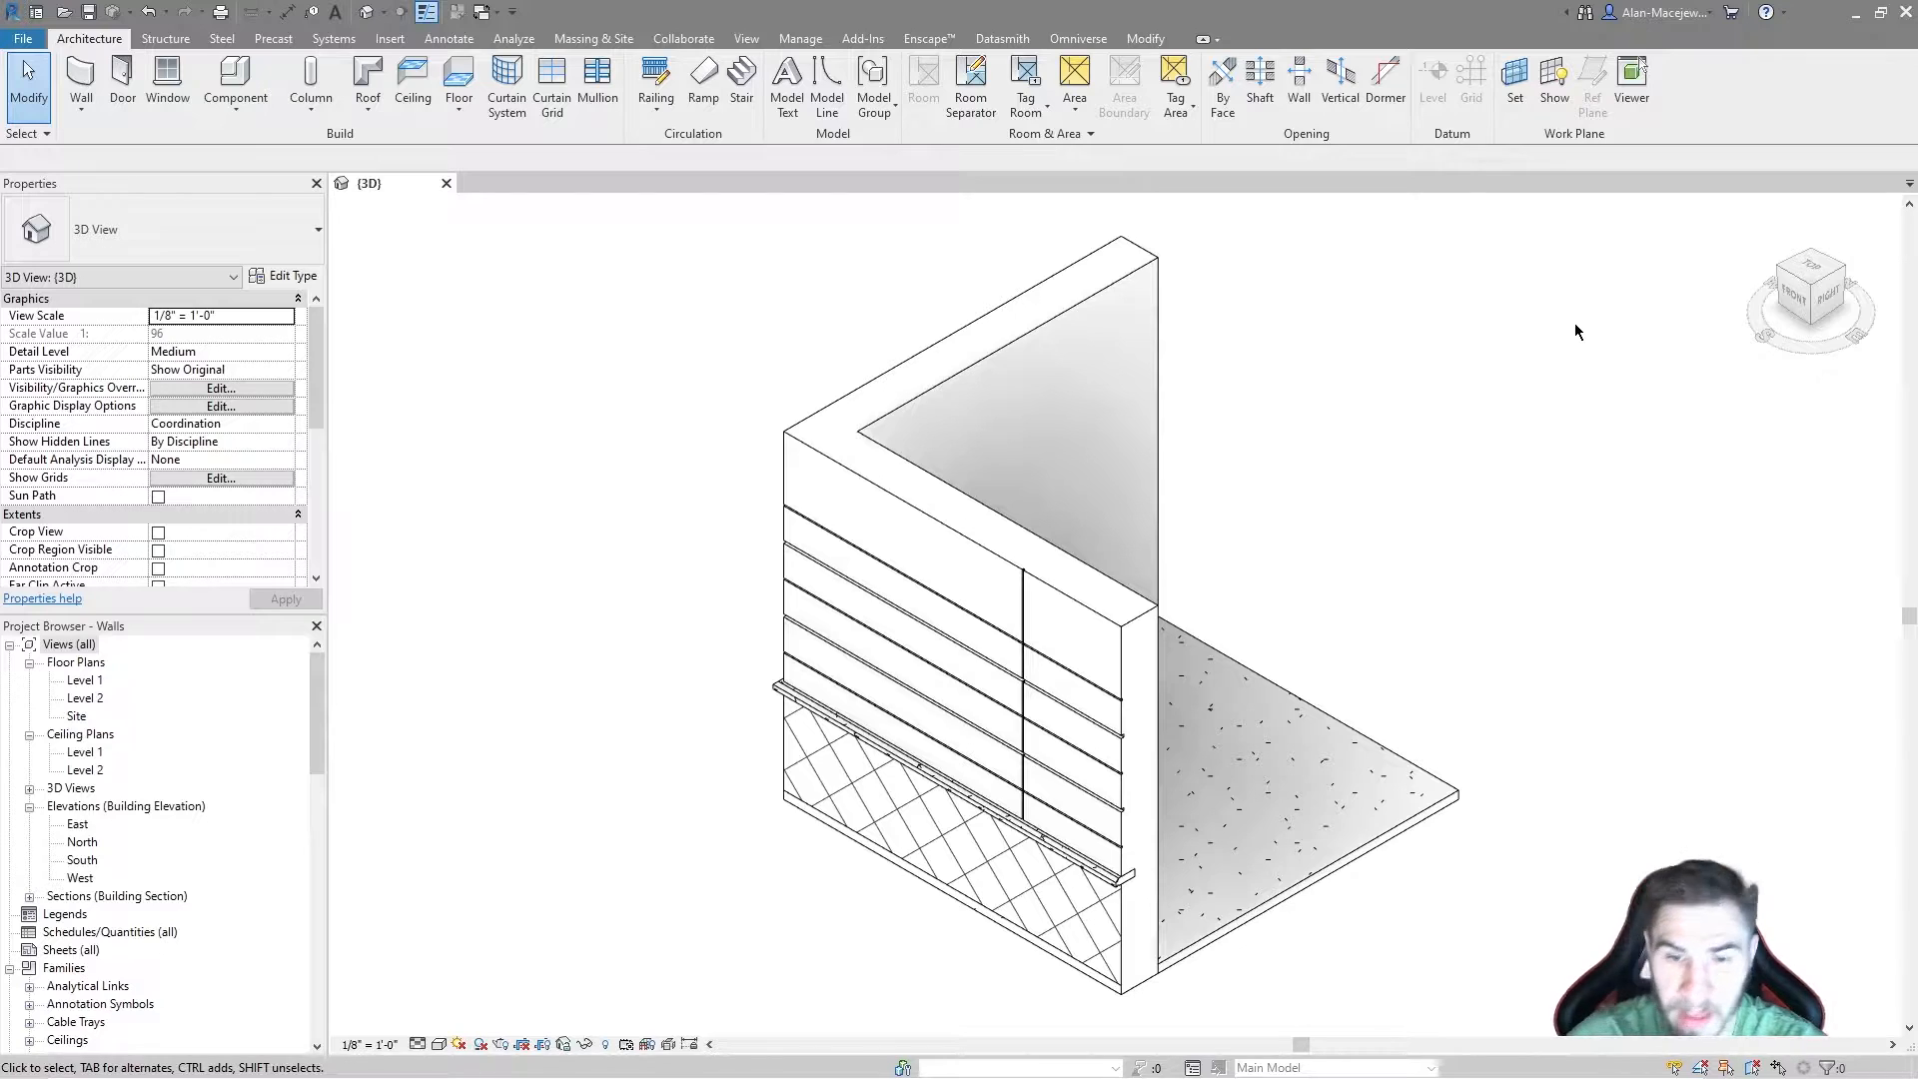
scroll(1538, 445, down, 1)
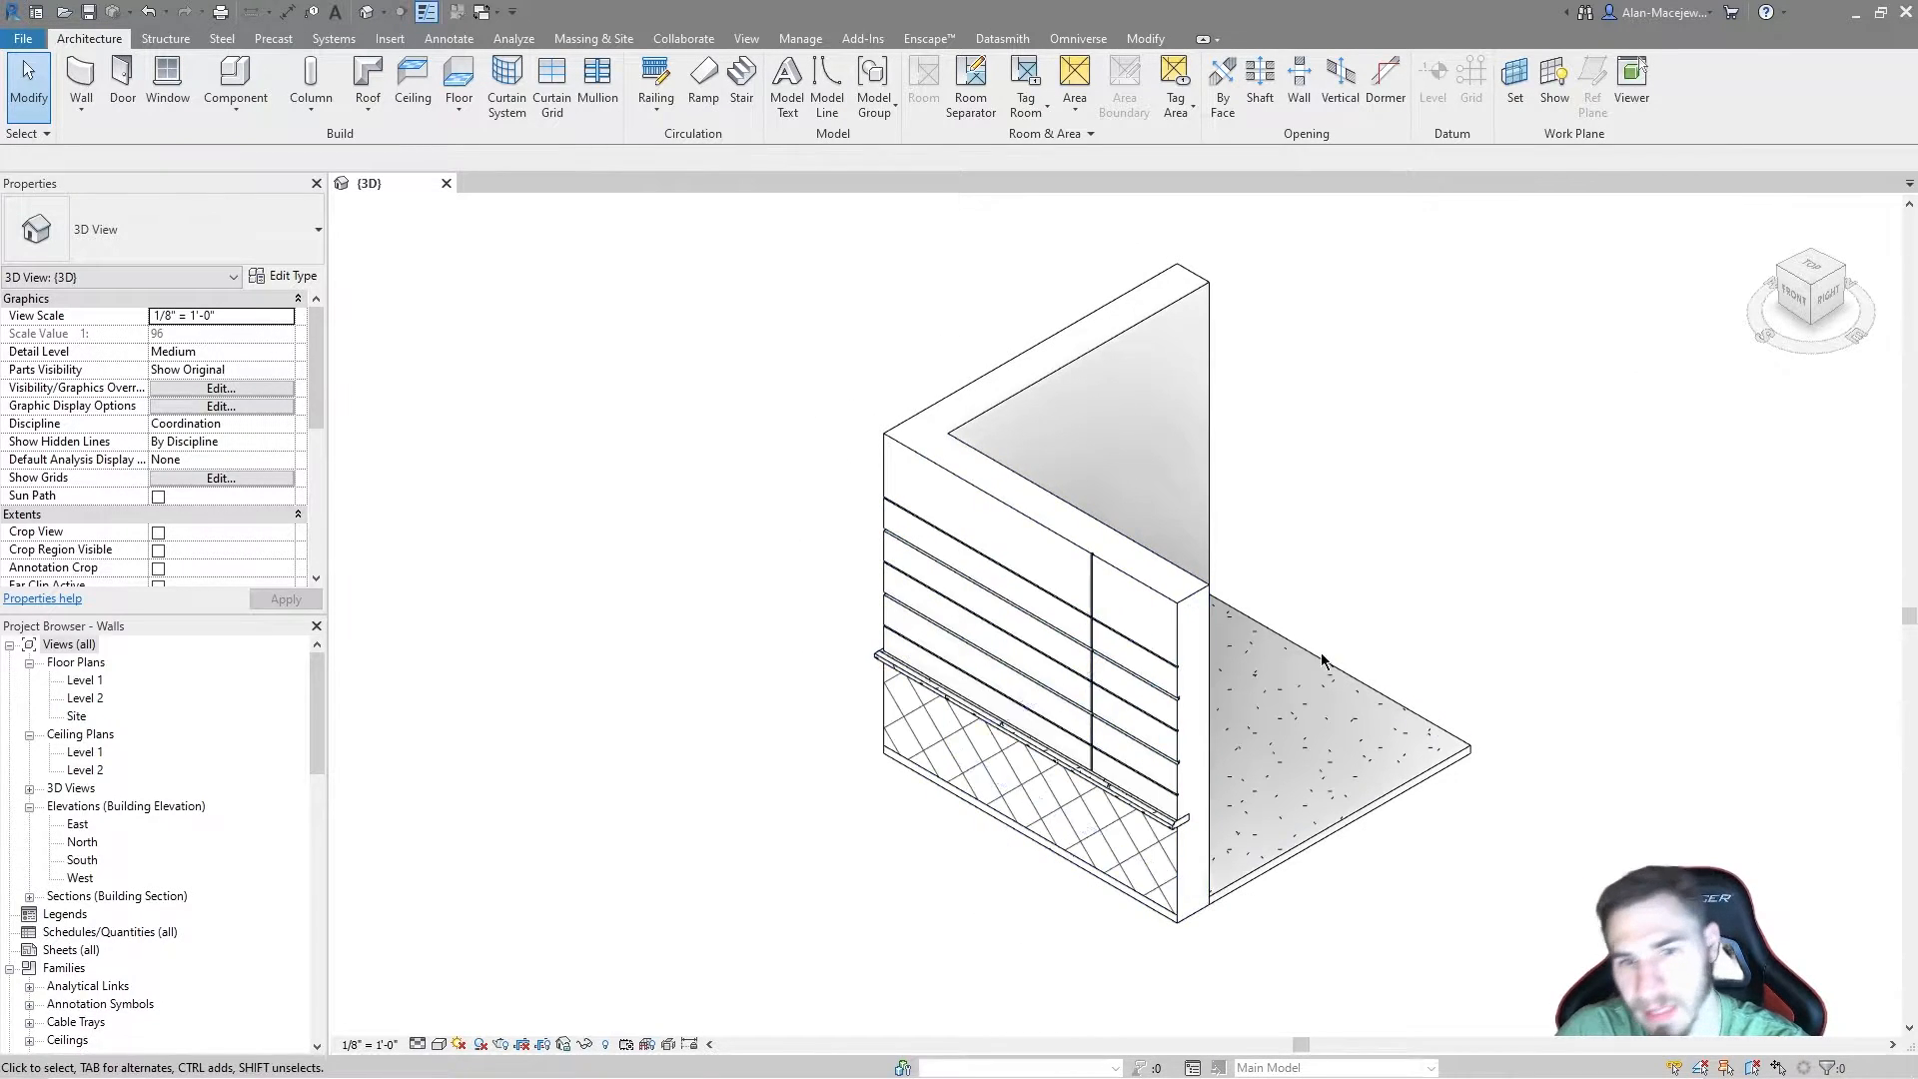
middle_drag(1418, 513, 1353, 540)
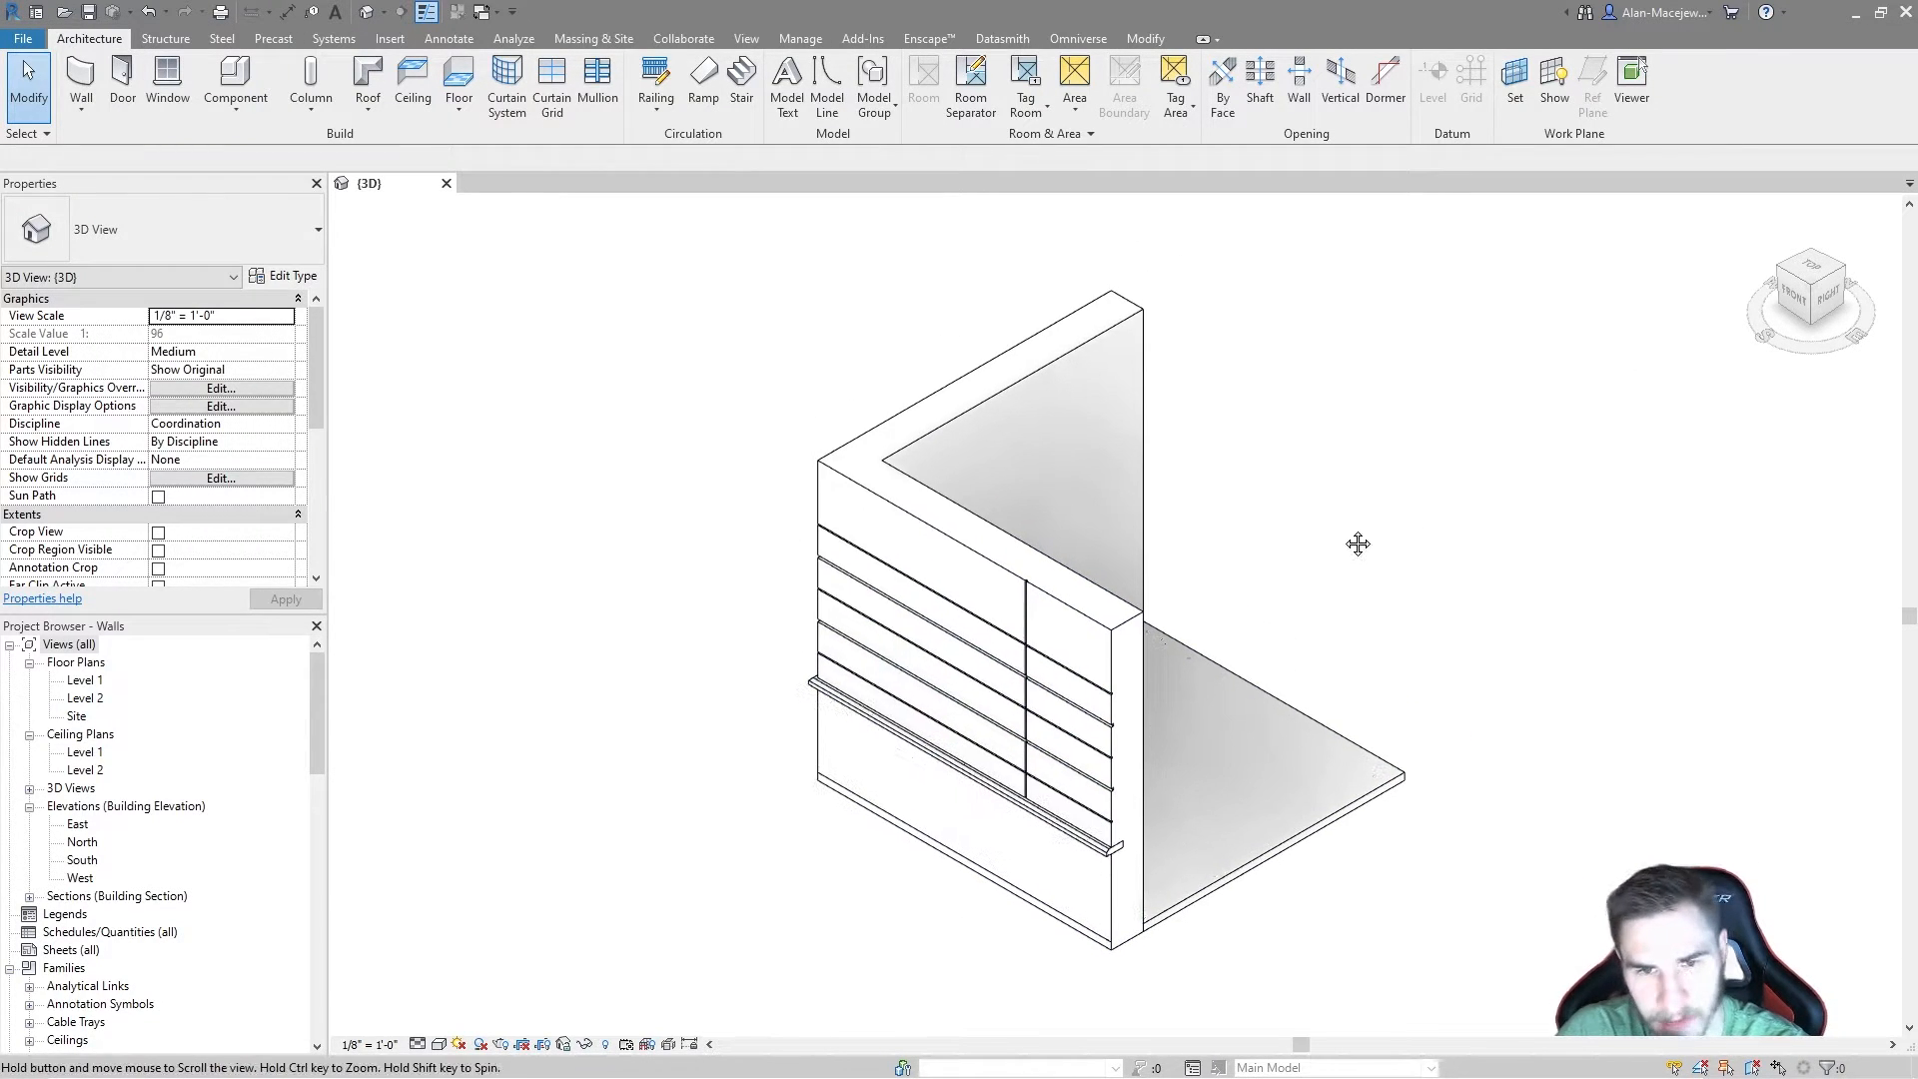
click(1119, 761)
key(Escape)
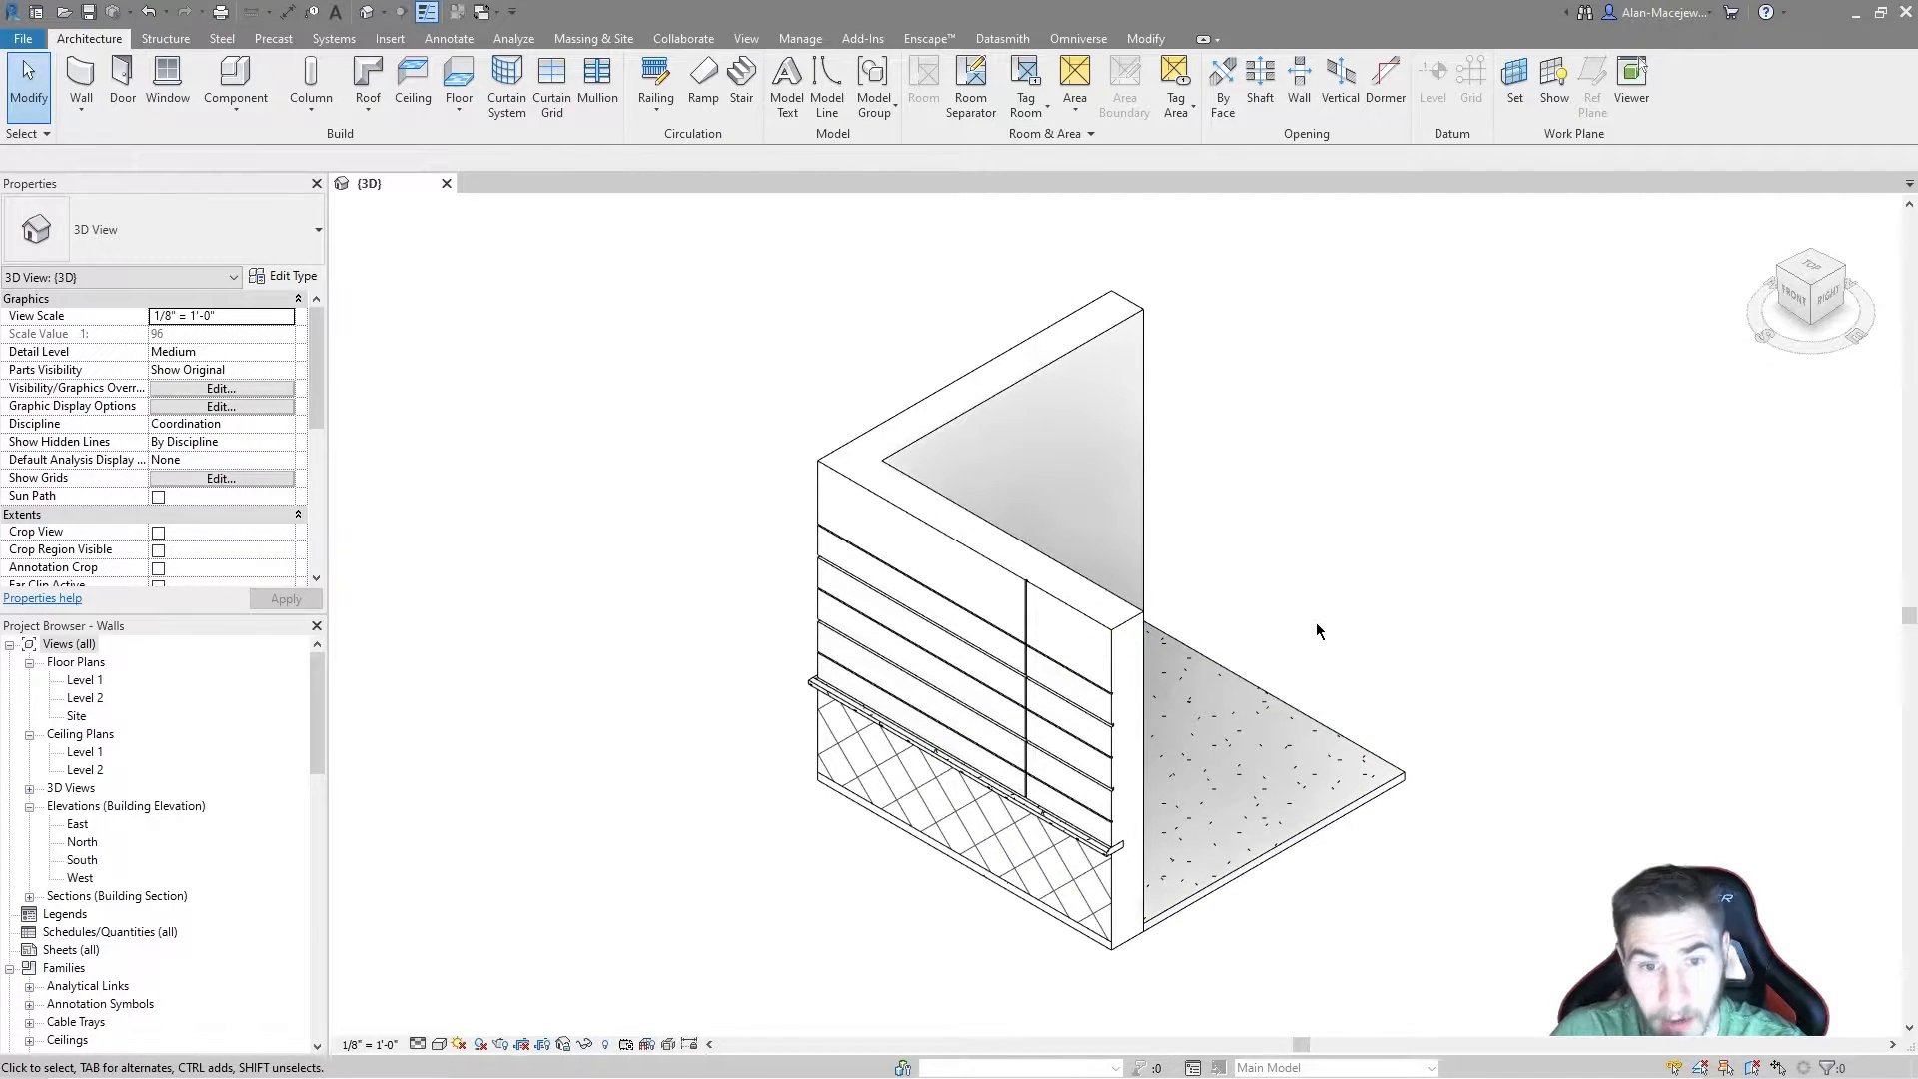
shift+middle_drag(1385, 571, 1583, 552)
middle_drag(1383, 808, 1238, 803)
scroll(1089, 467, down, 1)
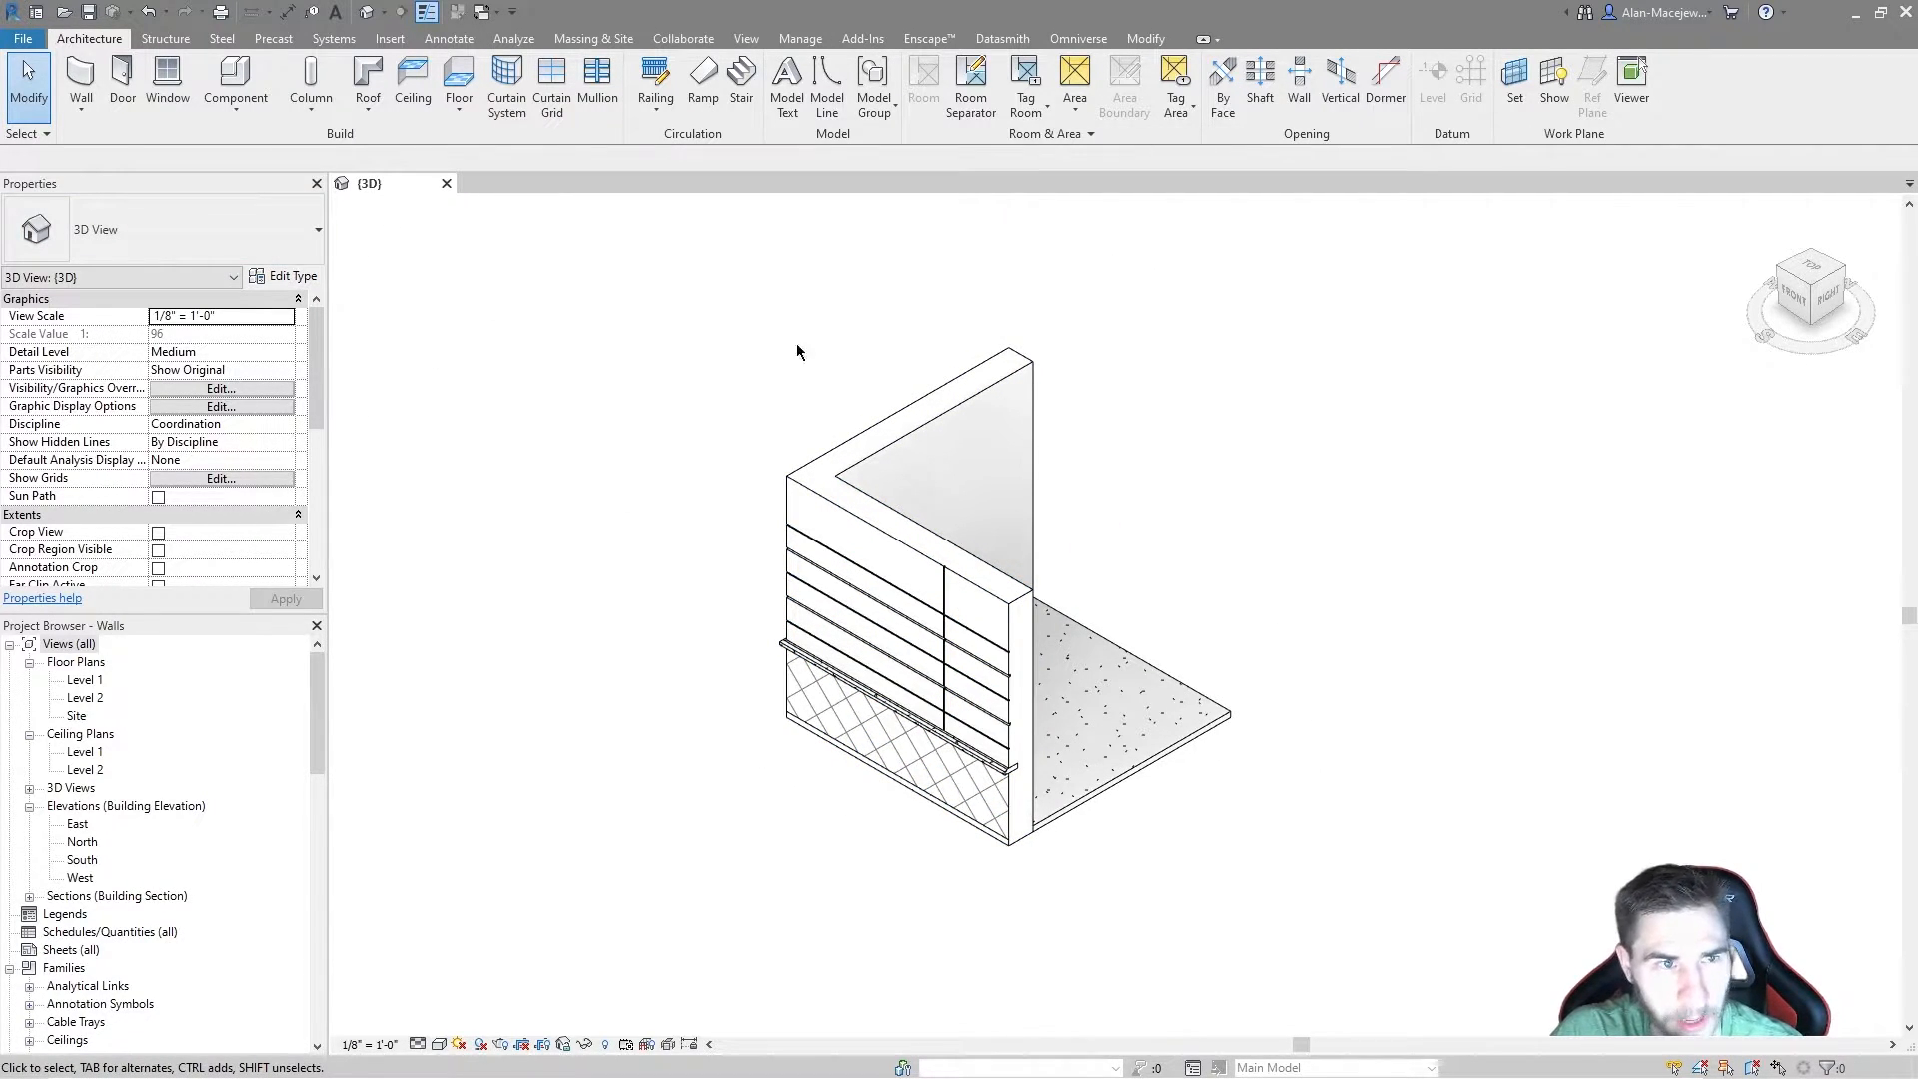
Step: Draw a freestanding straight wall of type Generic - 8" beside the existing model, parallel to the slab's outer edge
click(83, 76)
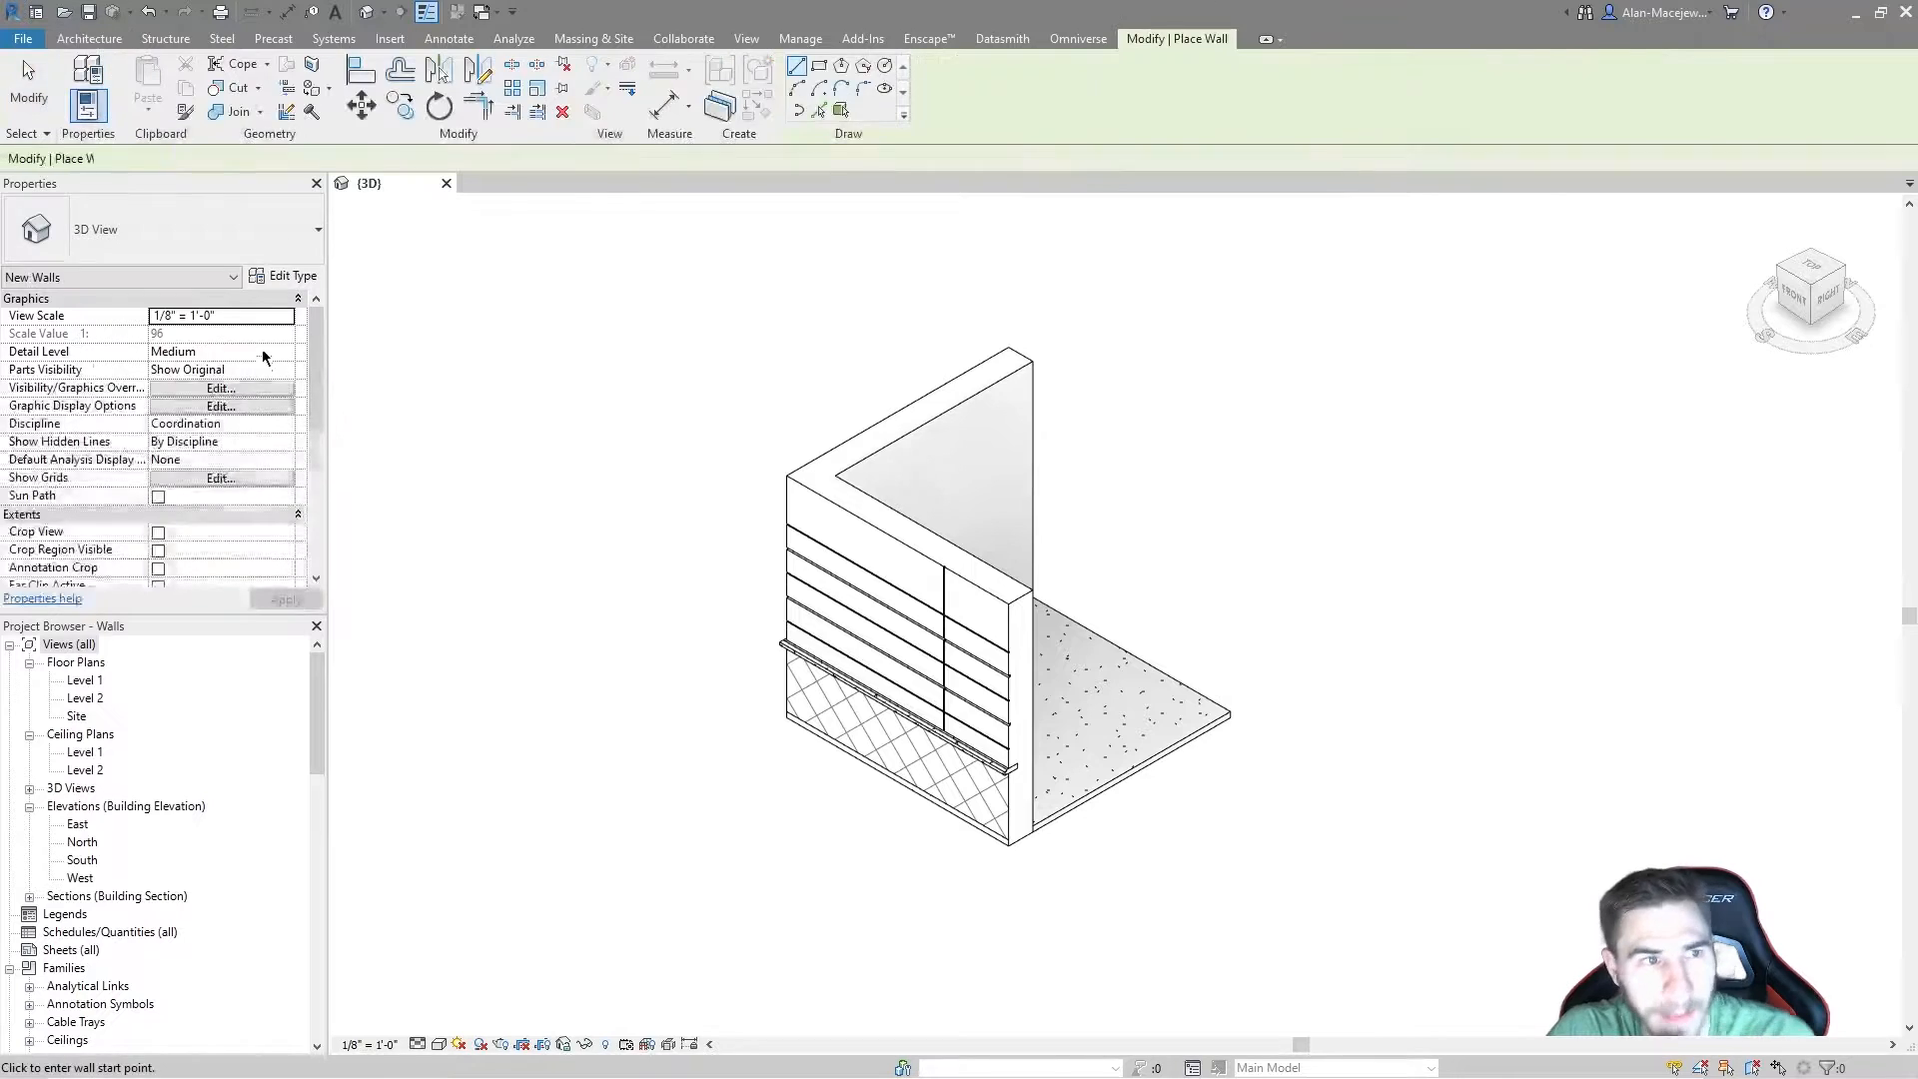
click(176, 240)
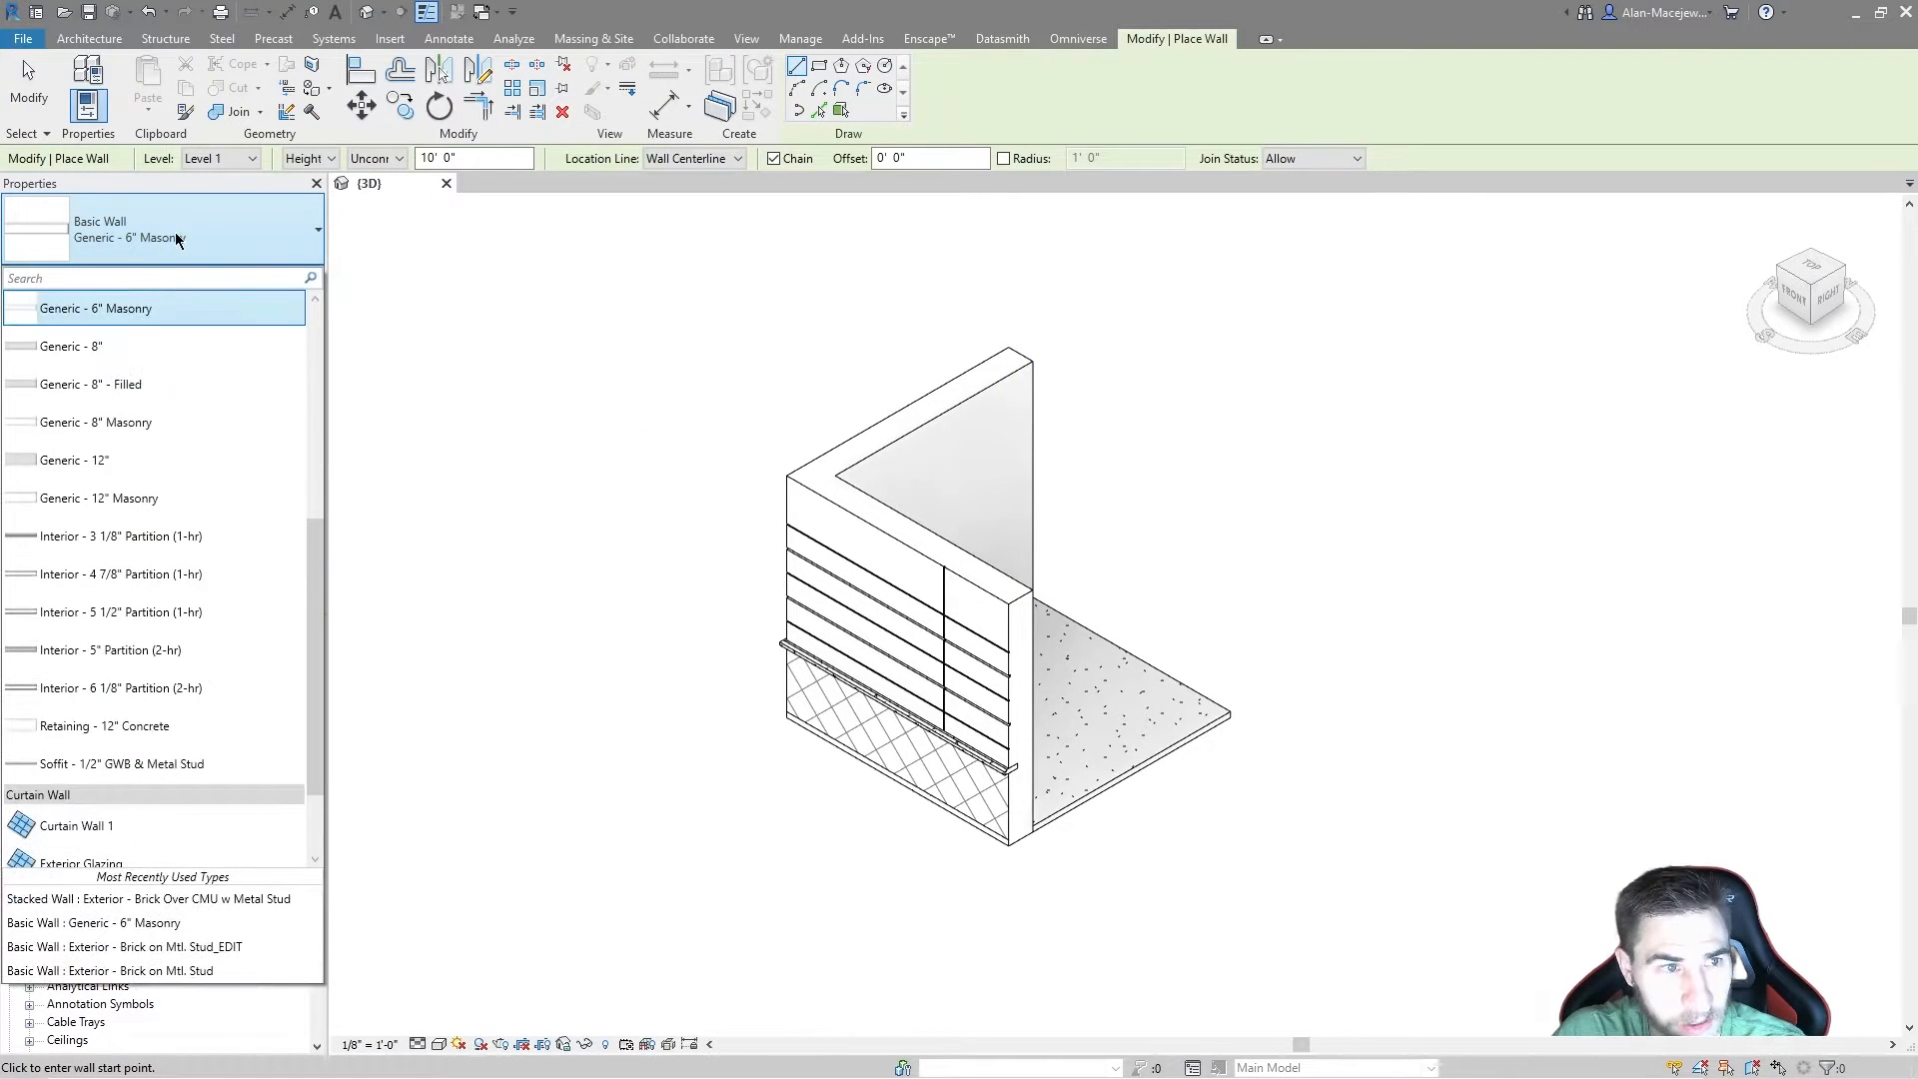
click(72, 345)
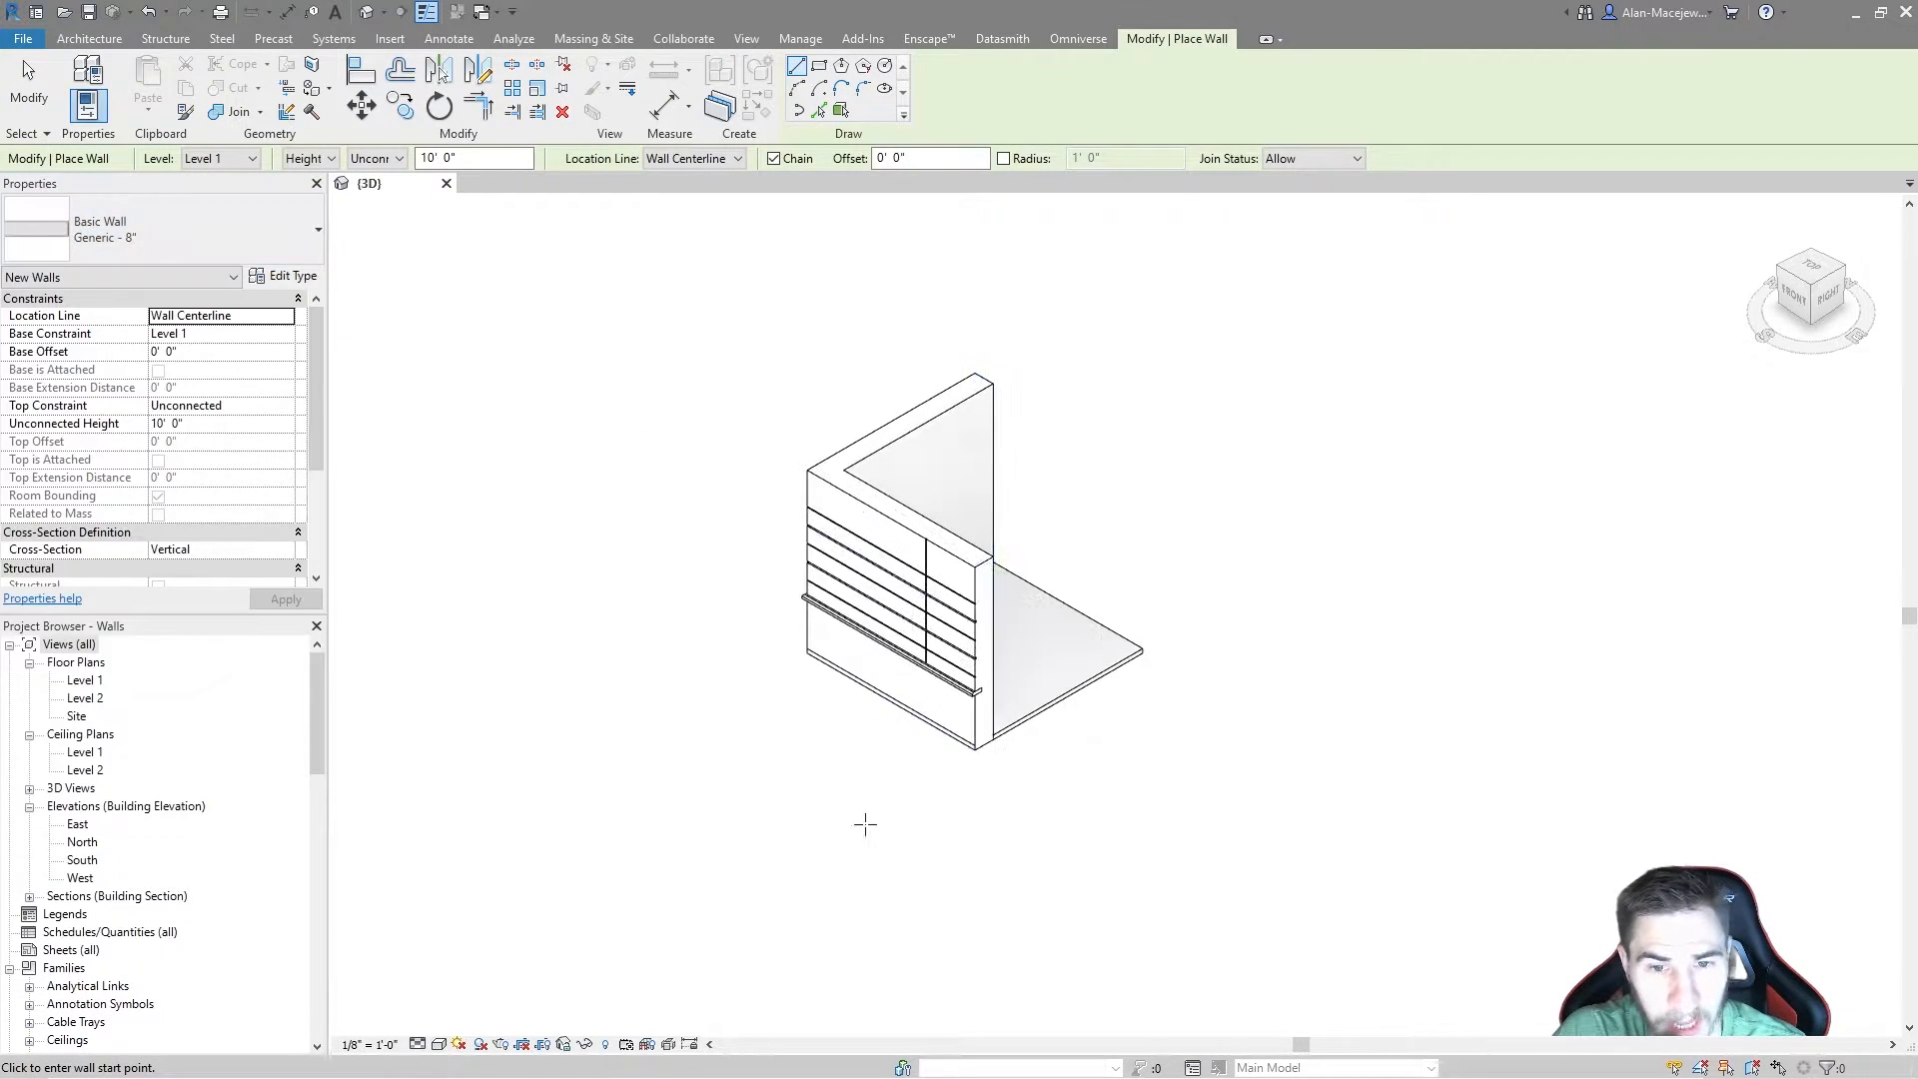
click(1059, 827)
click(1267, 709)
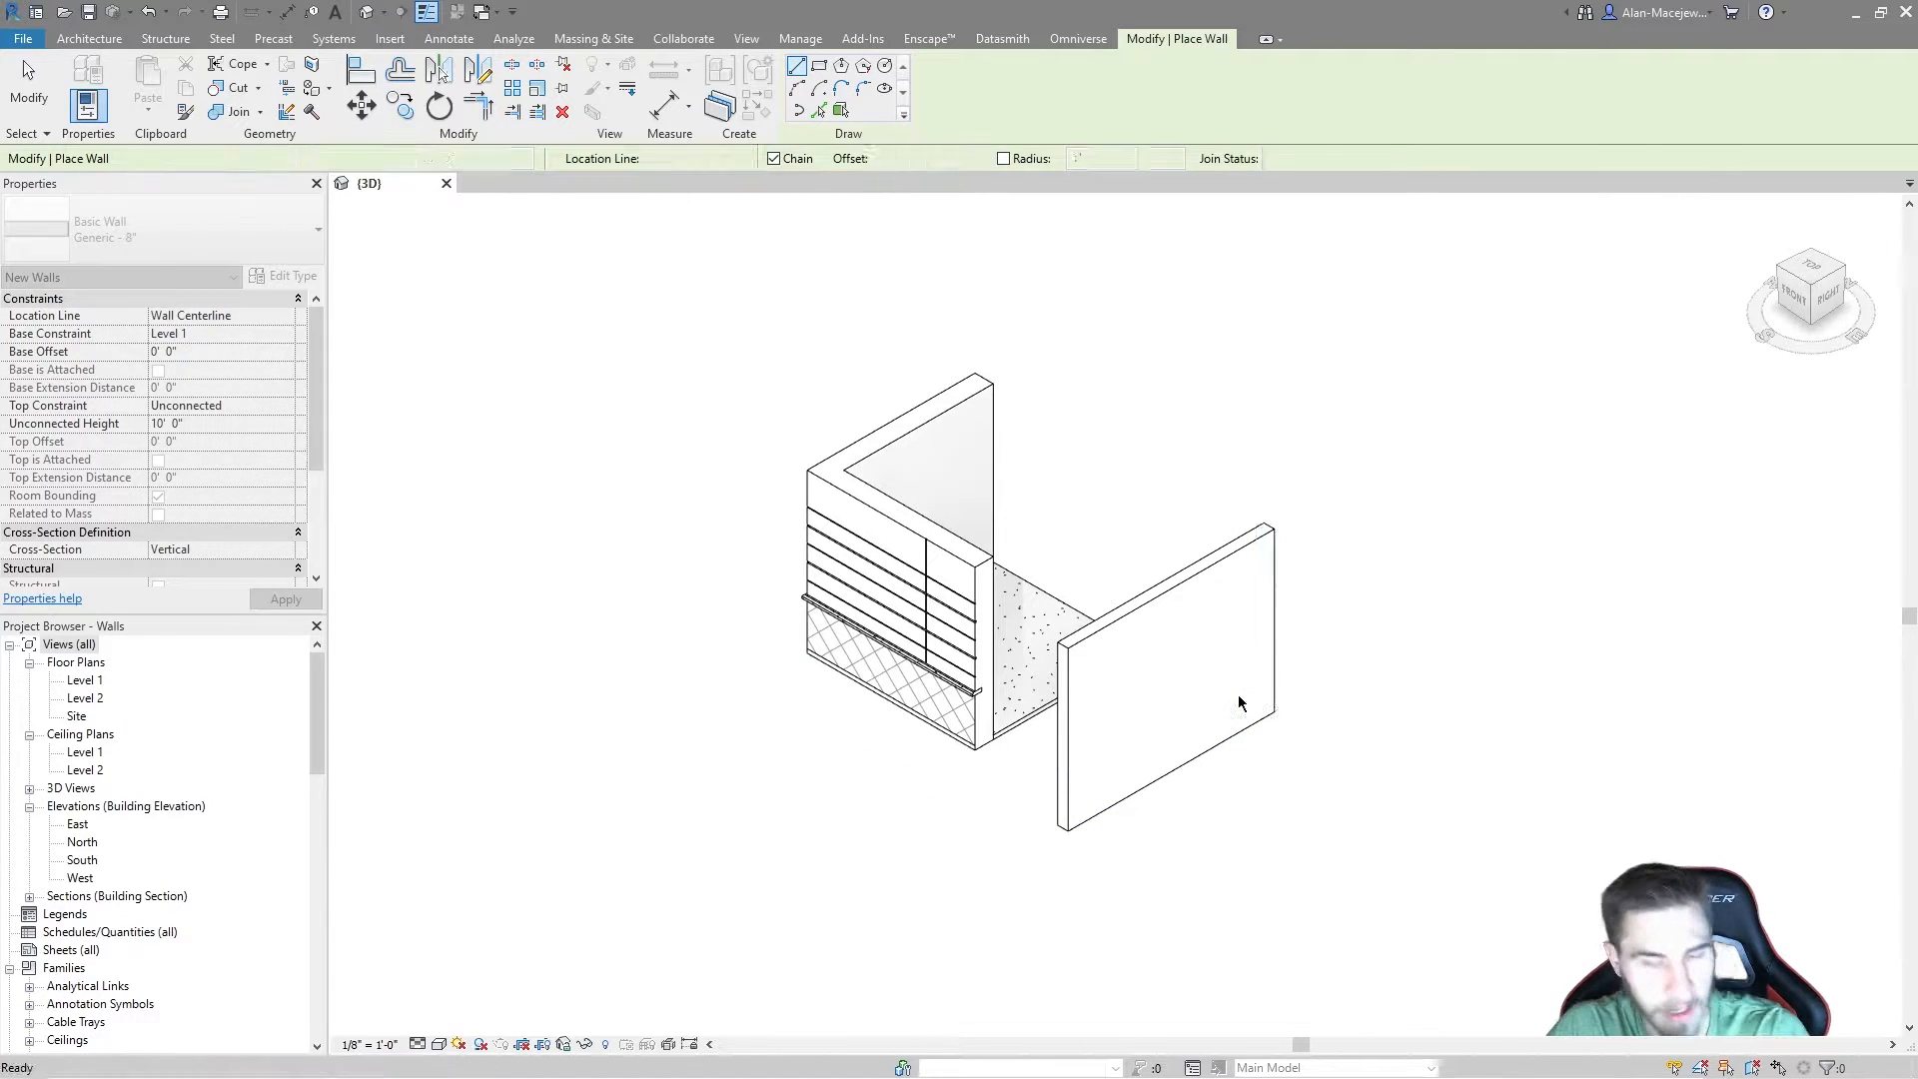
key(Escape)
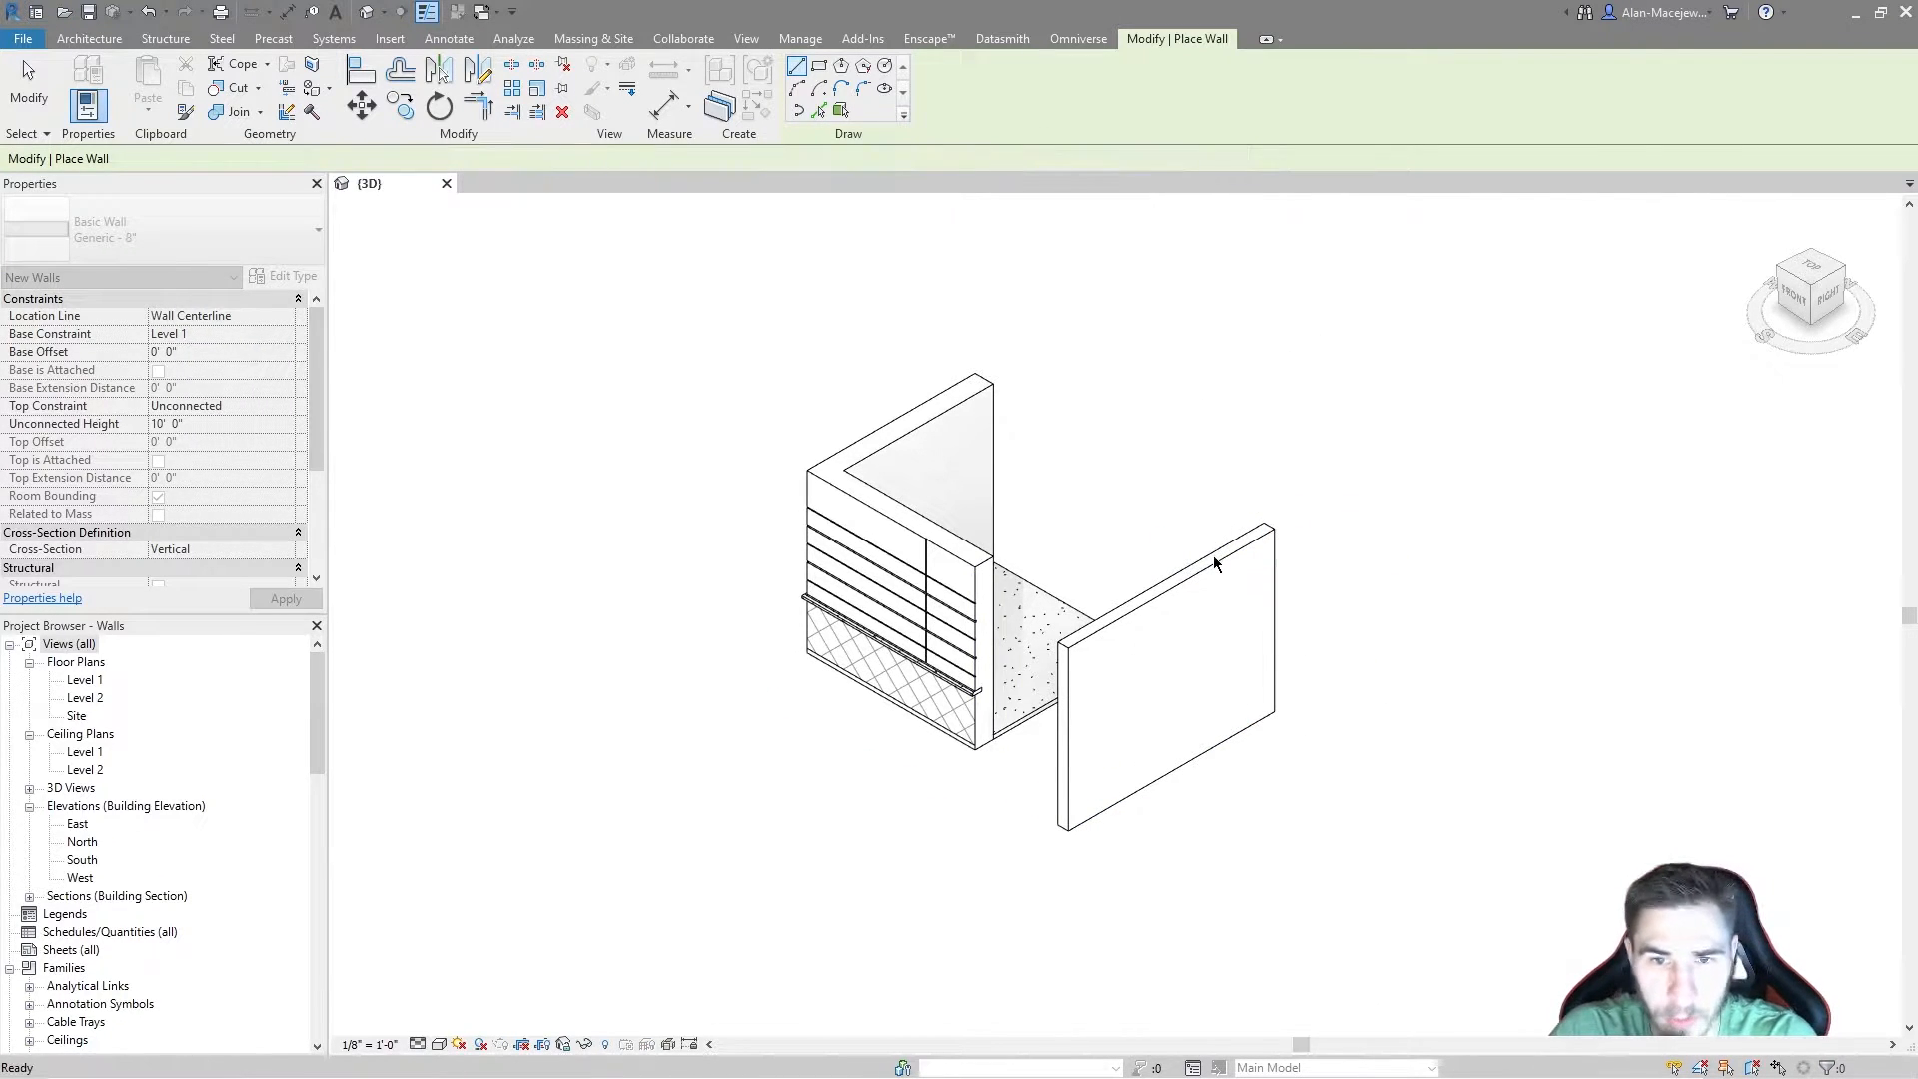
key(Escape)
Step: Duplicate the new wall's type under the name "Pool - Wall Base"
click(1217, 561)
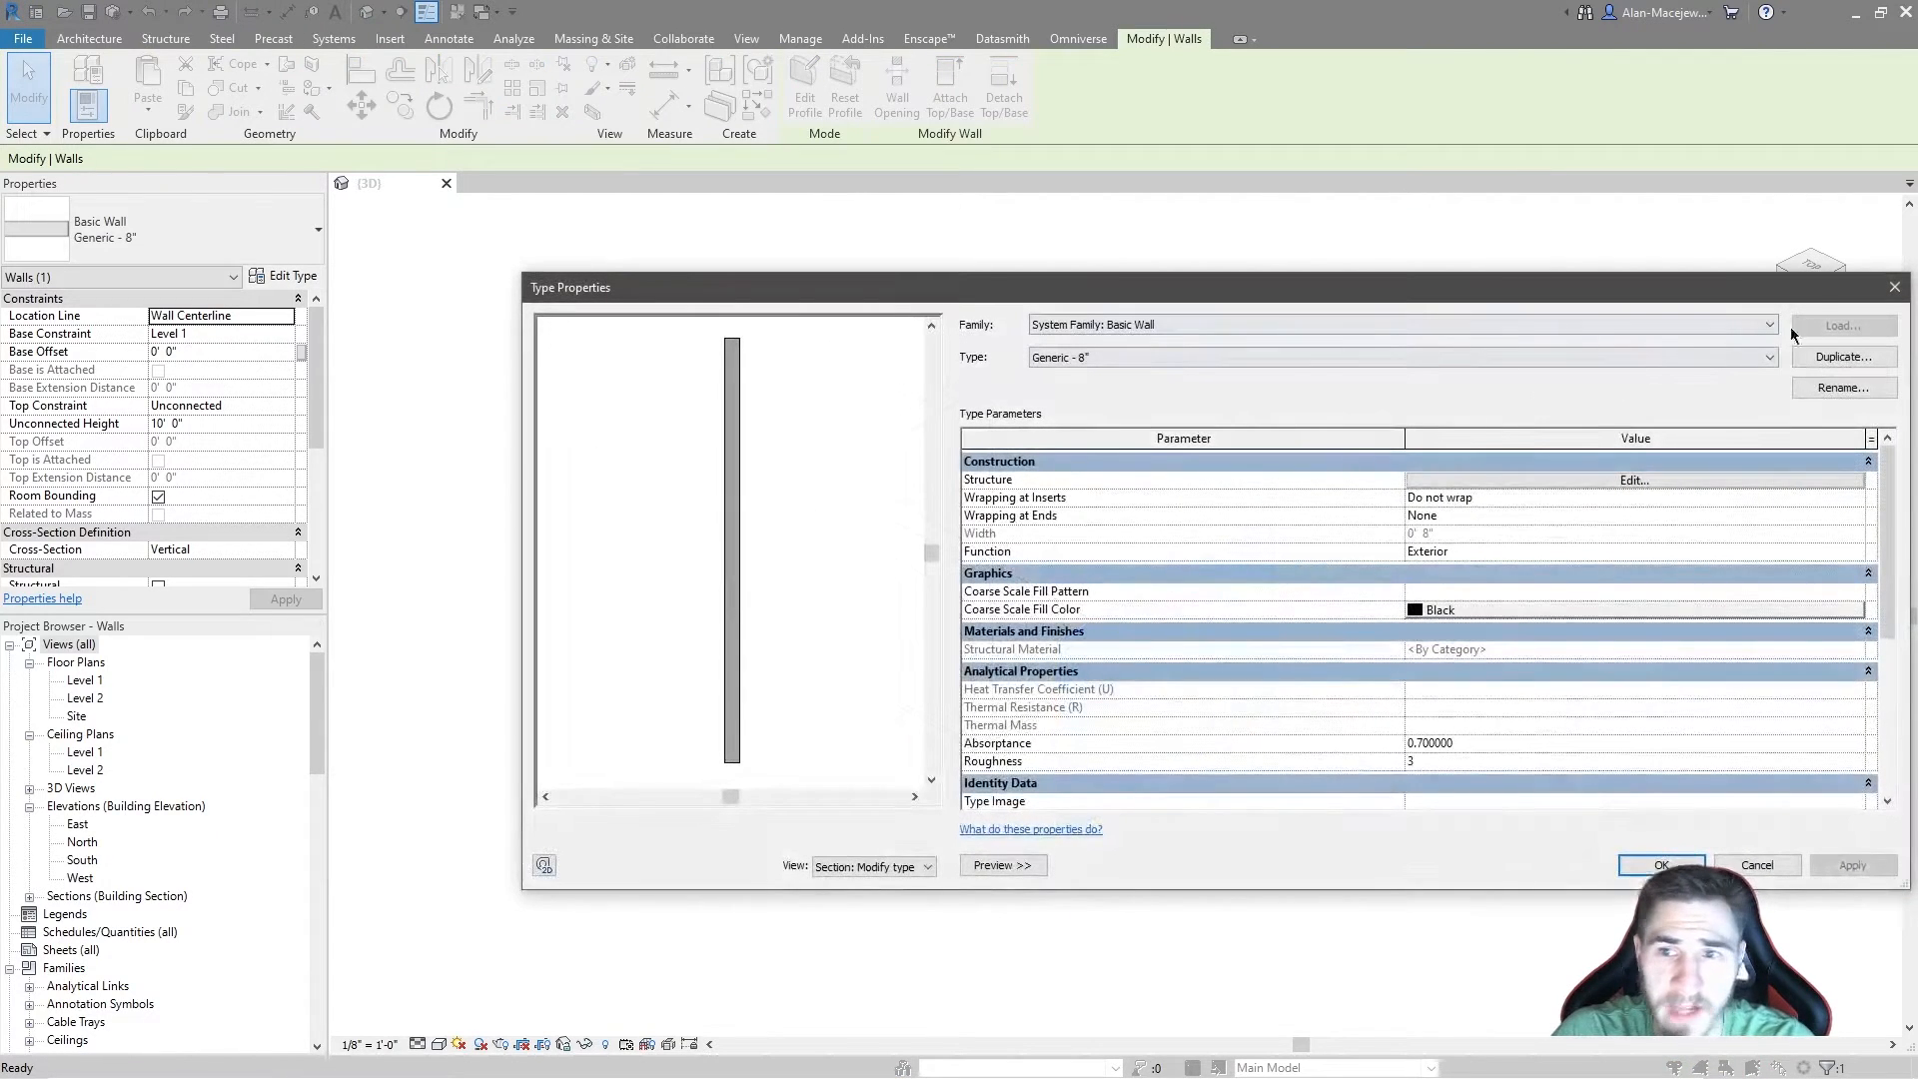
drag(1697, 293, 1564, 276)
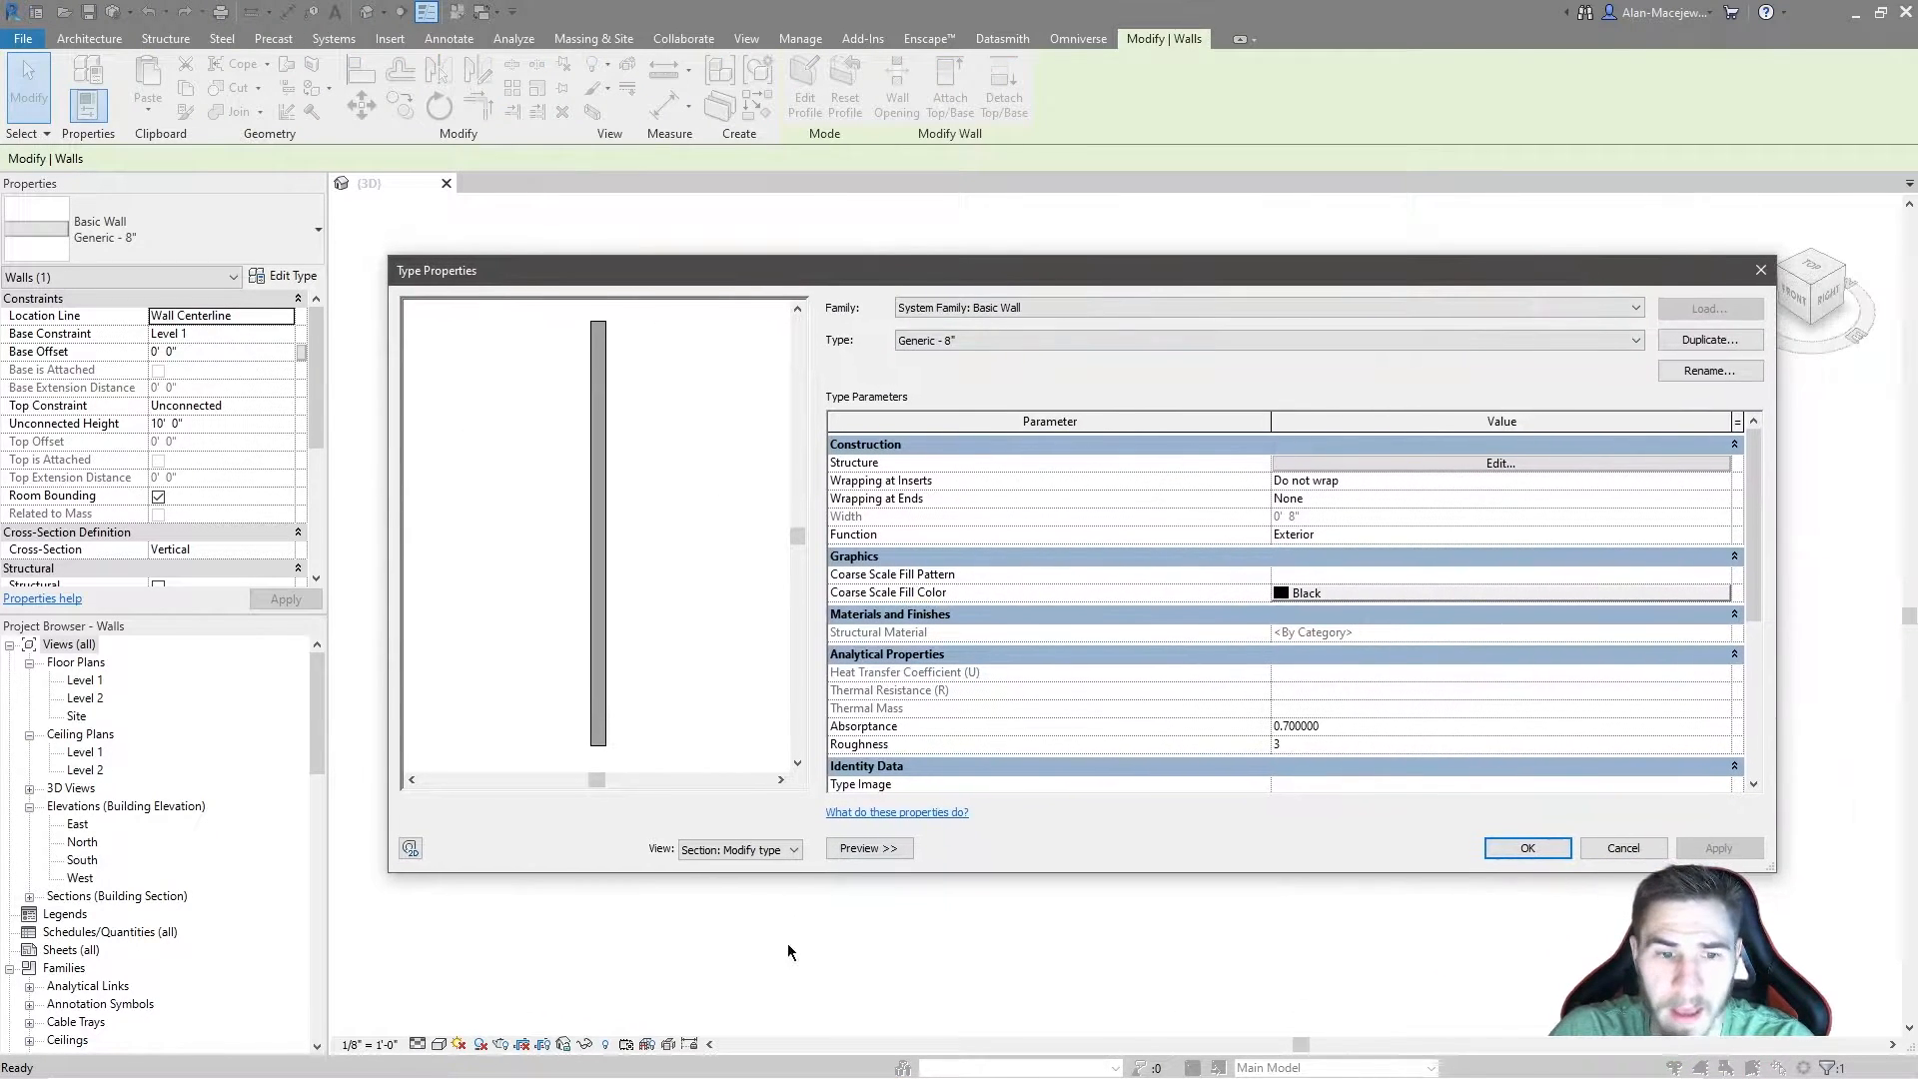
click(885, 848)
click(1500, 339)
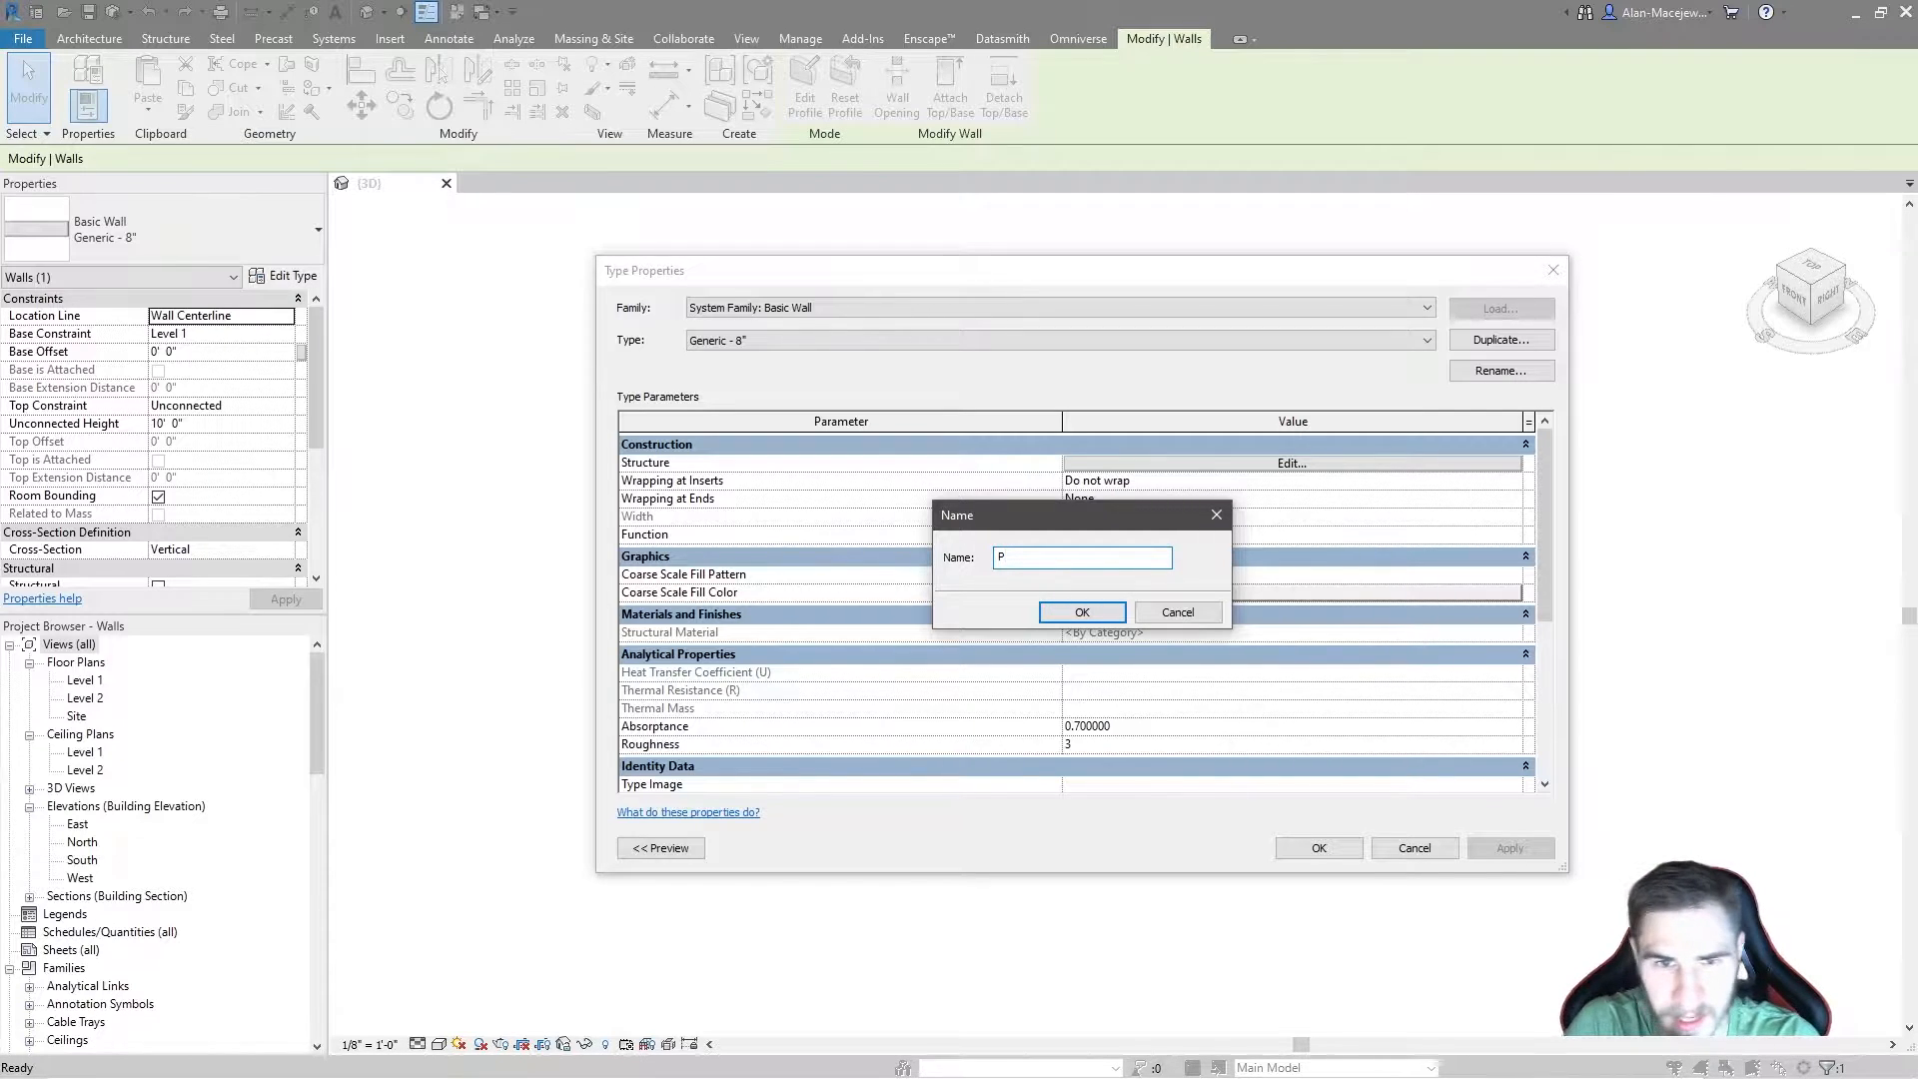
key(BackSpace)
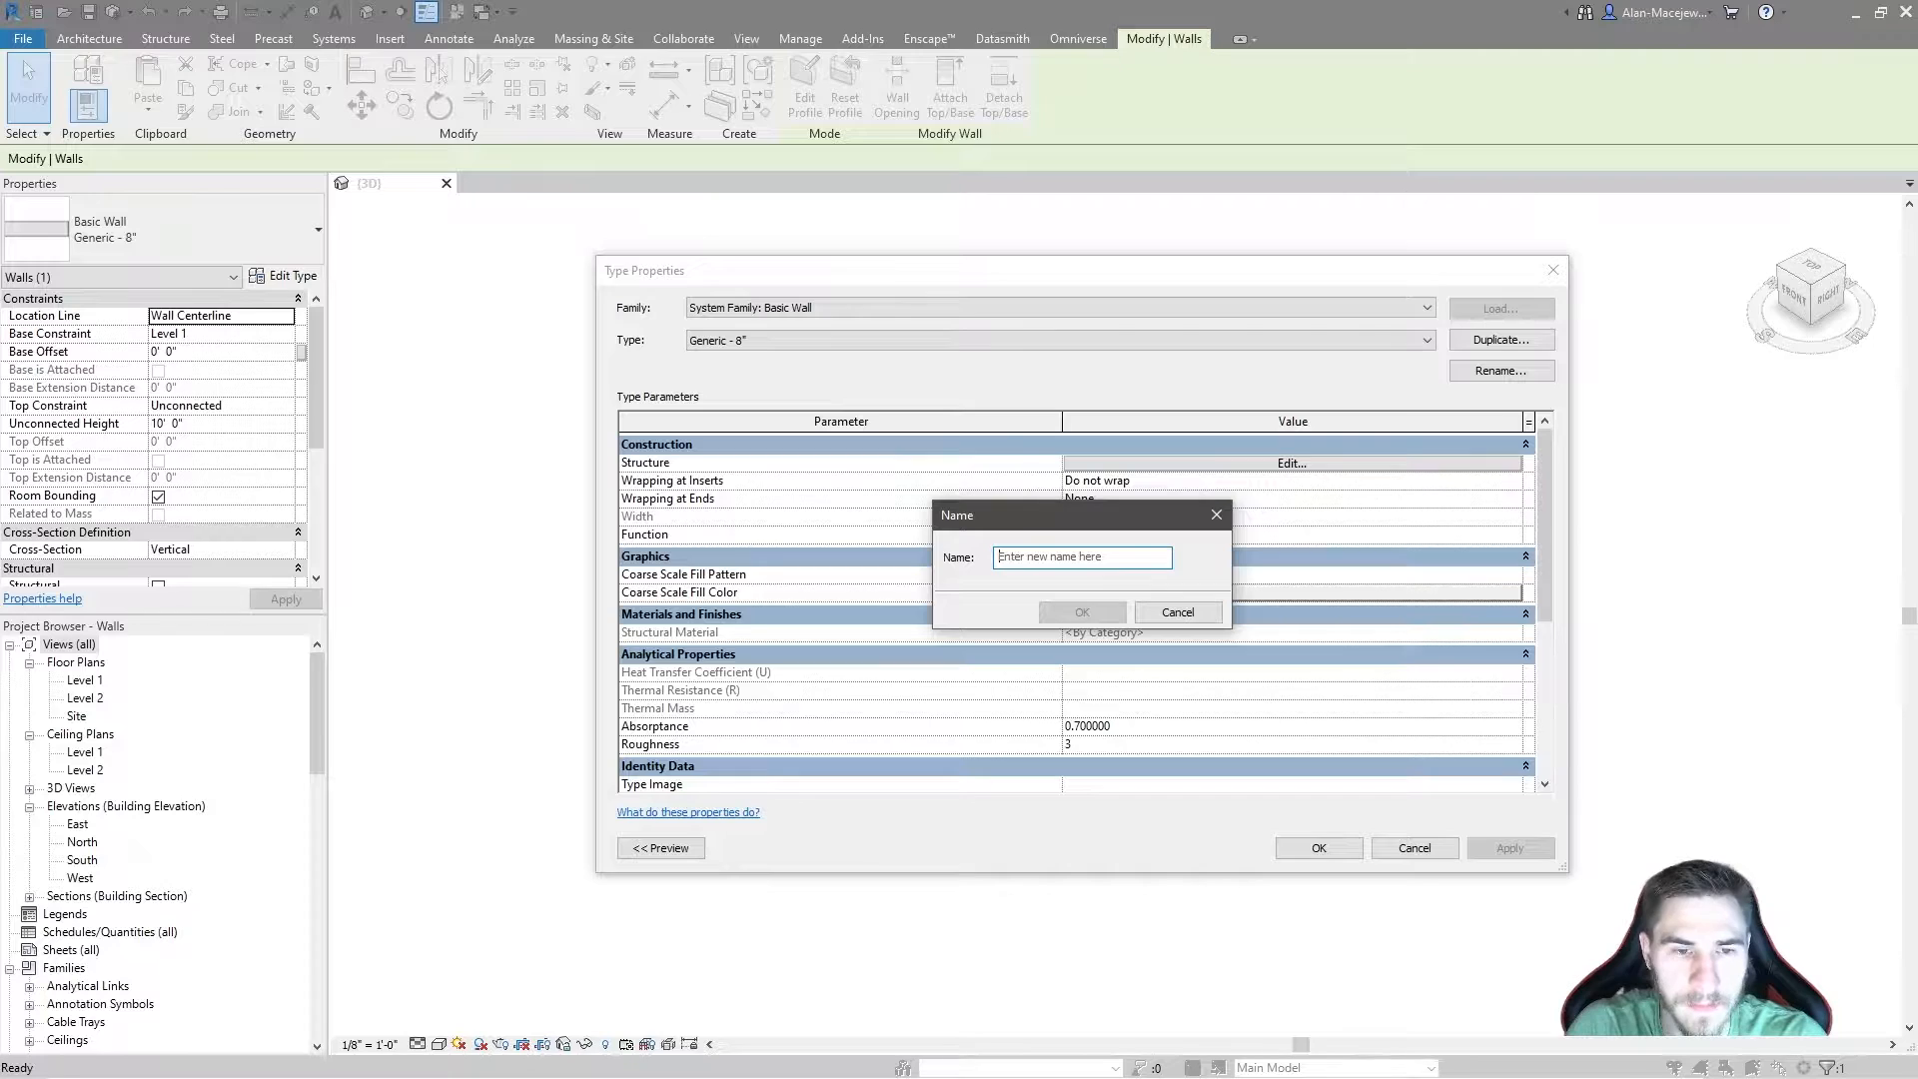
text(Pool )
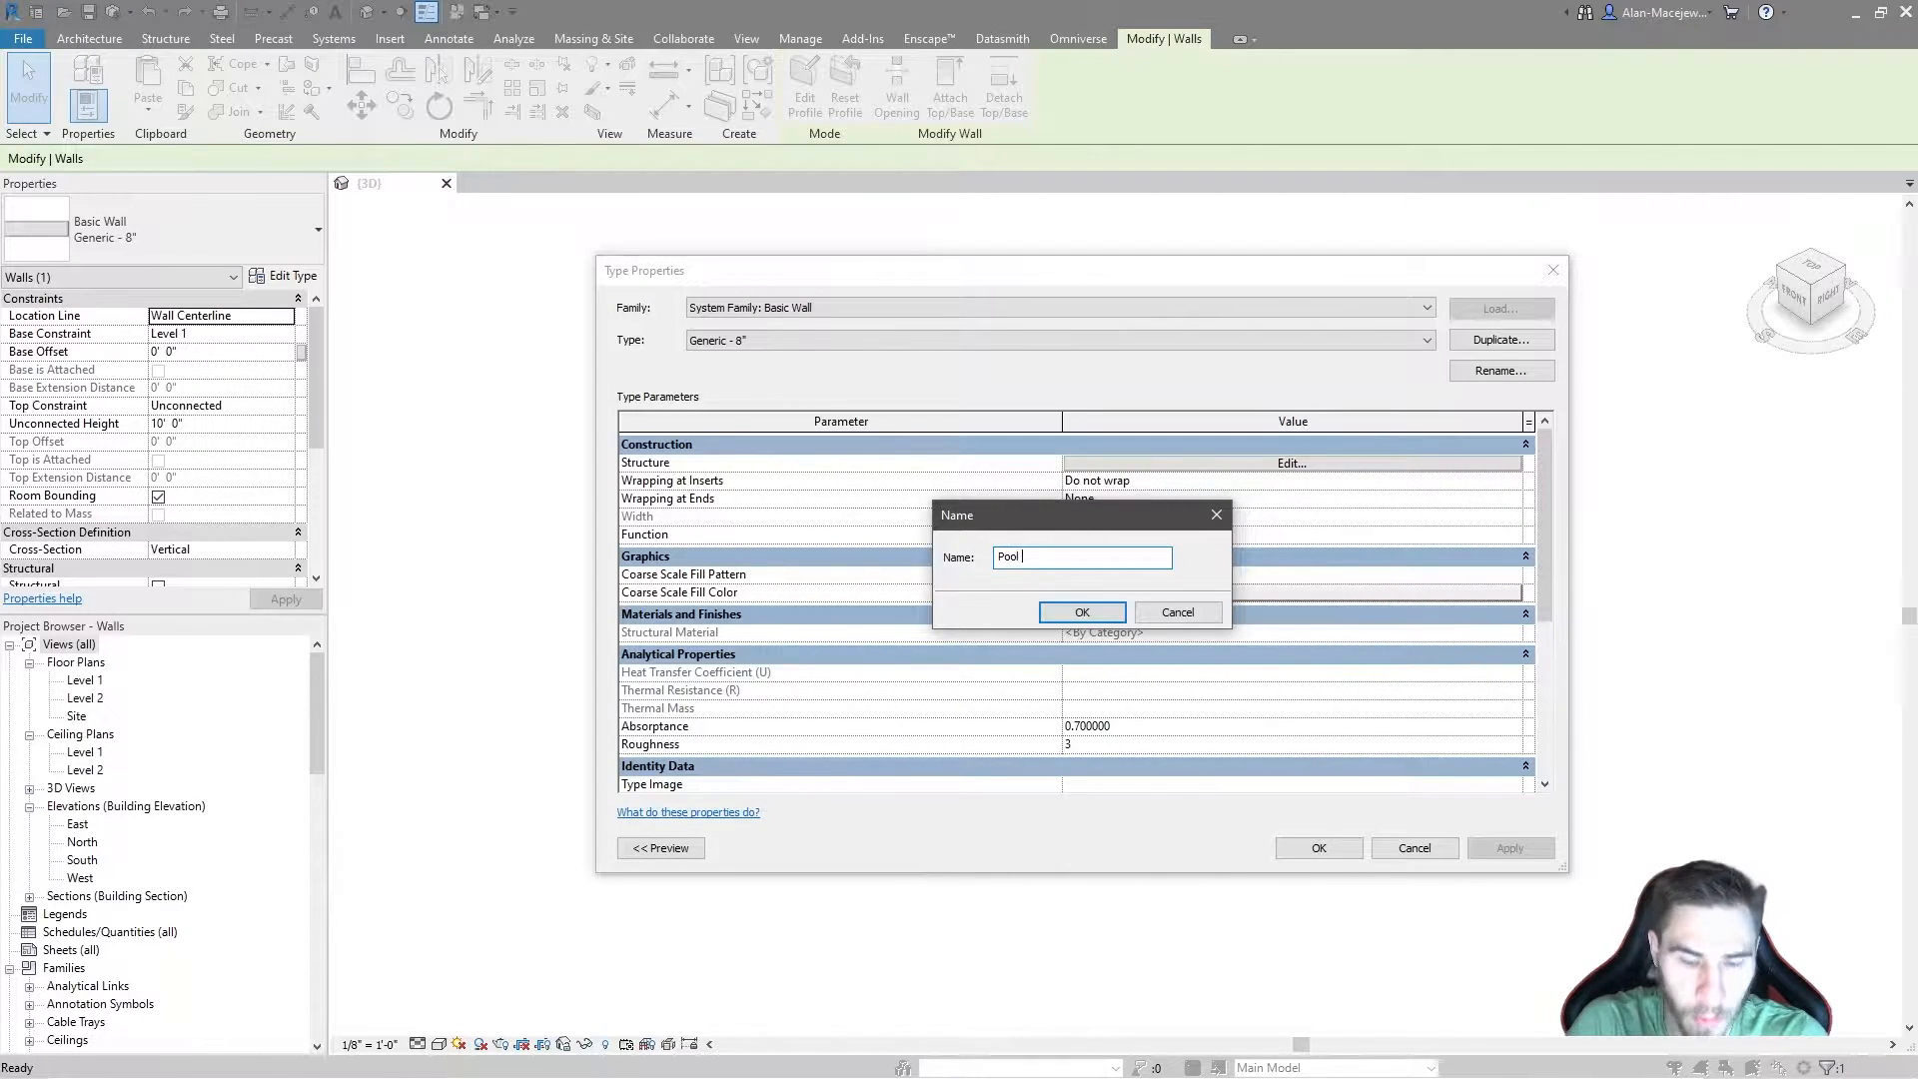
text(- Wall )
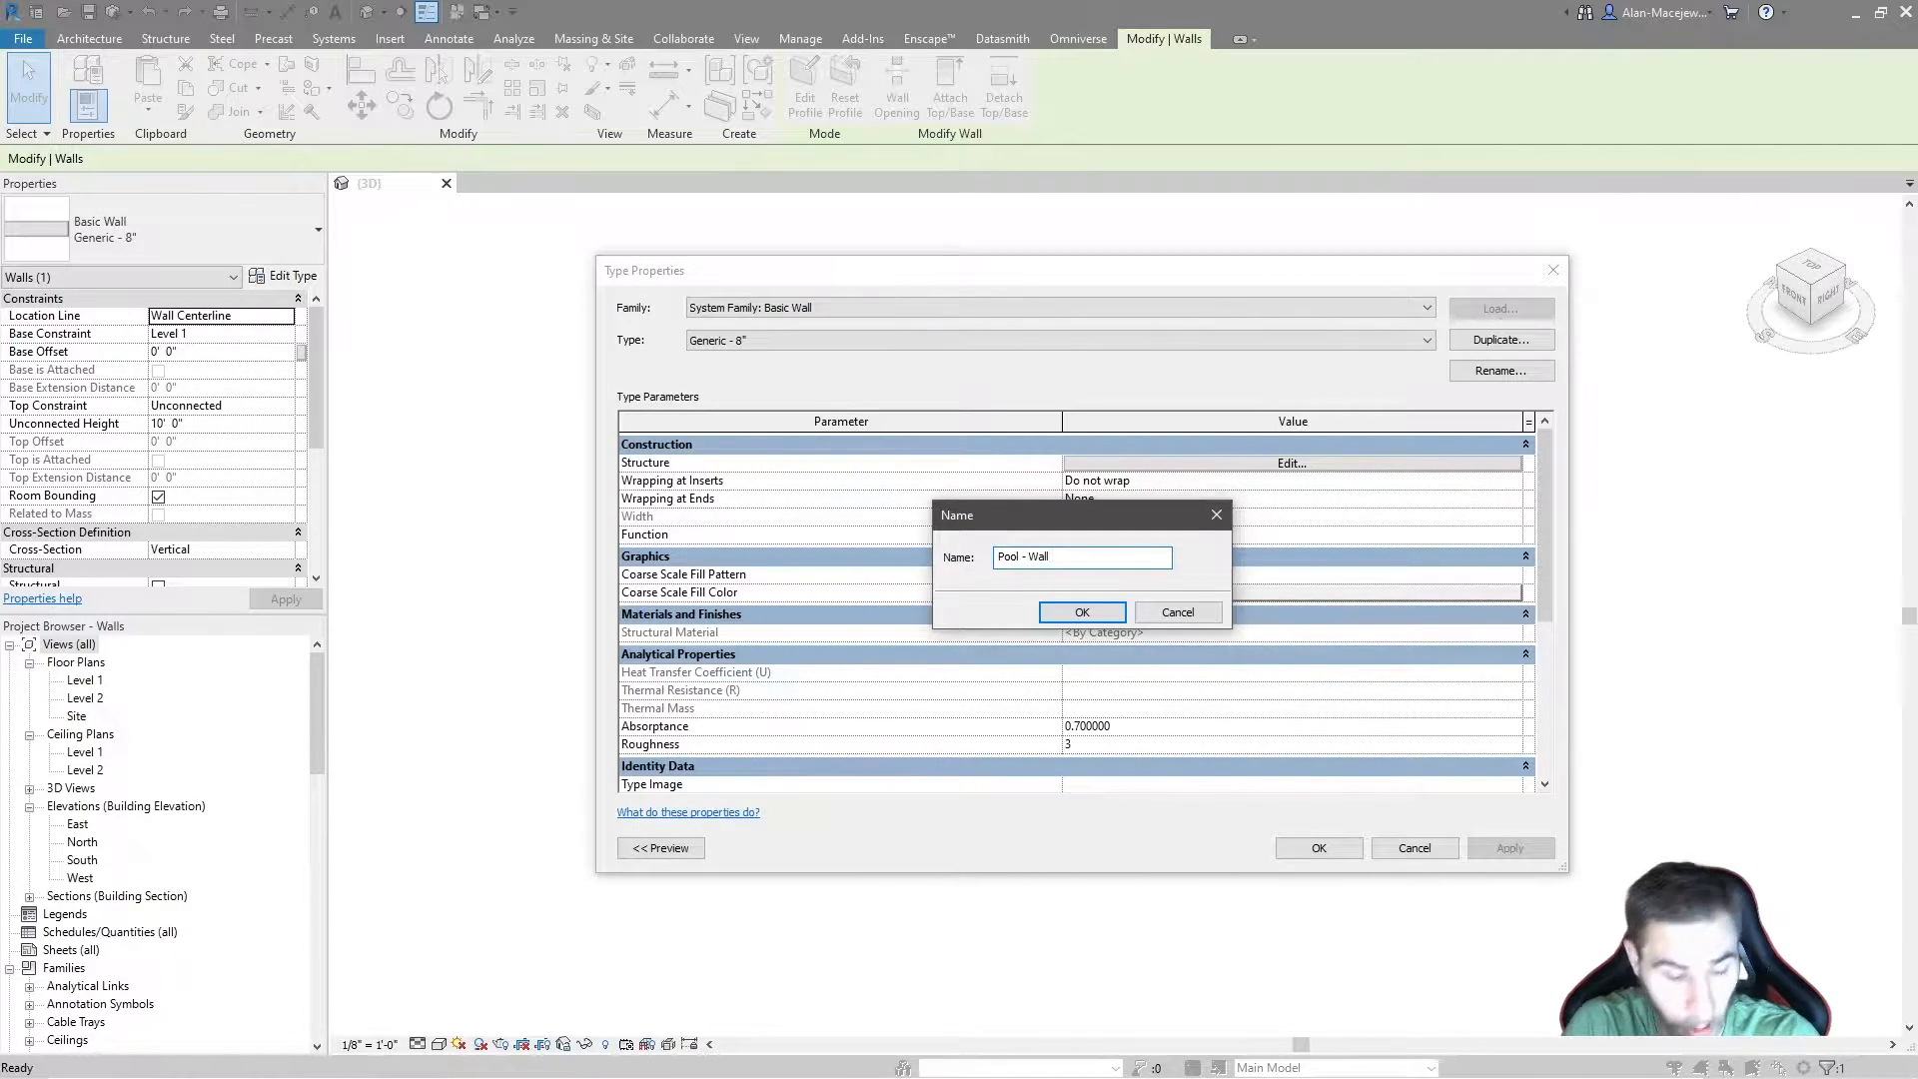
text(Base)
key(Return)
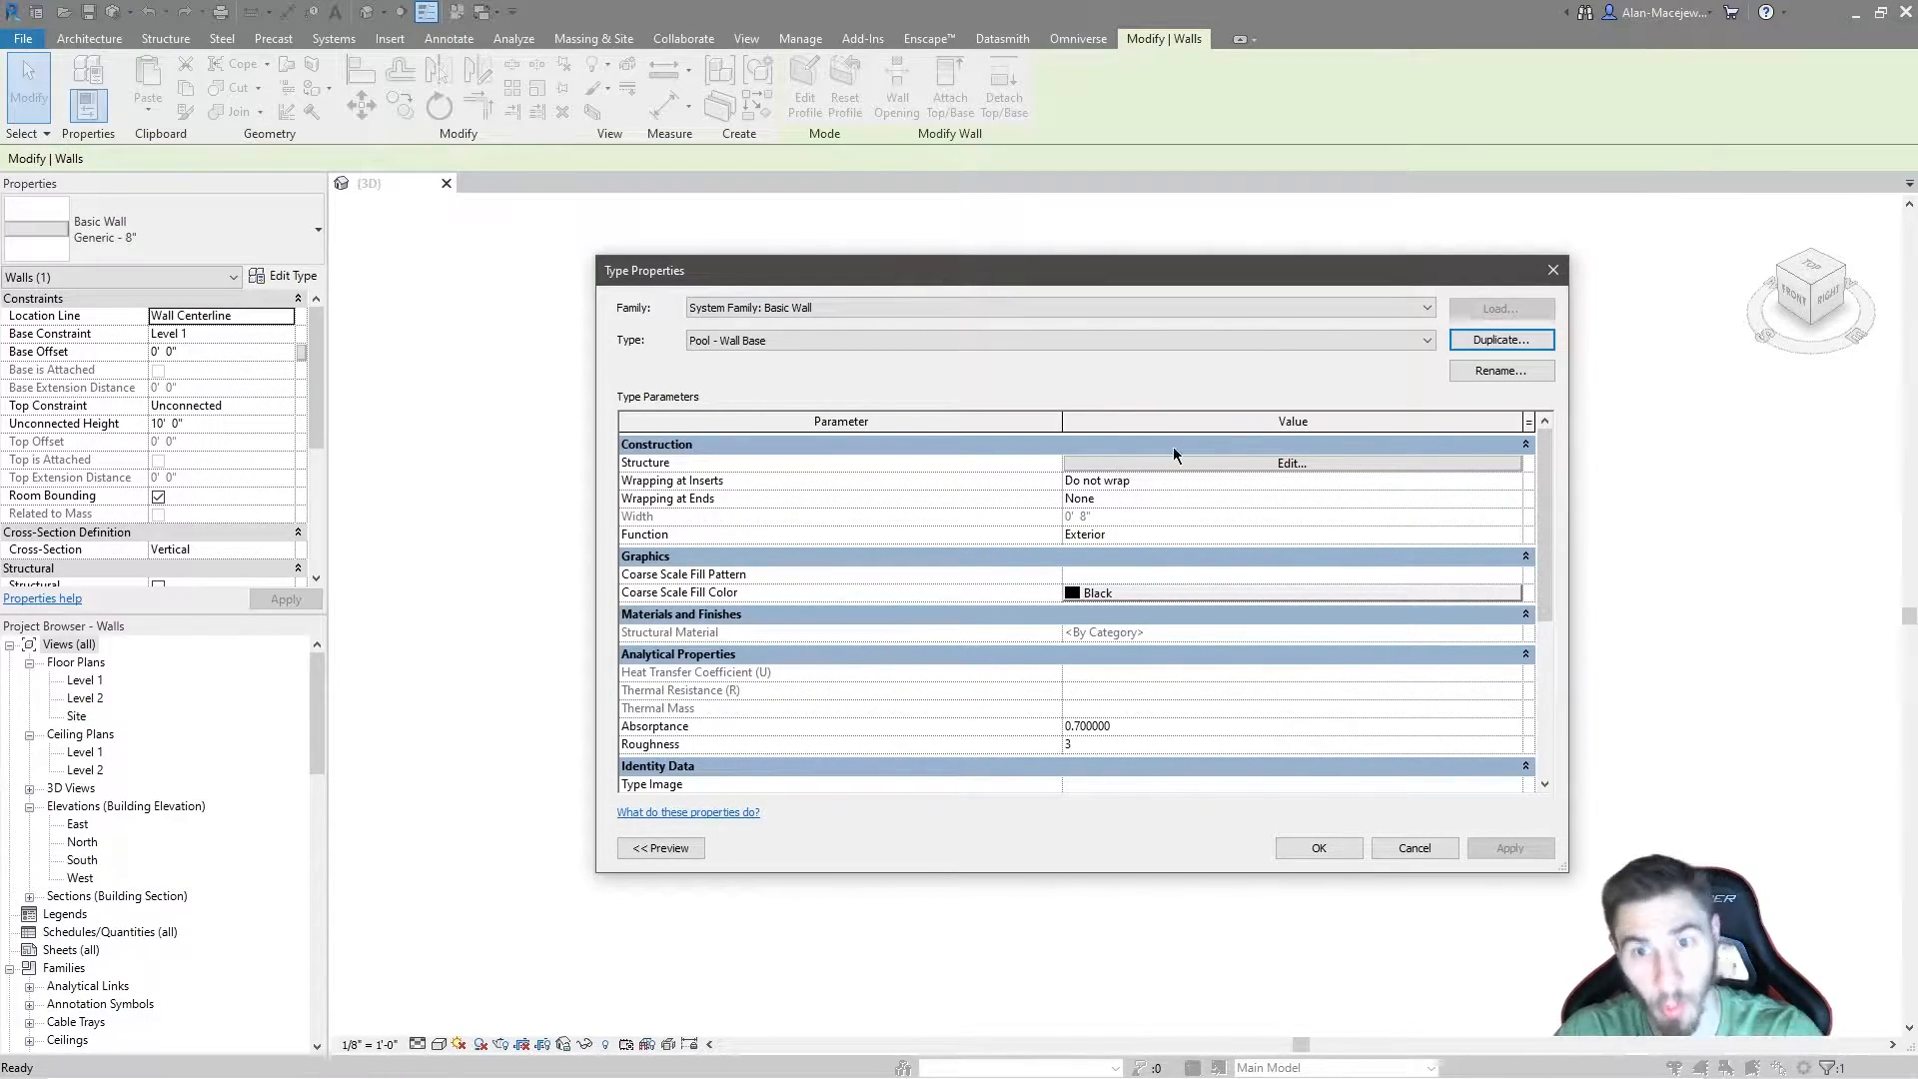
Step: Assign Concrete, Cast-in-Place gray to the wall type's structure layer and set that layer's thickness to 12 inches
click(1303, 464)
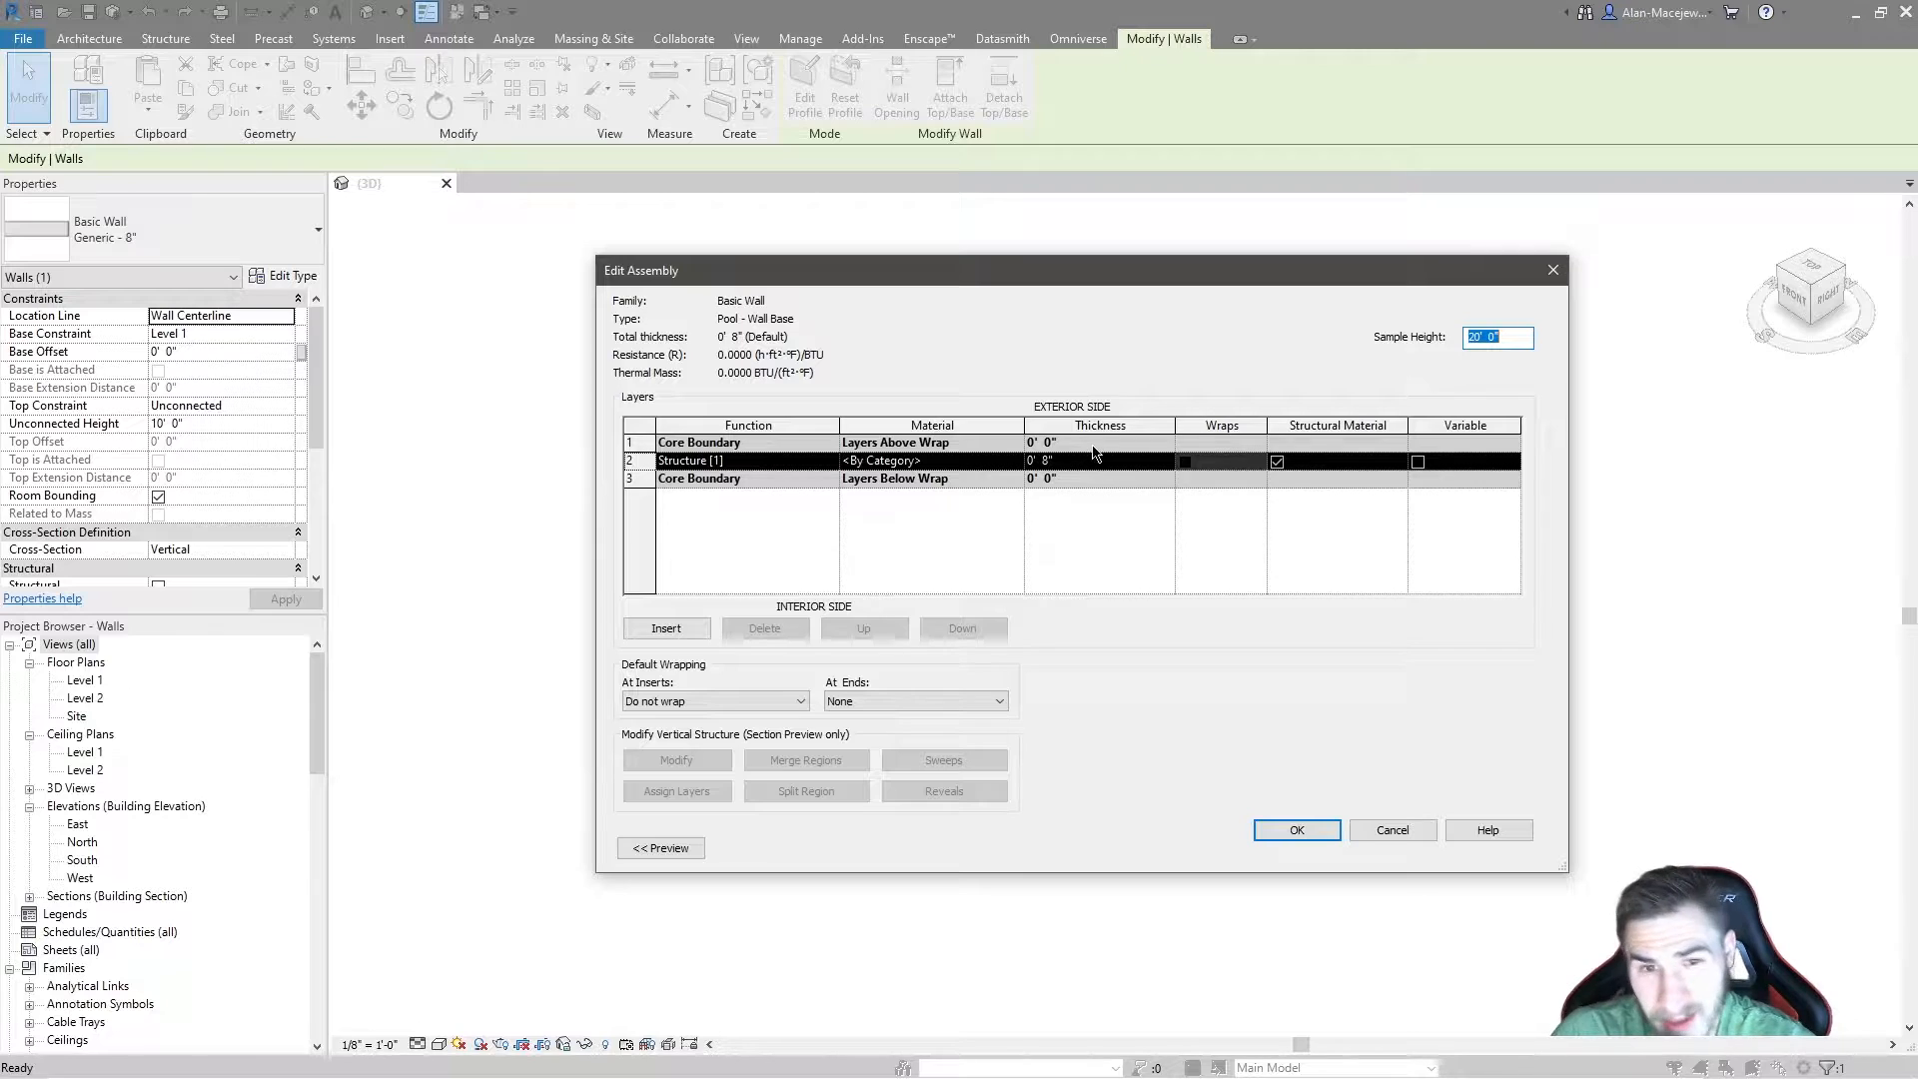
click(1017, 463)
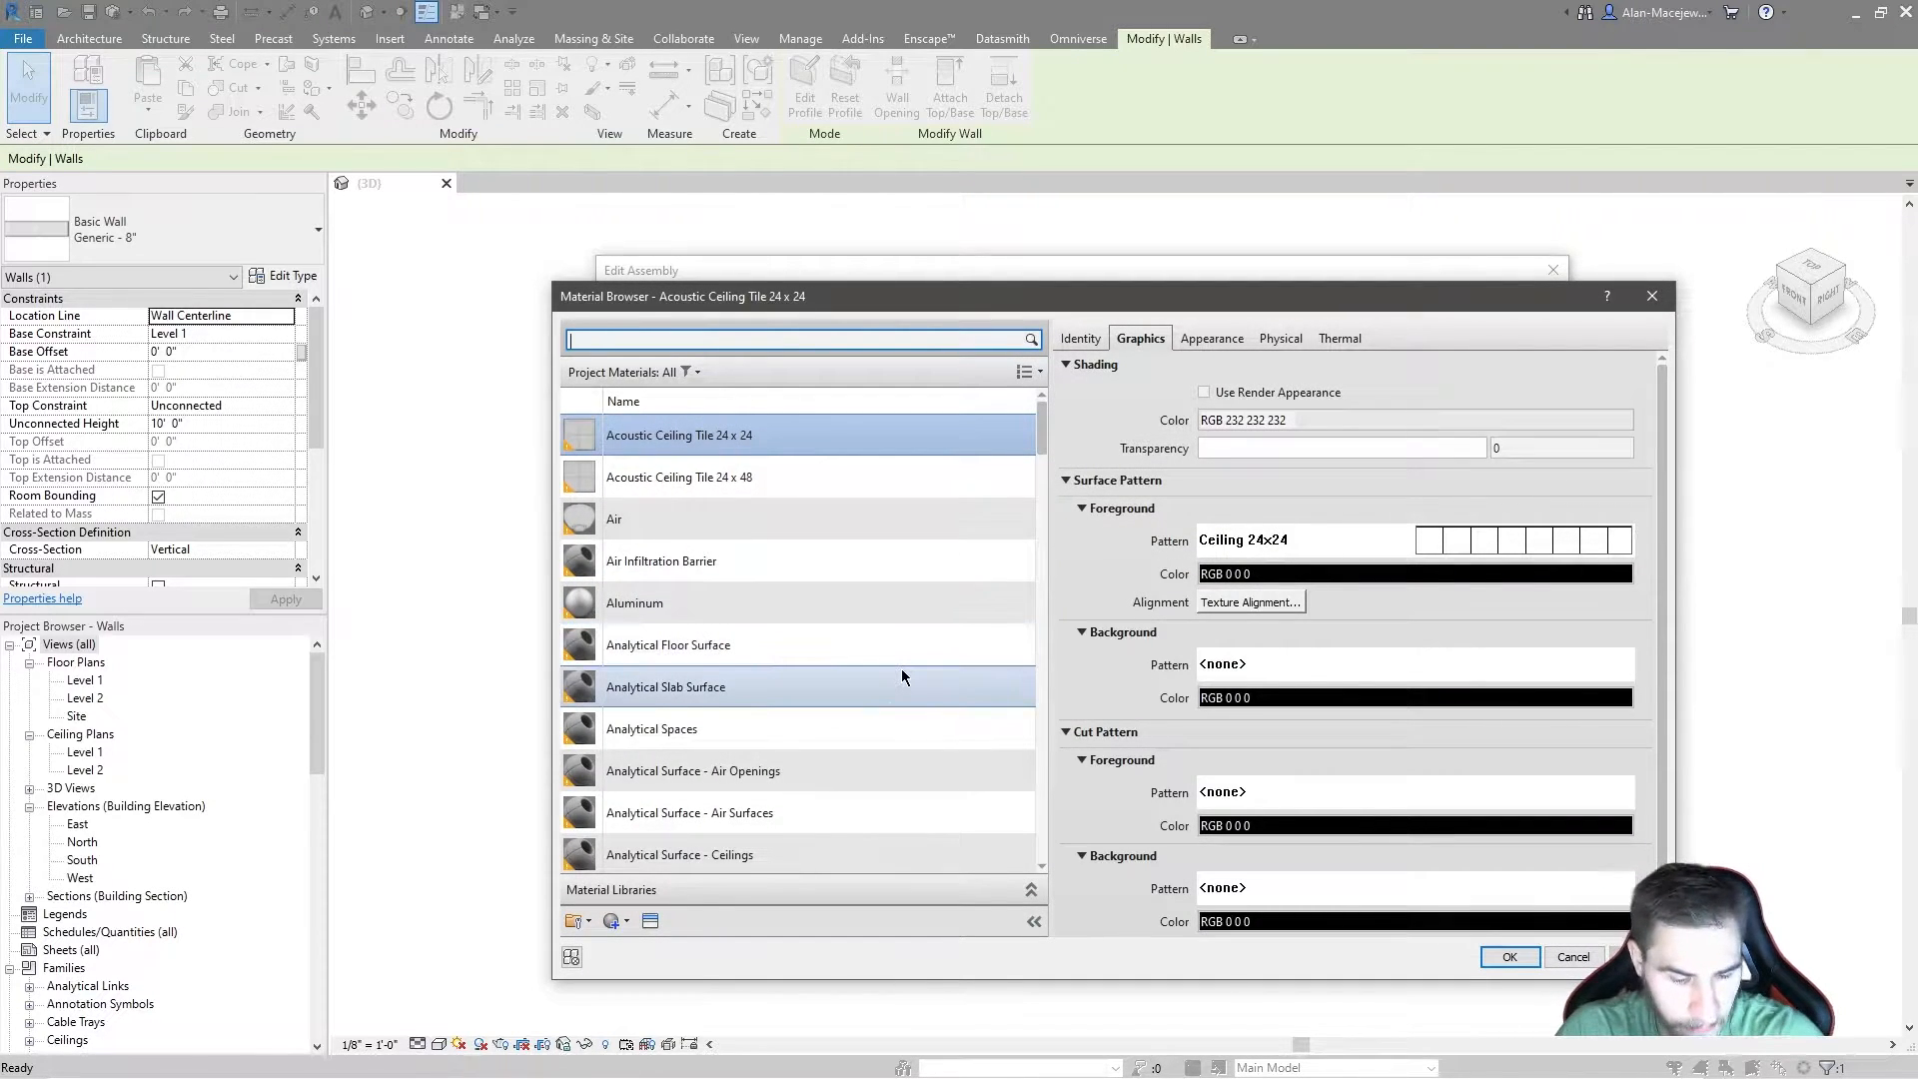
text(conc)
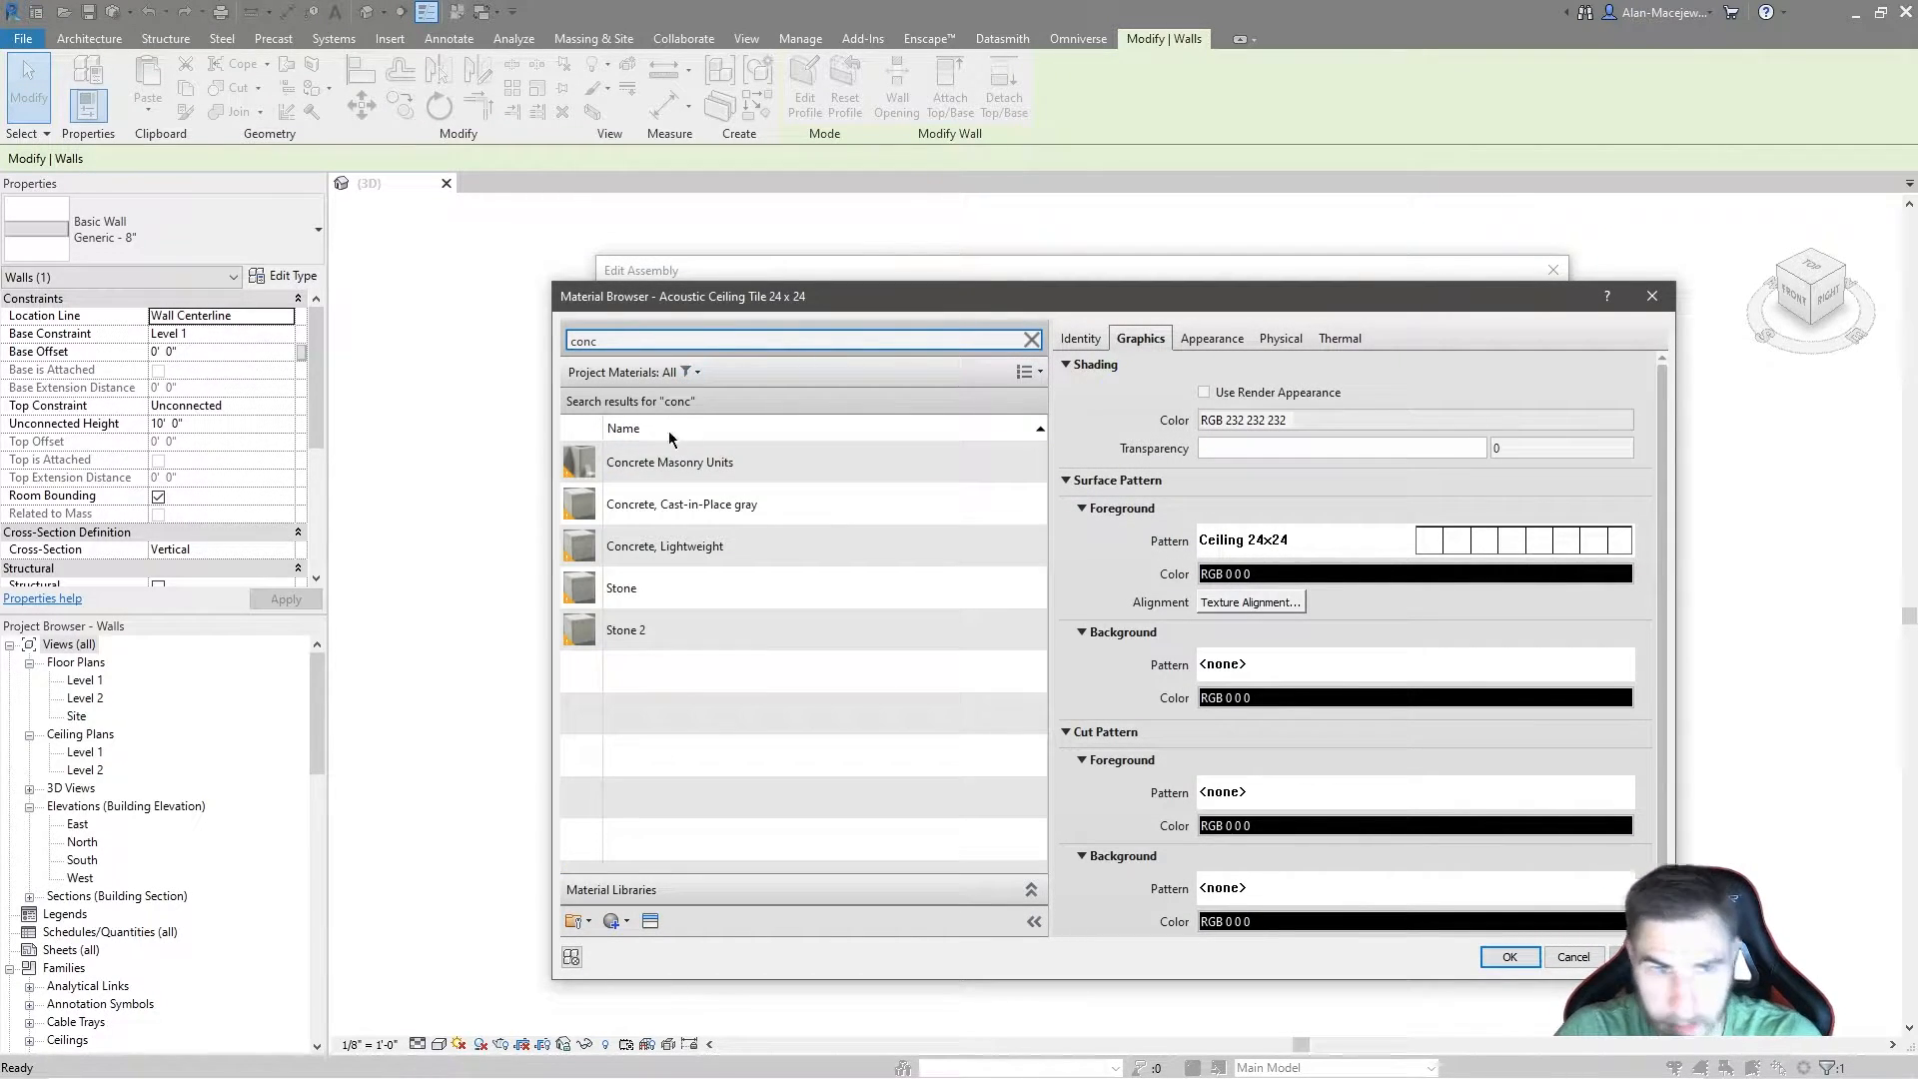
click(771, 551)
click(862, 508)
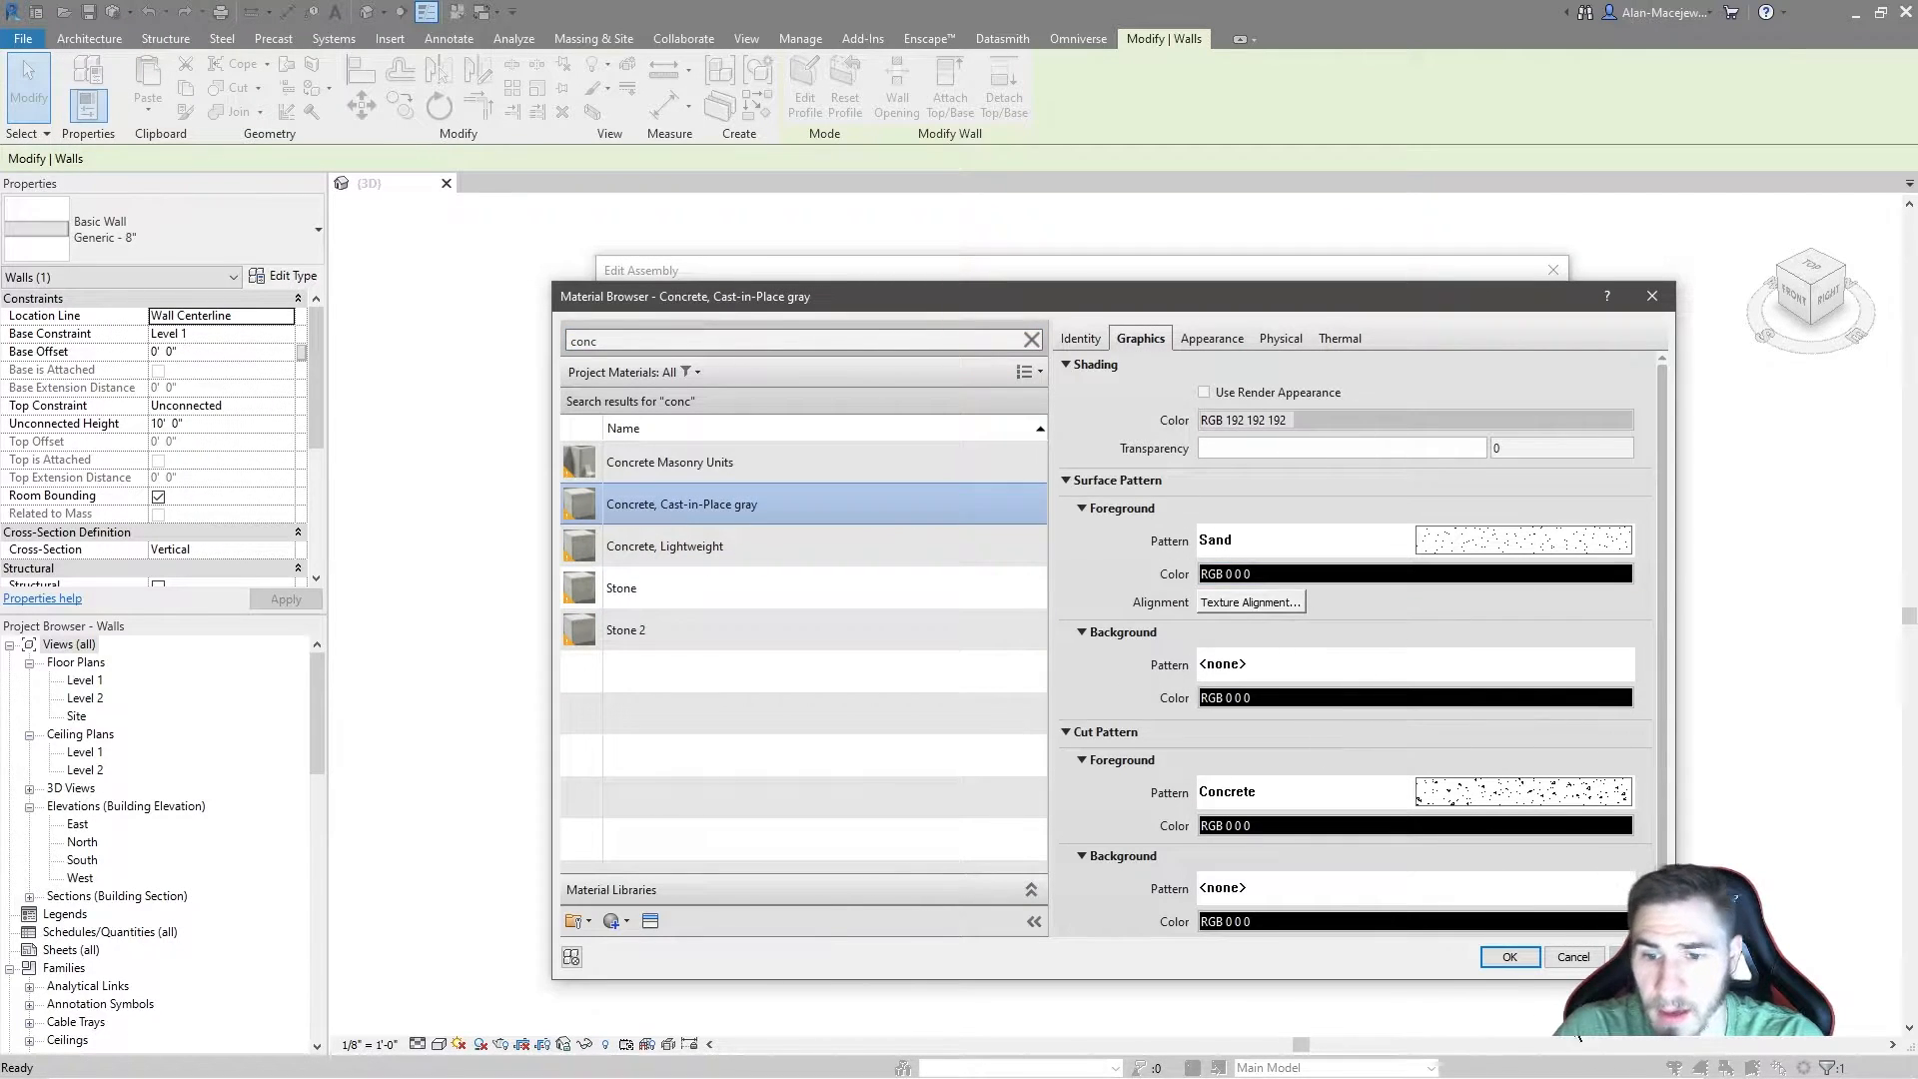
click(1510, 956)
click(1087, 460)
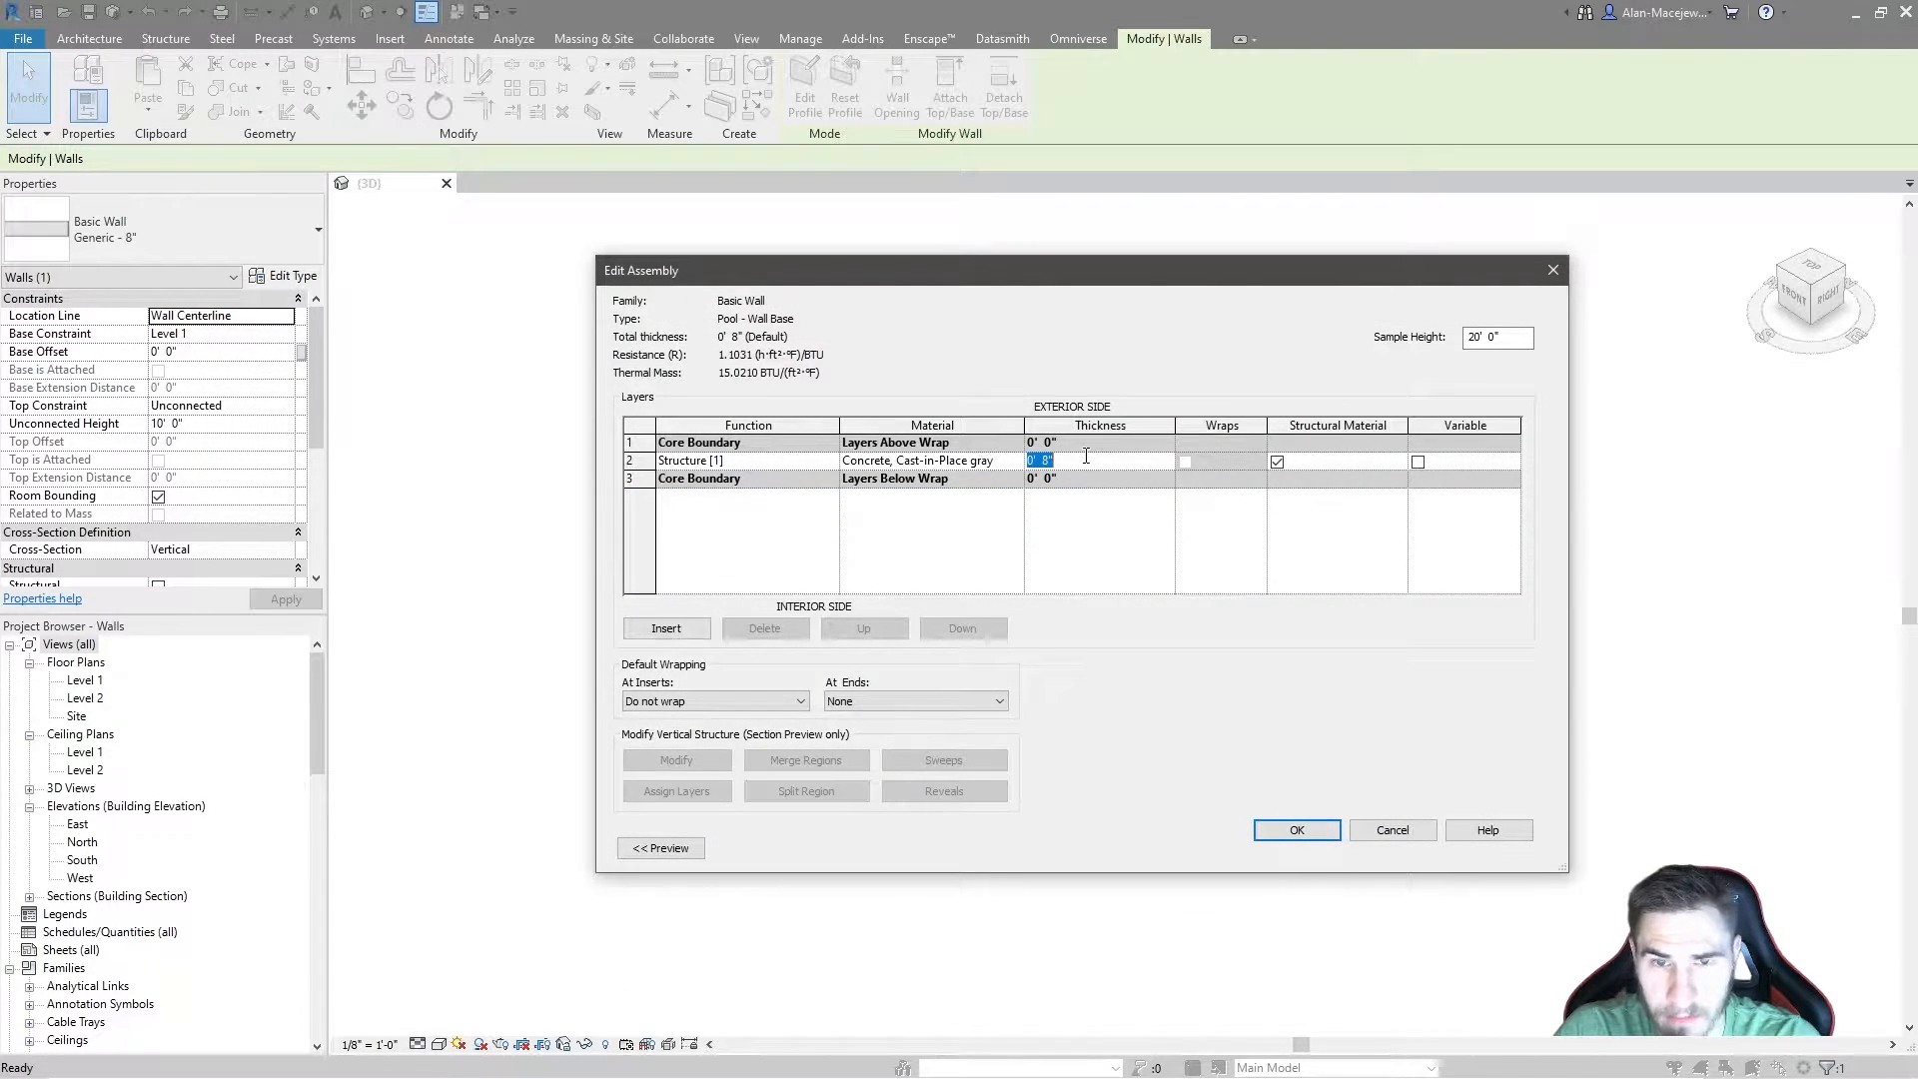
text(12)
key(Tab)
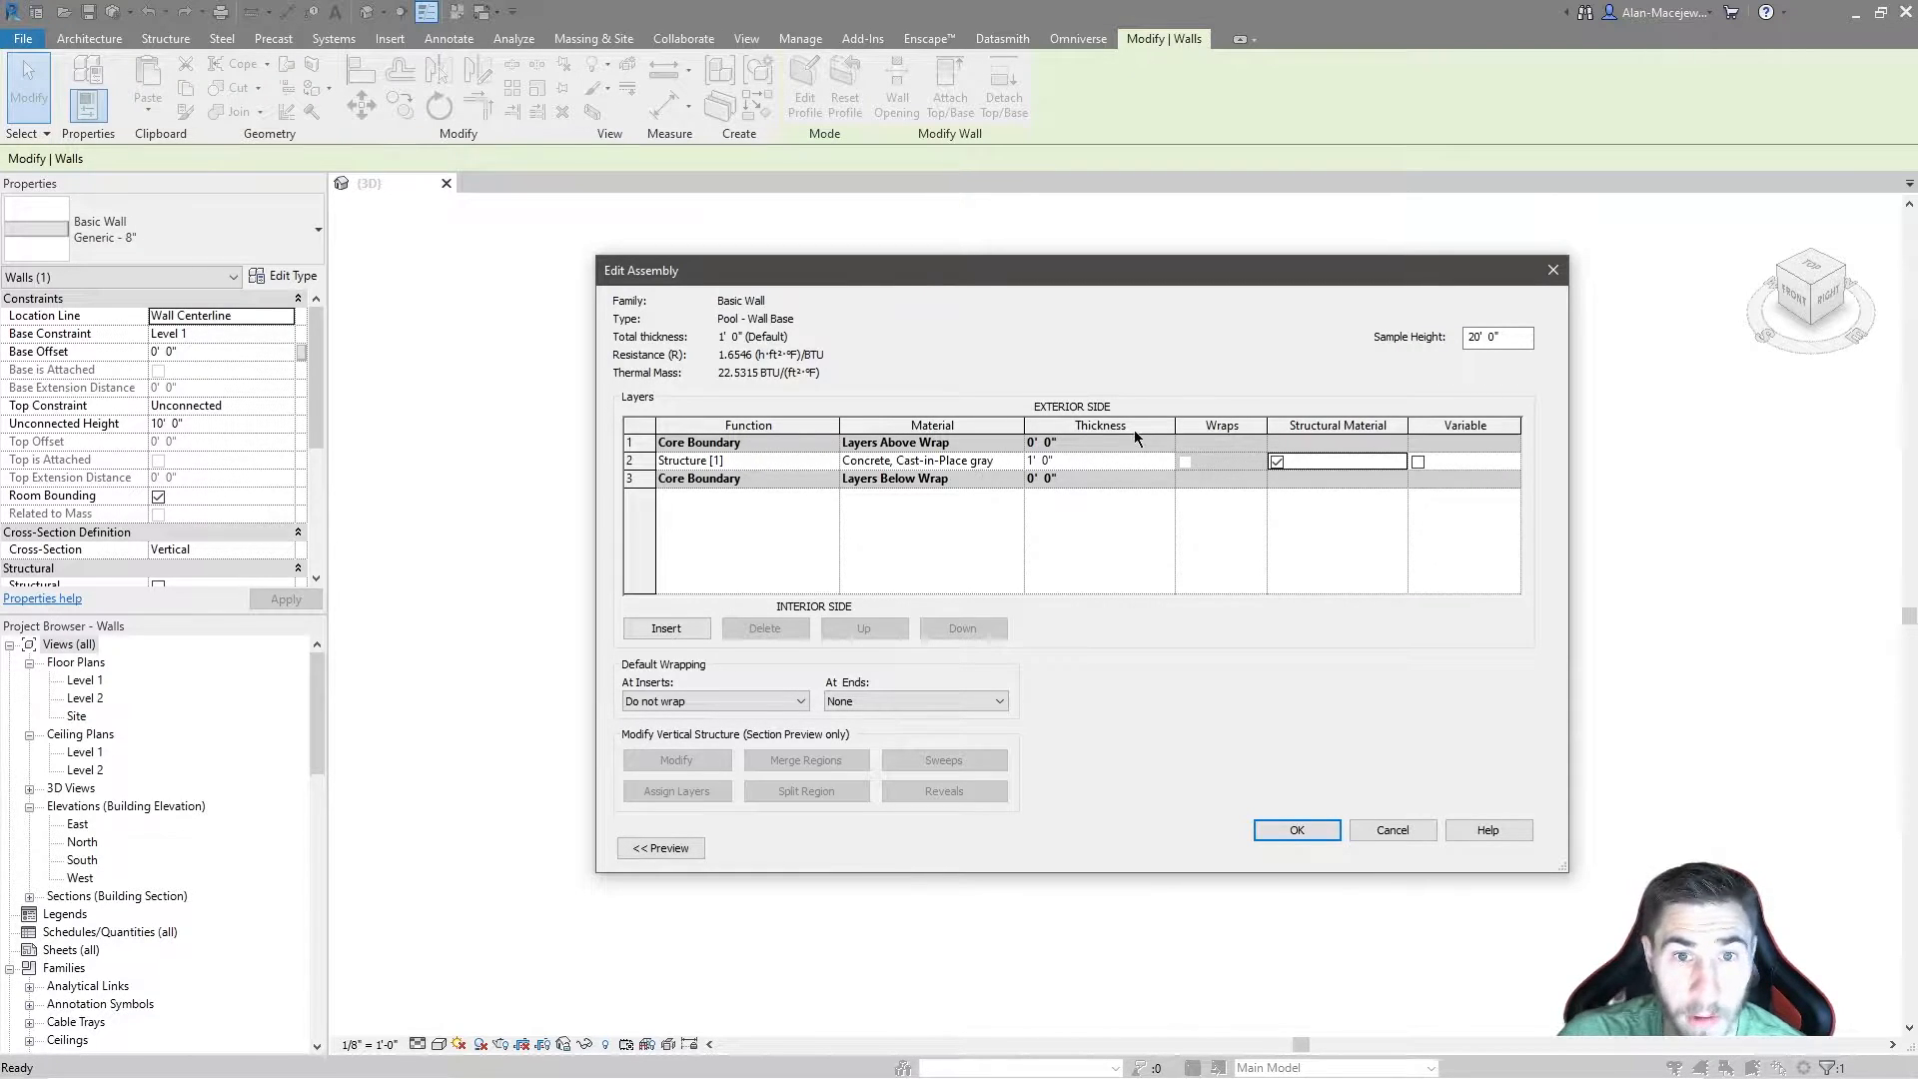
Step: Insert a layer outside the core boundary on the exterior side and set its thickness to 1/4"
drag(1036, 286, 995, 294)
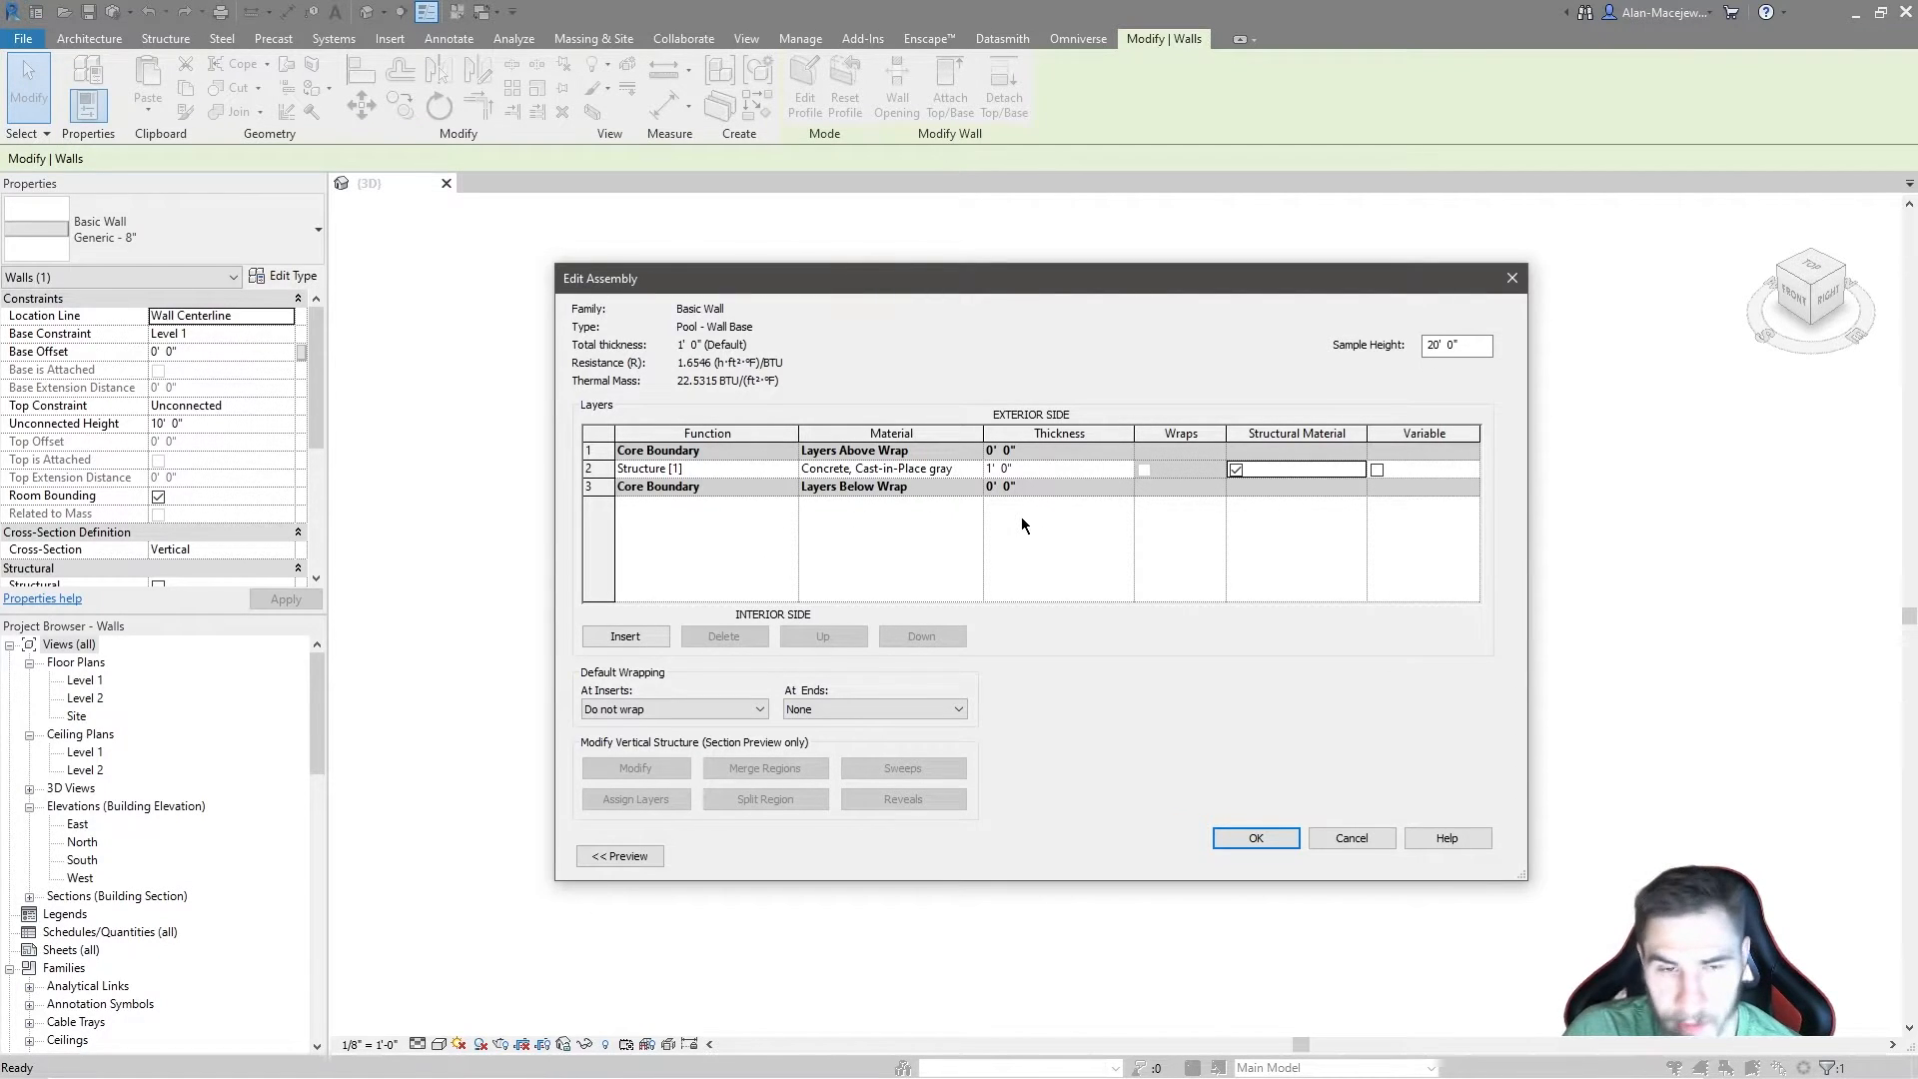
click(625, 635)
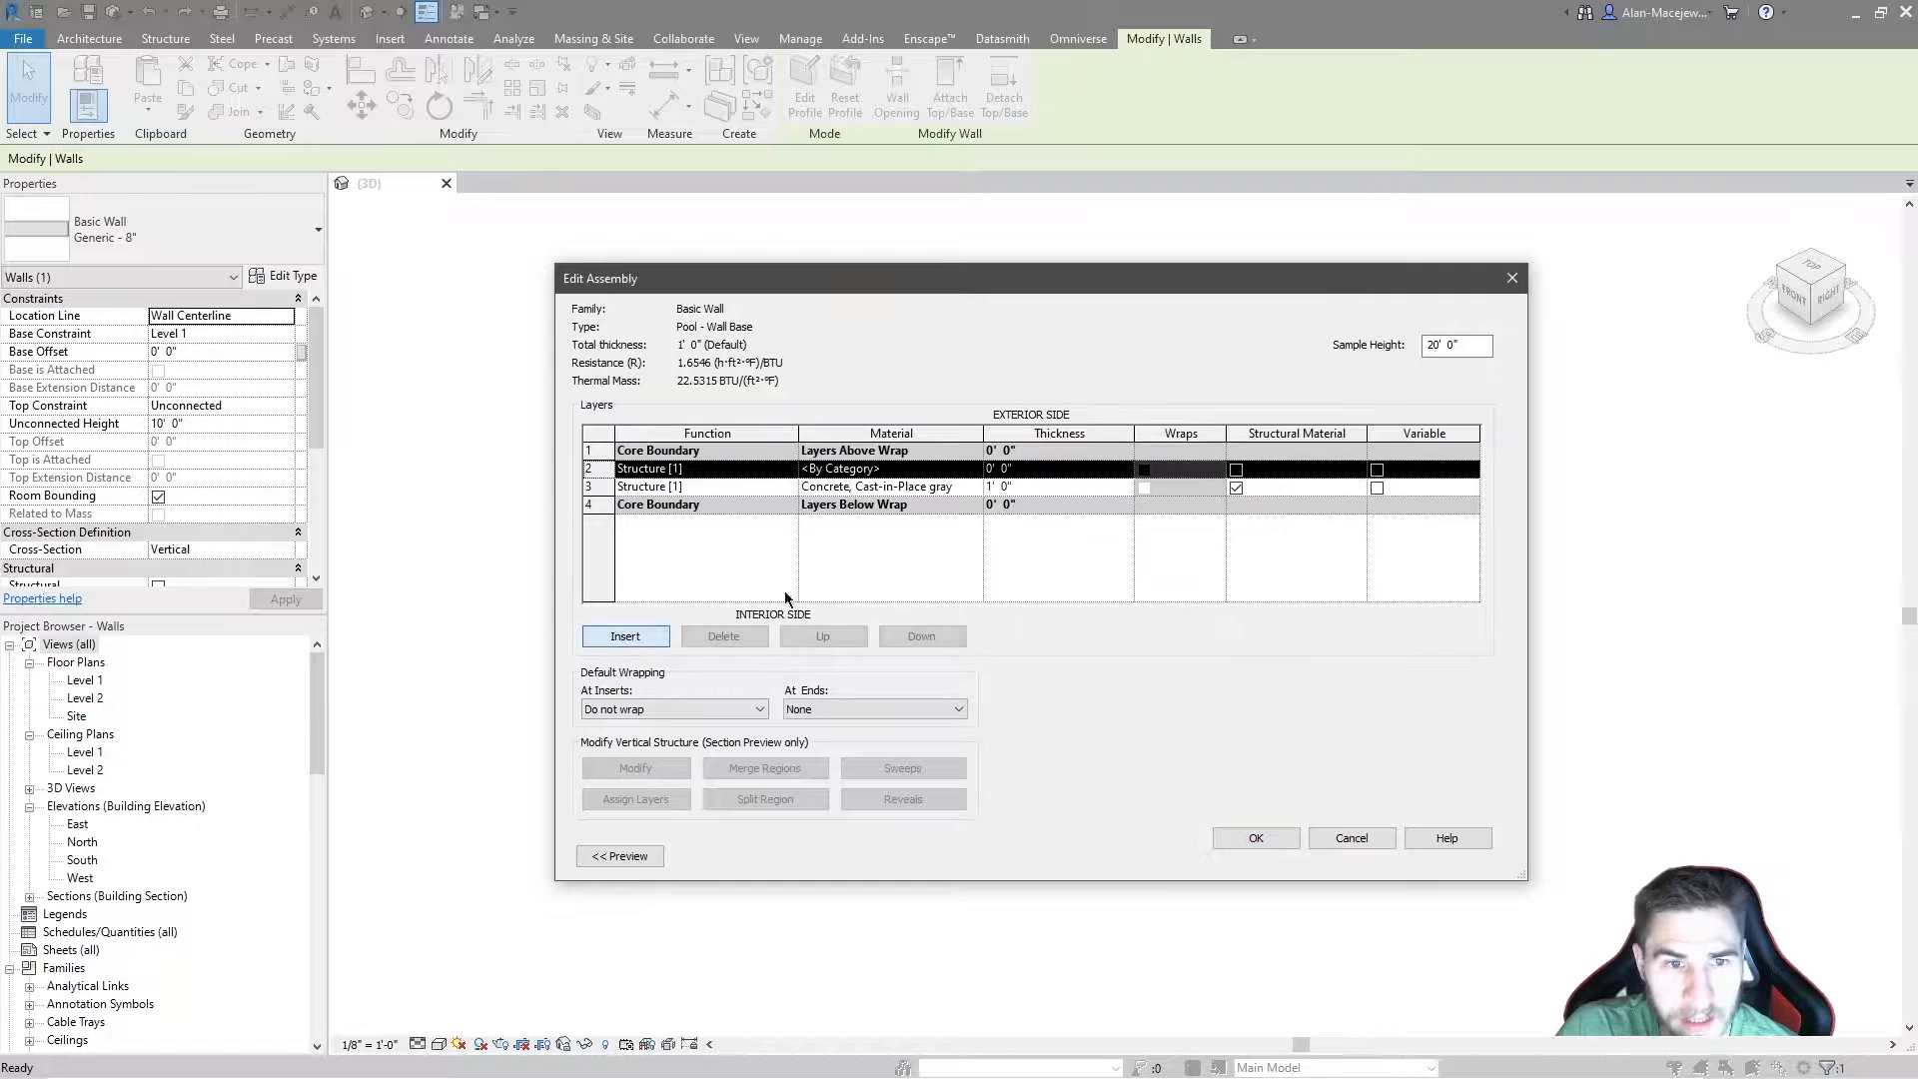
click(822, 637)
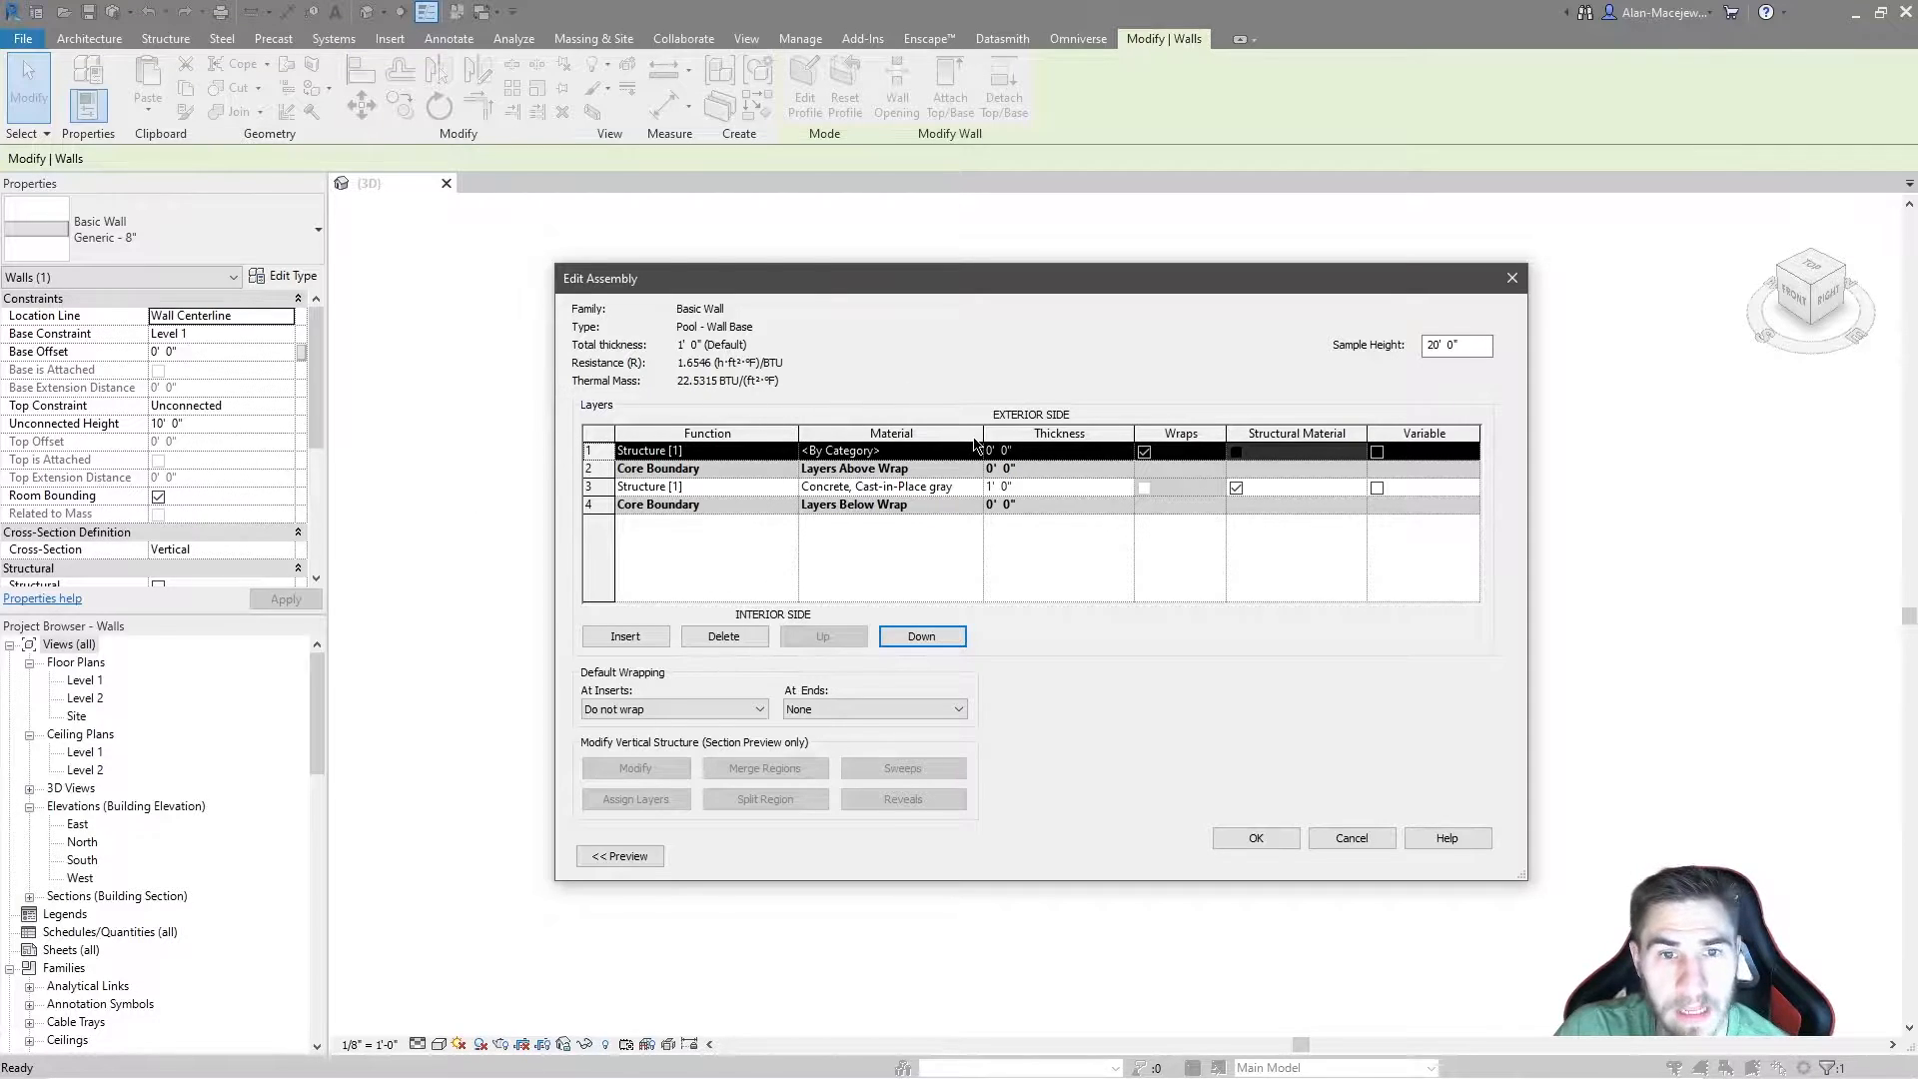
click(1029, 452)
text(1/4")
click(1033, 562)
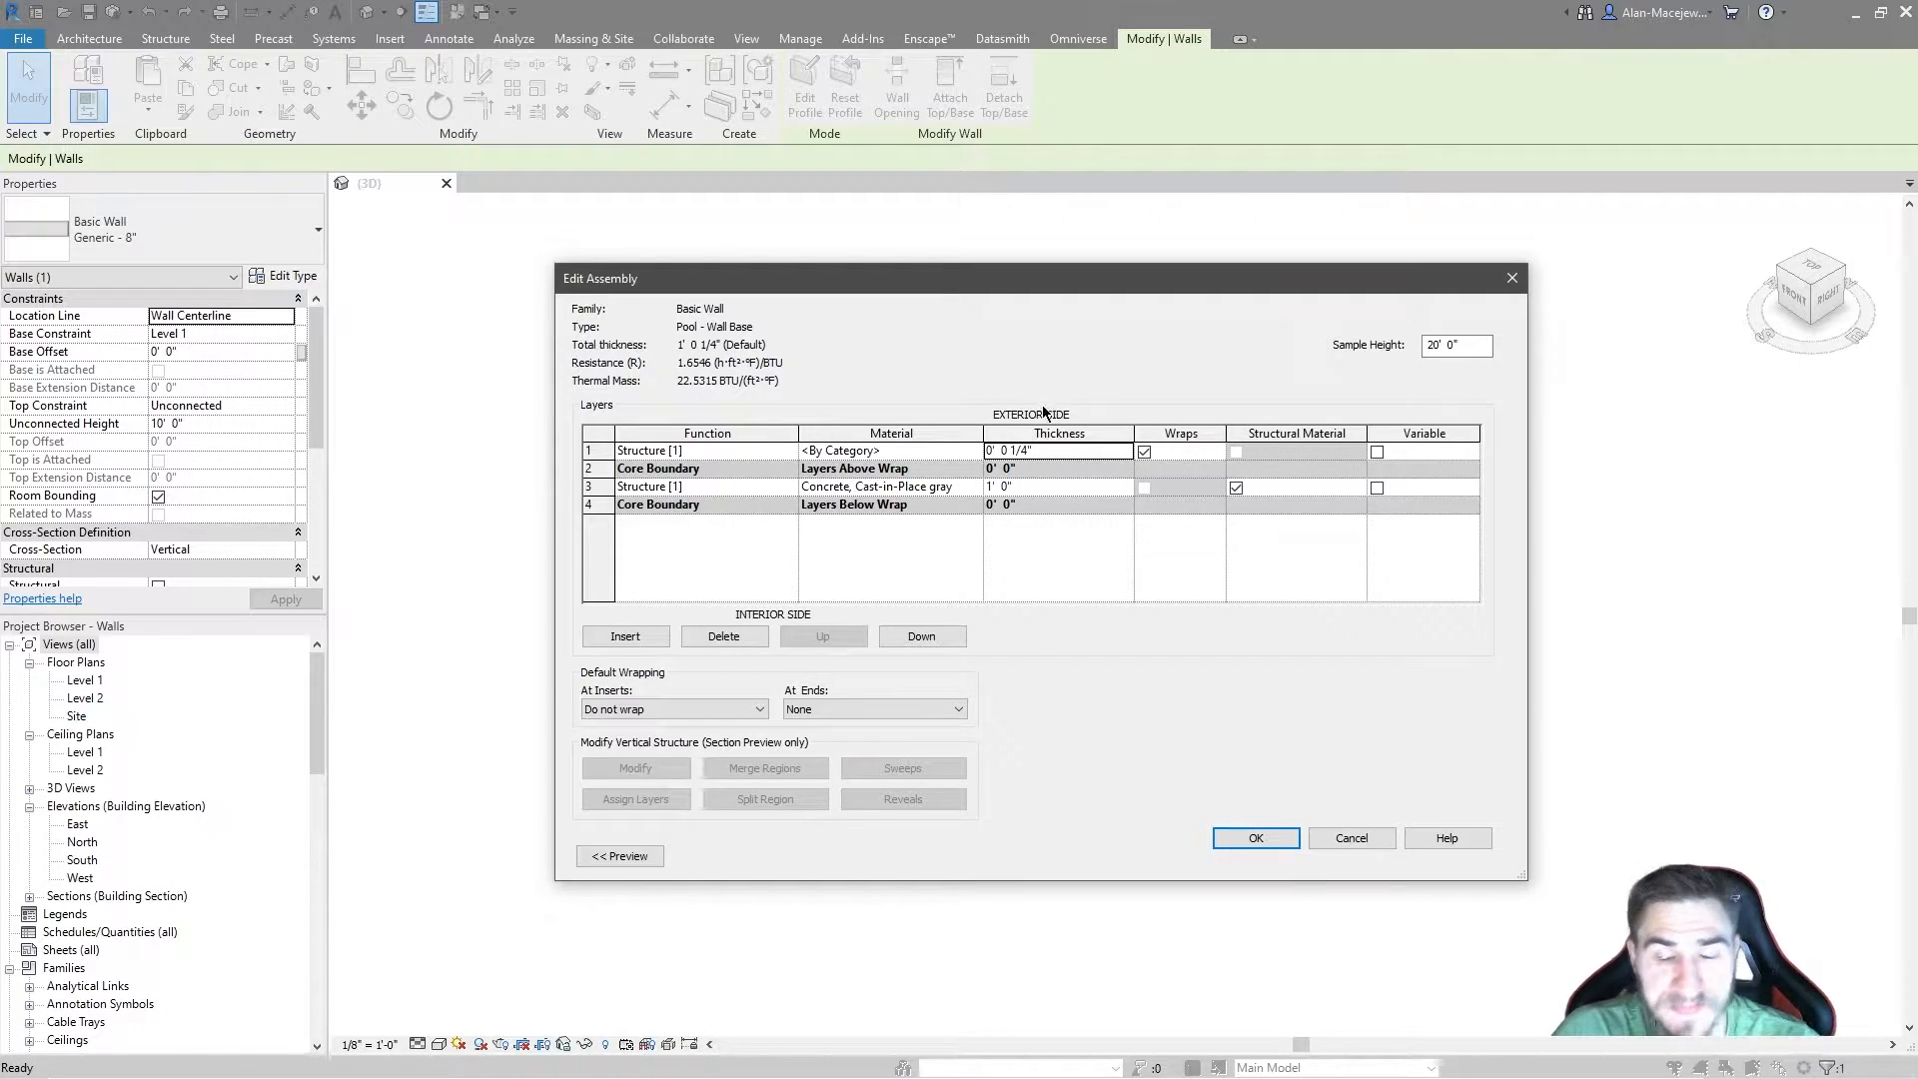
Step: Search the materials for "plaster" and choose Gypsum Wall Board for the exterior layer
click(967, 450)
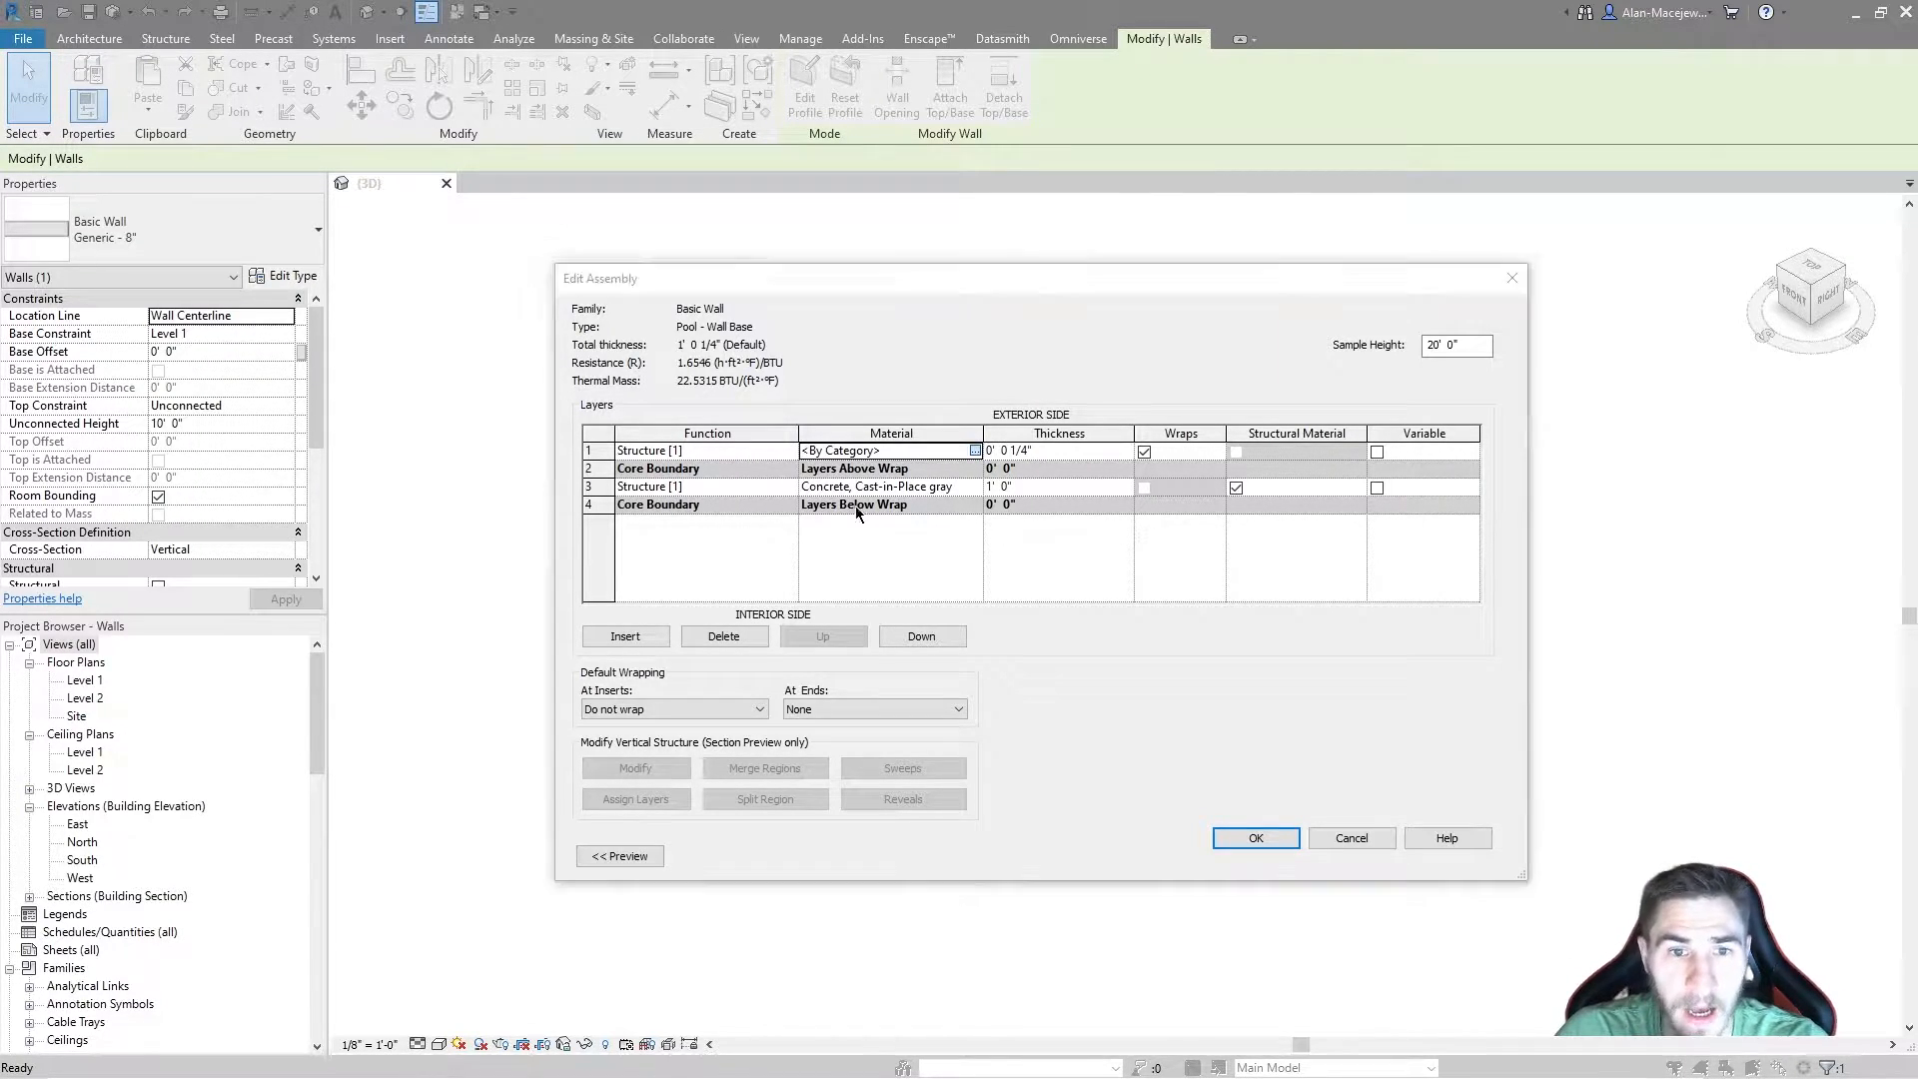
drag(1113, 307, 1074, 267)
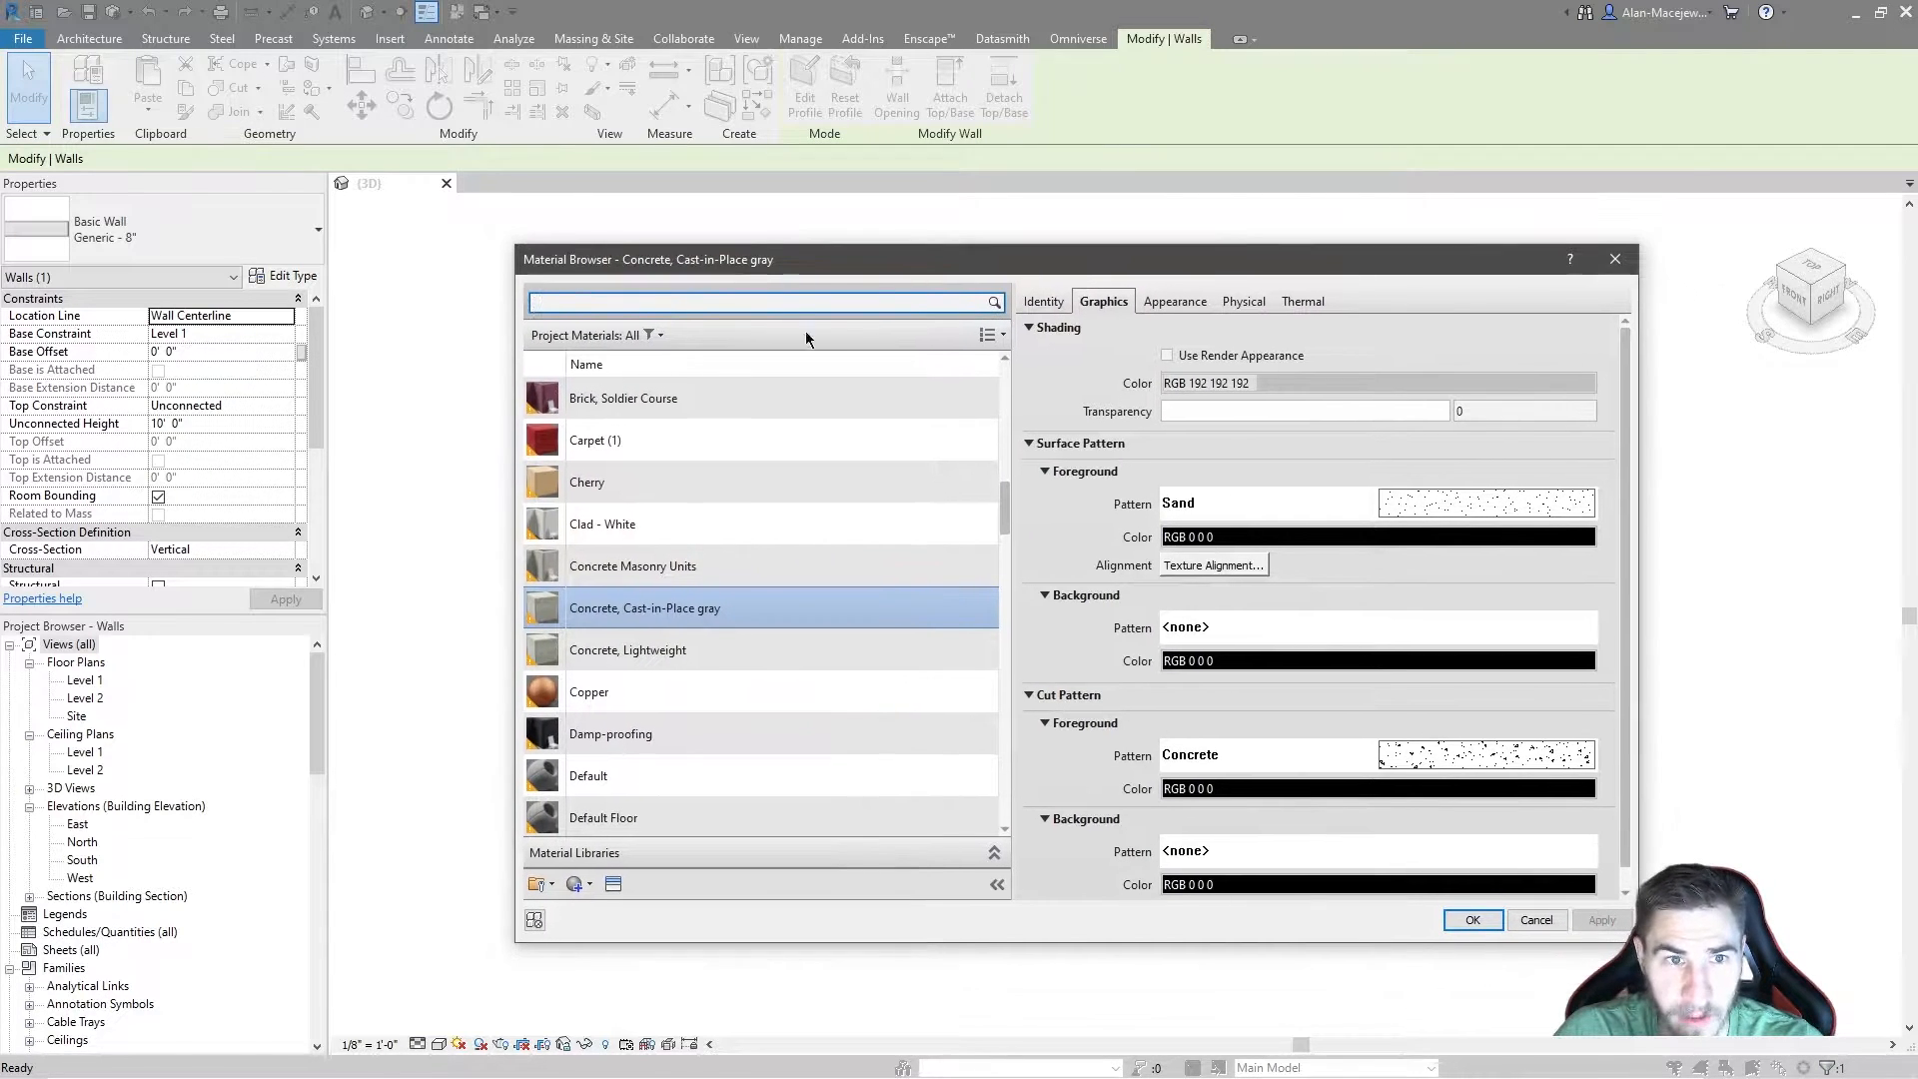
text(pl)
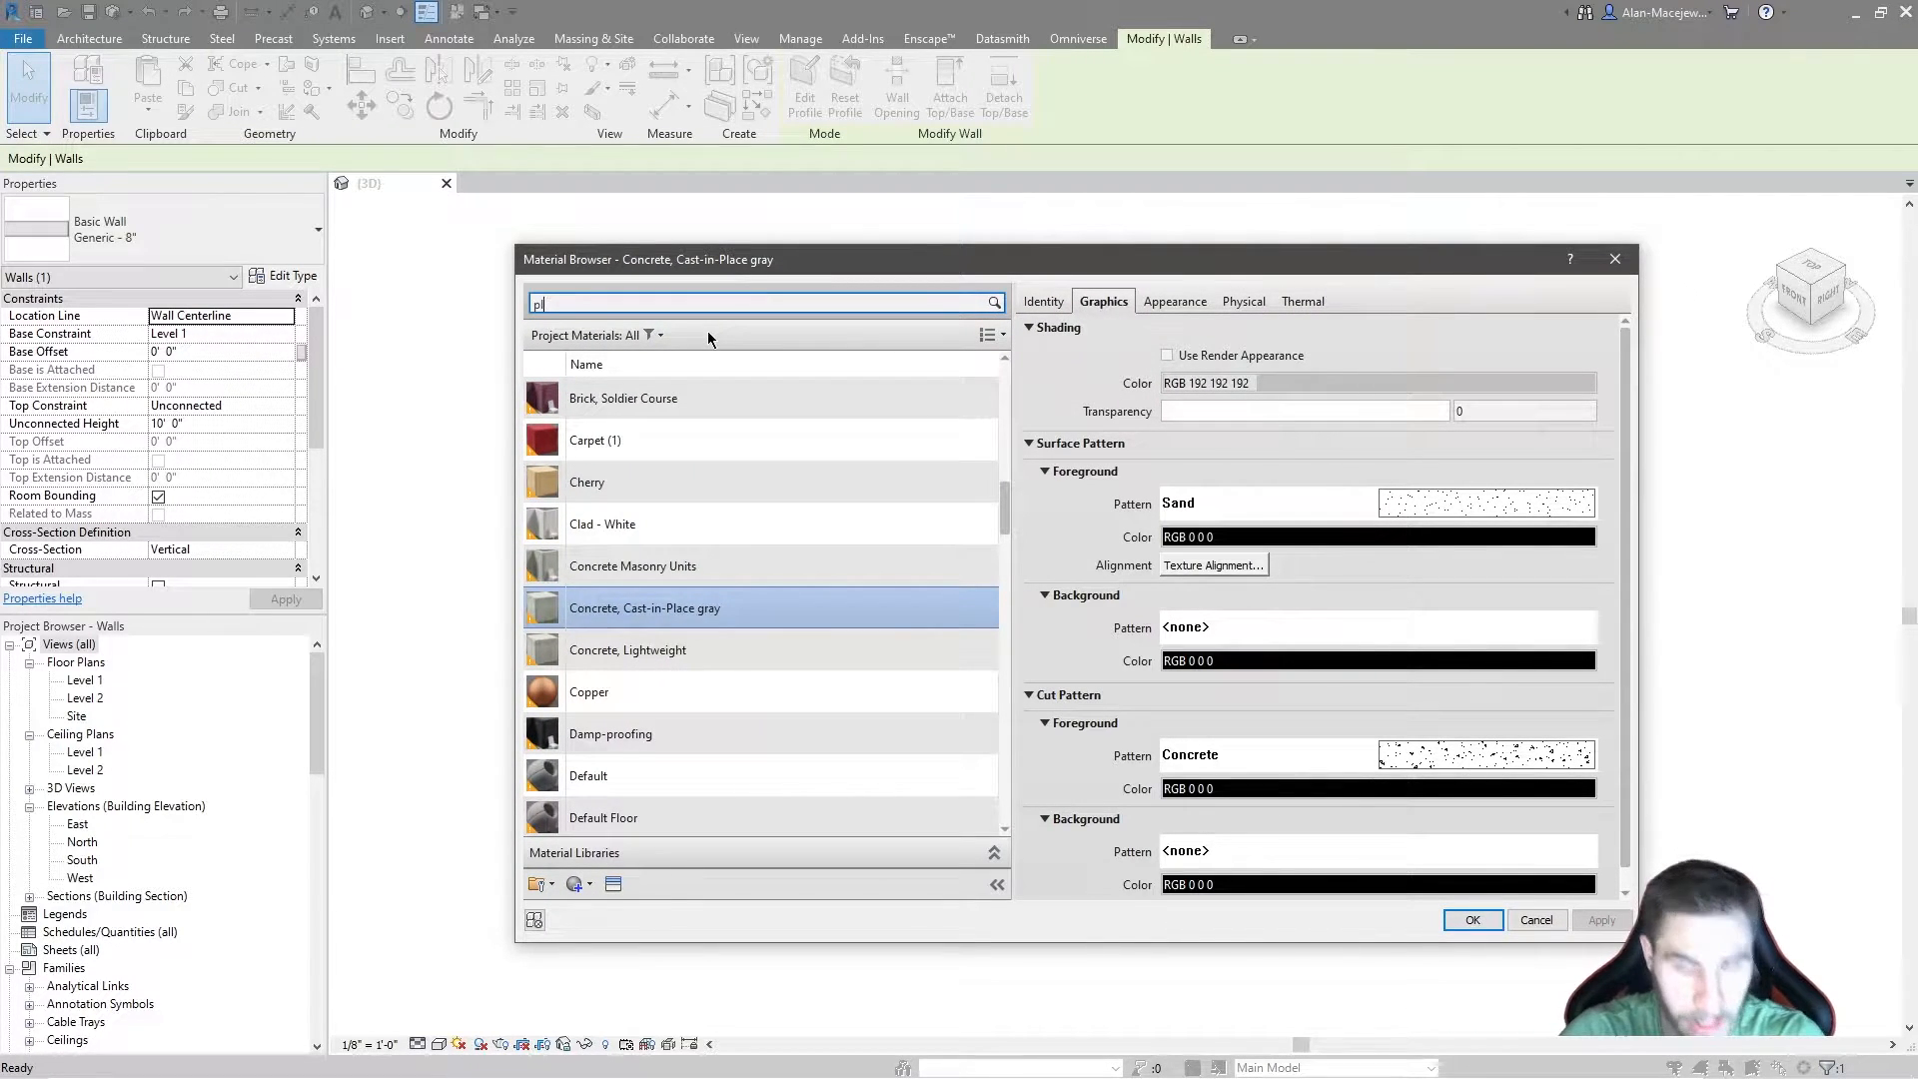
text(aster)
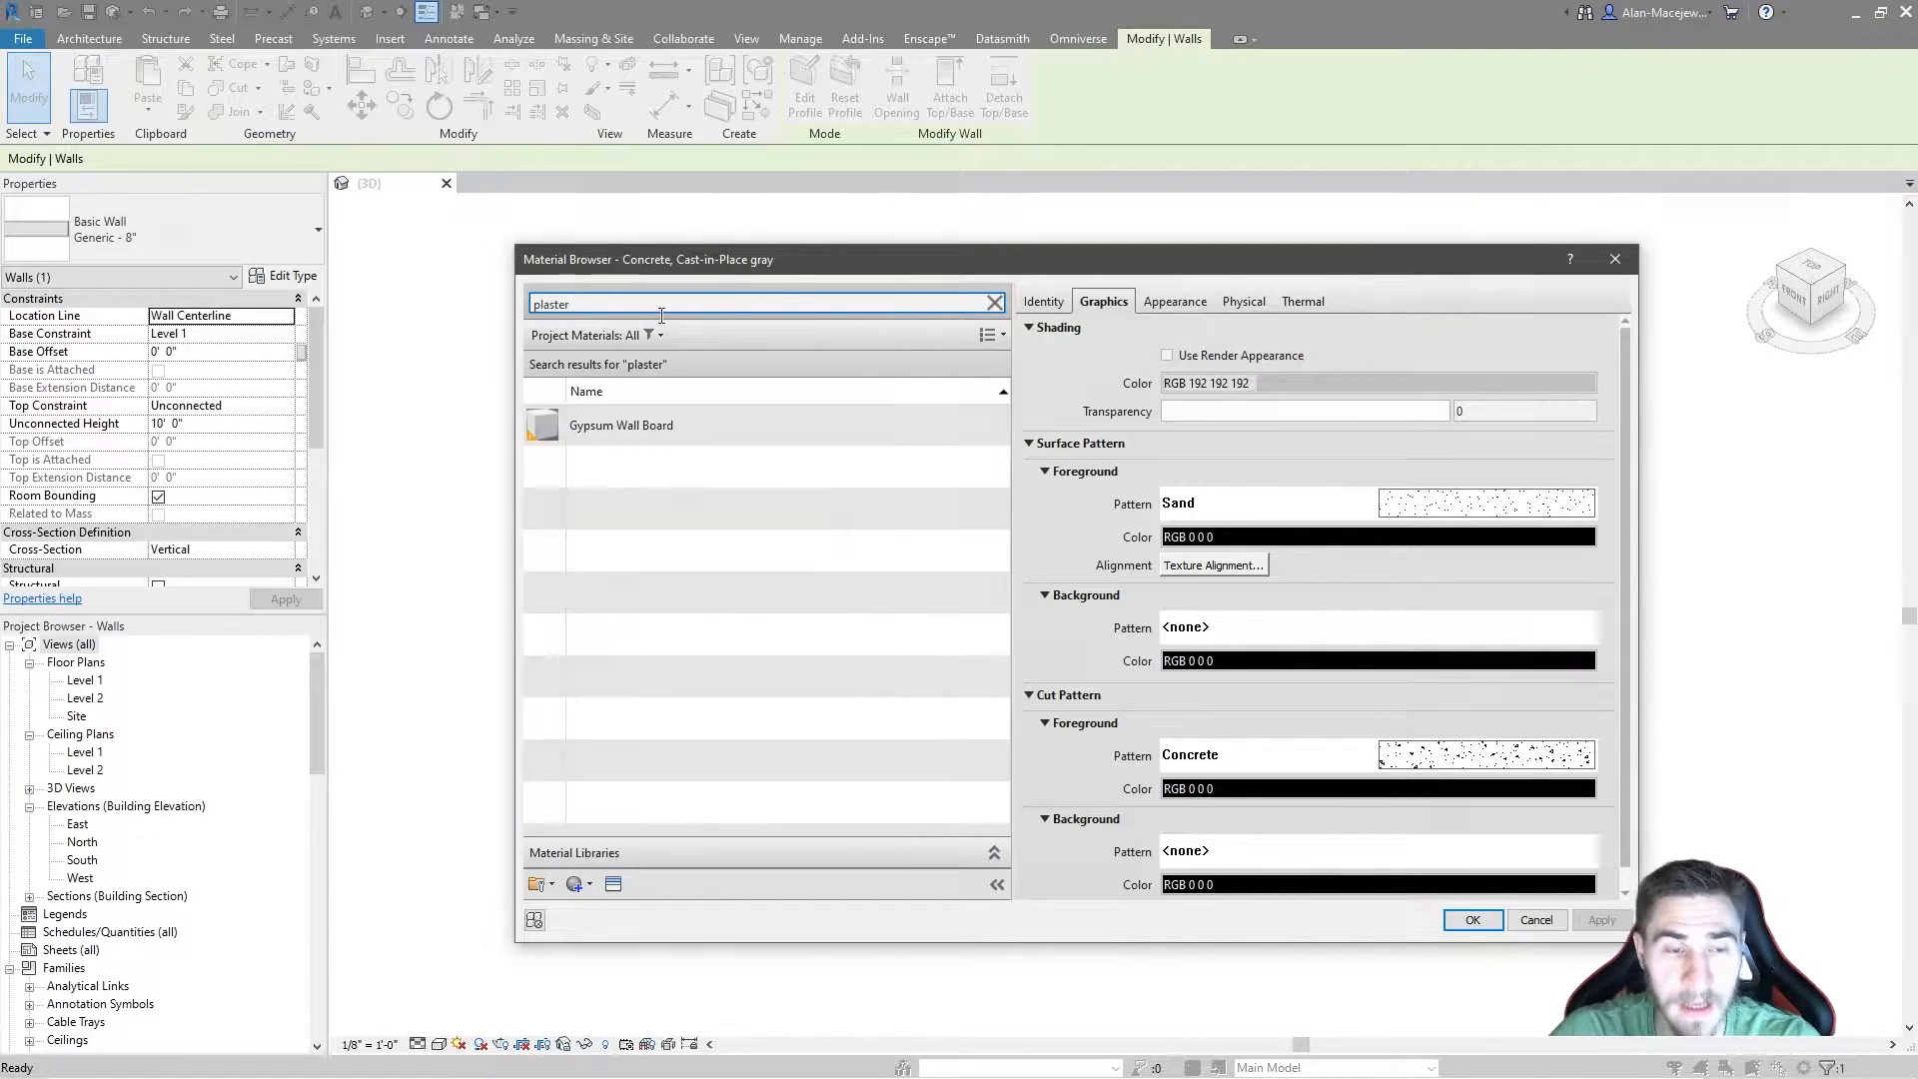
click(681, 437)
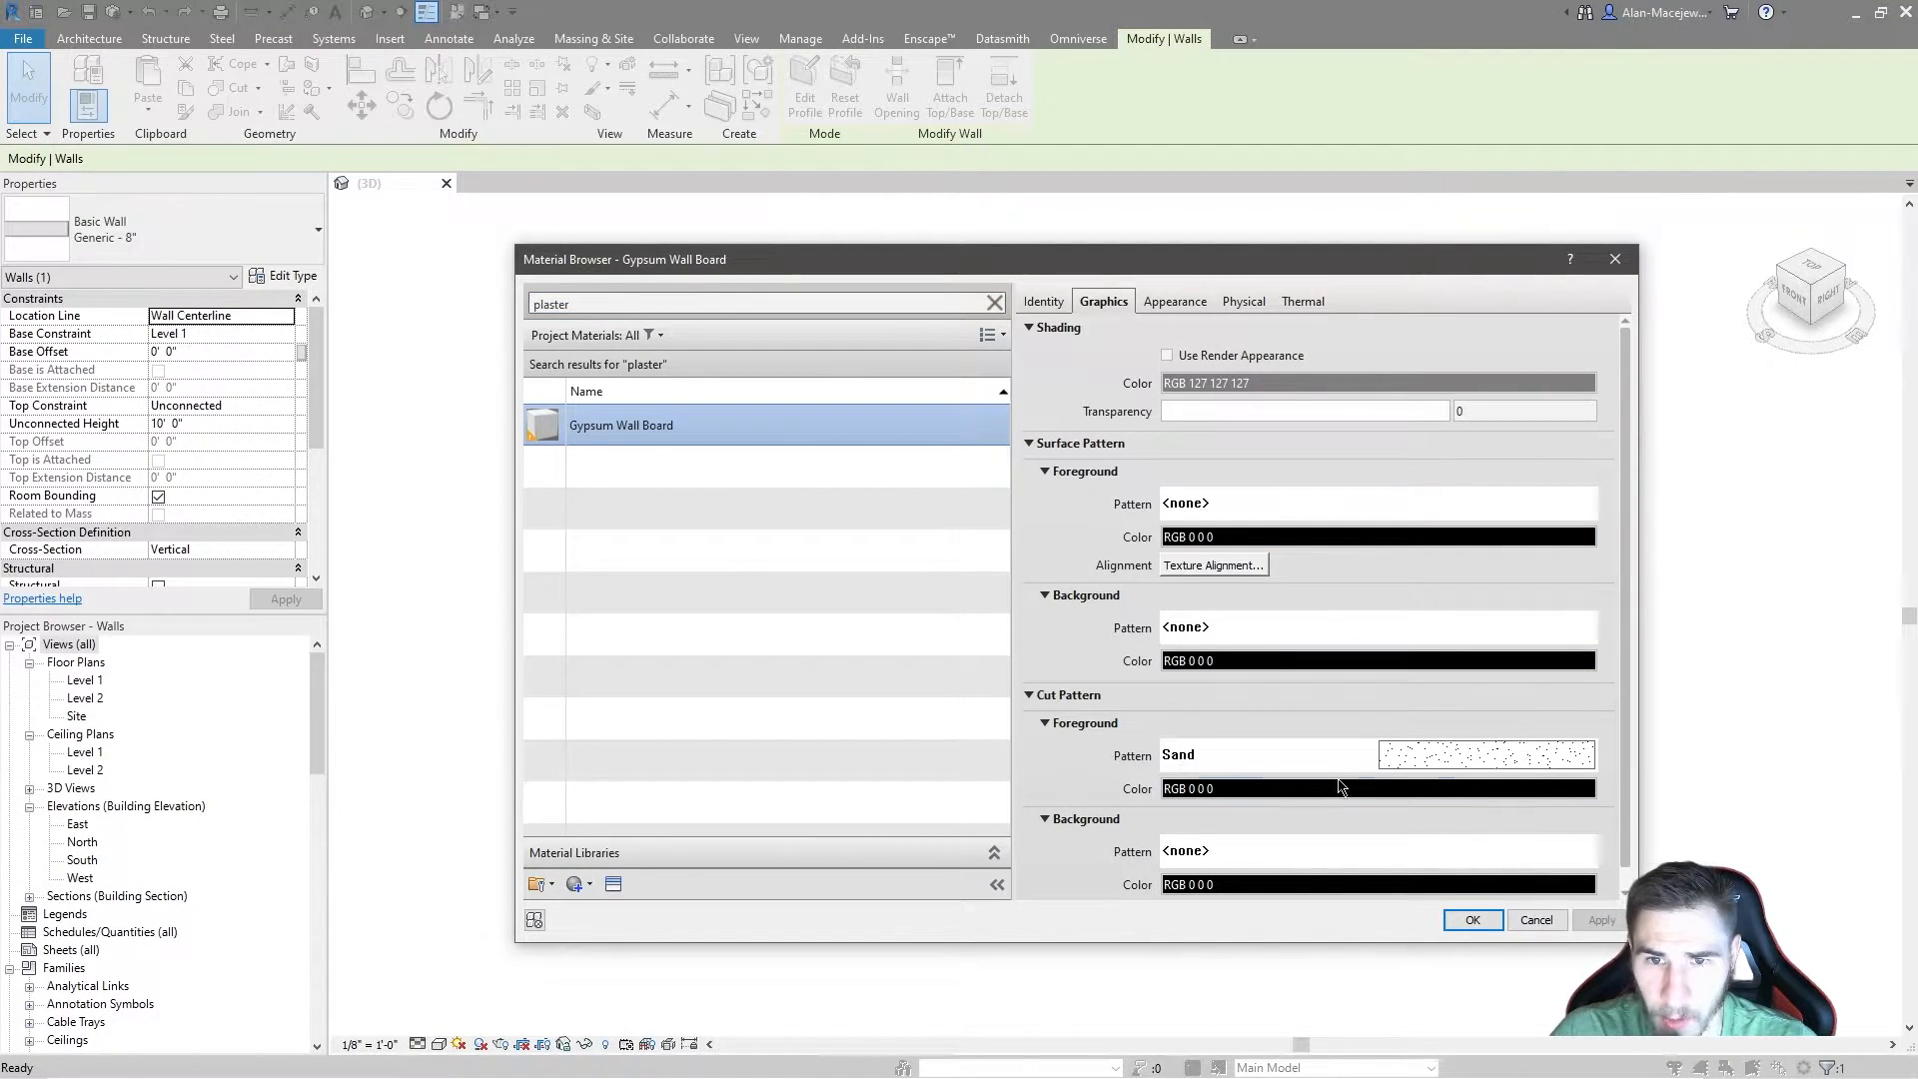
Step: Set the Gypsum Wall Board material's surface foreground pattern to Sand and accept the material
click(1230, 513)
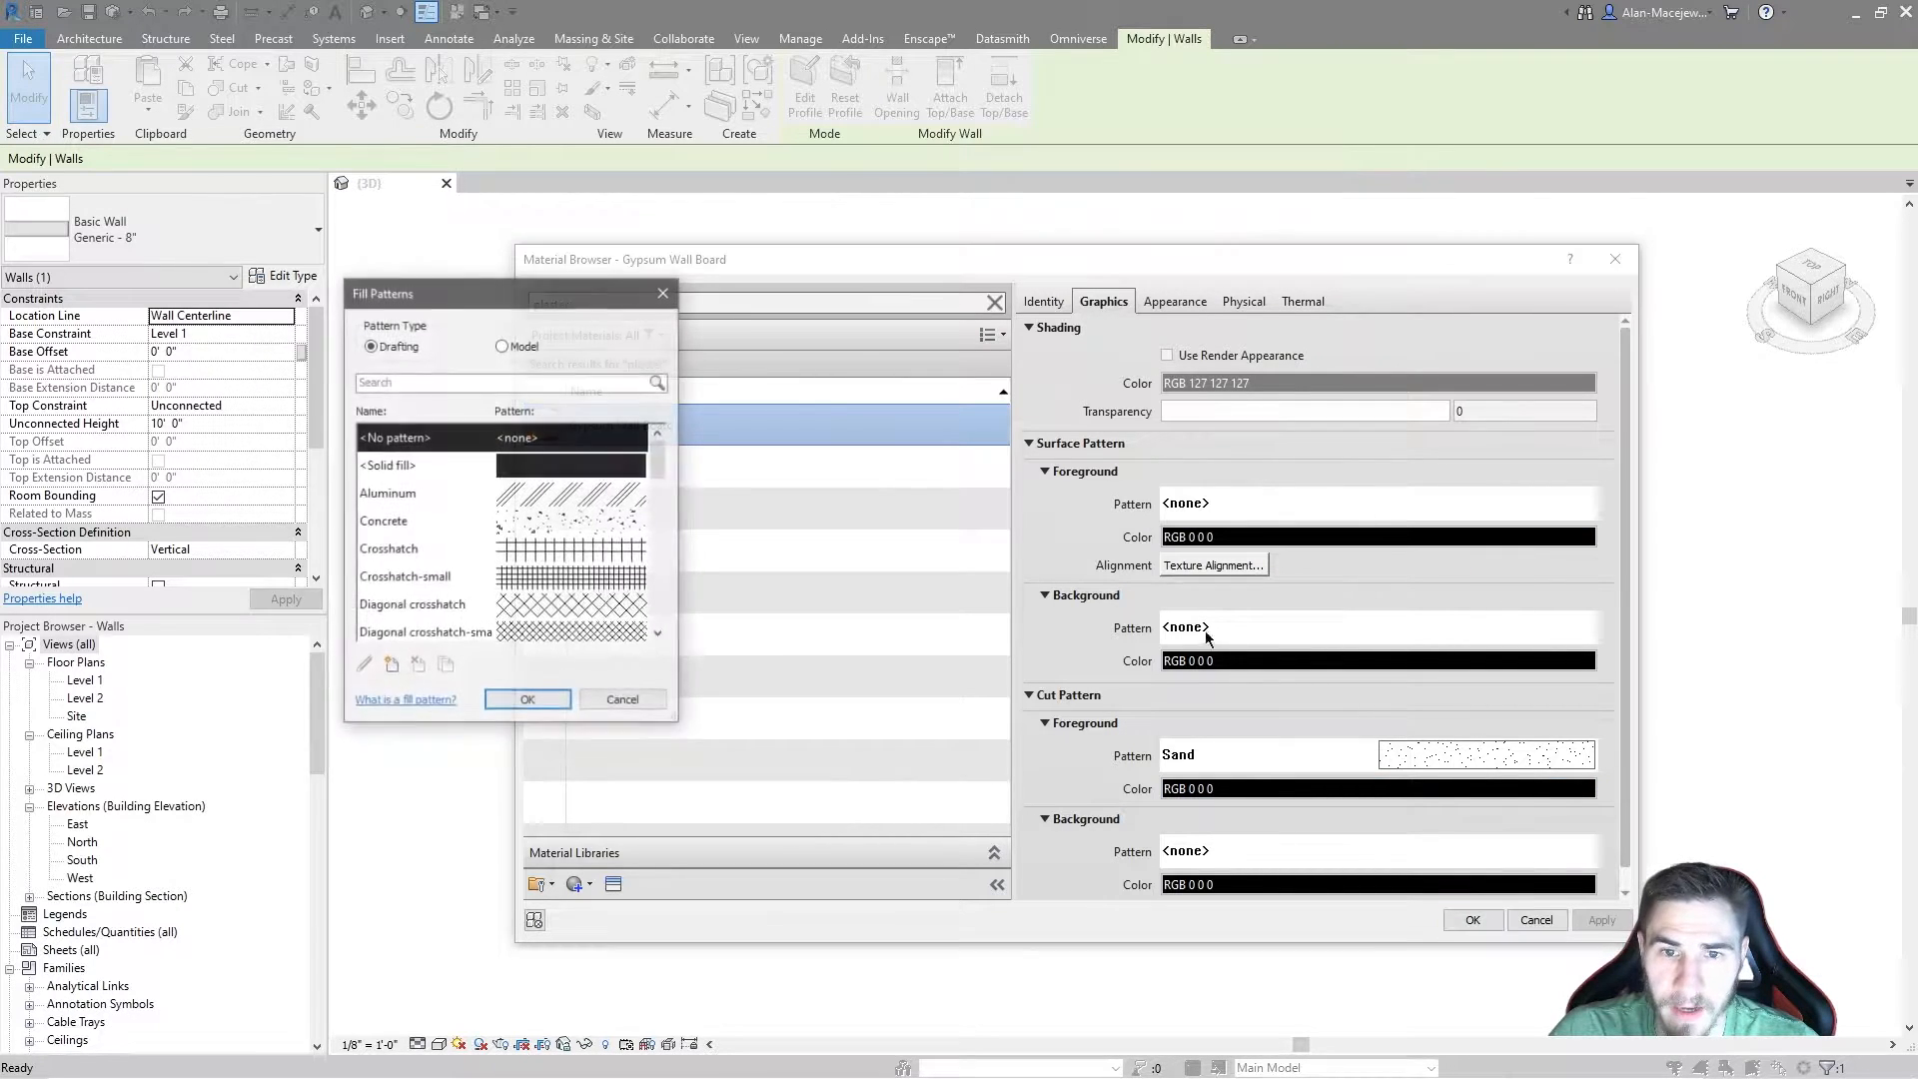
click(433, 382)
text(san)
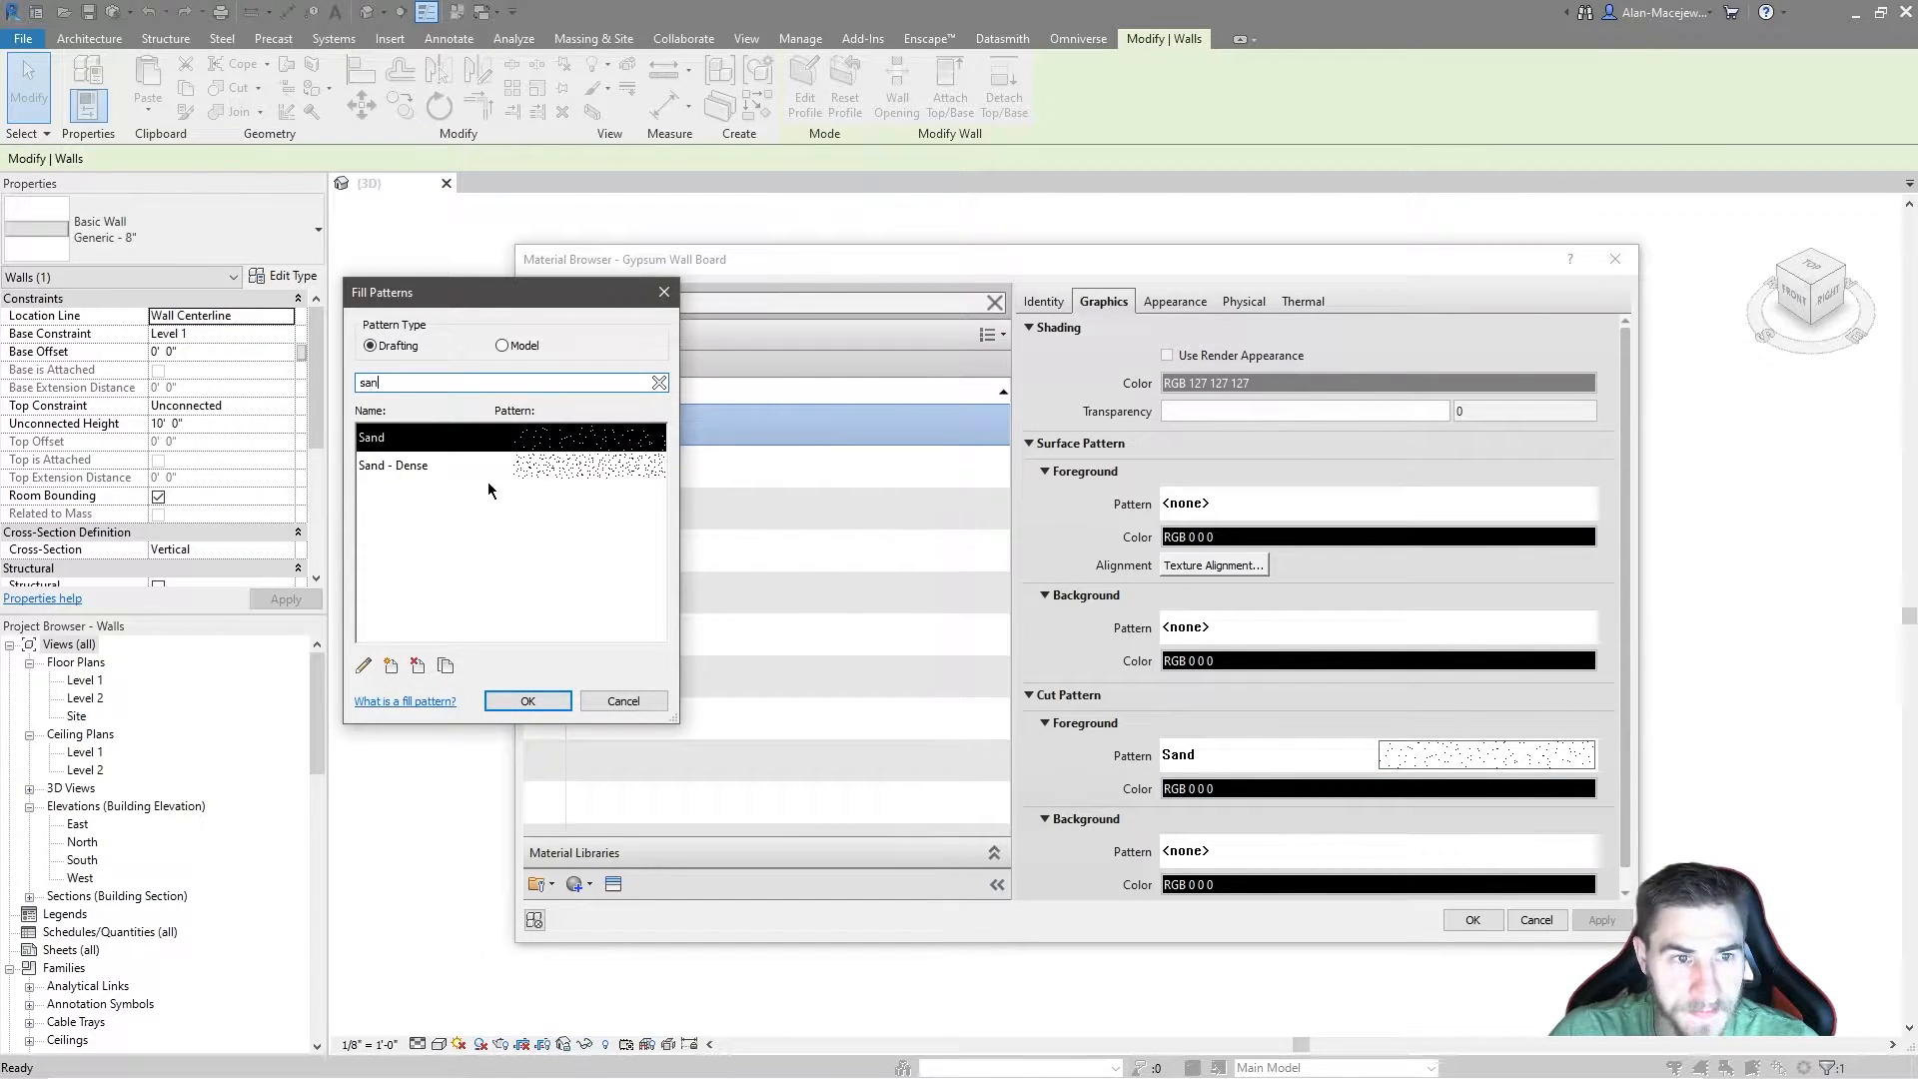
click(560, 700)
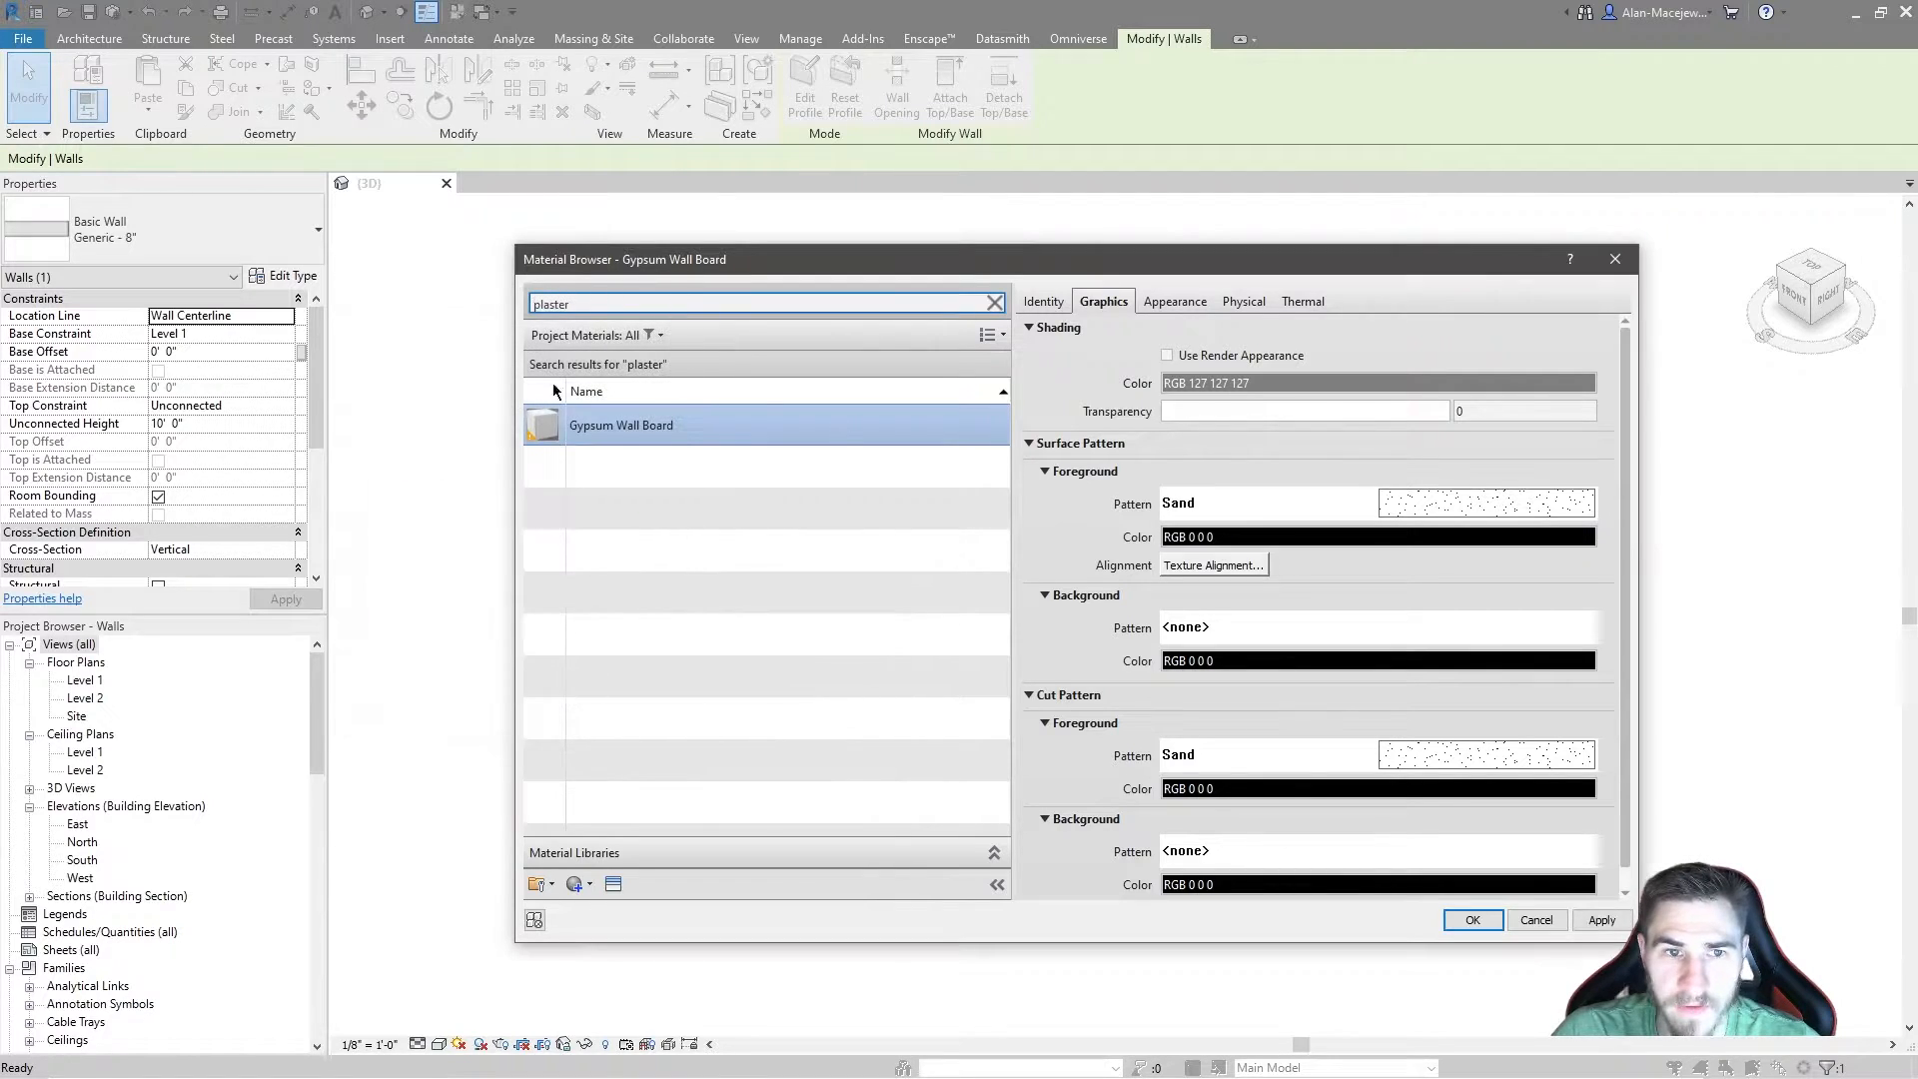
click(1472, 919)
Step: Check the graphics settings of the core layer's Concrete, Cast-in-Place gray material
click(977, 488)
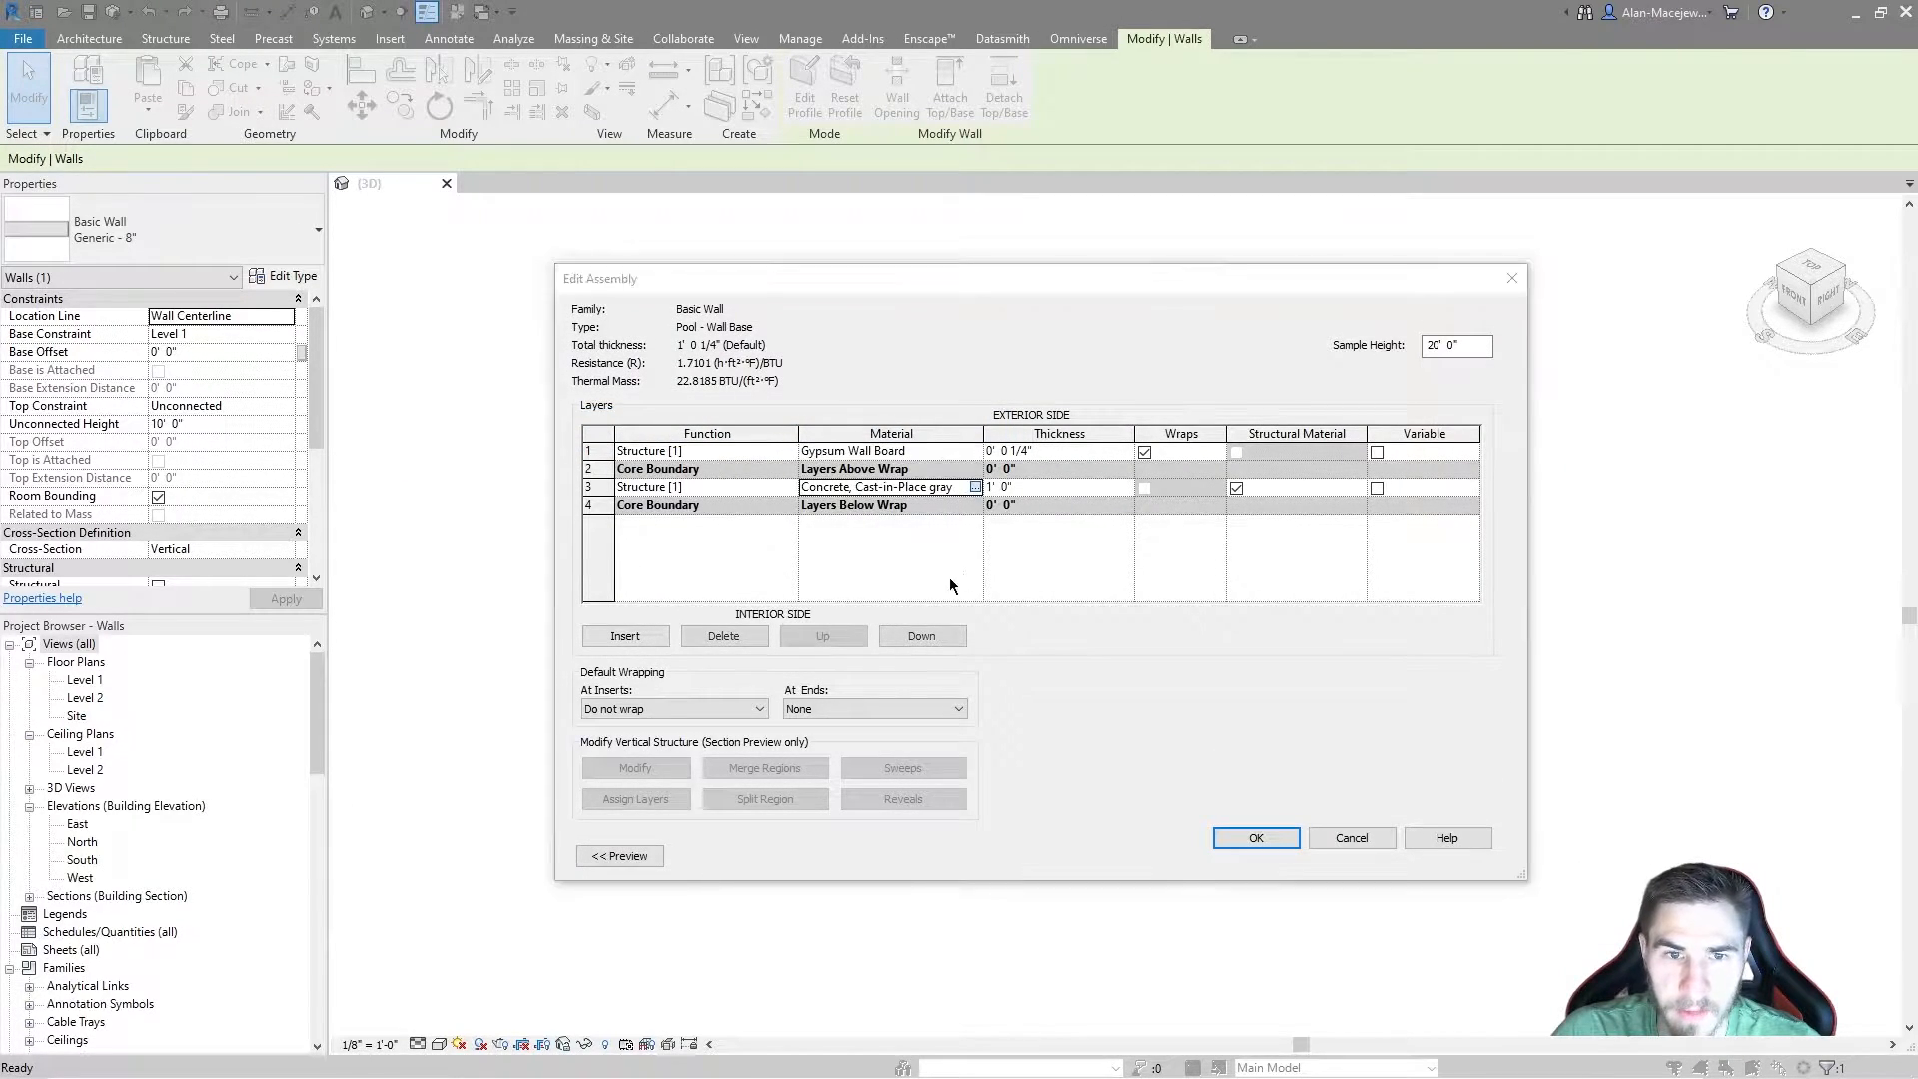
click(976, 487)
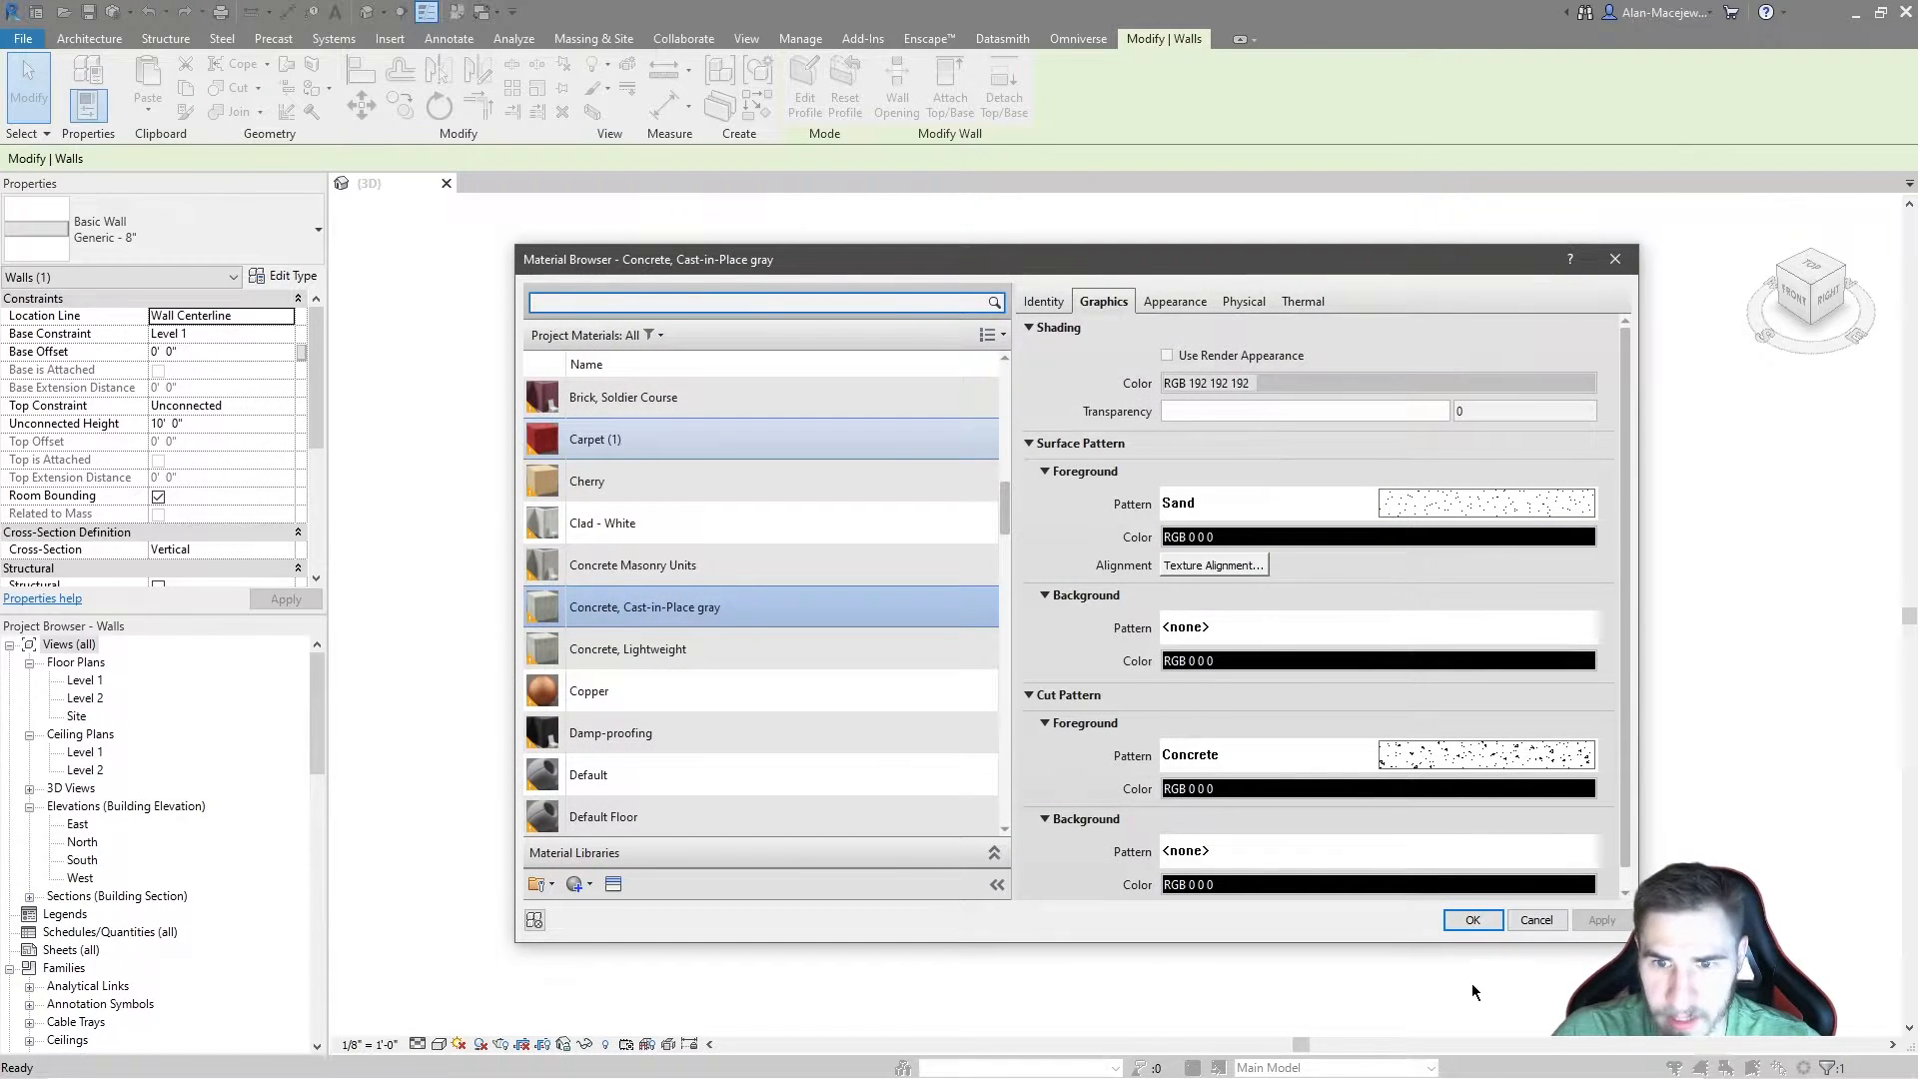
click(1473, 919)
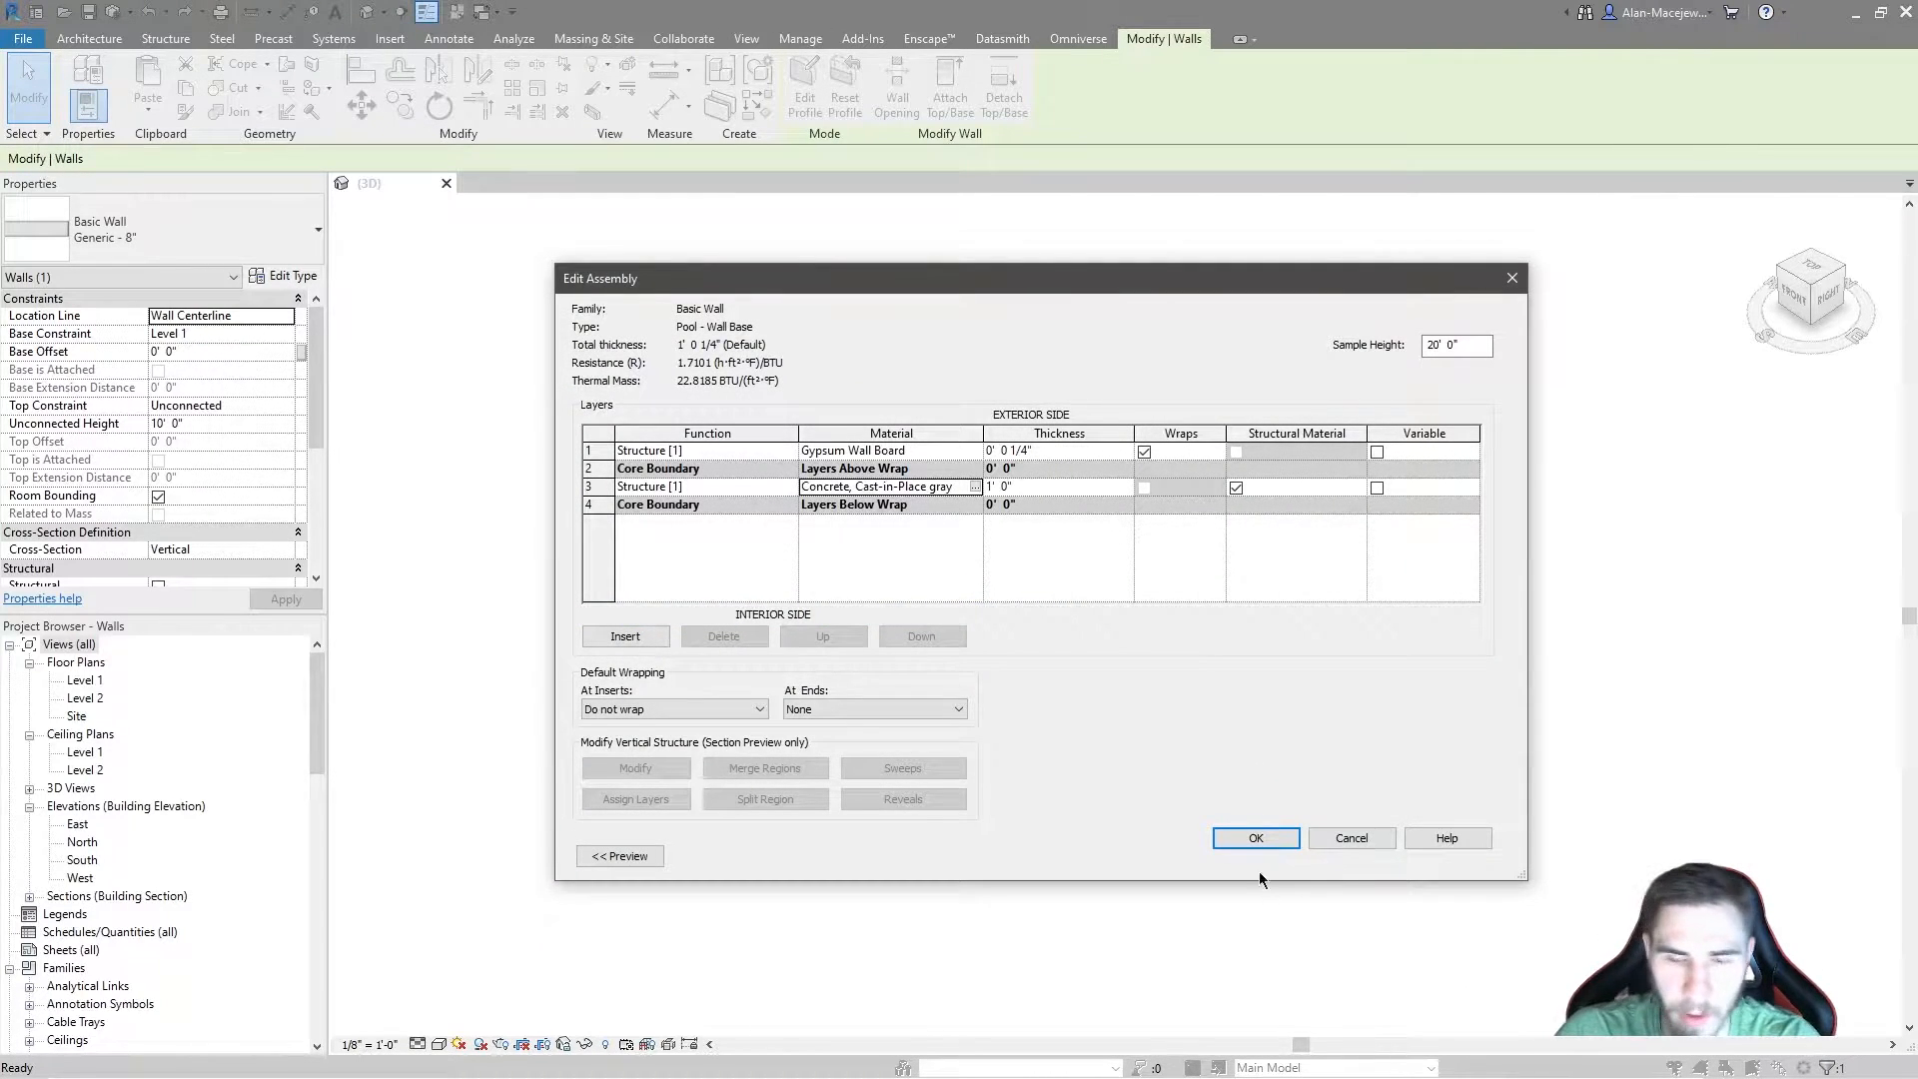
Step: Rename the exterior layer's Gypsum Wall Board material as Plaster and accept the wall type changes
click(972, 451)
click(975, 450)
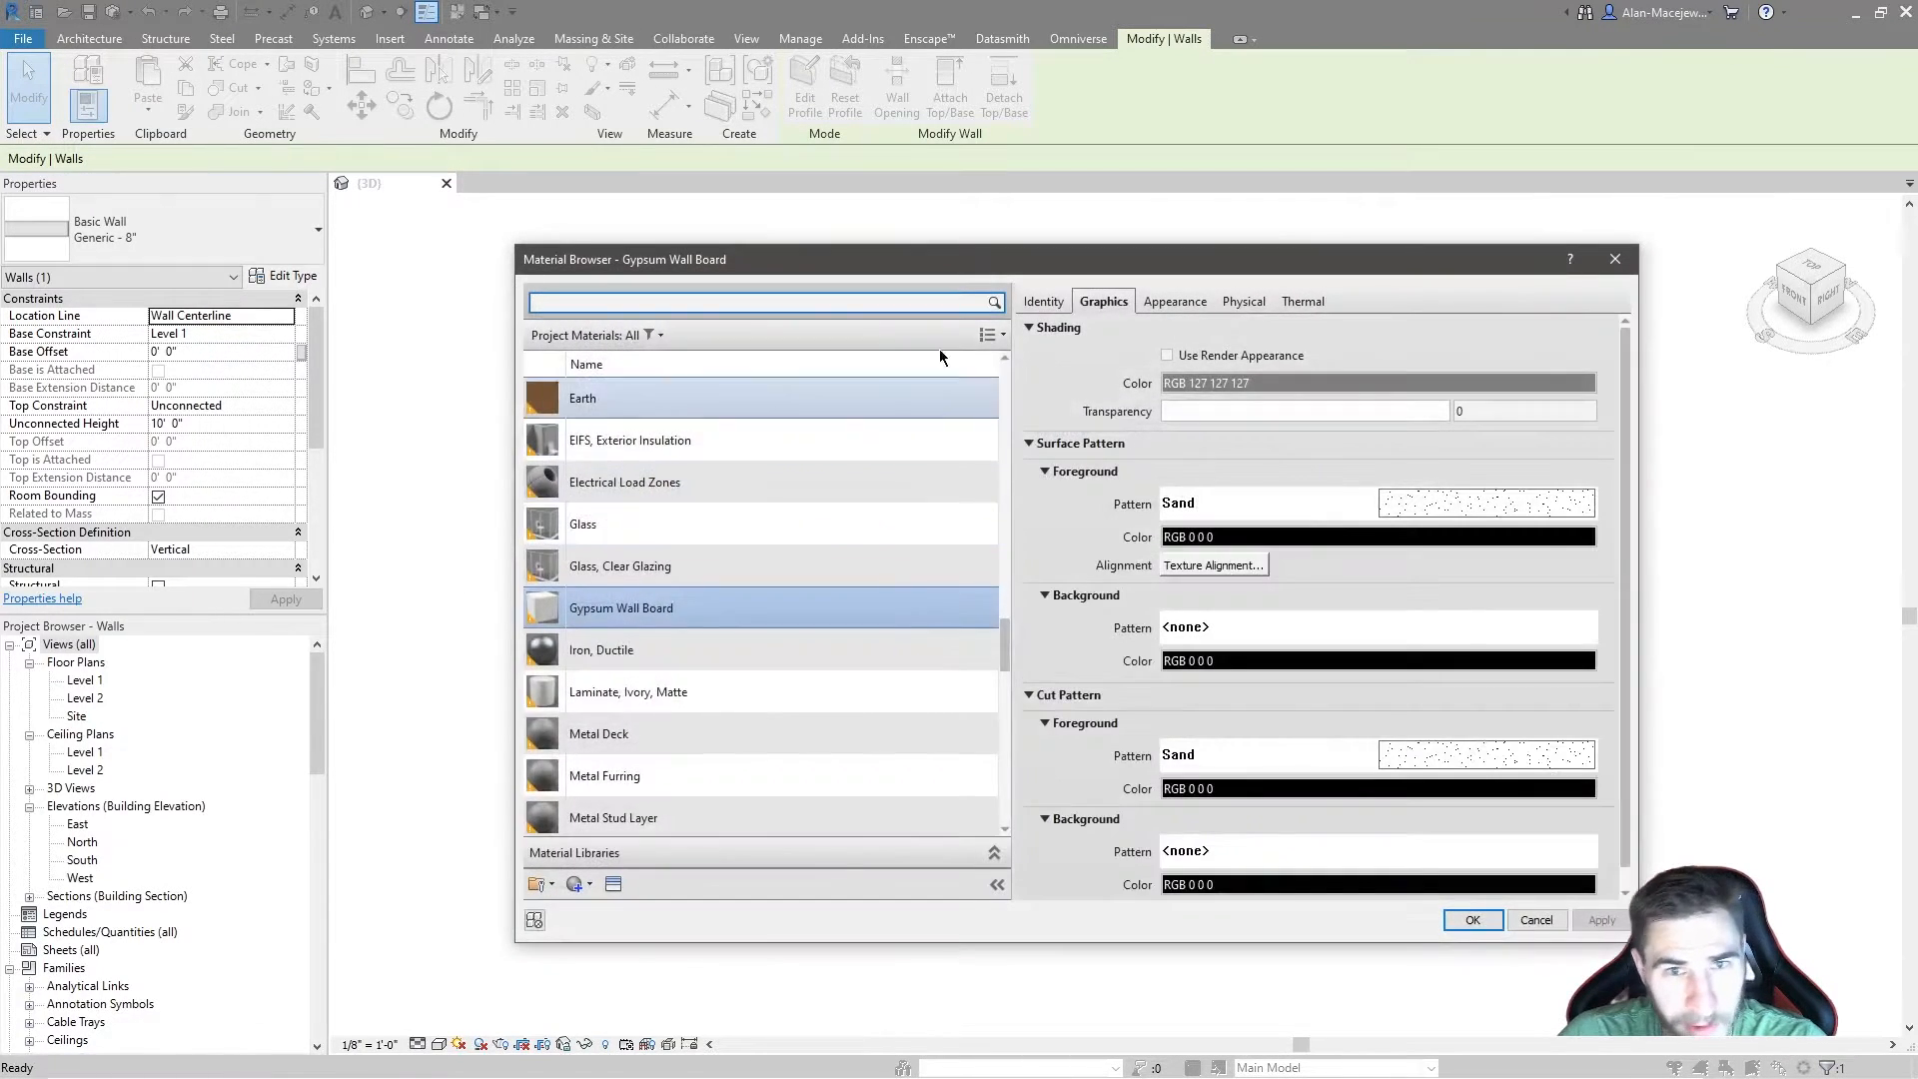
right_click(596, 602)
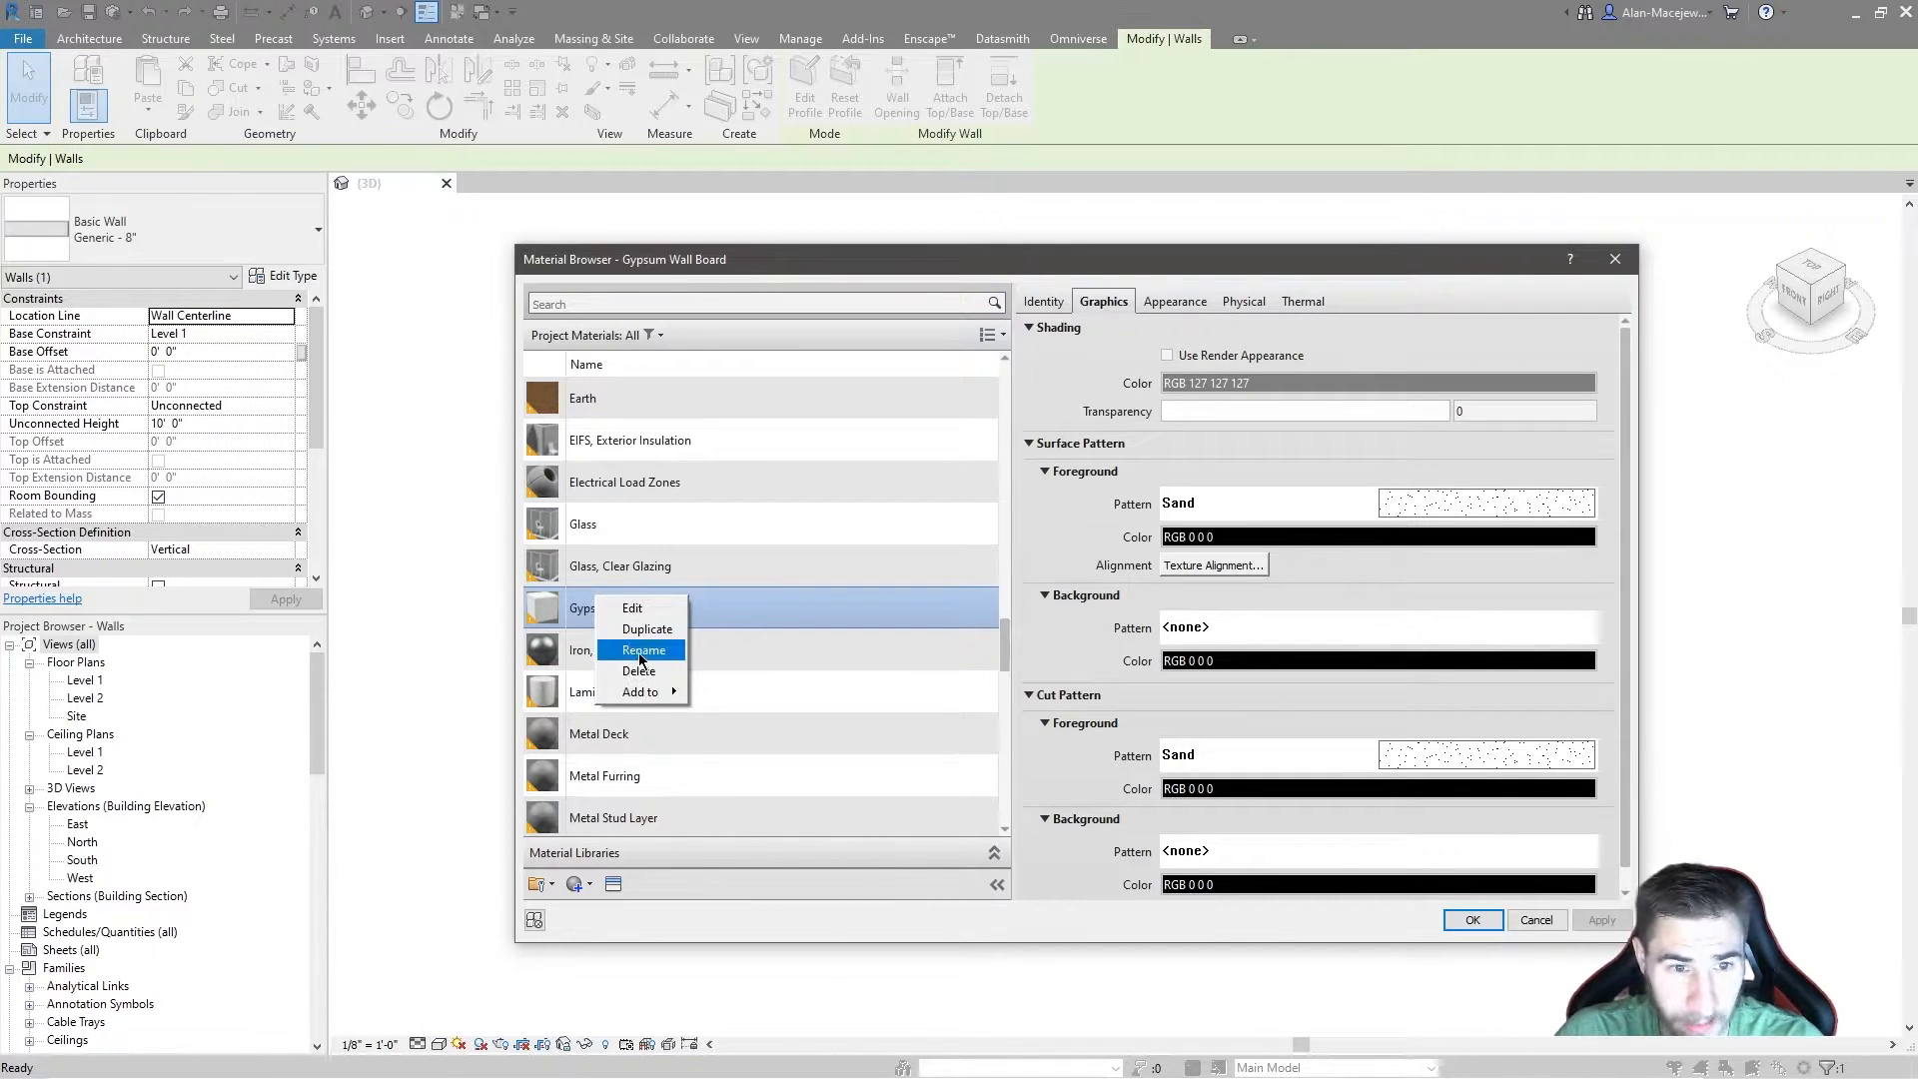
click(641, 650)
text(Plaster)
key(Return)
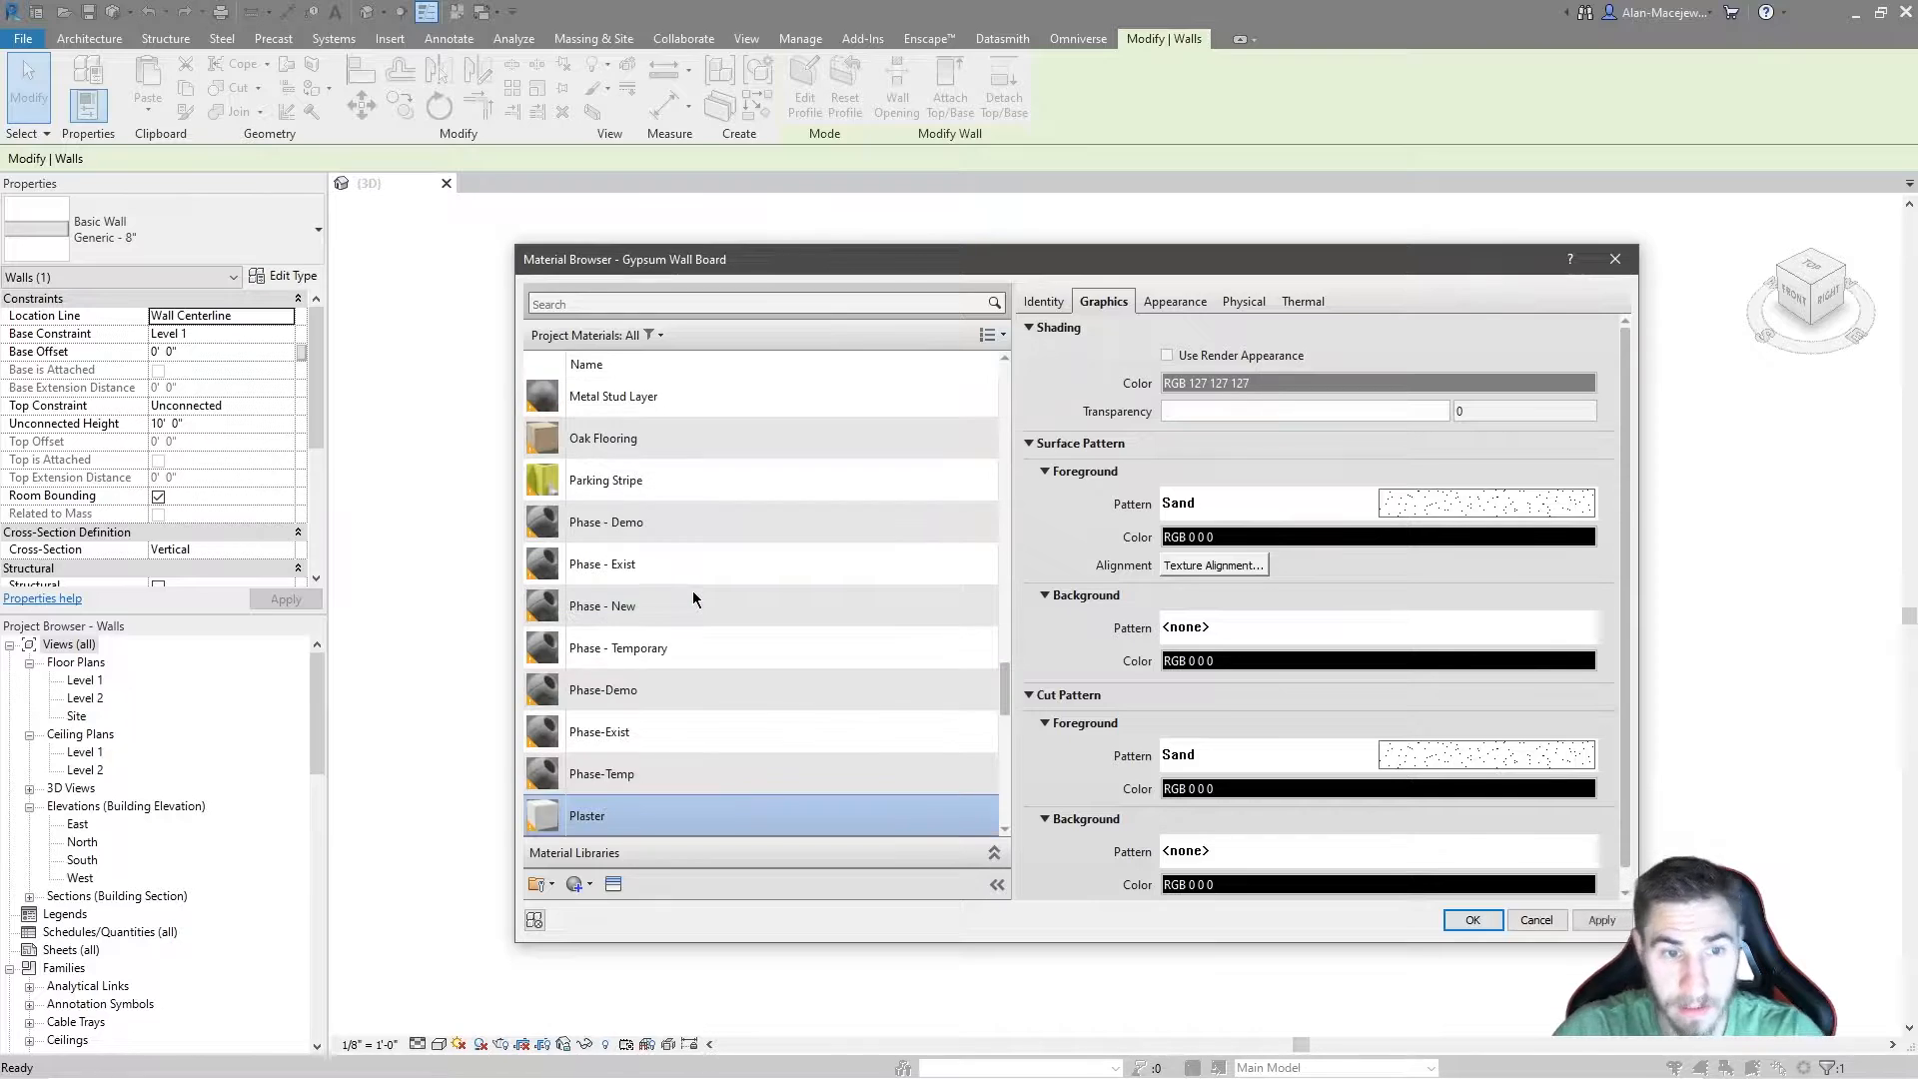
click(1461, 917)
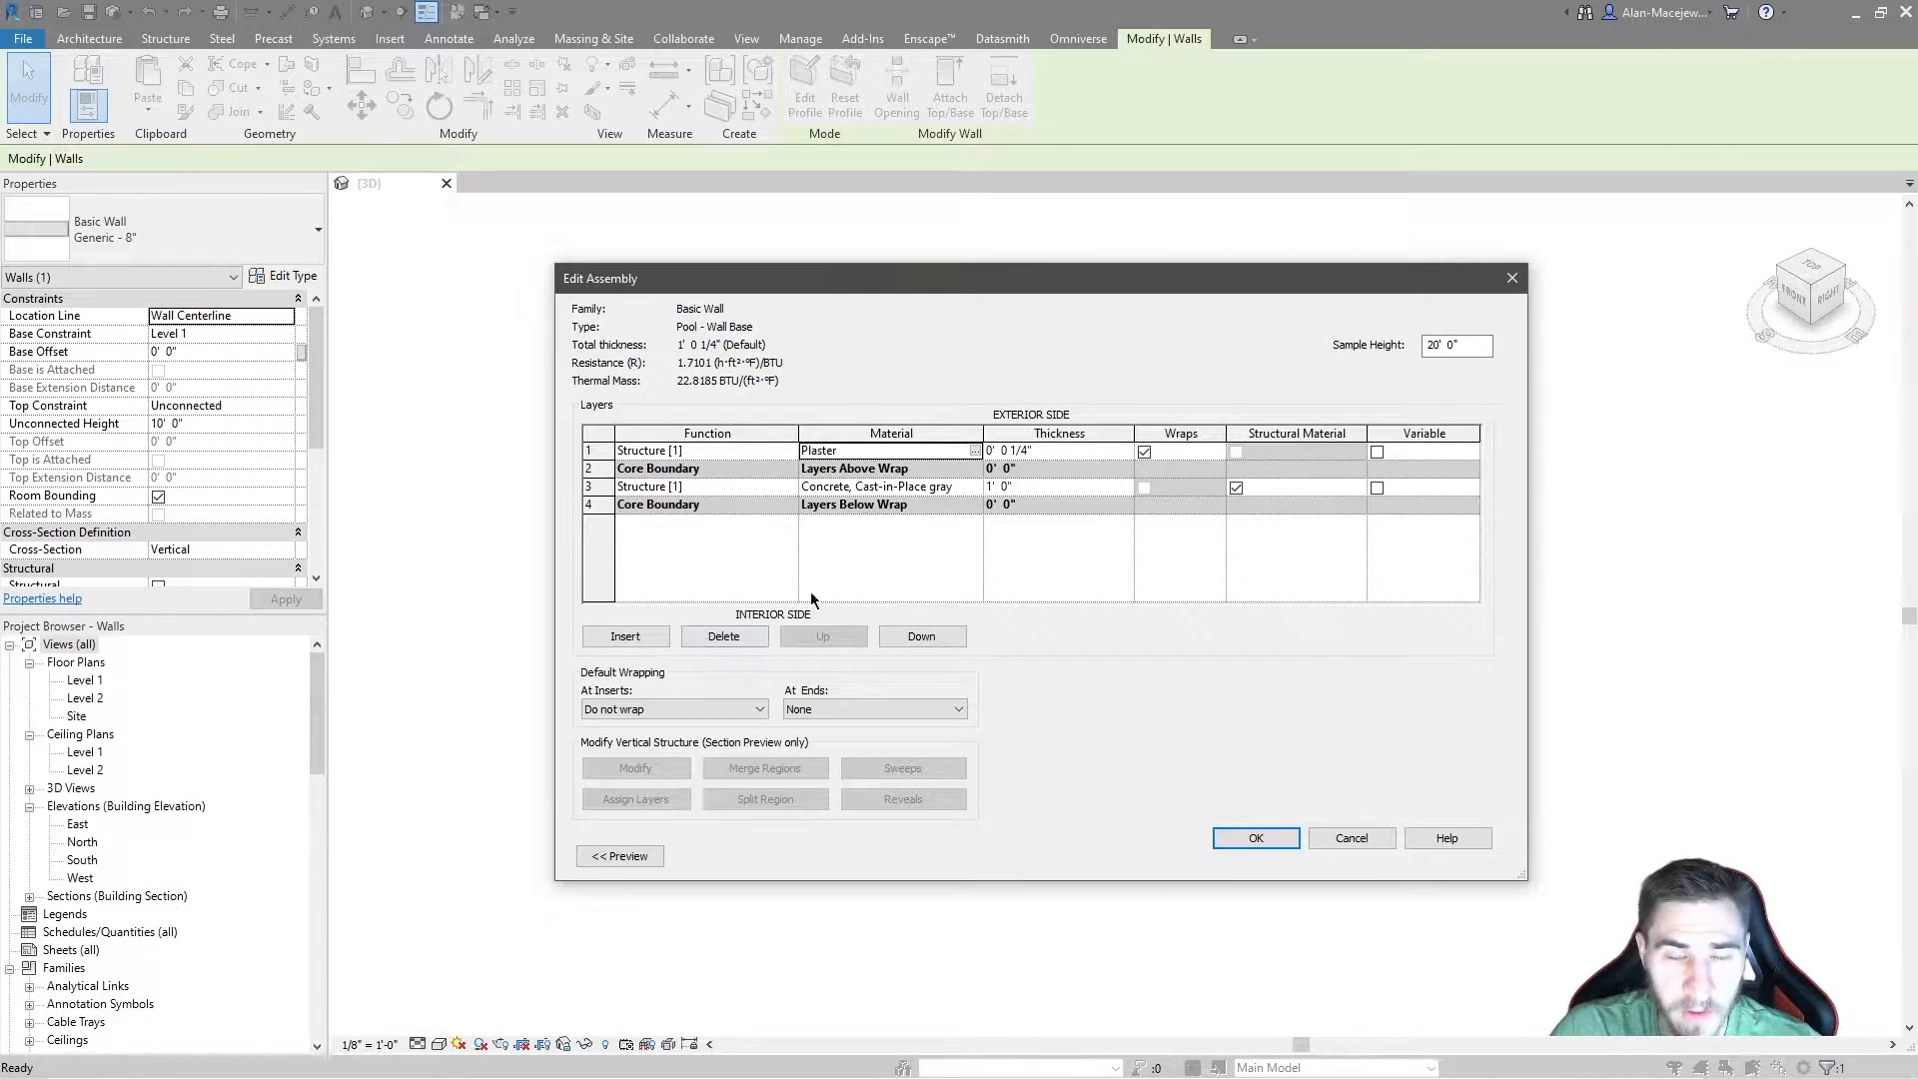
click(1289, 840)
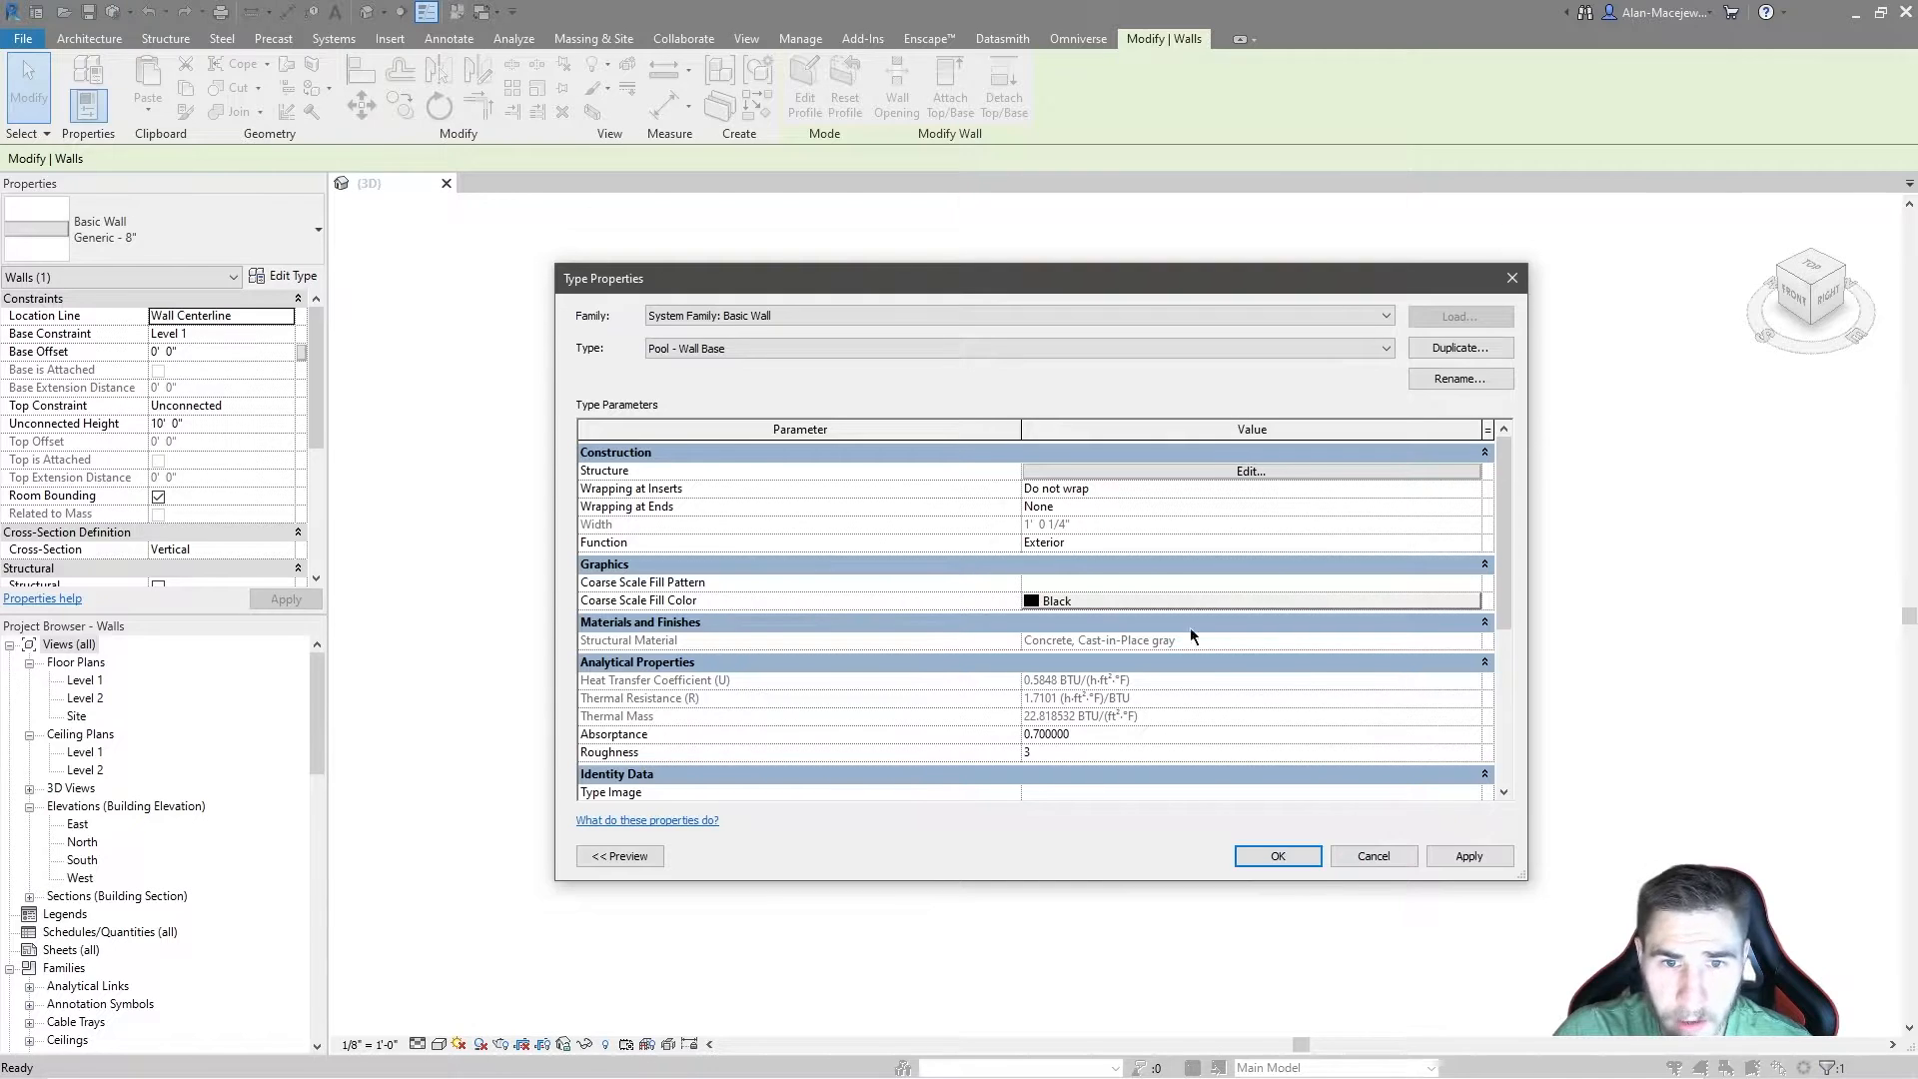
click(1258, 849)
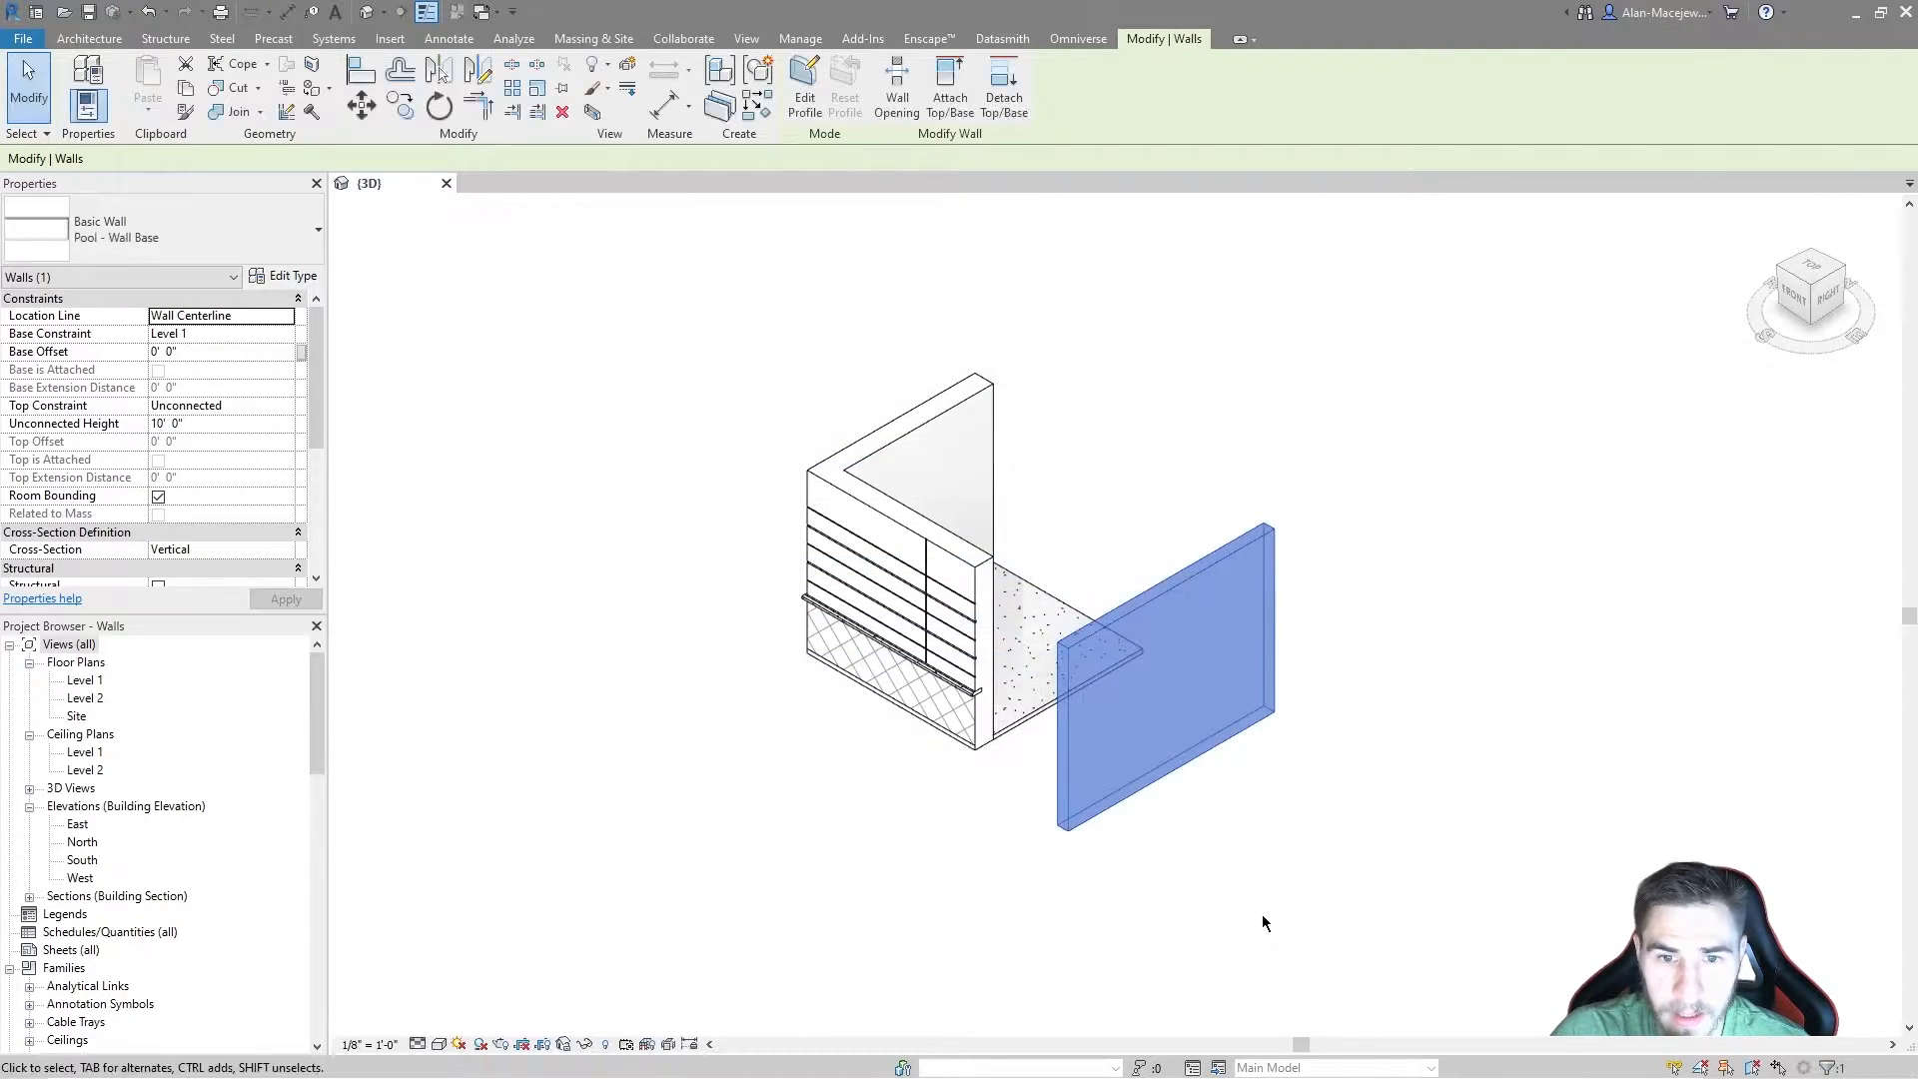
Step: Examine the faces and surface pattern of the Pool - Wall Base wall in the 3D view
click(1299, 881)
drag(1077, 802, 1140, 861)
scroll(1267, 908, up, 3)
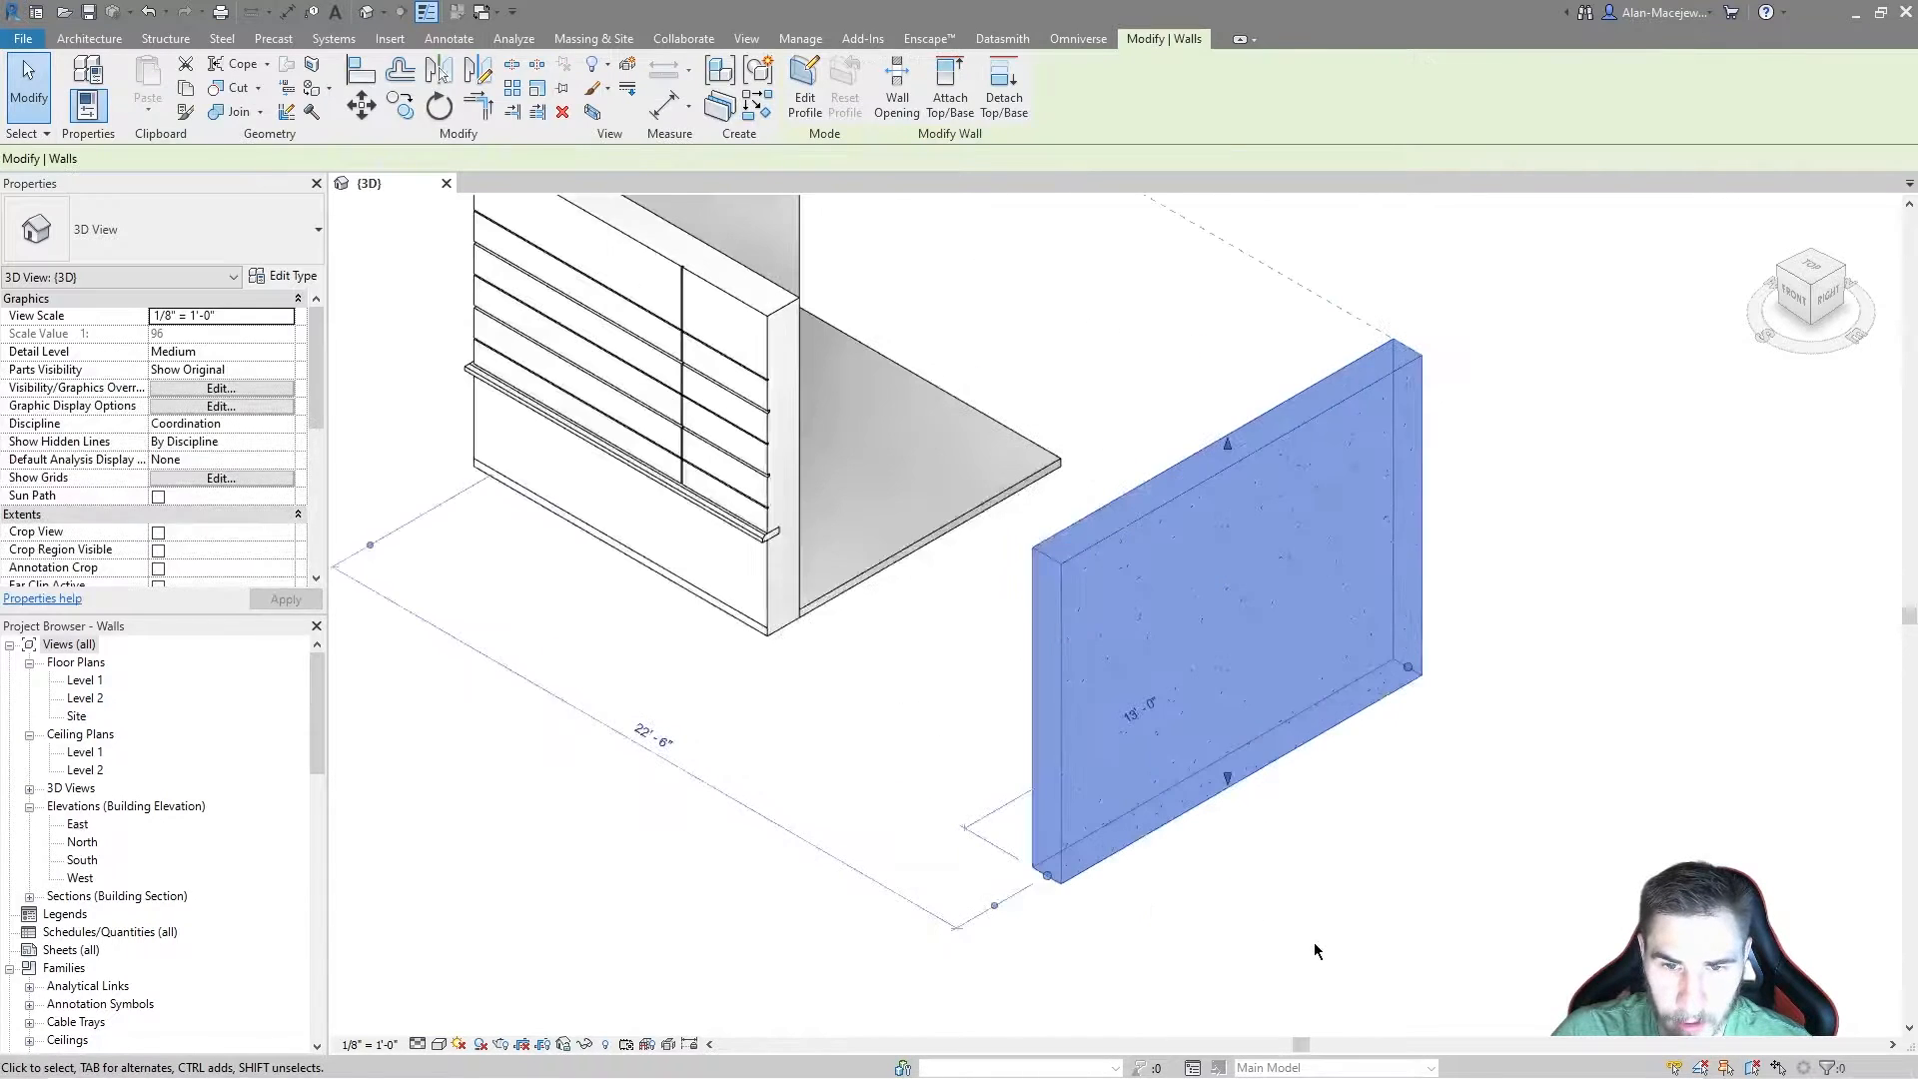
click(1314, 949)
scroll(1041, 793, up, 3)
shift+middle_drag(1041, 792, 830, 664)
scroll(1291, 652, down, 2)
shift+middle_drag(1468, 689, 1238, 783)
Step: Copy the freestanding pool wall about 8'-6" outward, parallel to the original
click(1235, 782)
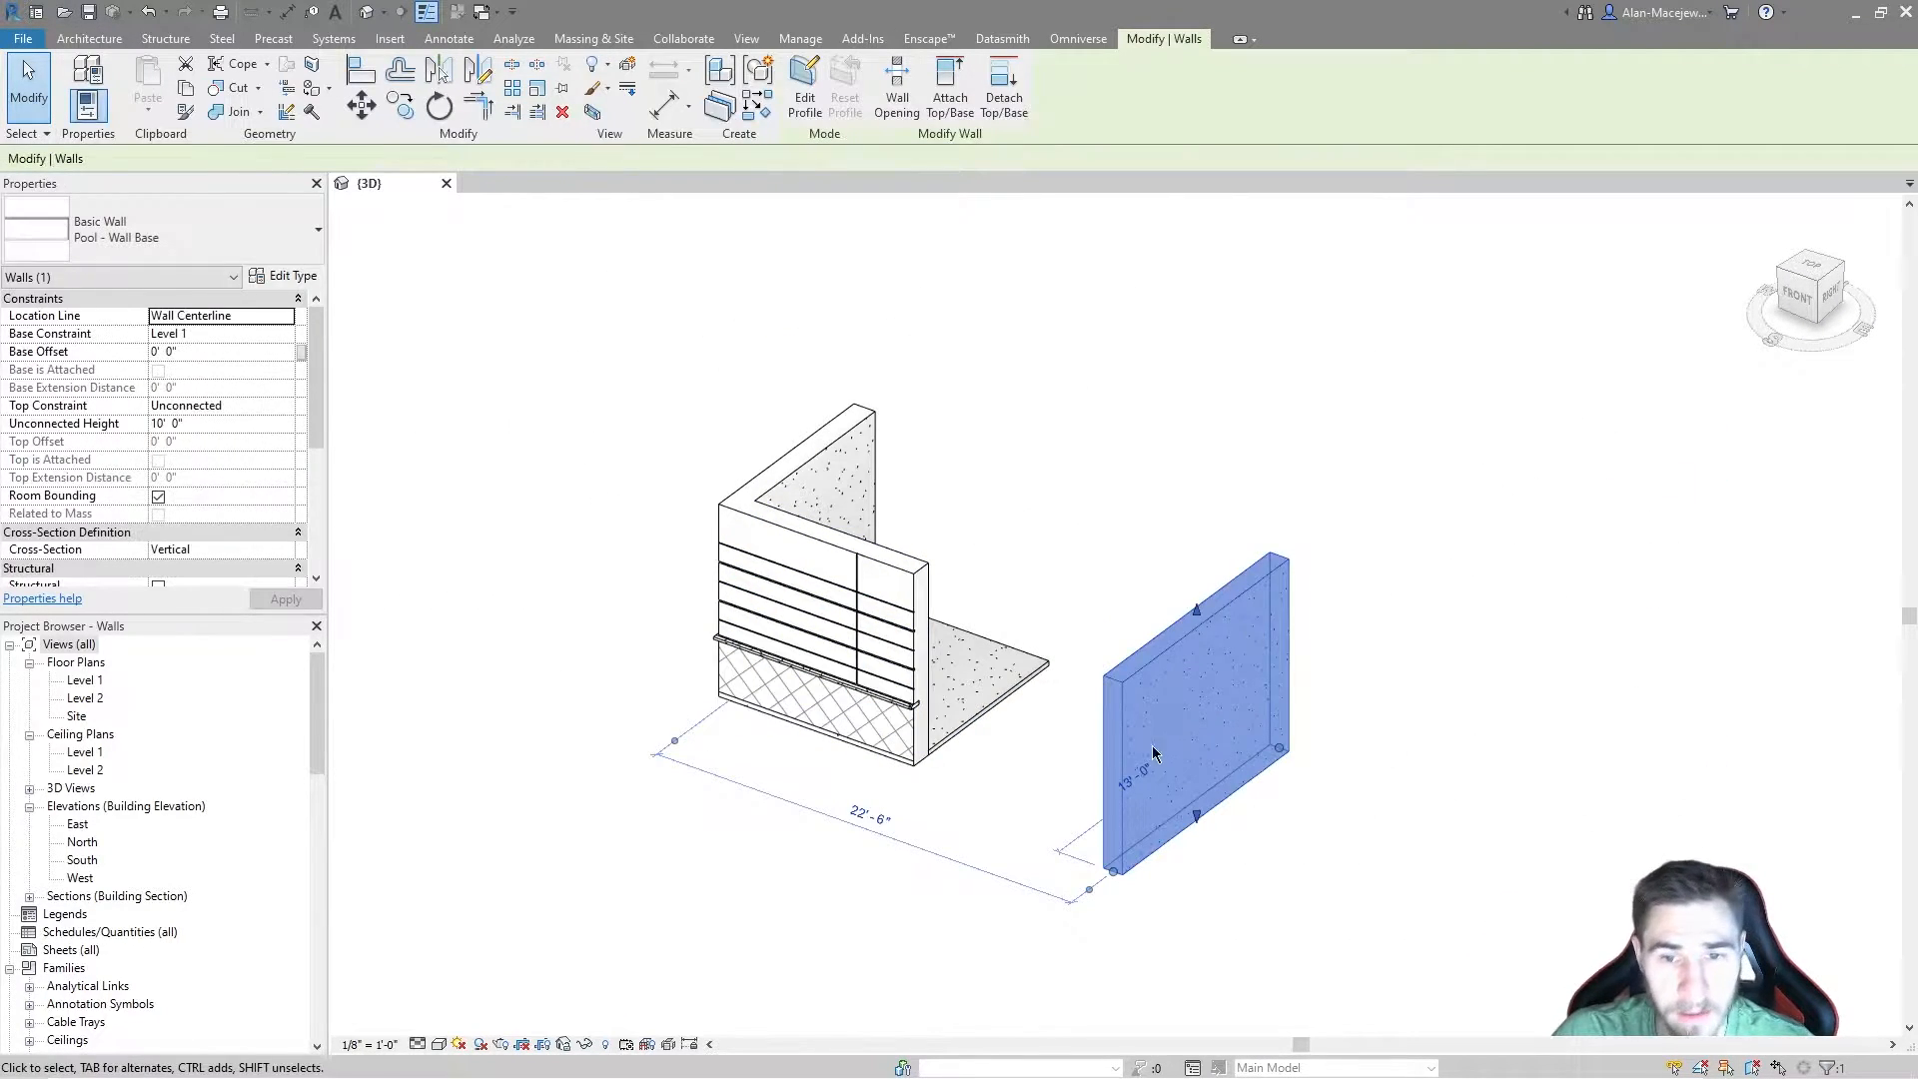
ctrl+drag(1159, 756, 1322, 812)
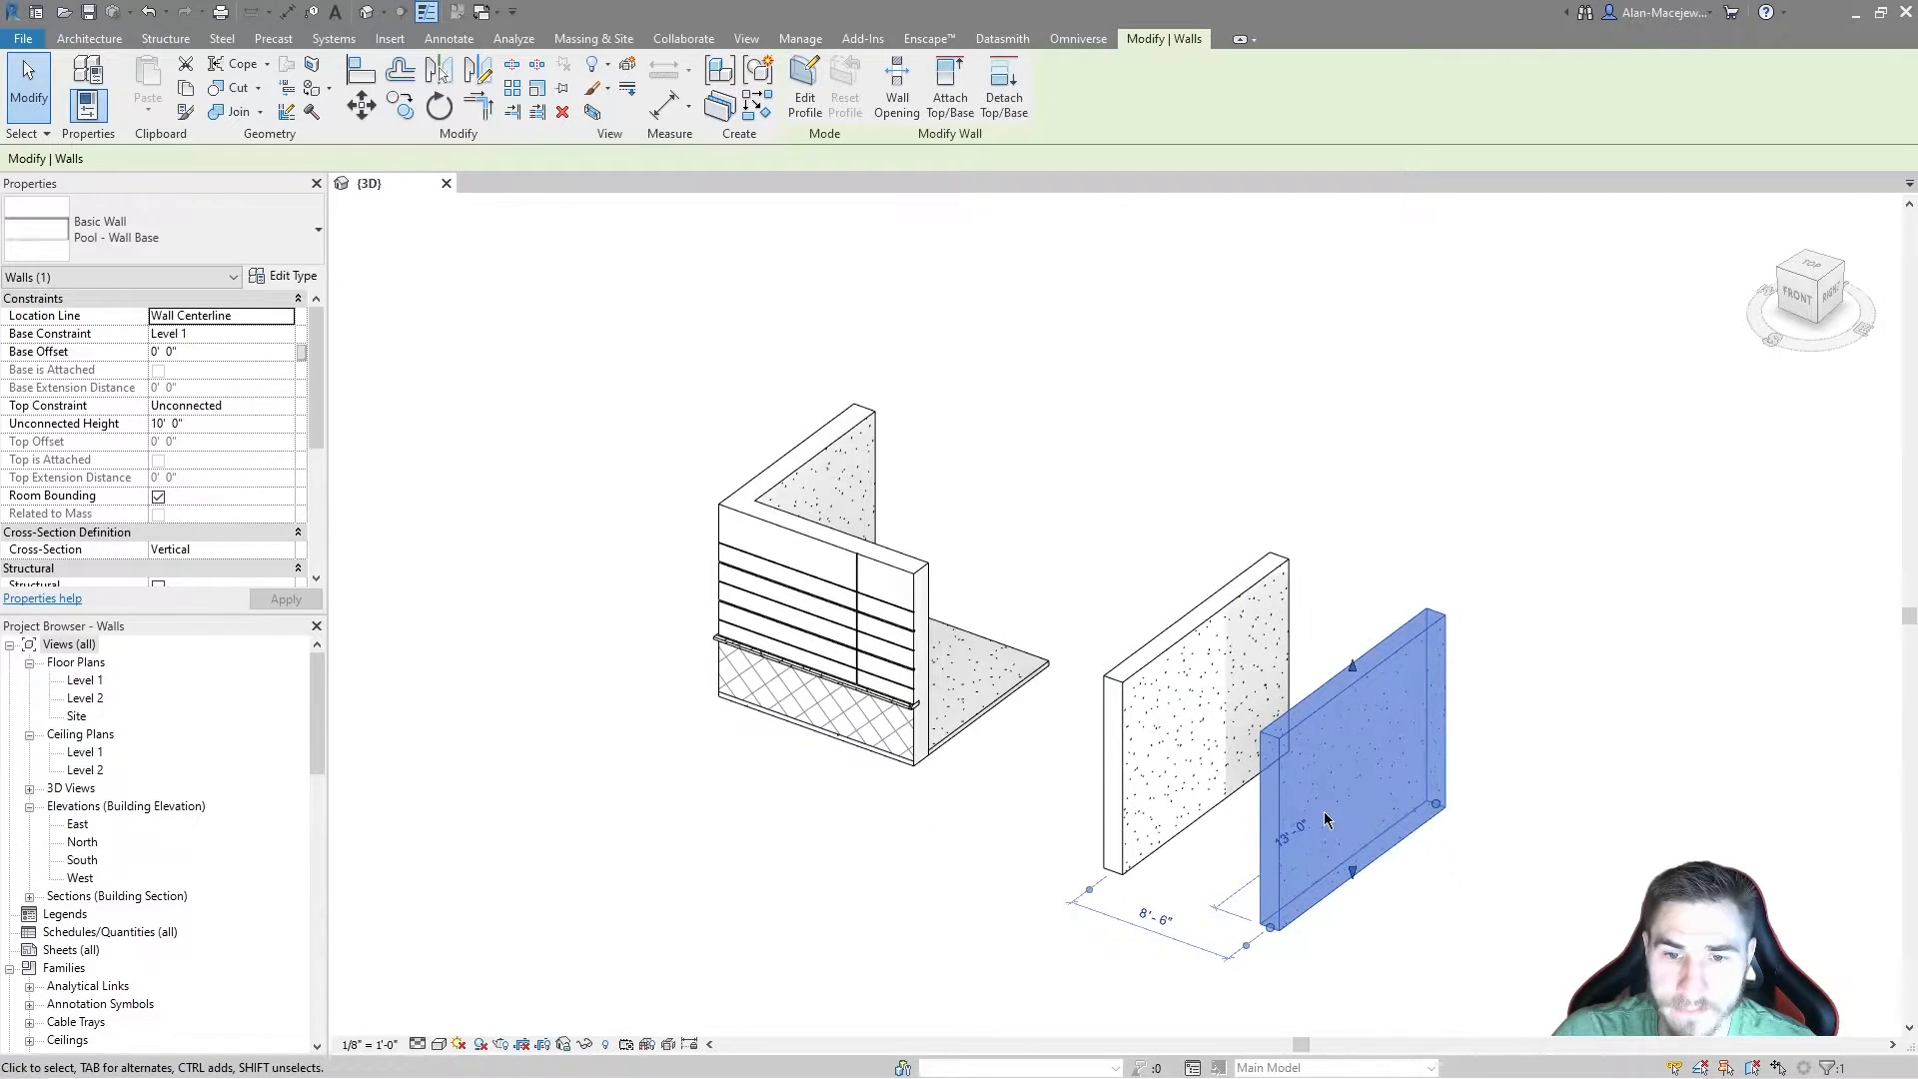
middle_drag(1506, 633, 1429, 628)
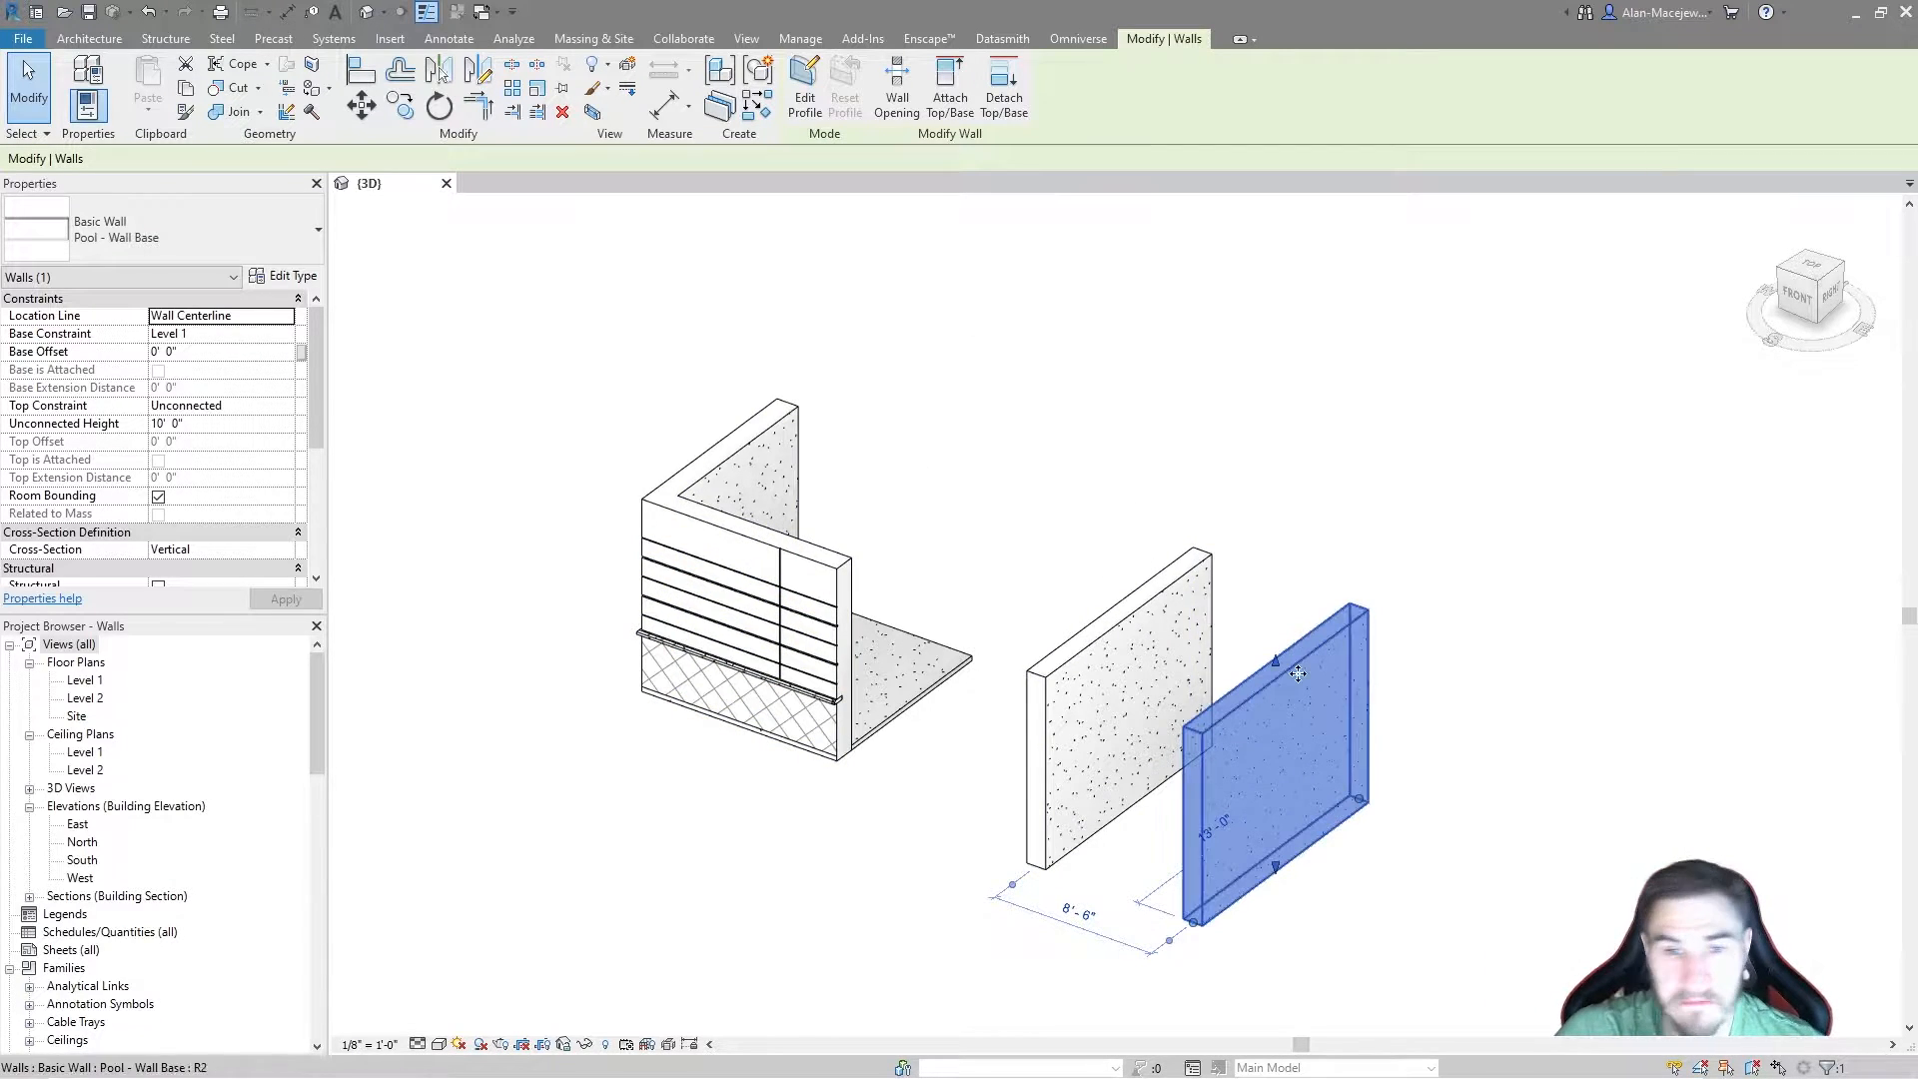
middle_drag(1321, 689, 1336, 672)
Step: Duplicate the copied wall's type under the name Pool - Wall Tile
click(283, 276)
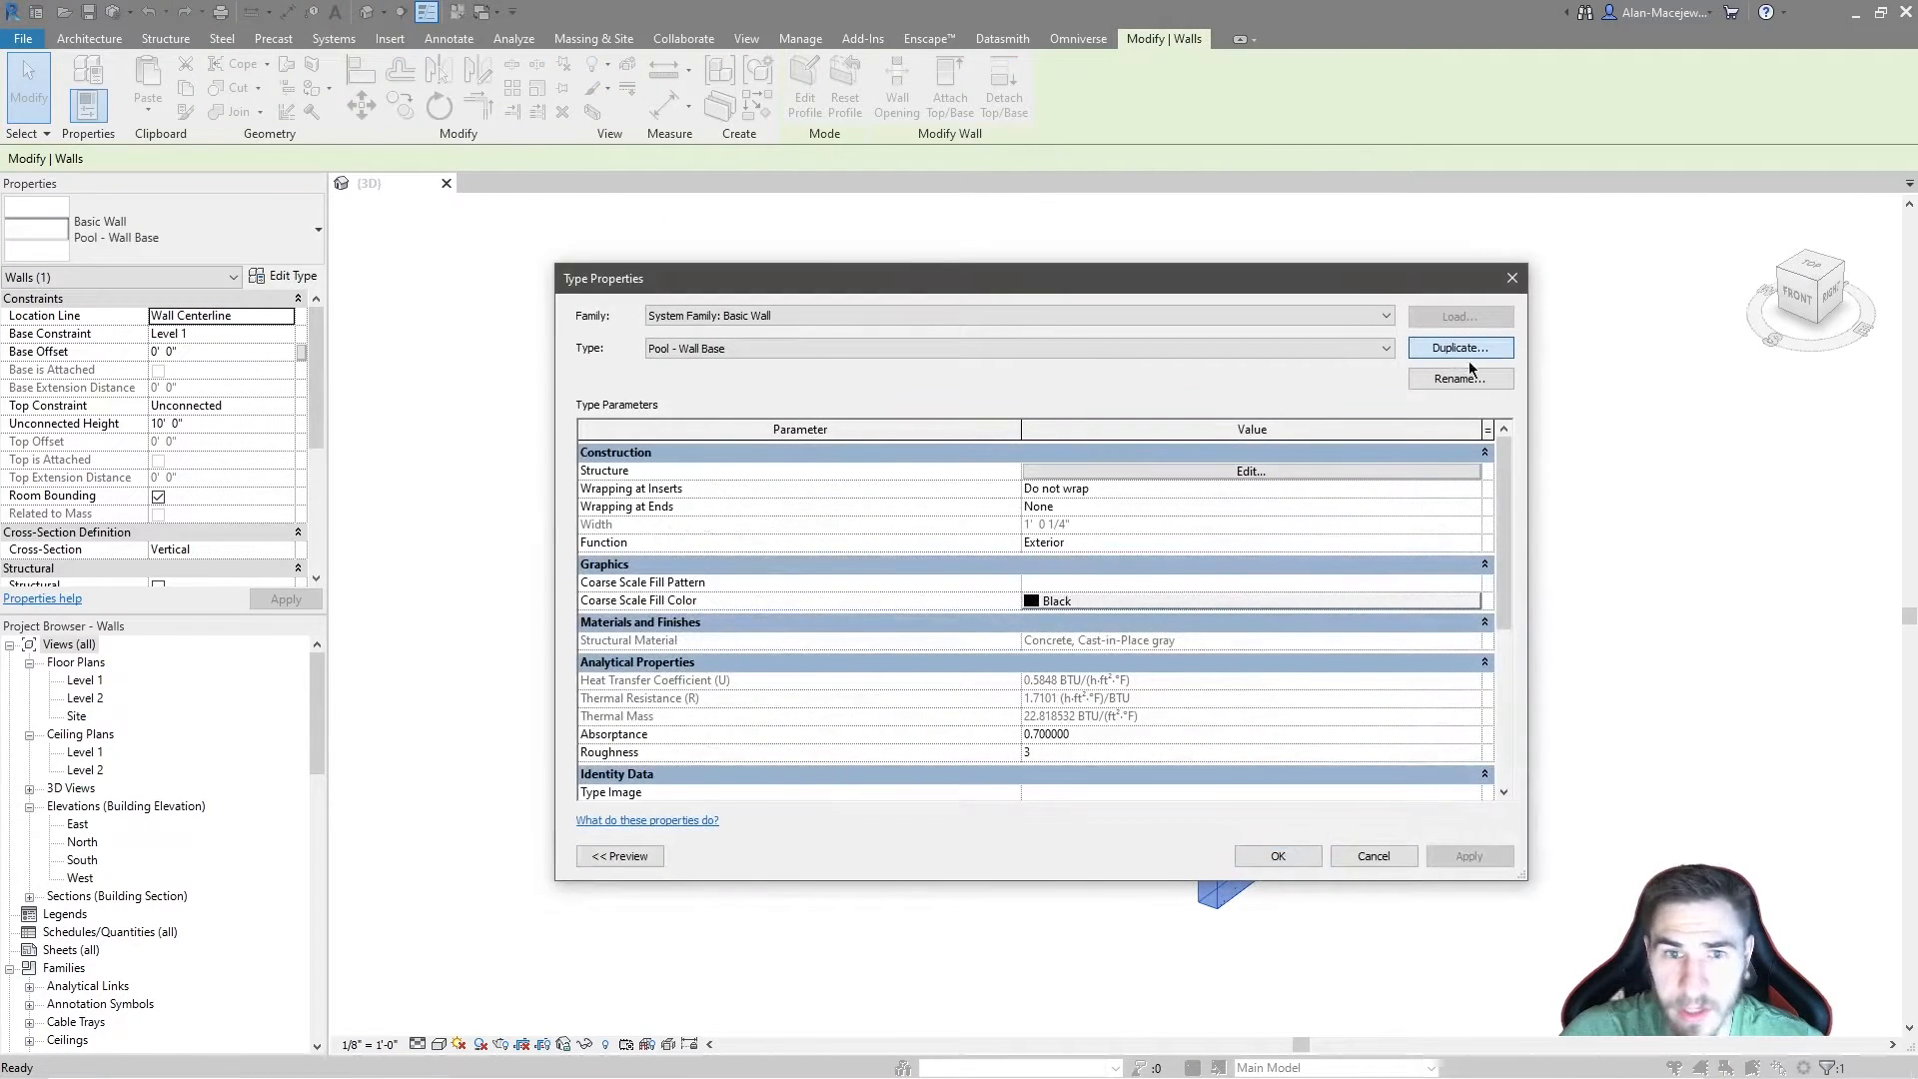
click(1459, 349)
drag(1012, 565, 1124, 566)
key(BackSpace)
text(Tile)
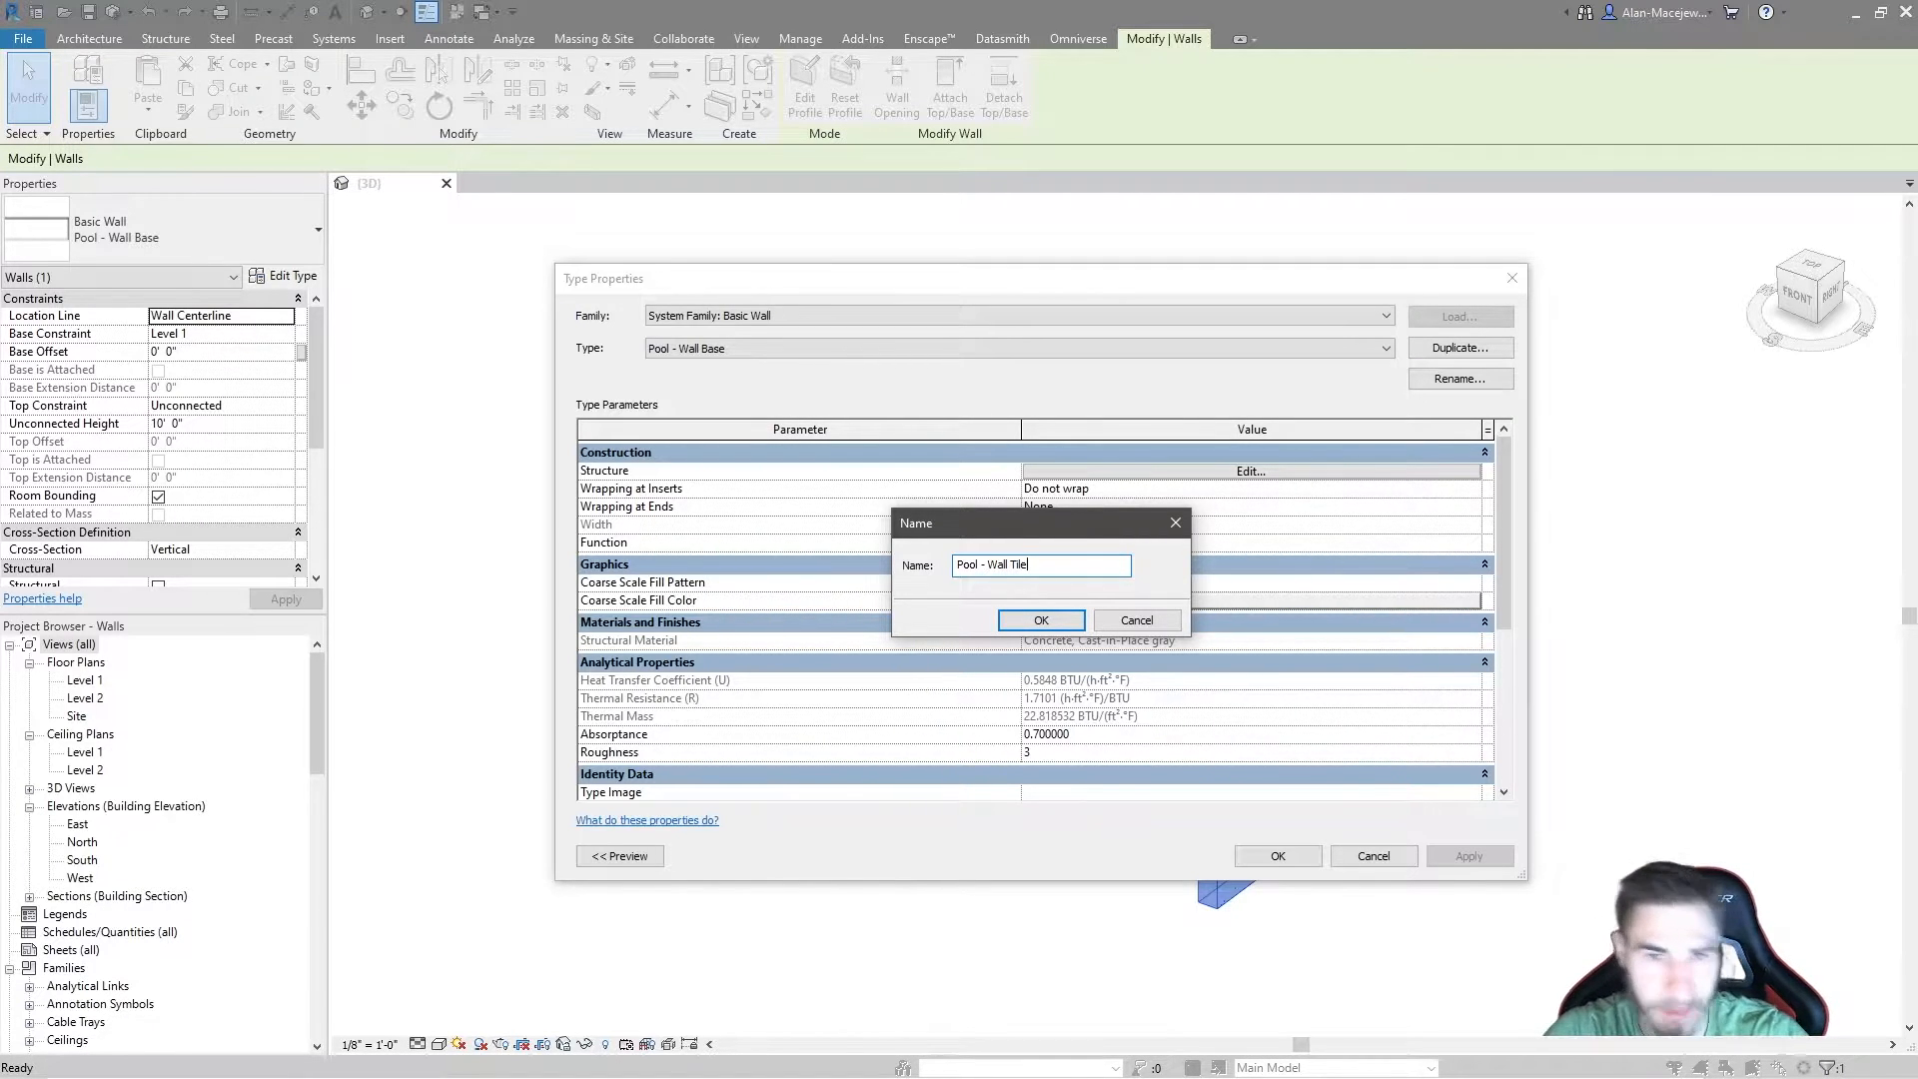
click(1069, 619)
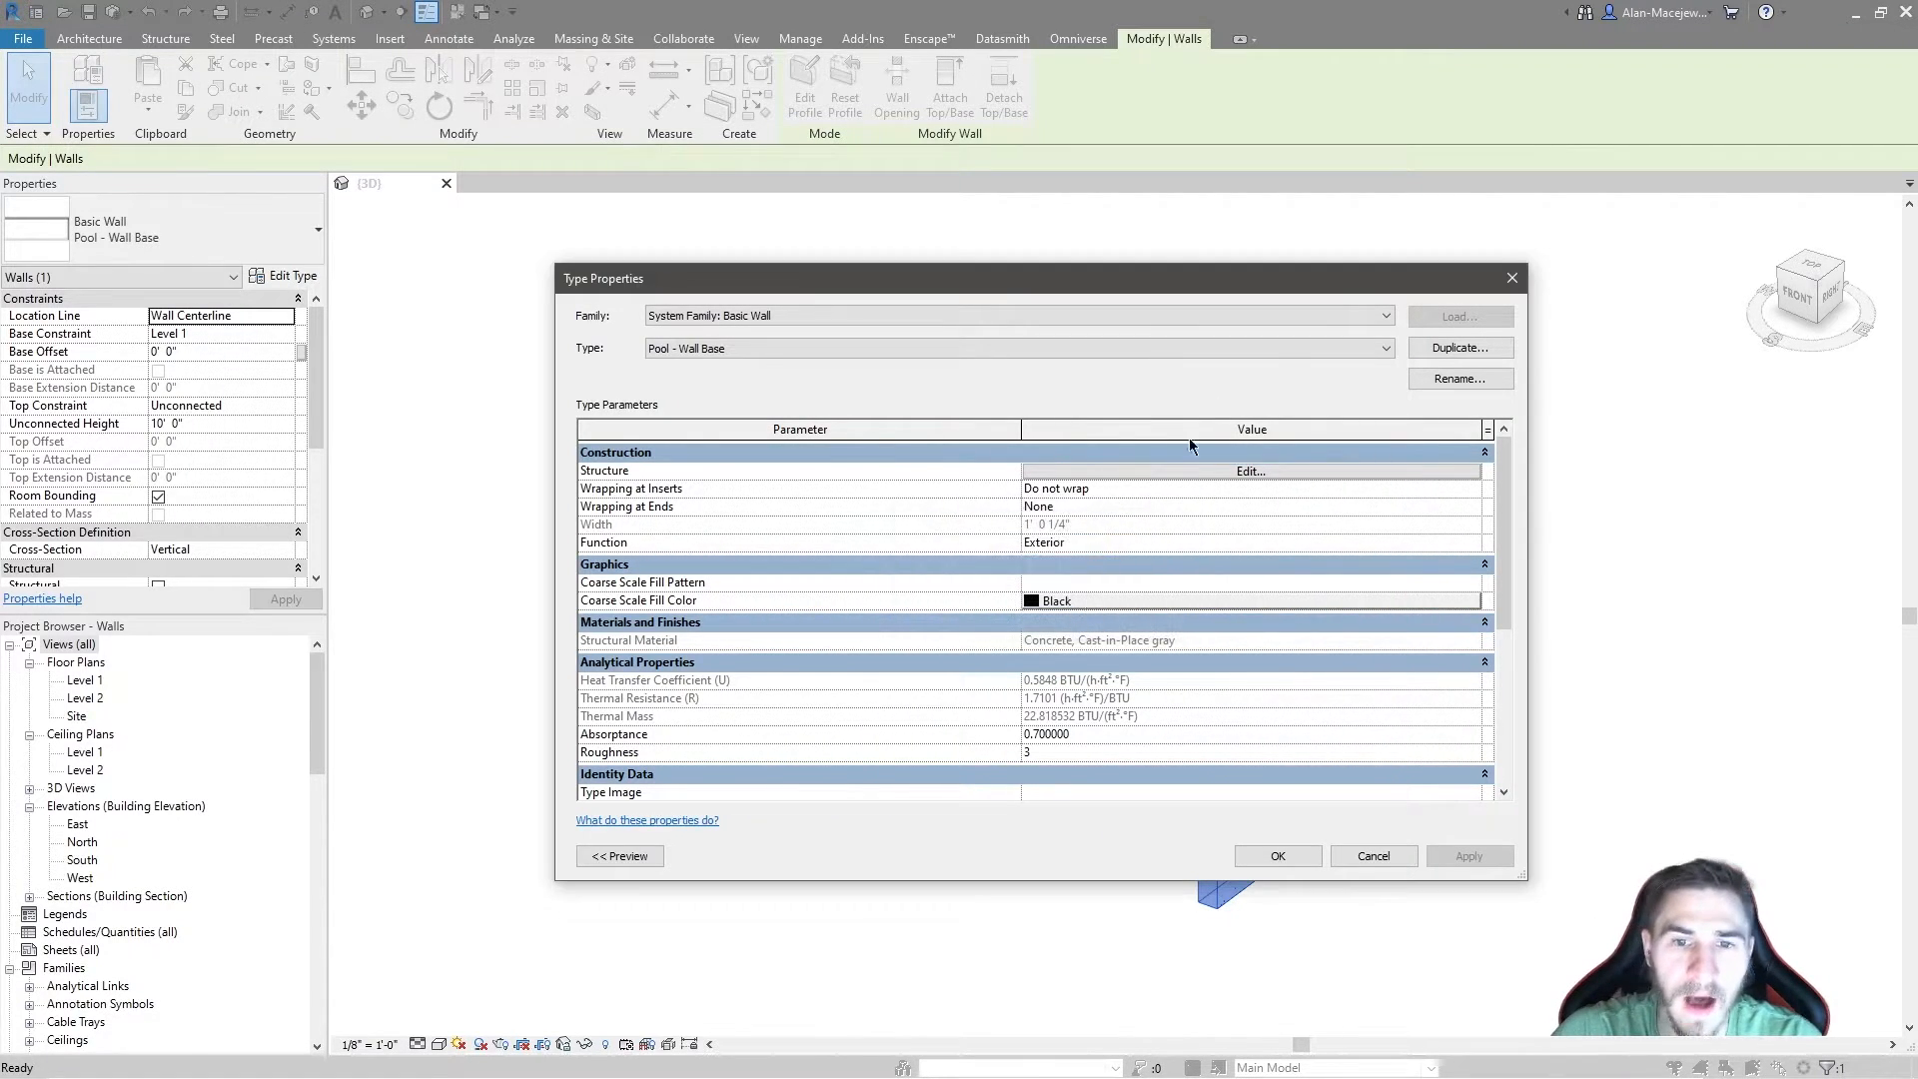
Step: In the Pool - Wall Tile structure, search the materials for "Tile" and choose Tile, Mosaic, Gray for the exterior layer
click(1239, 471)
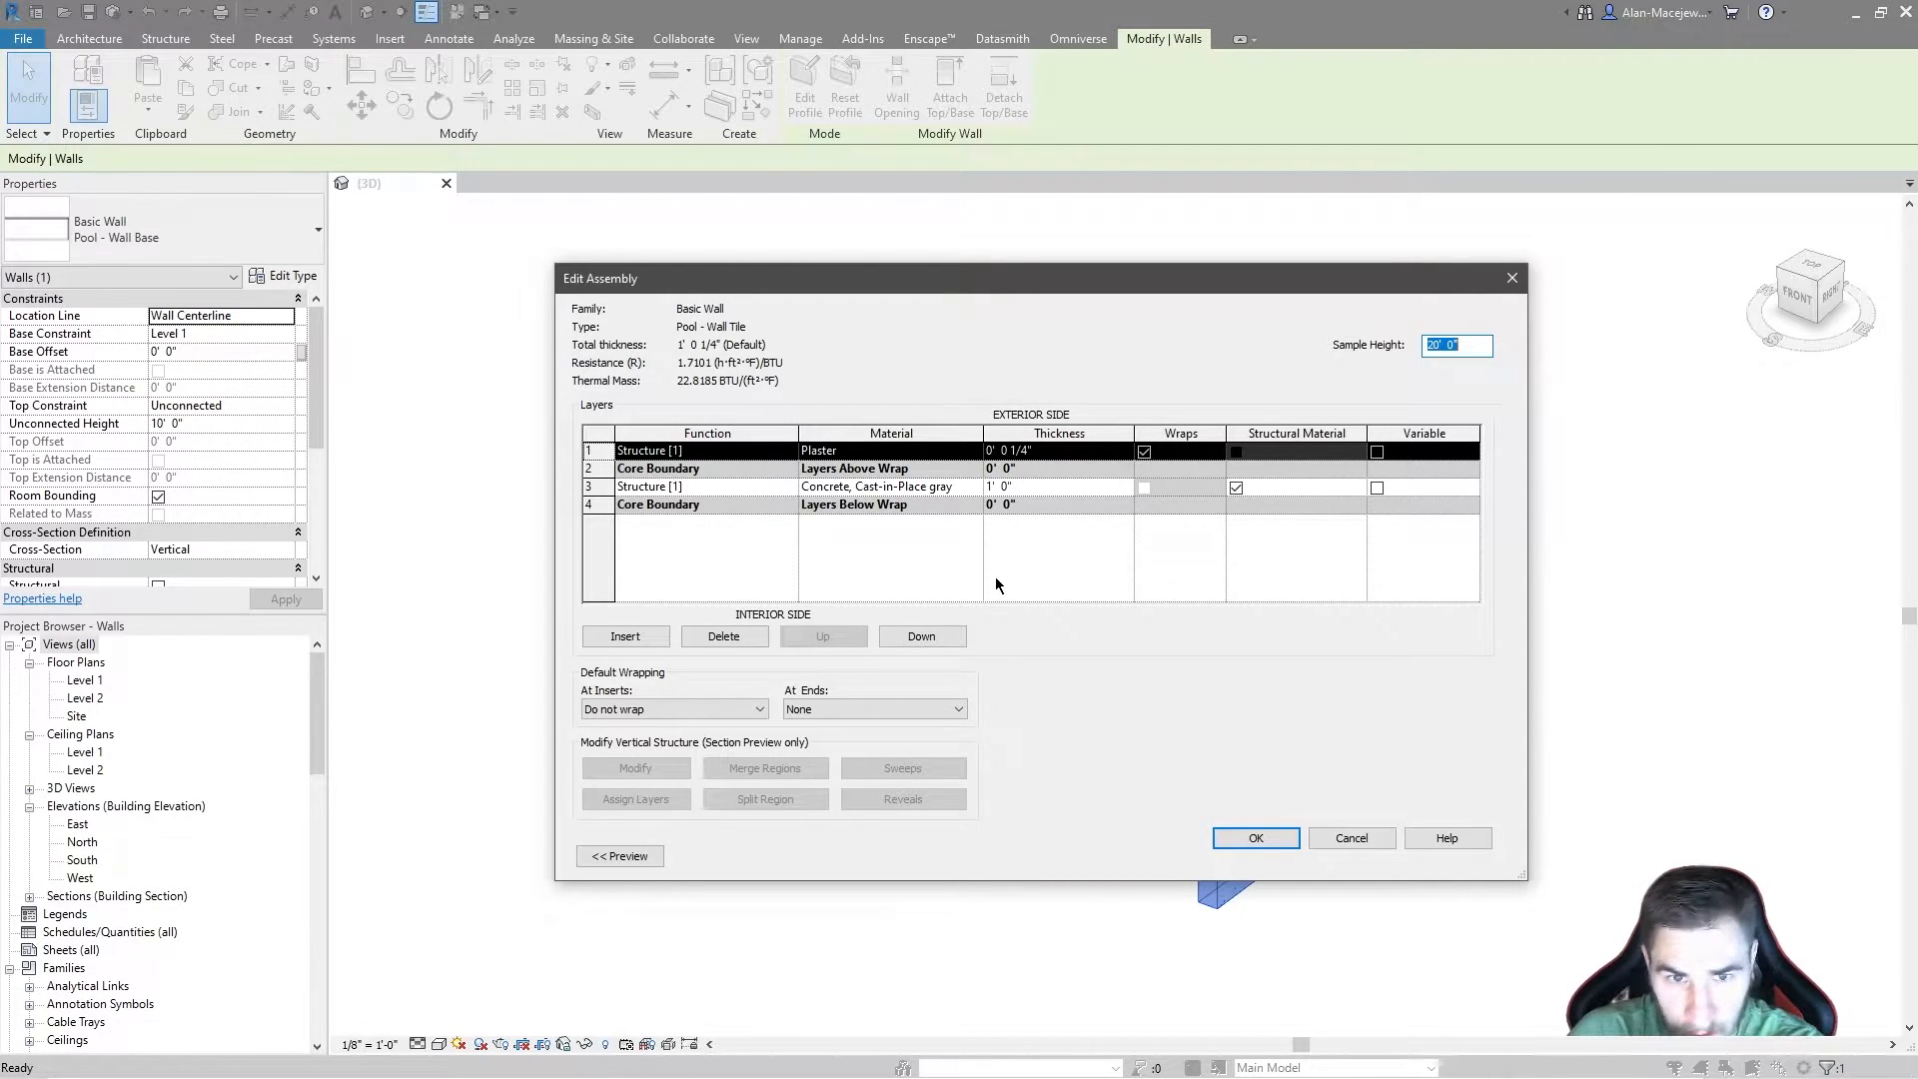
click(979, 465)
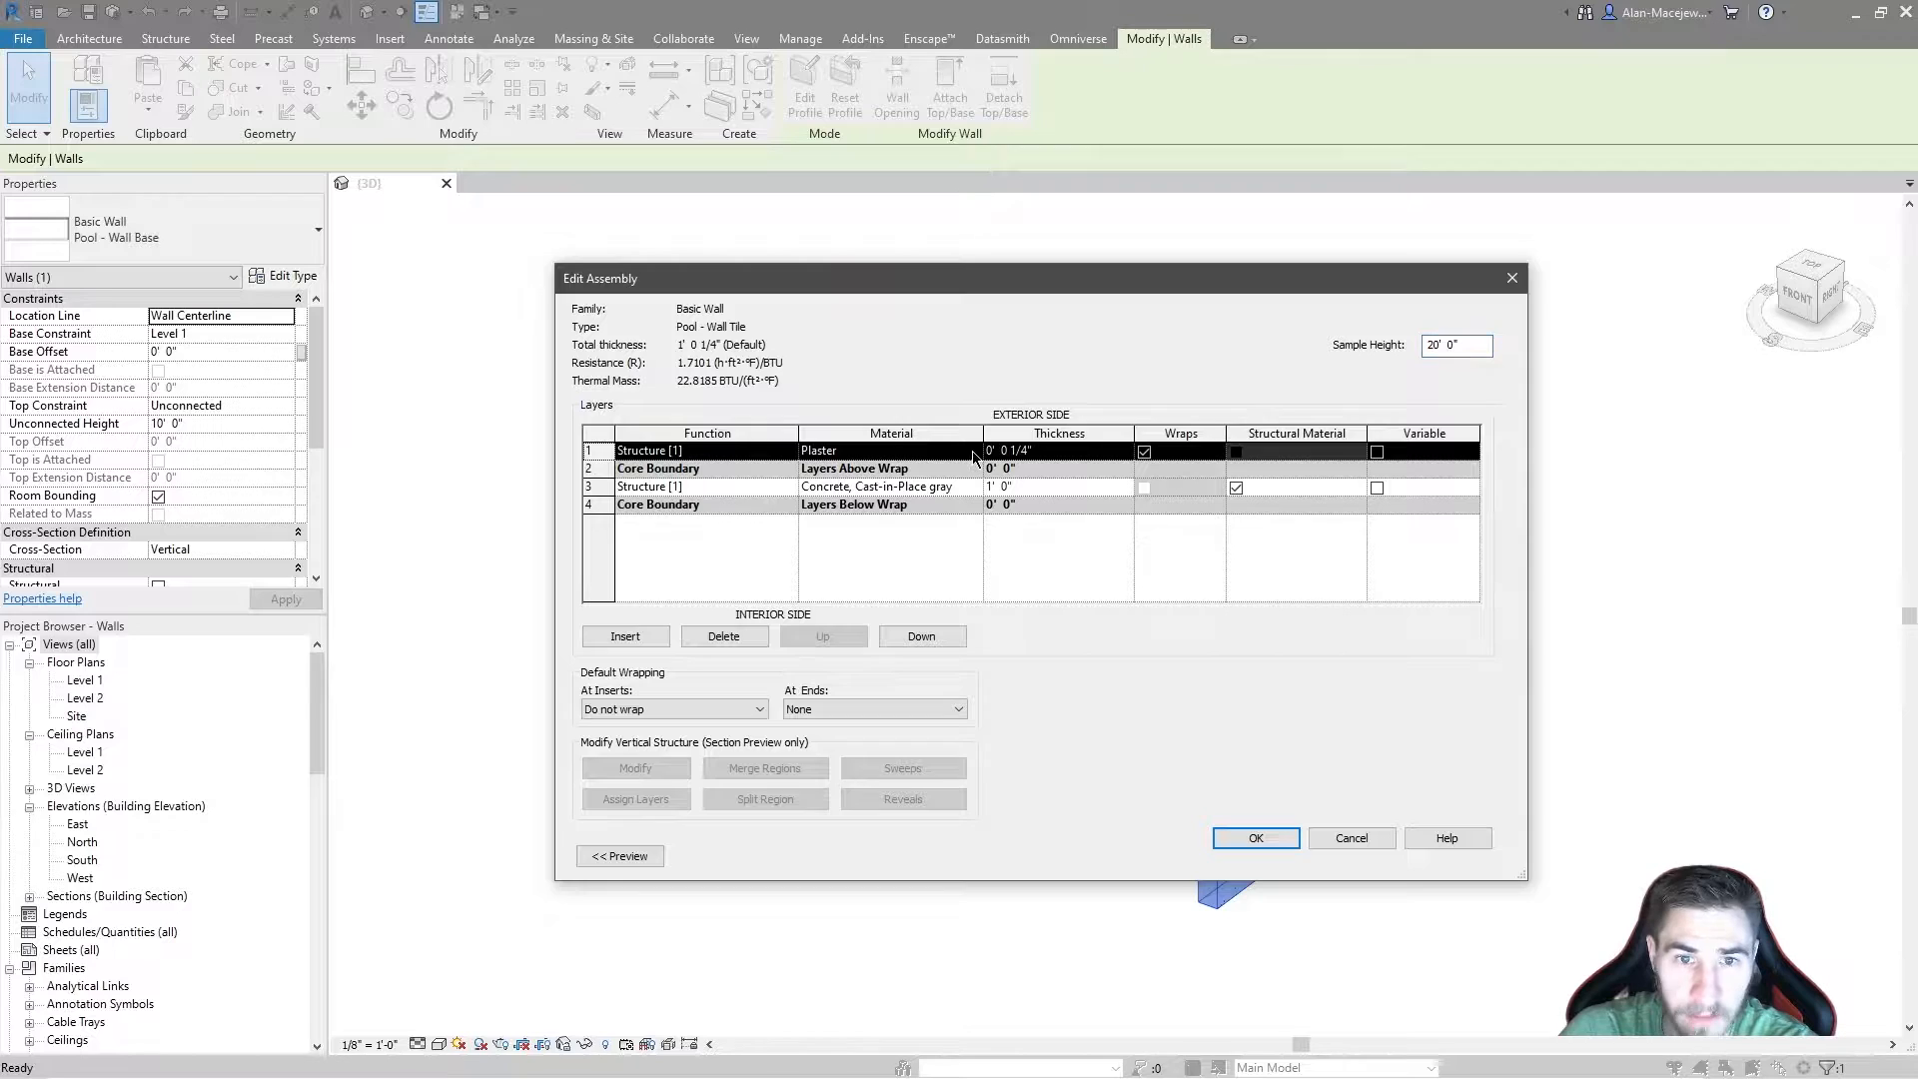
click(974, 454)
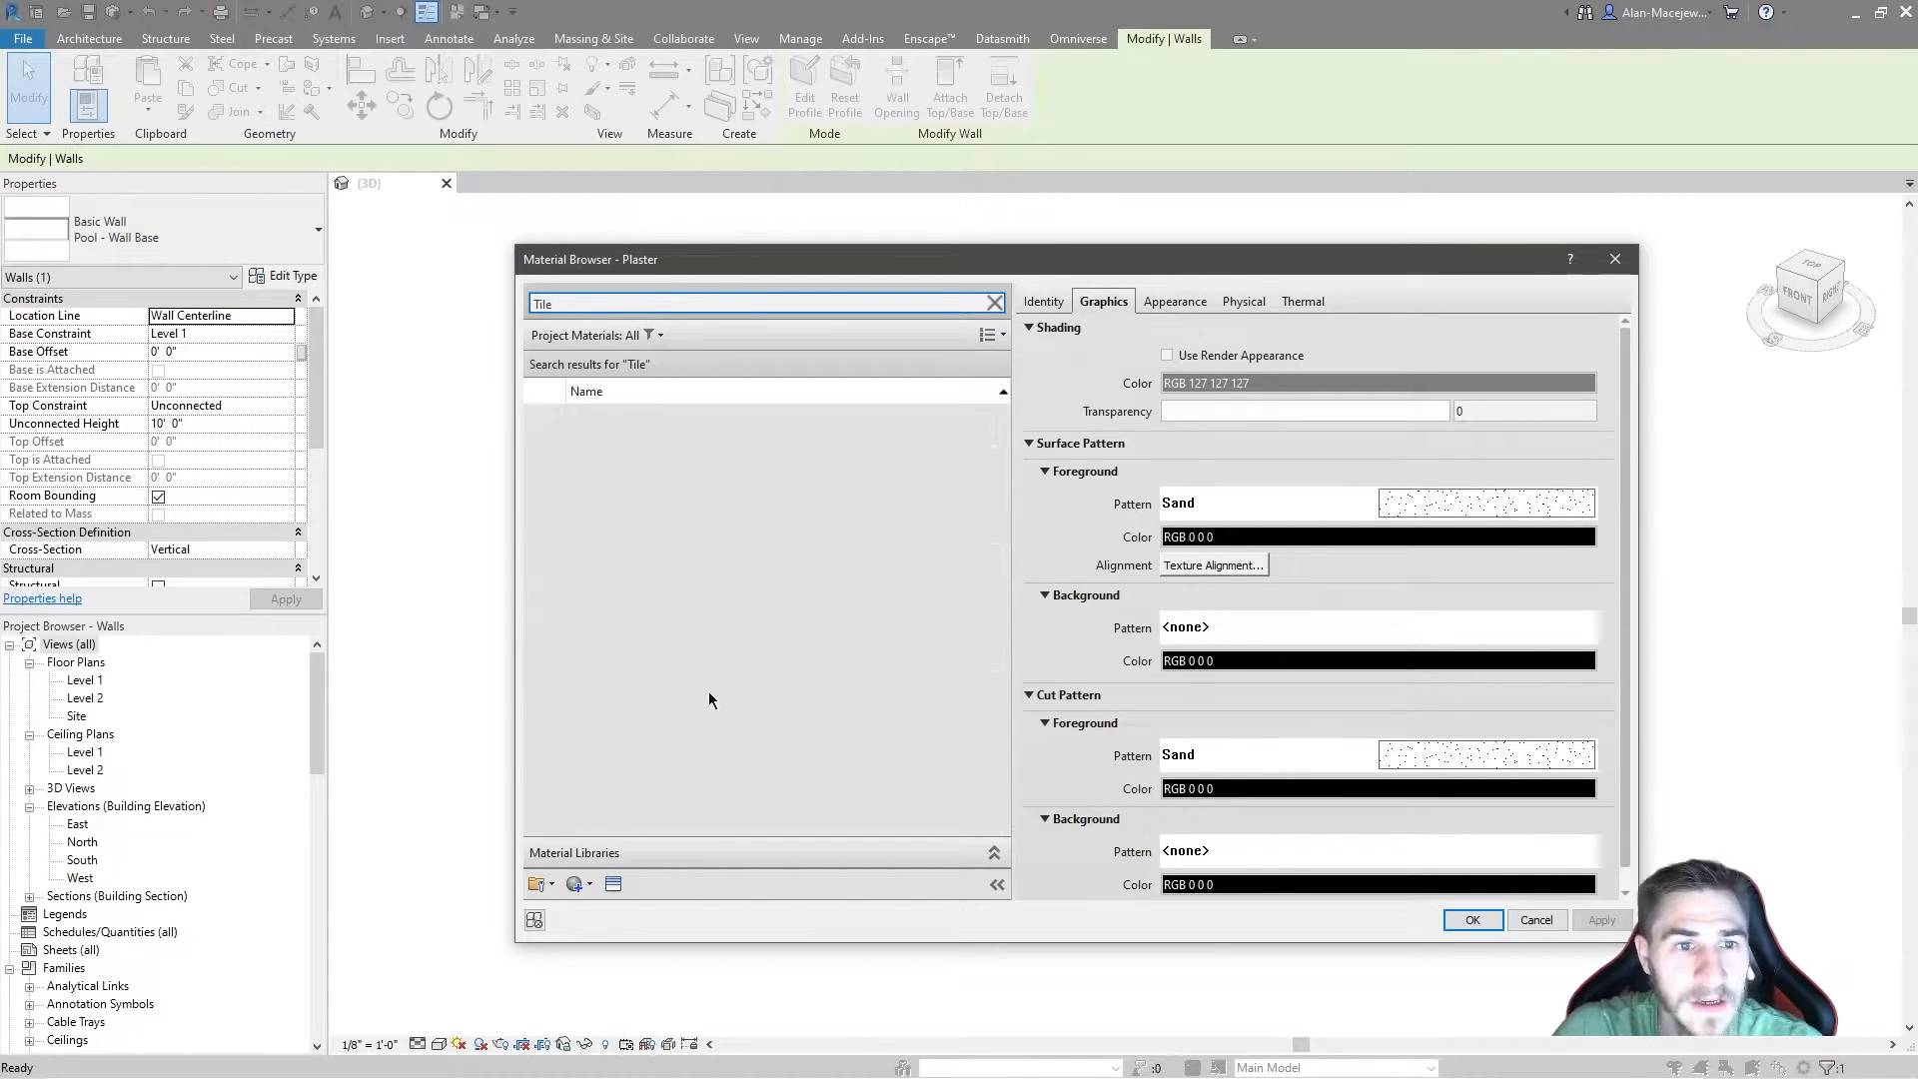
click(792, 559)
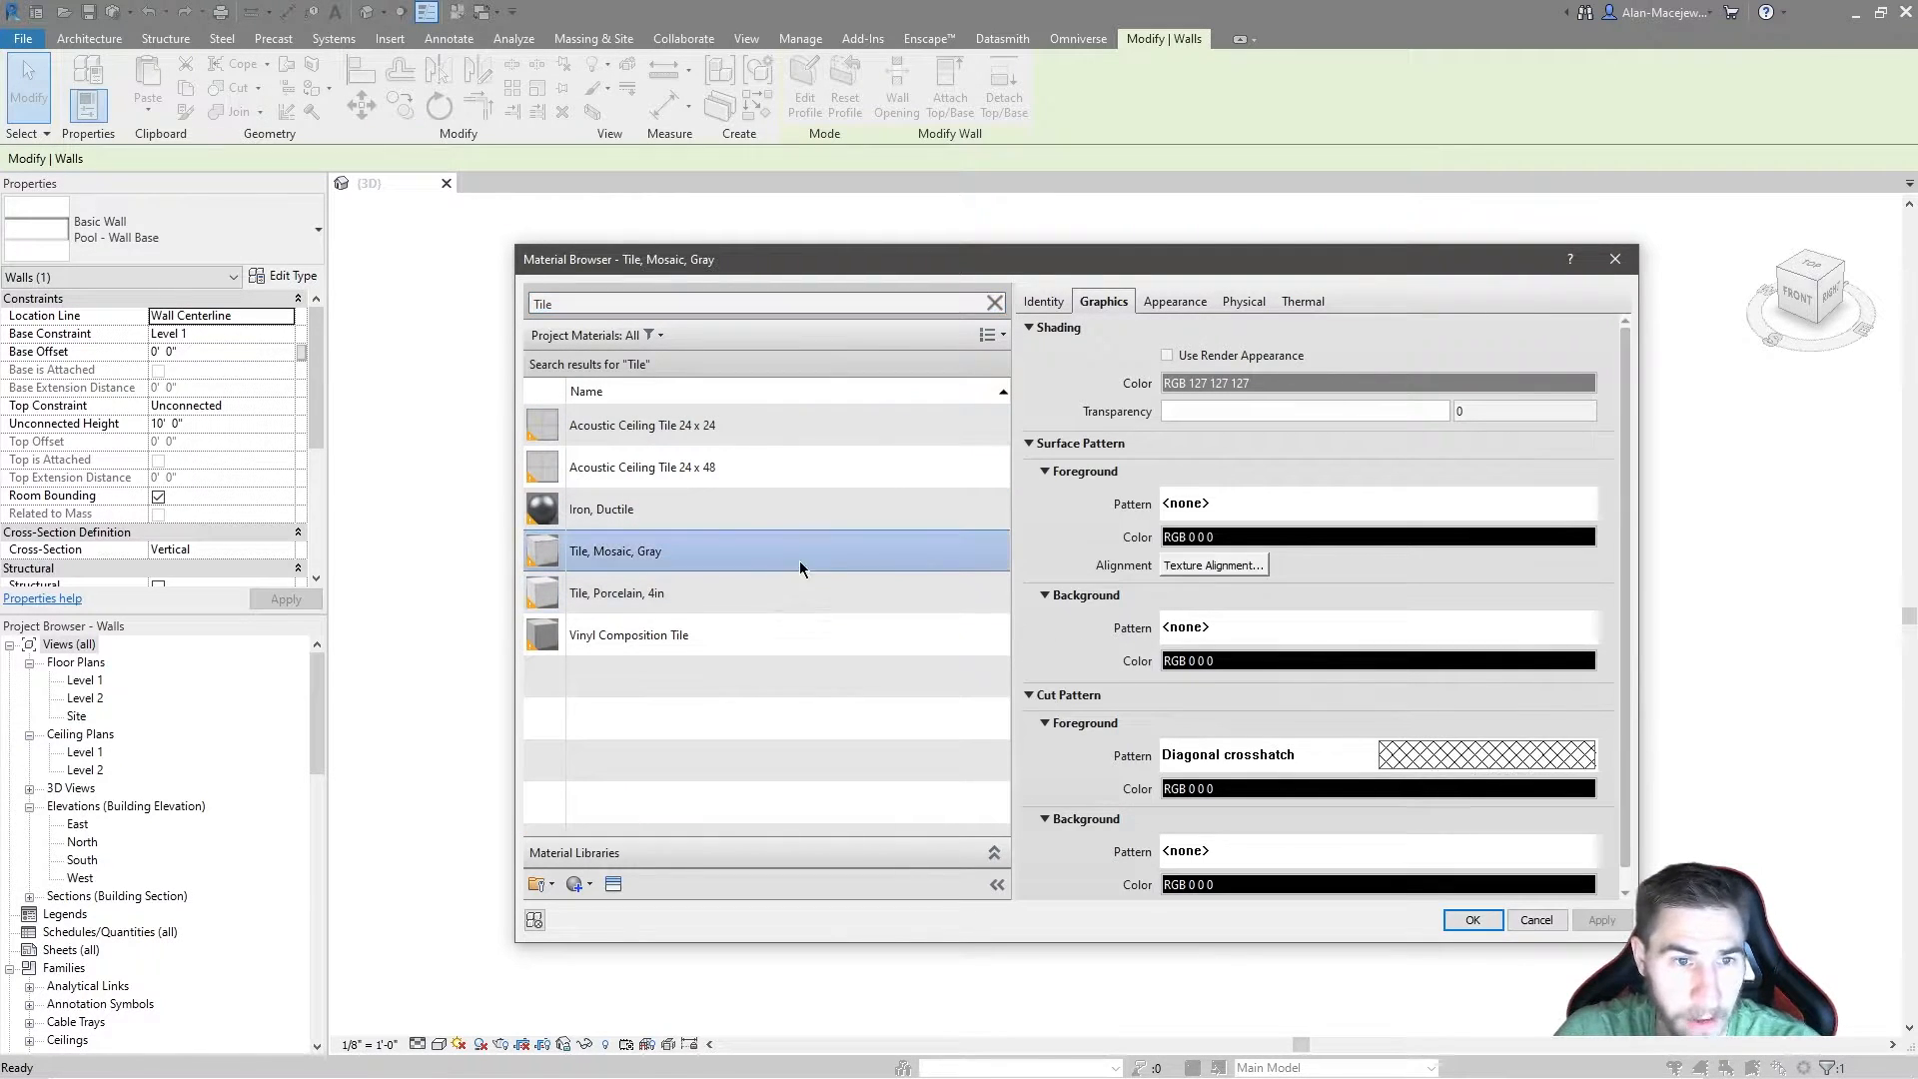
Step: For the mosaic tile's surface foreground pattern, browse the model patterns and select 4" Tile
click(1319, 503)
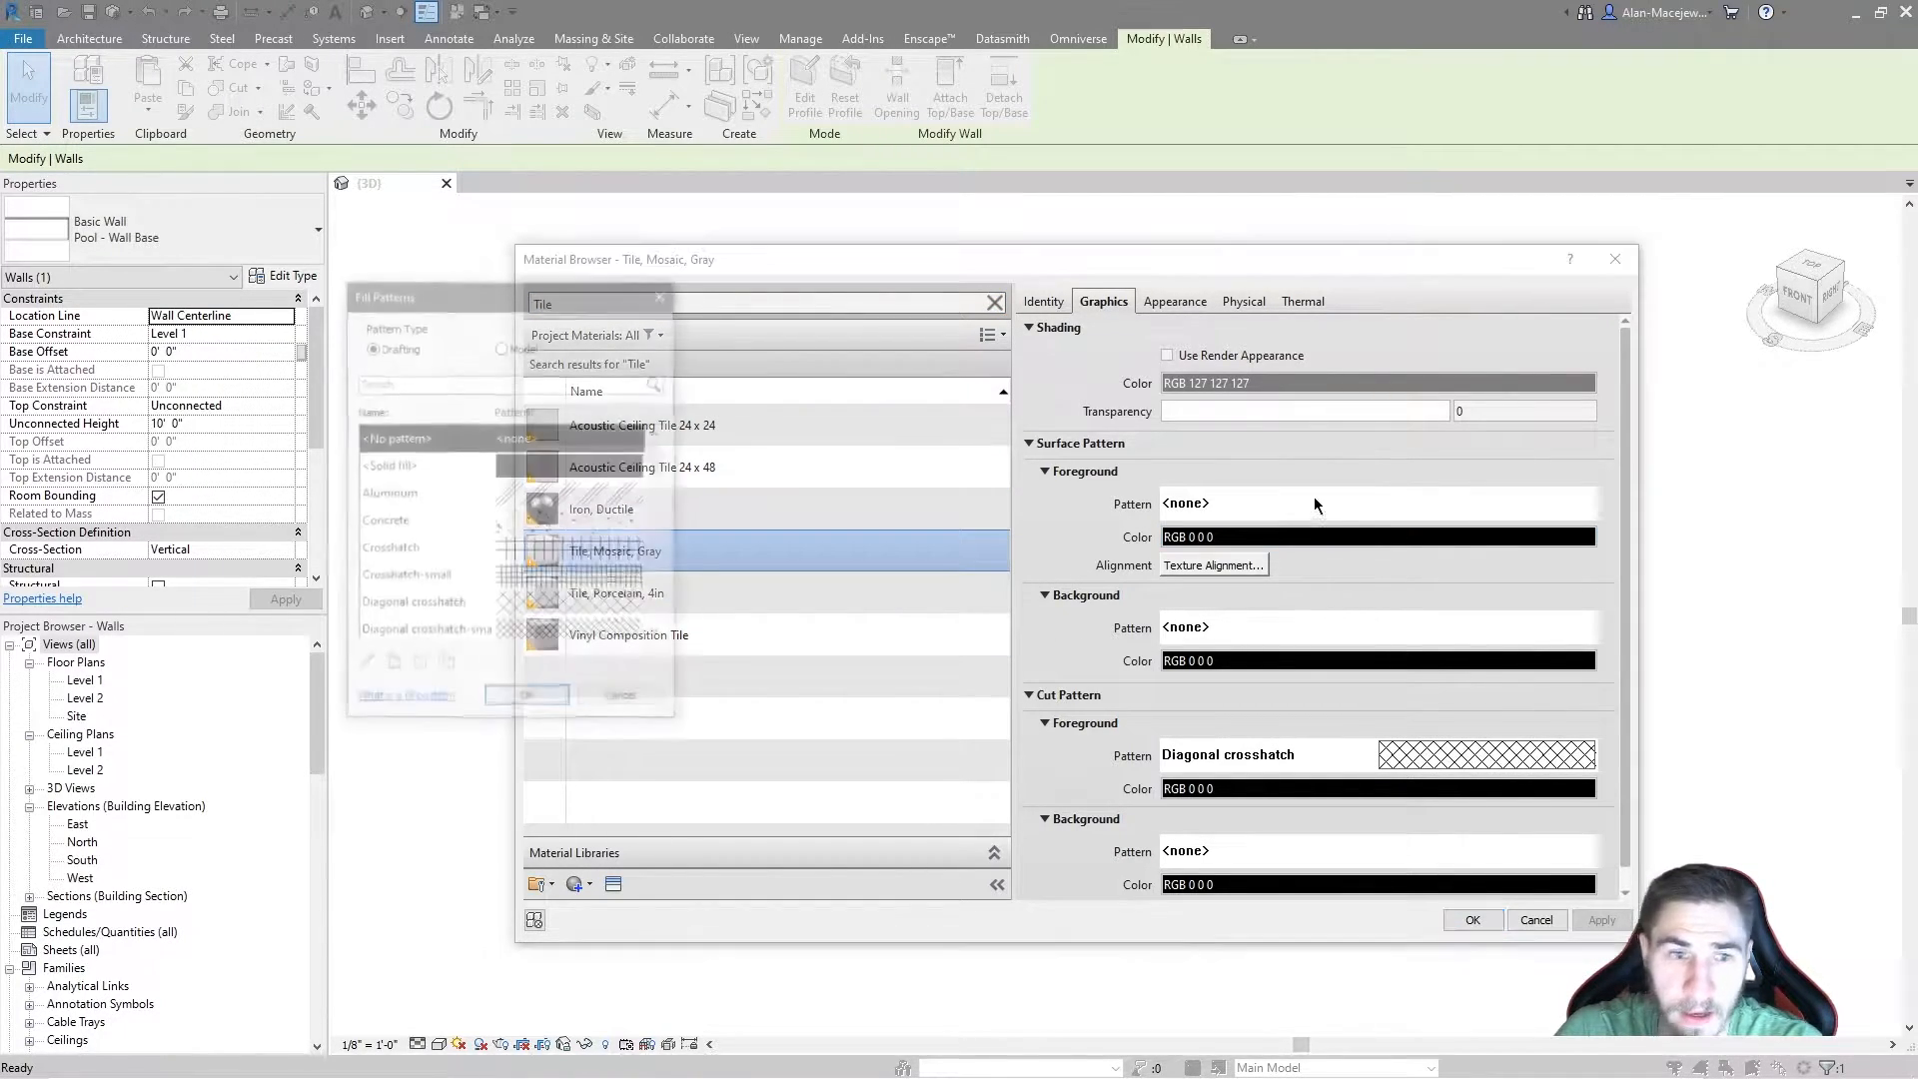
click(496, 383)
text(tile)
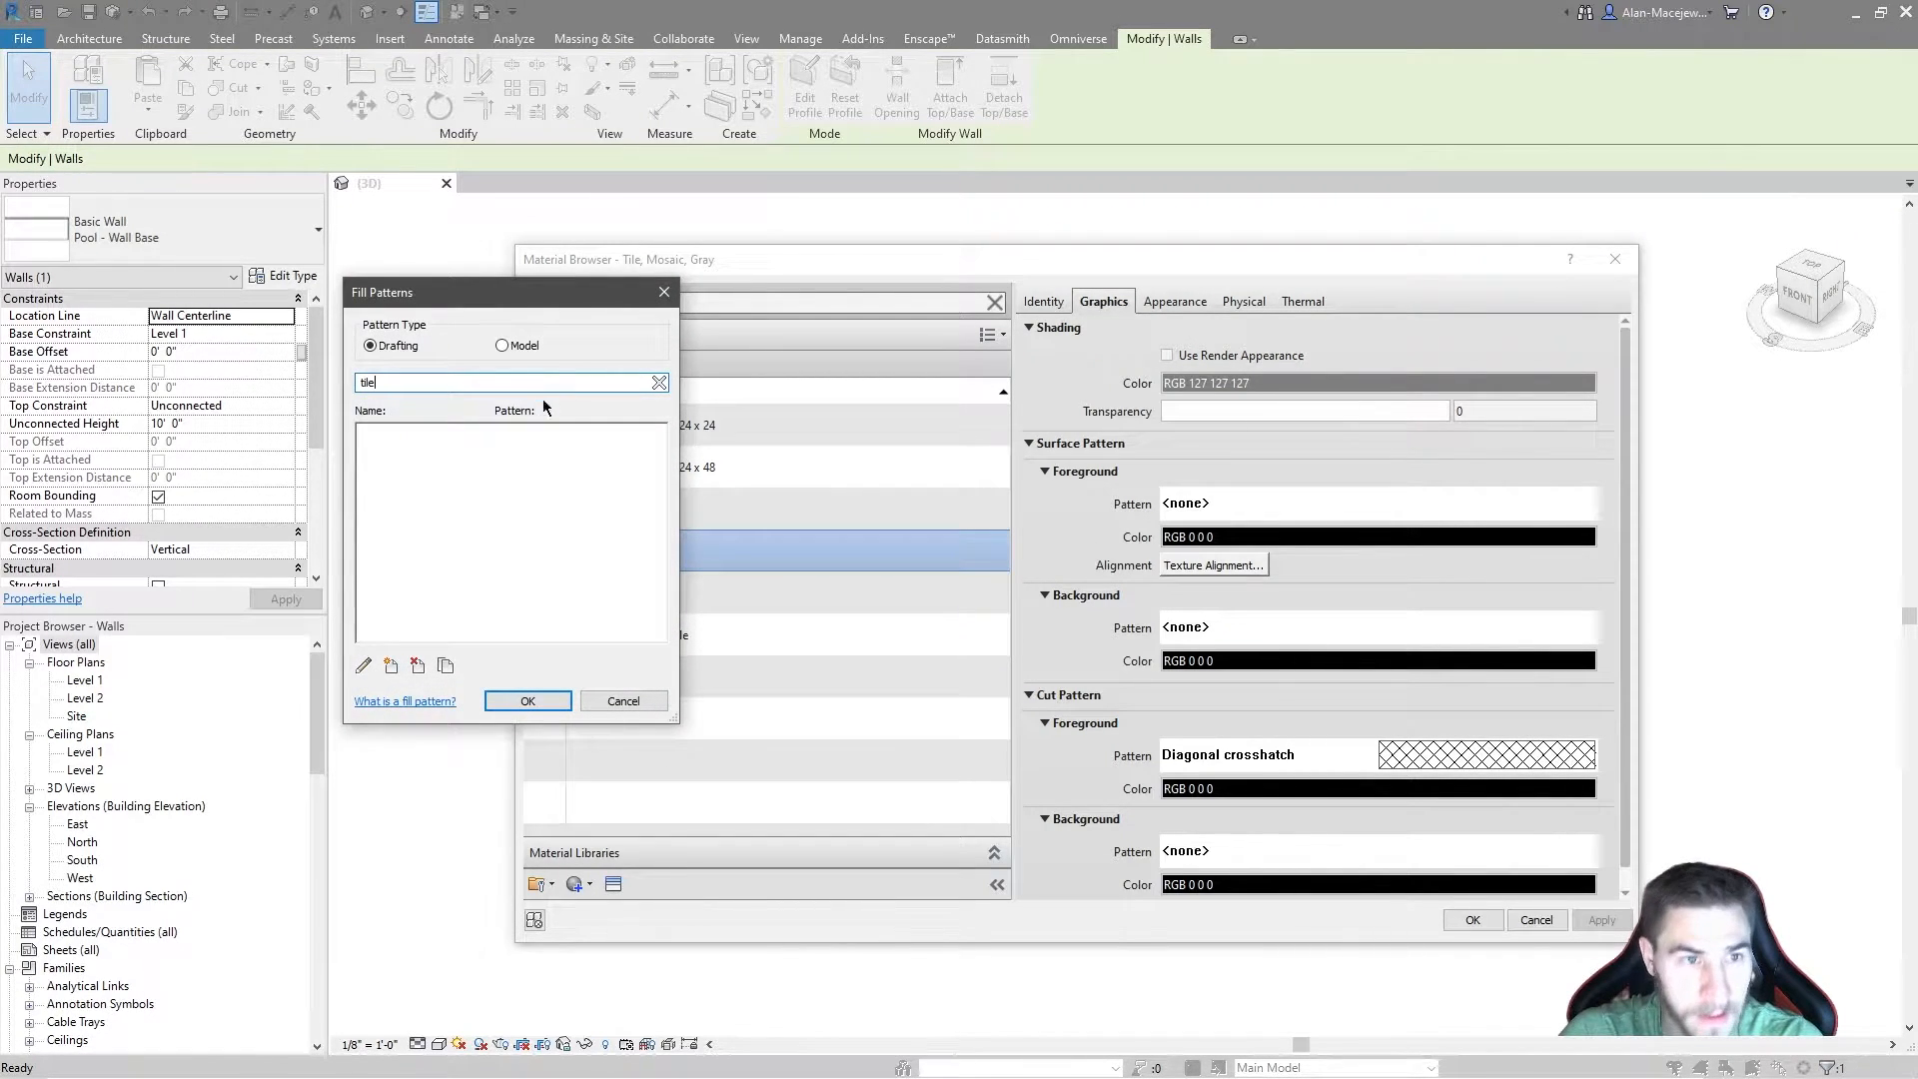
click(502, 345)
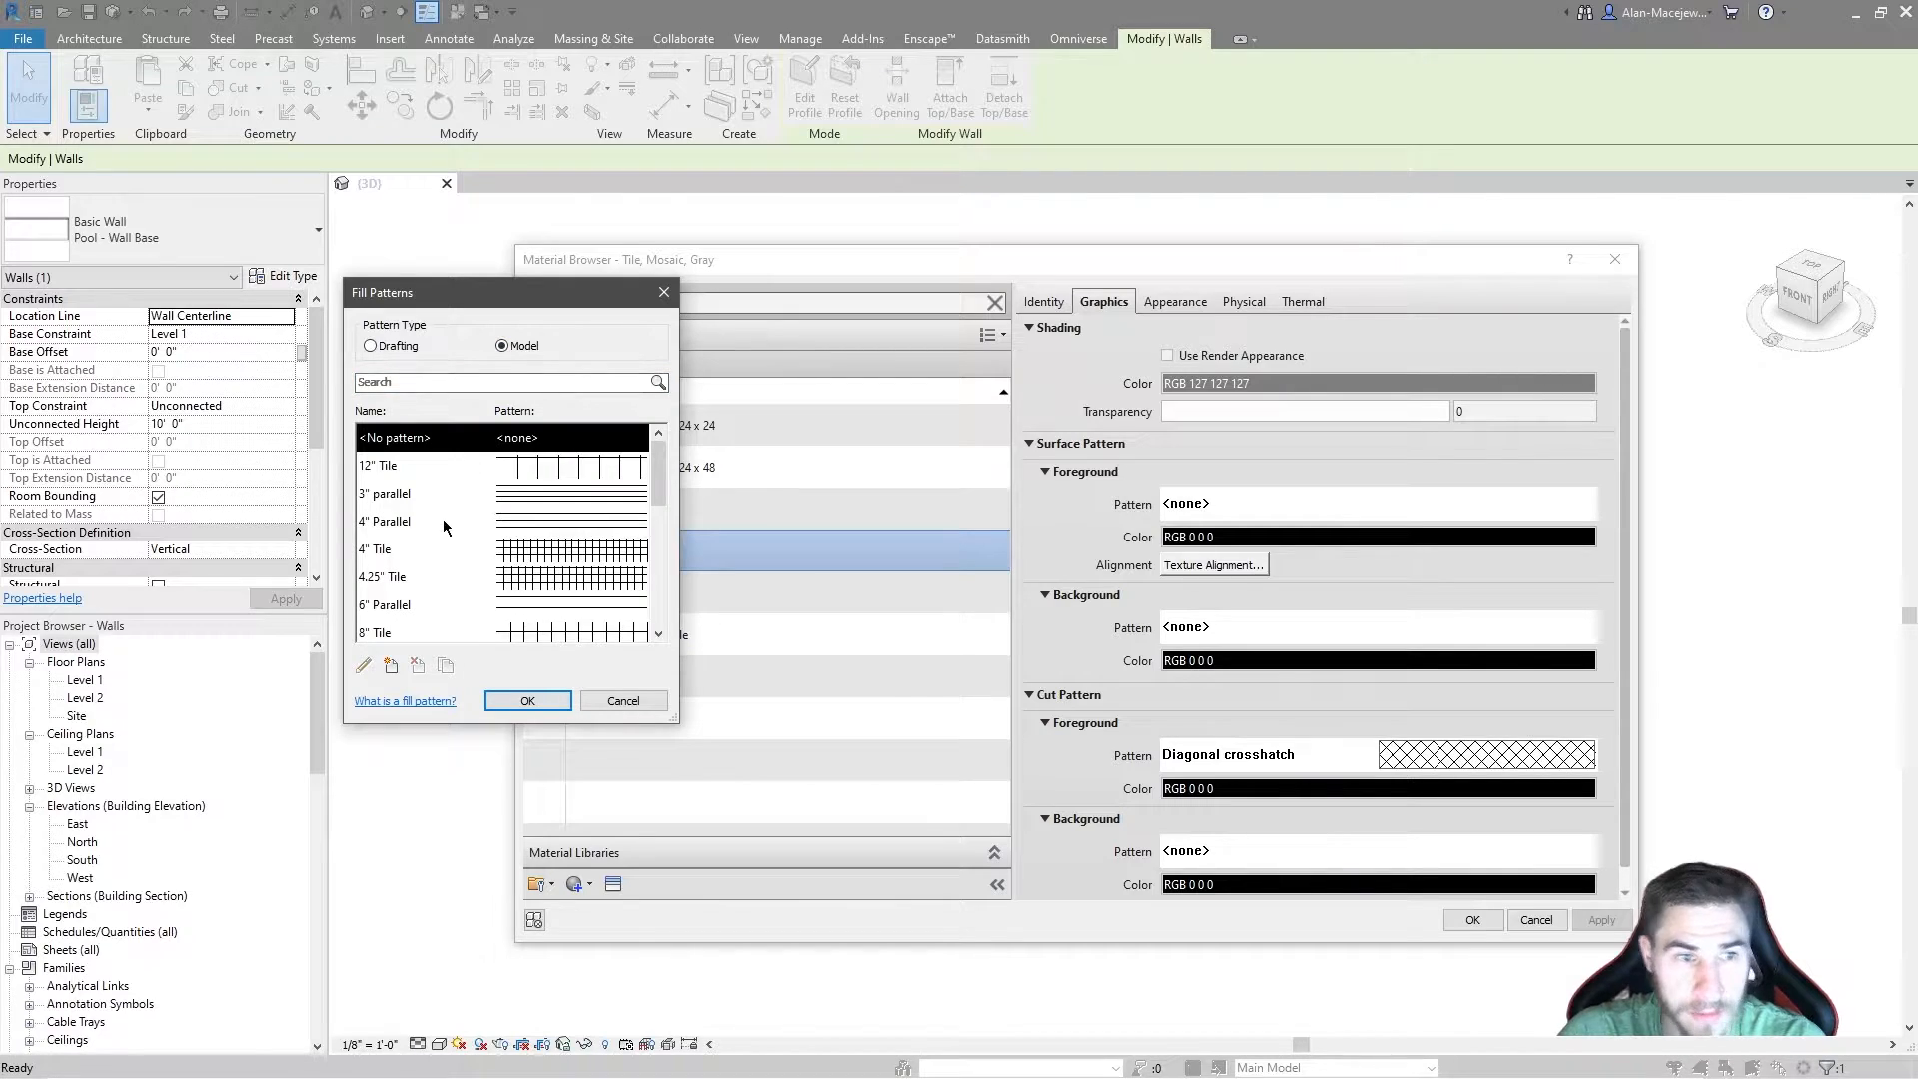
scroll(488, 509, down, 3)
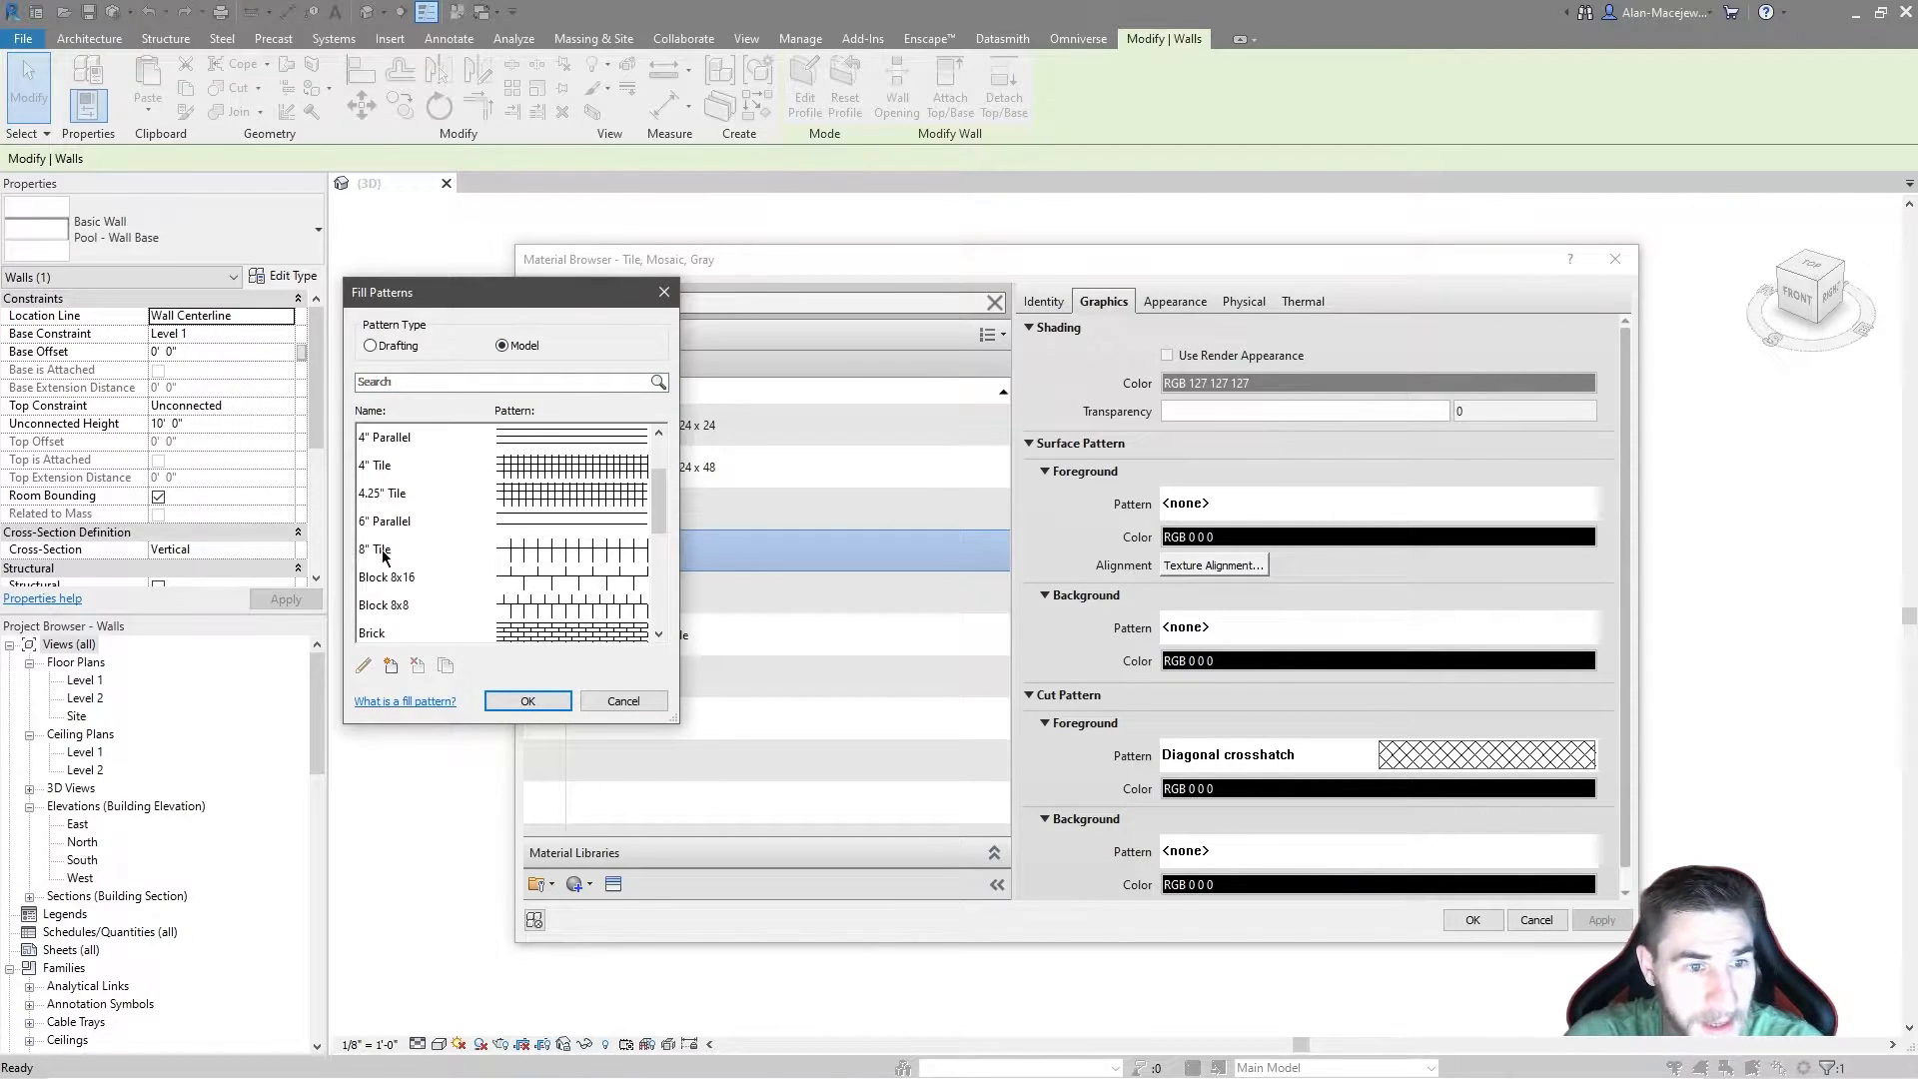
scroll(500, 482, up, 3)
click(443, 556)
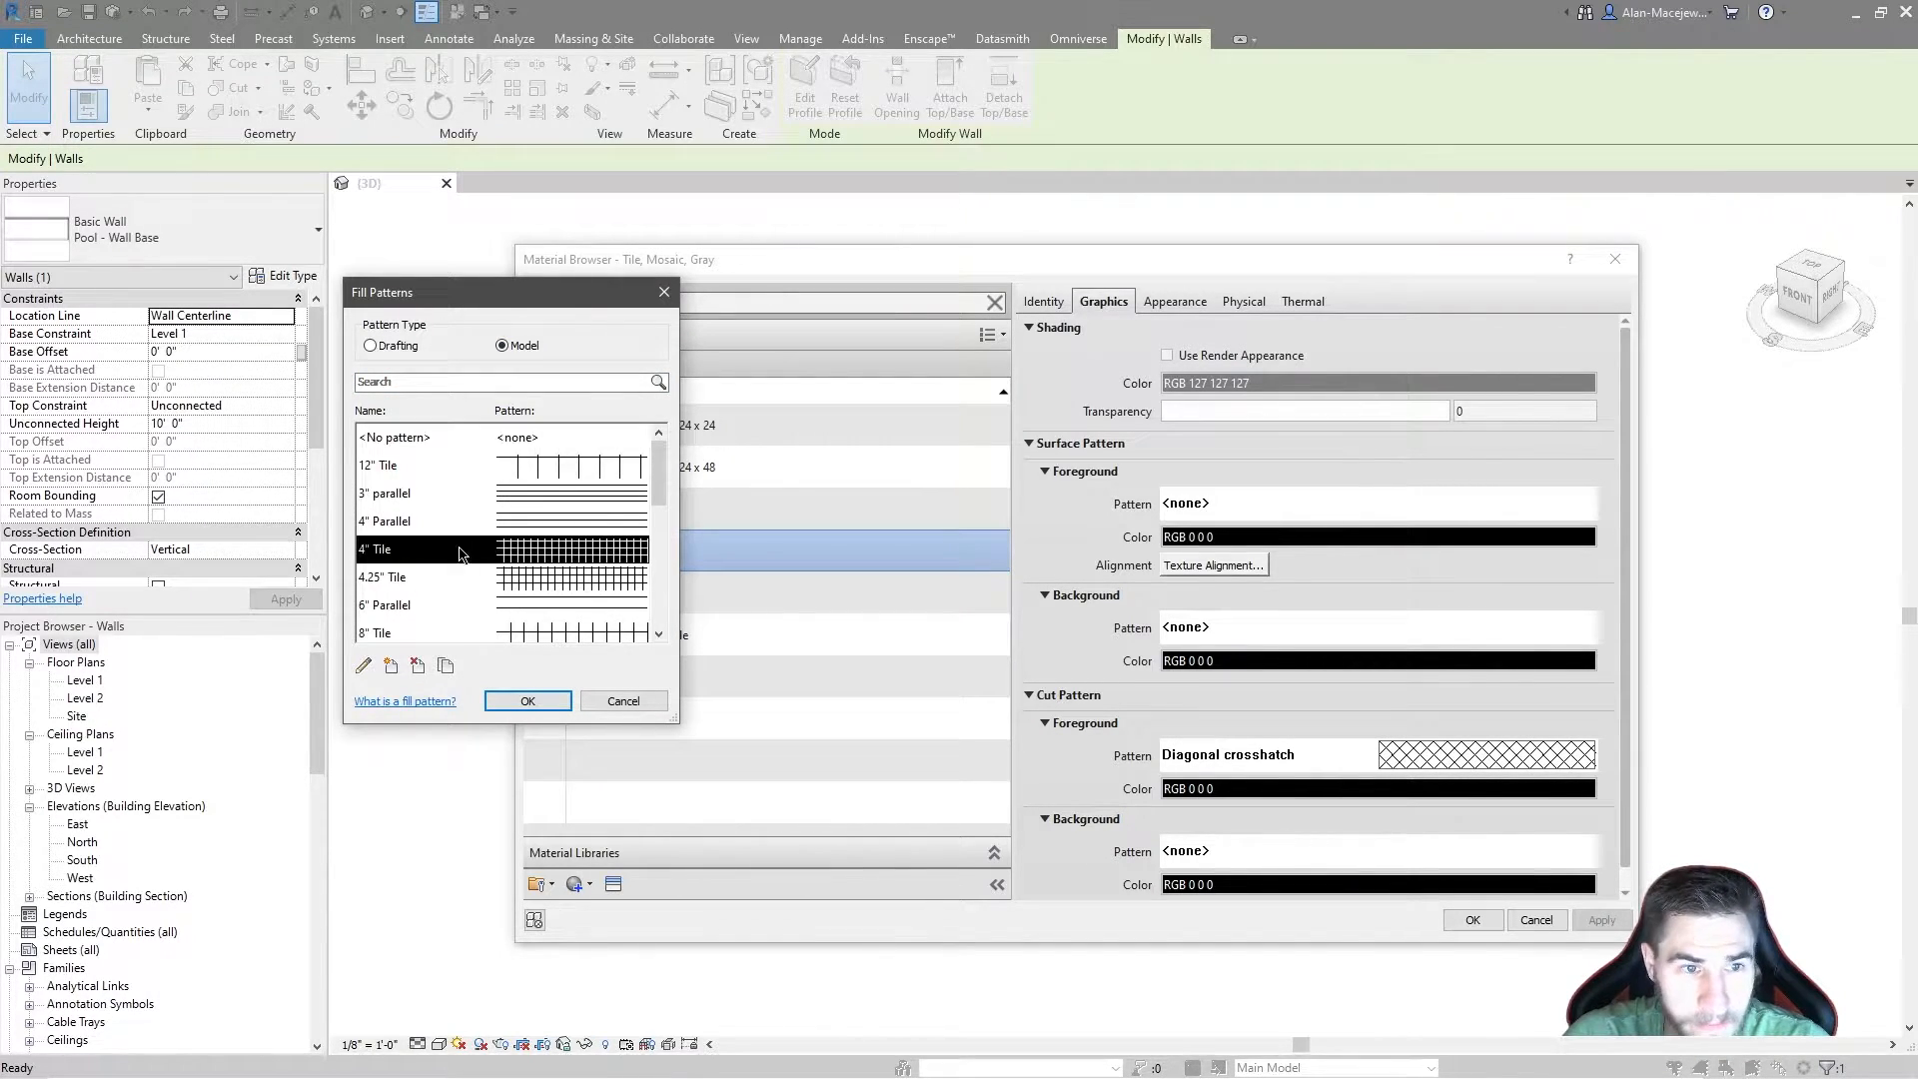
scroll(488, 469, down, 3)
scroll(523, 640, down, 2)
scroll(510, 560, up, 6)
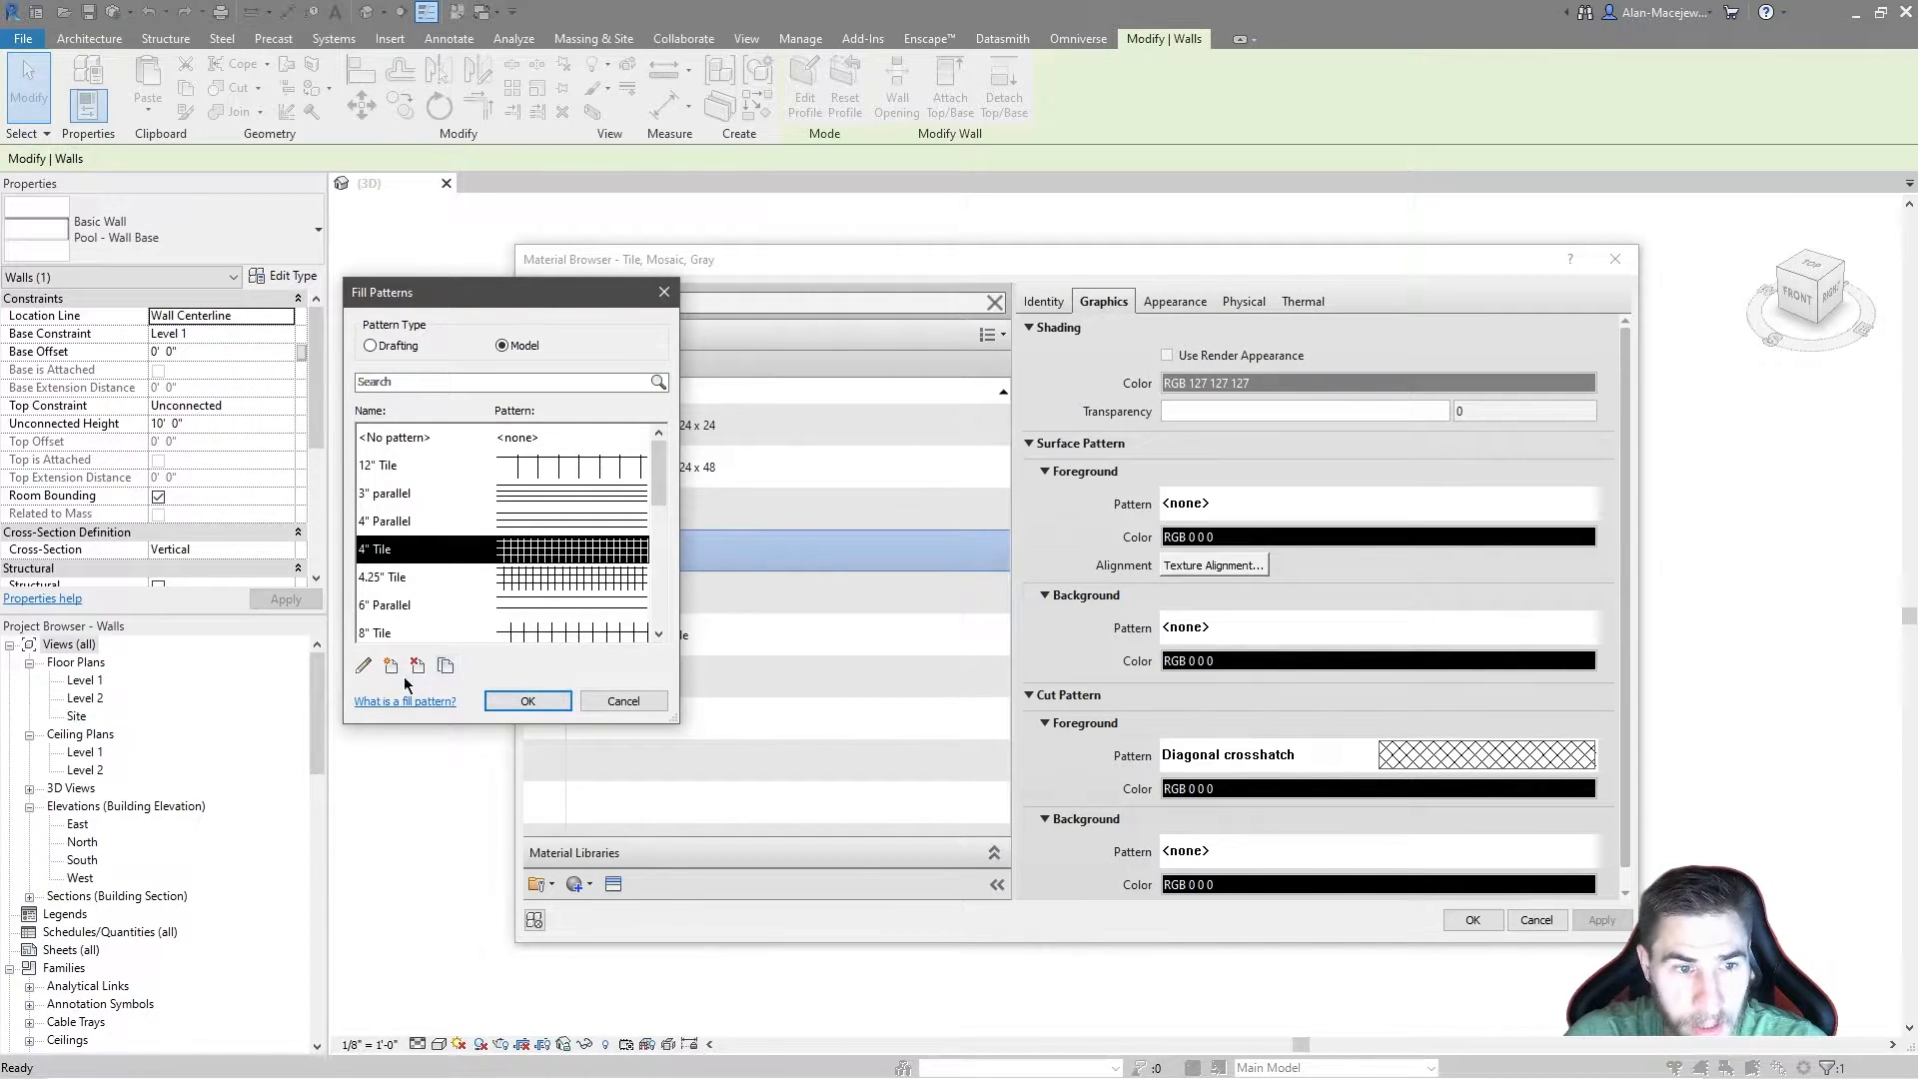
Step: Duplicate the 4" Tile pattern as 2" Tile with both line spacings at 2", and assign it to the mosaic tile's surface foreground
click(445, 665)
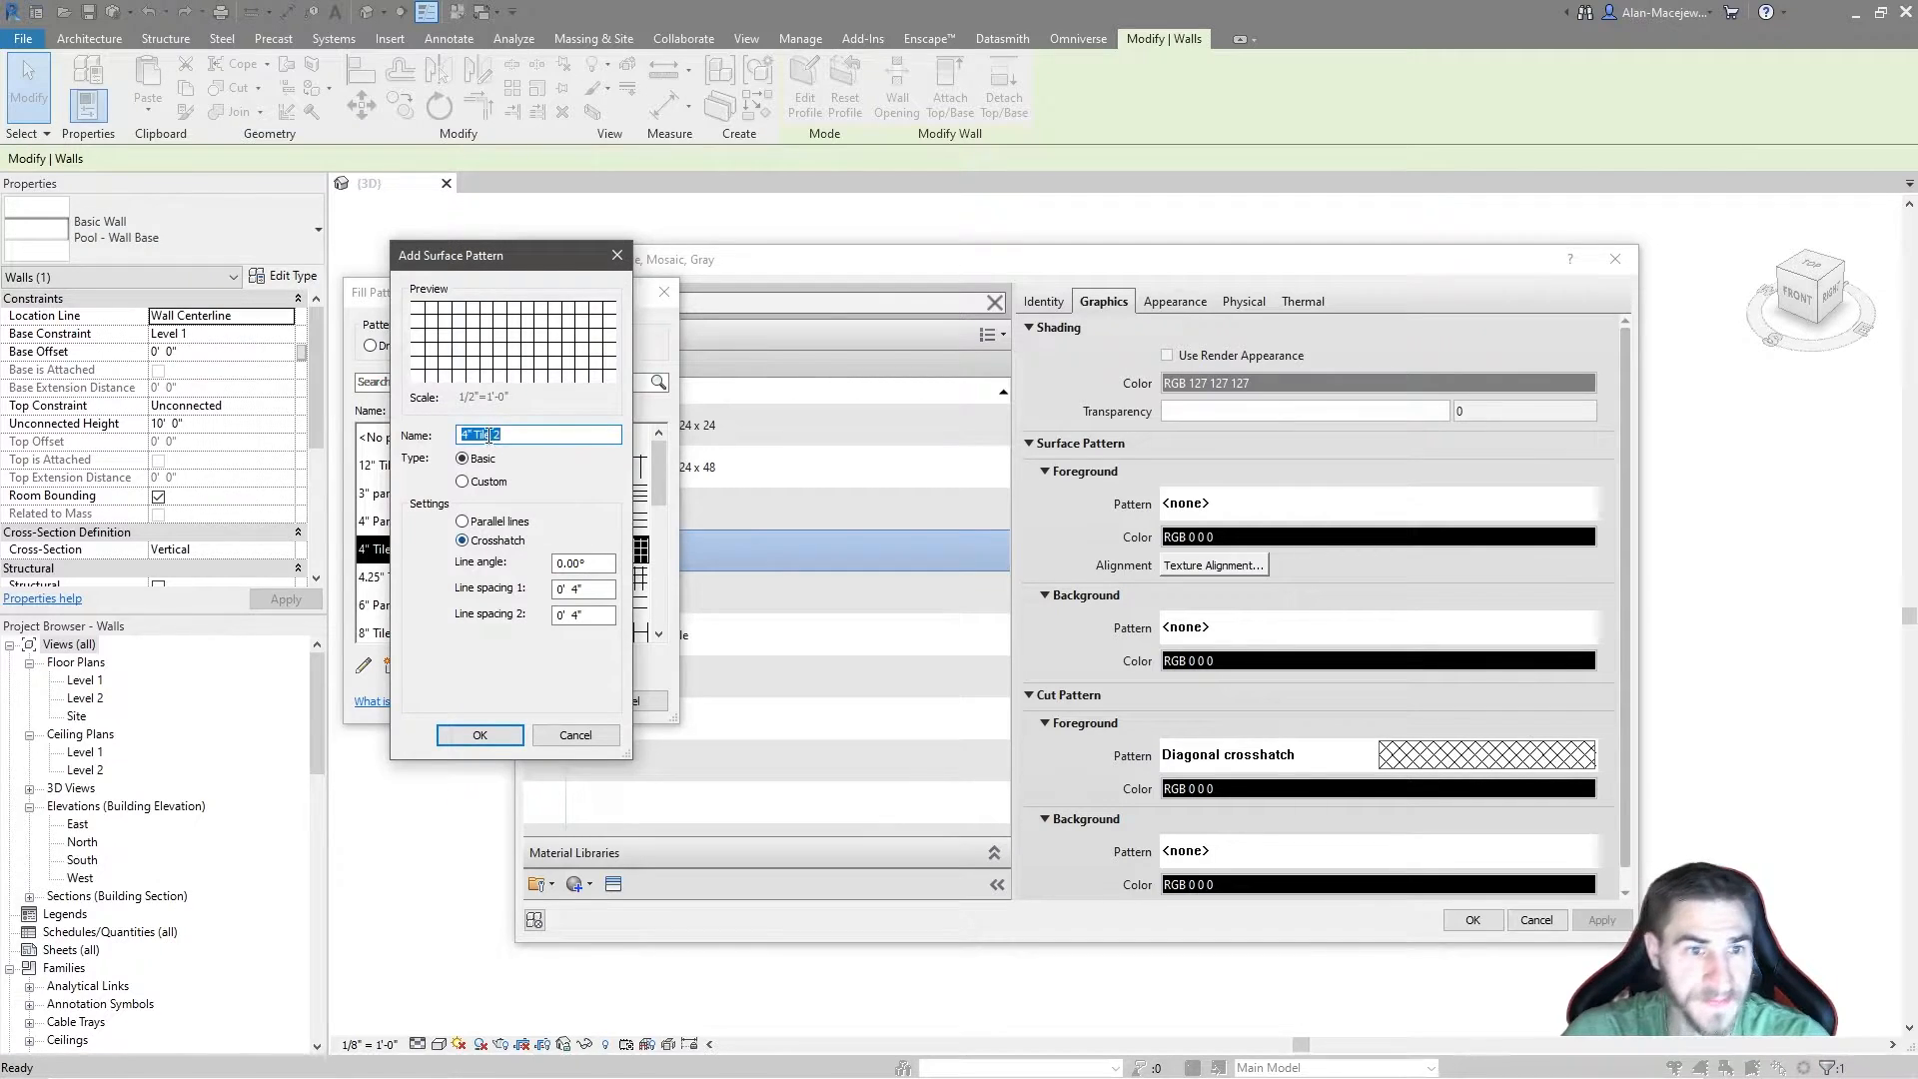
text(2")
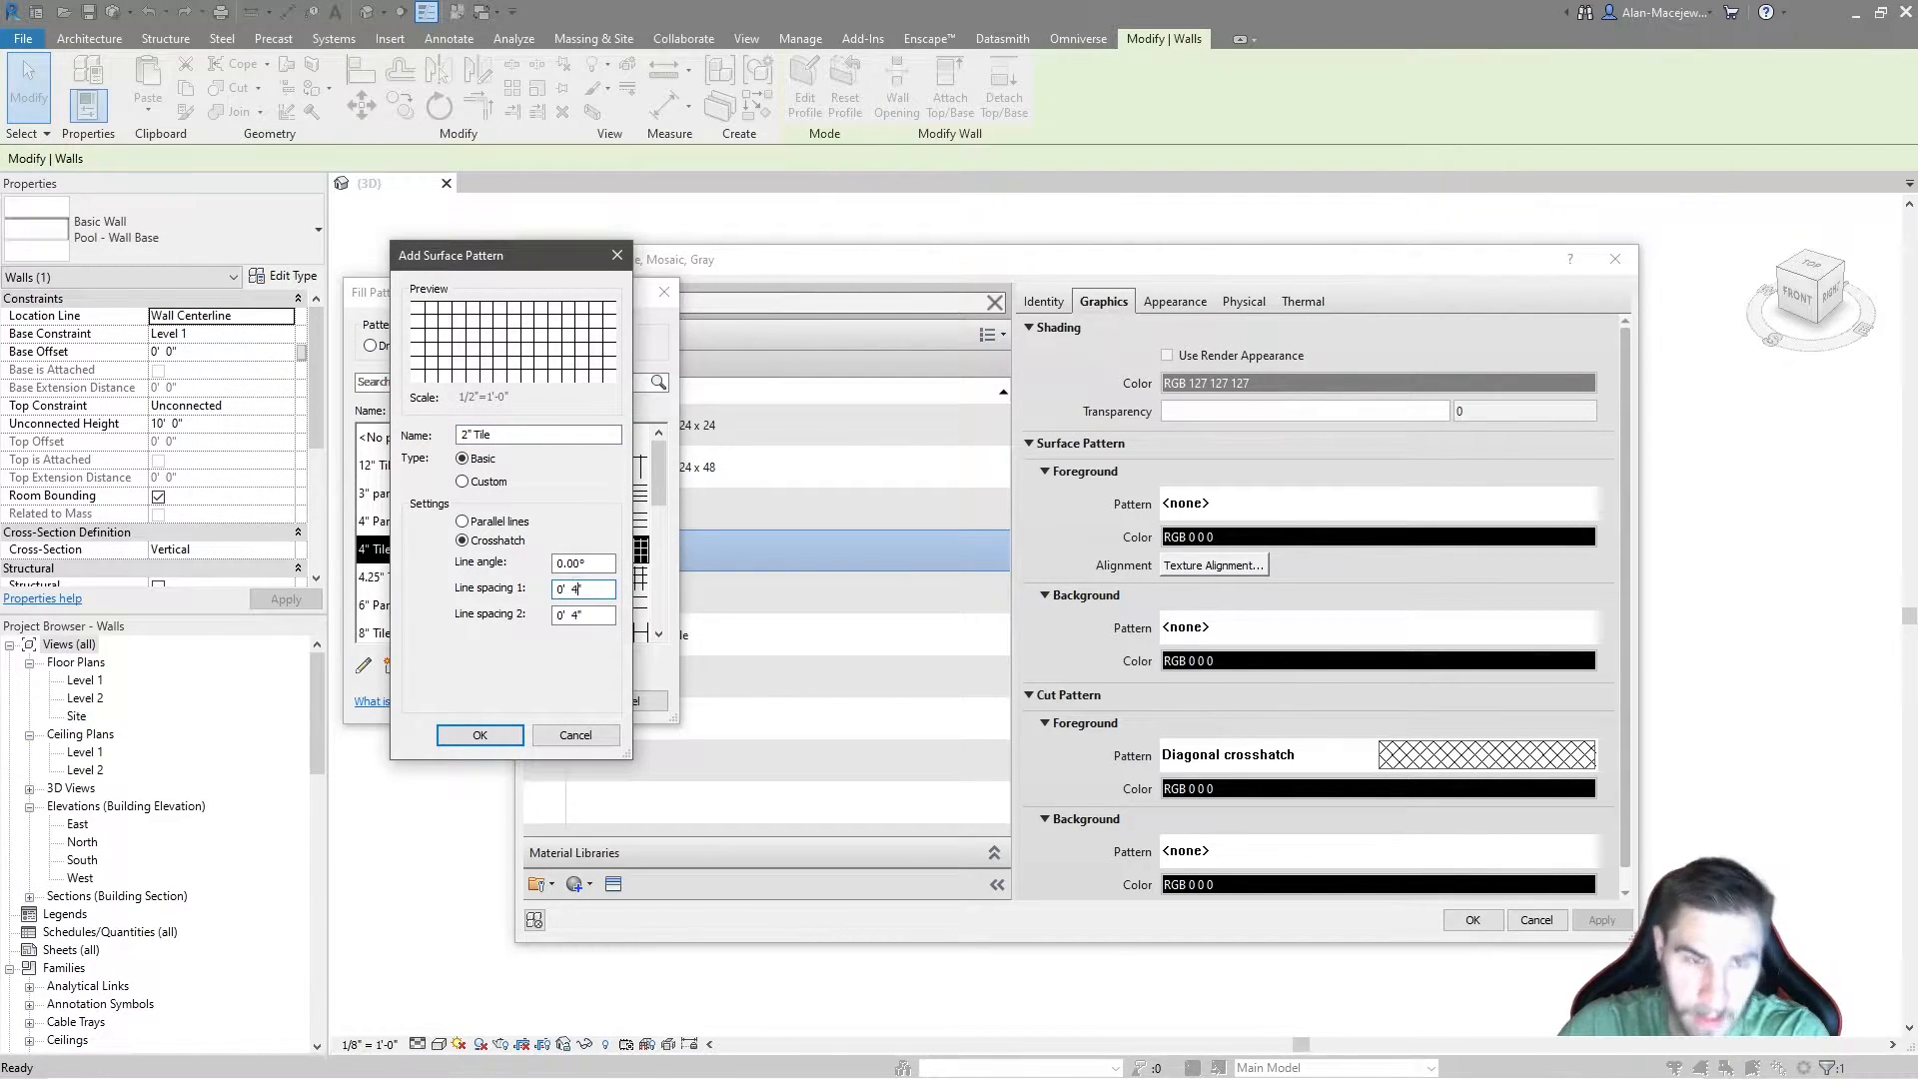
key(BackSpace)
key(BackSpace)
text(2)
key(Tab)
key(BackSpace)
key(BackSpace)
text(2)
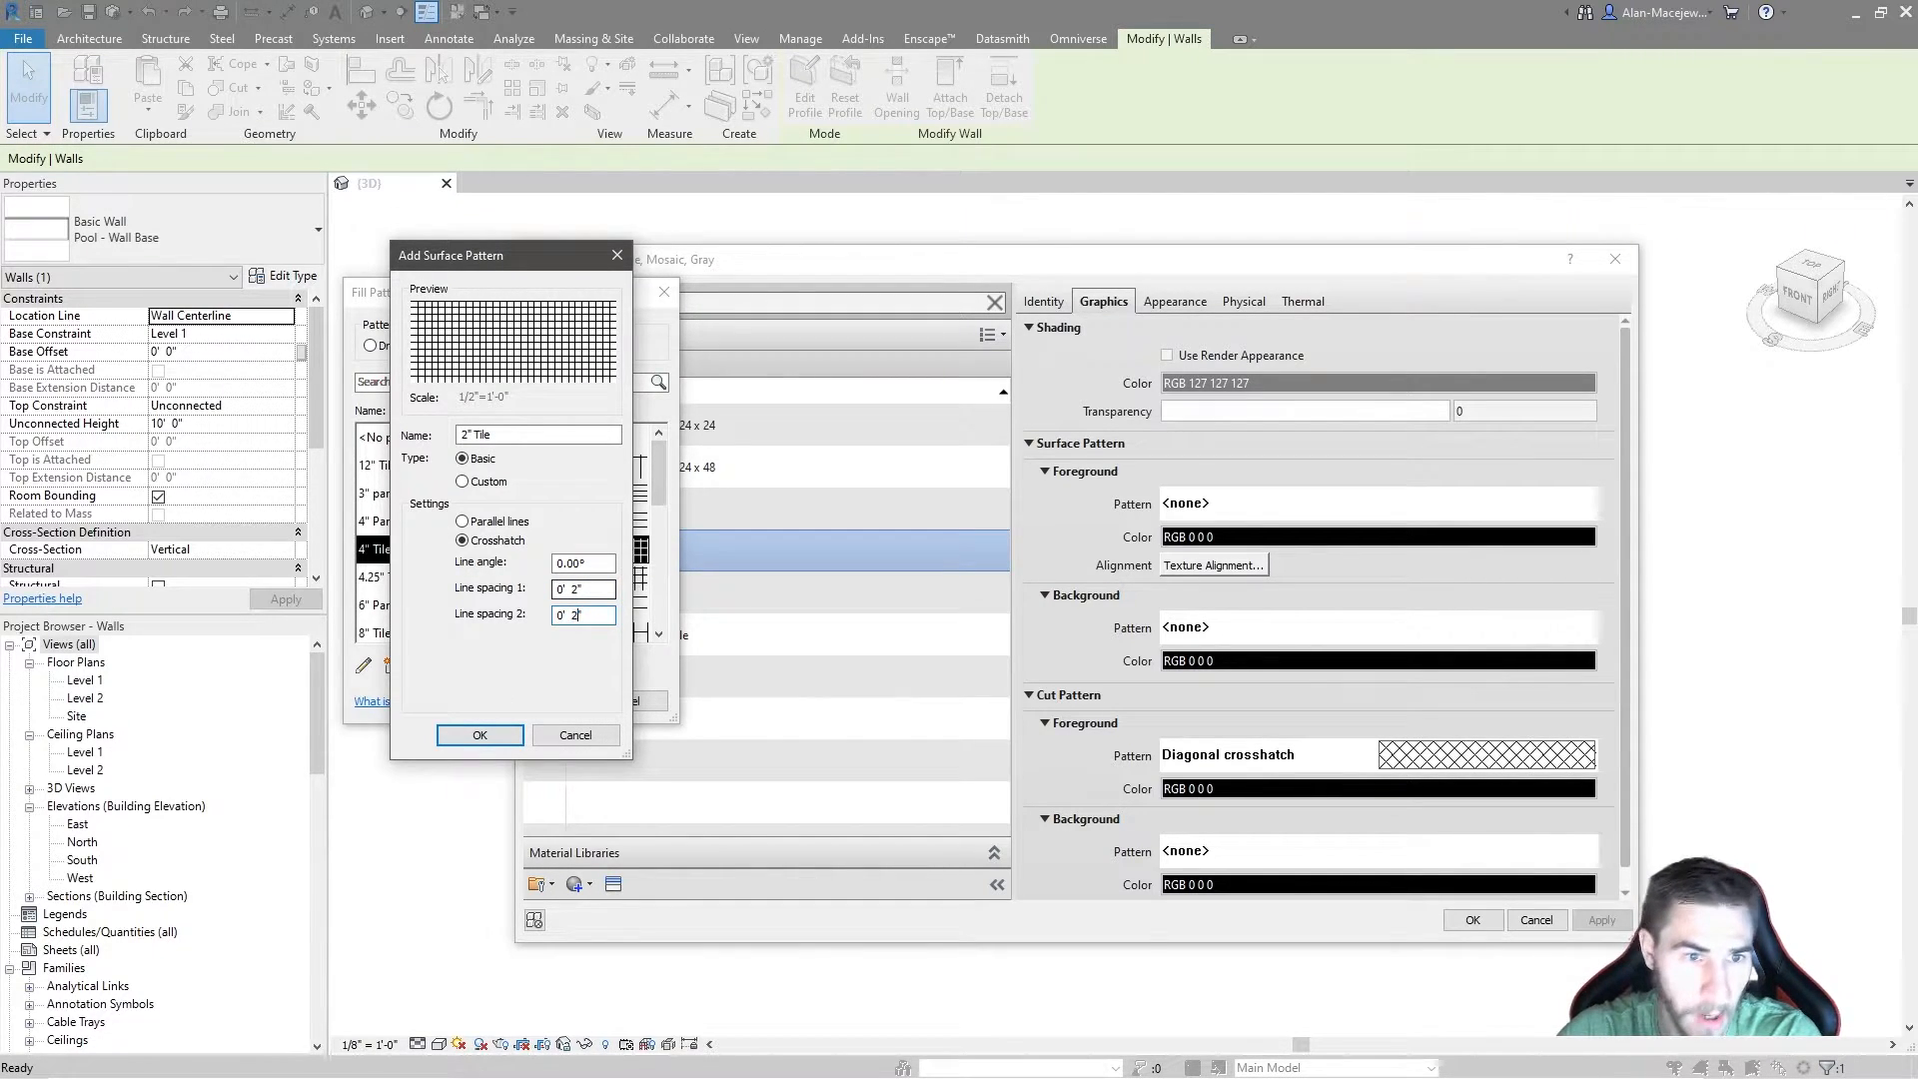
click(577, 431)
click(477, 736)
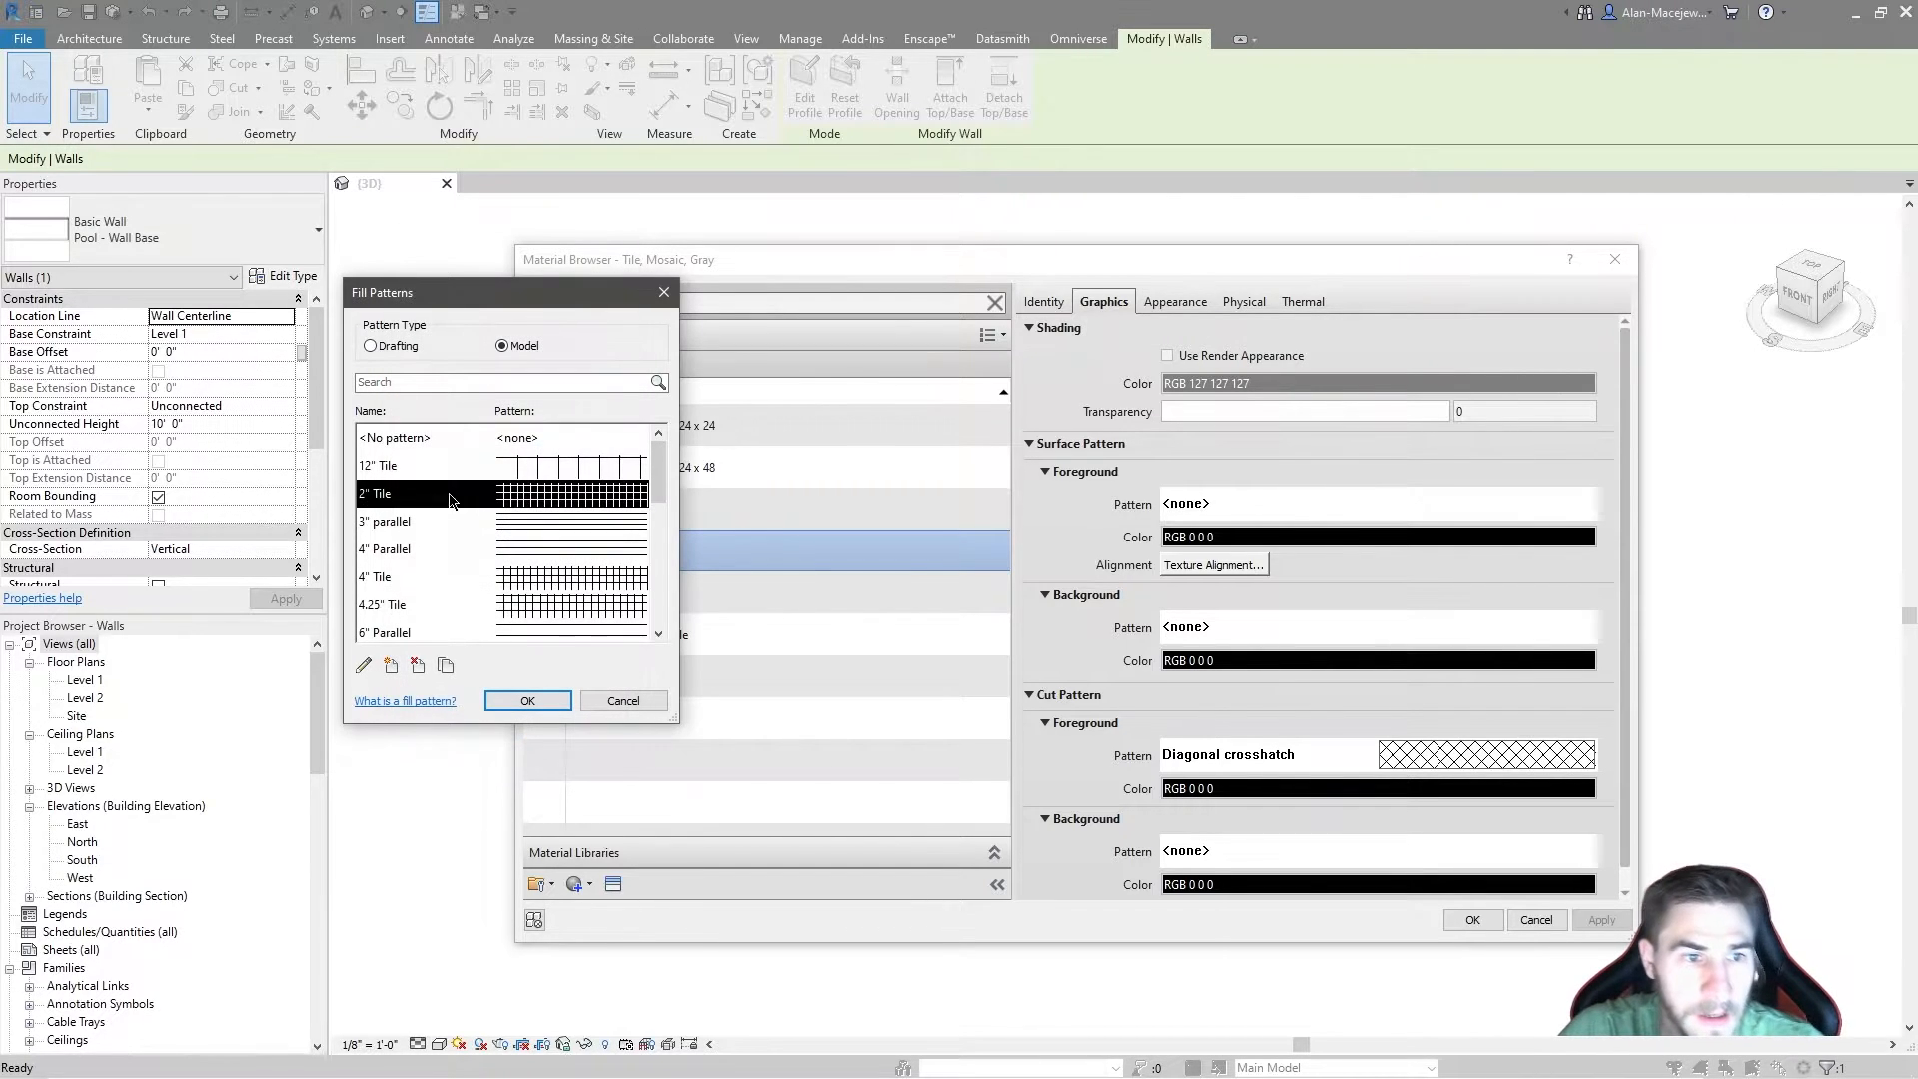
click(540, 700)
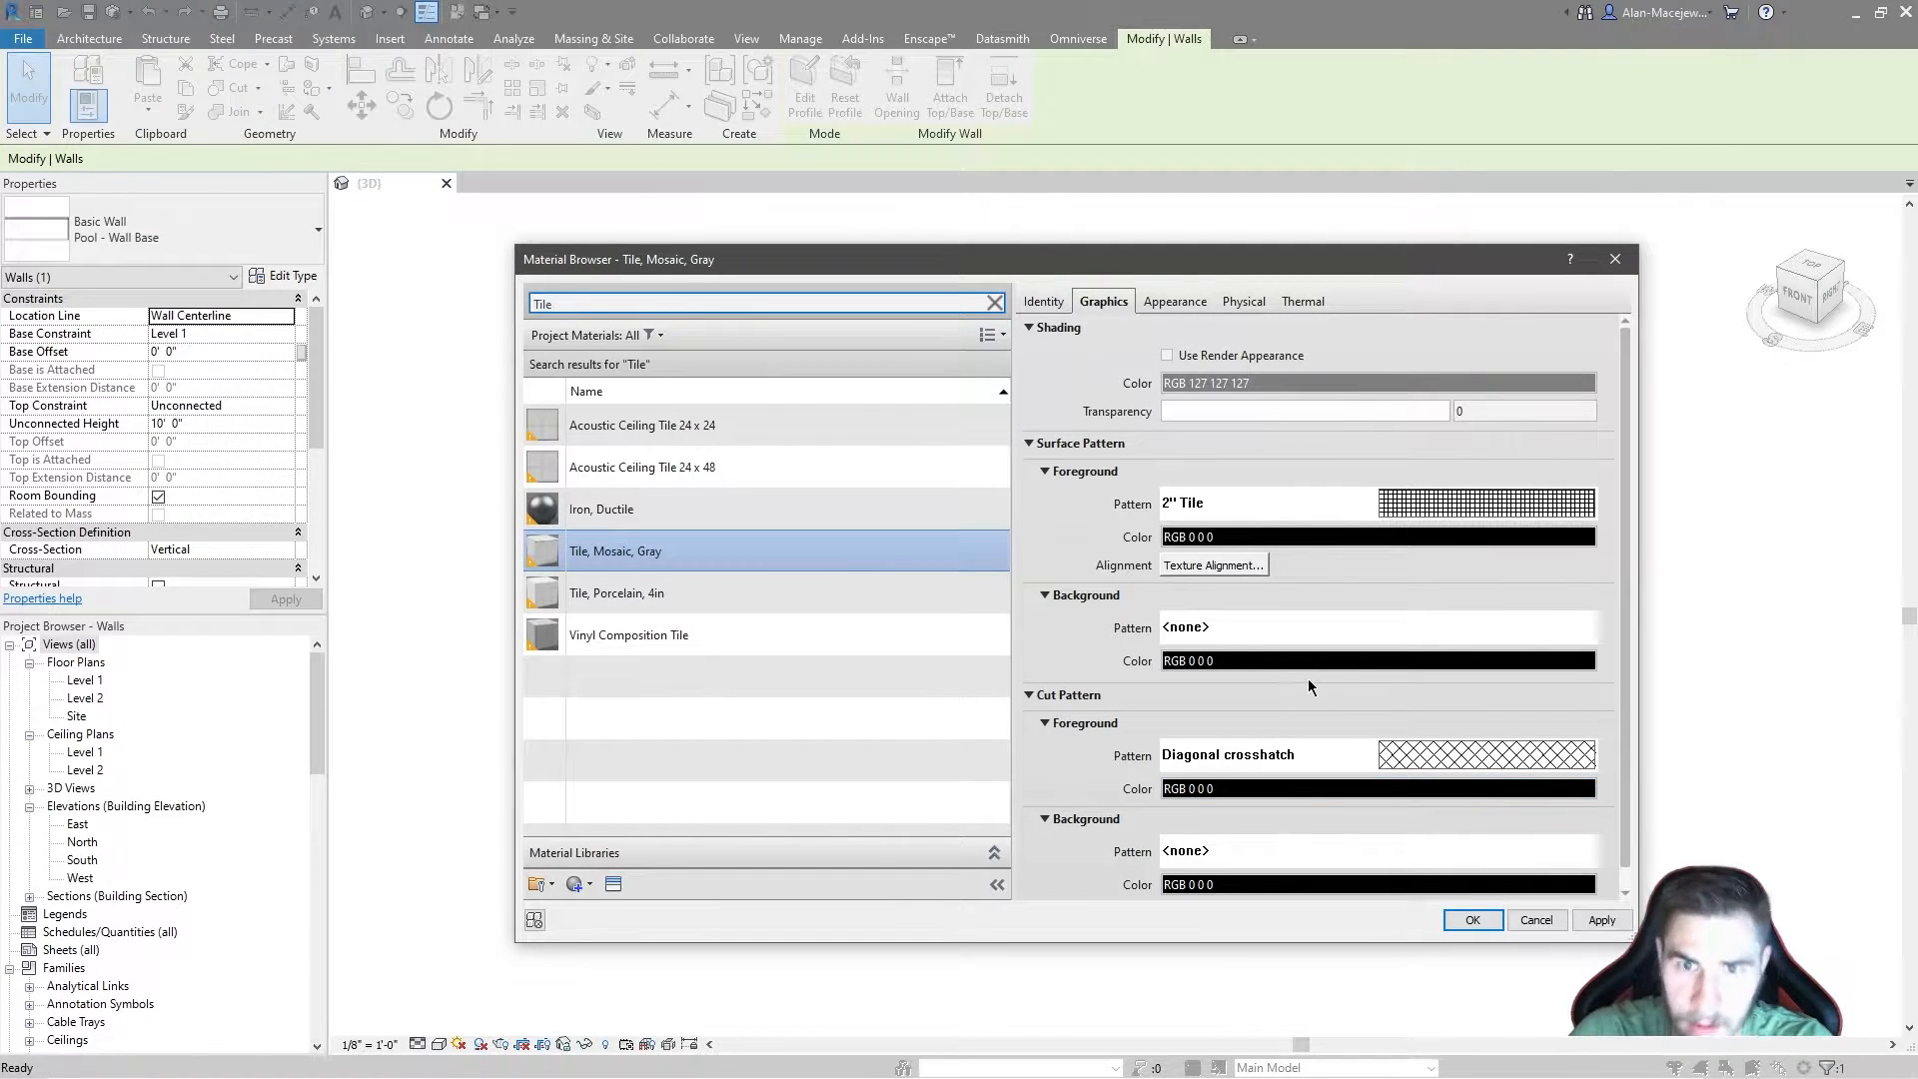
click(1473, 919)
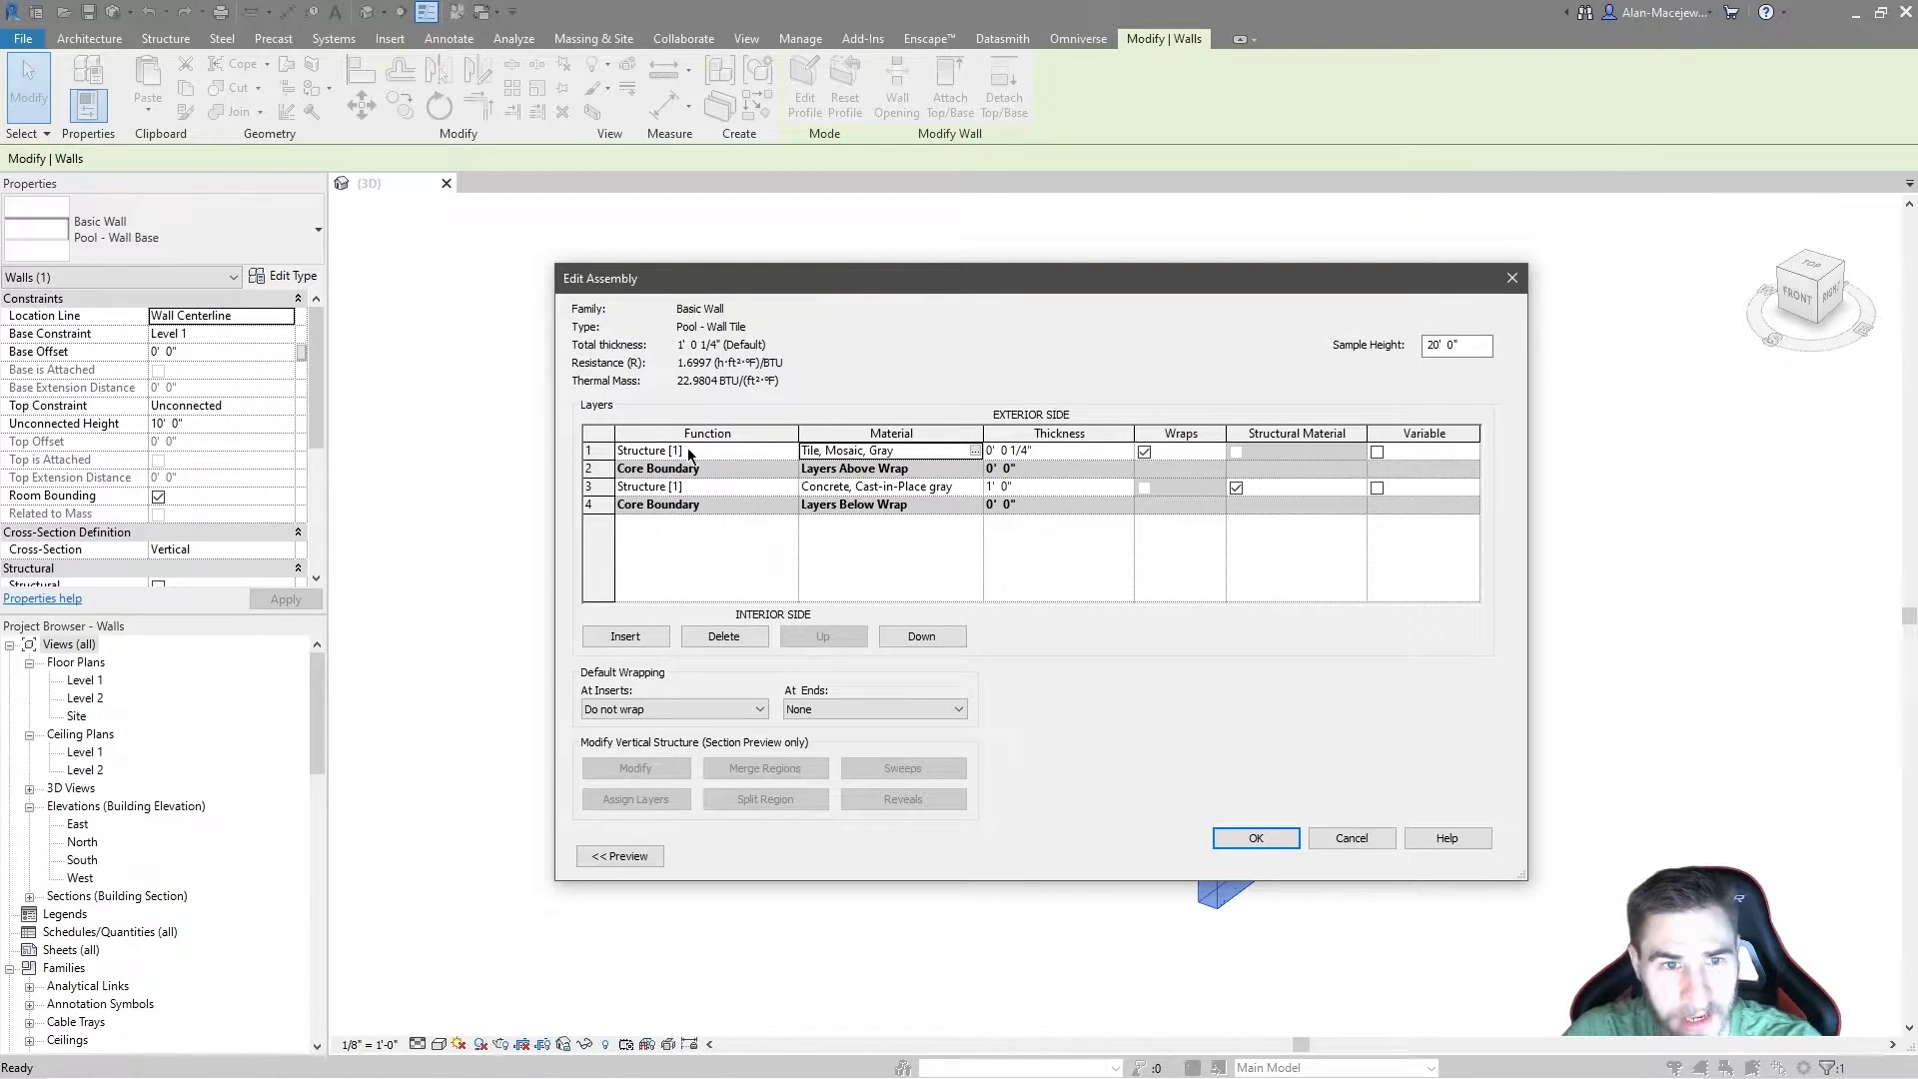
Step: Set the exterior tile layer's function to Finish 1 [4] and accept the wall assembly
click(786, 451)
click(788, 451)
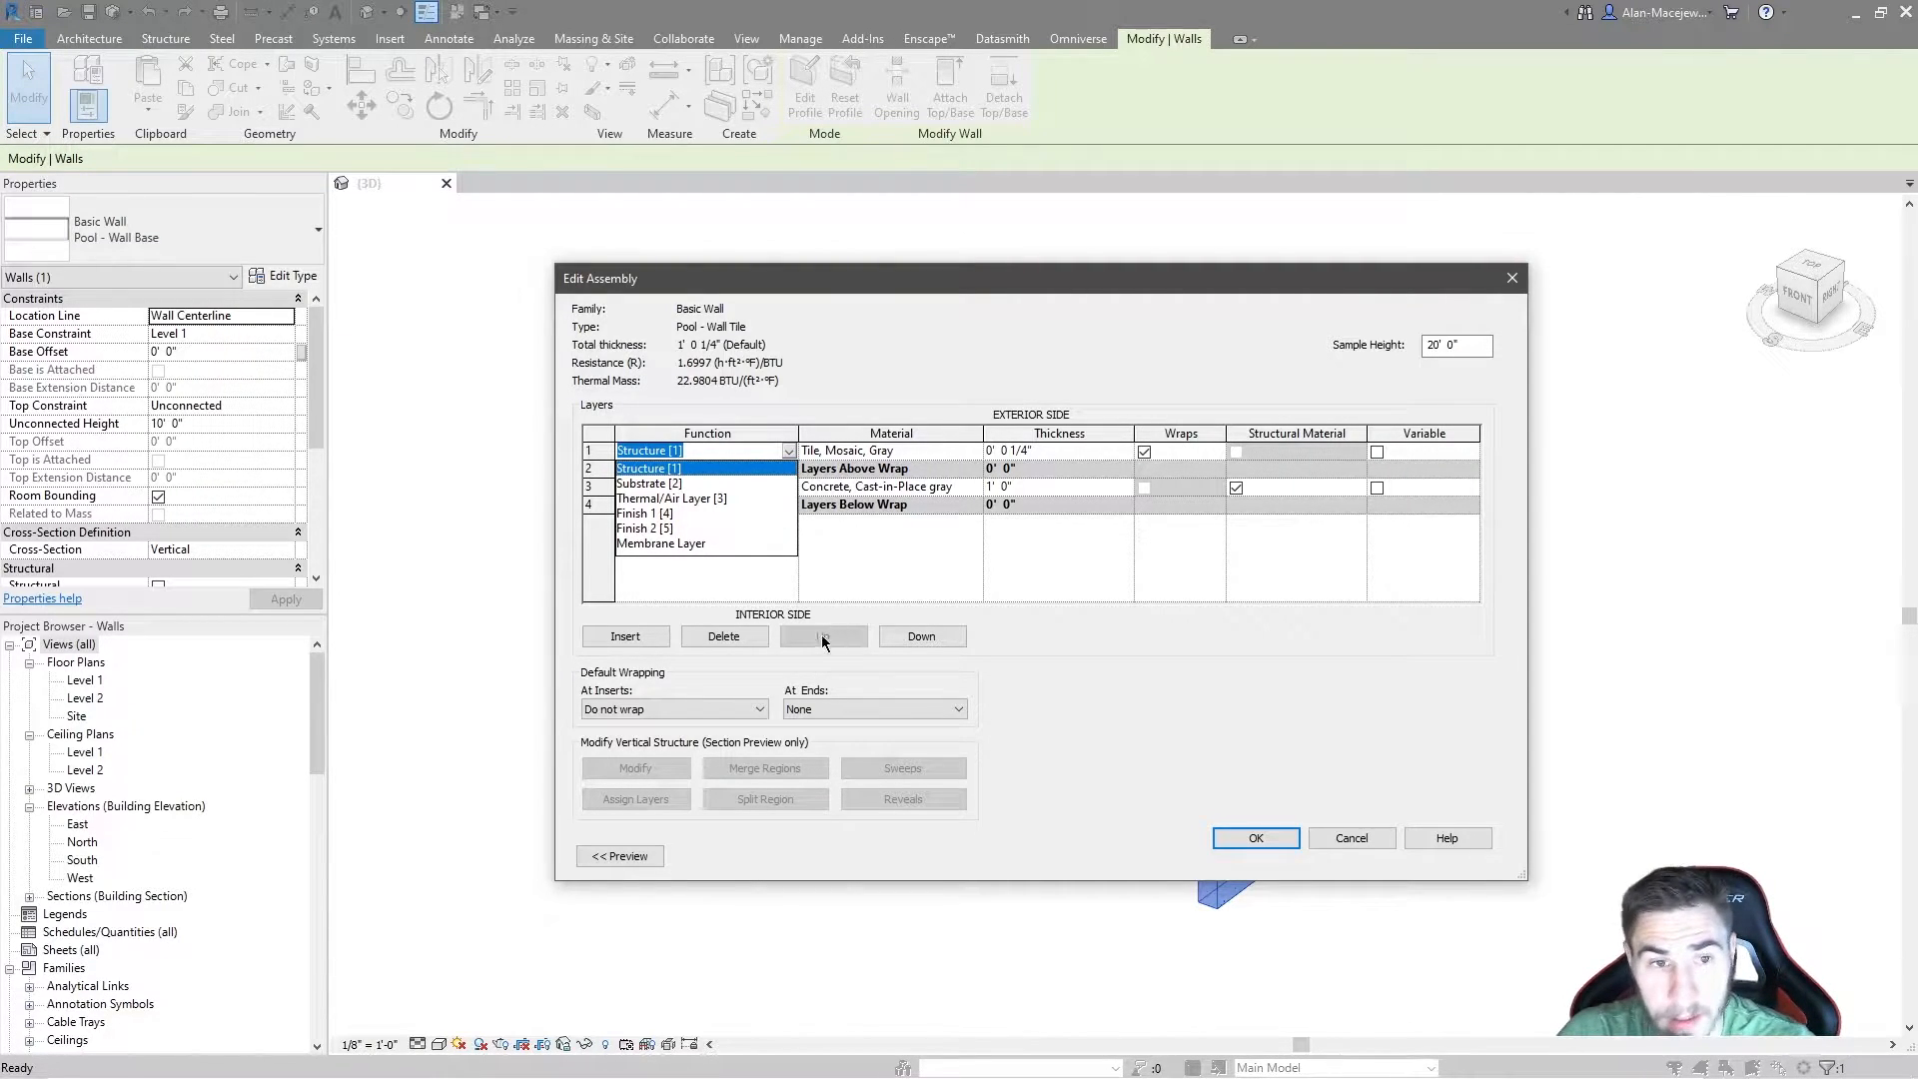
click(670, 514)
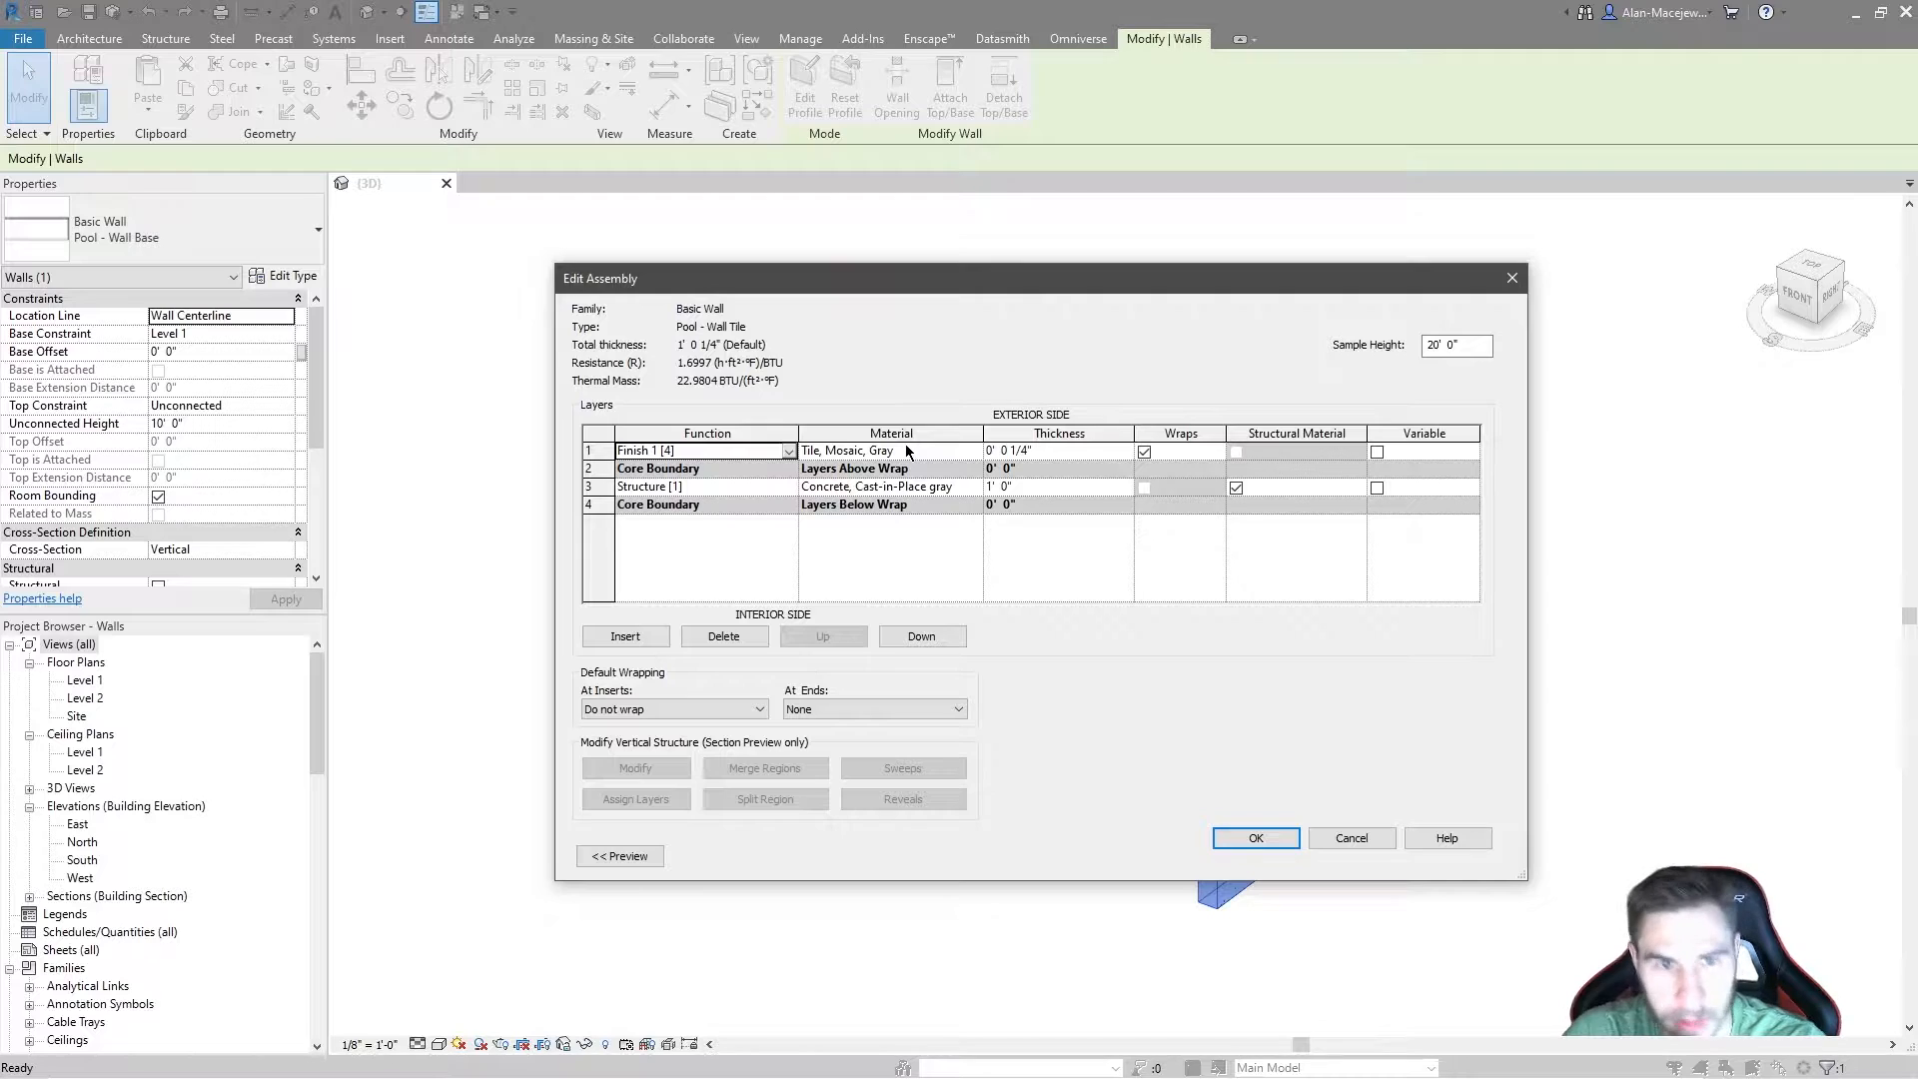
click(1244, 839)
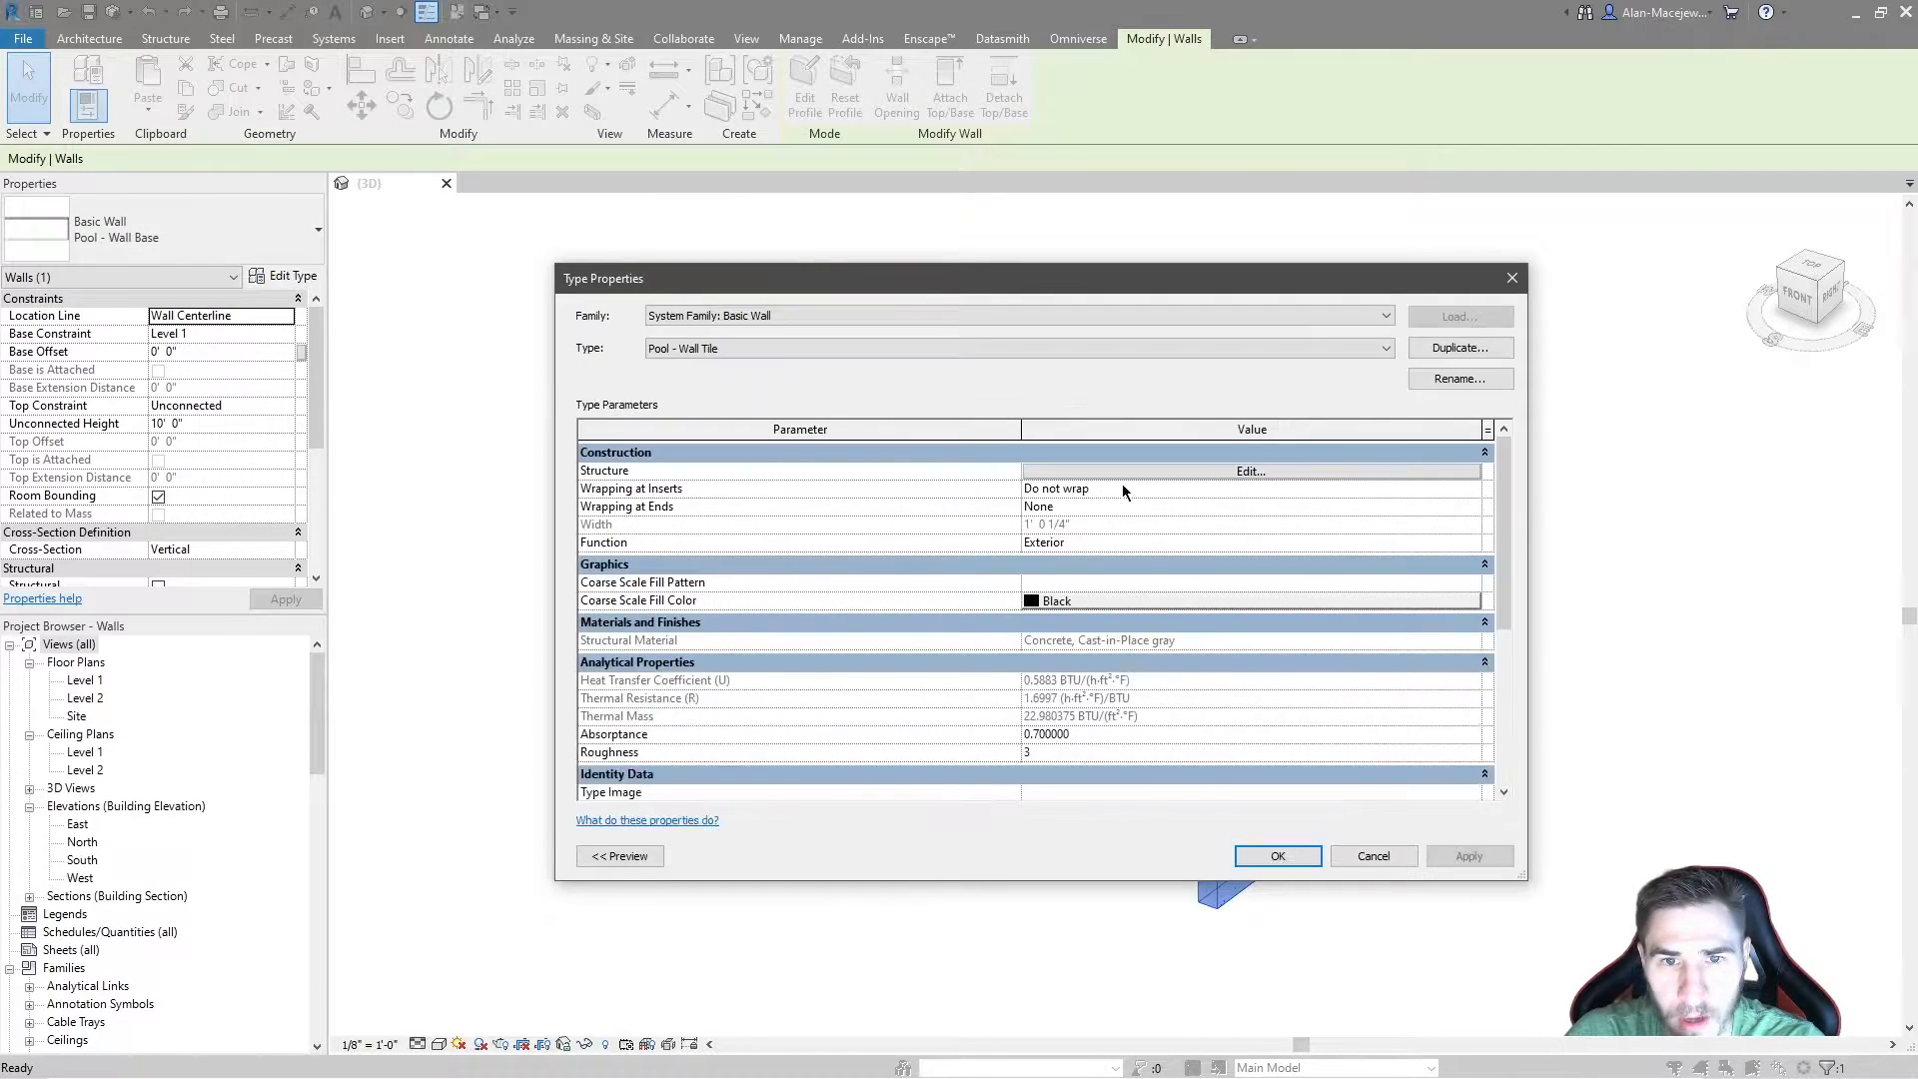
Step: Switch to the Pool - Wall Base type, set its exterior plaster layer's function to Finish 1 [4], and accept the assembly
click(781, 346)
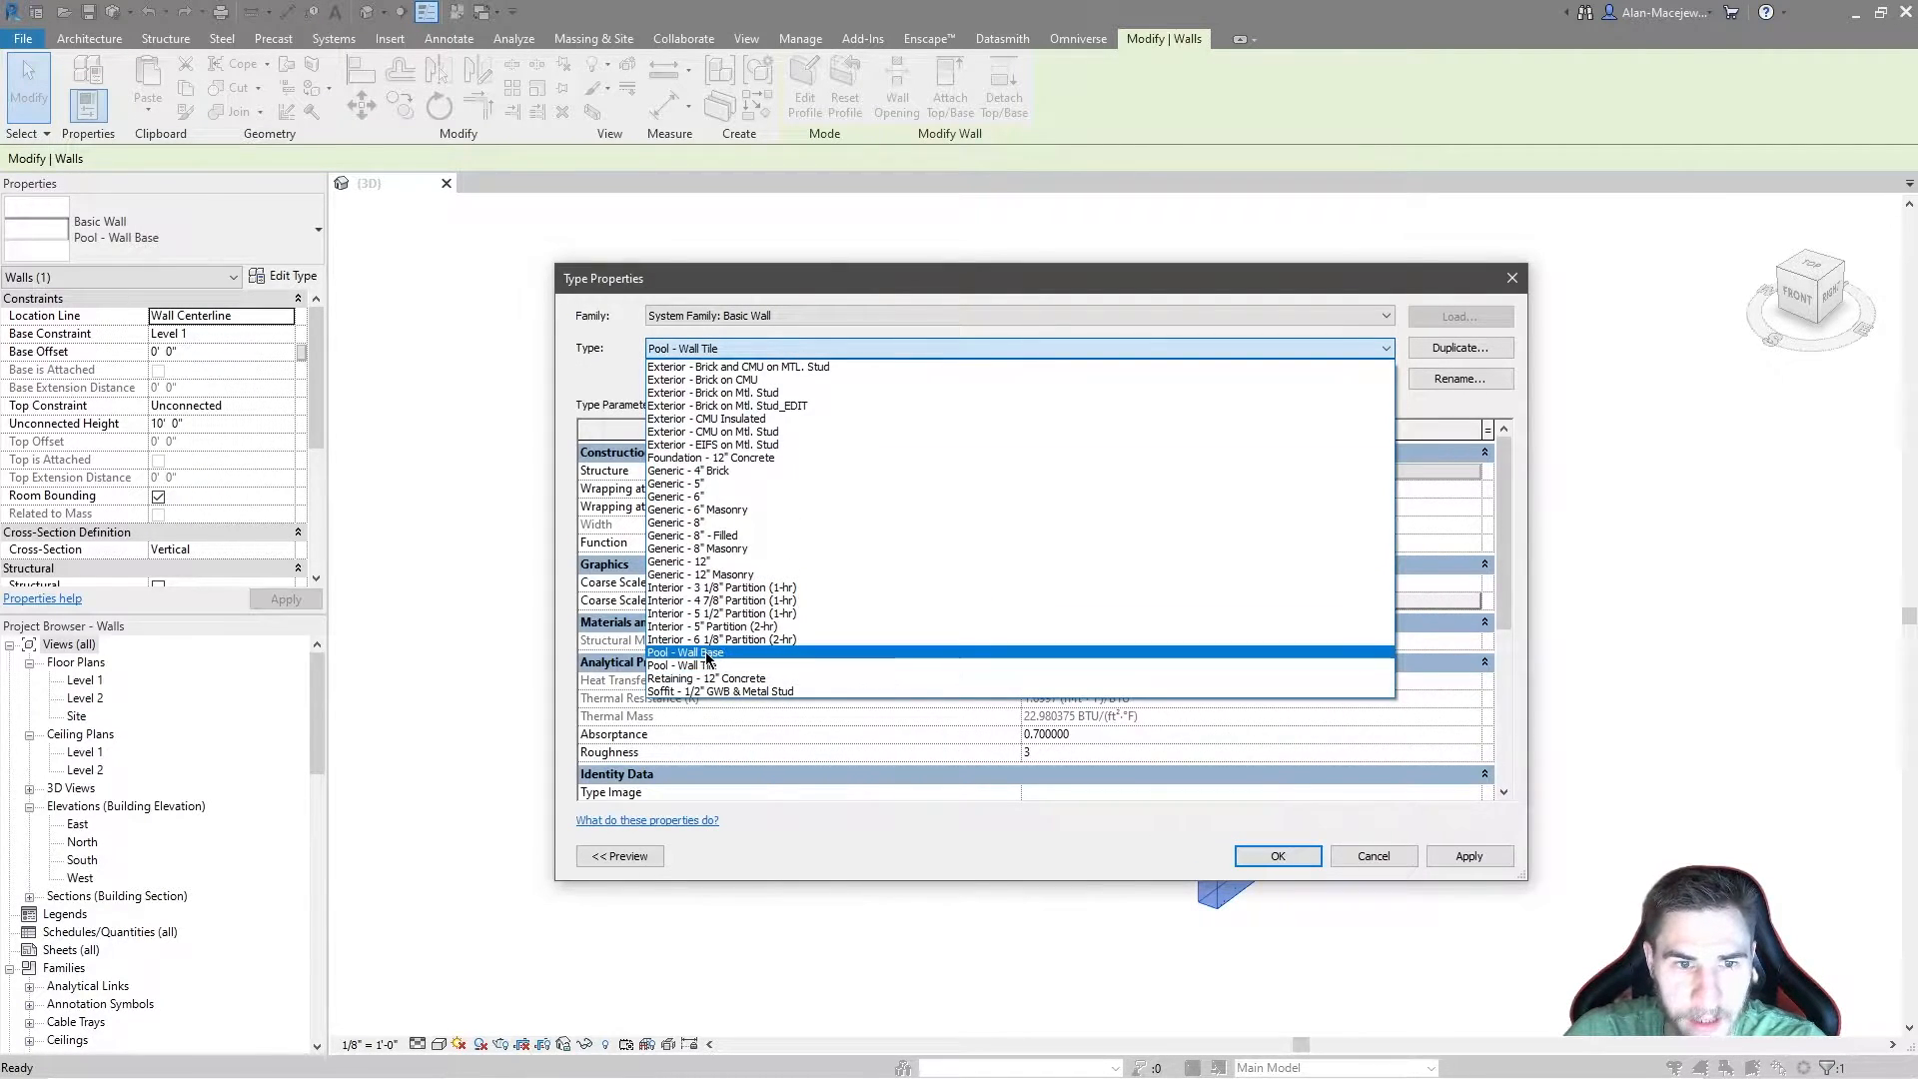
click(730, 652)
click(1260, 477)
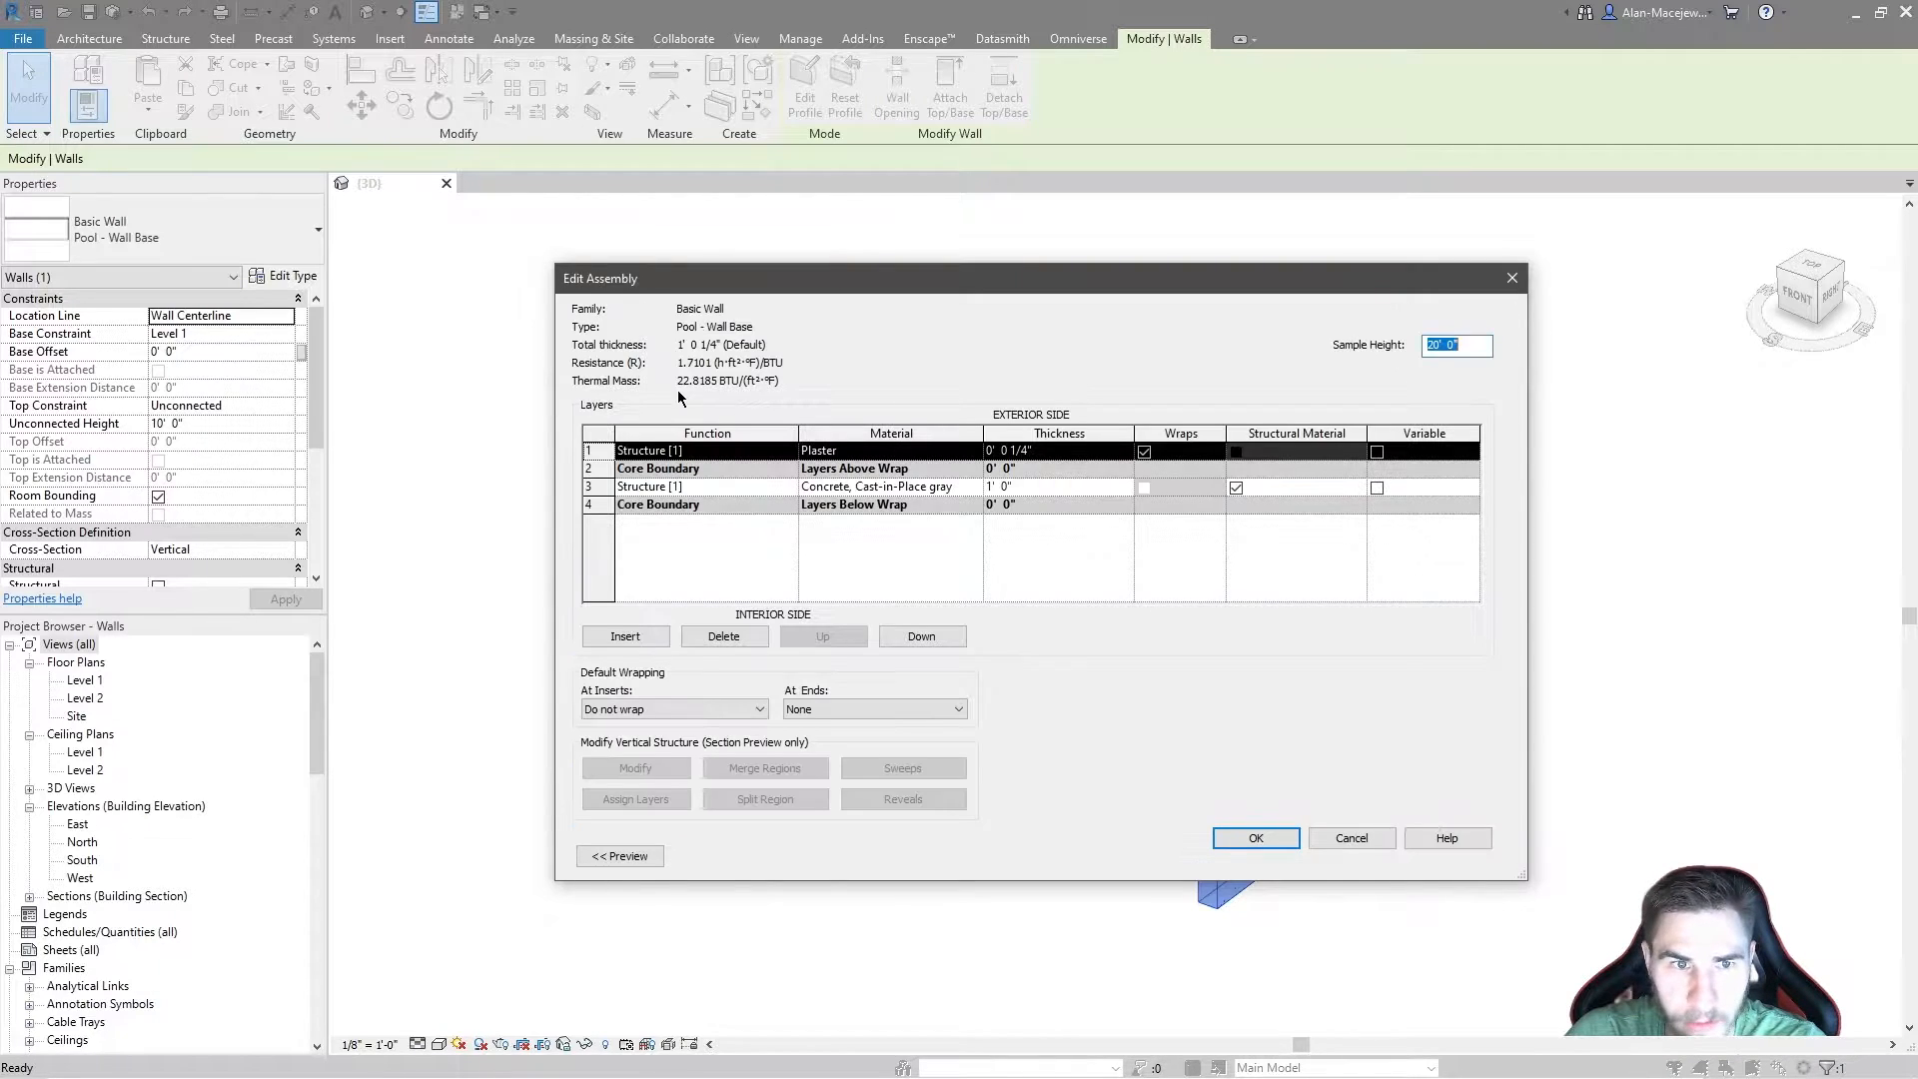
click(789, 452)
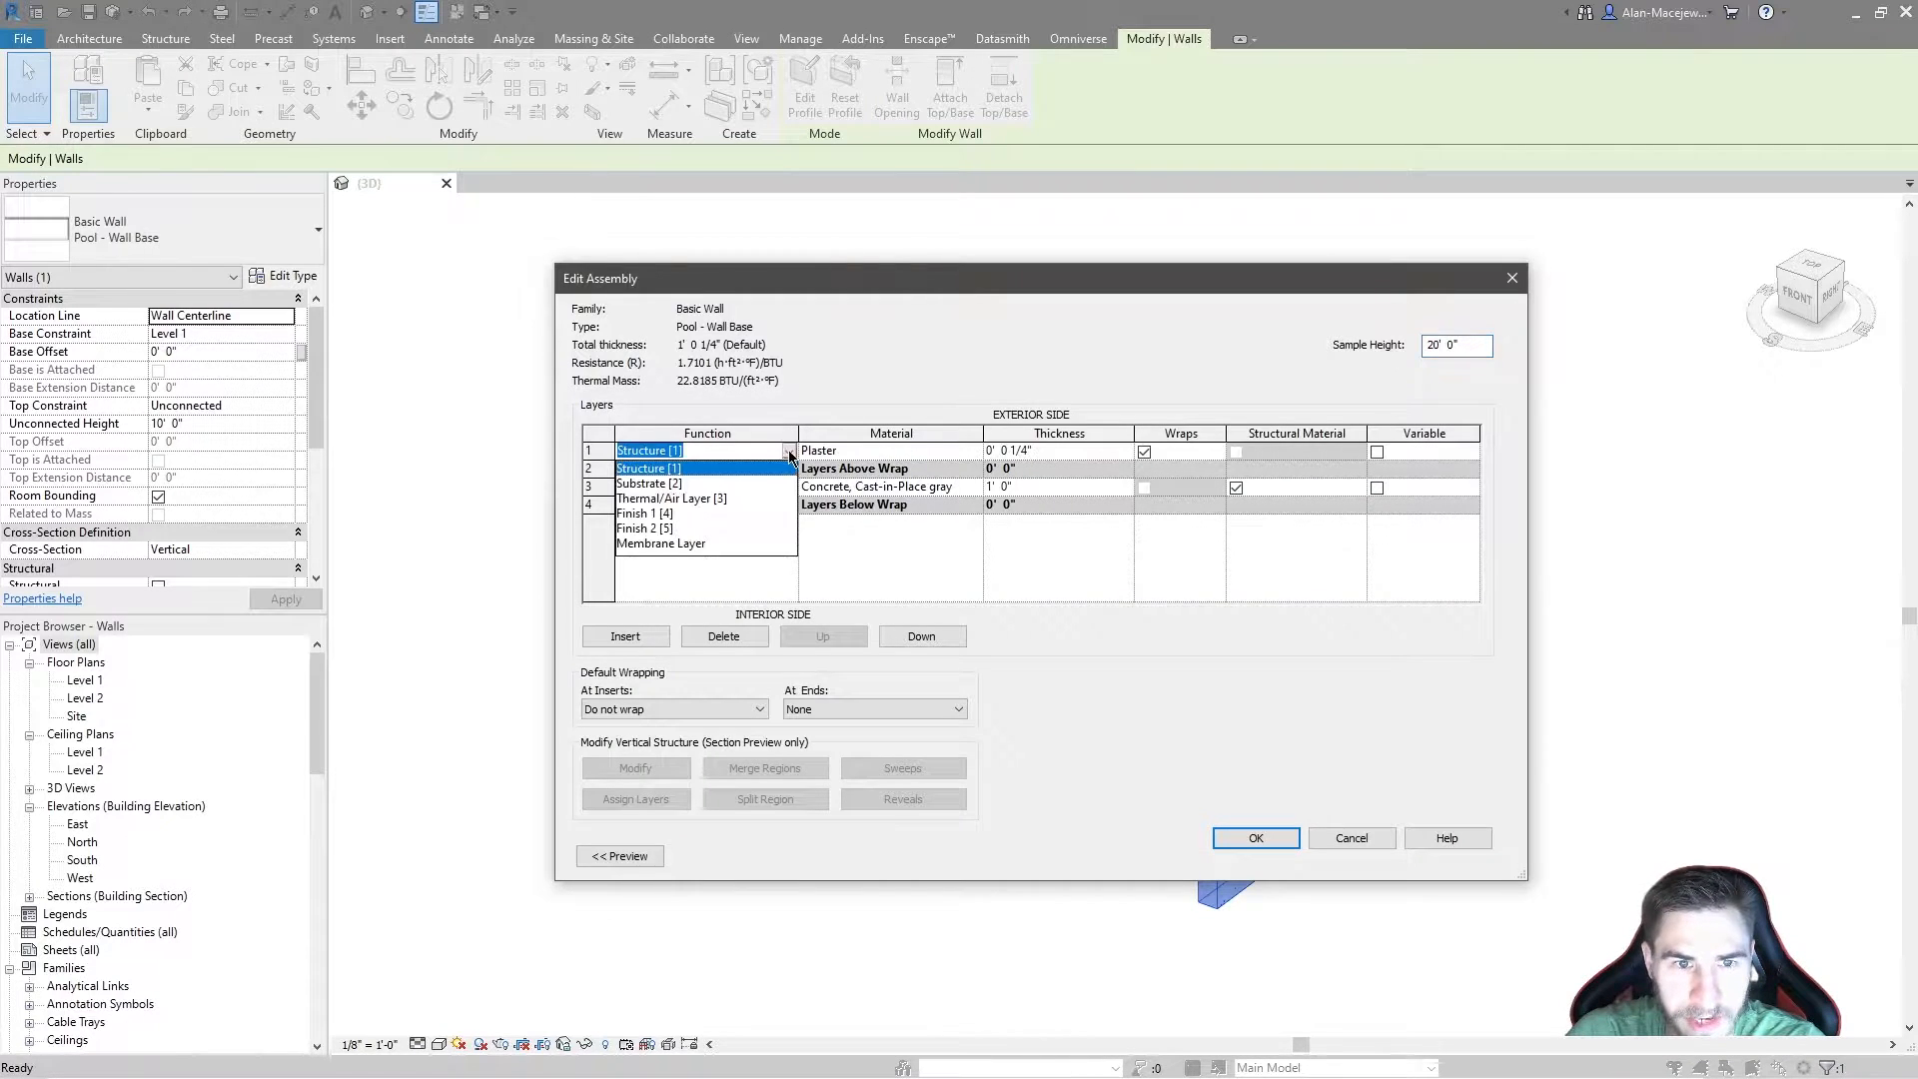
click(676, 518)
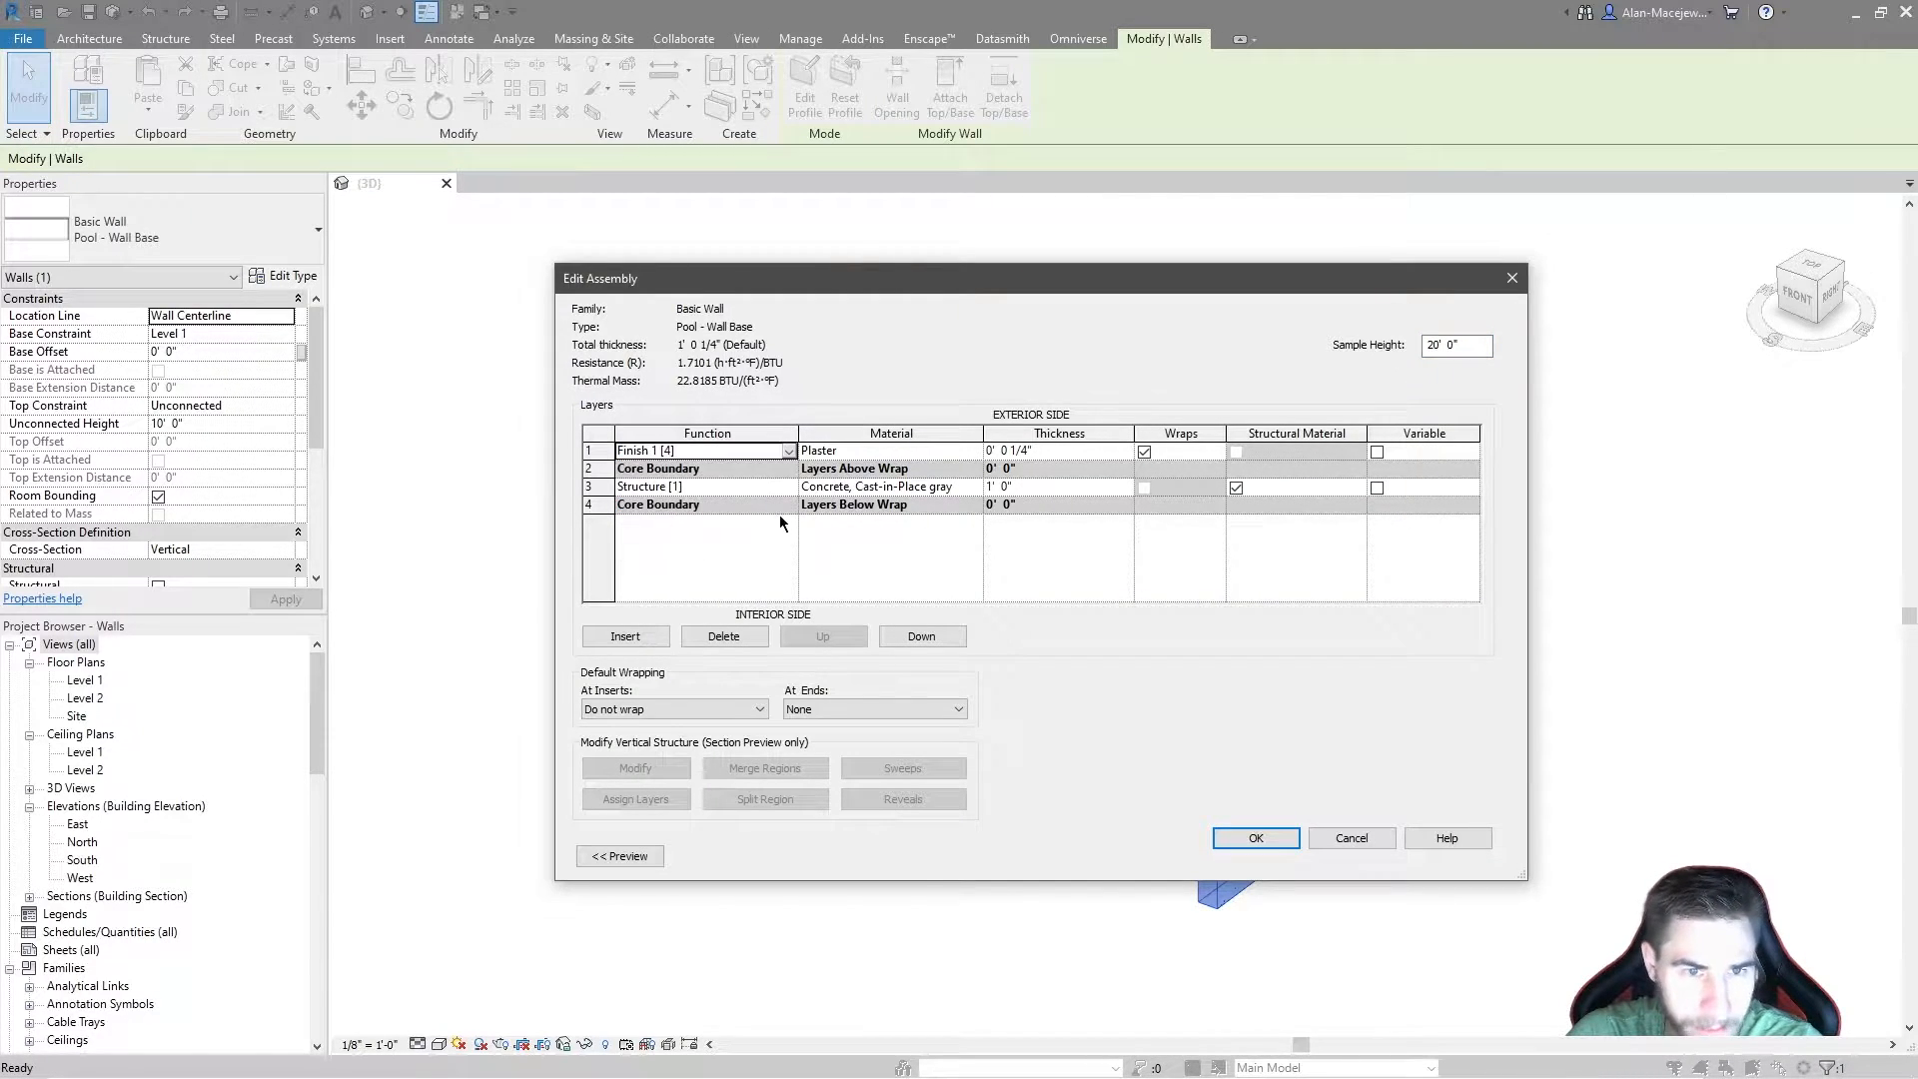
click(1252, 842)
Step: Assign the Pool - Wall Tile type to the selected wall and deselect it
drag(934, 285, 856, 253)
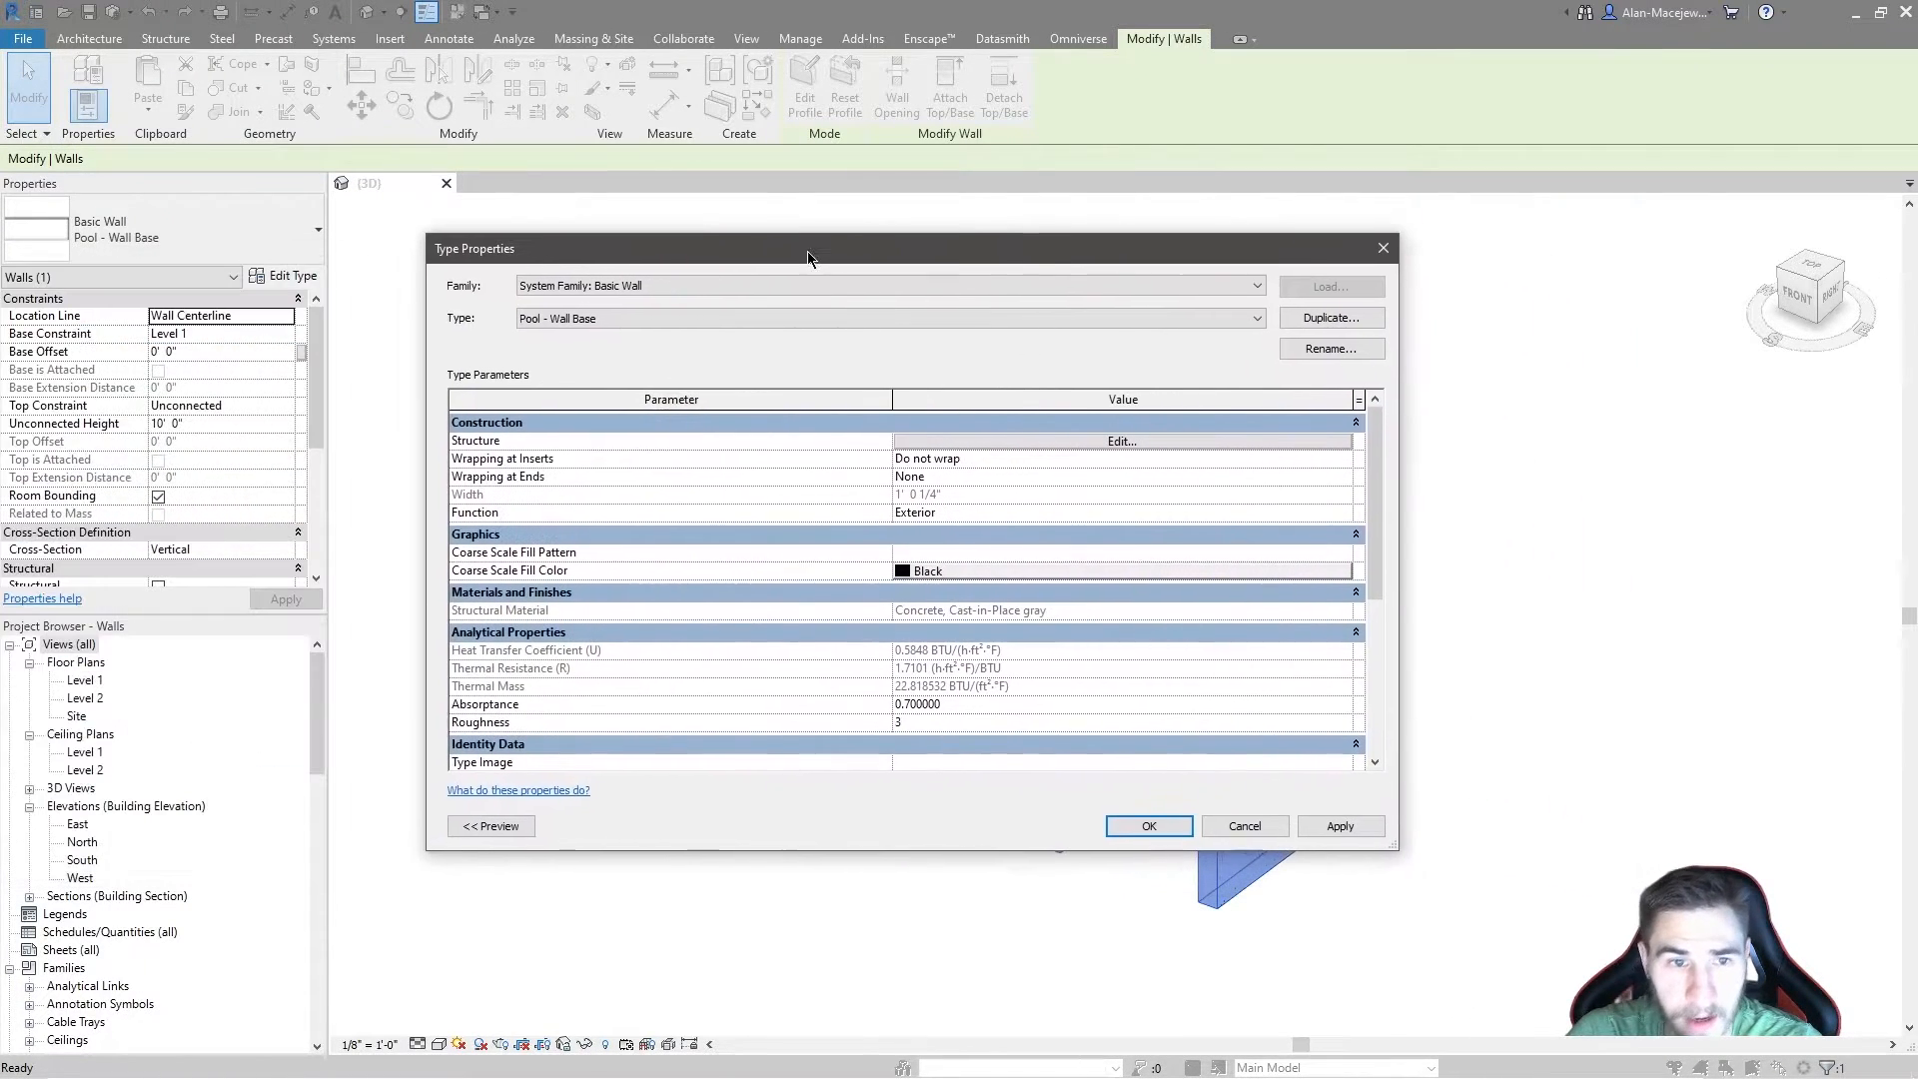
click(604, 317)
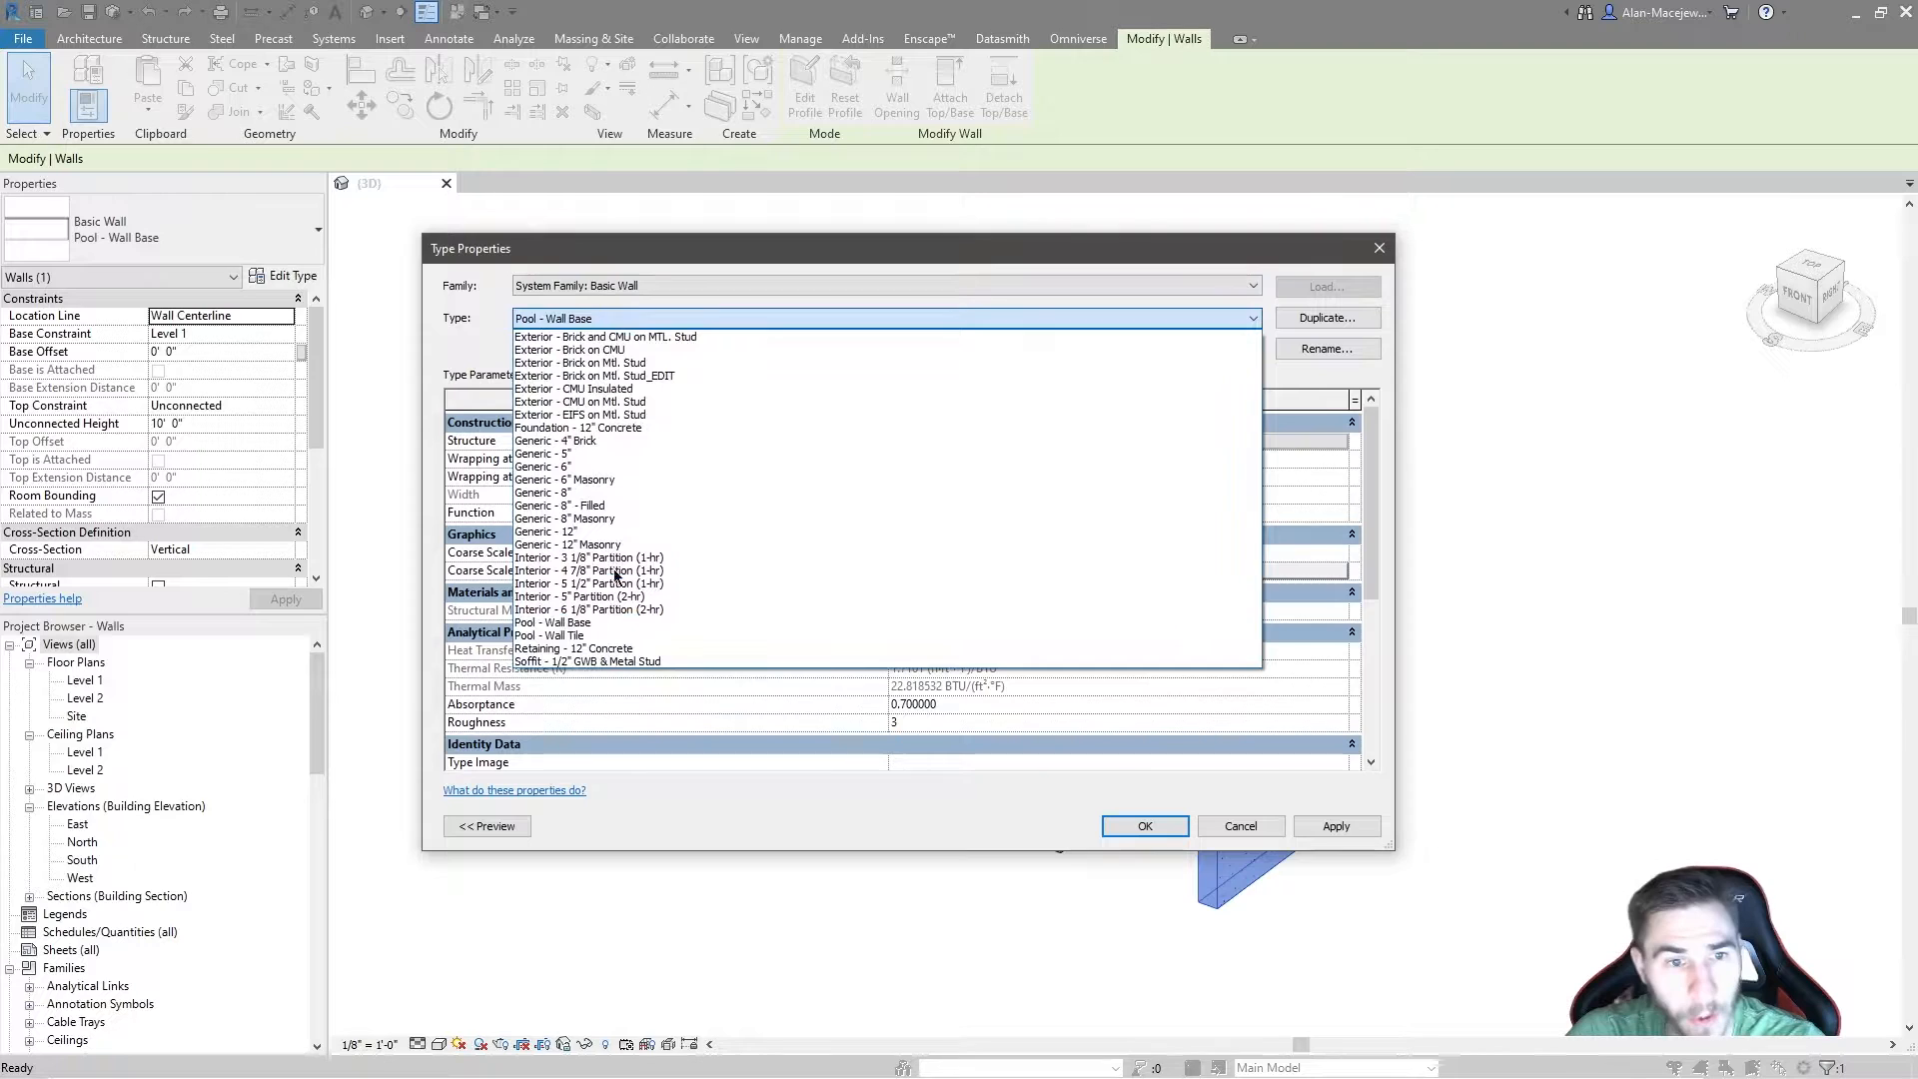
click(596, 635)
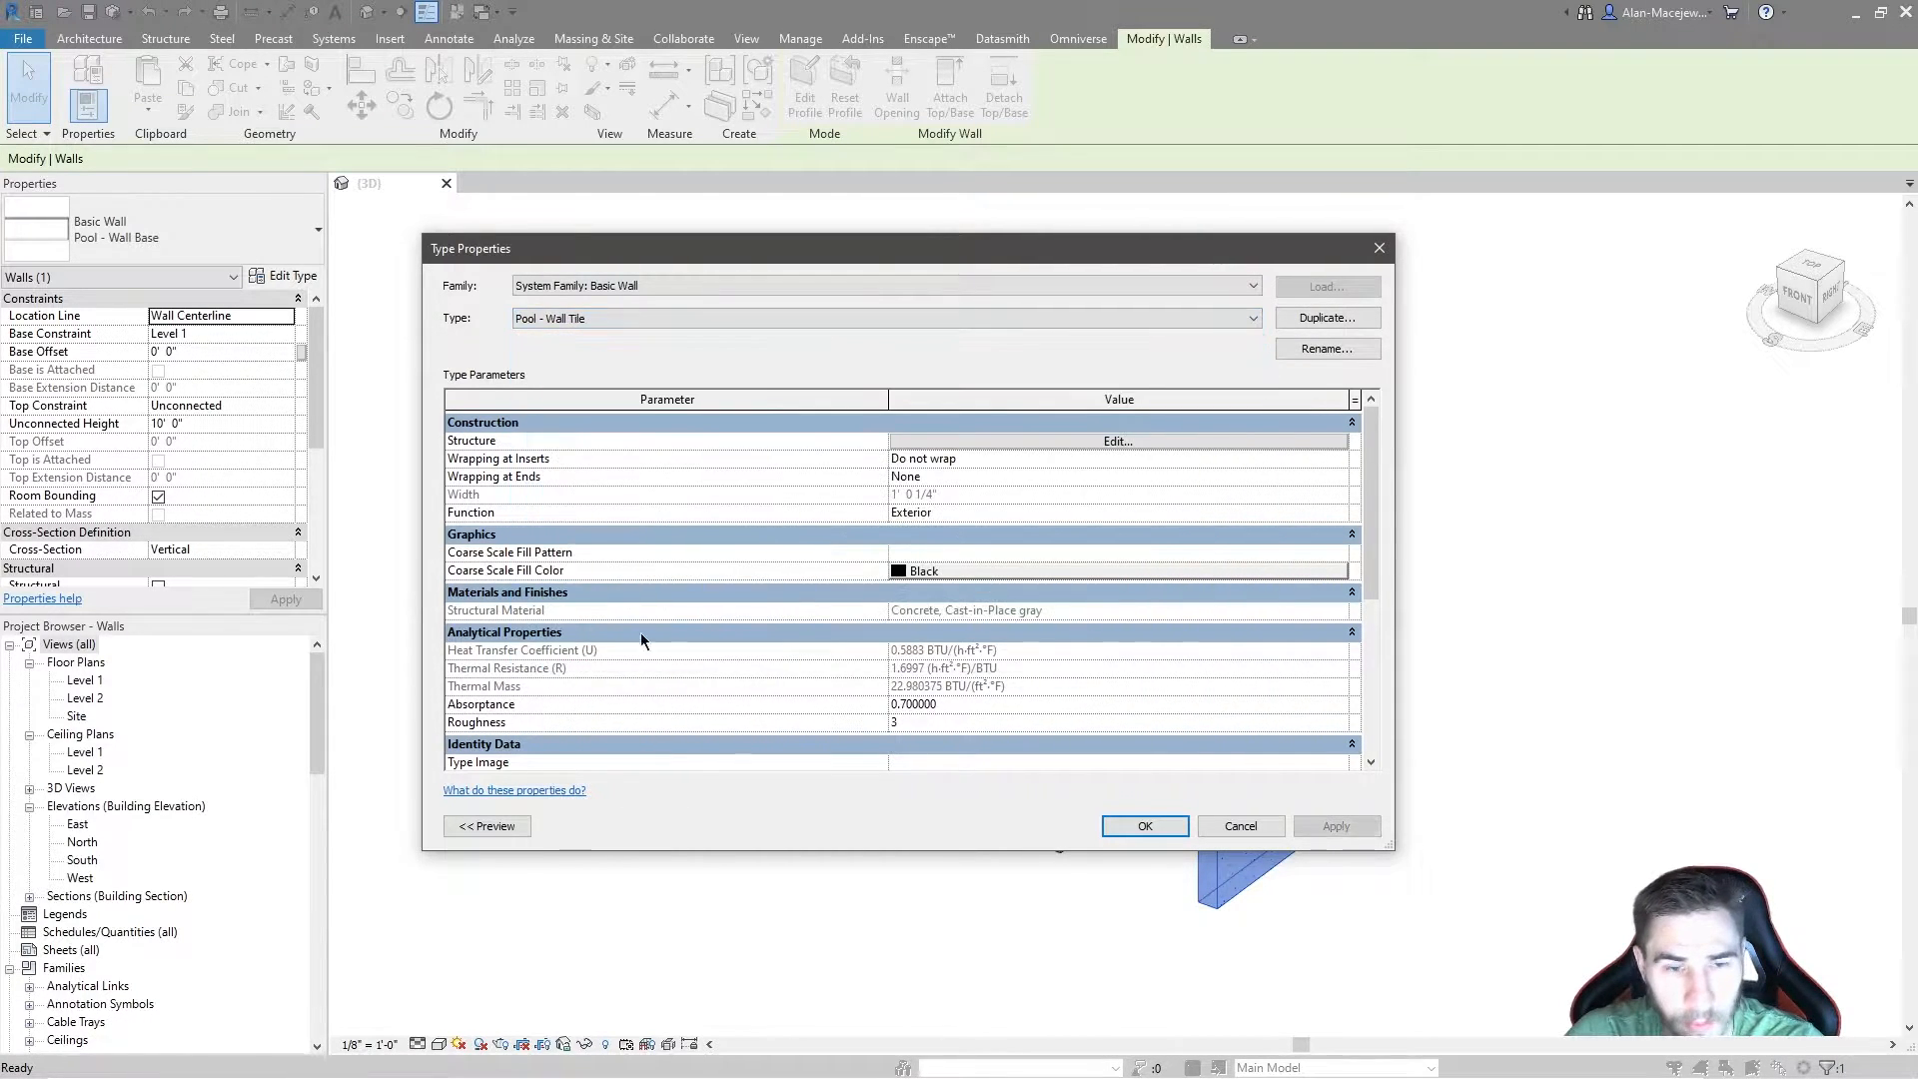
click(1122, 826)
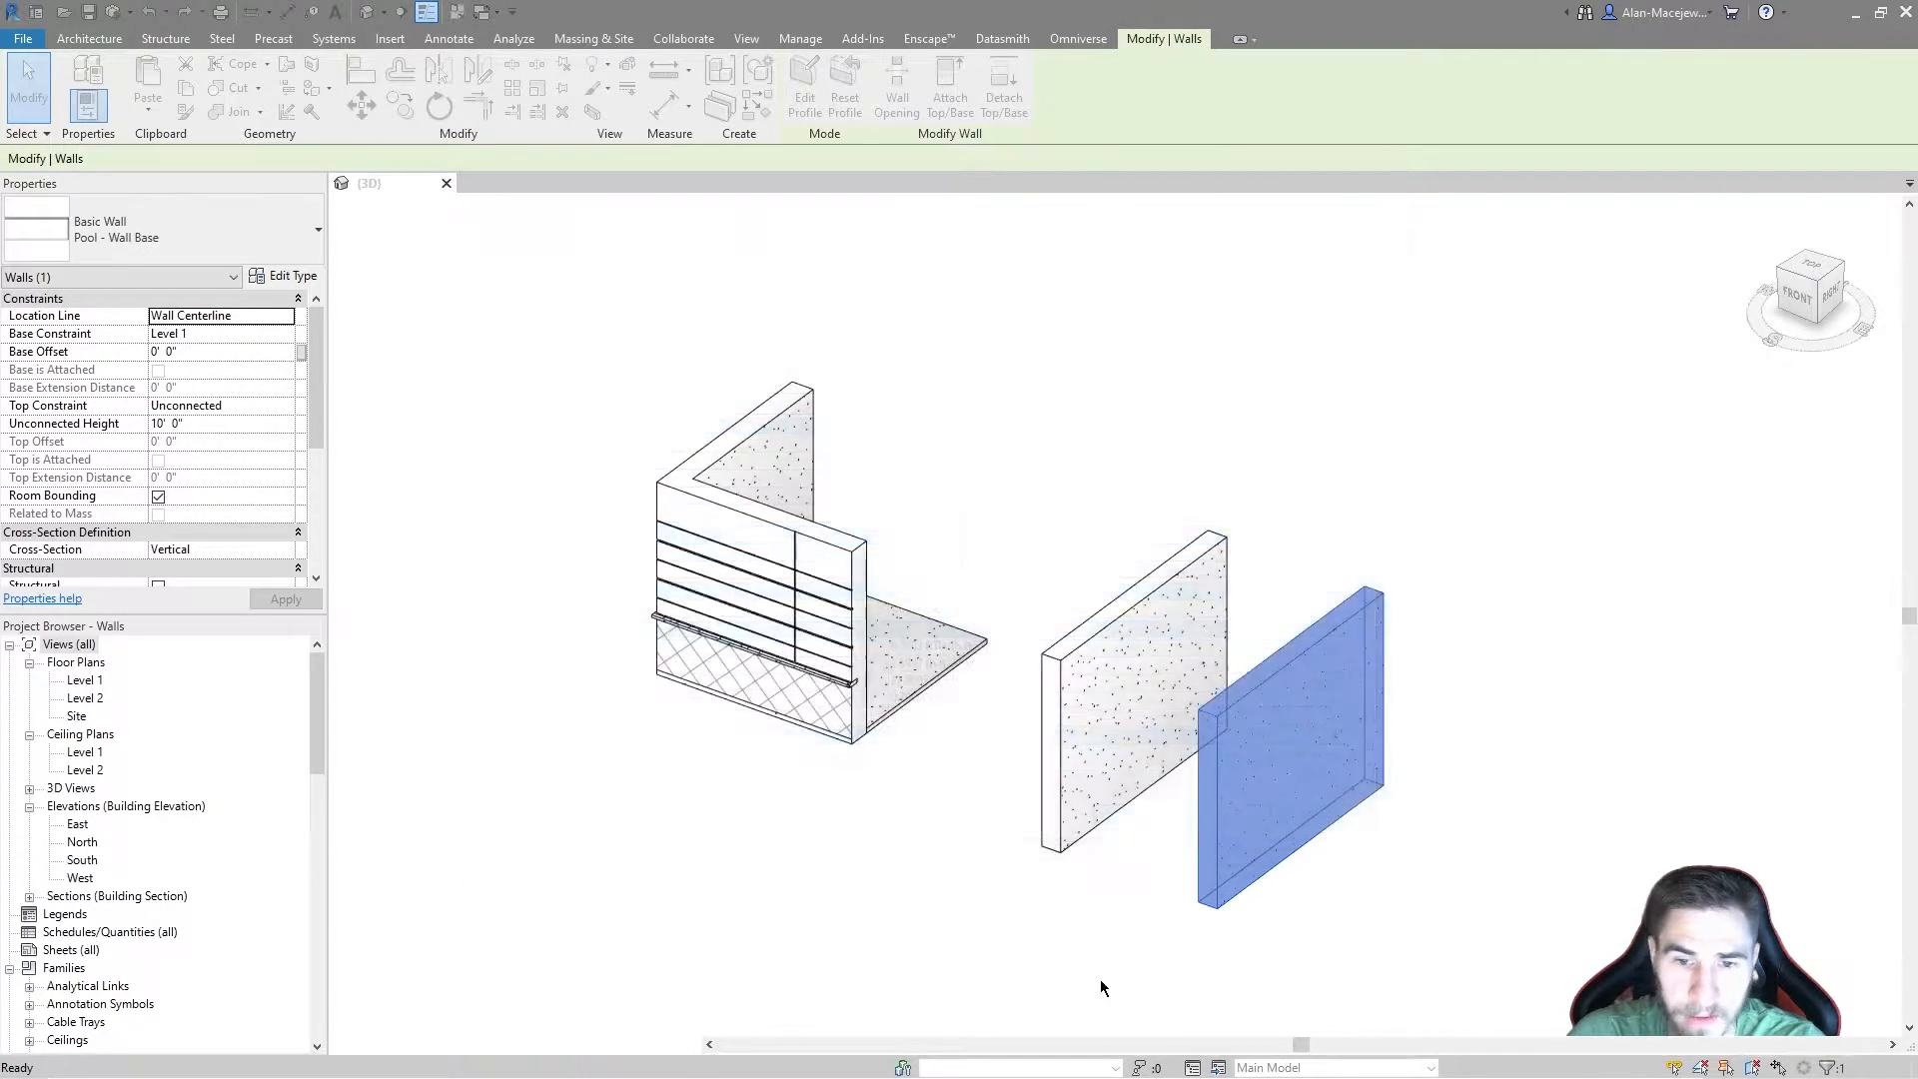
click(1500, 829)
Step: Examine the exterior finish patterns of the two pool walls from the front and in close-up
shift+middle_drag(1299, 684, 1378, 664)
scroll(1028, 736, up, 5)
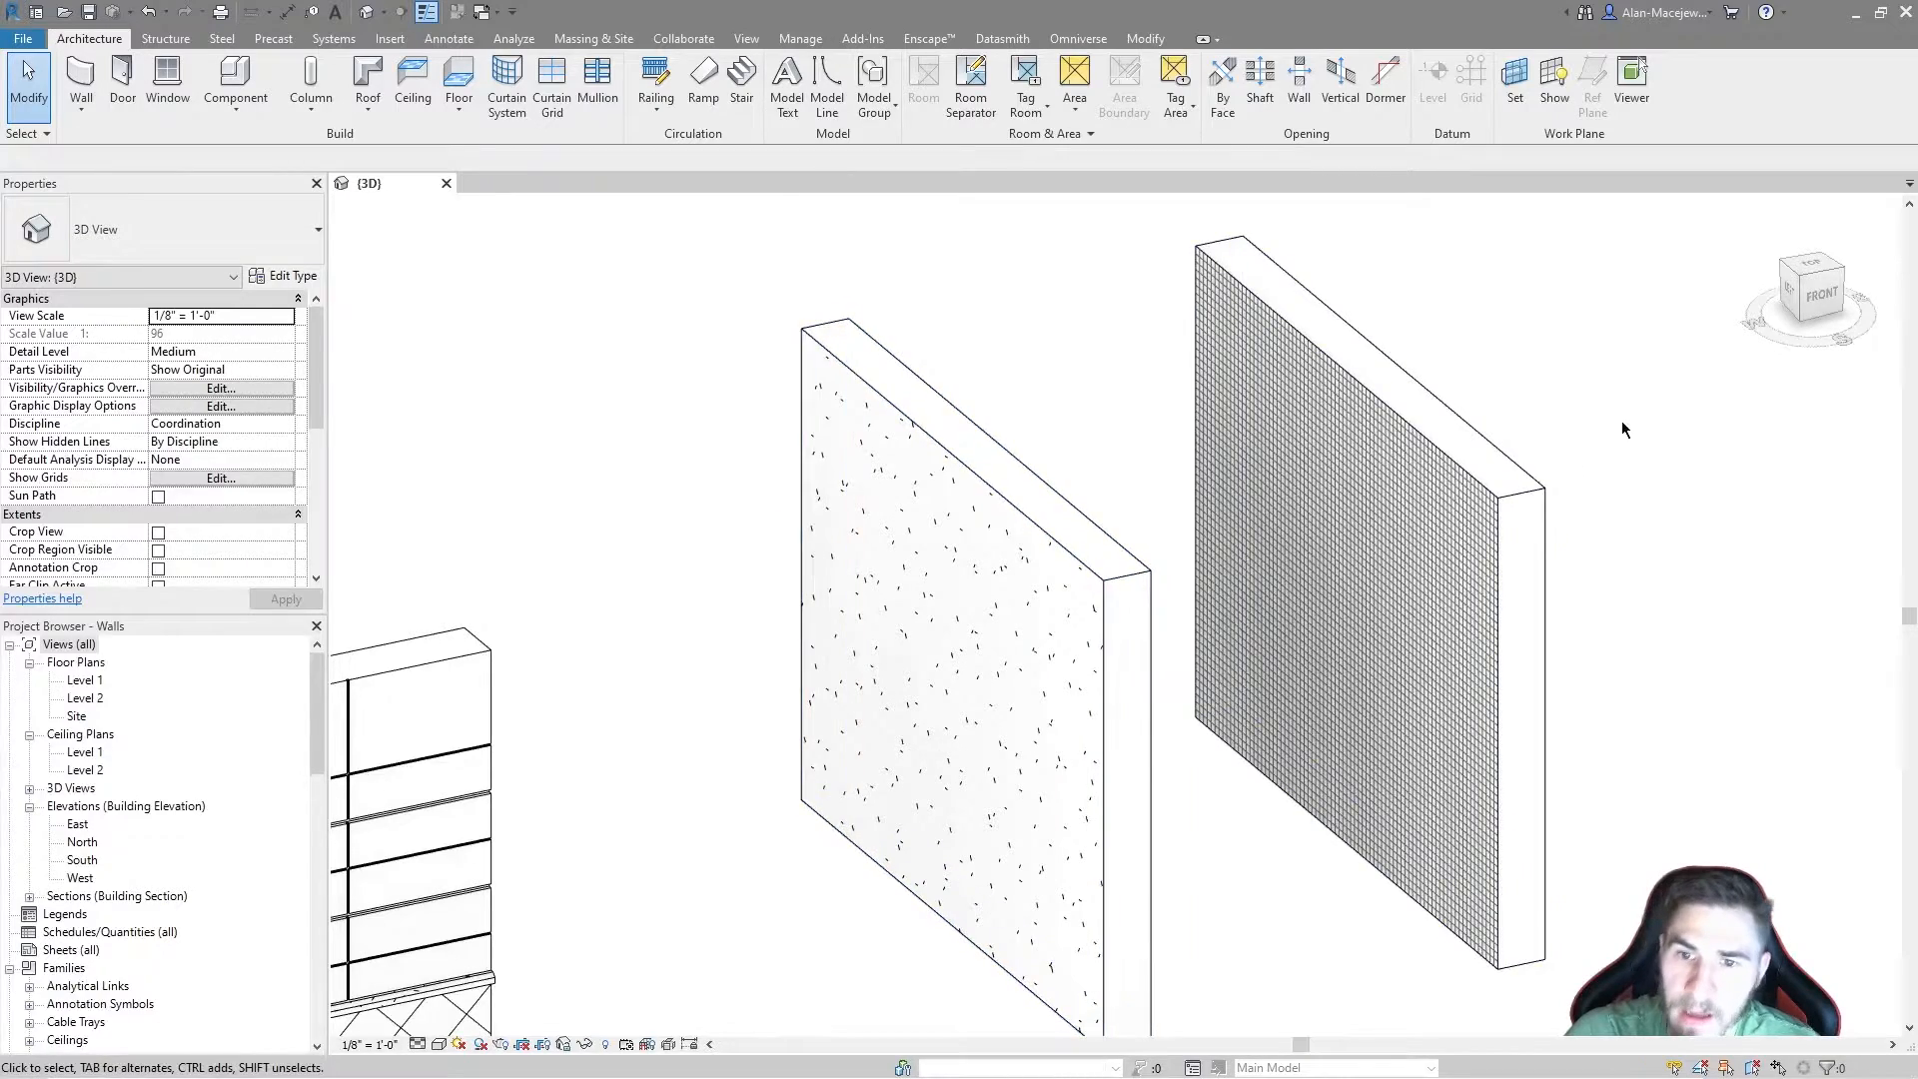
scroll(1621, 423, up, 3)
scroll(1319, 577, down, 5)
mouse_move(1319, 577)
shift+middle_down()
mouse_move(1216, 509)
mouse_move(1310, 565)
shift+middle_up()
drag(1337, 638, 917, 701)
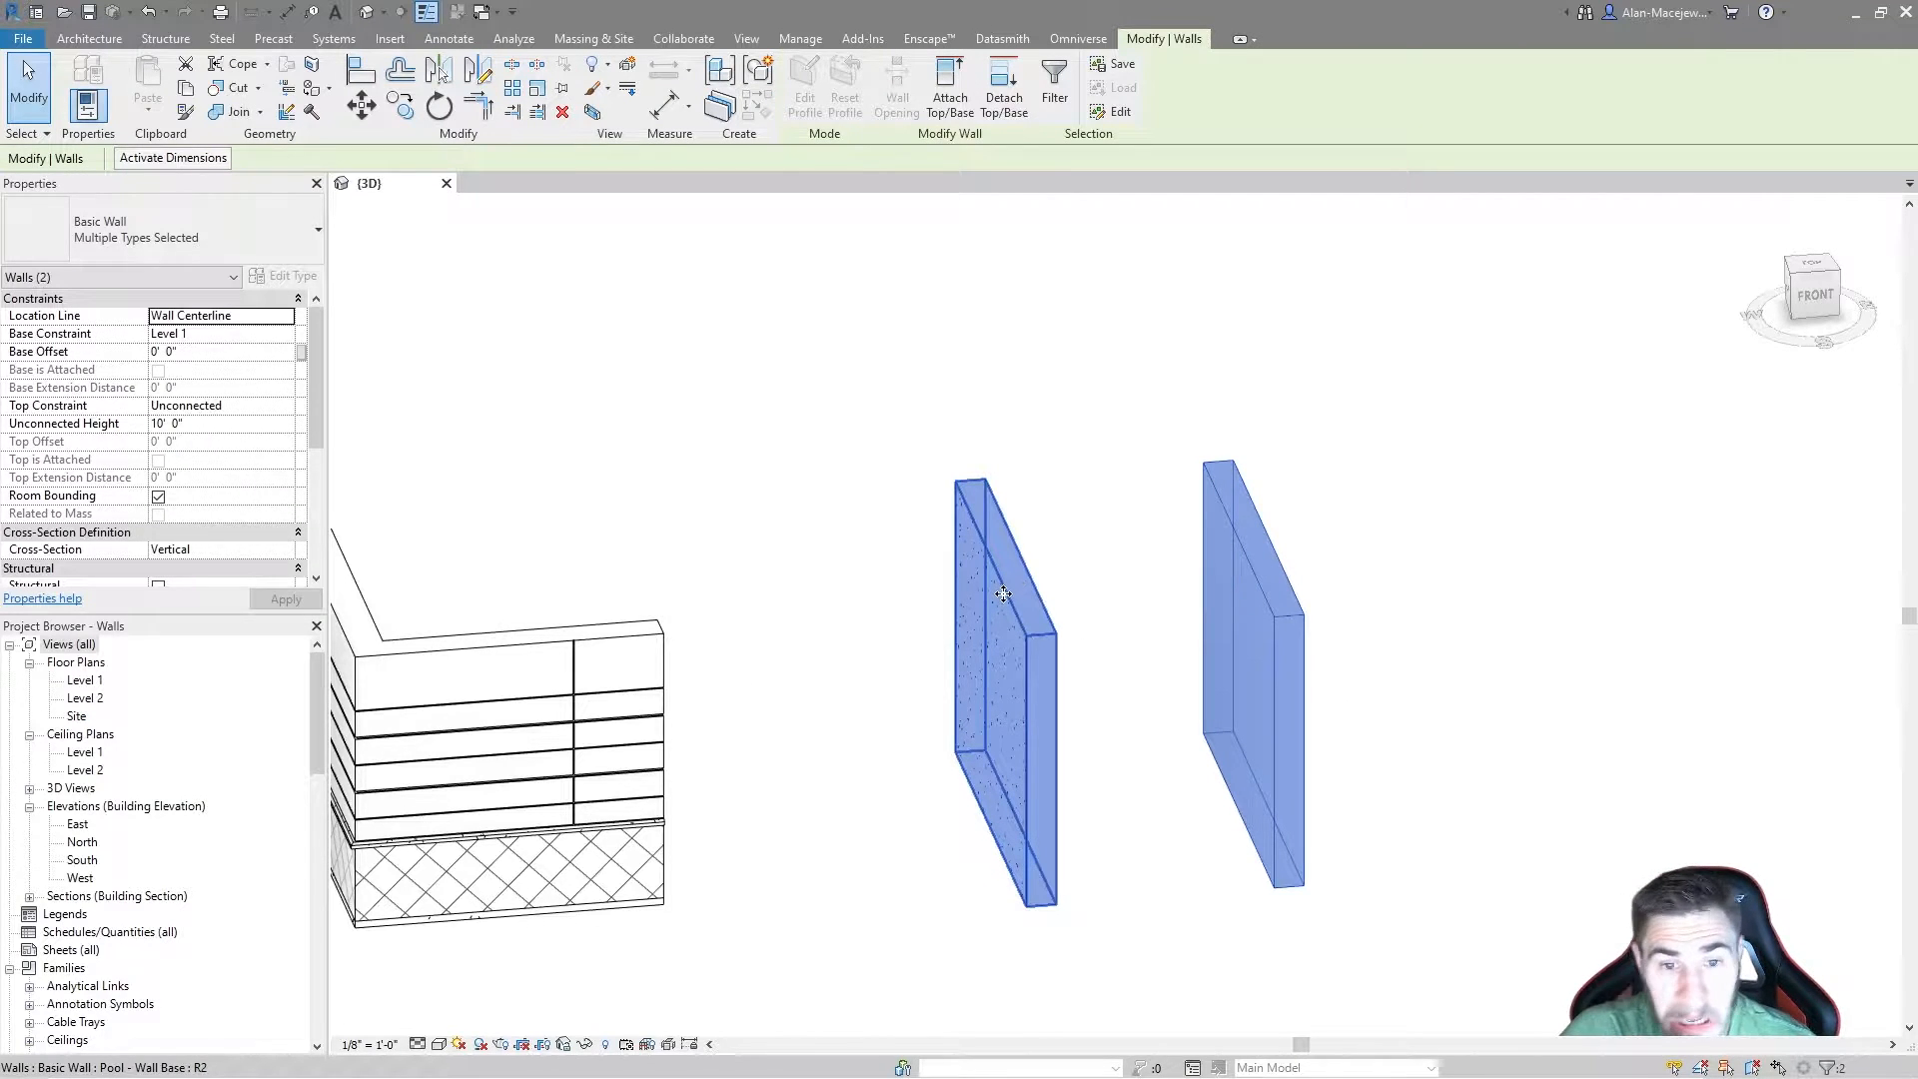
shift+middle_drag(1225, 530, 1149, 585)
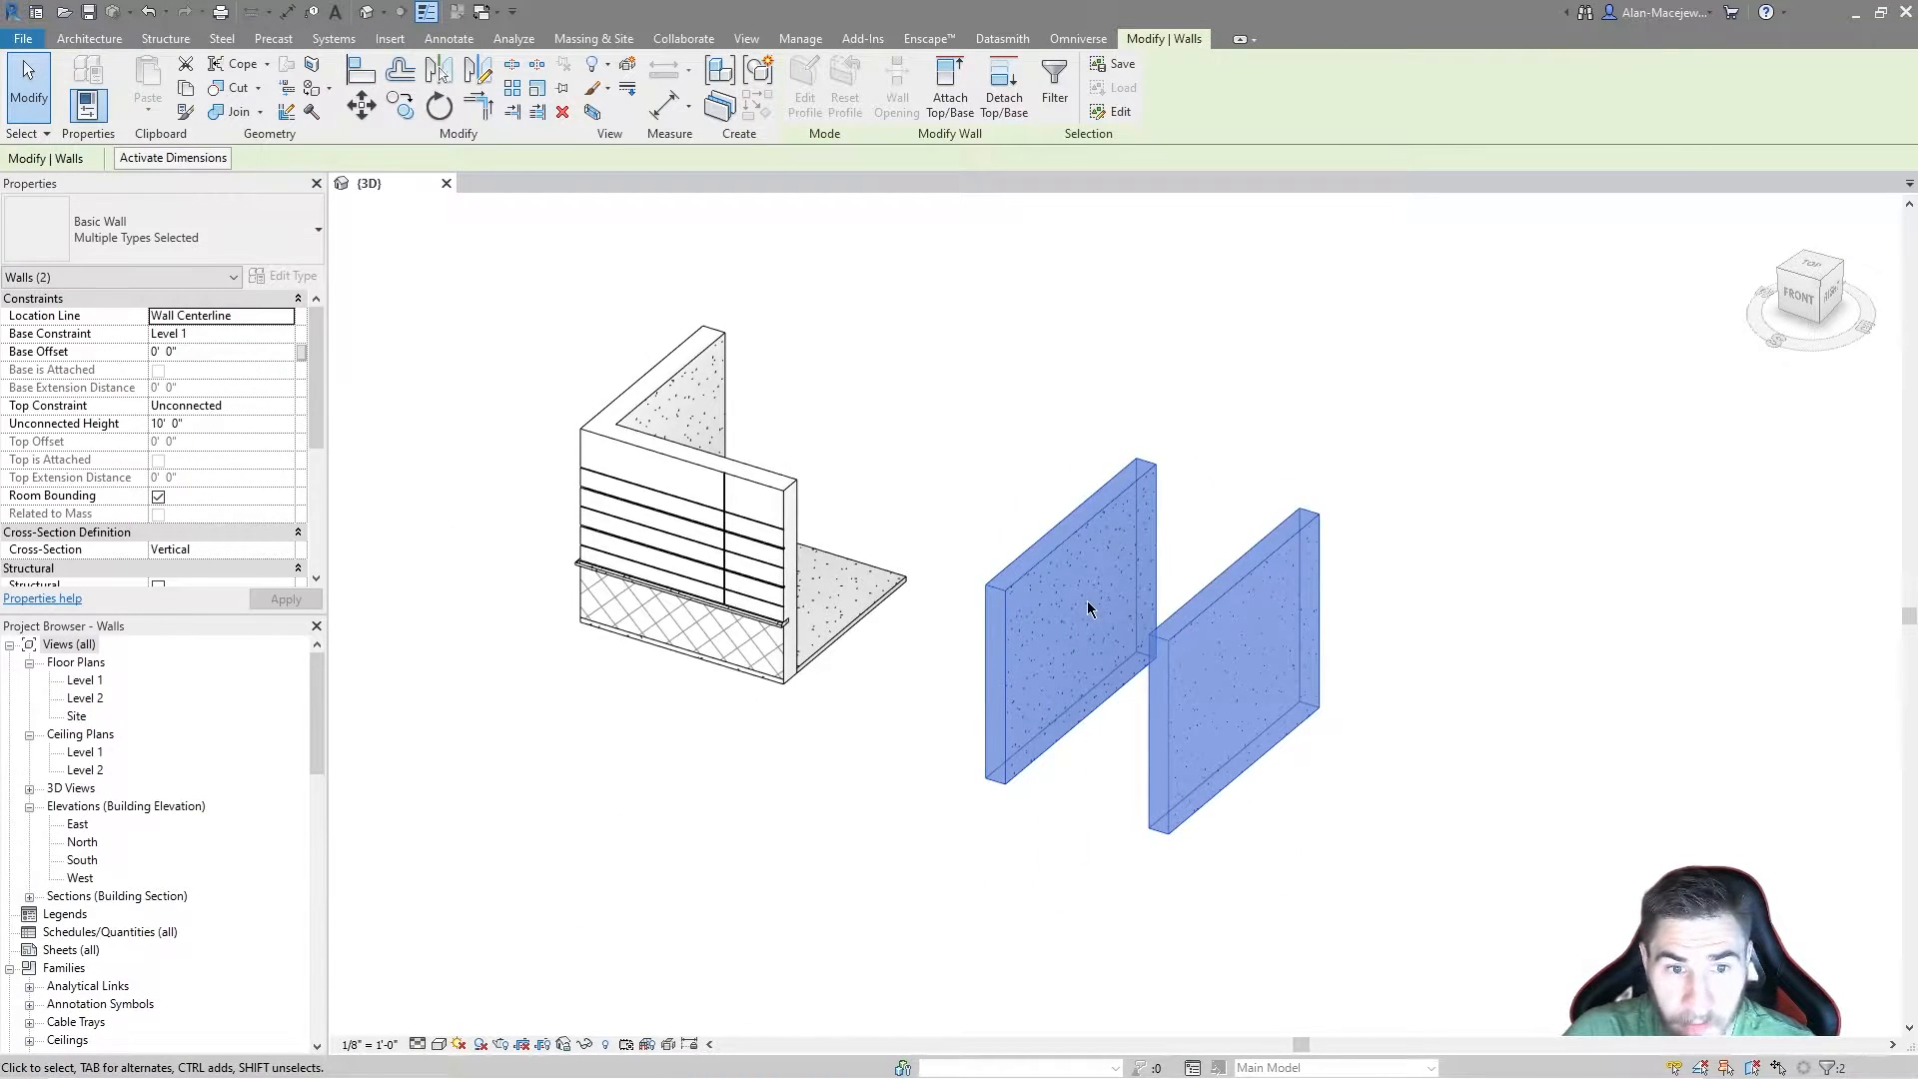
Step: Delete the older corner wall sample with its floor, and the Pool - Wall Tile wall
drag(842, 327, 546, 689)
key(Delete)
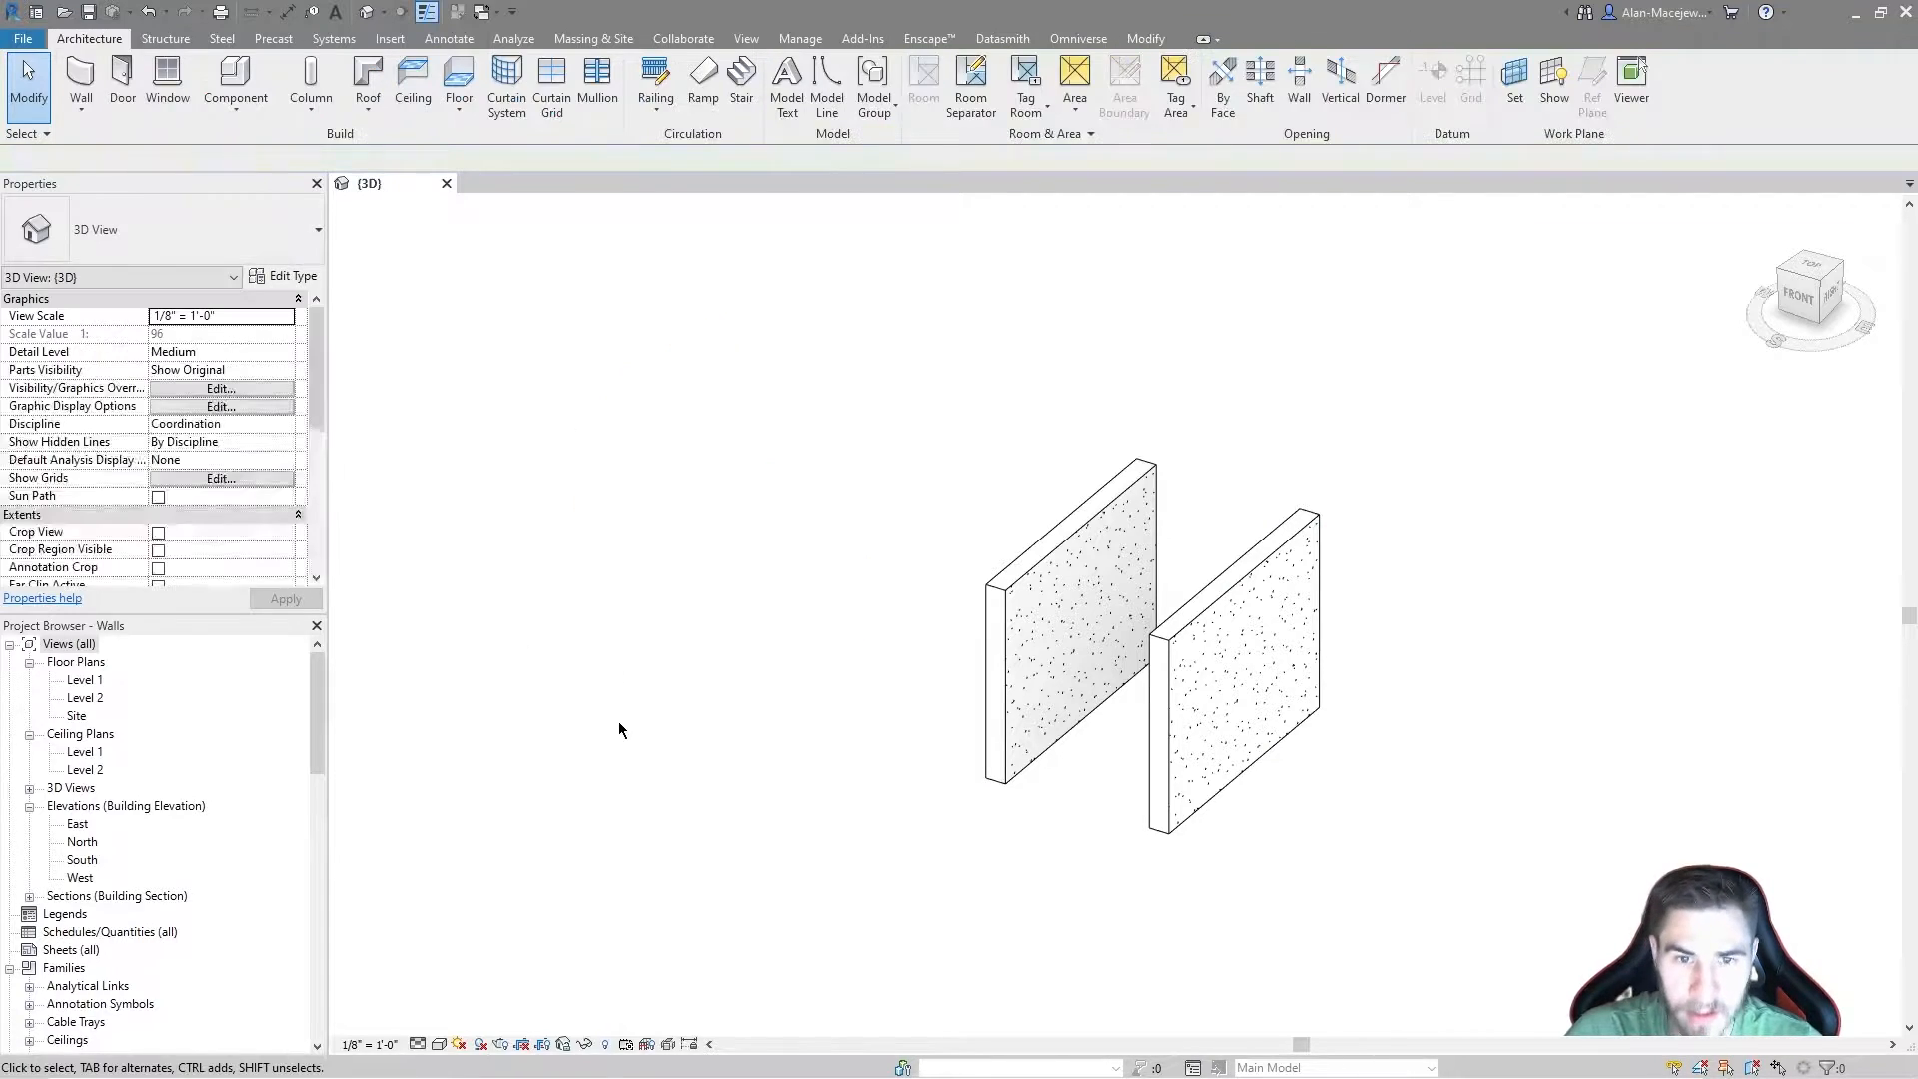
key(z)
key(f)
scroll(1236, 749, down, 2)
click(1313, 567)
shift+middle_drag(1169, 721, 1314, 737)
scroll(1424, 705, down, 1)
scroll(1447, 735, up, 1)
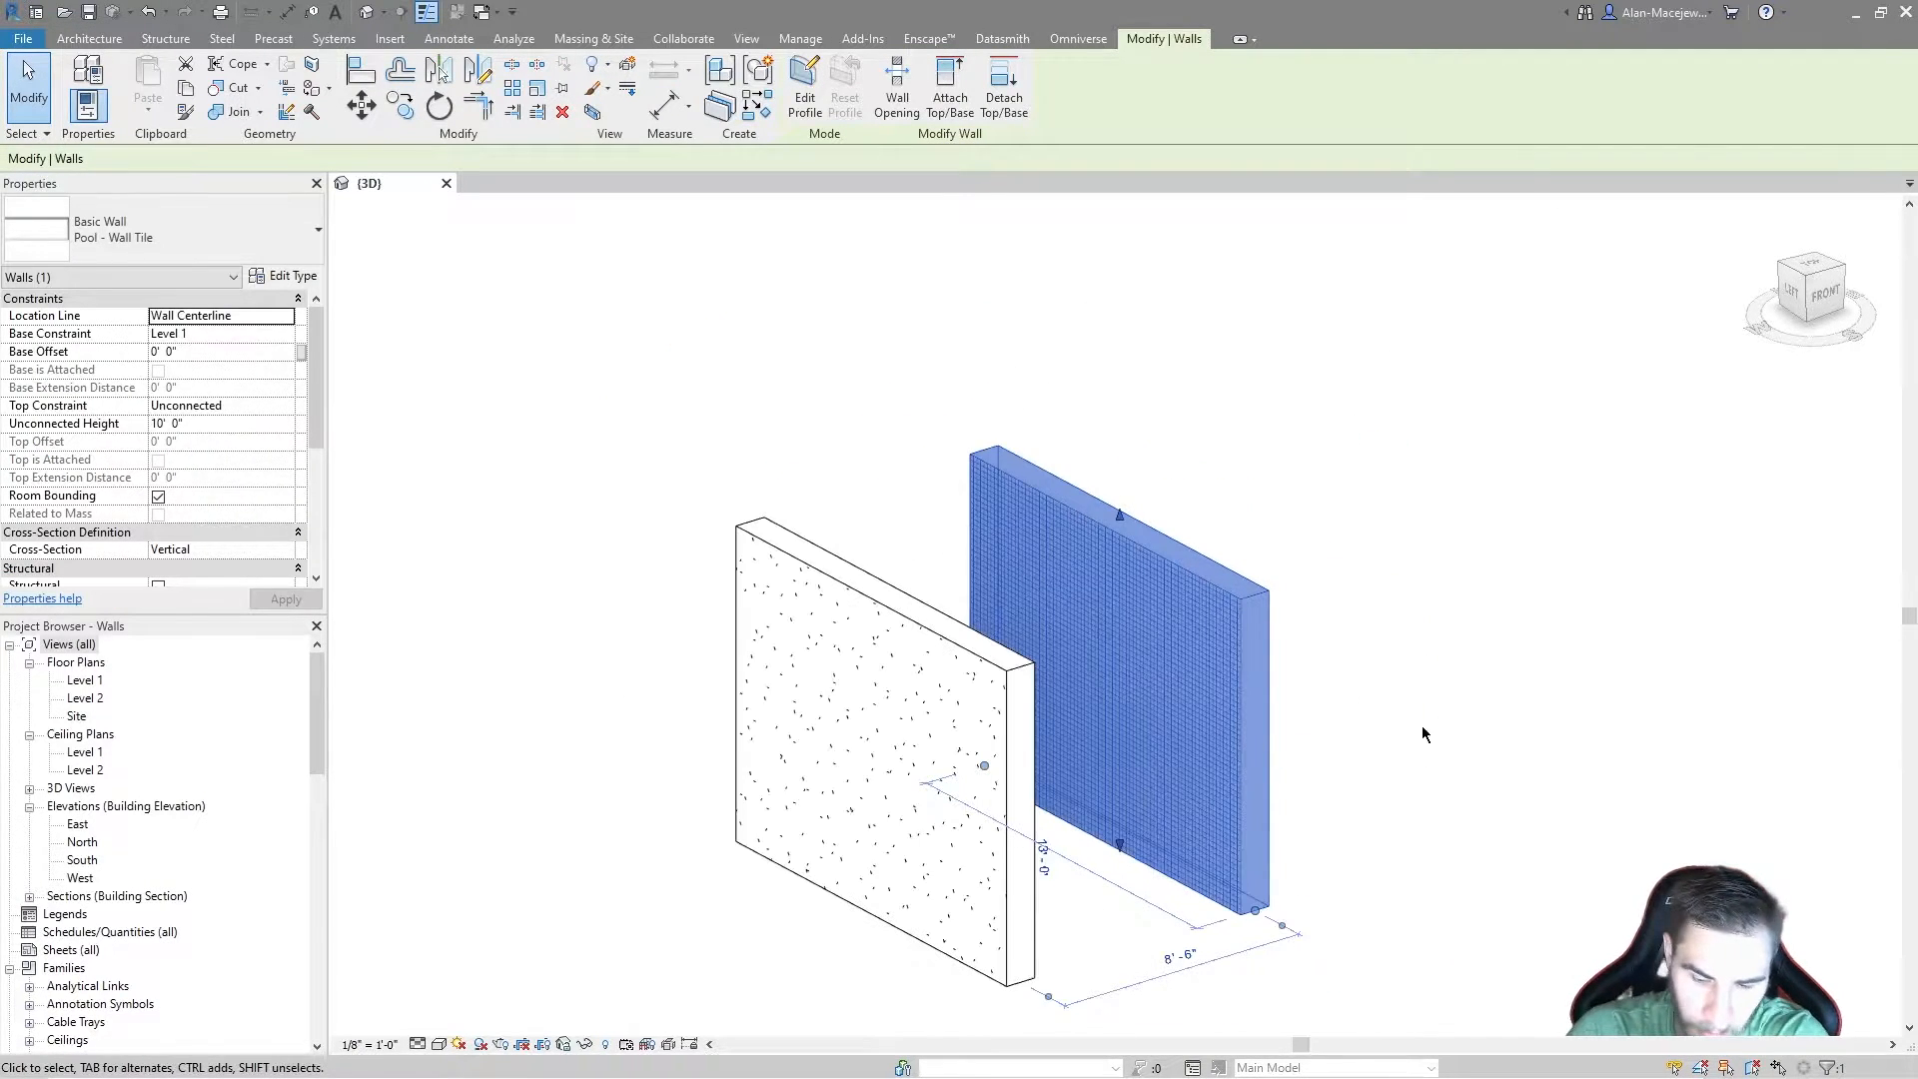
key(Delete)
Step: Change the remaining Pool - Wall Base wall to the stacked wall type Exterior - Brick Over CMU w Metal Stud
click(926, 610)
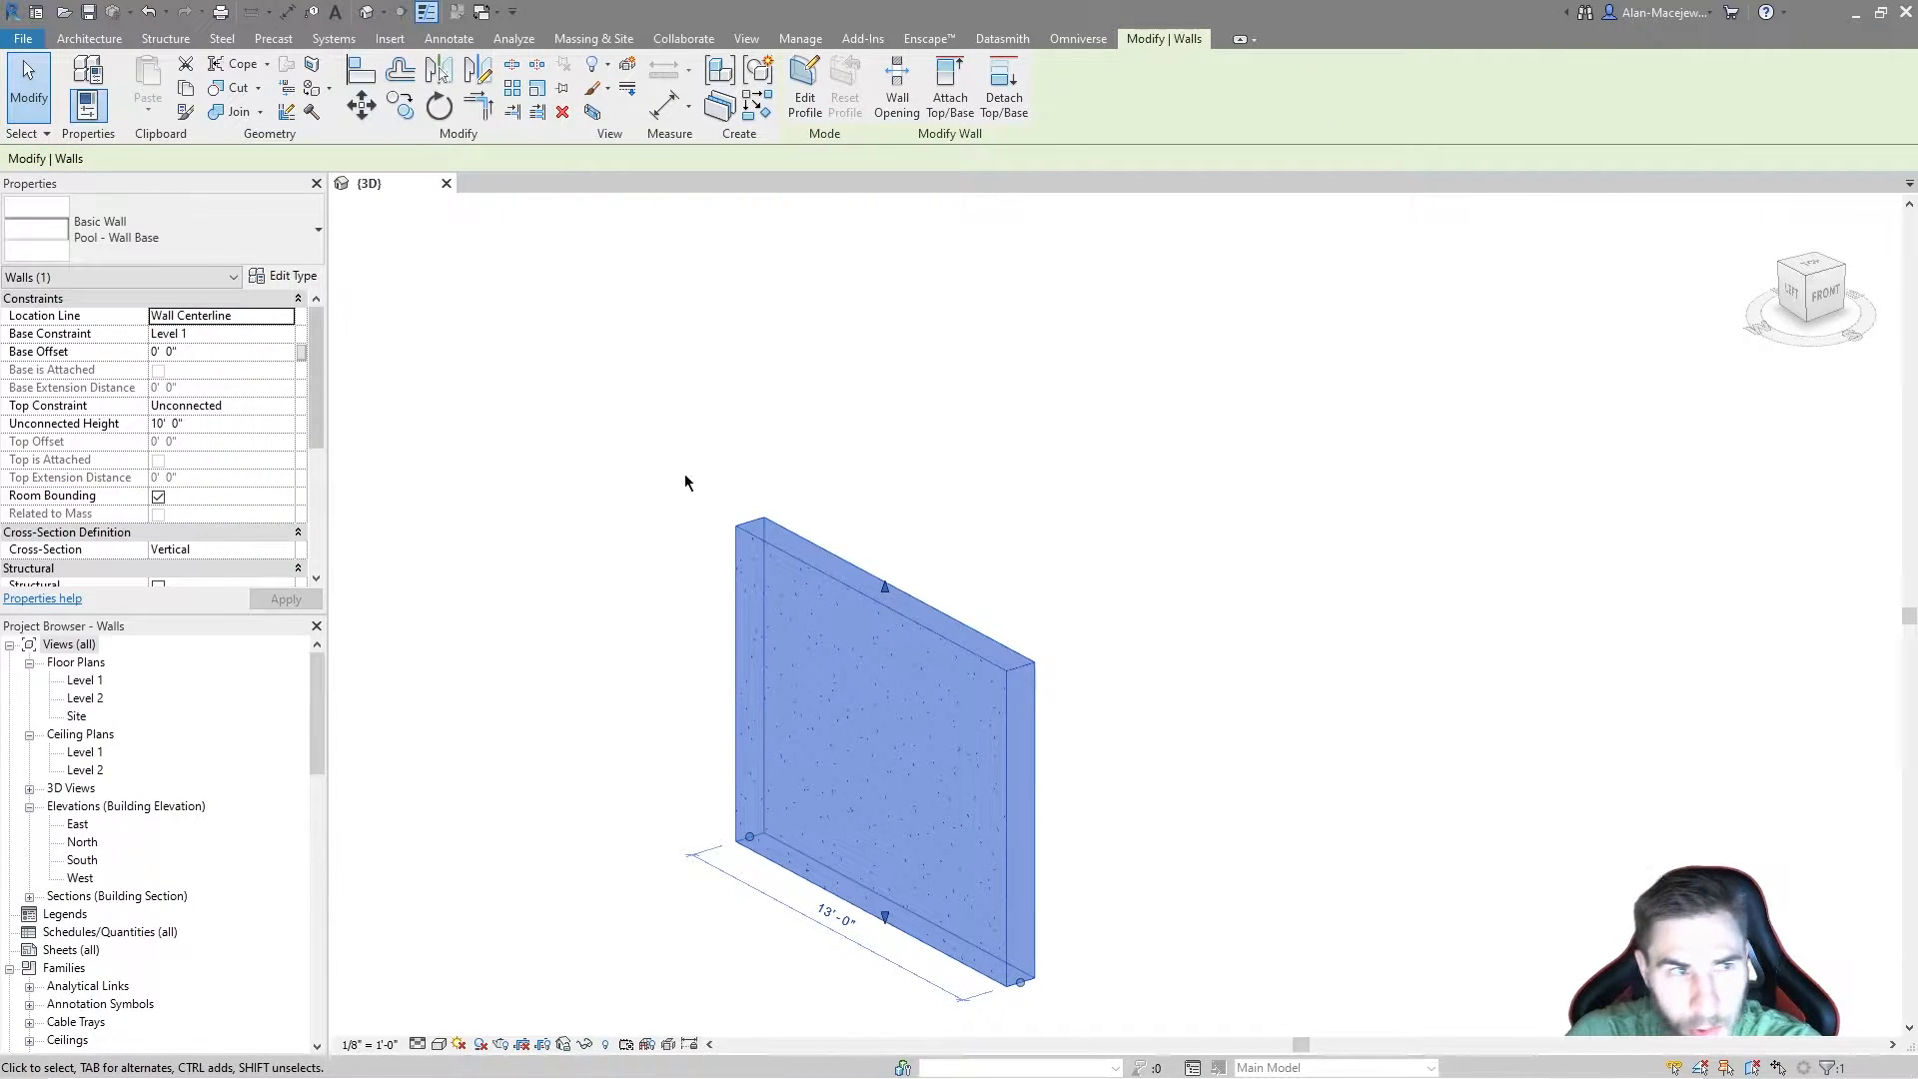
click(270, 200)
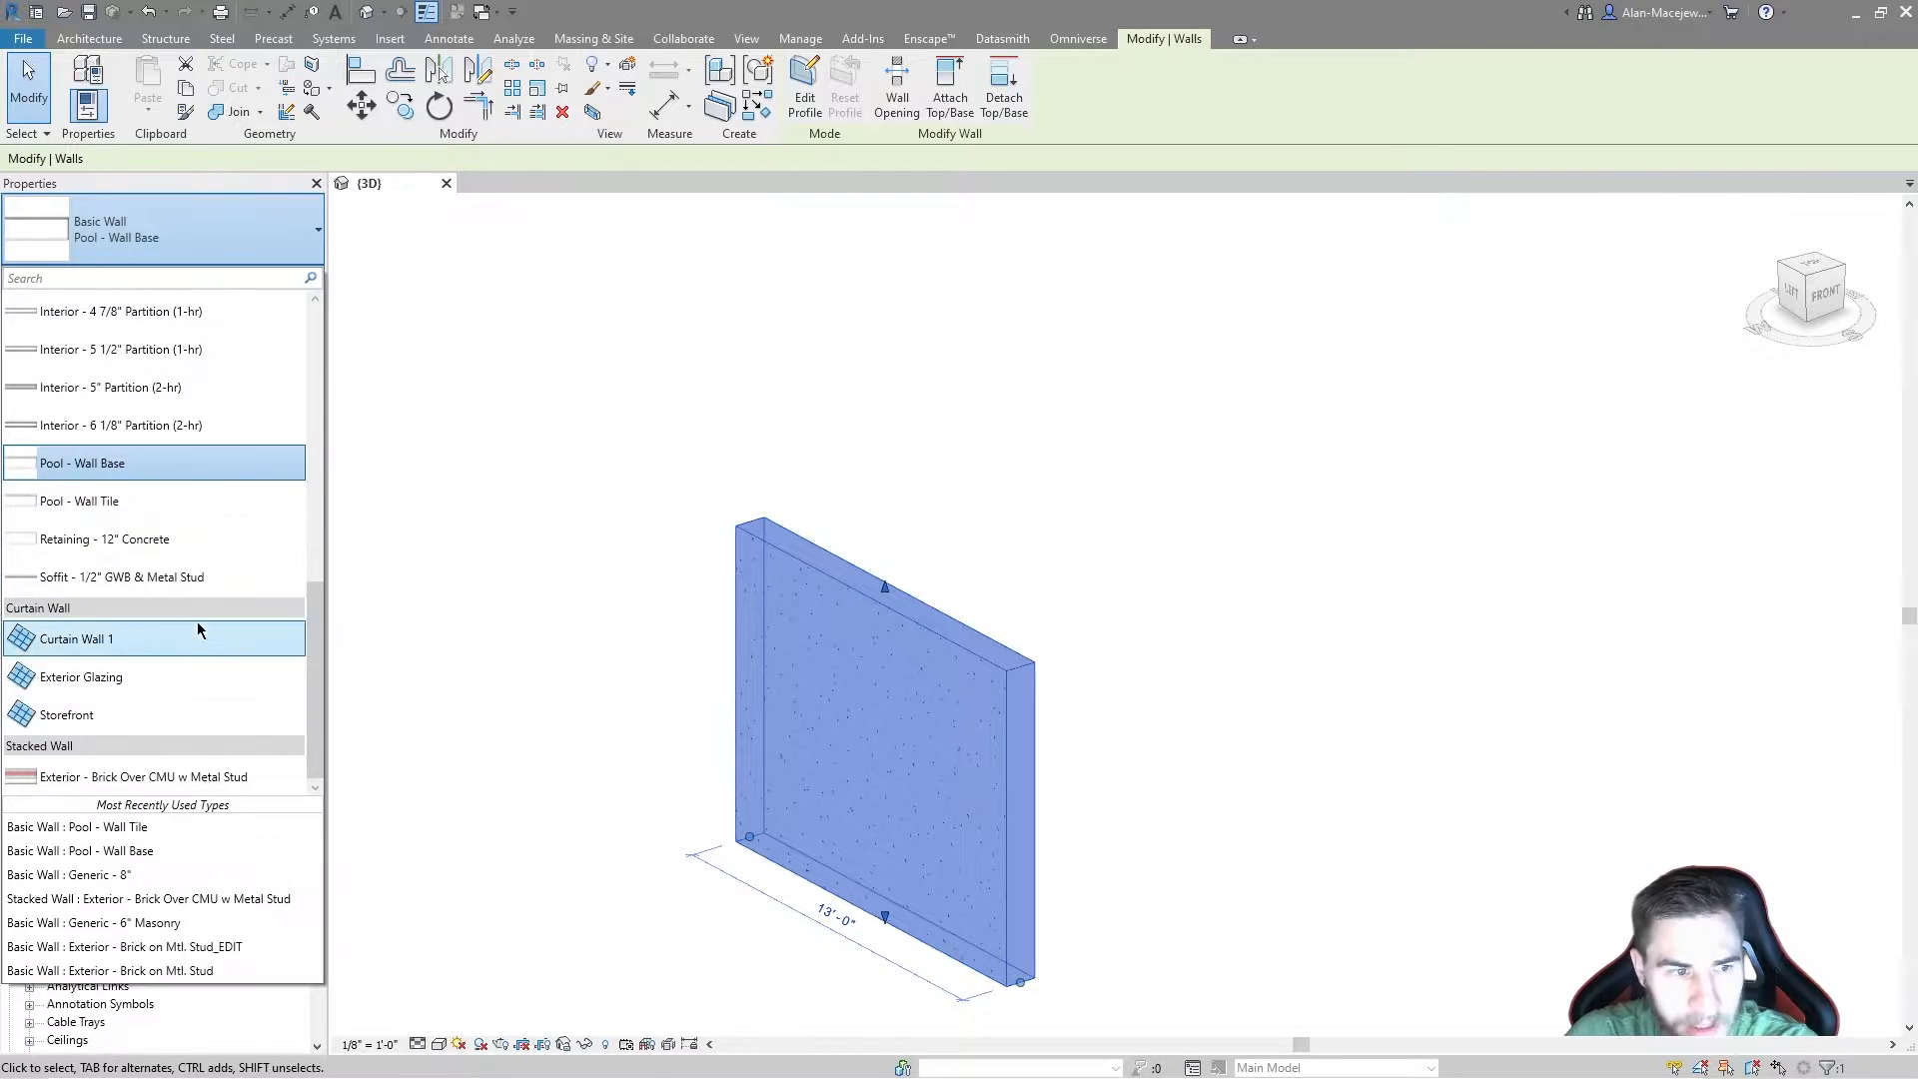
click(117, 776)
key(Escape)
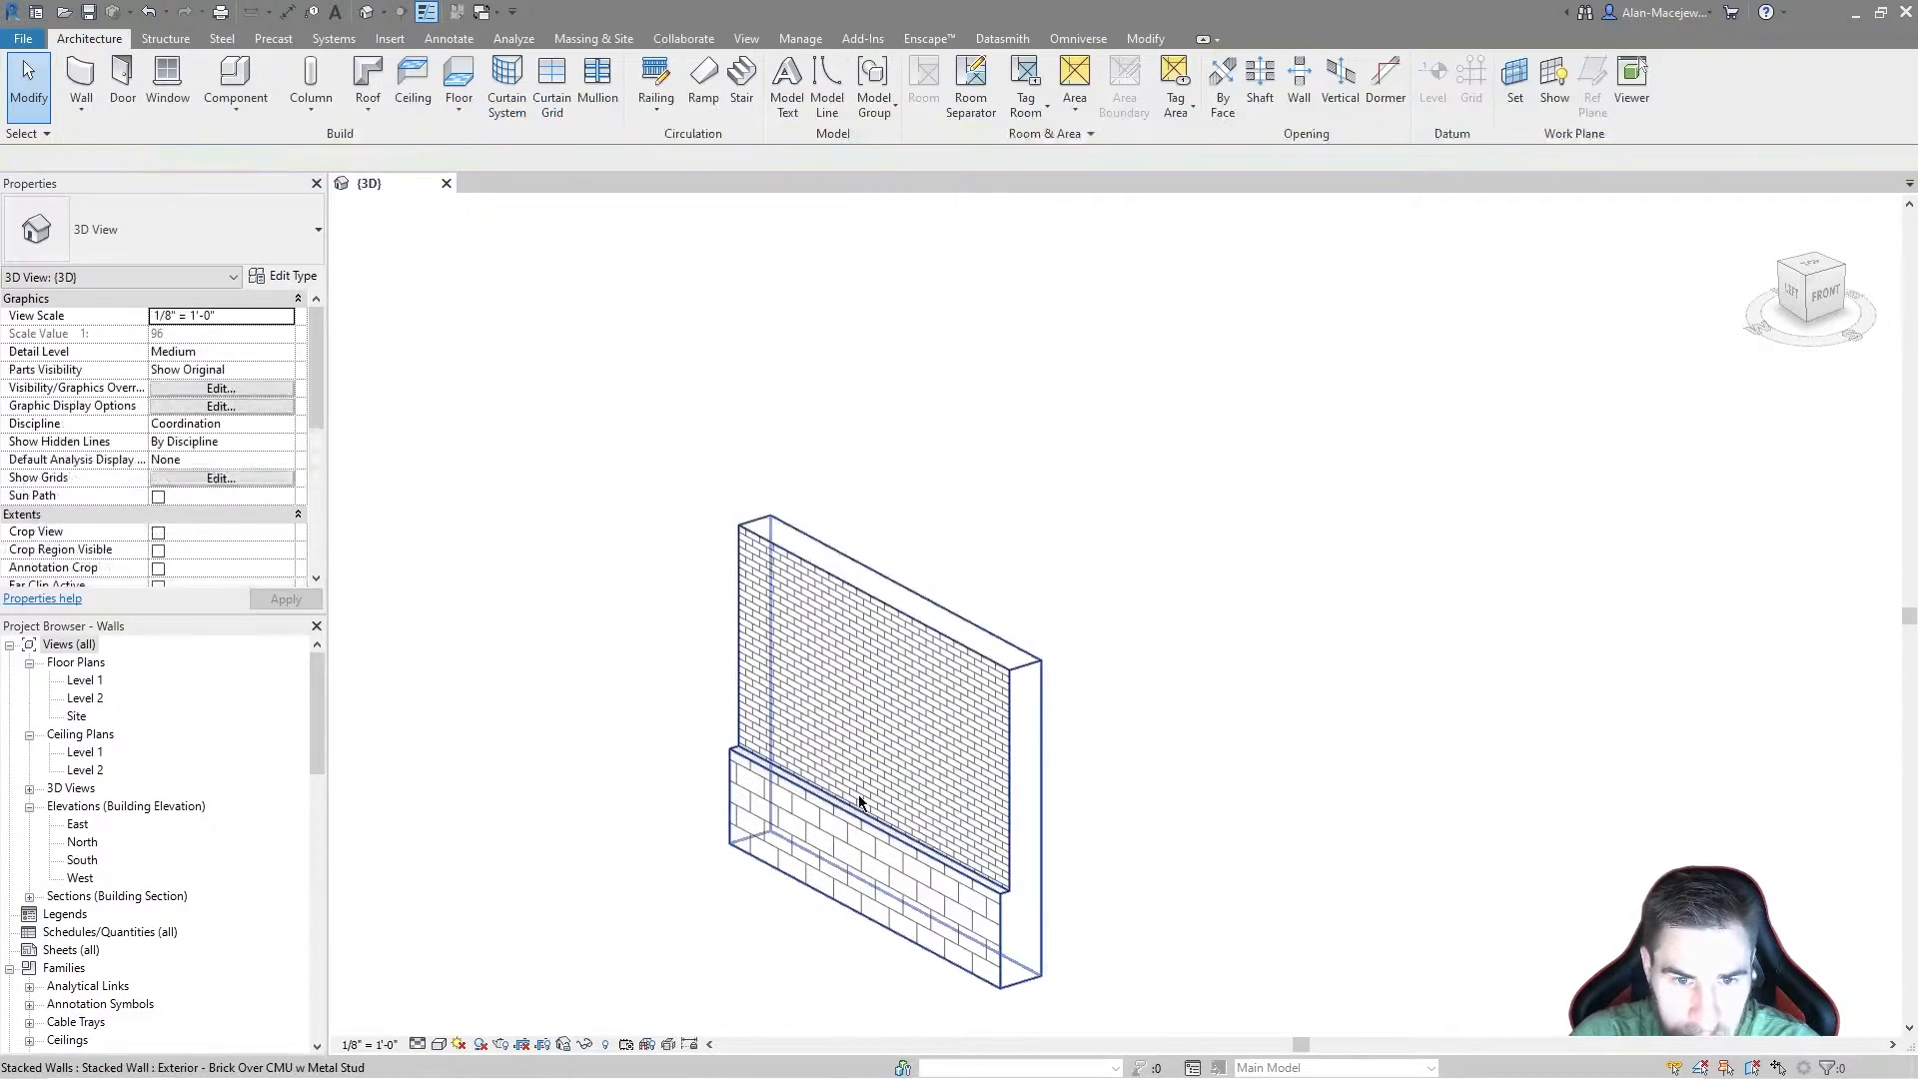
click(983, 905)
key(Escape)
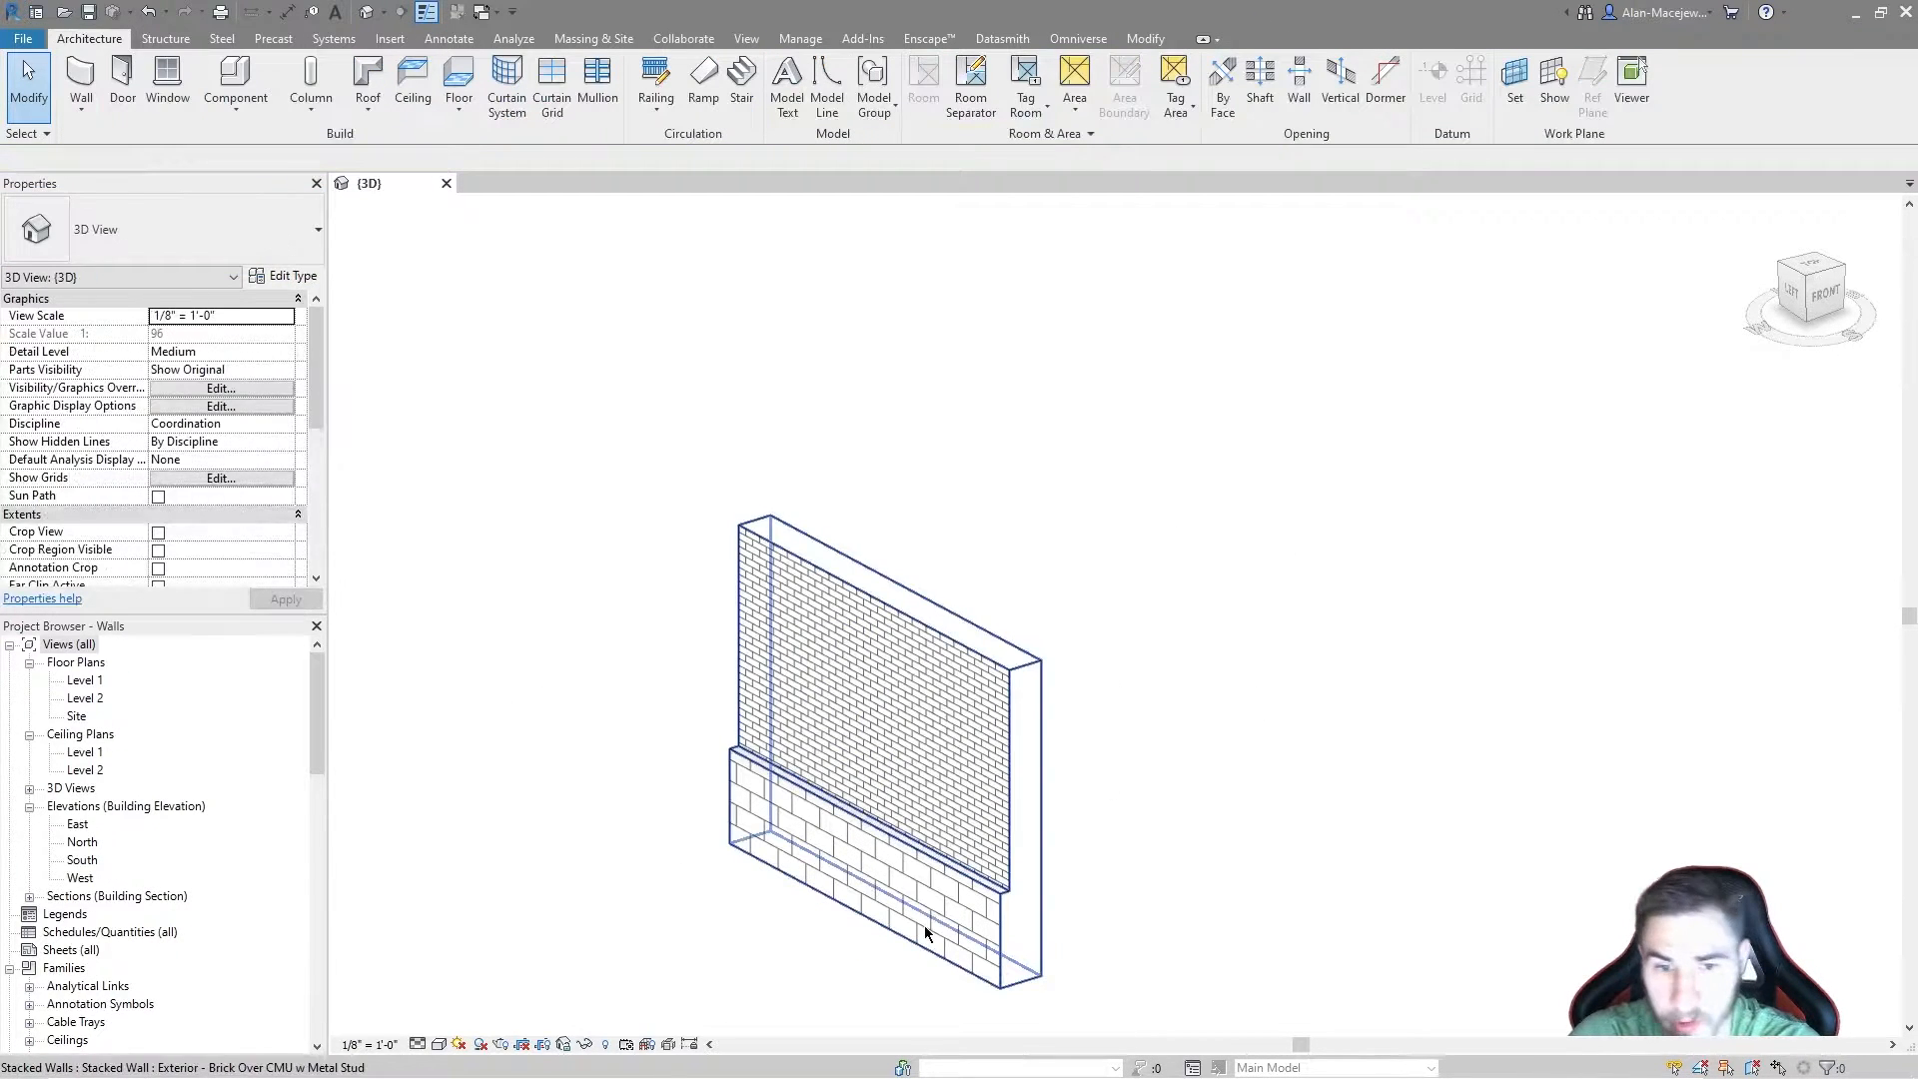
Step: Duplicate the stacked wall's type as Pool Wall
click(1034, 884)
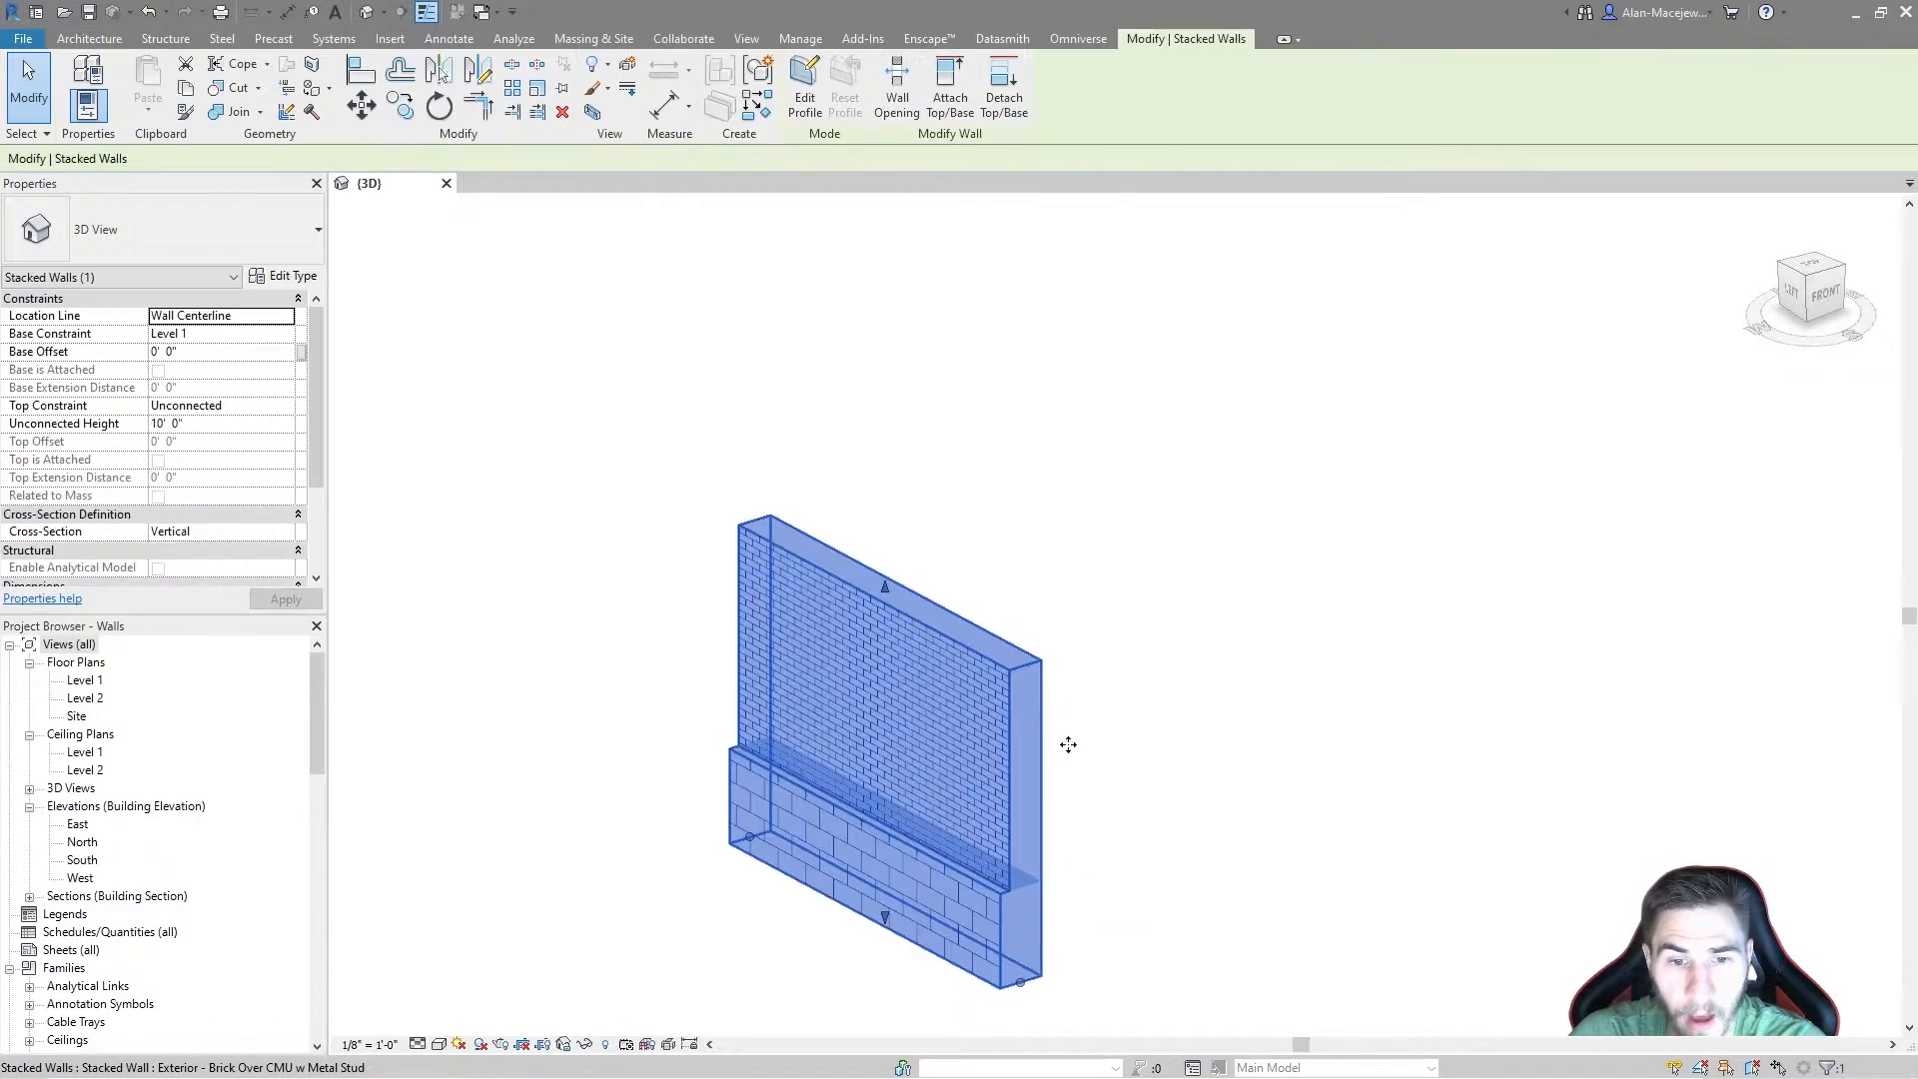
click(283, 276)
click(1321, 318)
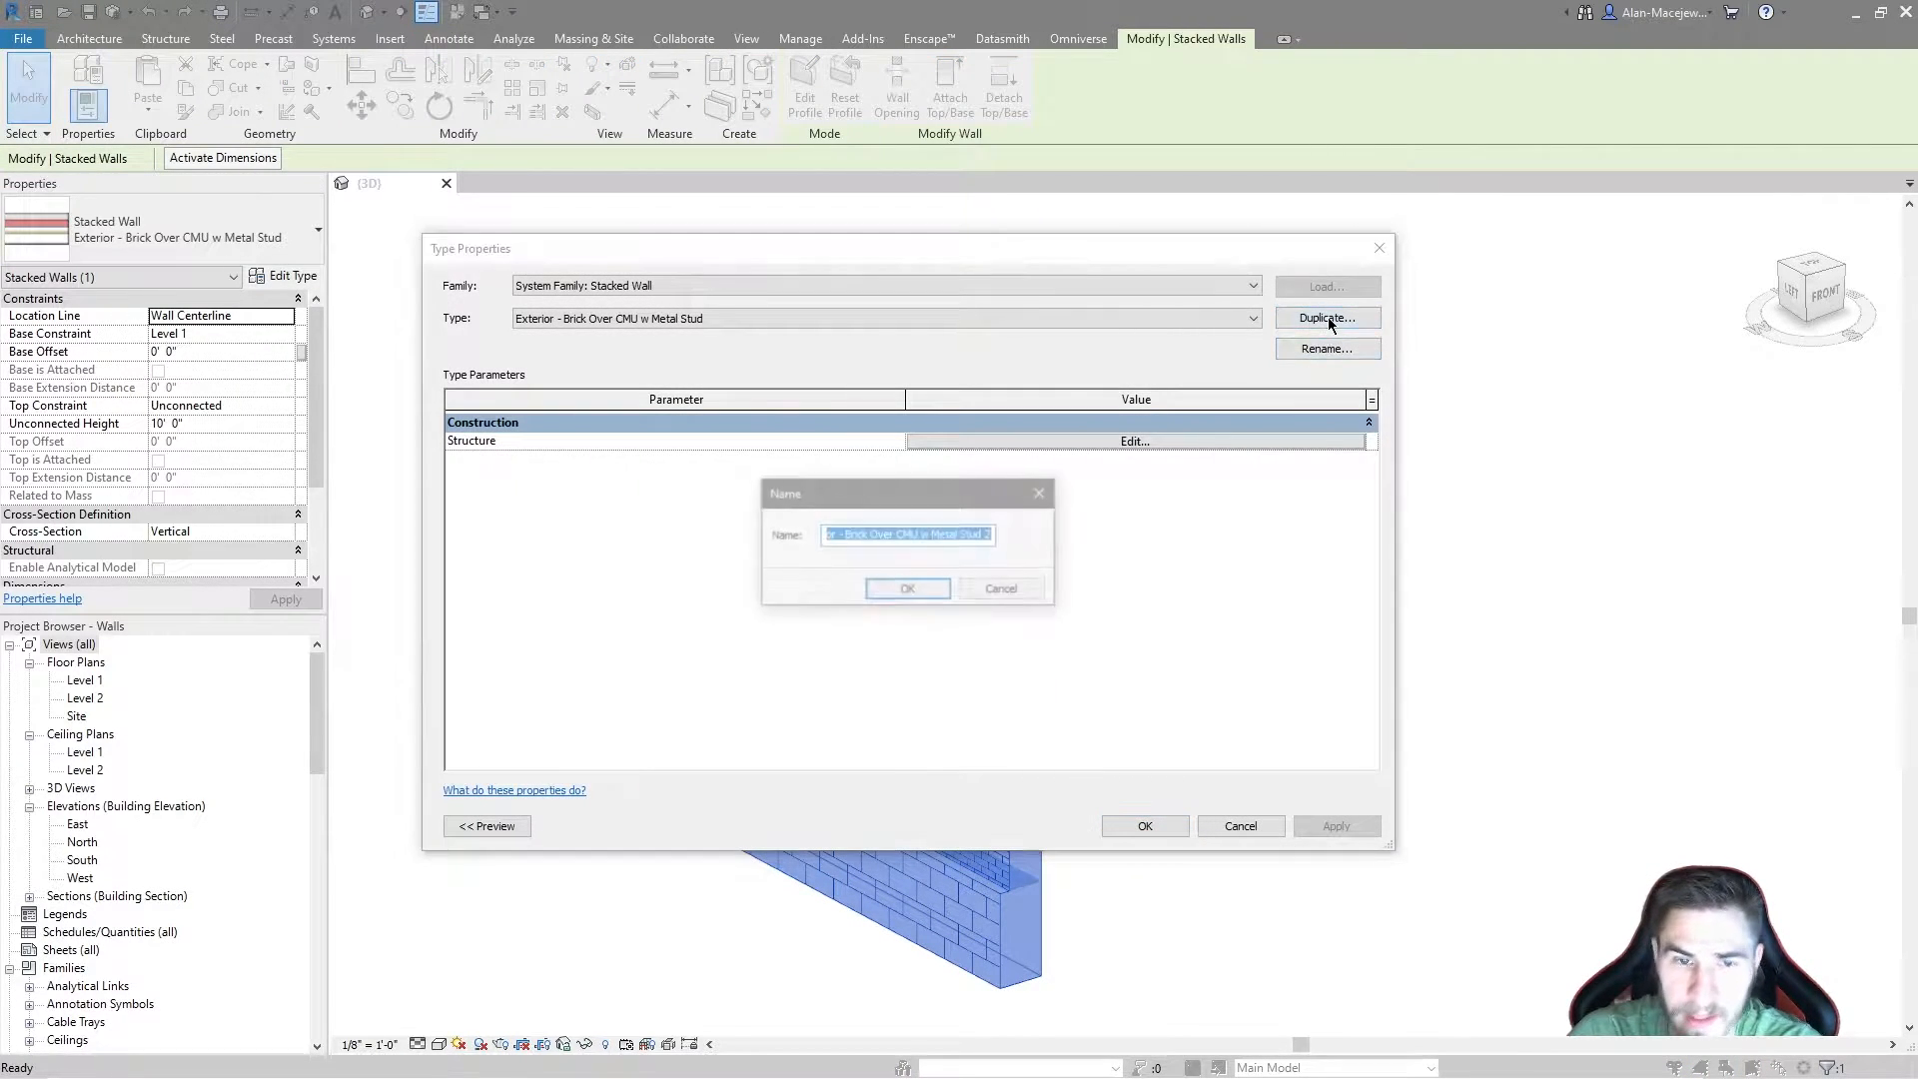
text(P)
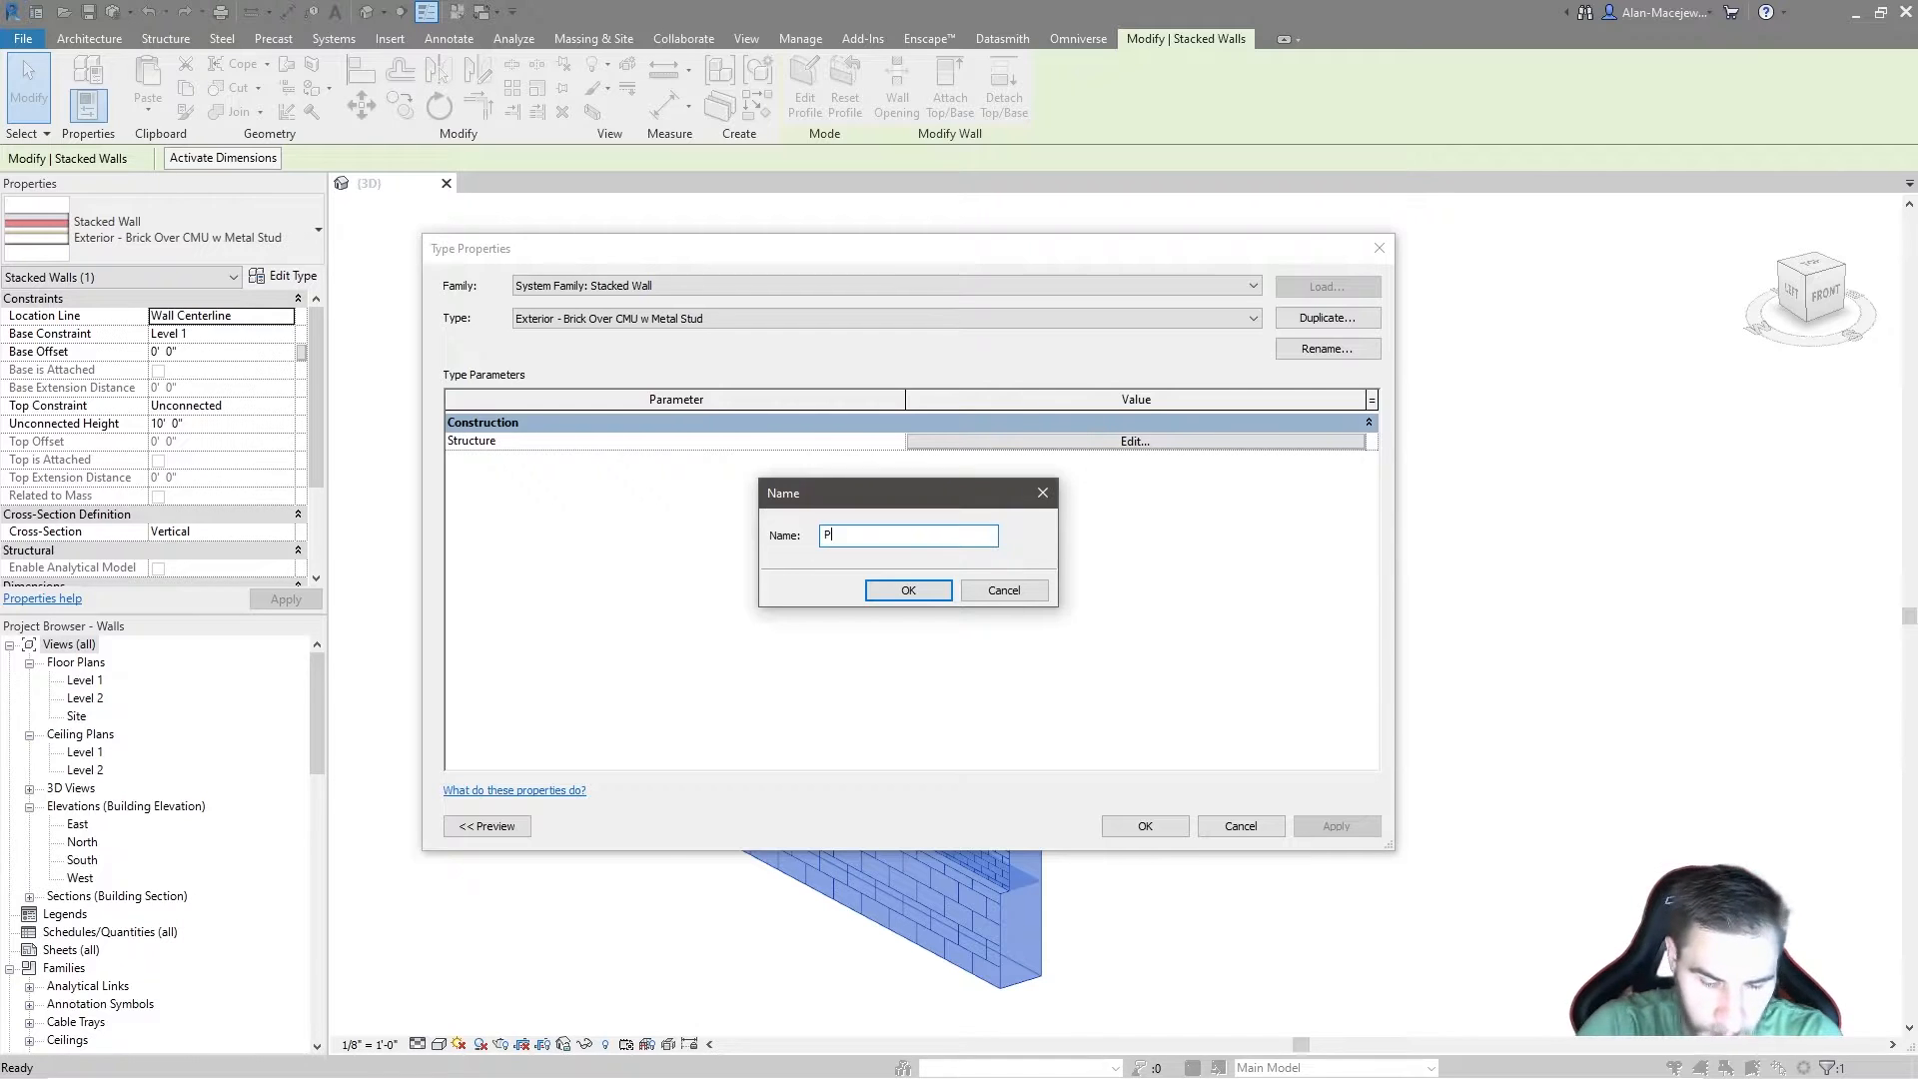
text(ool Wall)
key(Return)
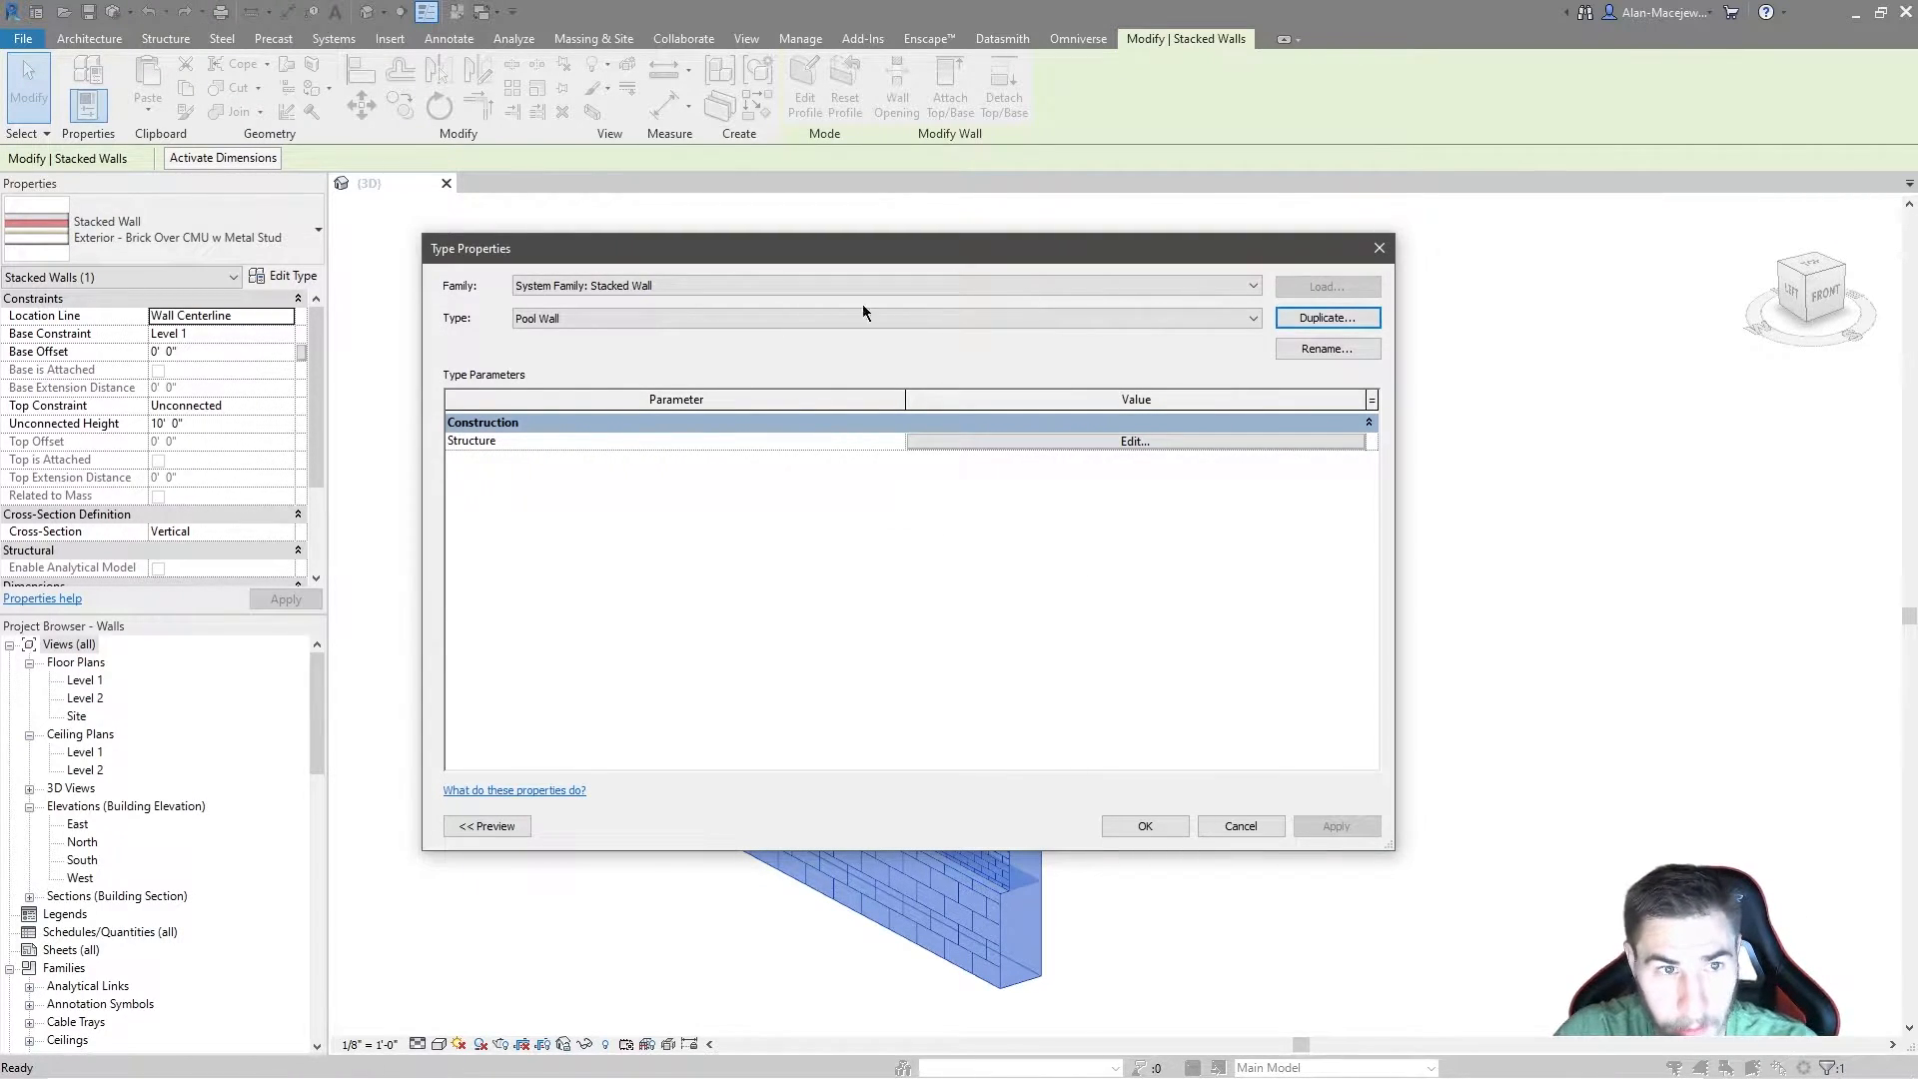
Step: In the Pool Wall structure, set the upper stacked segment to the Pool - Wall Tile wall type
click(1036, 441)
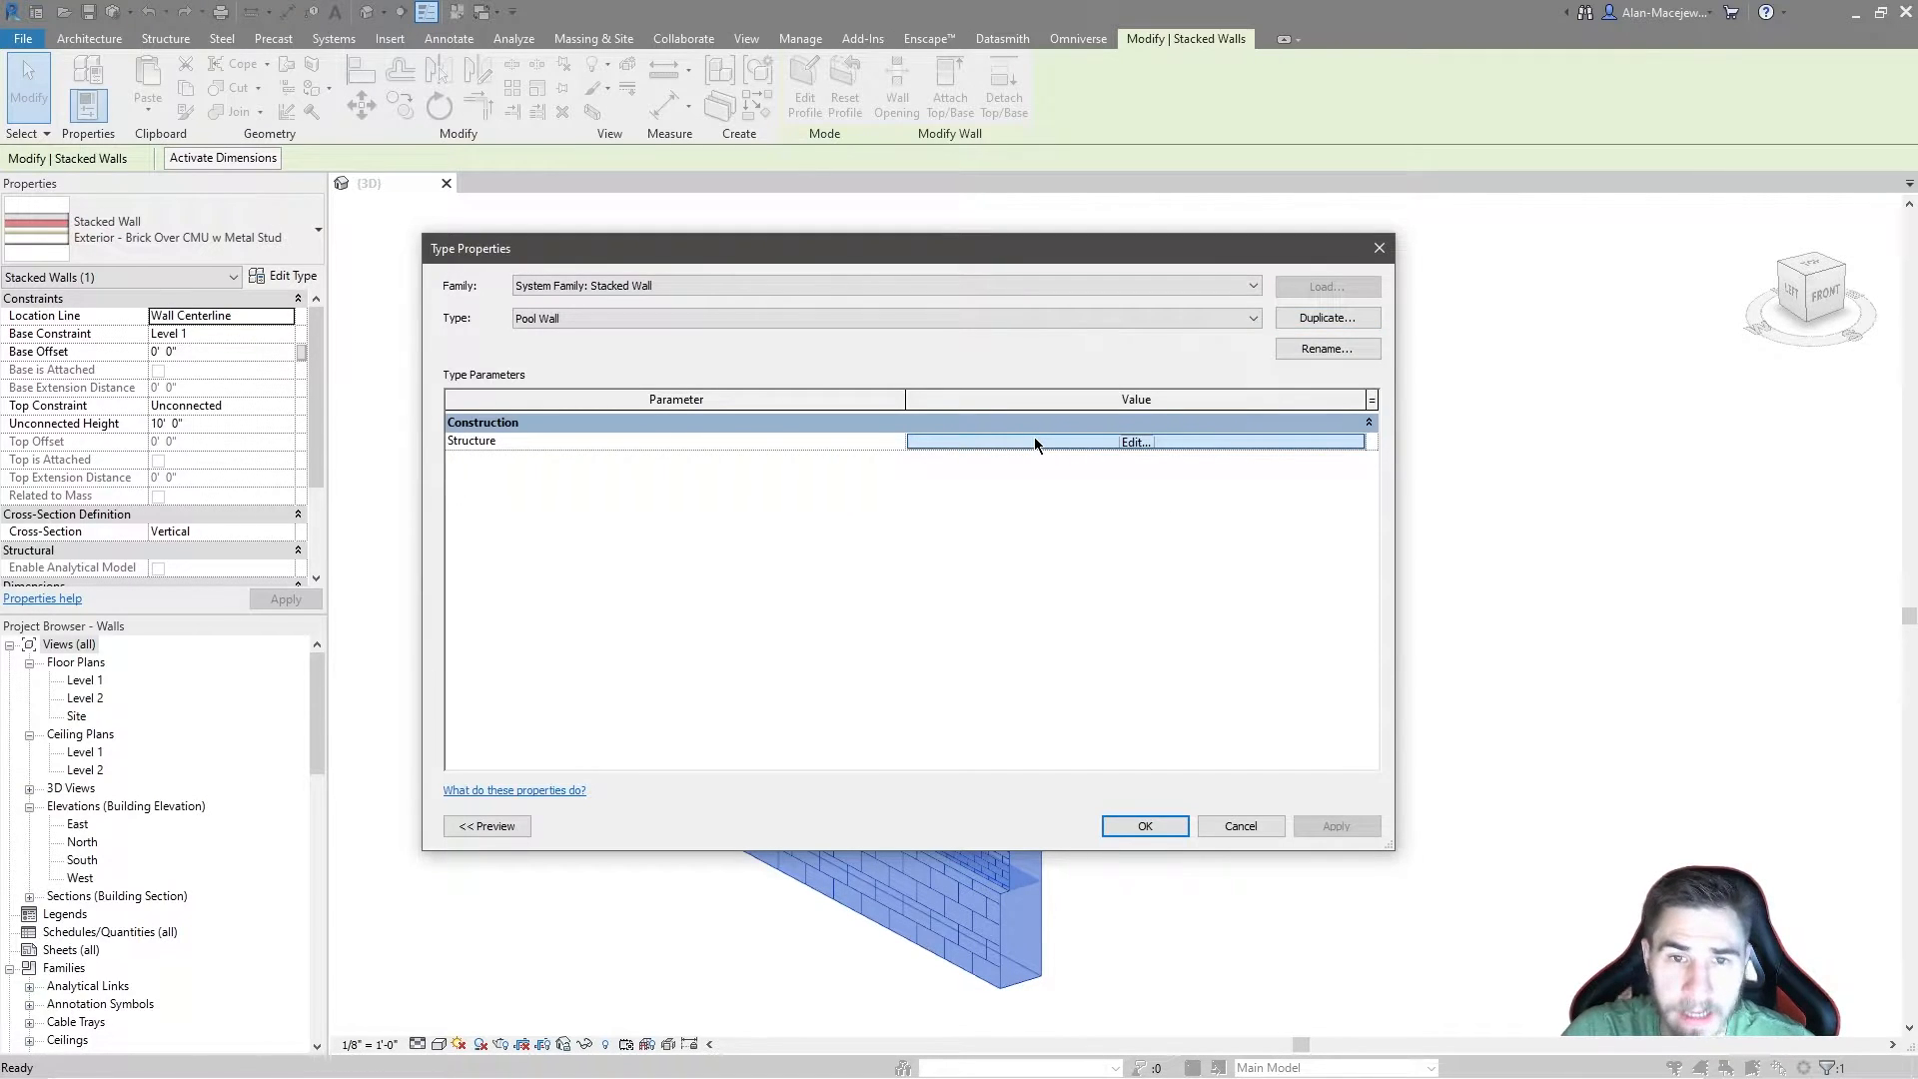
click(1136, 441)
drag(871, 258, 1081, 281)
drag(724, 450, 920, 440)
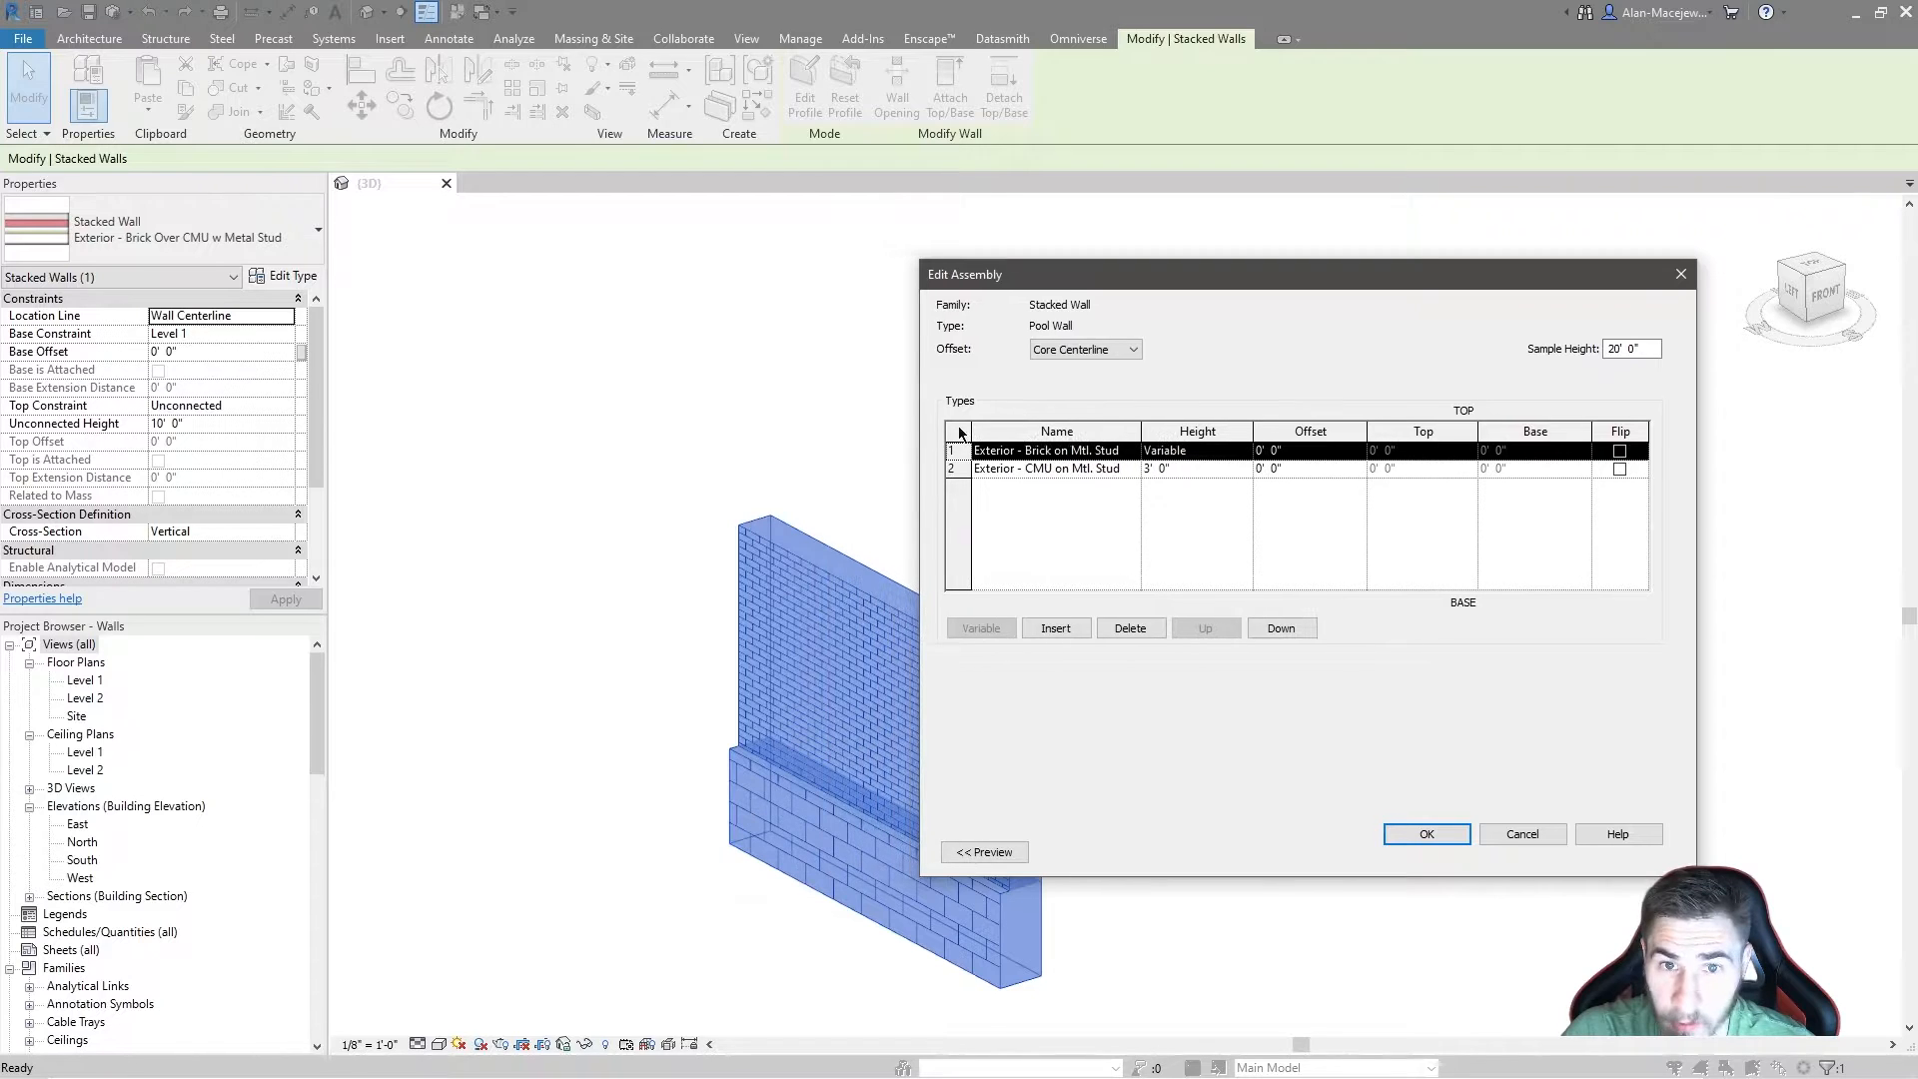
drag(1194, 281, 1105, 284)
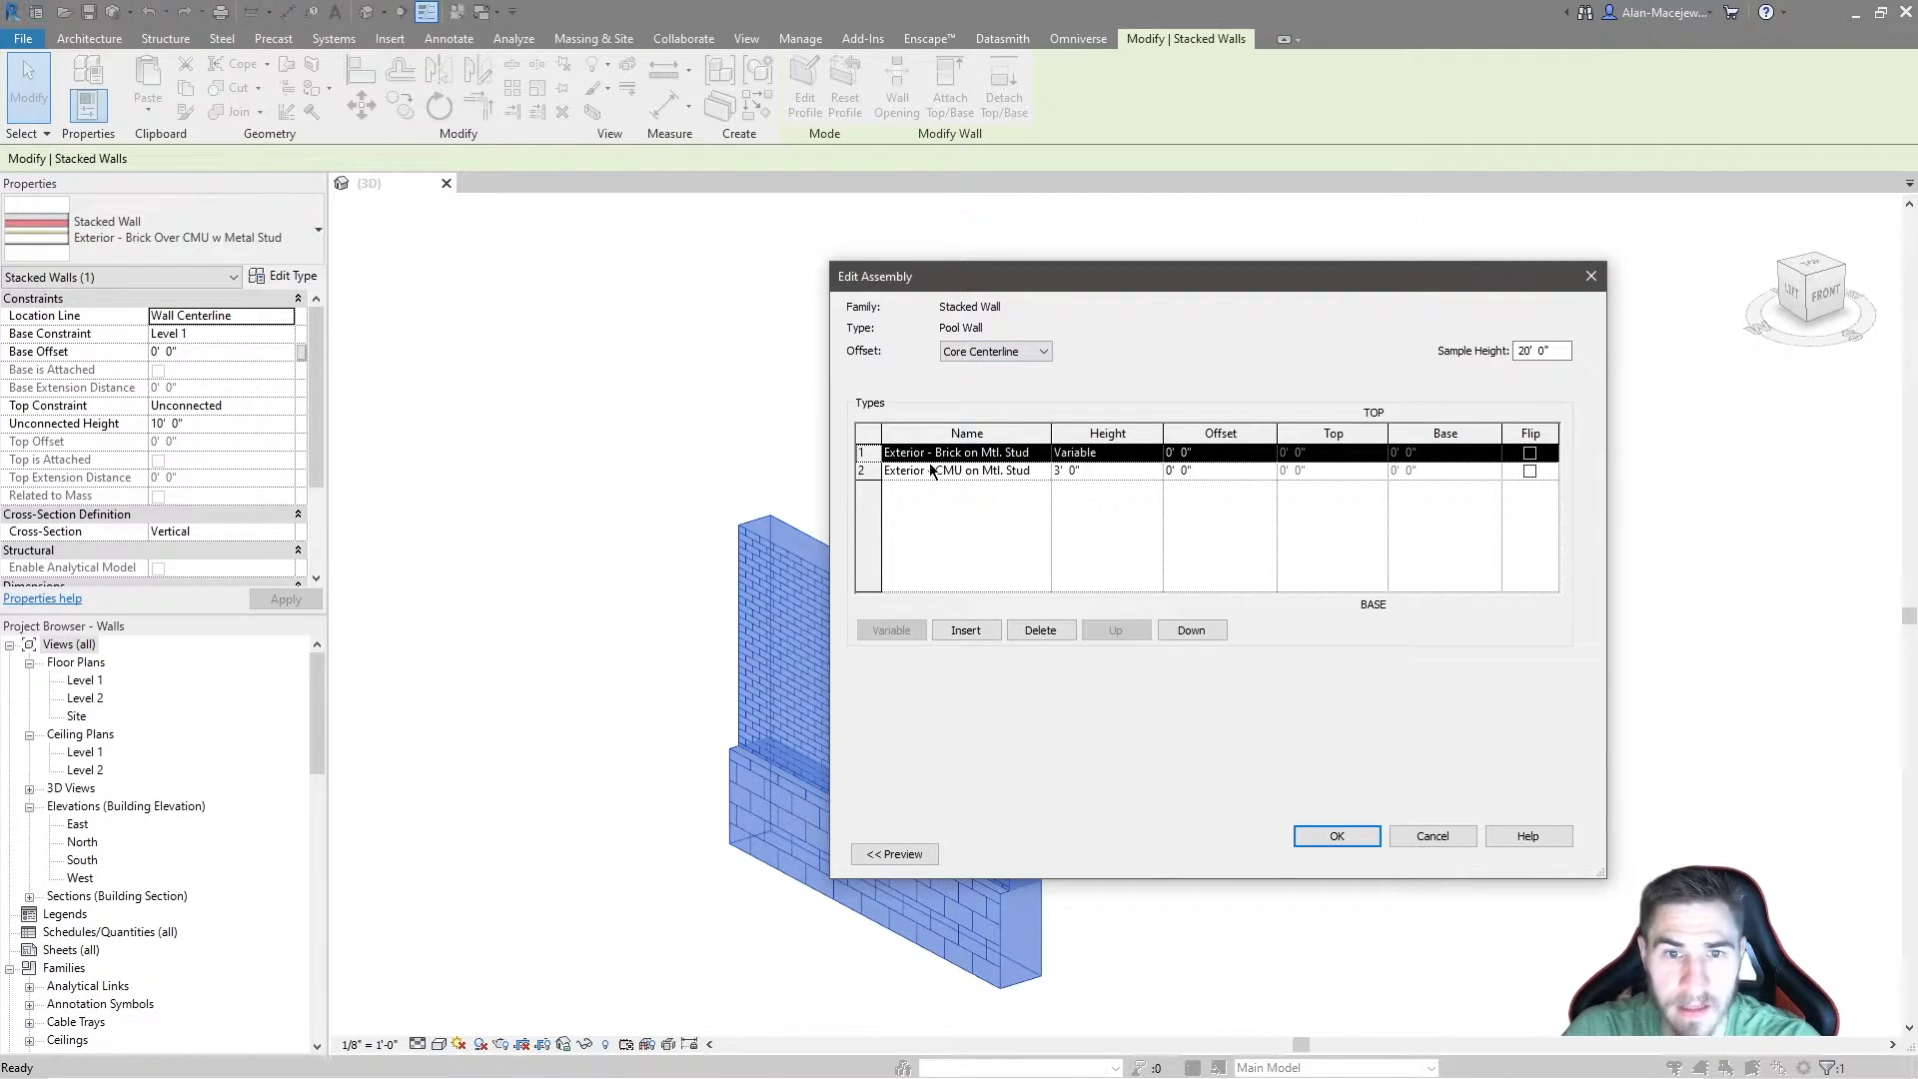
click(1048, 458)
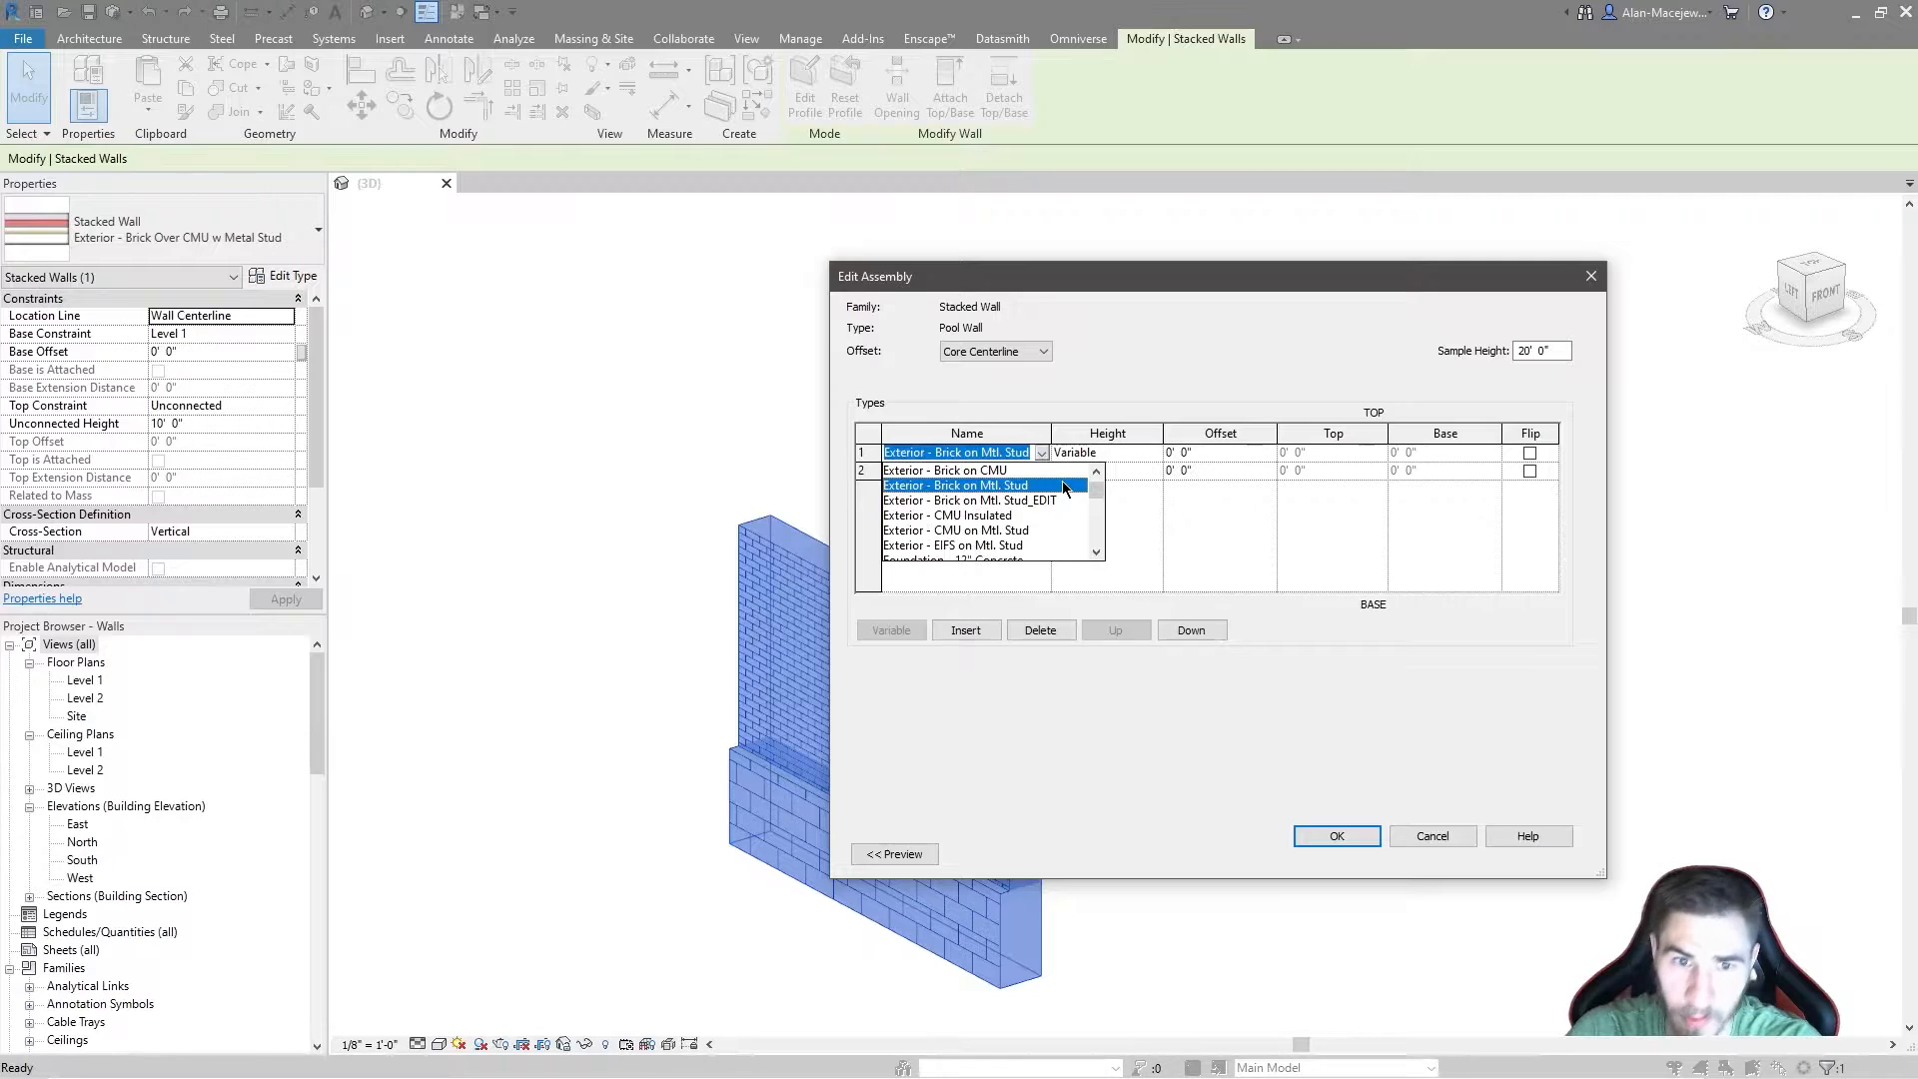
text(P)
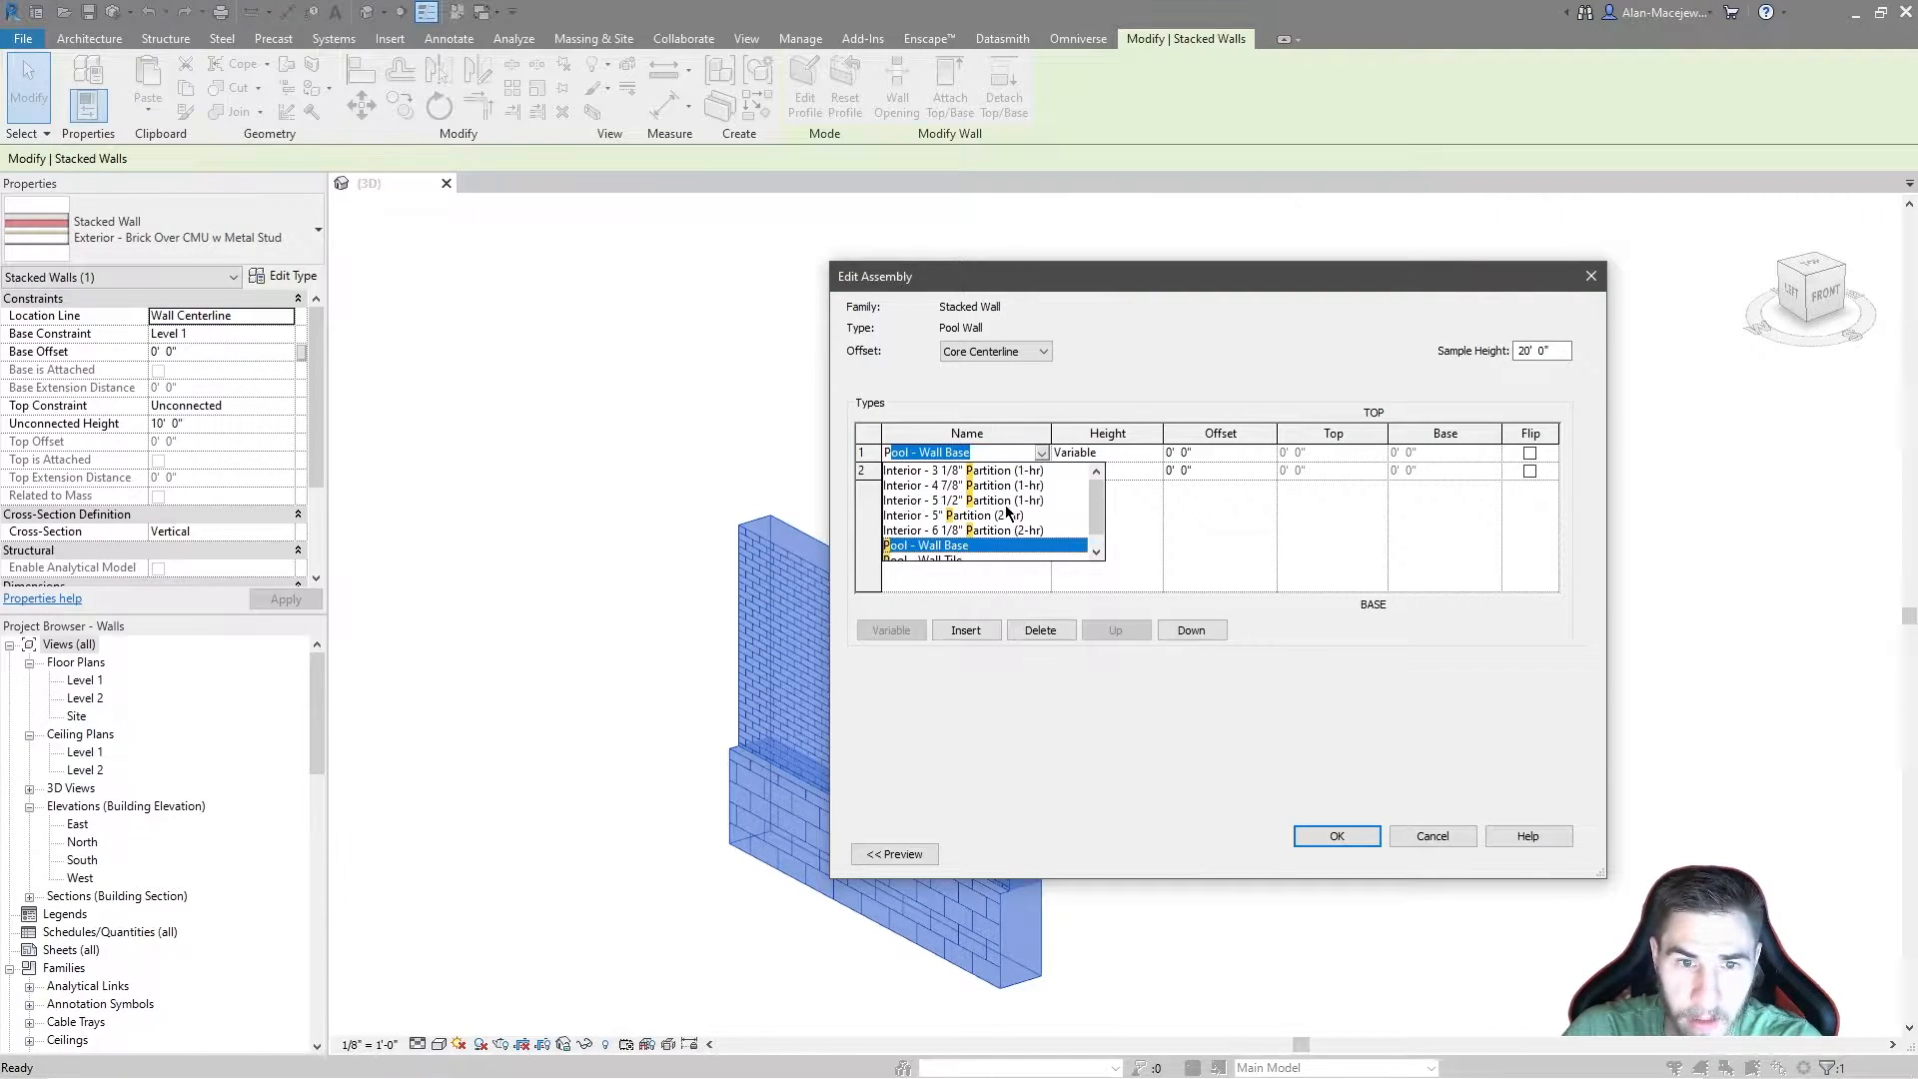
text(o)
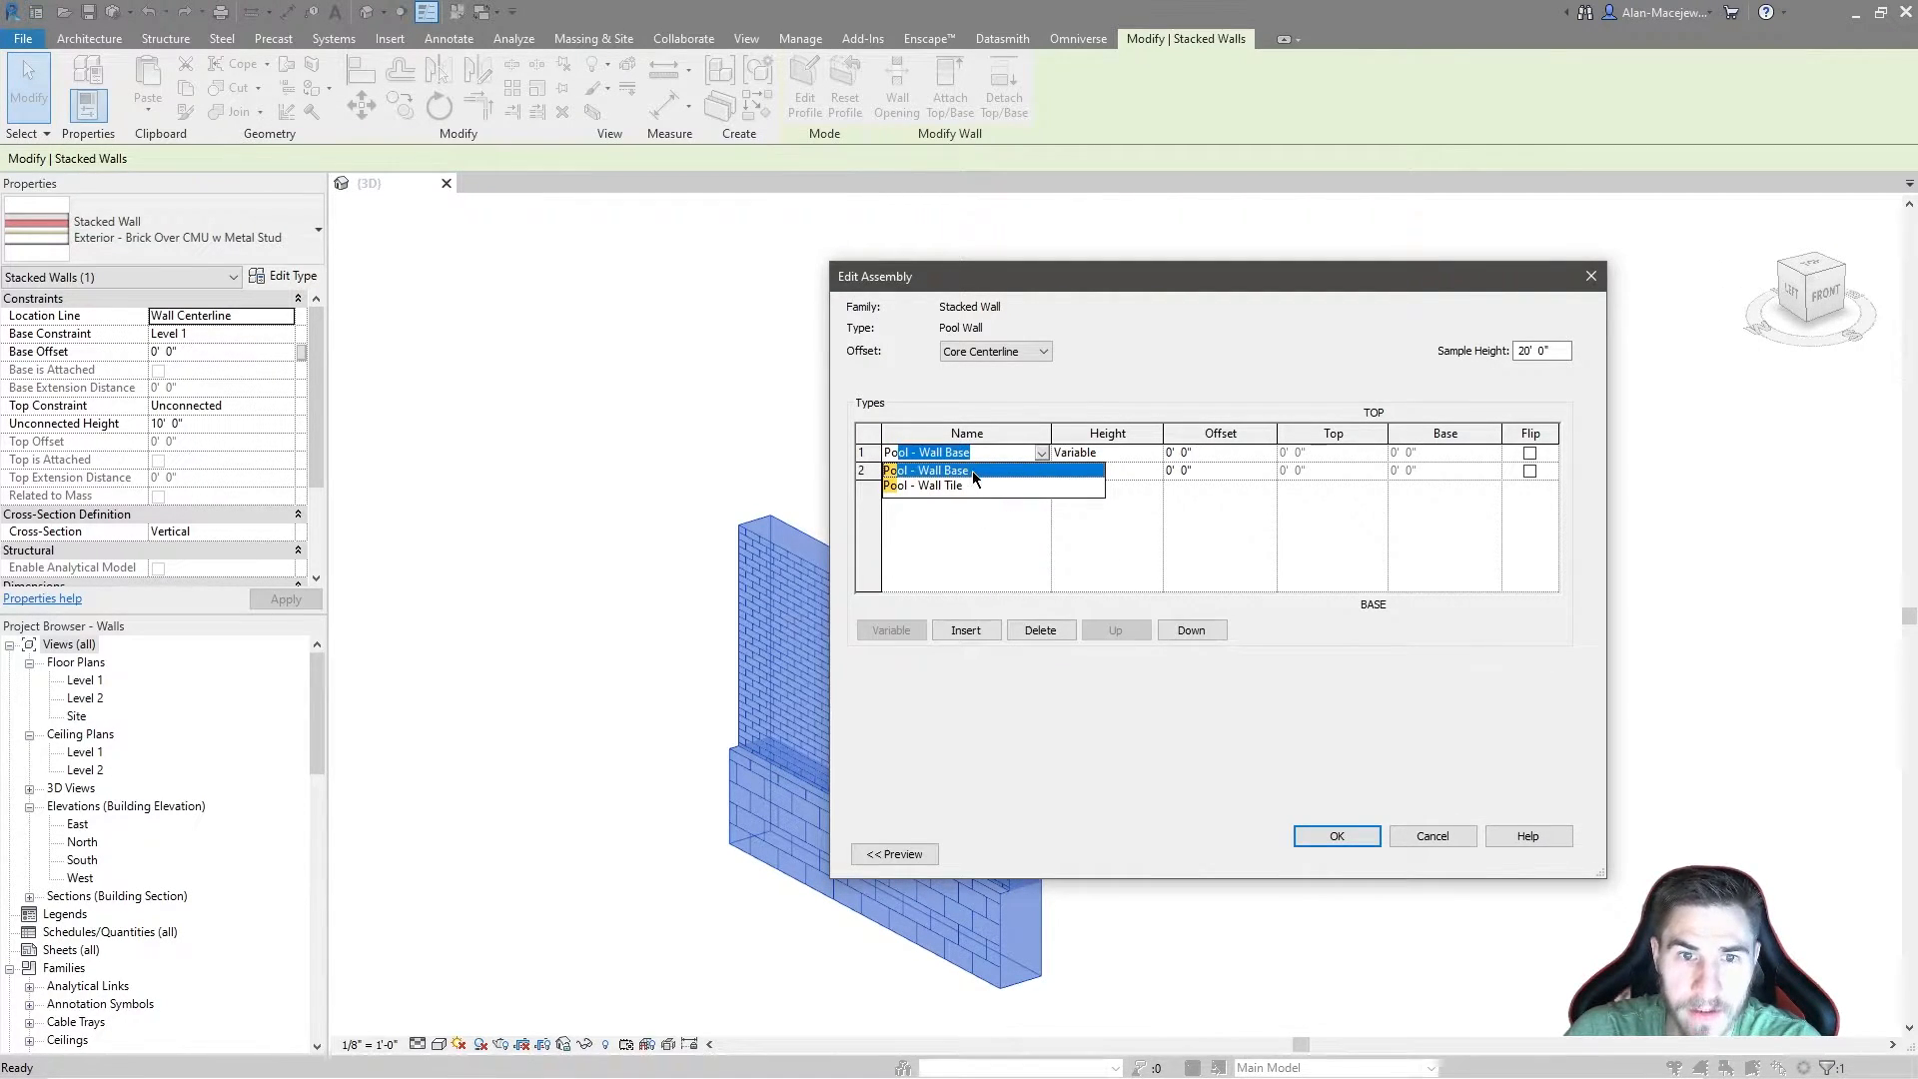
click(959, 486)
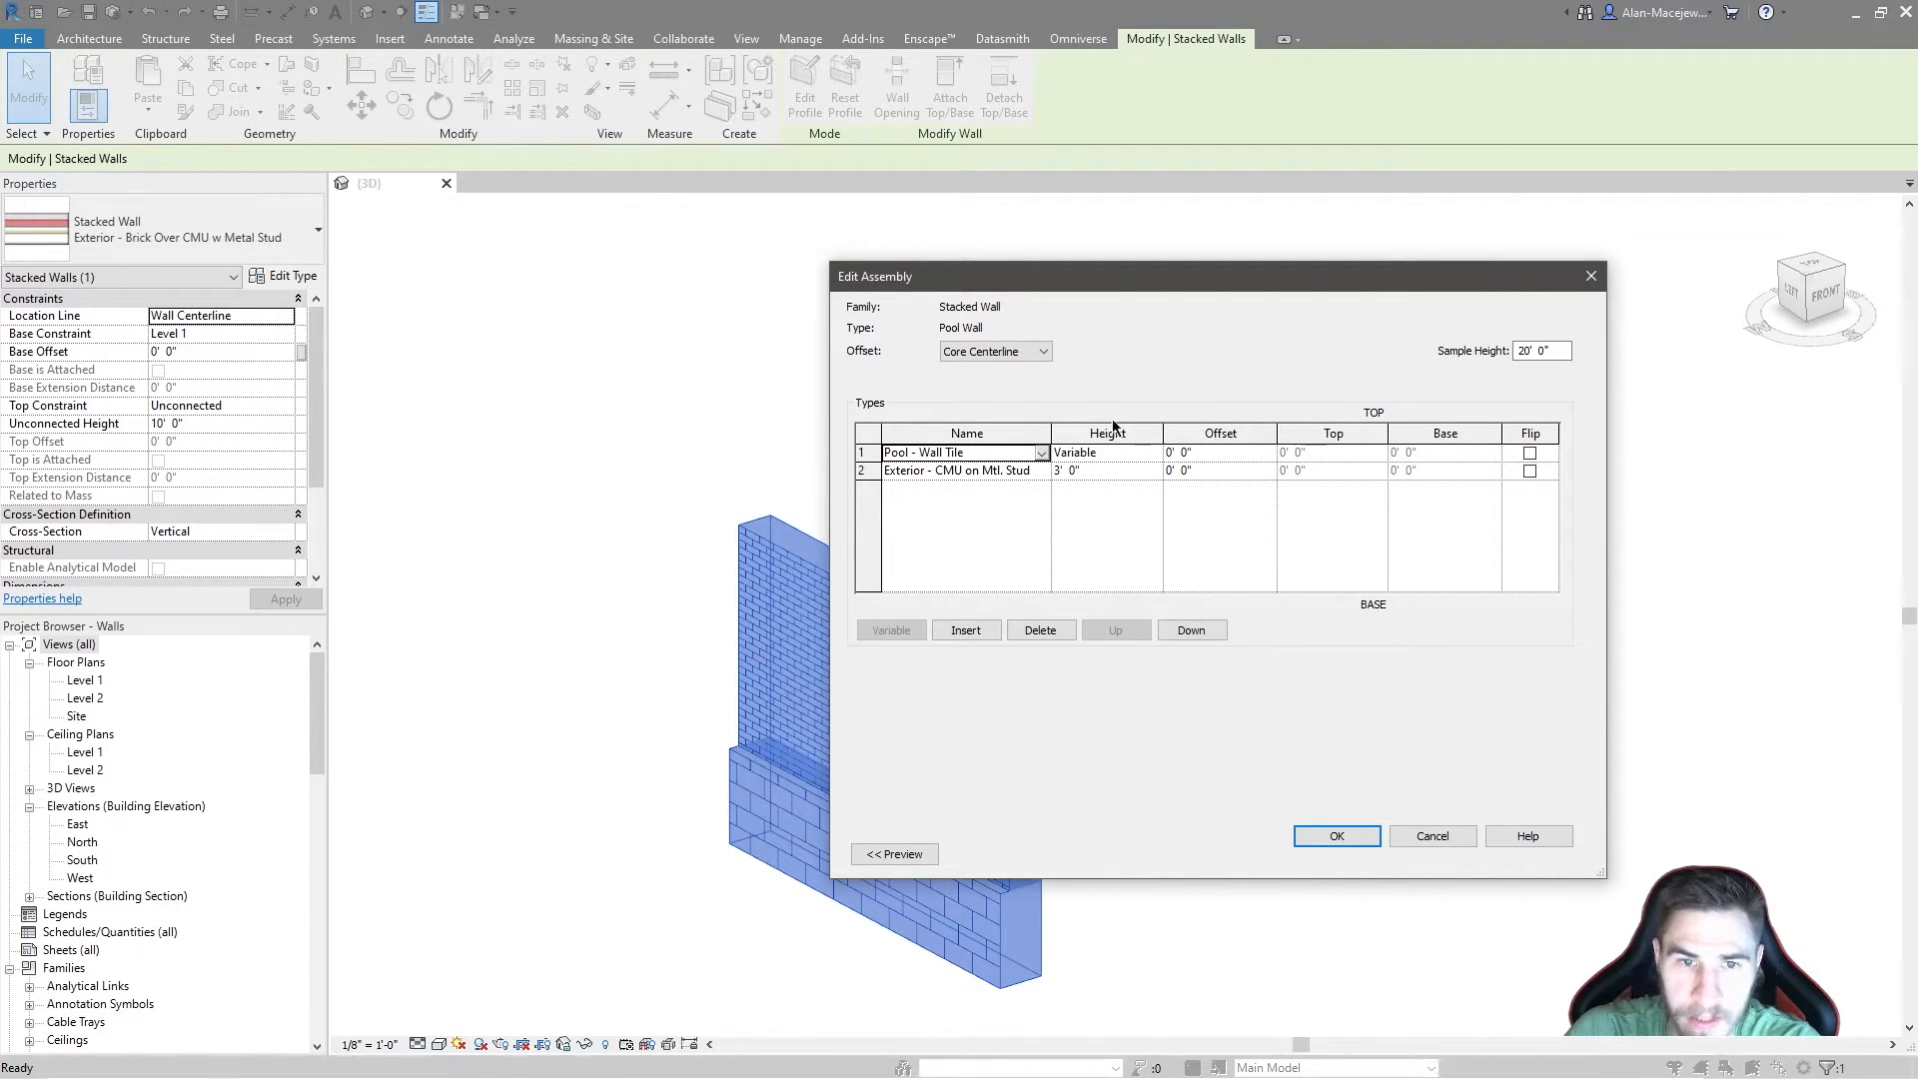
Step: Set the lower stacked segment to the Pool - Wall Base wall type
click(1013, 470)
click(1041, 471)
scroll(1009, 519, down, 5)
scroll(997, 495, down, 5)
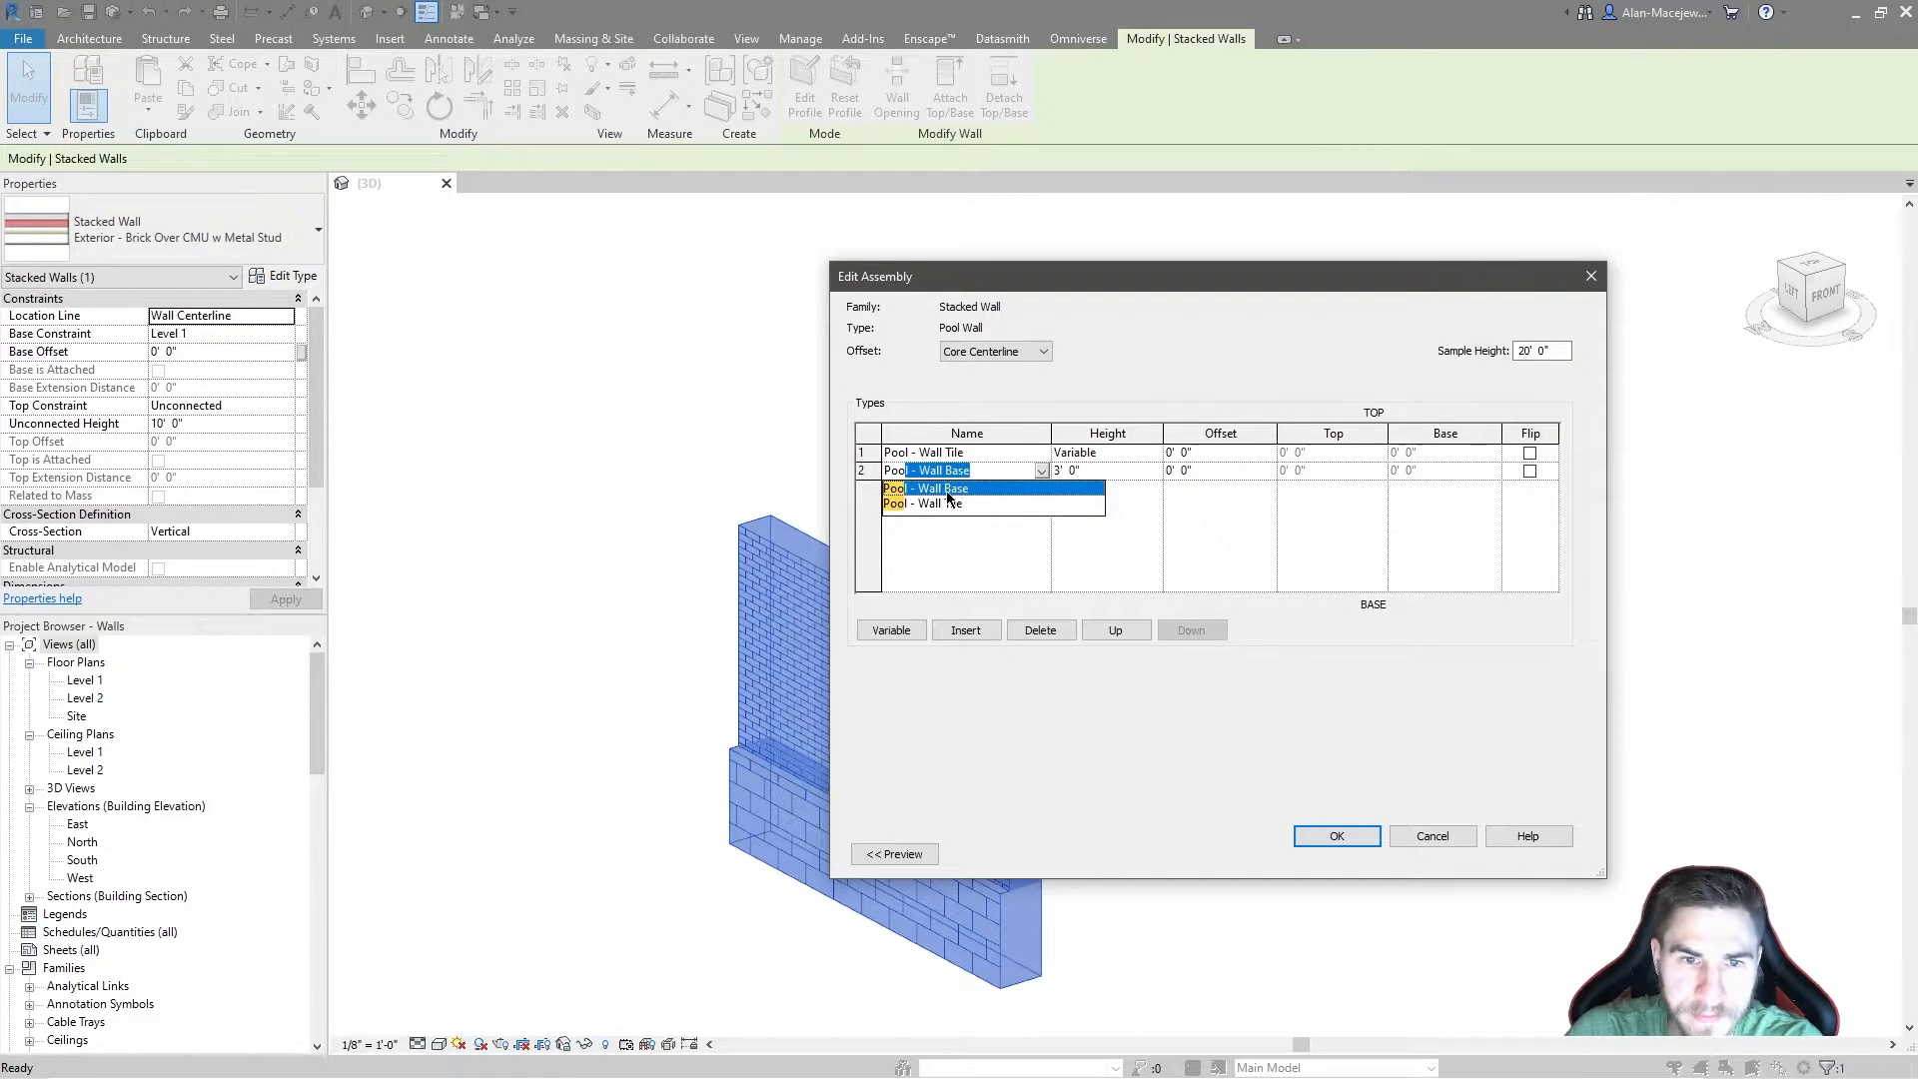
click(989, 501)
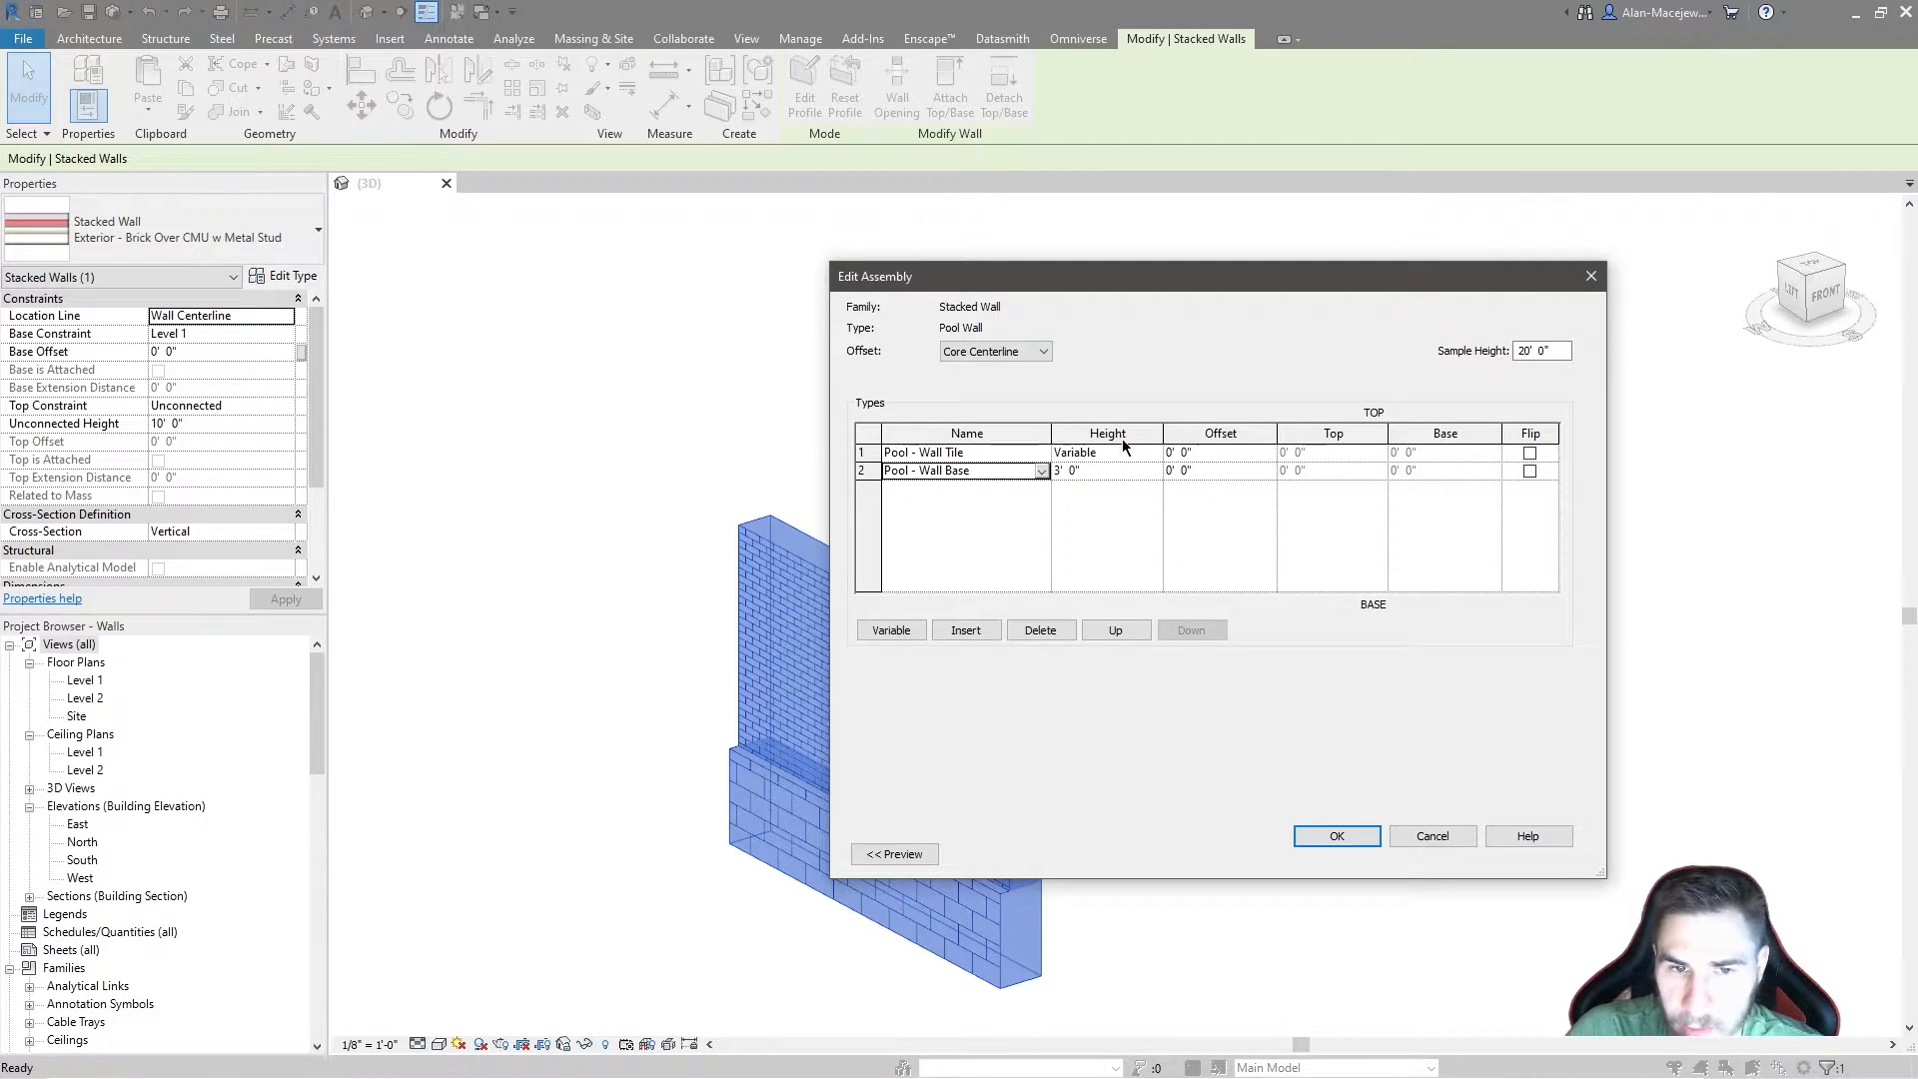
Step: Show the assembly preview, set the Pool - Wall Base segment's height to 6' 0", and make that segment the variable-height one
click(898, 854)
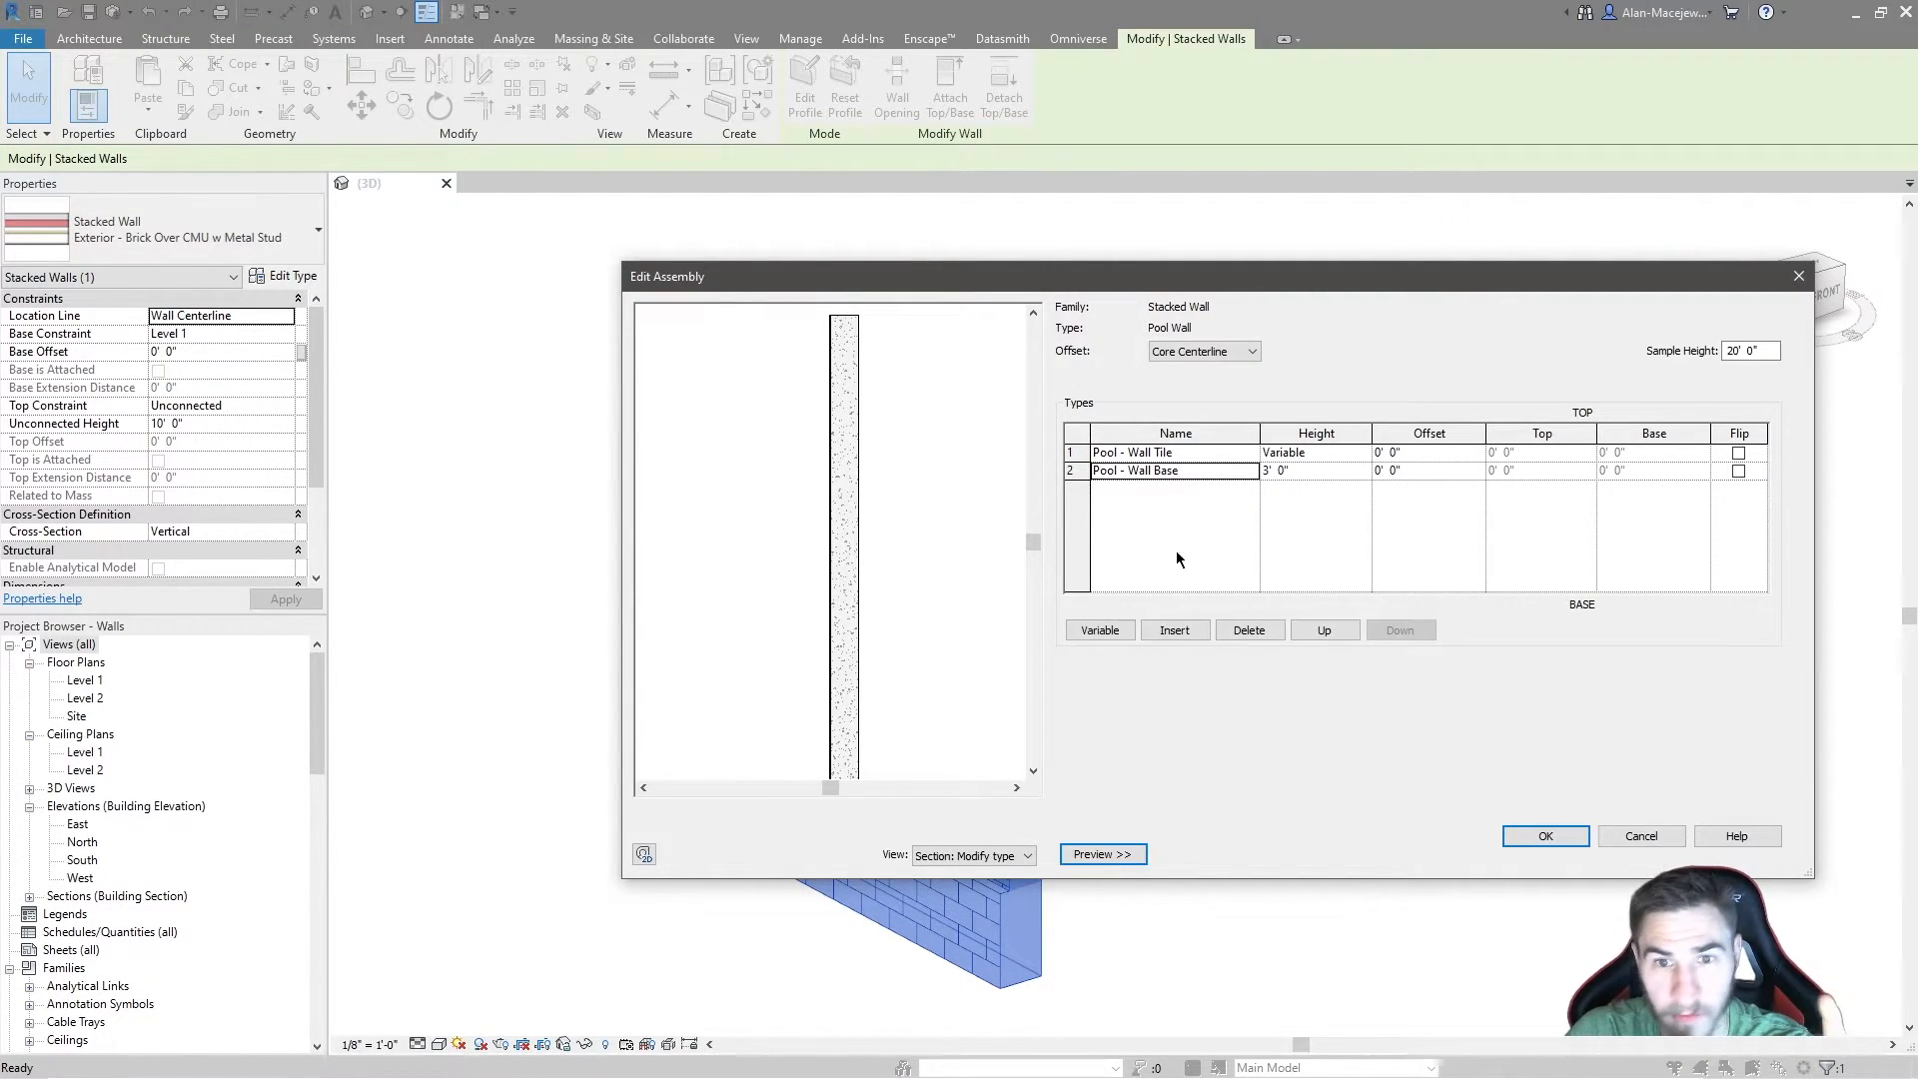
click(1297, 470)
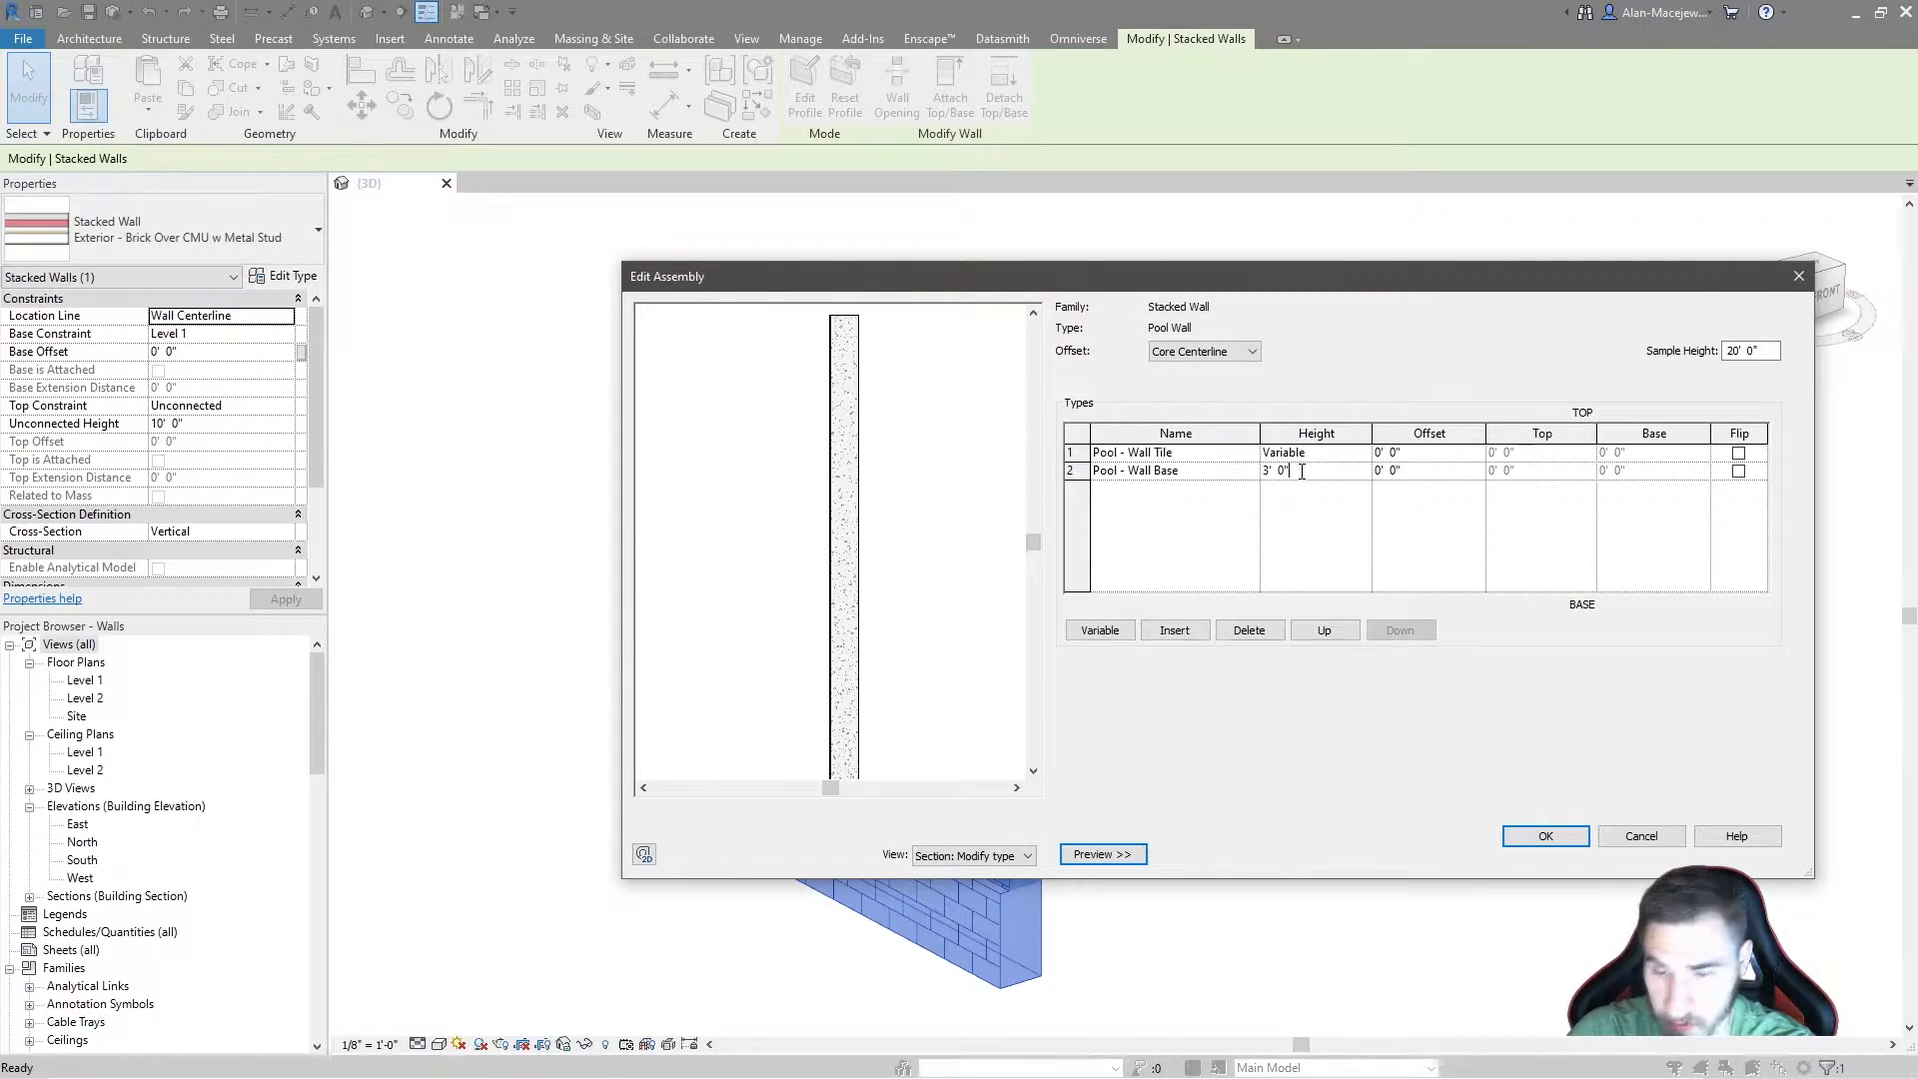
text(6)
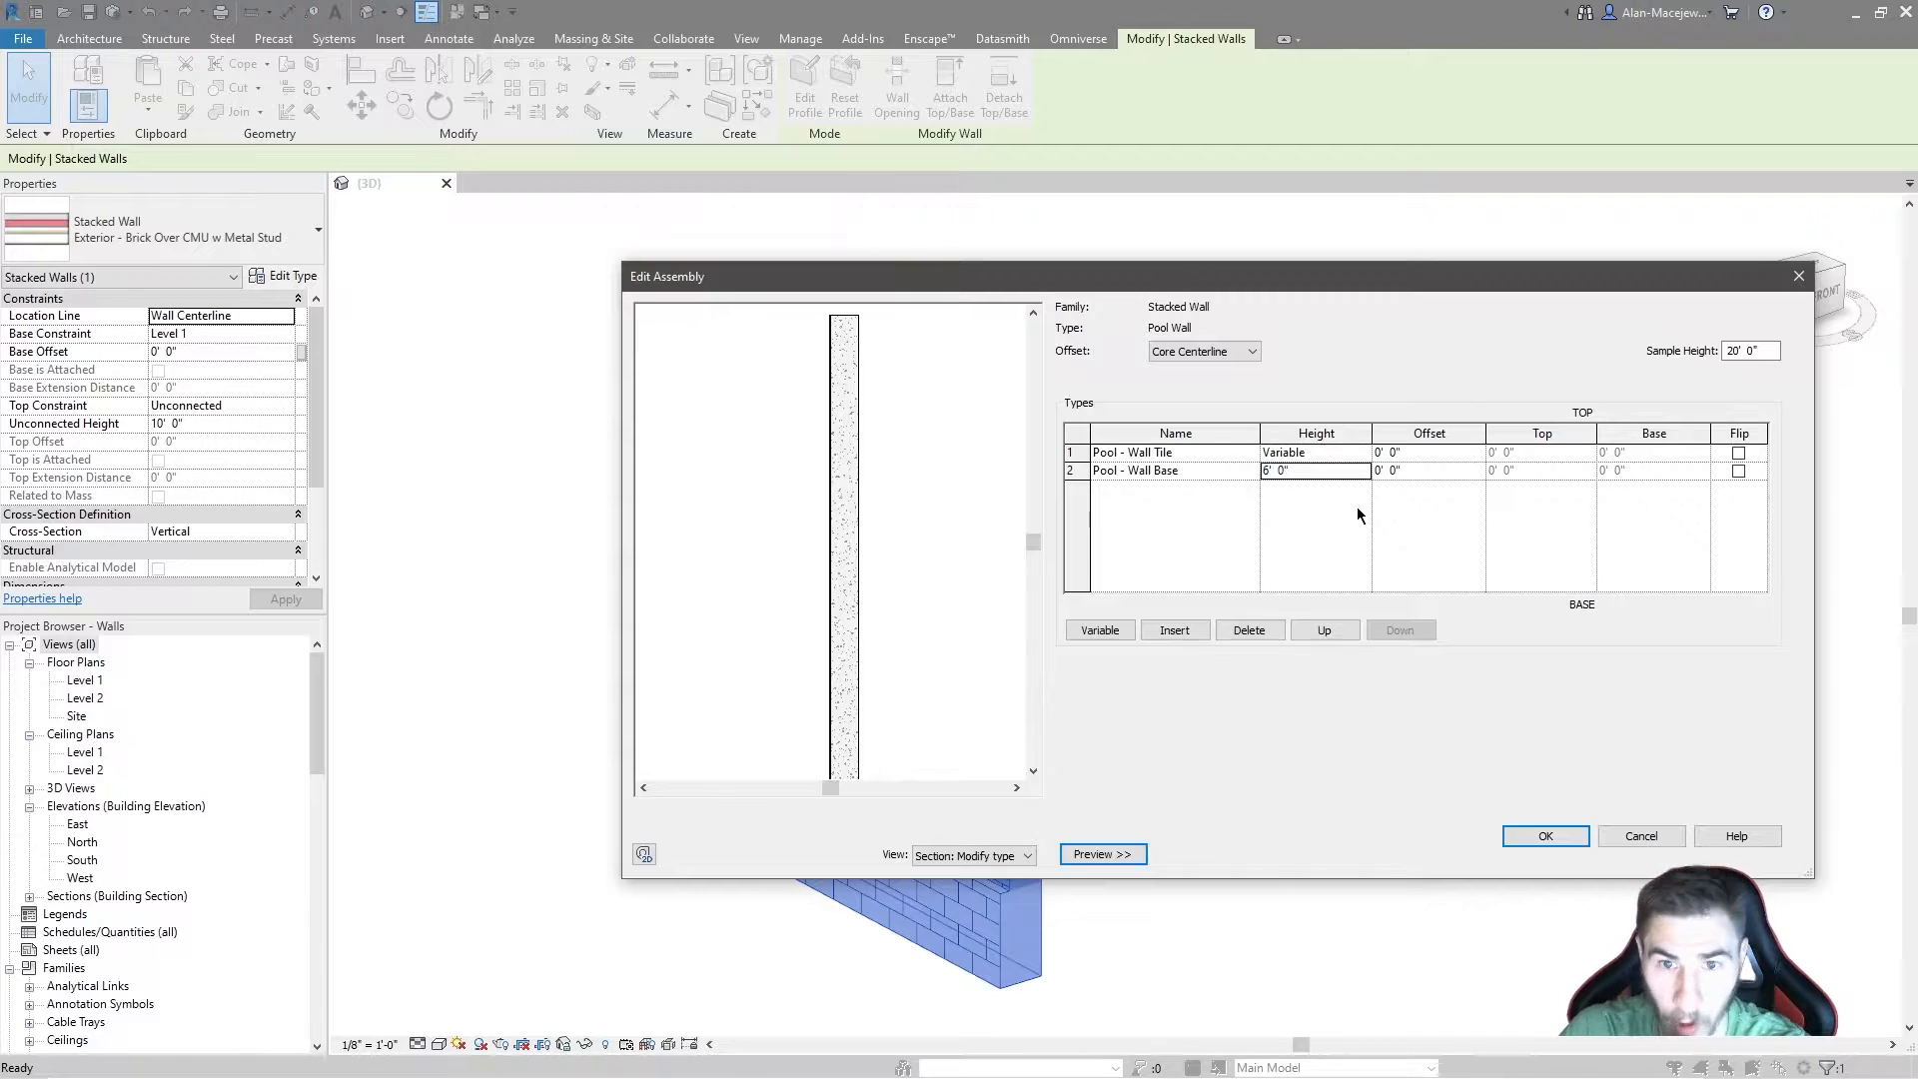
key(Return)
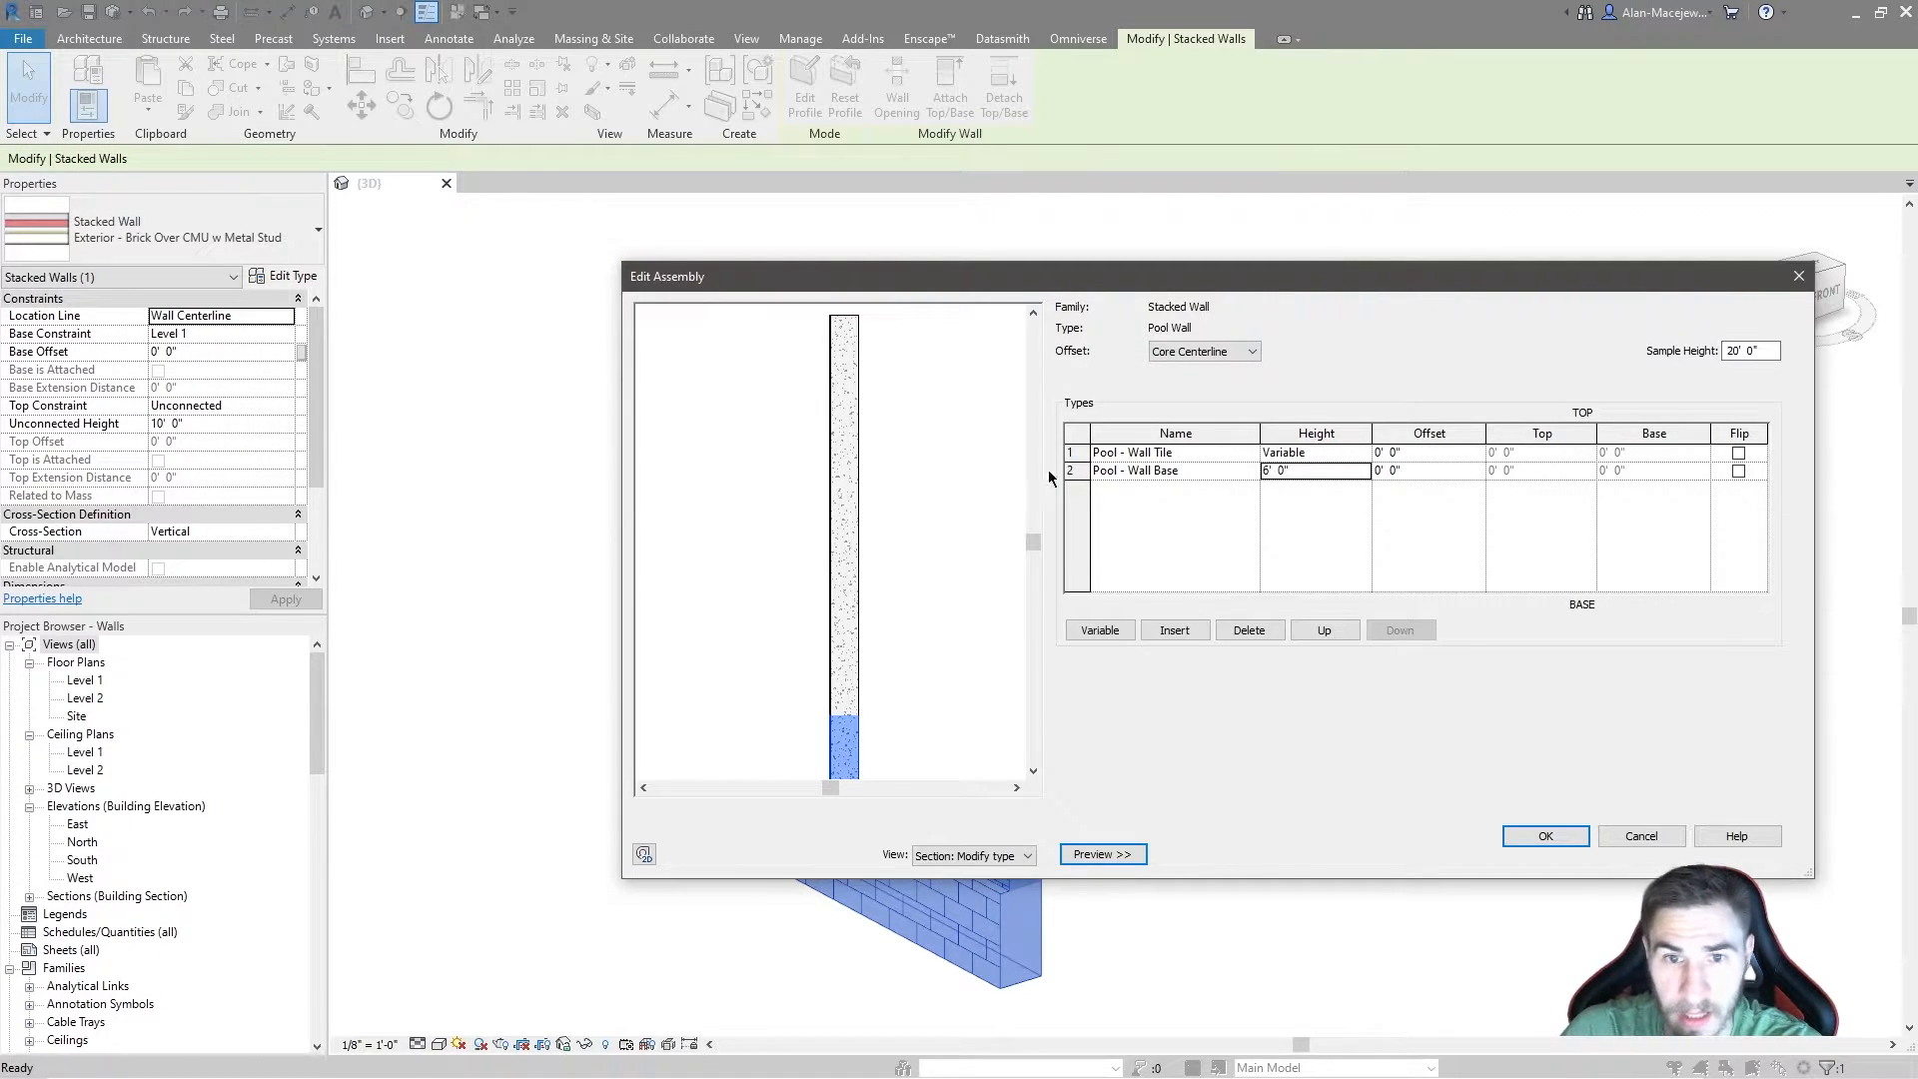
click(1109, 631)
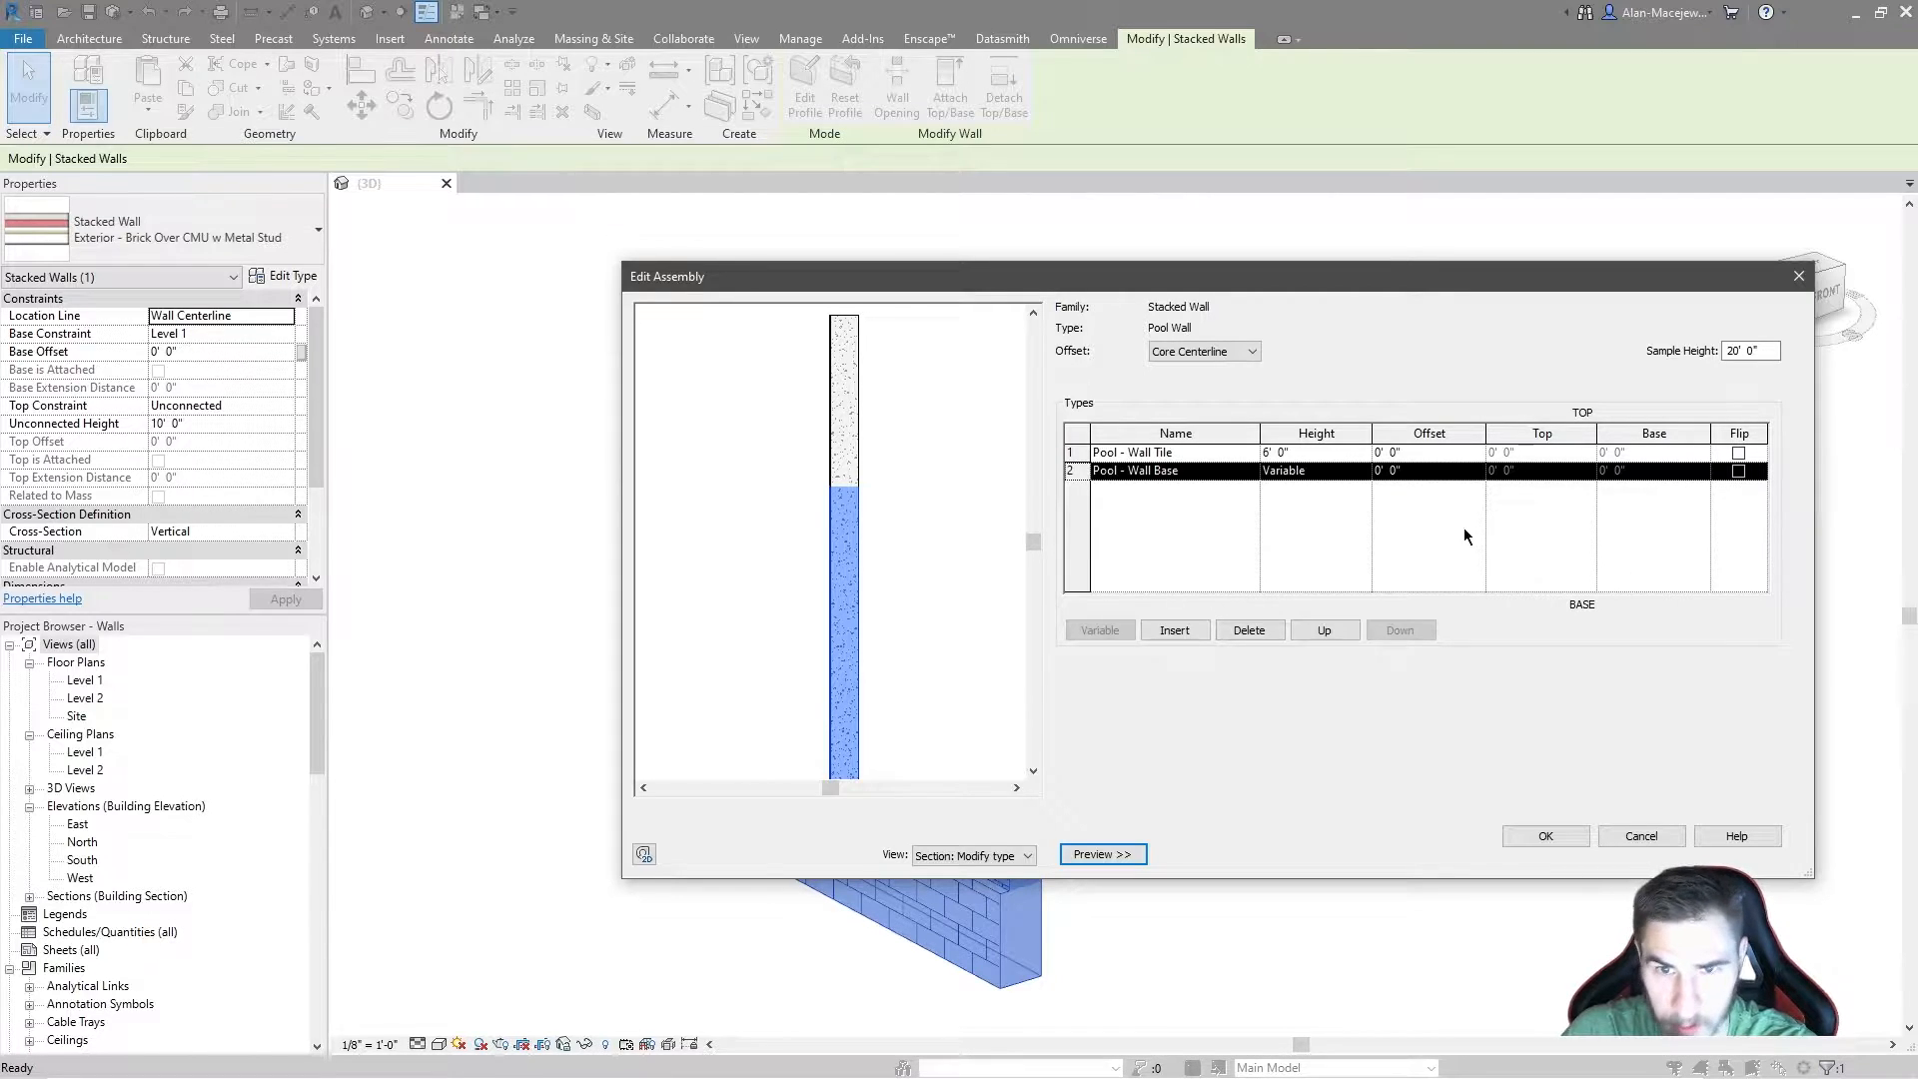
Step: Set the Pool - Wall Tile segment's height to 0' 6"
click(1315, 455)
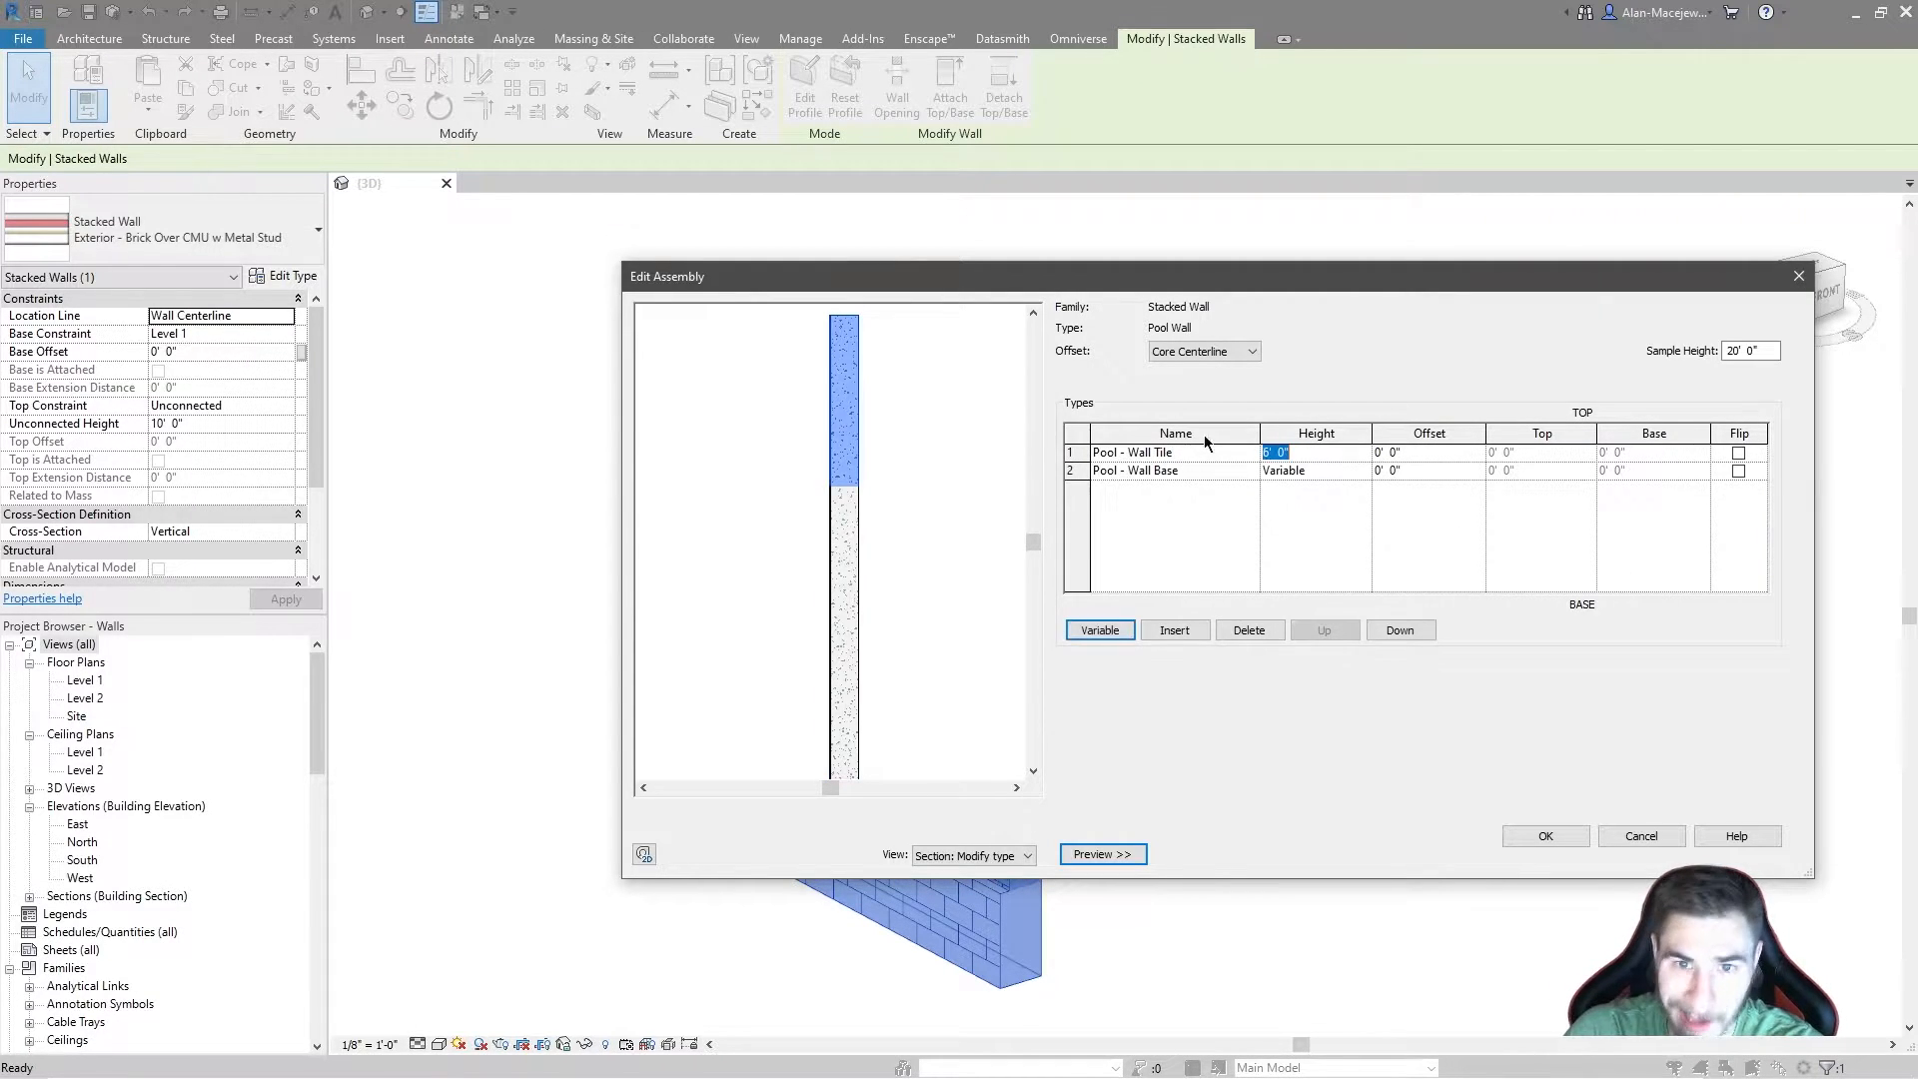
text(0 6)
key(Tab)
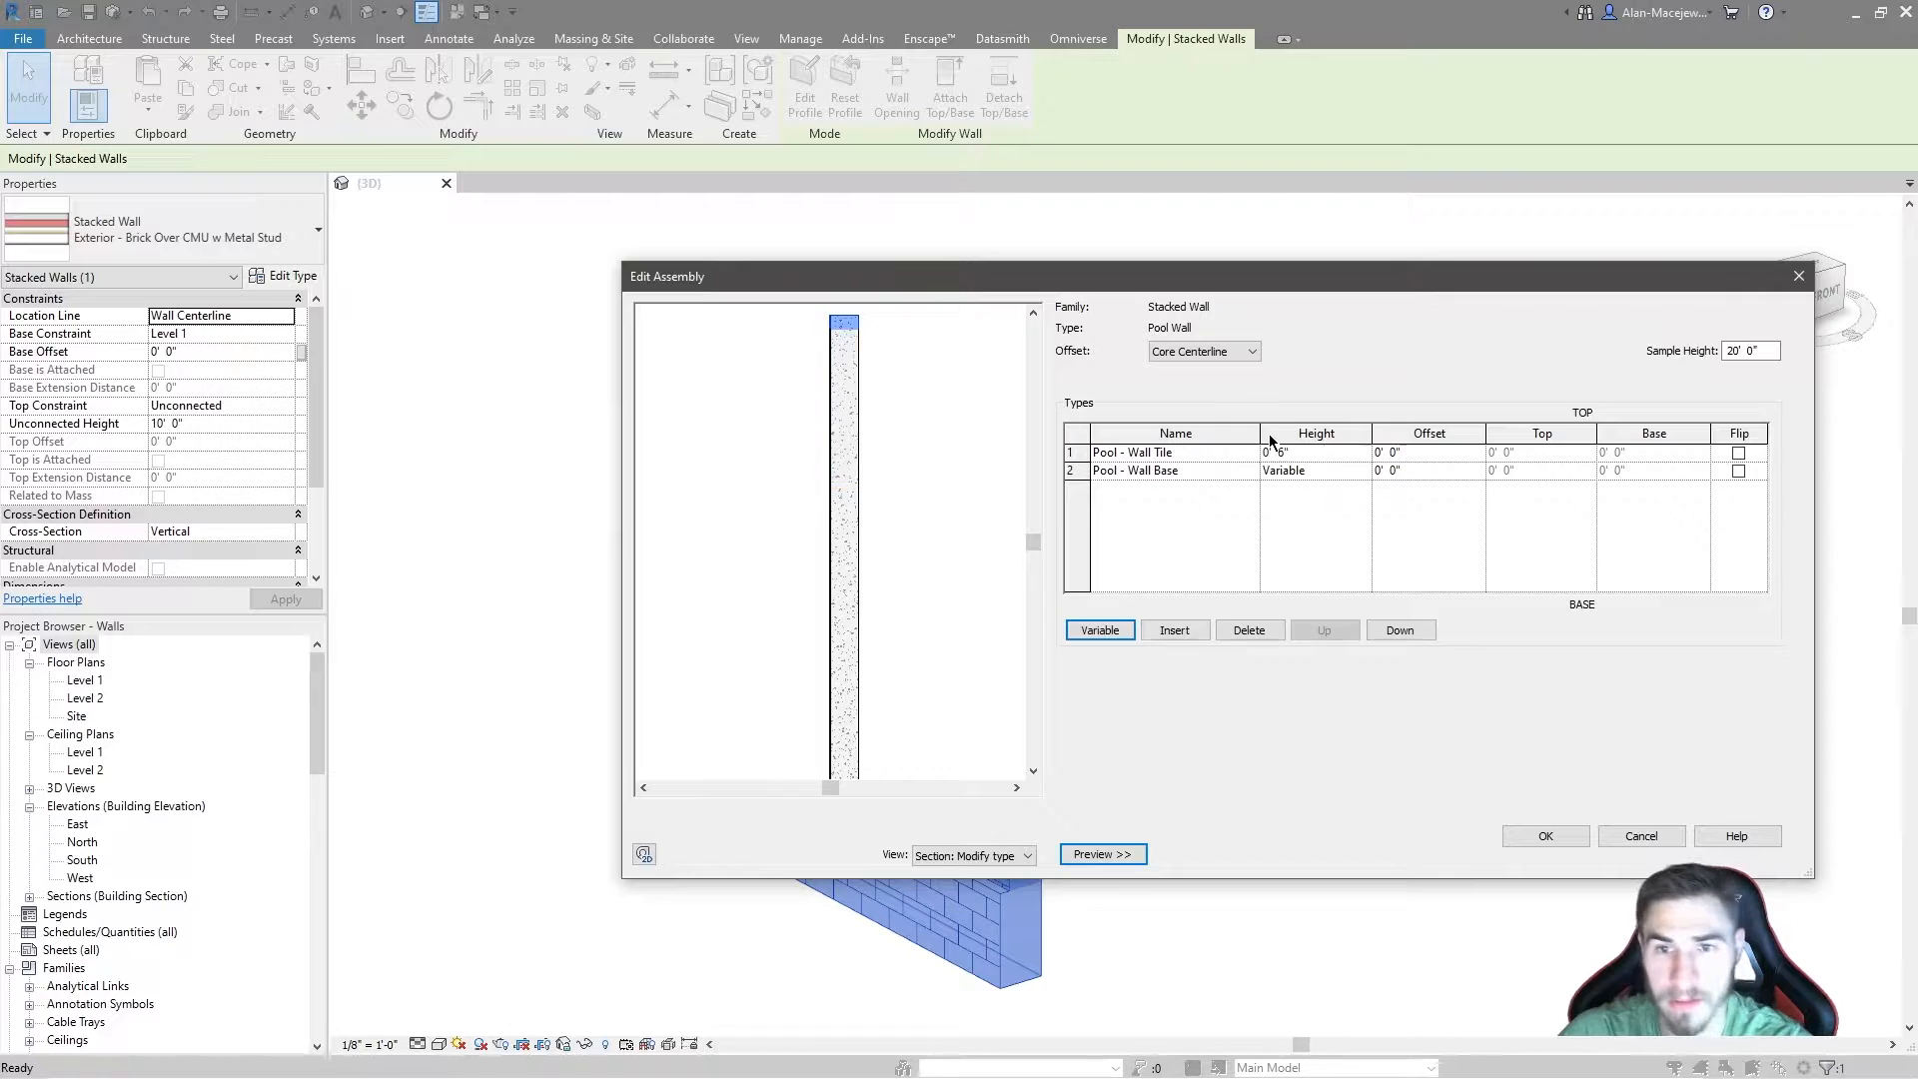
Step: Examine in the section preview how the tile band meets the Pool - Wall Base segment, especially along the finish face
scroll(849, 399, up, 5)
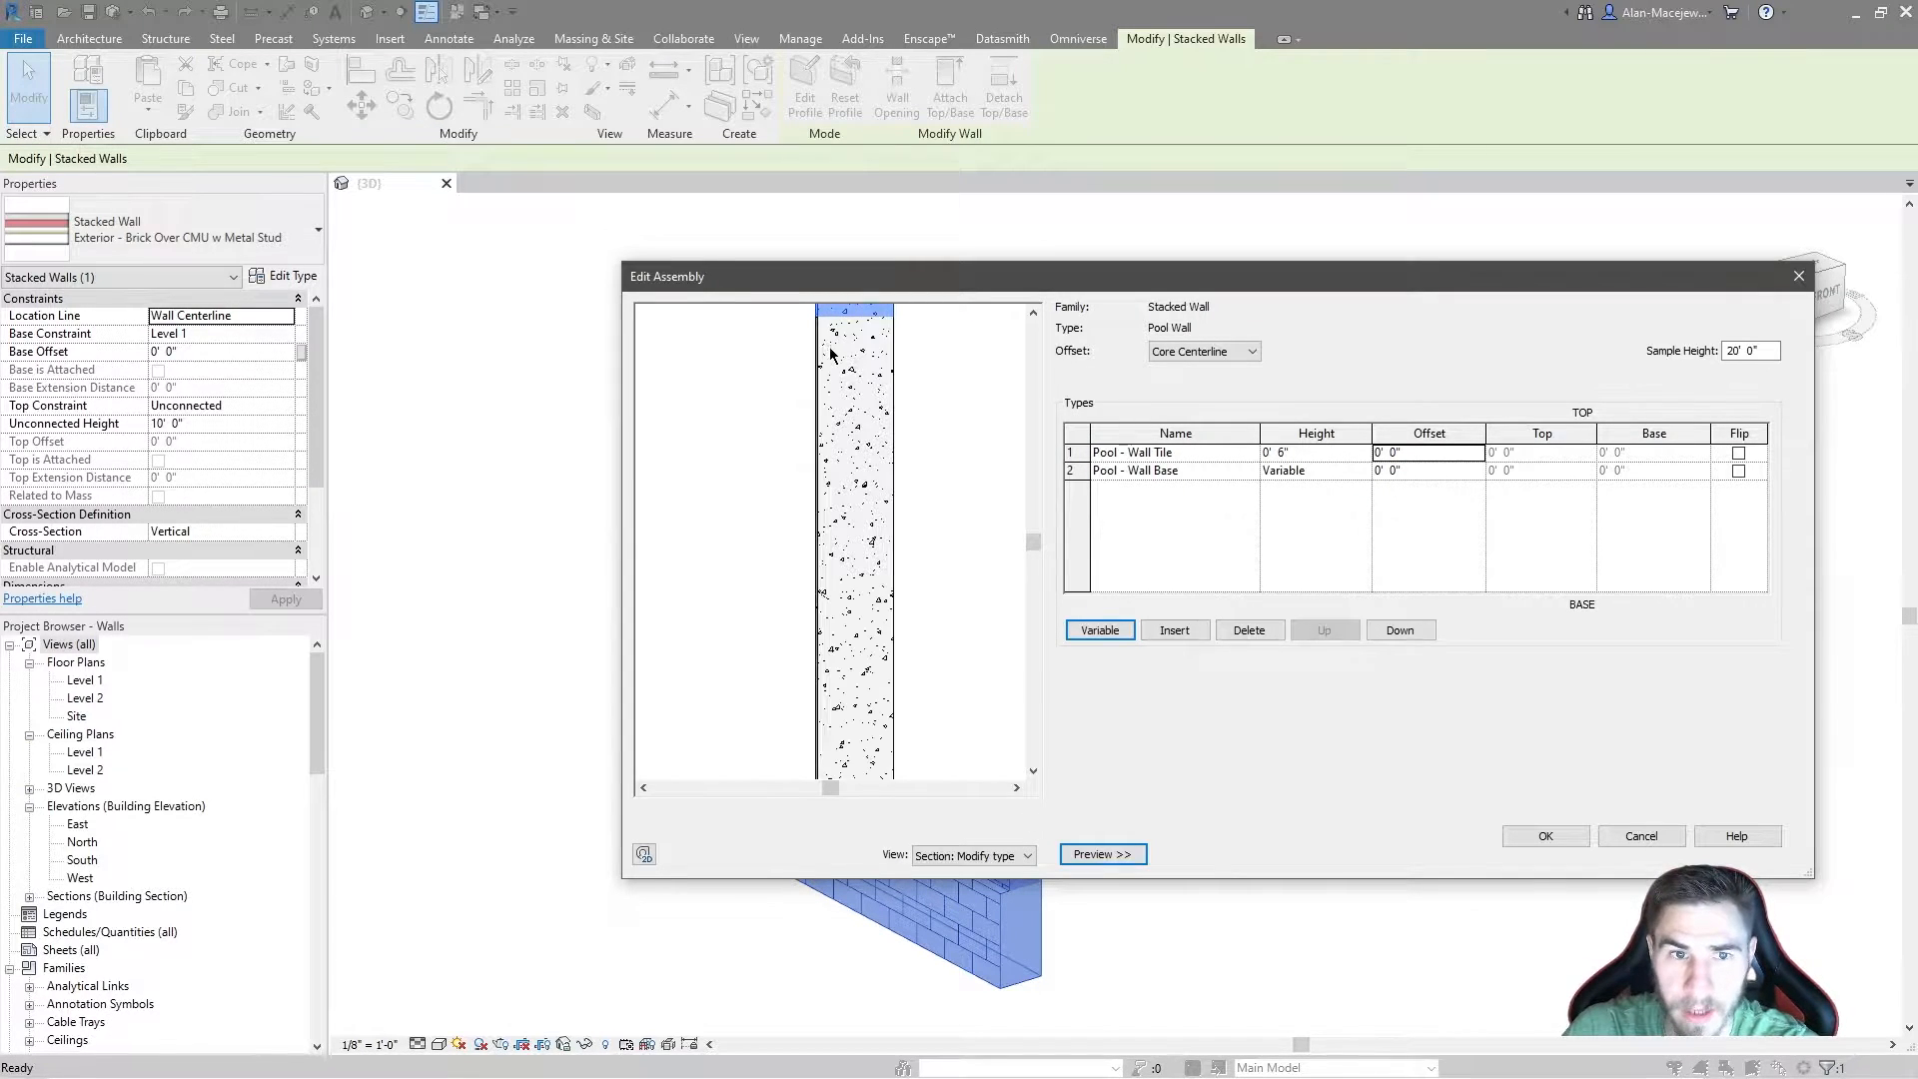
scroll(840, 489, up, 3)
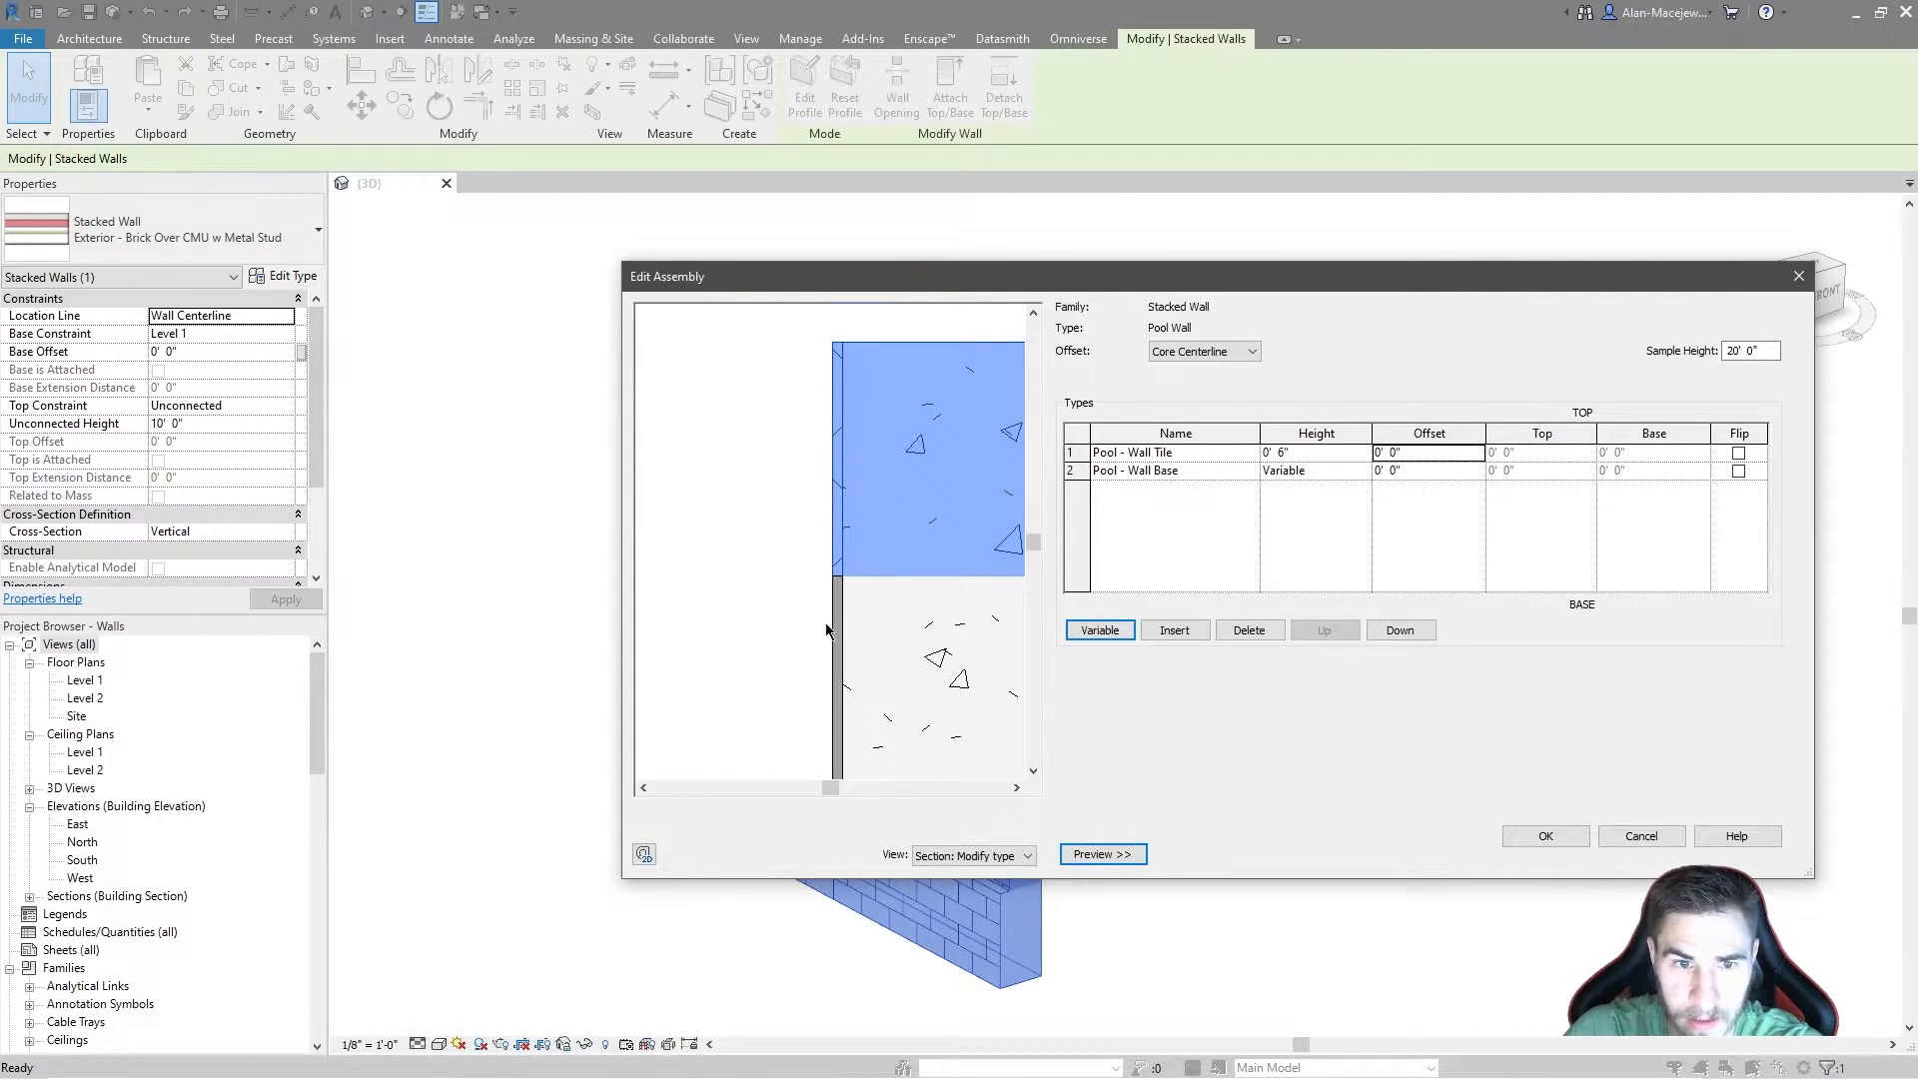
scroll(899, 479, down, 4)
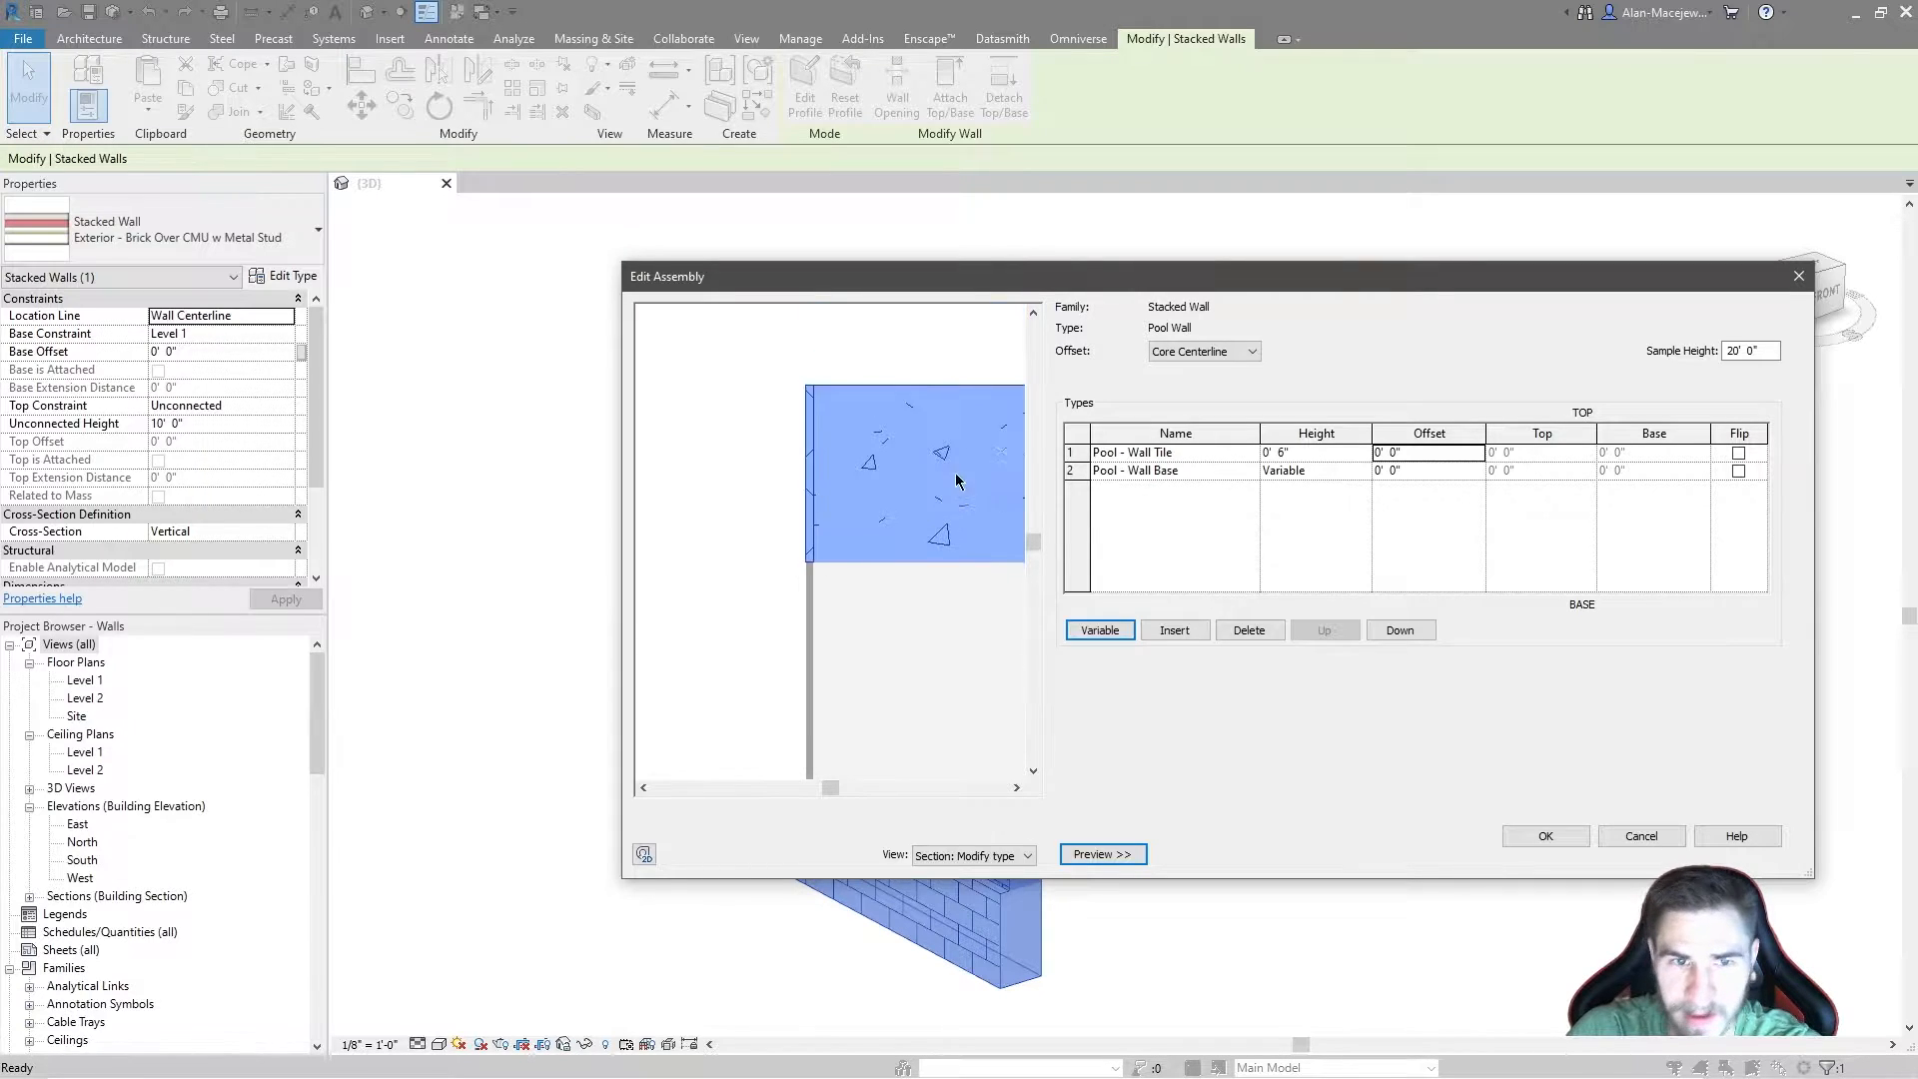
scroll(923, 426, down, 1)
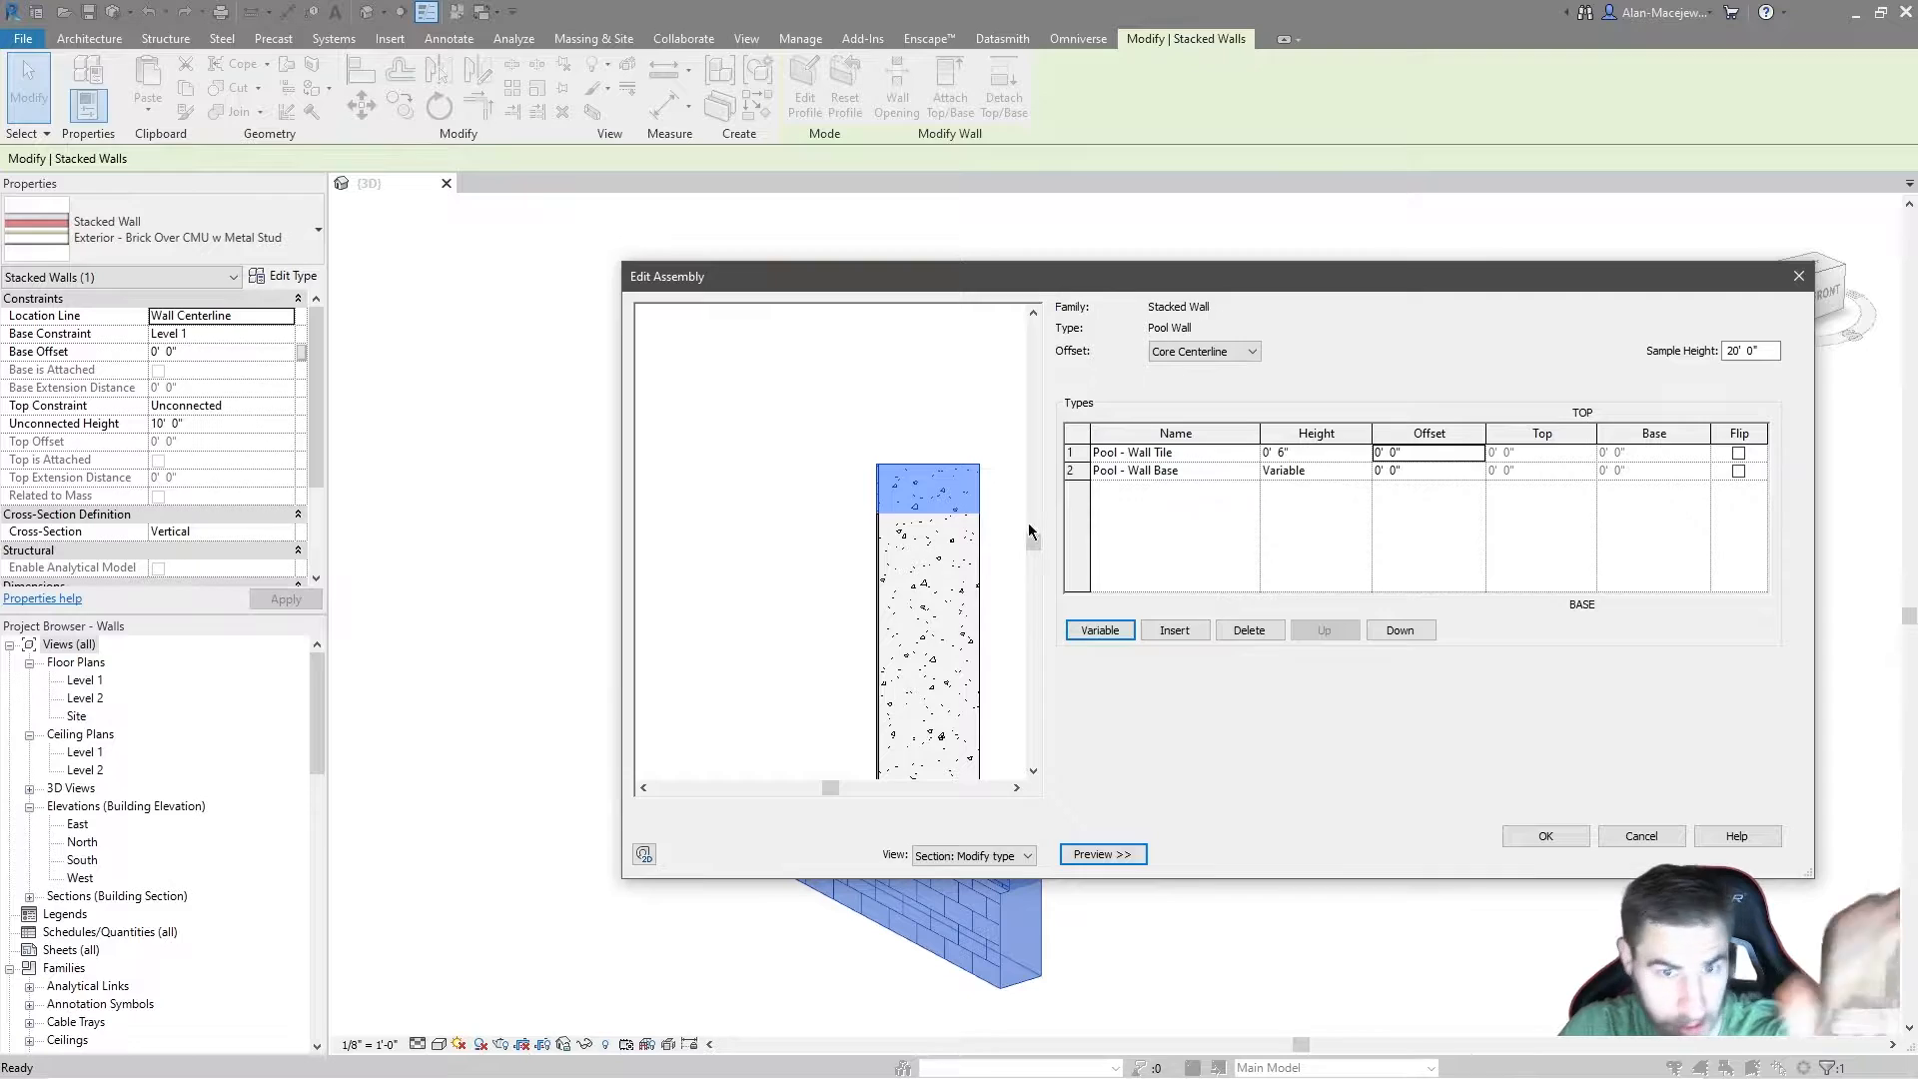
scroll(759, 435, down, 2)
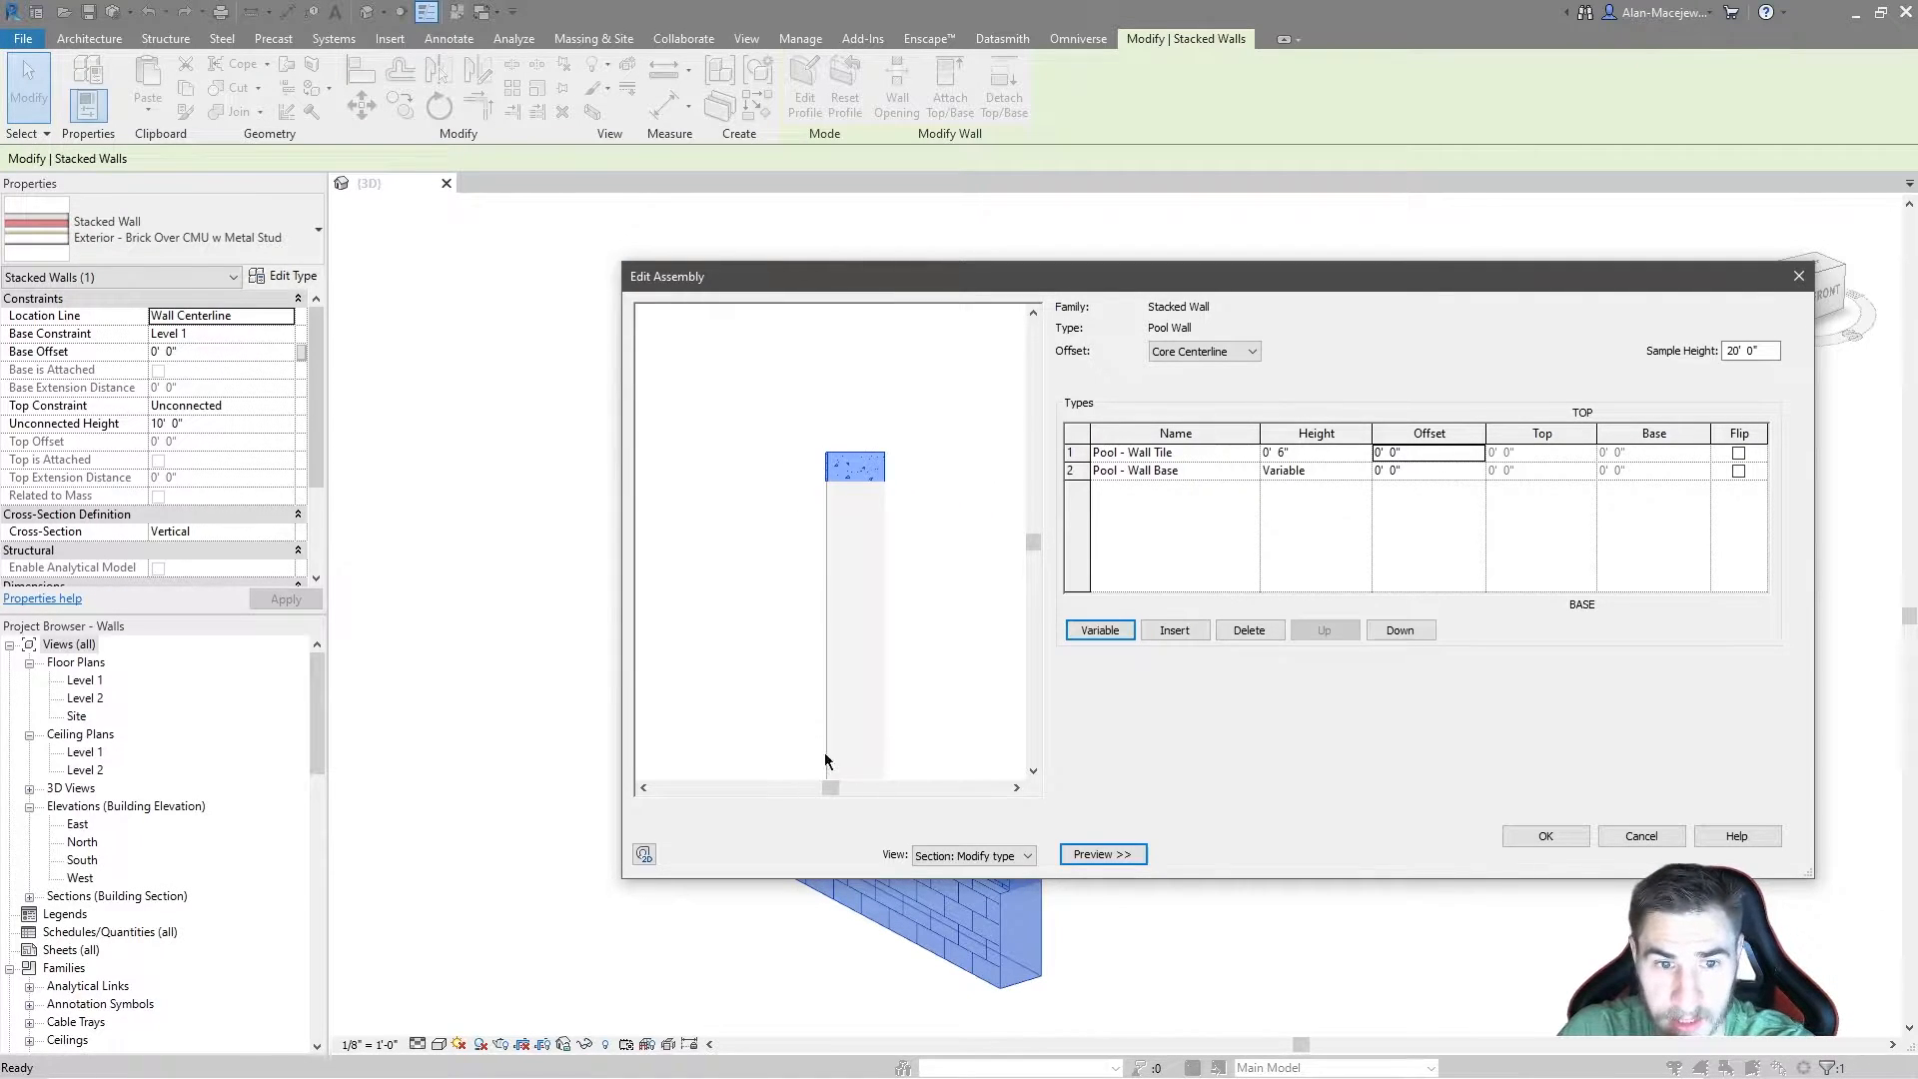
middle_drag(819, 767, 862, 658)
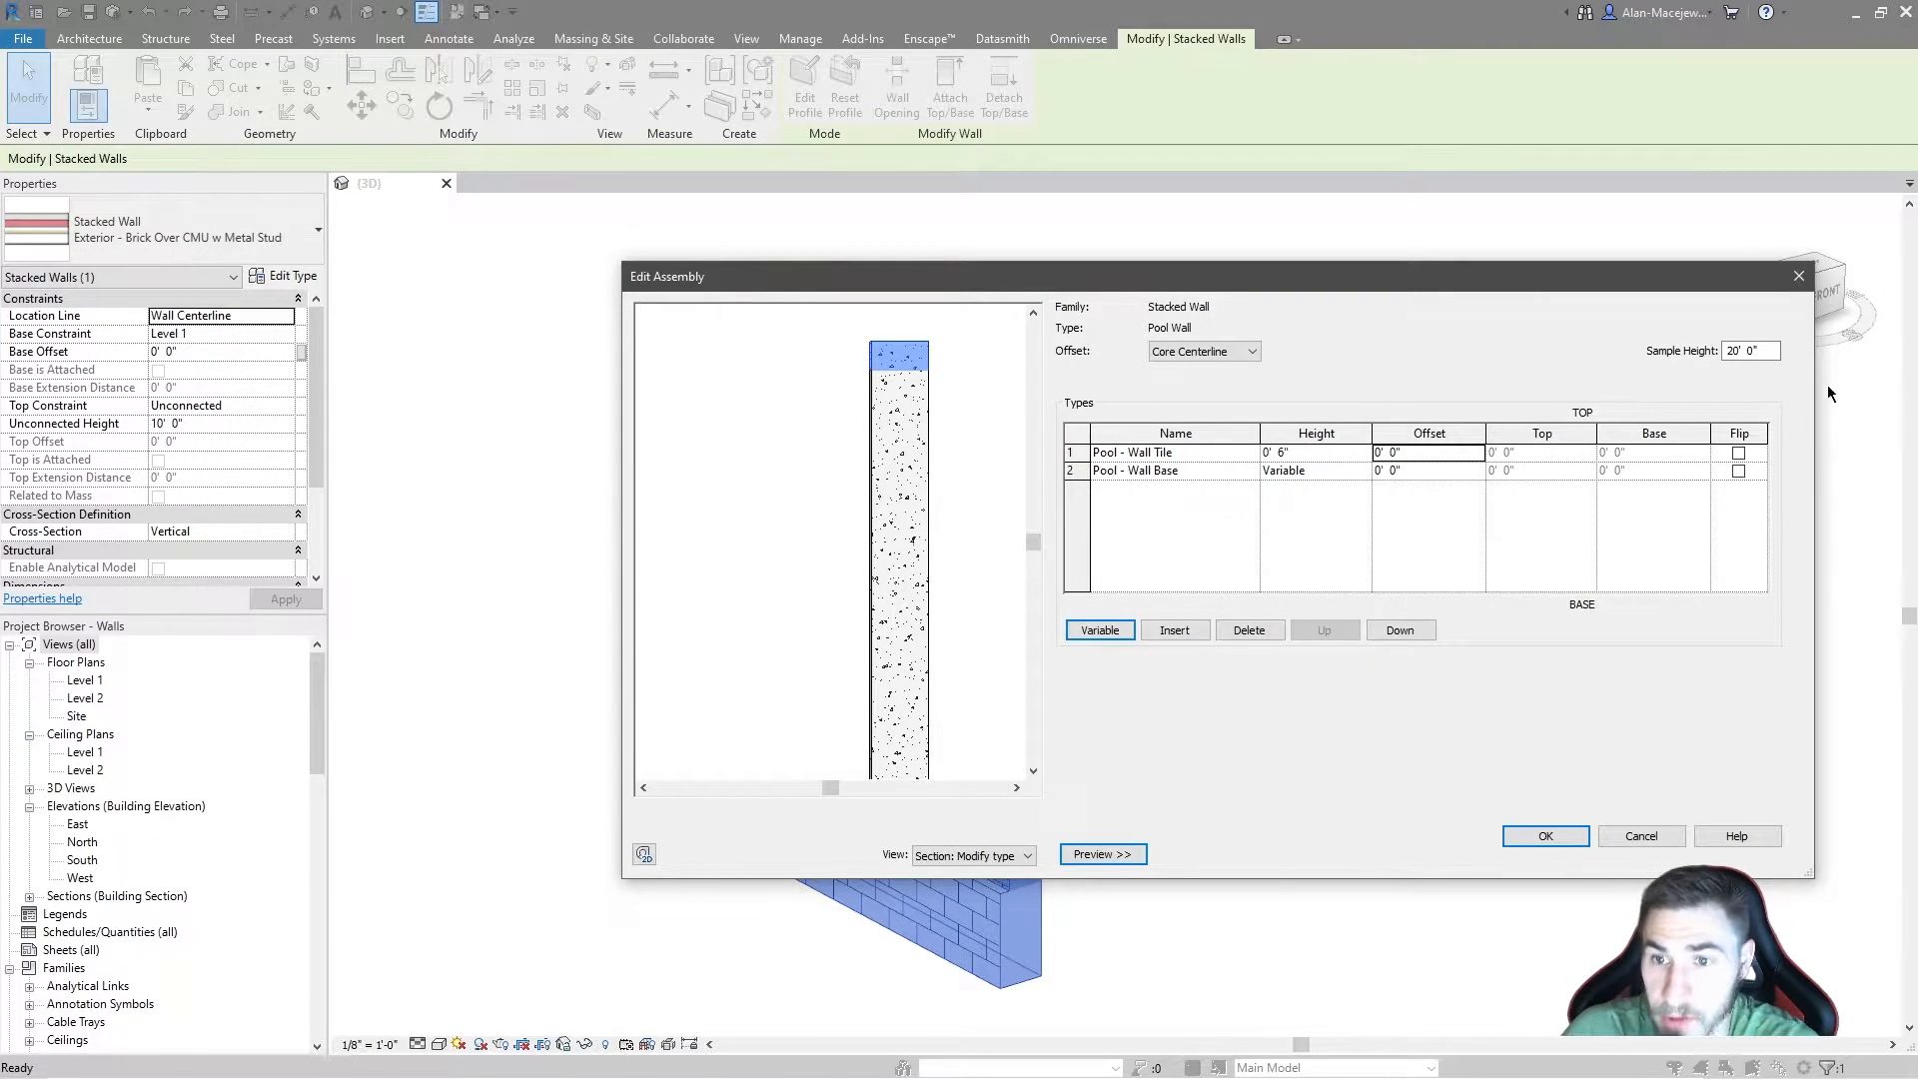
click(1740, 470)
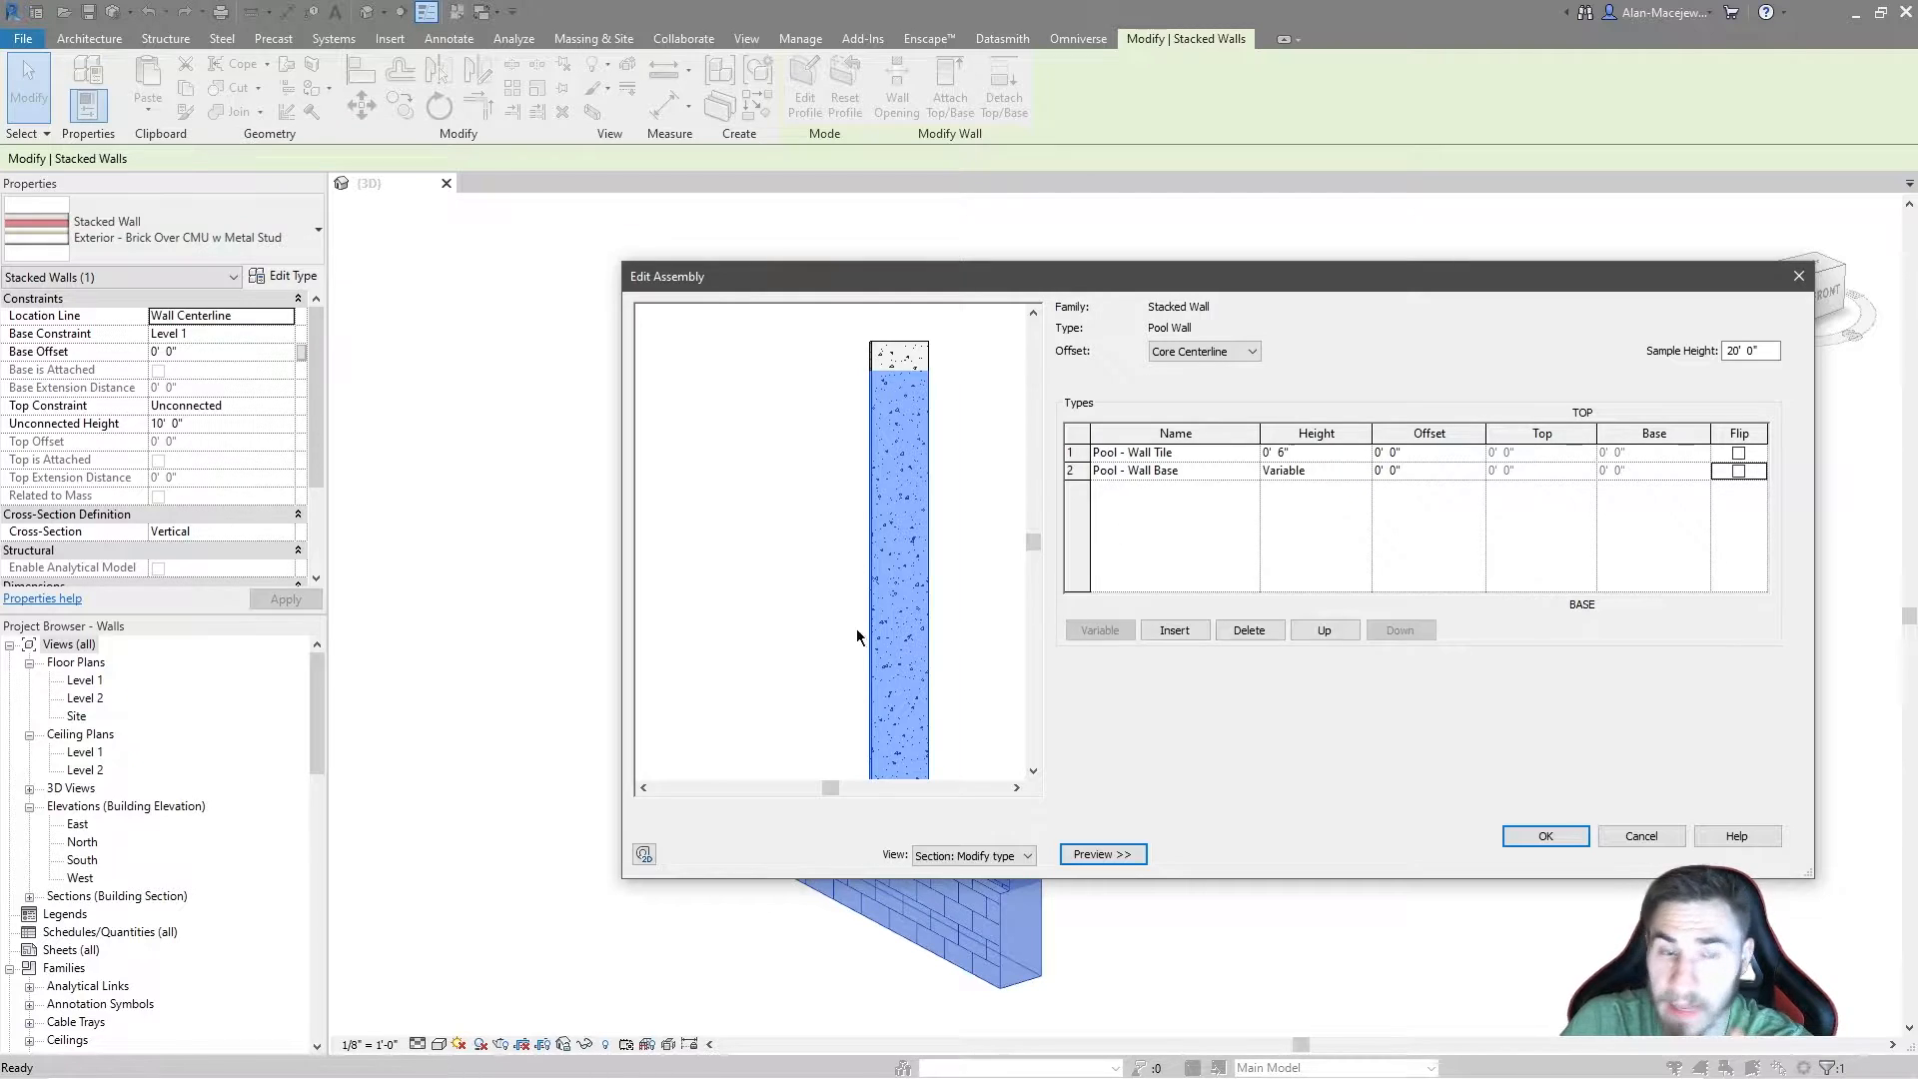
middle_drag(845, 465, 865, 537)
scroll(926, 452, up, 3)
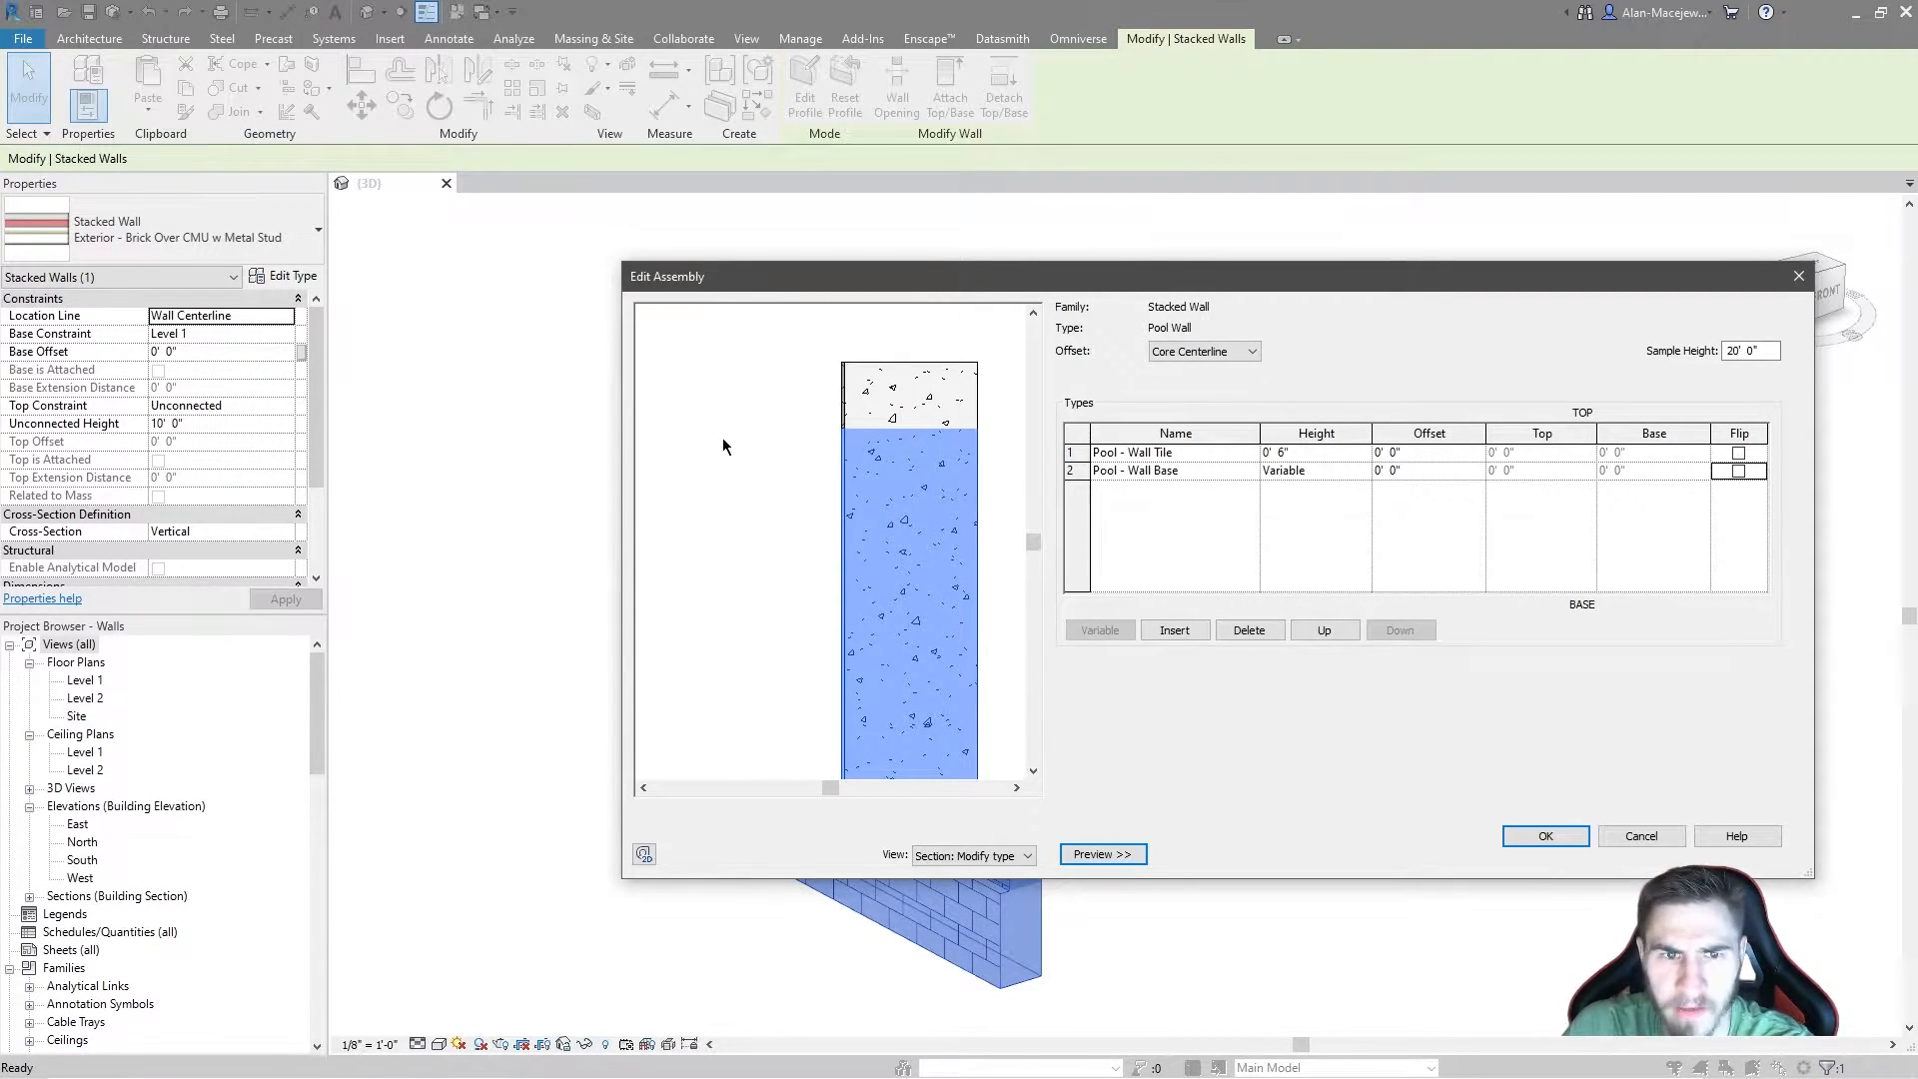
scroll(851, 444, up, 2)
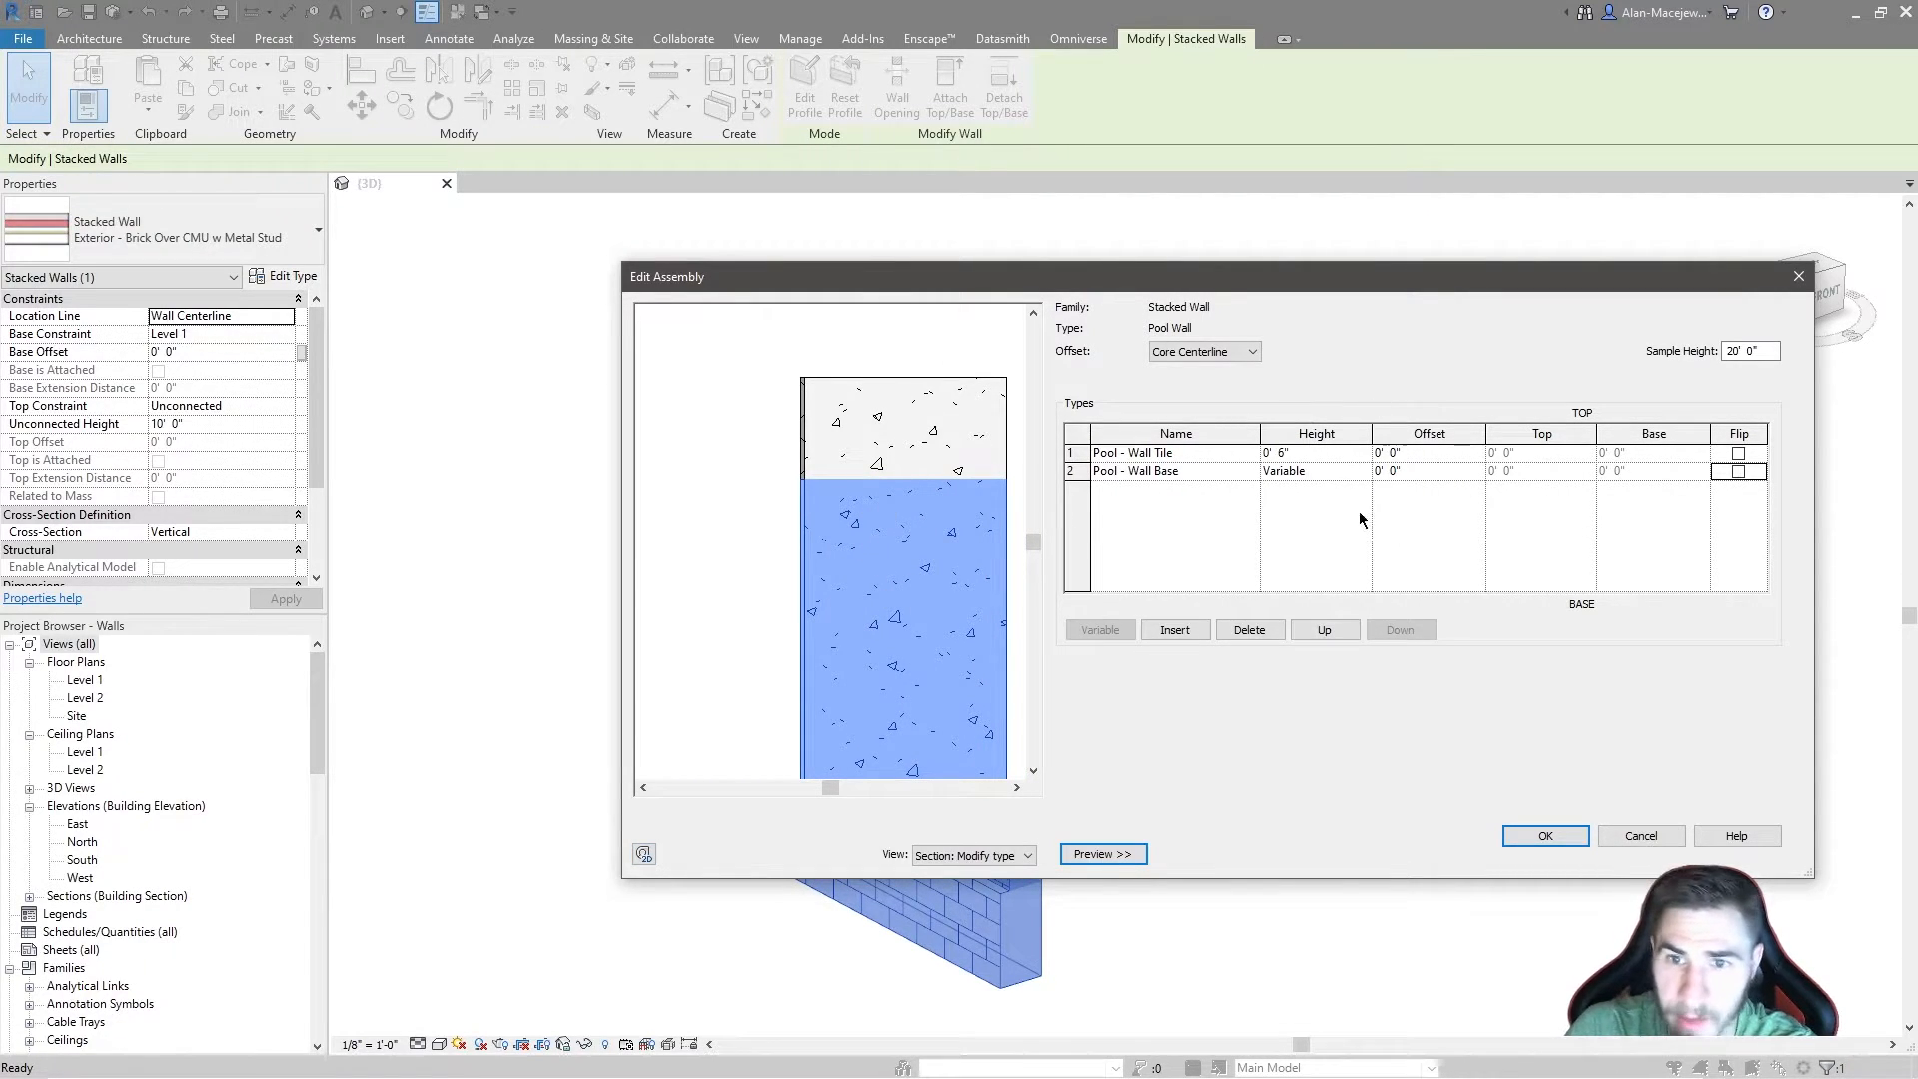
scroll(897, 536, down, 1)
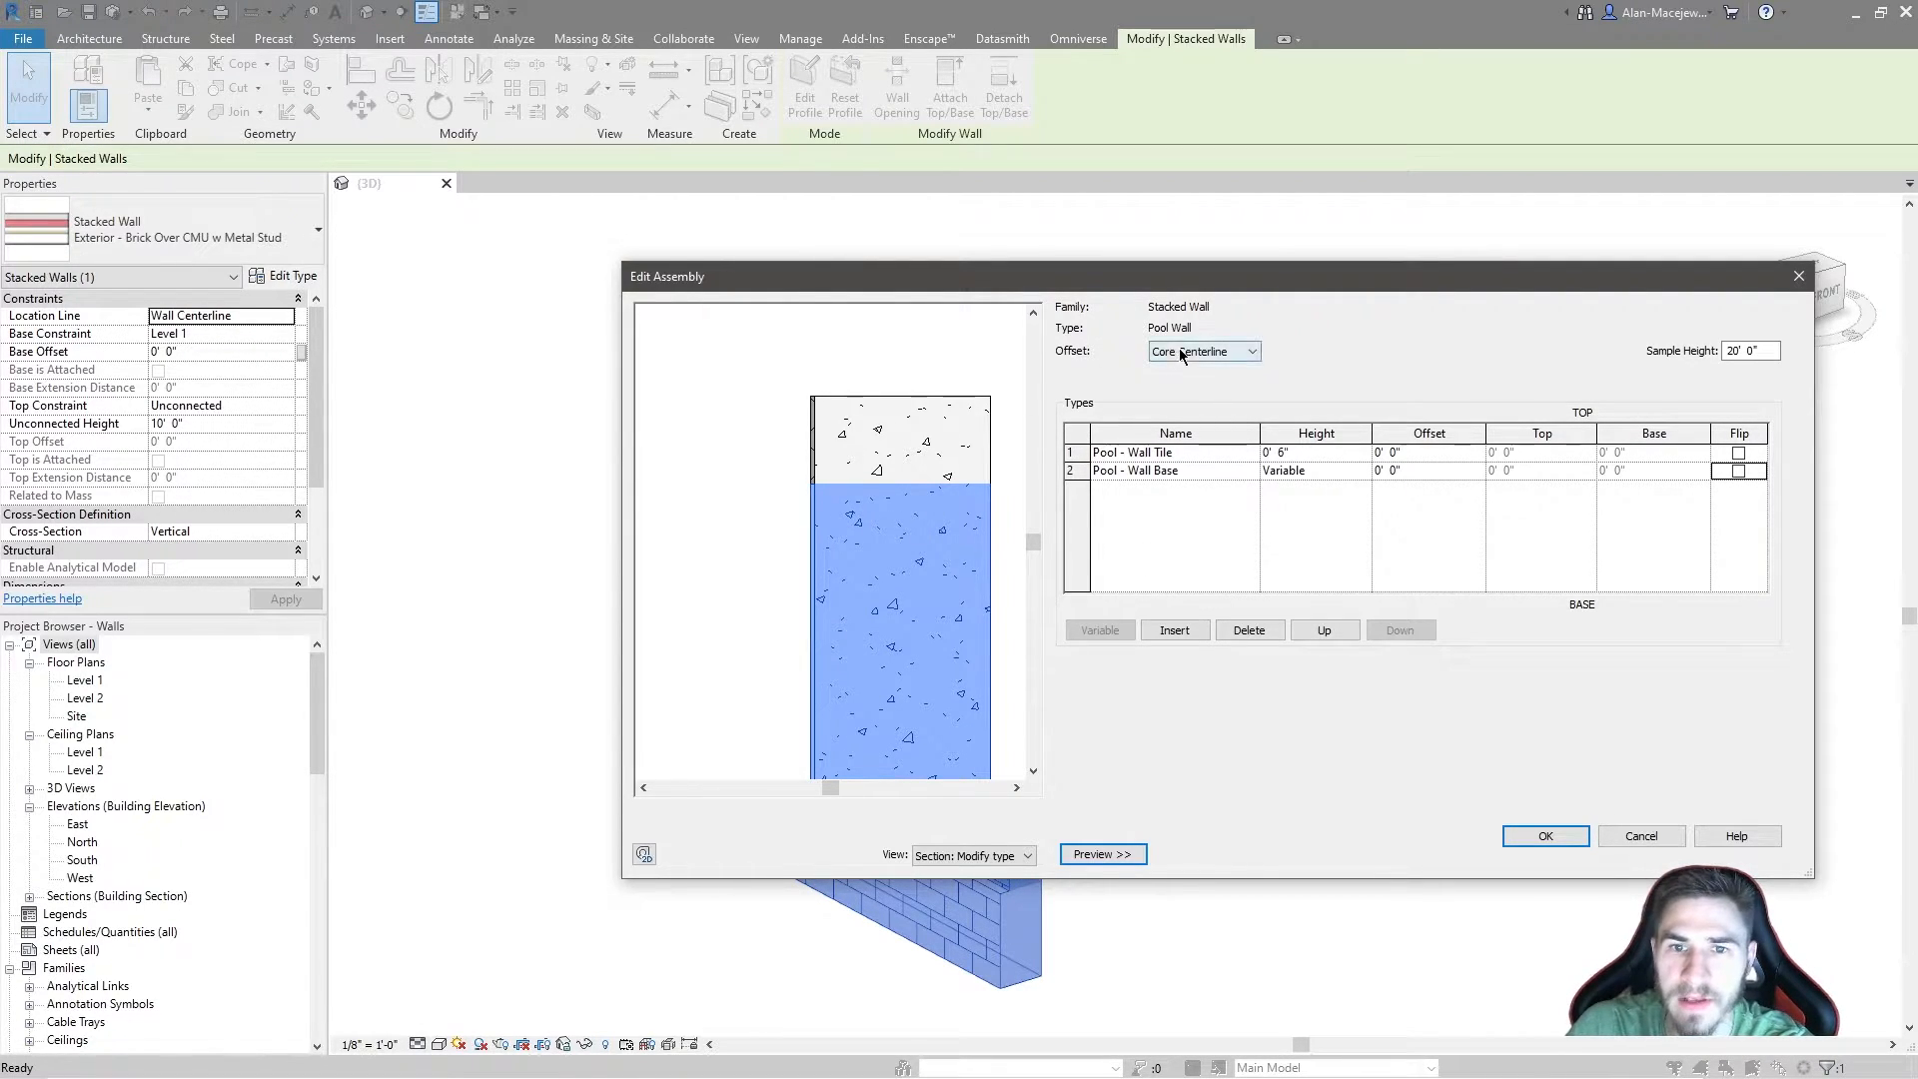
Step: Review the assembly's offset alignment options against the section preview and choose Core Centerline
click(1253, 354)
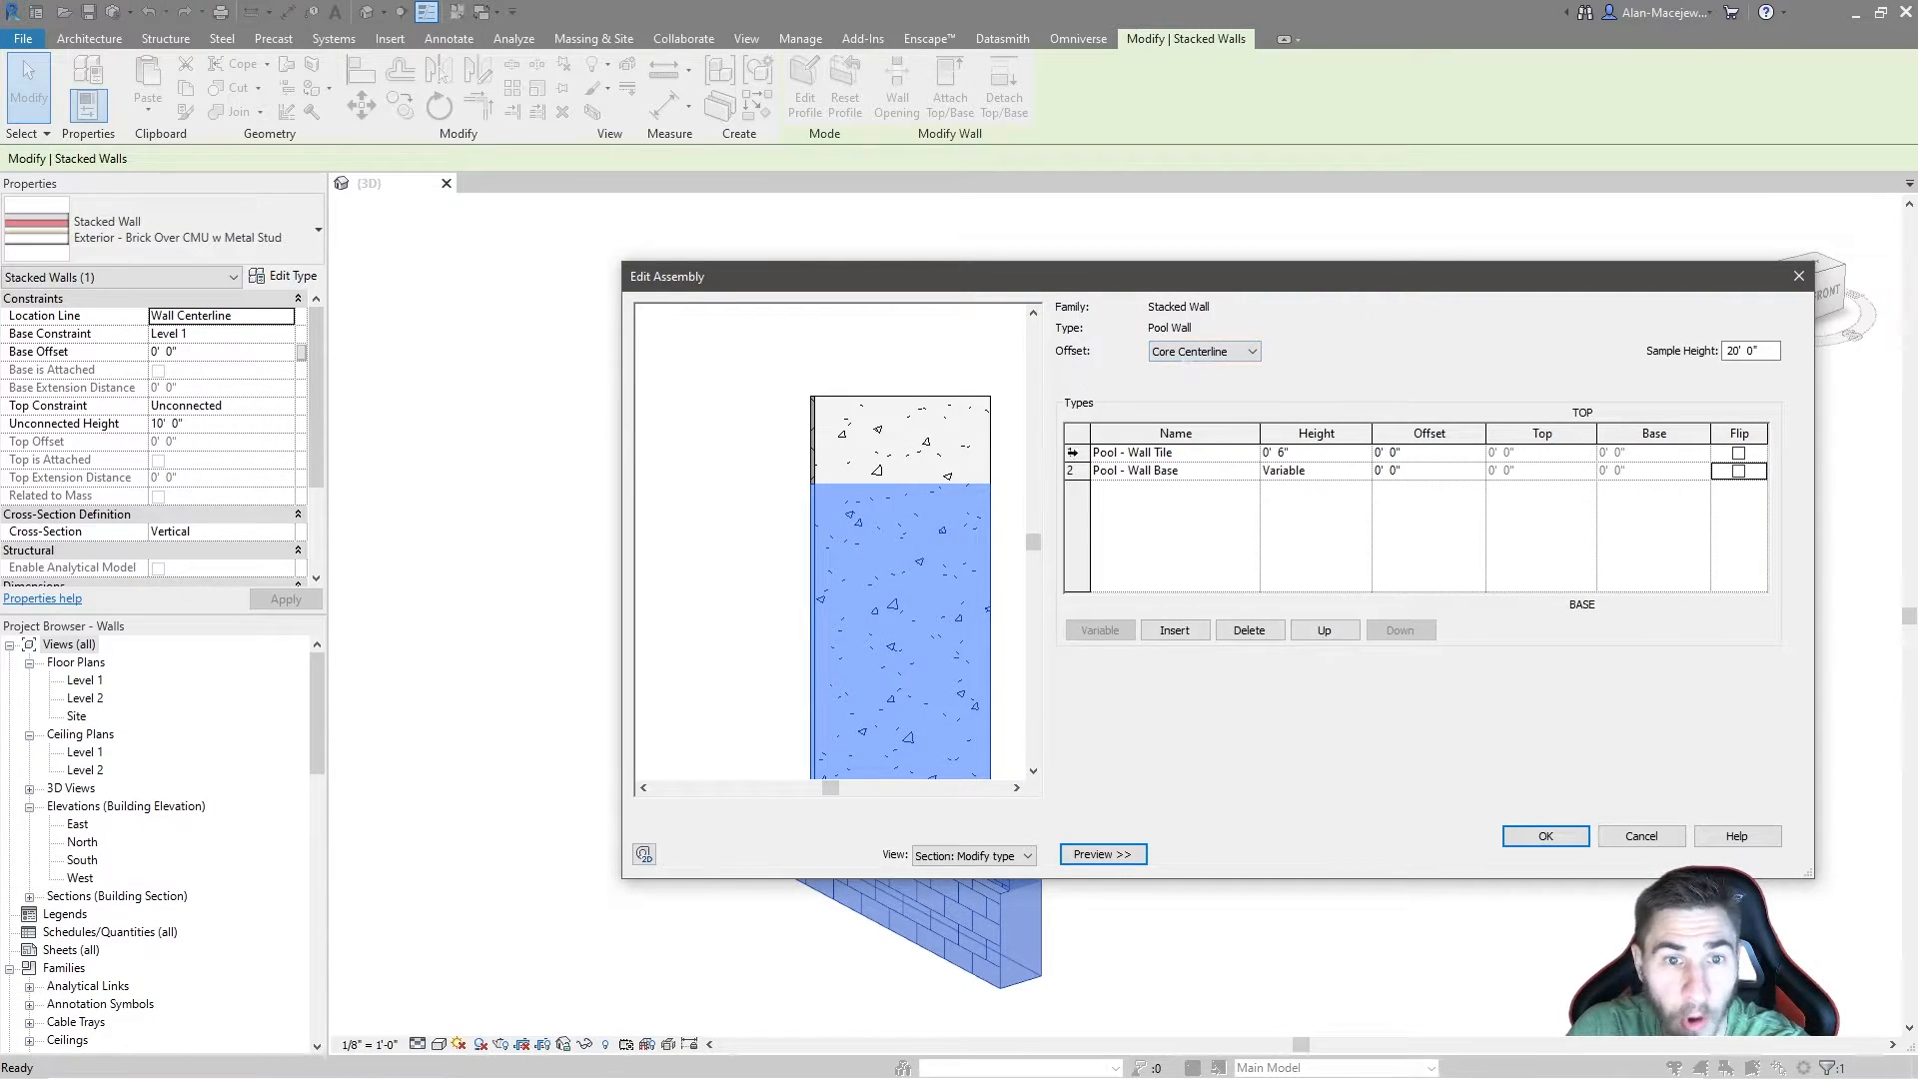
click(1208, 350)
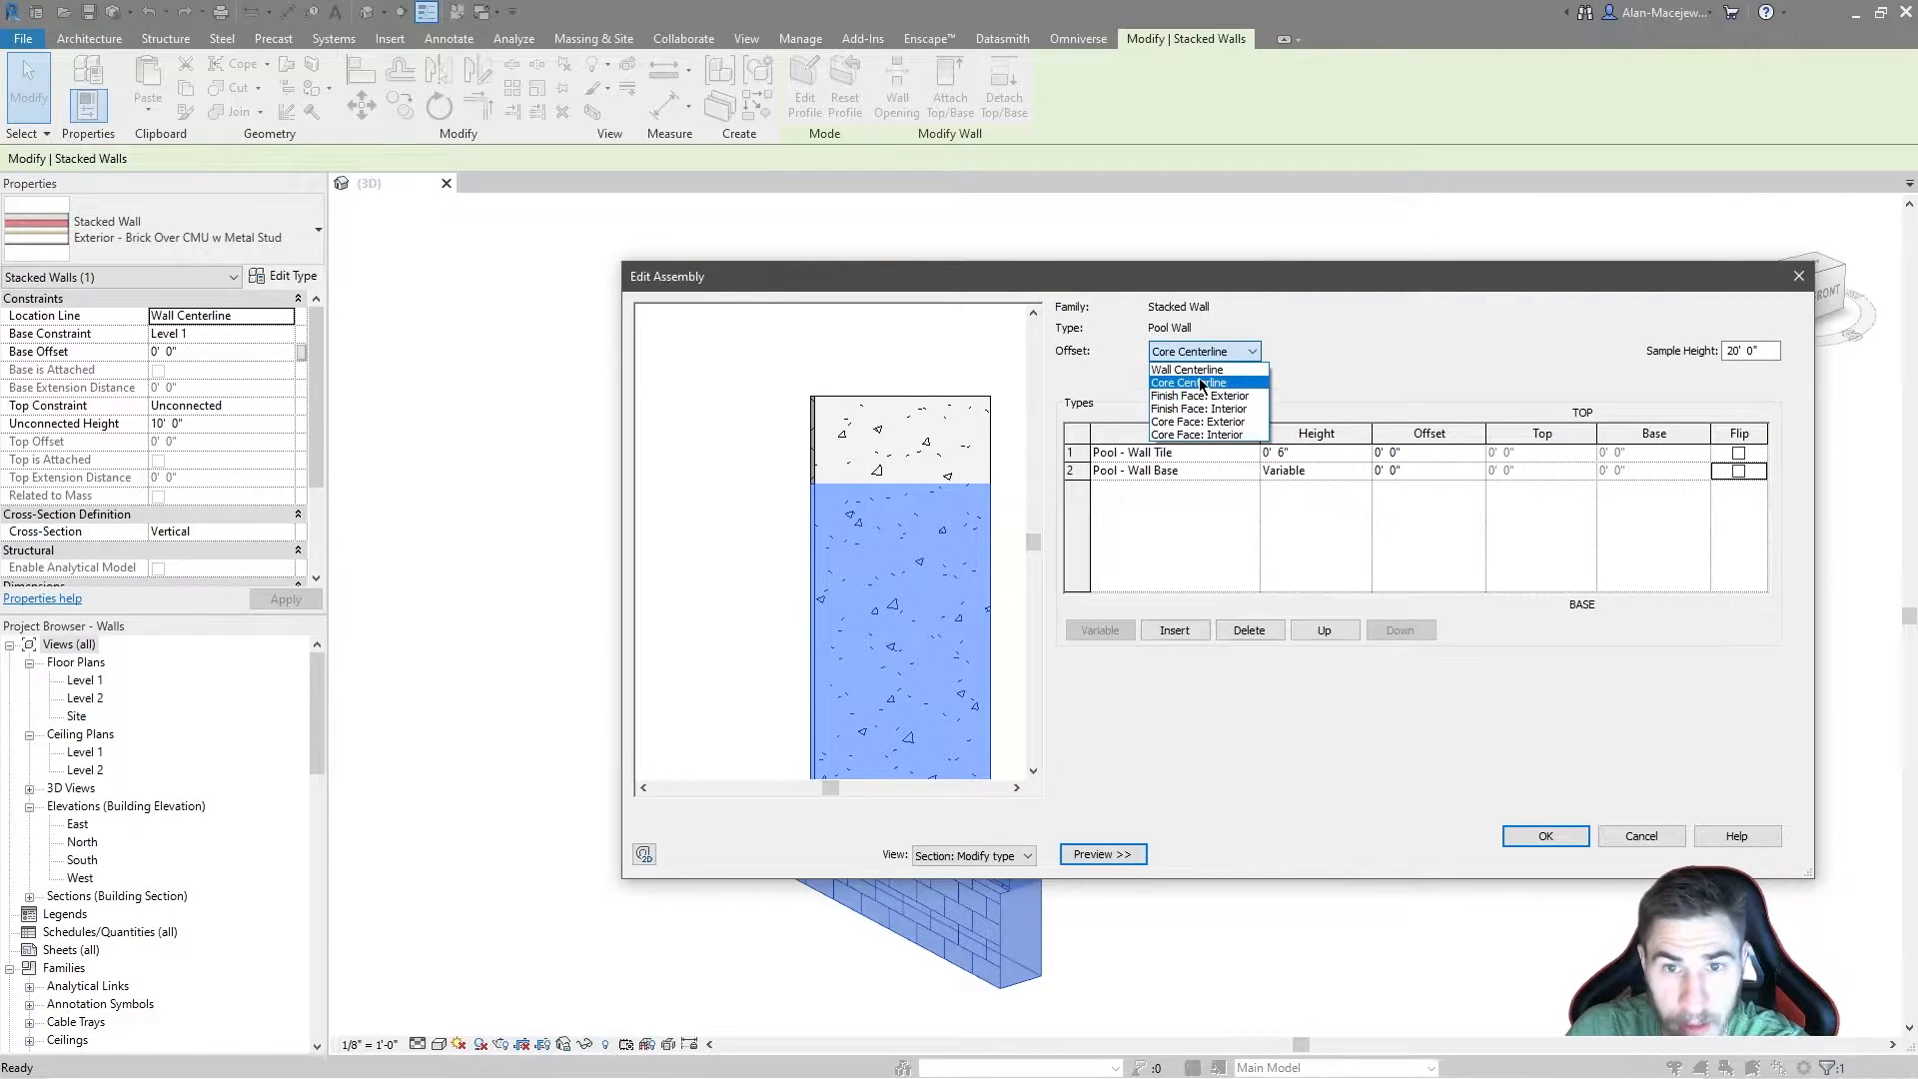
click(1187, 355)
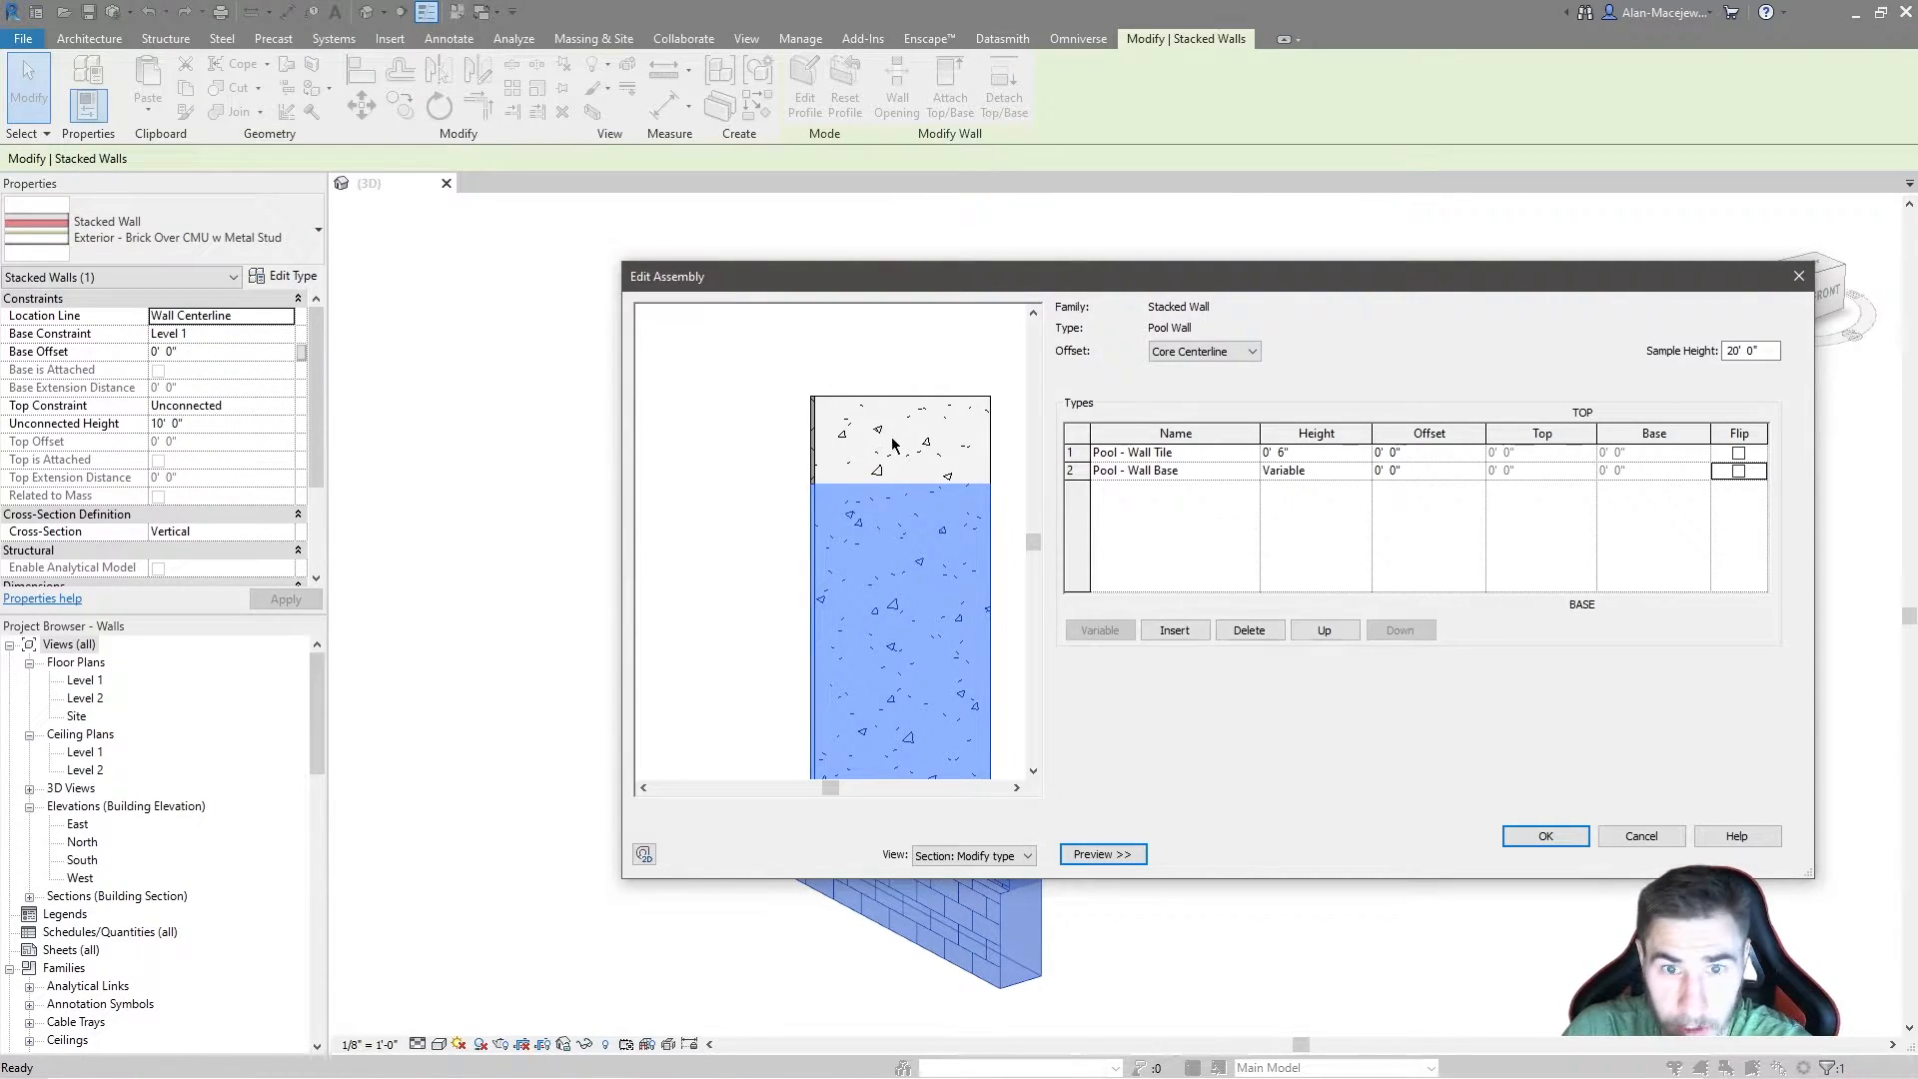
click(1208, 351)
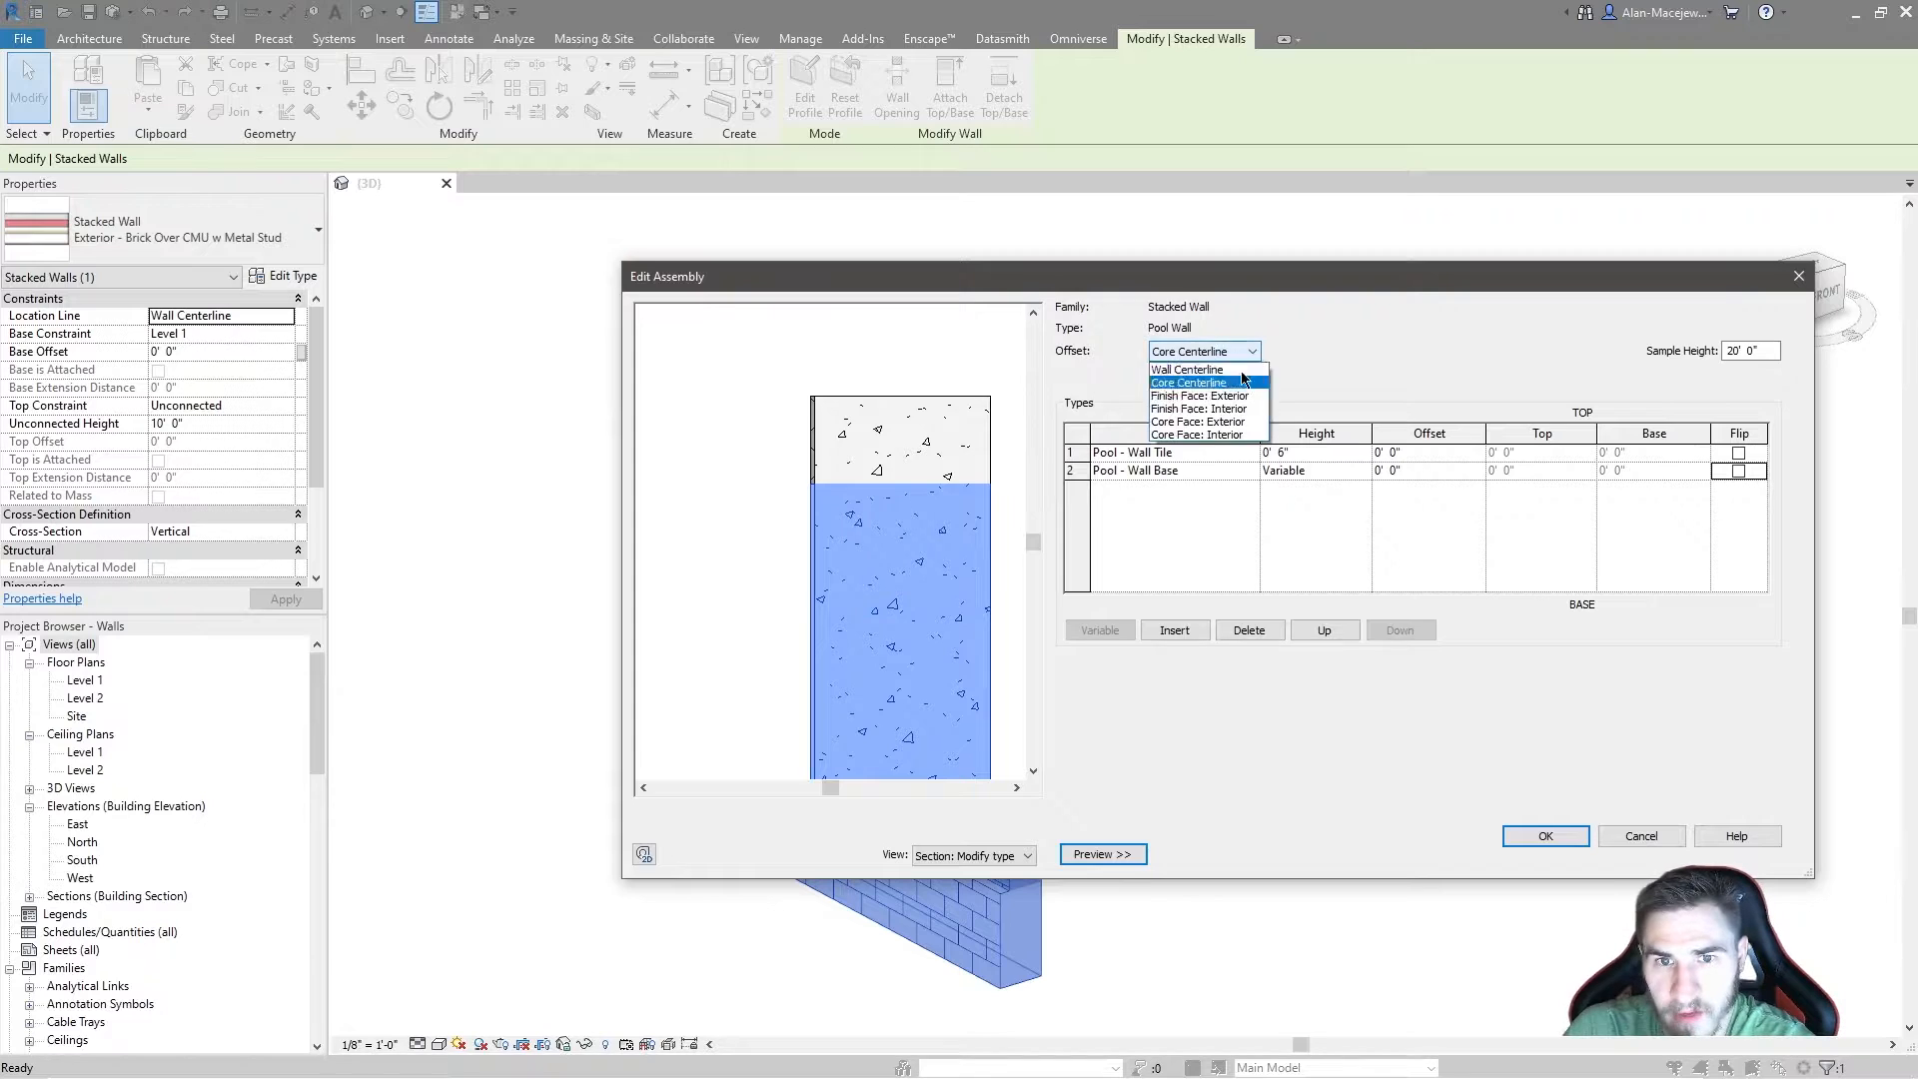
click(1287, 368)
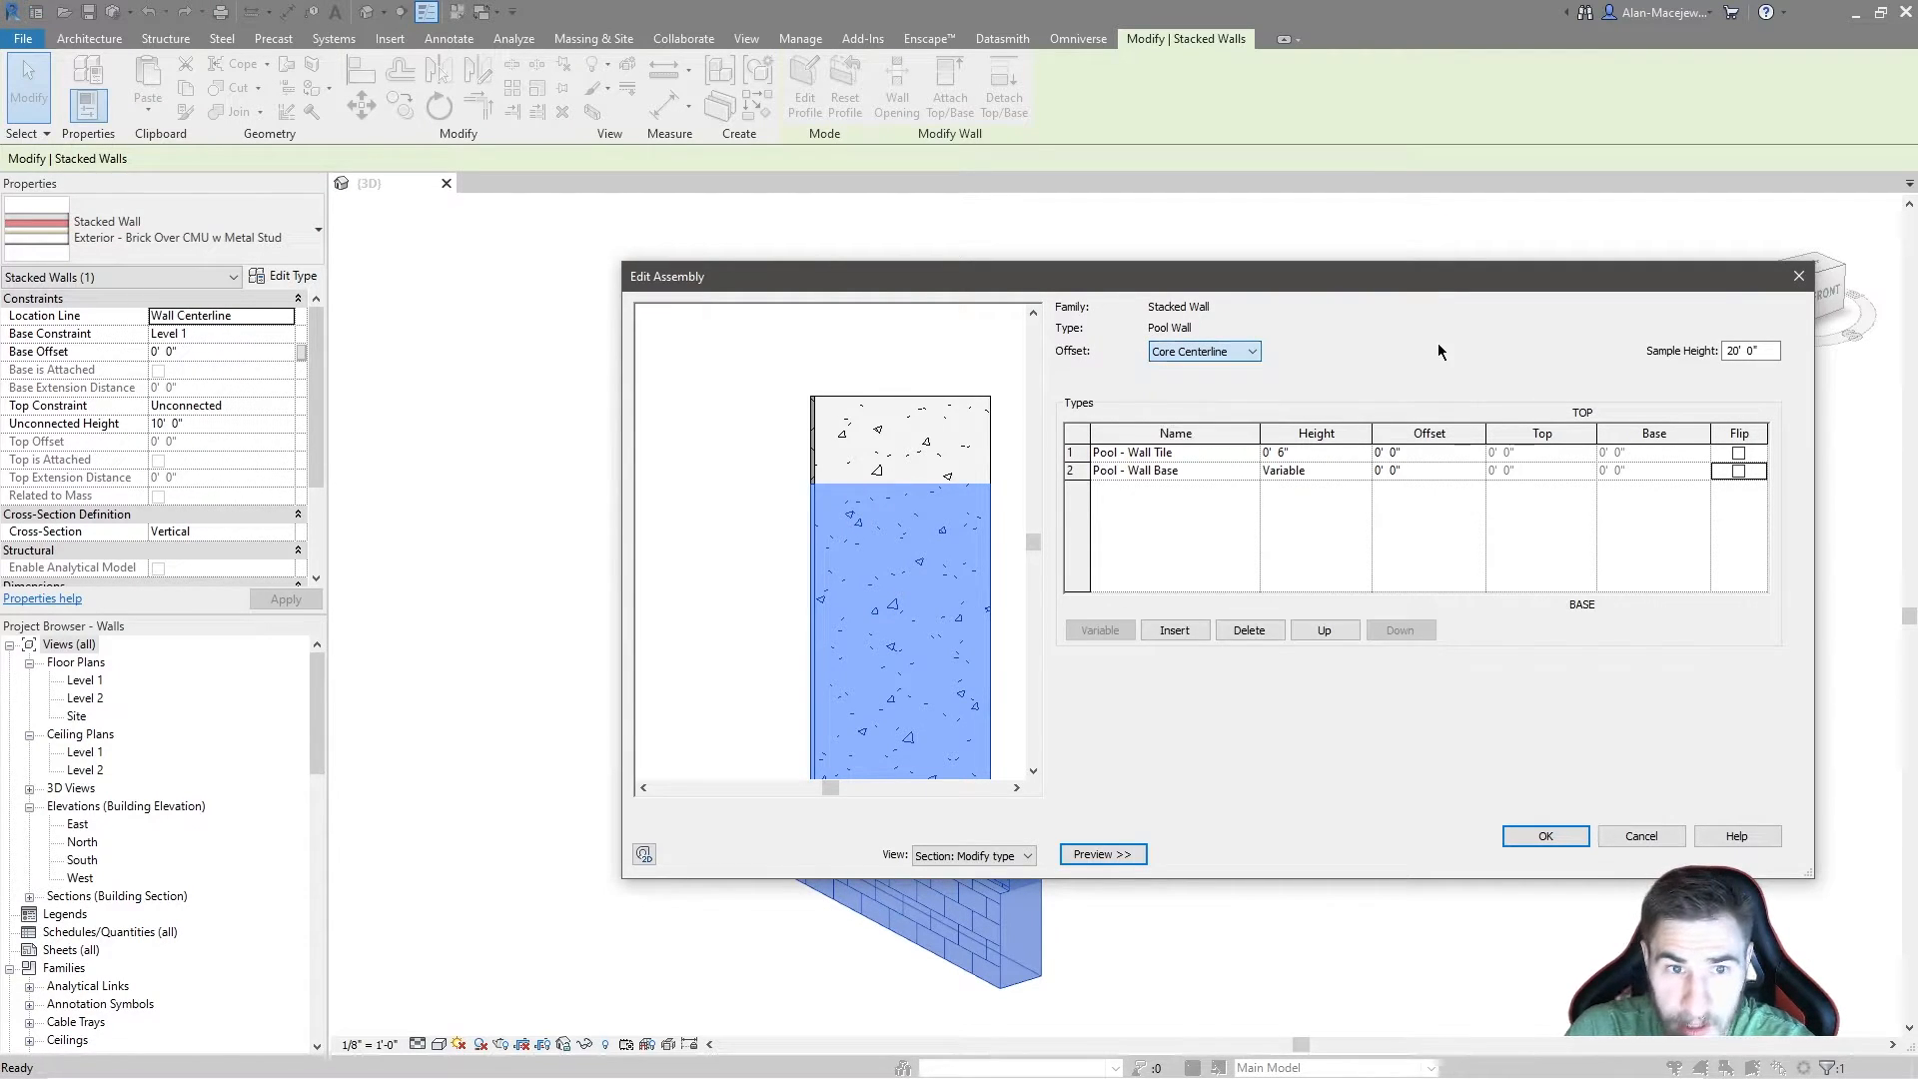
scroll(830, 461, up, 2)
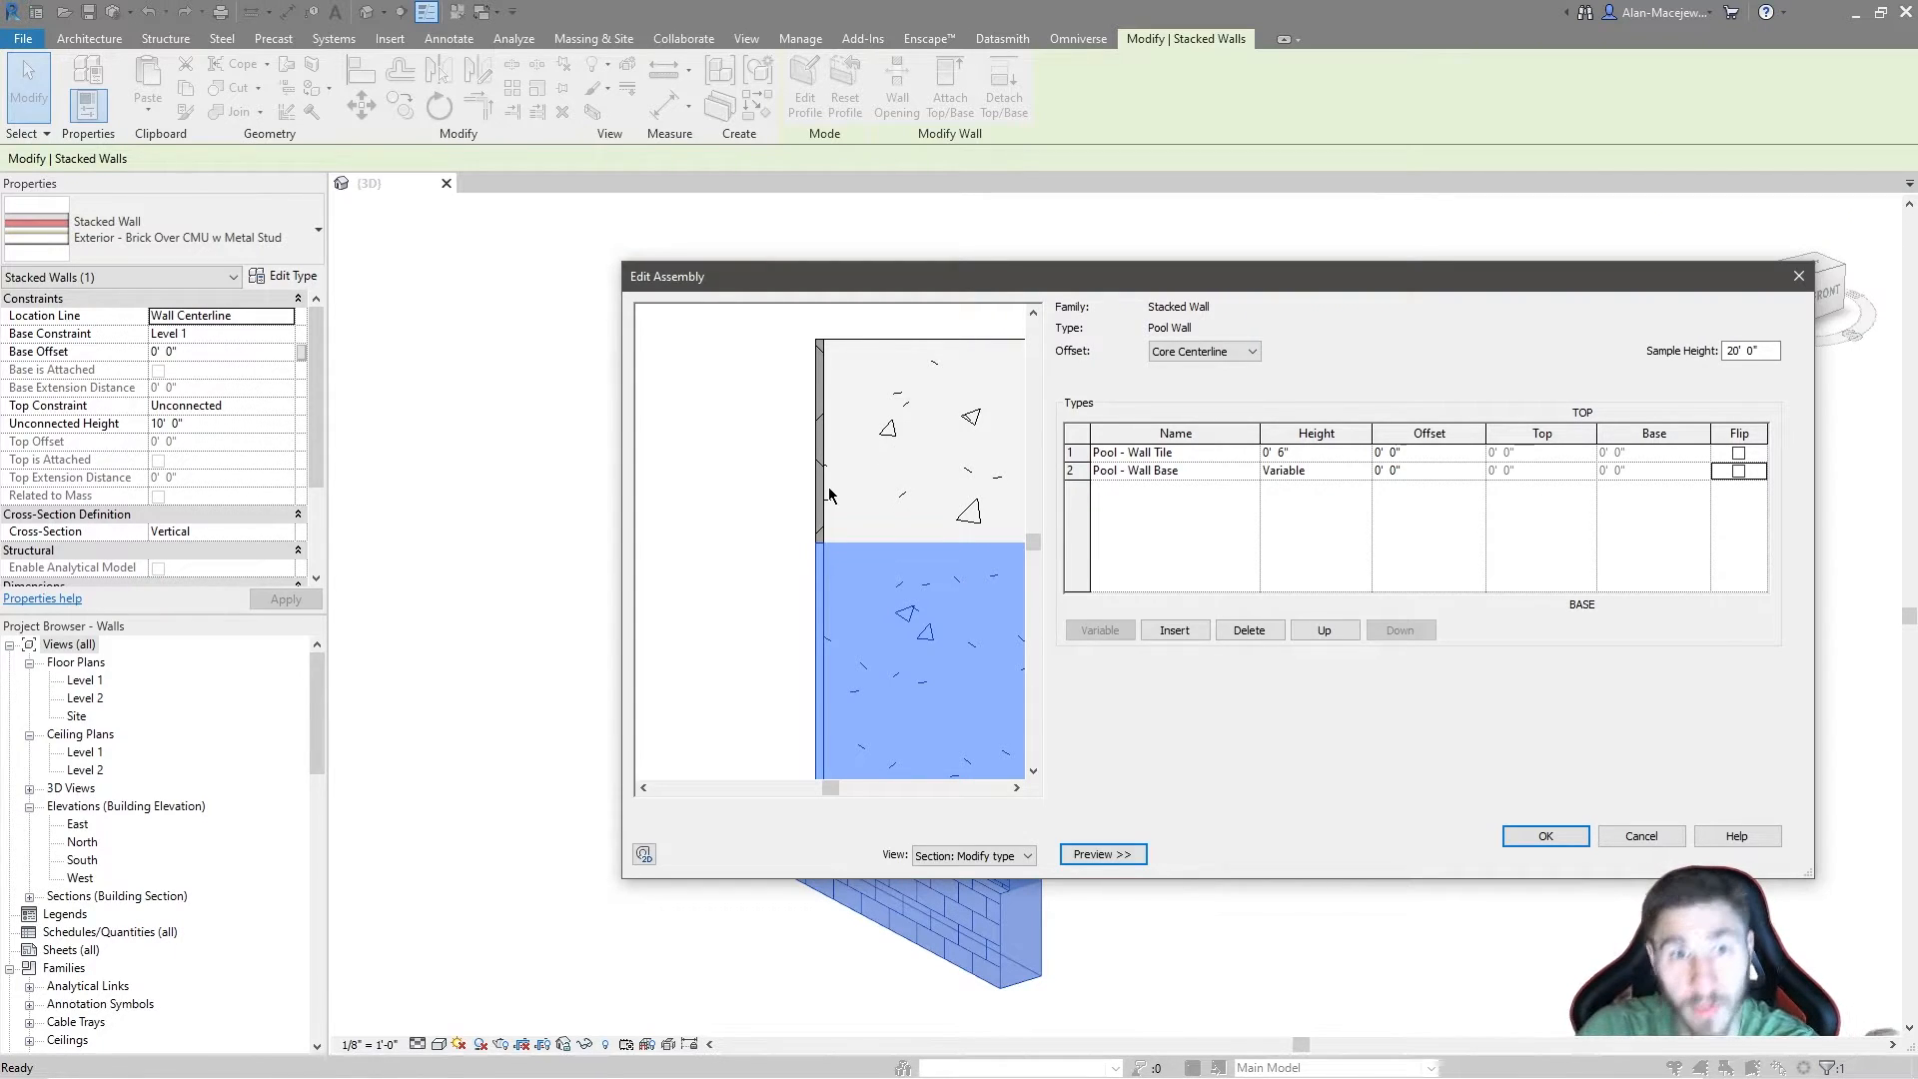
scroll(790, 649, down, 3)
click(1204, 350)
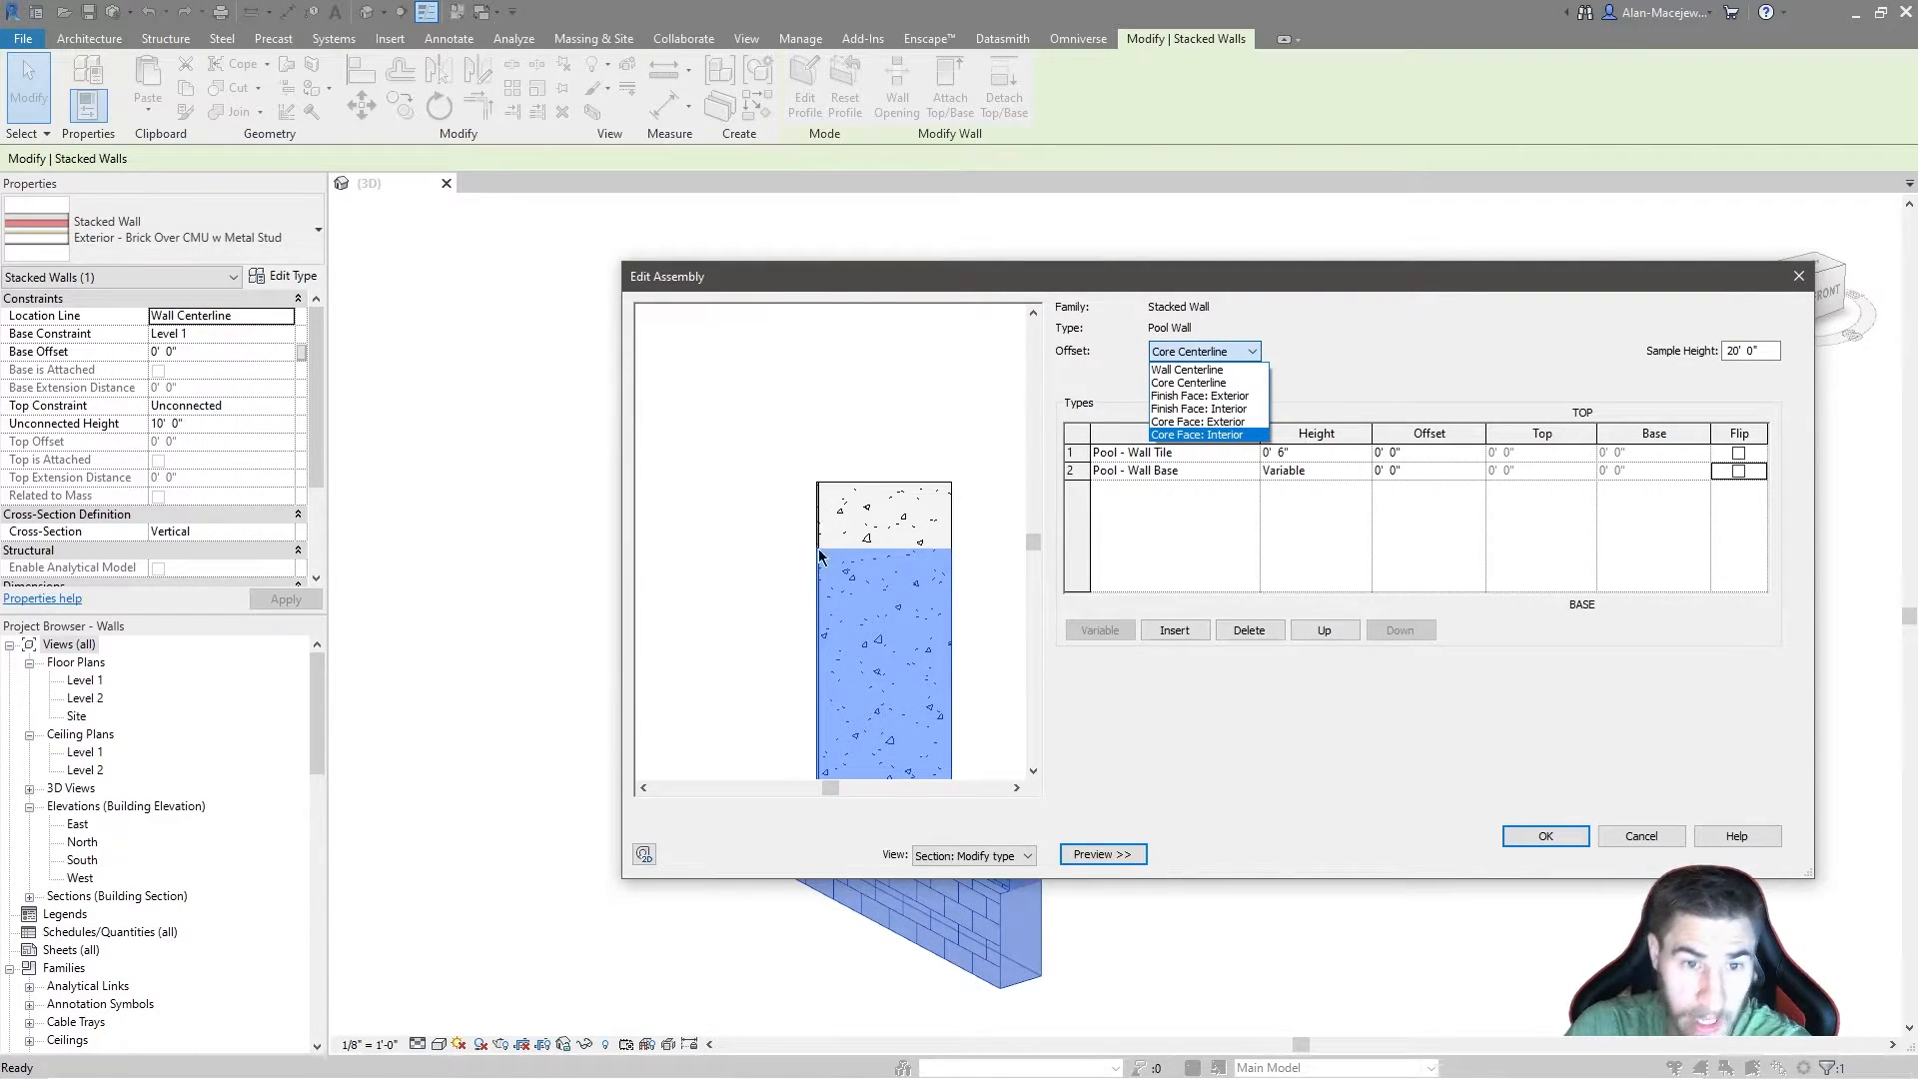
click(1189, 383)
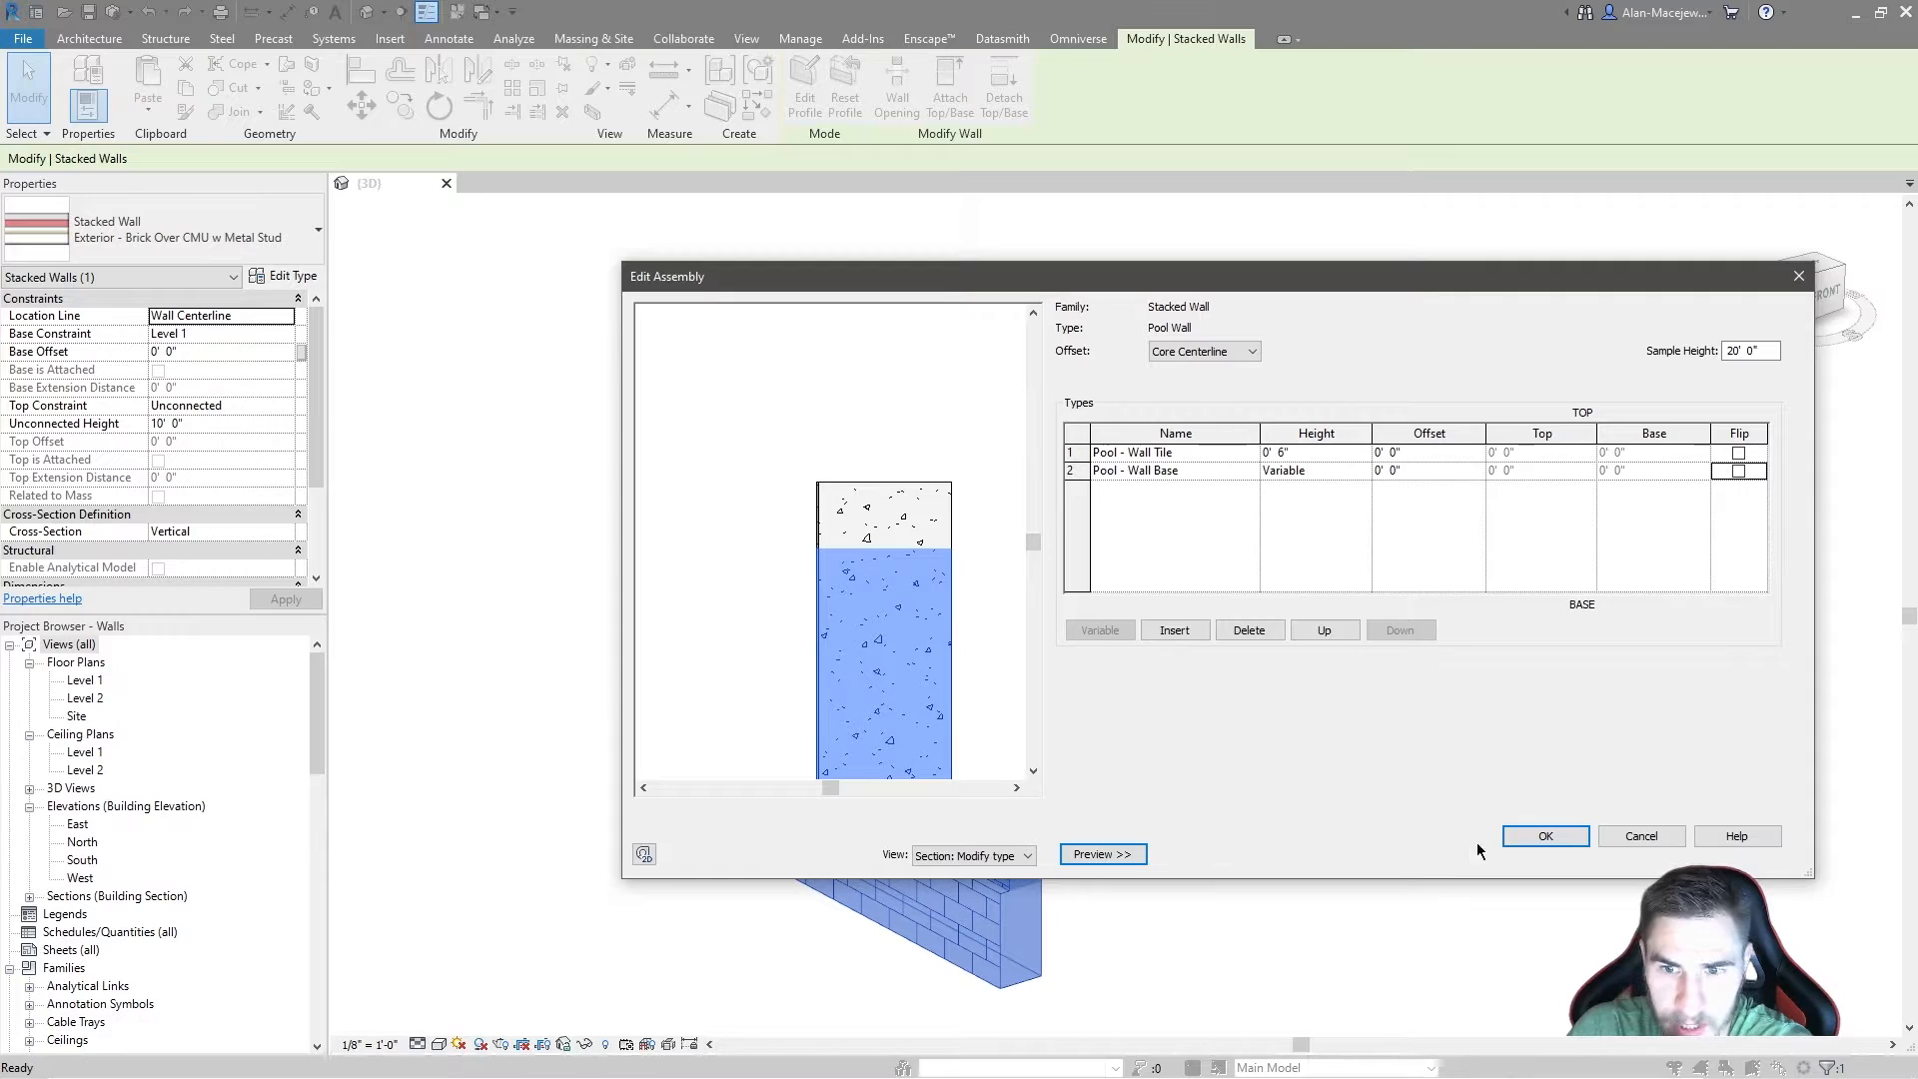
Step: Confirm the assembly and apply the Pool Wall type to the placed wall, with the type preview hidden
click(1545, 834)
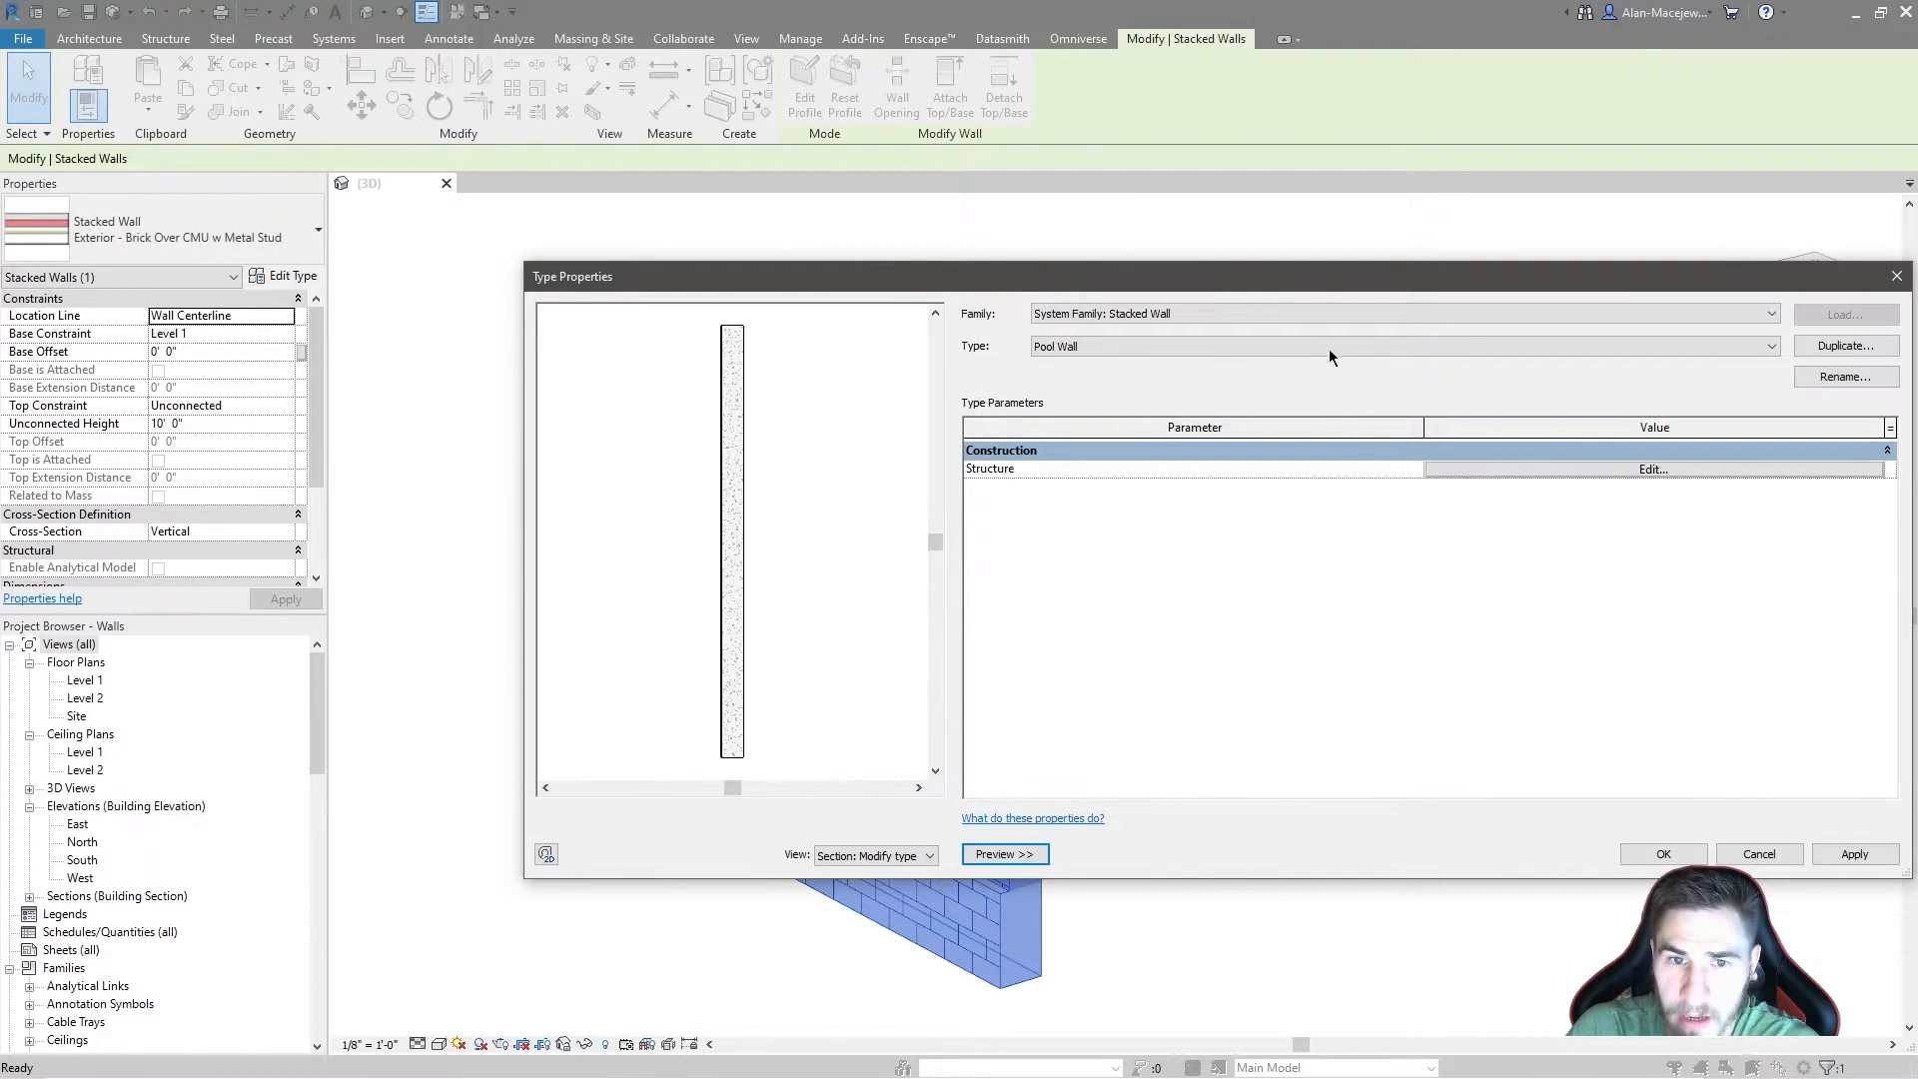
click(1006, 856)
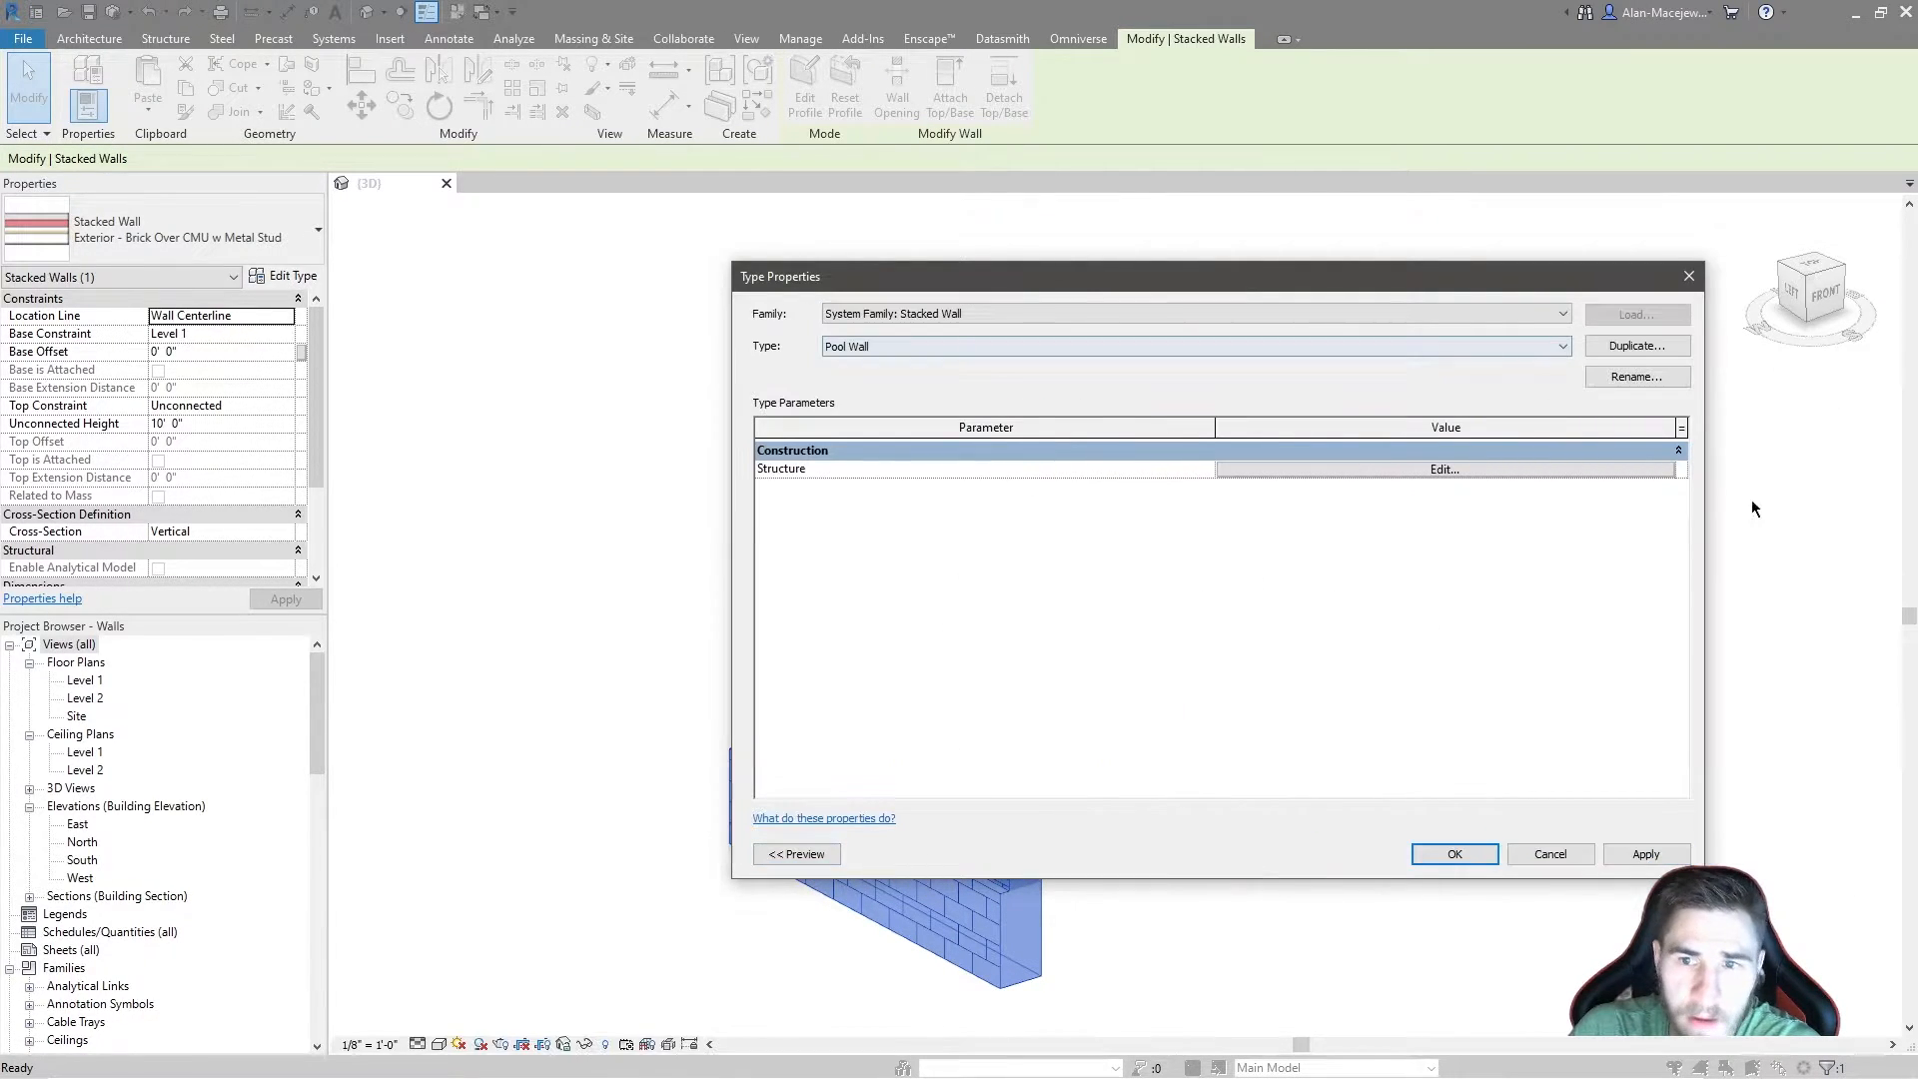
drag(1707, 532, 1473, 532)
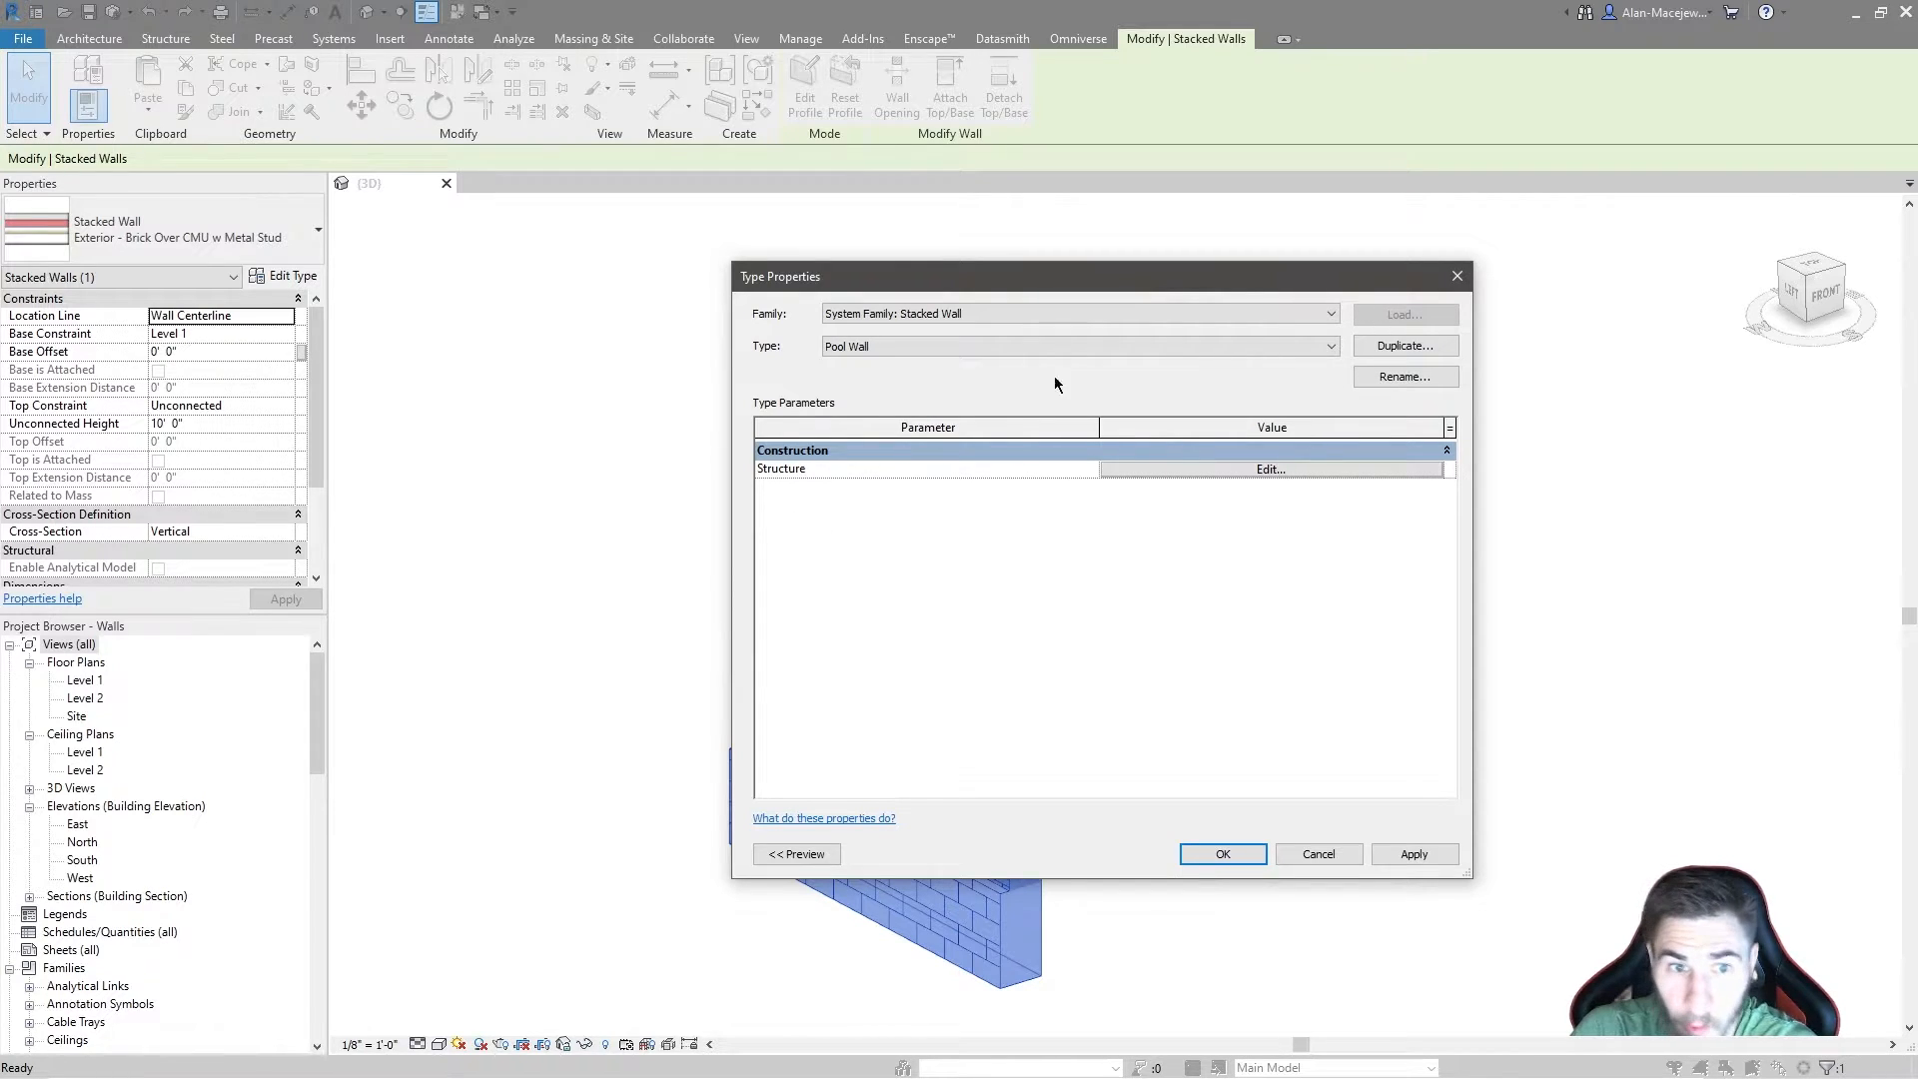
click(1223, 853)
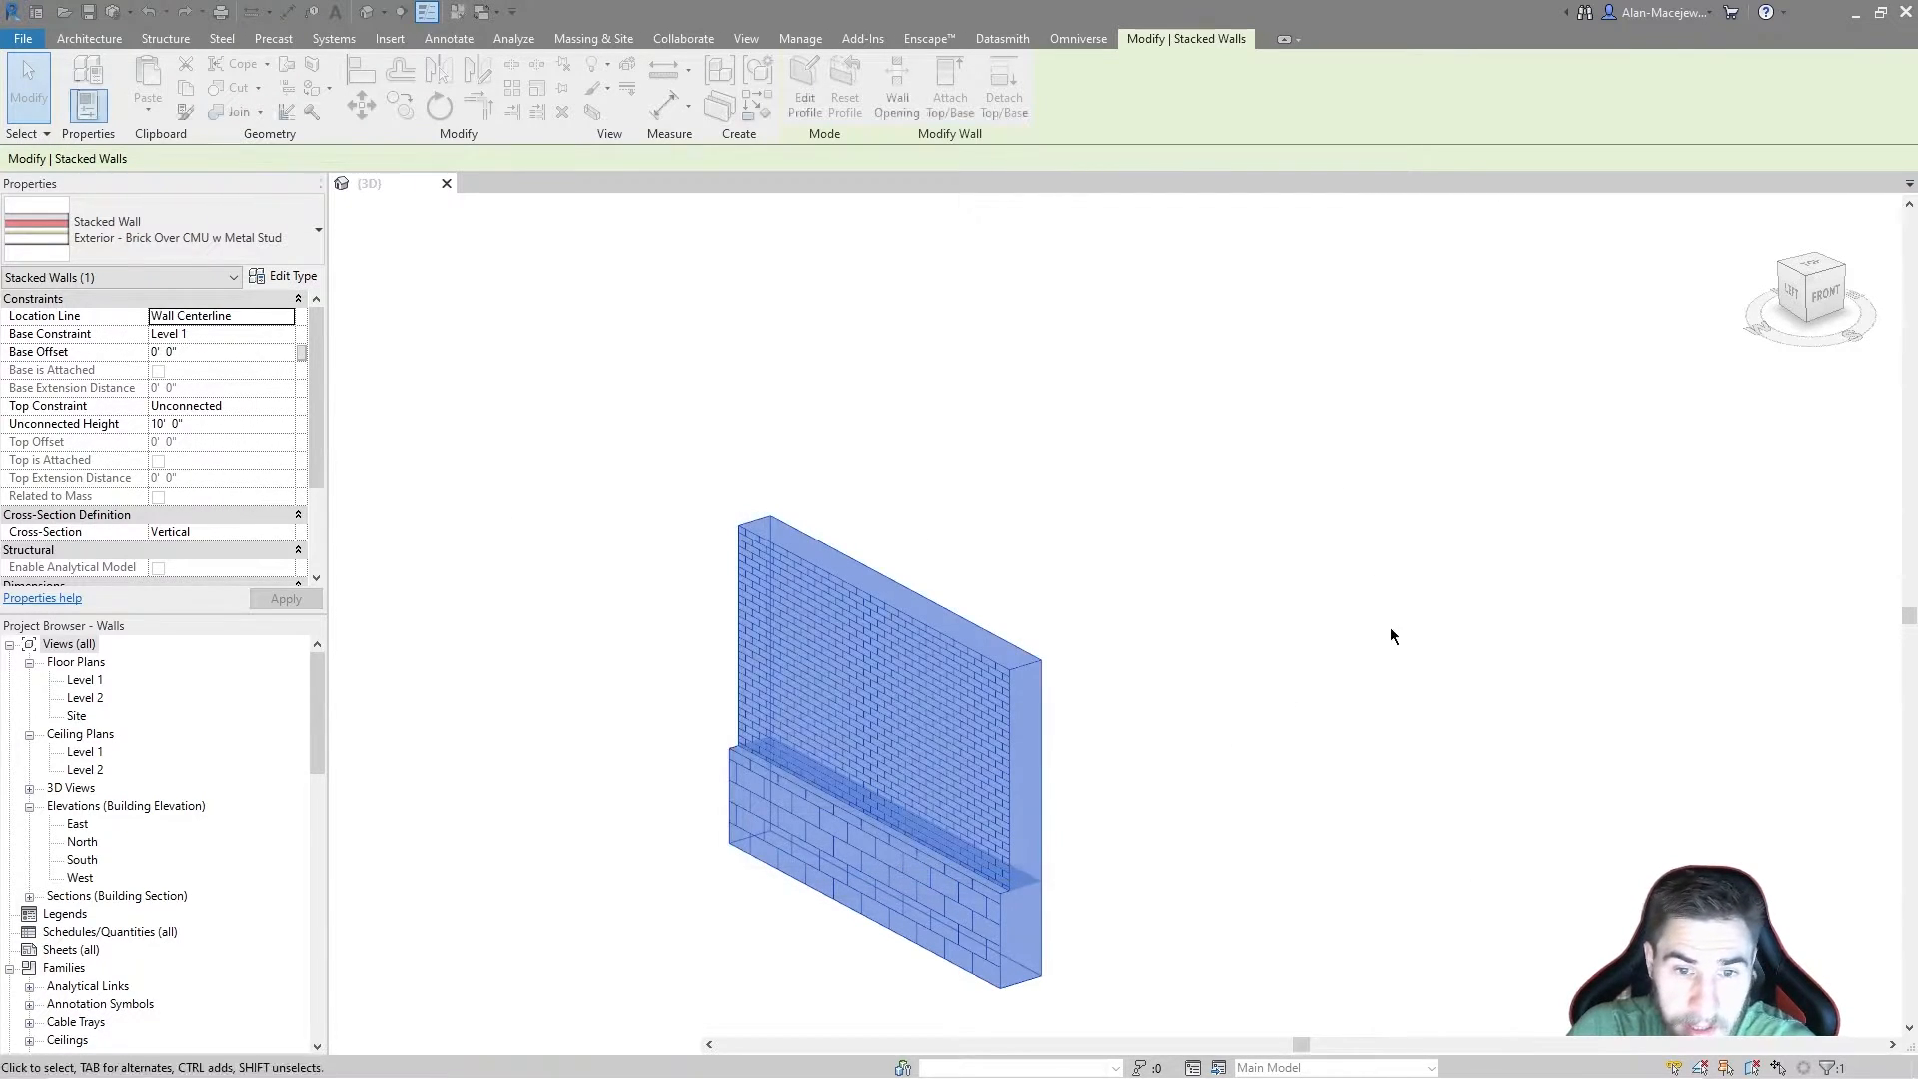
click(1381, 599)
Step: Examine the placed Pool Wall in the 3D view, checking the tile band along its top edge and the base surface below
scroll(1031, 830, up, 6)
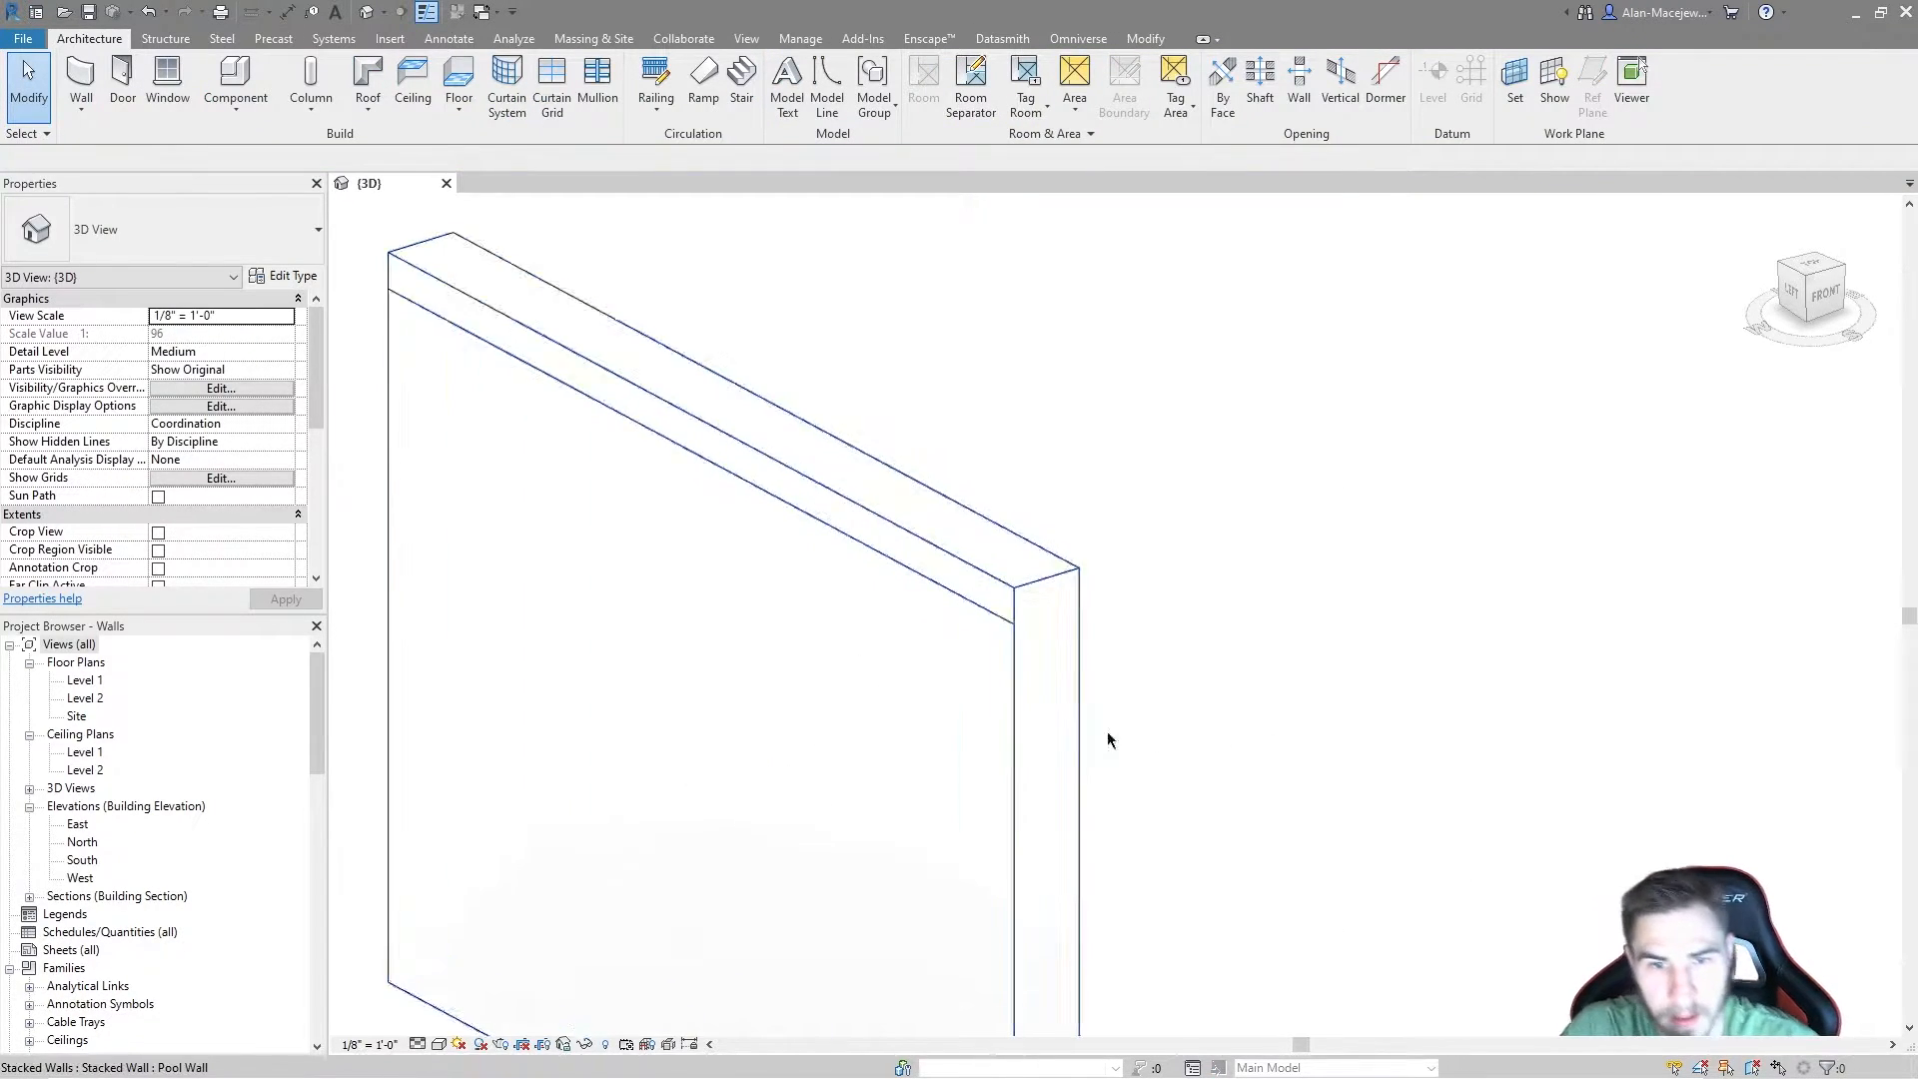
scroll(1216, 638, down, 3)
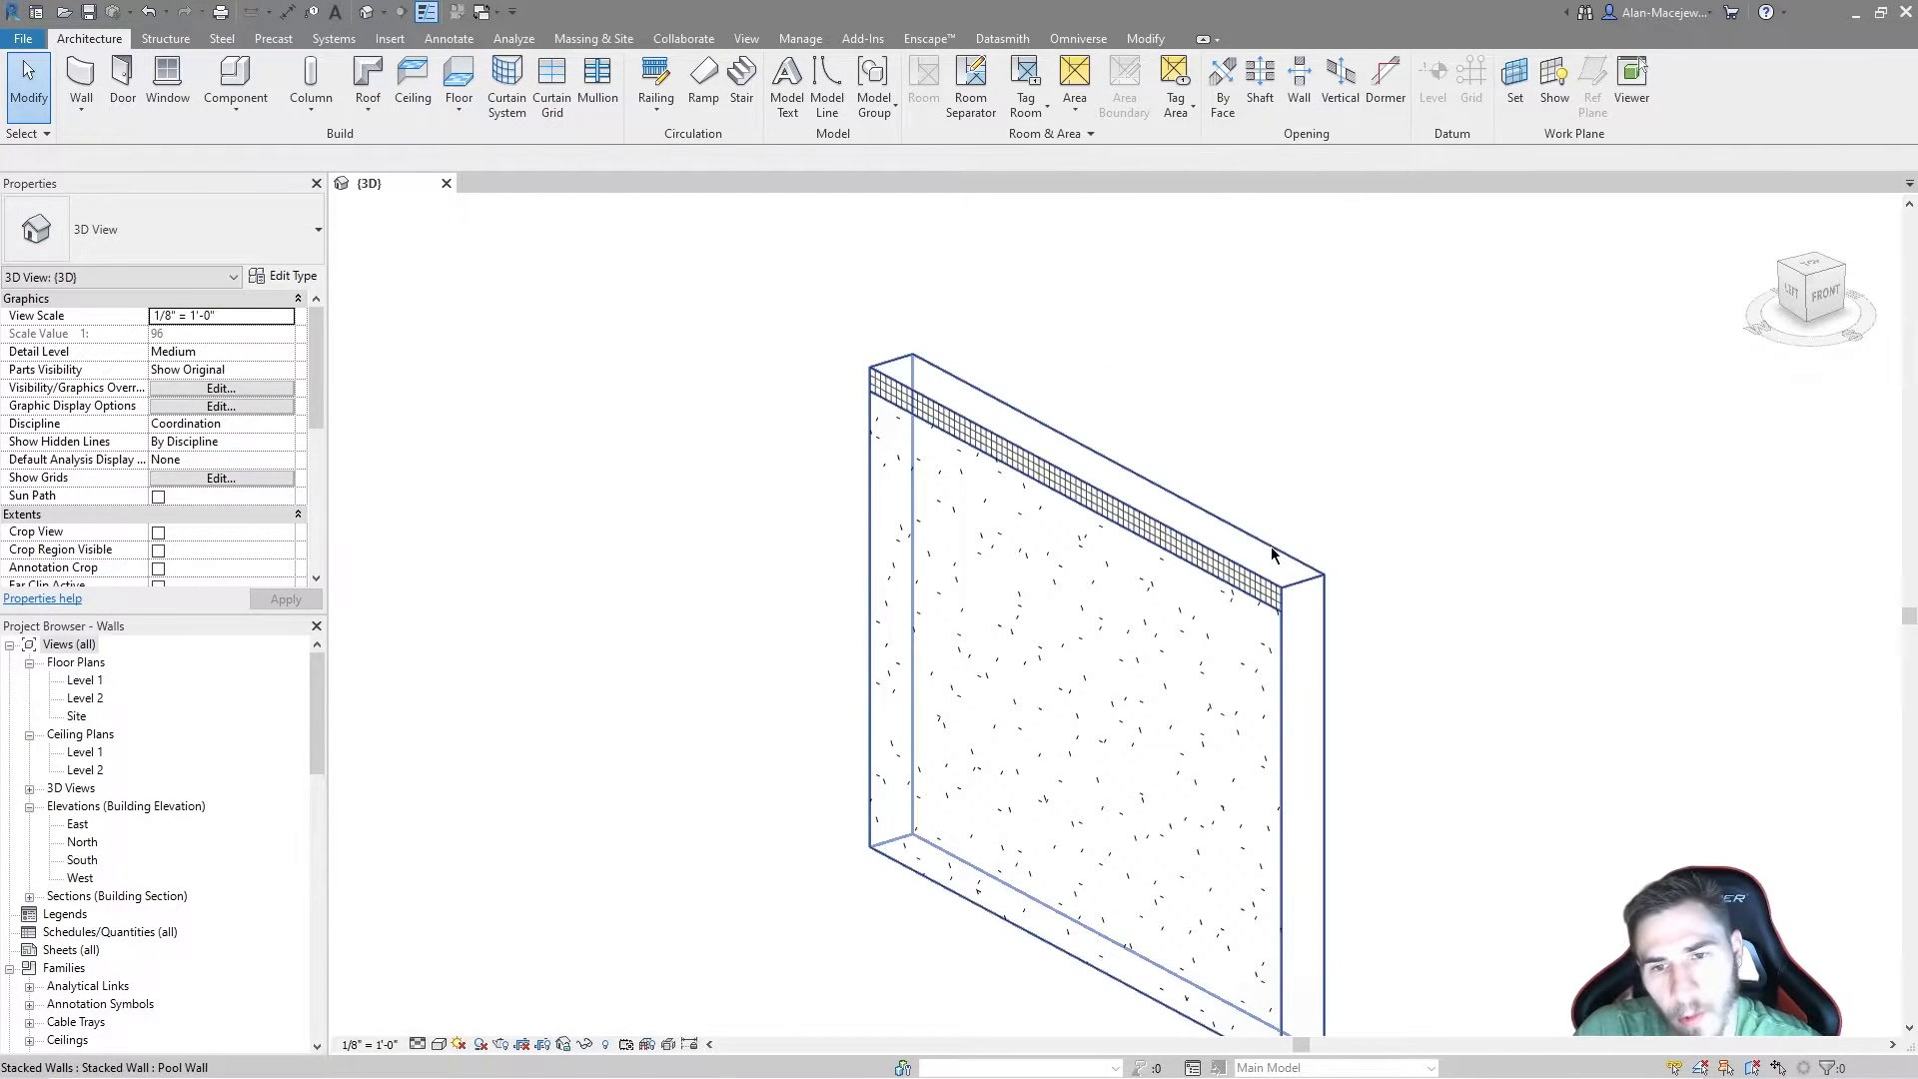
scroll(1338, 620, up, 1)
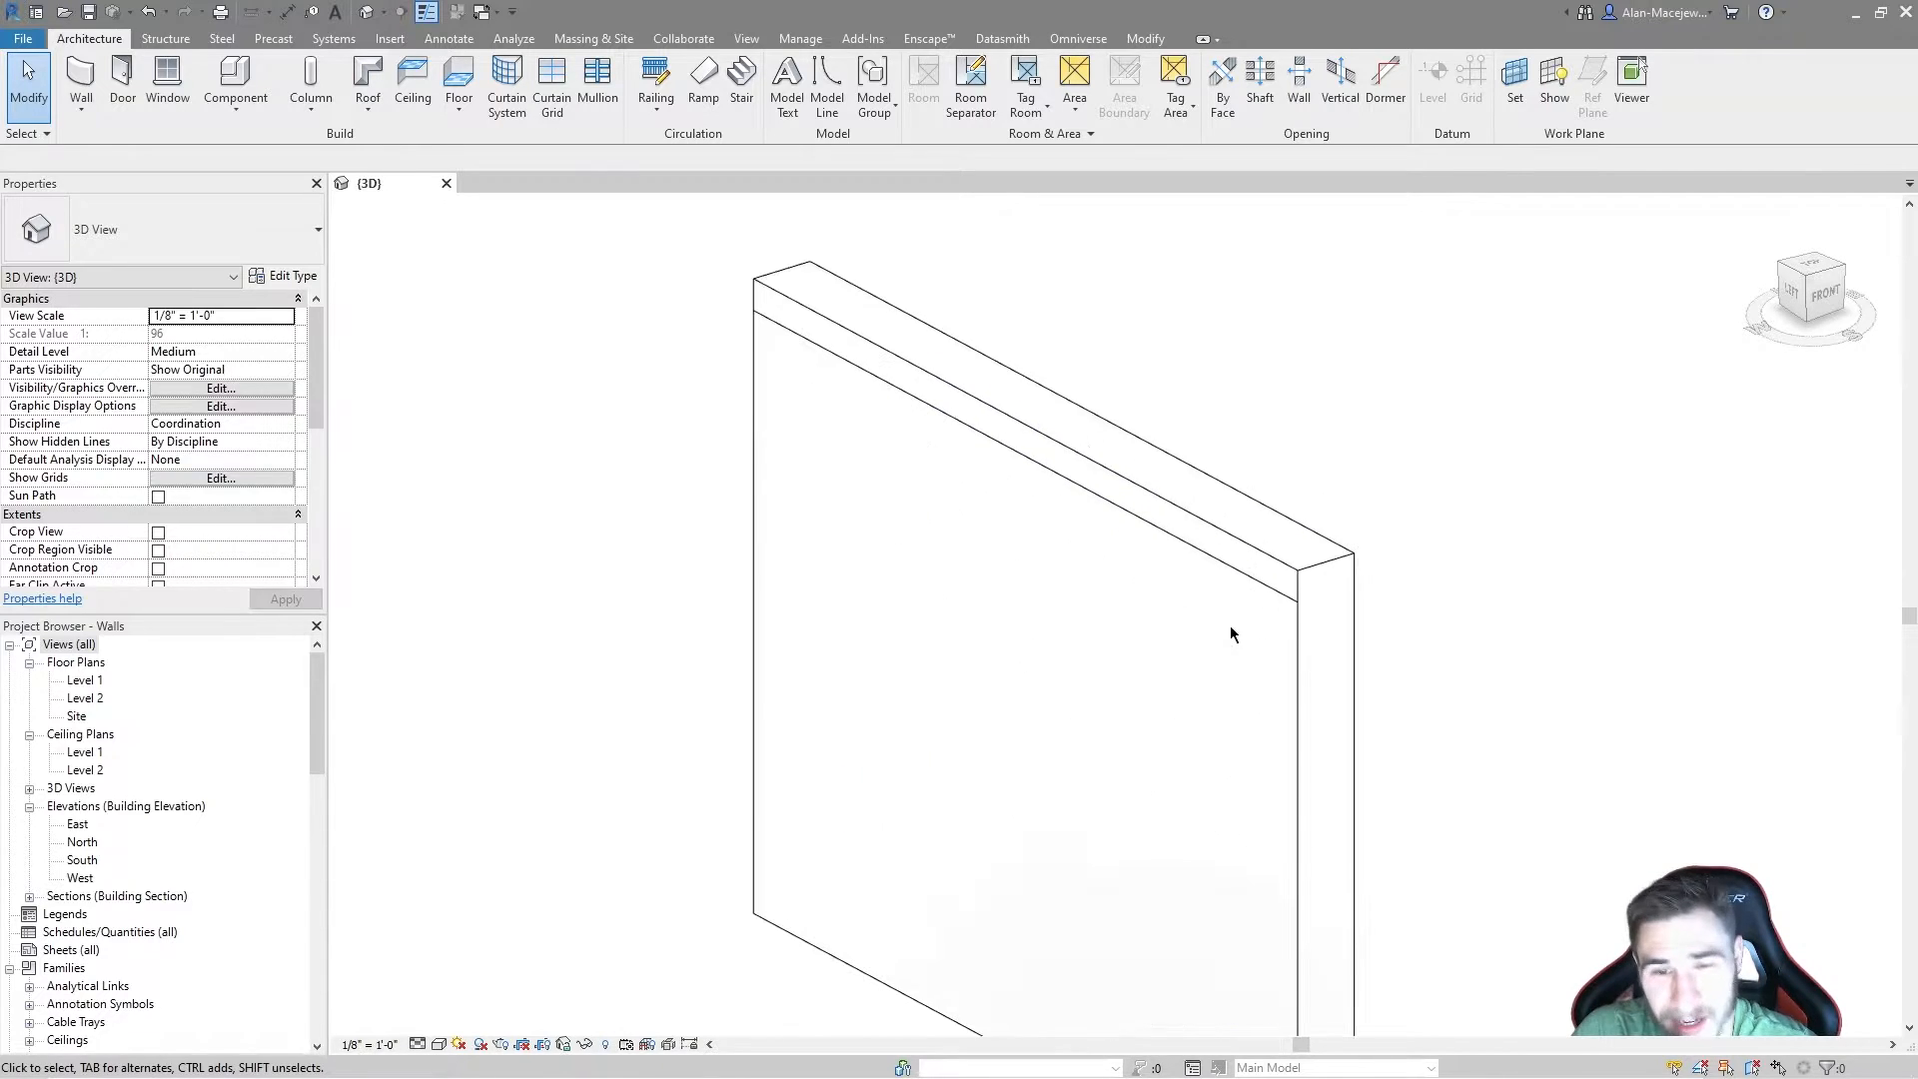
scroll(1339, 640, down, 2)
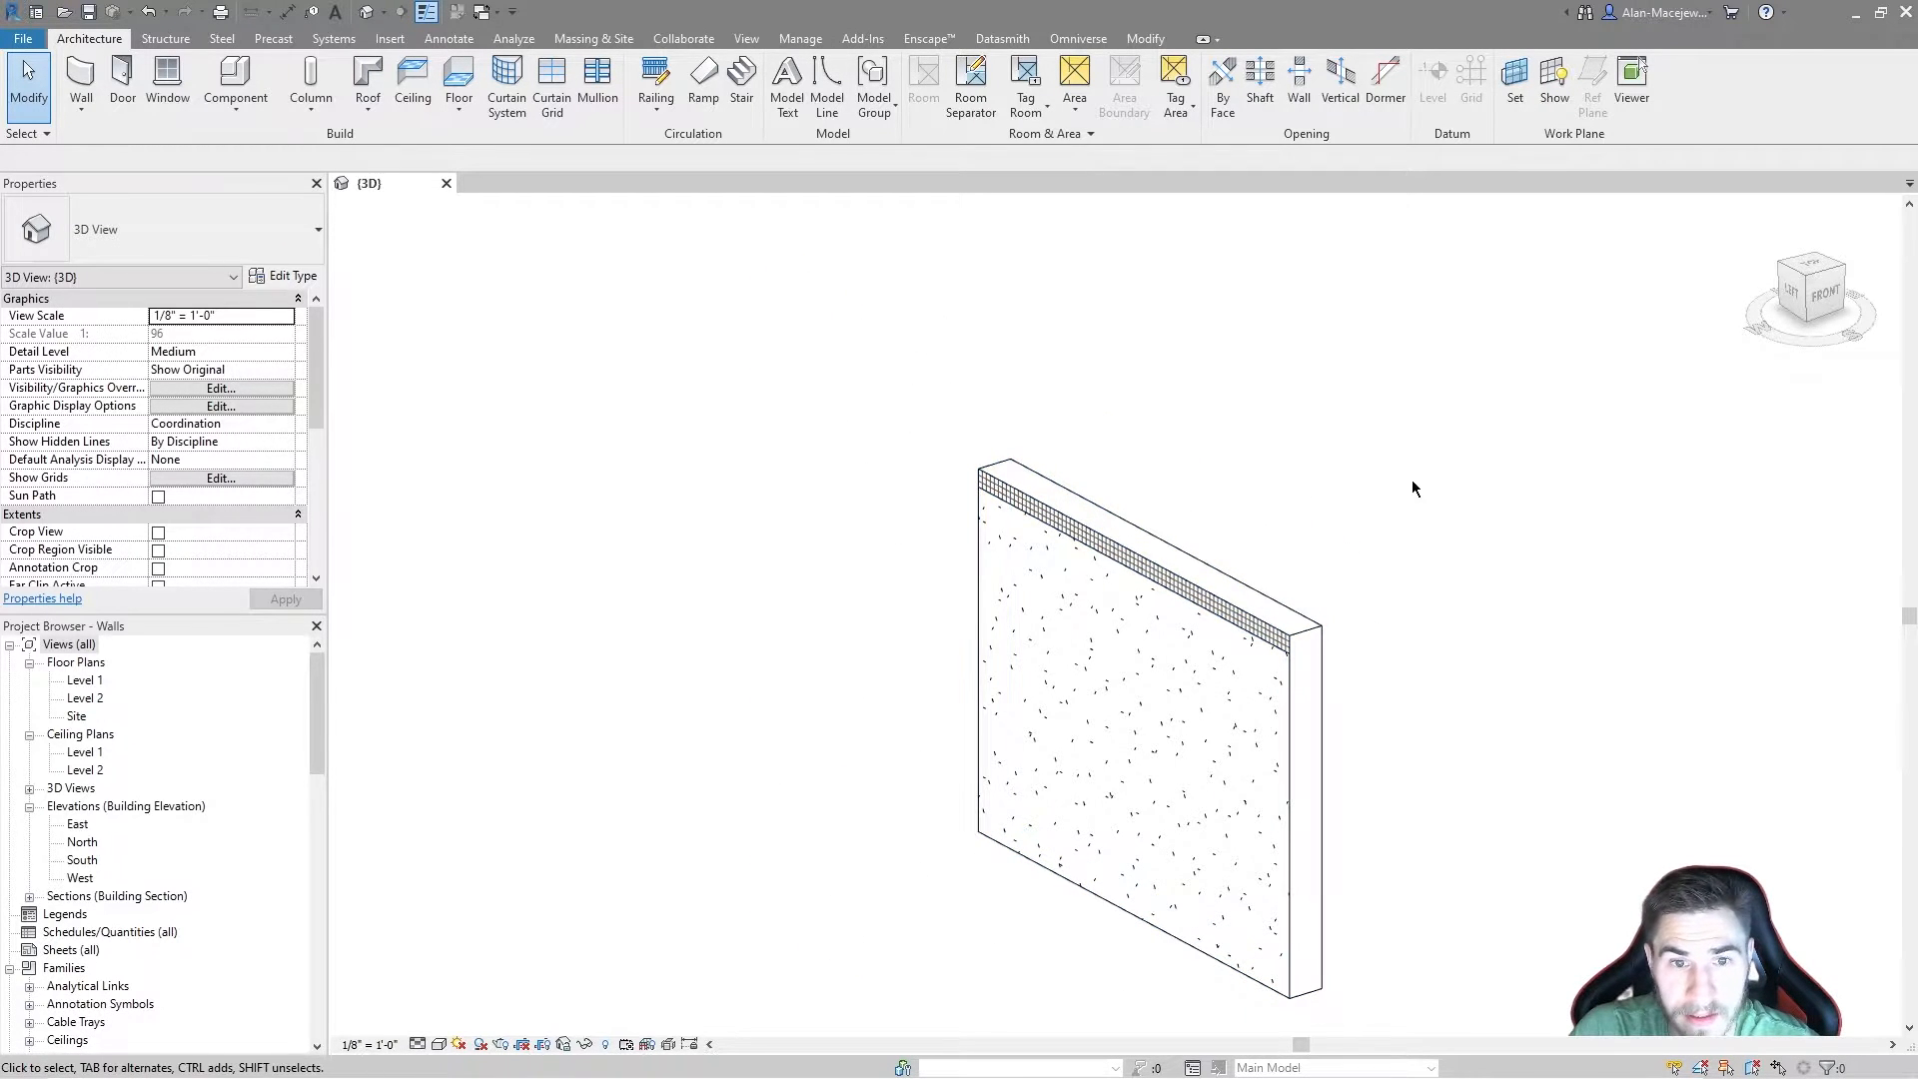
scroll(1248, 599, up, 2)
scroll(1328, 513, down, 1)
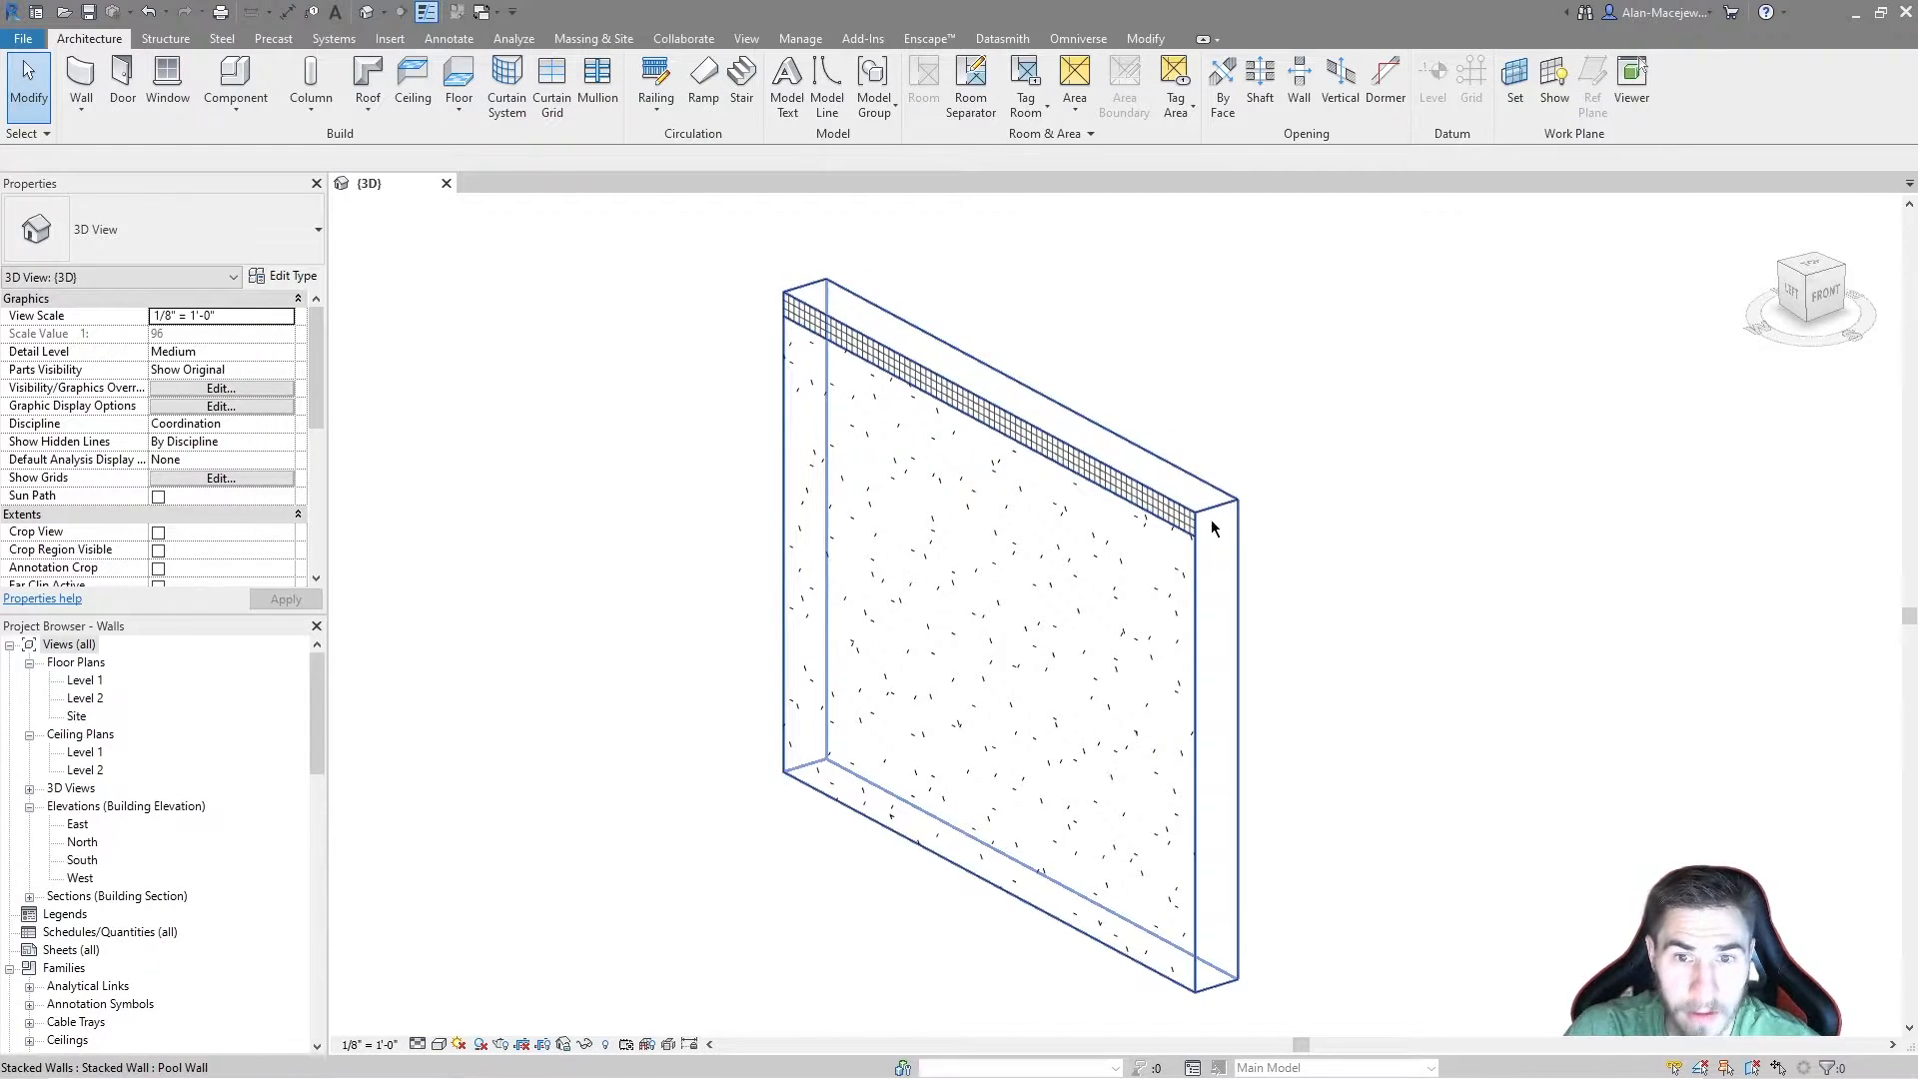
scroll(1184, 505, up, 3)
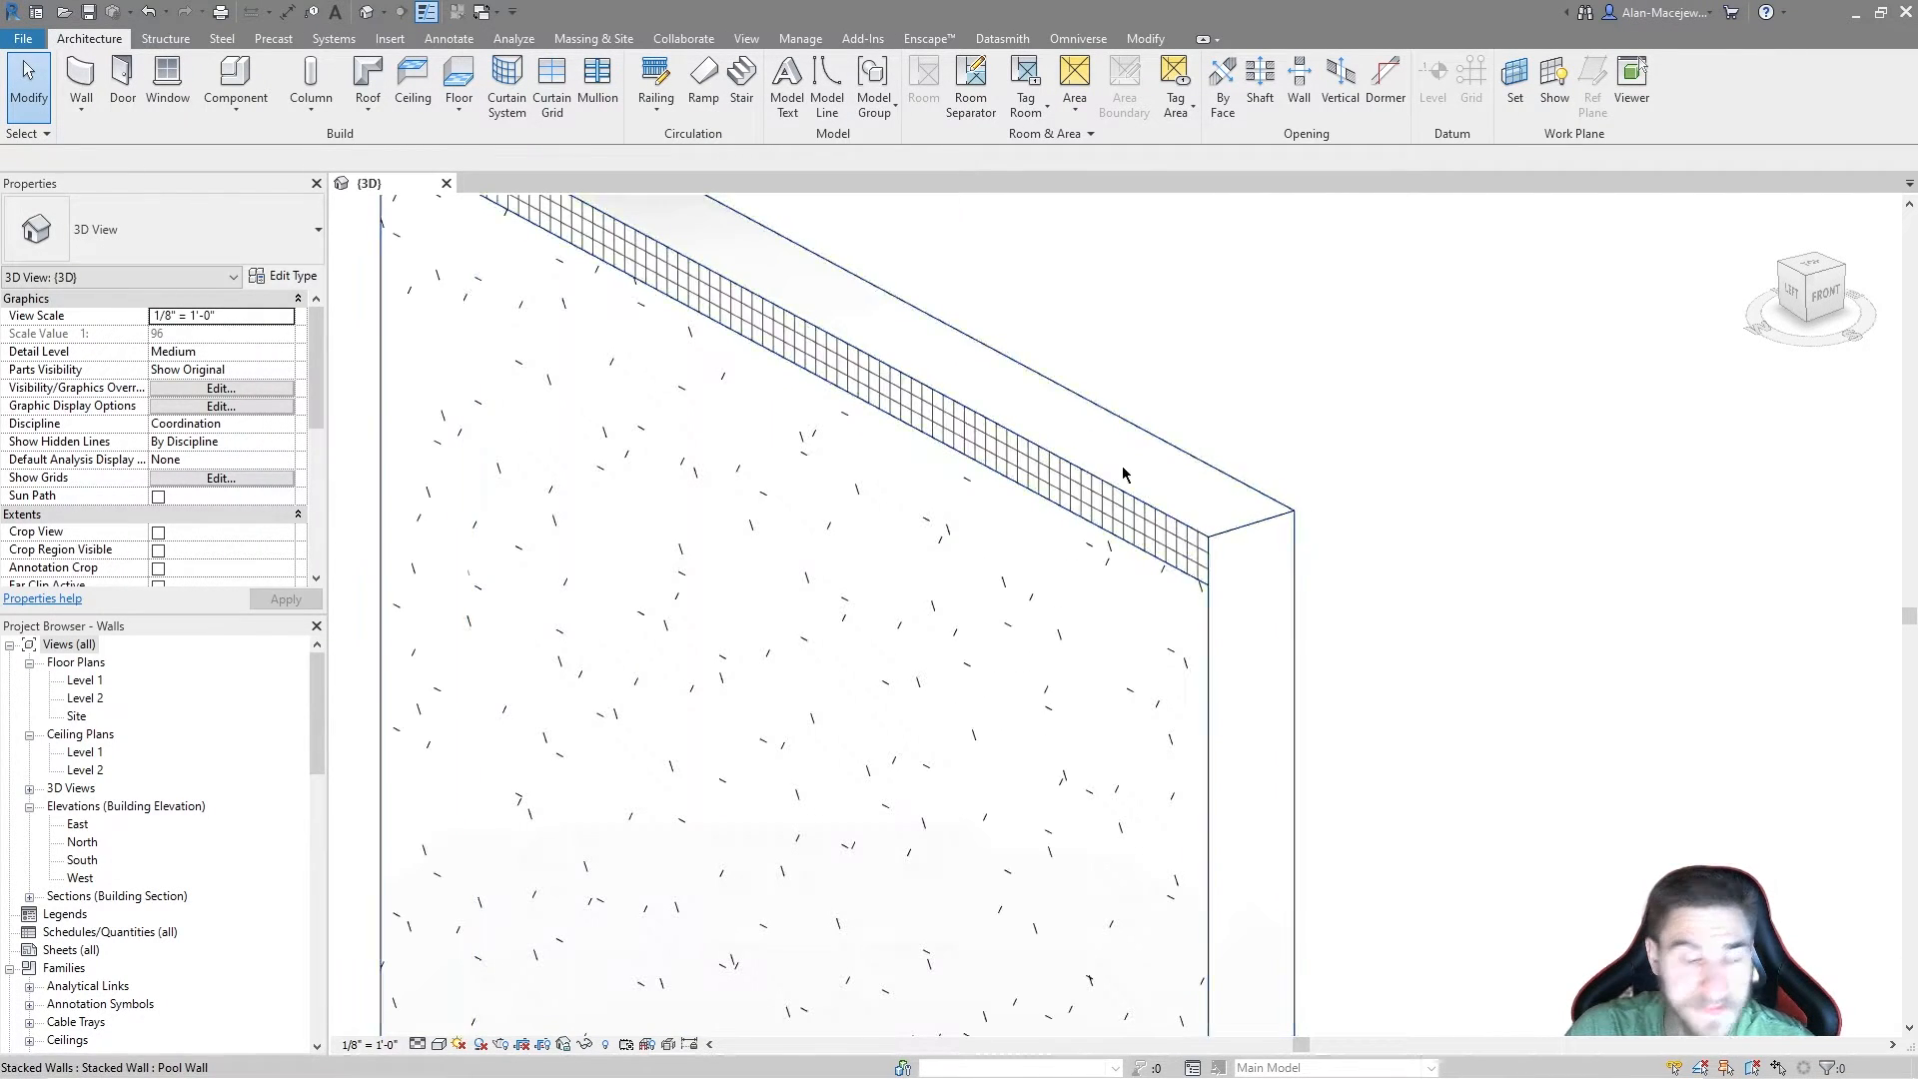
middle_drag(1189, 528, 1211, 549)
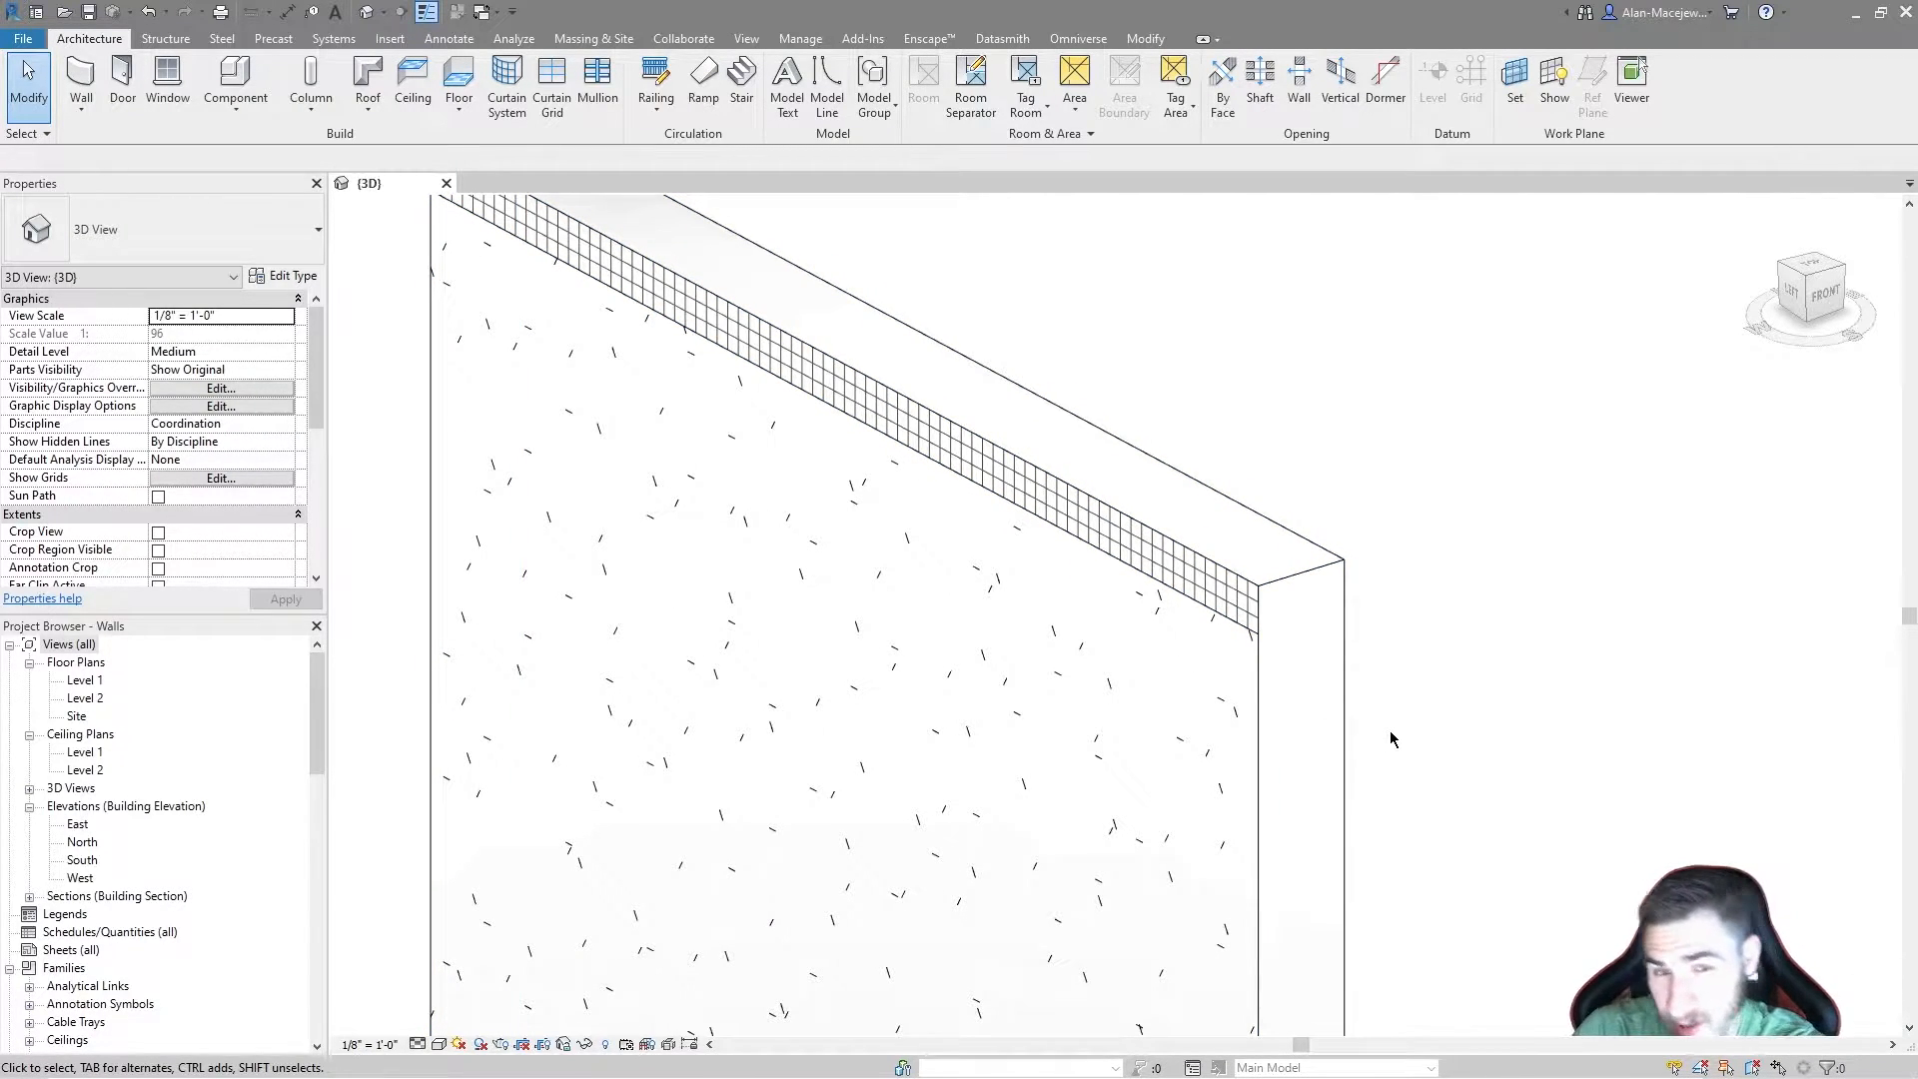
scroll(1453, 799, down, 2)
scroll(1453, 795, down, 1)
middle_drag(1532, 738, 1345, 522)
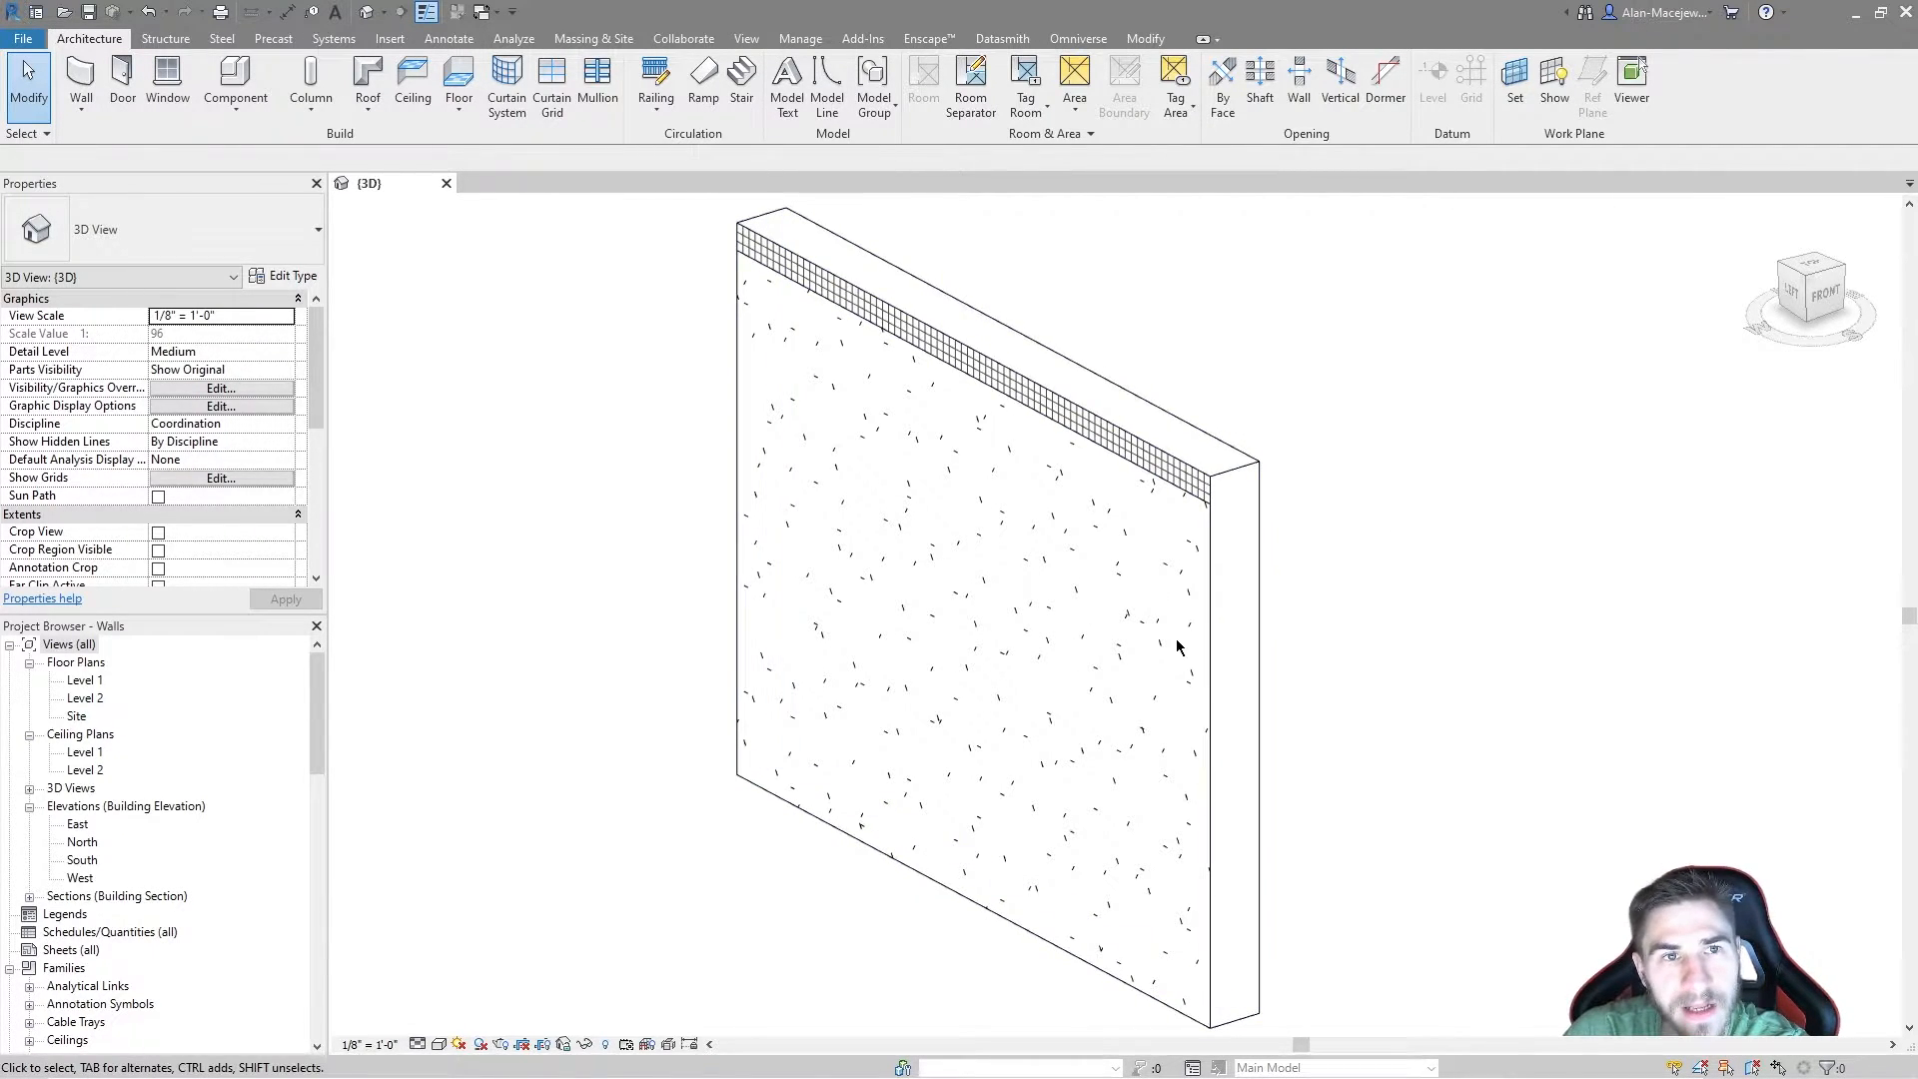
middle_drag(1205, 599, 1196, 649)
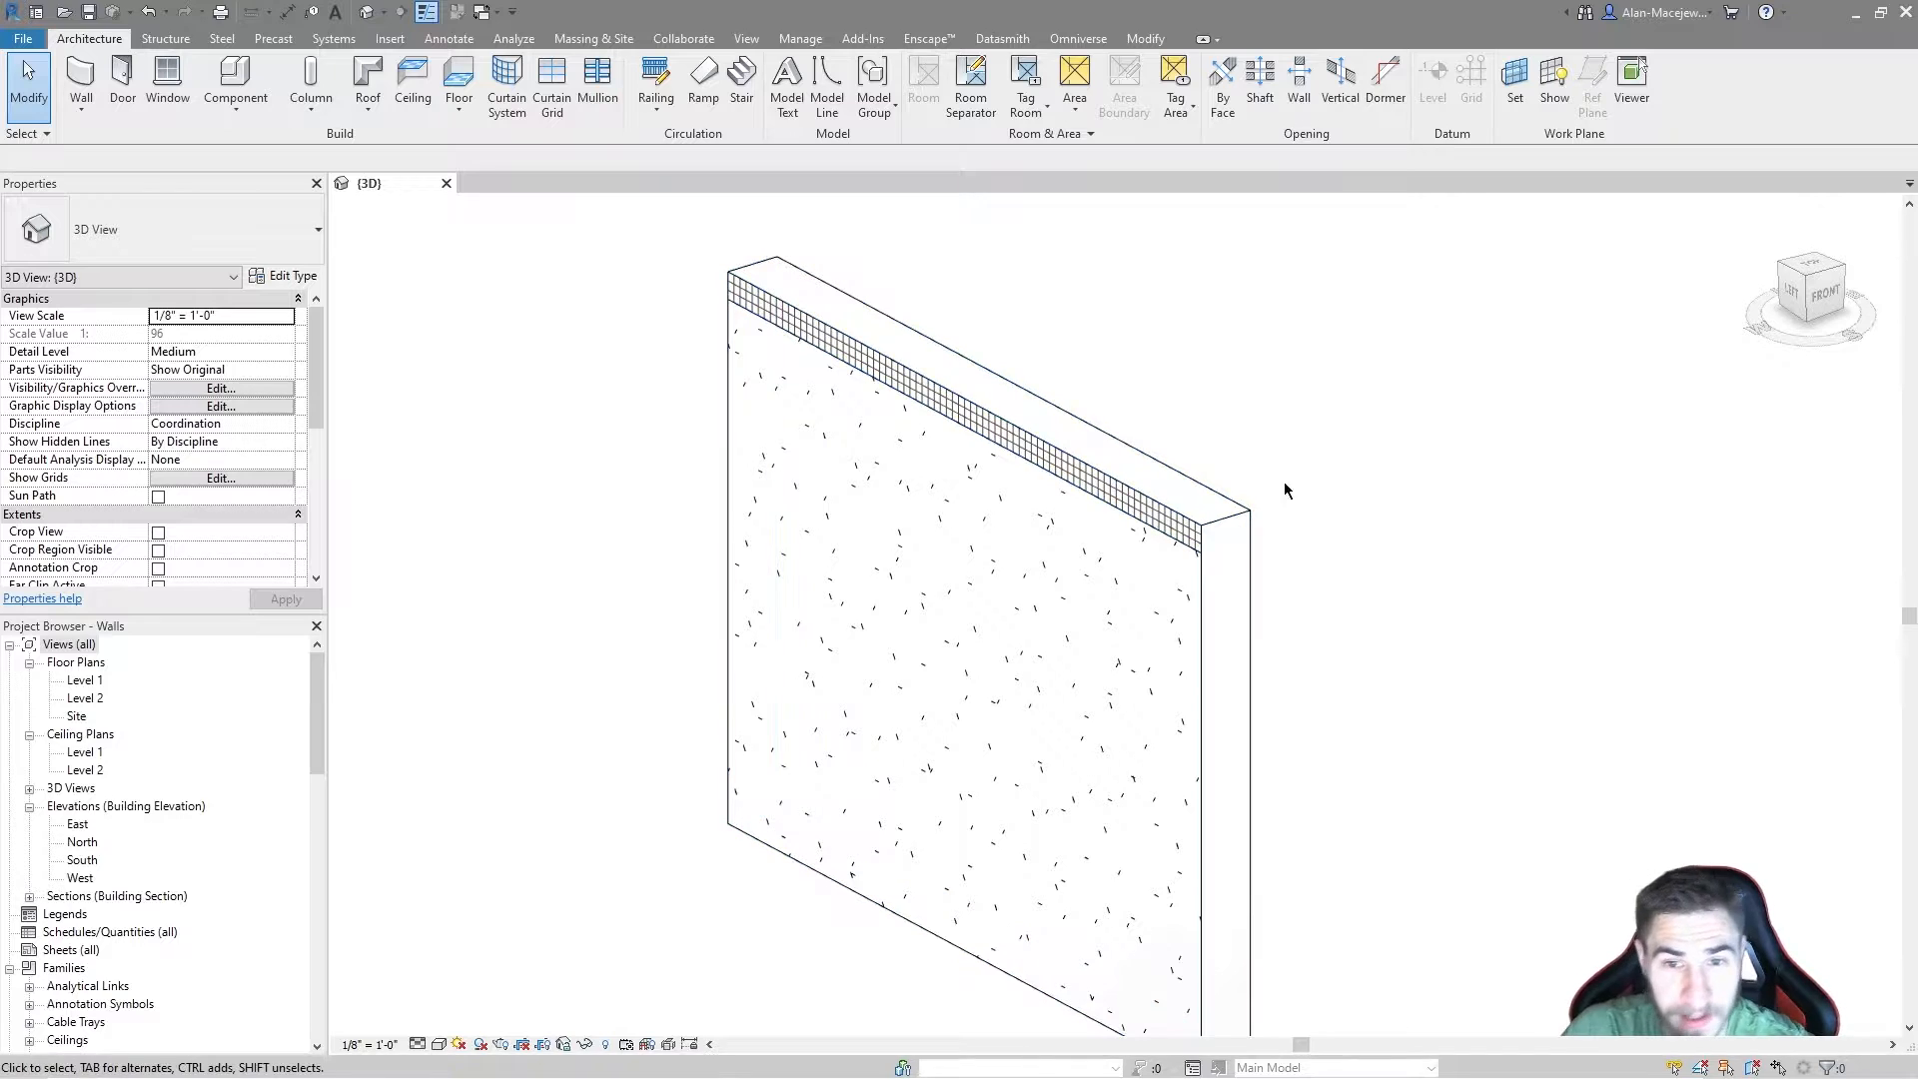
Step: Review the placed Pool Wall's assembly, checking the heights and offsets of its two segments, and close it without changes
click(1227, 559)
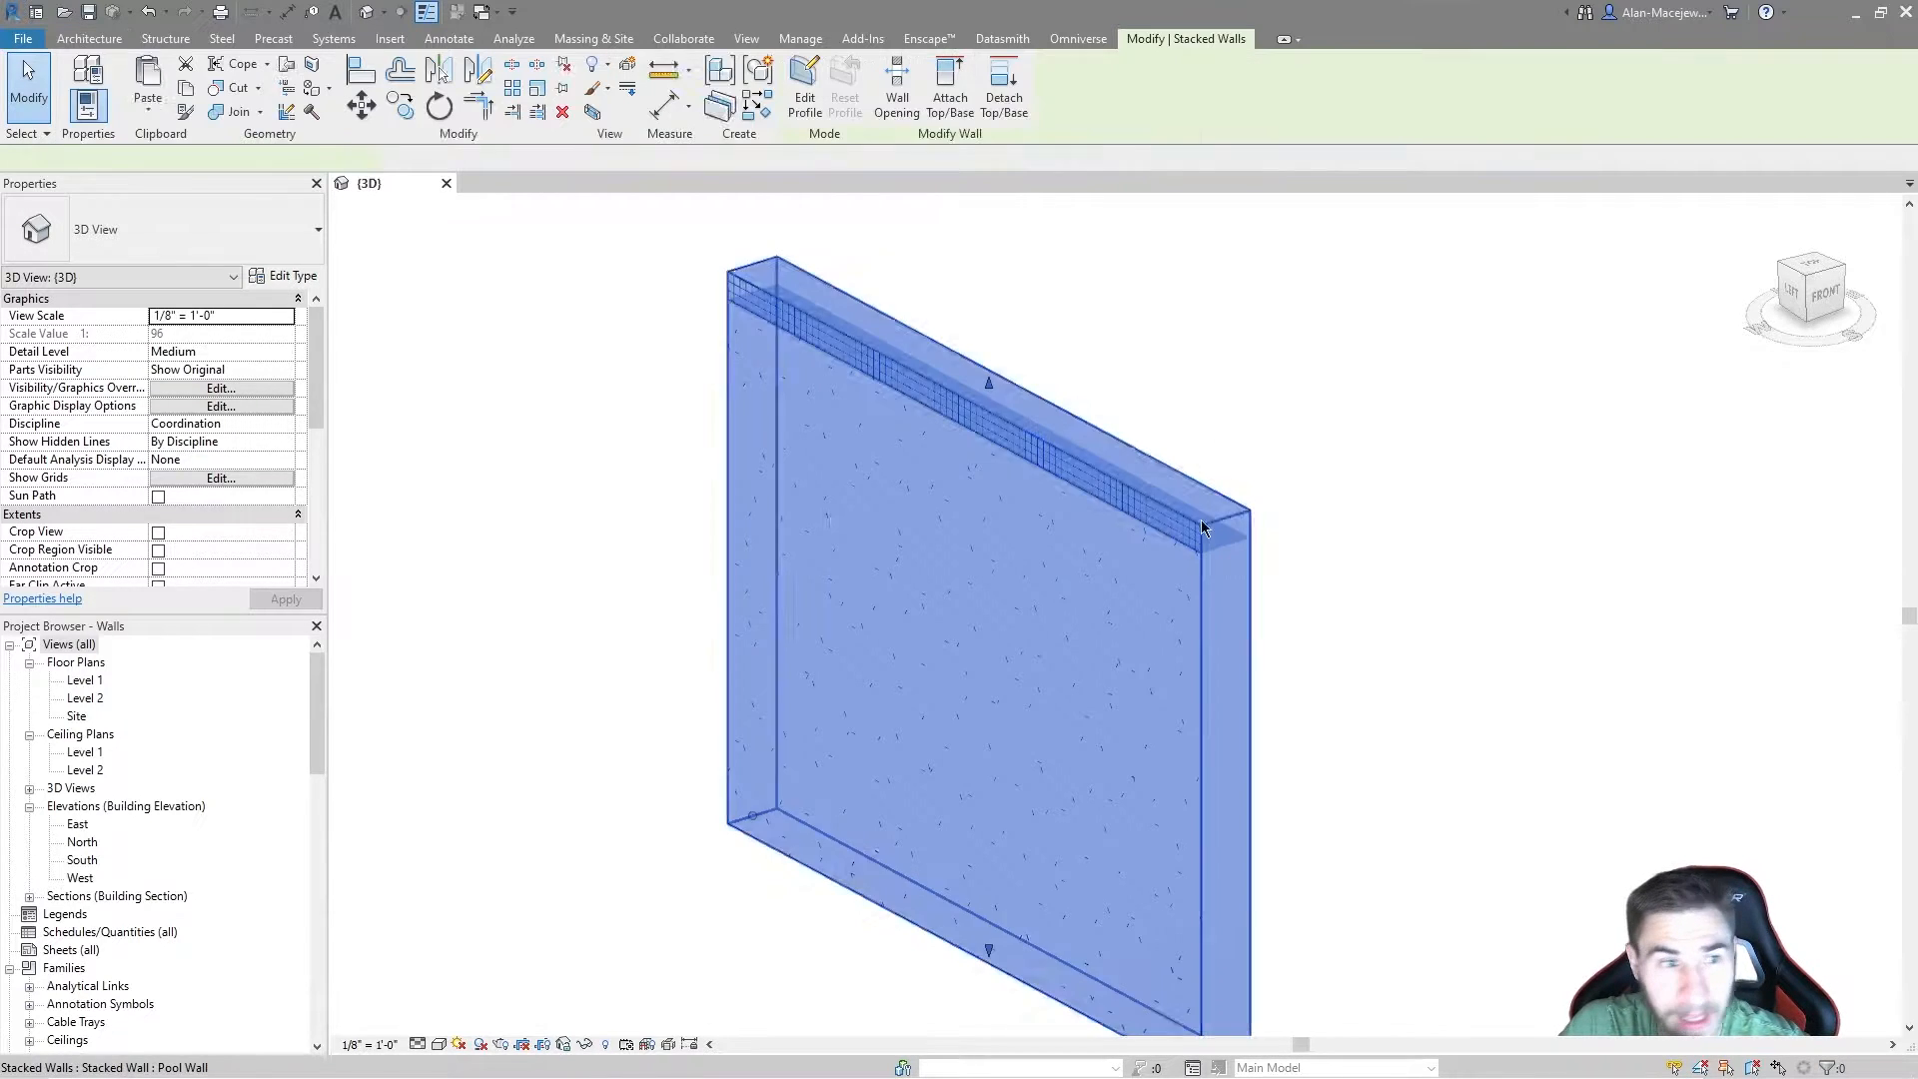
click(299, 278)
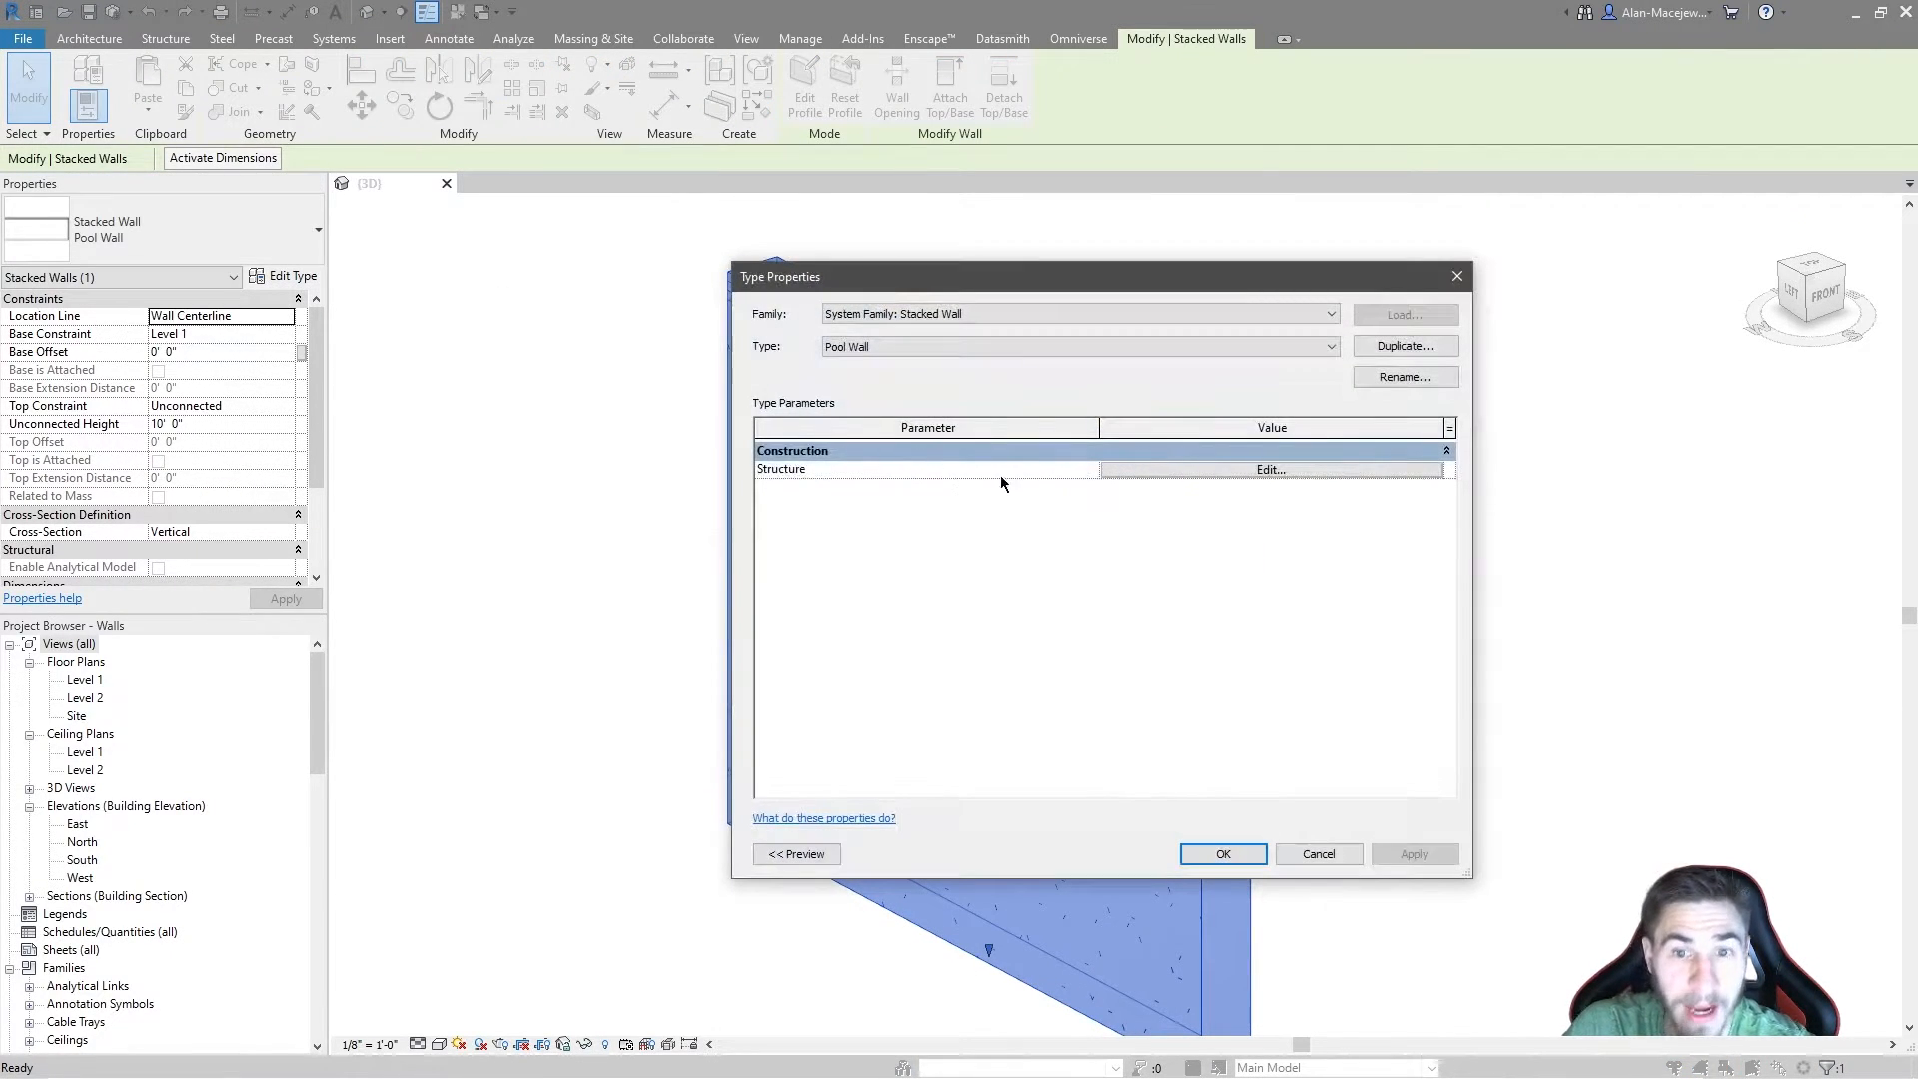
click(1126, 472)
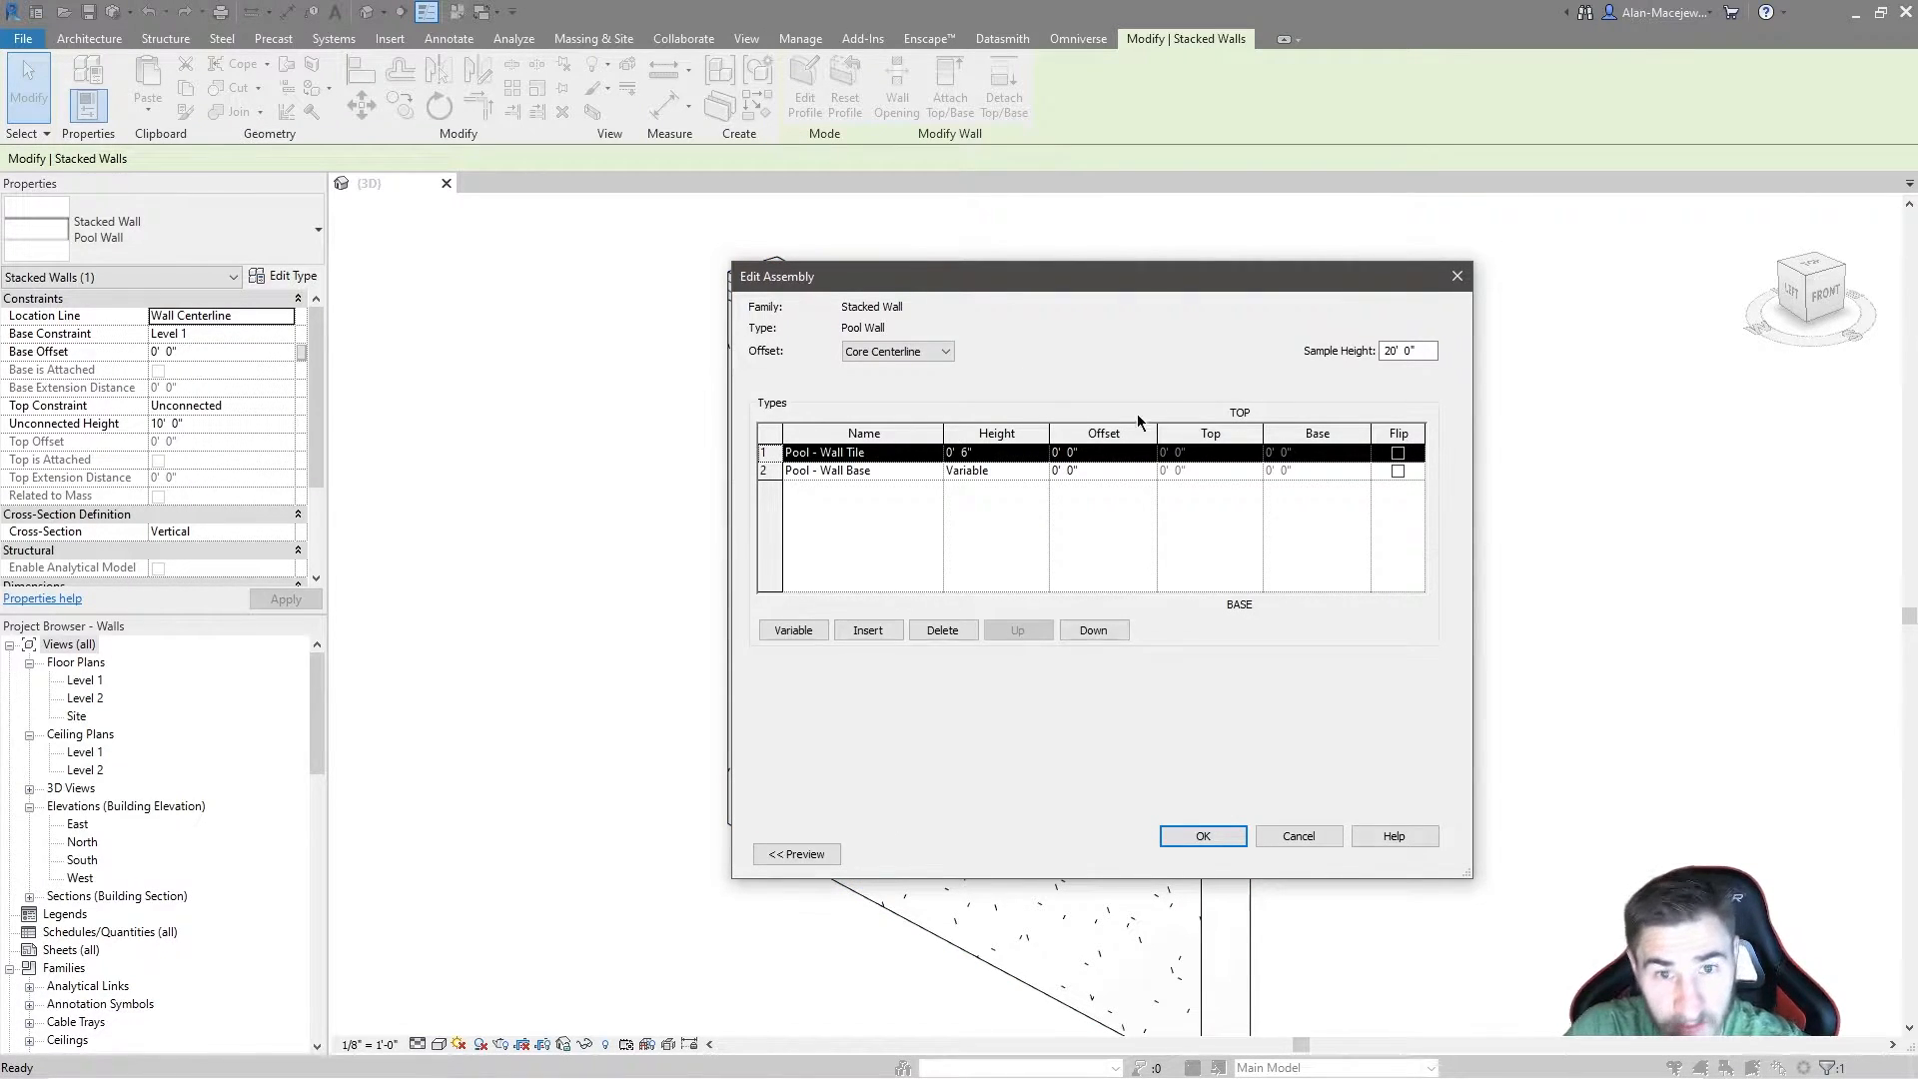
drag(1015, 286, 1087, 290)
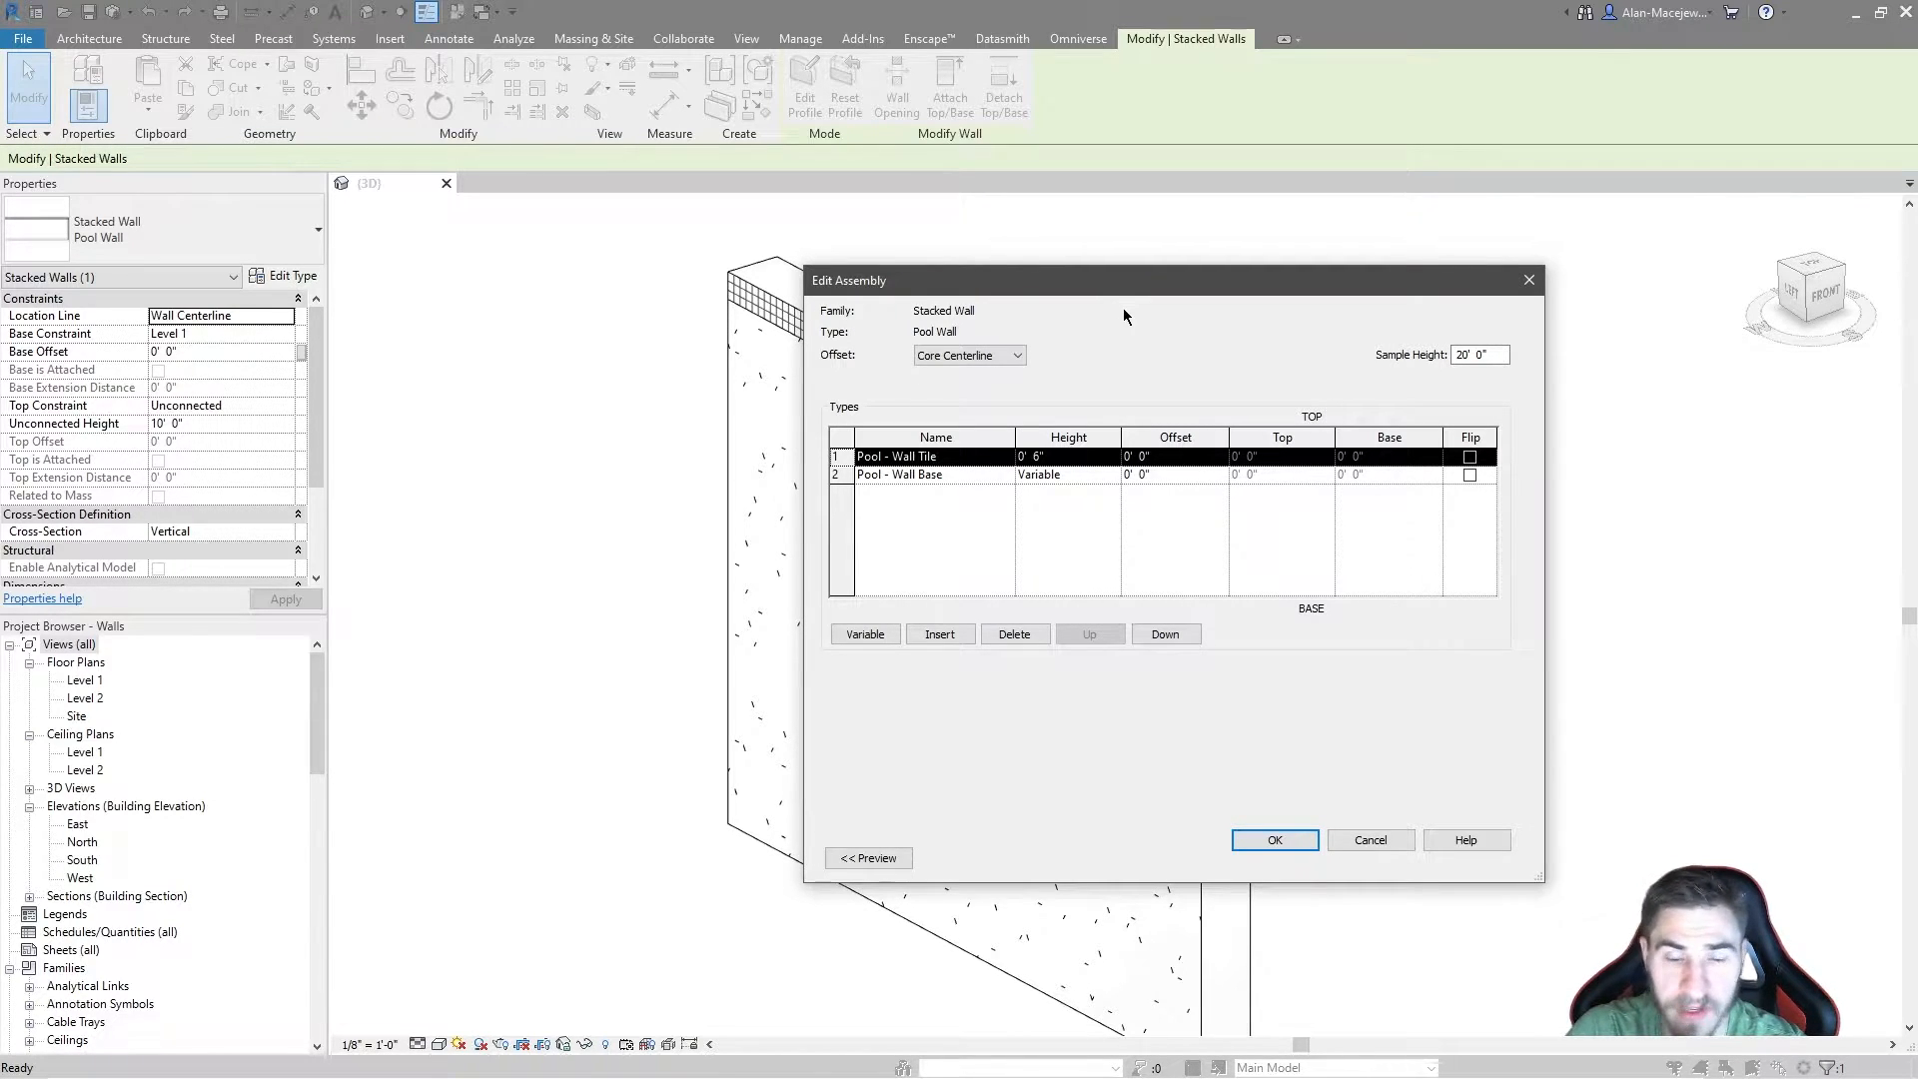
drag(1246, 288, 1351, 314)
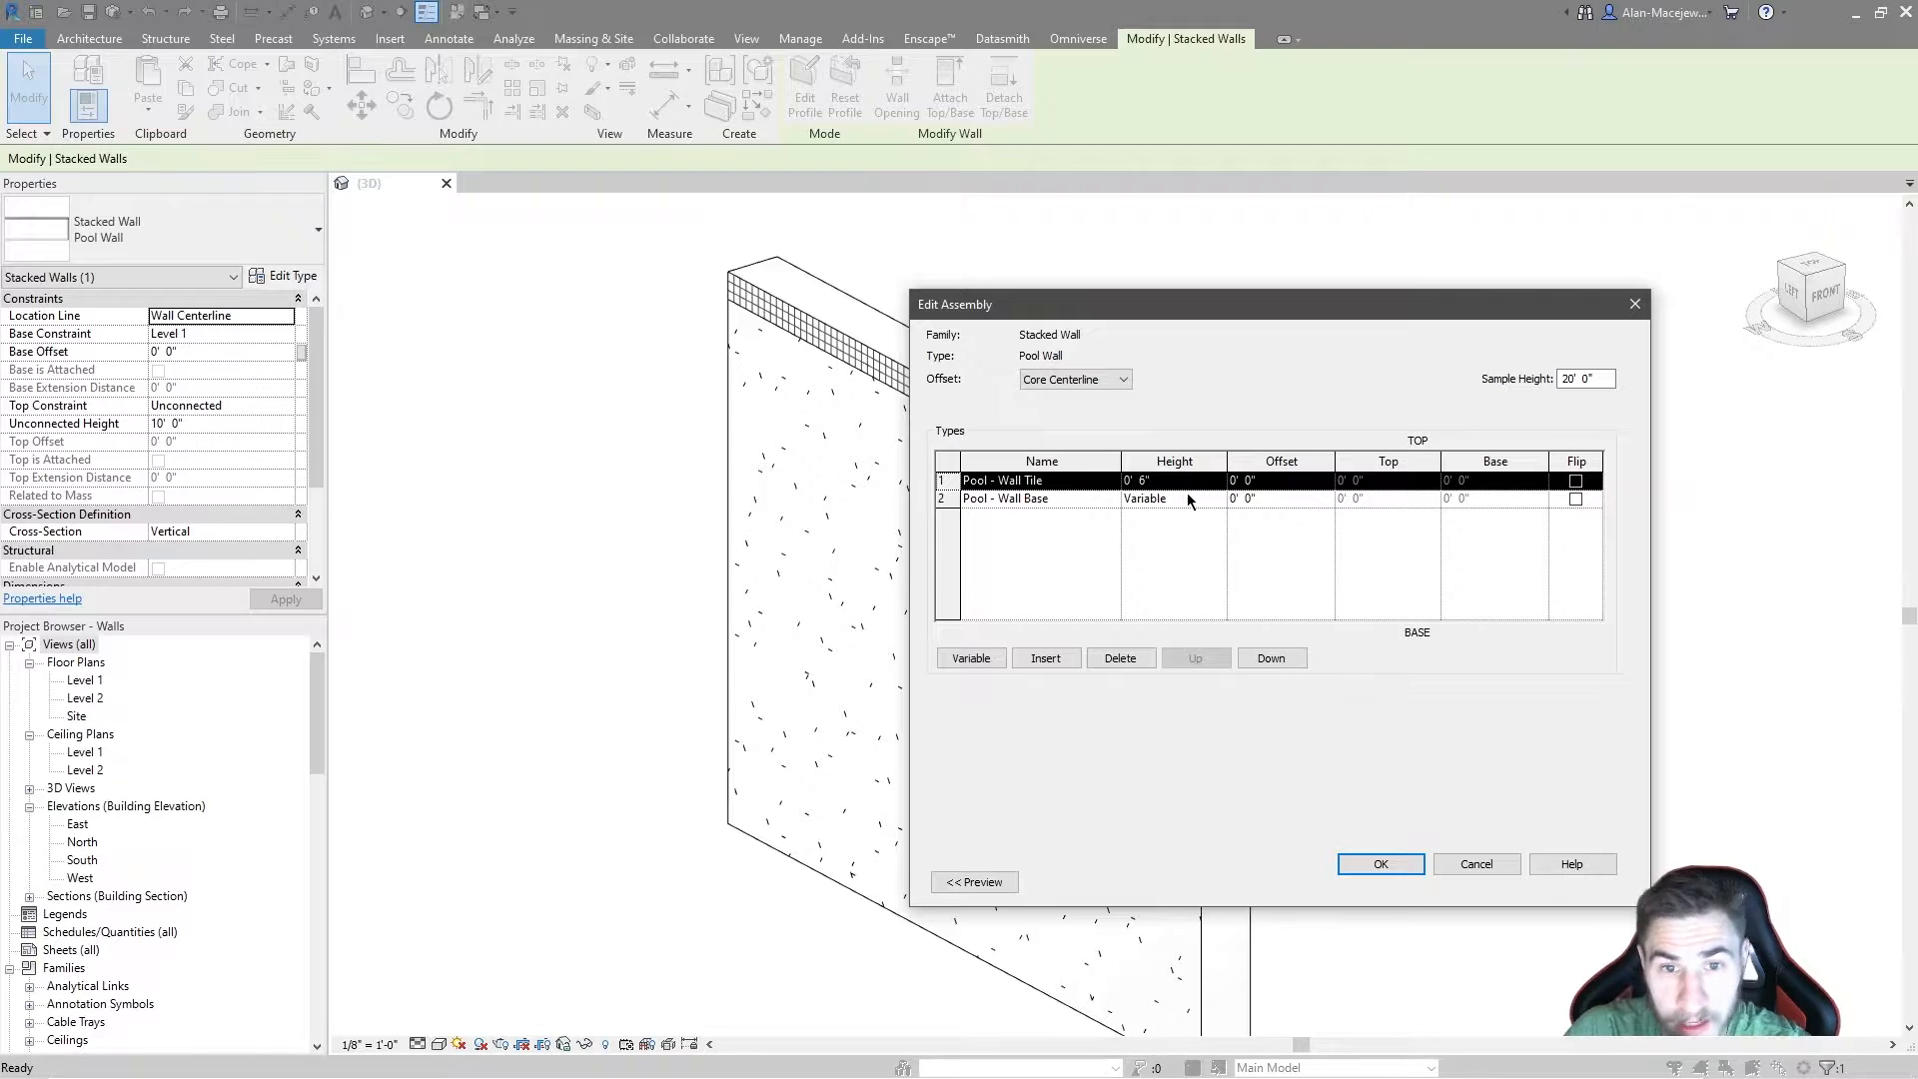
drag(1152, 312, 1163, 379)
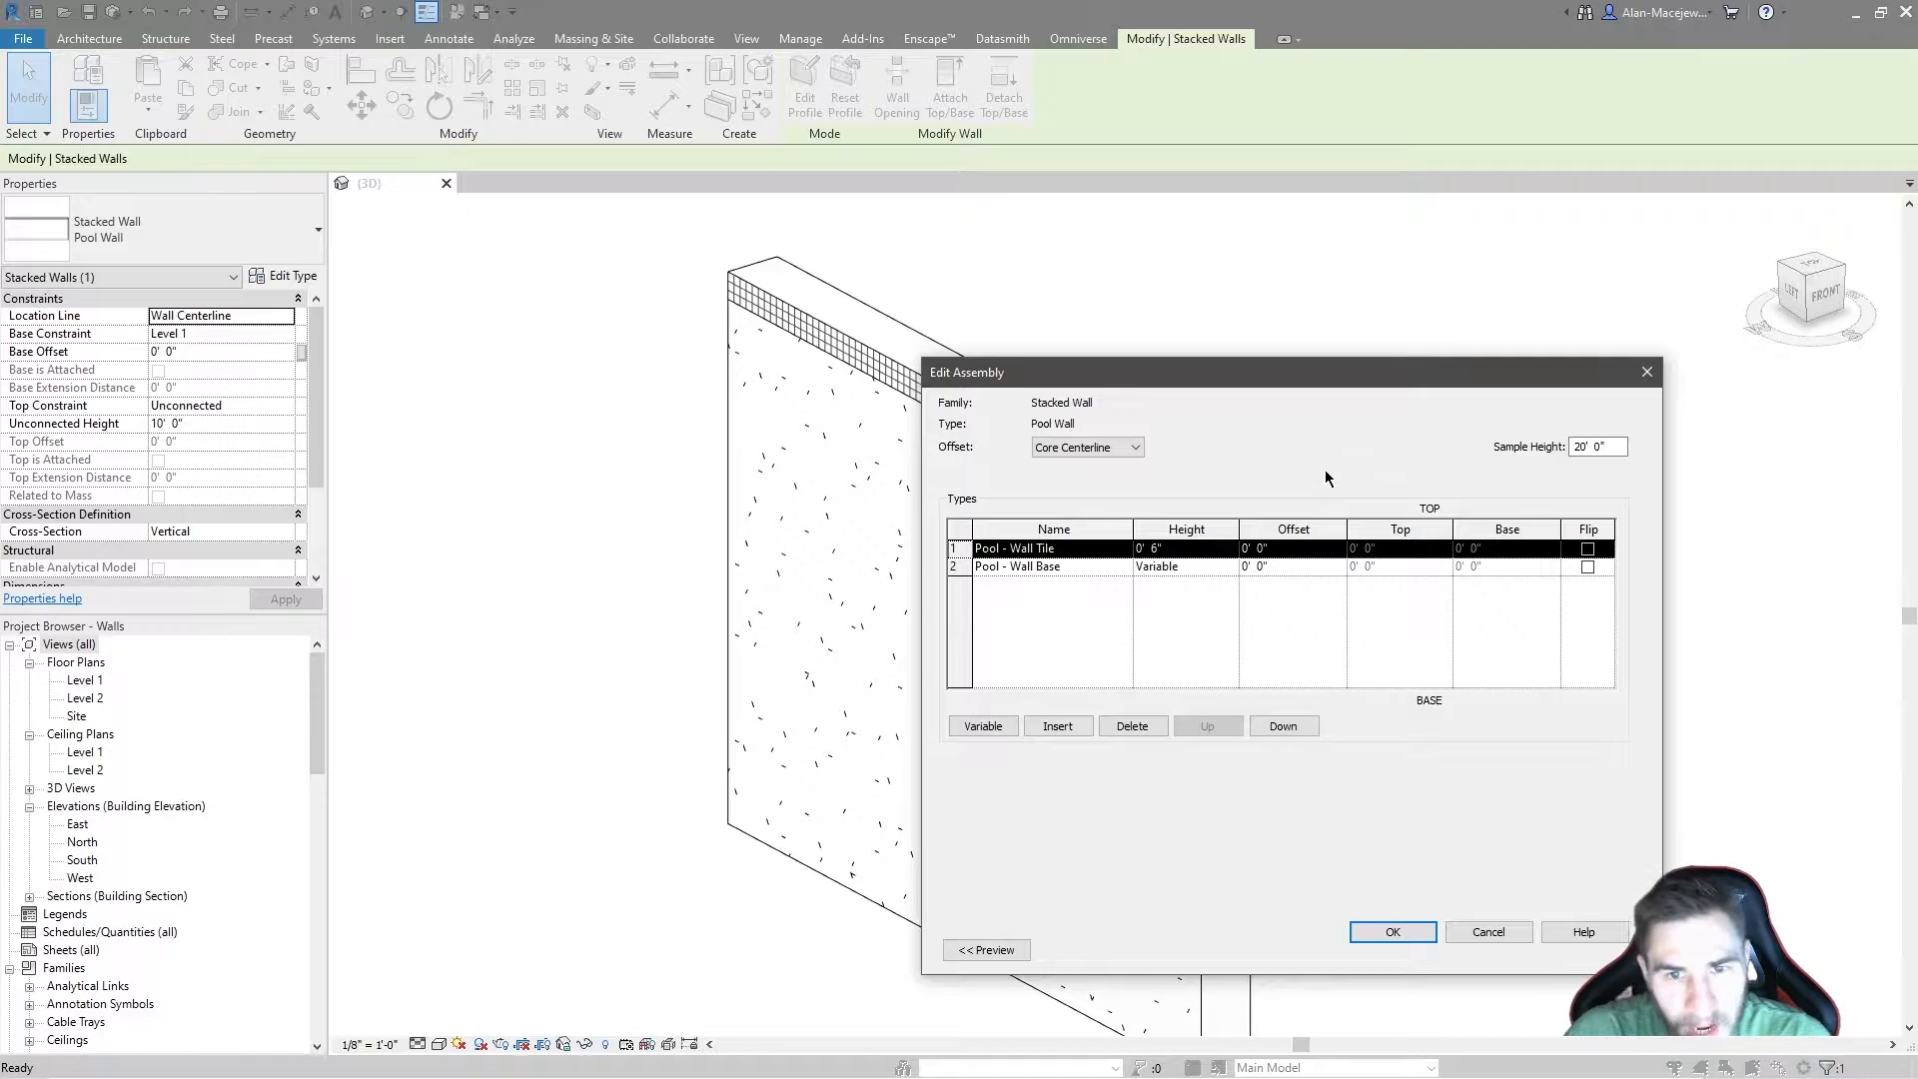
drag(1161, 376, 1209, 257)
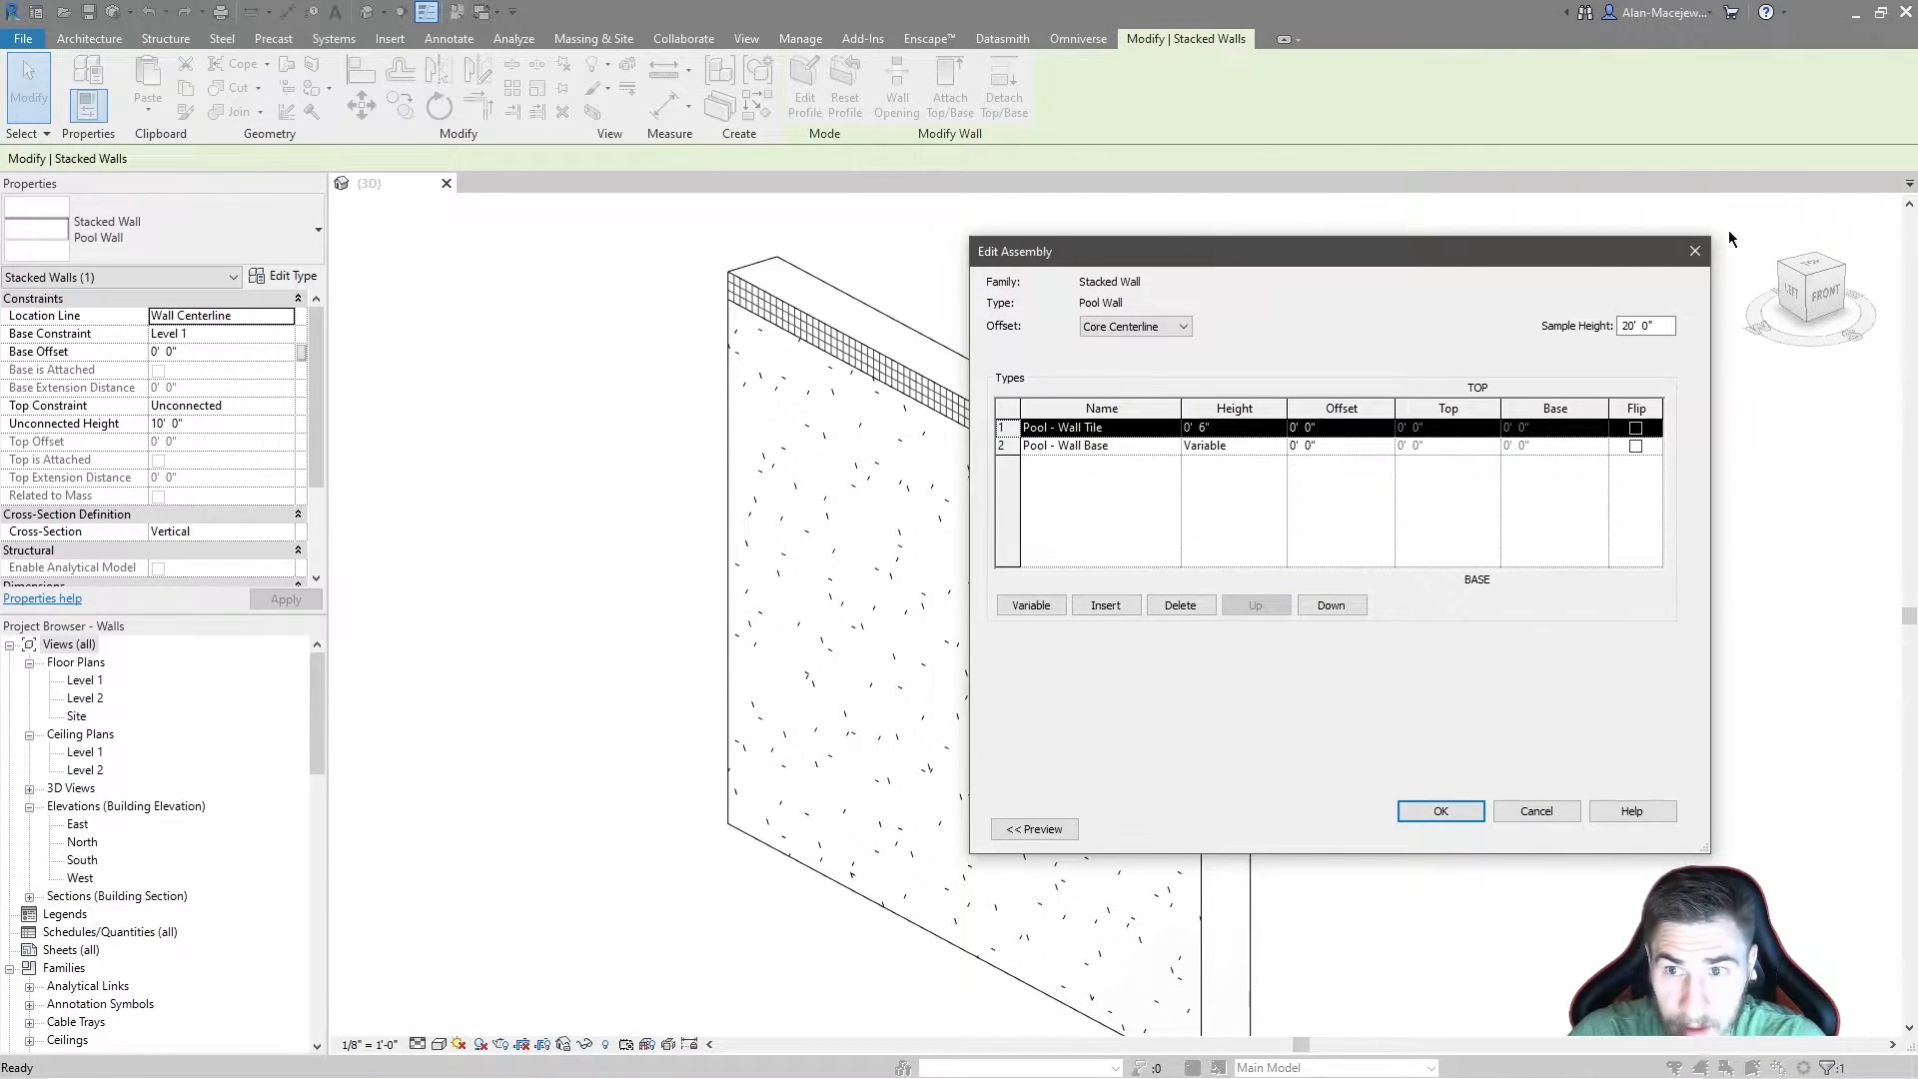
click(1694, 251)
click(1695, 250)
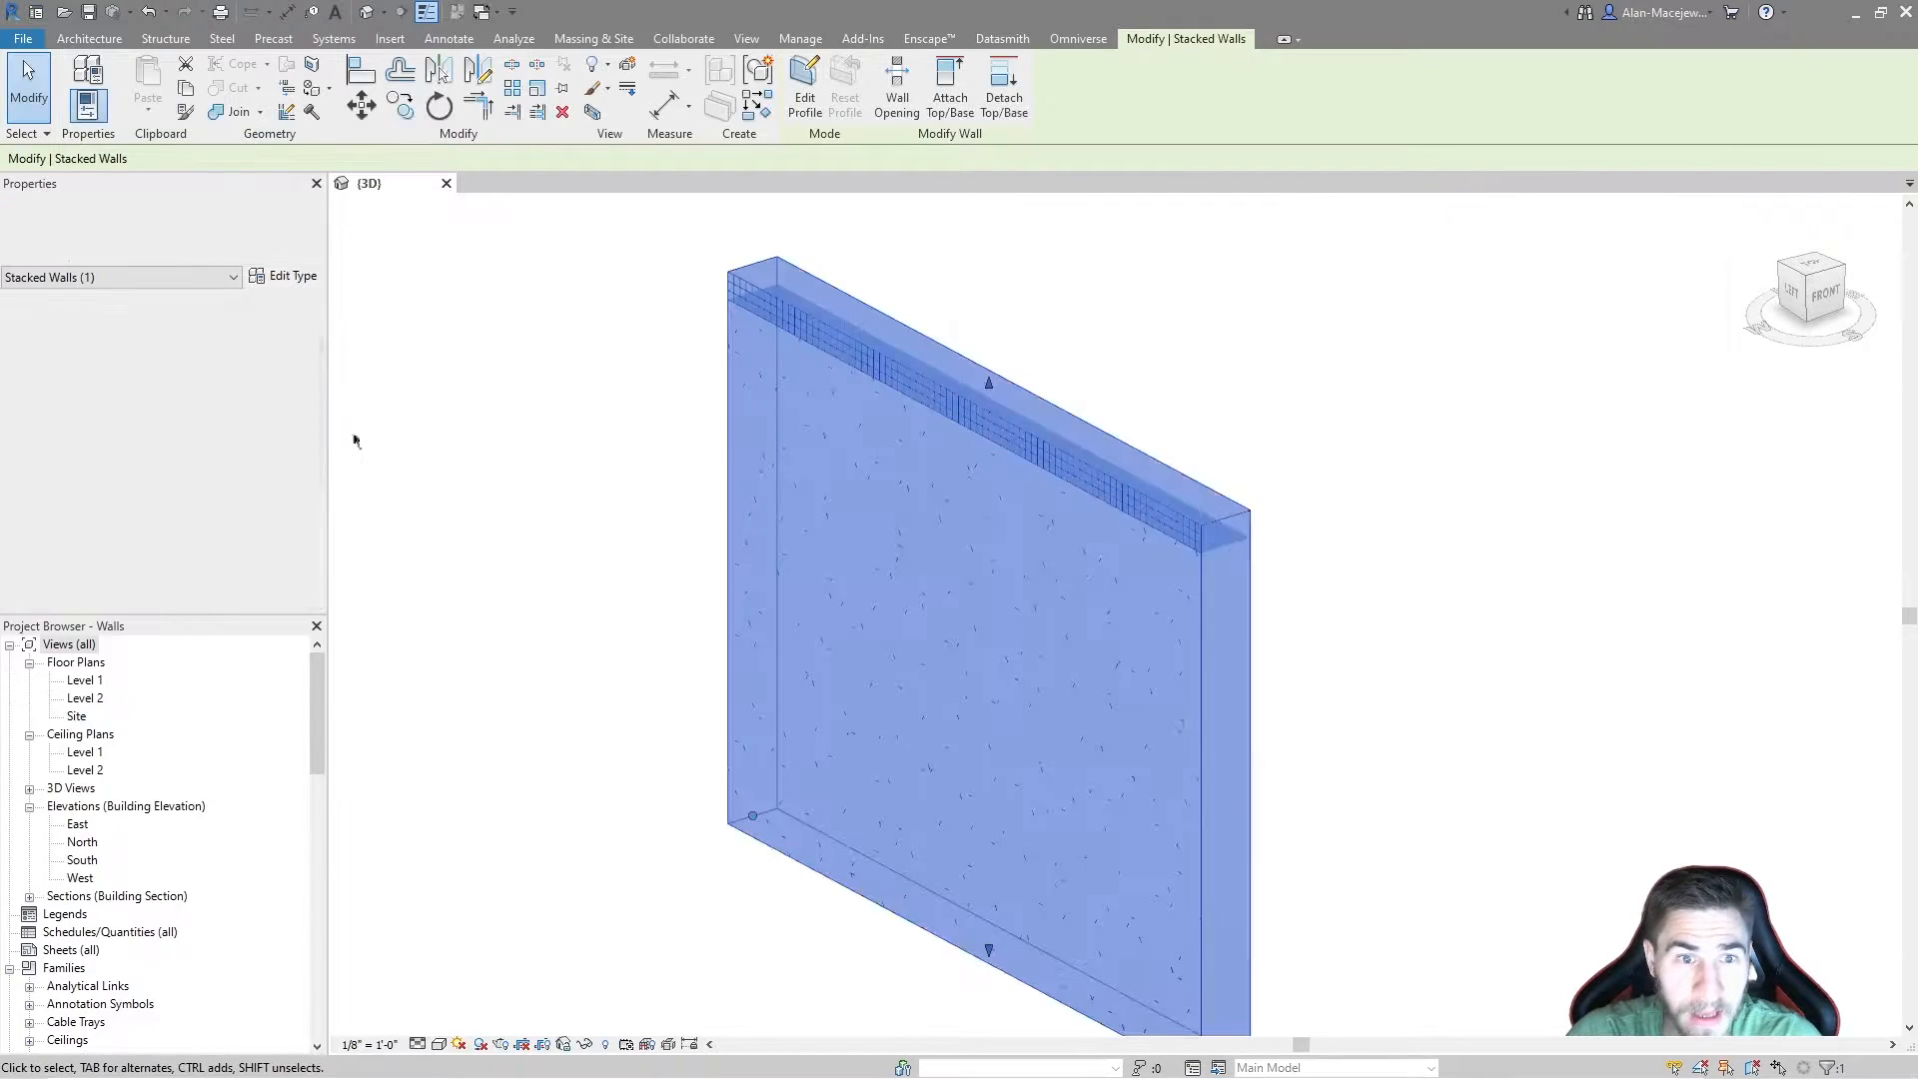
Step: Examine the whole Pool Wall in the 3D view, from the tile band along its top edge to its bottom edge
click(97, 40)
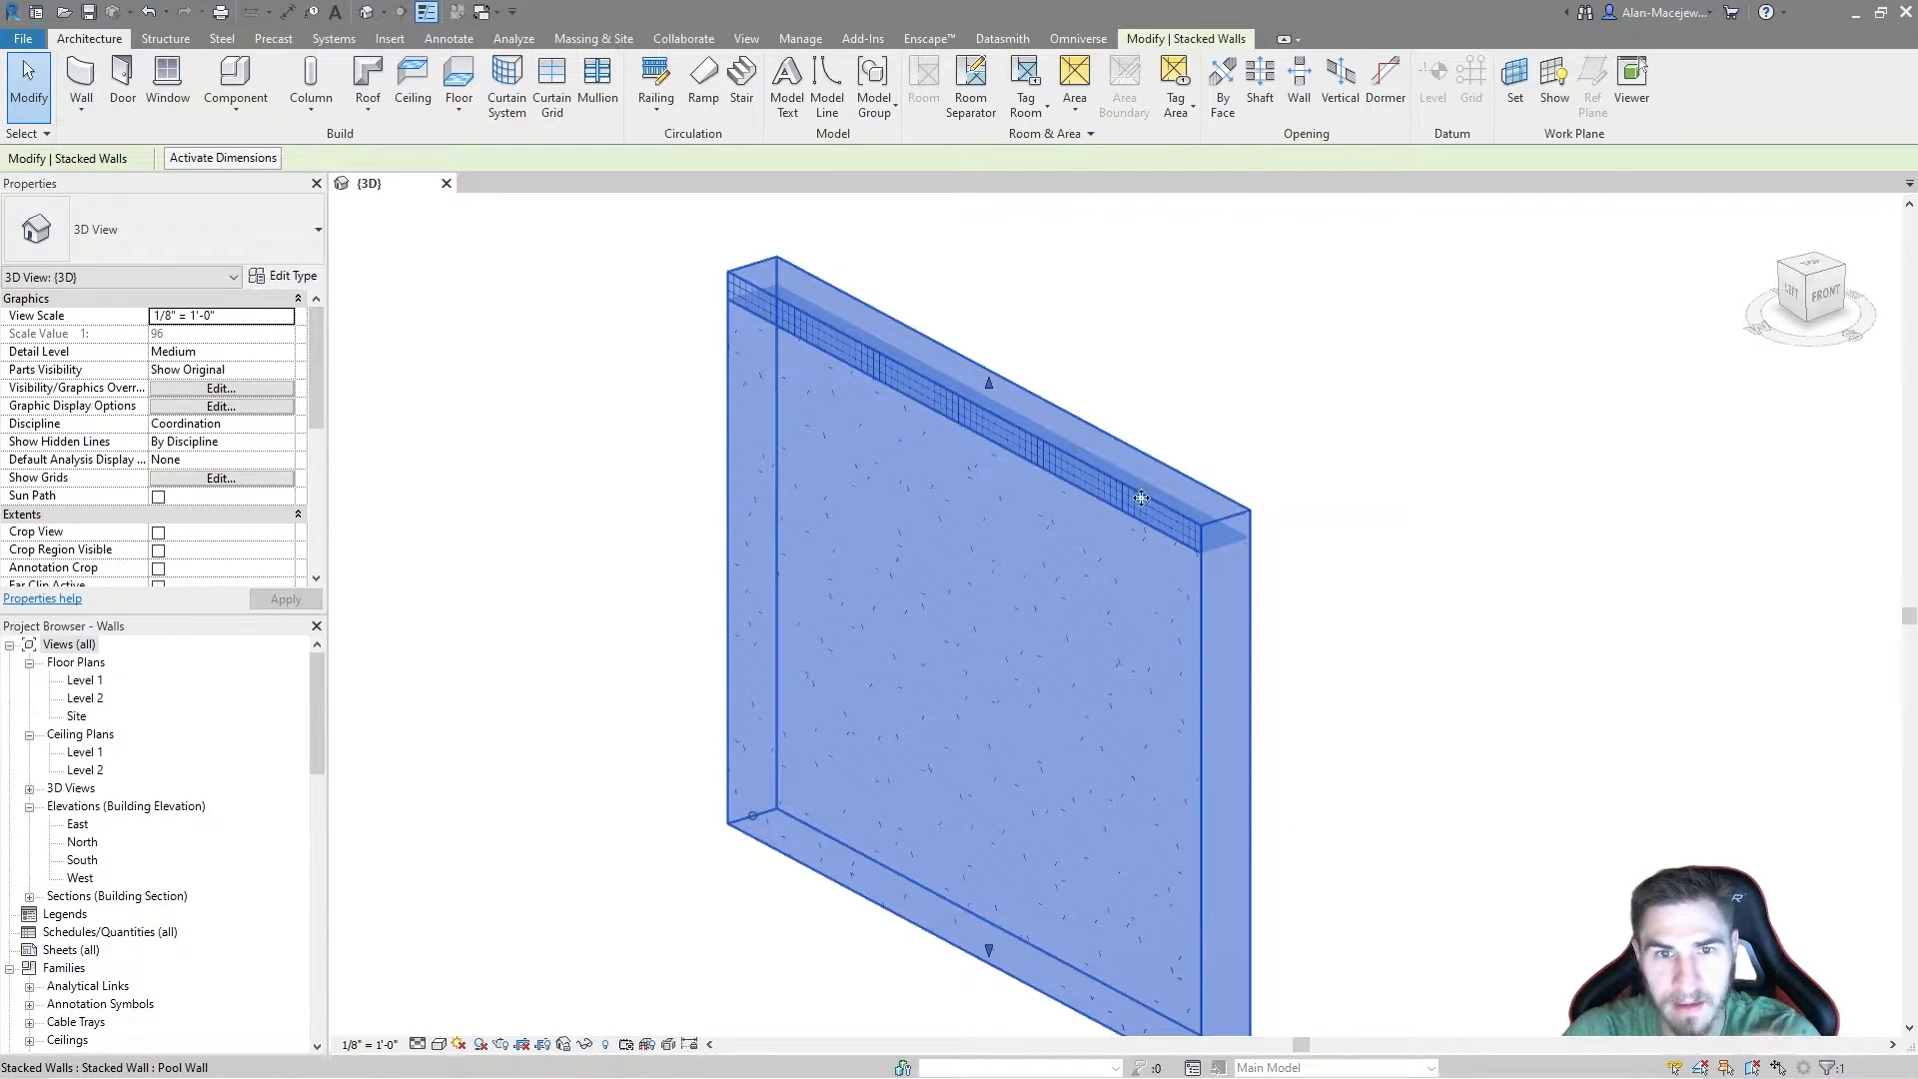
scroll(1109, 470, down, 3)
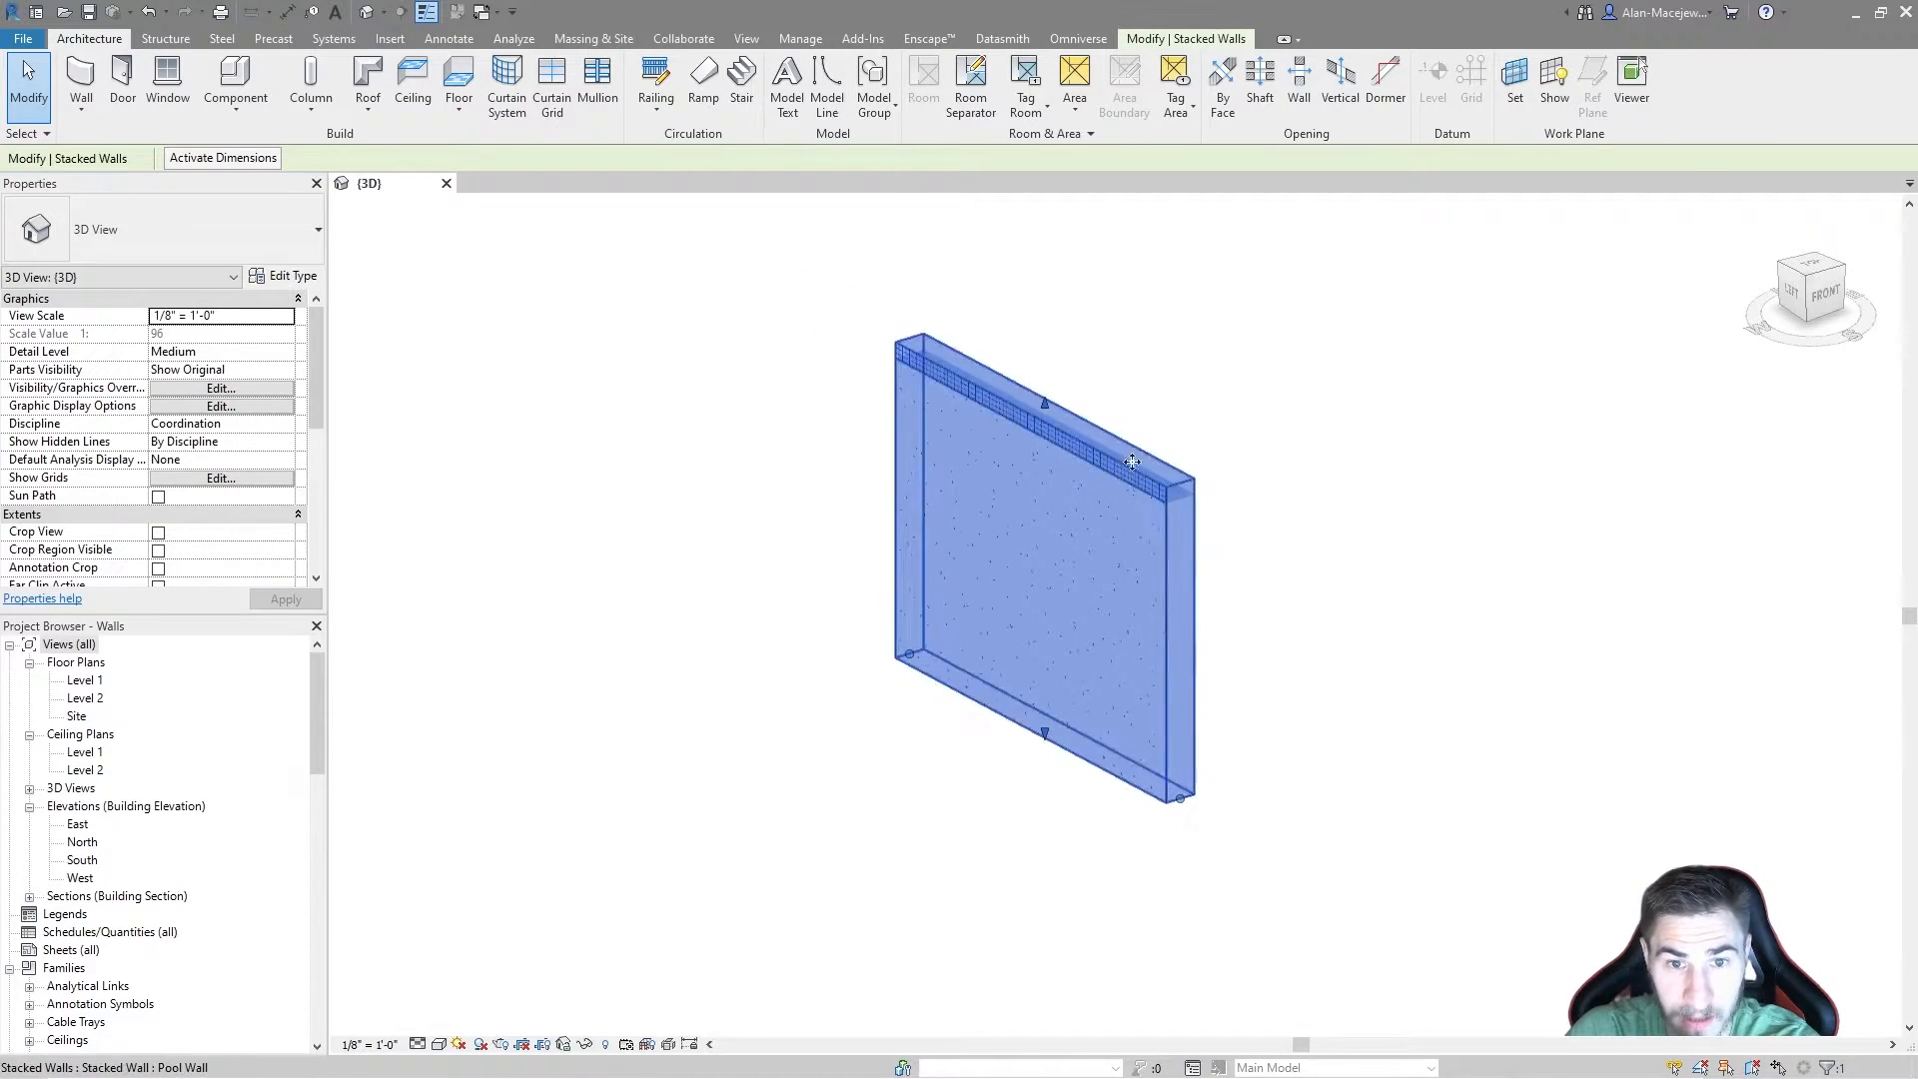
click(1263, 552)
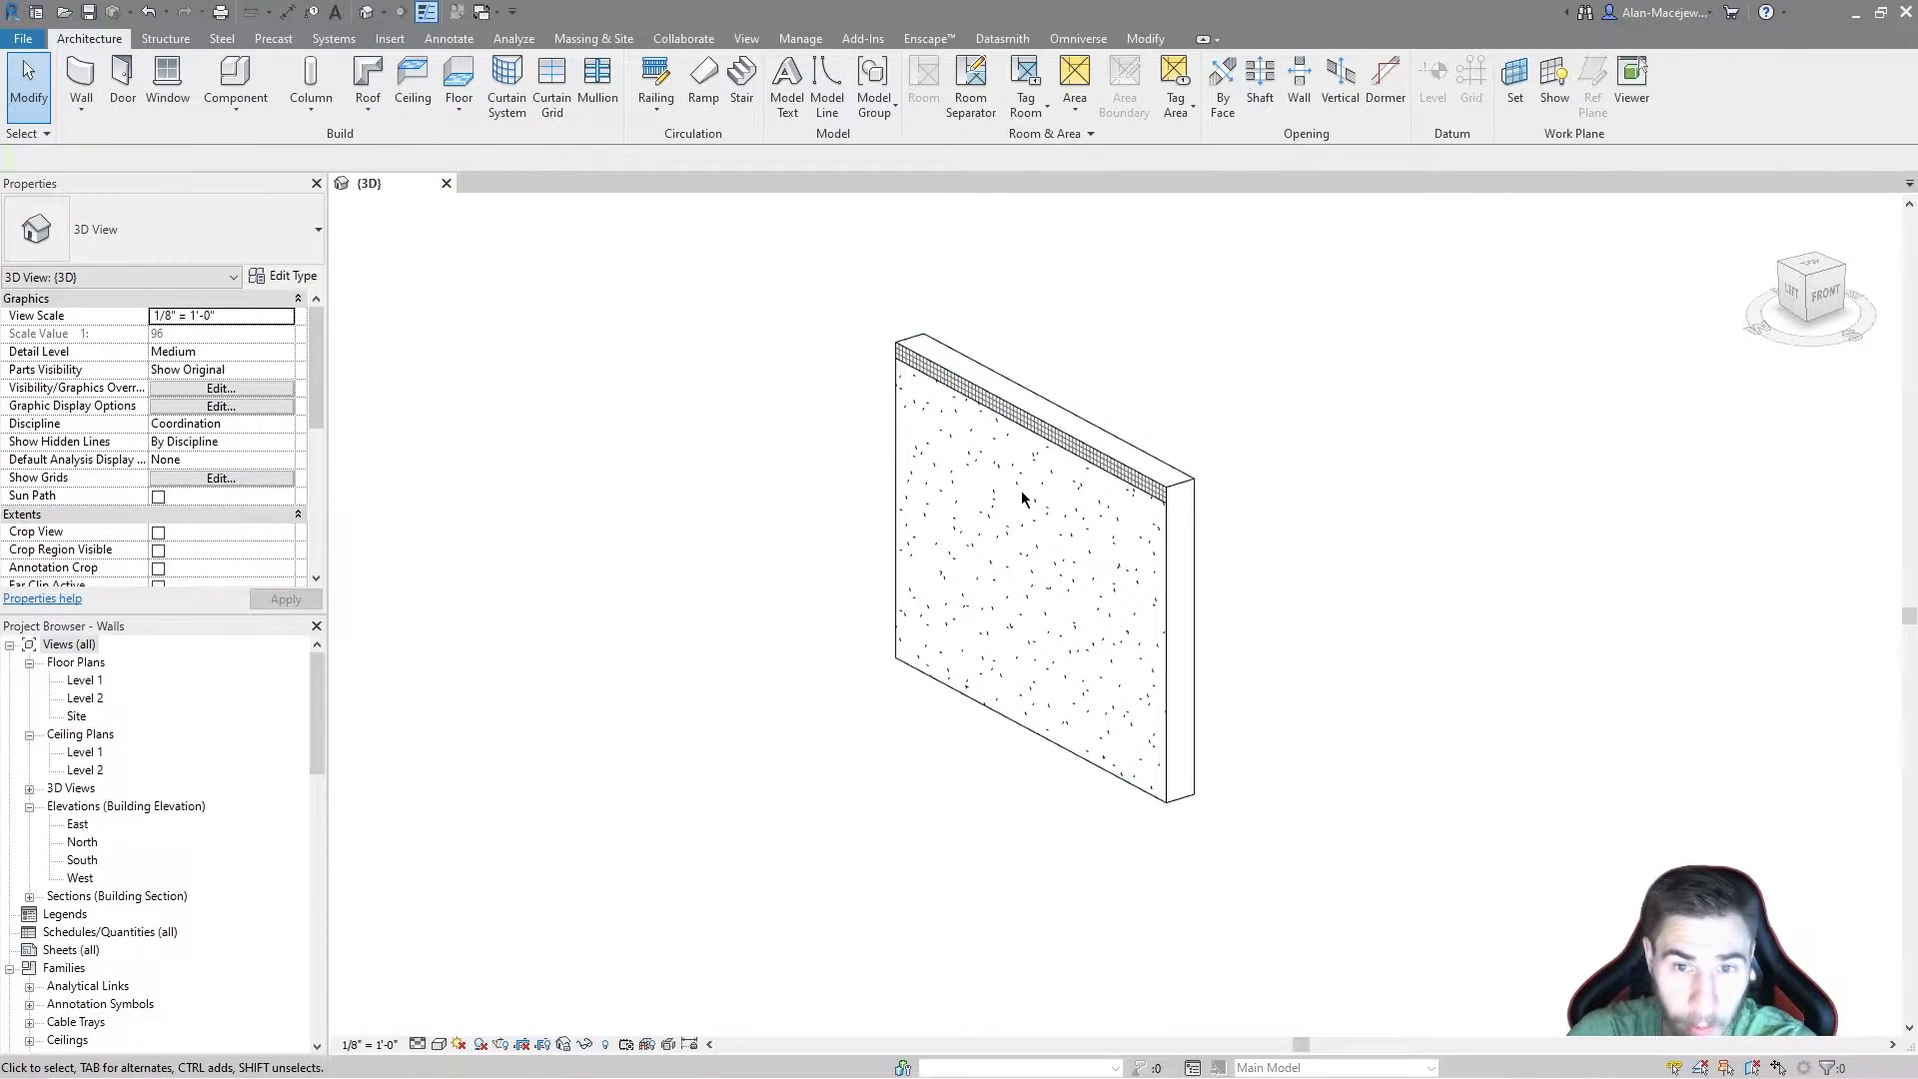
click(1190, 551)
middle_drag(1230, 527, 1189, 580)
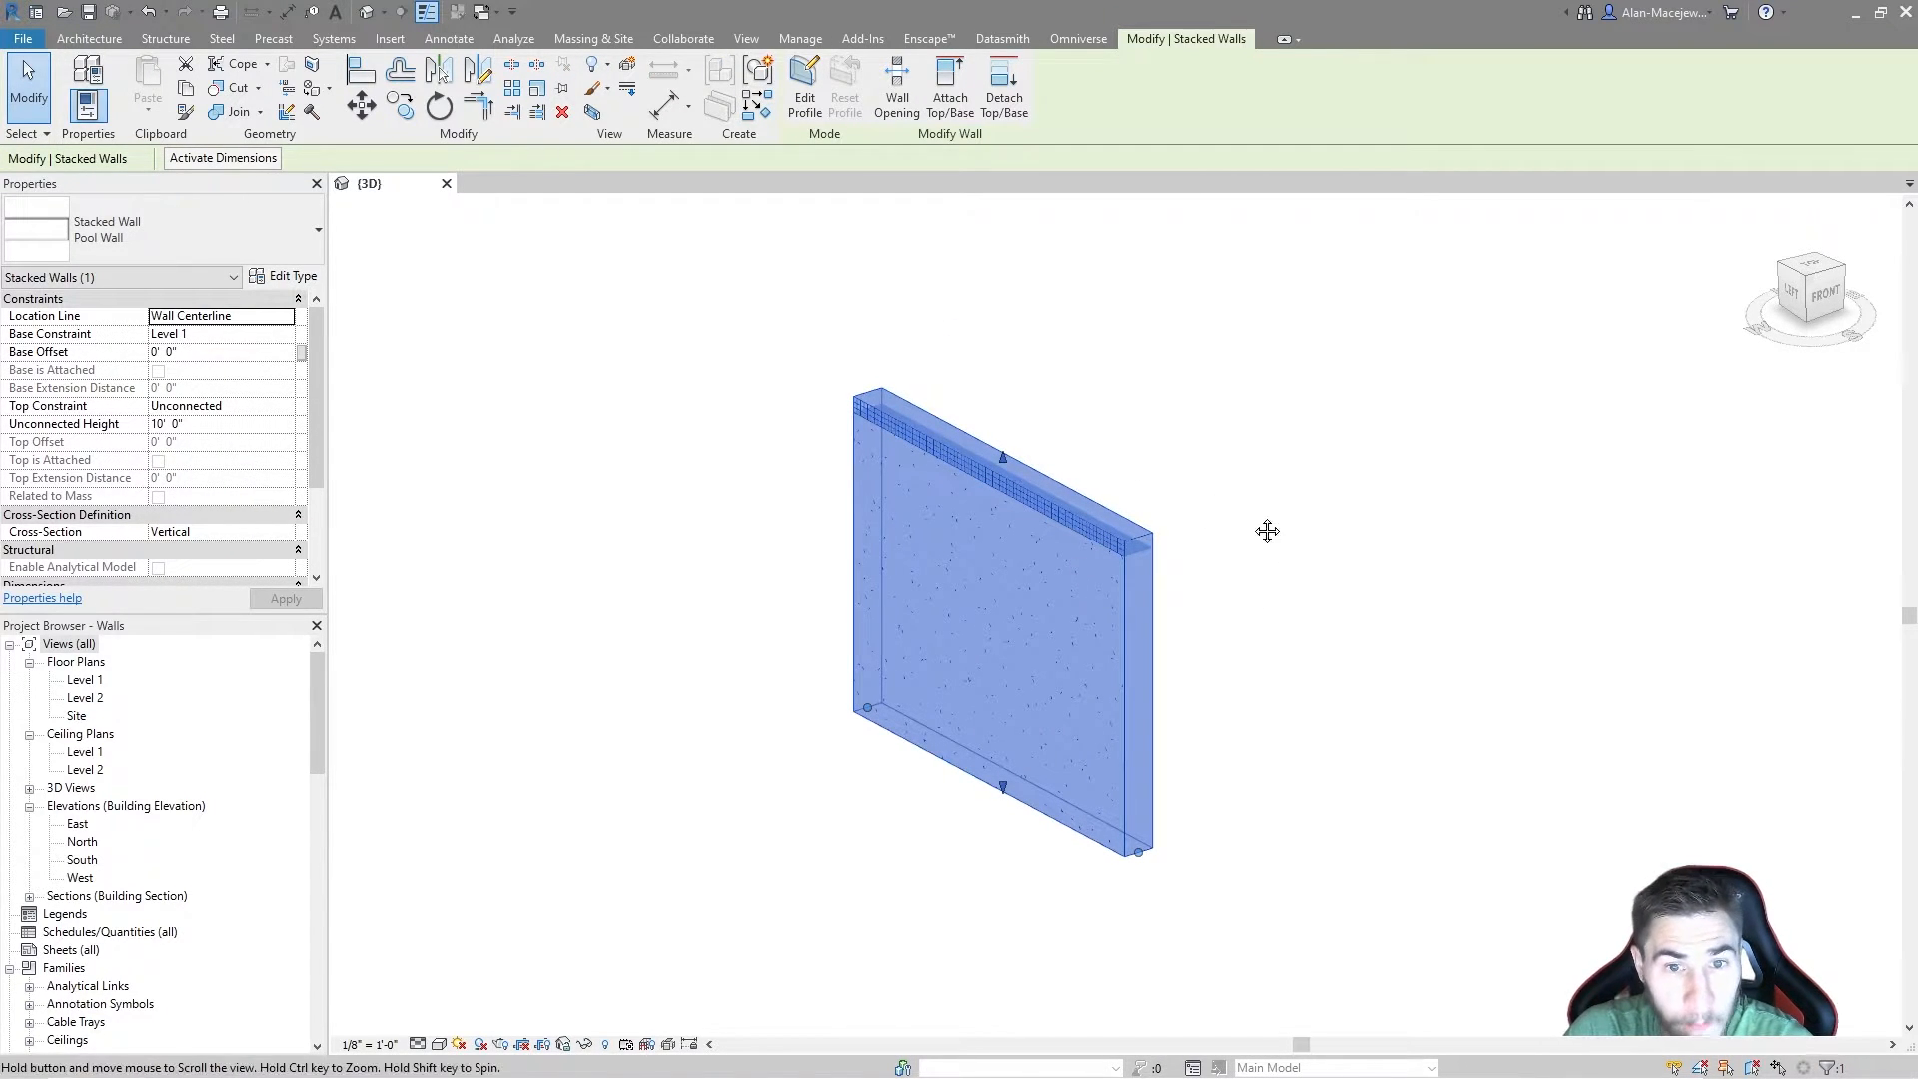
middle_drag(1262, 531, 1294, 529)
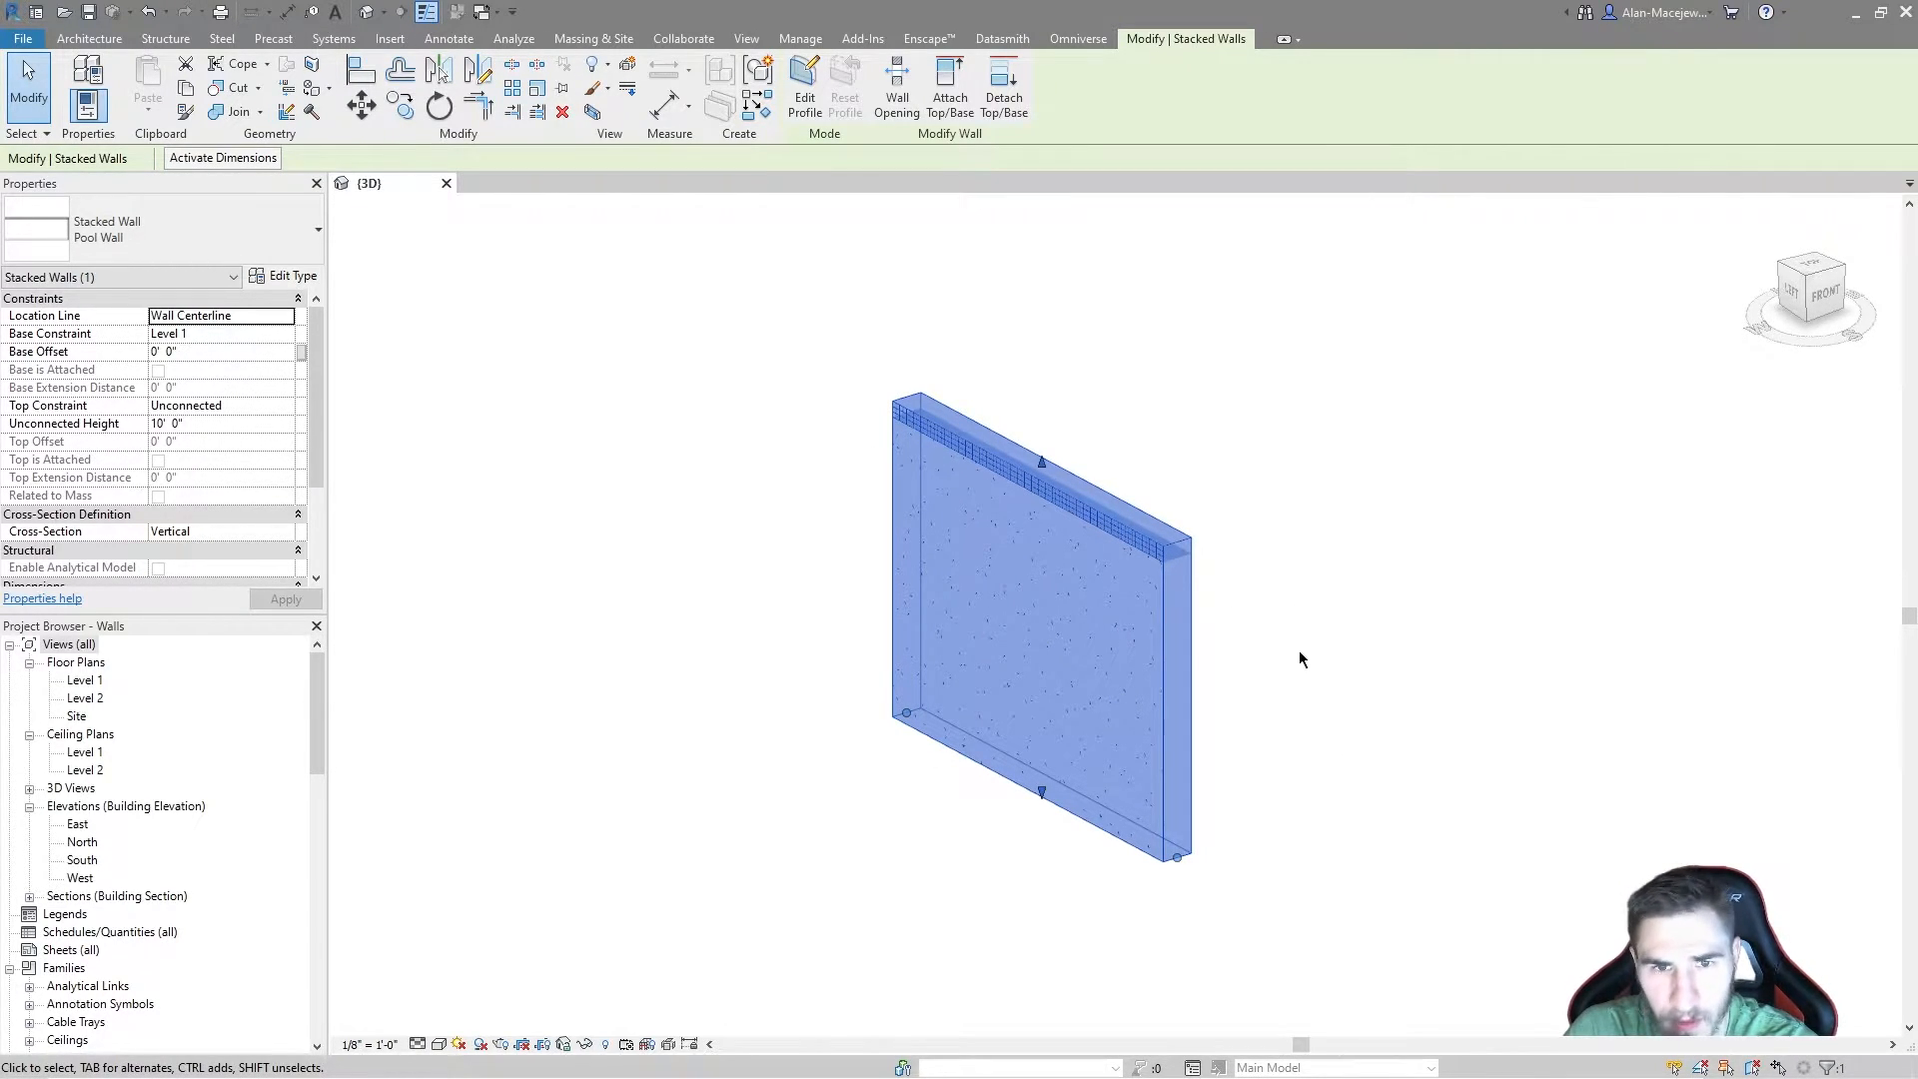
click(1165, 469)
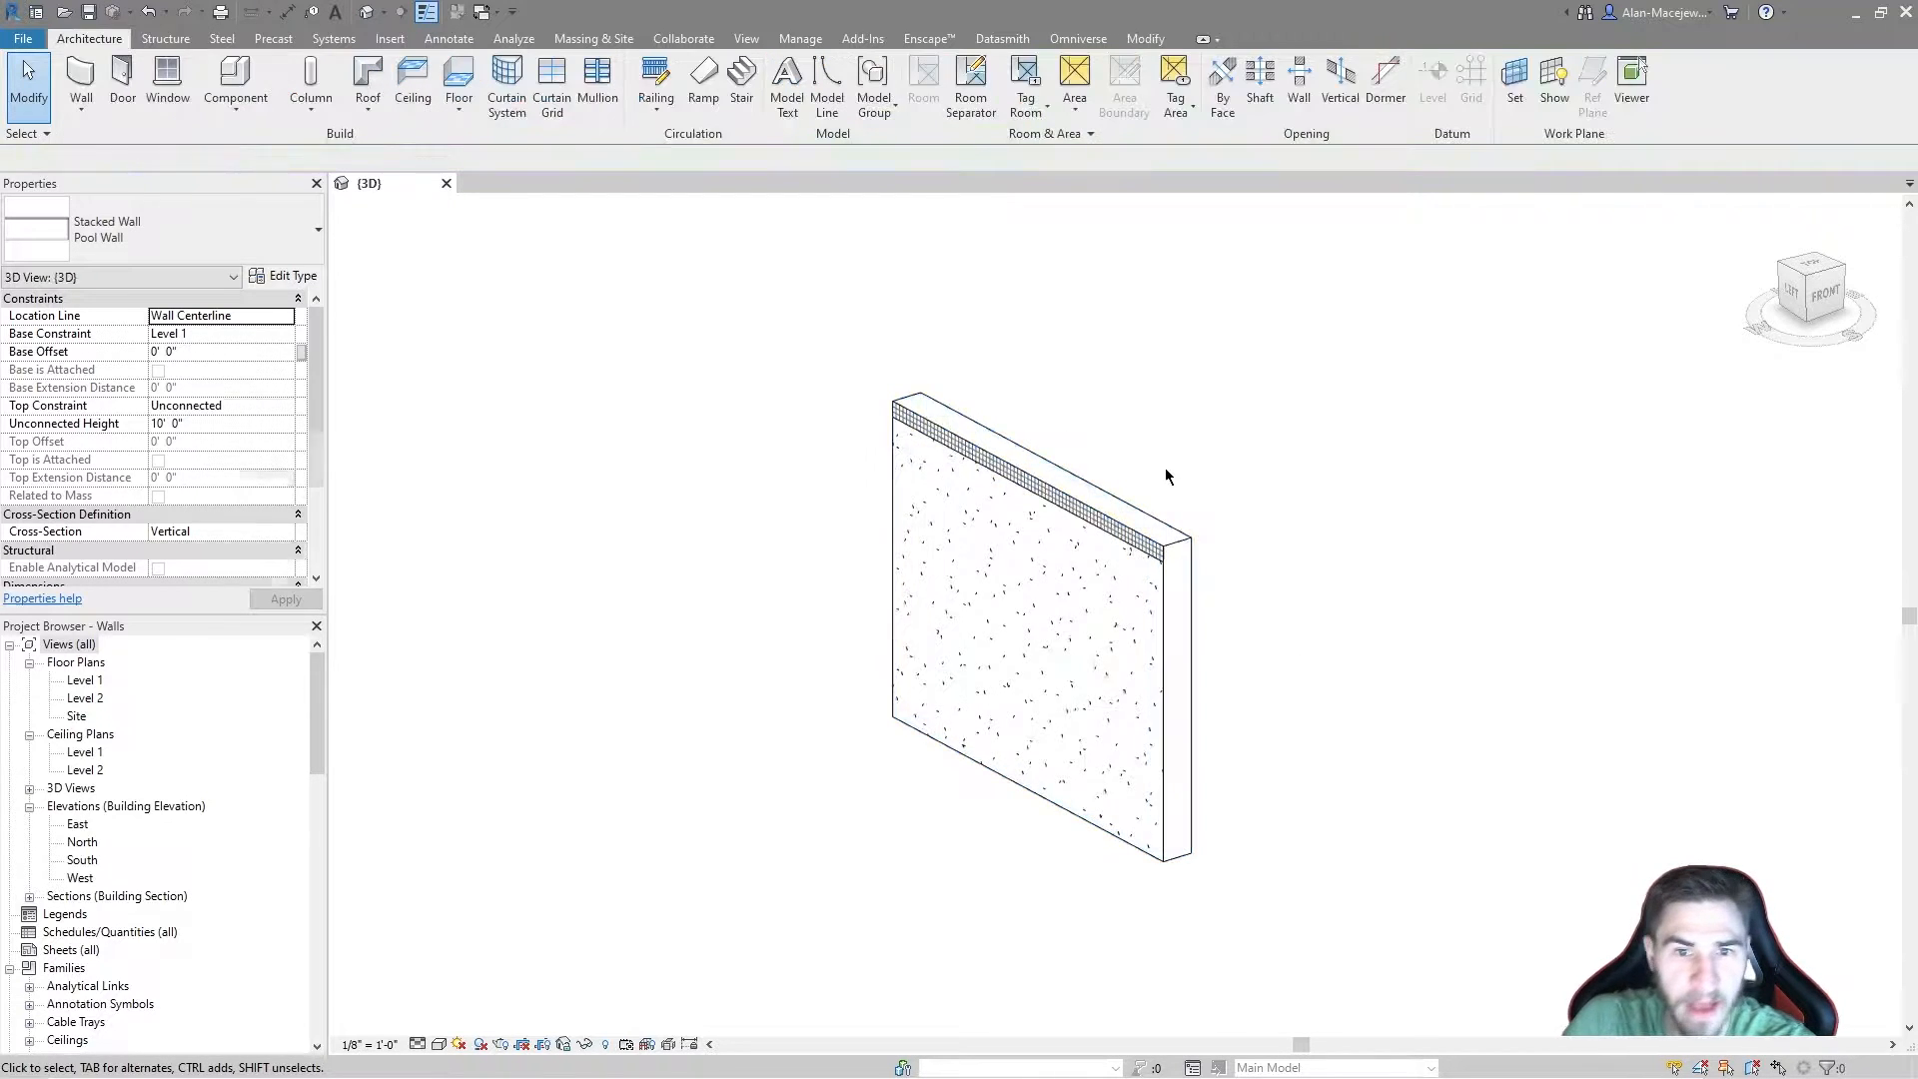
scroll(1057, 458, up, 2)
drag(692, 296, 1316, 669)
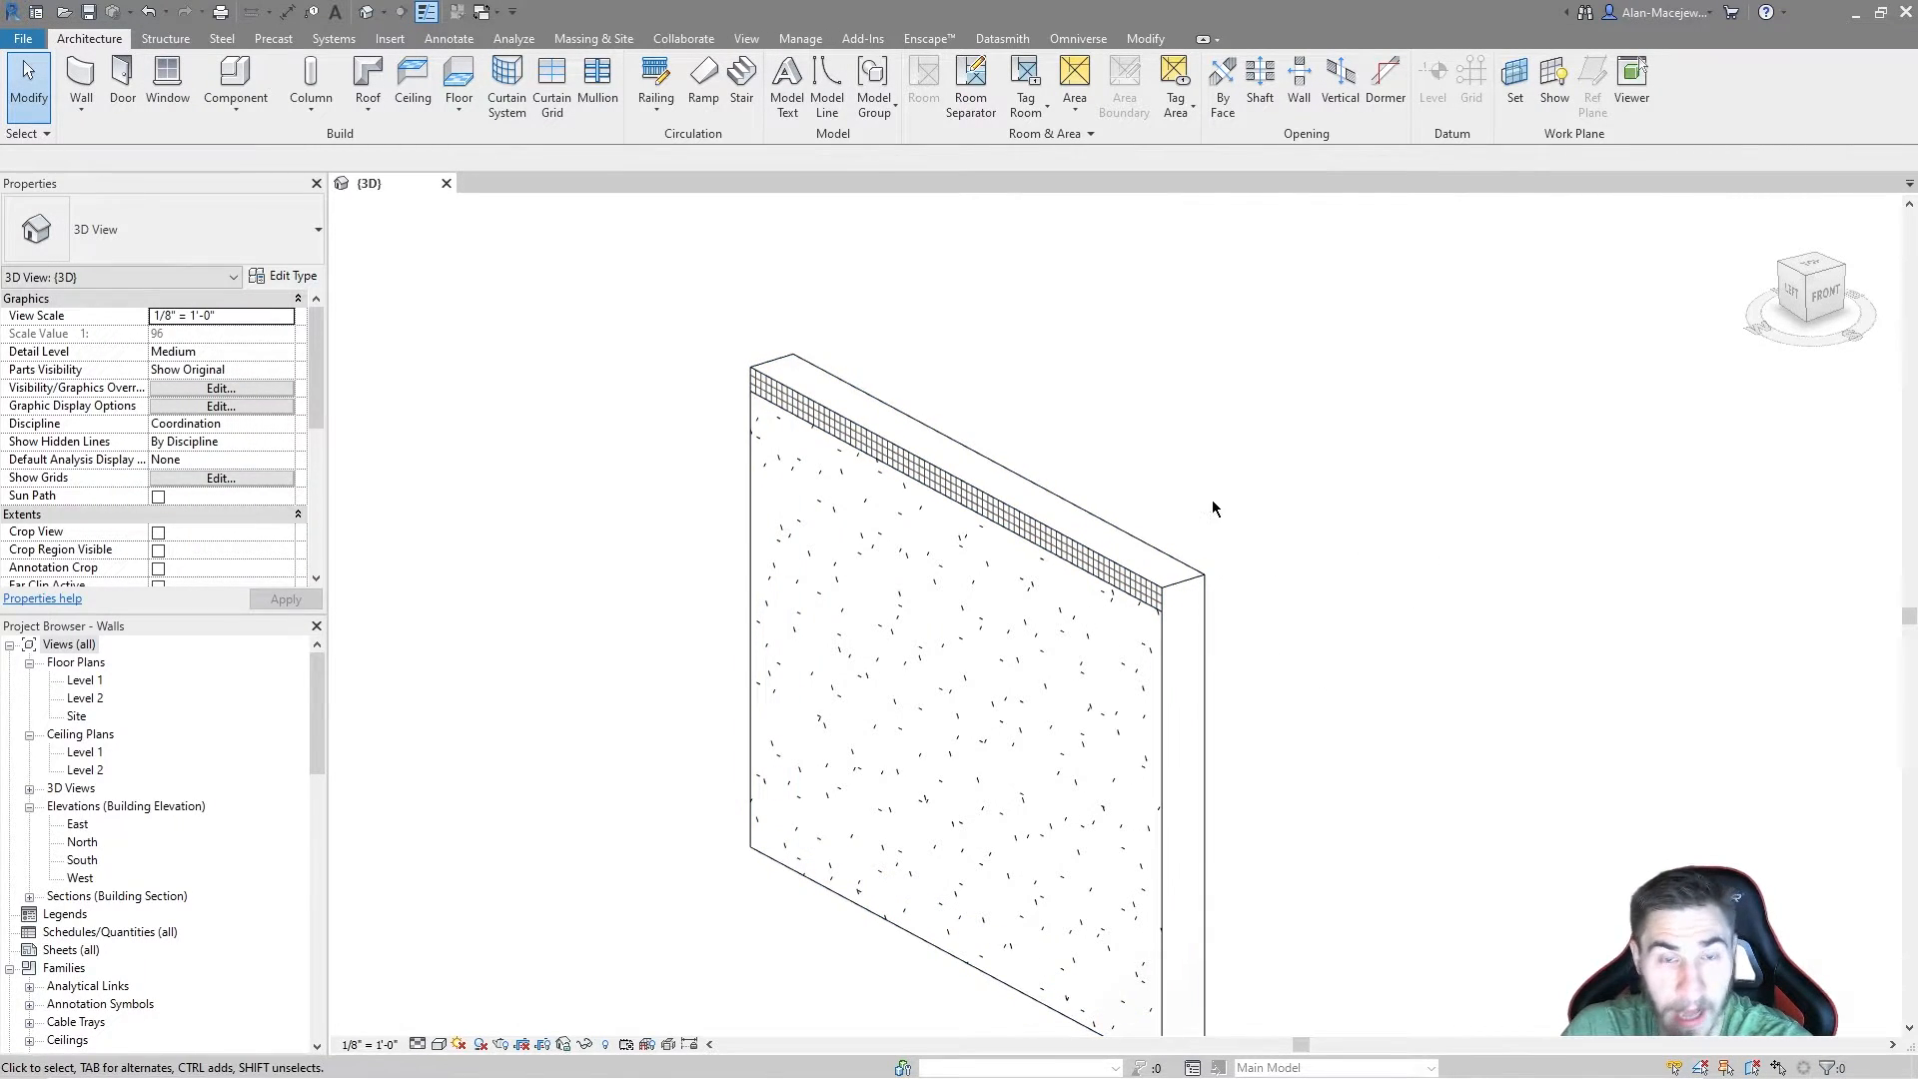
drag(677, 301, 1272, 687)
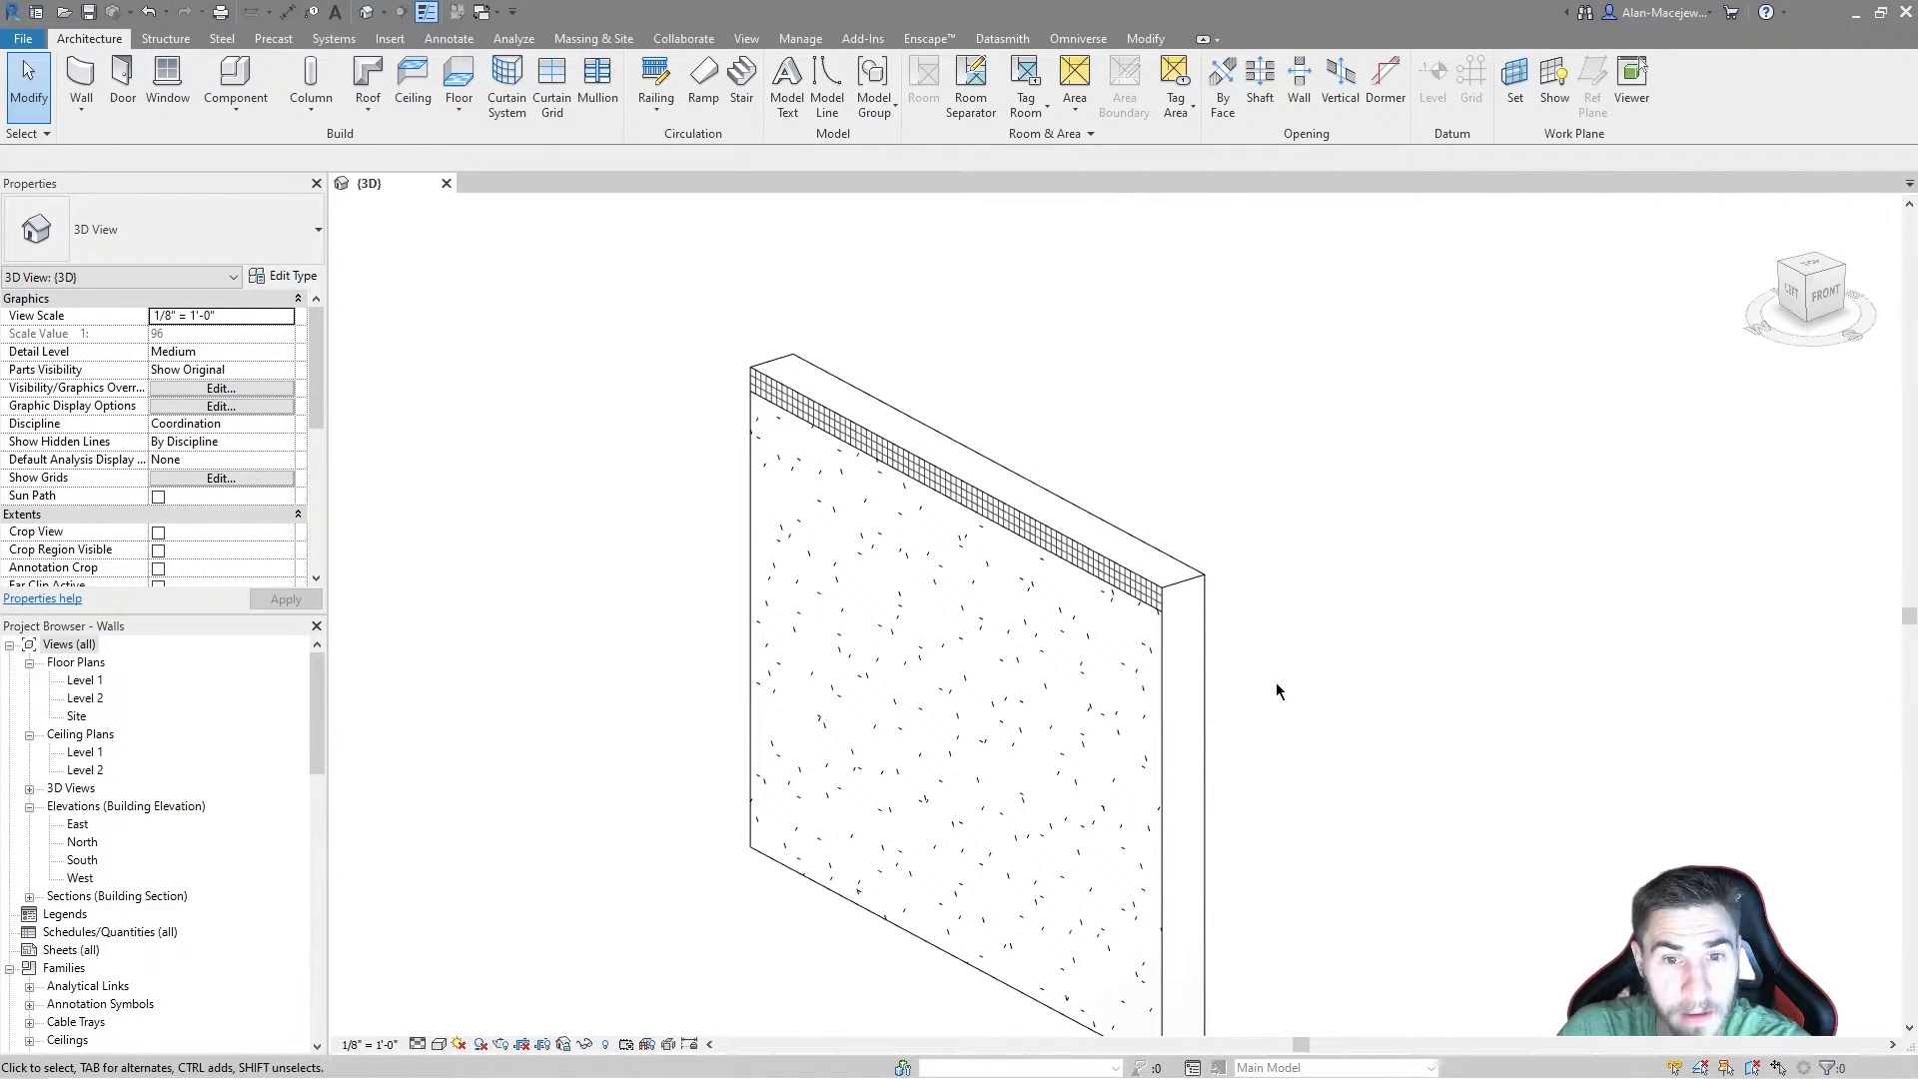
middle_drag(1280, 659, 1243, 581)
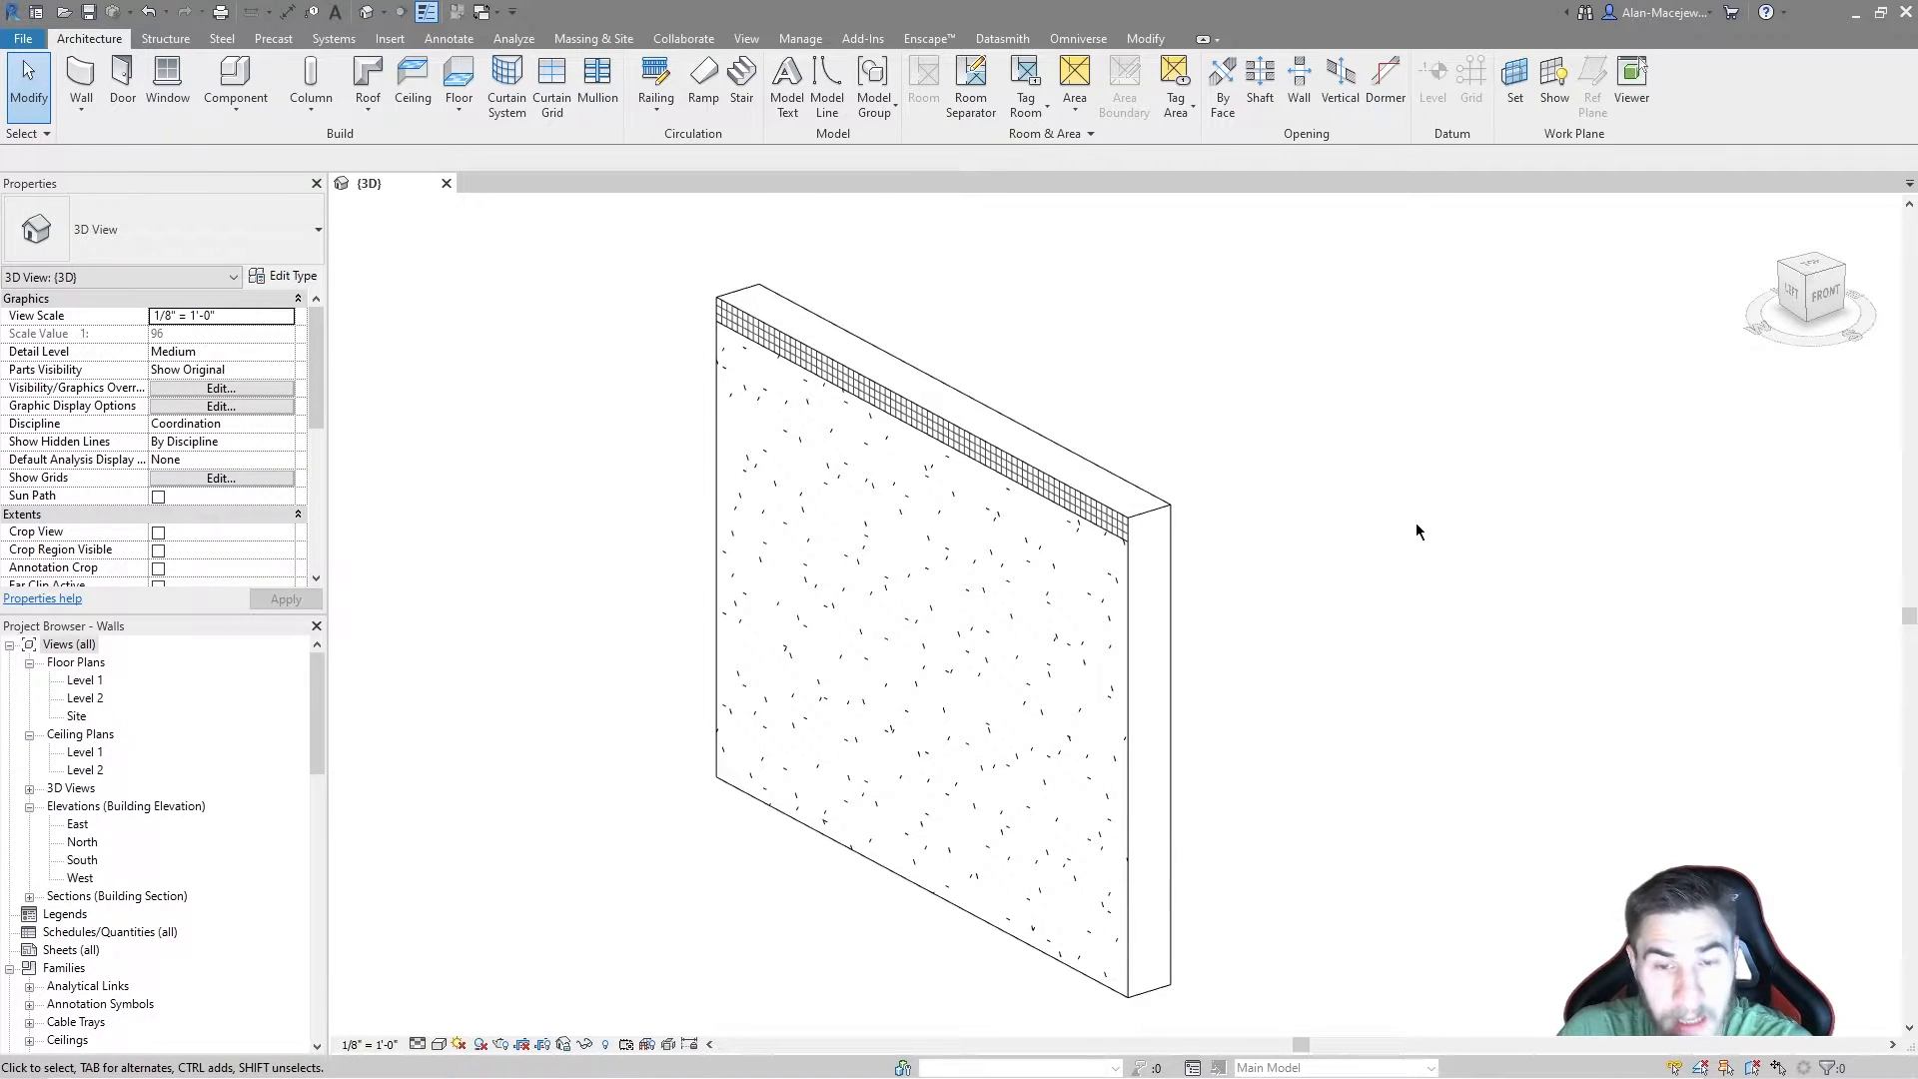
middle_drag(641, 211, 676, 259)
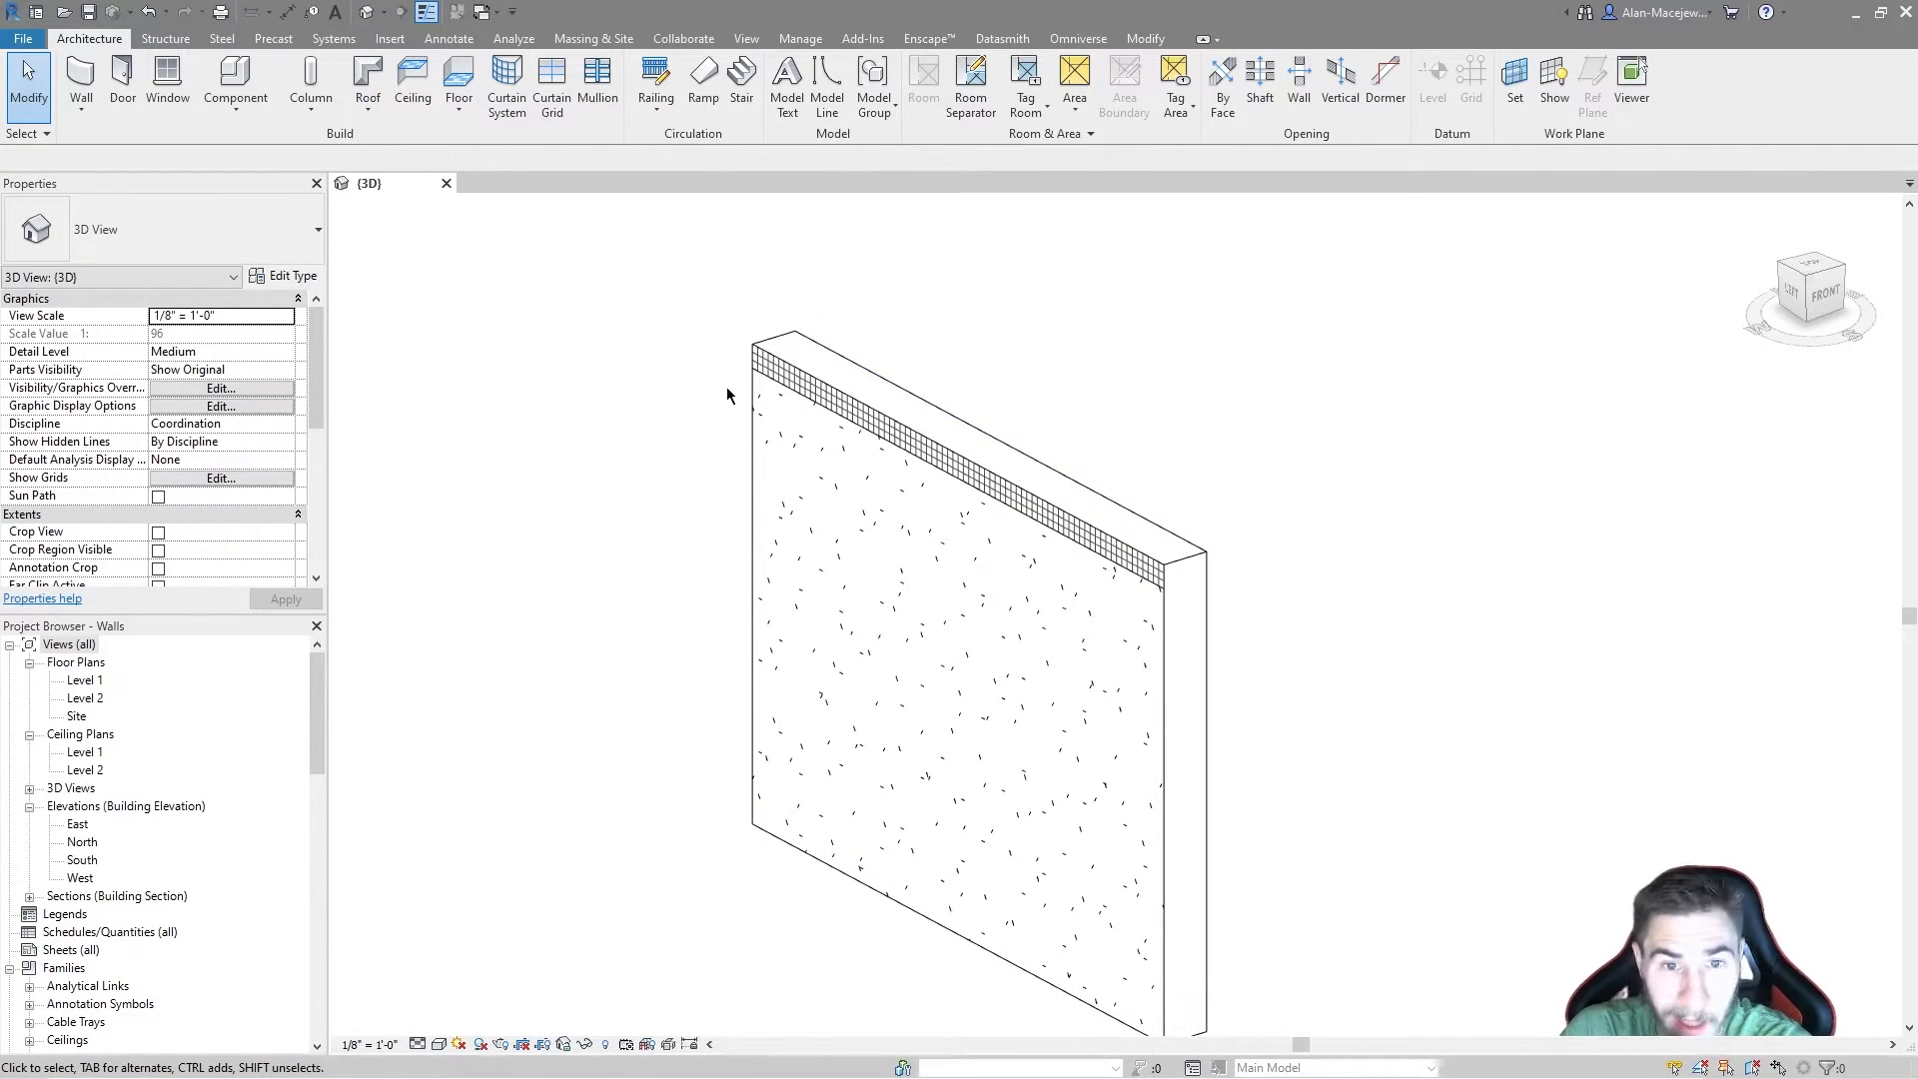
middle_drag(847, 807, 849, 752)
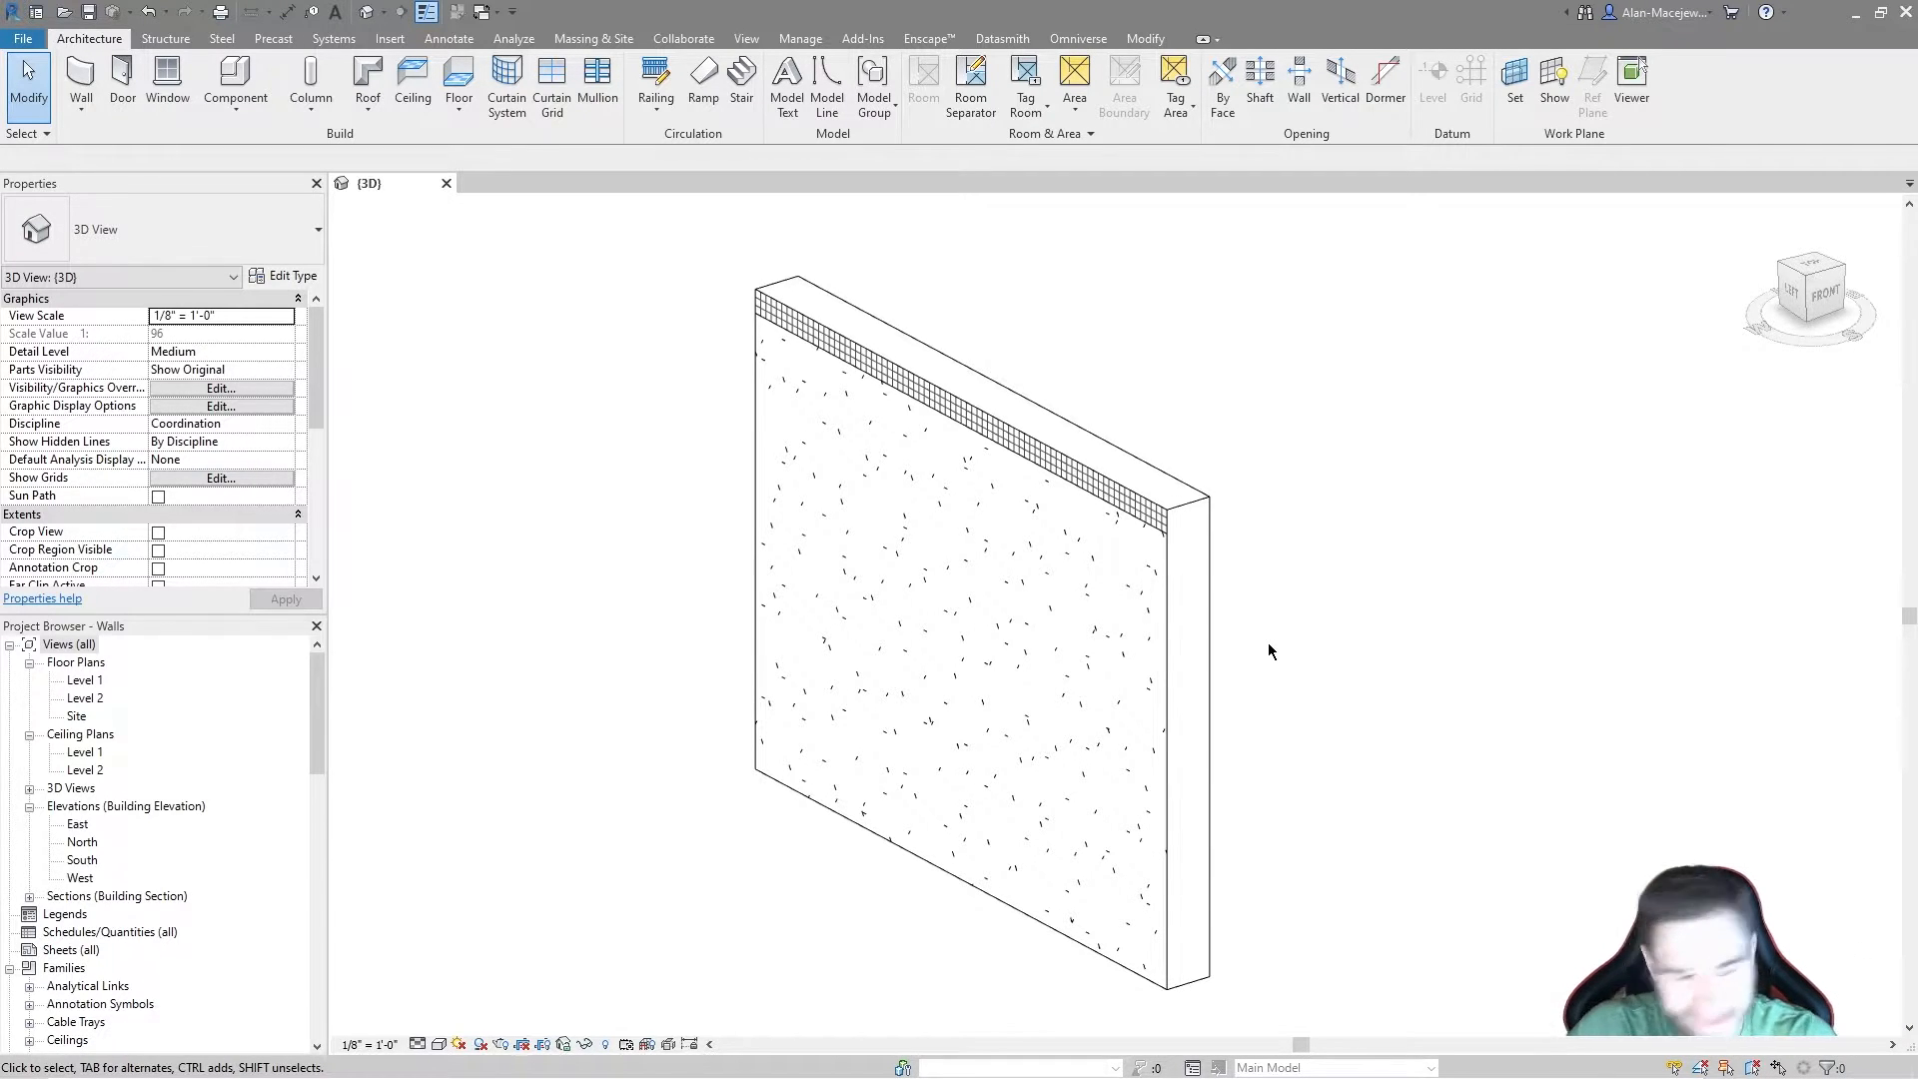
click(1103, 457)
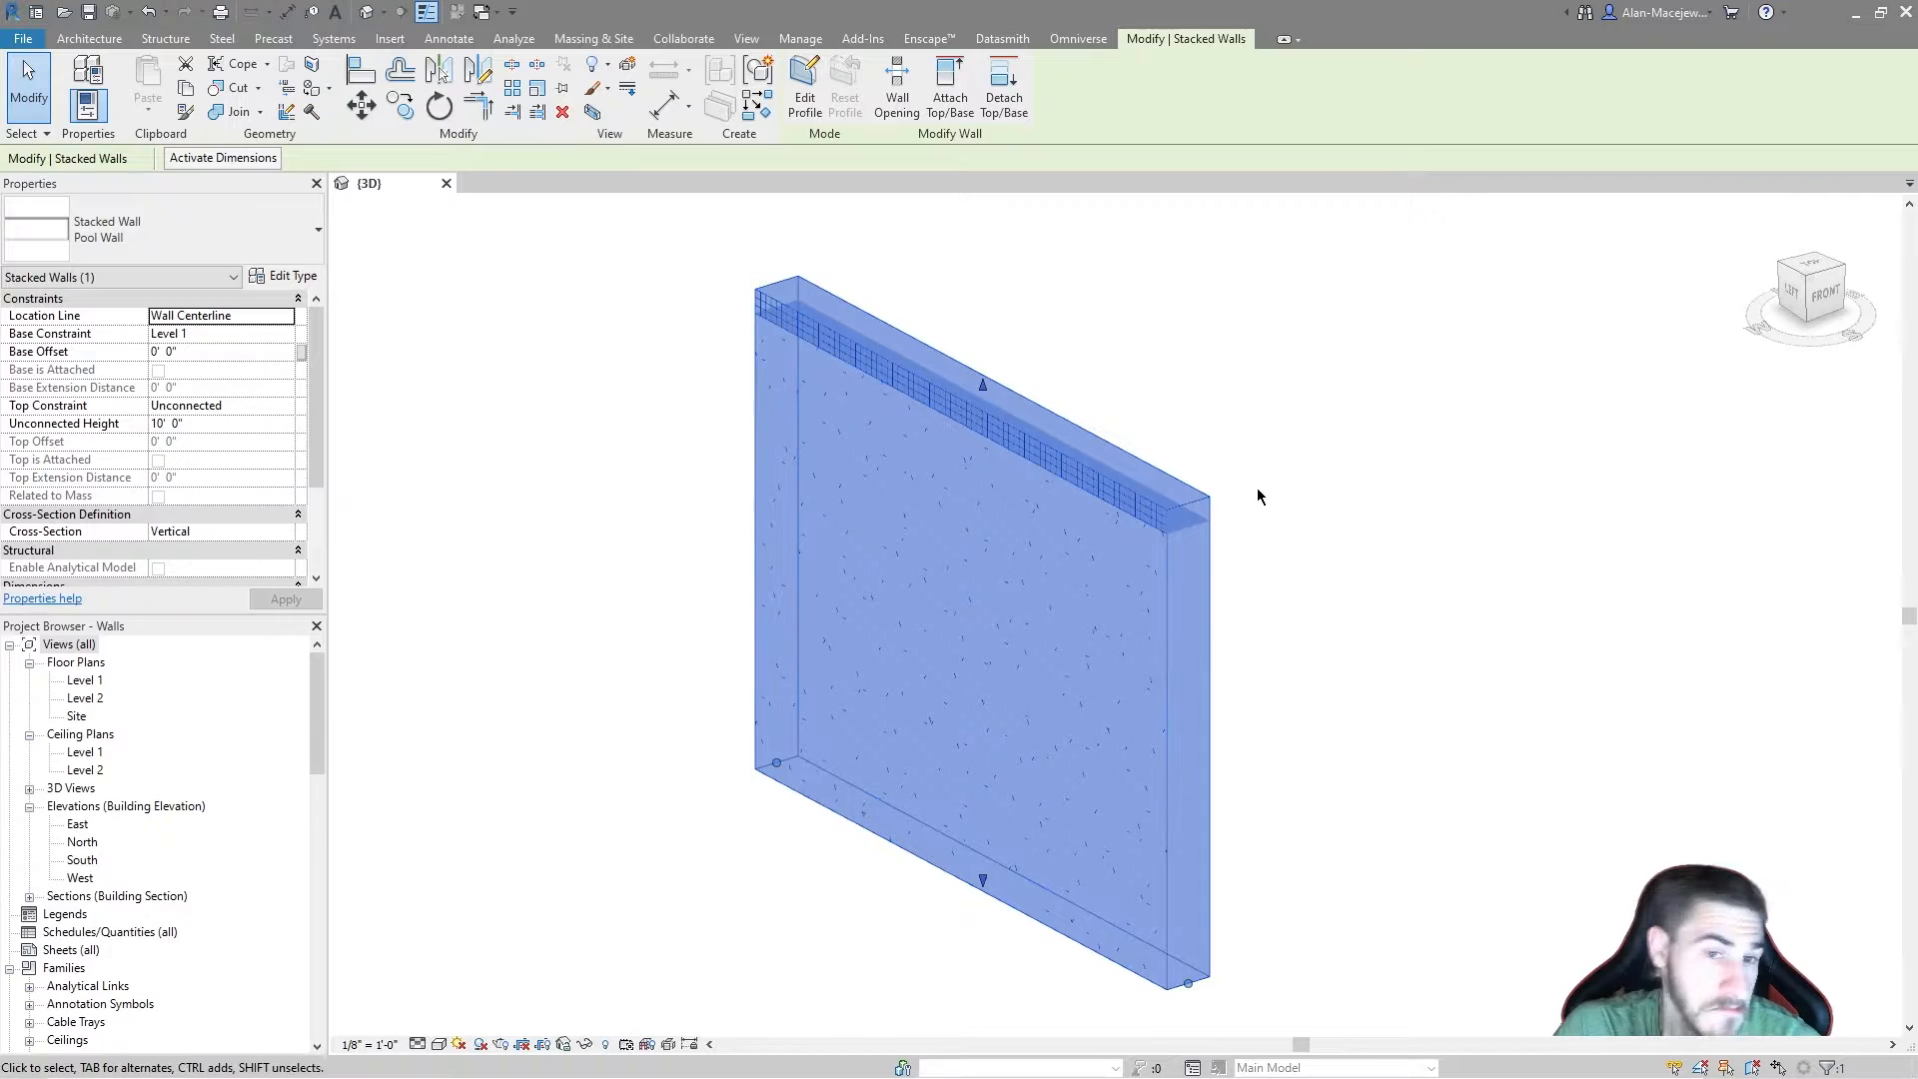
click(1353, 417)
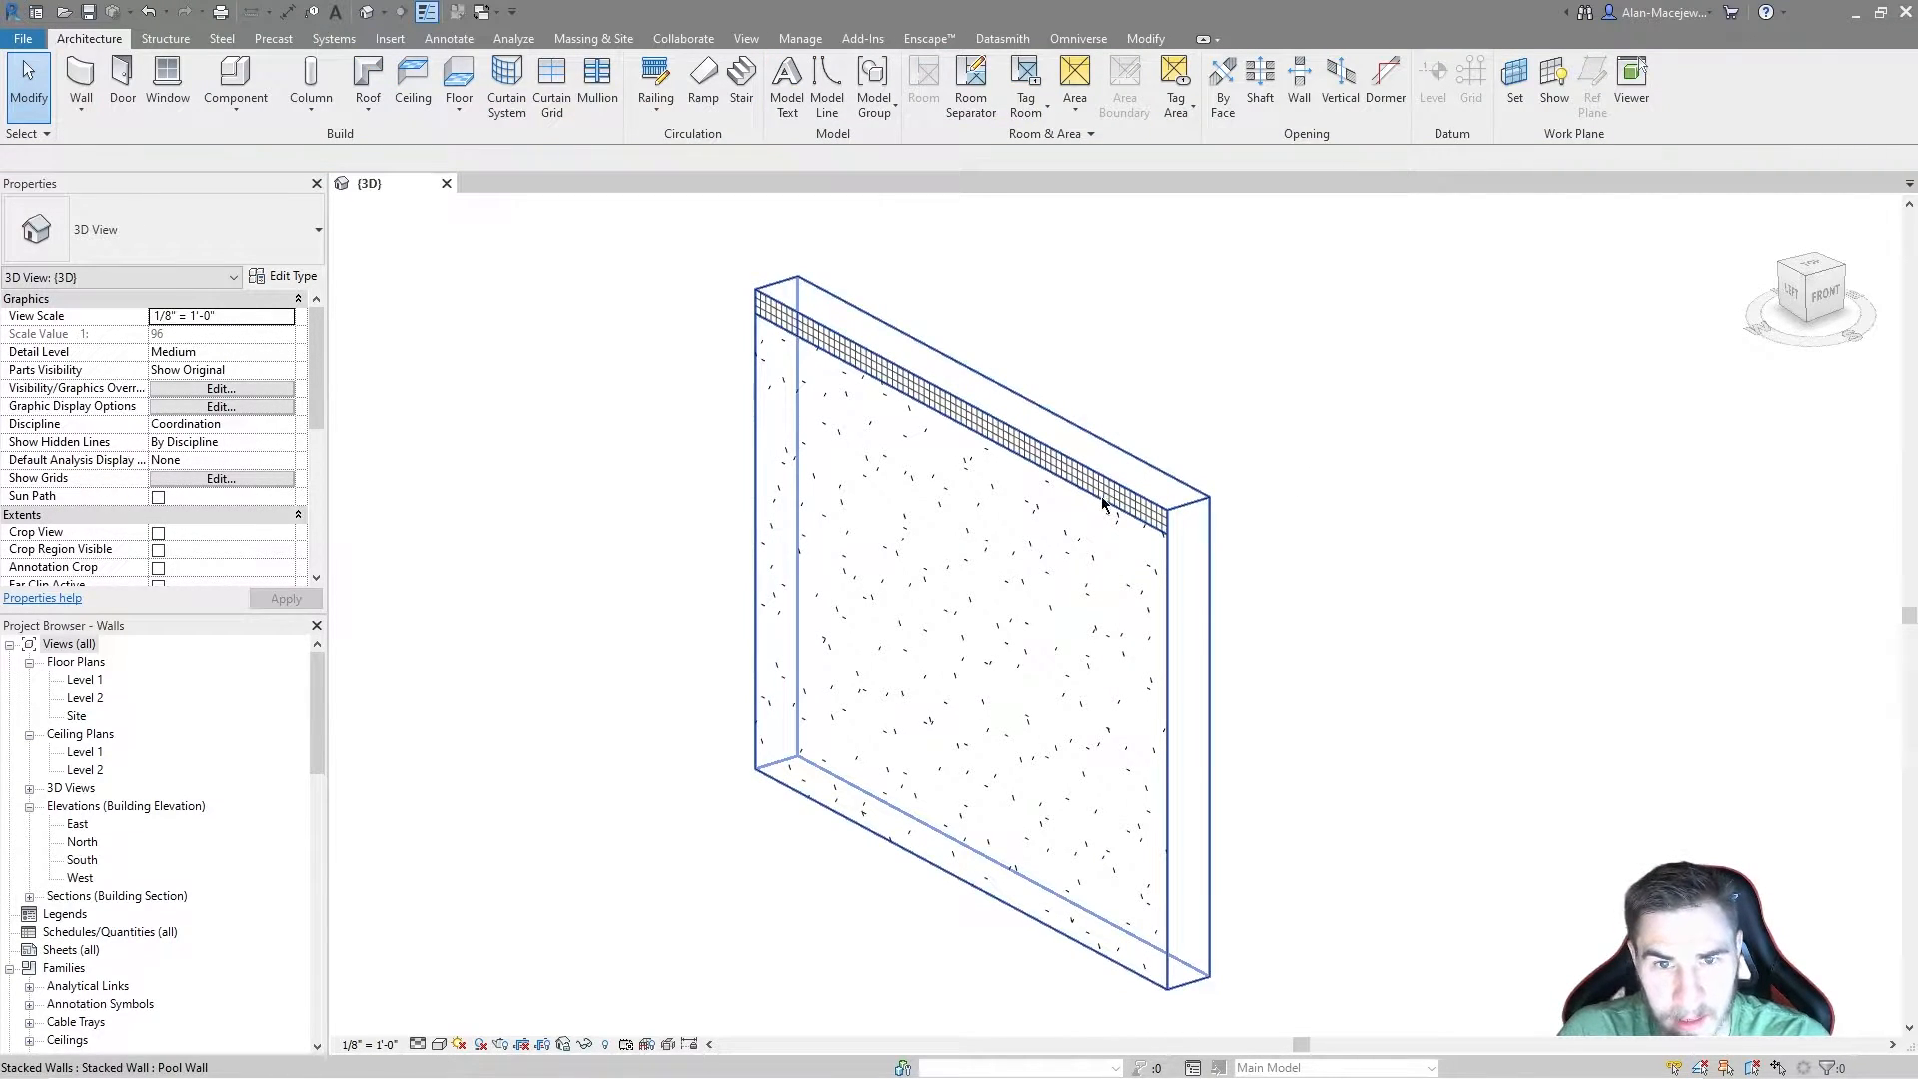
scroll(1139, 437, down, 2)
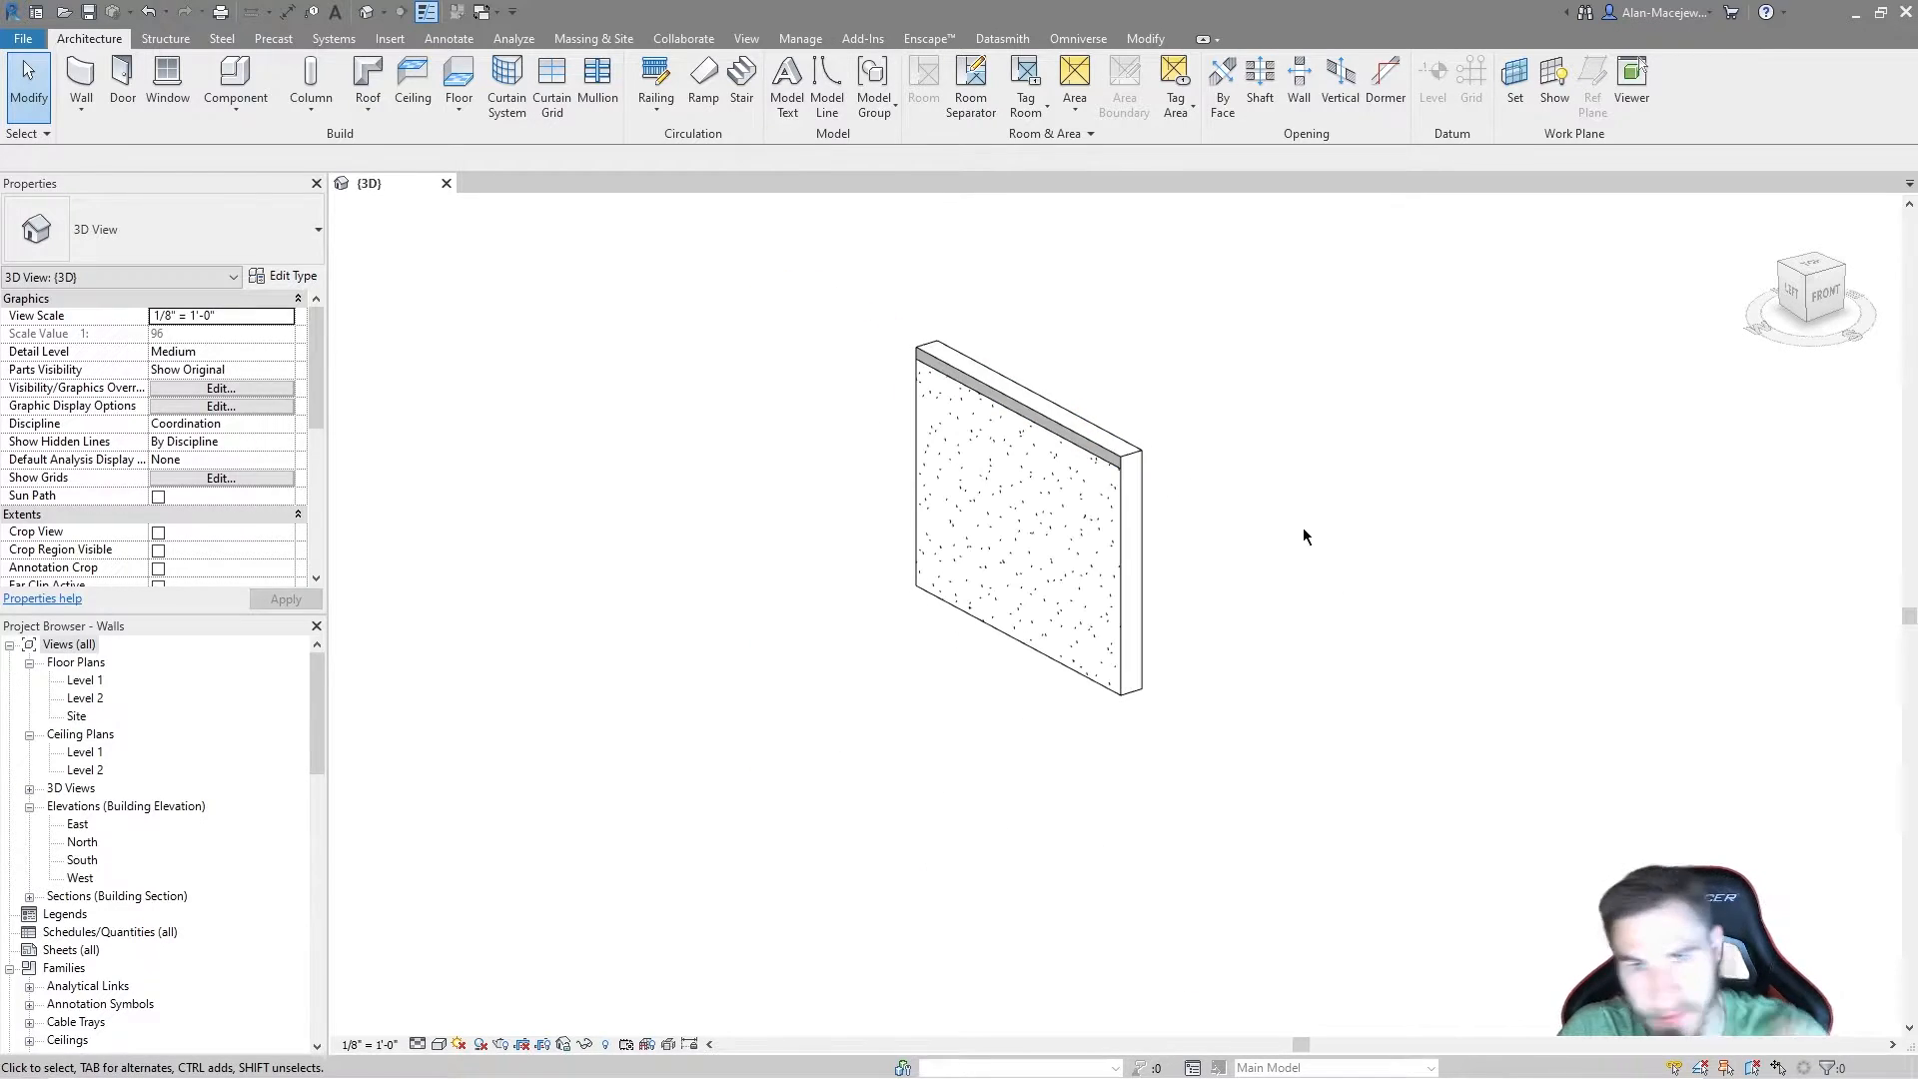
click(1130, 482)
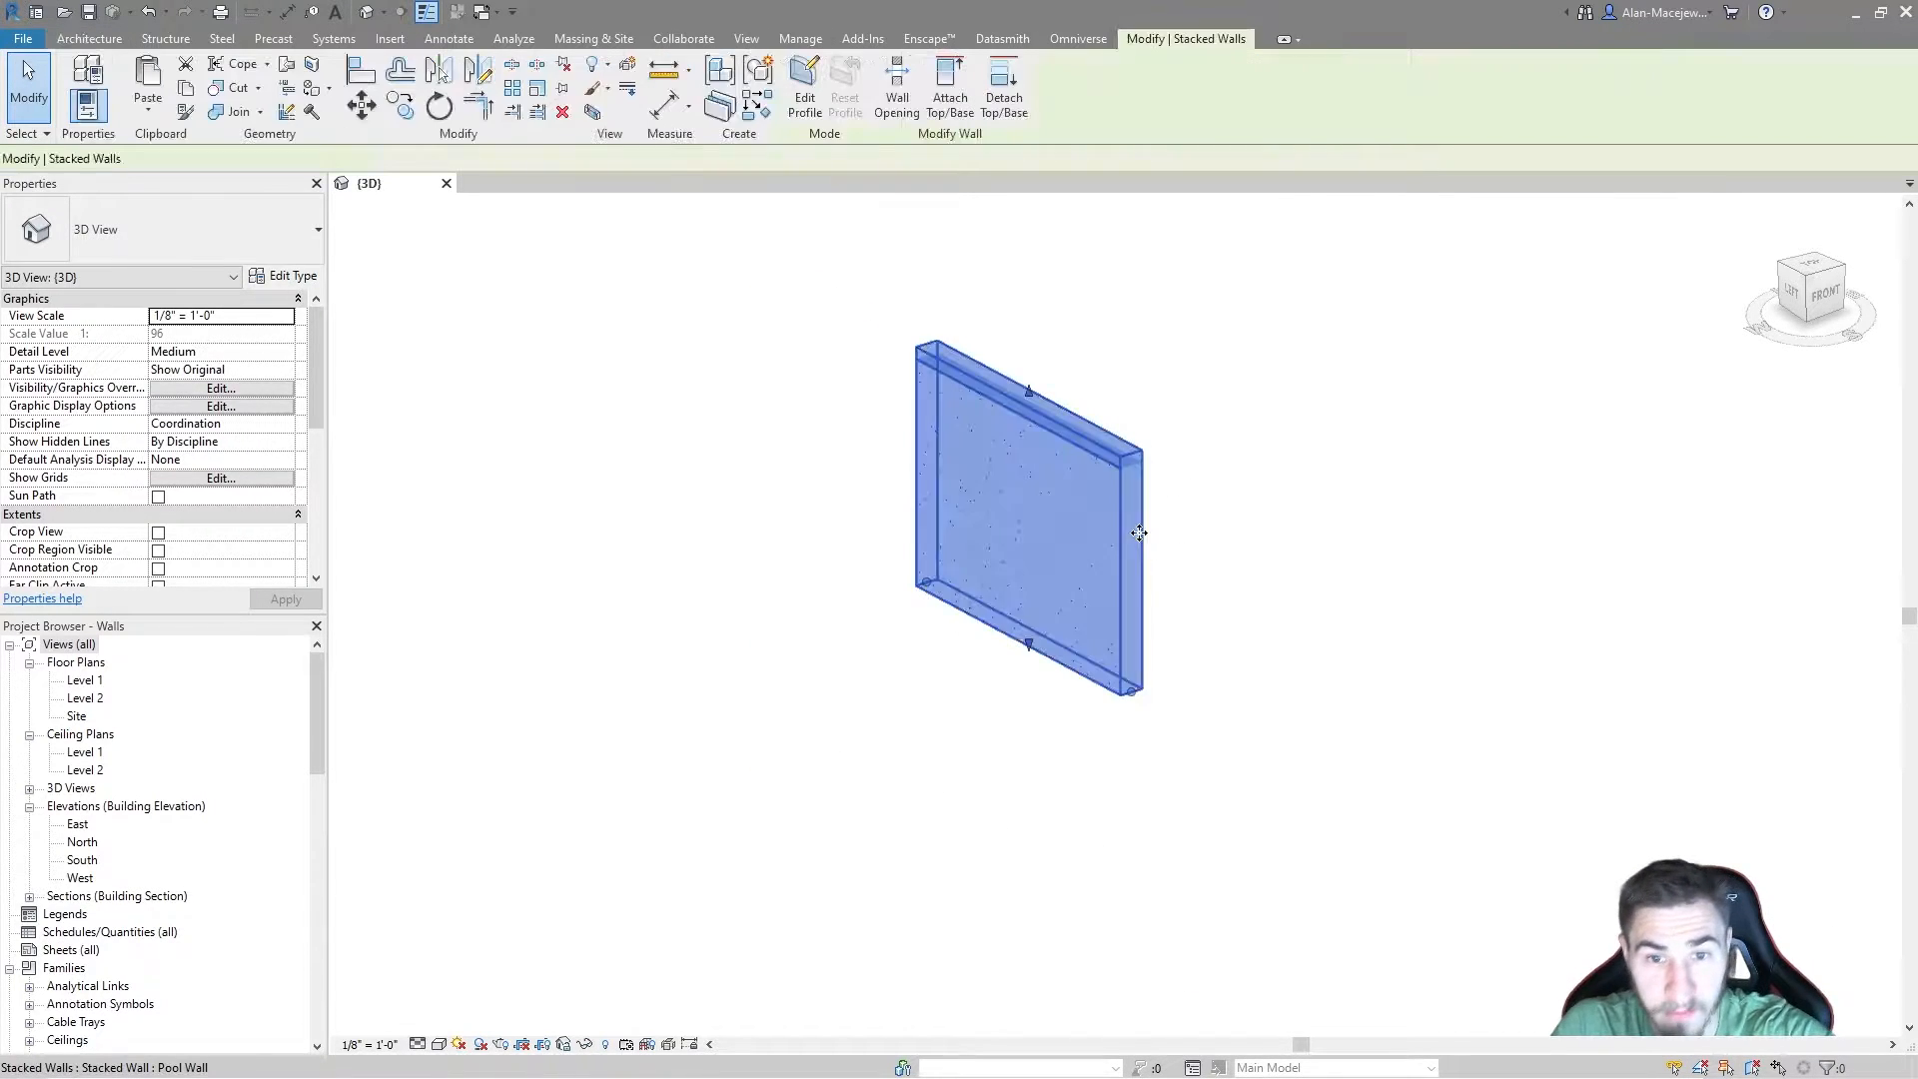
scroll(1130, 483, up, 2)
scroll(1131, 500, down, 1)
scroll(1059, 412, up, 2)
click(1118, 397)
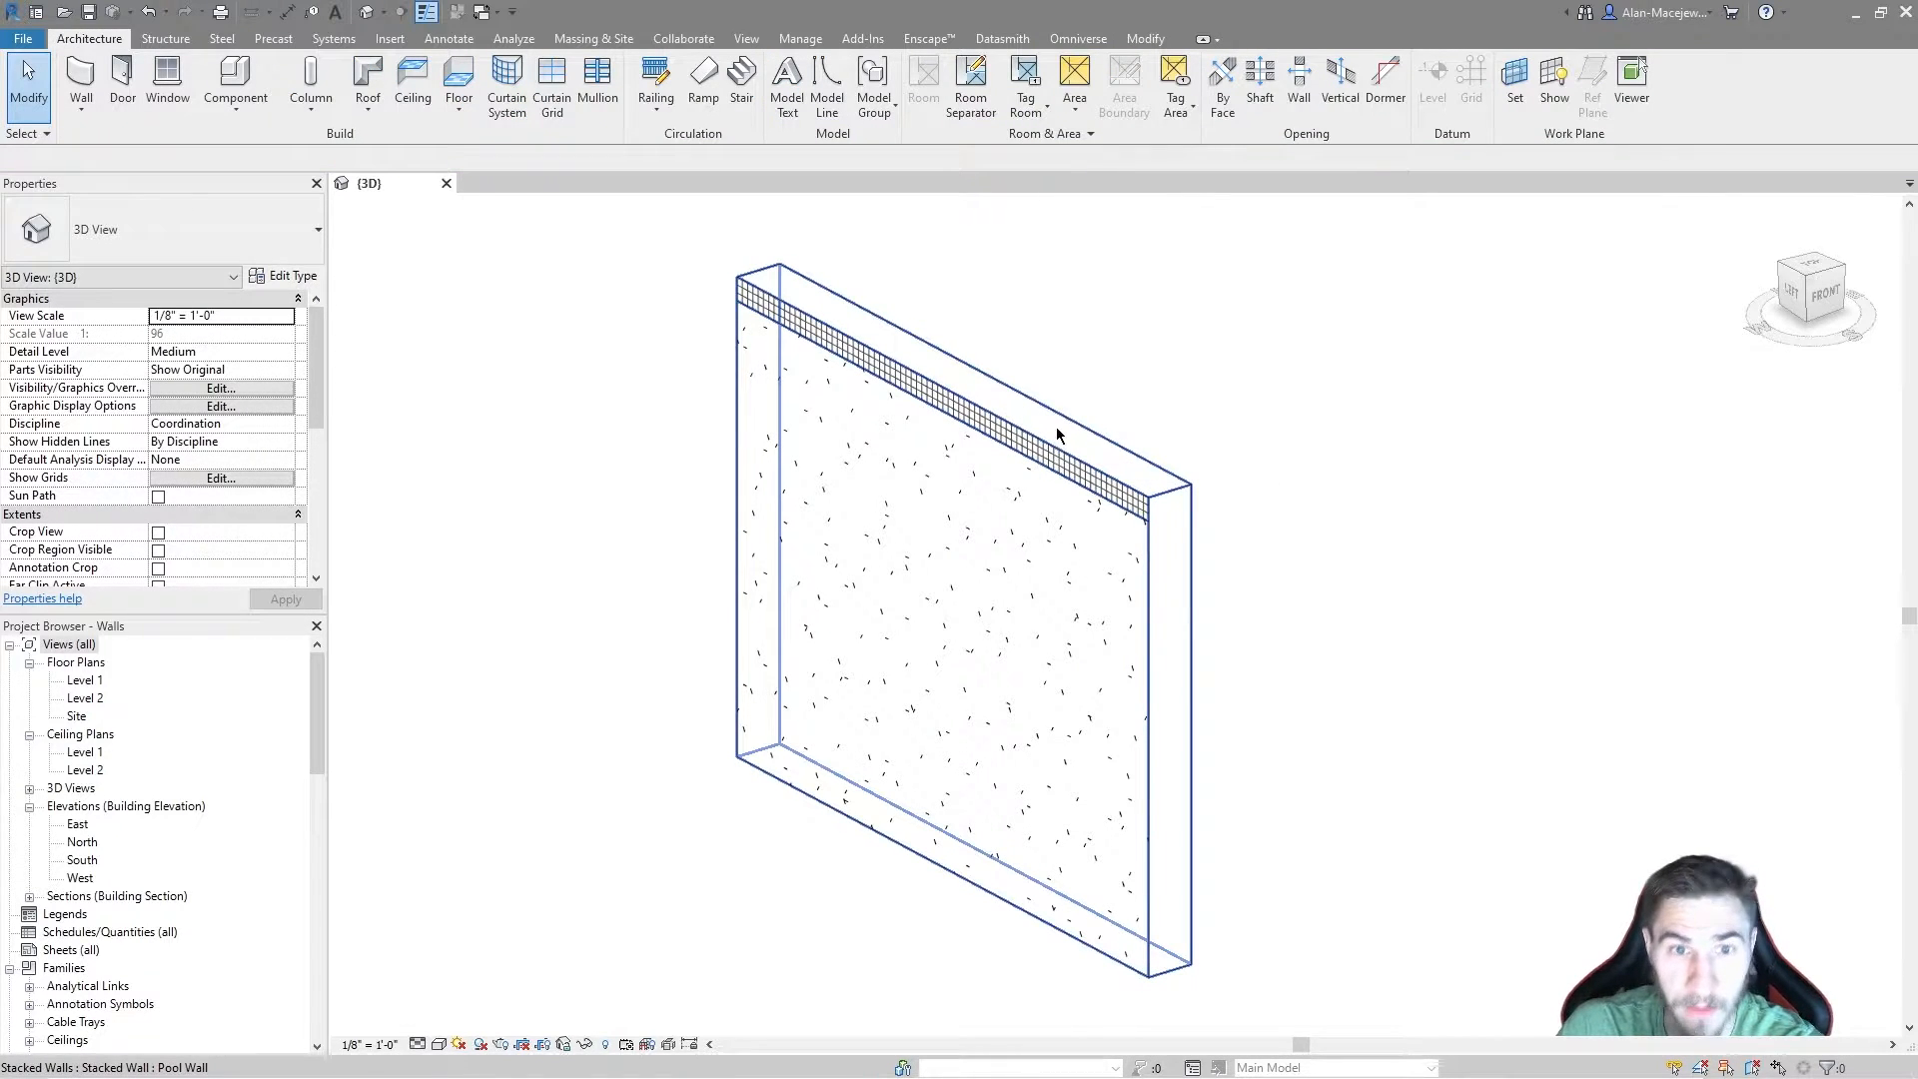
scroll(799, 395, up, 2)
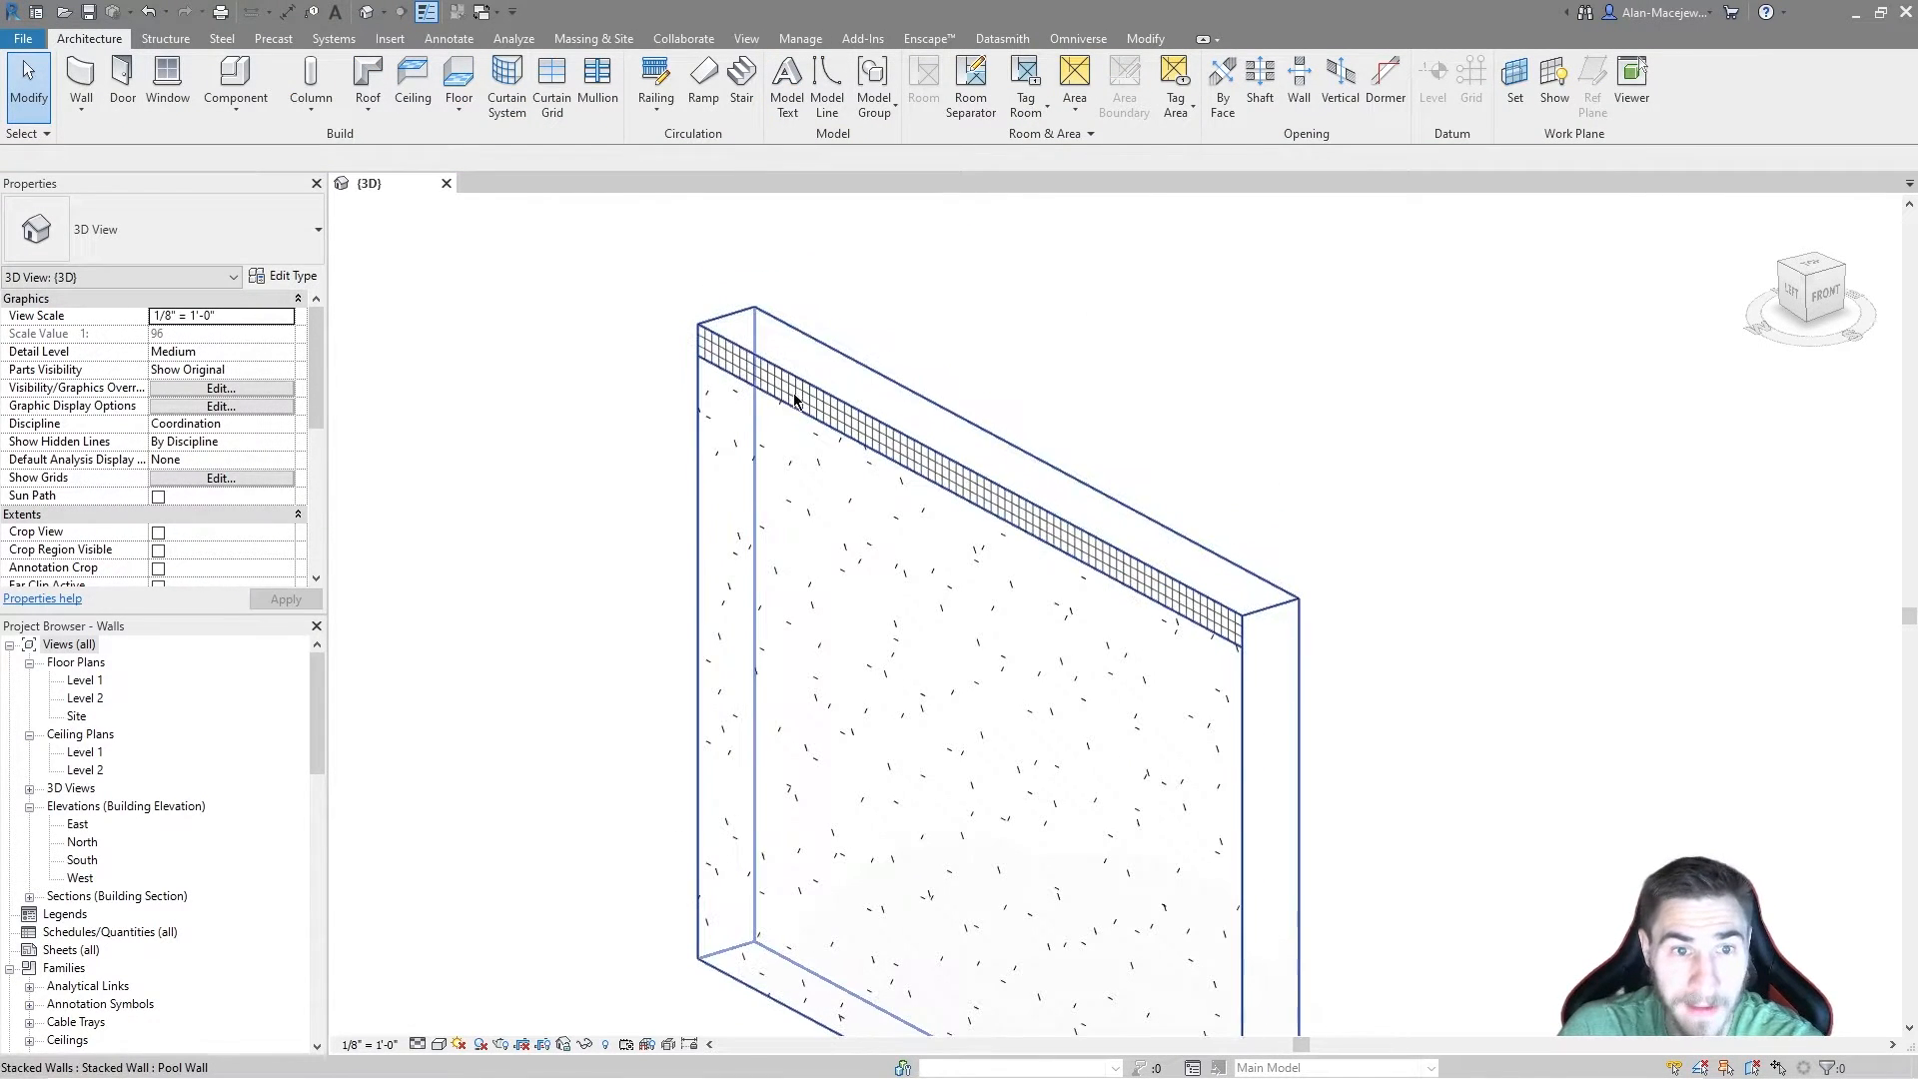
scroll(699, 340, down, 2)
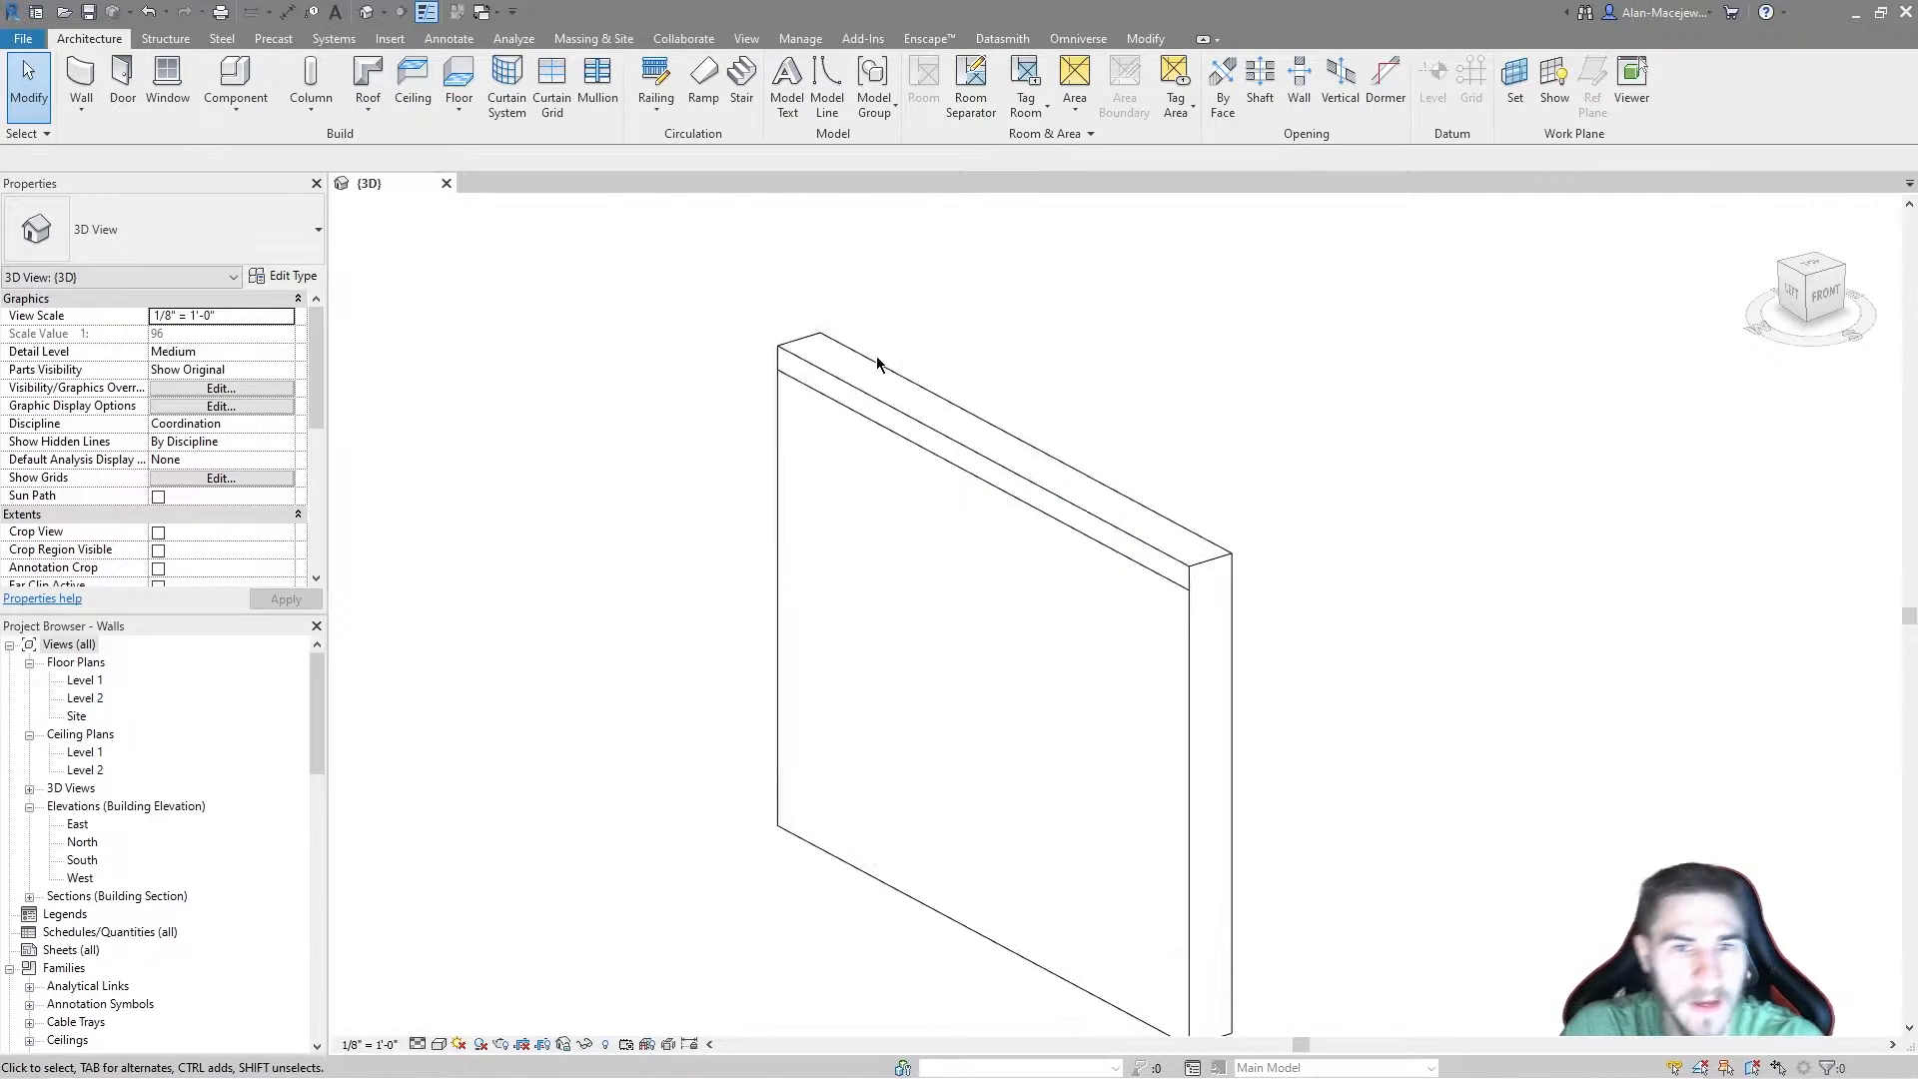
Step: Create a new family from the Profile template in the English-Imperial template folder
click(22, 42)
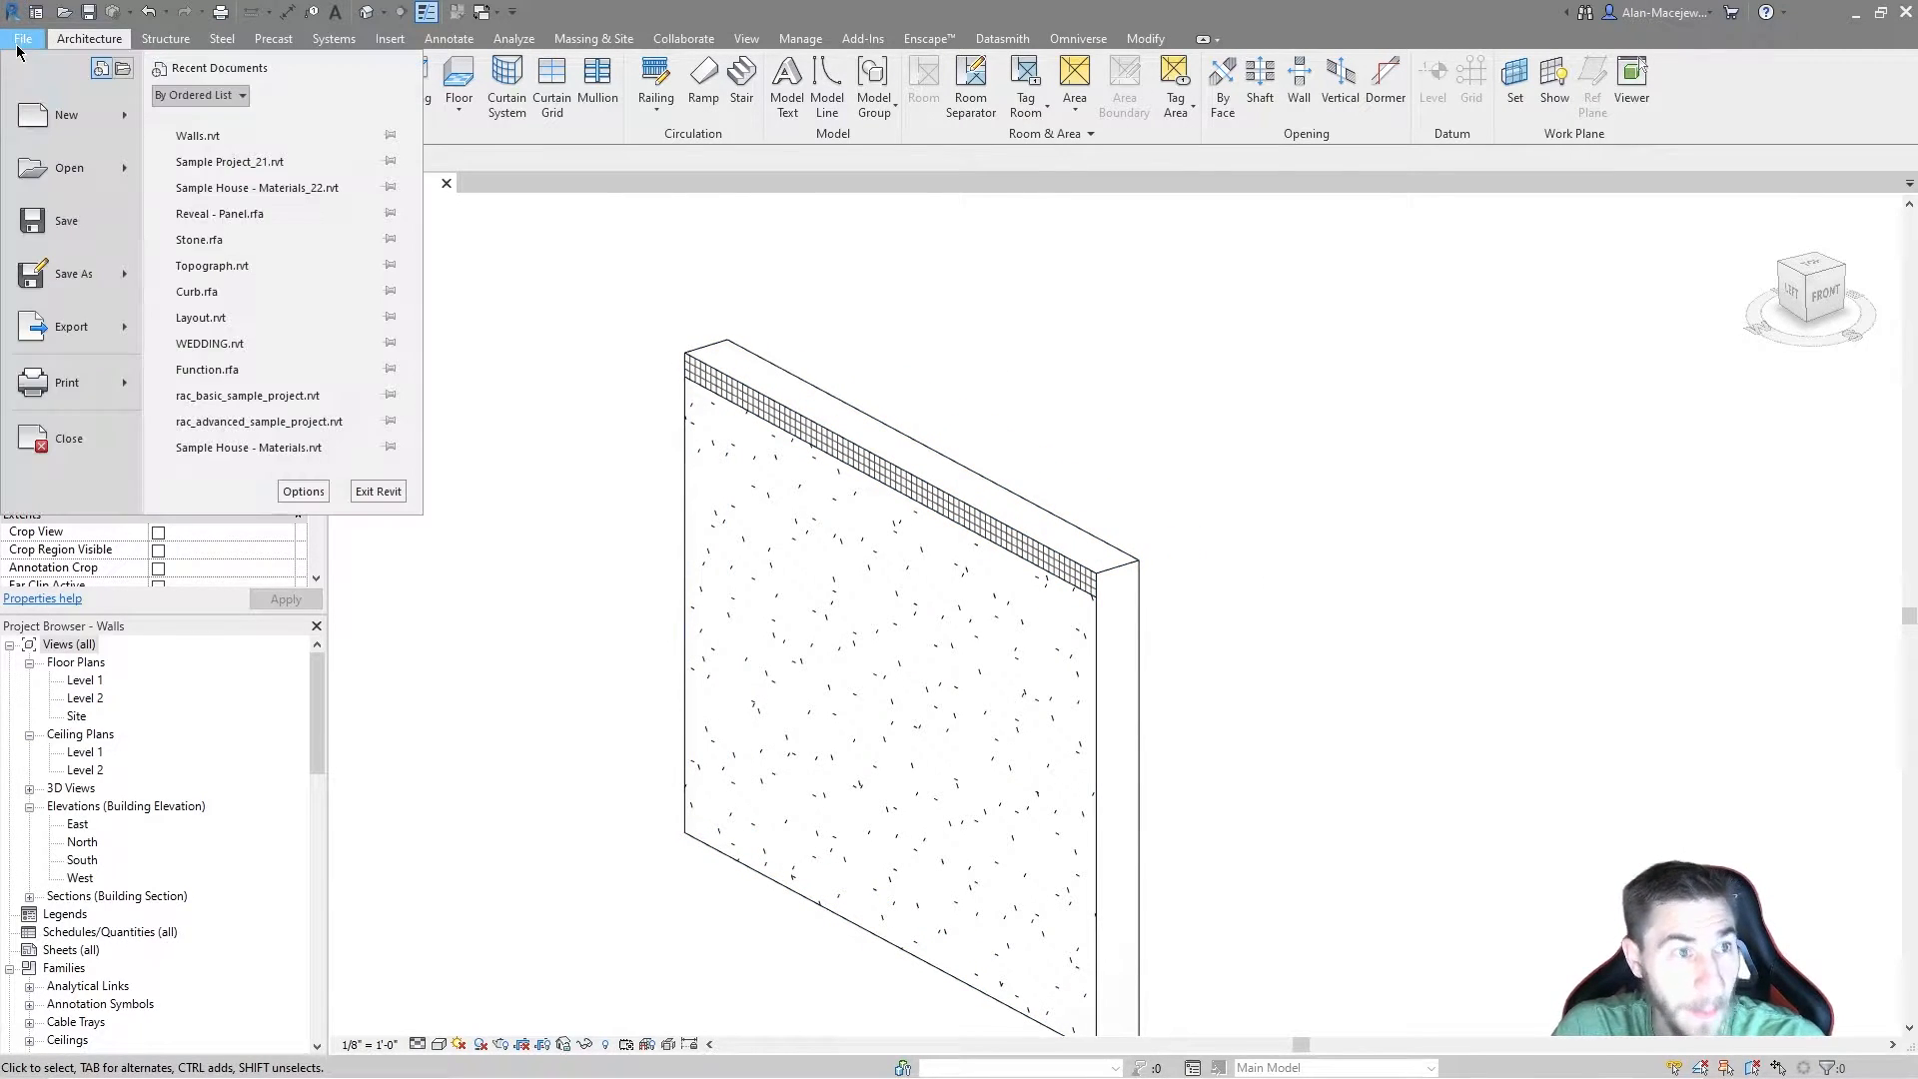
mouse_move(60, 118)
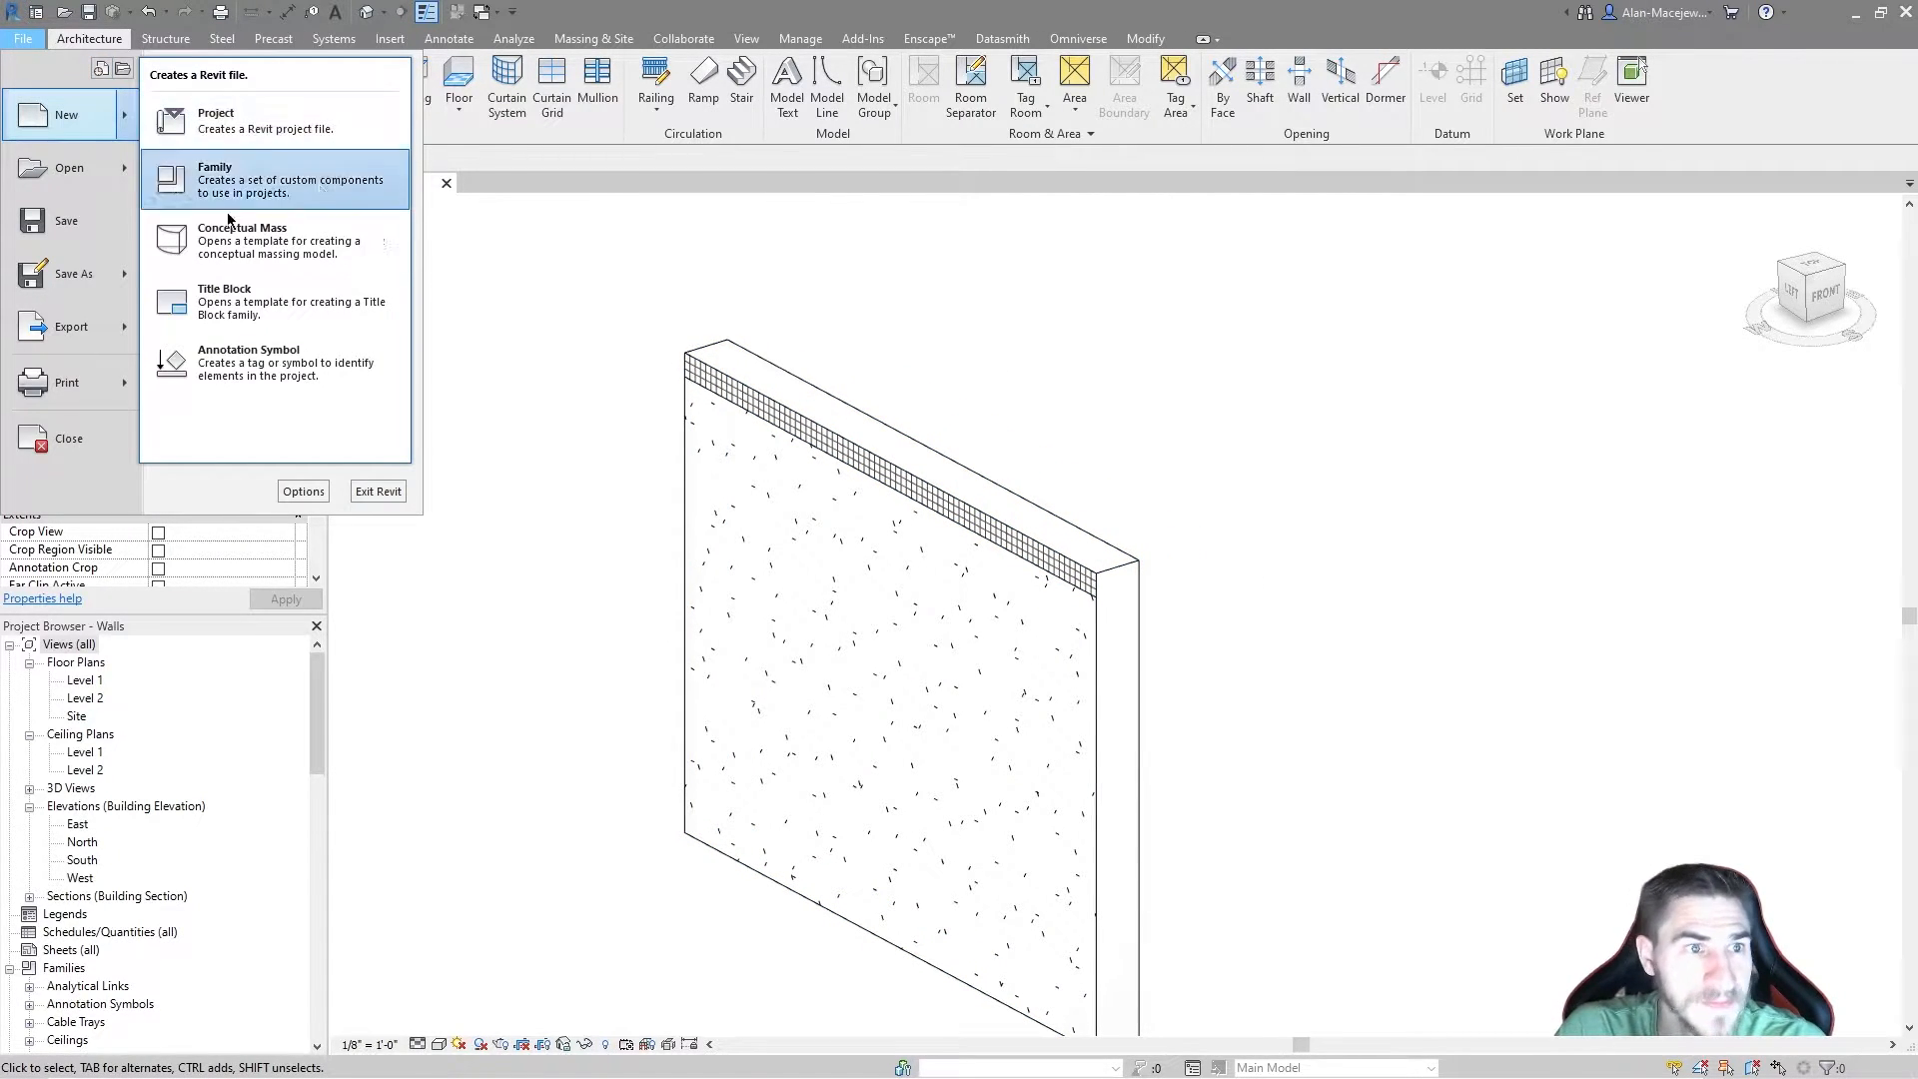
click(272, 196)
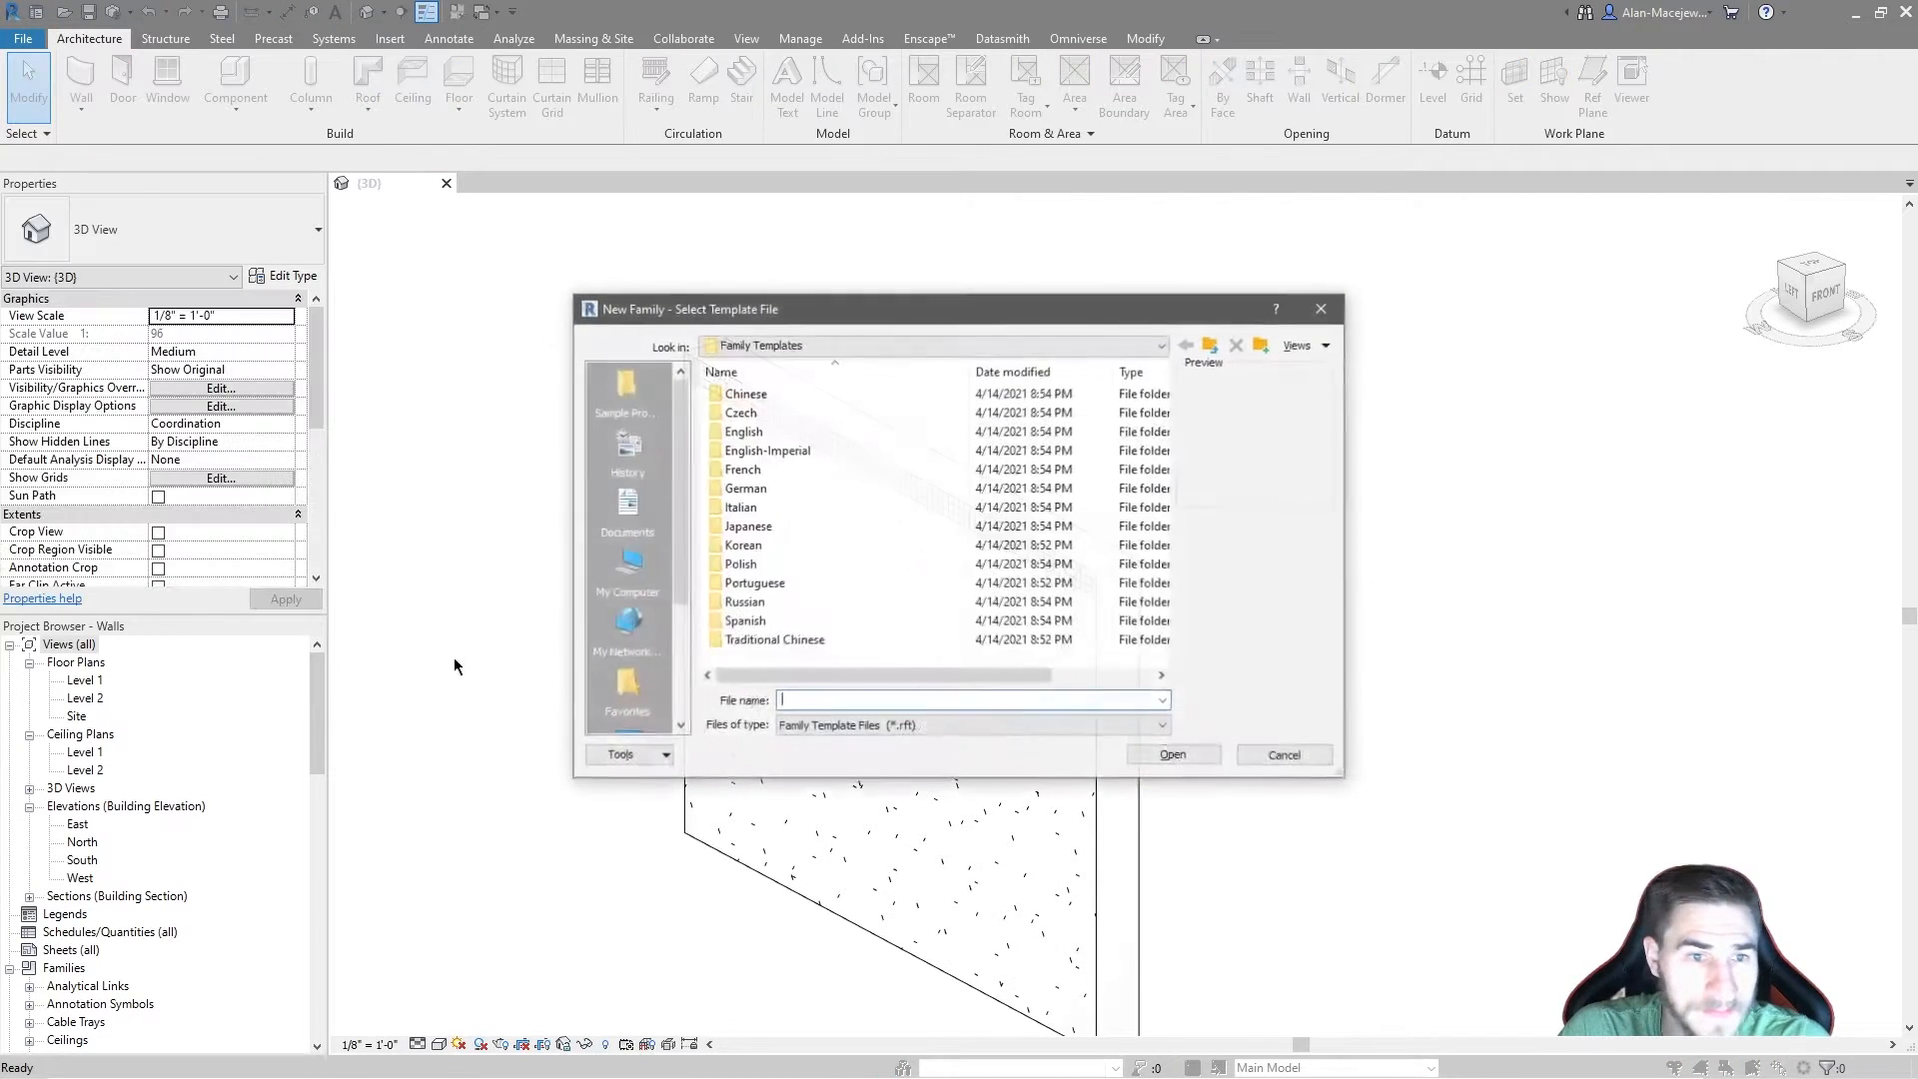
double_click(829, 450)
scroll(887, 499, down, 10)
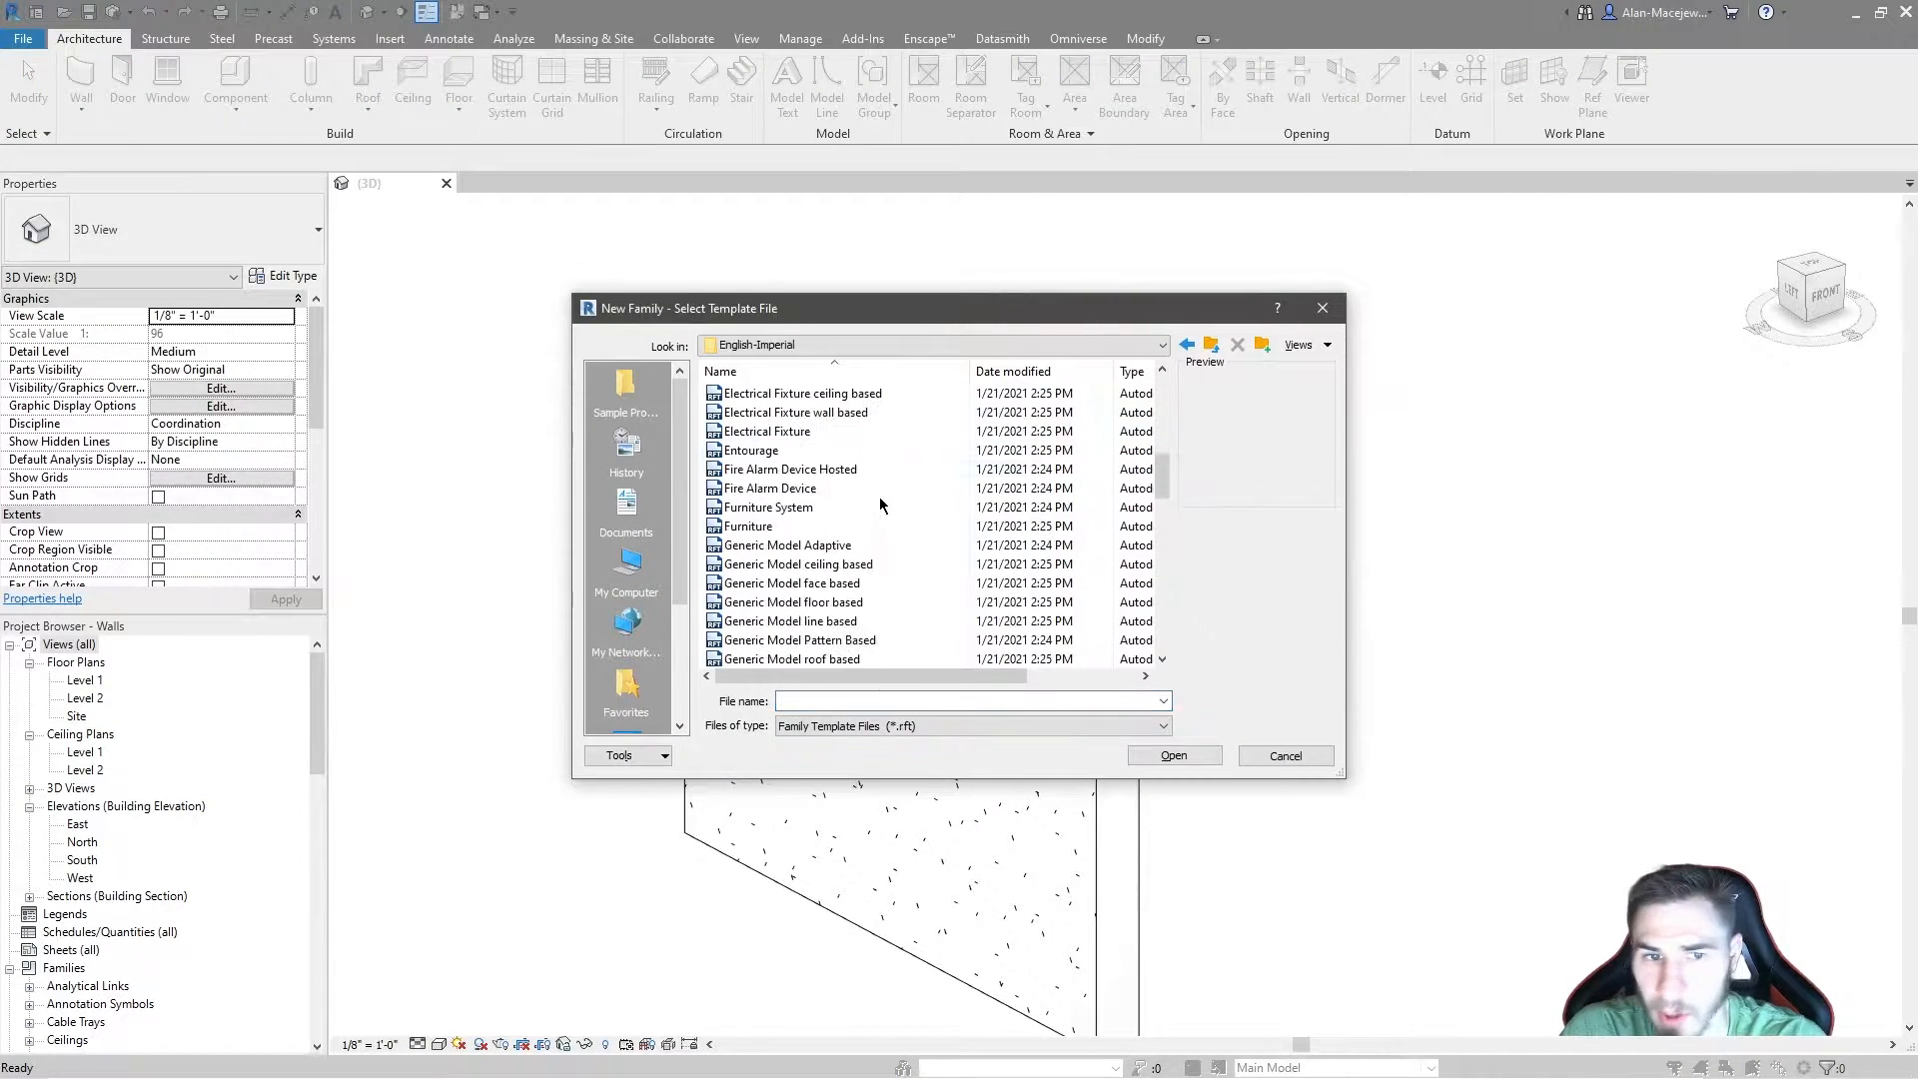
click(899, 469)
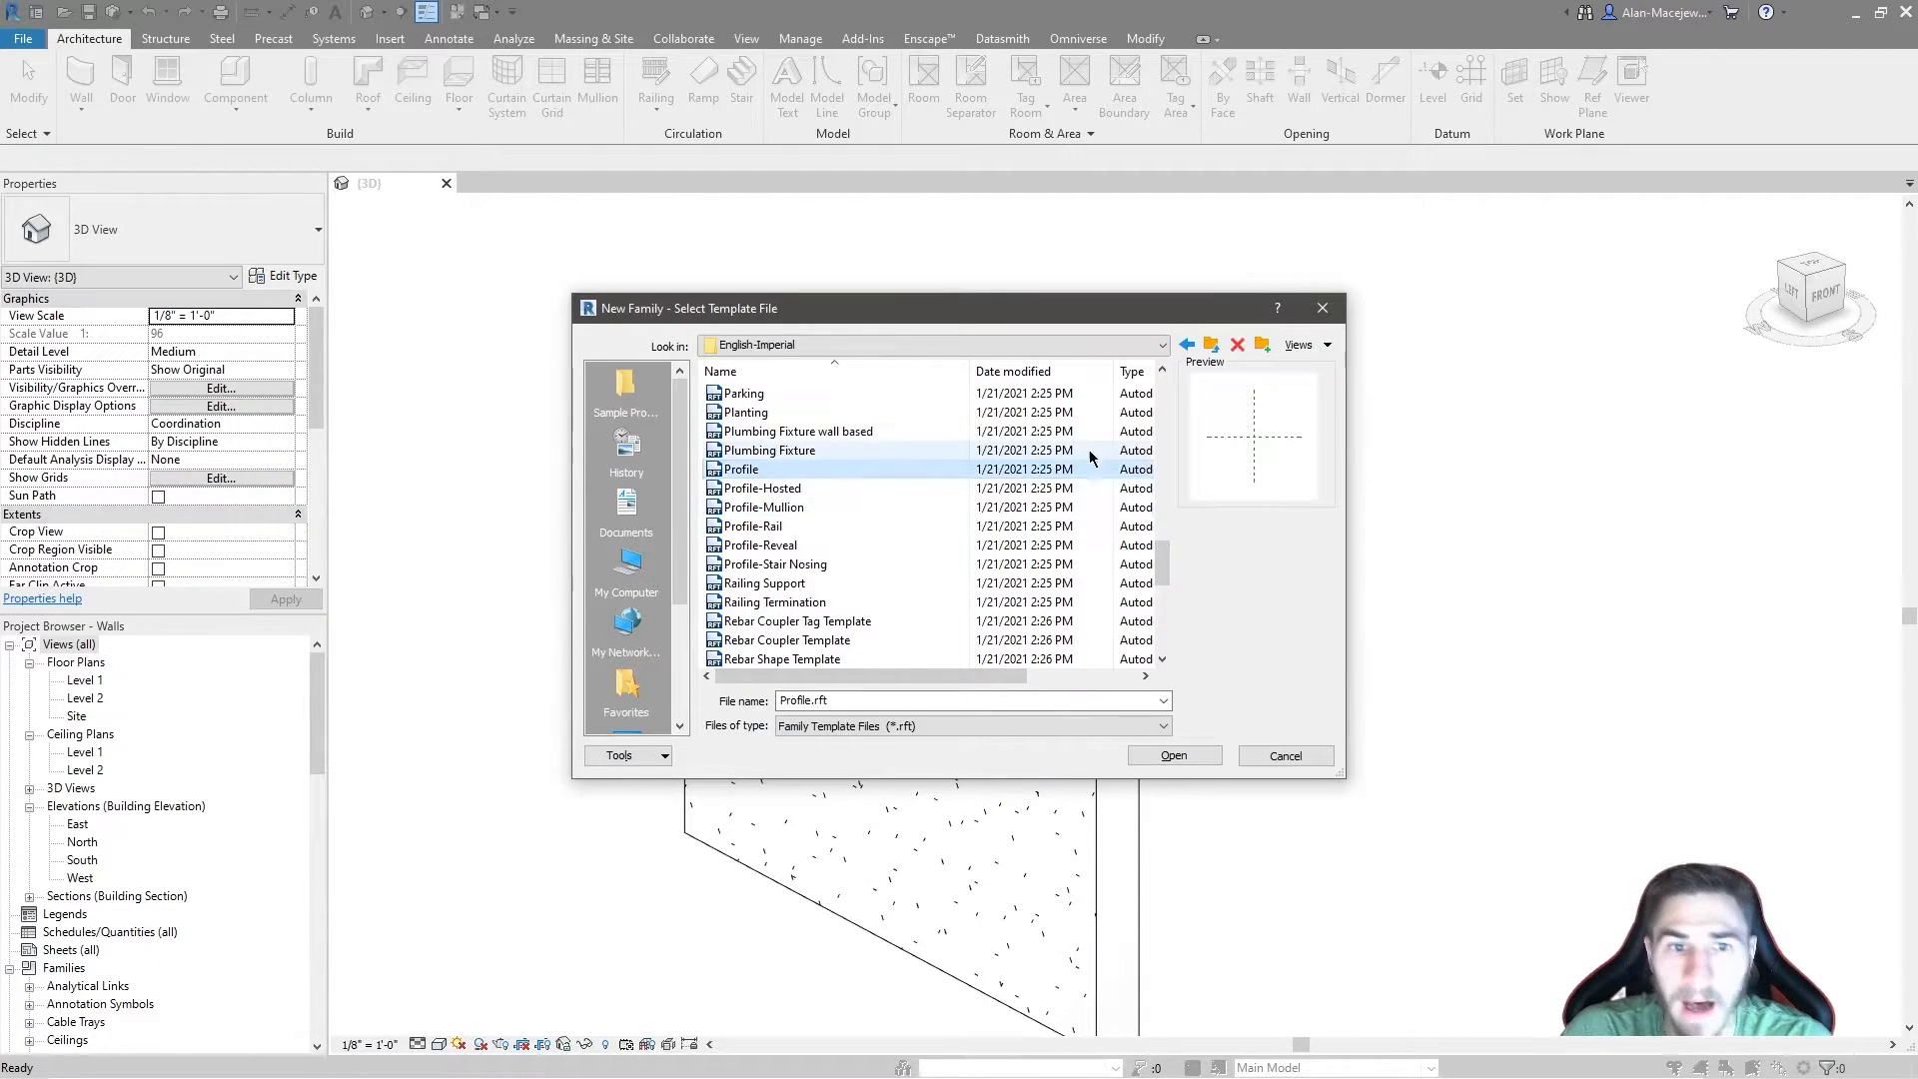
click(1171, 756)
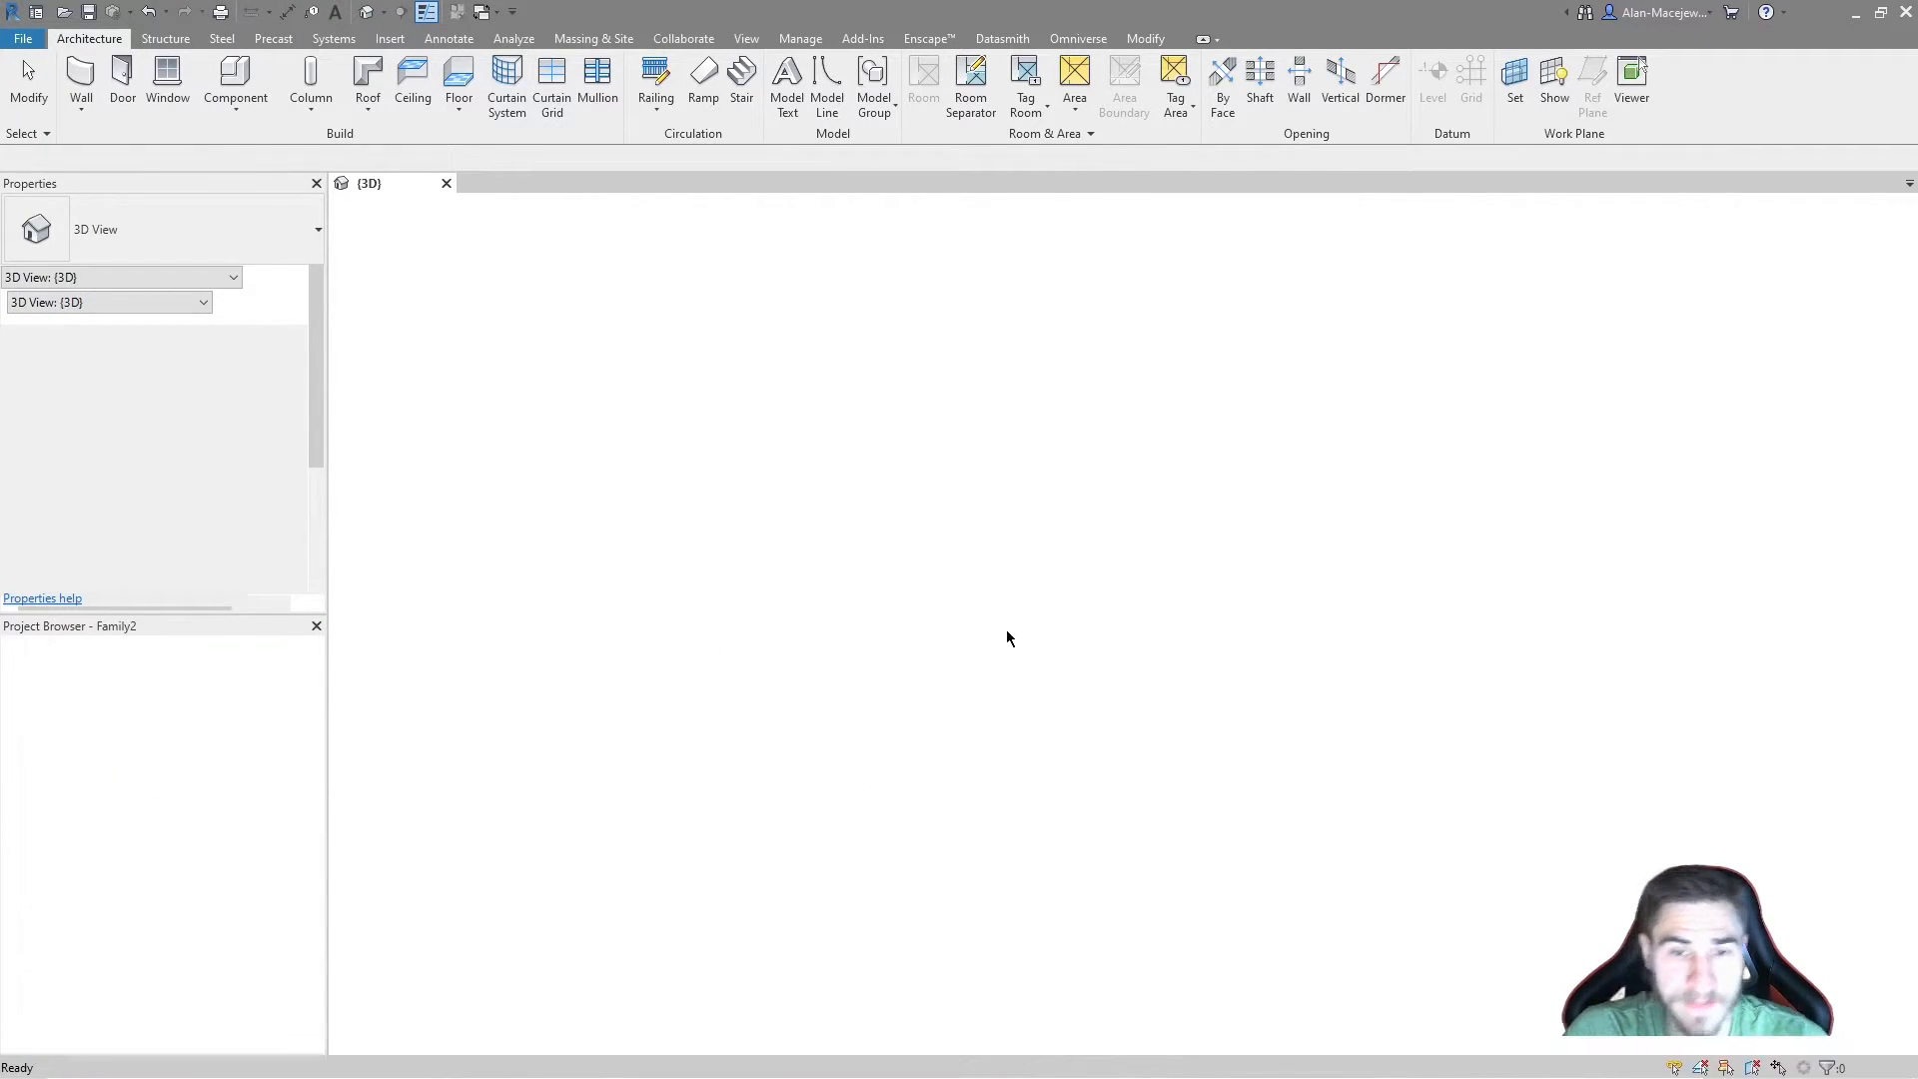
Step: Start the Line command in the reference level plan of the profile family, around the crossing of the center reference planes
scroll(1127, 546, up, 4)
scroll(976, 693, down, 1)
middle_drag(1190, 602, 817, 616)
scroll(1014, 617, up, 3)
click(159, 80)
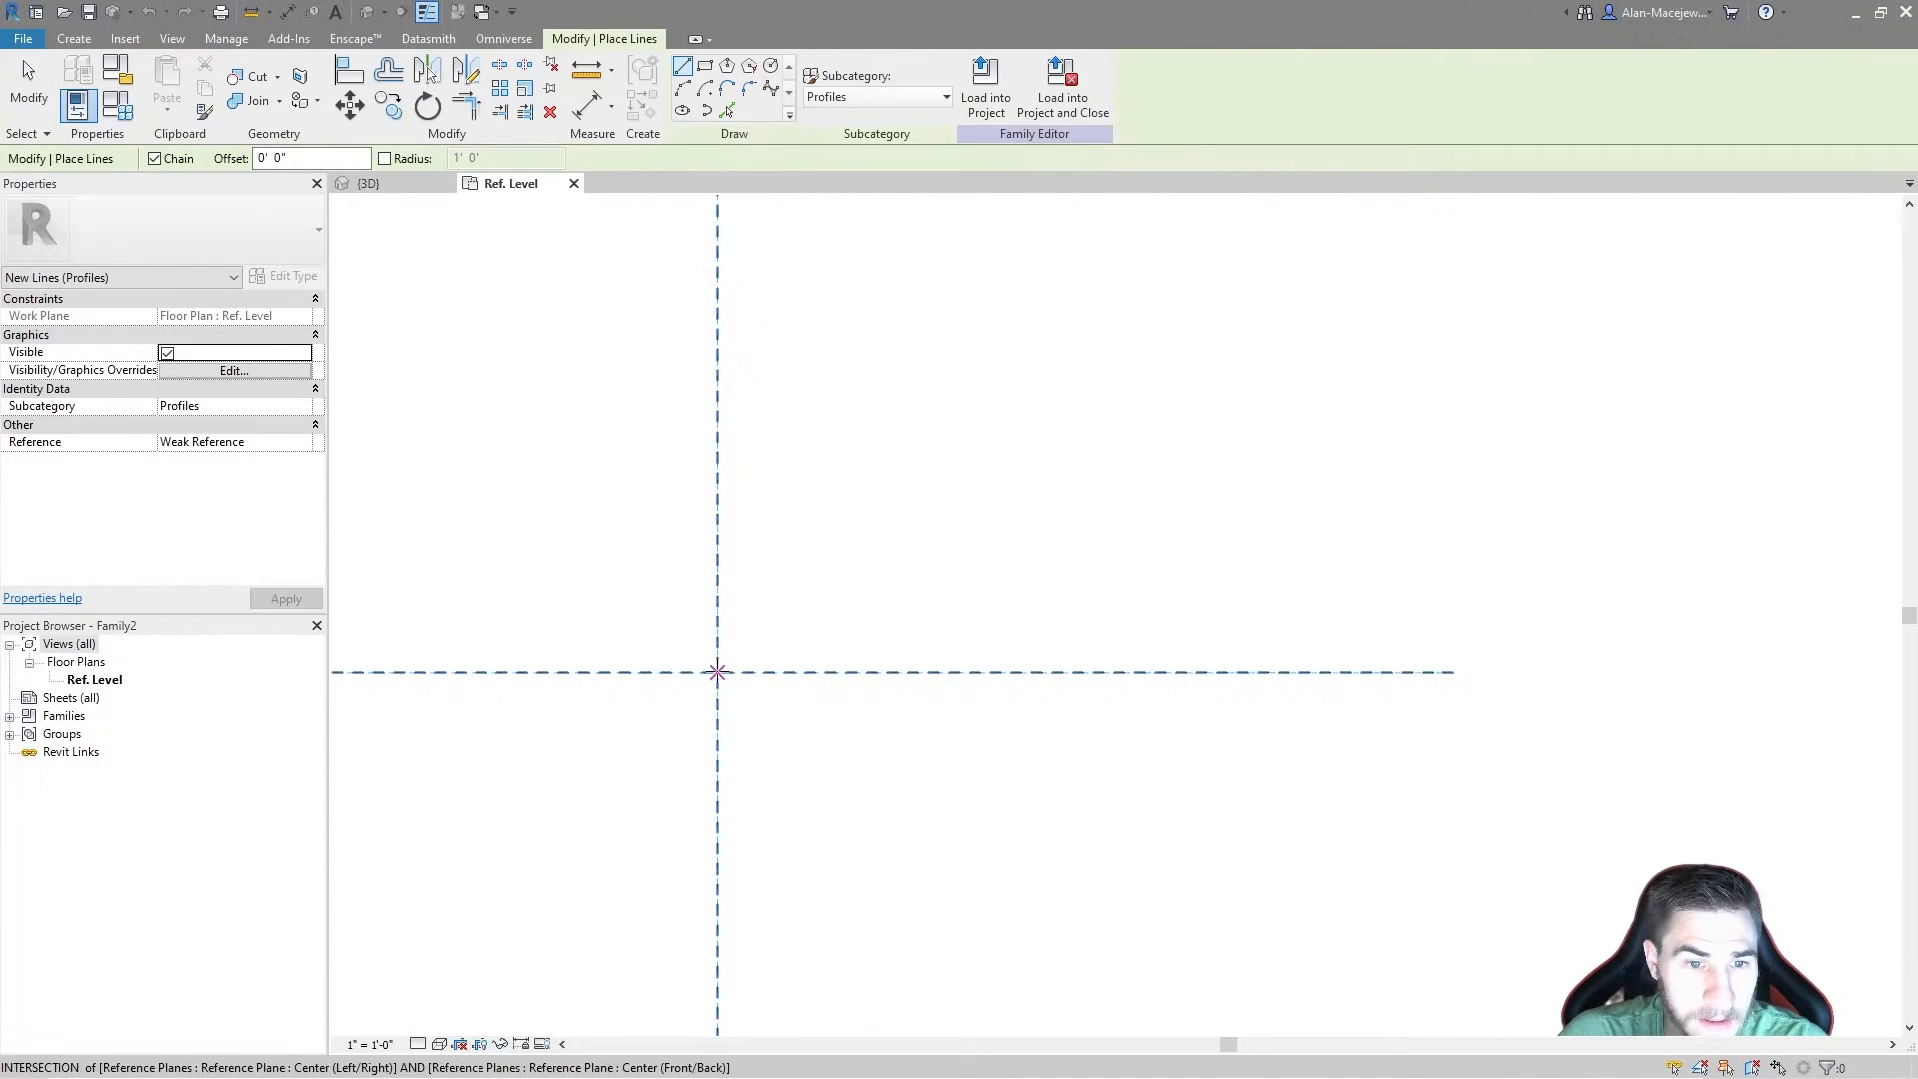
click(717, 672)
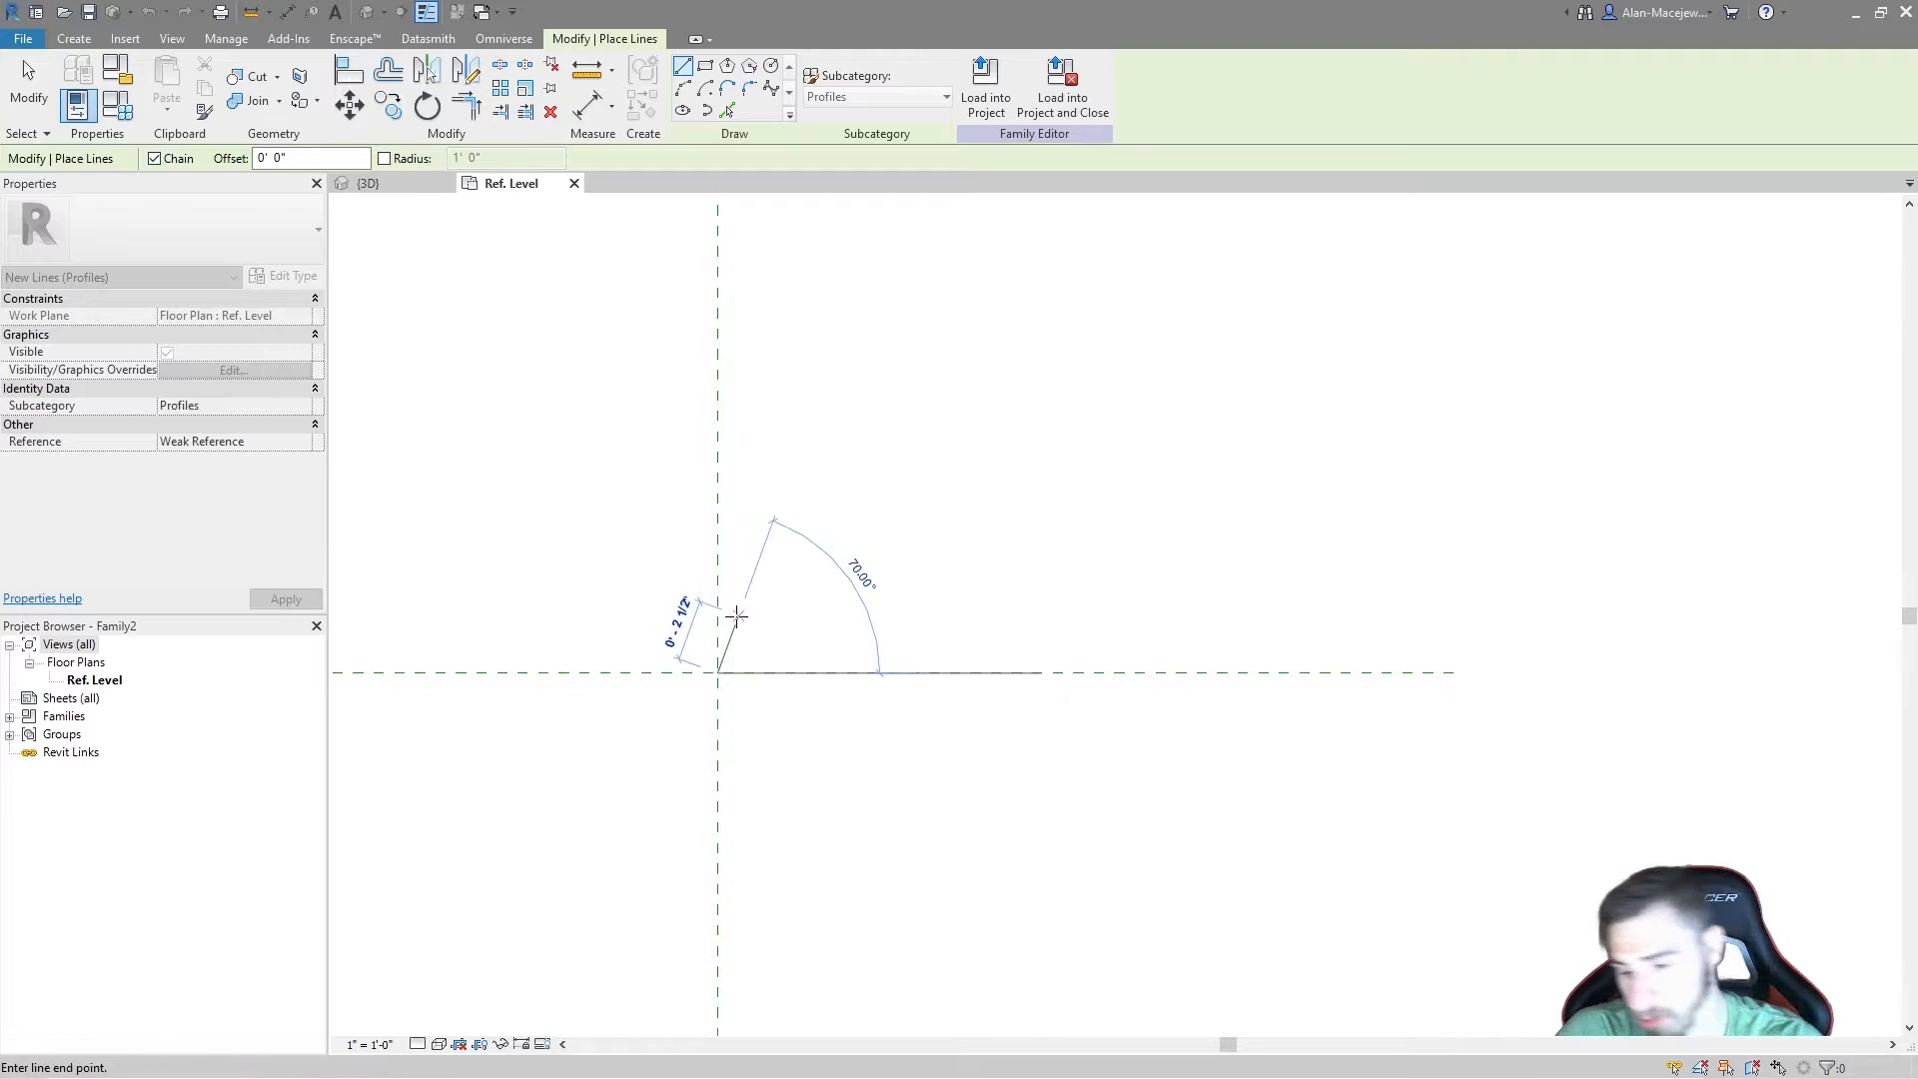
click(735, 627)
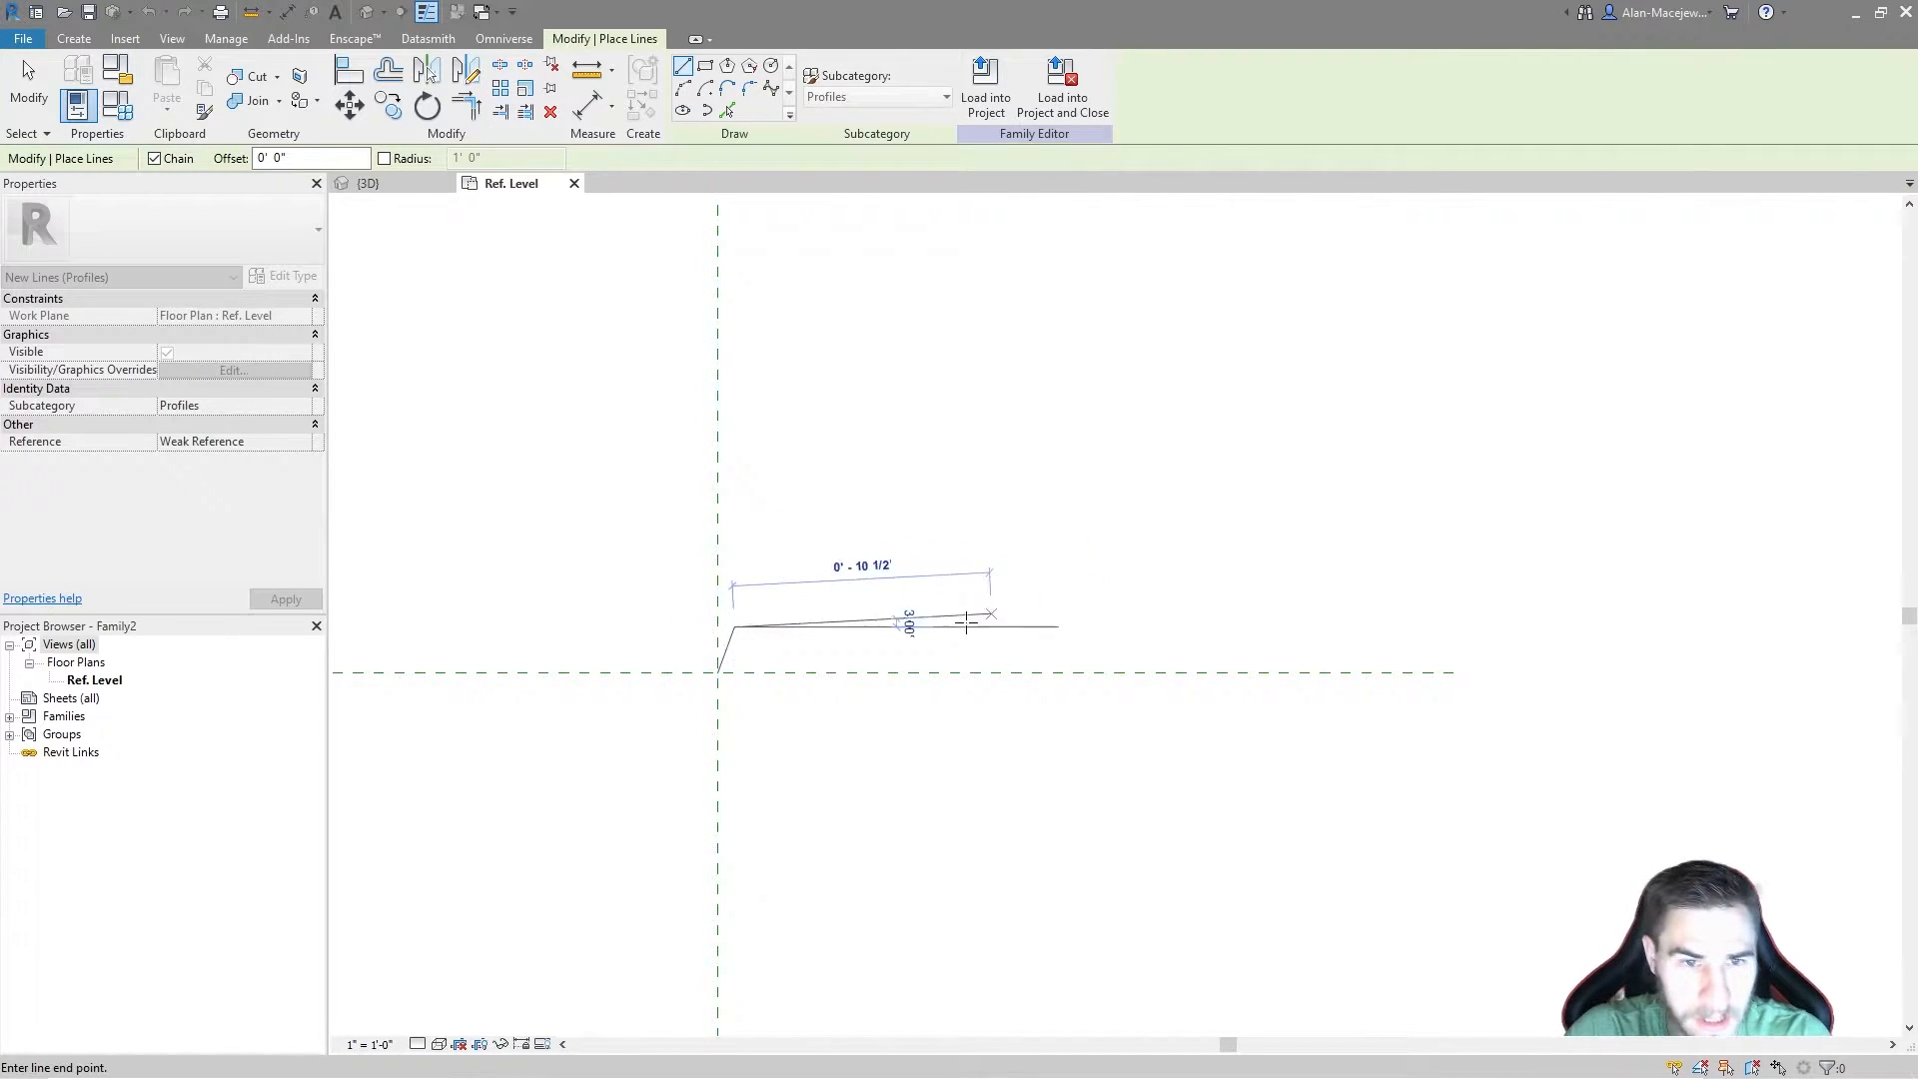
key(Escape)
key(ctrl+z)
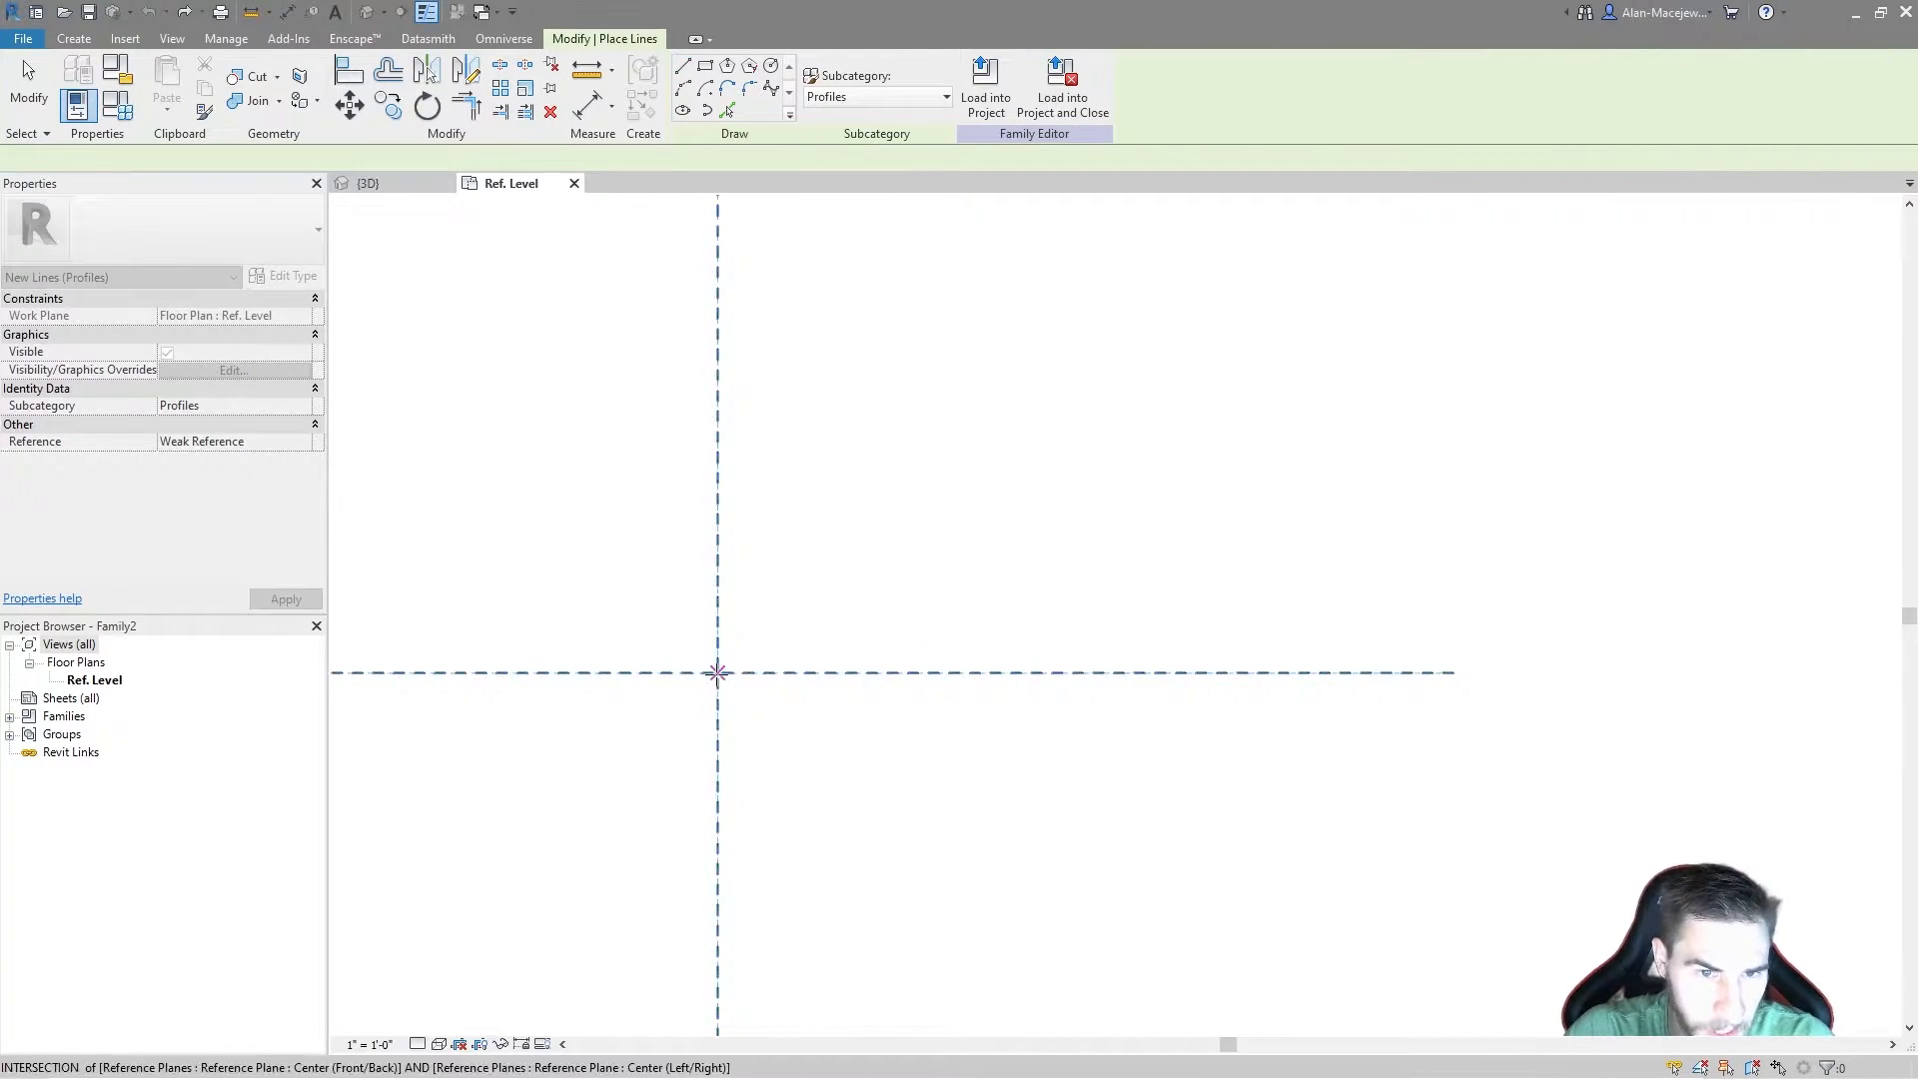
Step: Draw a closed rectangle 2" high and 1'-3" long, starting at the intersection of the two center reference planes
click(717, 672)
text(0 2)
key(Return)
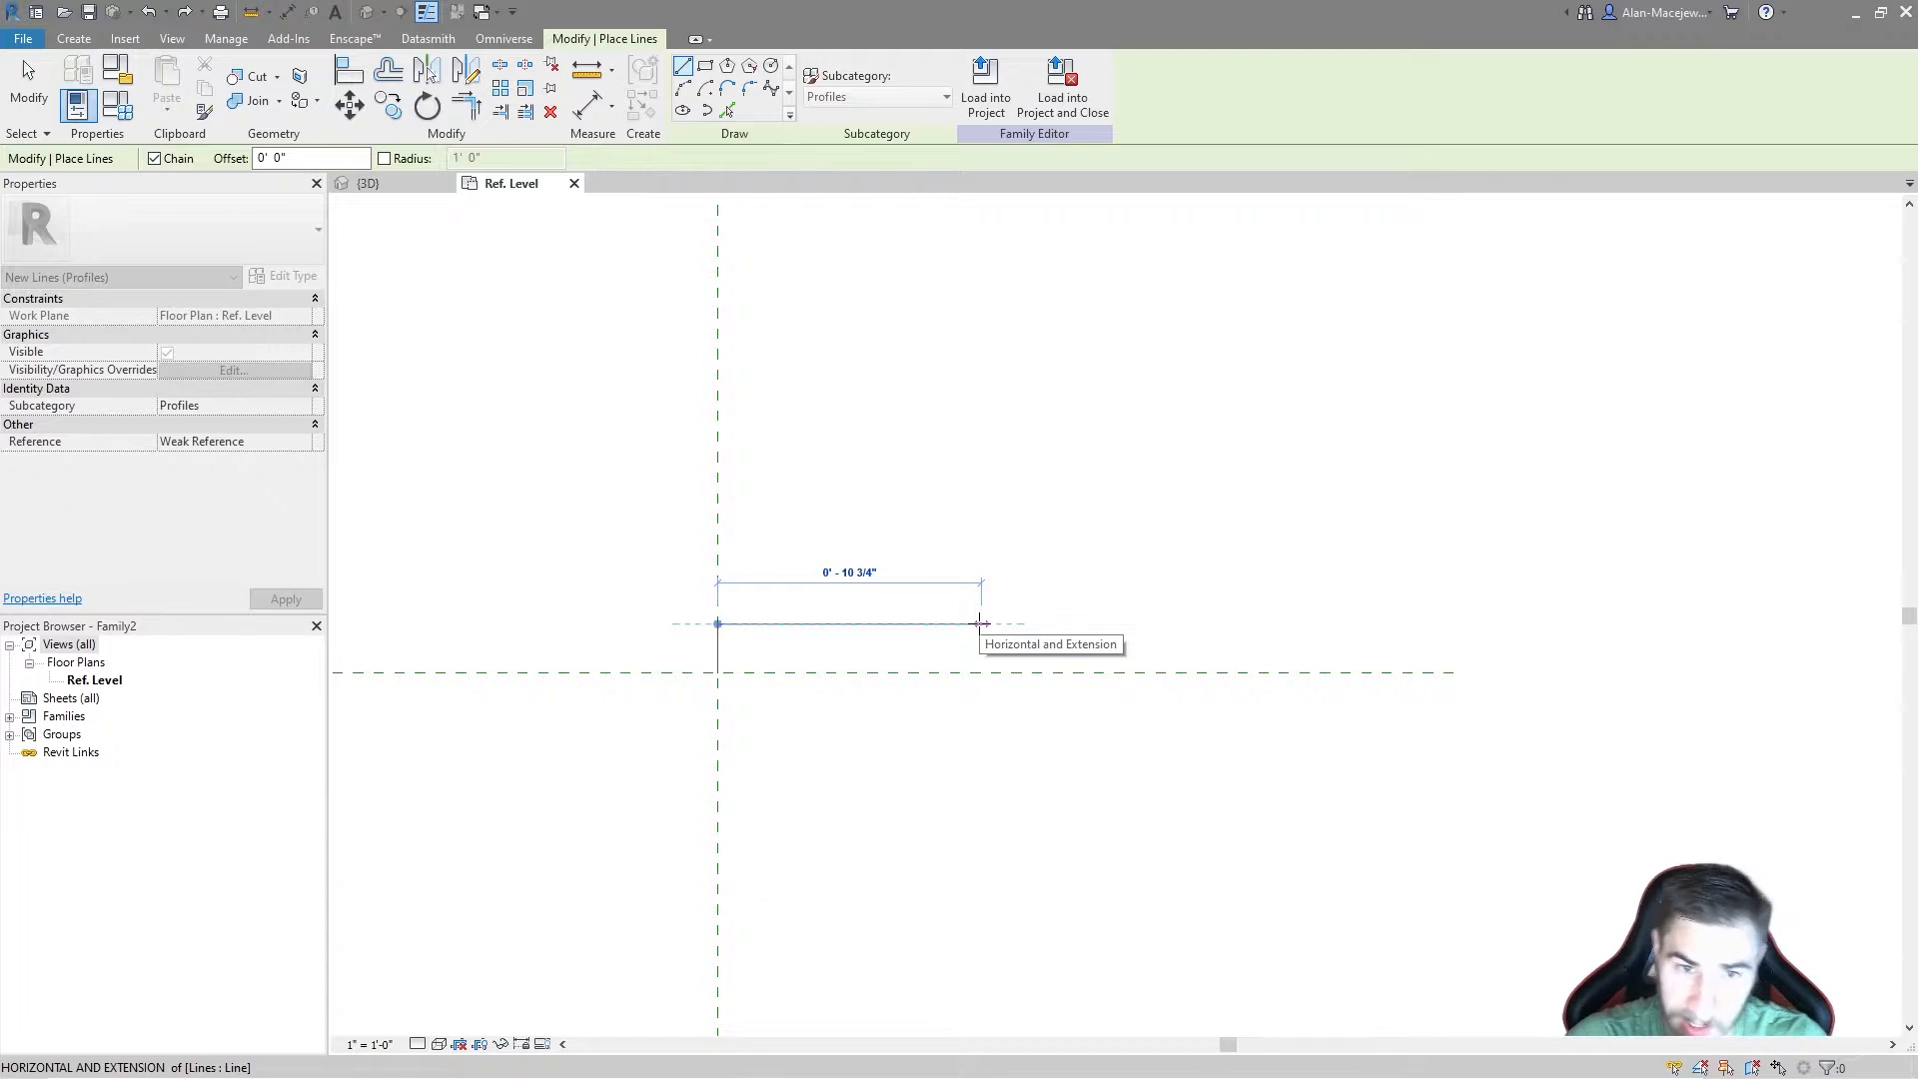
text(15)
key(Return)
click(1096, 689)
click(723, 680)
key(Escape)
key(Escape)
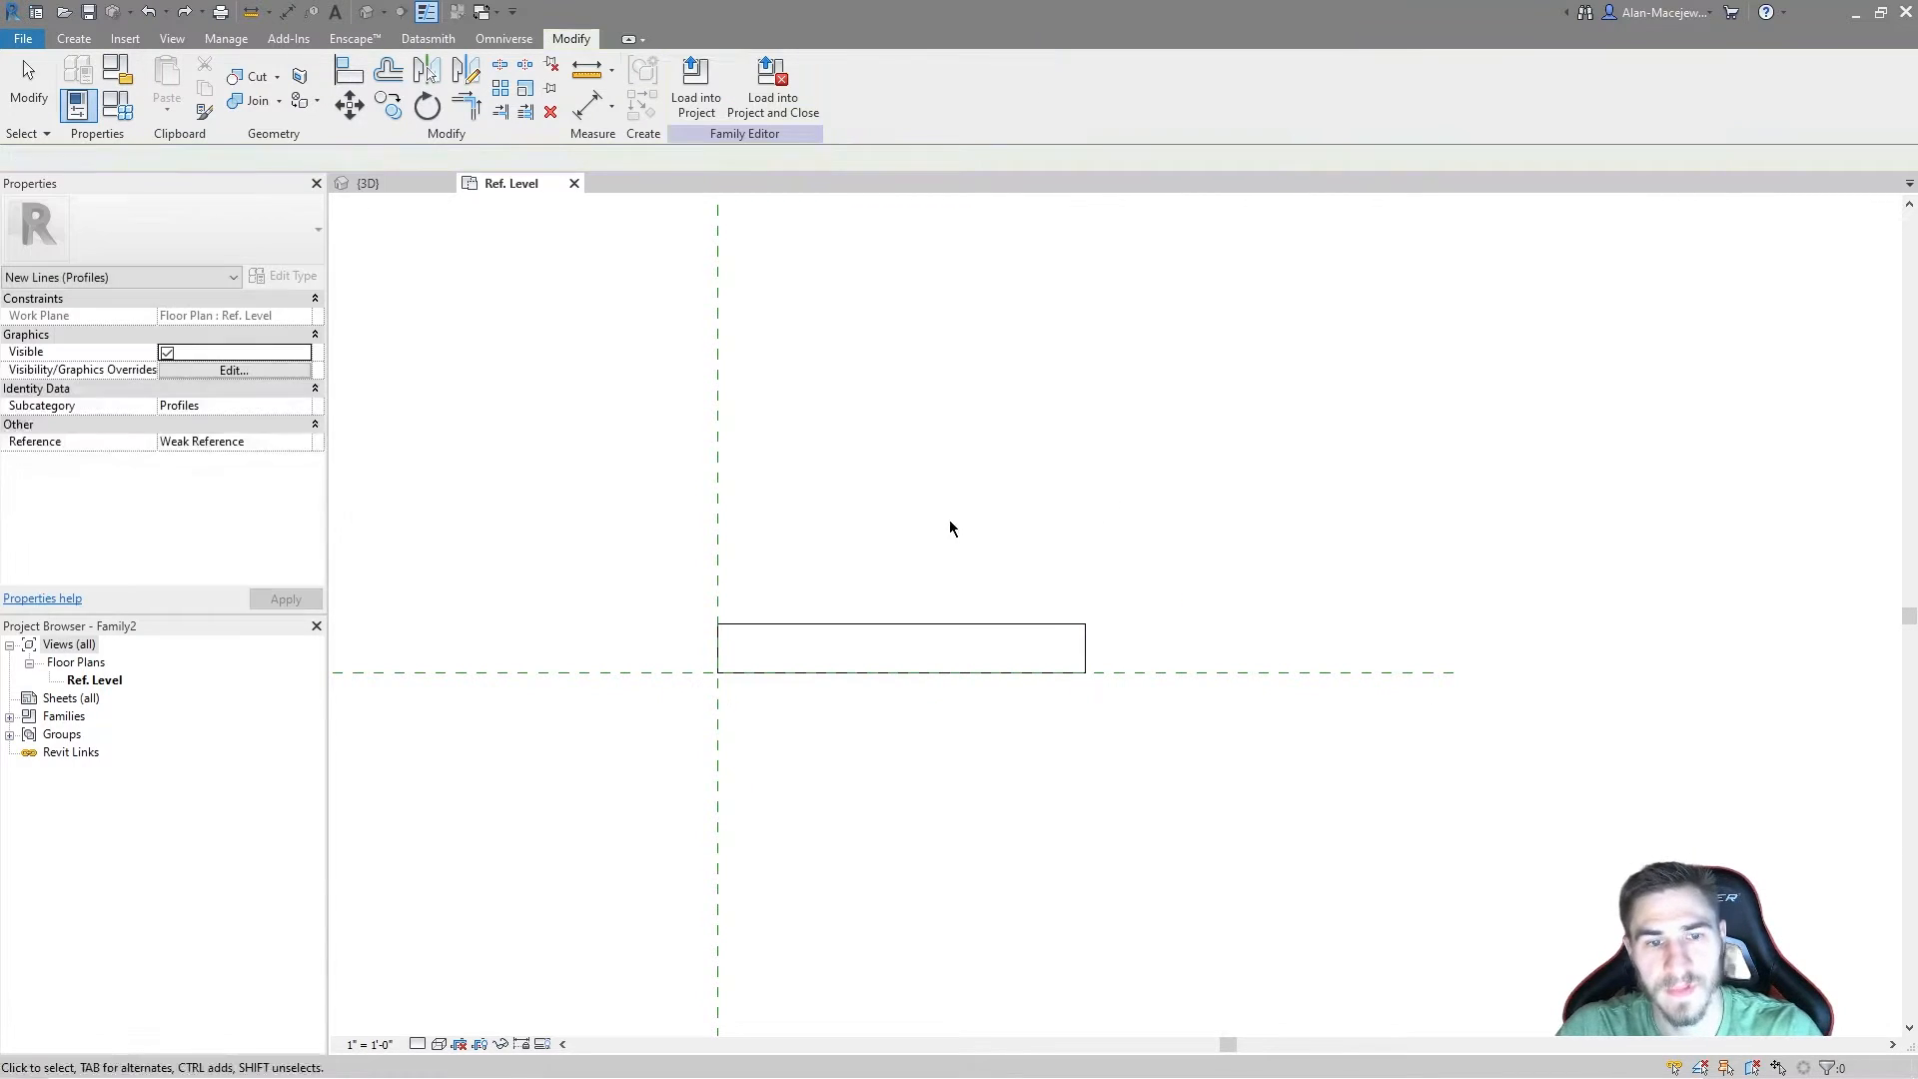
Step: Try nudging all four profile lines sideways off the vertical reference plane, and return the rectangle to its starting position
scroll(1083, 587, down, 2)
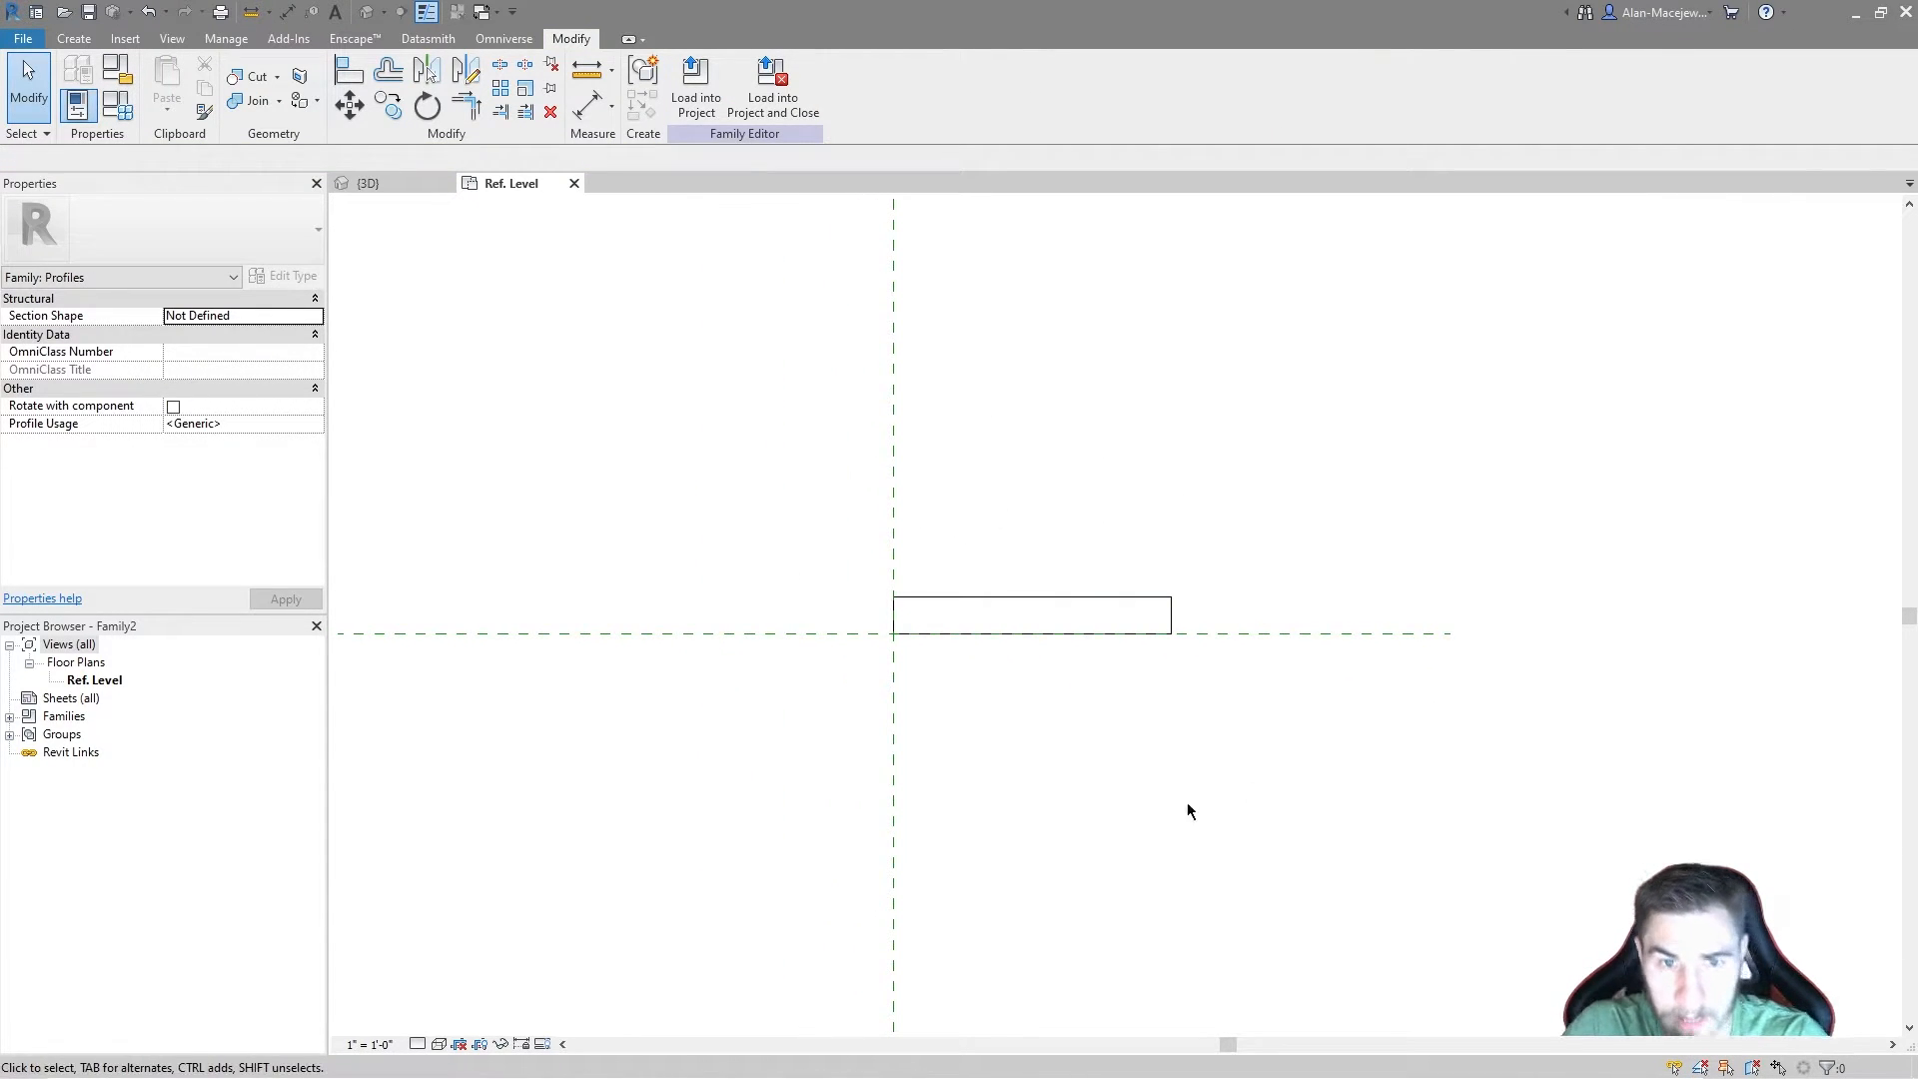
middle_drag(1026, 495, 970, 507)
drag(719, 544, 1286, 746)
click(978, 606)
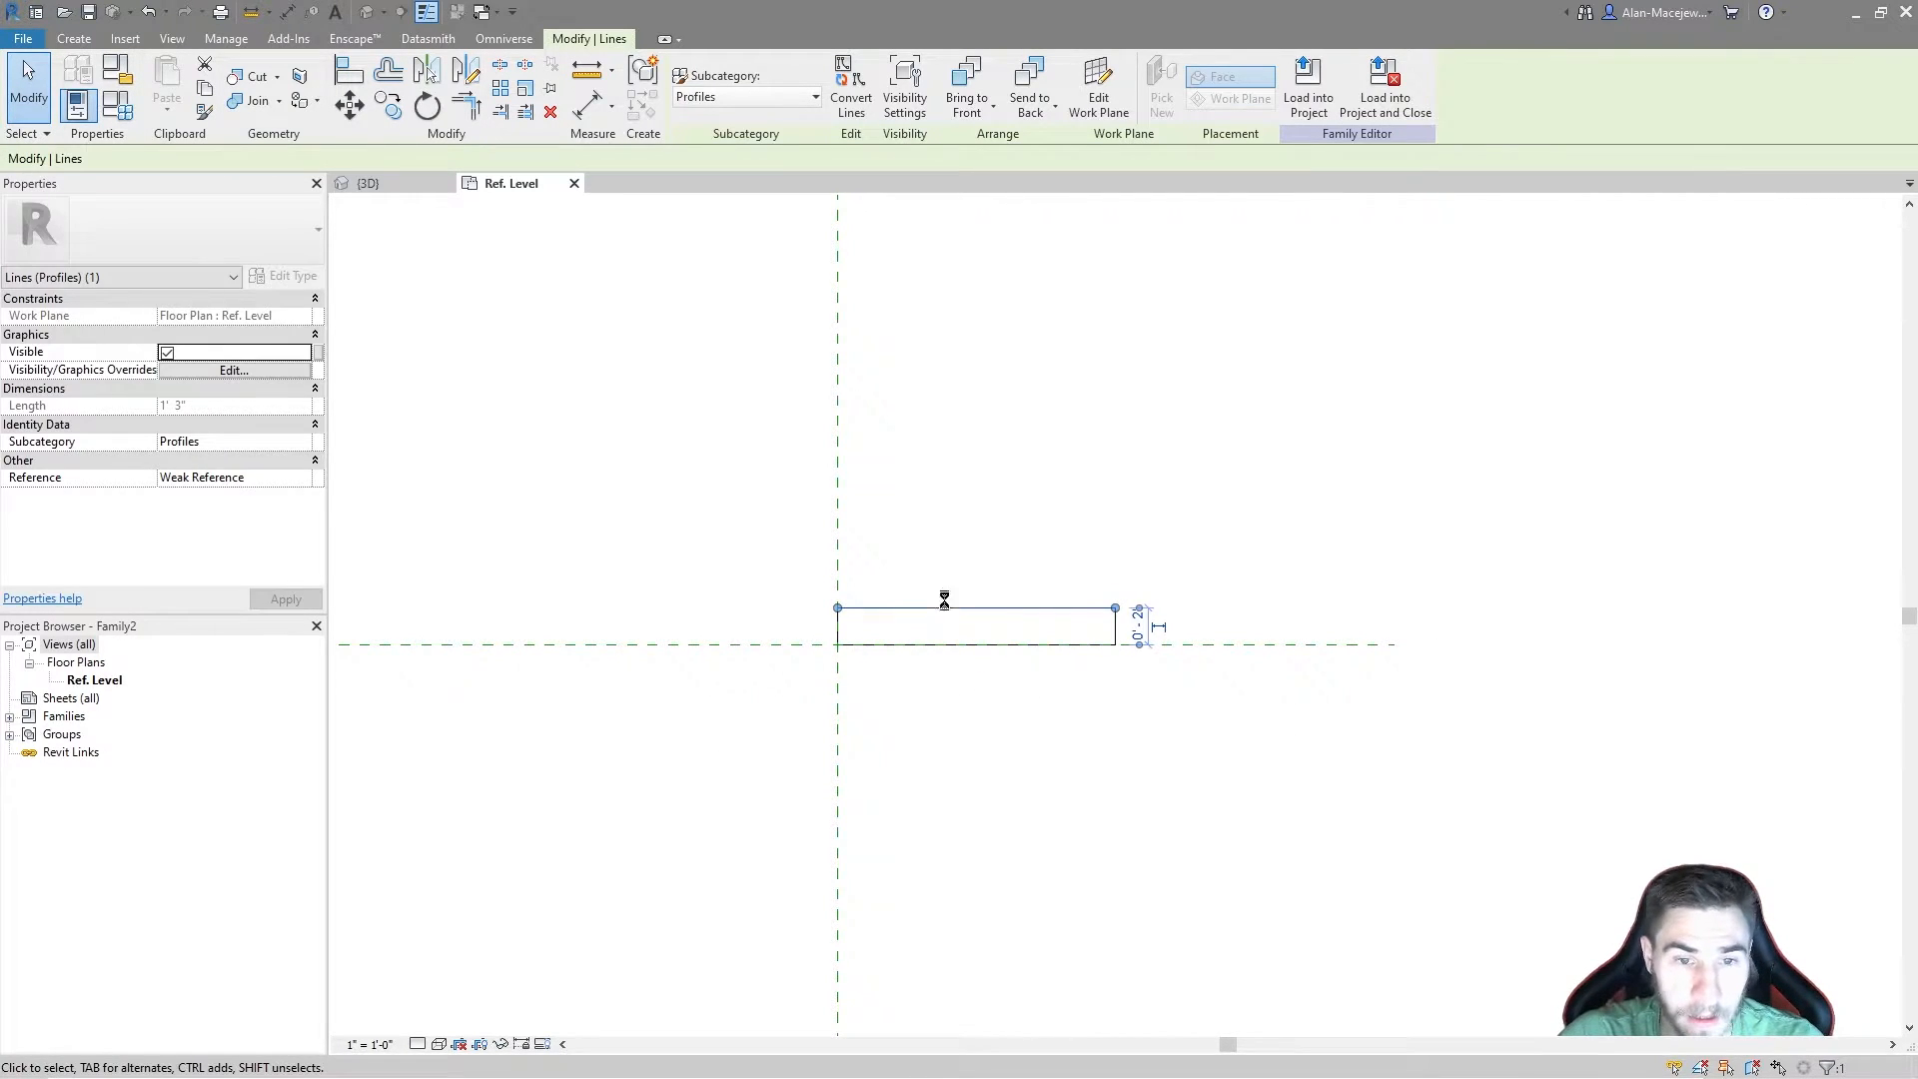
drag(755, 546, 1509, 729)
key(Right)
key(Right)
key(Right)
key(Right)
key(Right)
key(Left)
key(Left)
key(Left)
key(Left)
key(Right)
key(Right)
key(Right)
key(Right)
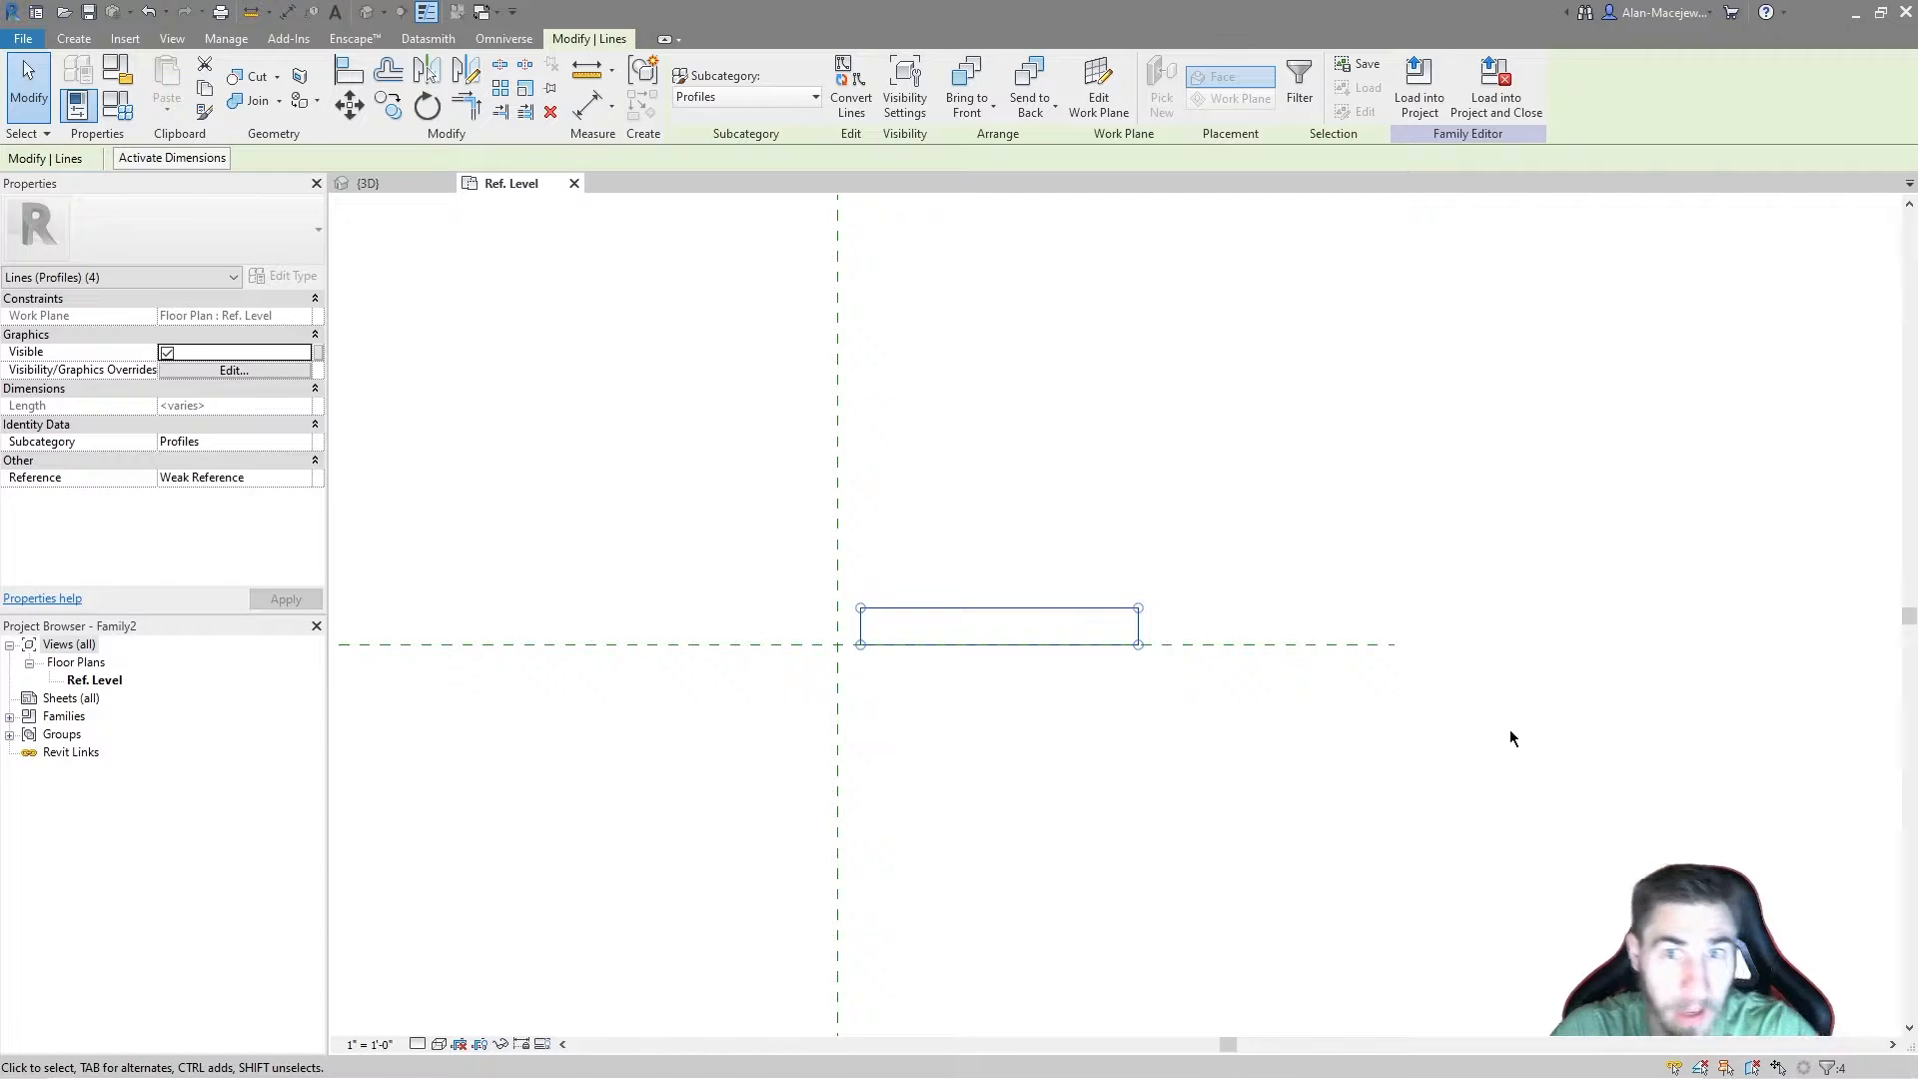
key(Left)
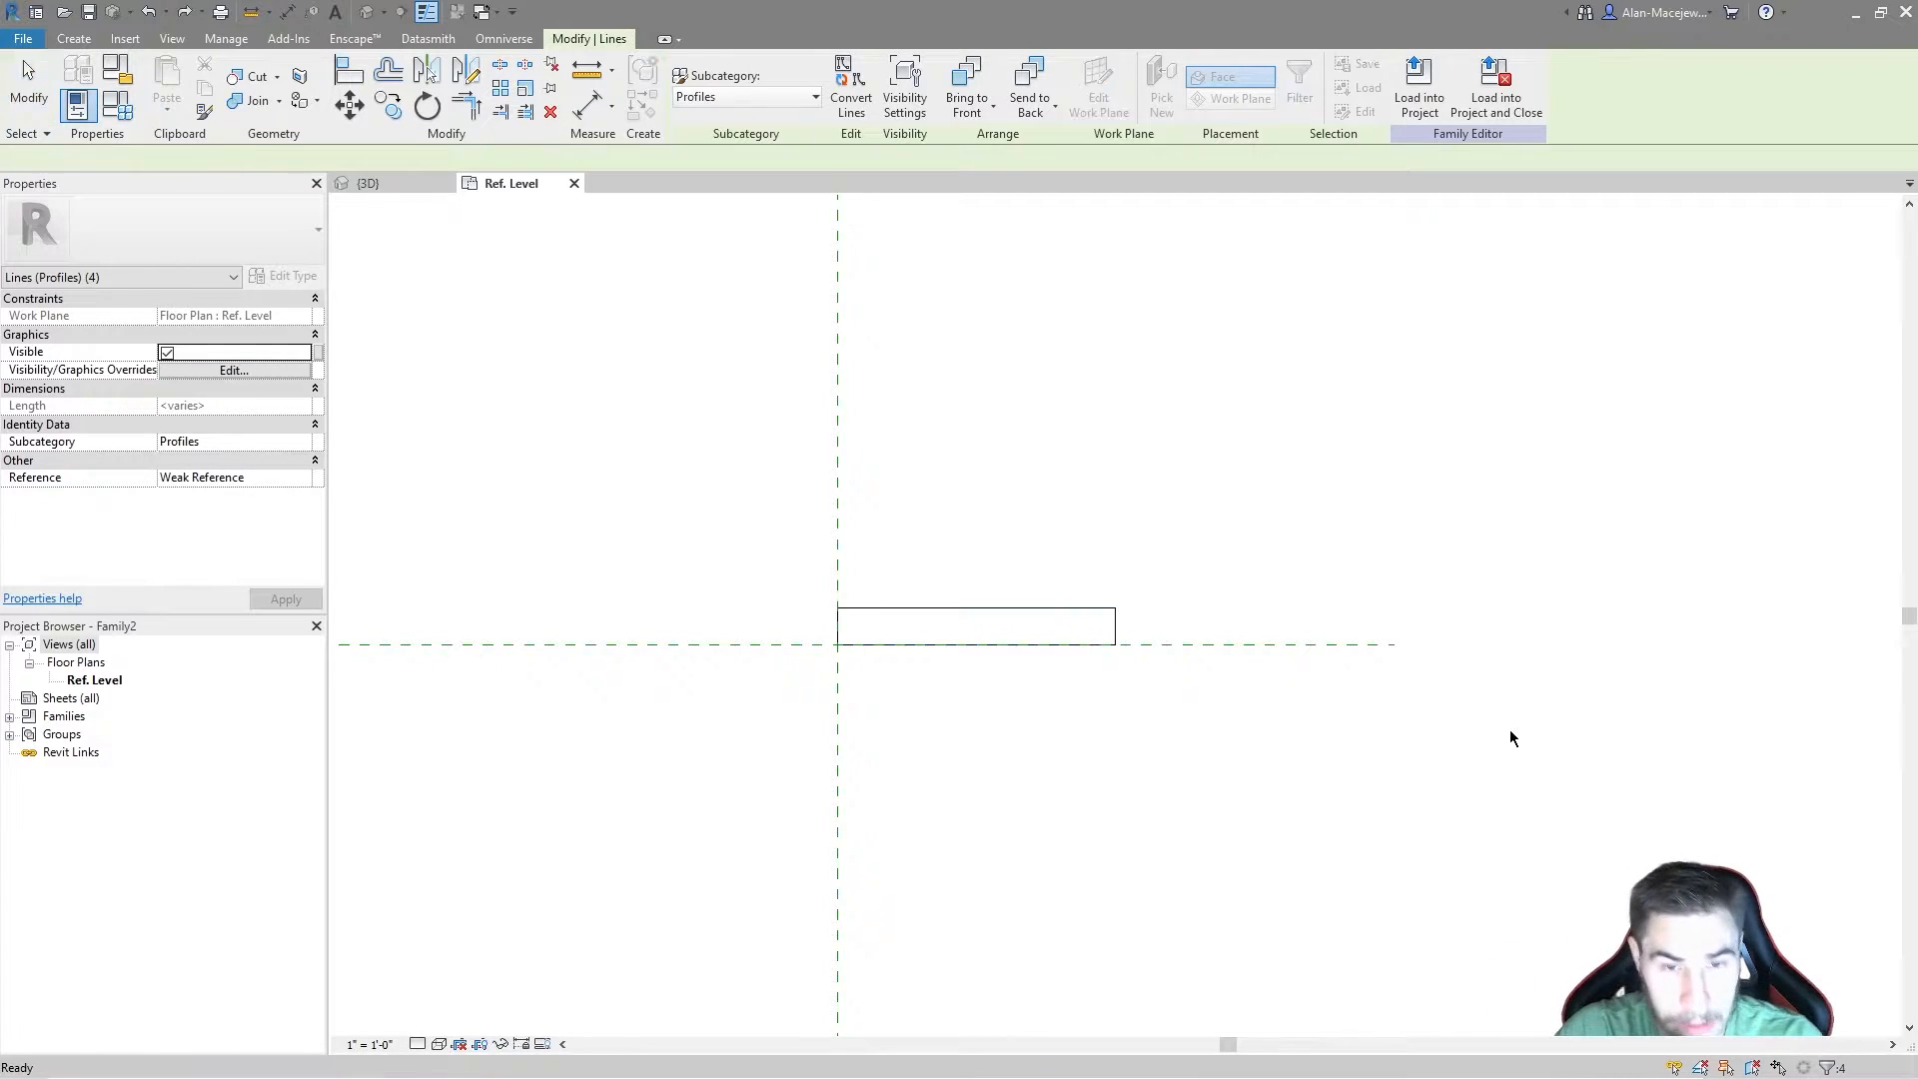
key(Escape)
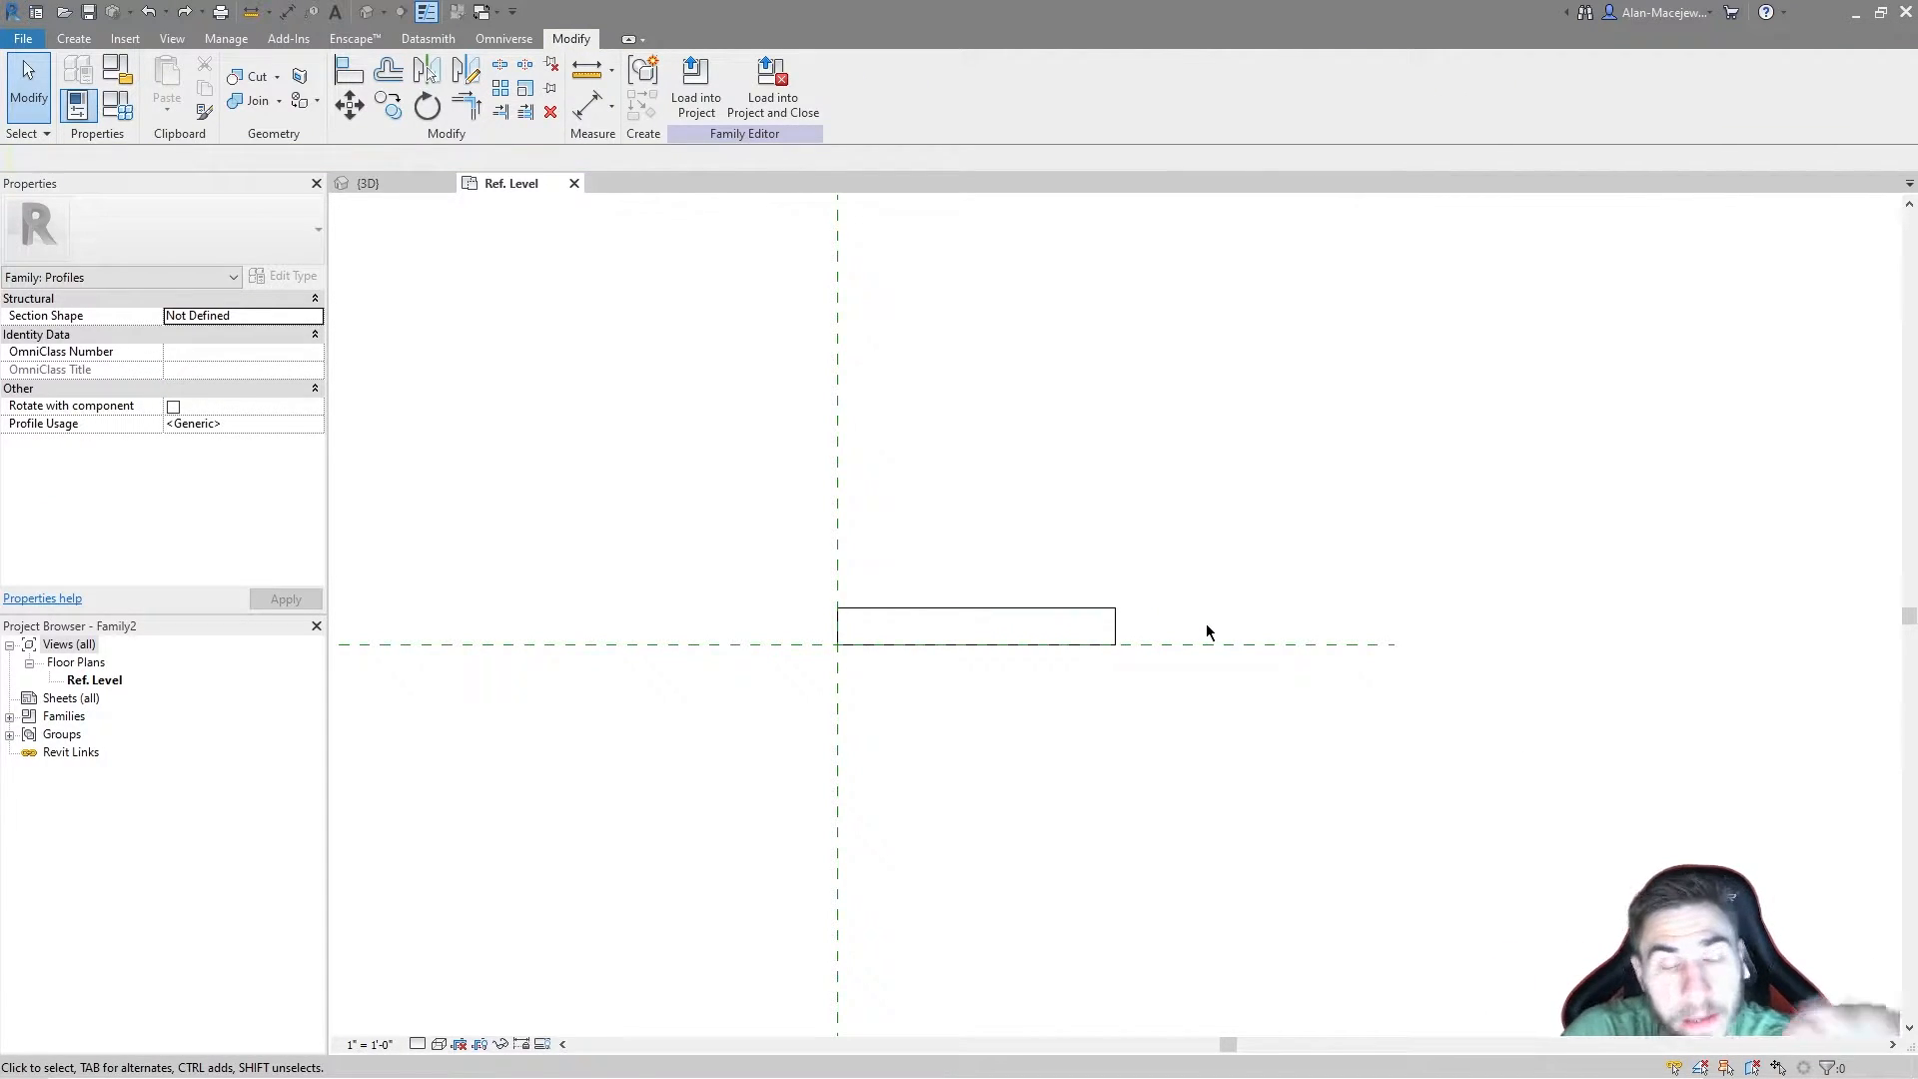
Step: Move the whole rectangle 1 1/2" to the left so that it overhangs the vertical reference plane
drag(815, 566, 1234, 727)
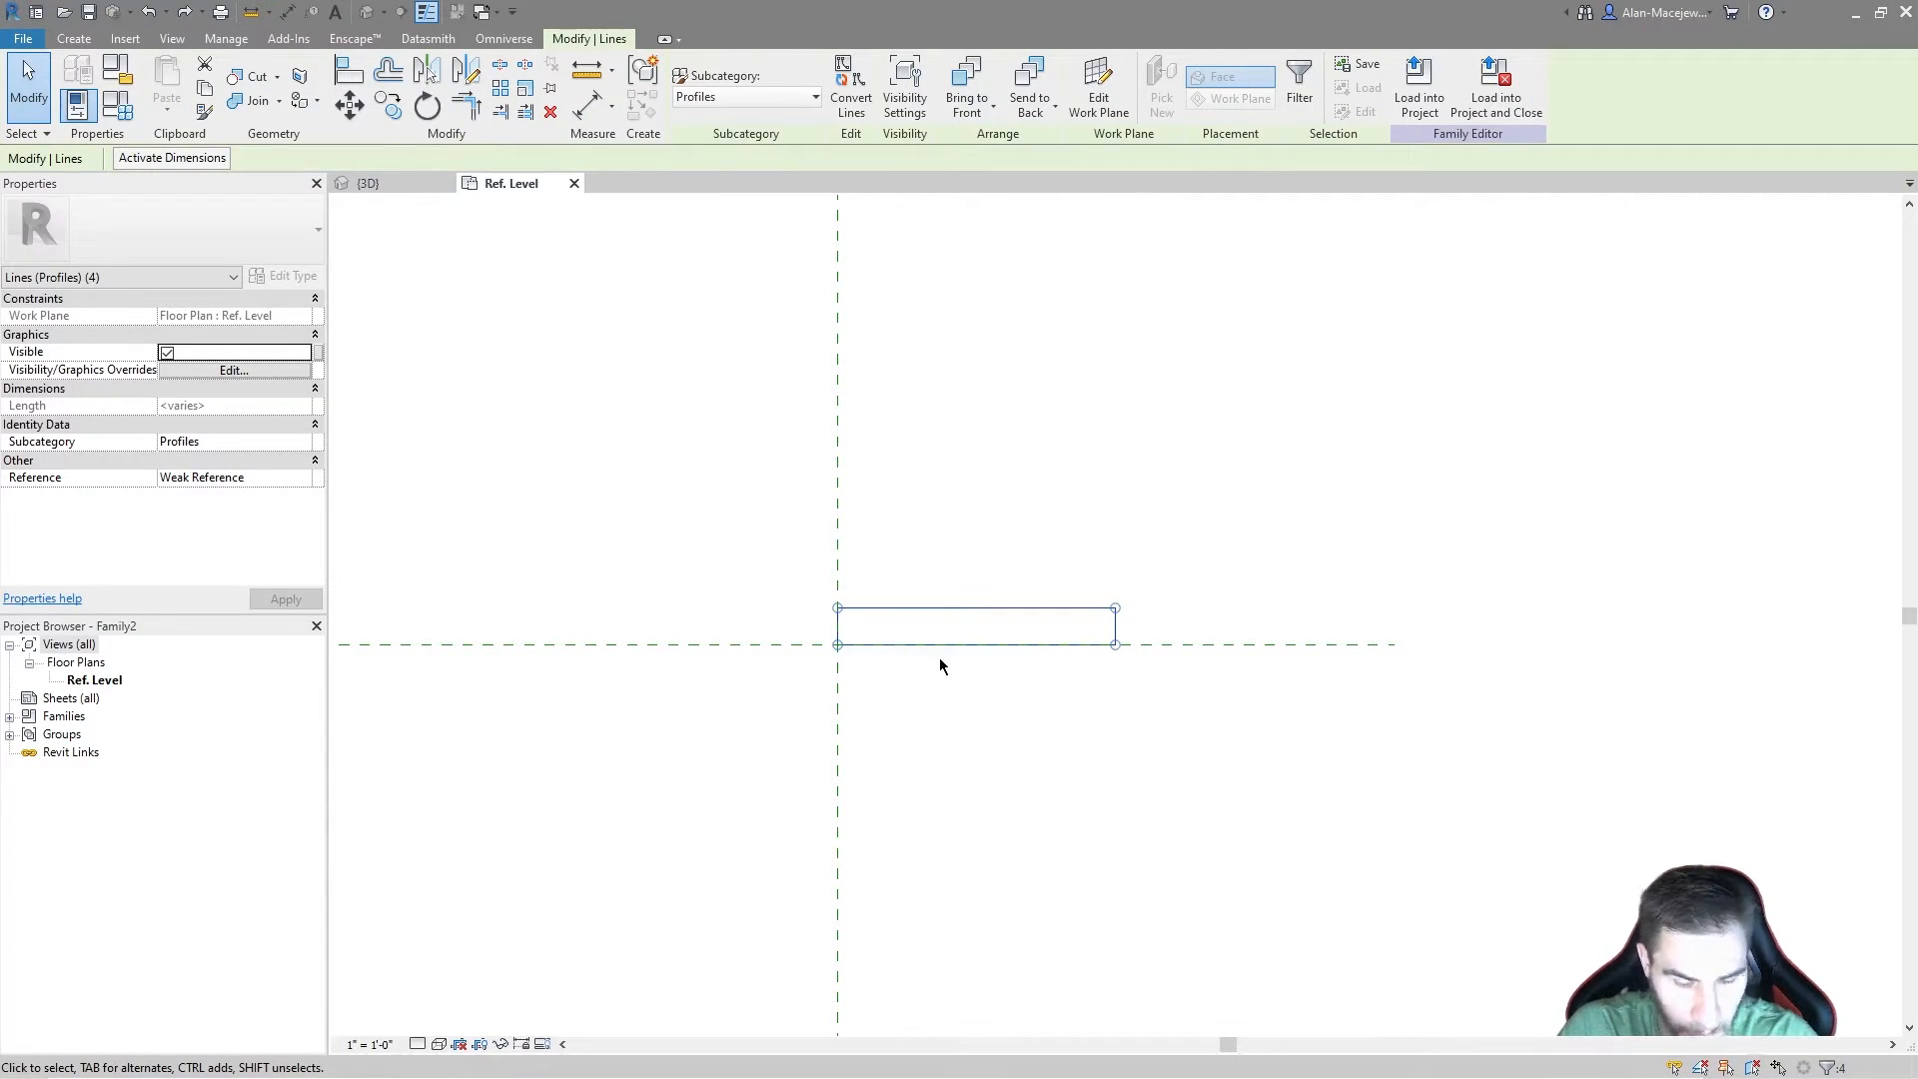
text(mv)
text(1.5)
key(Return)
key(Escape)
scroll(843, 657, up, 4)
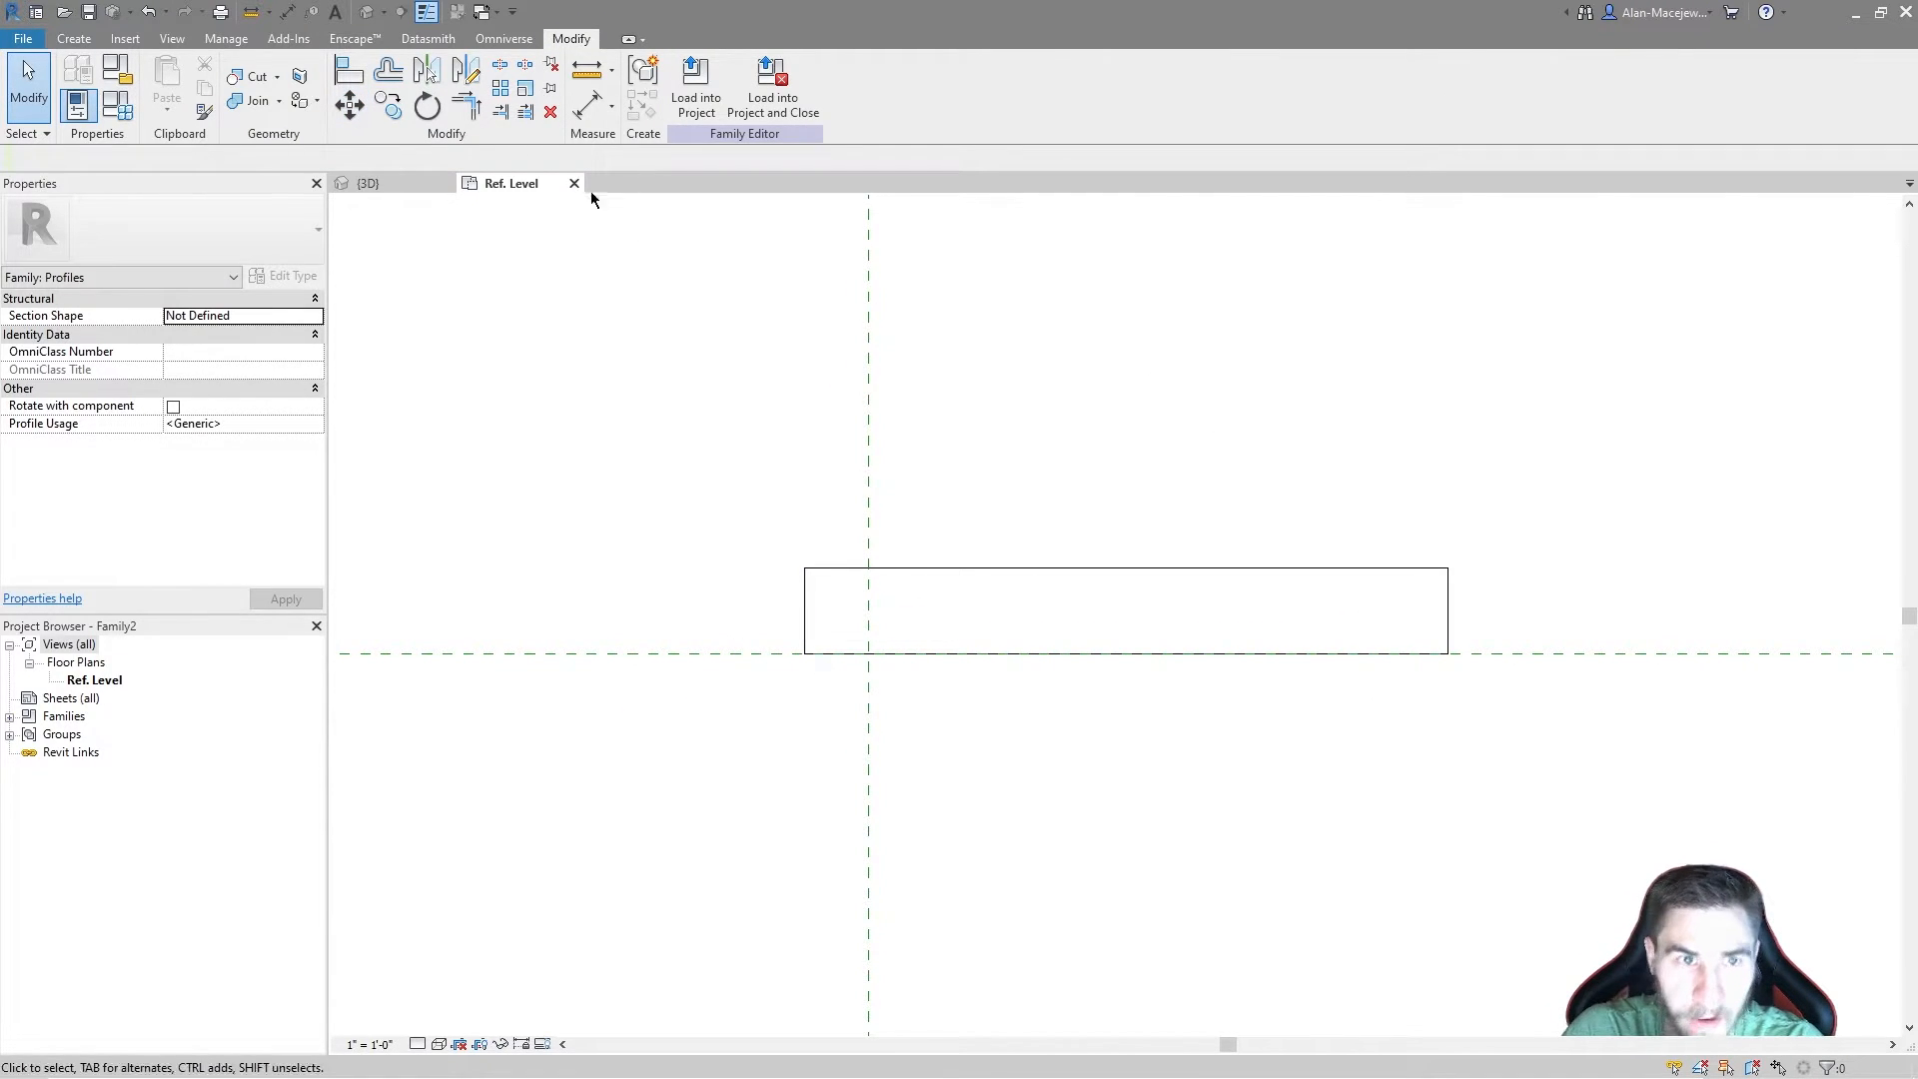
Step: Add an aligned dimension above the profile between the vertical reference plane and the rectangle's left edge
key(d)
key(i)
click(868, 364)
click(806, 616)
click(664, 456)
scroll(626, 487, down, 3)
key(Escape)
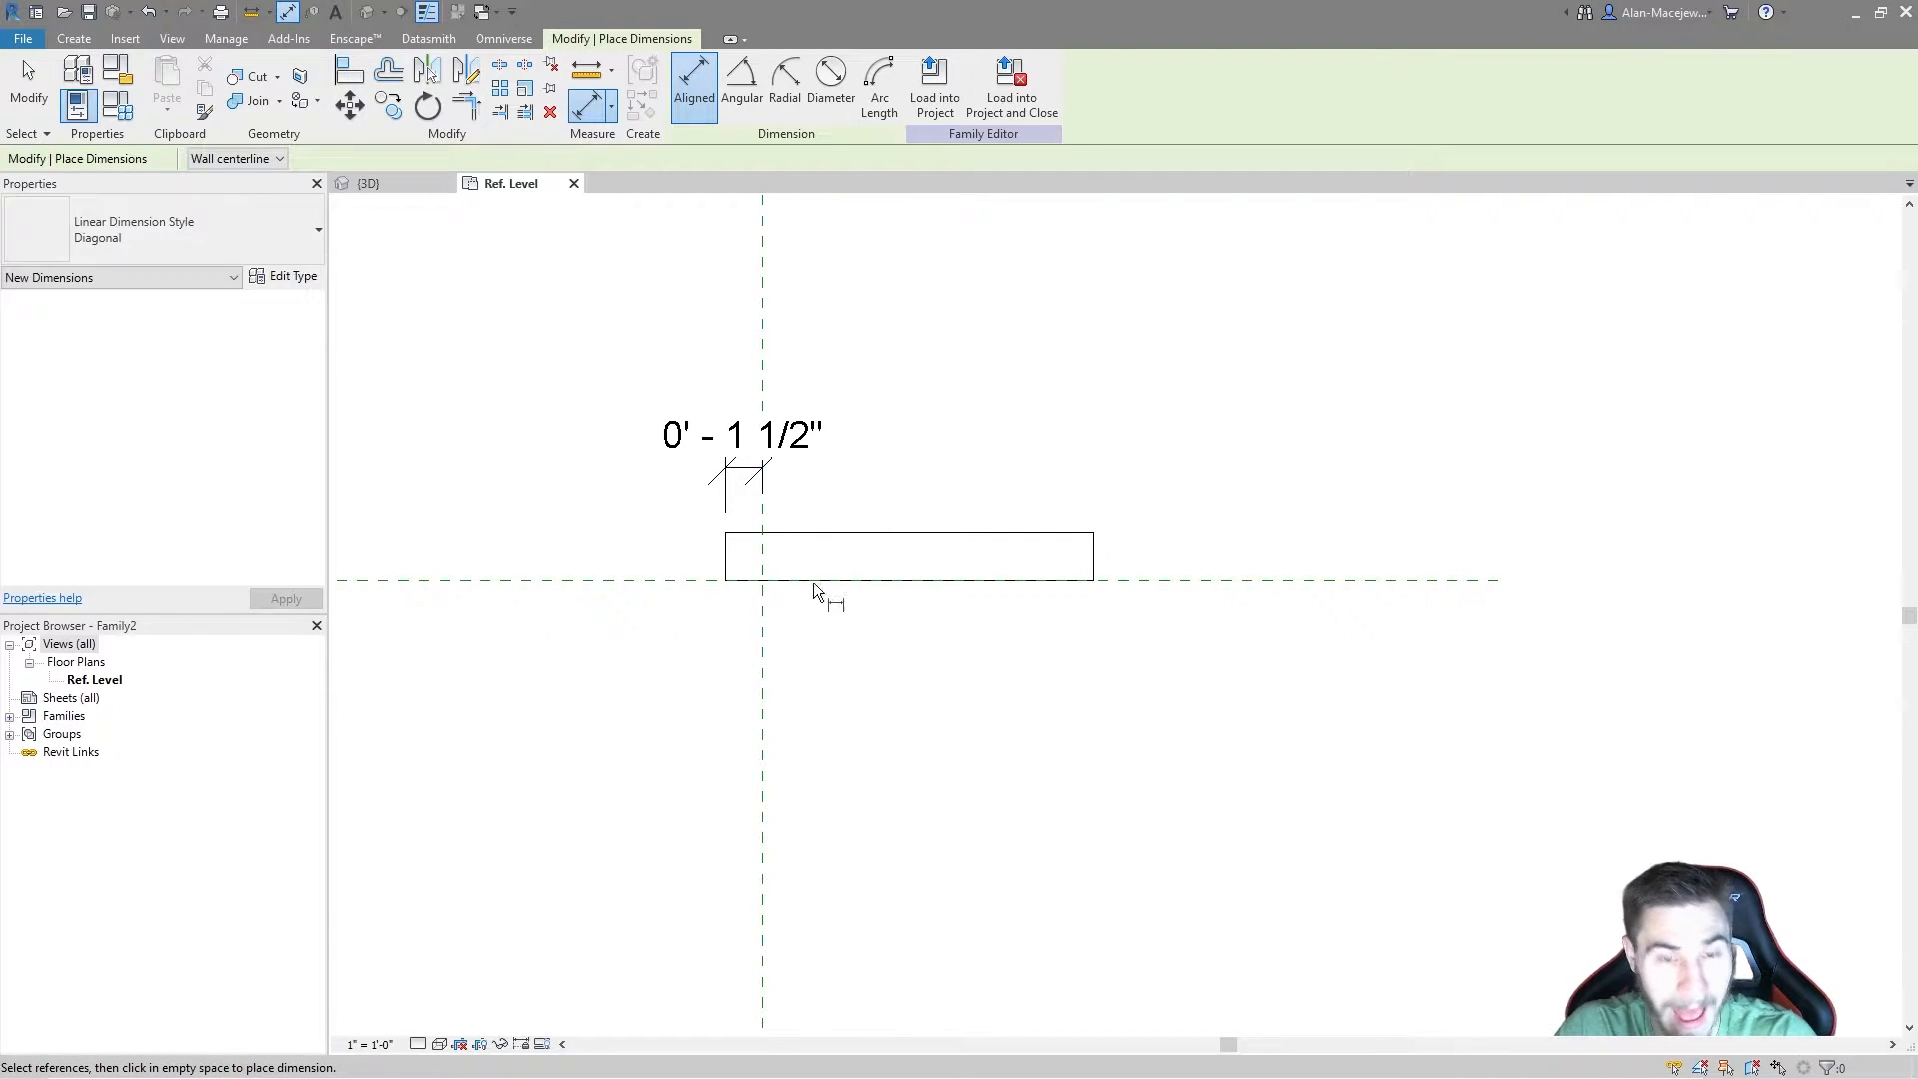
key(Escape)
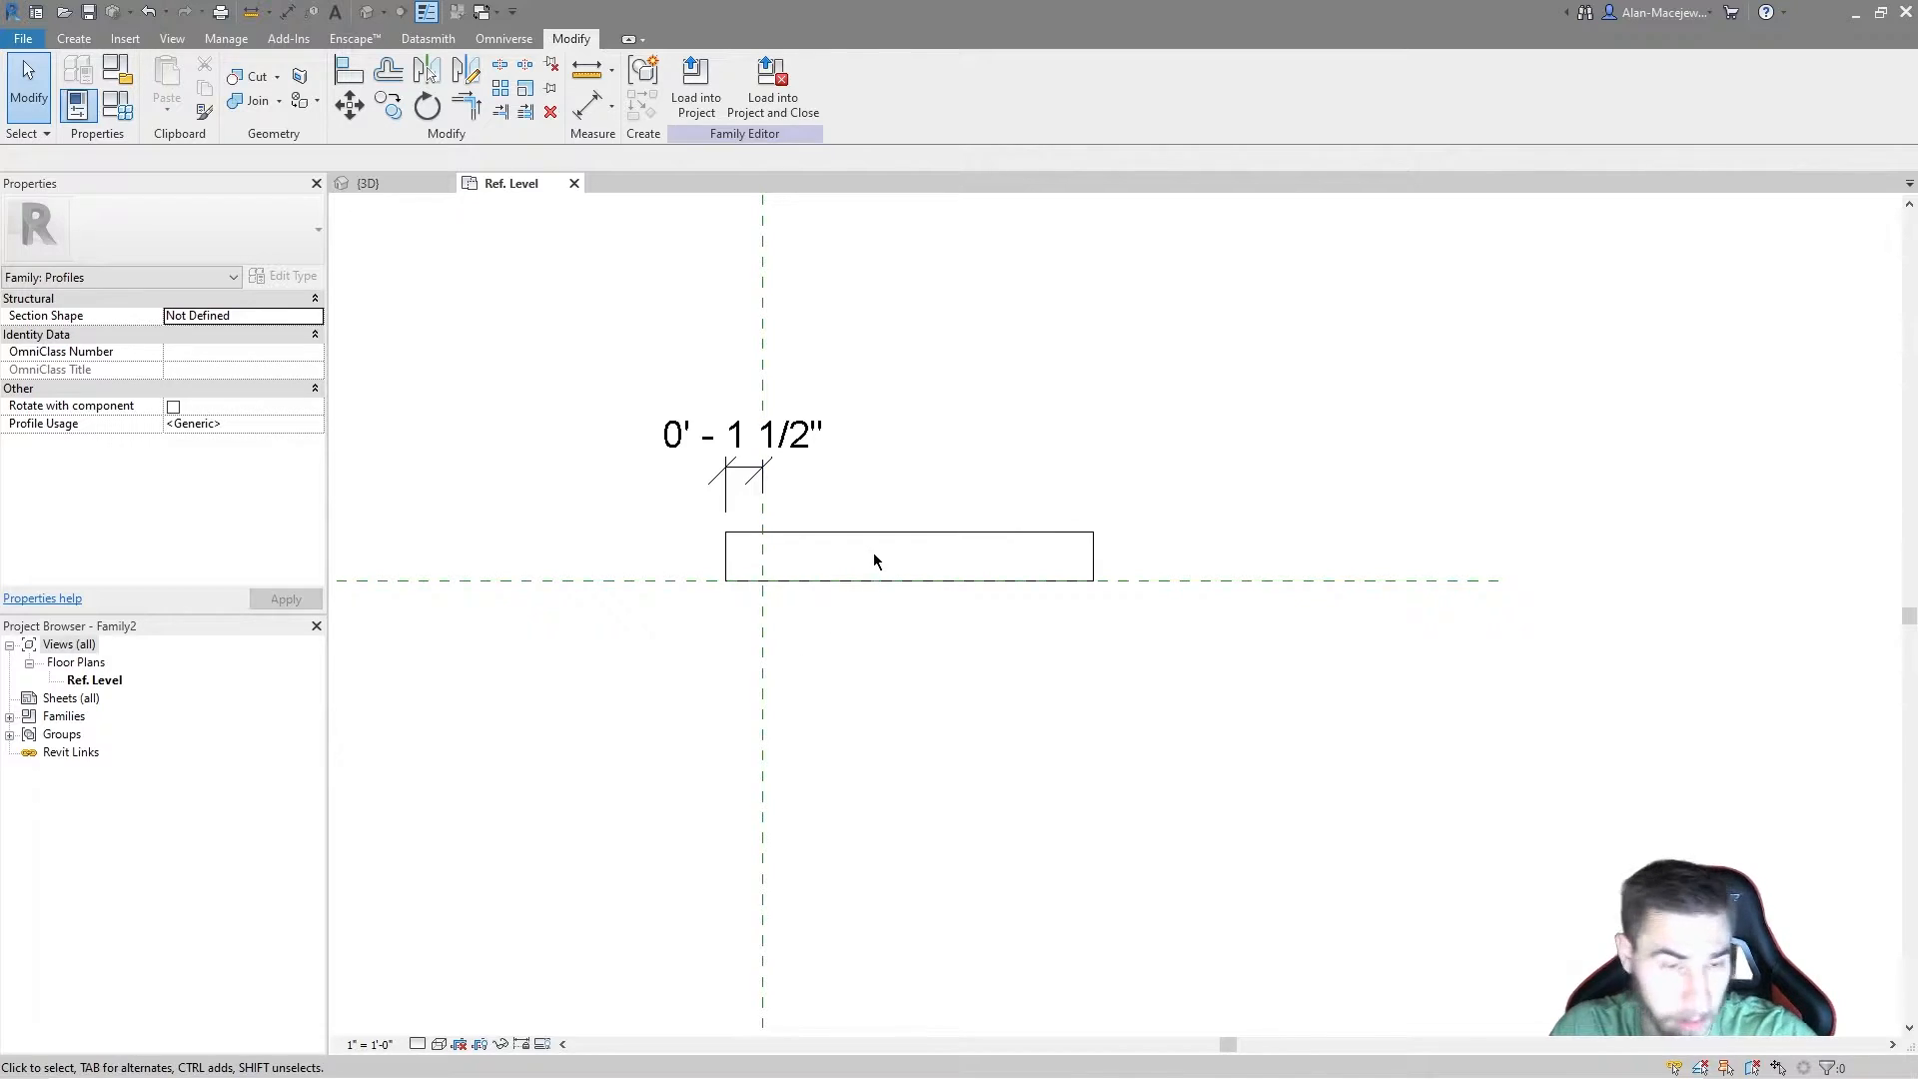
Step: Check the profile's overhang past the vertical reference plane and the rectangle's overall length
middle_drag(853, 577, 899, 599)
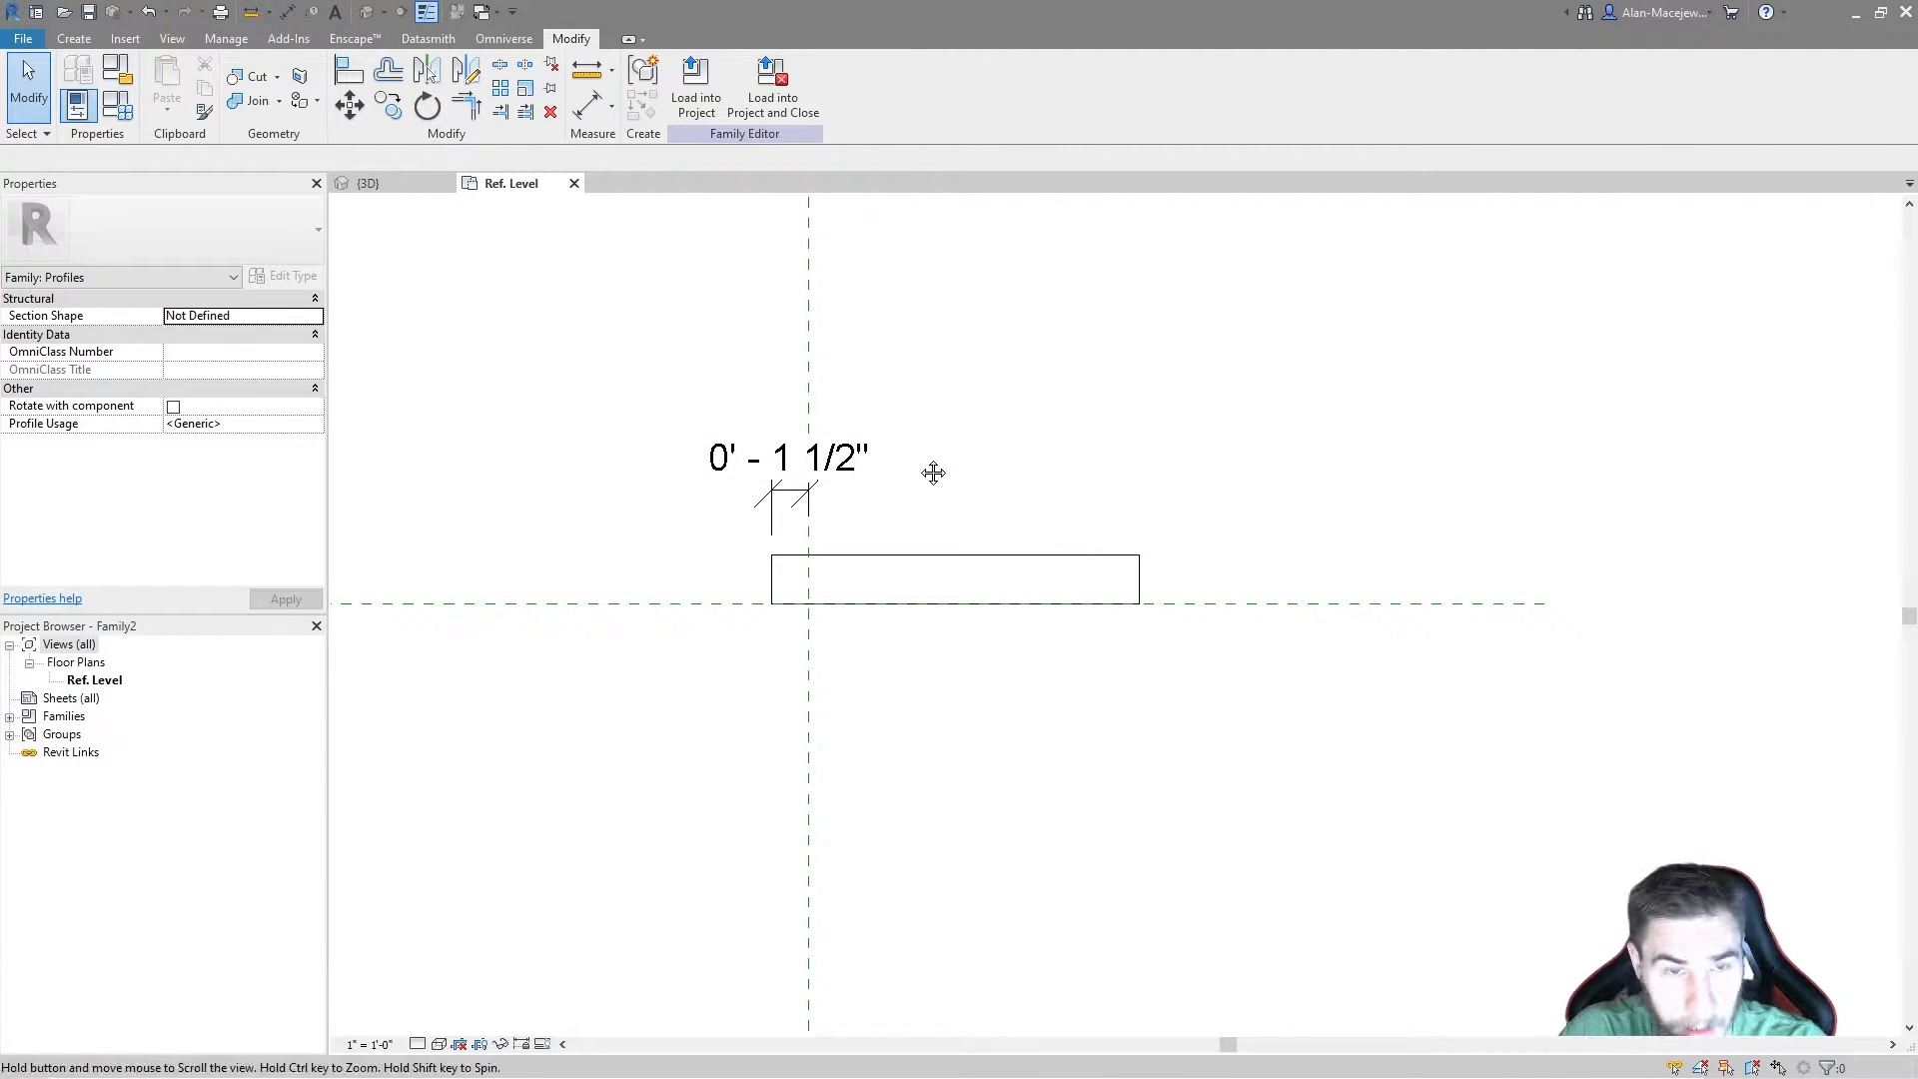
middle_drag(933, 472, 908, 523)
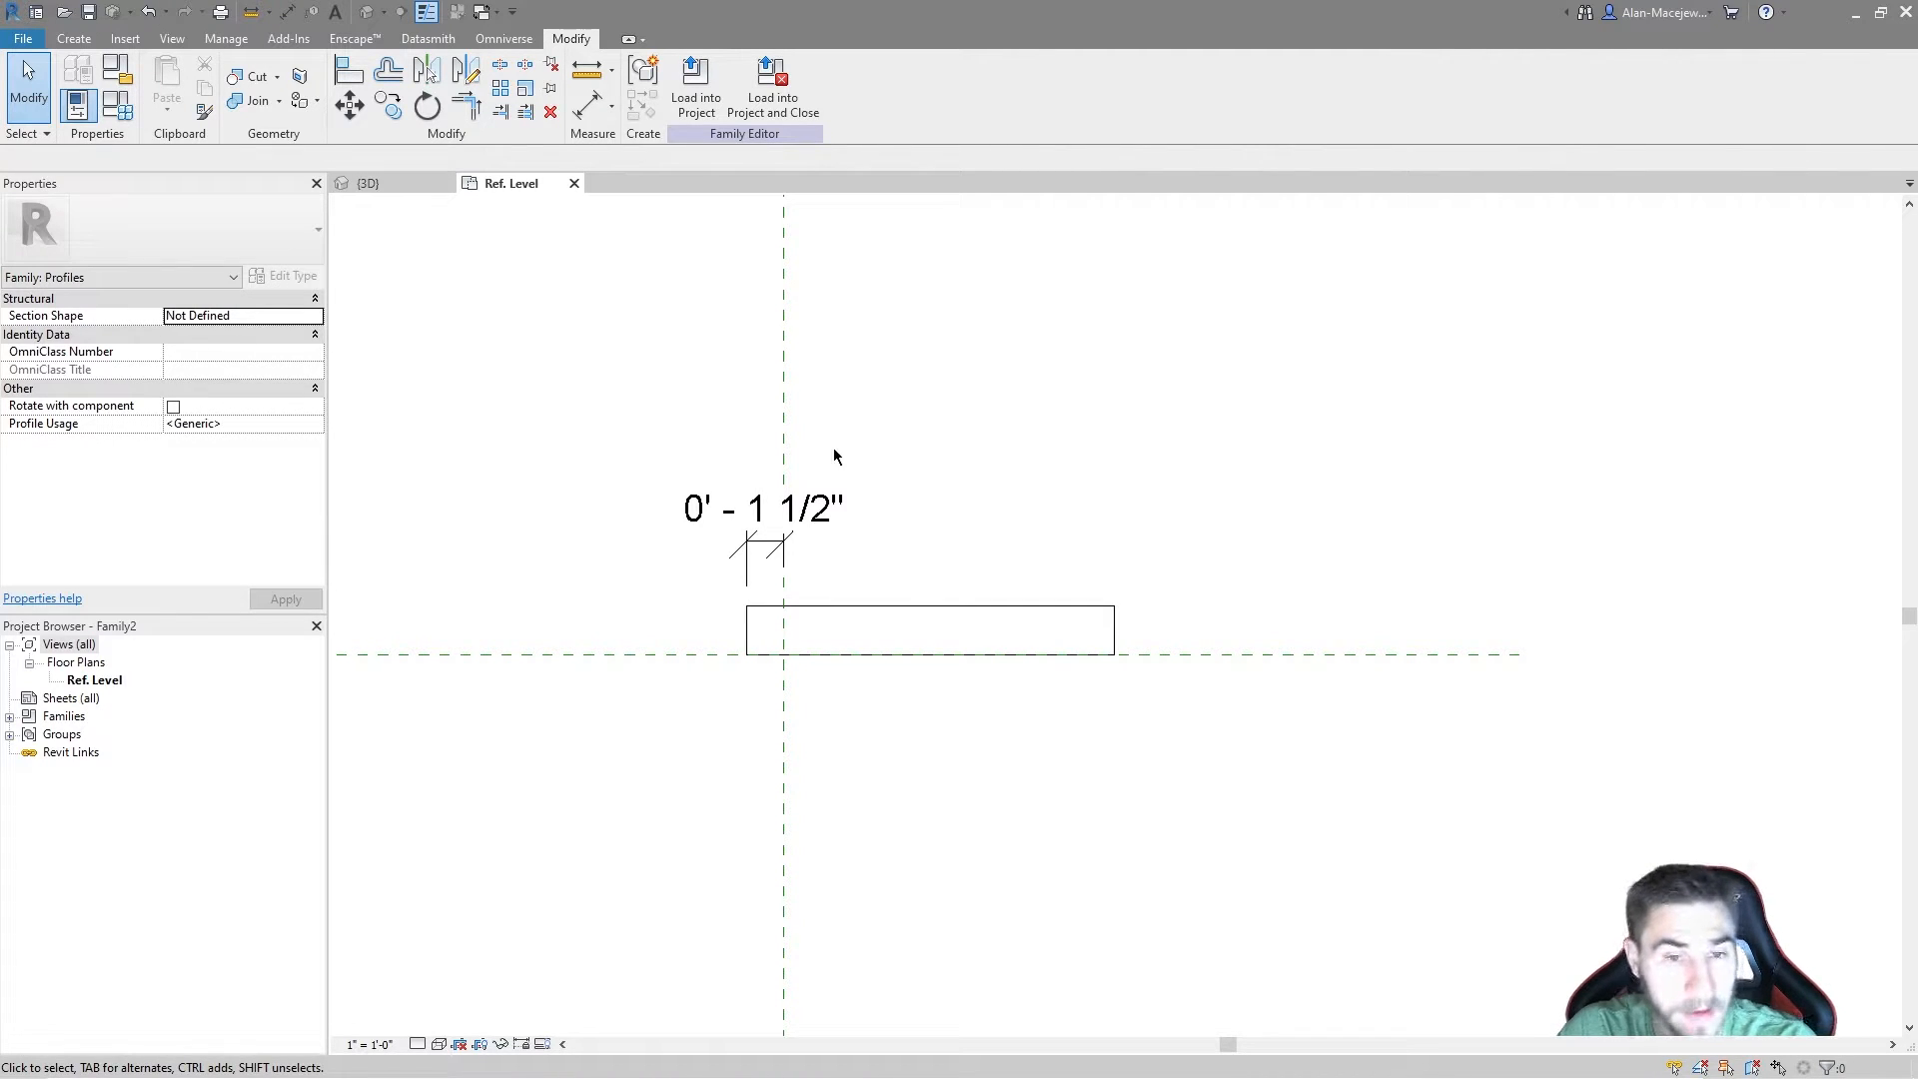
drag(678, 377, 980, 449)
middle_drag(1049, 626, 1075, 629)
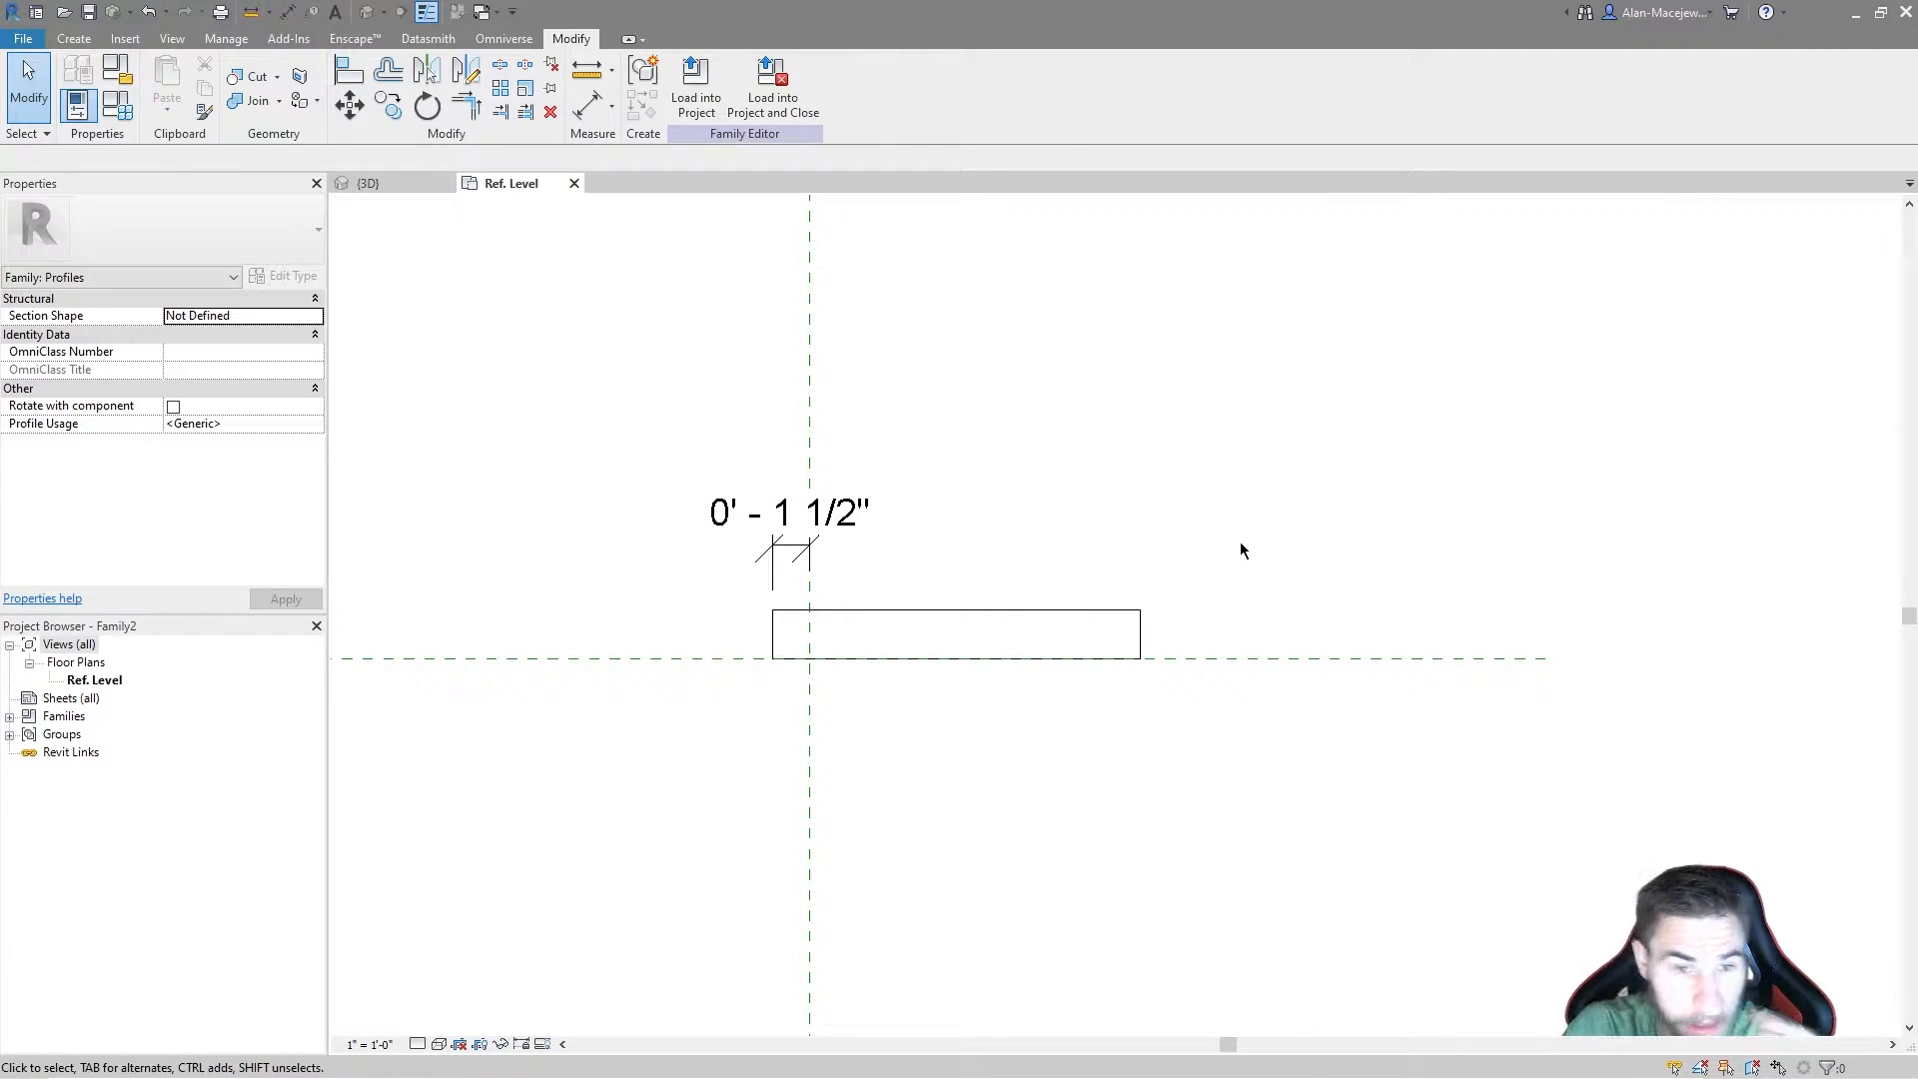
drag(1094, 524, 1199, 585)
click(1059, 611)
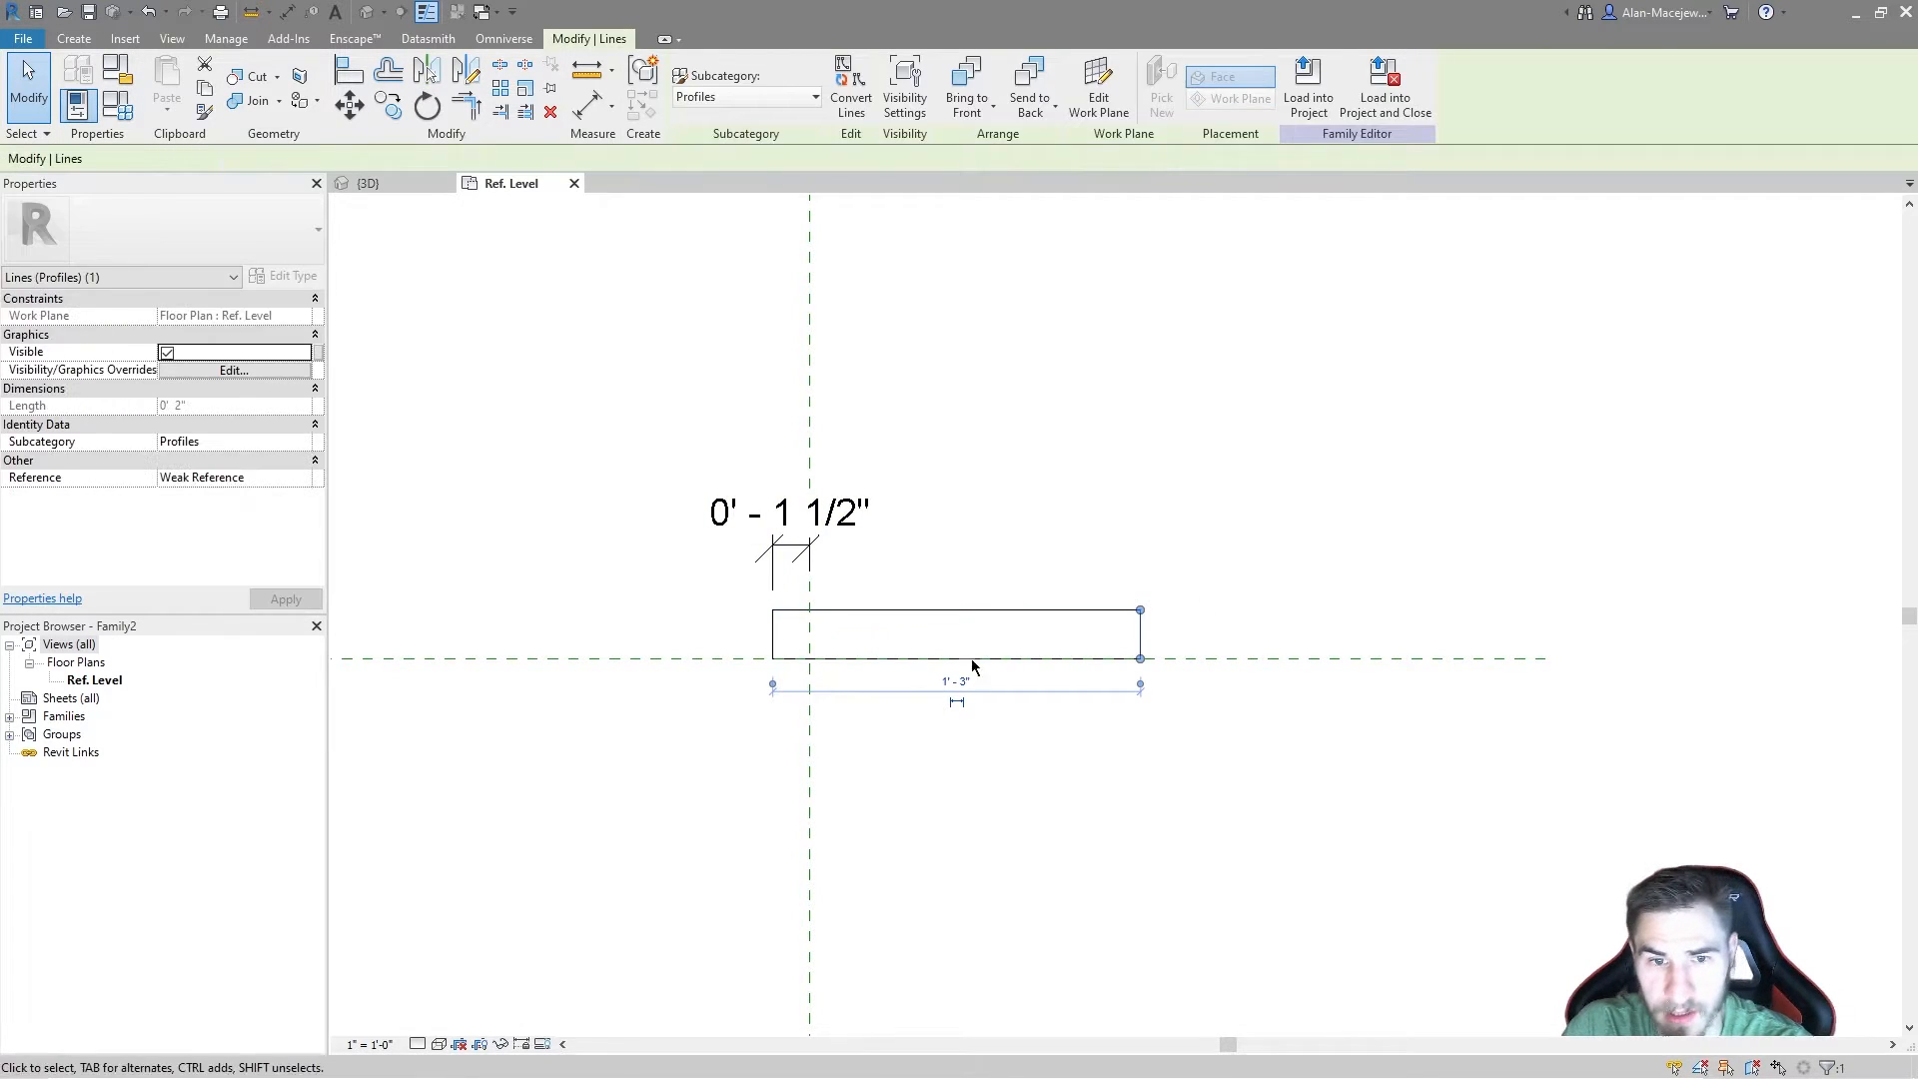
click(1005, 794)
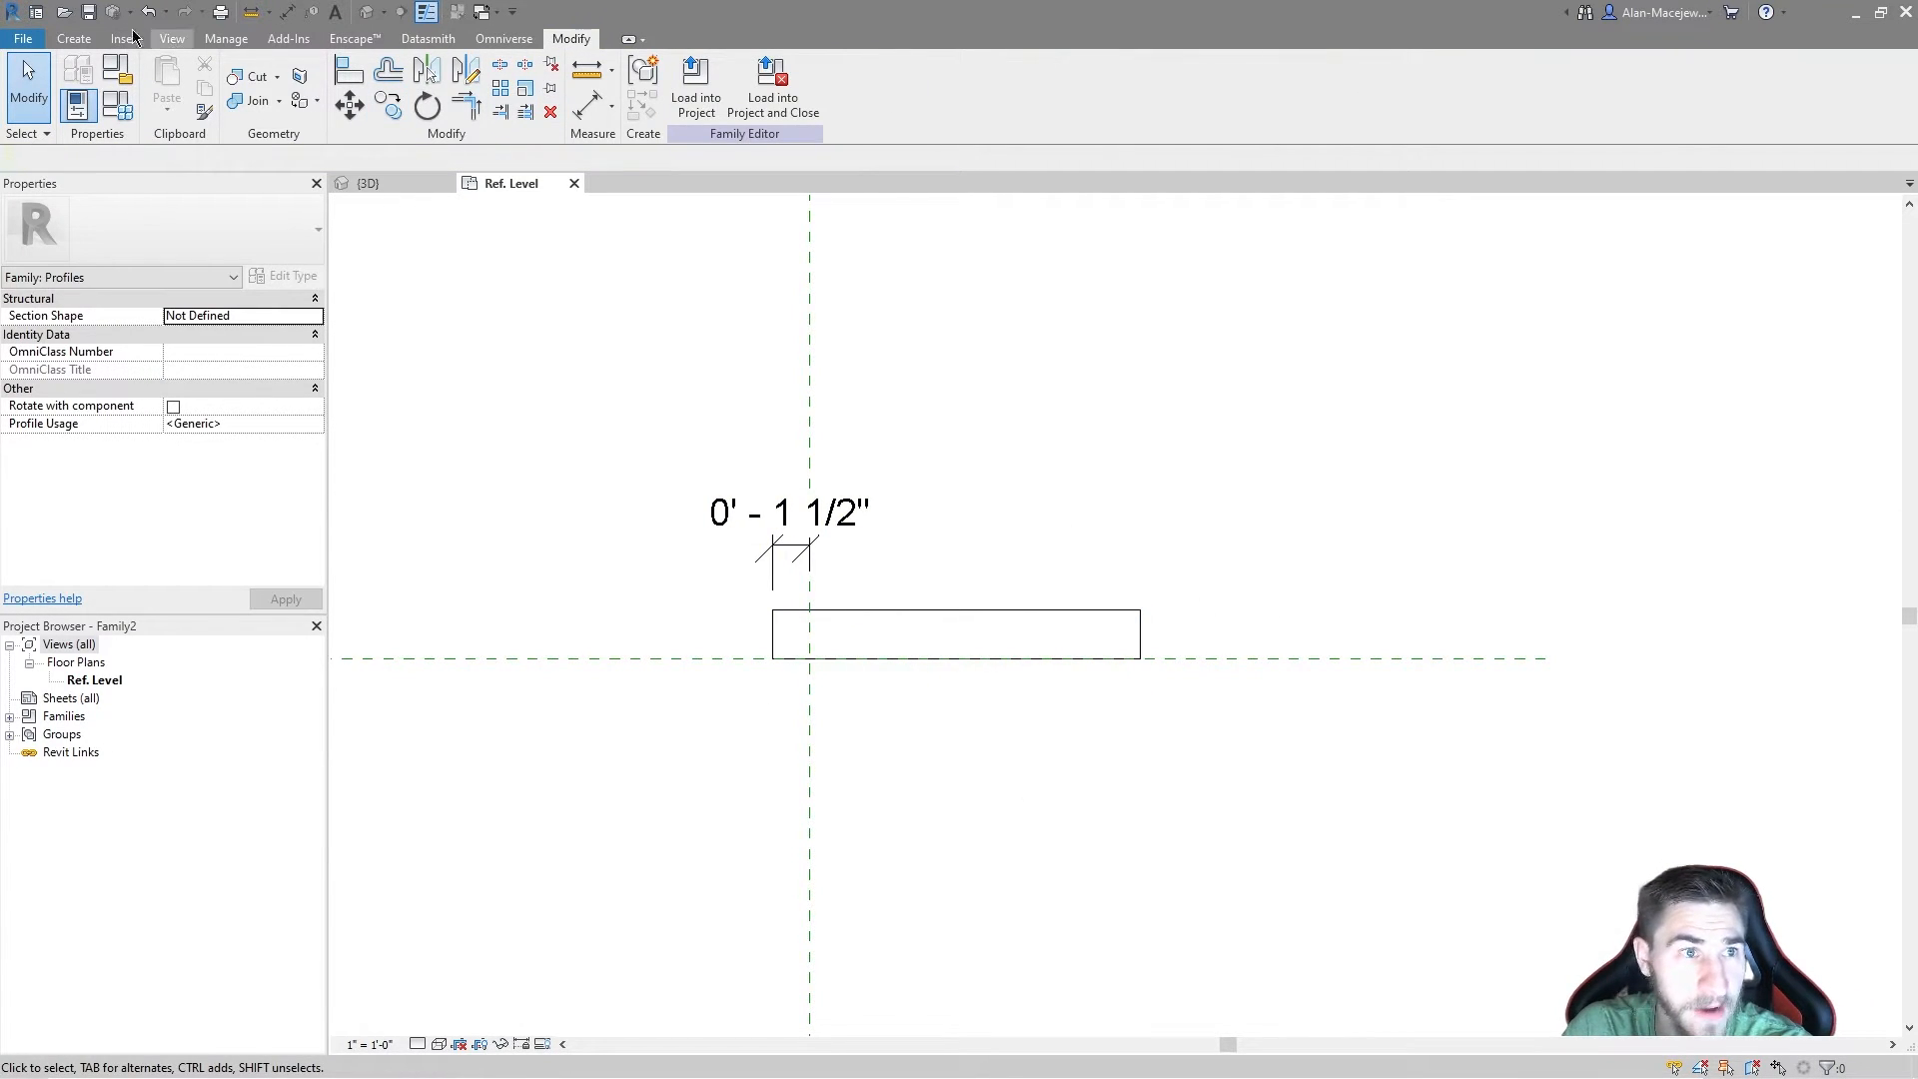
Step: Save the profile family as Coping, load it into the Walls project and close the family
click(89, 12)
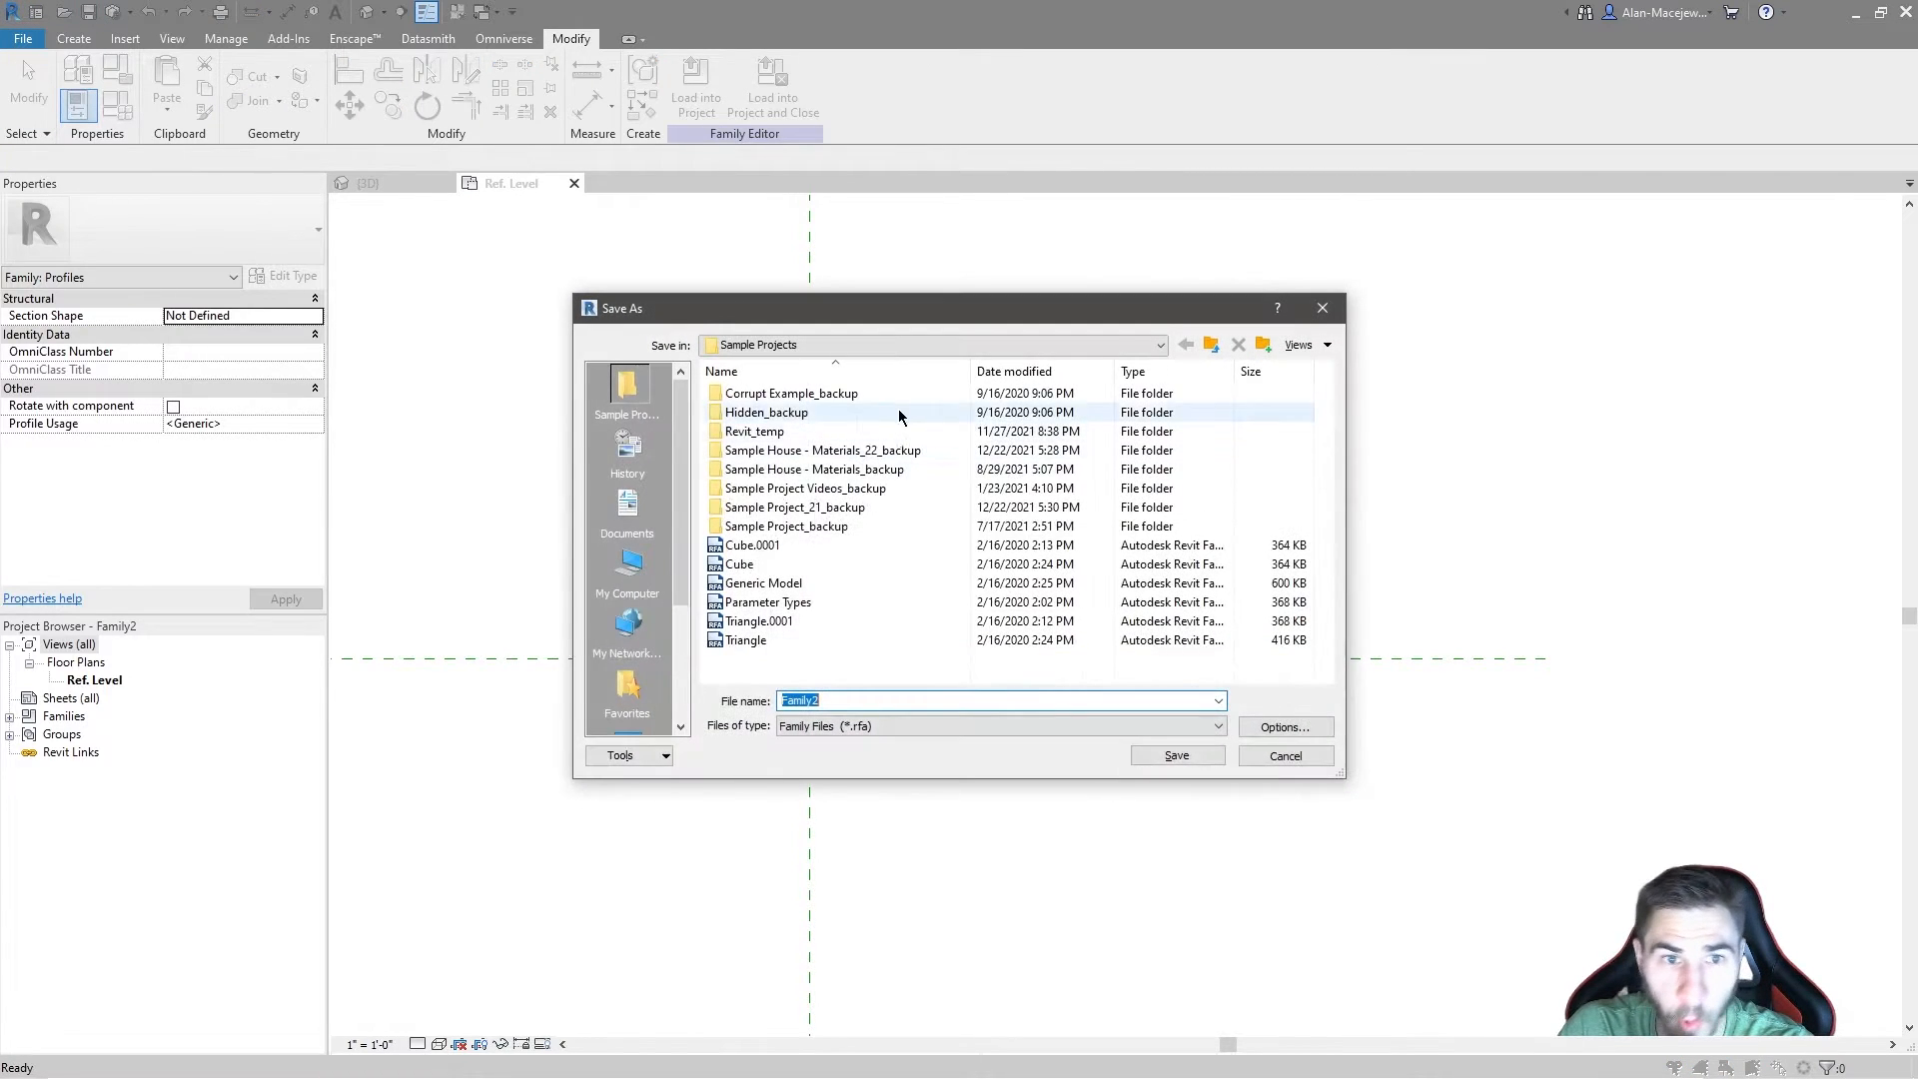
text(Coping)
key(Return)
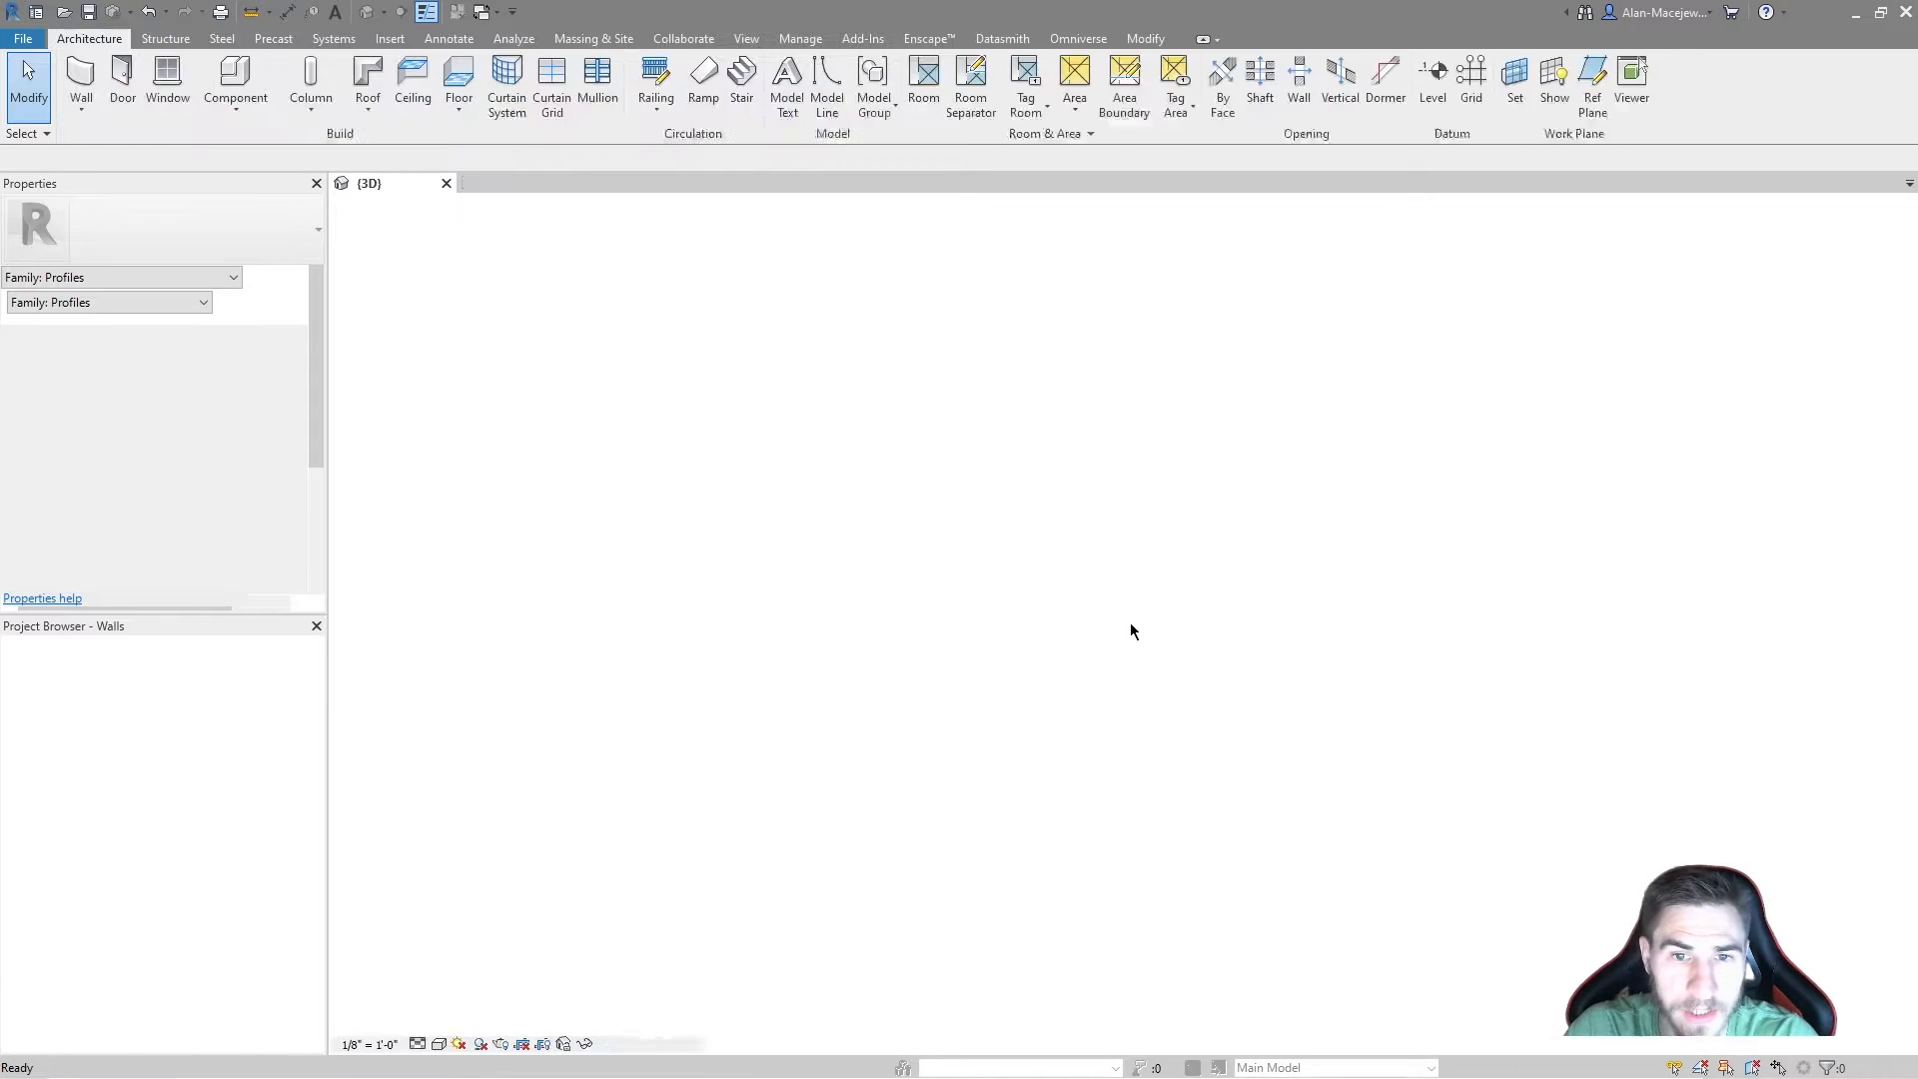
Step: Choose the basic wall type Pool - Wall Tile for a new wall and open its structure for editing
click(1067, 539)
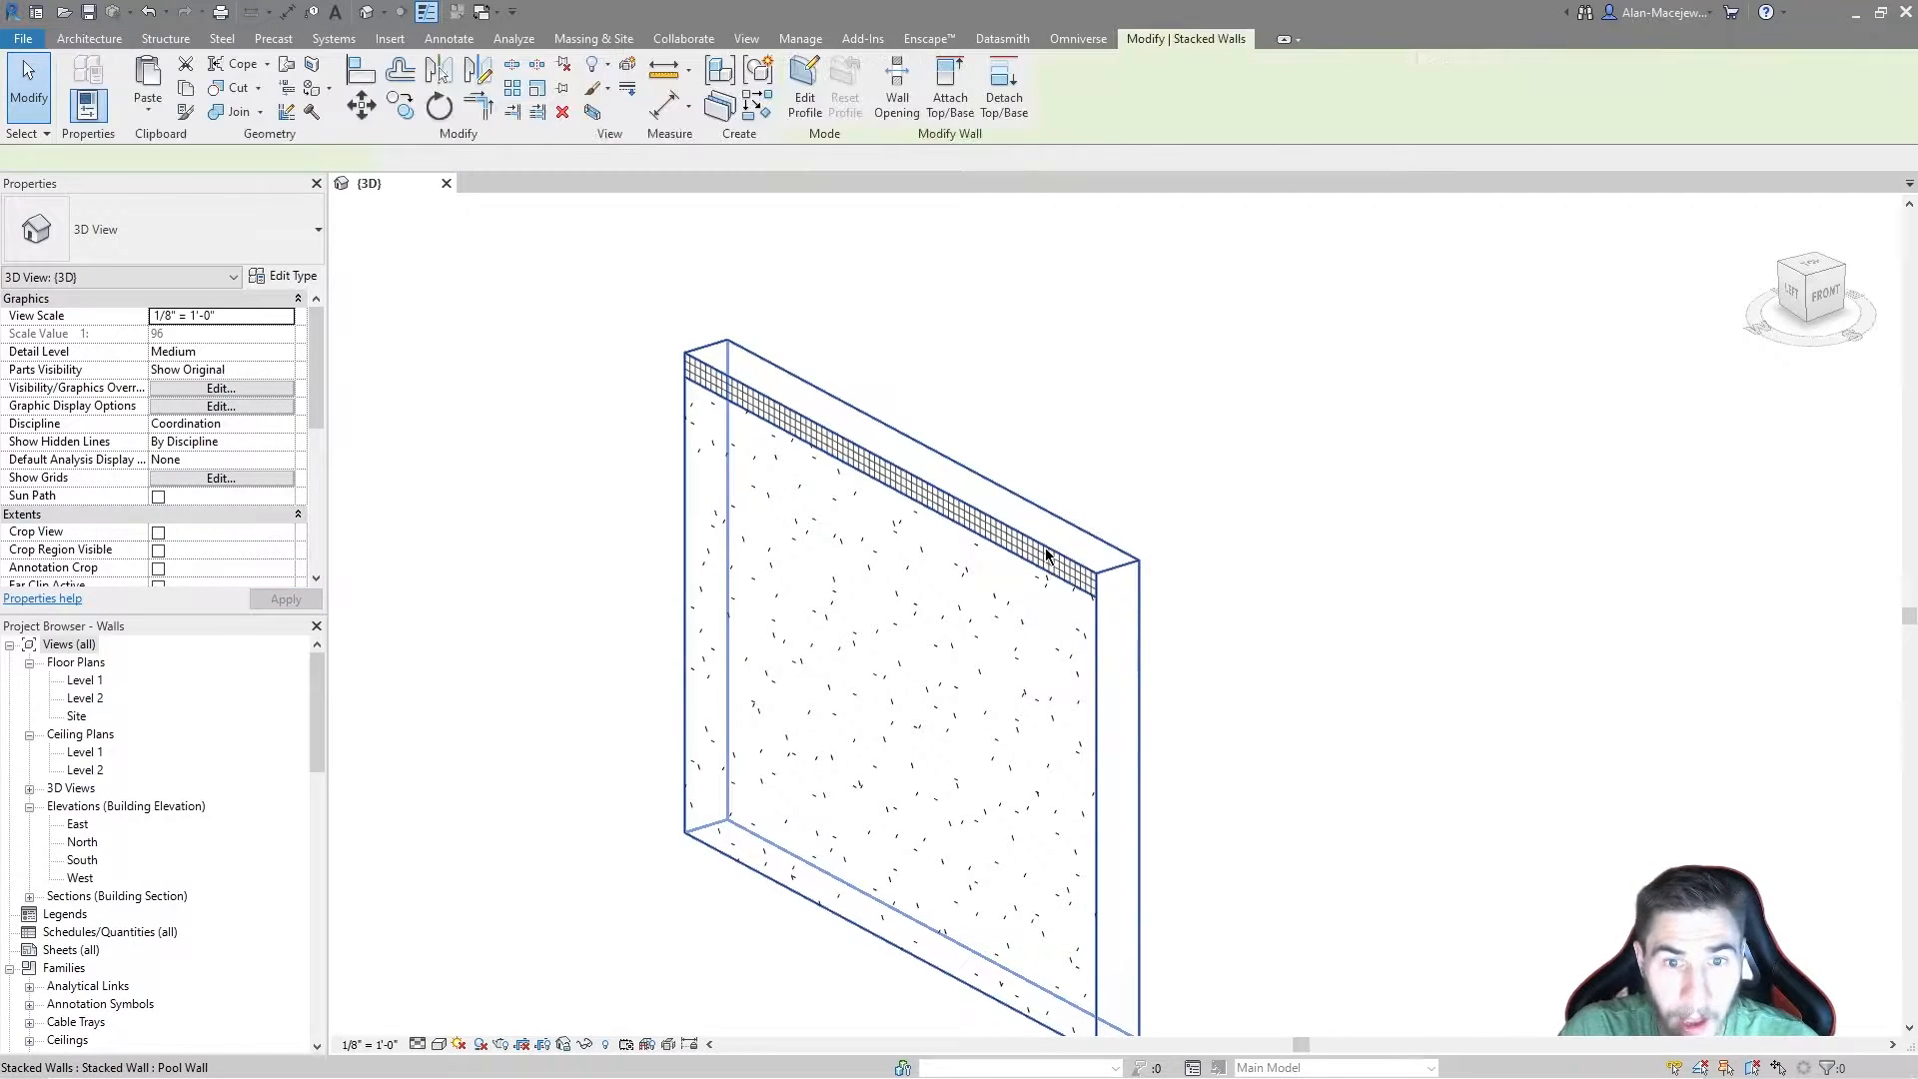
click(80, 80)
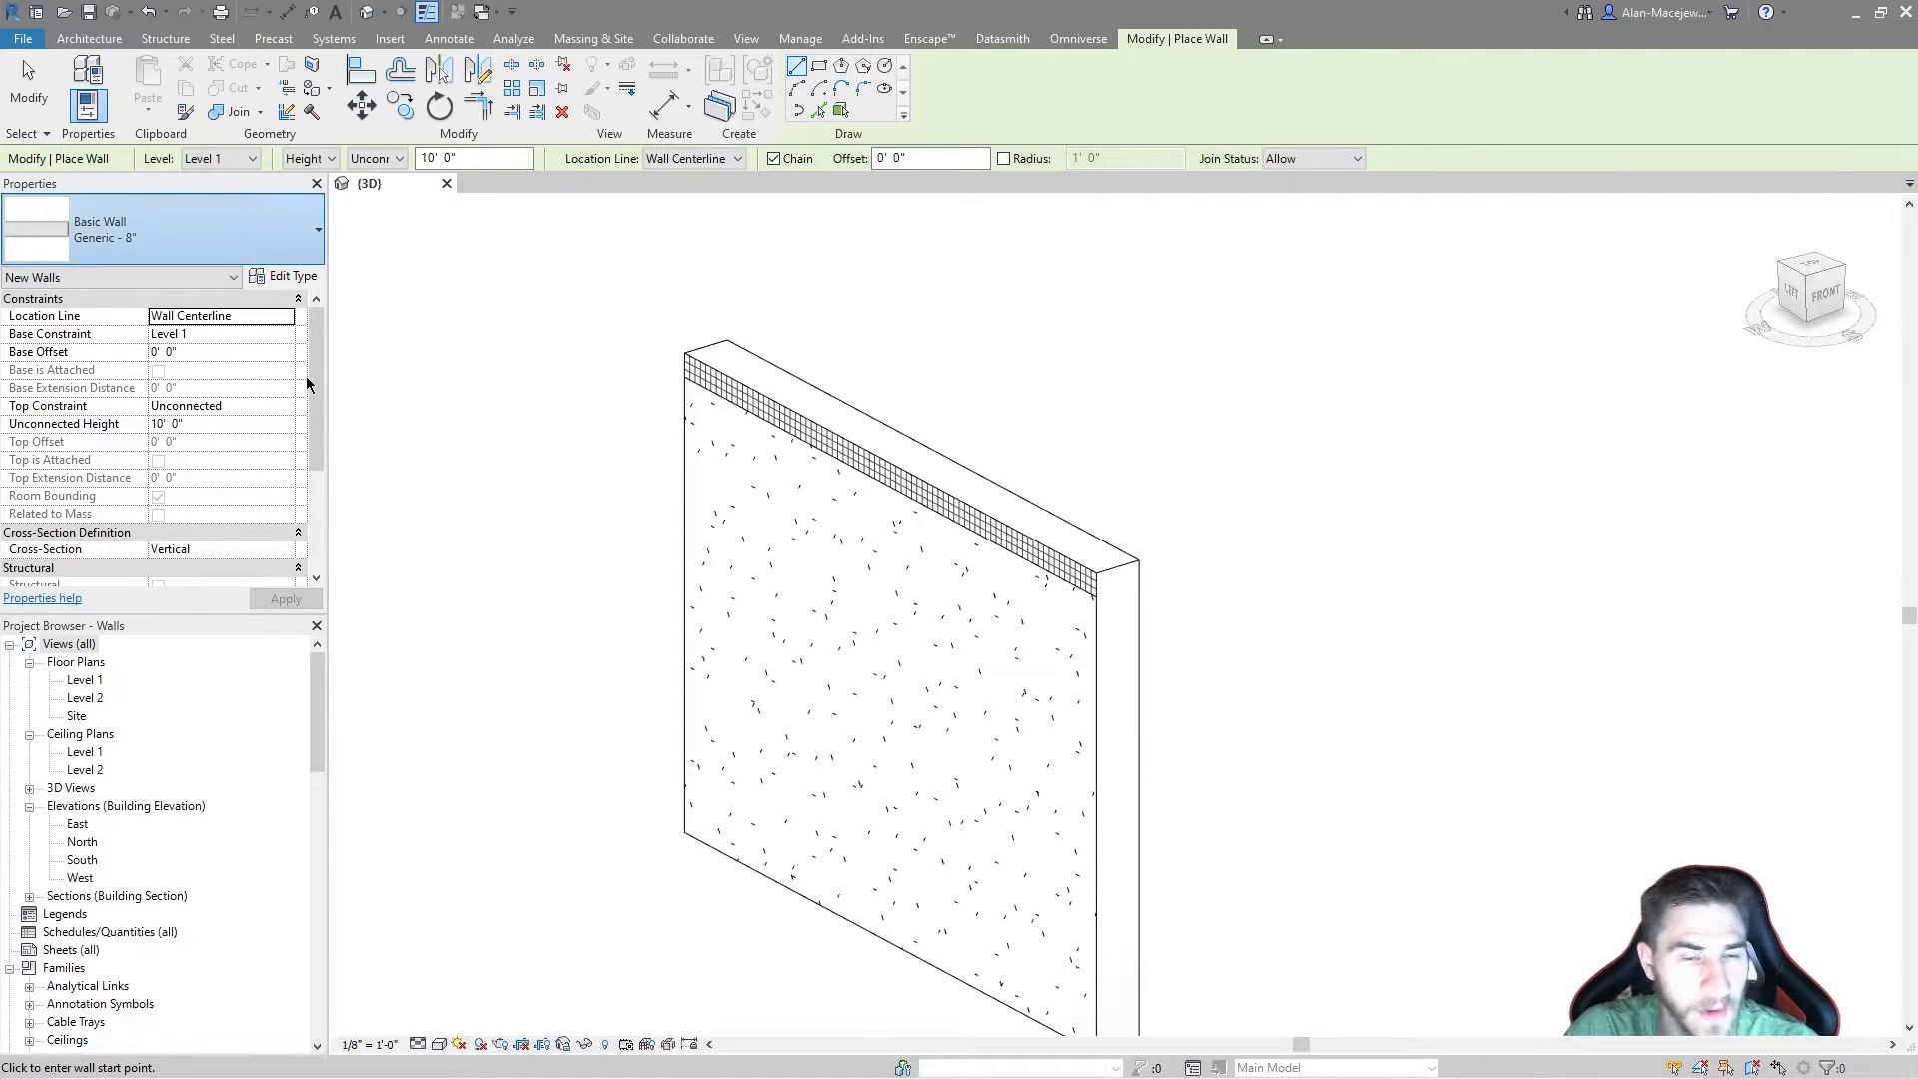
click(250, 235)
scroll(189, 488, down, 3)
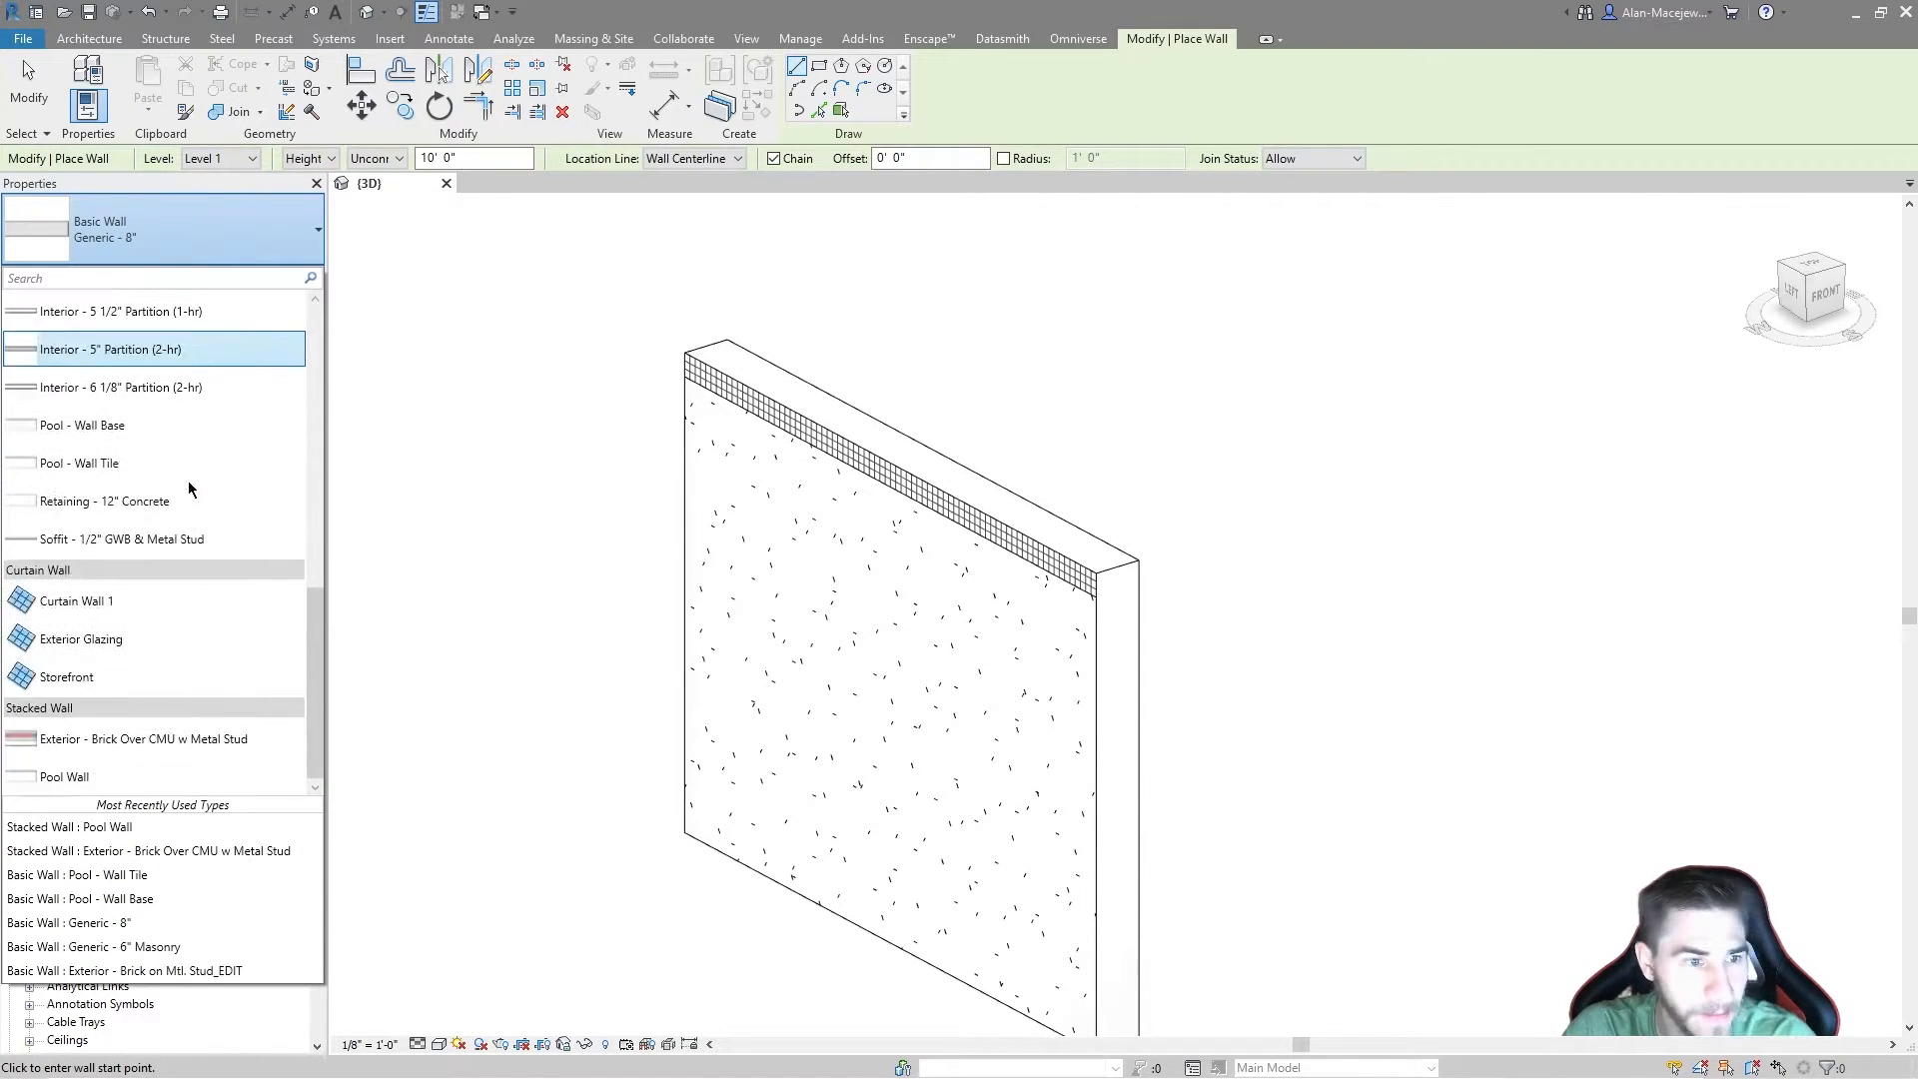
click(88, 464)
click(283, 276)
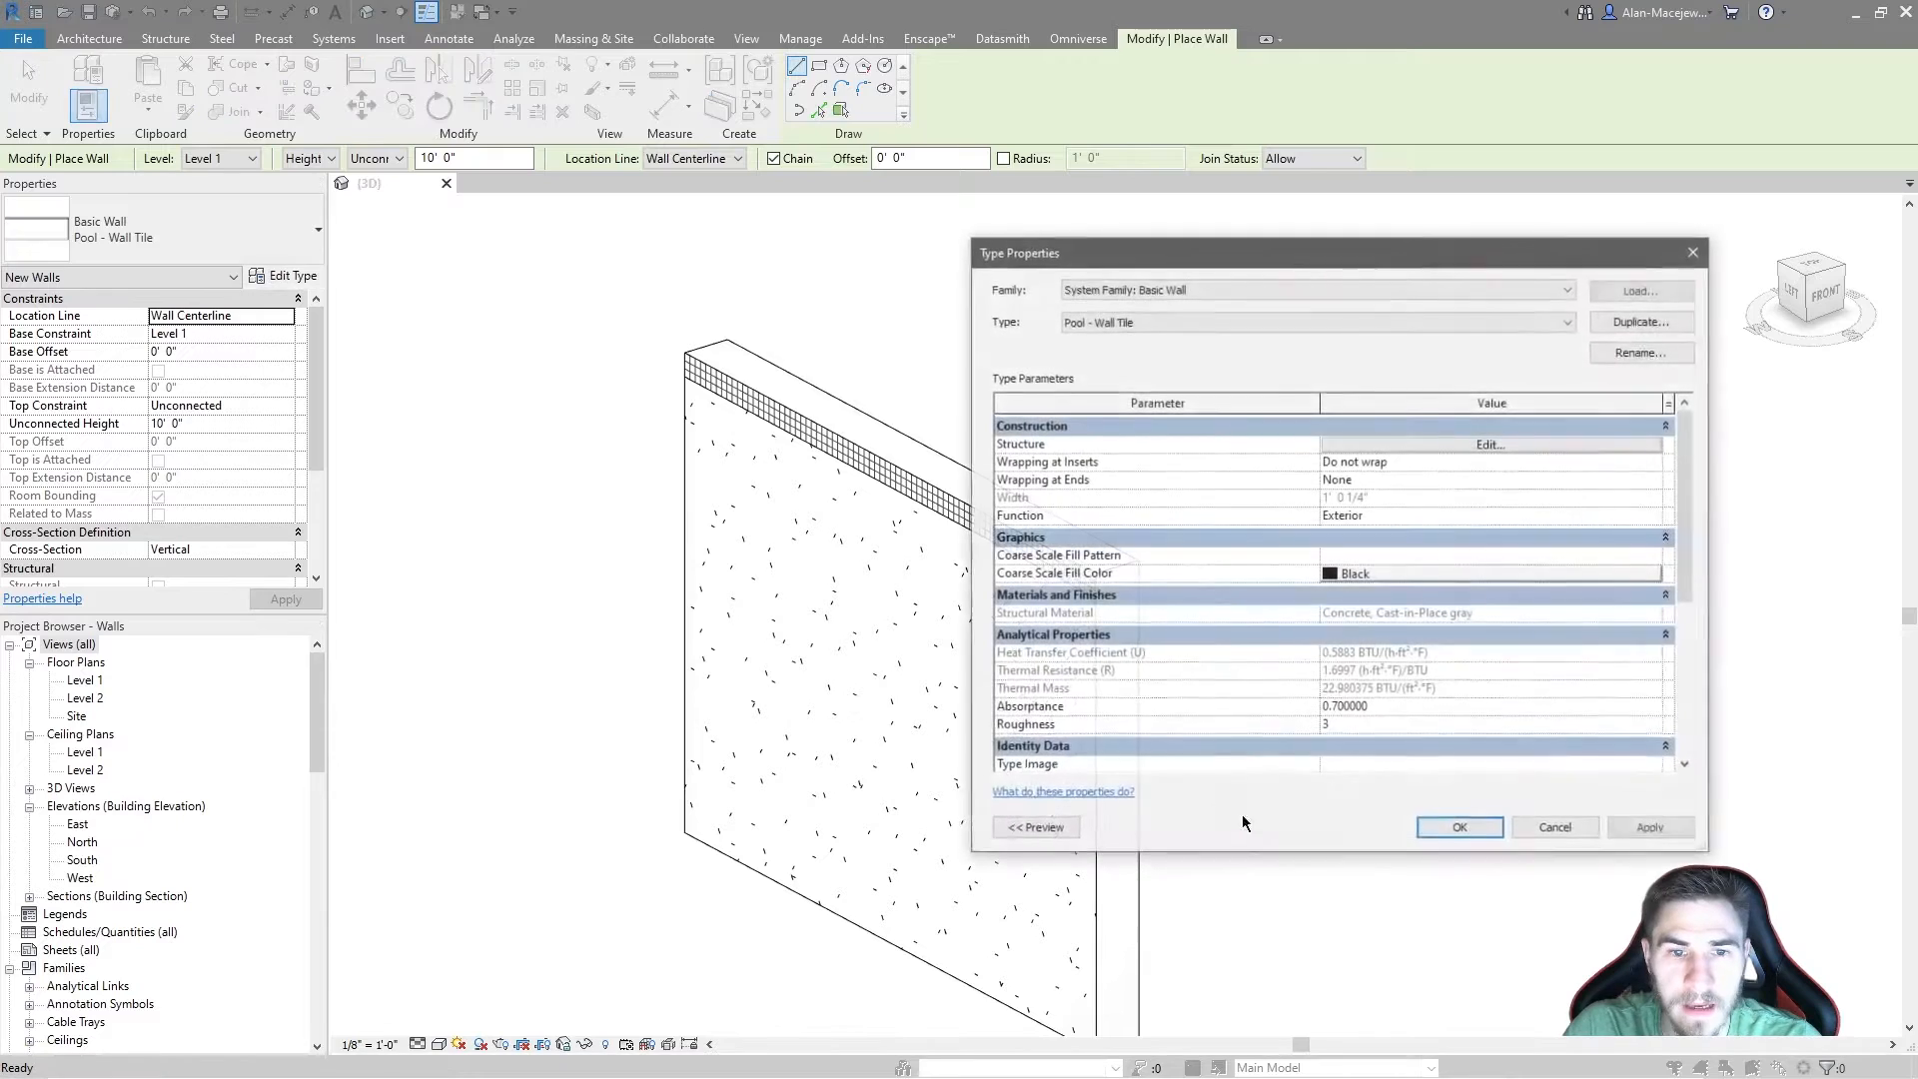
click(1491, 443)
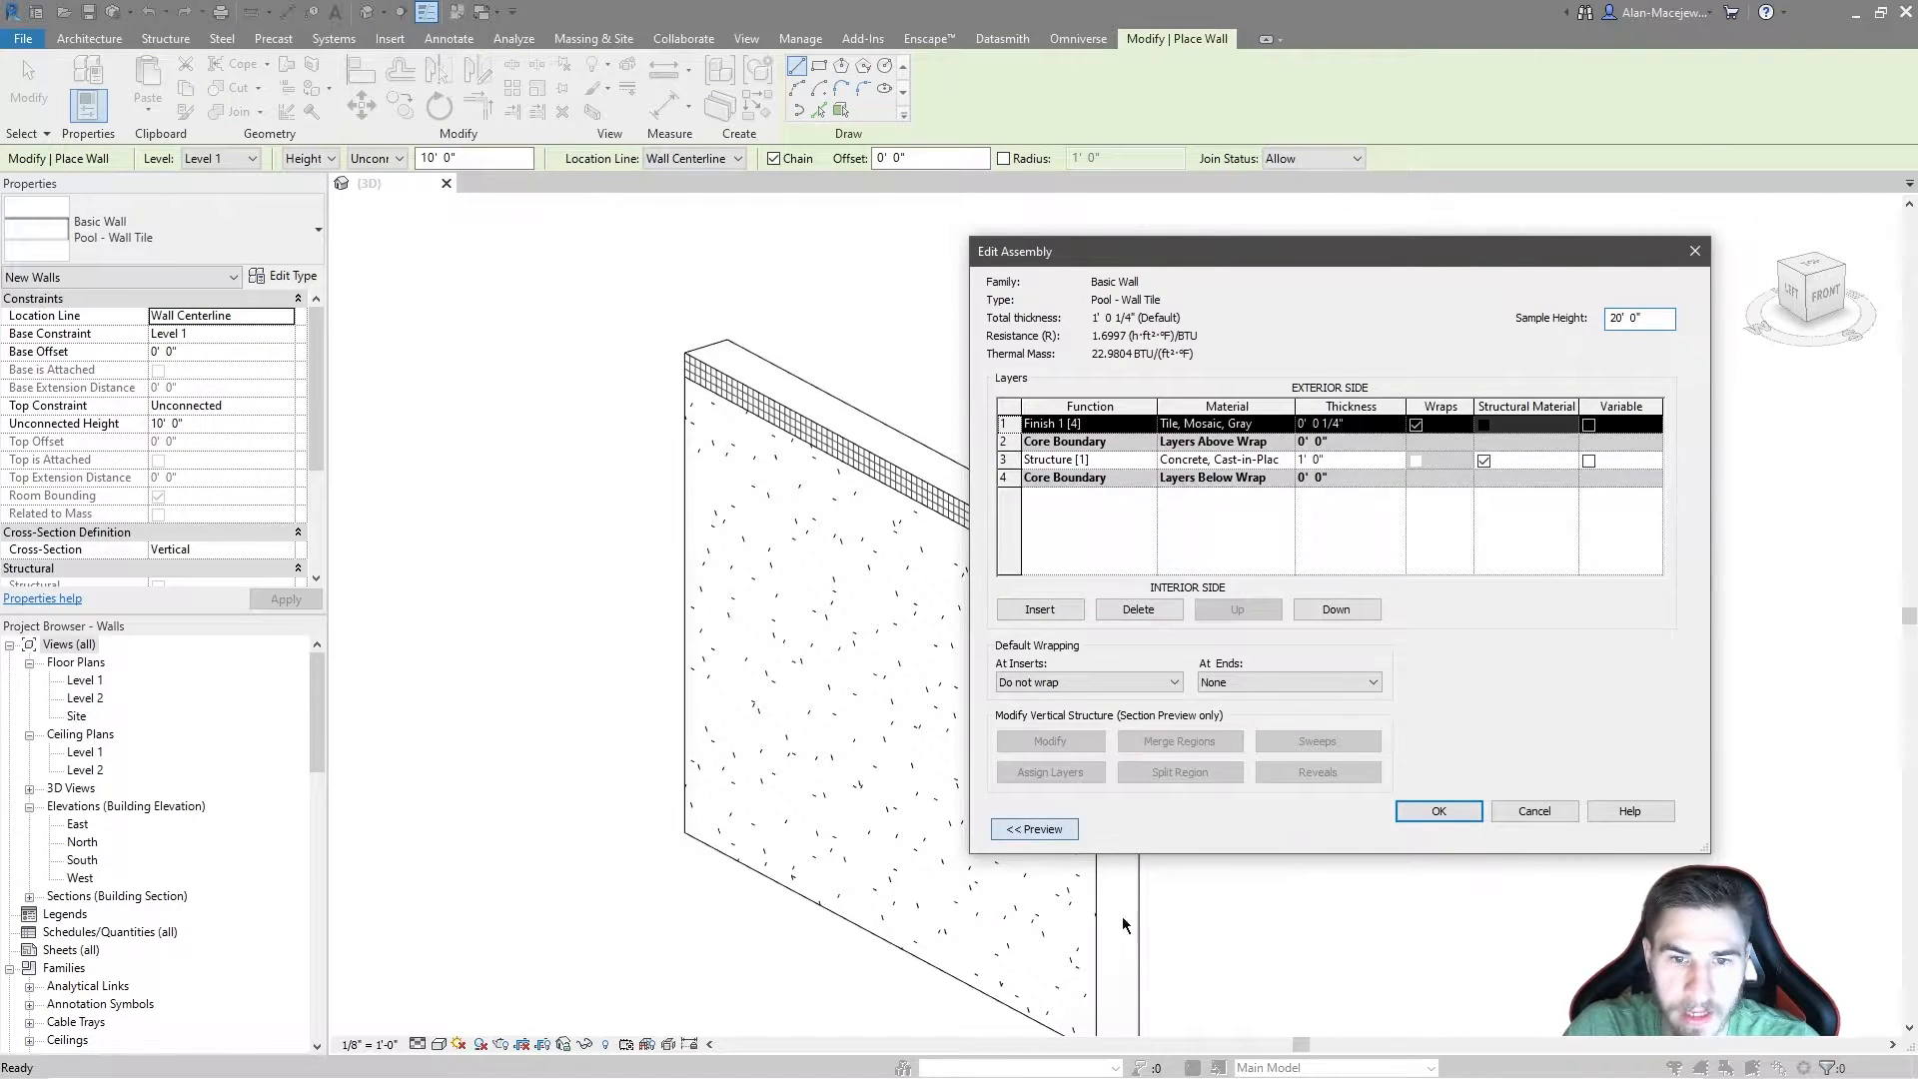
Step: Preview the Pool - Wall Tile assembly as a section focused on the top of the wall
click(1034, 830)
click(1107, 831)
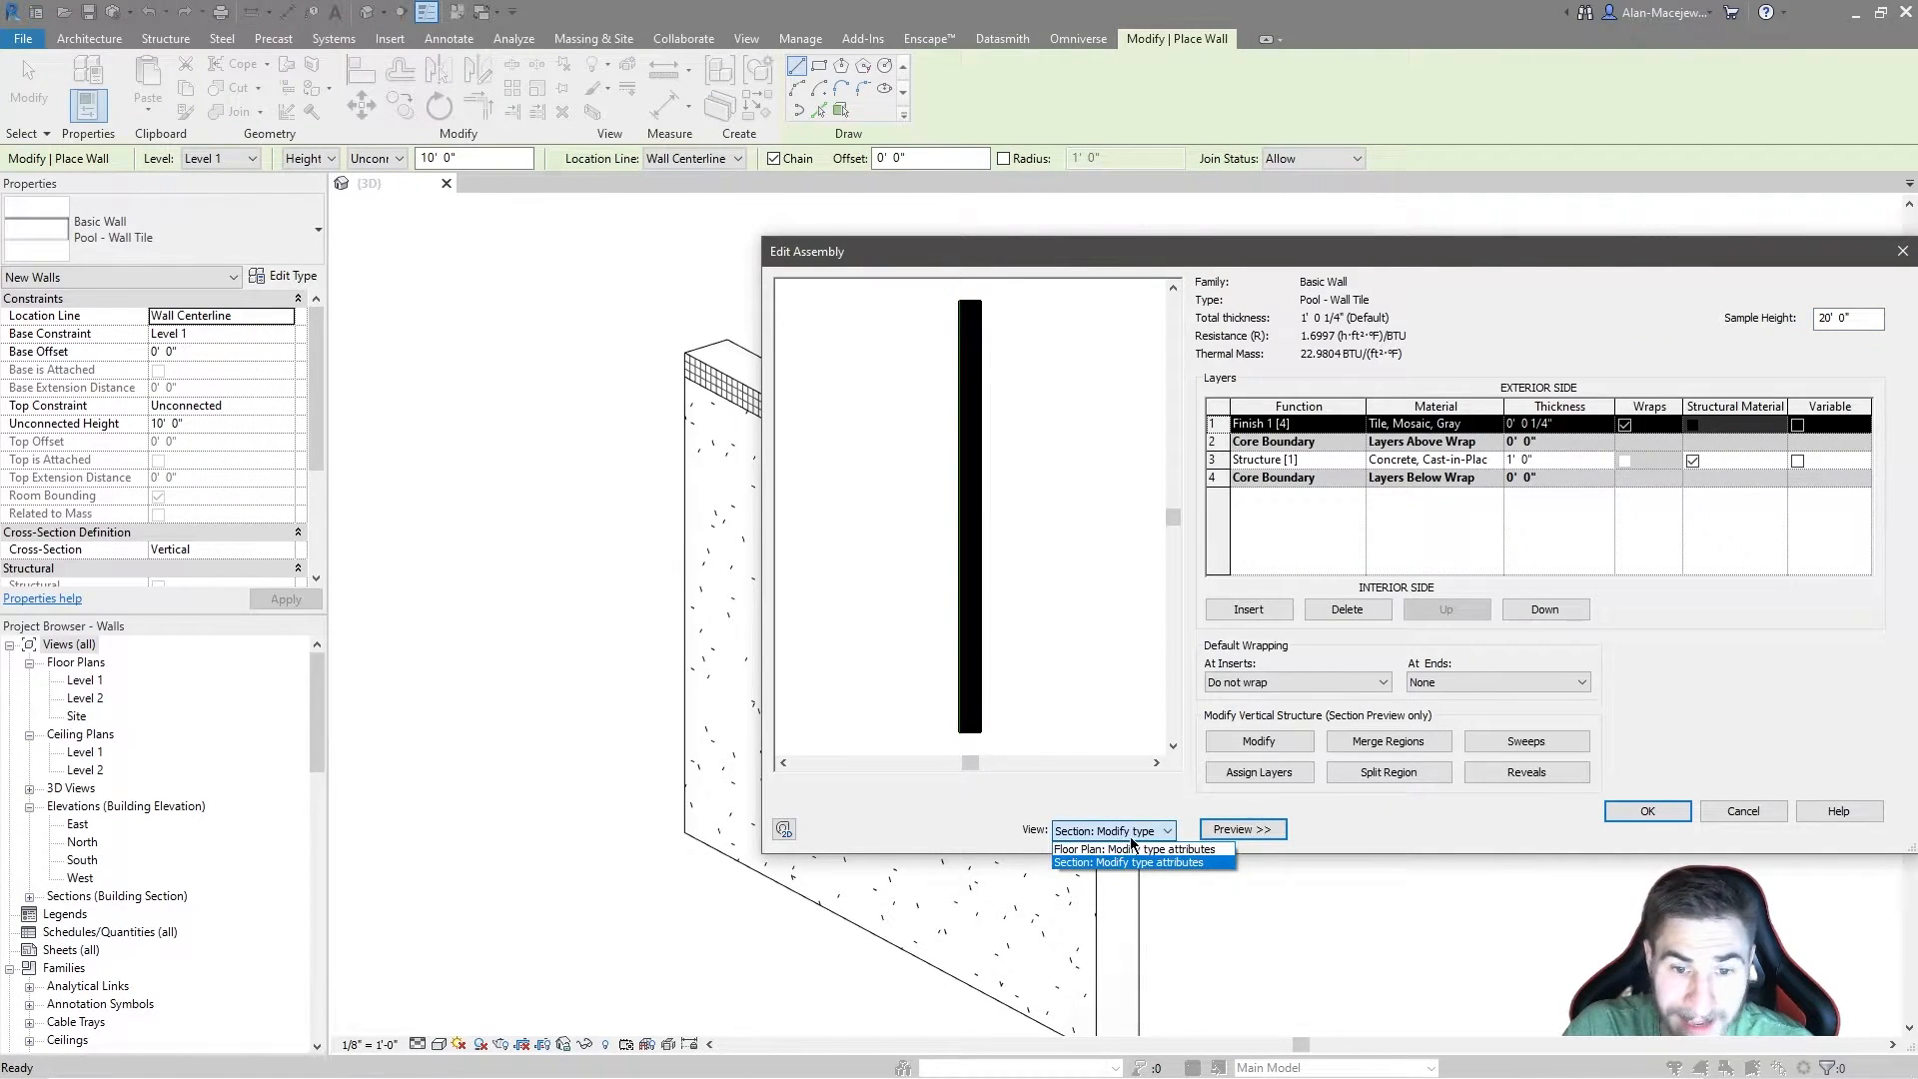
click(1083, 865)
scroll(976, 343, up, 8)
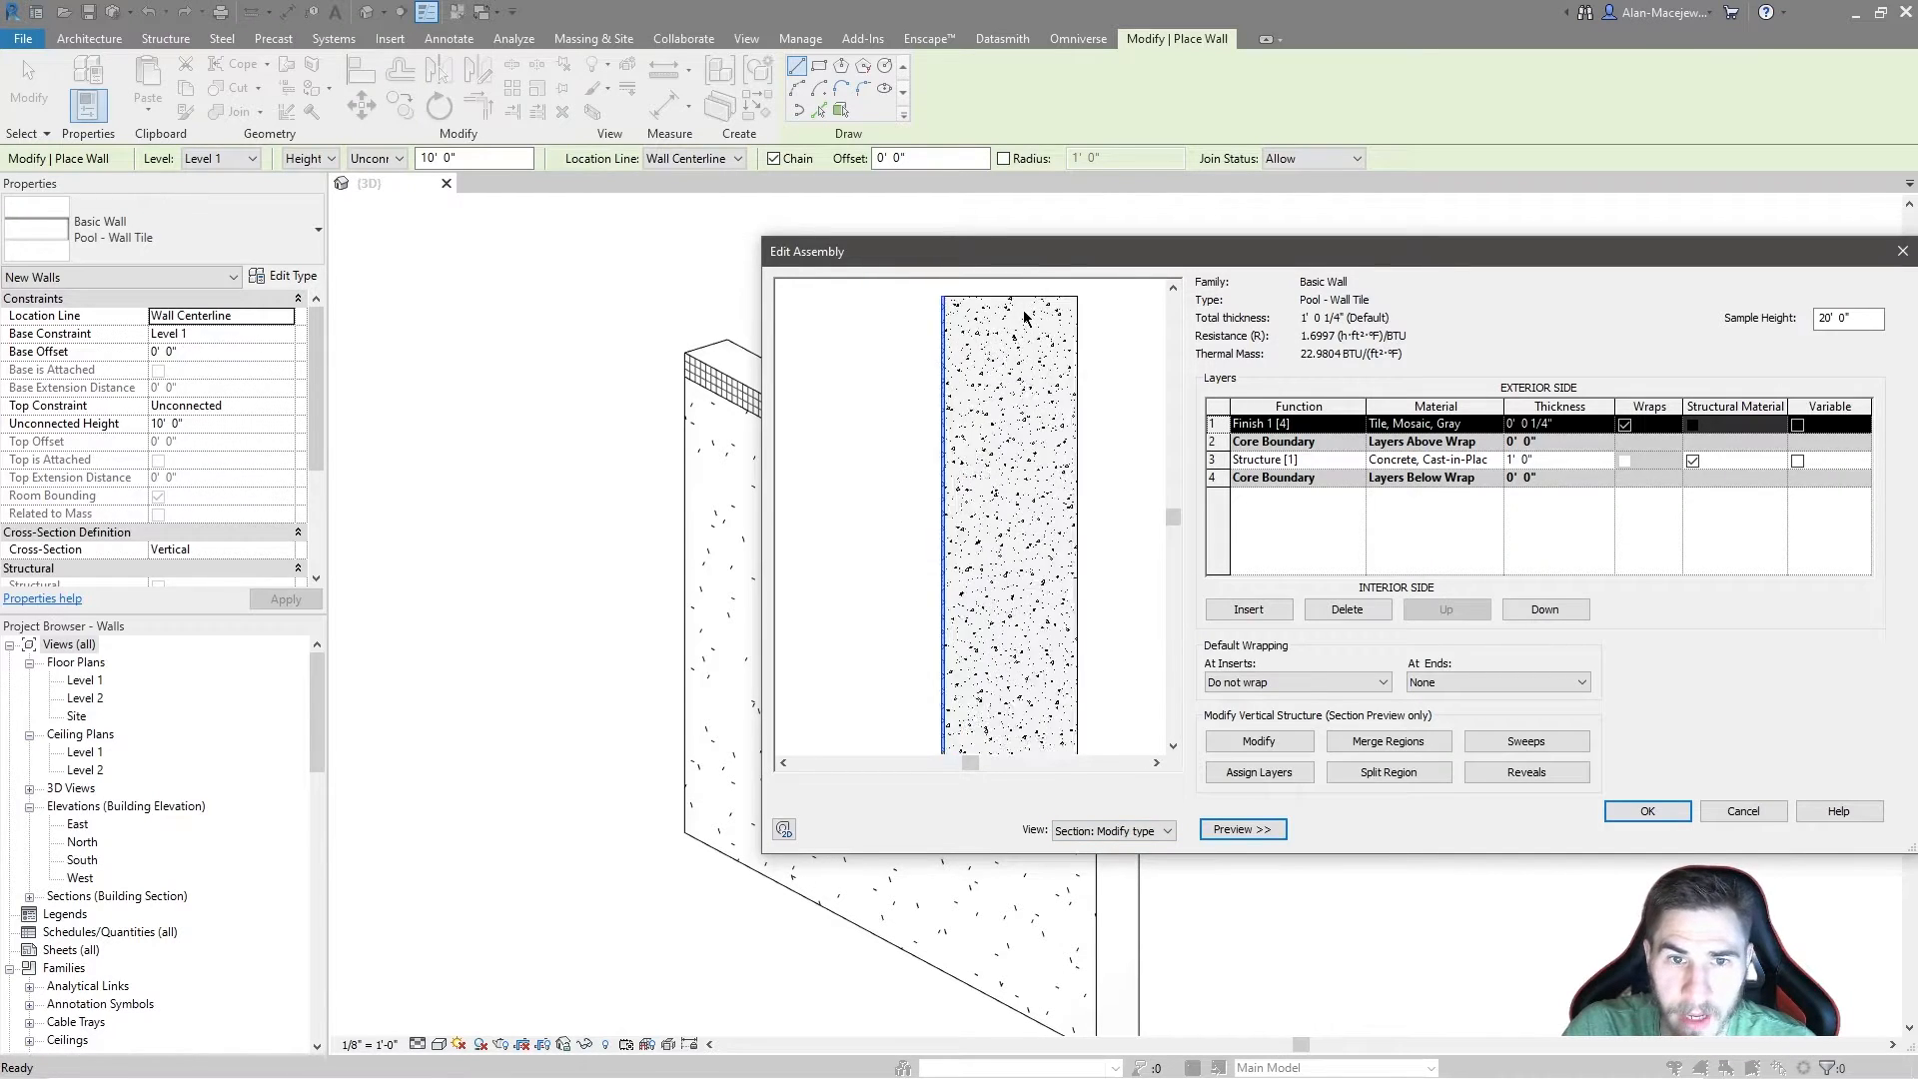
scroll(986, 417, down, 4)
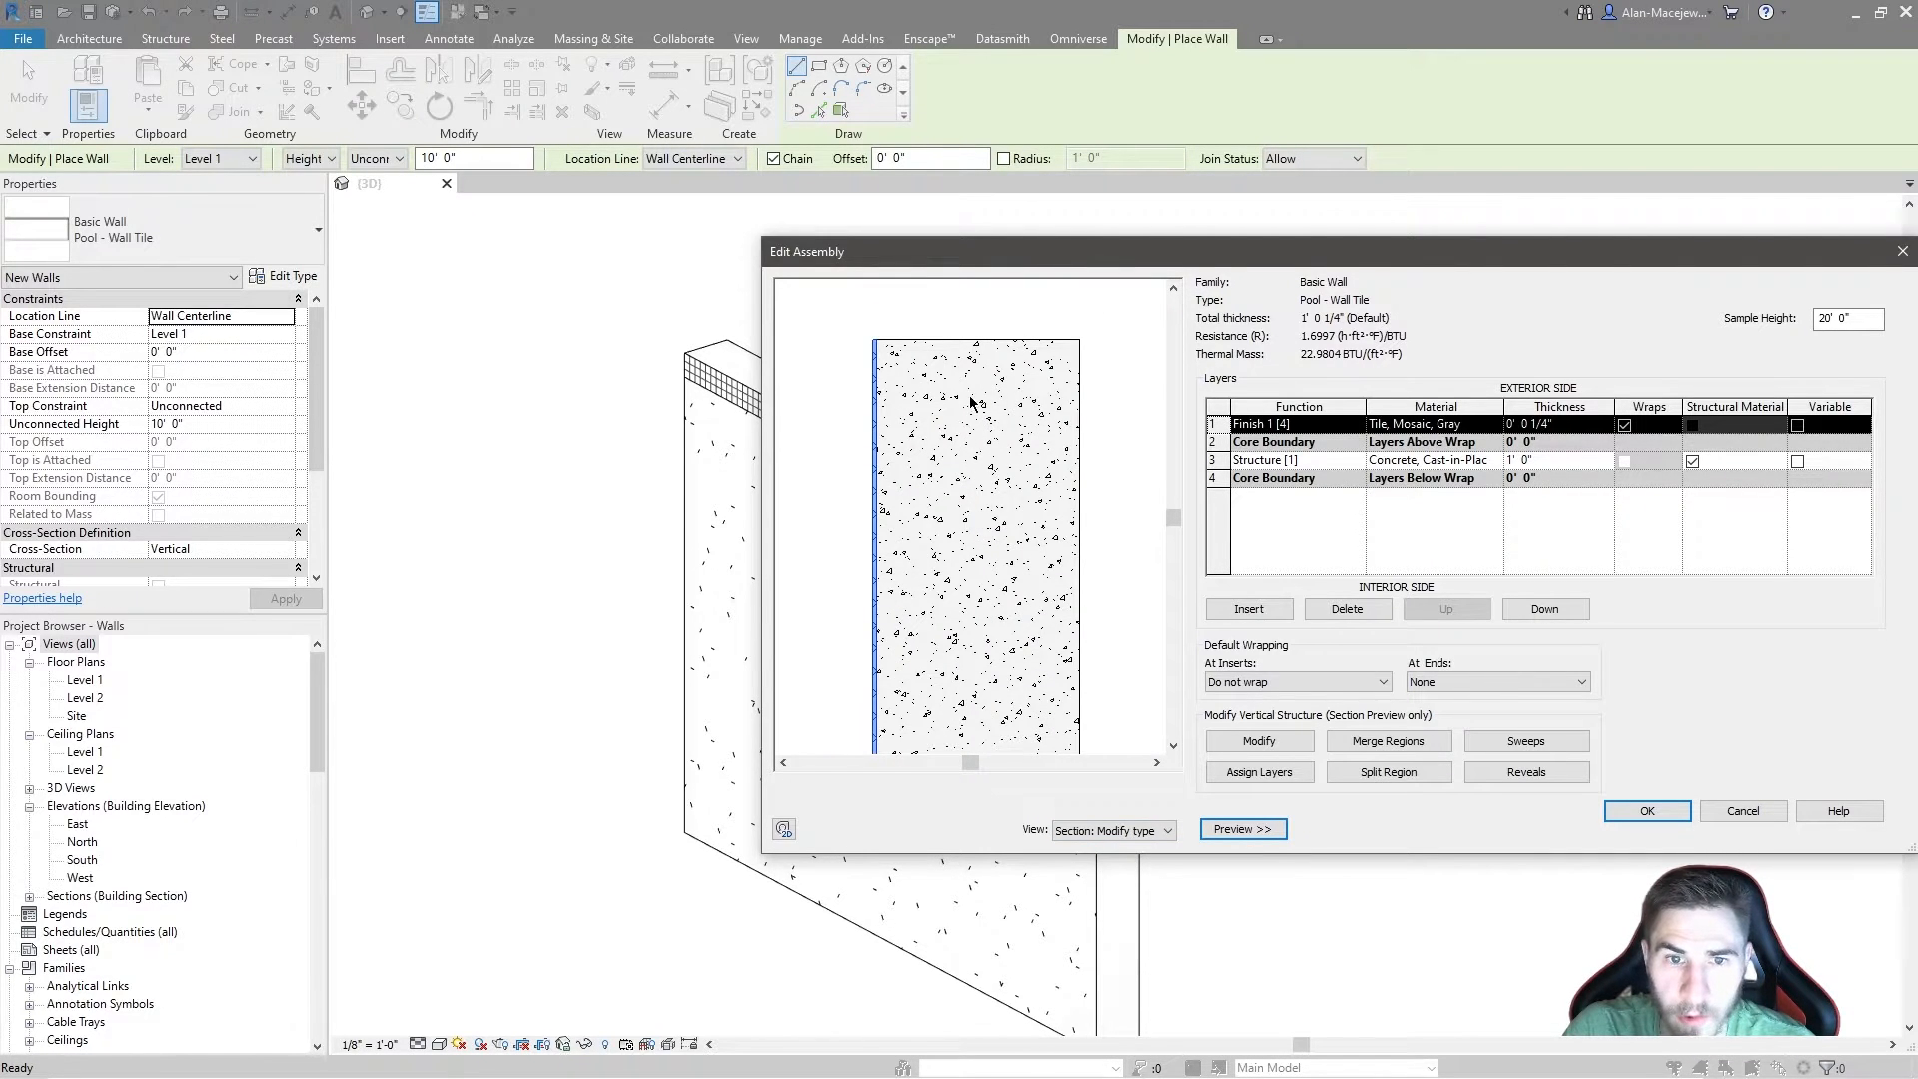
middle_drag(970, 396, 967, 456)
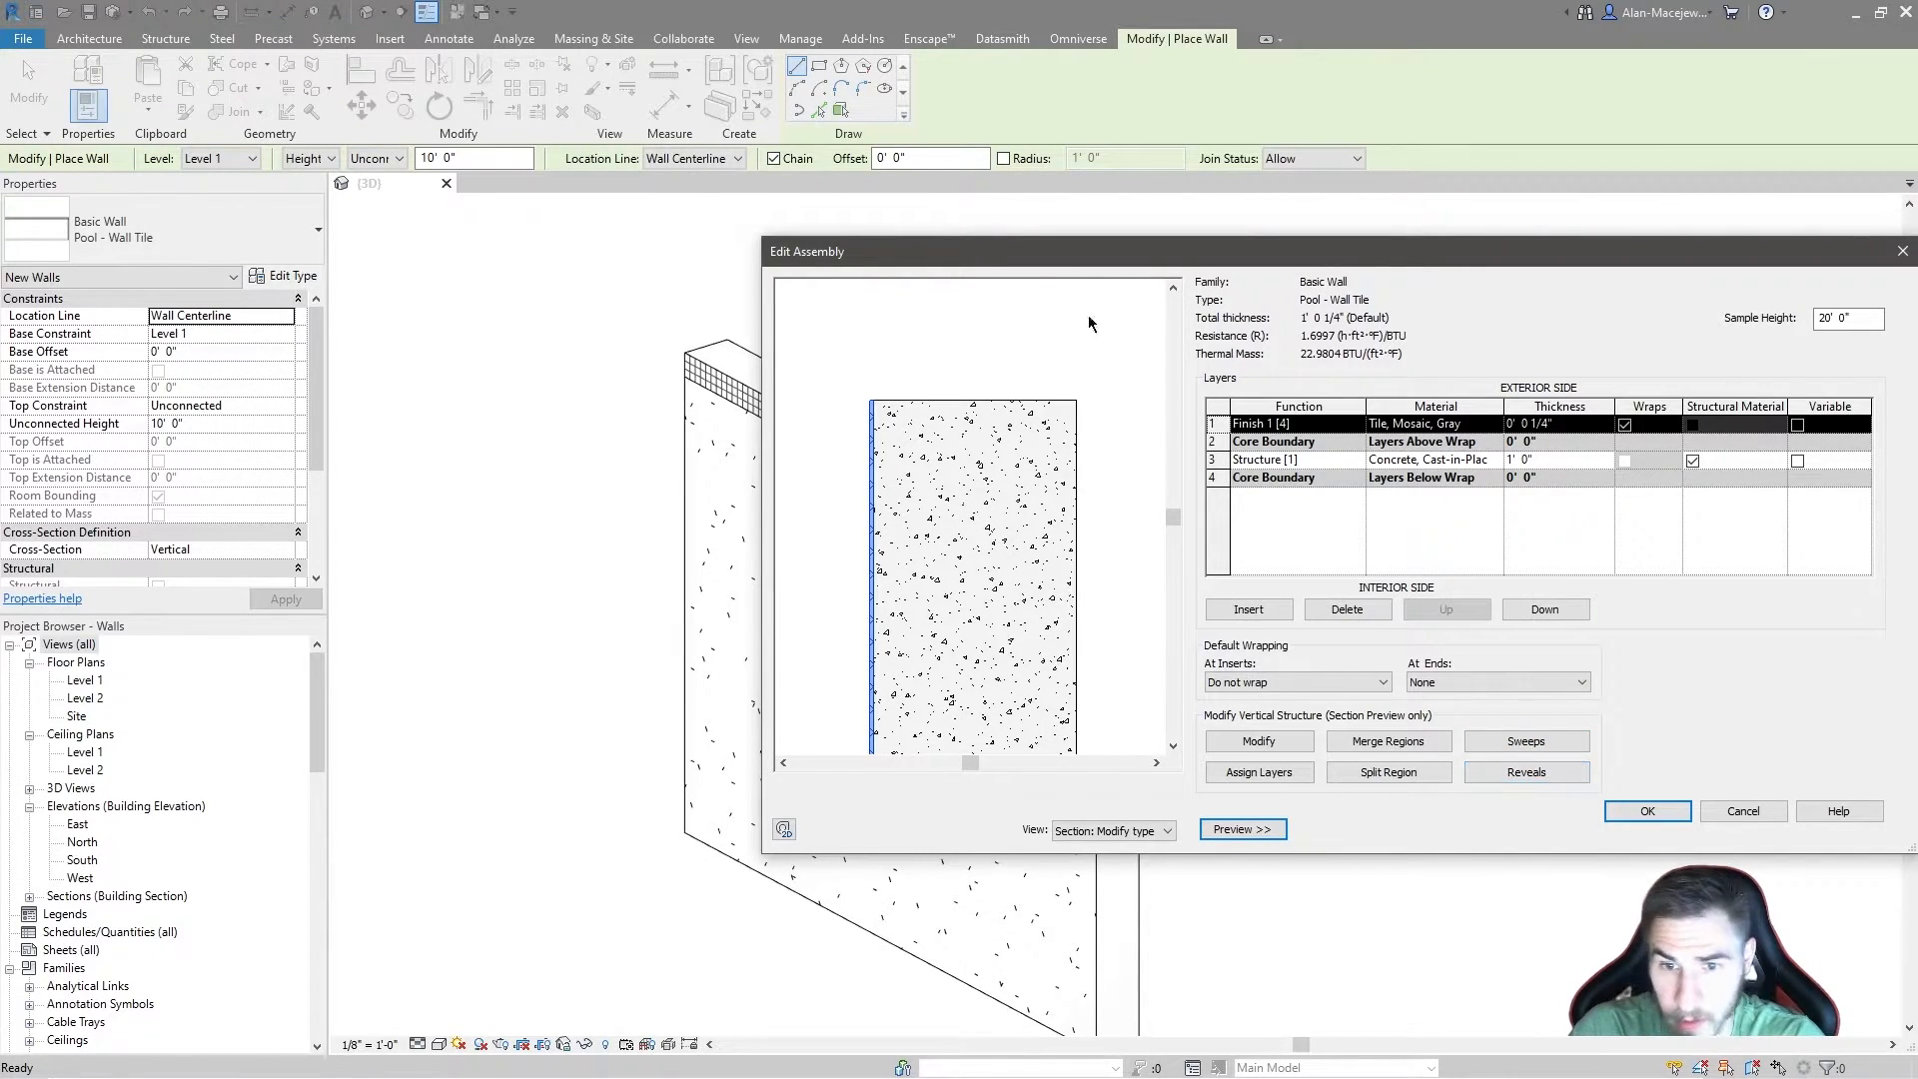
Step: Add a new wall sweep entry to the Pool - Wall Tile assembly
click(1516, 741)
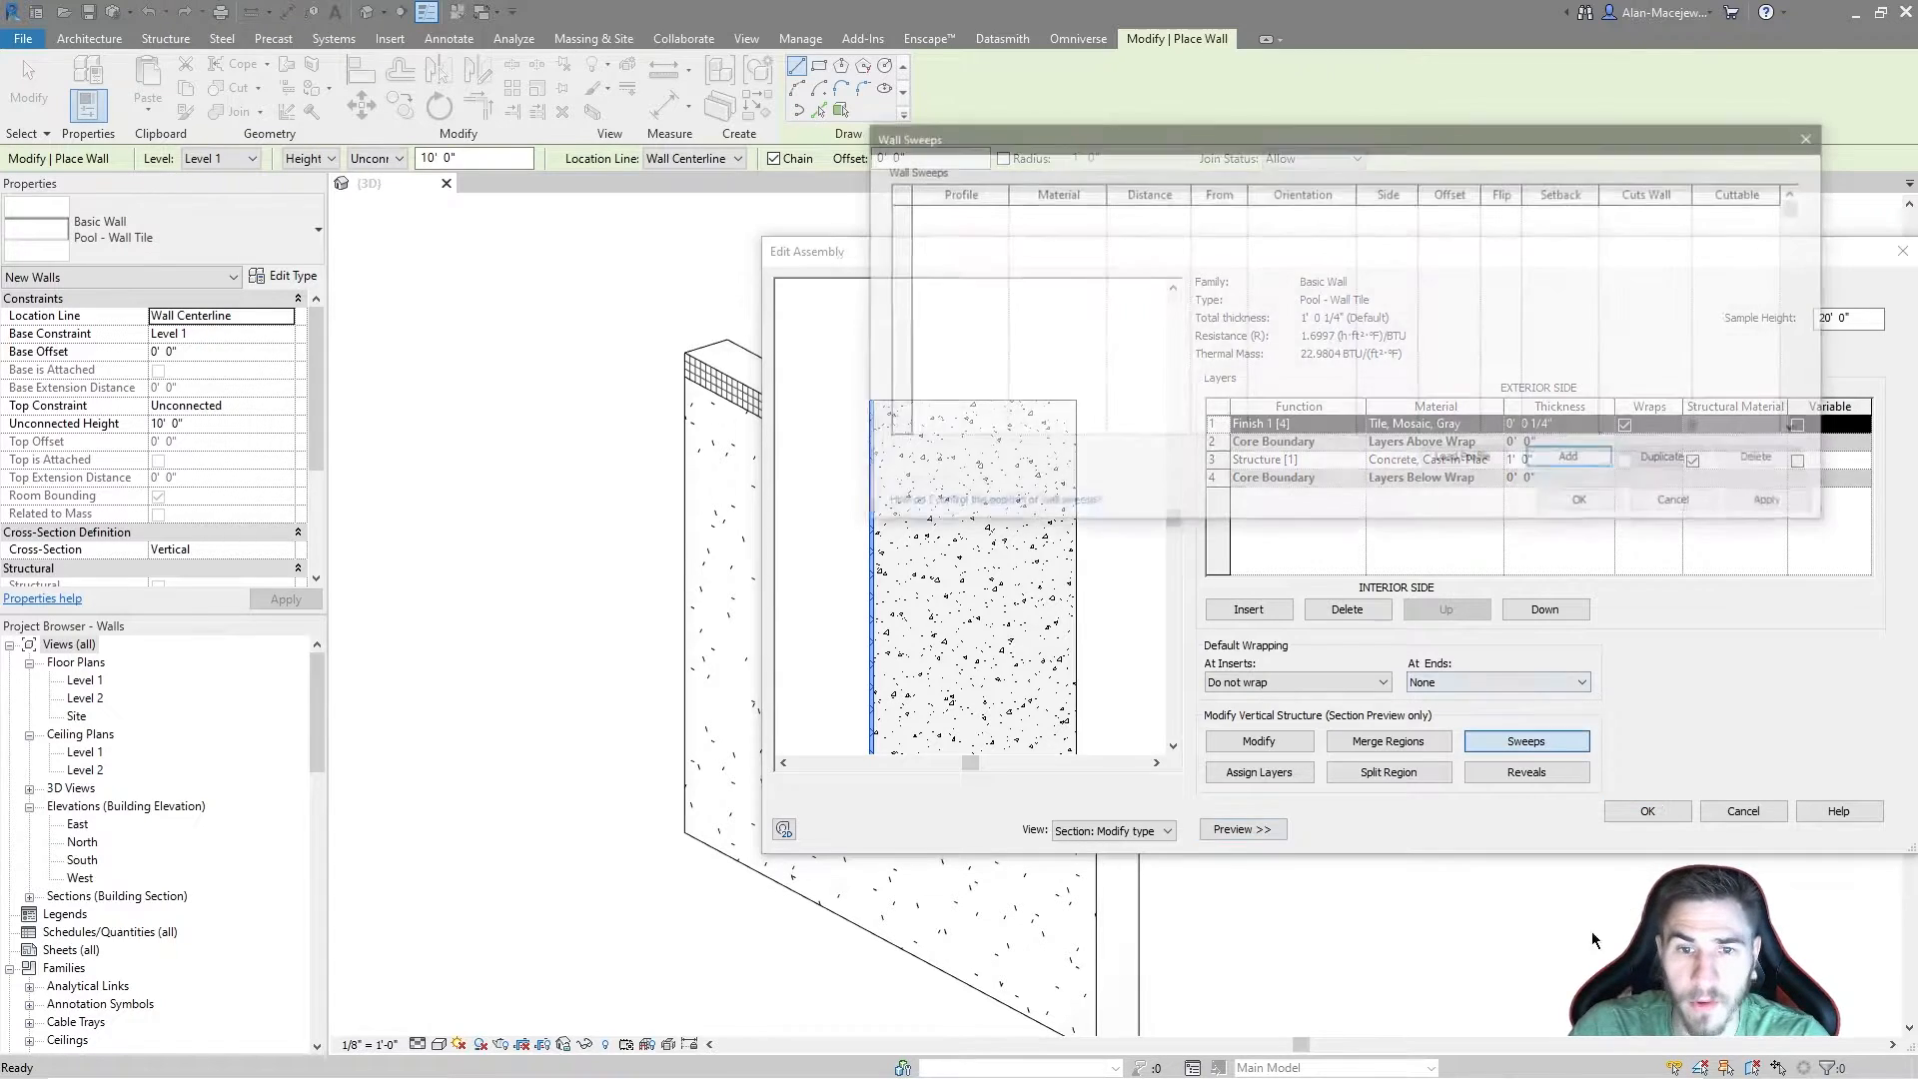
drag(1154, 145, 983, 235)
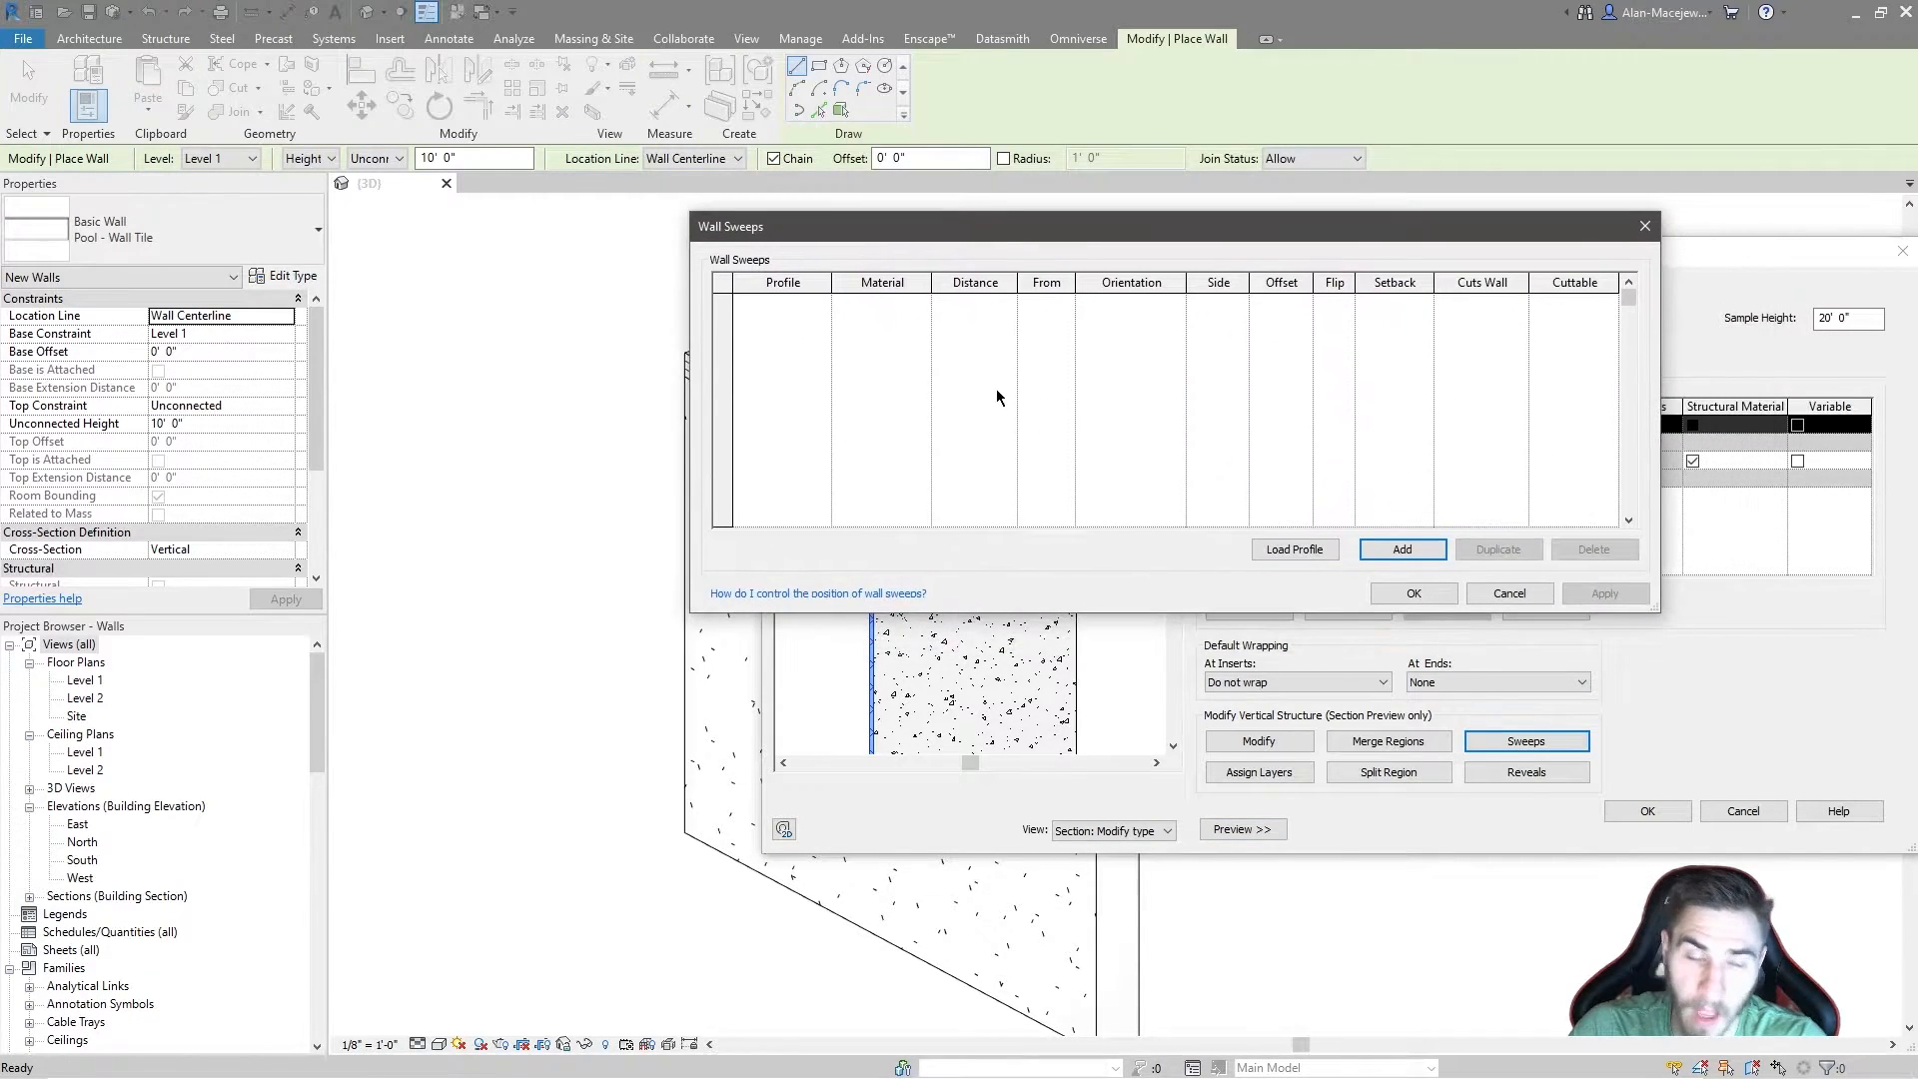
drag(806, 234, 761, 230)
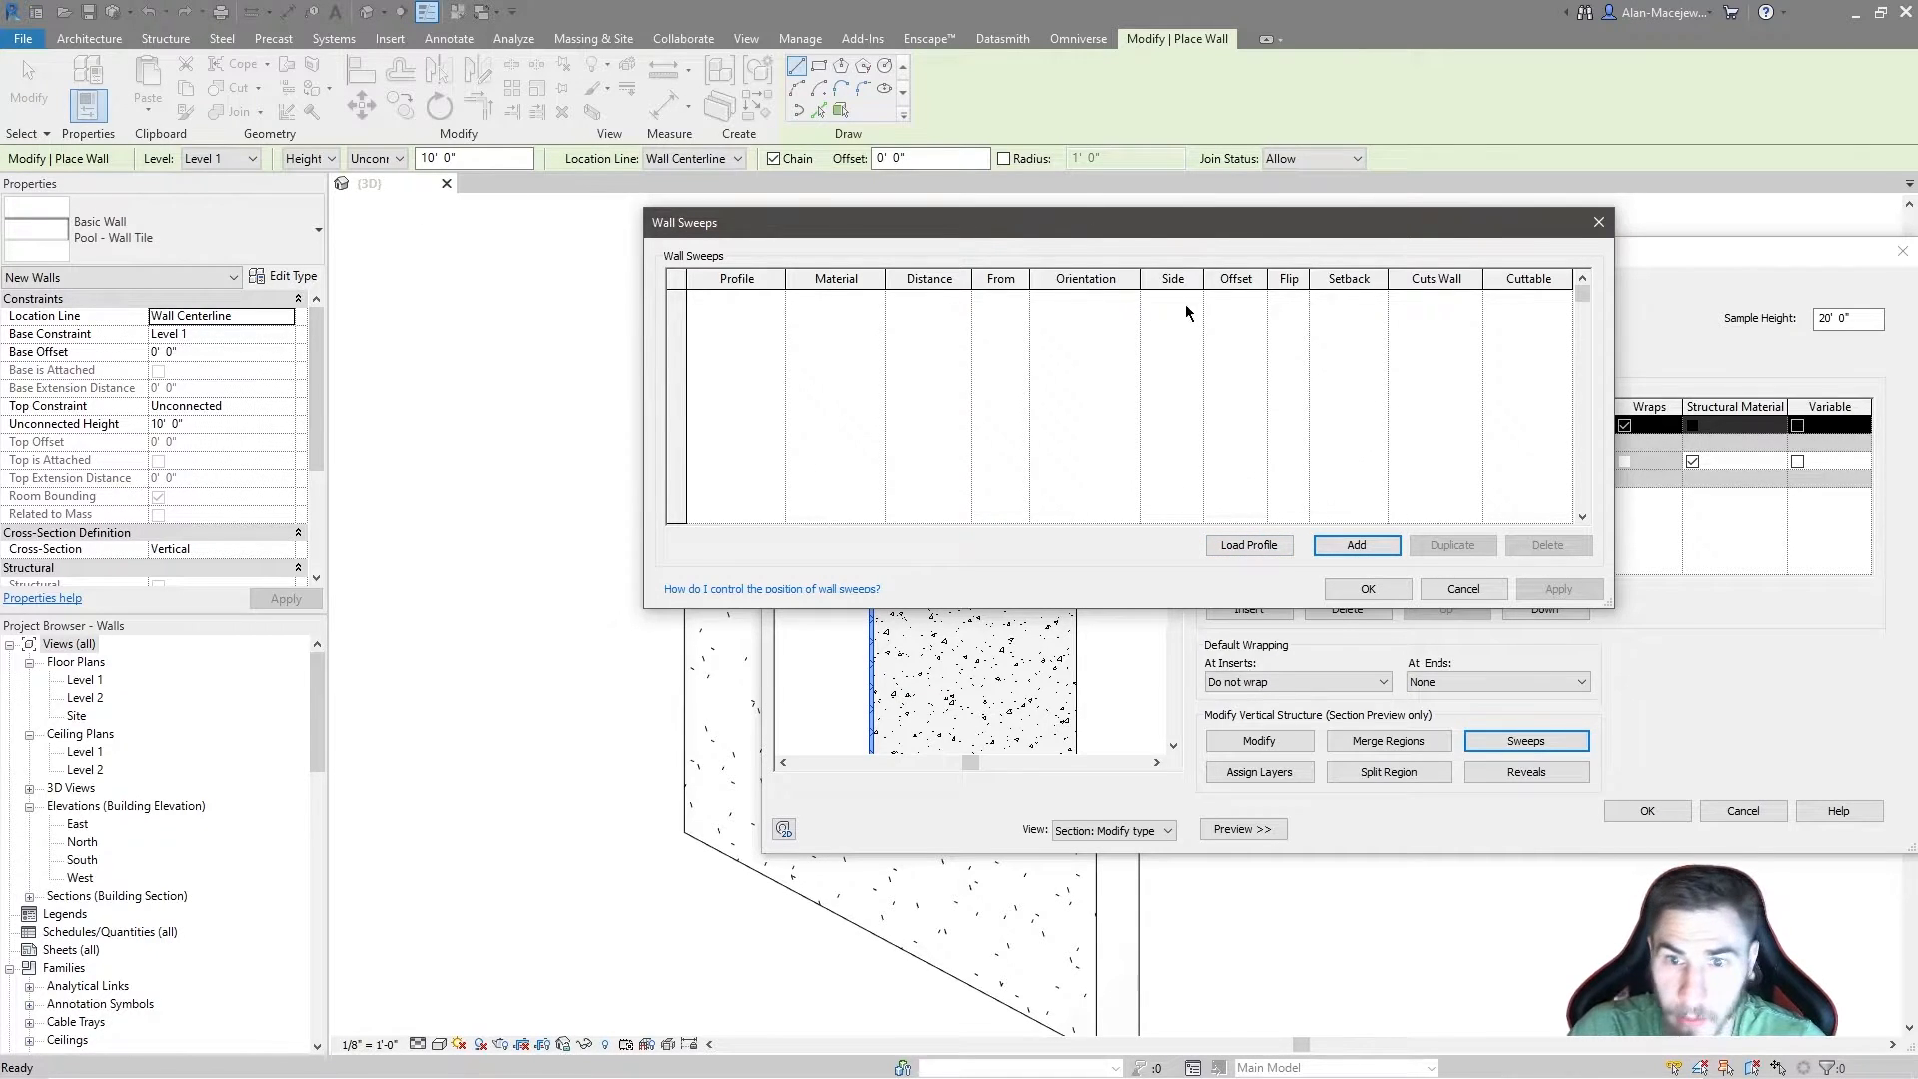
click(1355, 546)
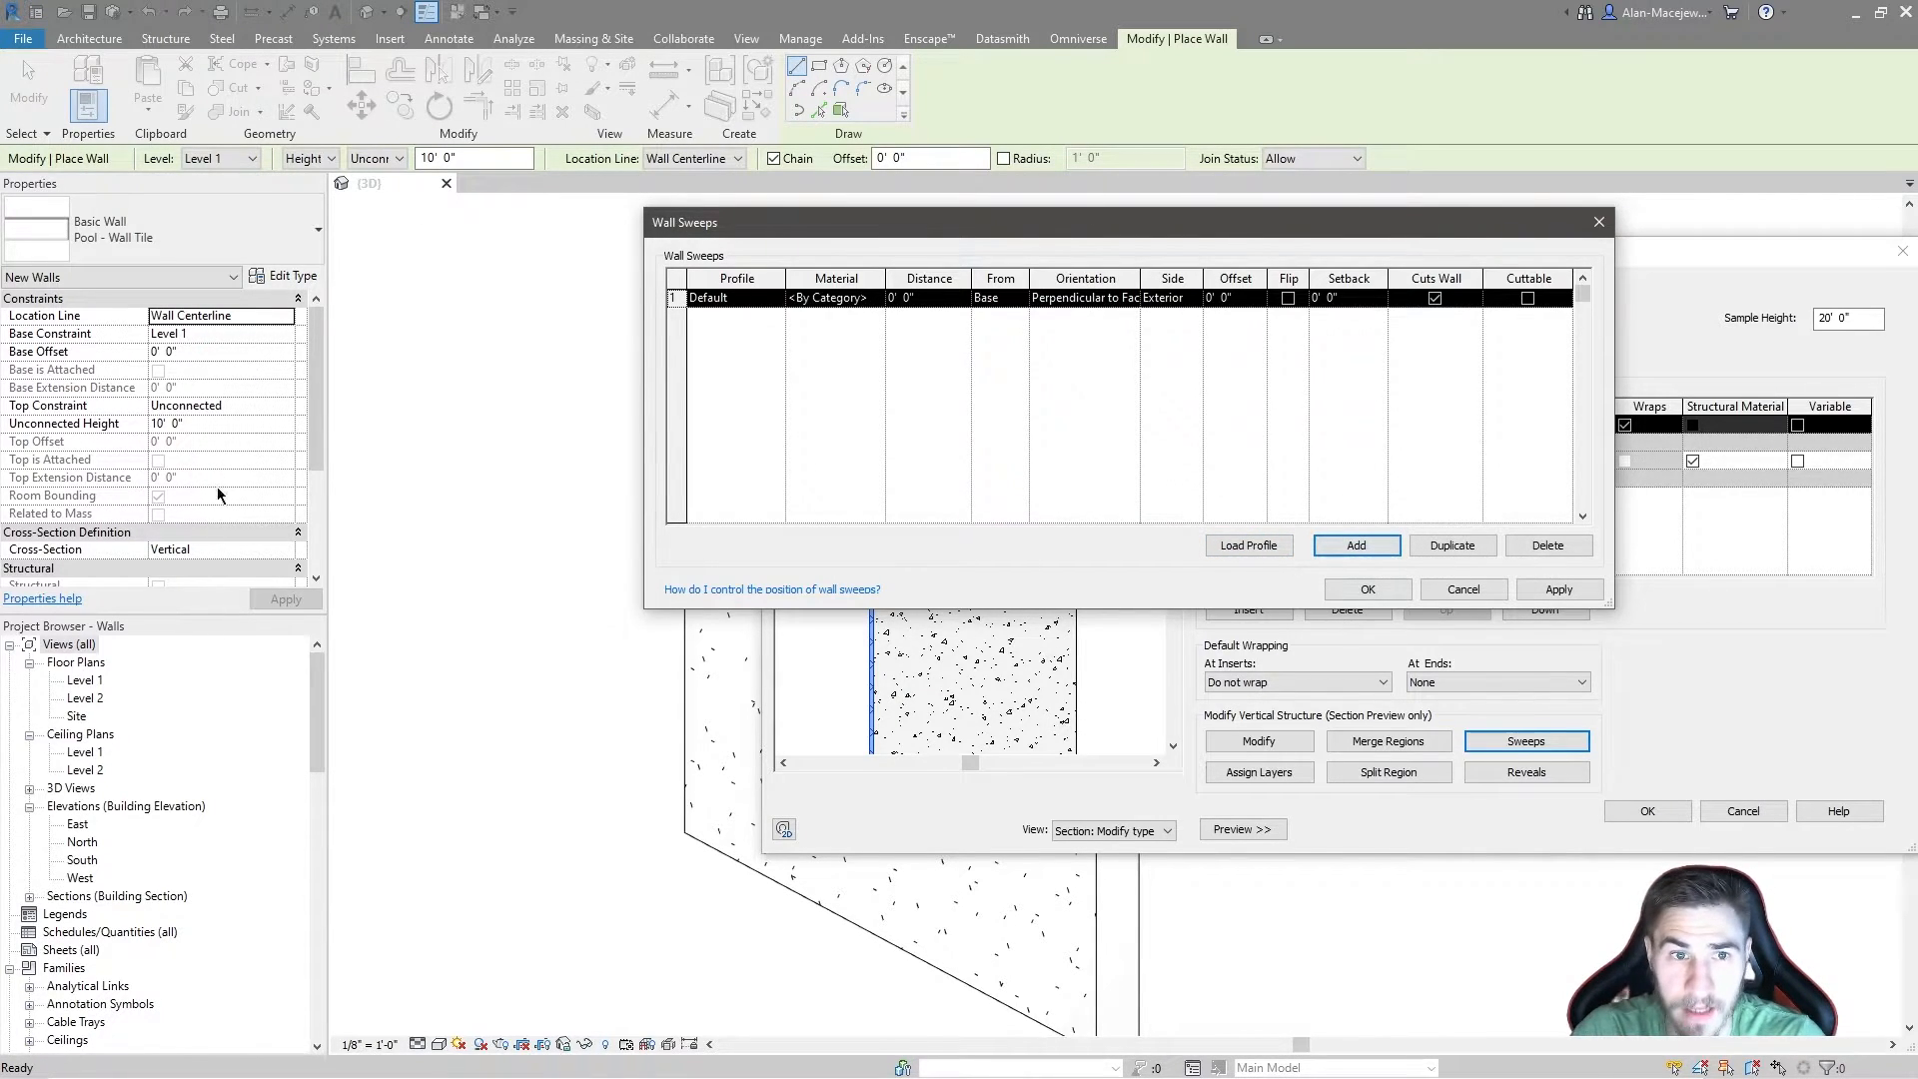
Step: Assign the Coping : Coping profile and the Stone 2 material to the new wall sweep
click(777, 298)
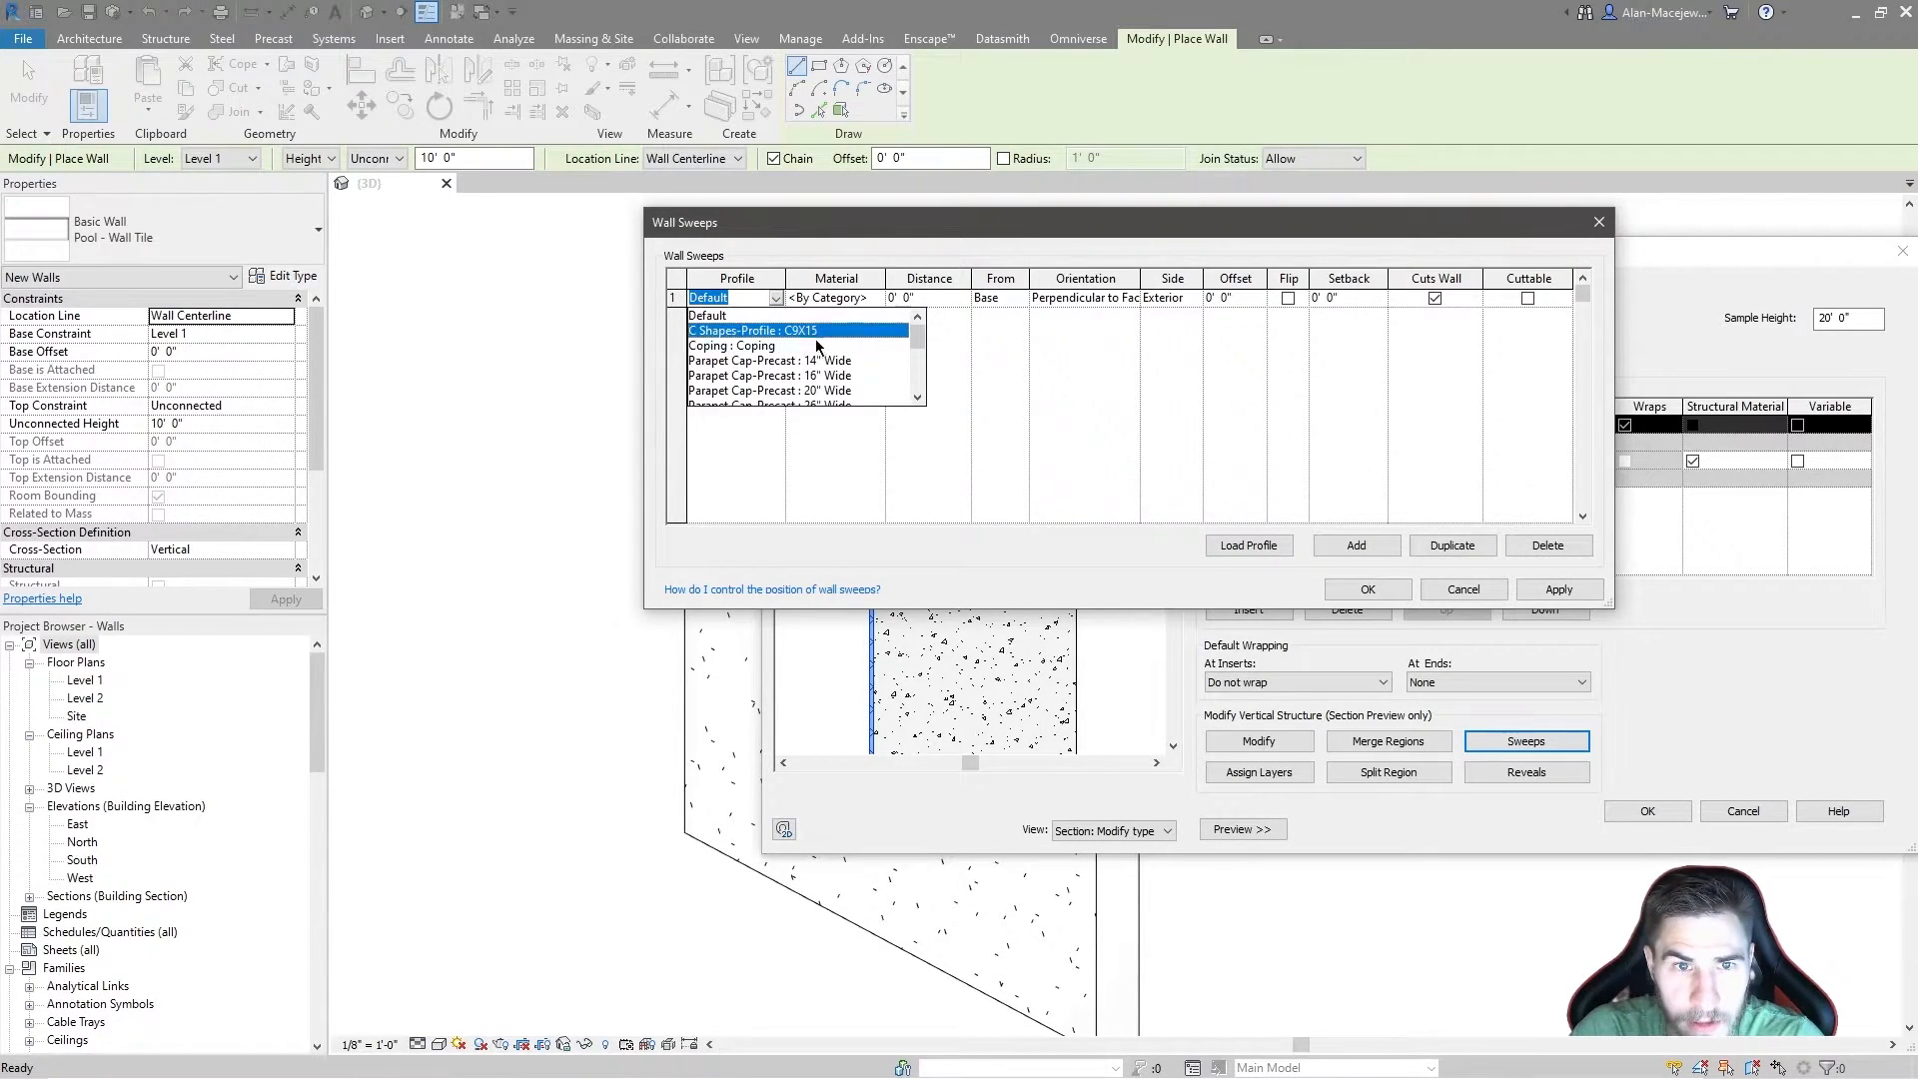
click(739, 345)
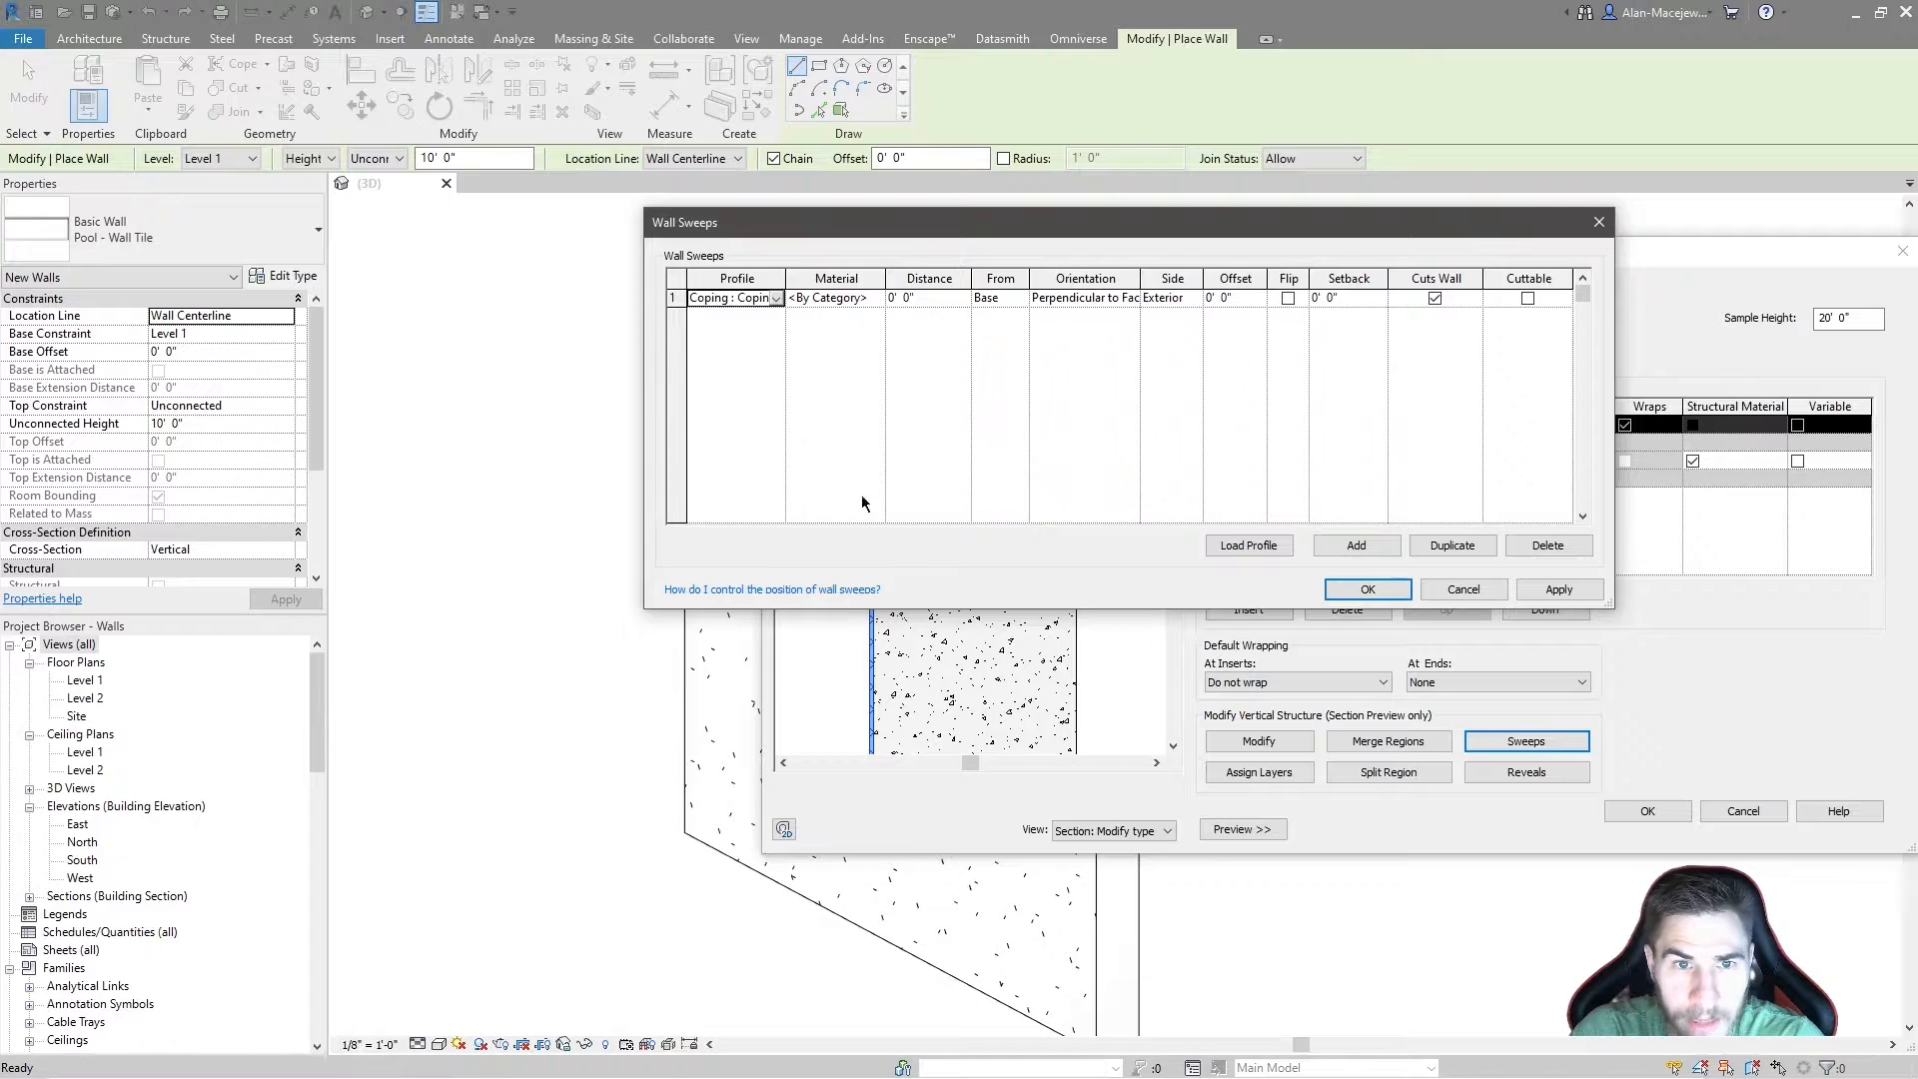
click(872, 297)
click(872, 297)
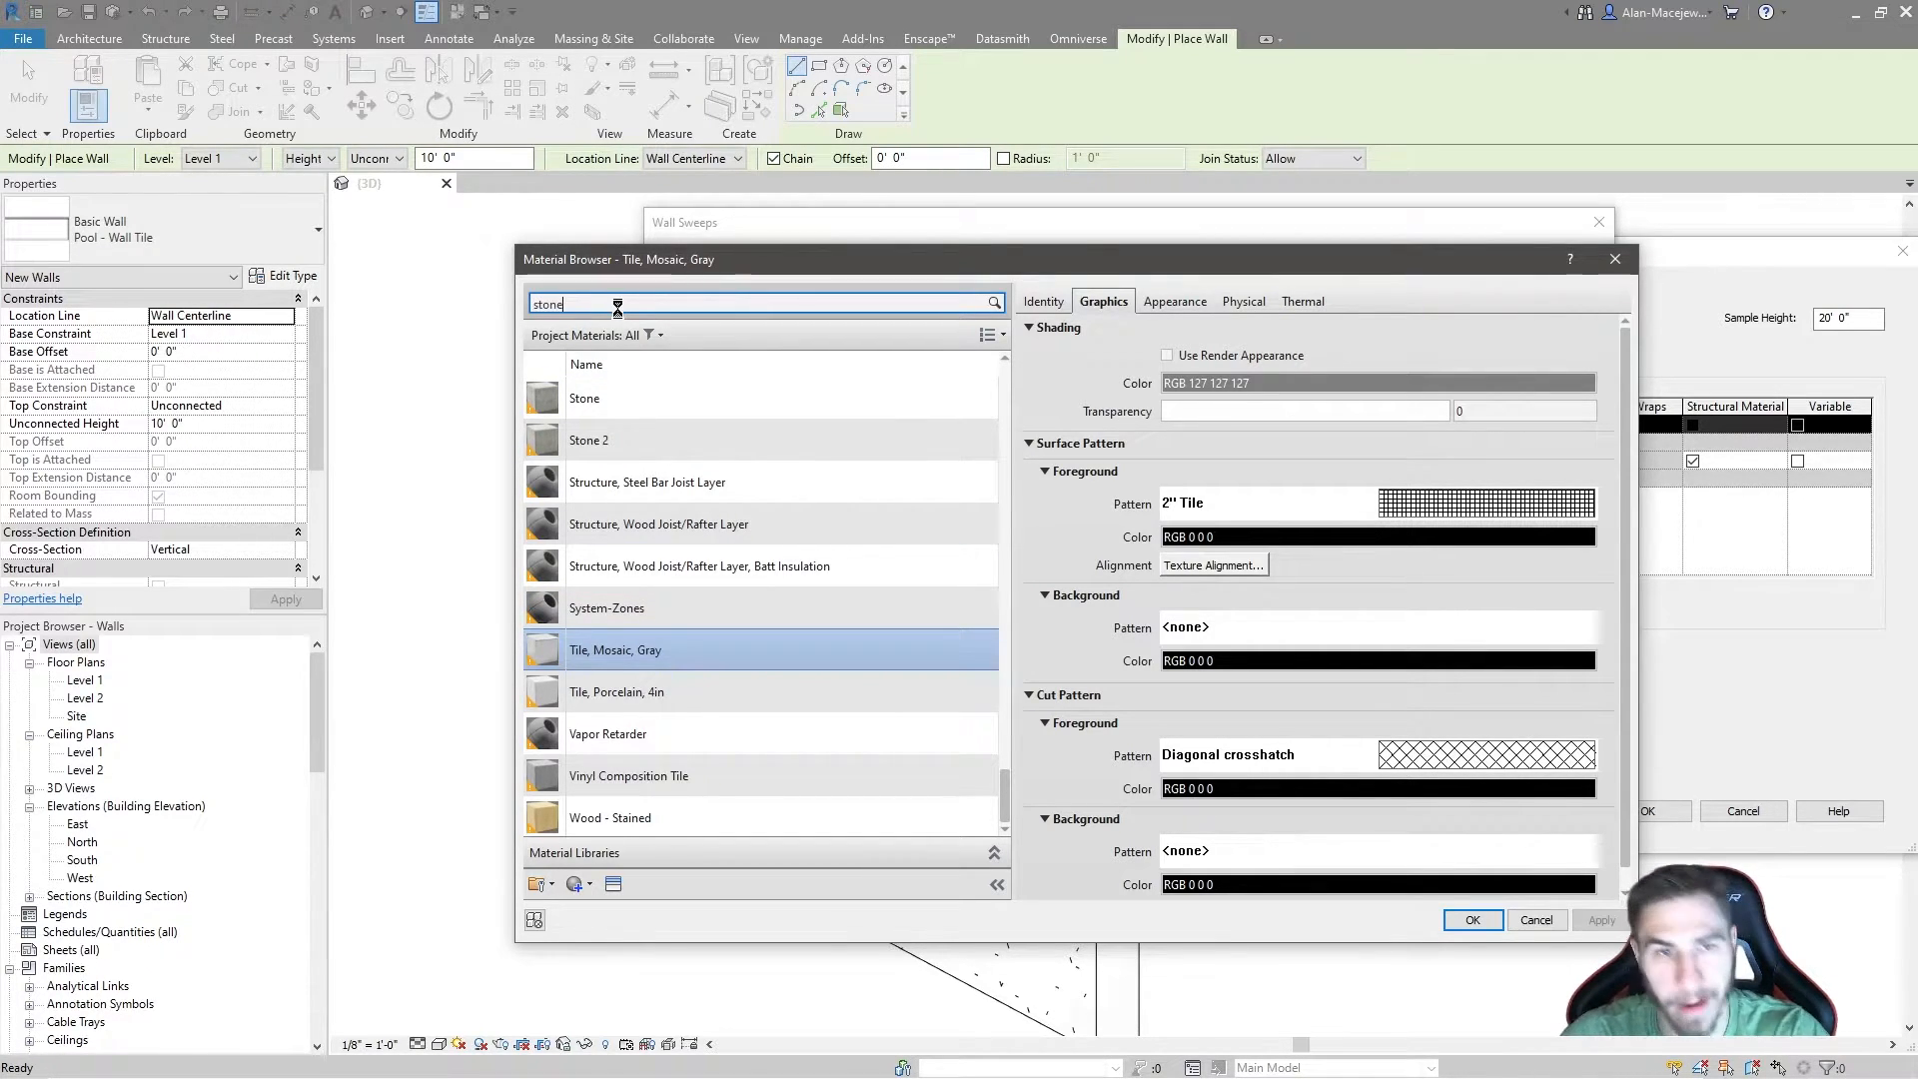
click(649, 467)
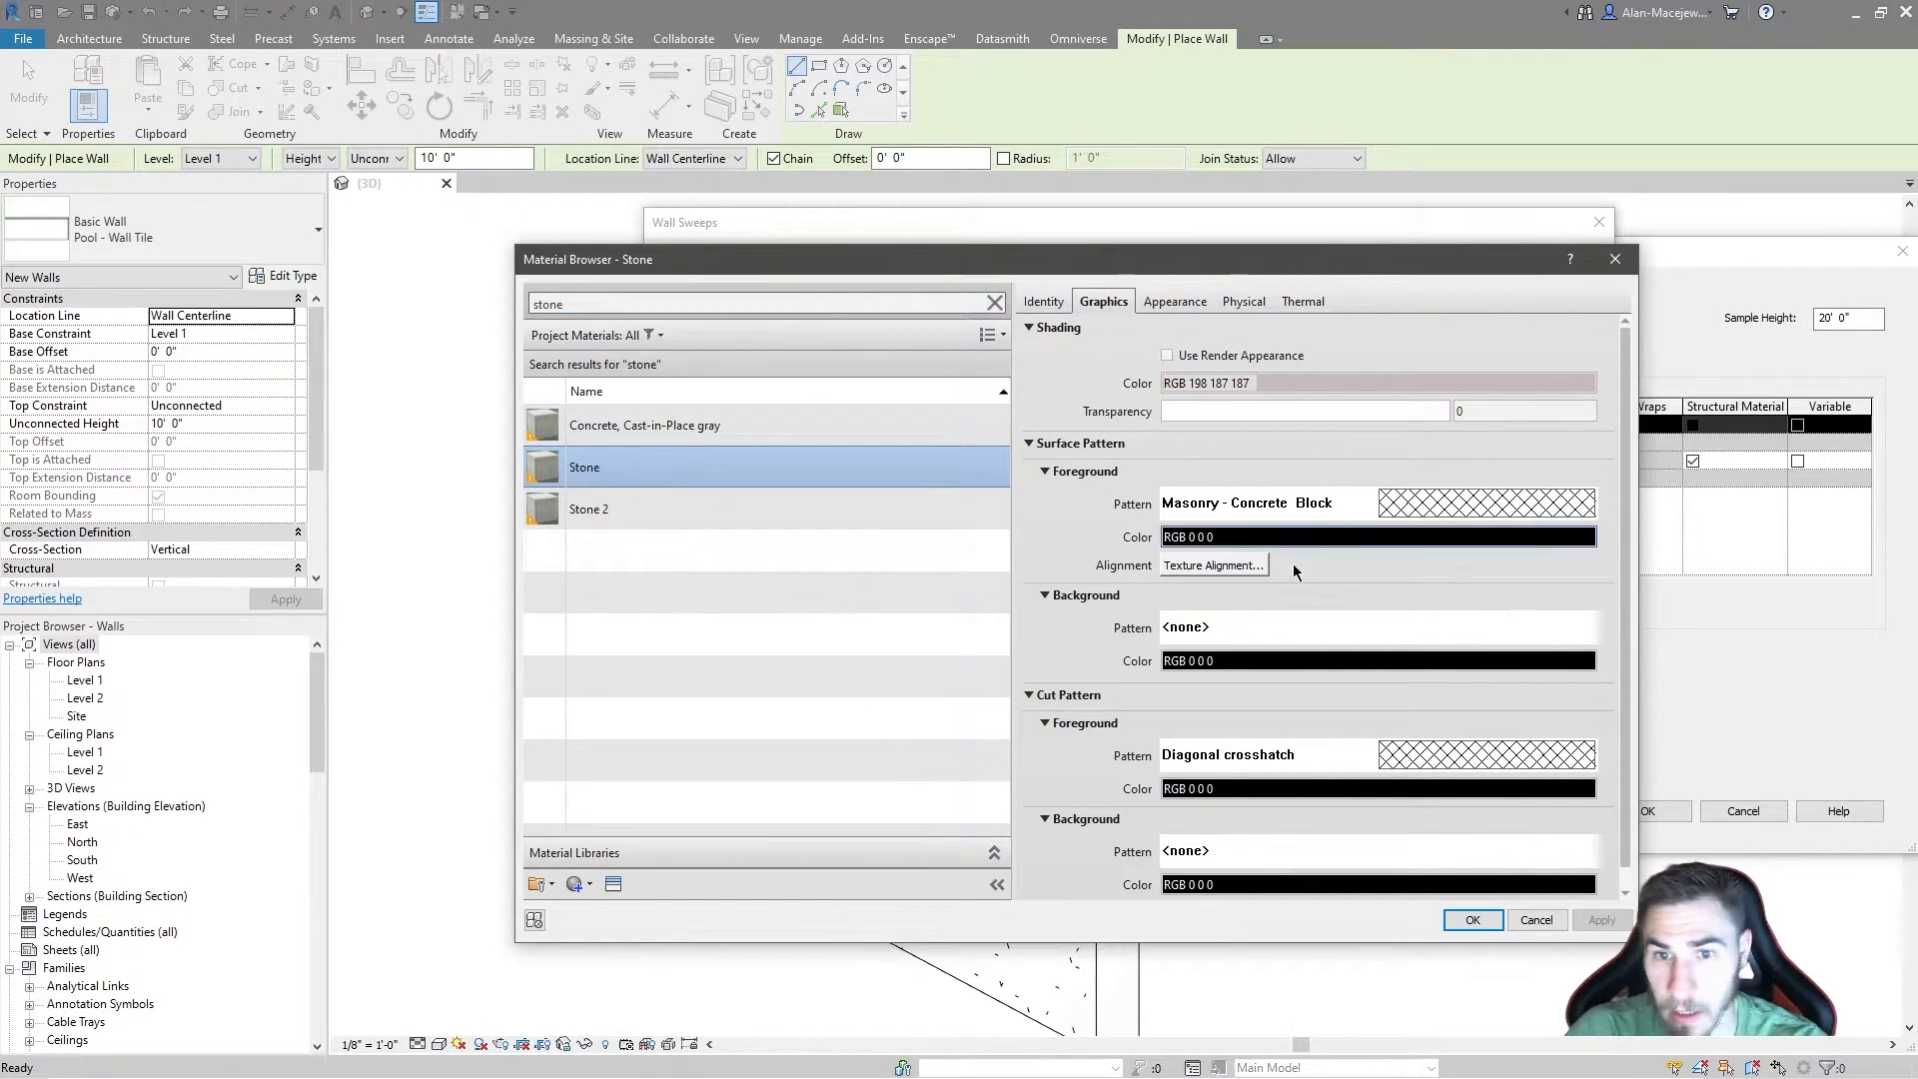
click(802, 512)
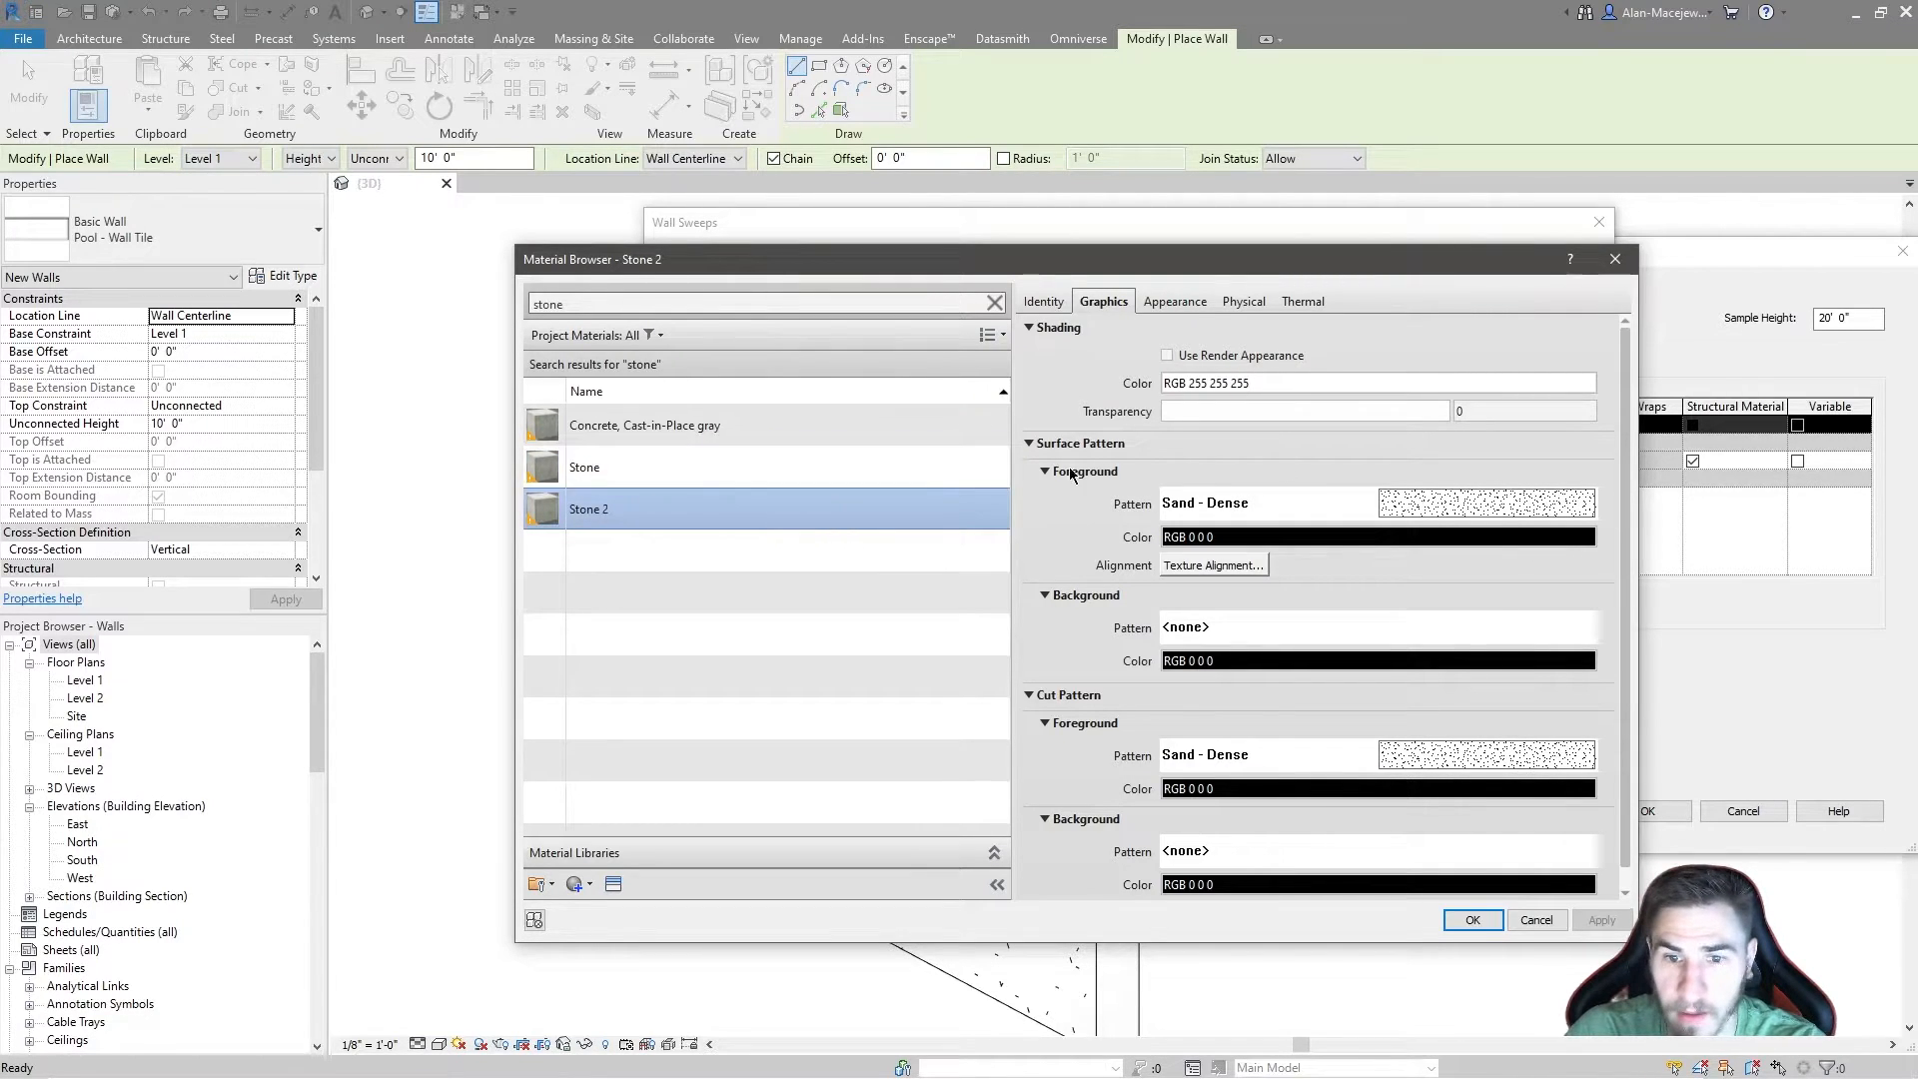
click(1472, 919)
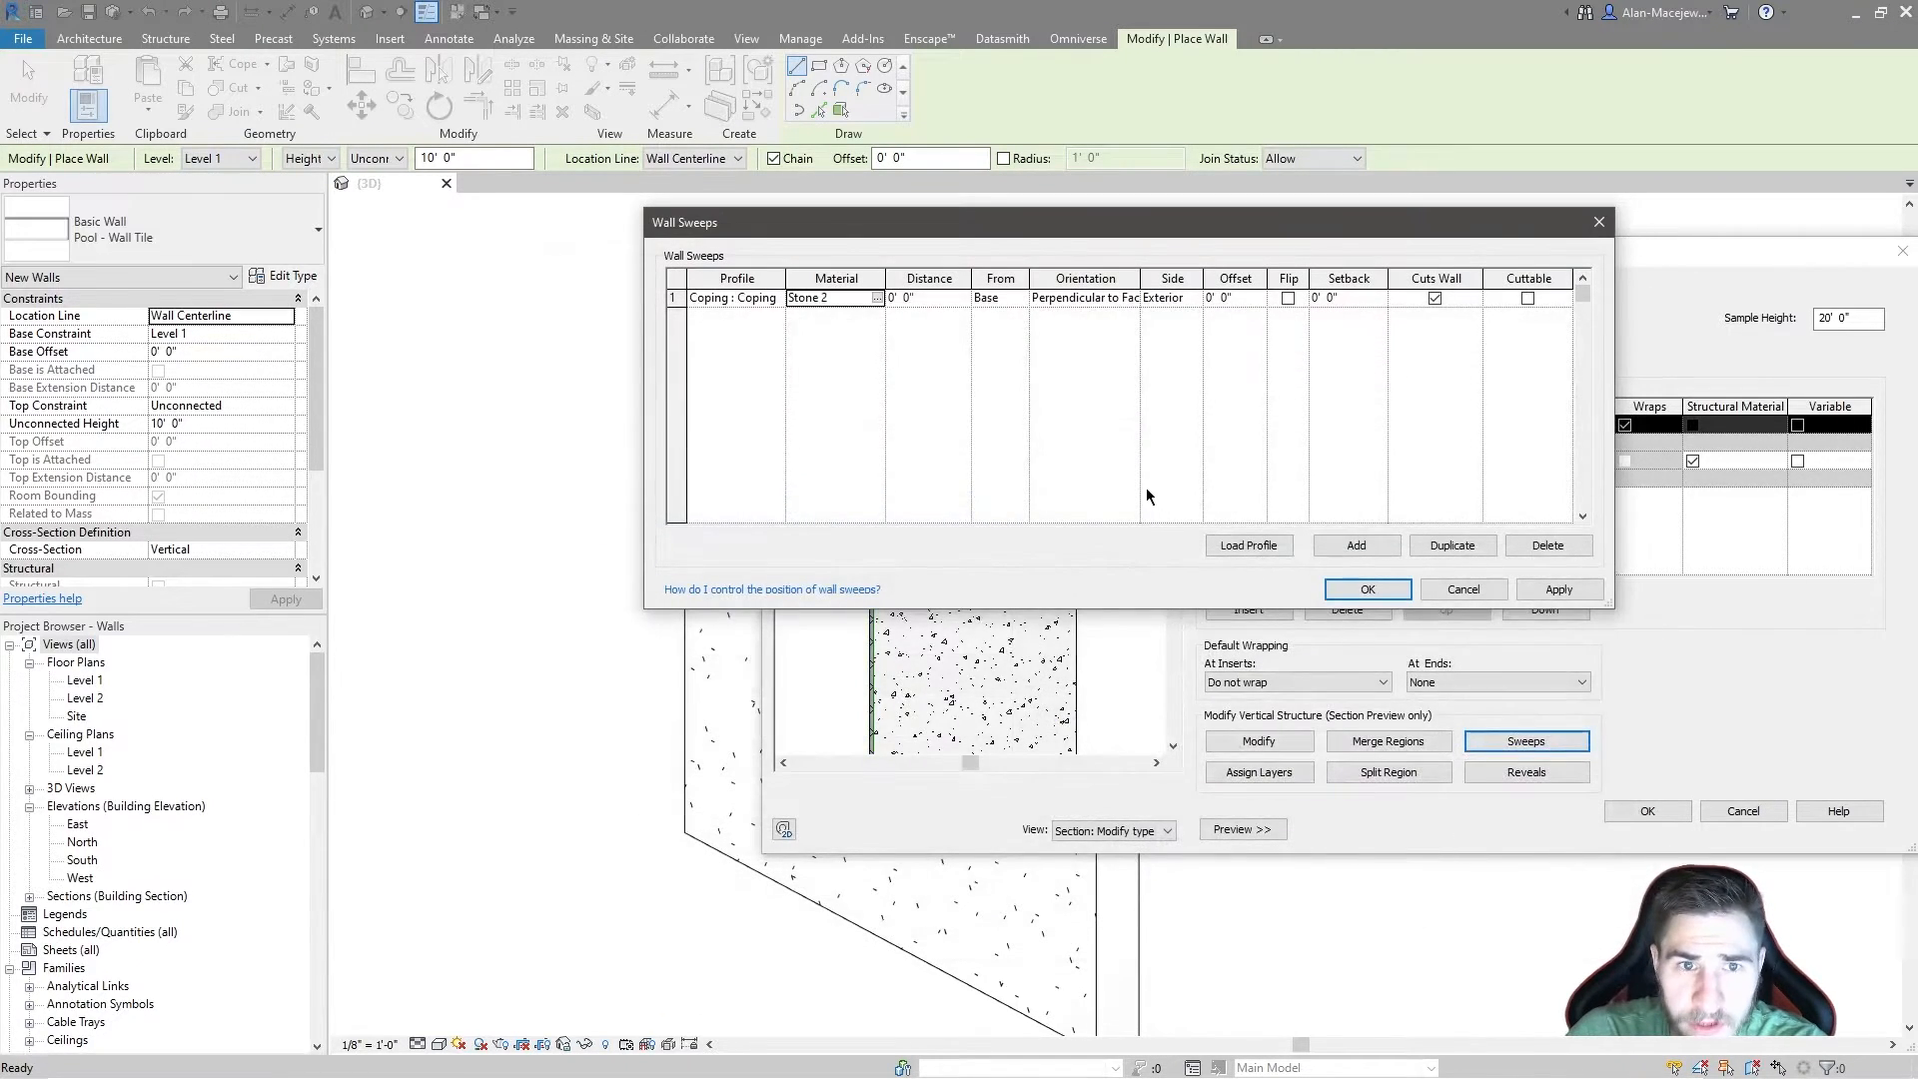
Step: Reposition the Wall Sweeps dialog clear of the top of the wall preview and apply the sweep settings
click(933, 300)
drag(1264, 228, 1114, 109)
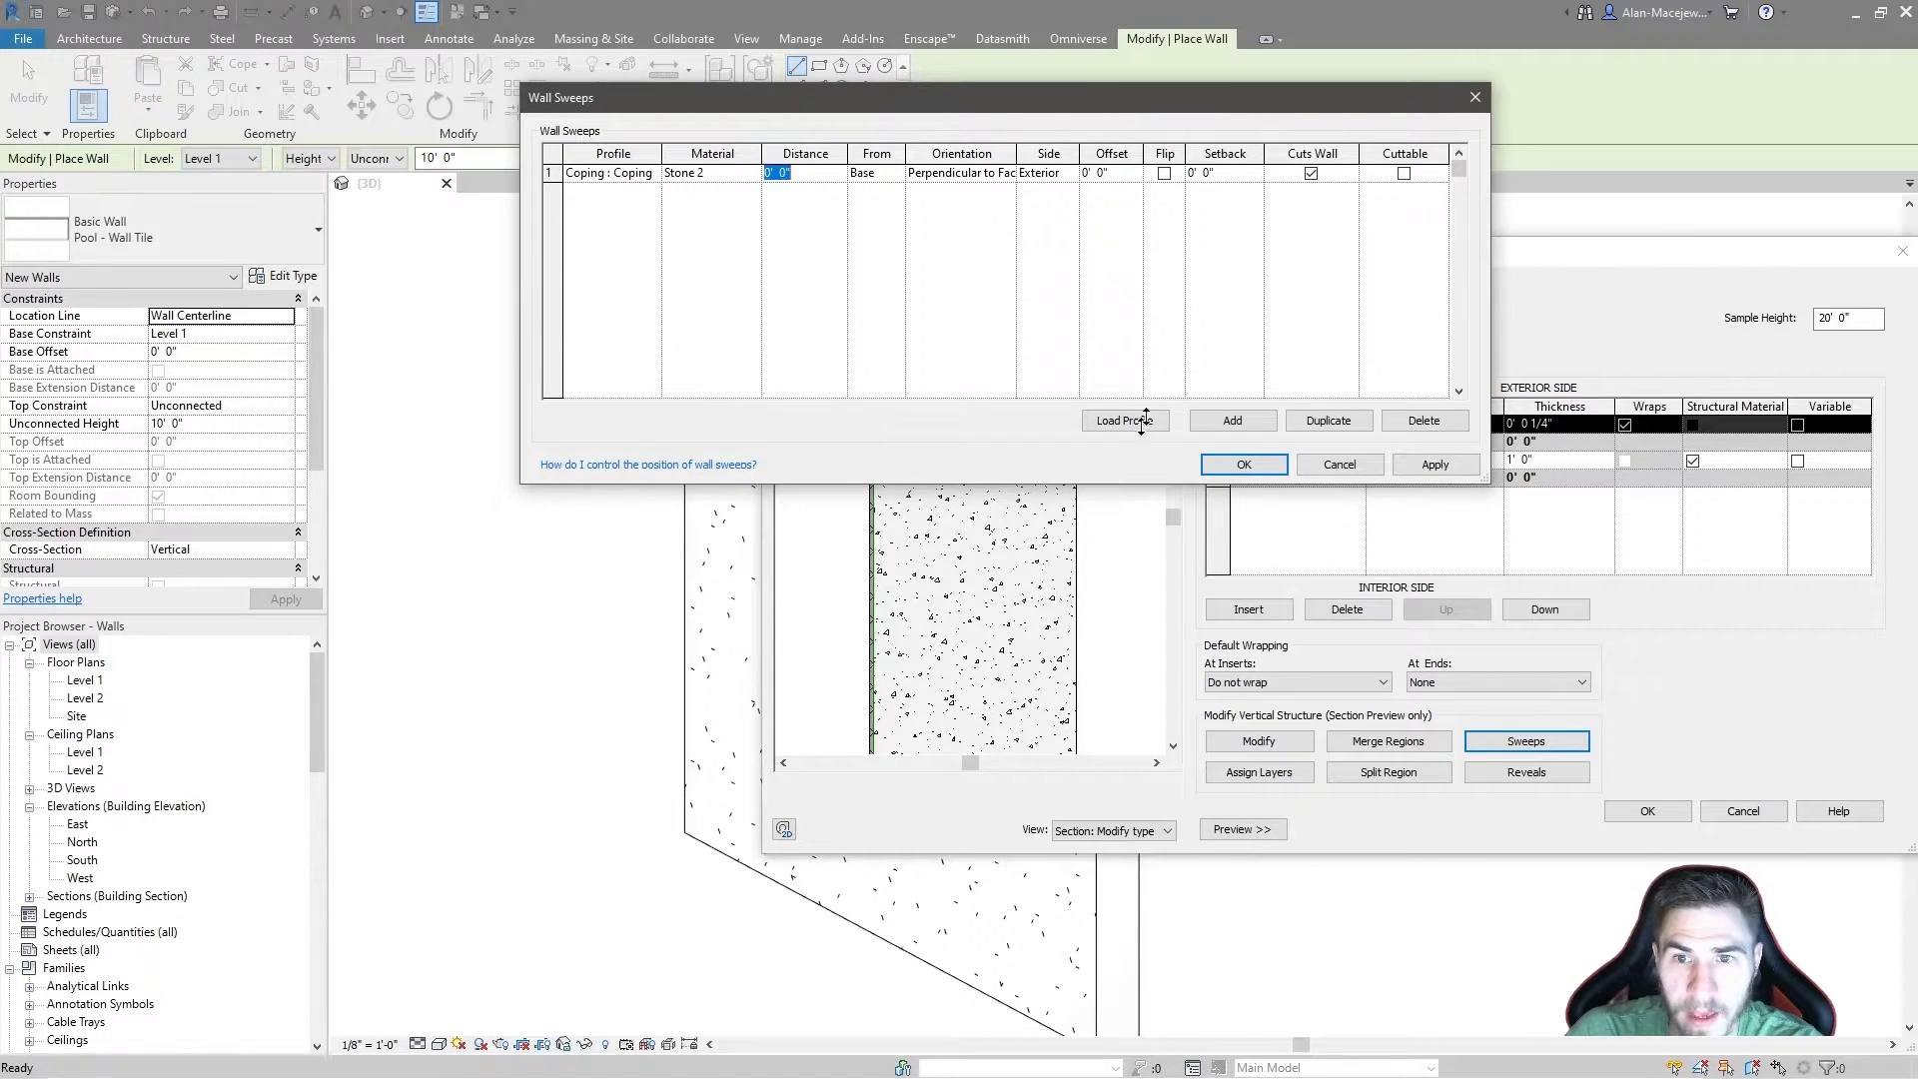
drag(1165, 105, 1278, 604)
click(1543, 959)
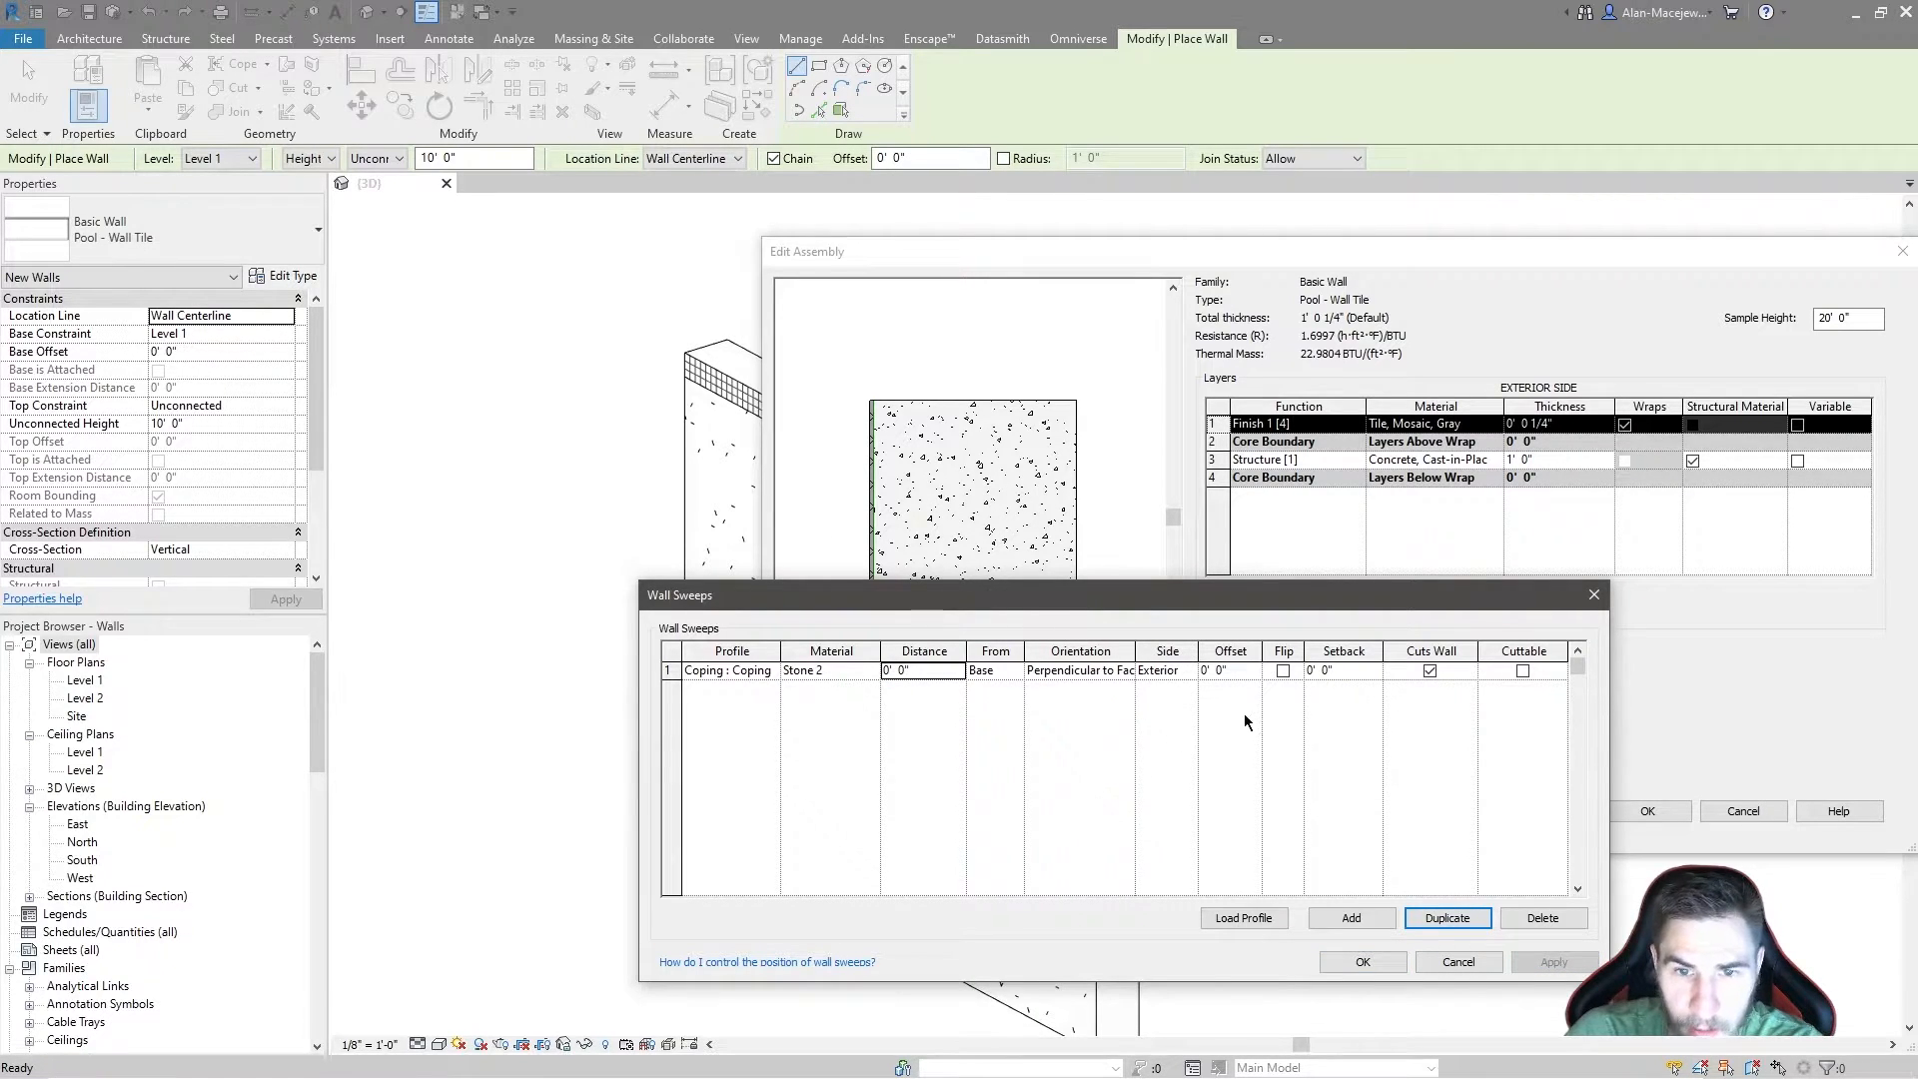
Step: Set the Coping wall sweep to measure from the Top of the wall and apply the change
drag(1051, 611, 1108, 558)
click(1075, 619)
click(1056, 648)
click(1596, 913)
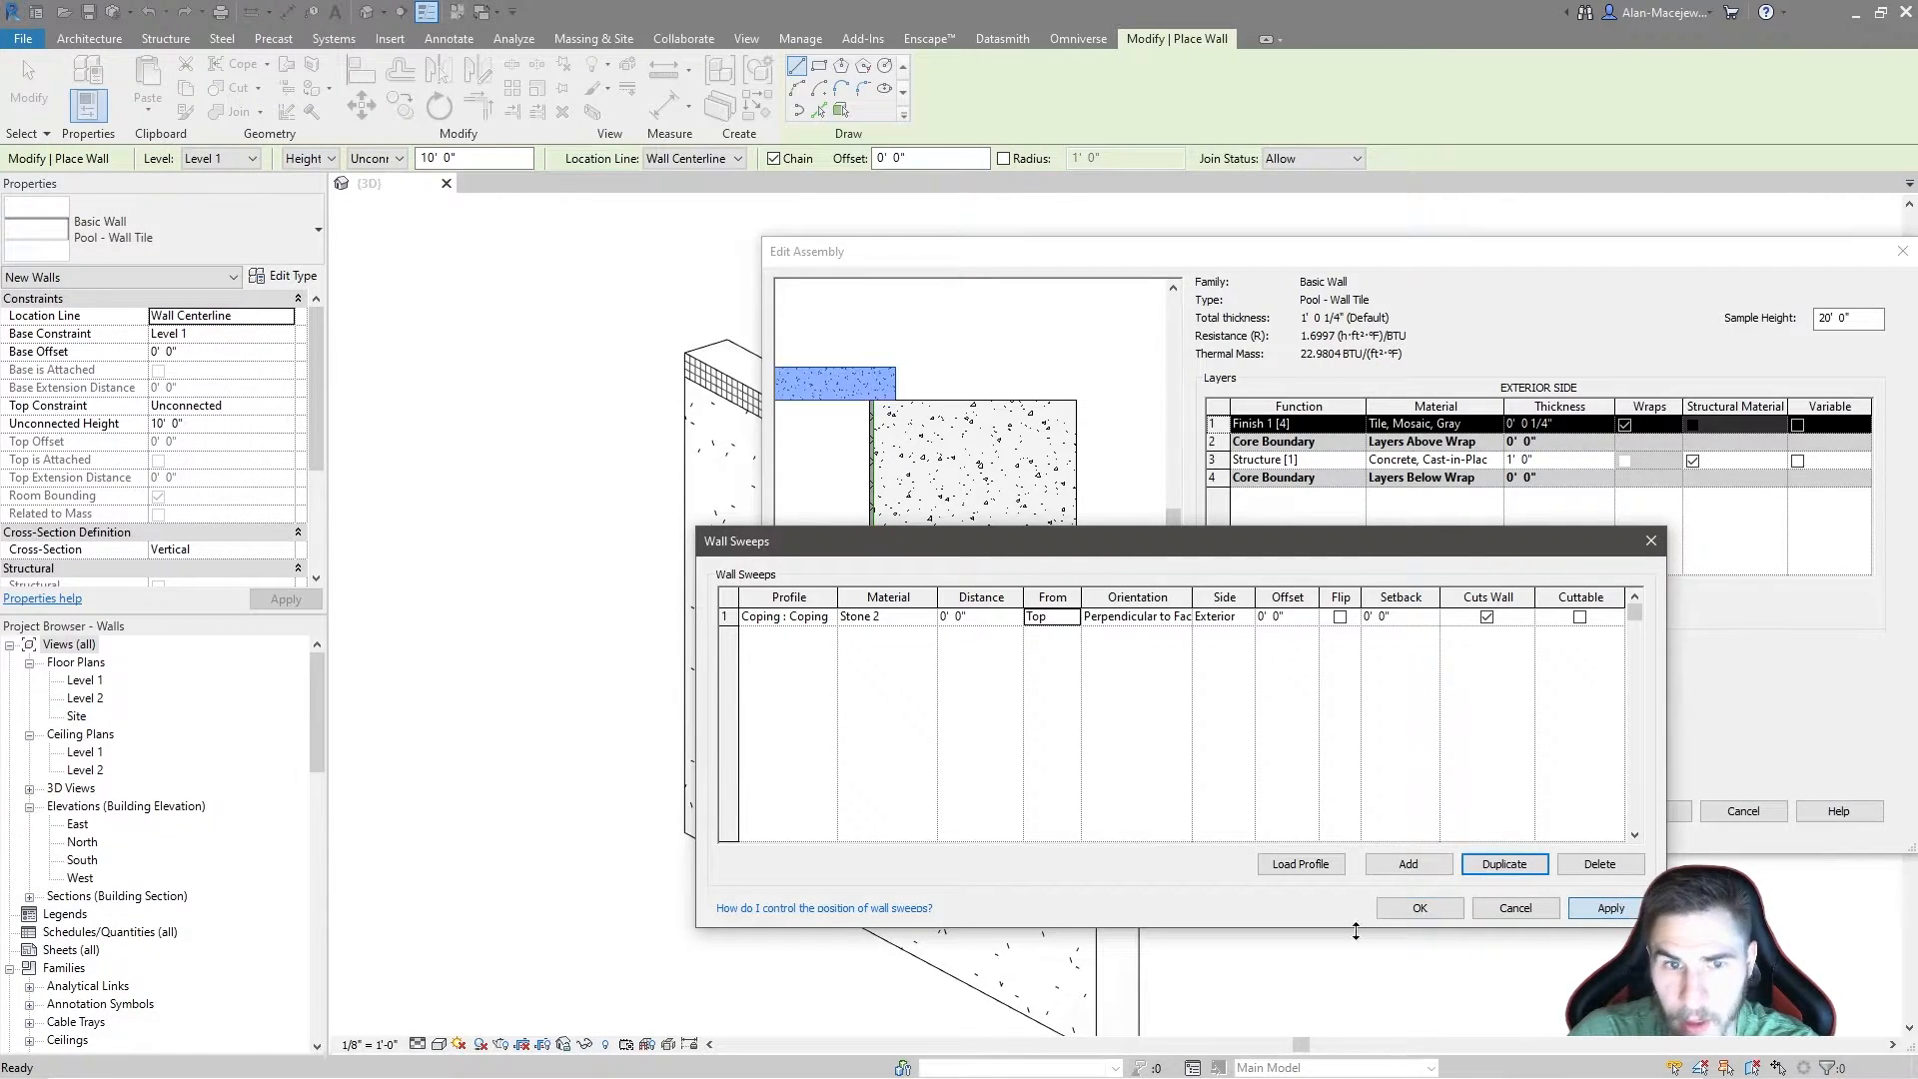
drag(980, 549, 887, 536)
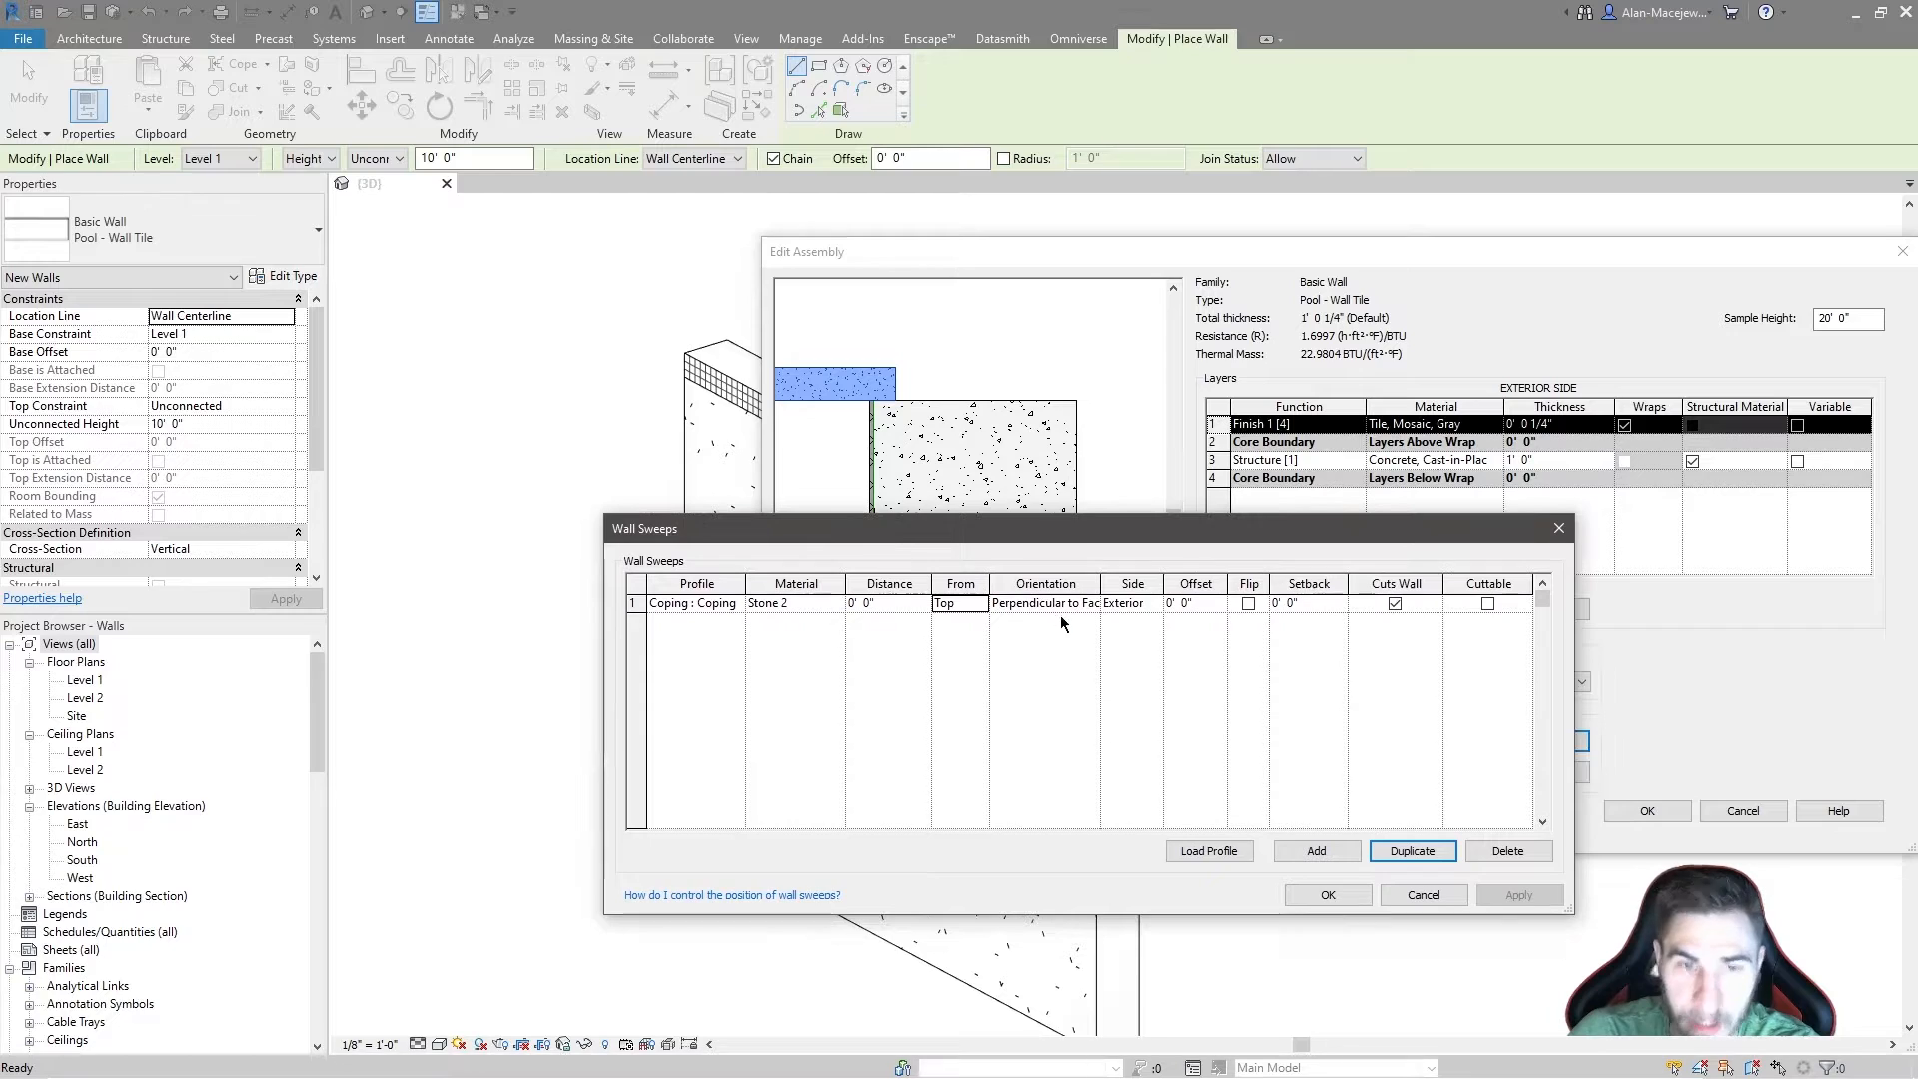
Step: Try the Flip option on the coping sweep and restore its unflipped orientation
click(1247, 605)
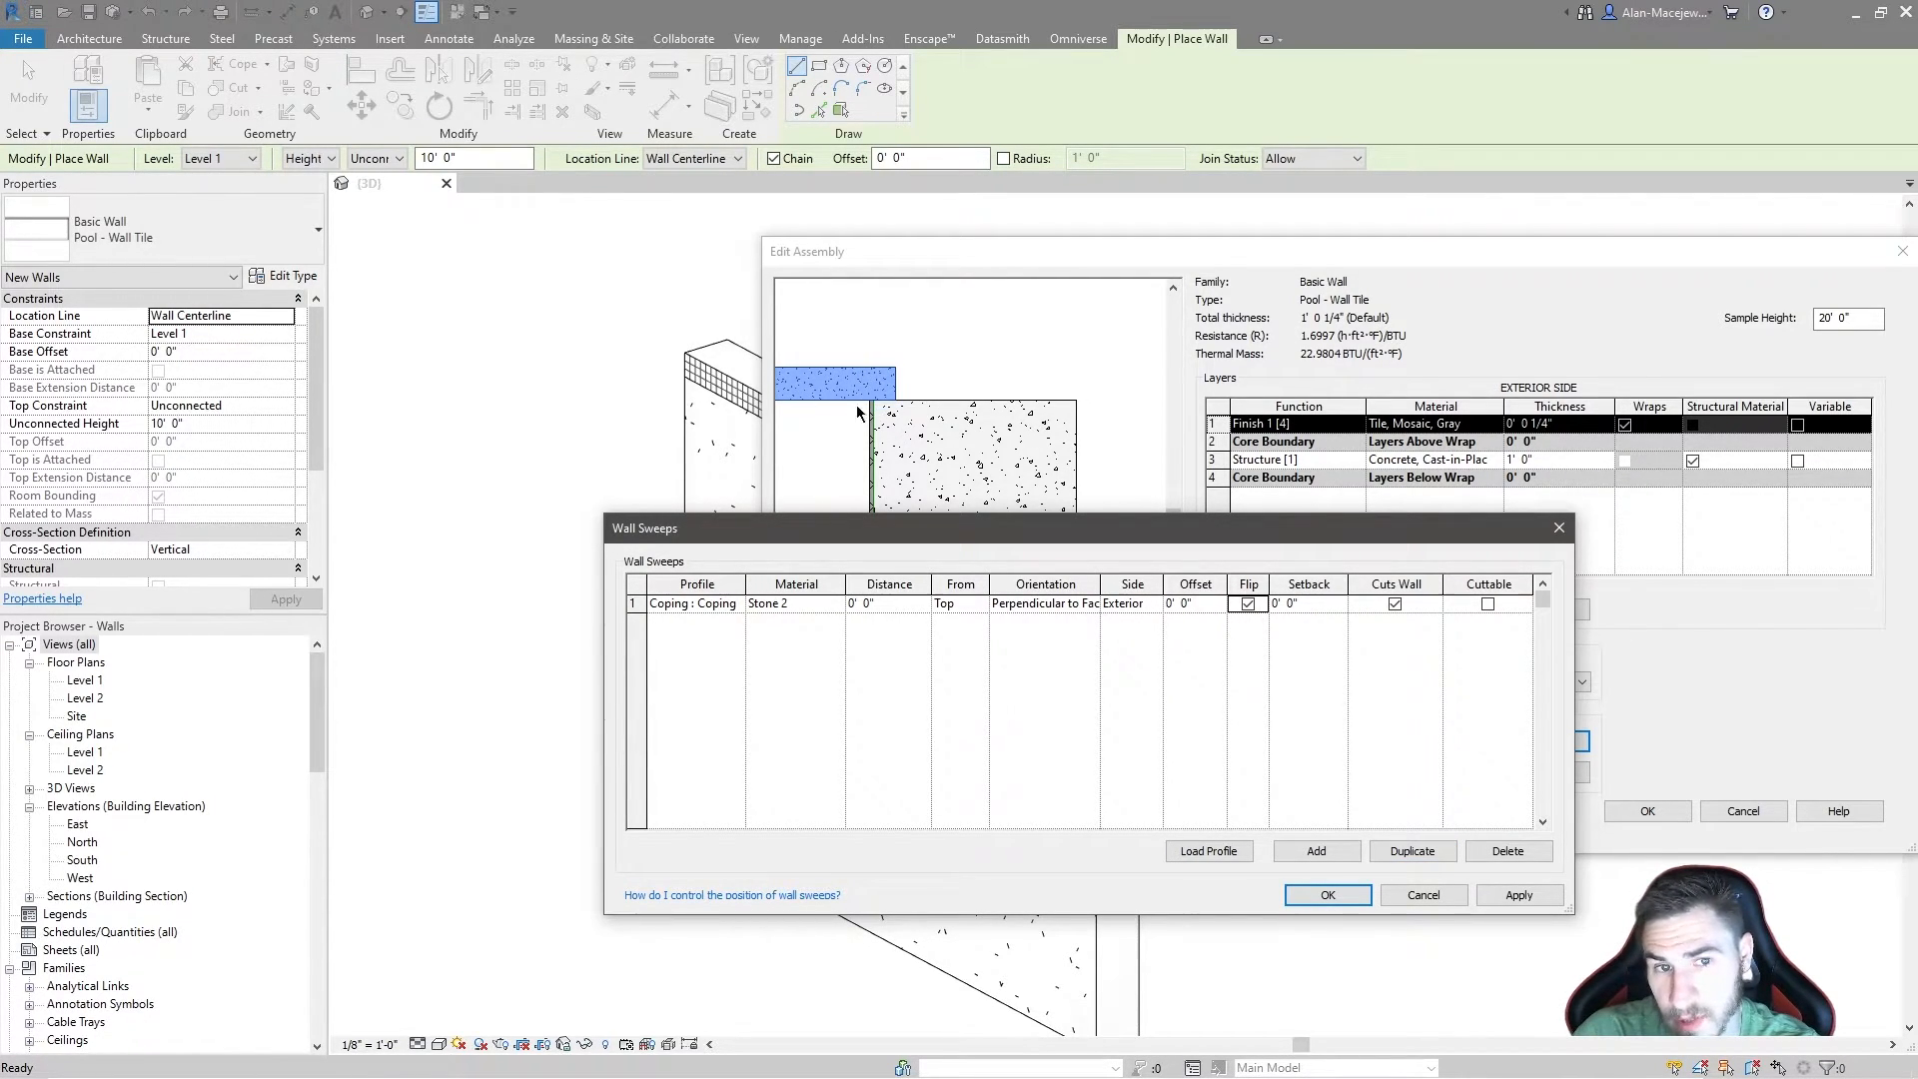
click(1504, 892)
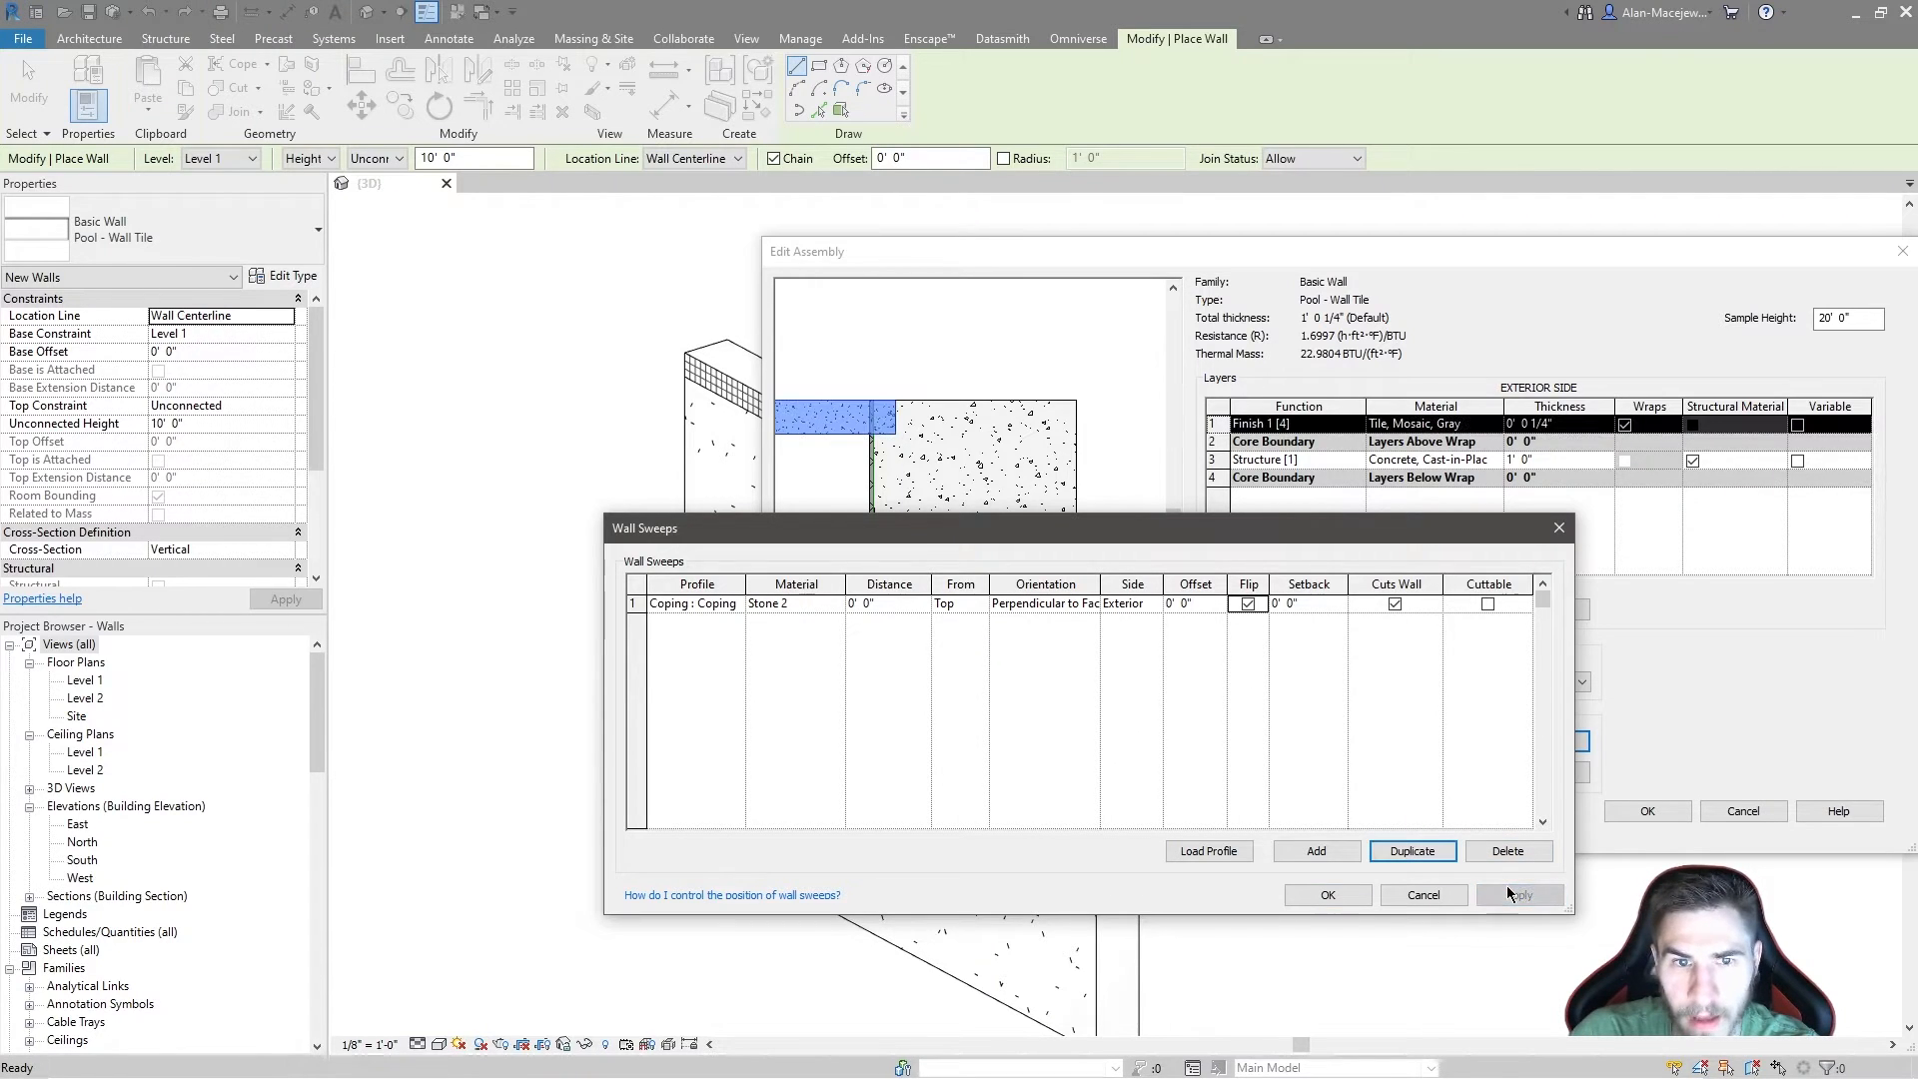
click(1248, 605)
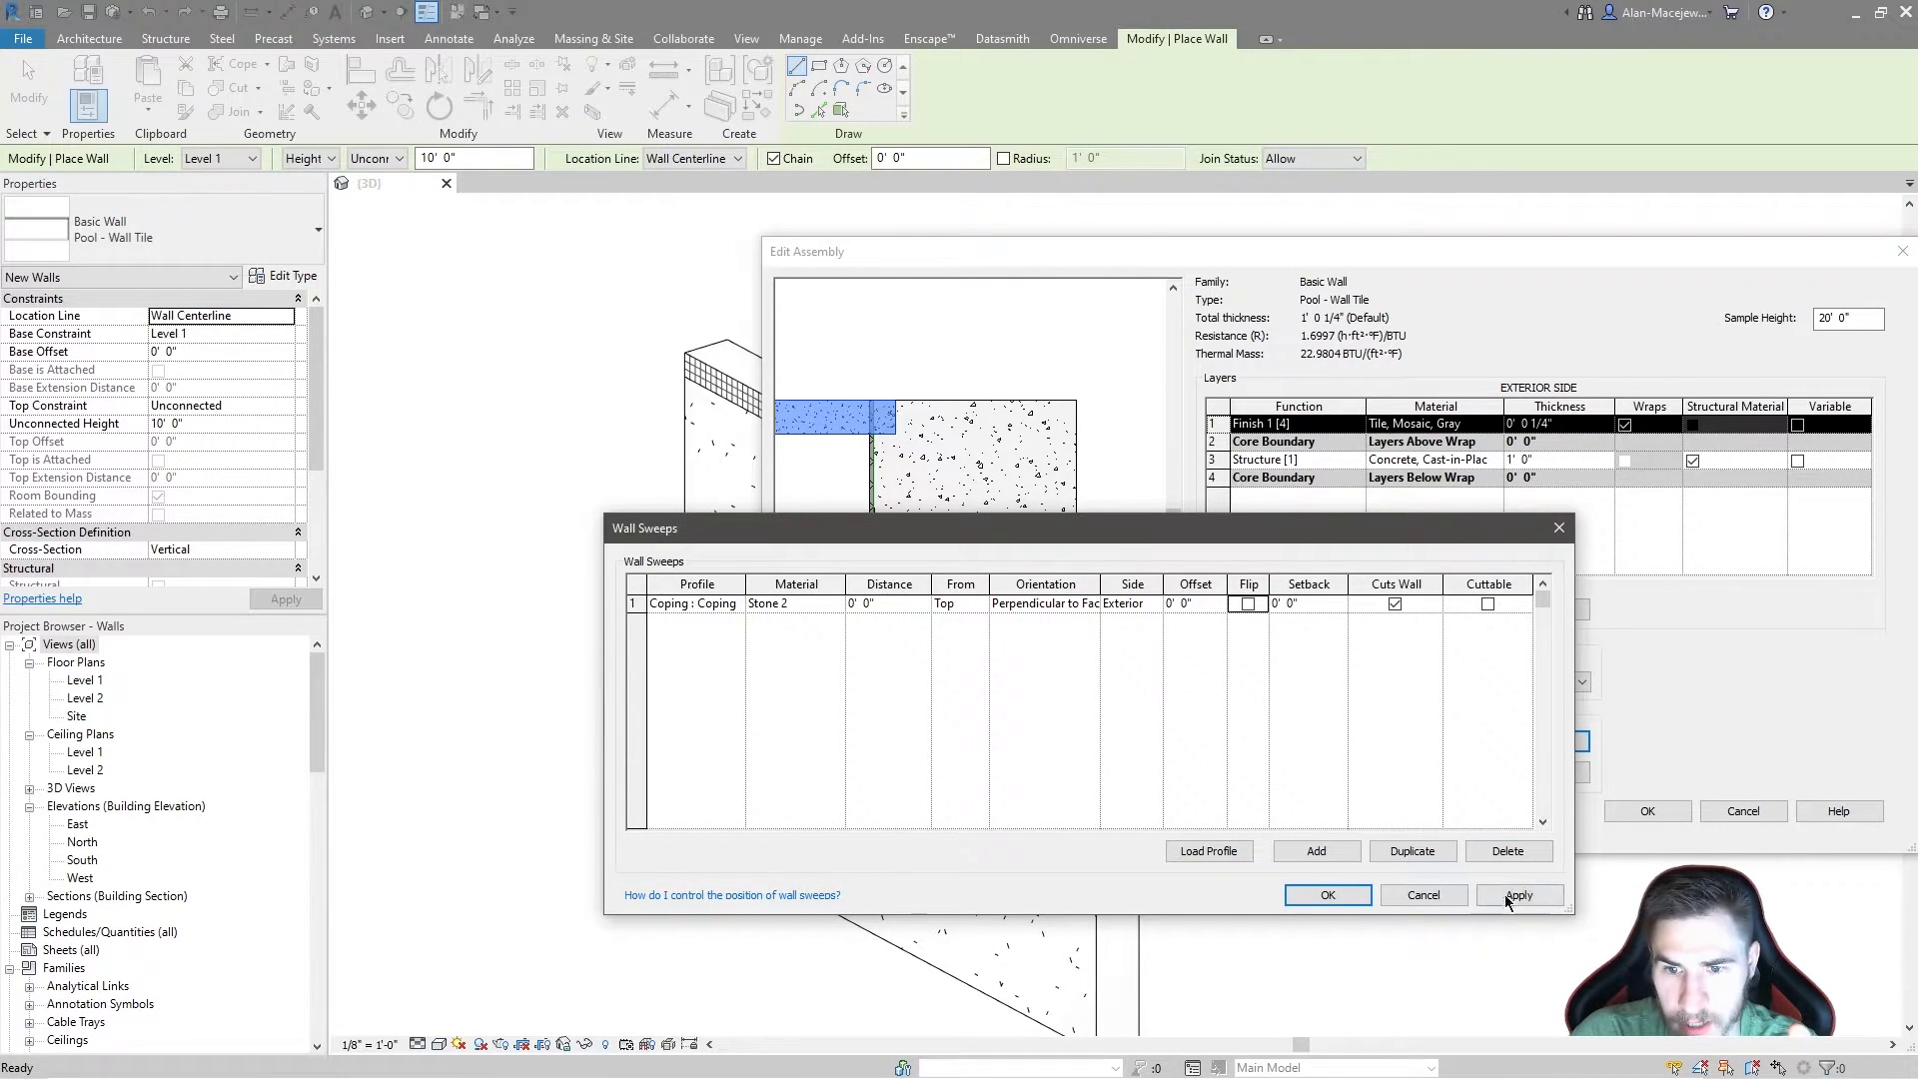
click(1509, 894)
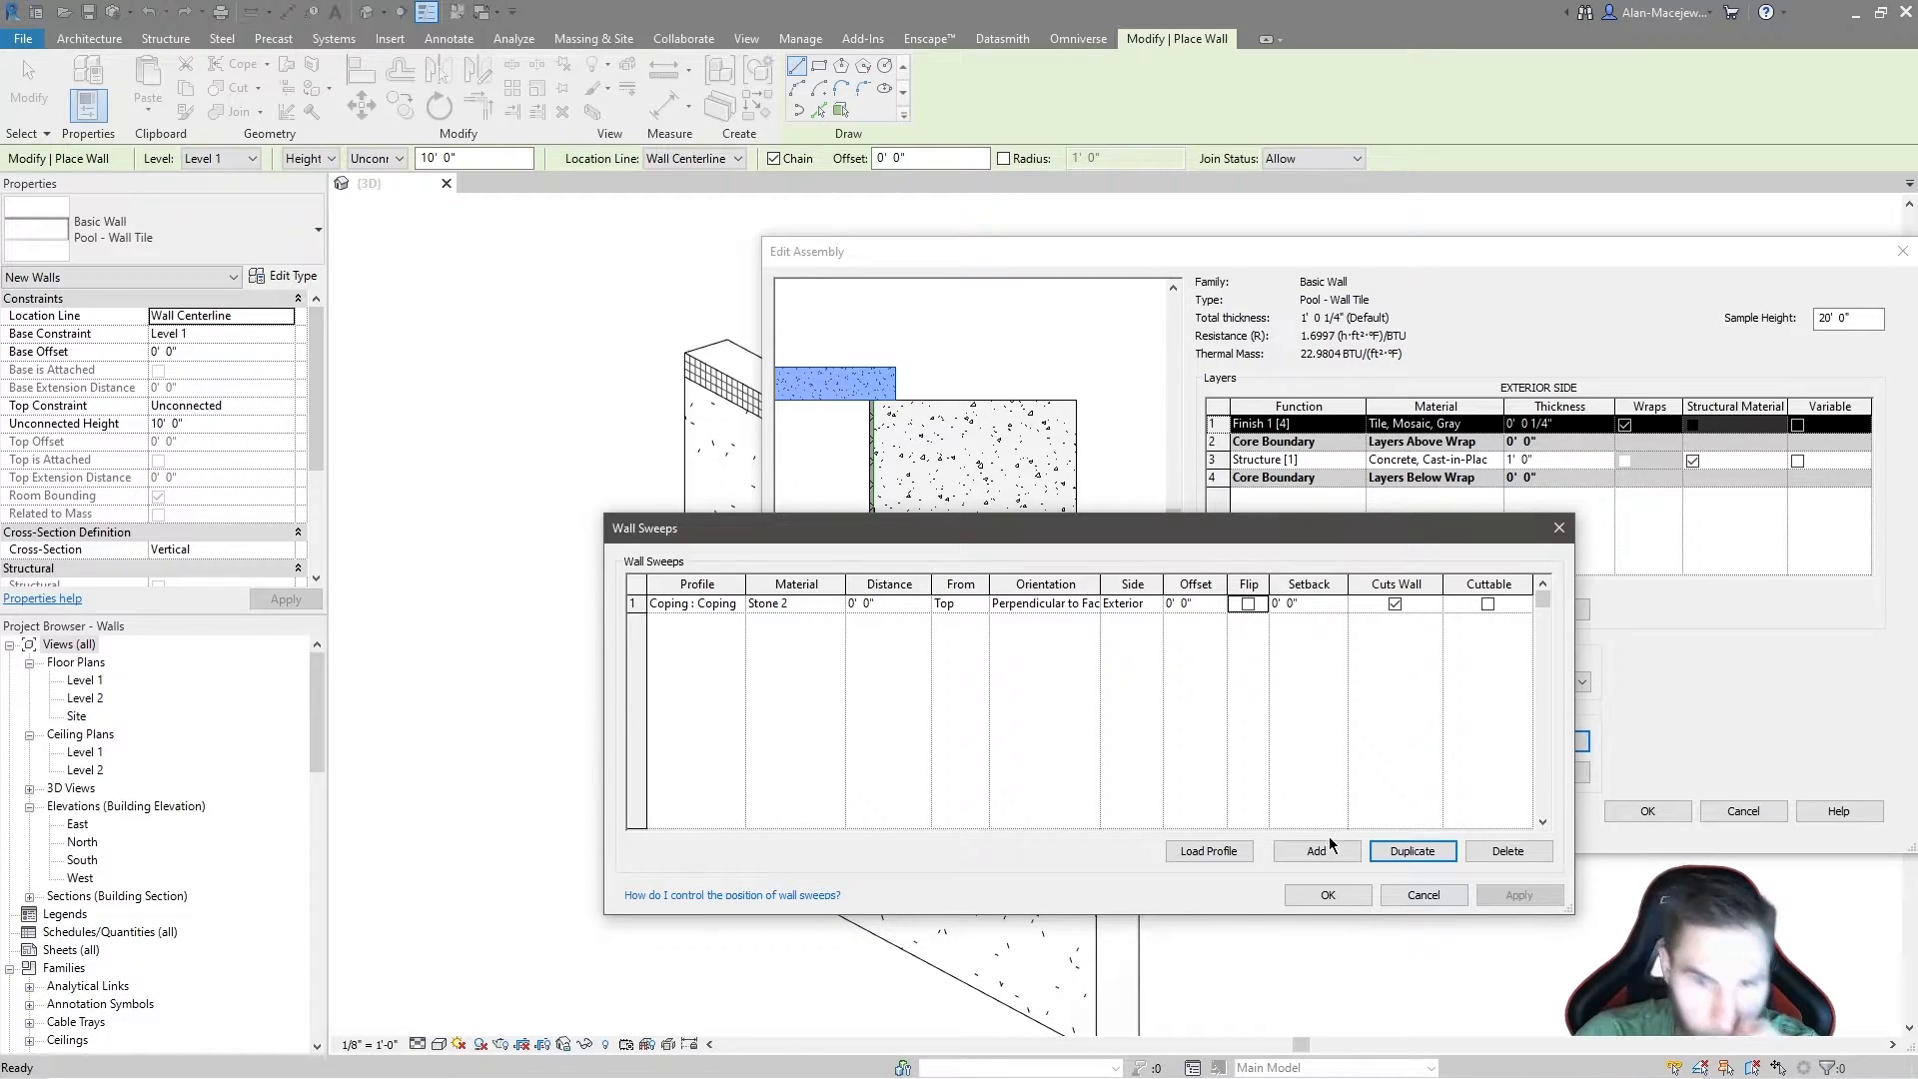
Step: Accept the coping sweep, the wall assembly and the type properties of Pool - Wall Tile
click(1330, 895)
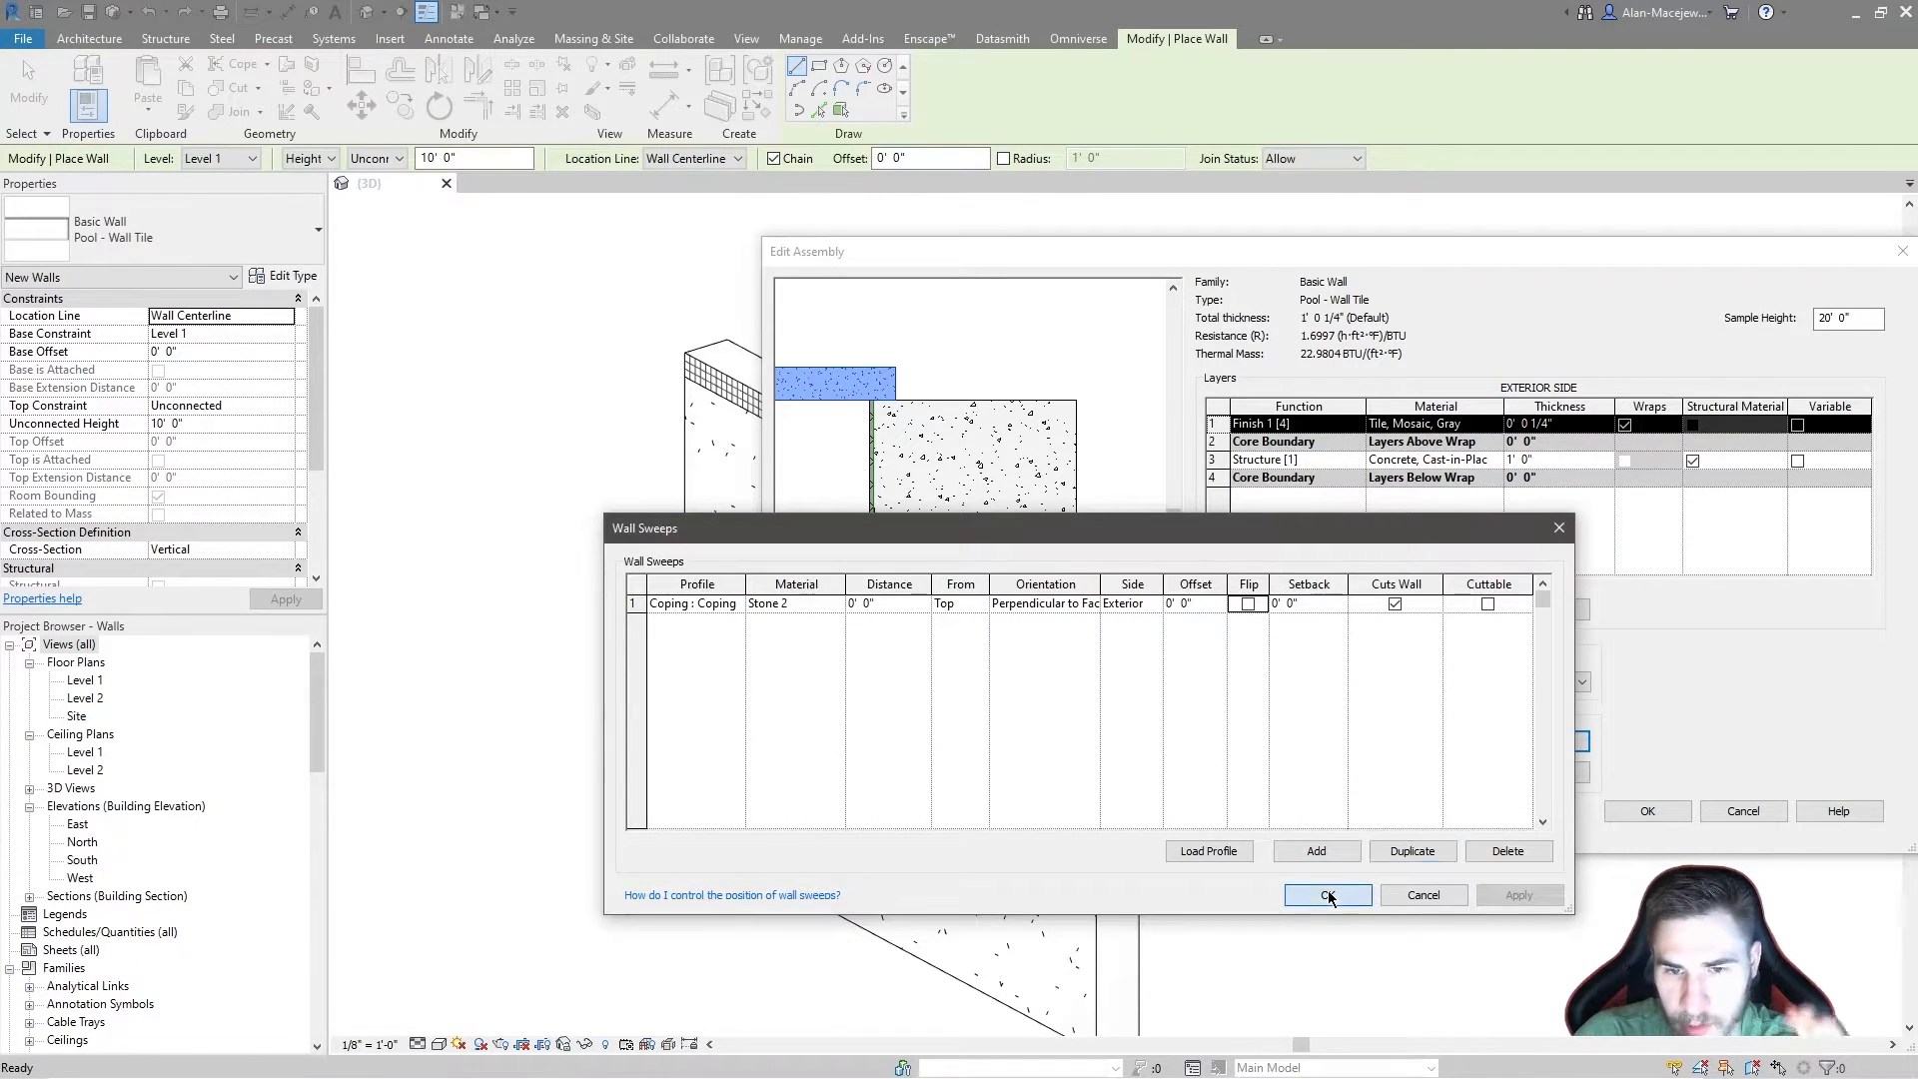
drag(1353, 267, 1184, 256)
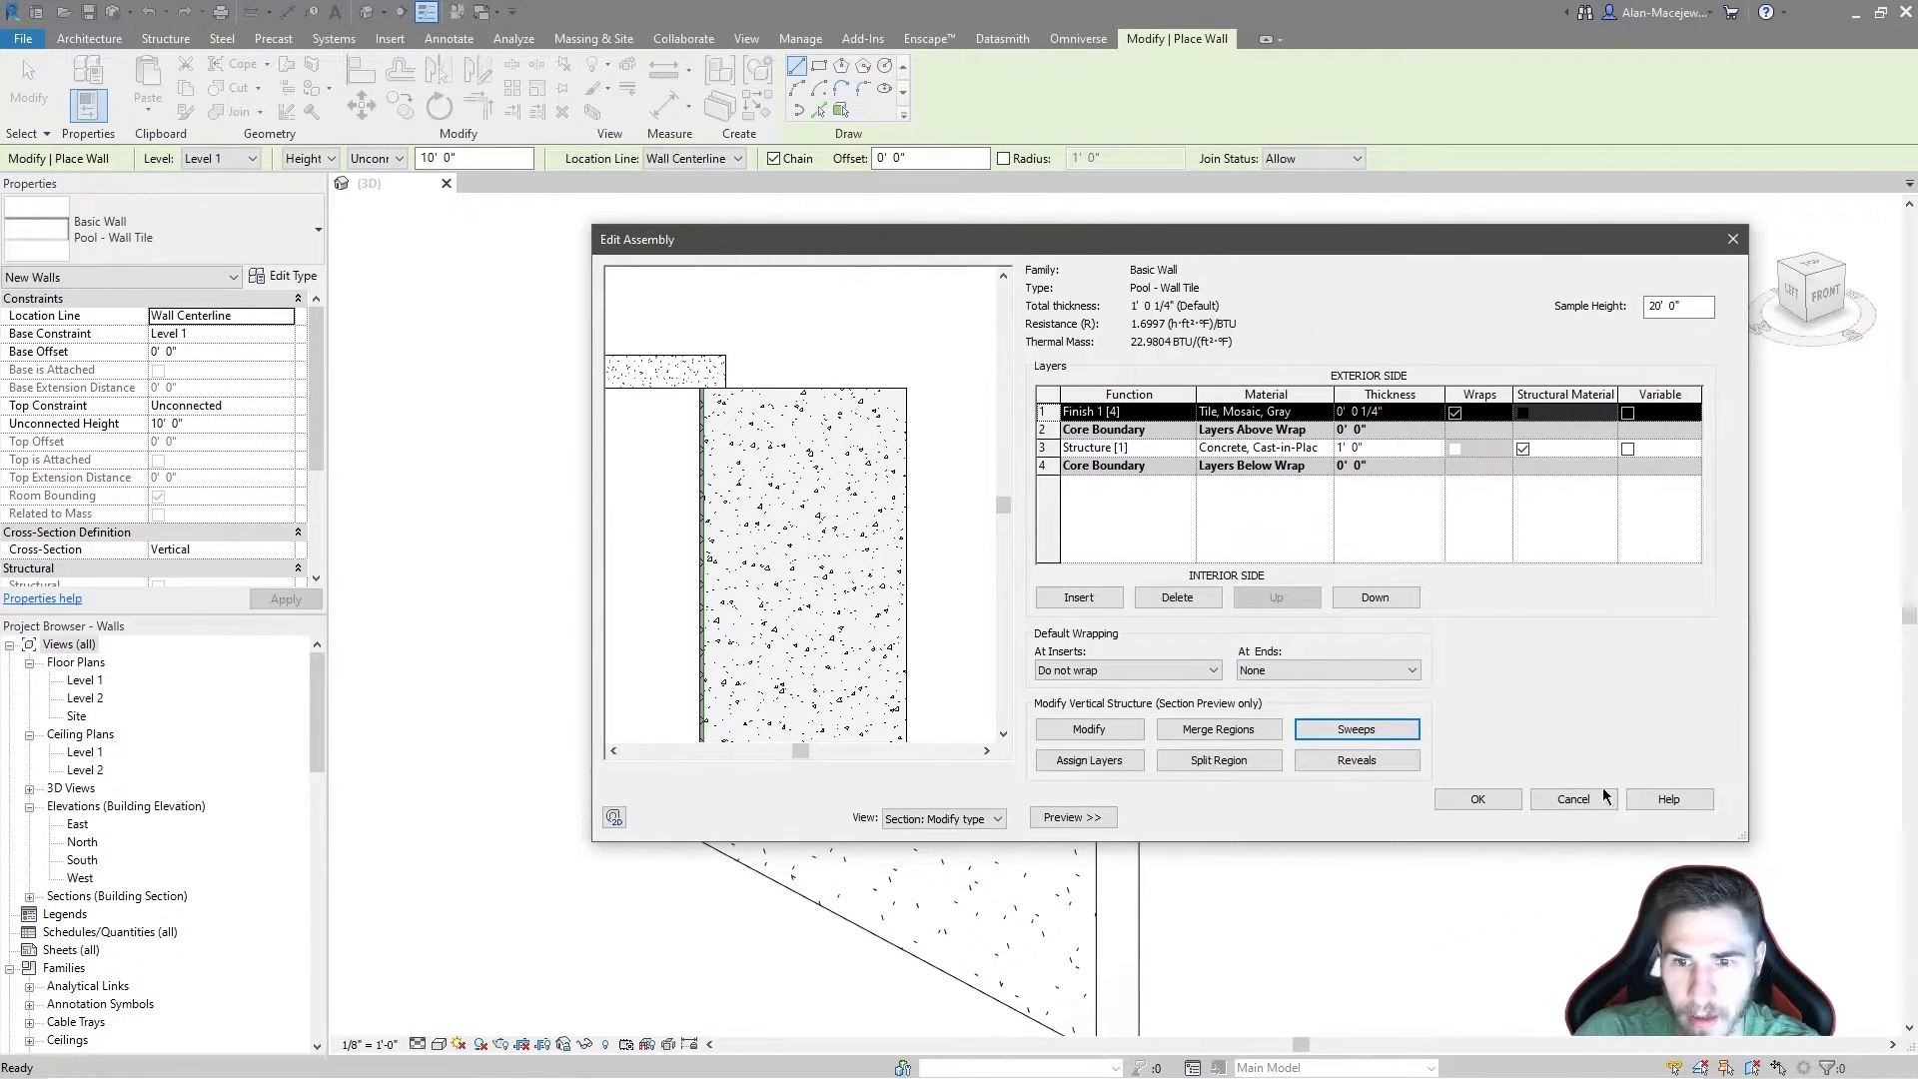
click(1445, 803)
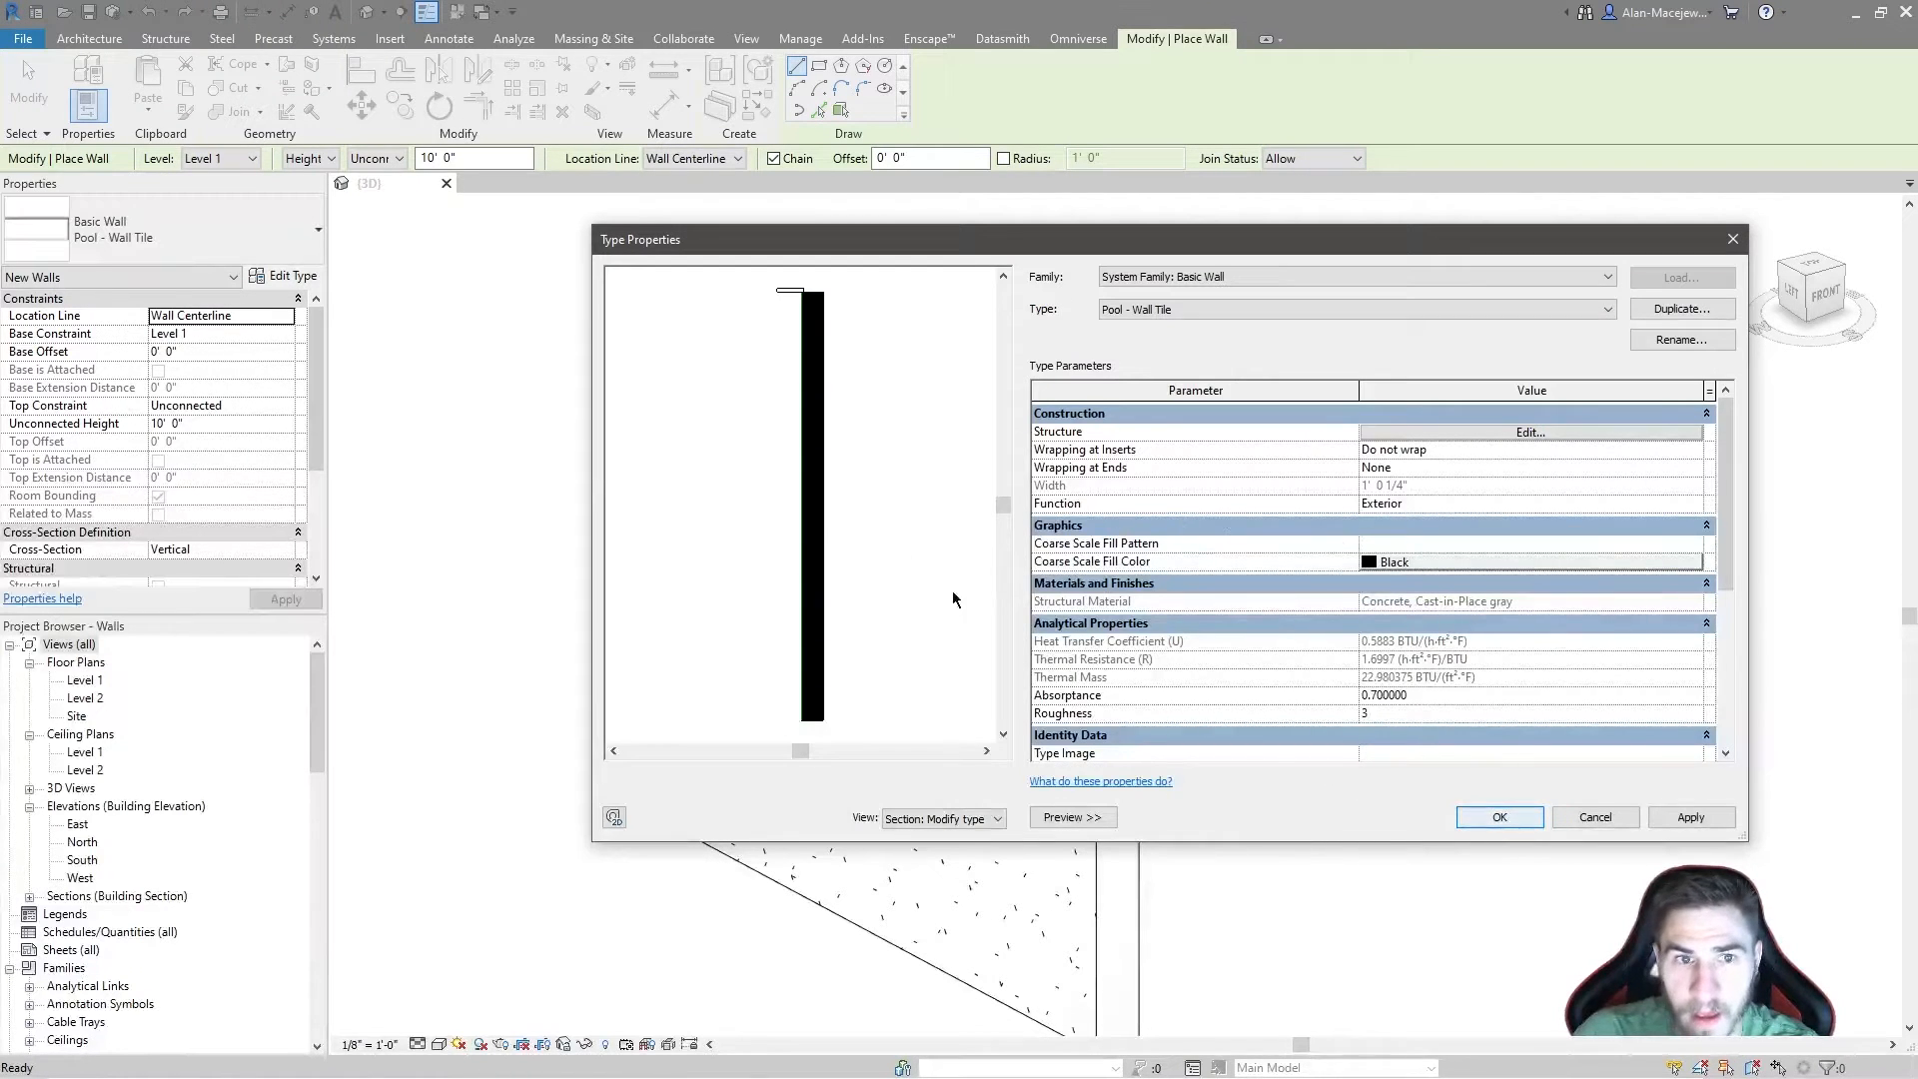
scroll(808, 291, up, 6)
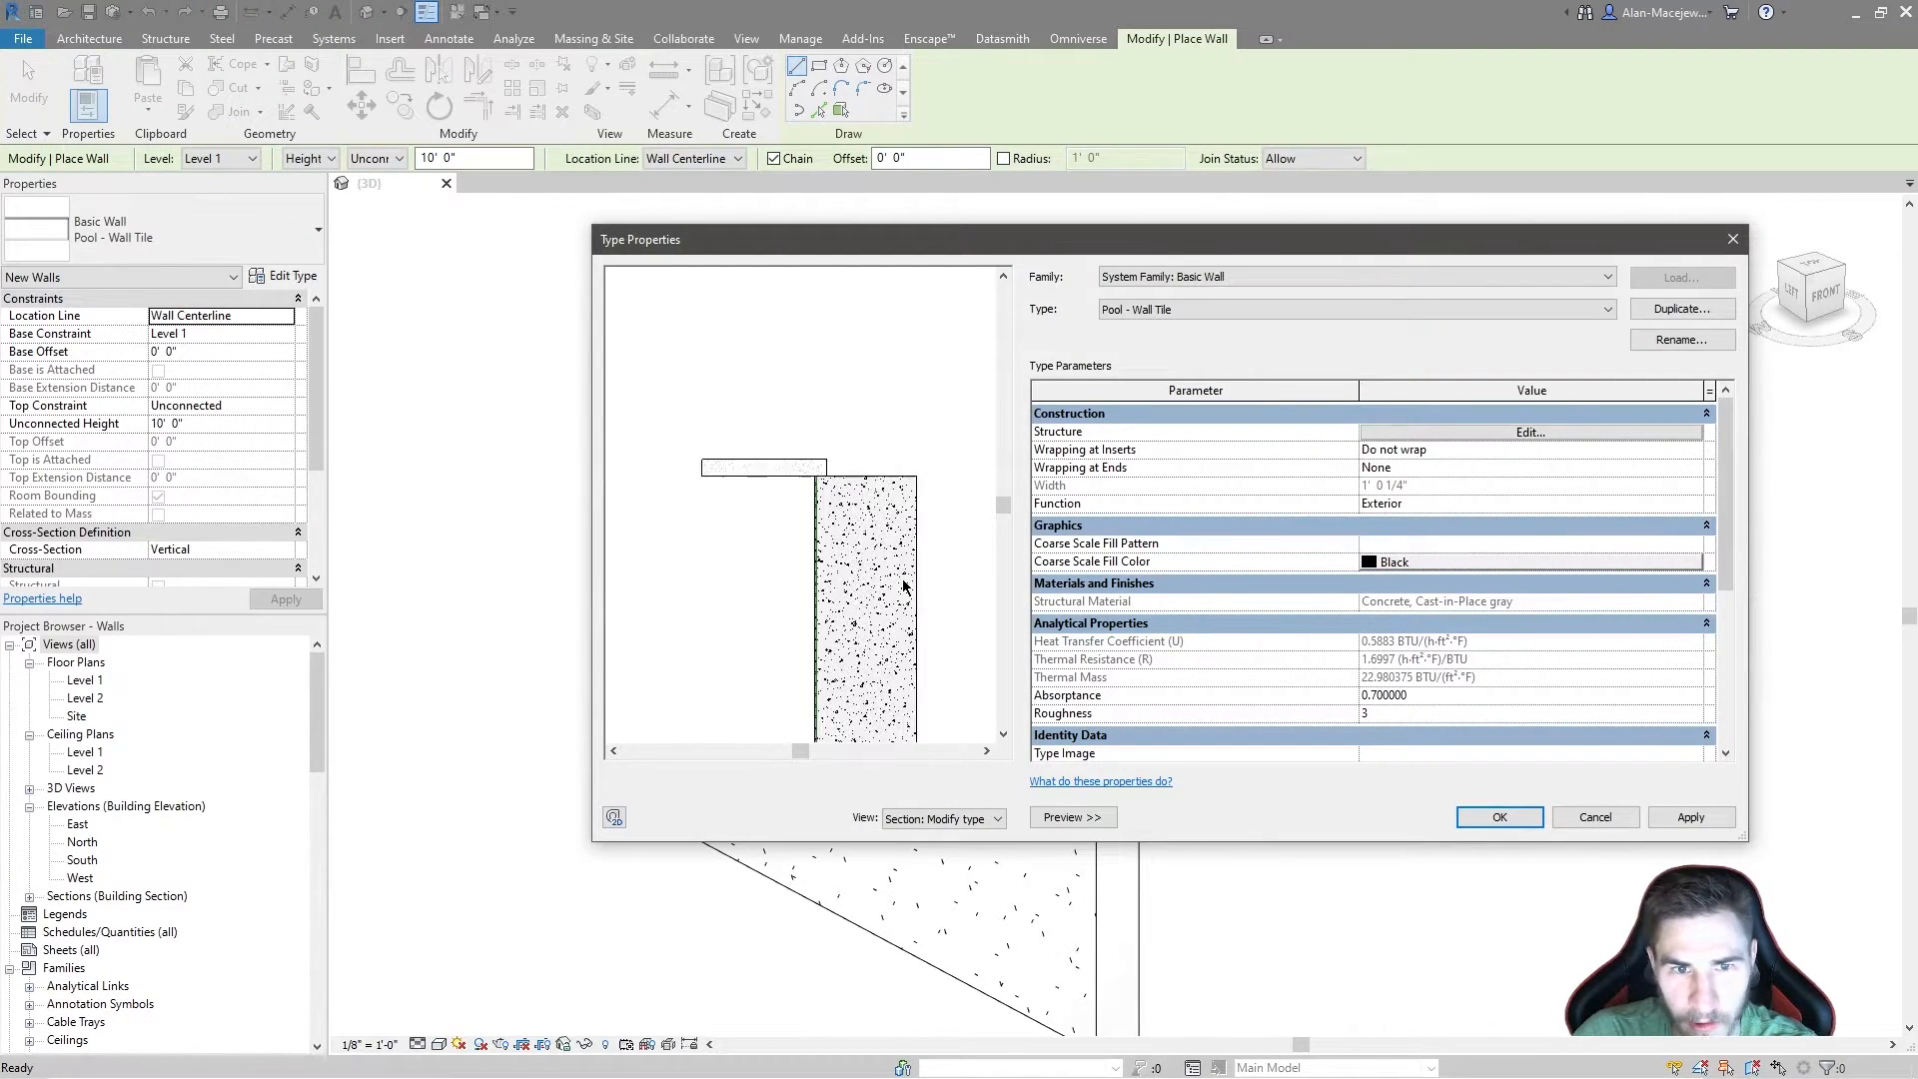
drag(1009, 240, 868, 726)
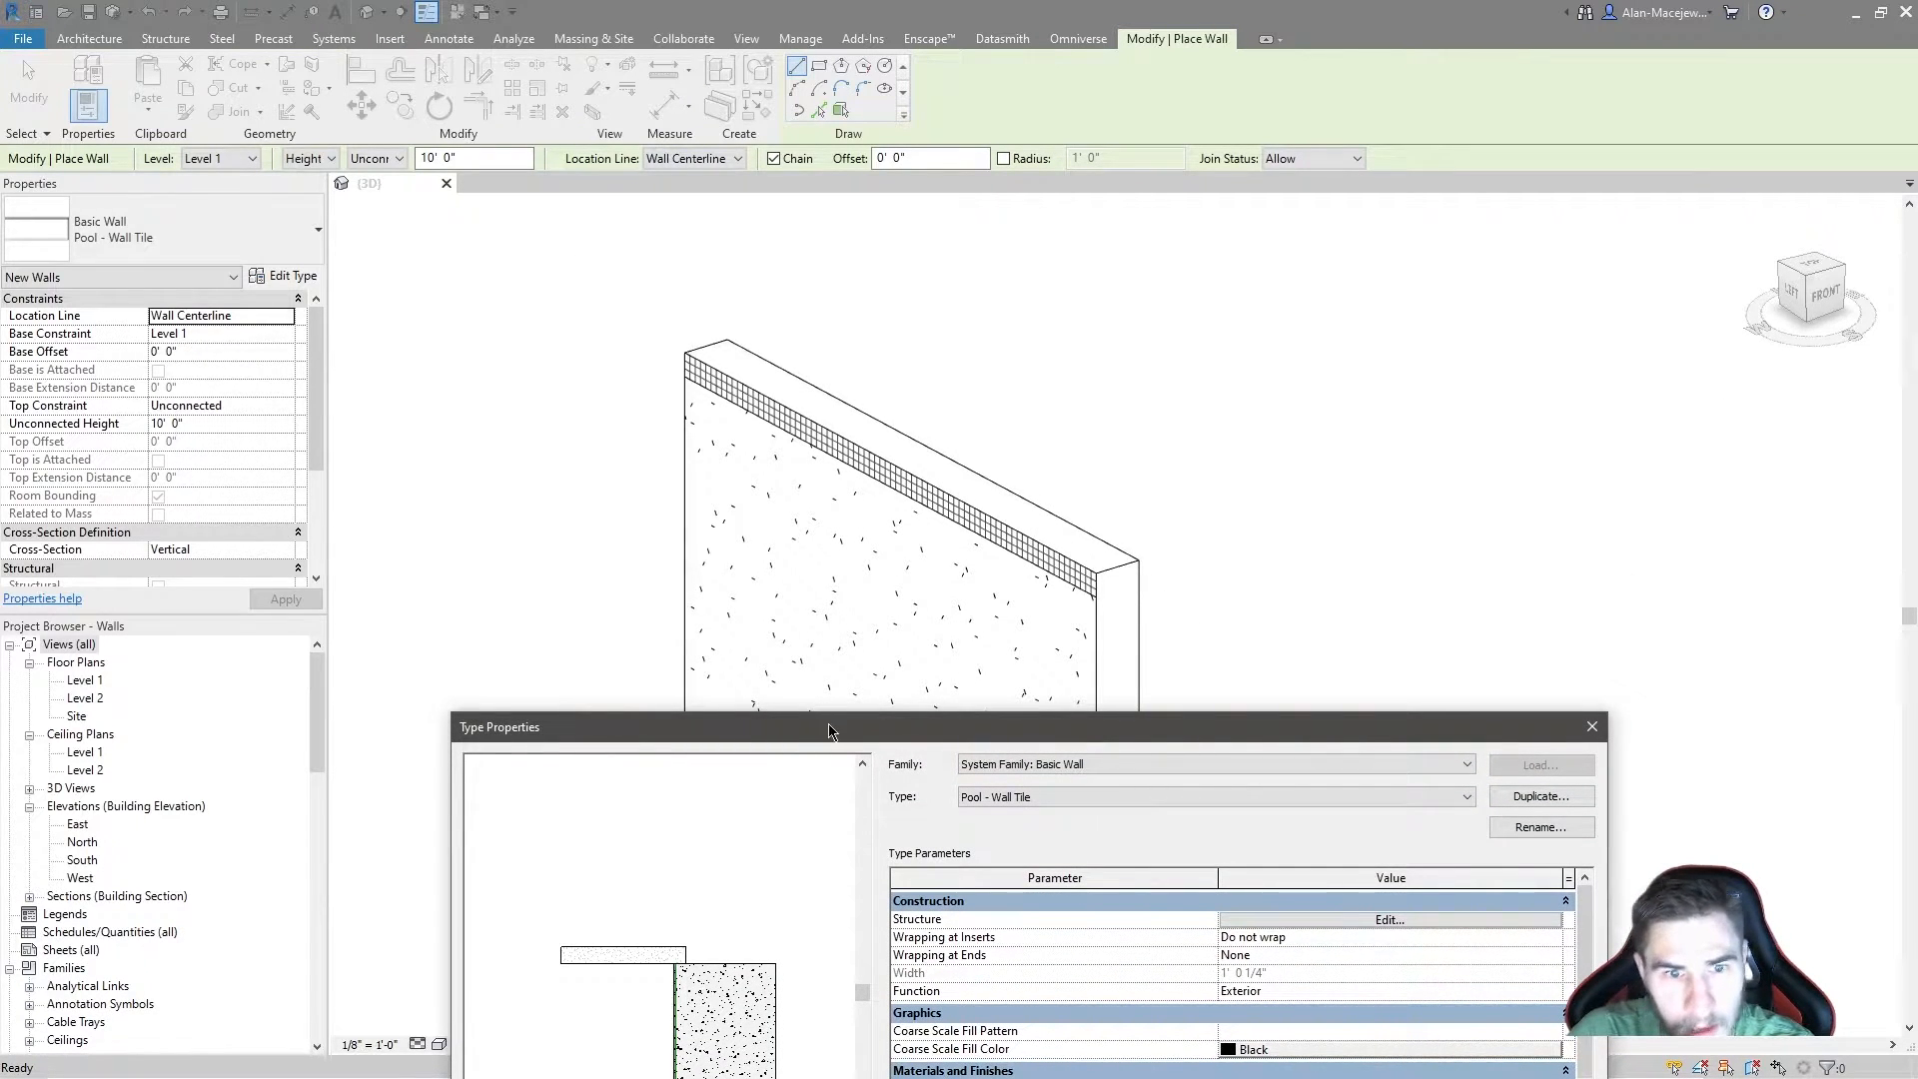
drag(840, 741, 844, 708)
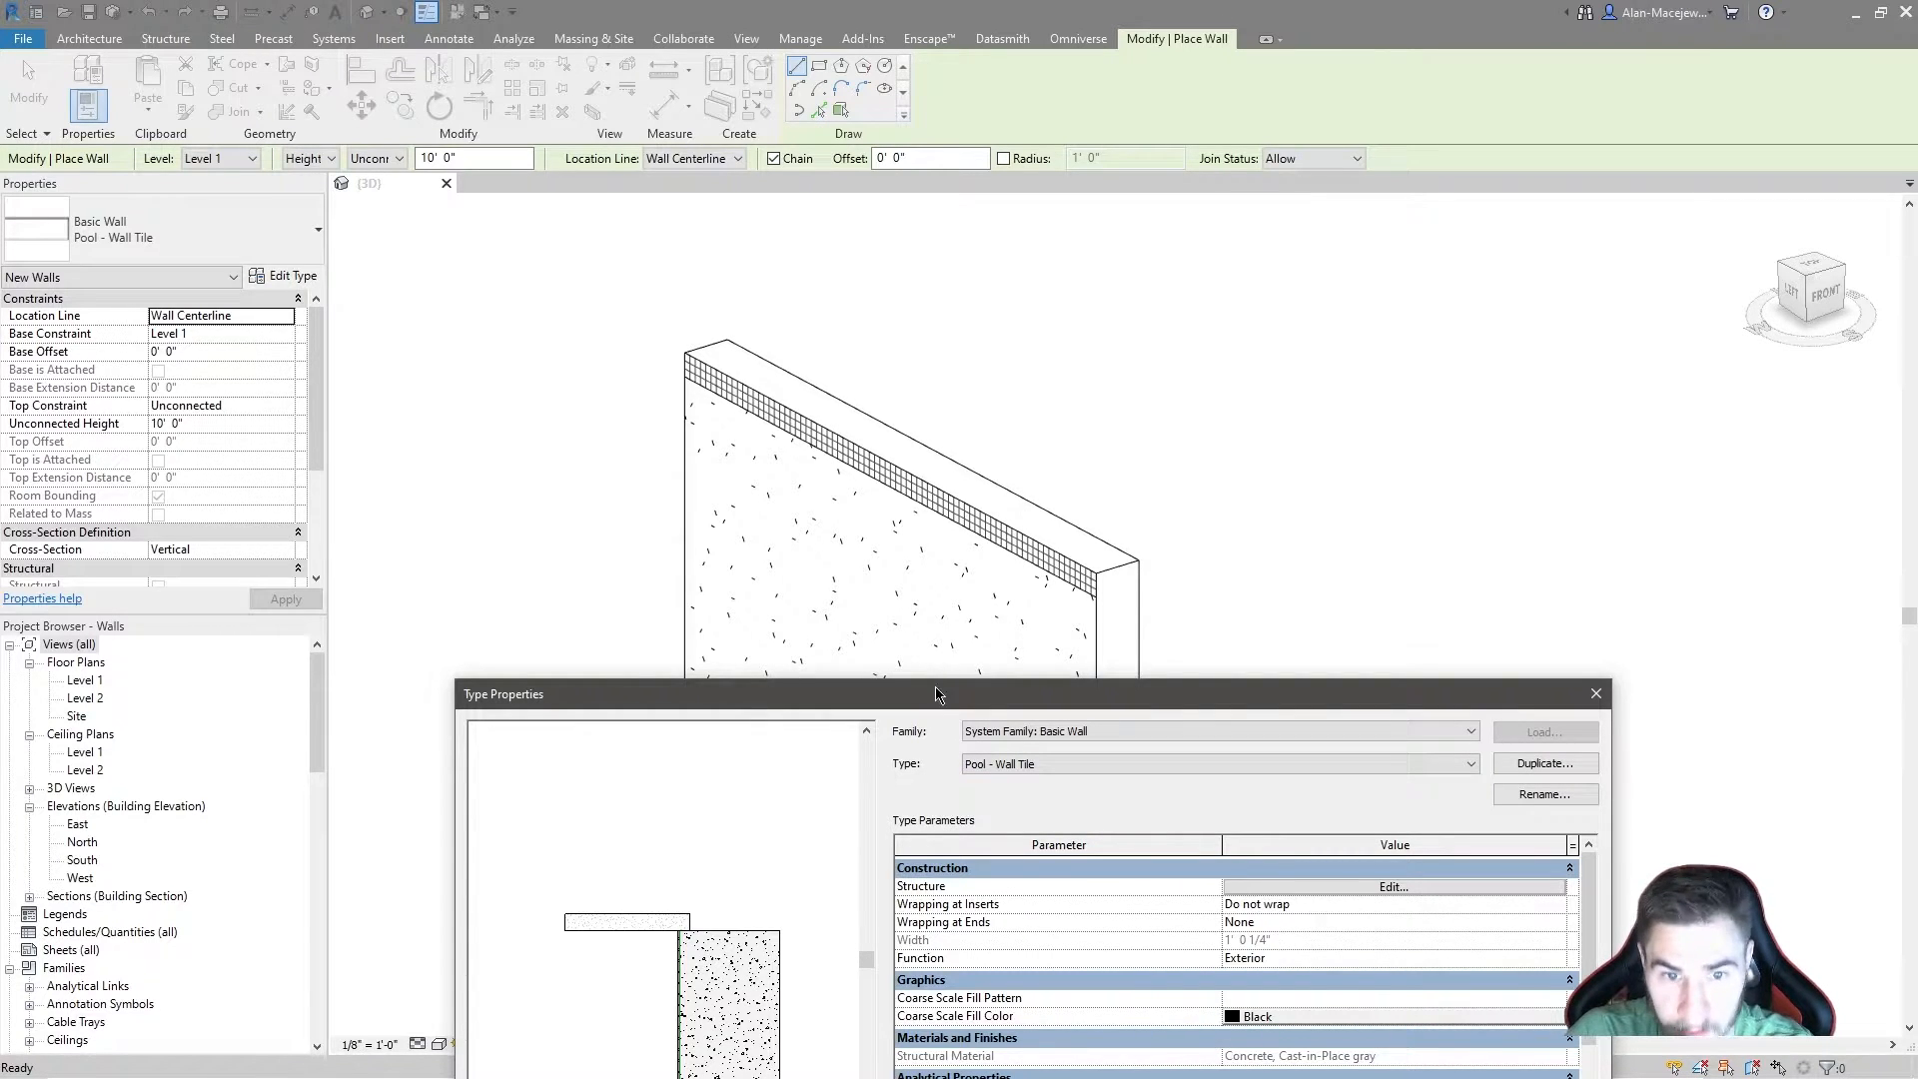
drag(938, 694, 954, 259)
click(1383, 835)
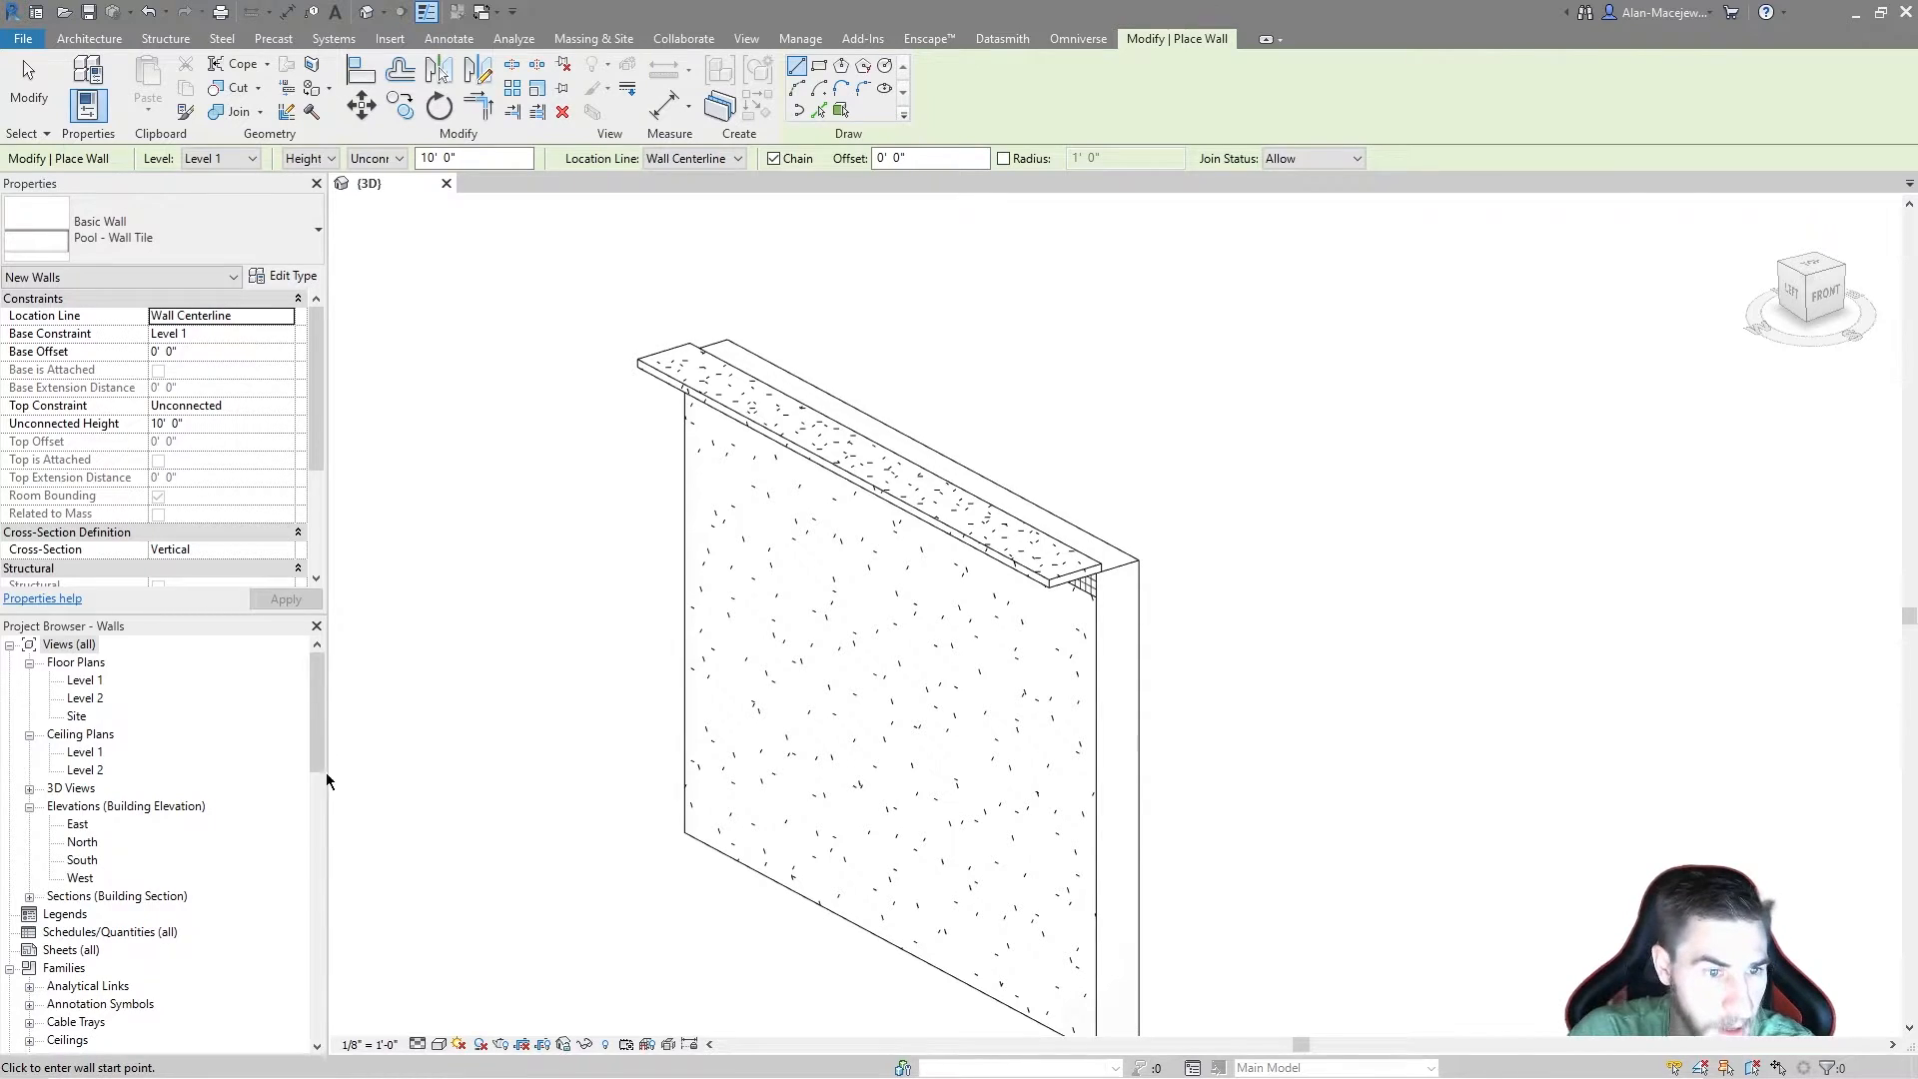
Step: Open the Coping profile family from the project's Profiles for editing
click(321, 931)
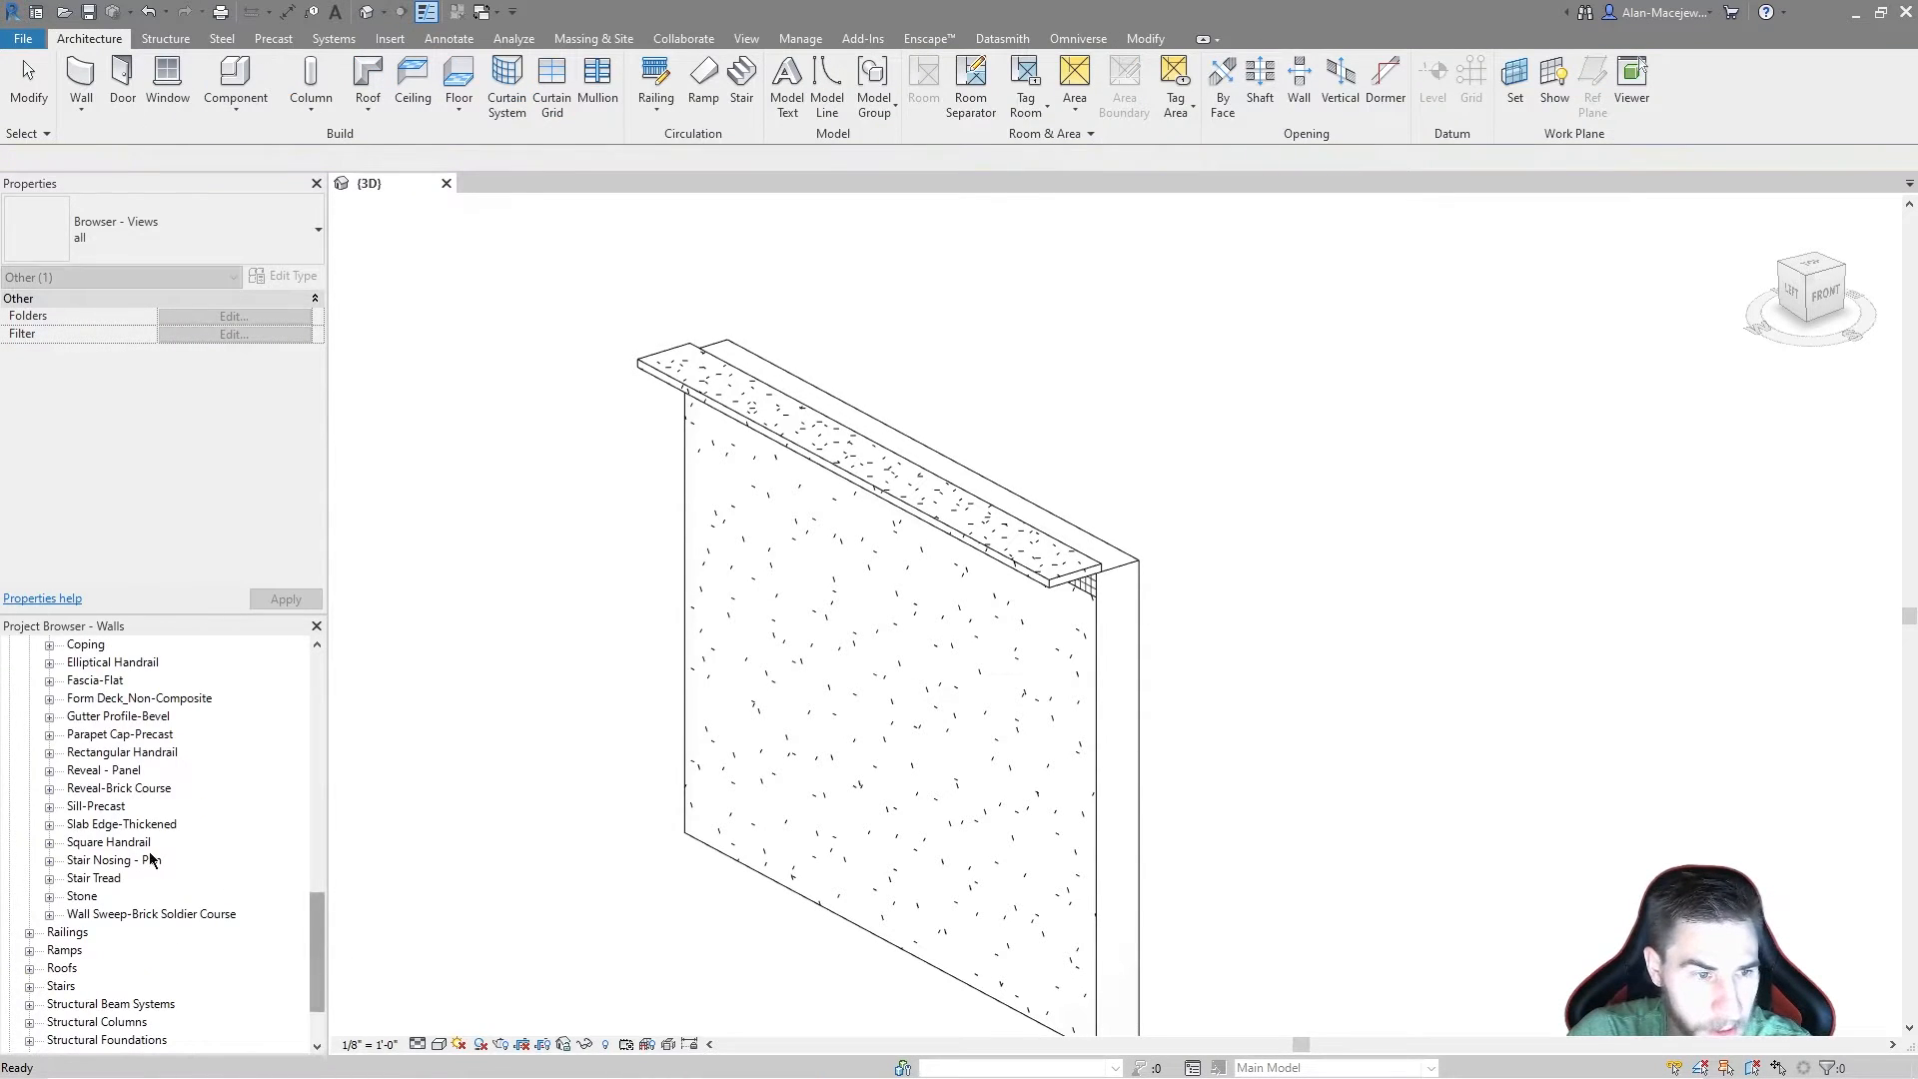
scroll(150, 859, up, 2)
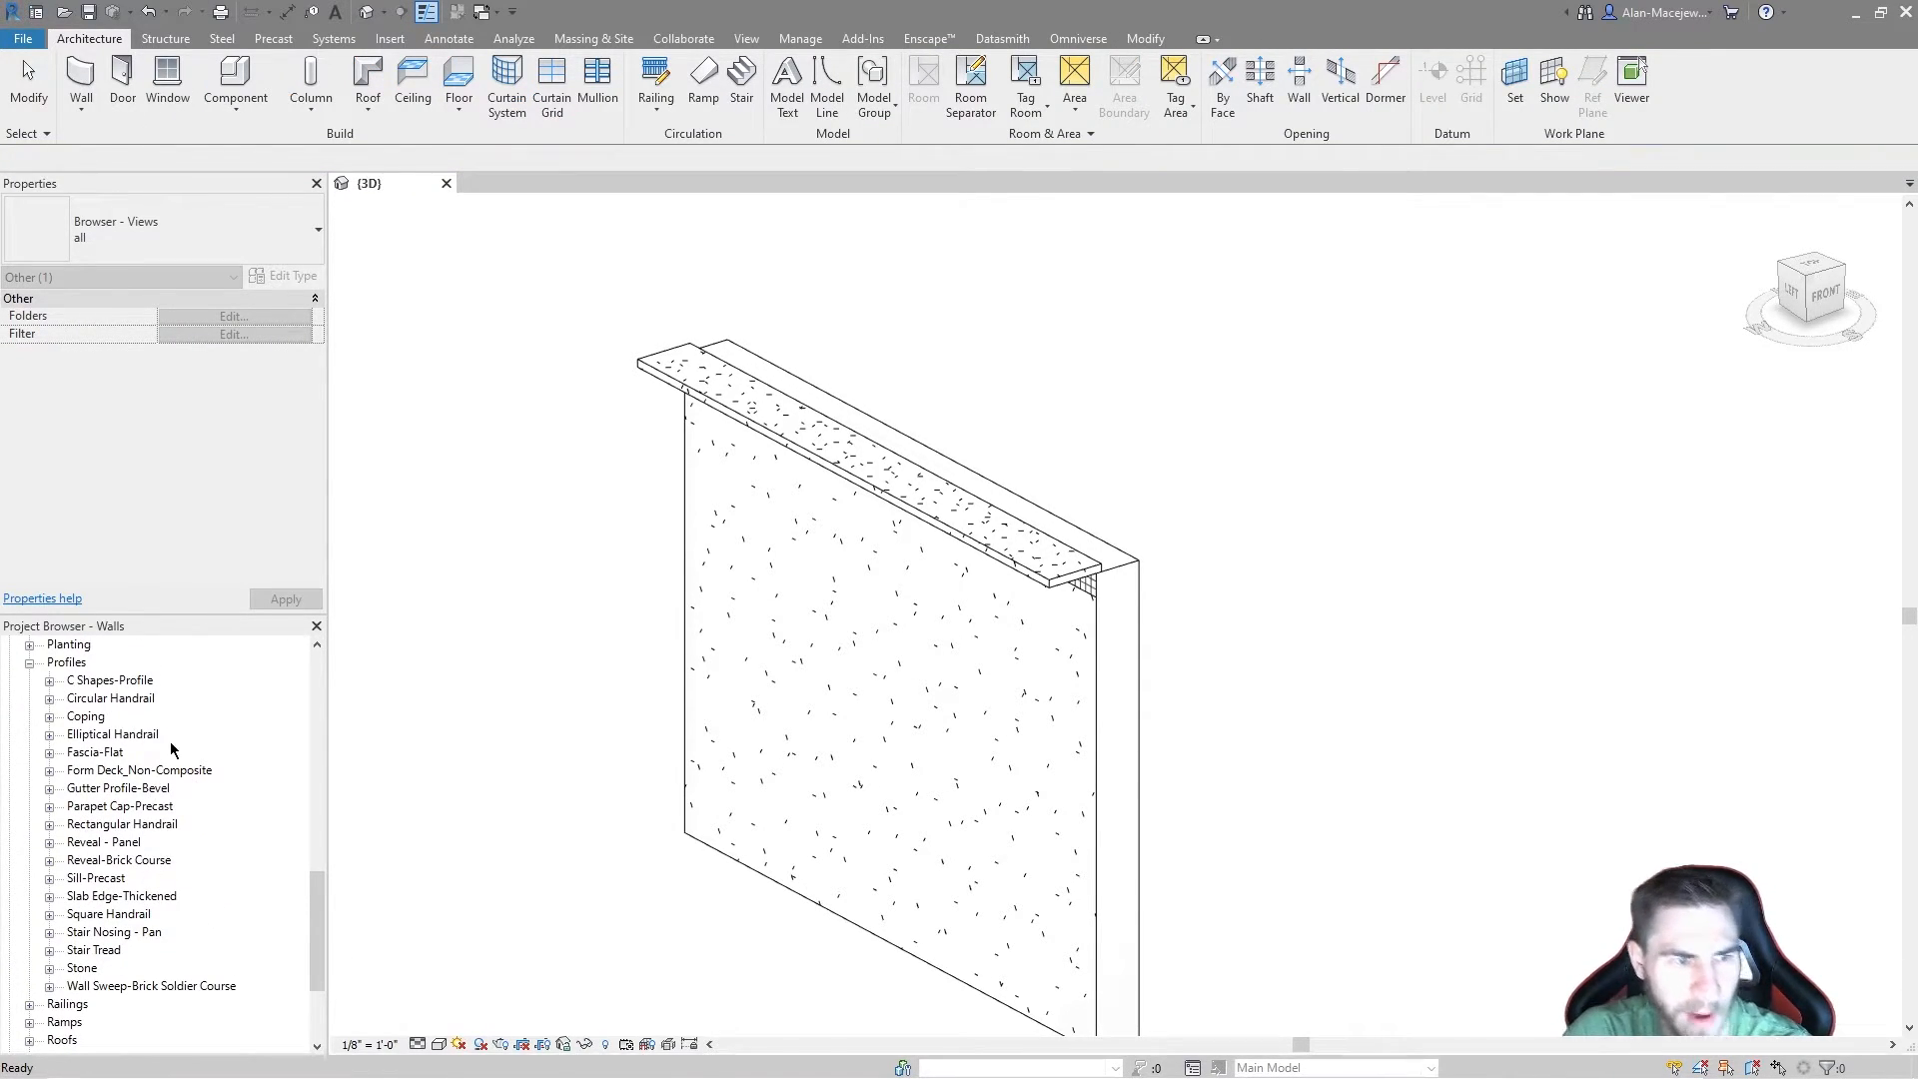
click(49, 716)
right_click(84, 716)
click(144, 817)
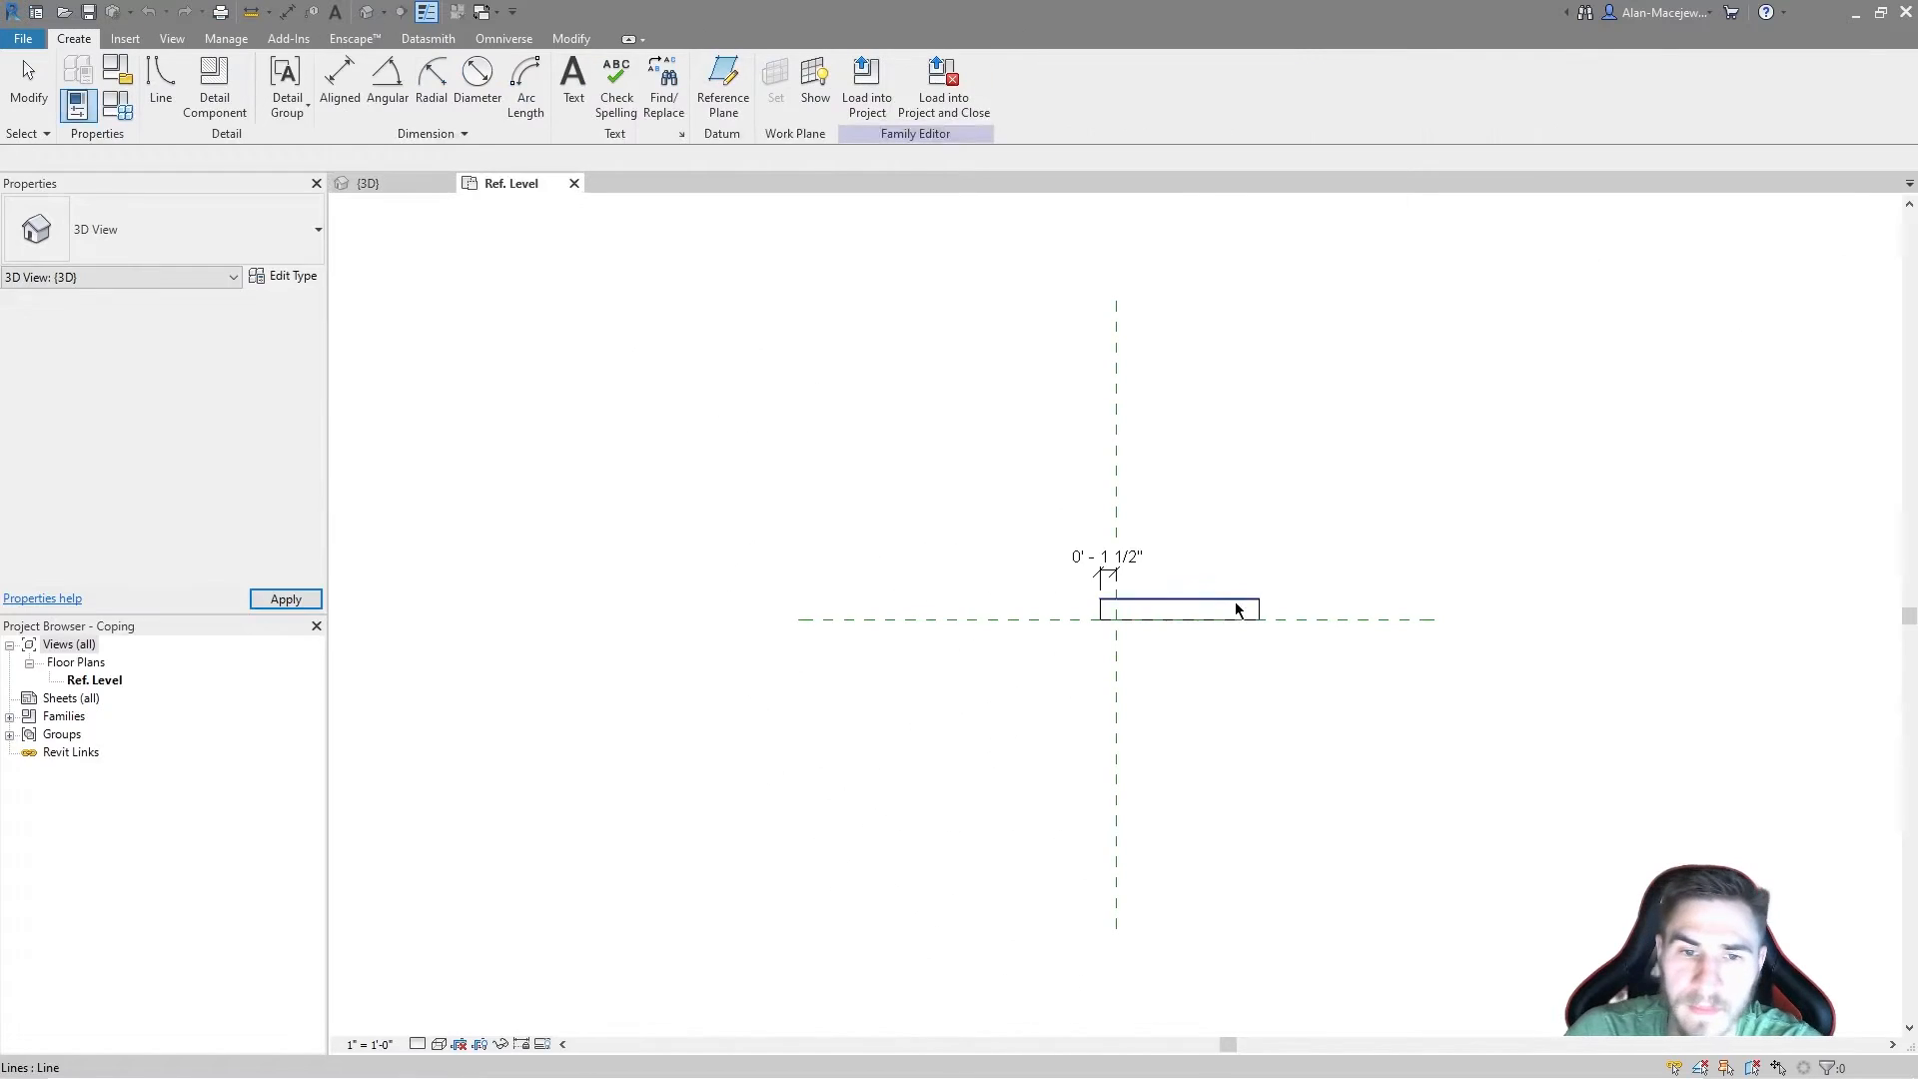
Step: Mirror the coping profile and its dimension about the vertical reference plane without keeping a copy
scroll(1186, 620, up, 3)
drag(917, 722, 1534, 342)
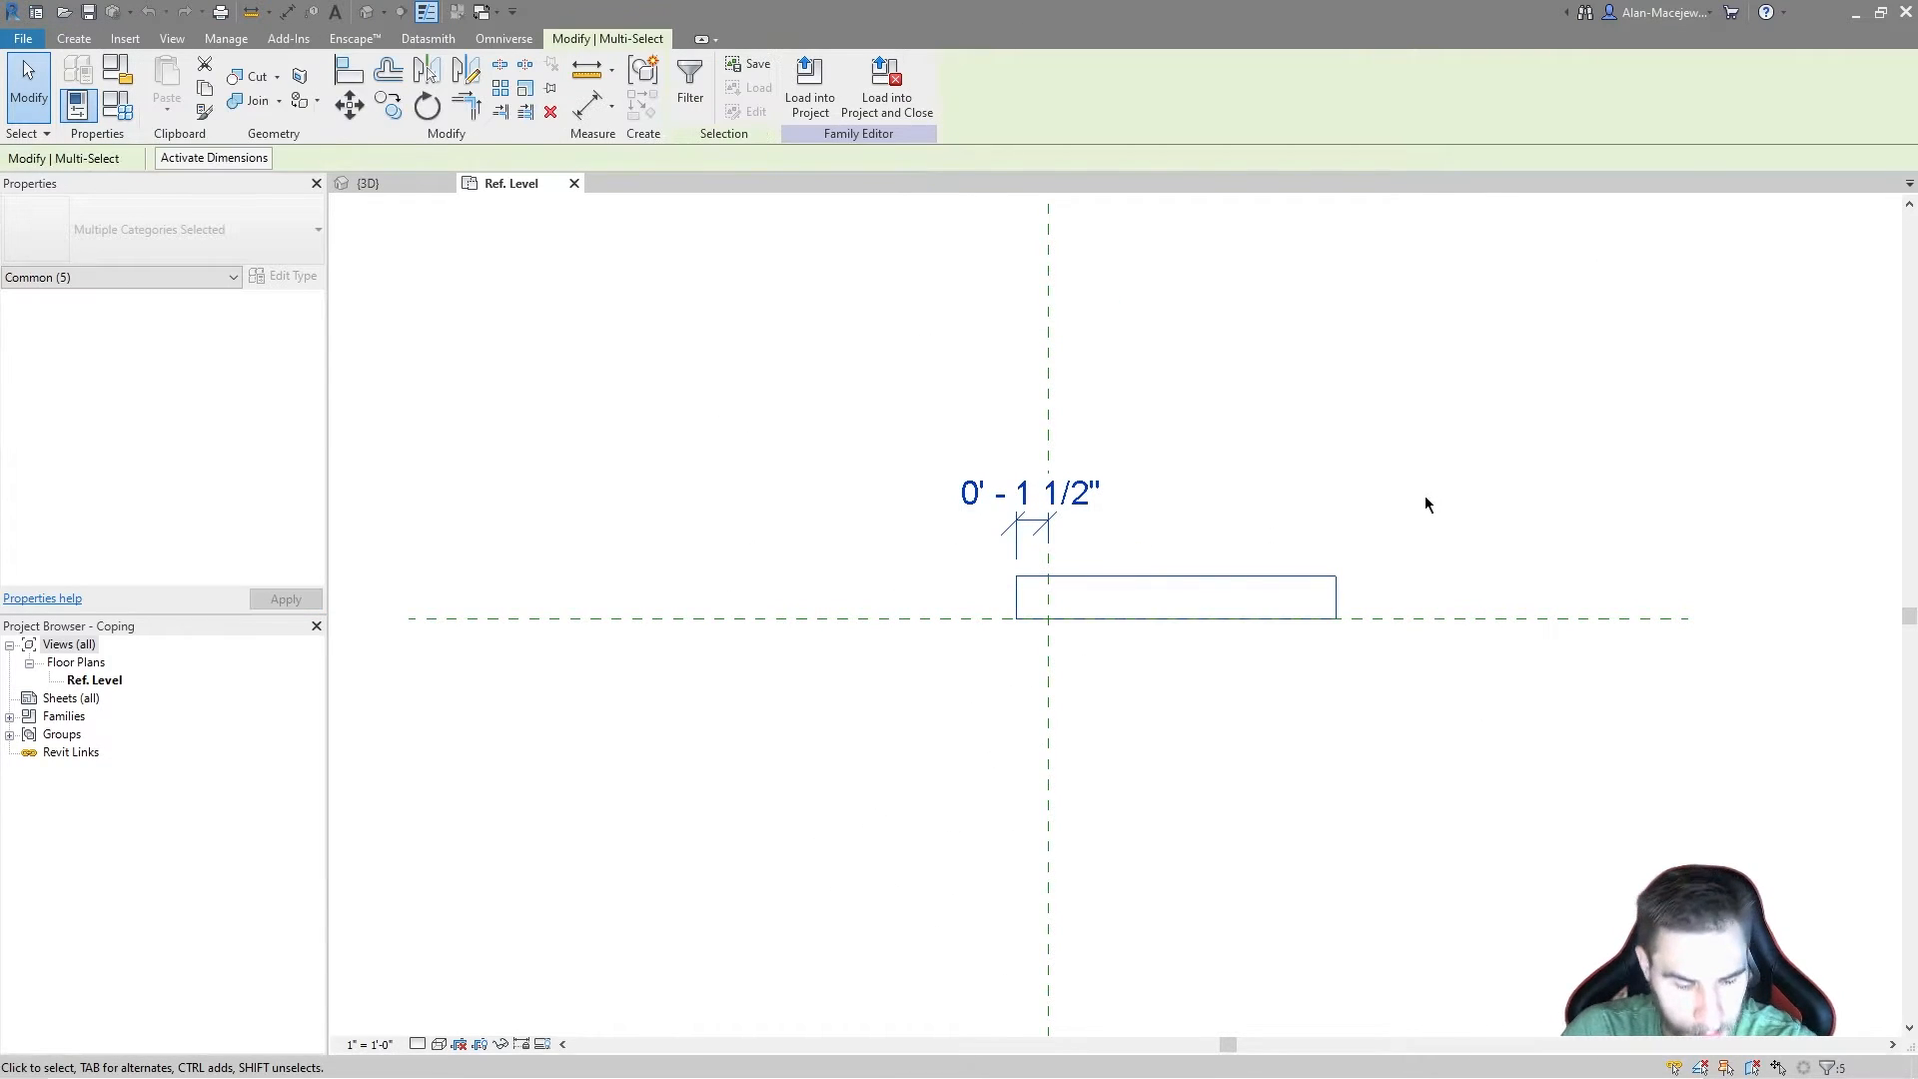
key(d)
key(m)
click(161, 158)
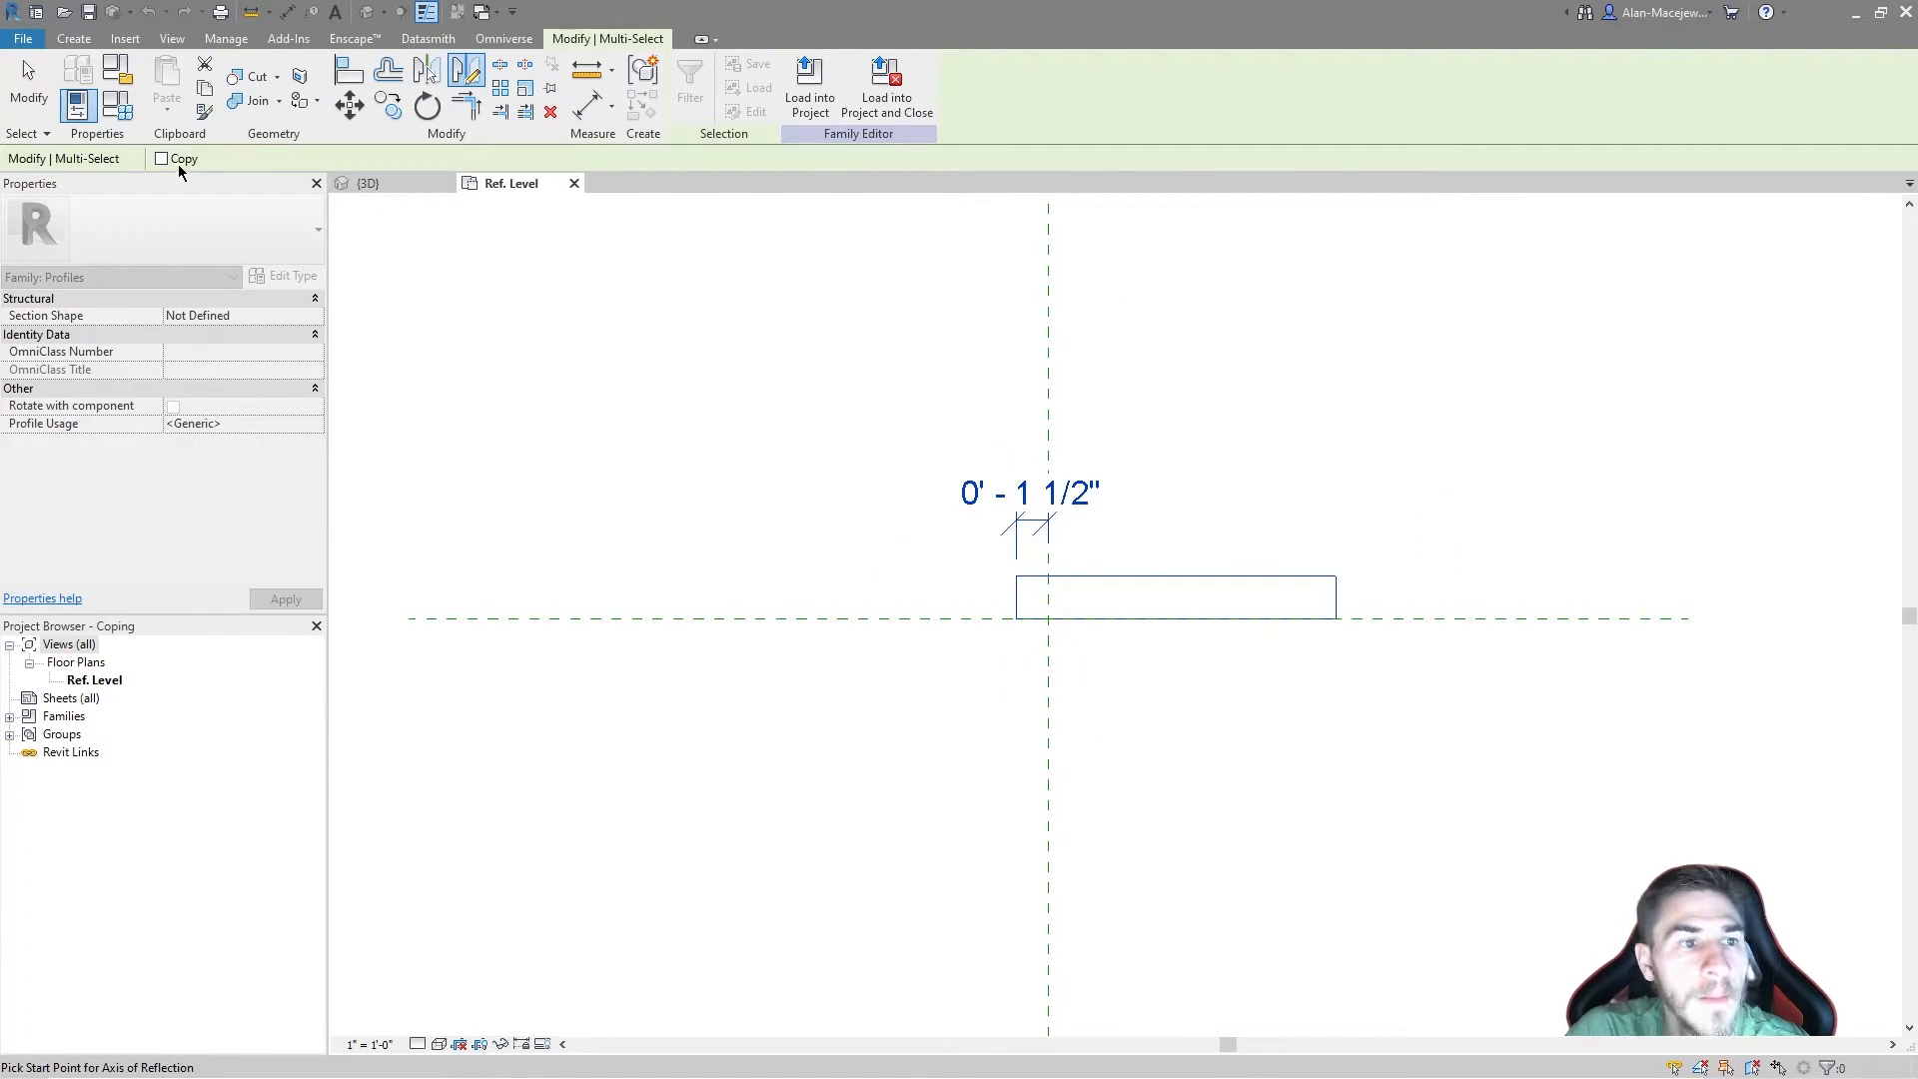
click(1048, 392)
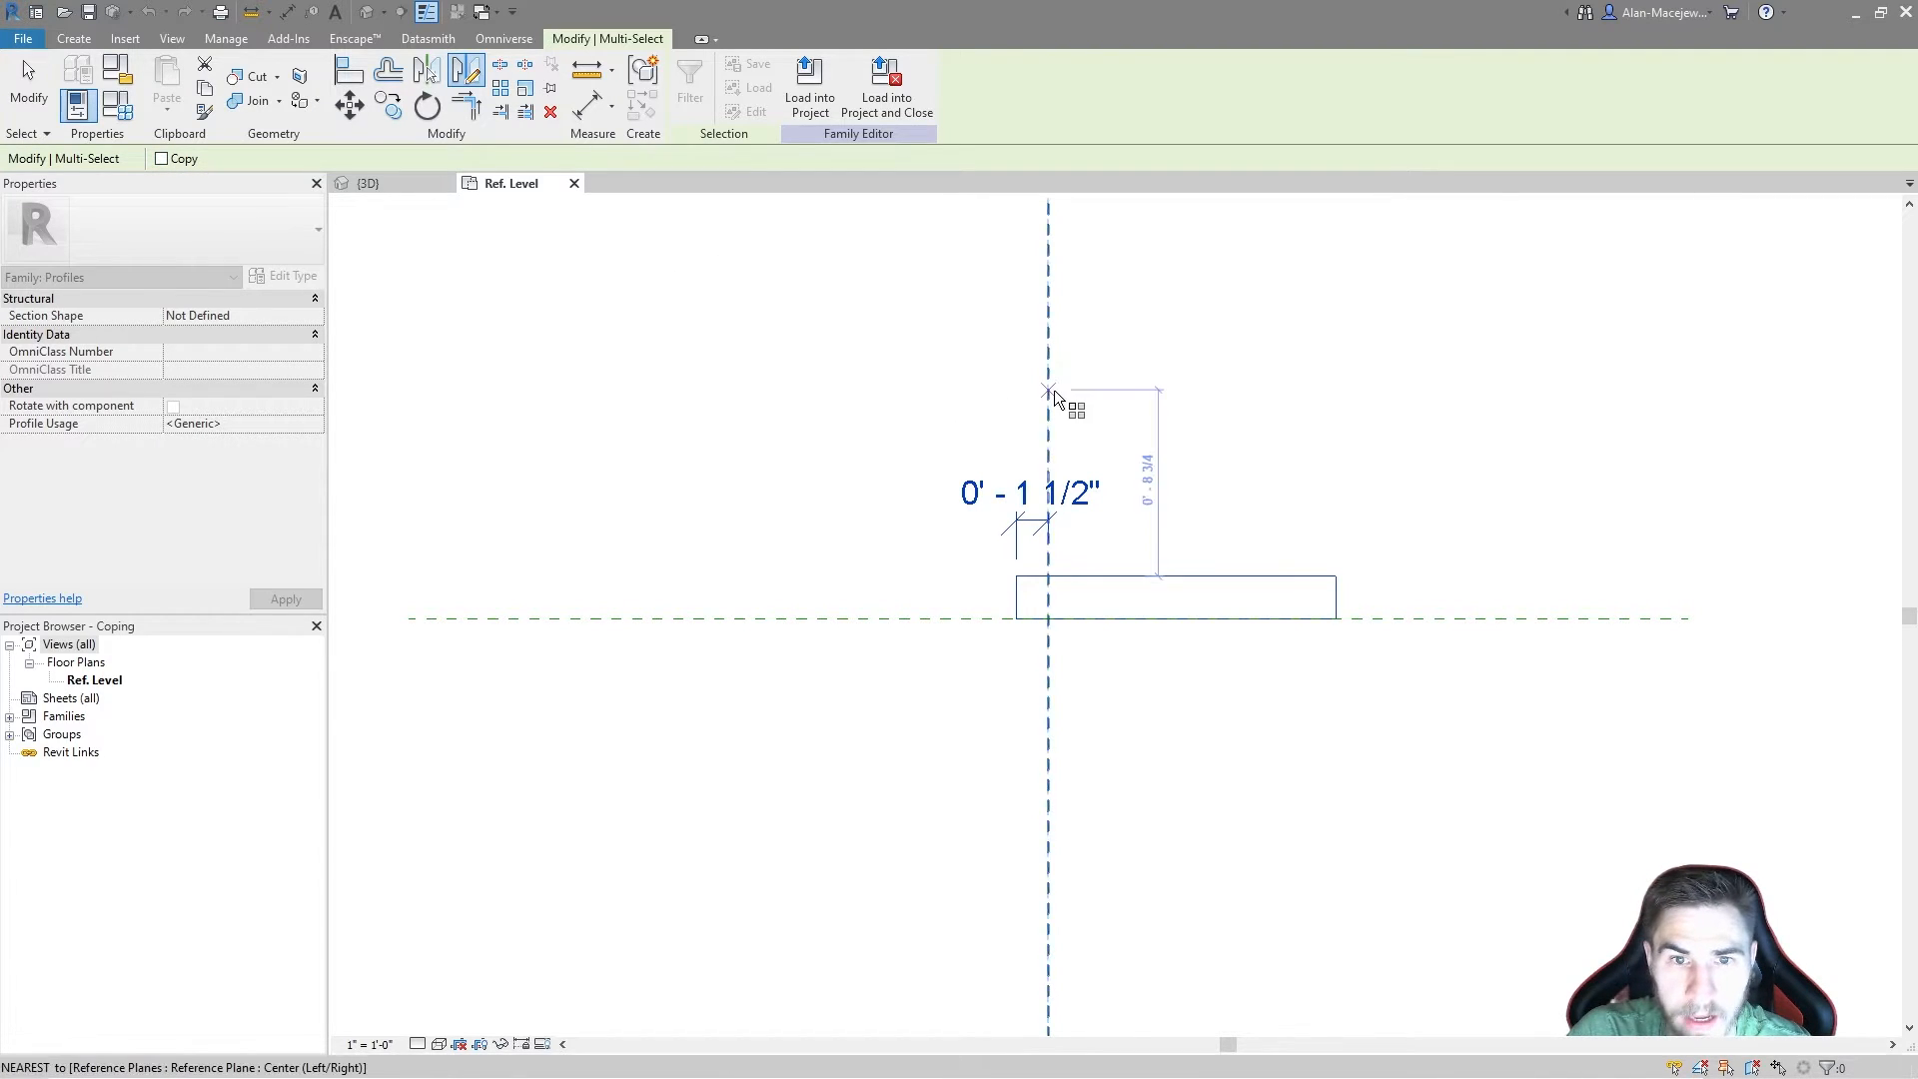
click(1094, 439)
key(Escape)
Step: Load the edited Coping family into the project, close it and overwrite the existing version
click(773, 90)
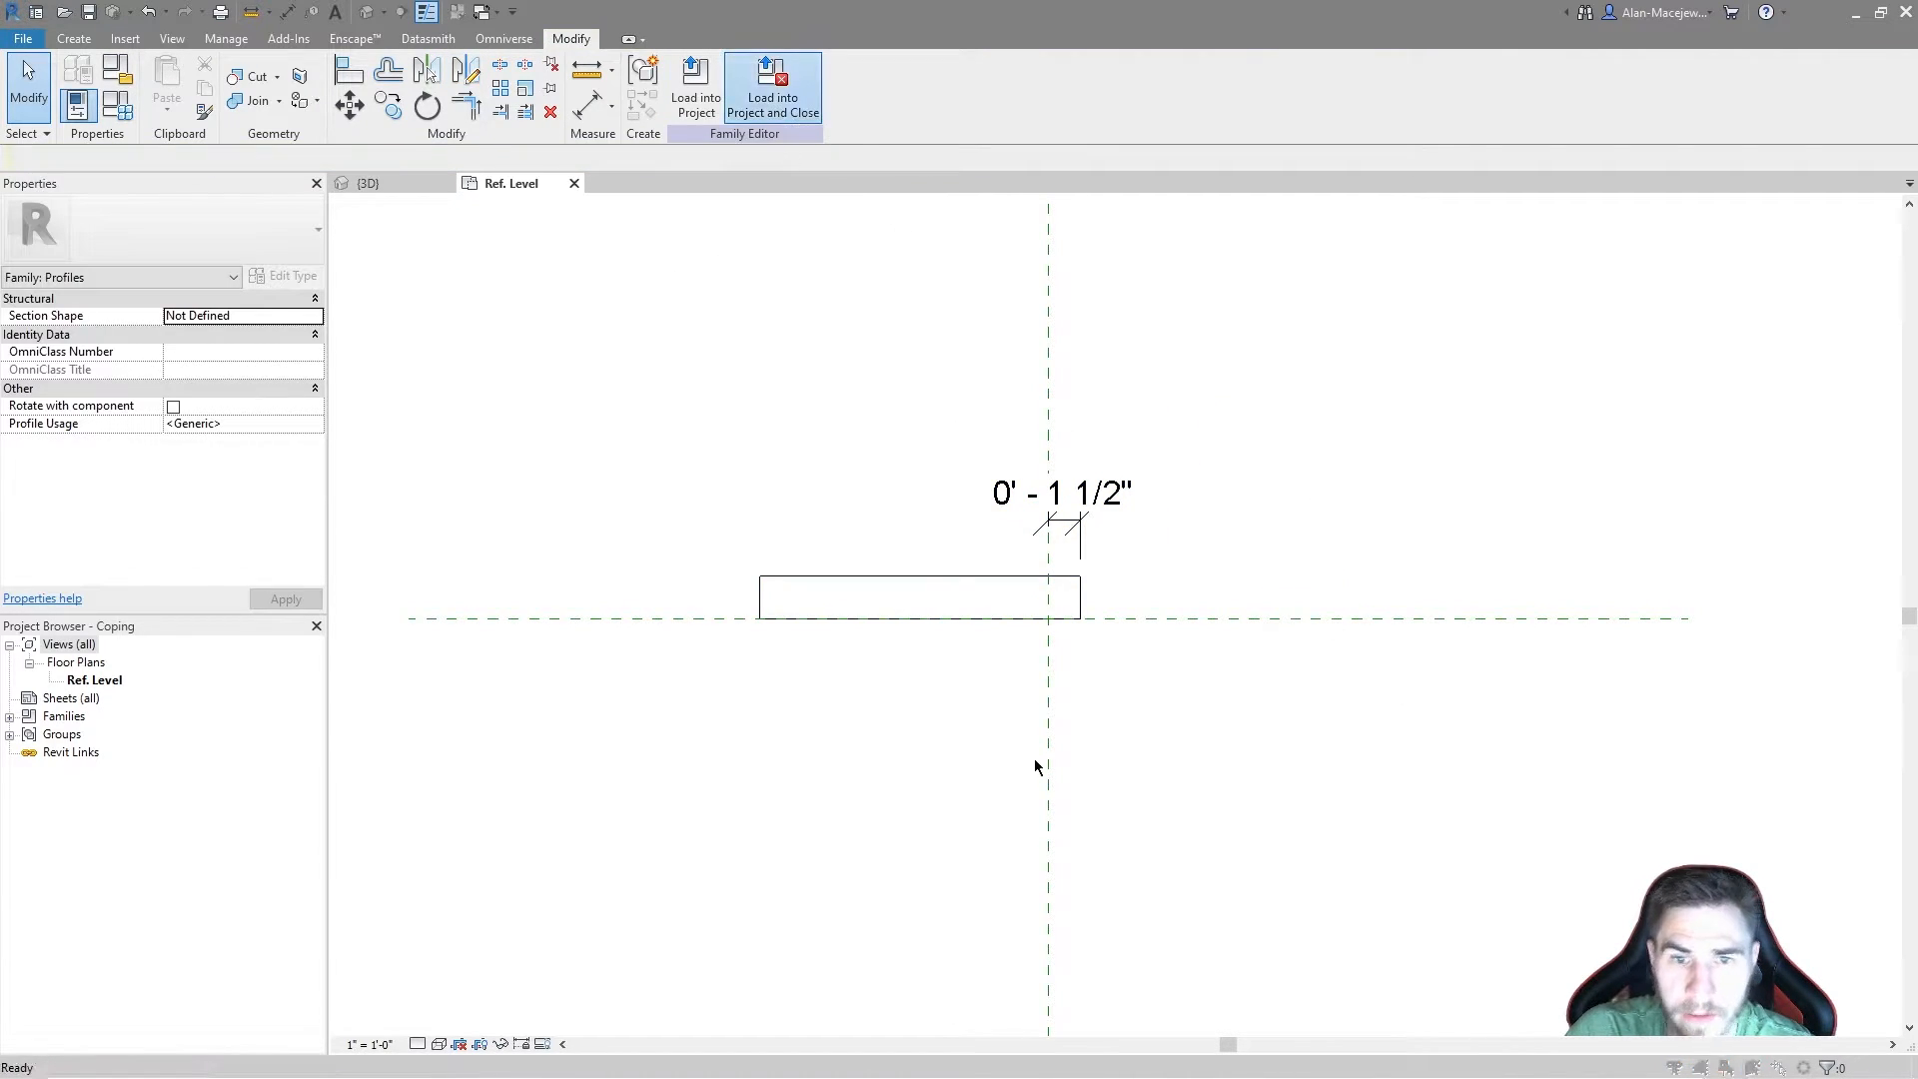
click(923, 549)
click(917, 560)
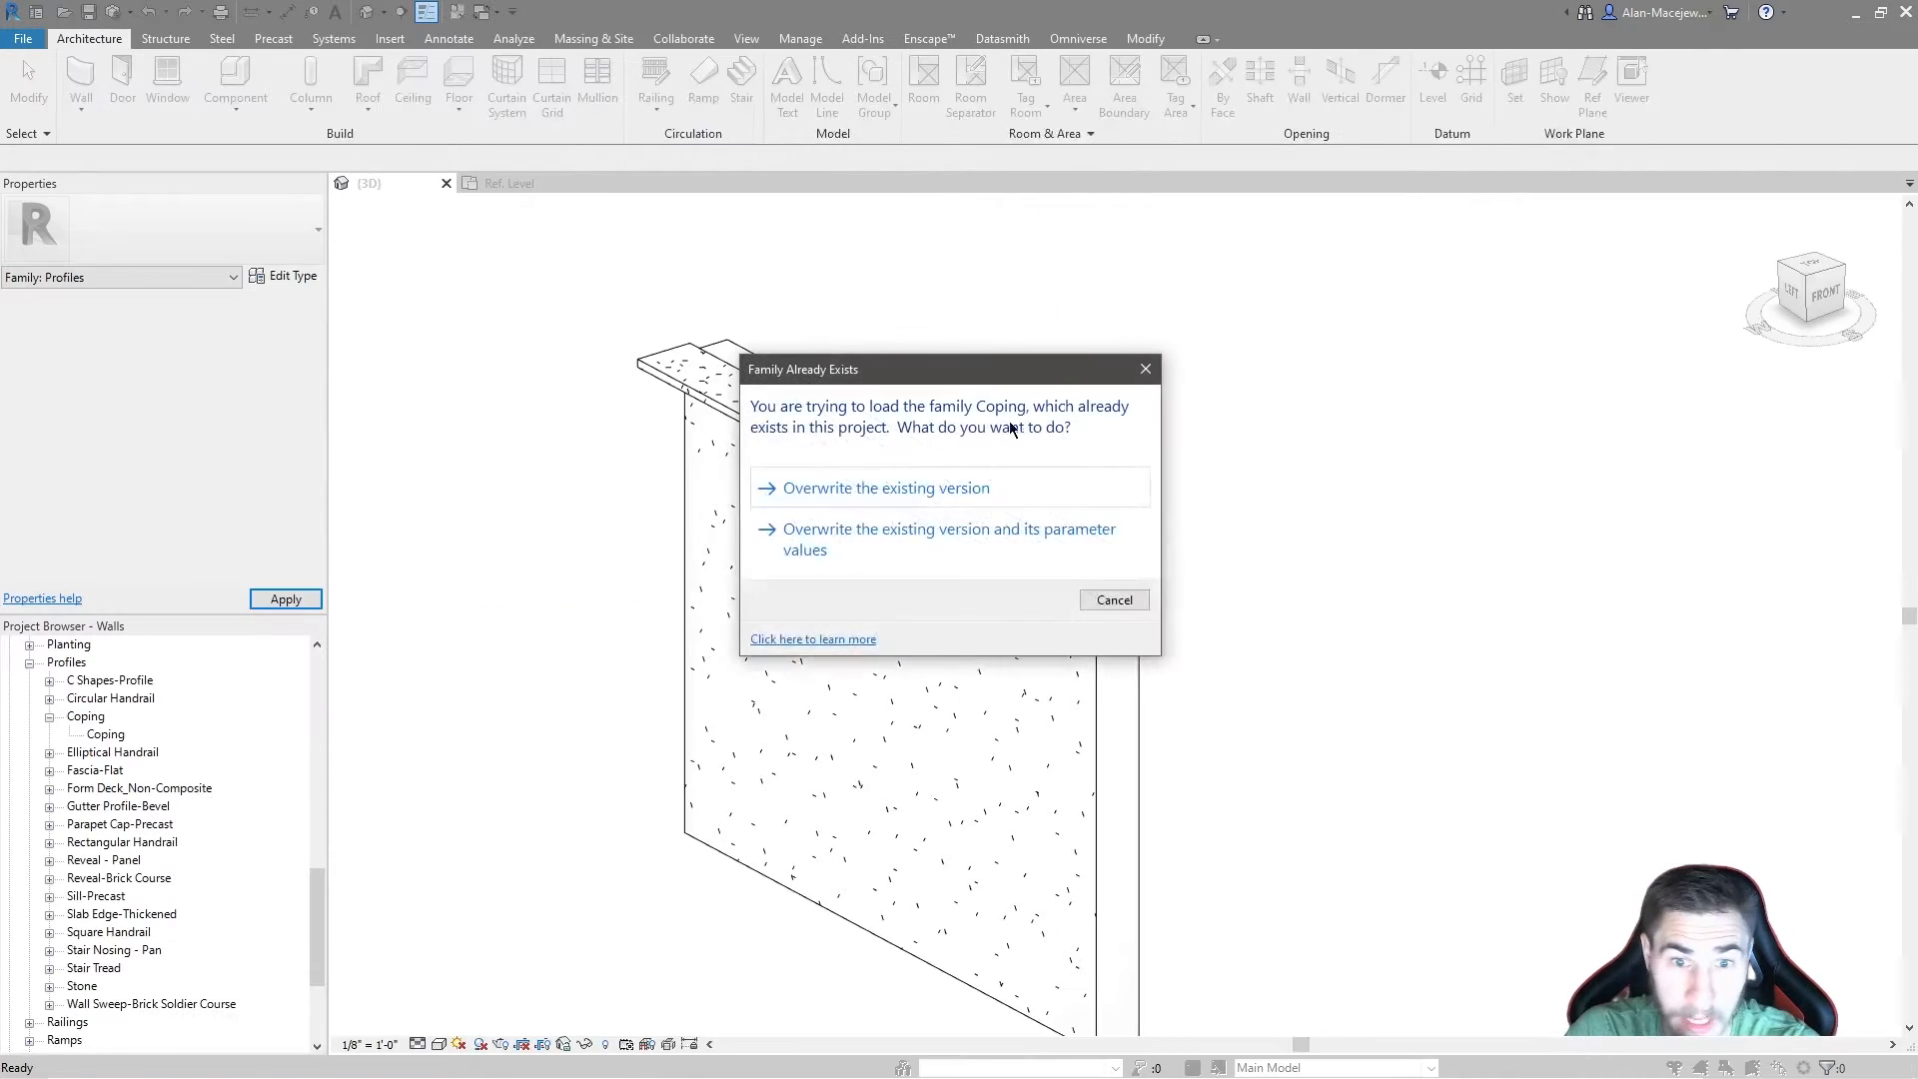
click(1056, 499)
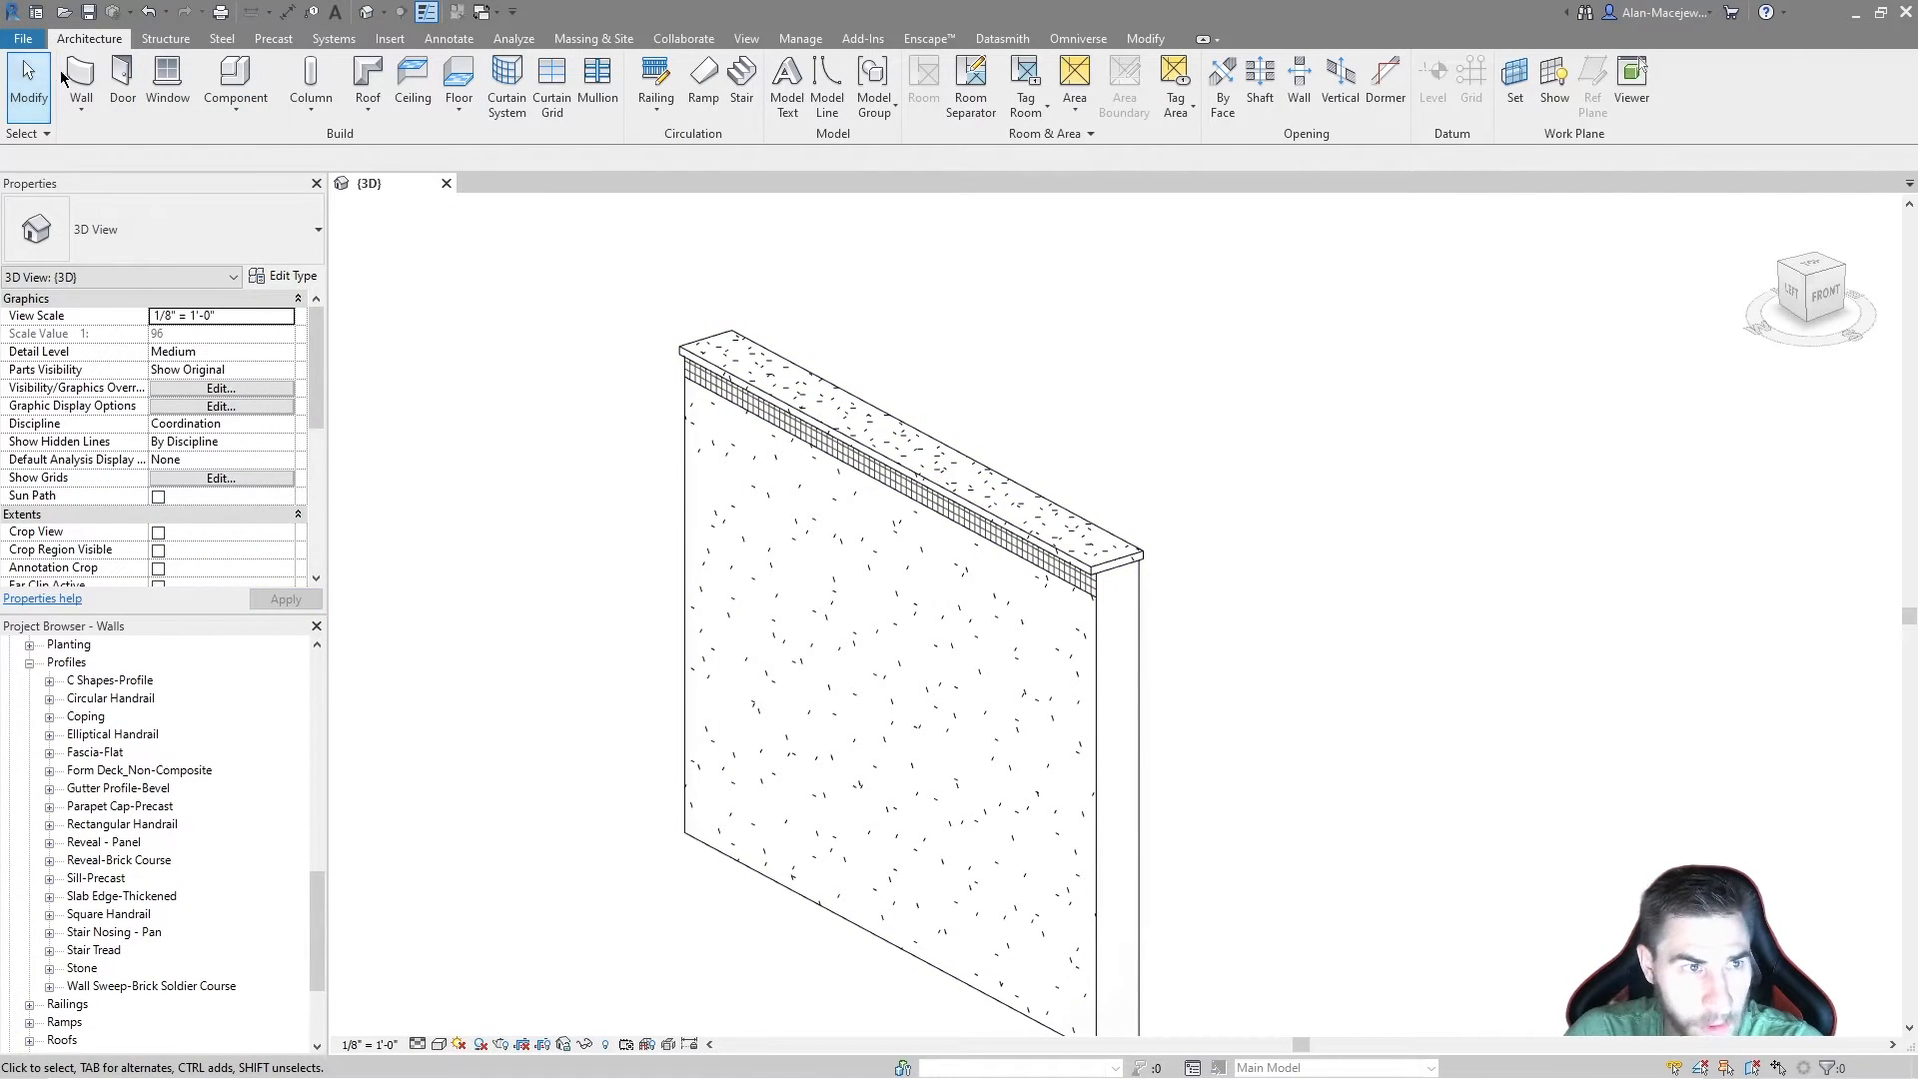
Step: Review the coping sweep in the Pool - Wall Tile assembly preview and sweep settings, and inspect the wall in 3D
key(w)
key(a)
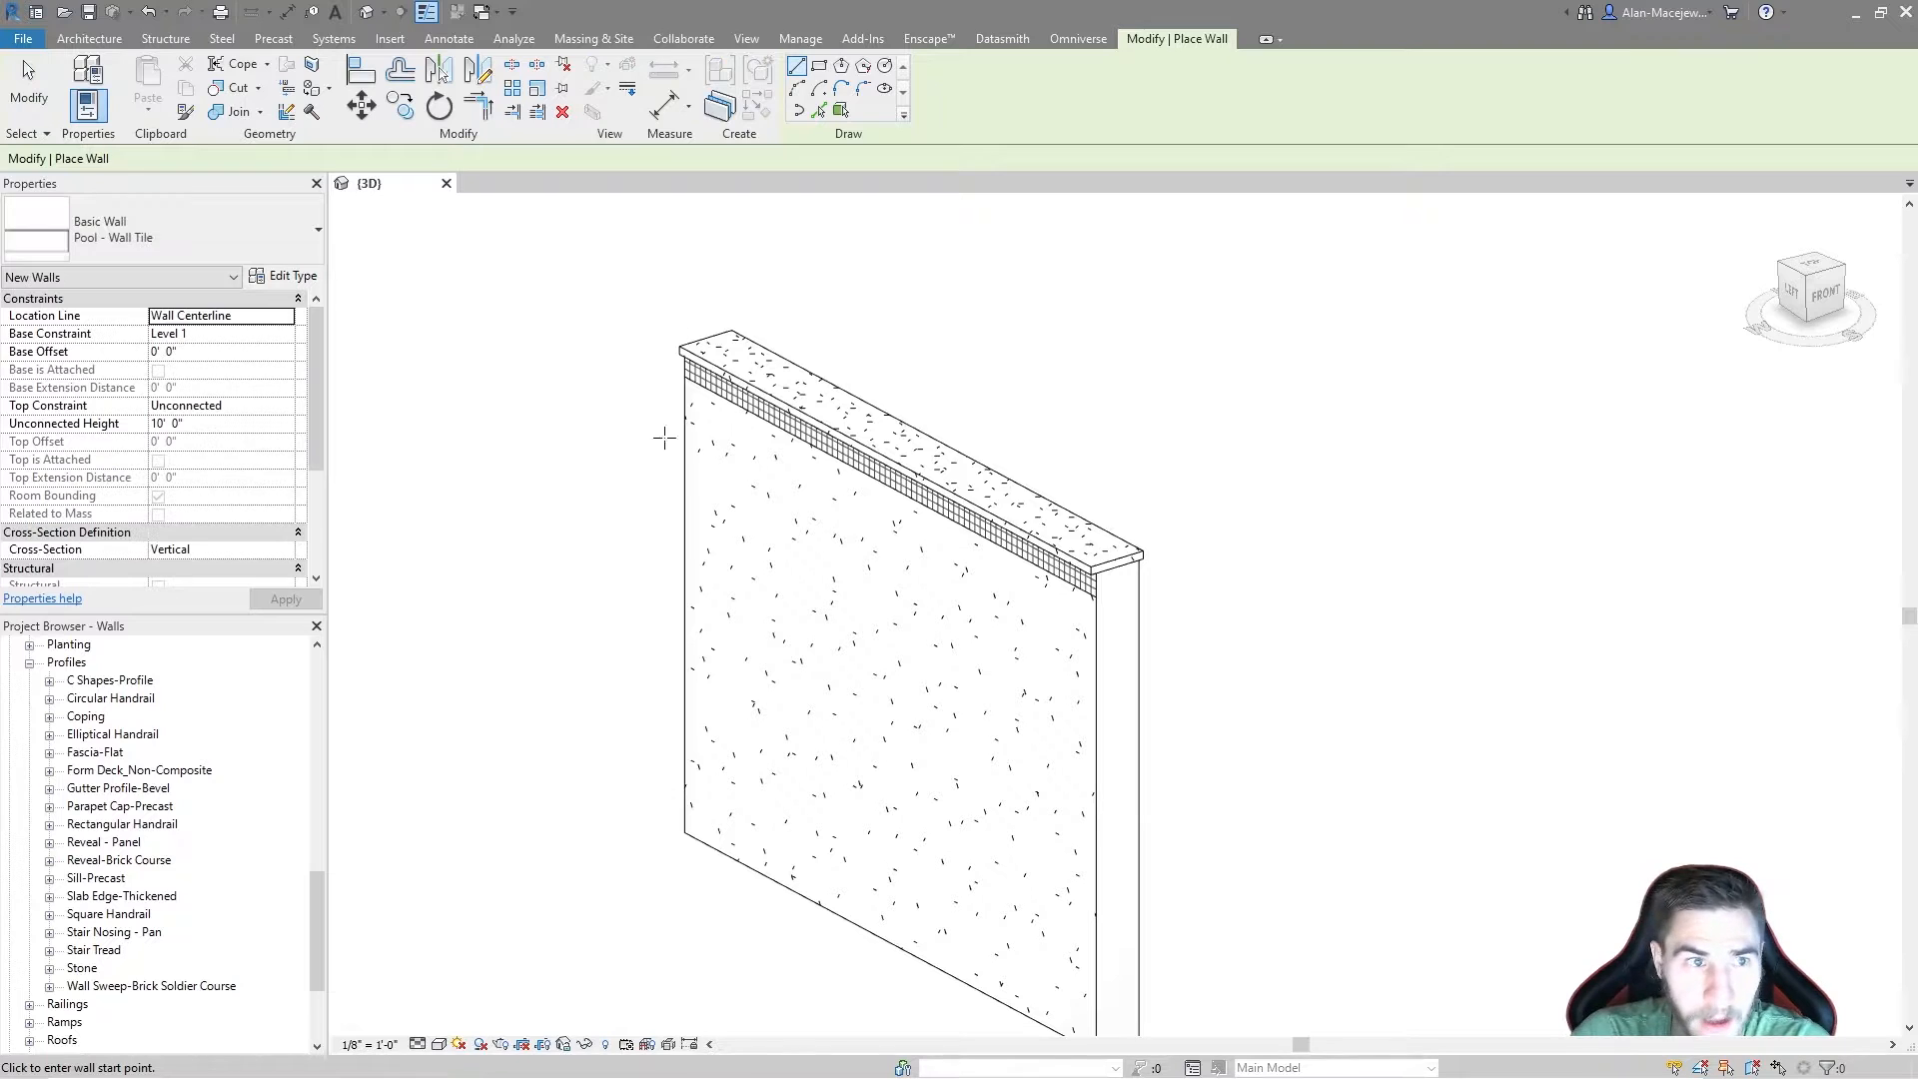
click(1432, 453)
scroll(699, 374, up, 5)
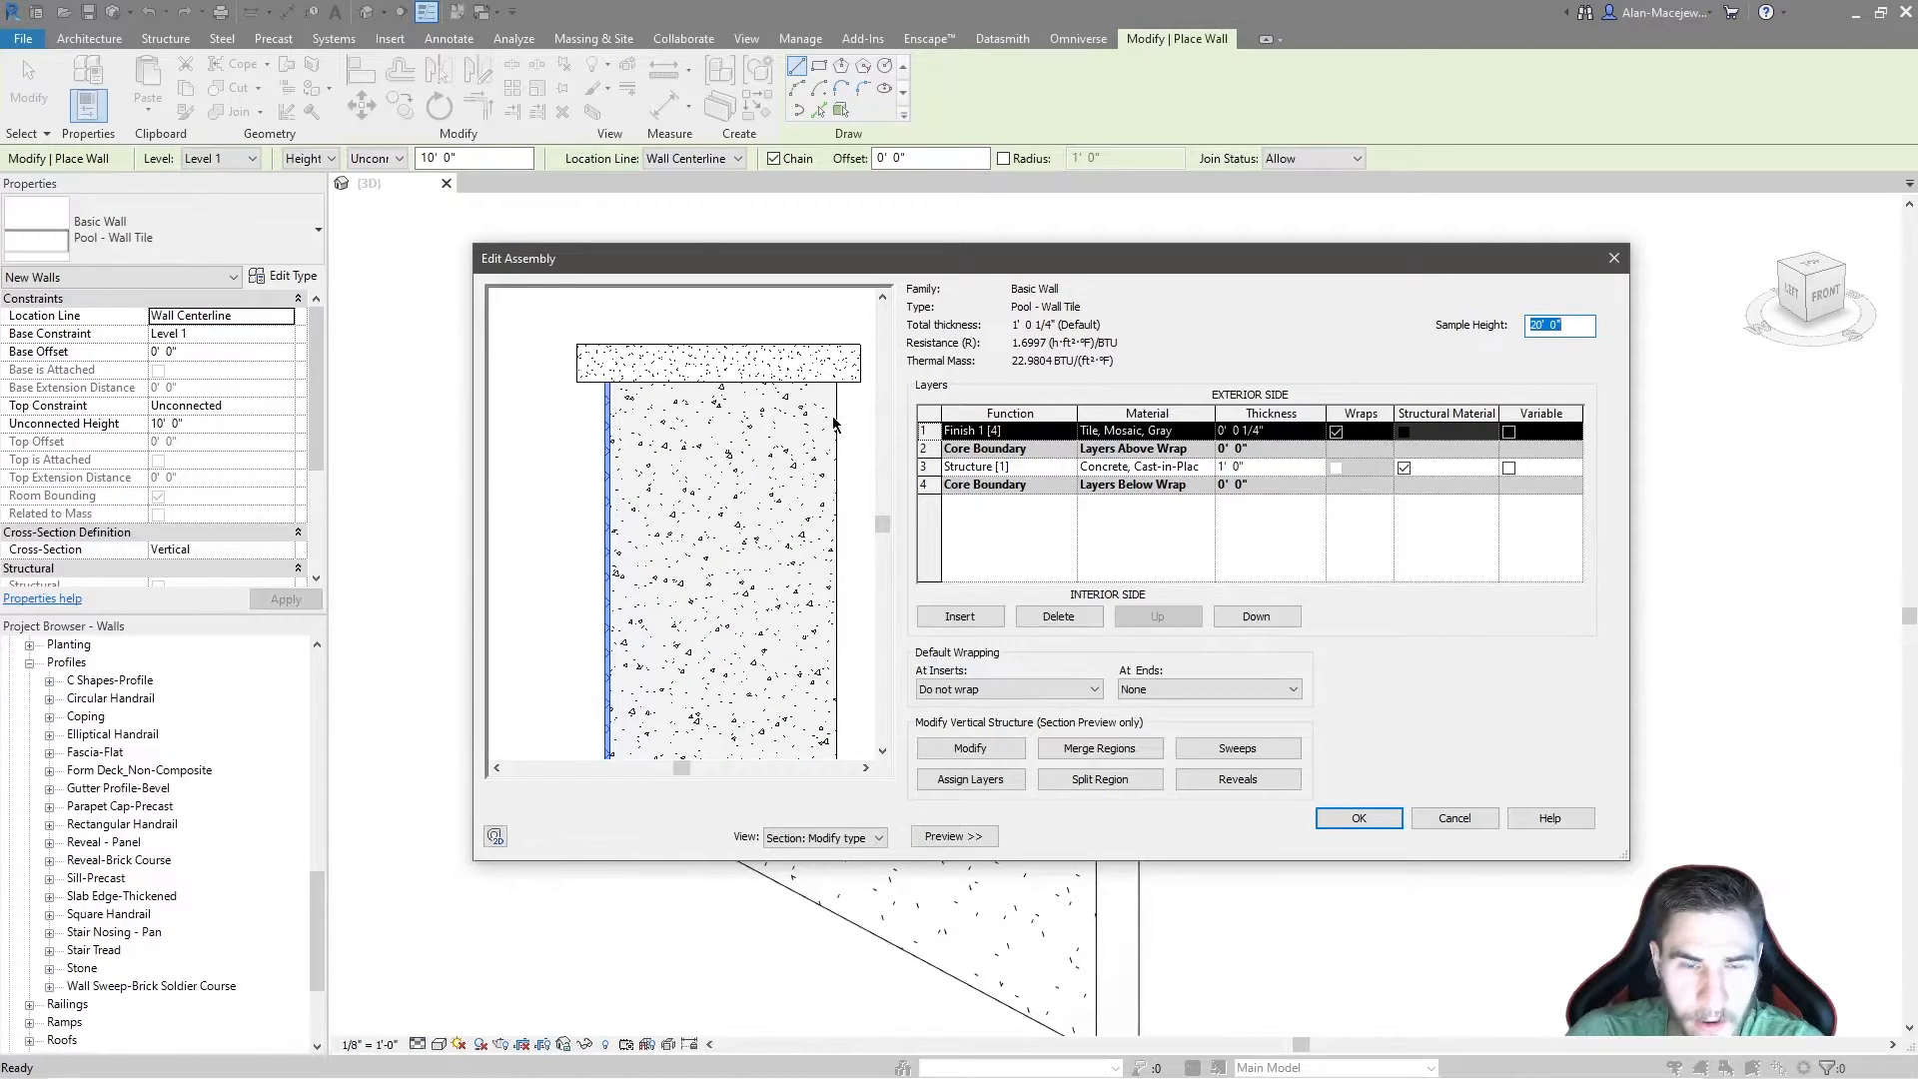
click(1246, 750)
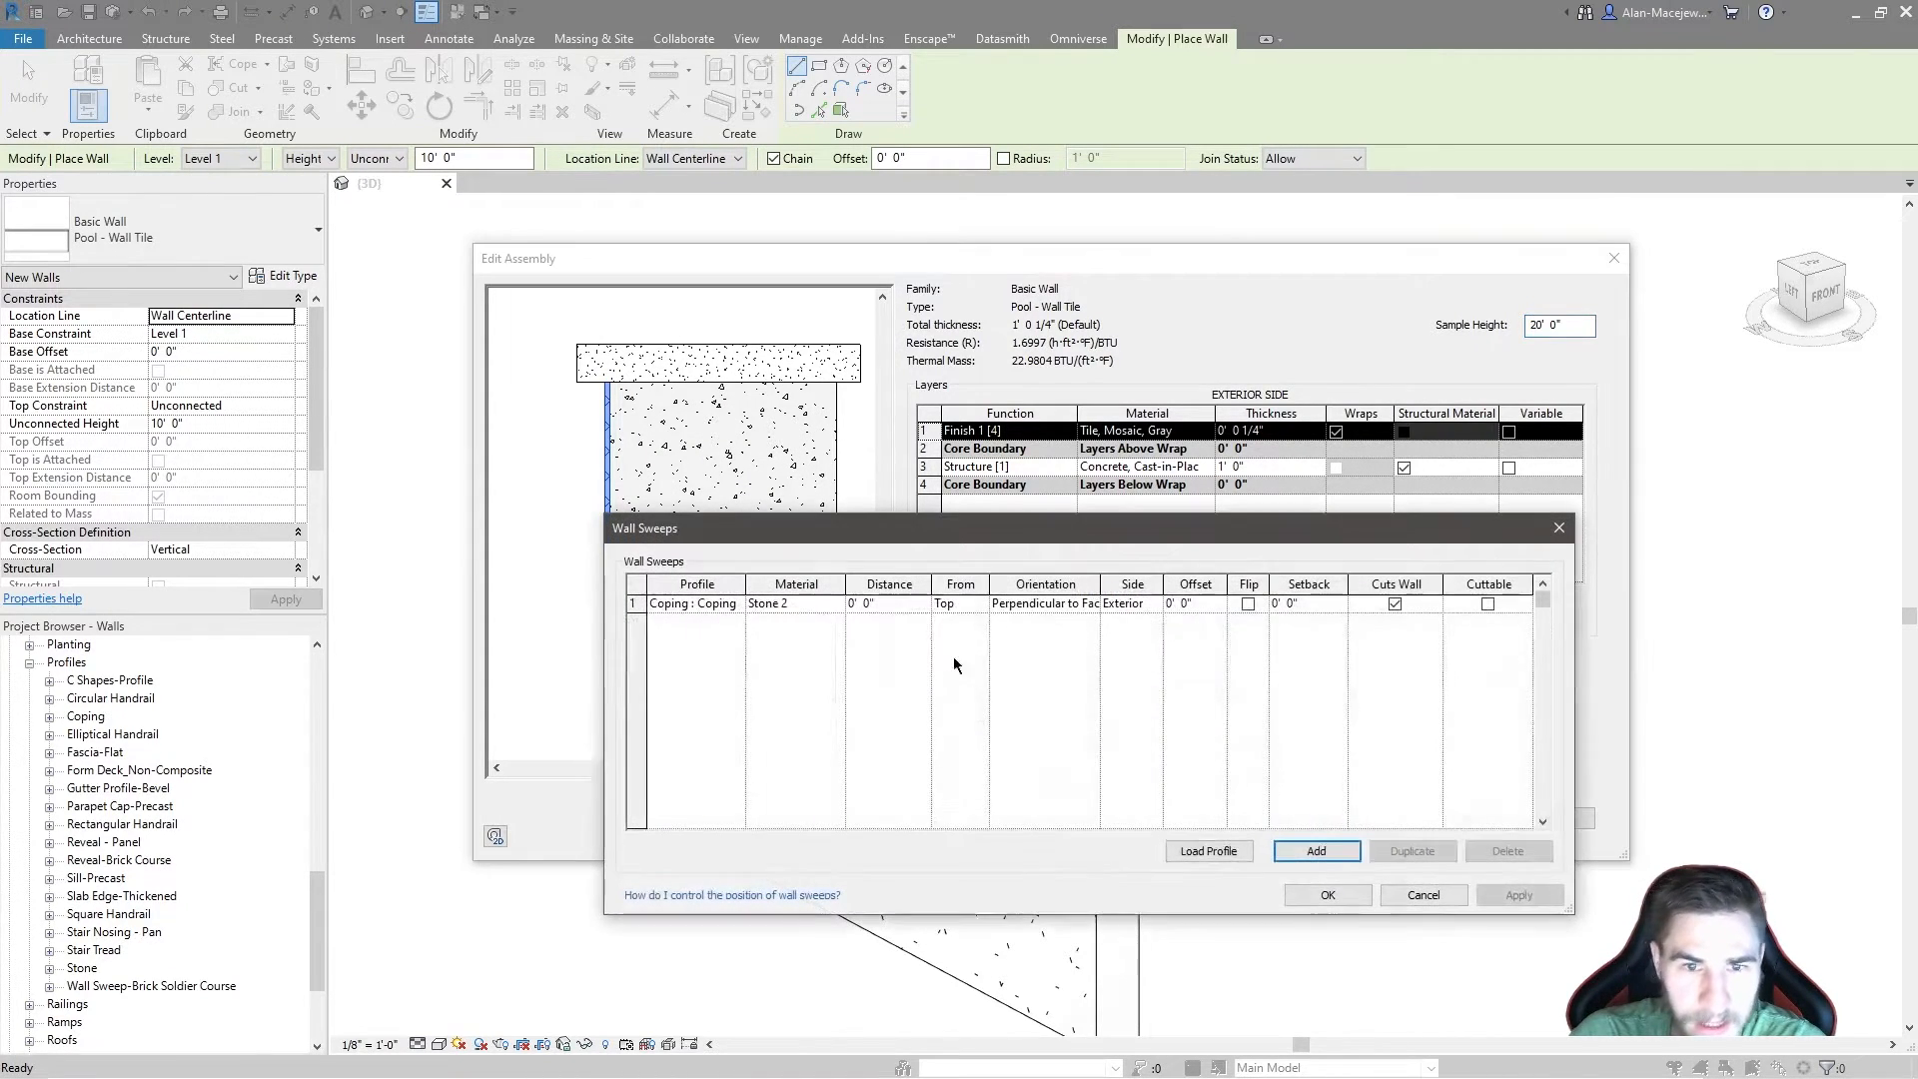
drag(926, 530, 1002, 498)
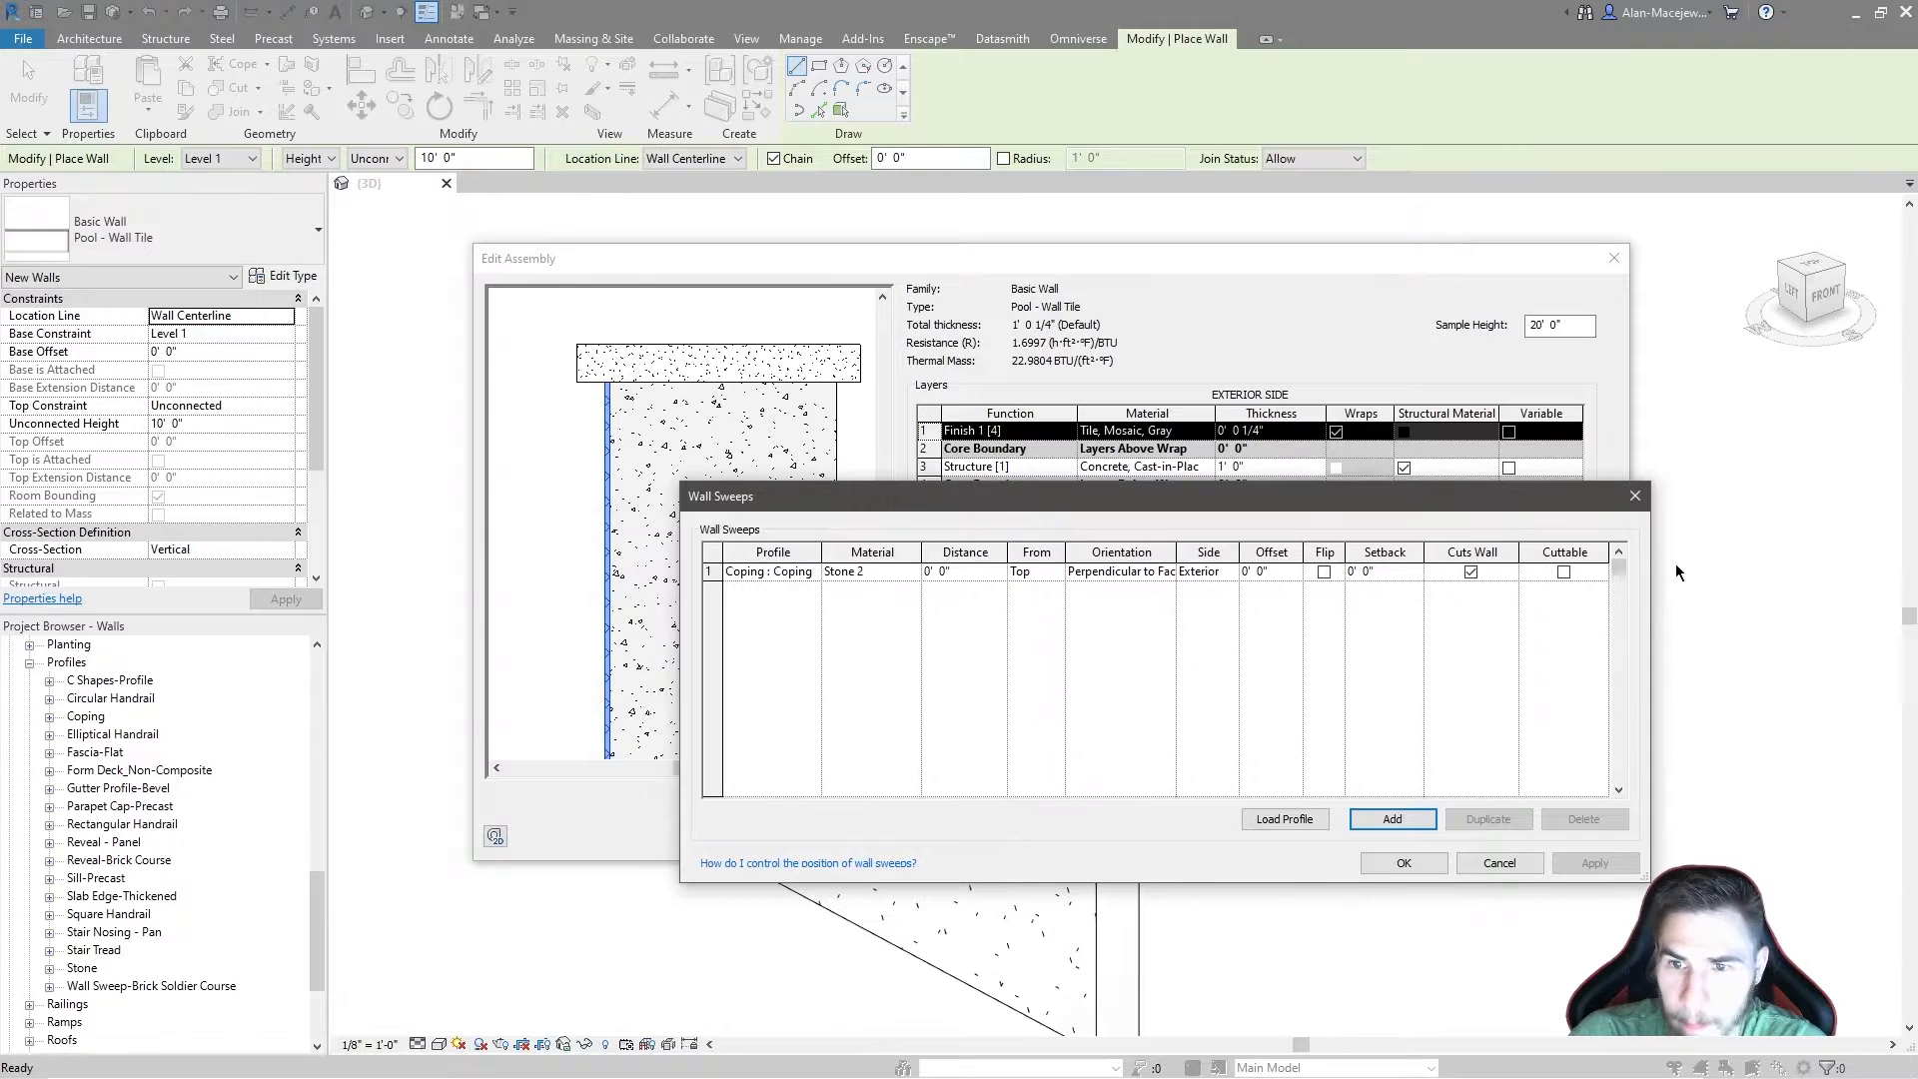
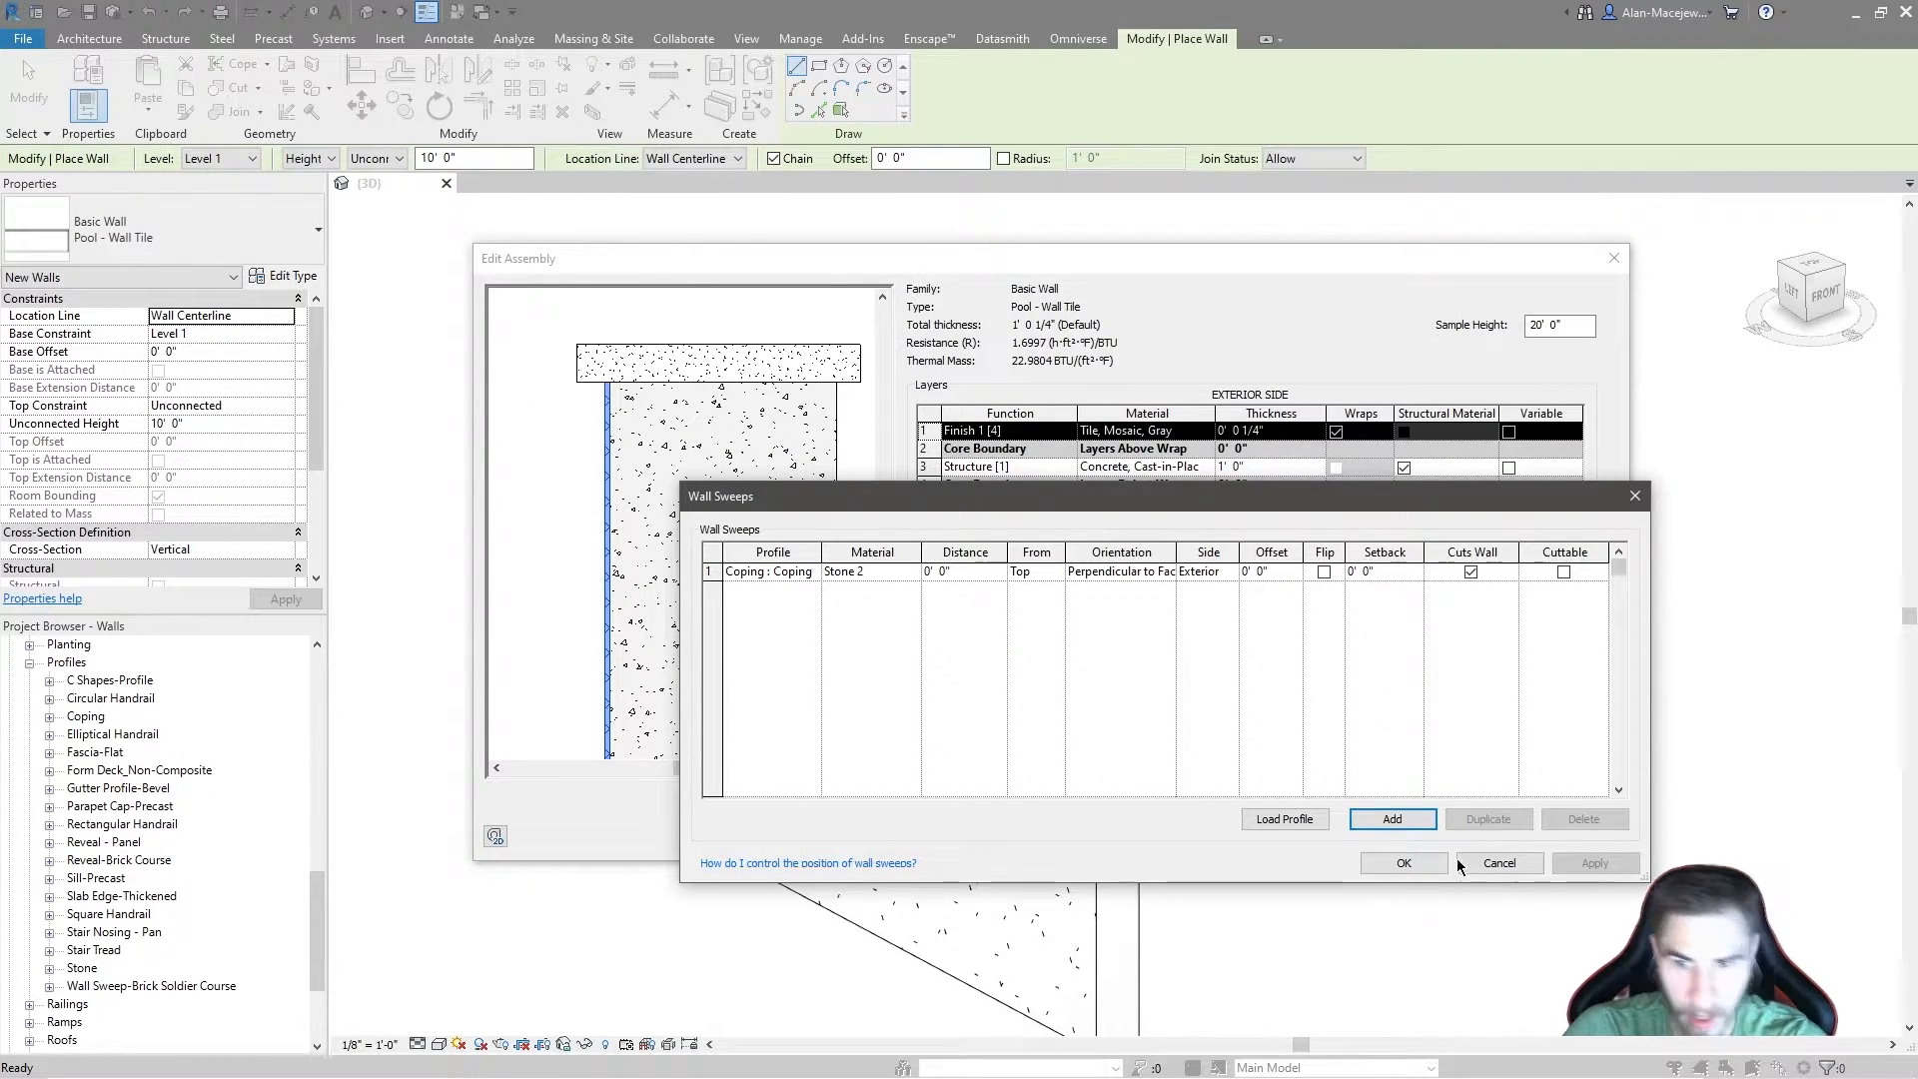
click(1409, 863)
click(1349, 827)
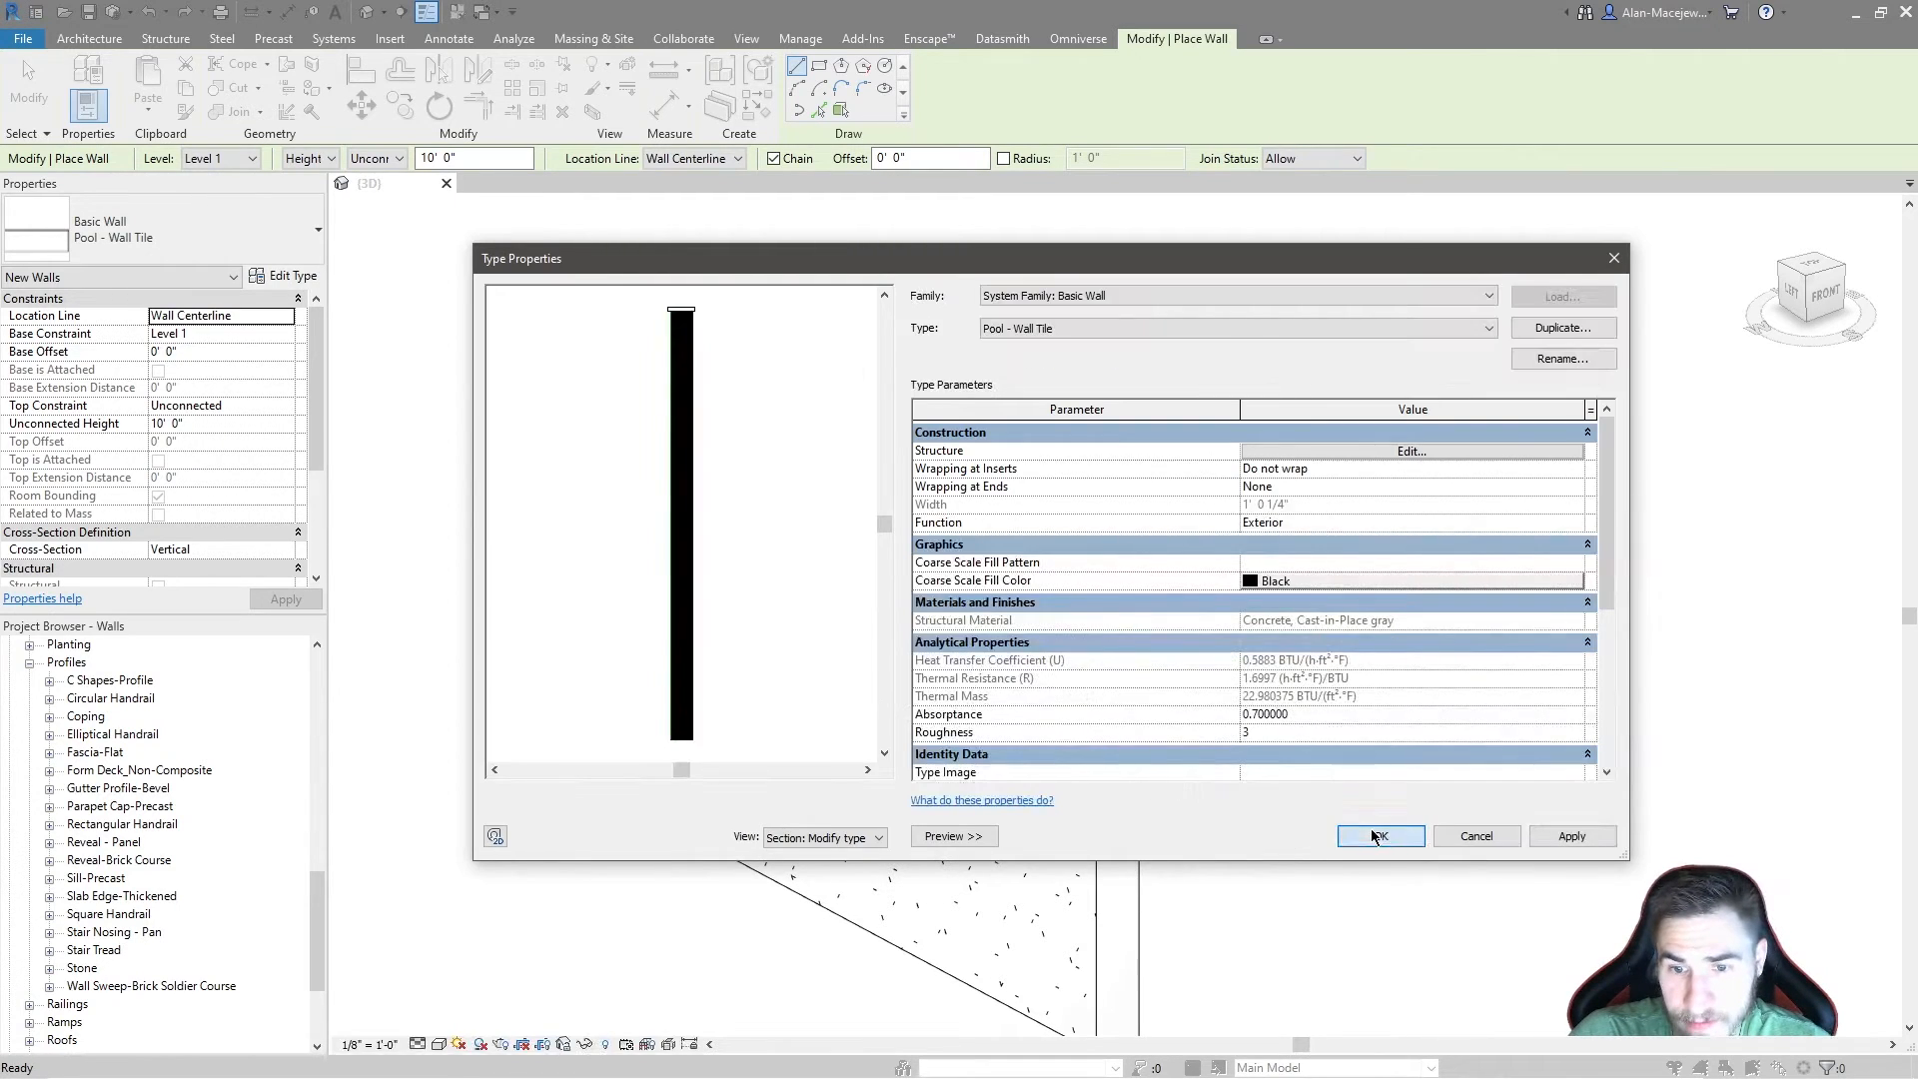
click(1377, 836)
scroll(1331, 757, down, 3)
middle_drag(1331, 757, 1176, 565)
click(1174, 560)
key(Escape)
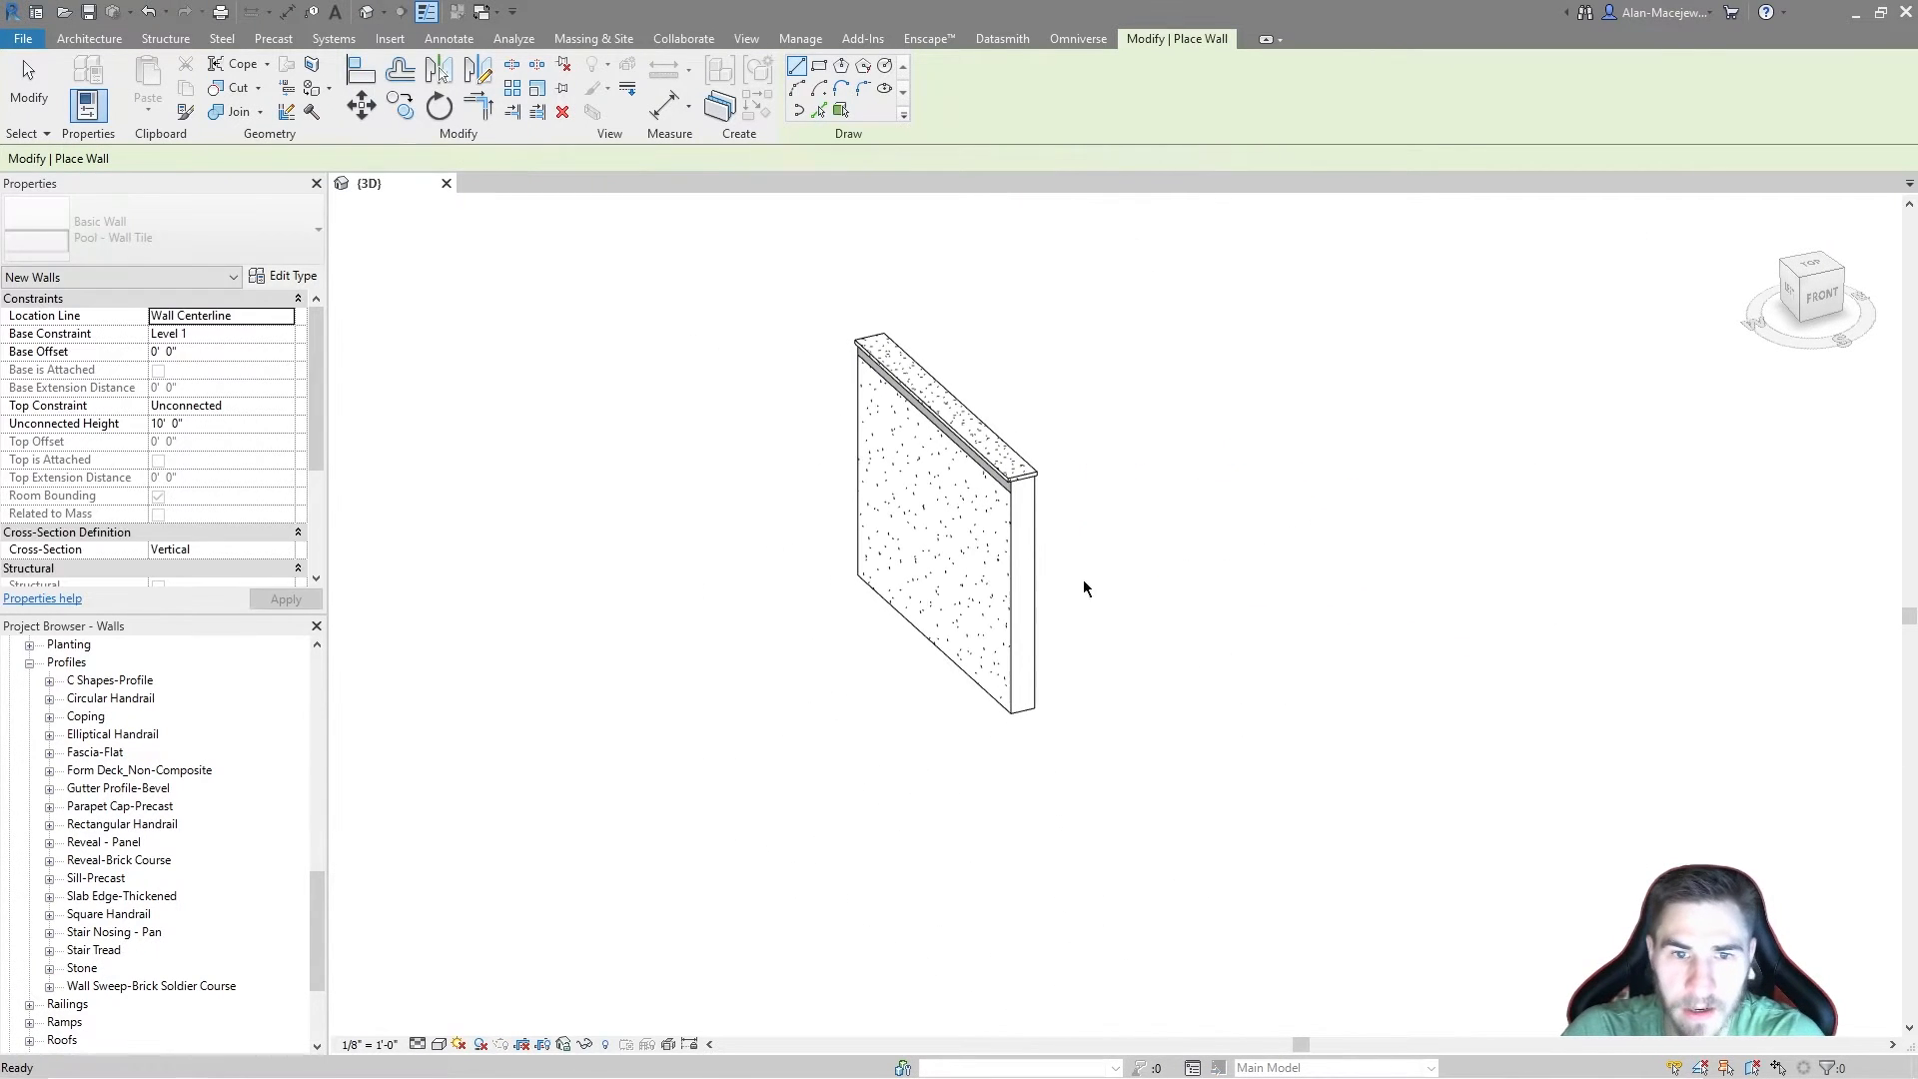
key(Escape)
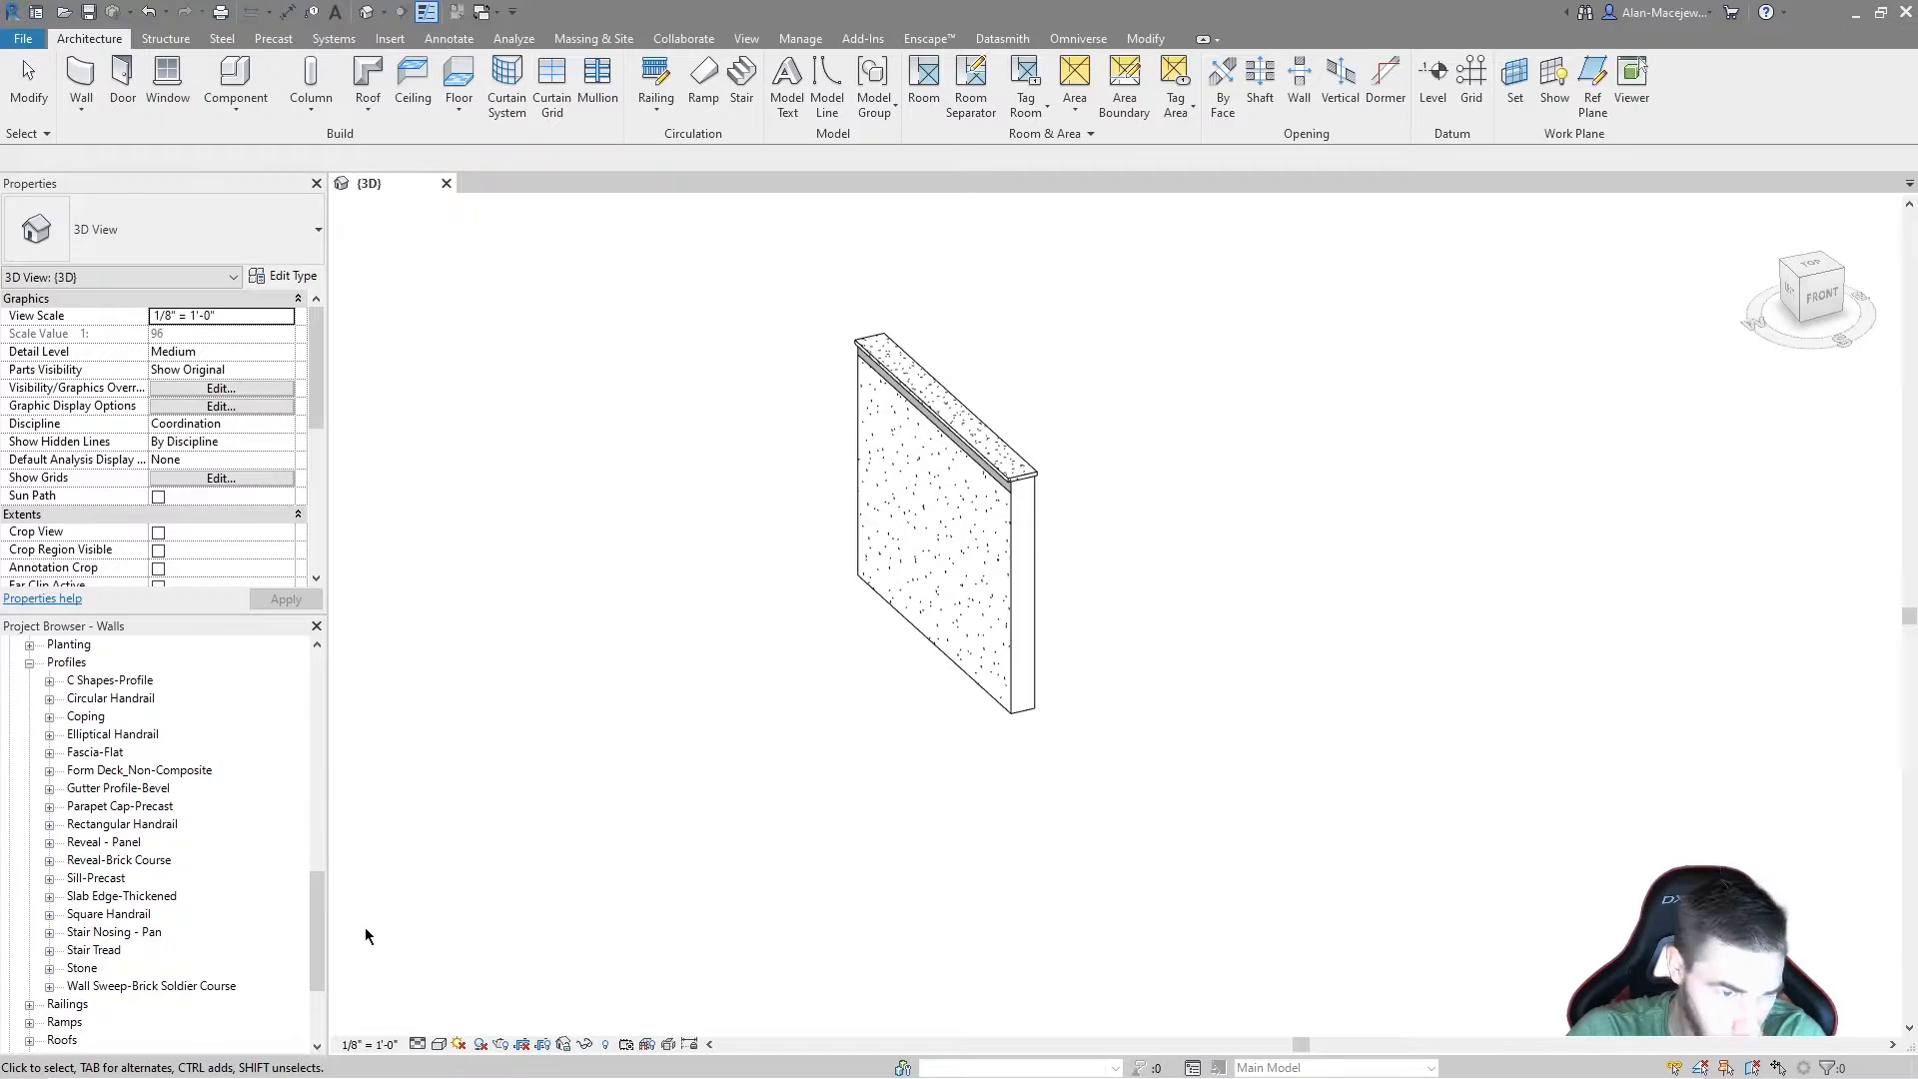
Step: Open the Level 1 floor plan and copy the existing section marker across the separate straight pool wall
drag(320, 923, 314, 634)
double_click(66, 682)
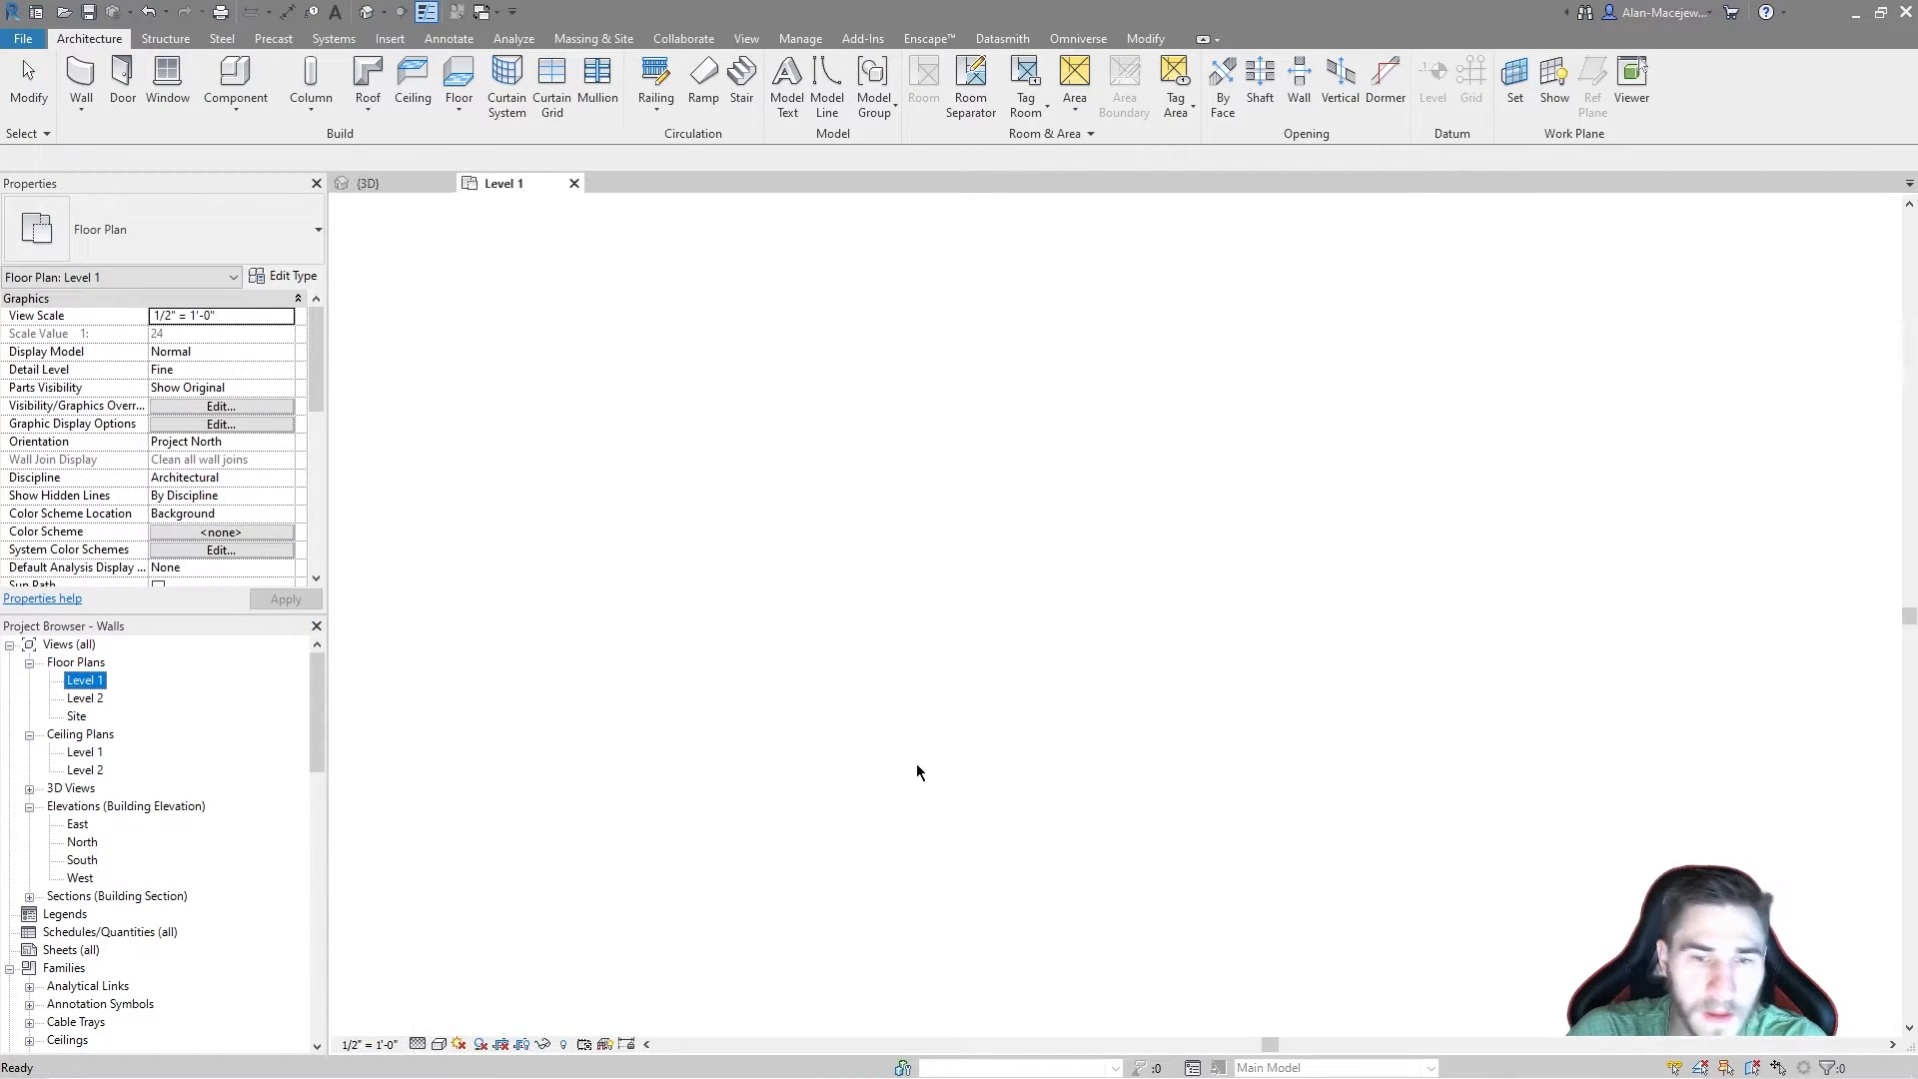
scroll(1187, 704, down, 2)
middle_drag(1377, 661, 1160, 671)
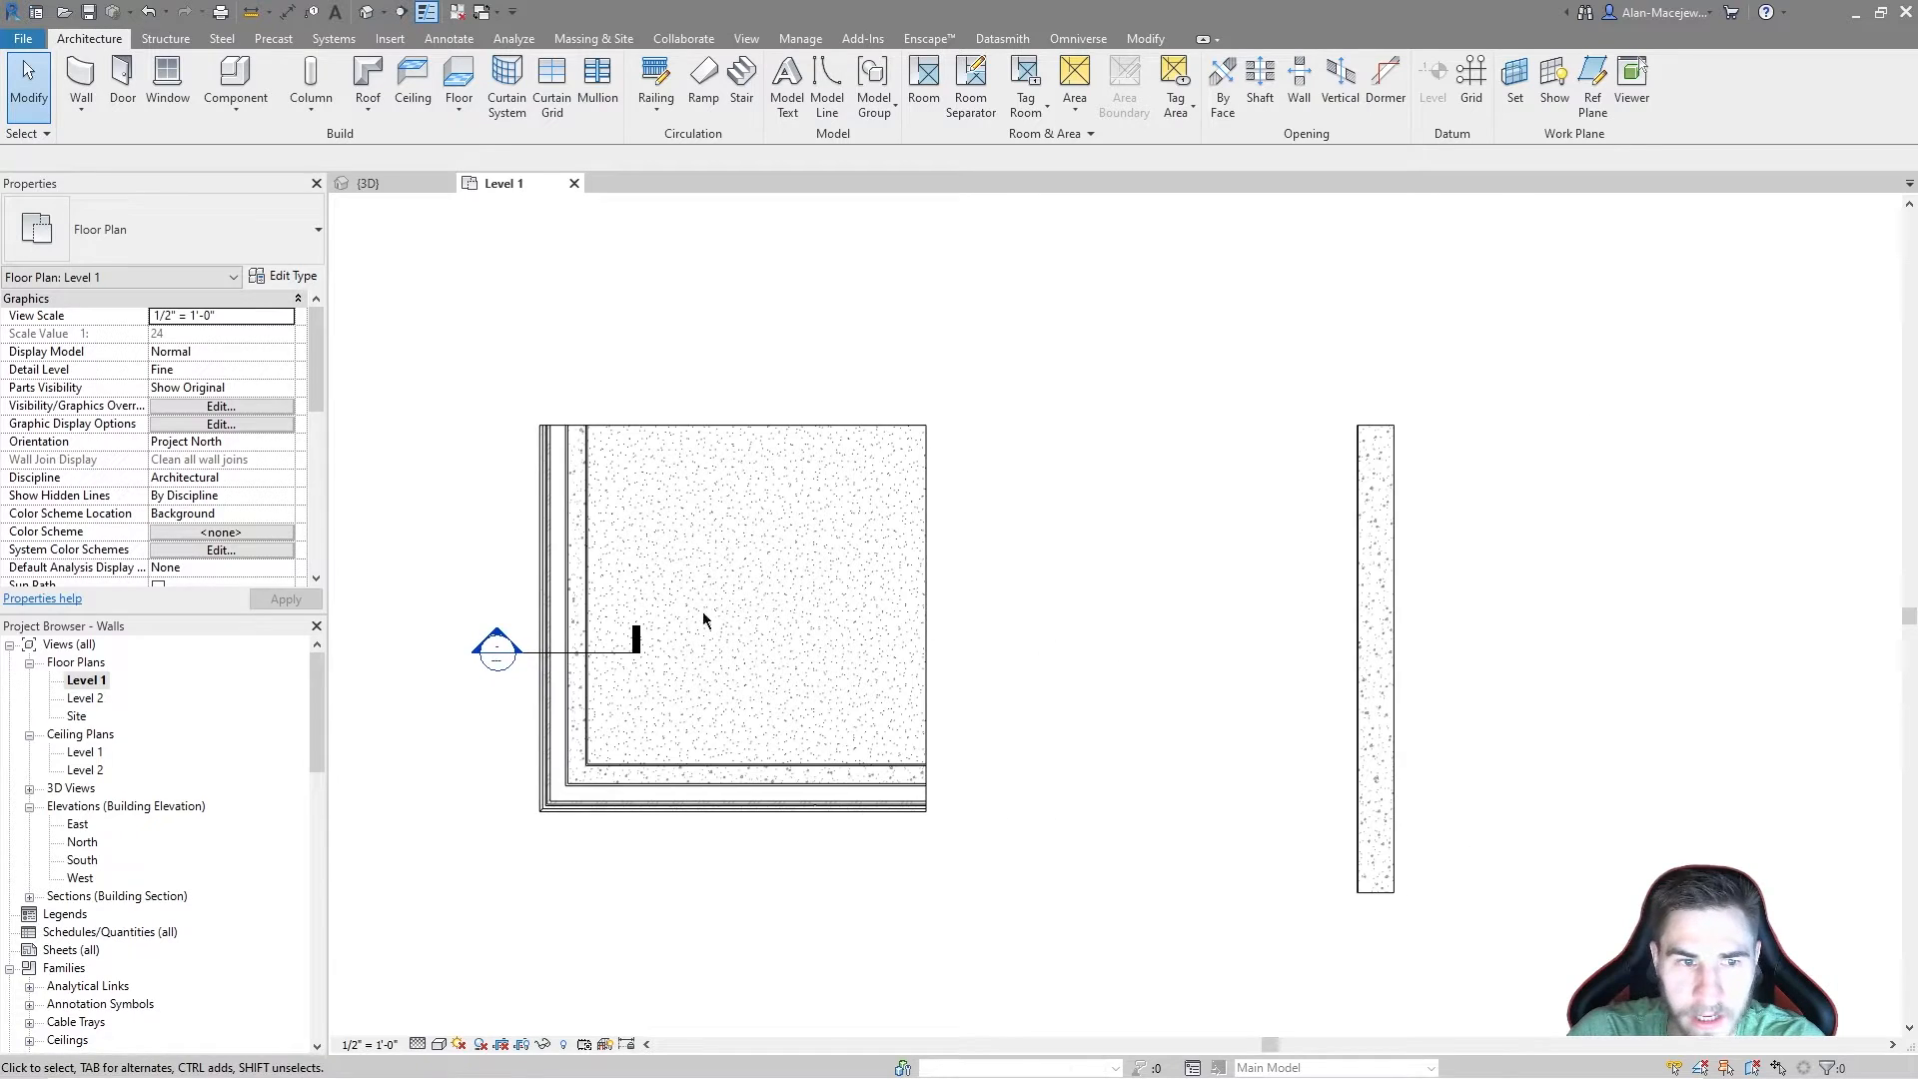
click(593, 652)
mouse_move(1109, 654)
ctrl+mouse_down()
mouse_move(1371, 714)
mouse_move(1406, 701)
ctrl+mouse_up()
Step: Open the copied section's view focused on the coping at the top of the pool wall
double_click(1304, 703)
scroll(1217, 567, down, 2)
scroll(1179, 465, up, 5)
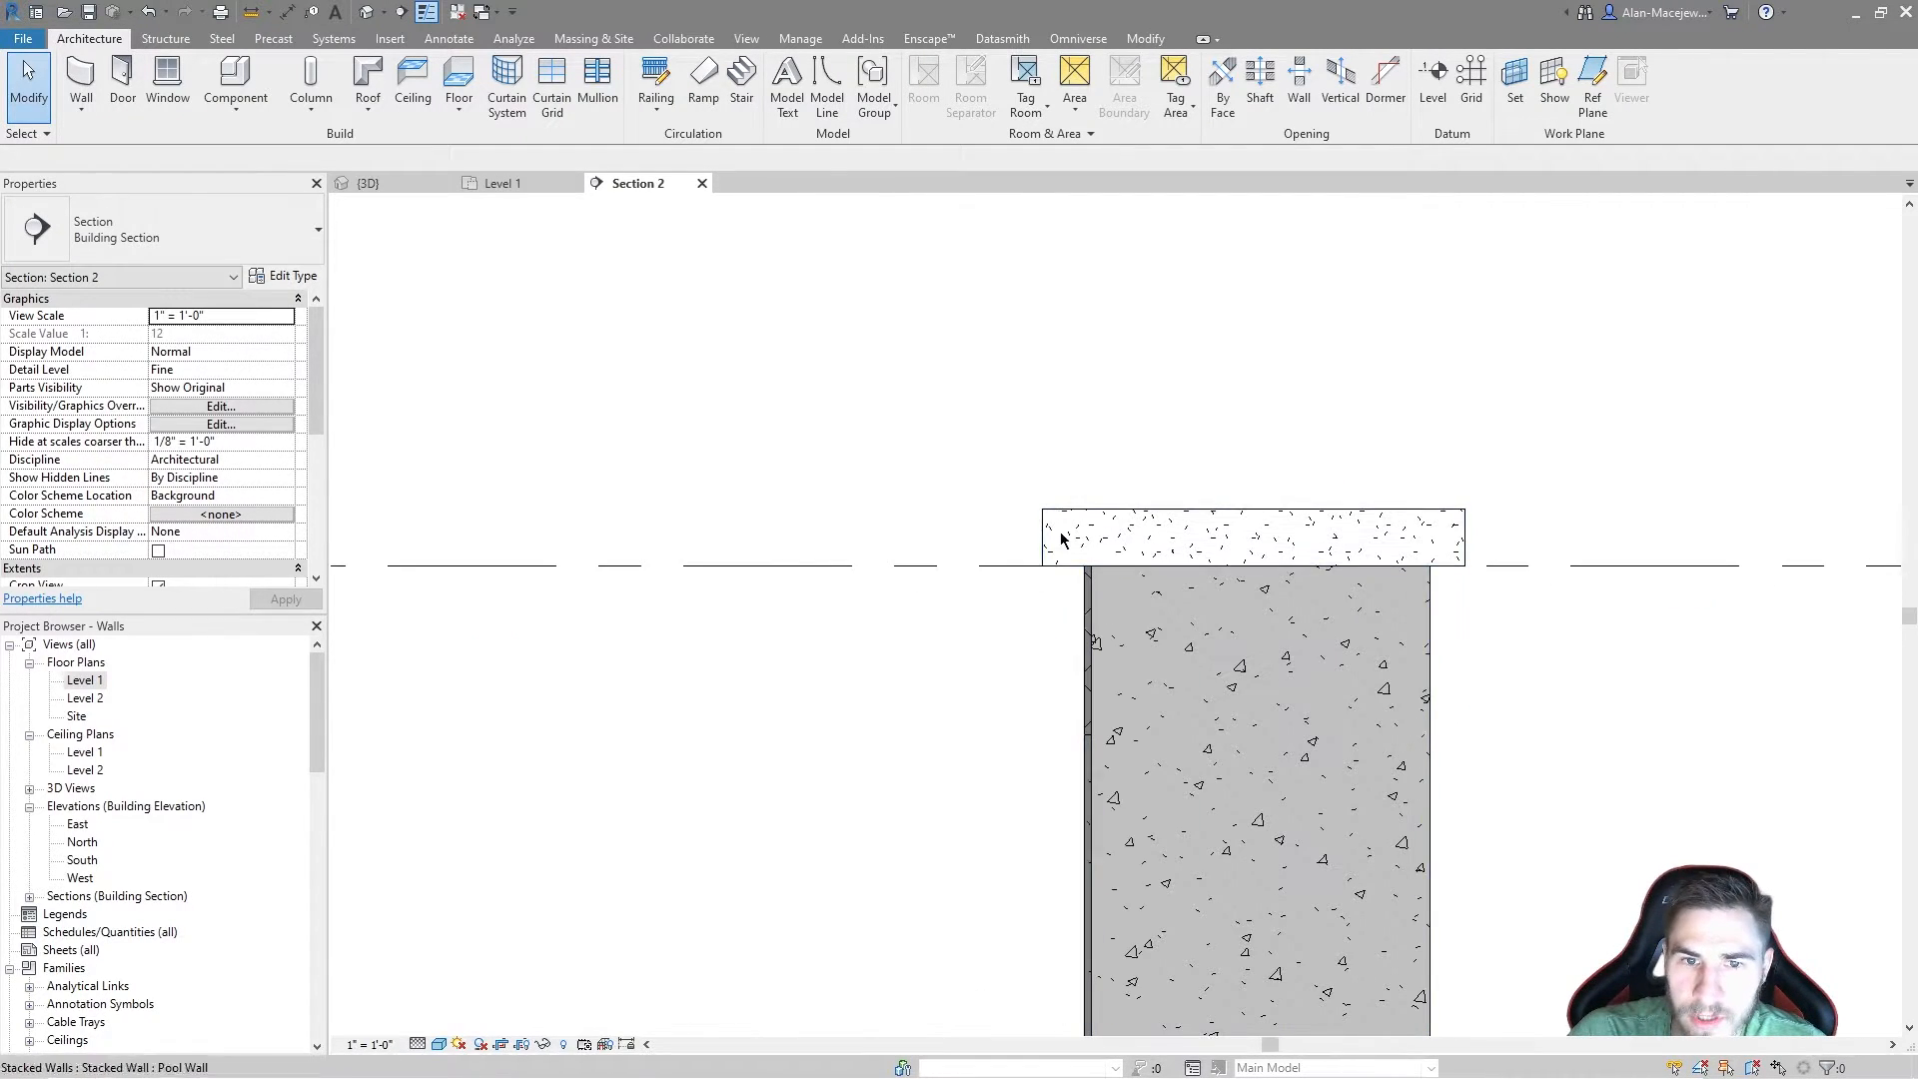
Step: Add an aligned dimension above the coping for its overhang beyond the wall's tiled face
click(287, 12)
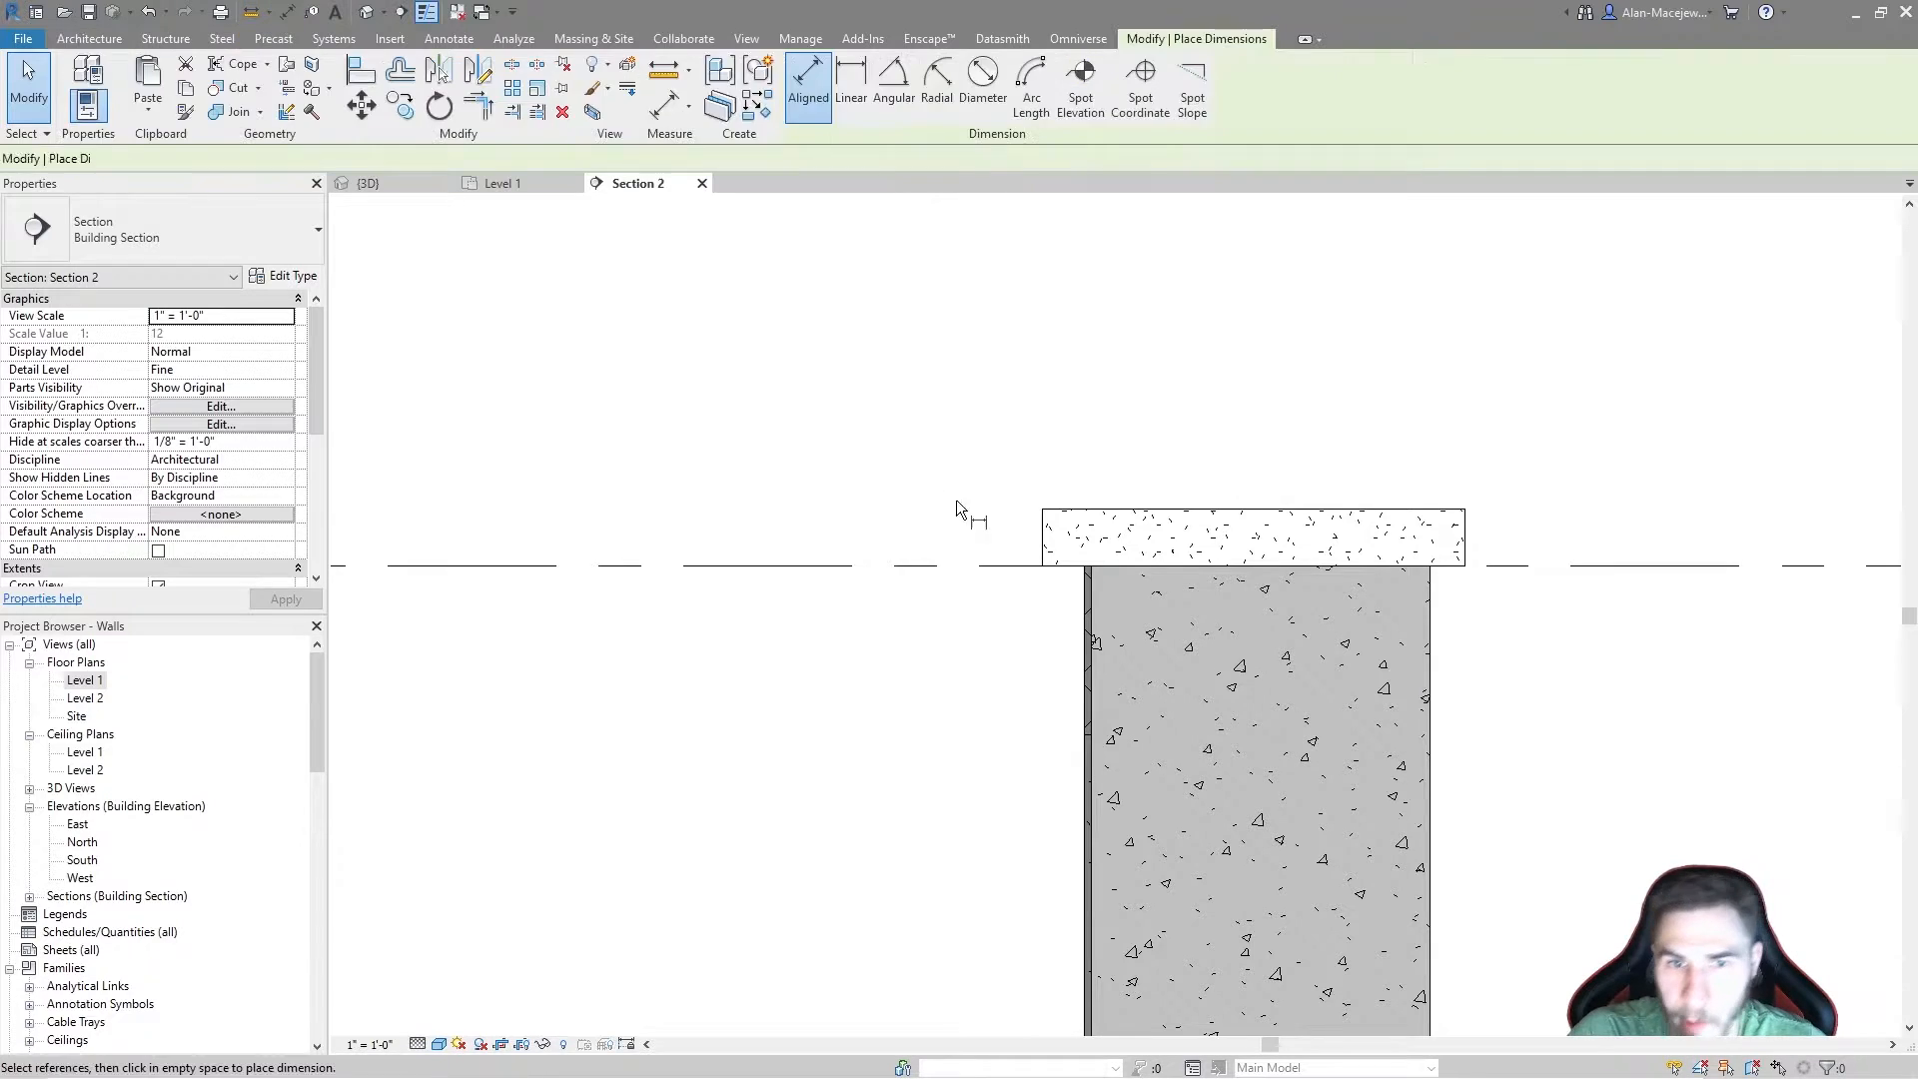
click(1040, 542)
click(1085, 620)
click(1220, 423)
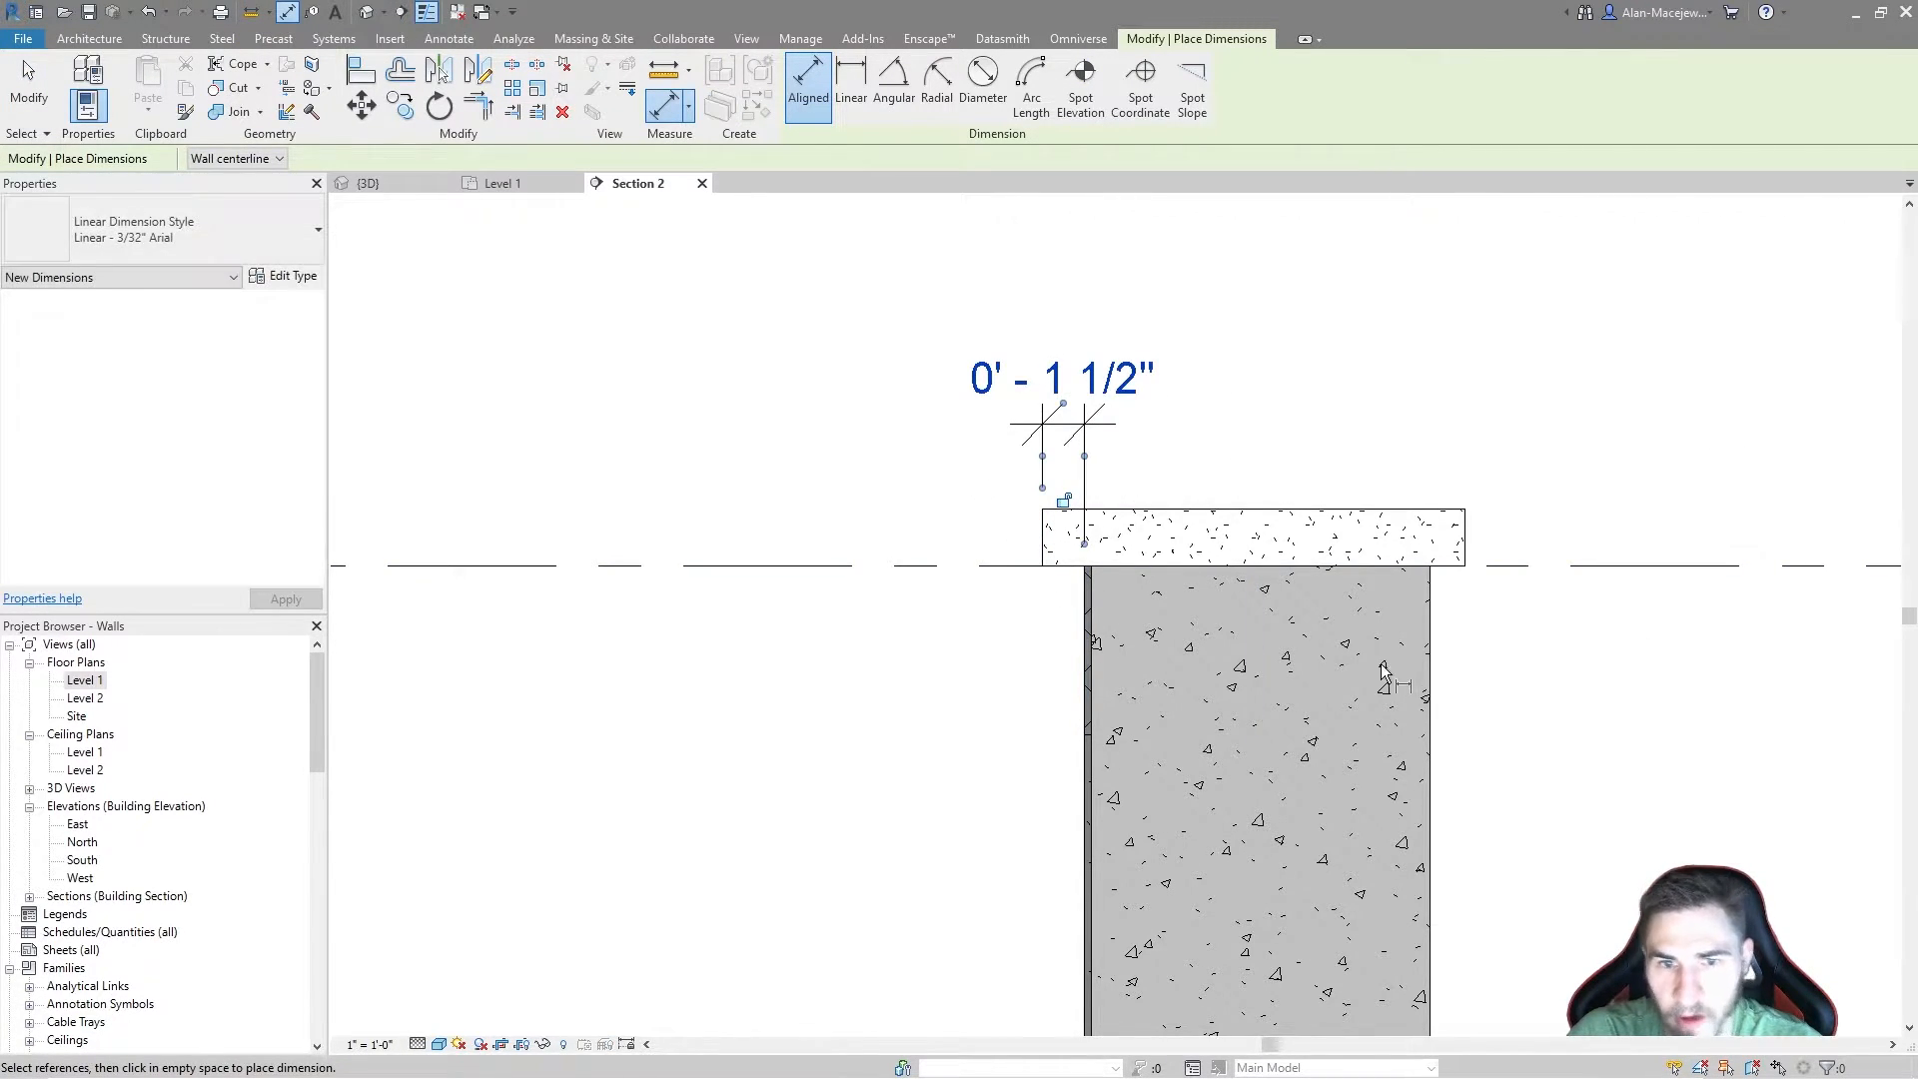
Step: Add an aligned dimension across the coping's full width, placed above the overhang dimension
click(1211, 541)
click(1044, 536)
key(Tab)
click(1044, 536)
click(1469, 546)
click(1470, 546)
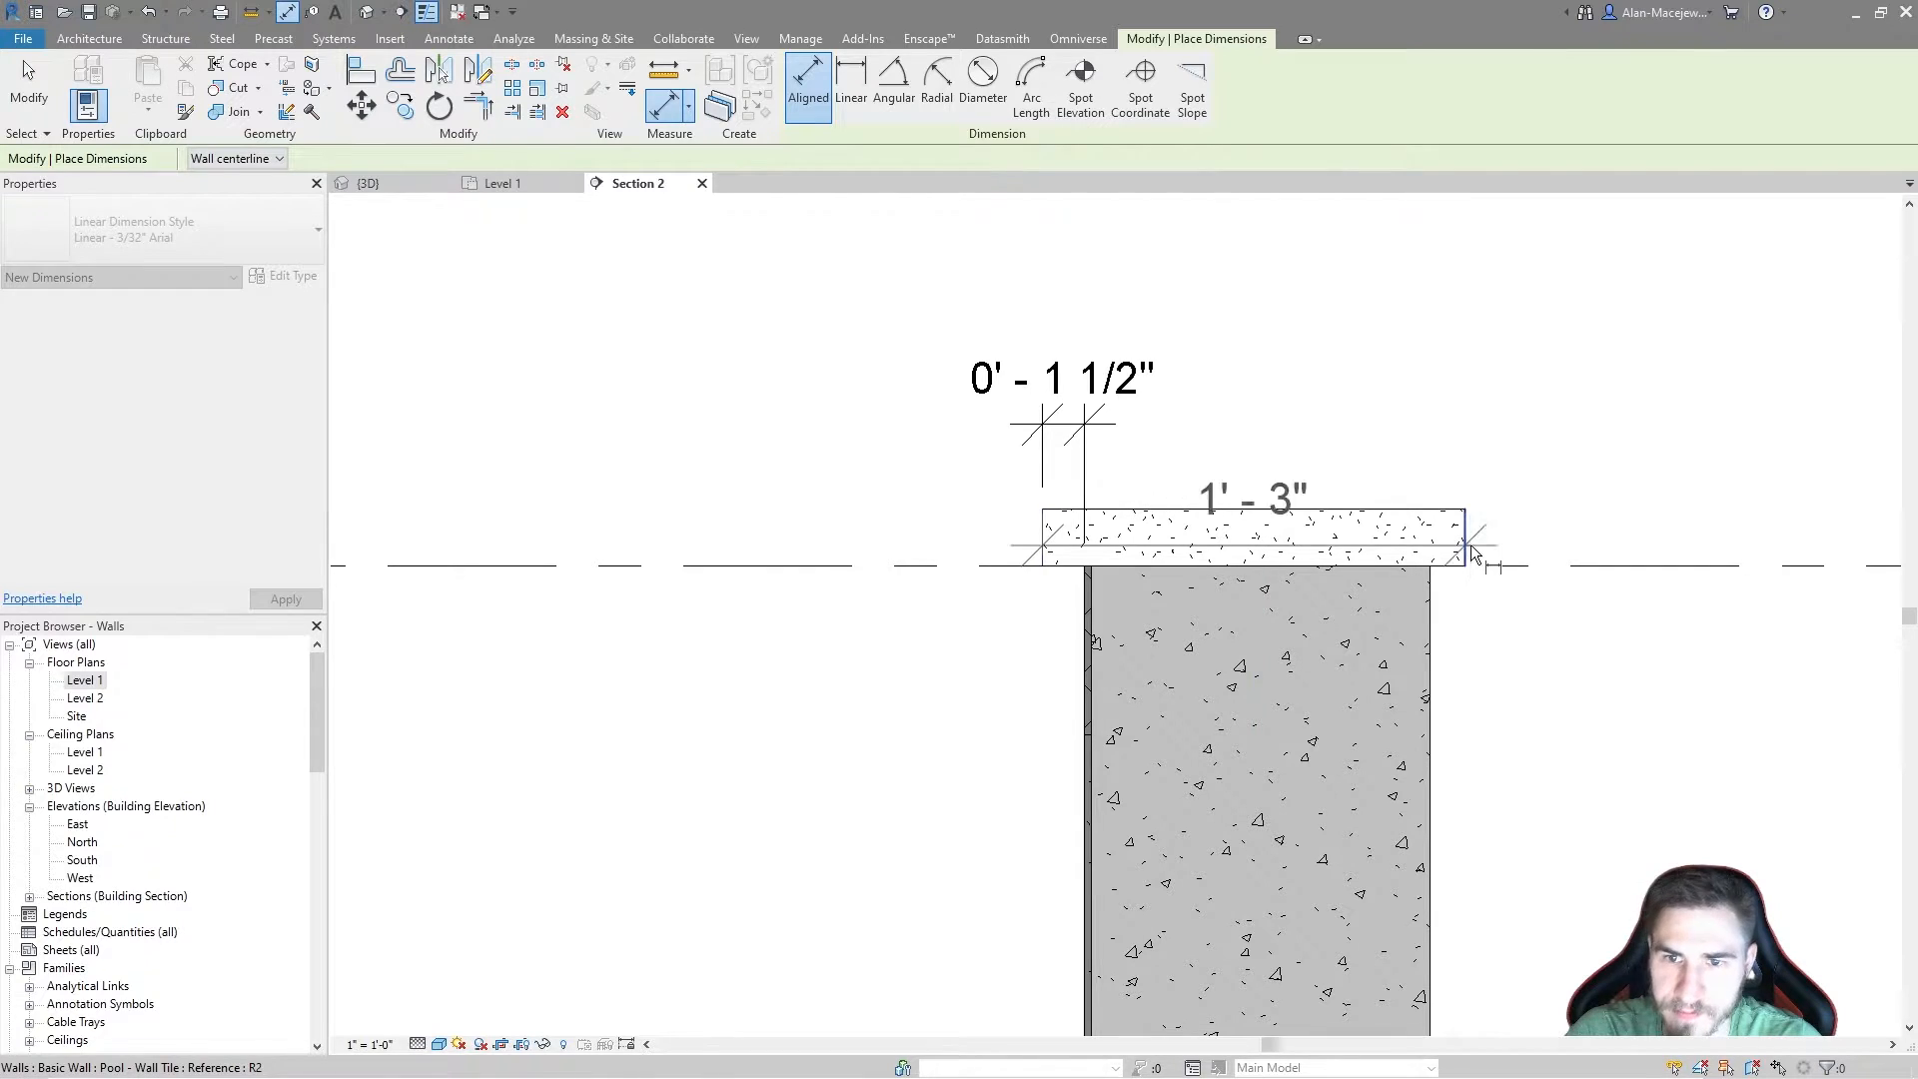
click(1317, 327)
scroll(914, 339, down, 2)
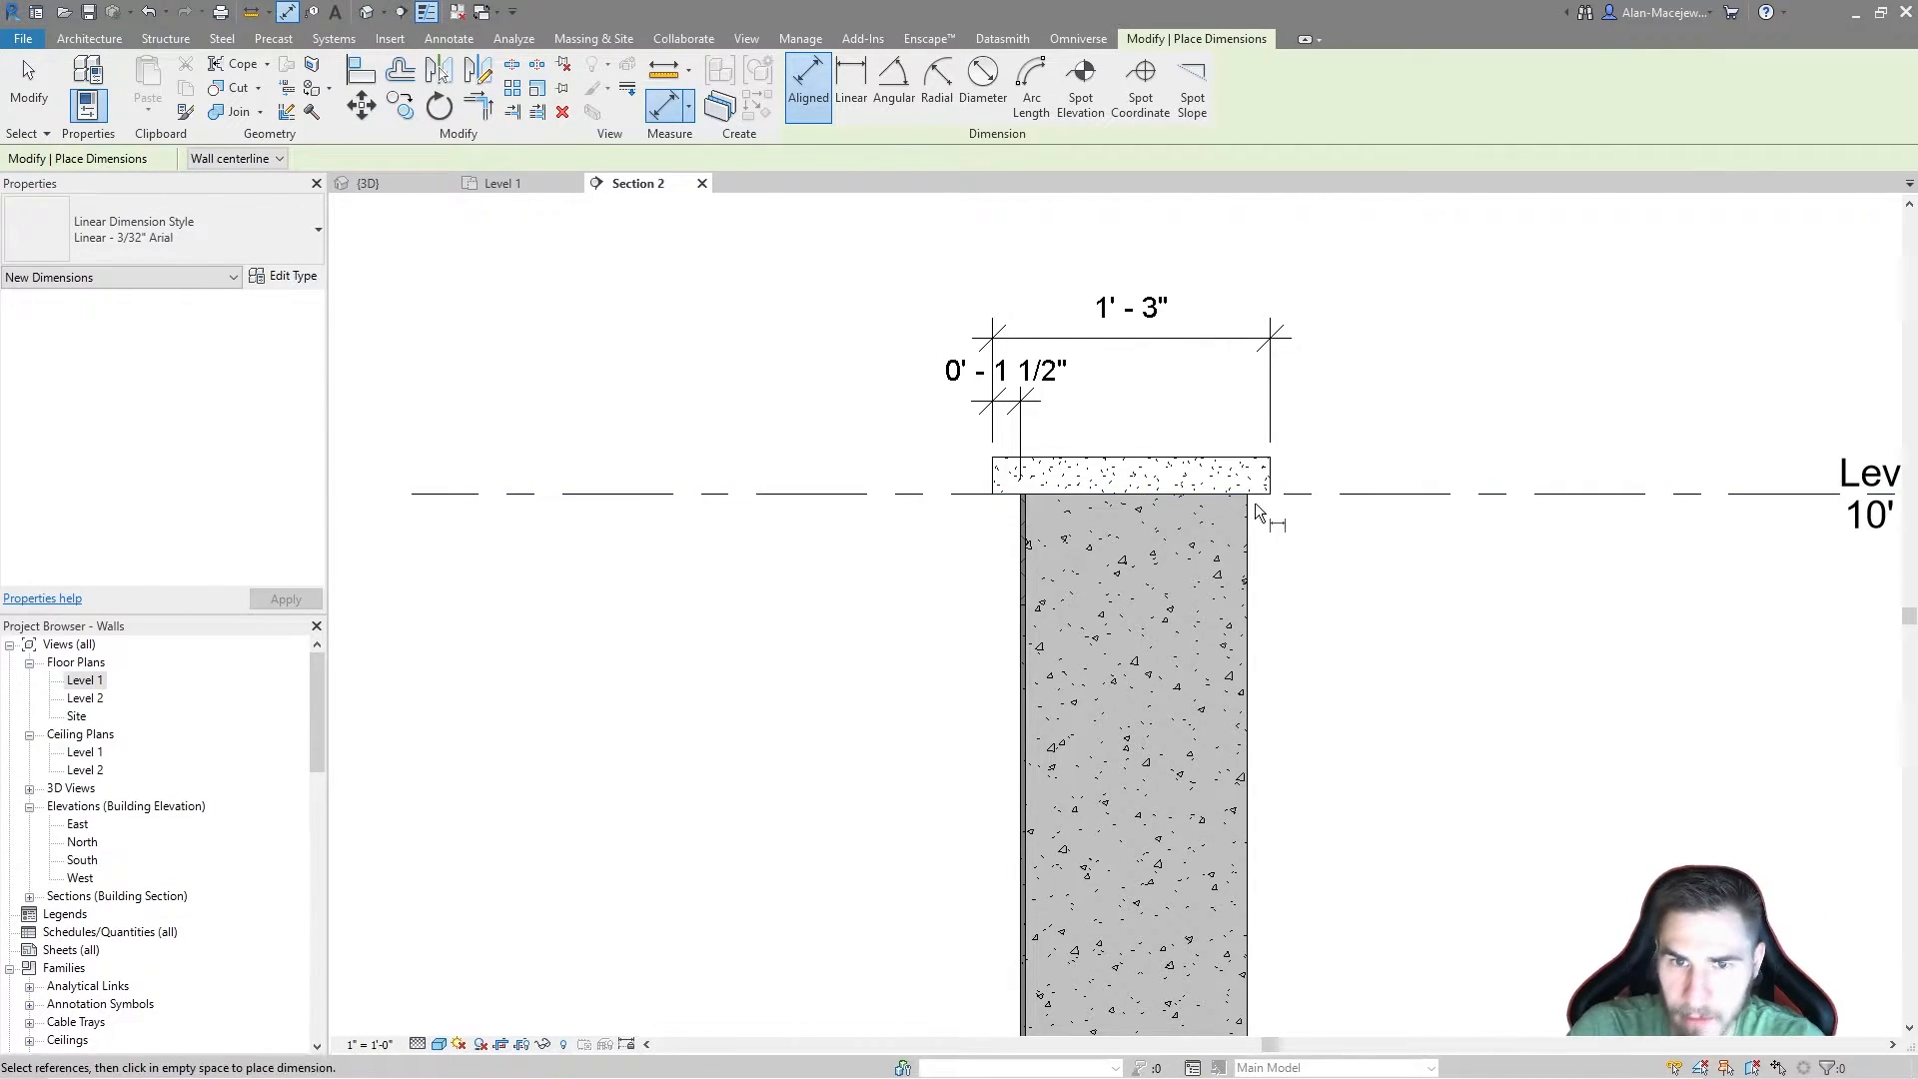
scroll(1271, 493, up, 2)
key(Escape)
key(Escape)
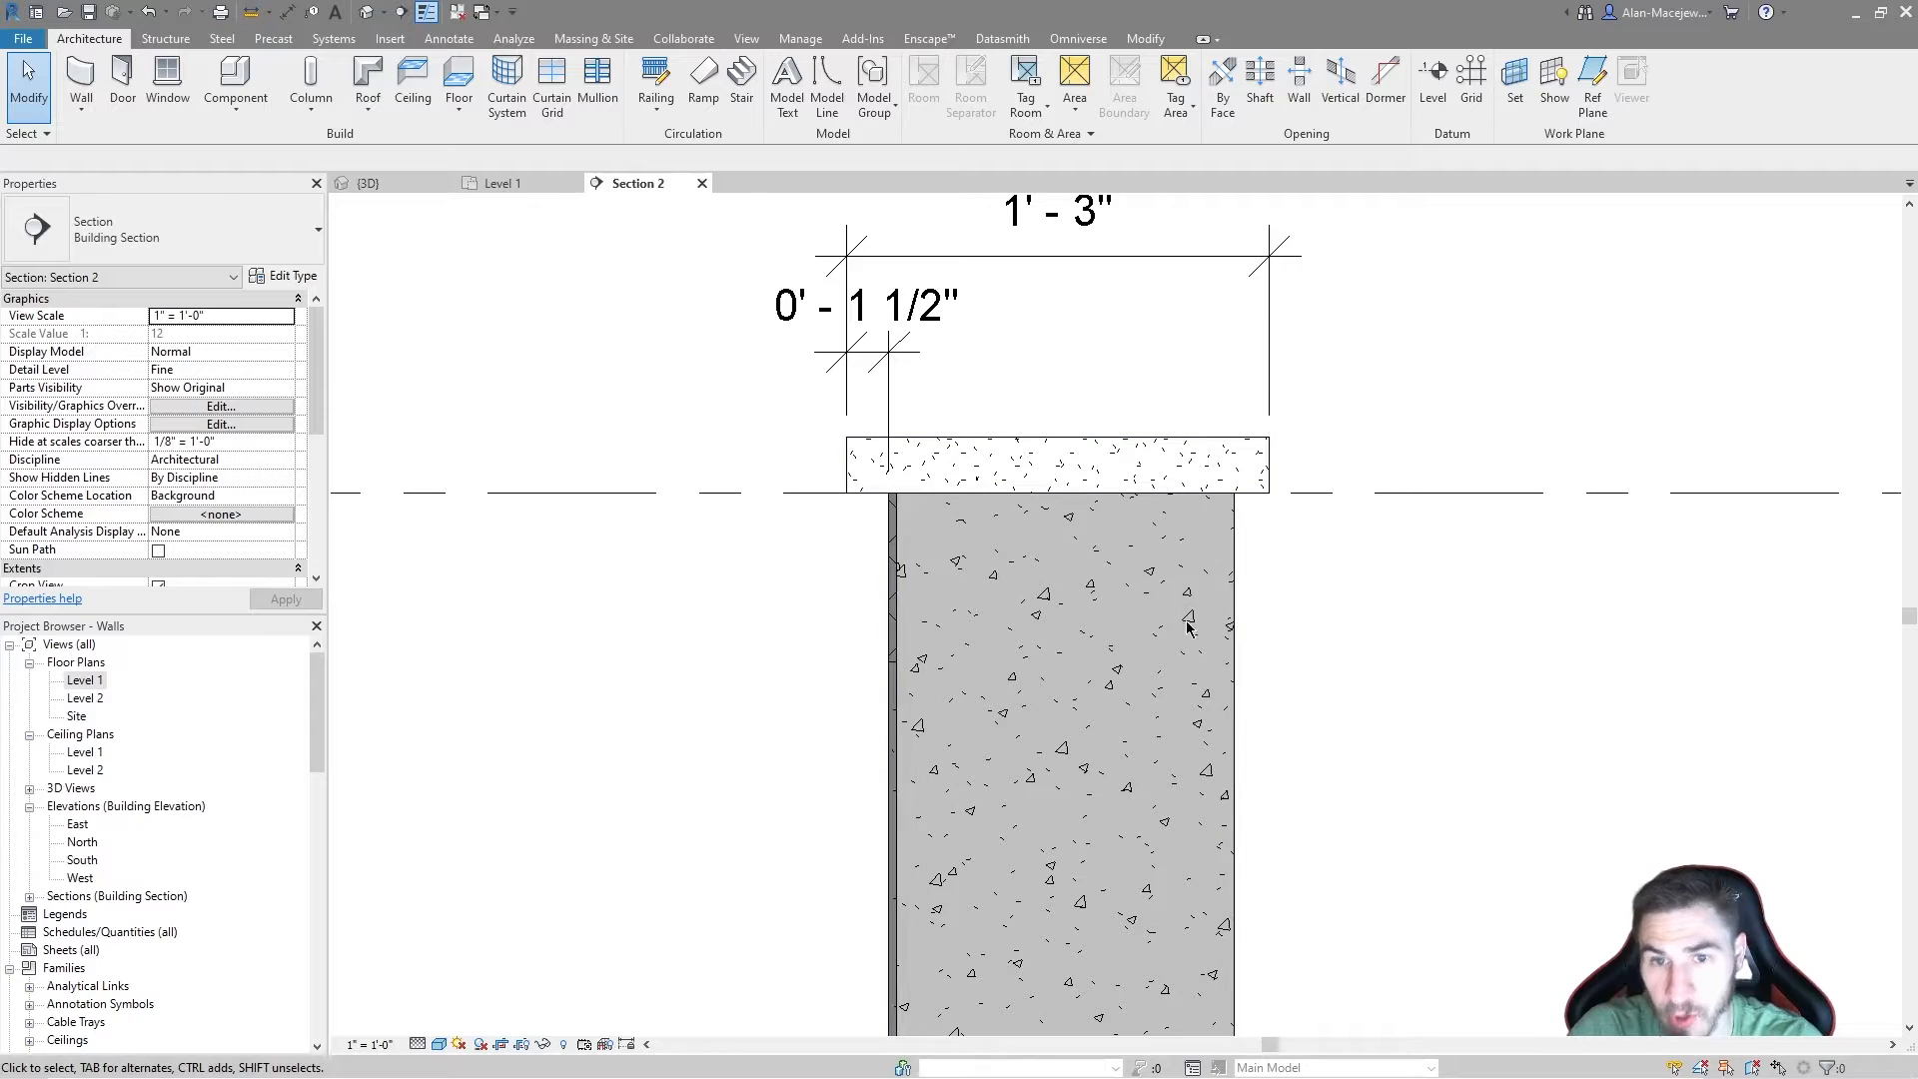
scroll(1182, 575, down, 2)
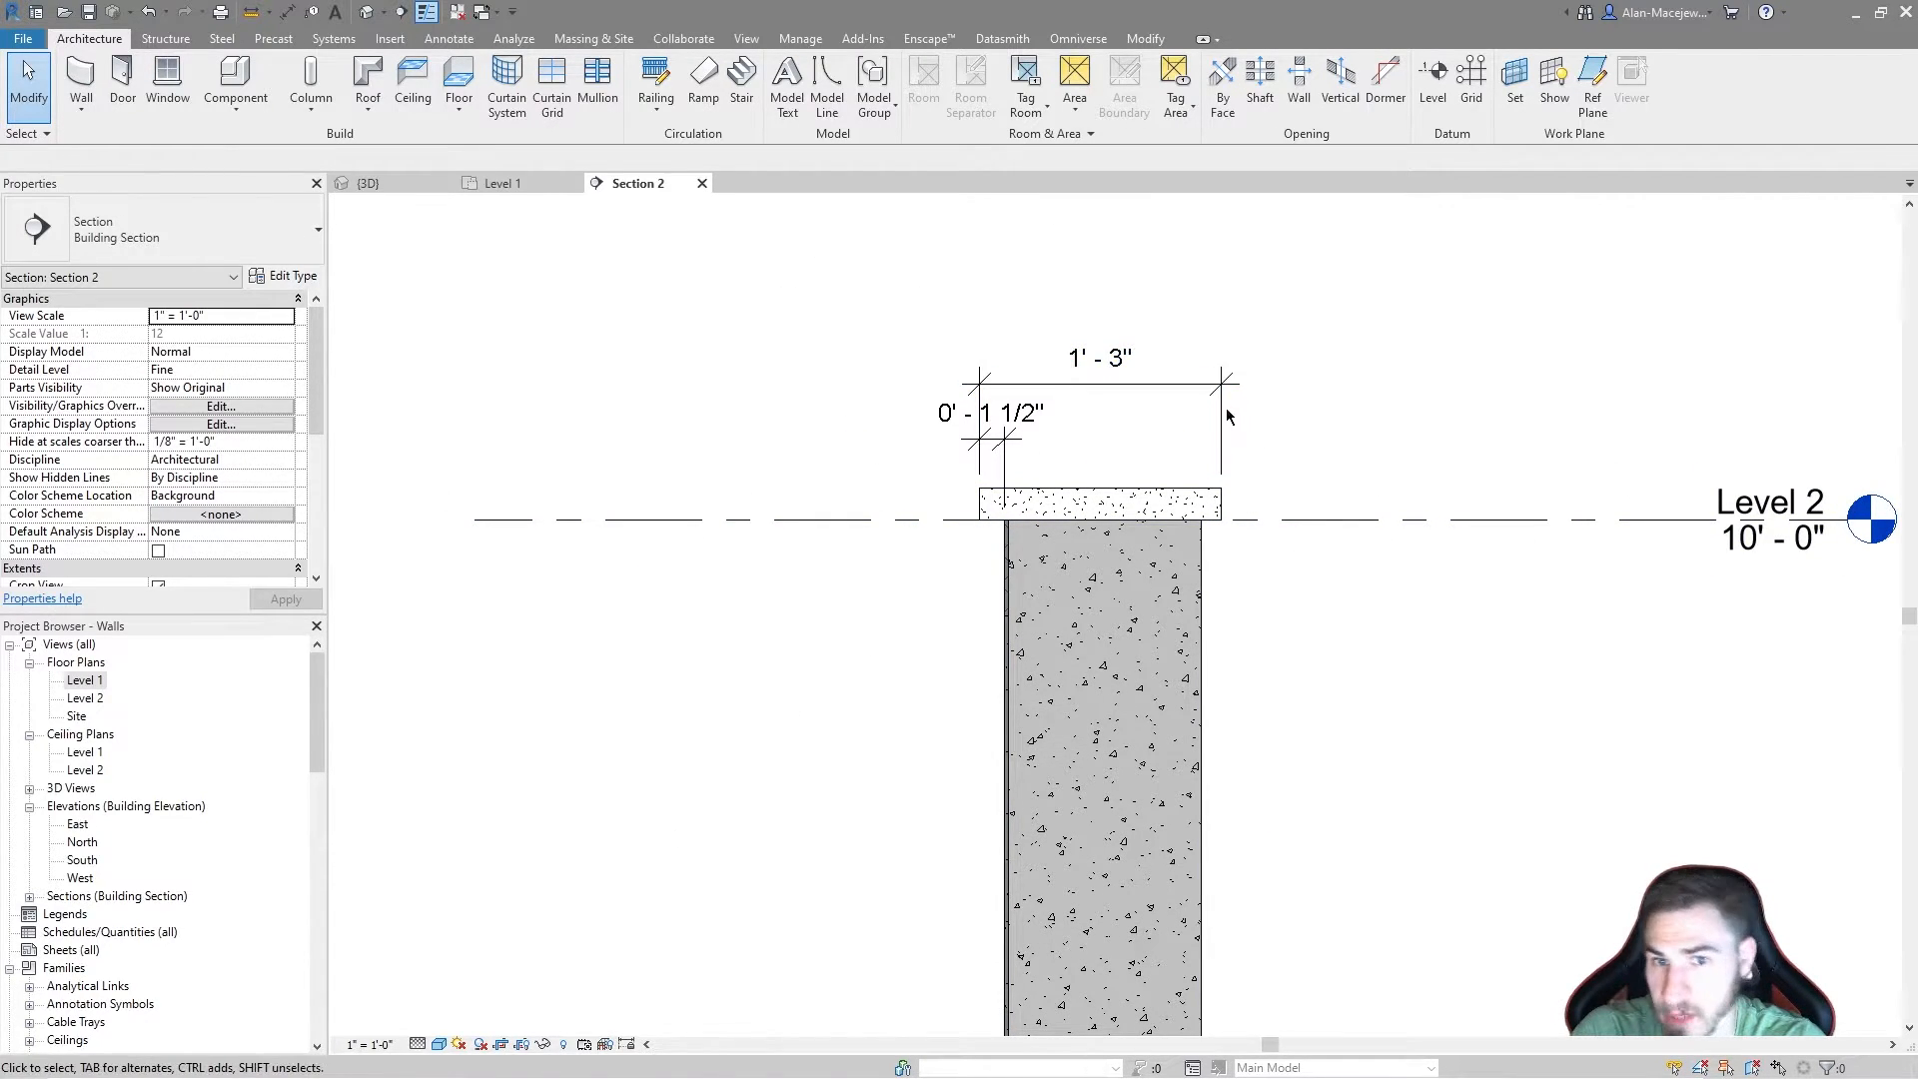
drag(1199, 414, 1803, 534)
drag(1227, 574, 1302, 465)
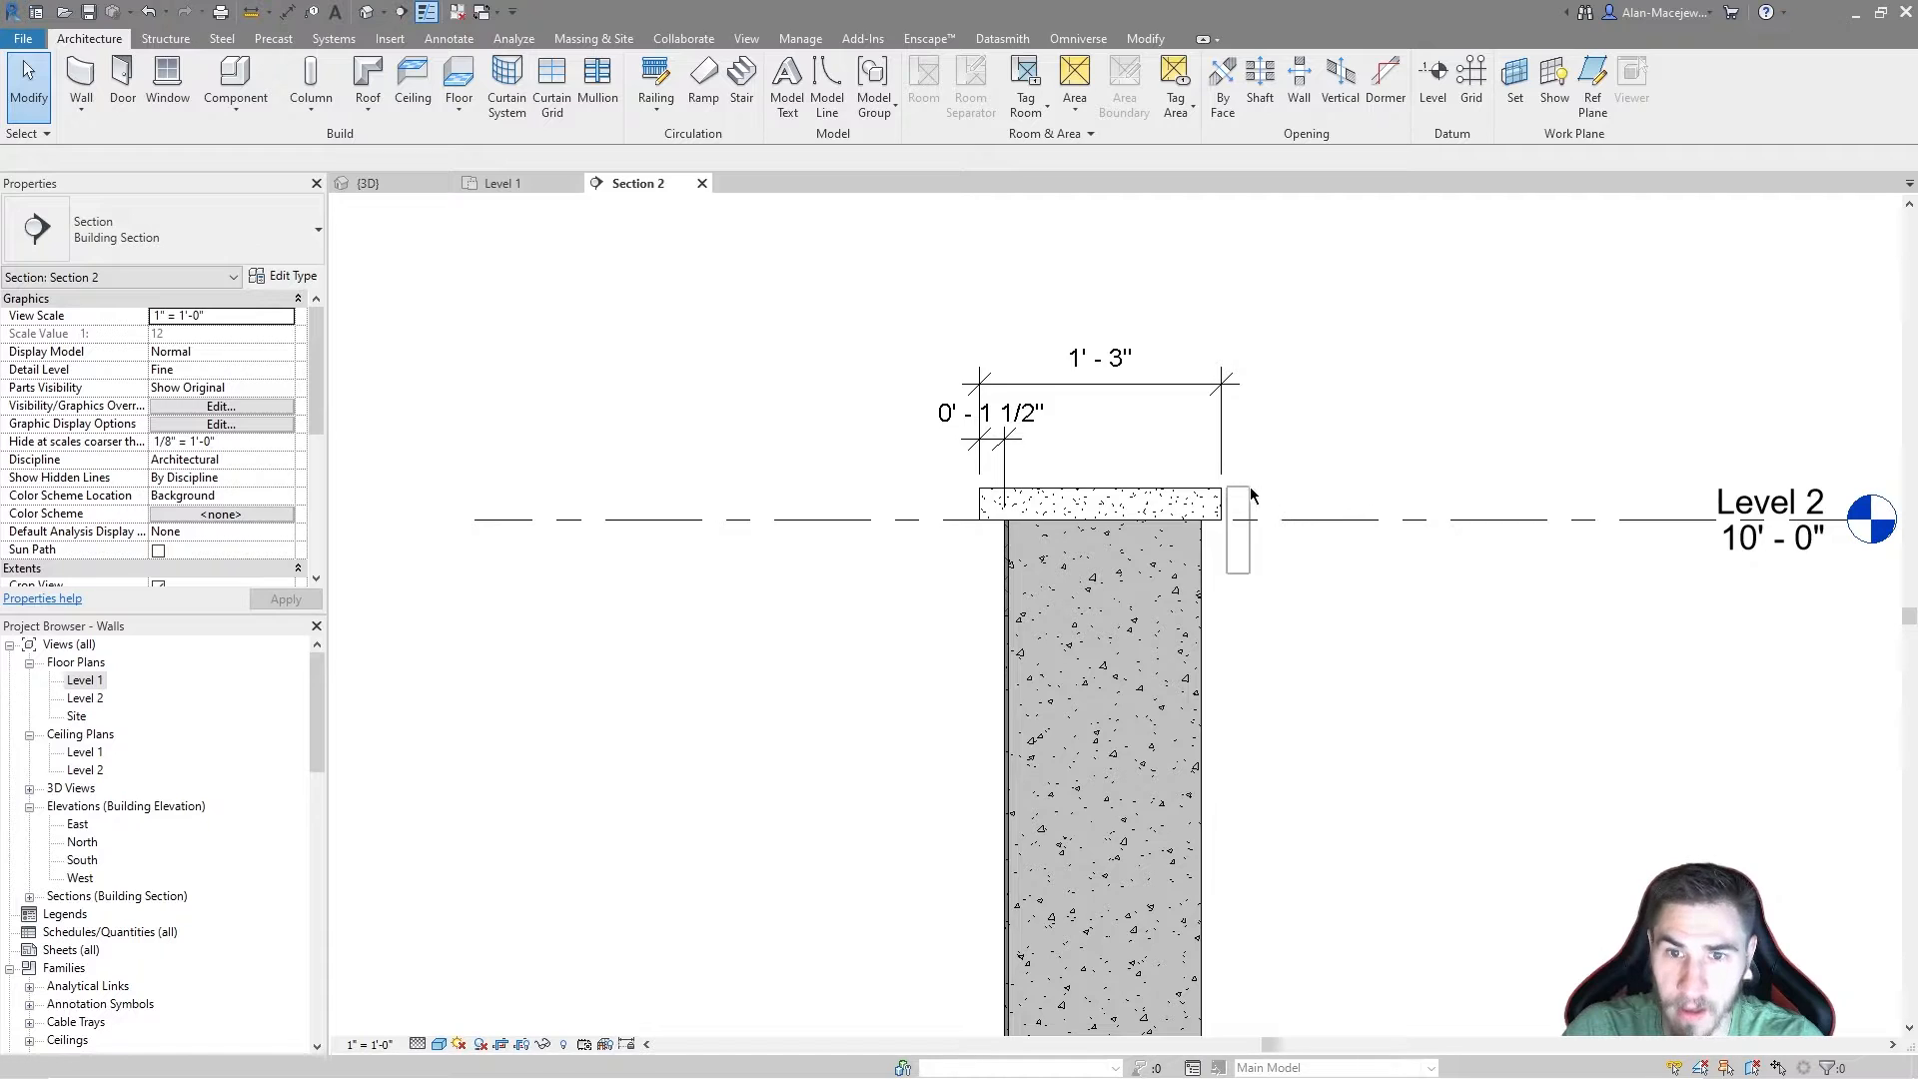
drag(1528, 496, 1604, 509)
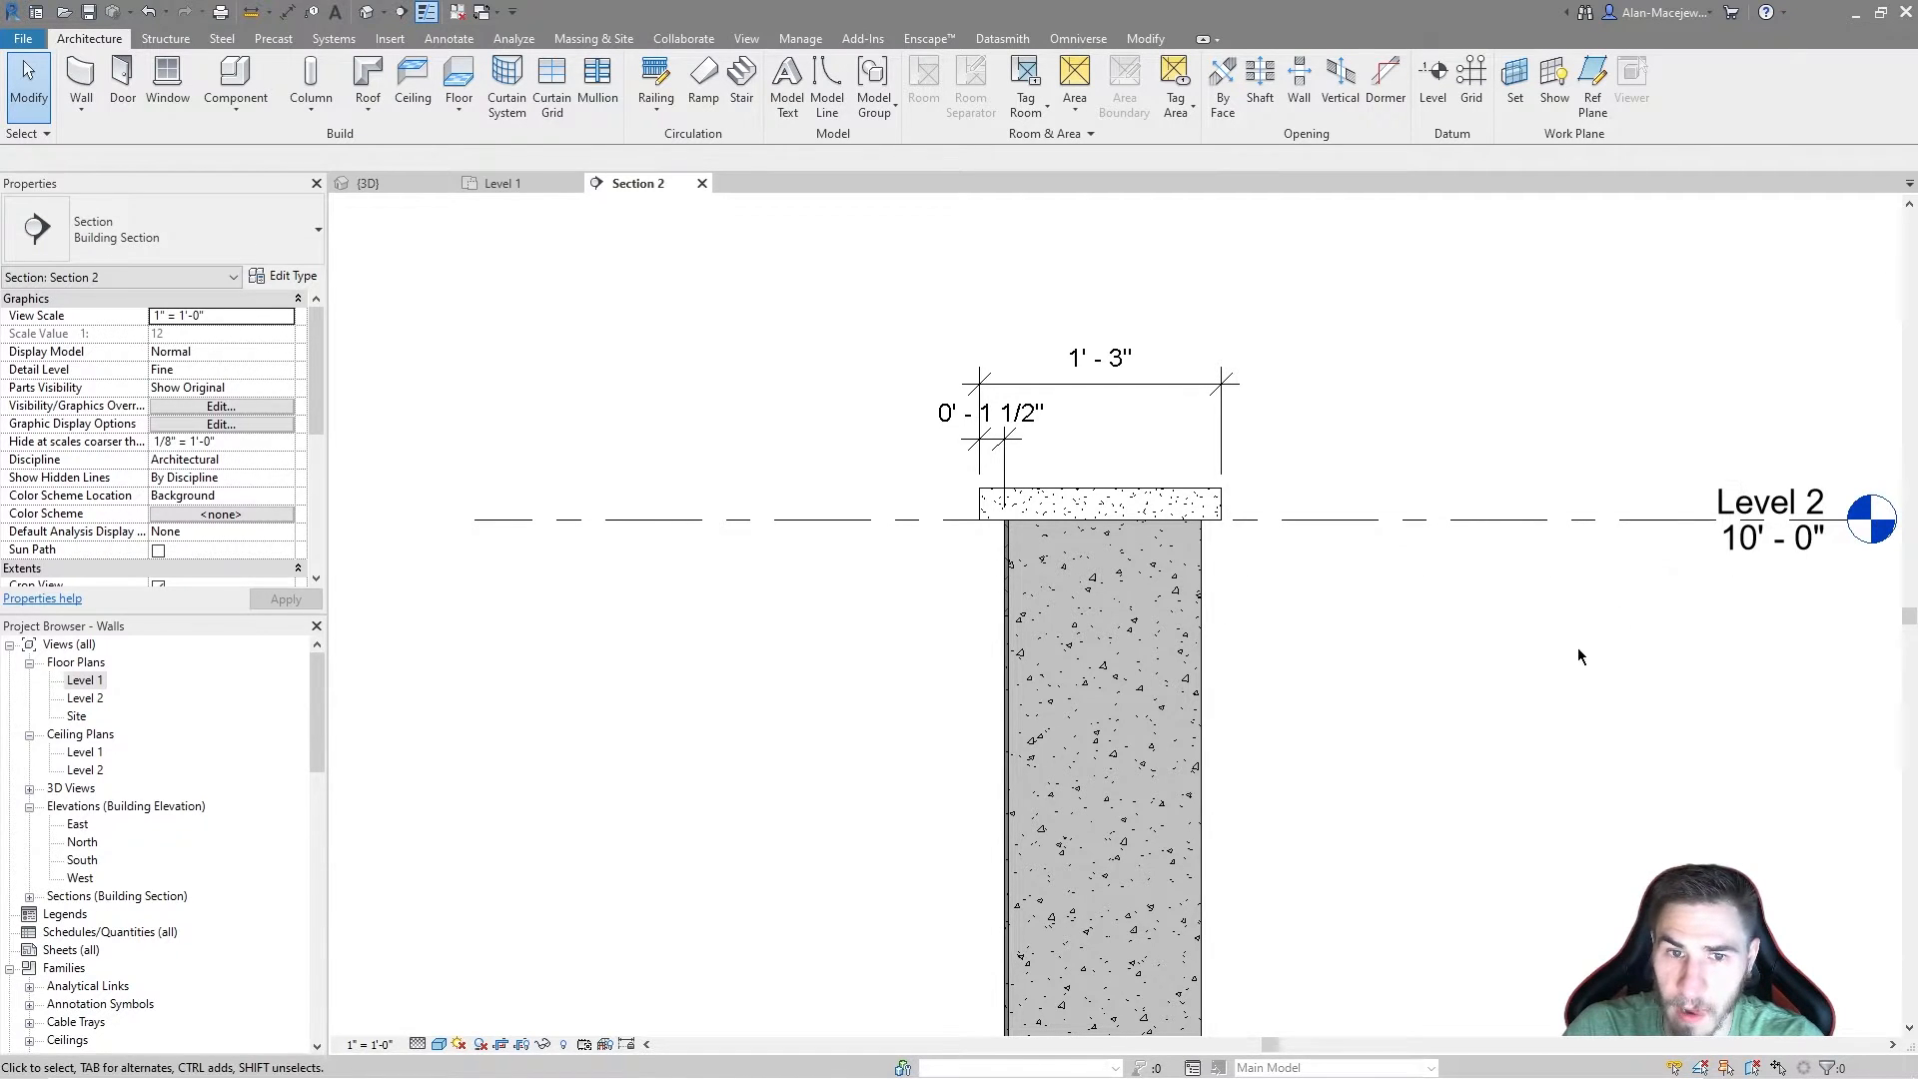
Step: Set the pool wall's top constraint to Up to level: Level 2
scroll(1418, 500, down, 2)
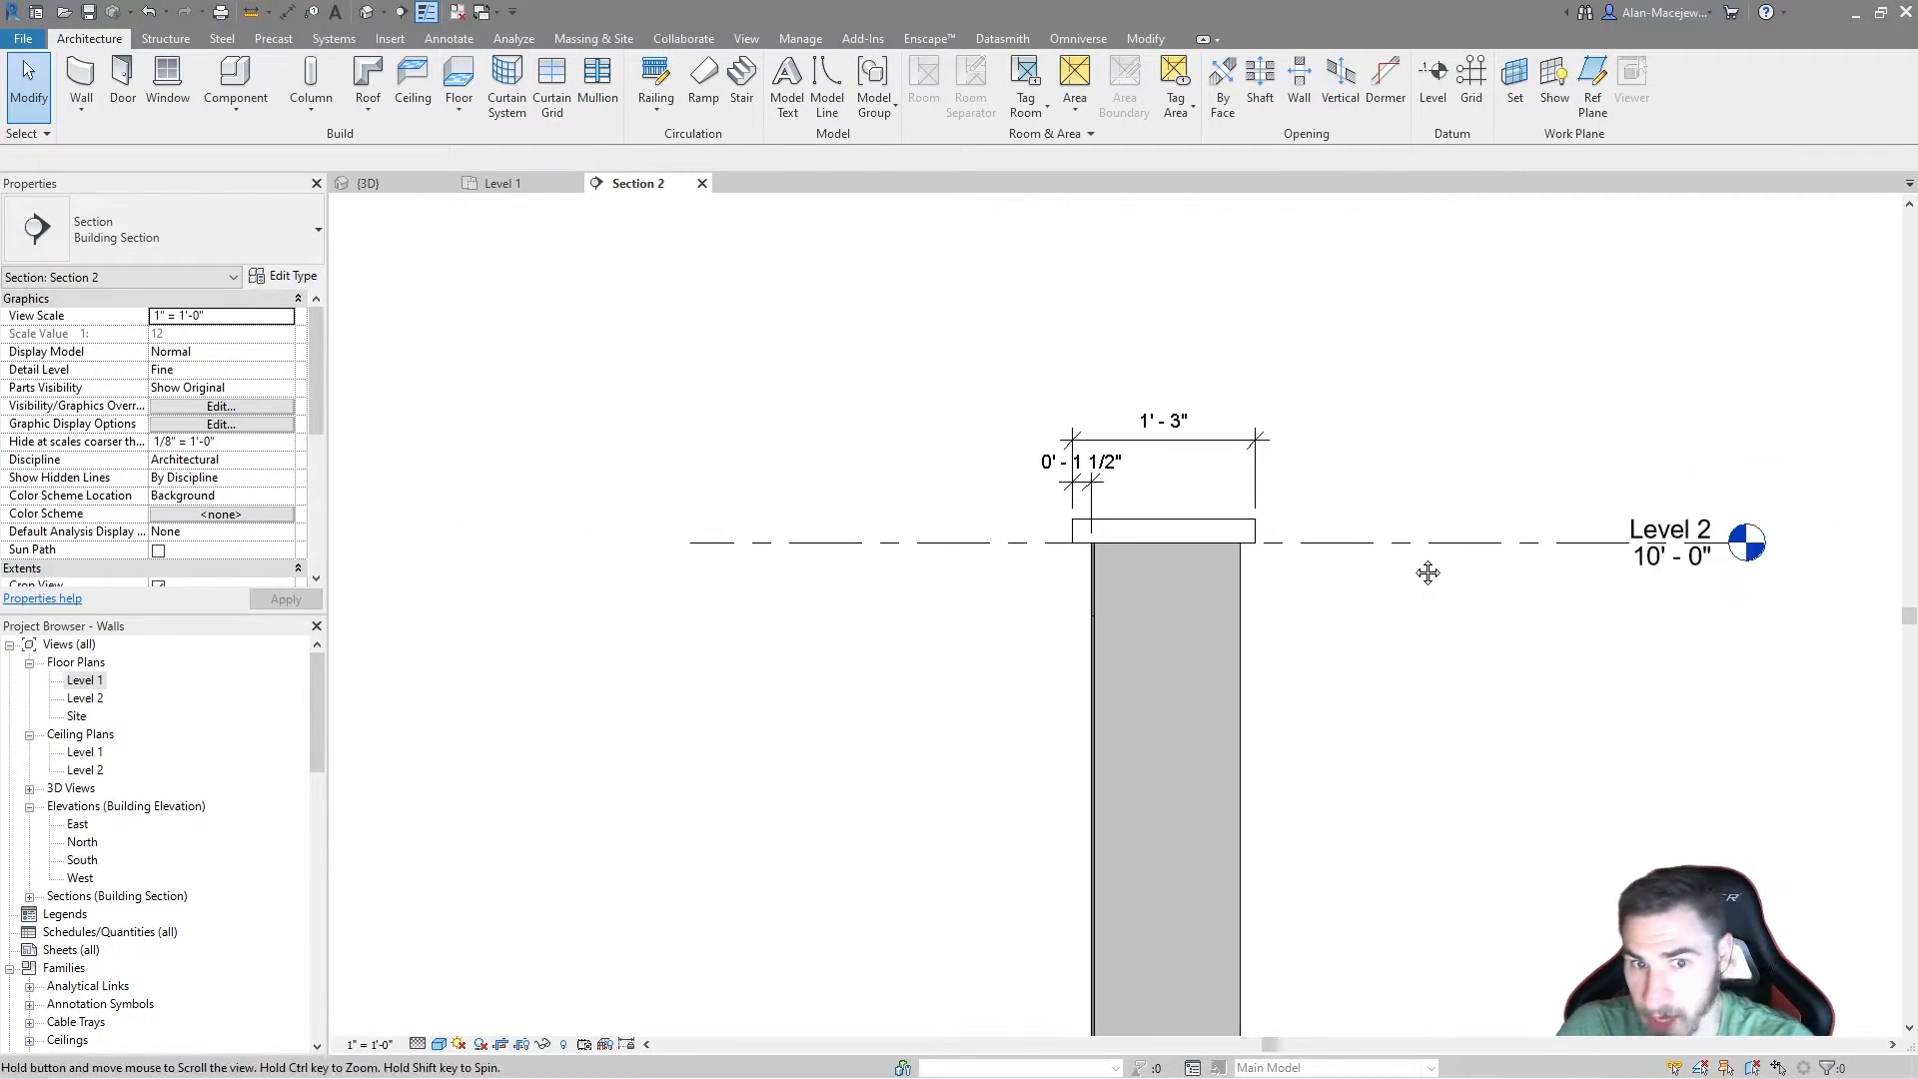
click(1160, 590)
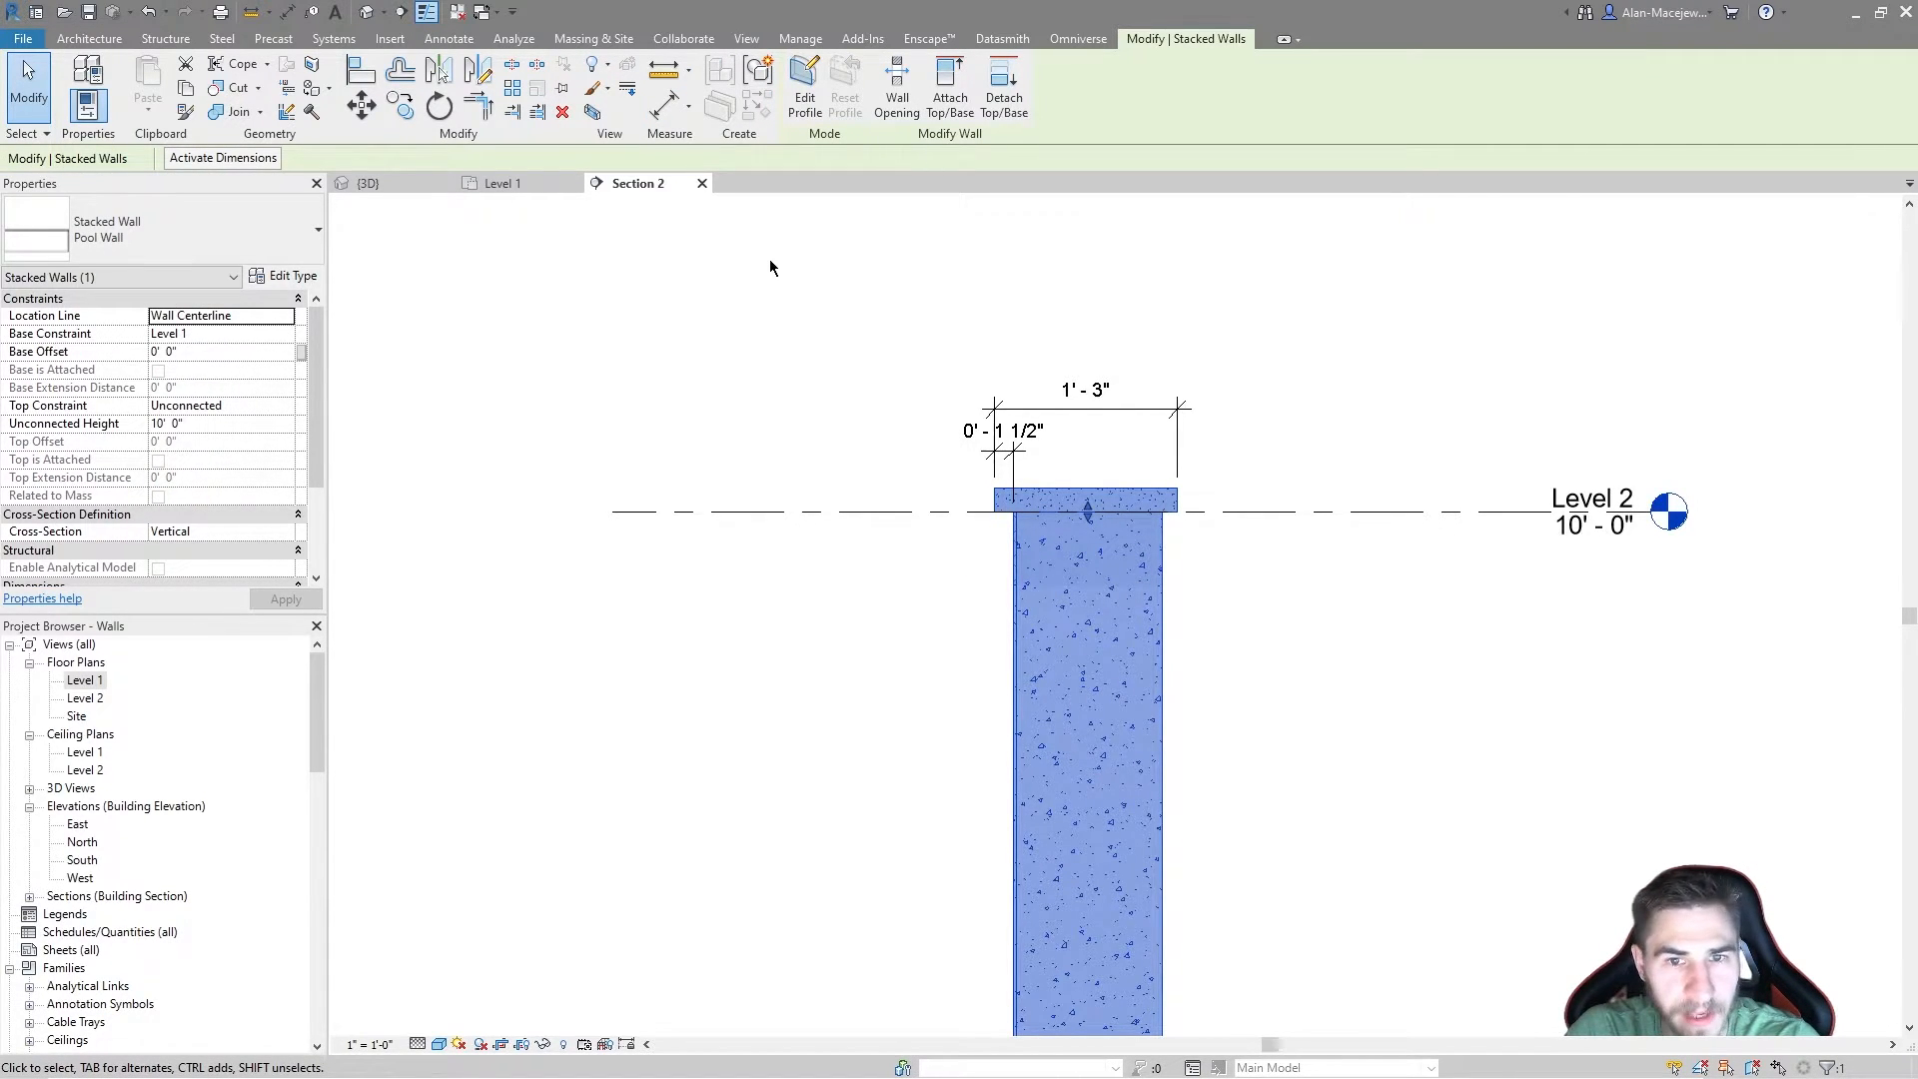
scroll(770, 267, down, 2)
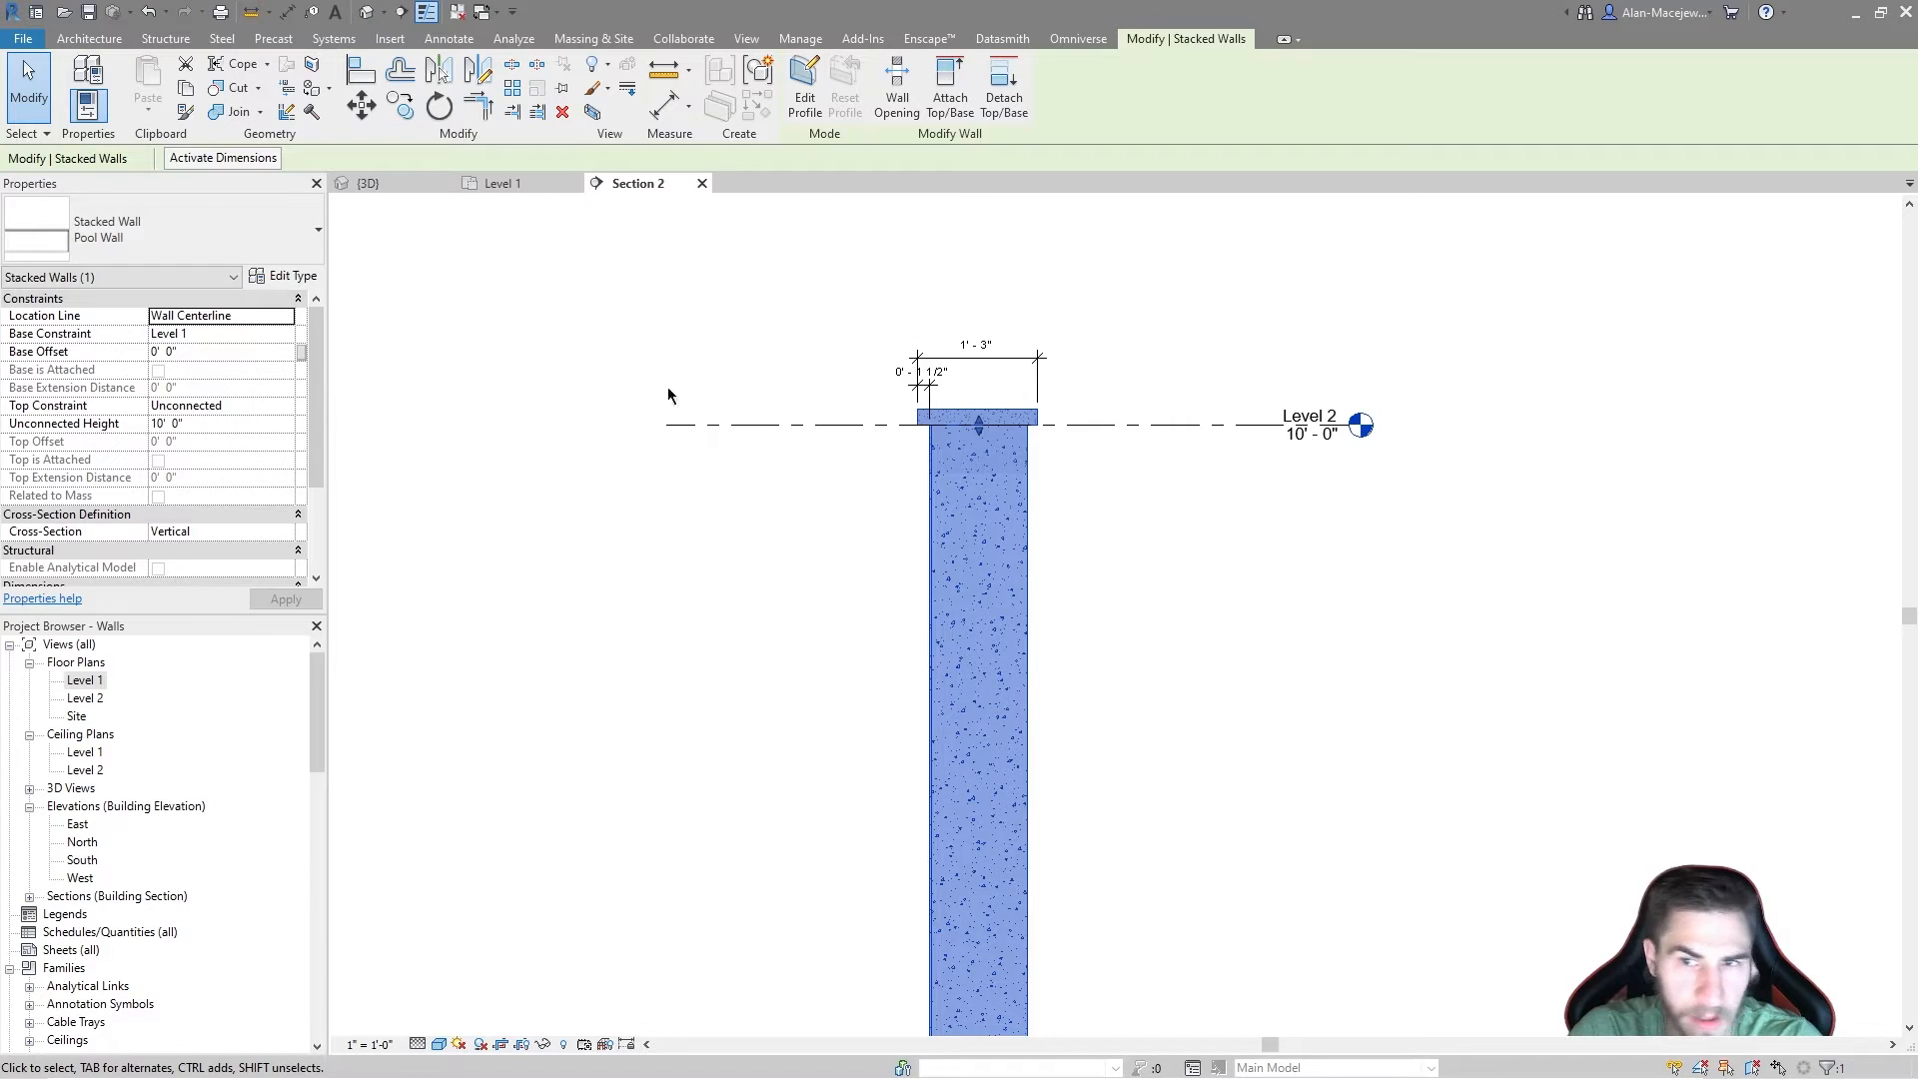
scroll(960, 456, down, 2)
click(220, 405)
click(285, 405)
click(240, 453)
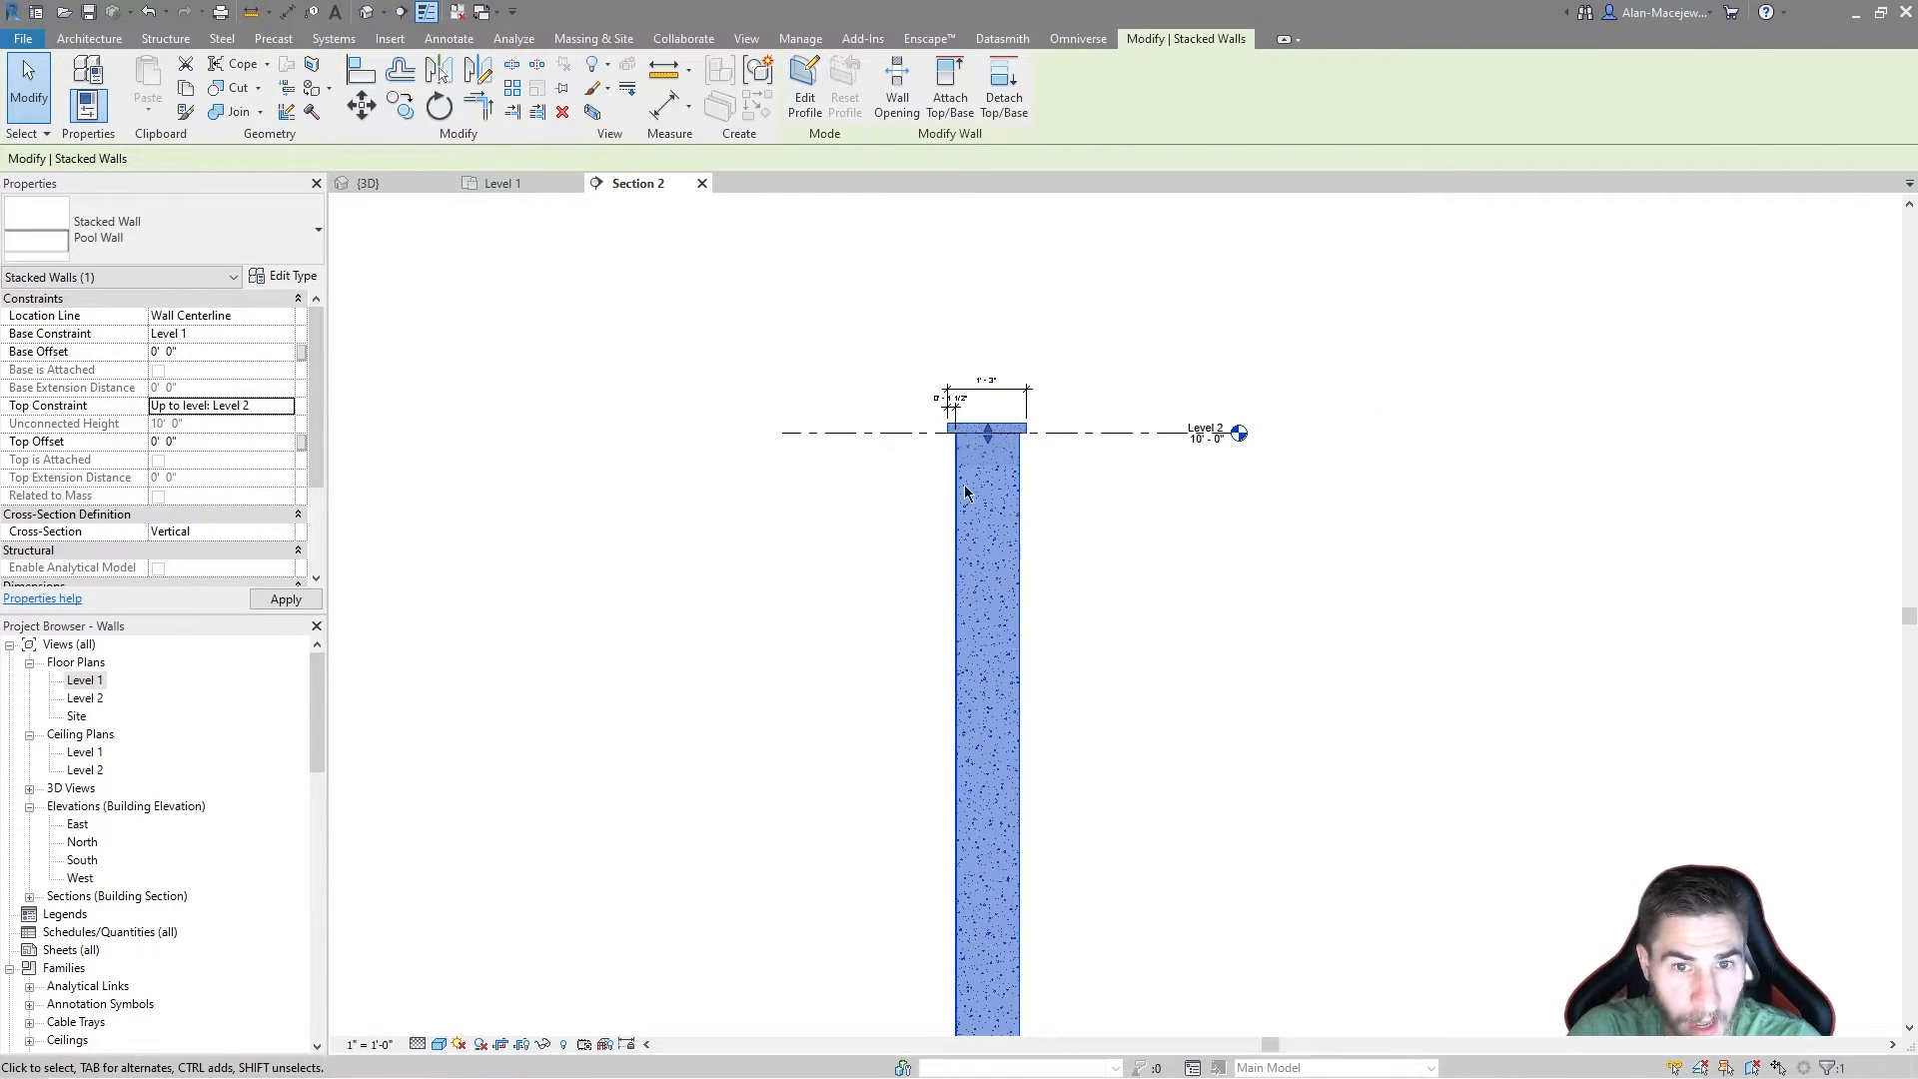
click(1104, 470)
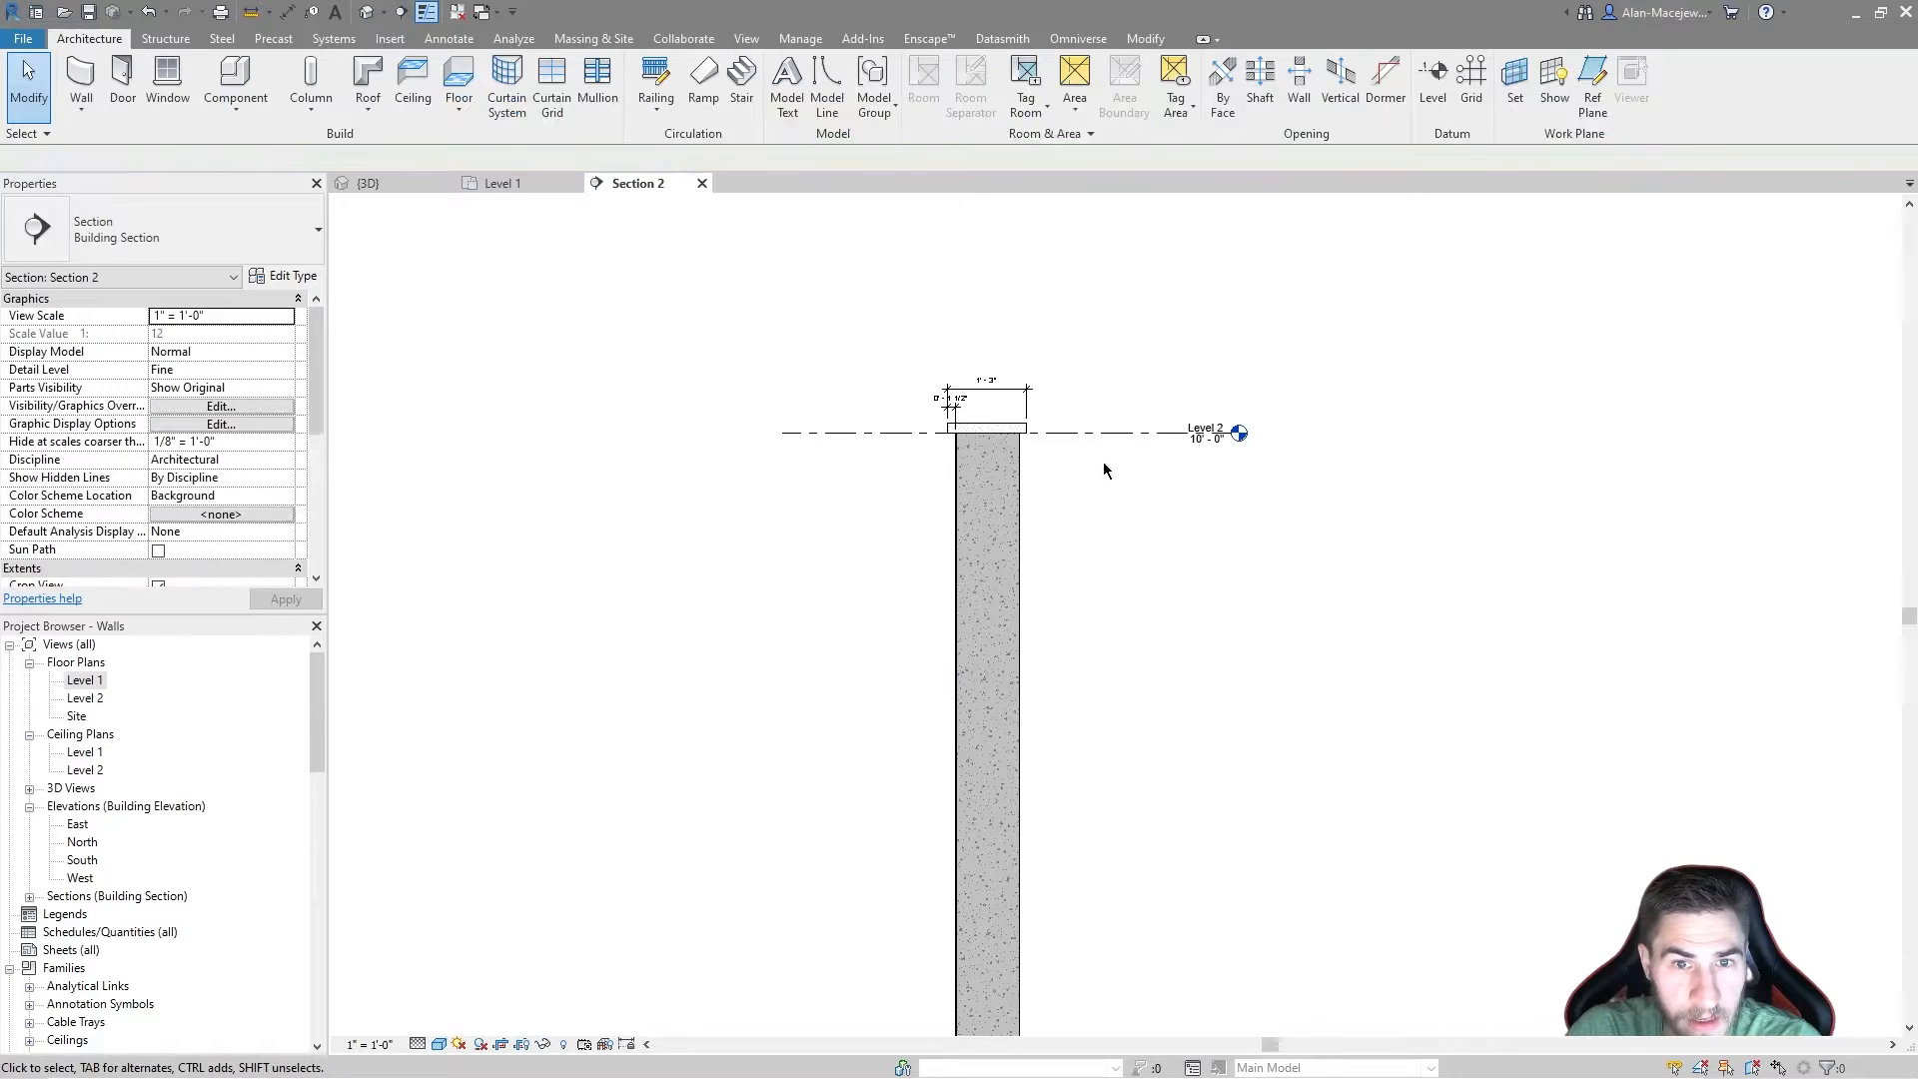
Step: Set the pool wall's top offset to -0' 2" from Level 2
click(1017, 483)
scroll(989, 485, down, 2)
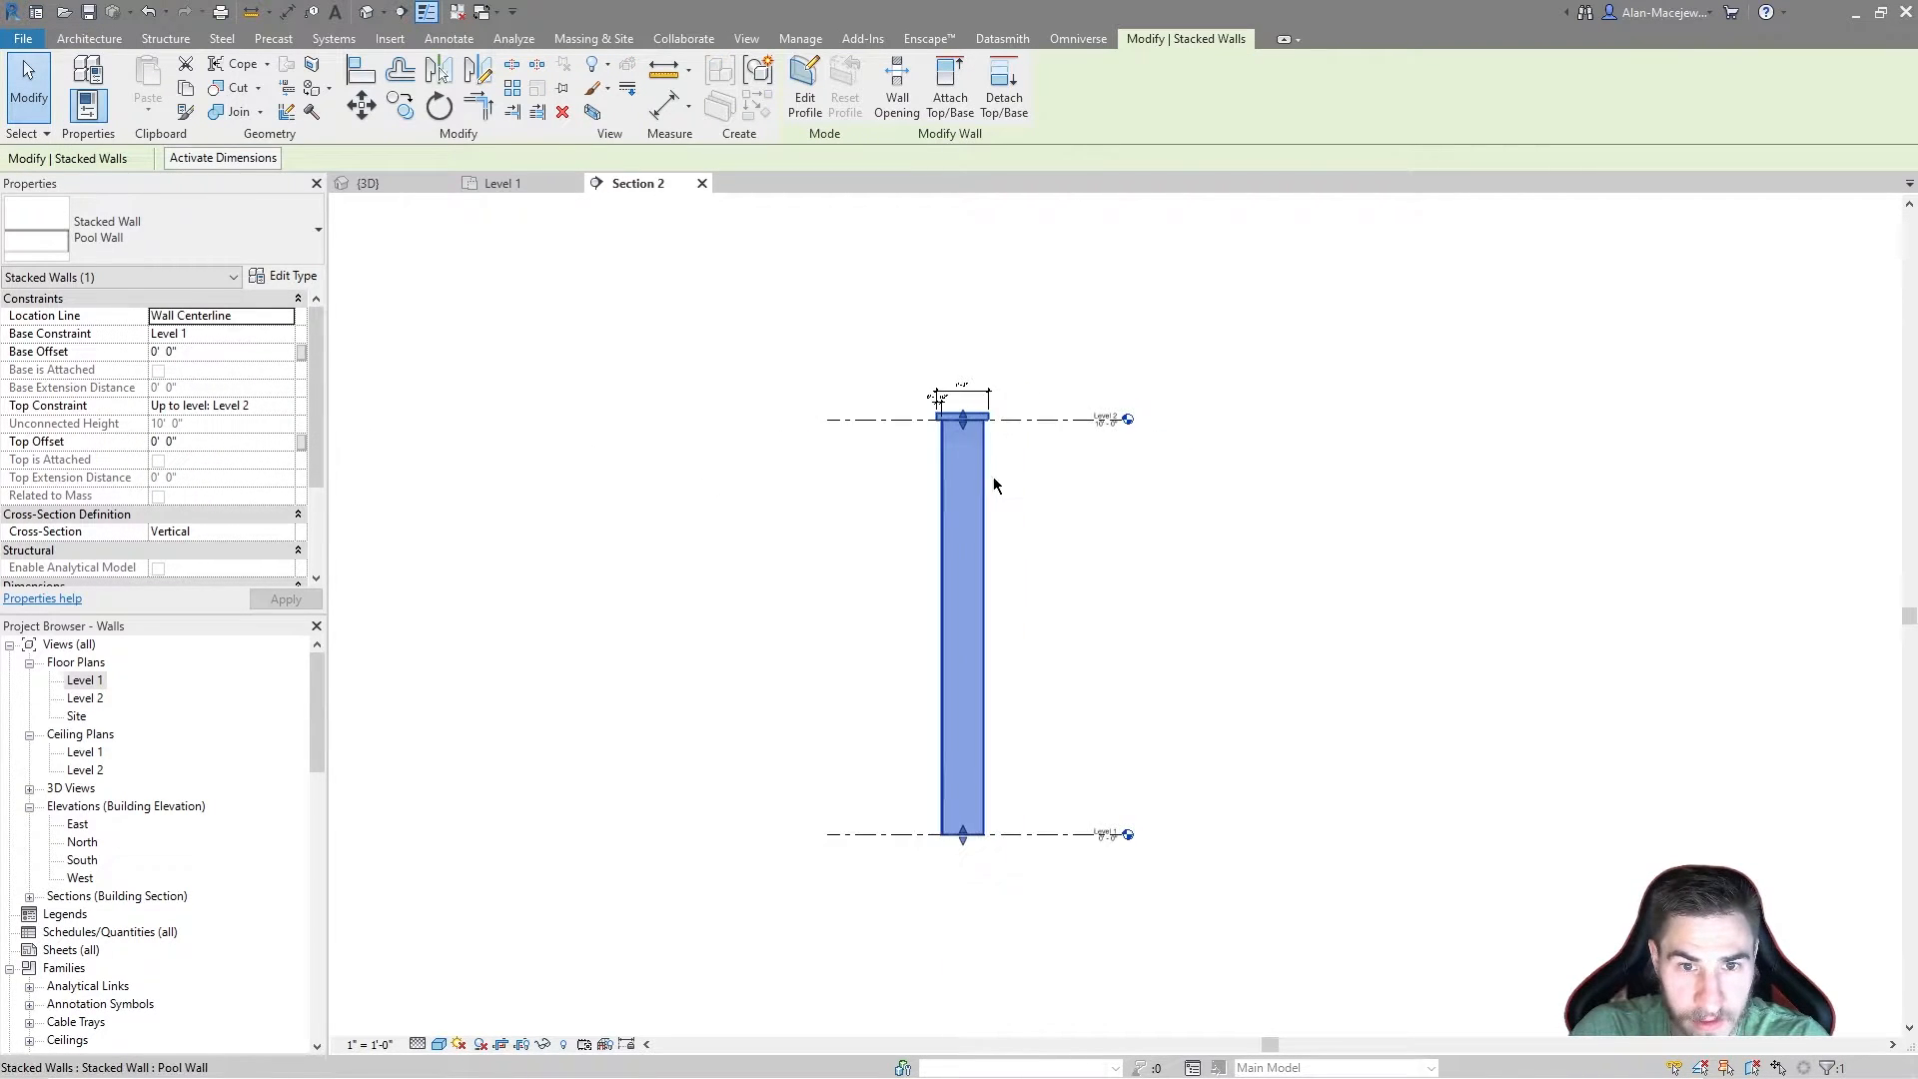
scroll(1062, 437, up, 4)
scroll(1061, 437, up, 2)
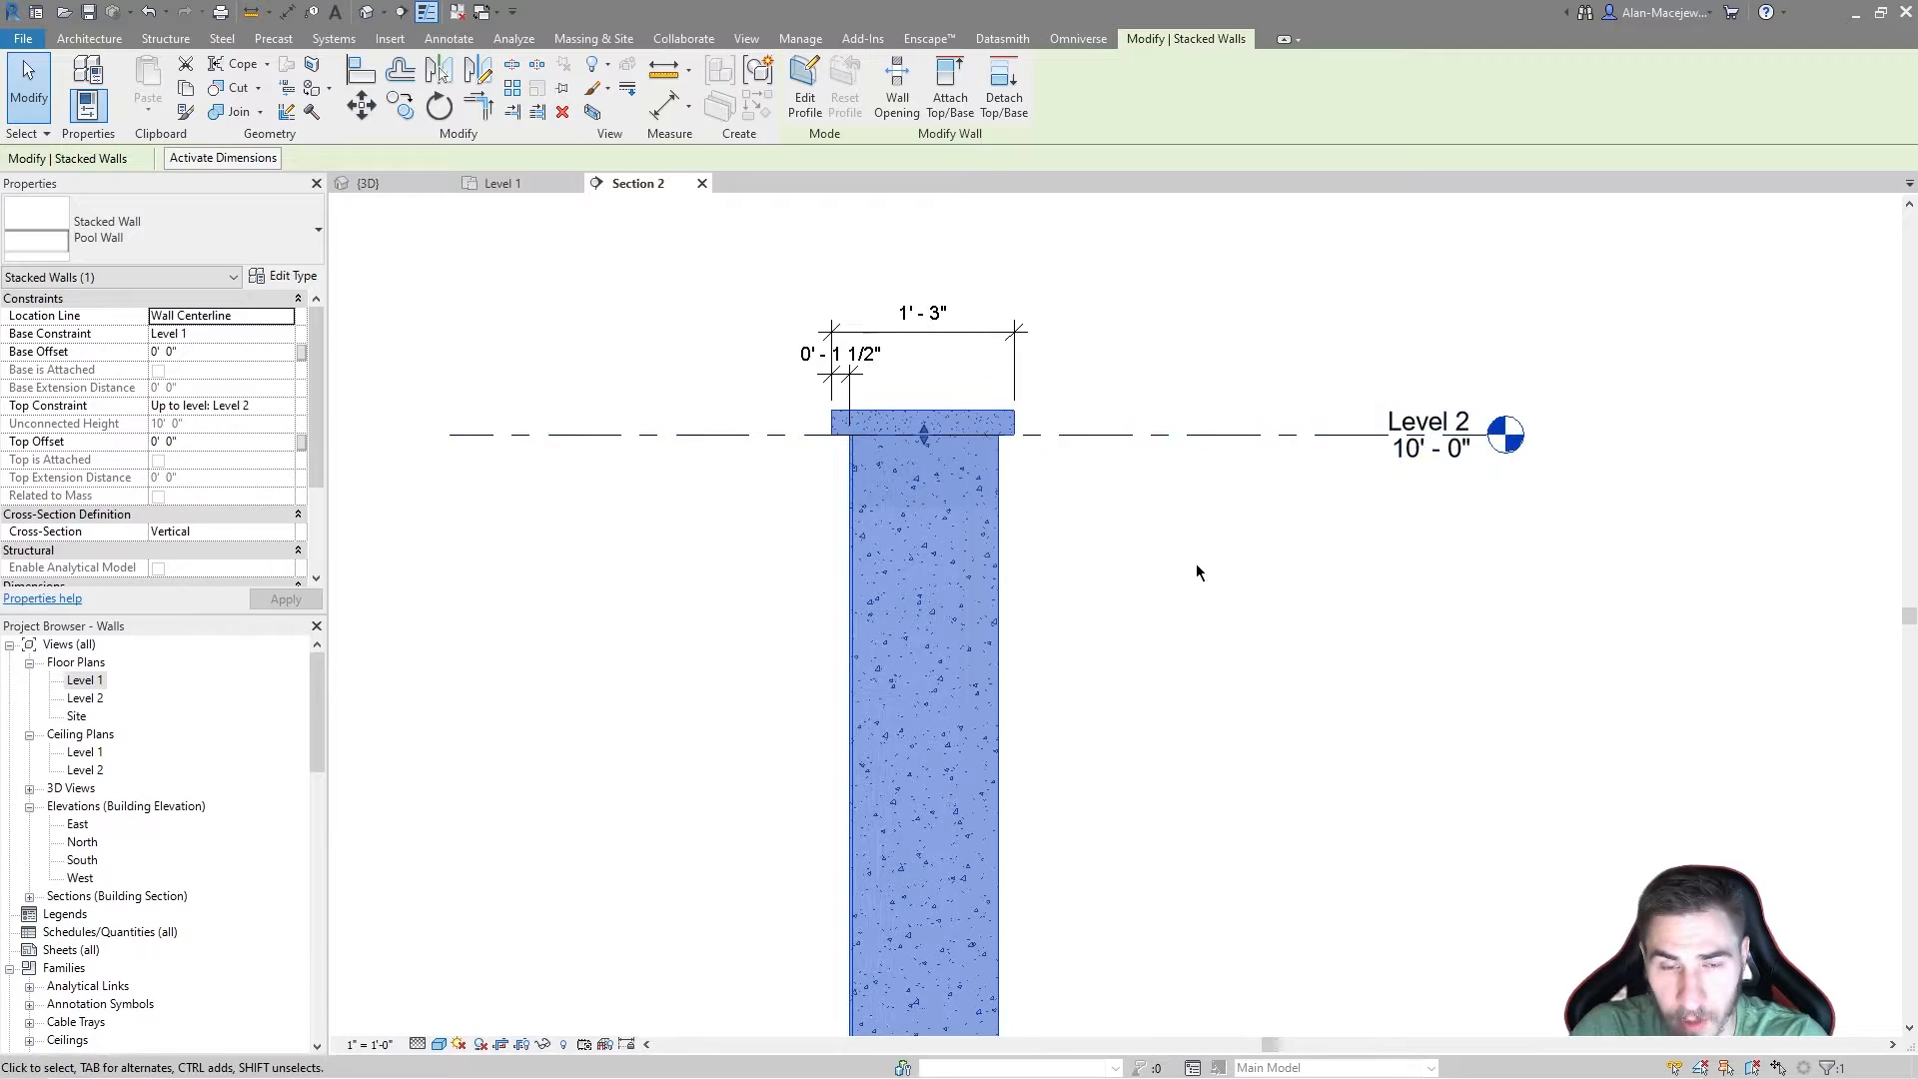
scroll(1134, 432, up, 2)
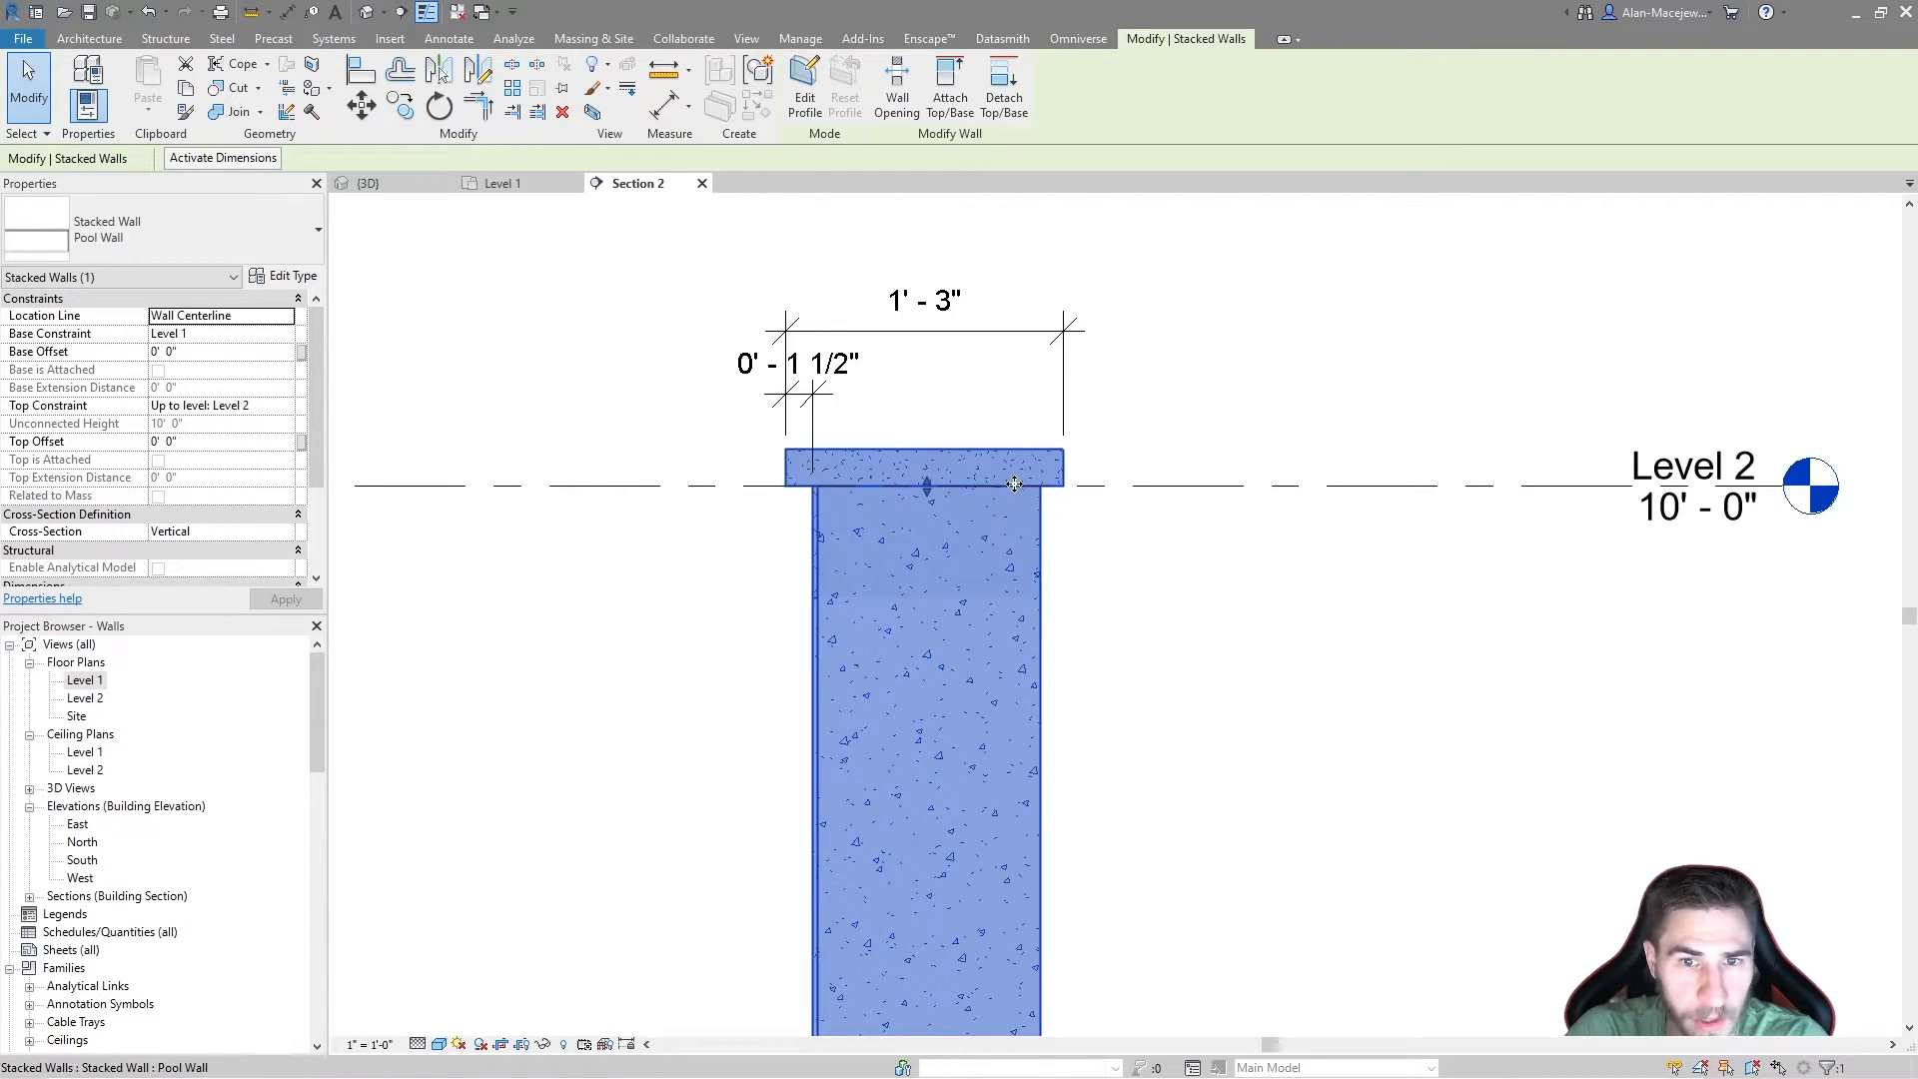
scroll(1109, 459, up, 2)
click(1067, 461)
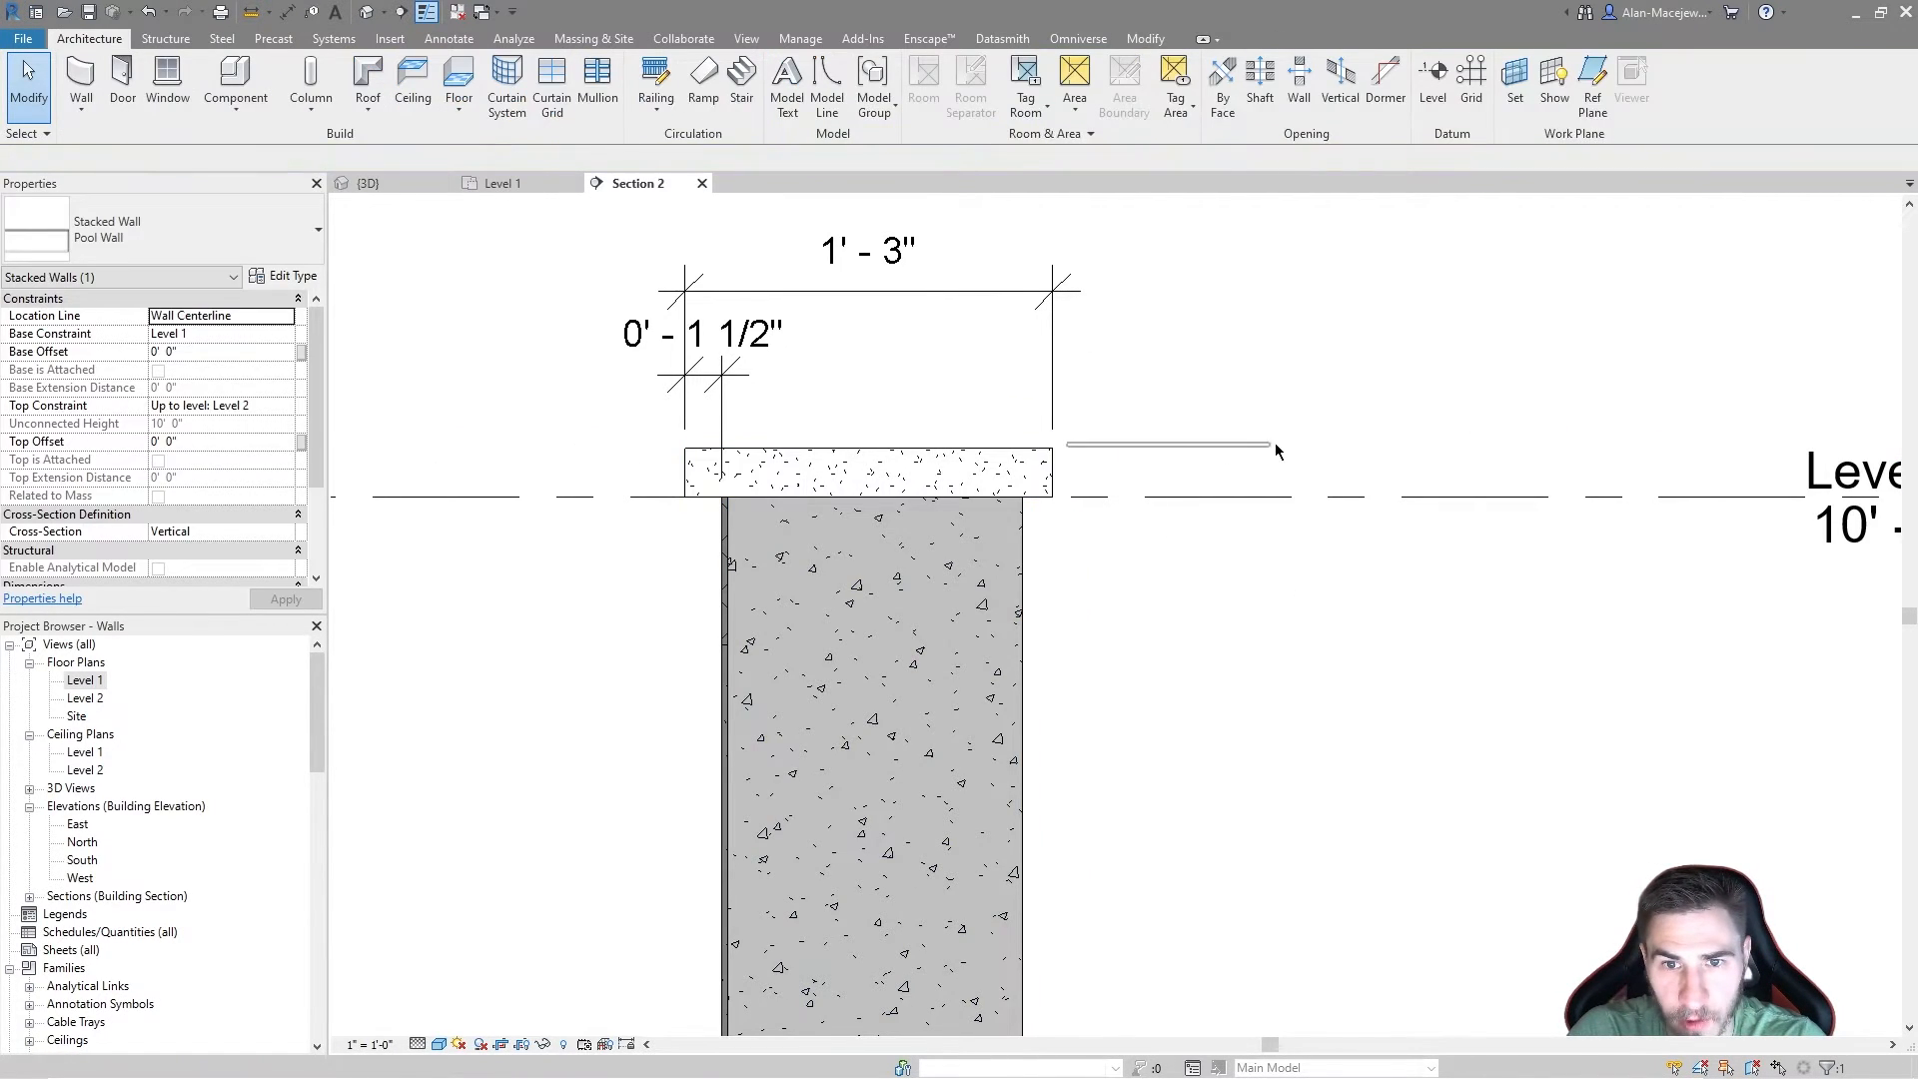
click(1019, 645)
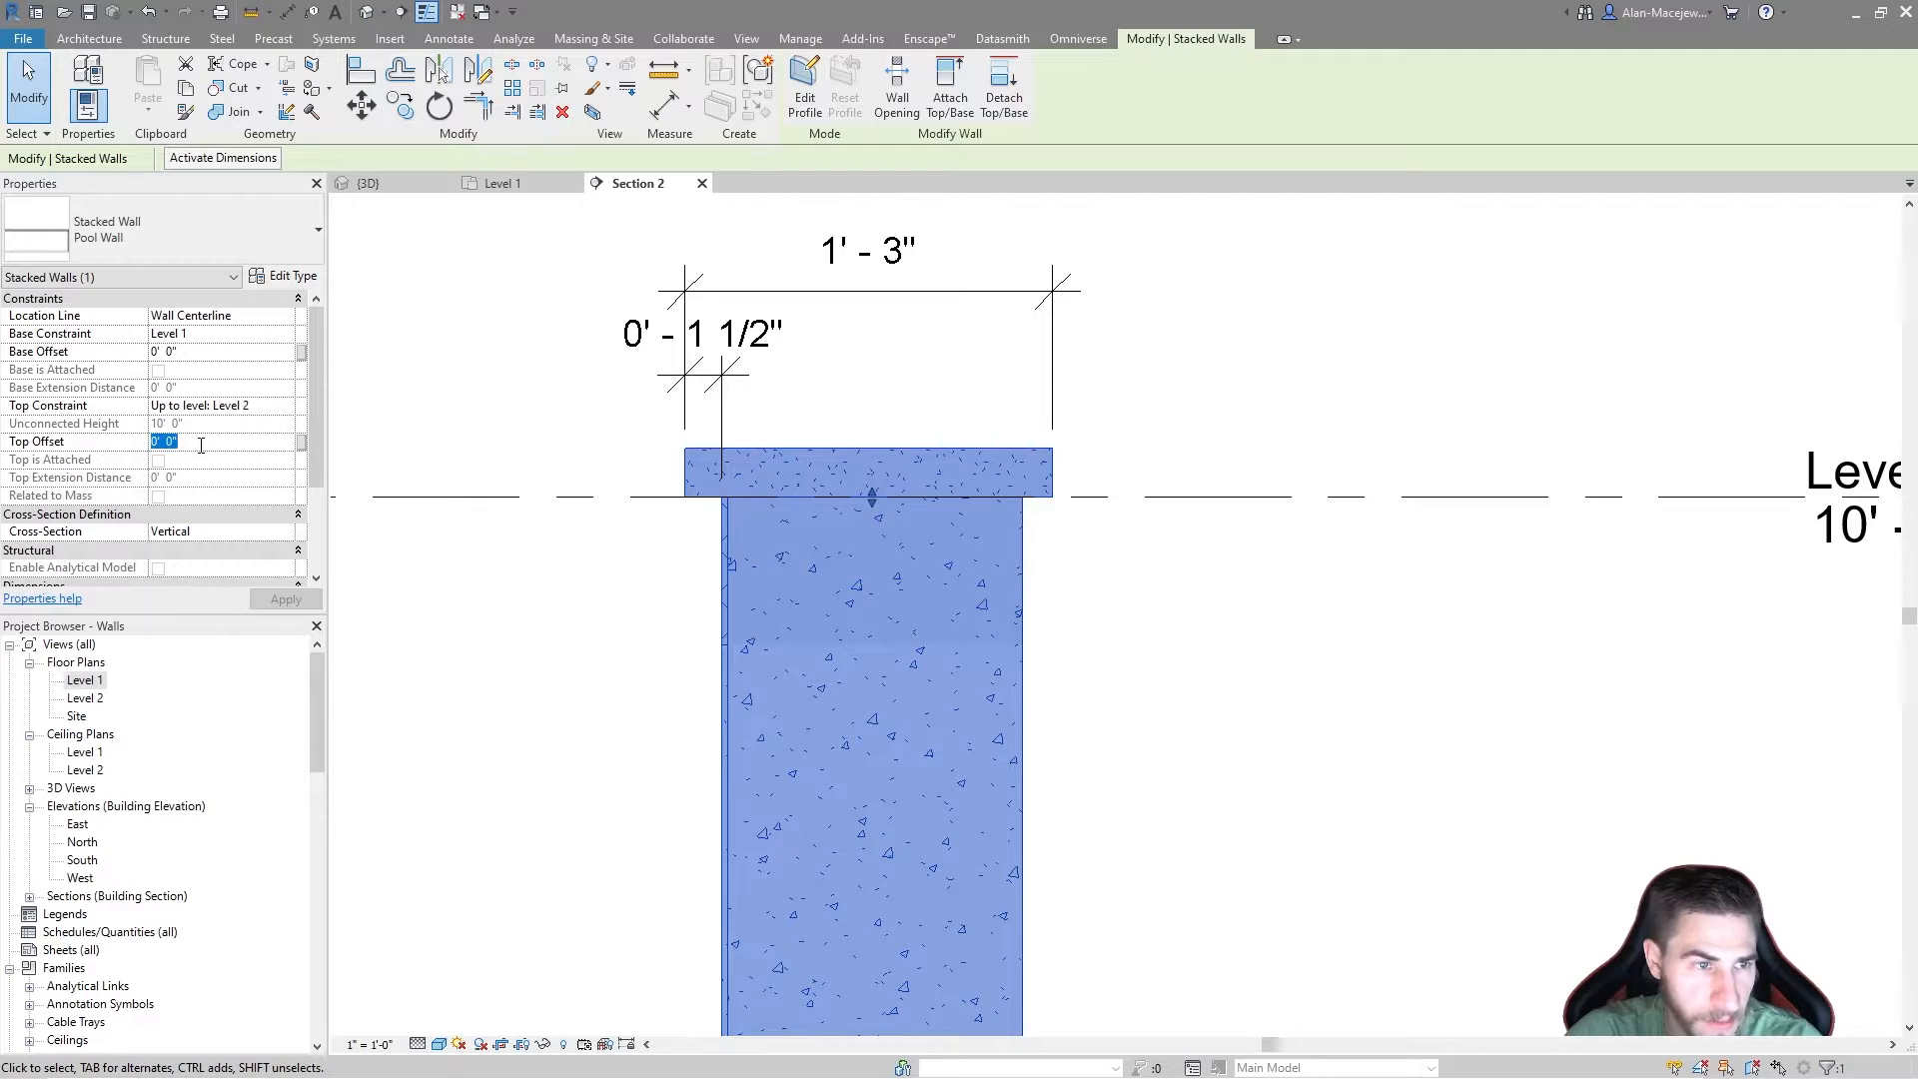
text(-0 2)
key(Return)
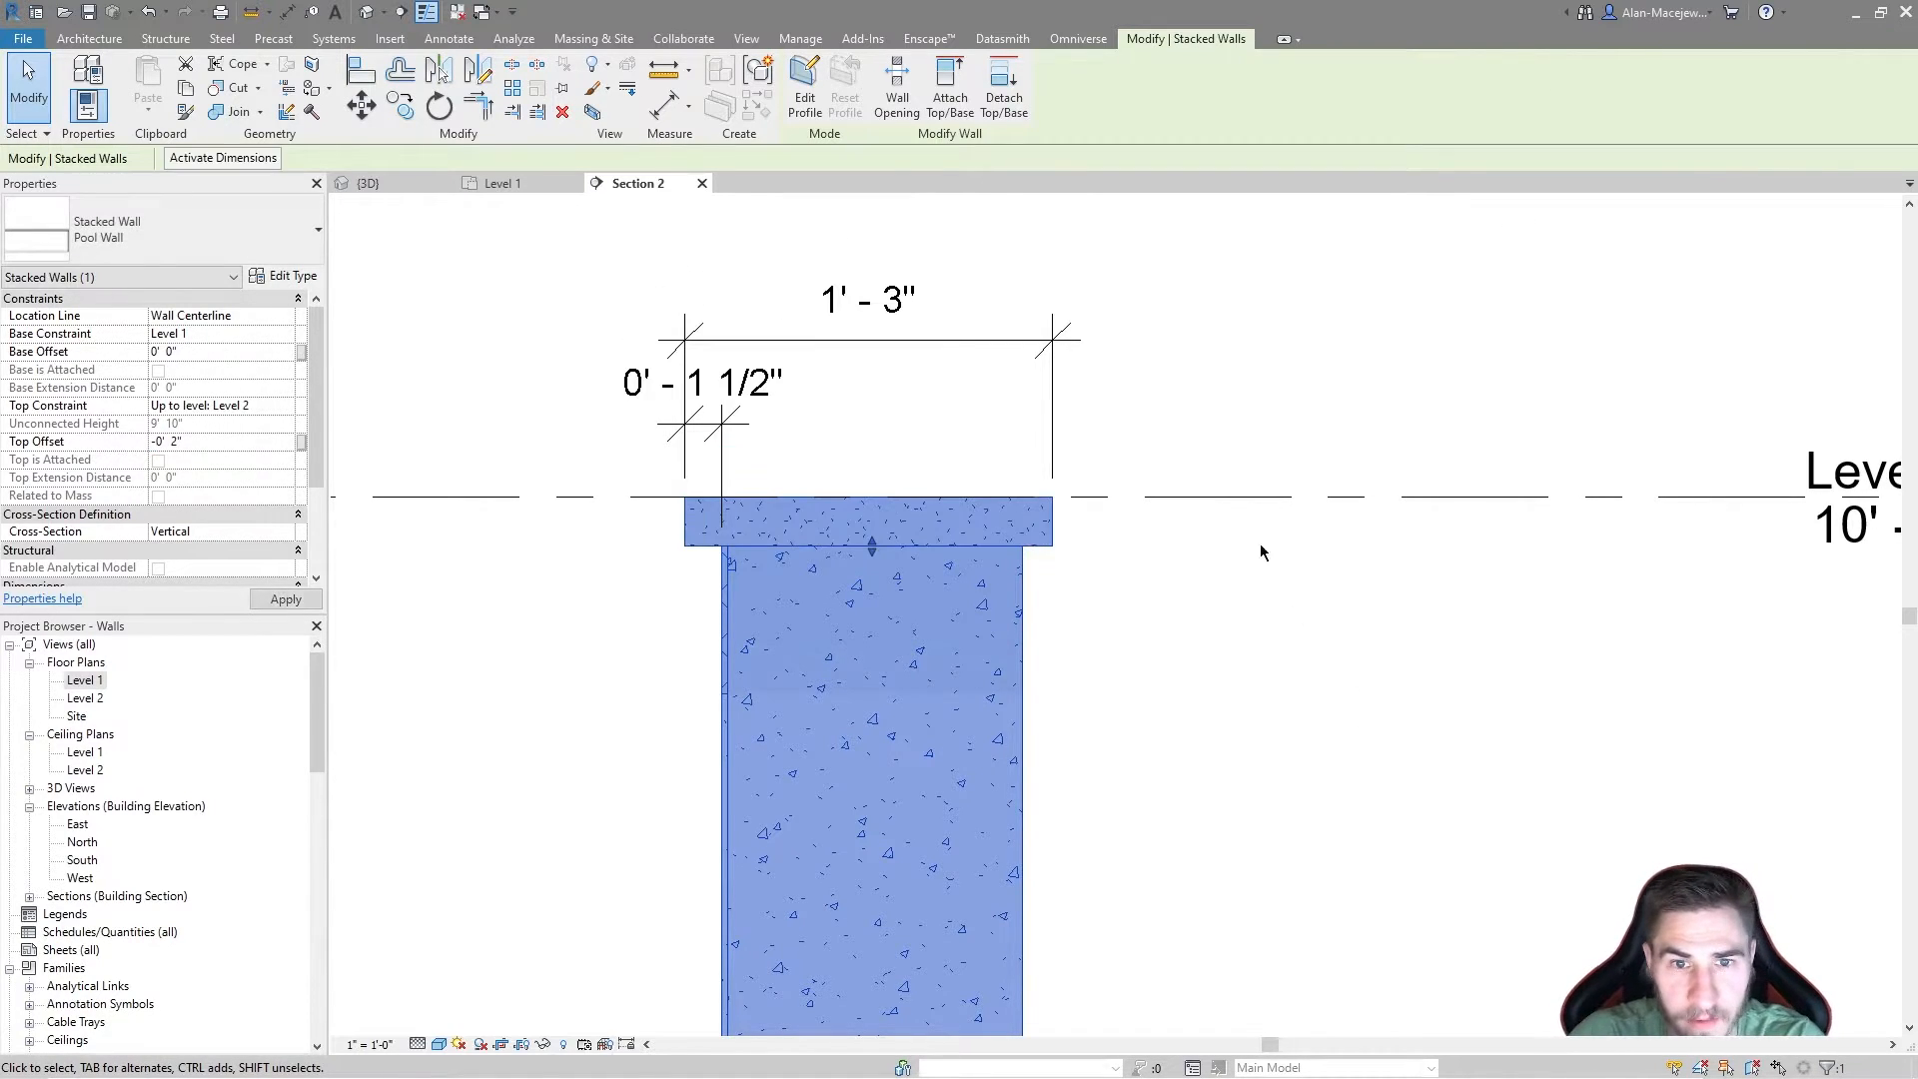
click(1272, 570)
scroll(1143, 468, down, 2)
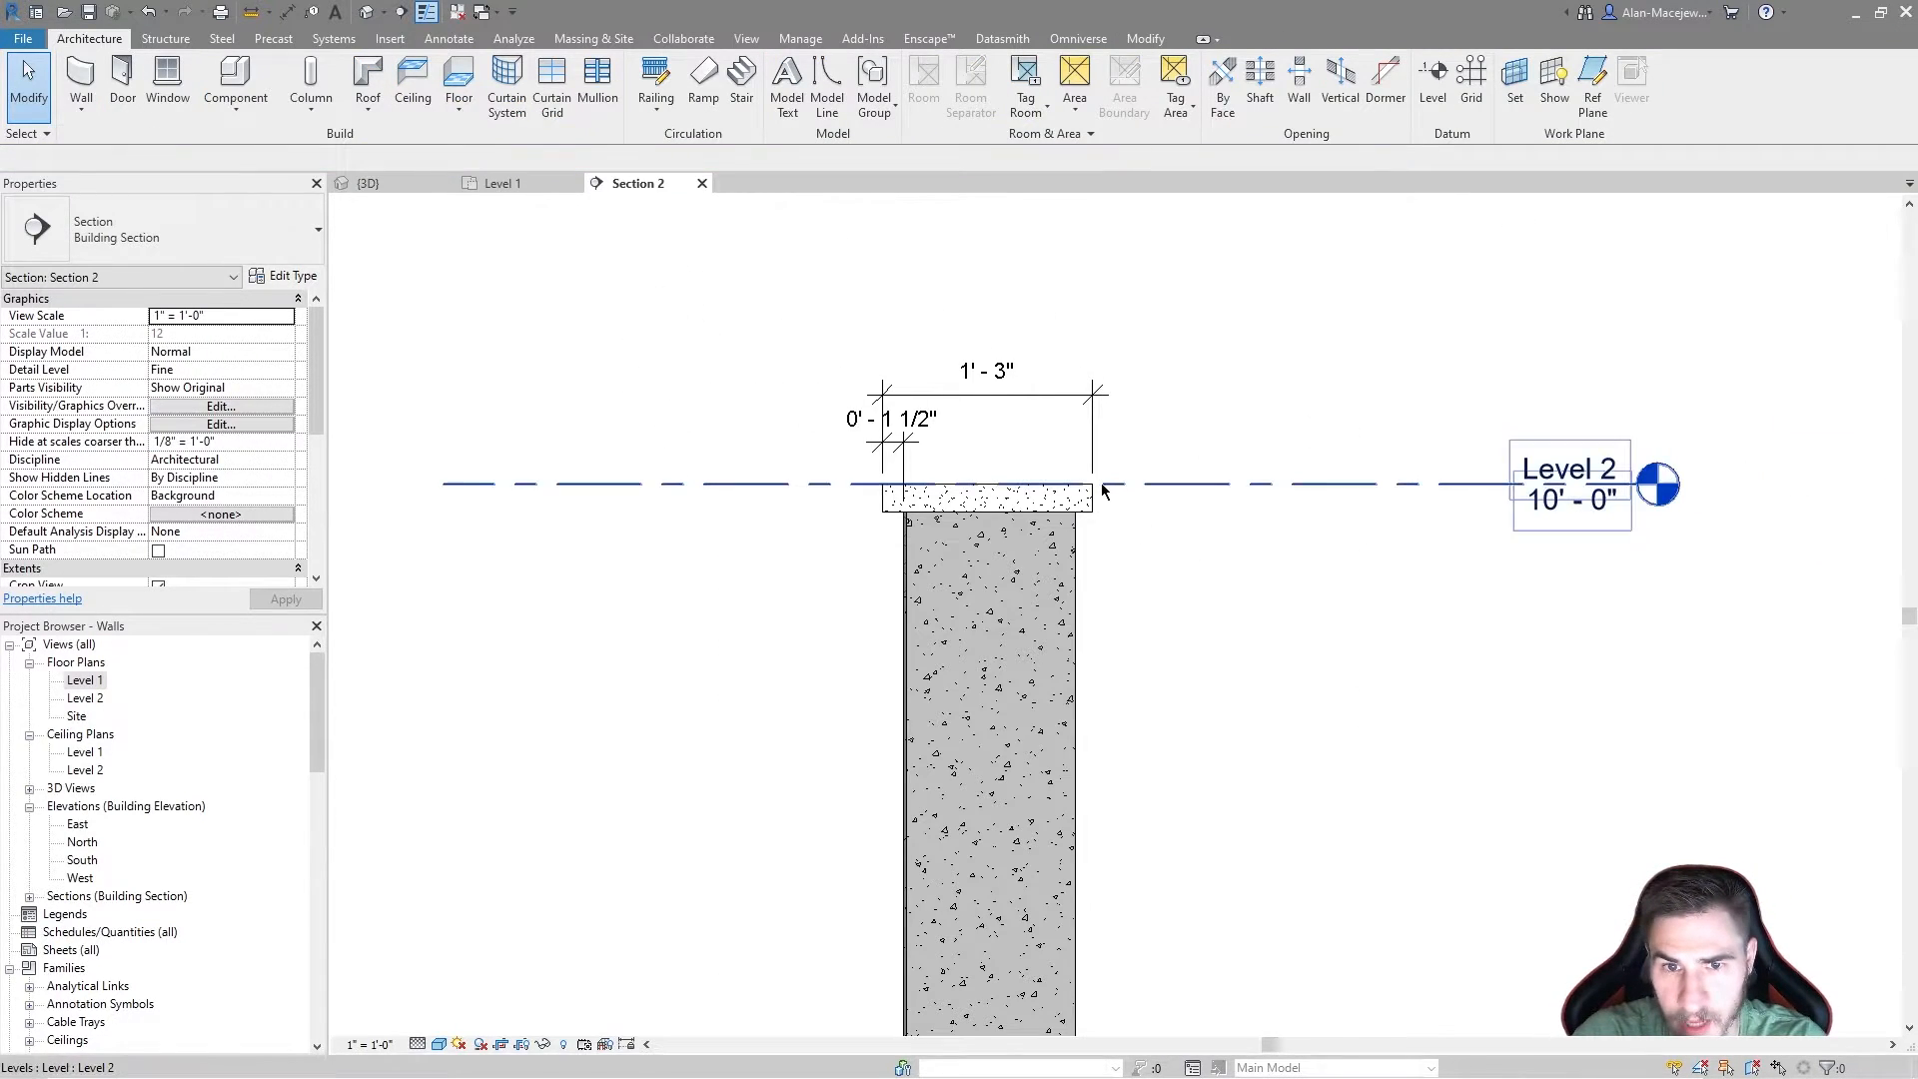
Step: Copy the Level 2 line straight down to about 6 1/2" below it, under the coping
drag(1100, 507, 1538, 500)
click(1568, 474)
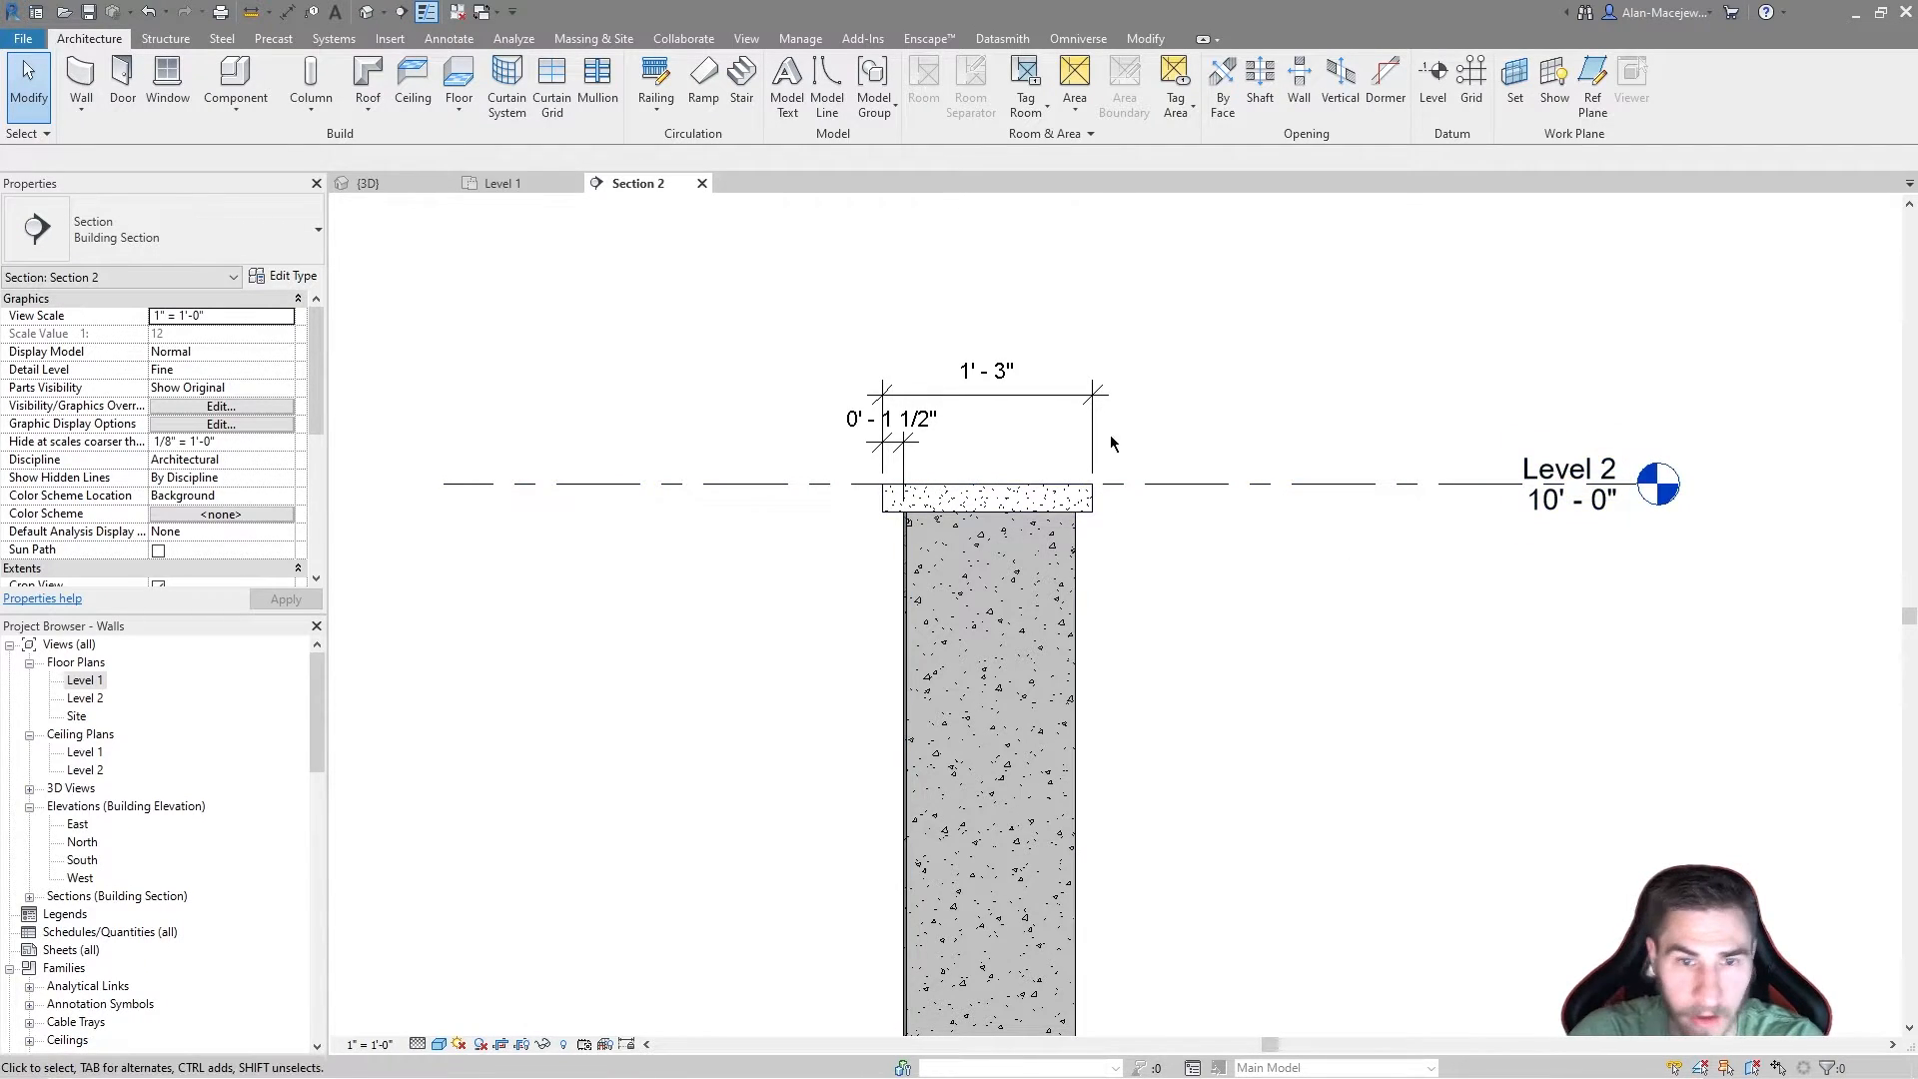
click(1345, 484)
key(c)
key(o)
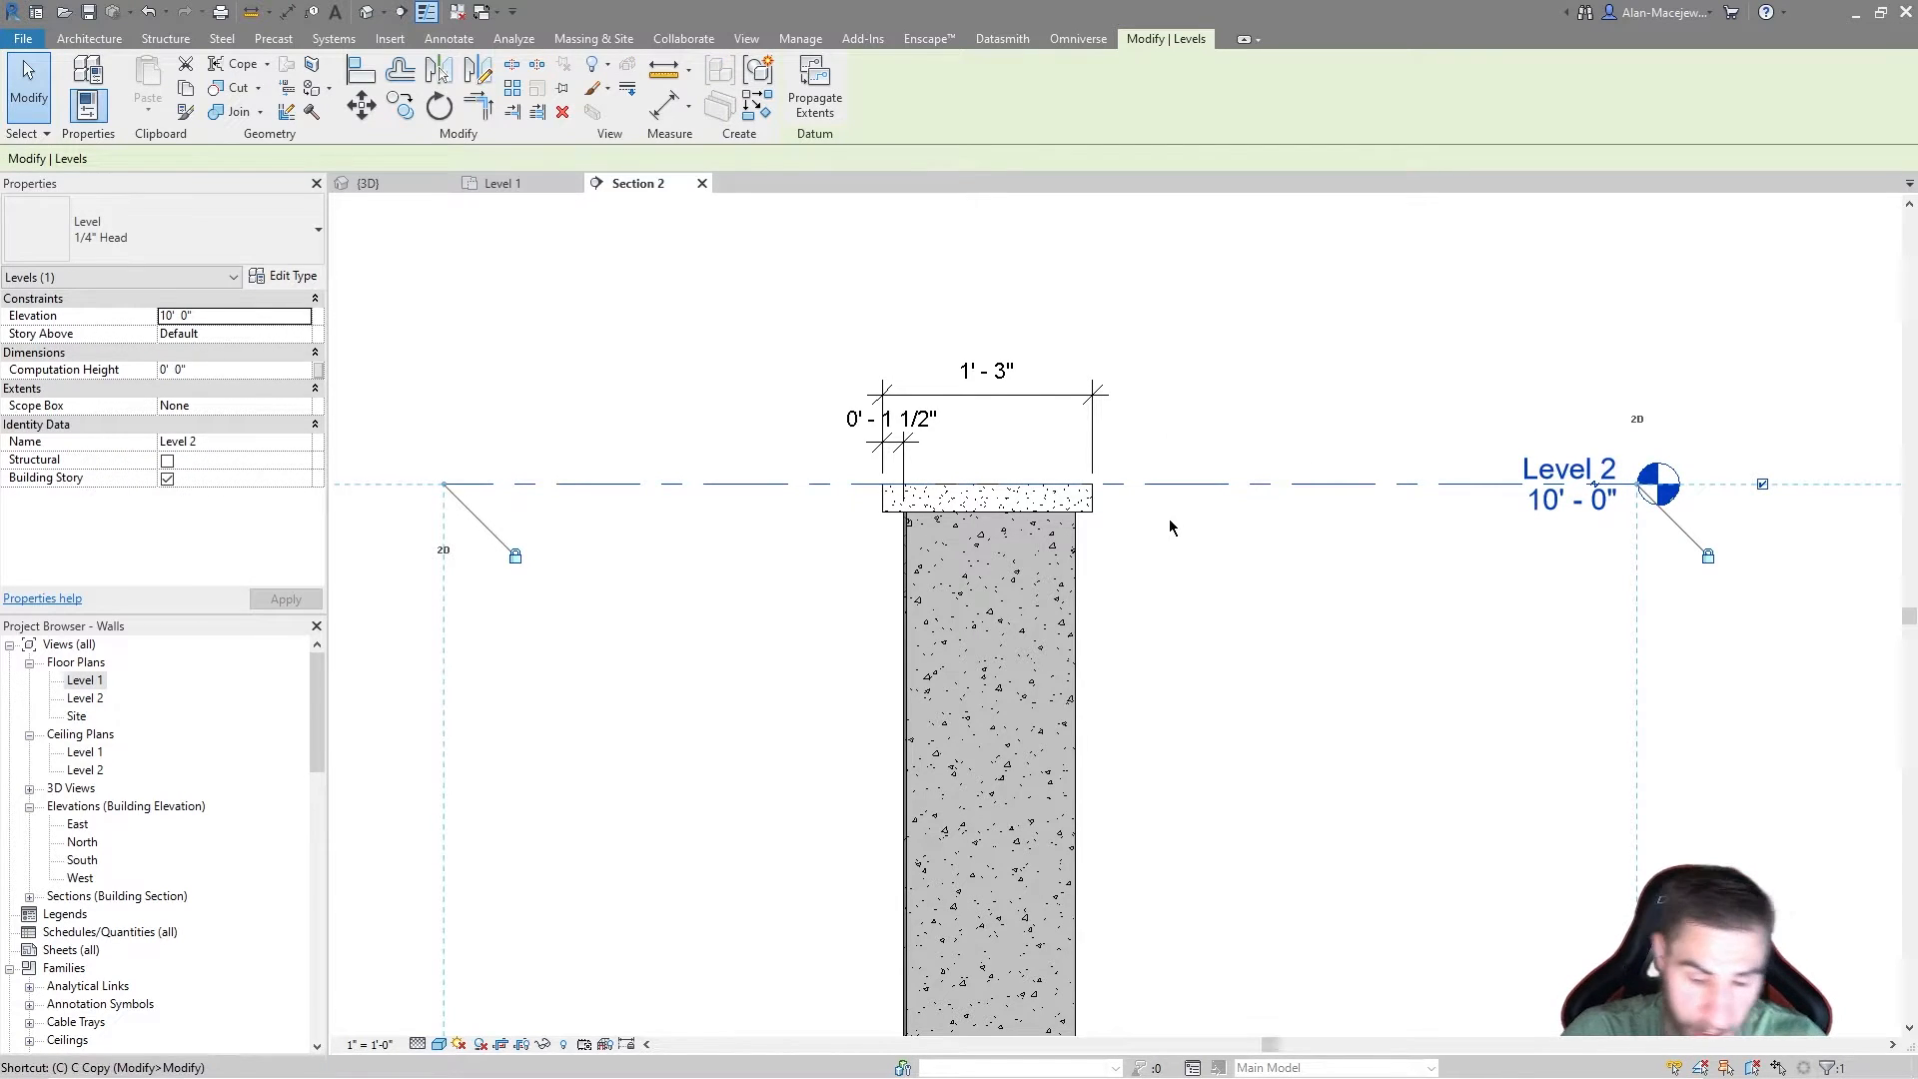
click(1197, 485)
click(1188, 576)
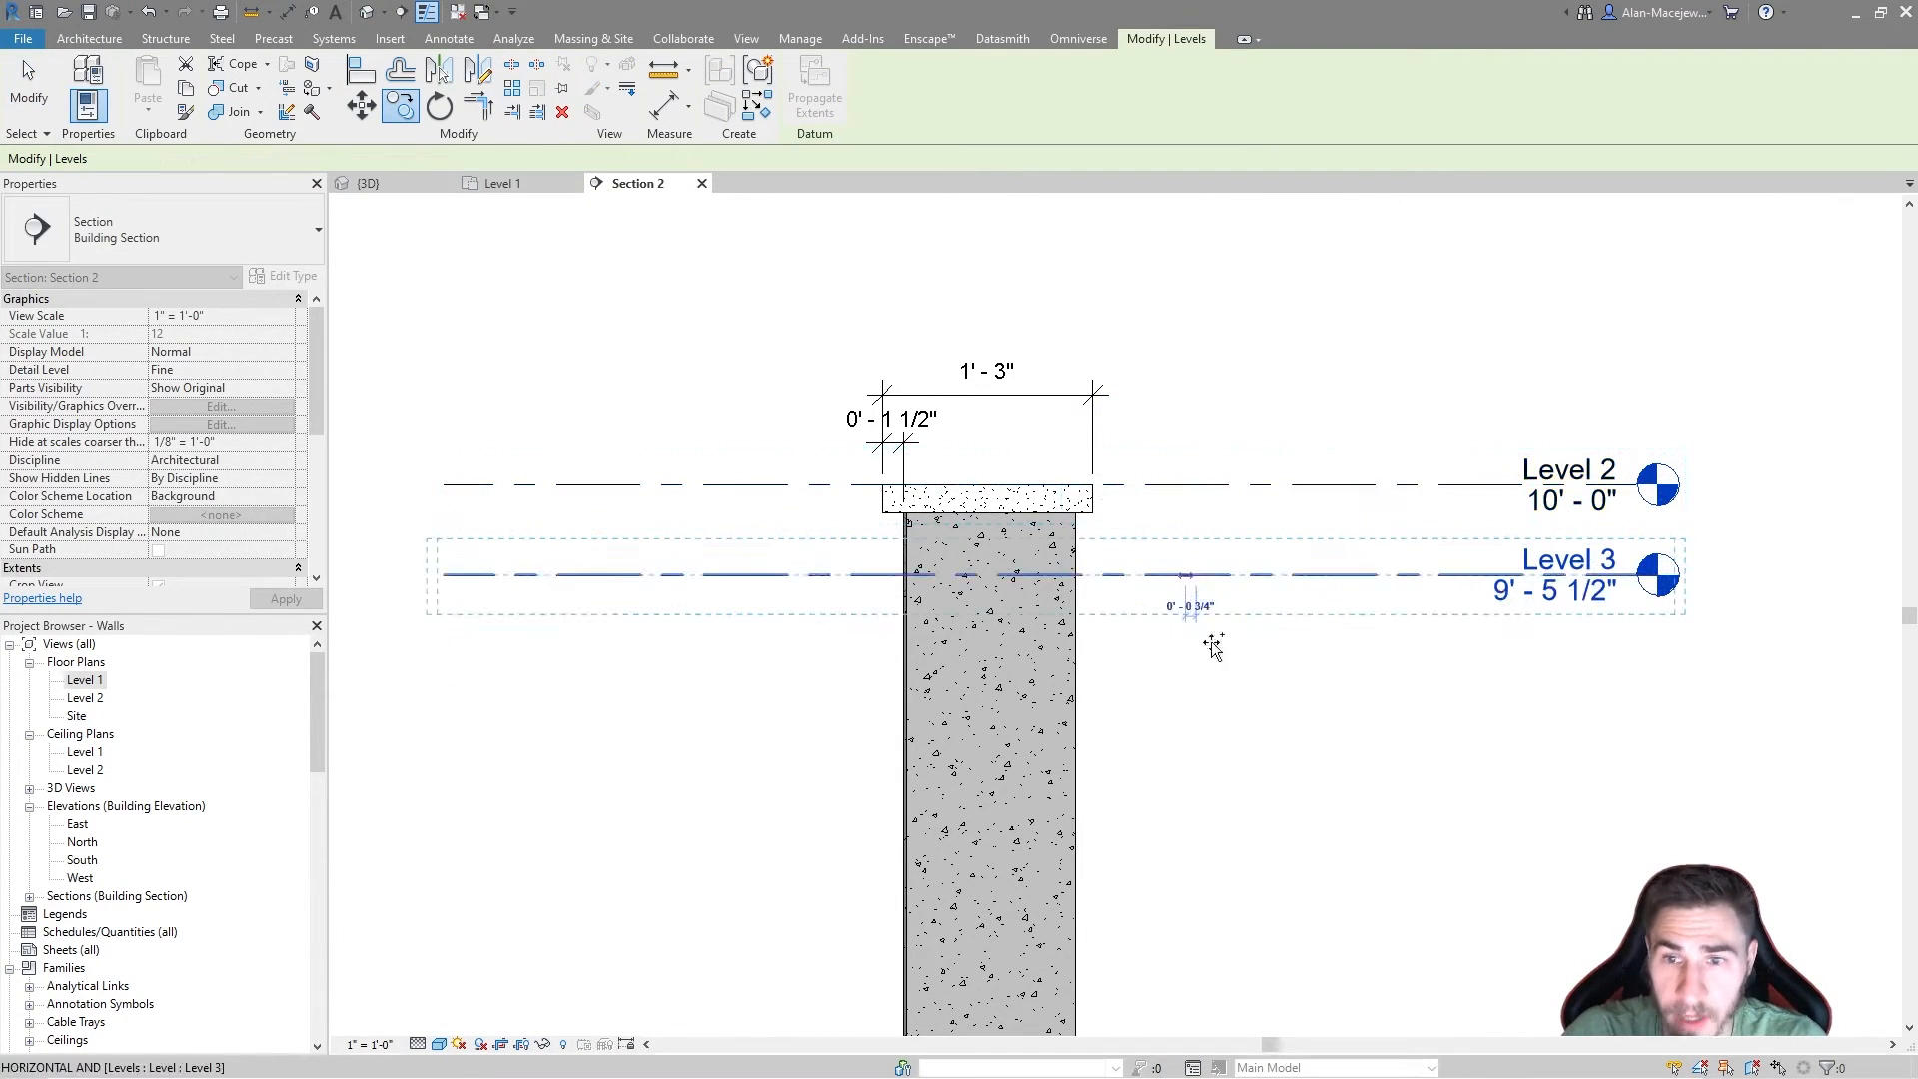
click(1392, 661)
Step: Rename the copied level as WATER LEVEL
double_click(1571, 561)
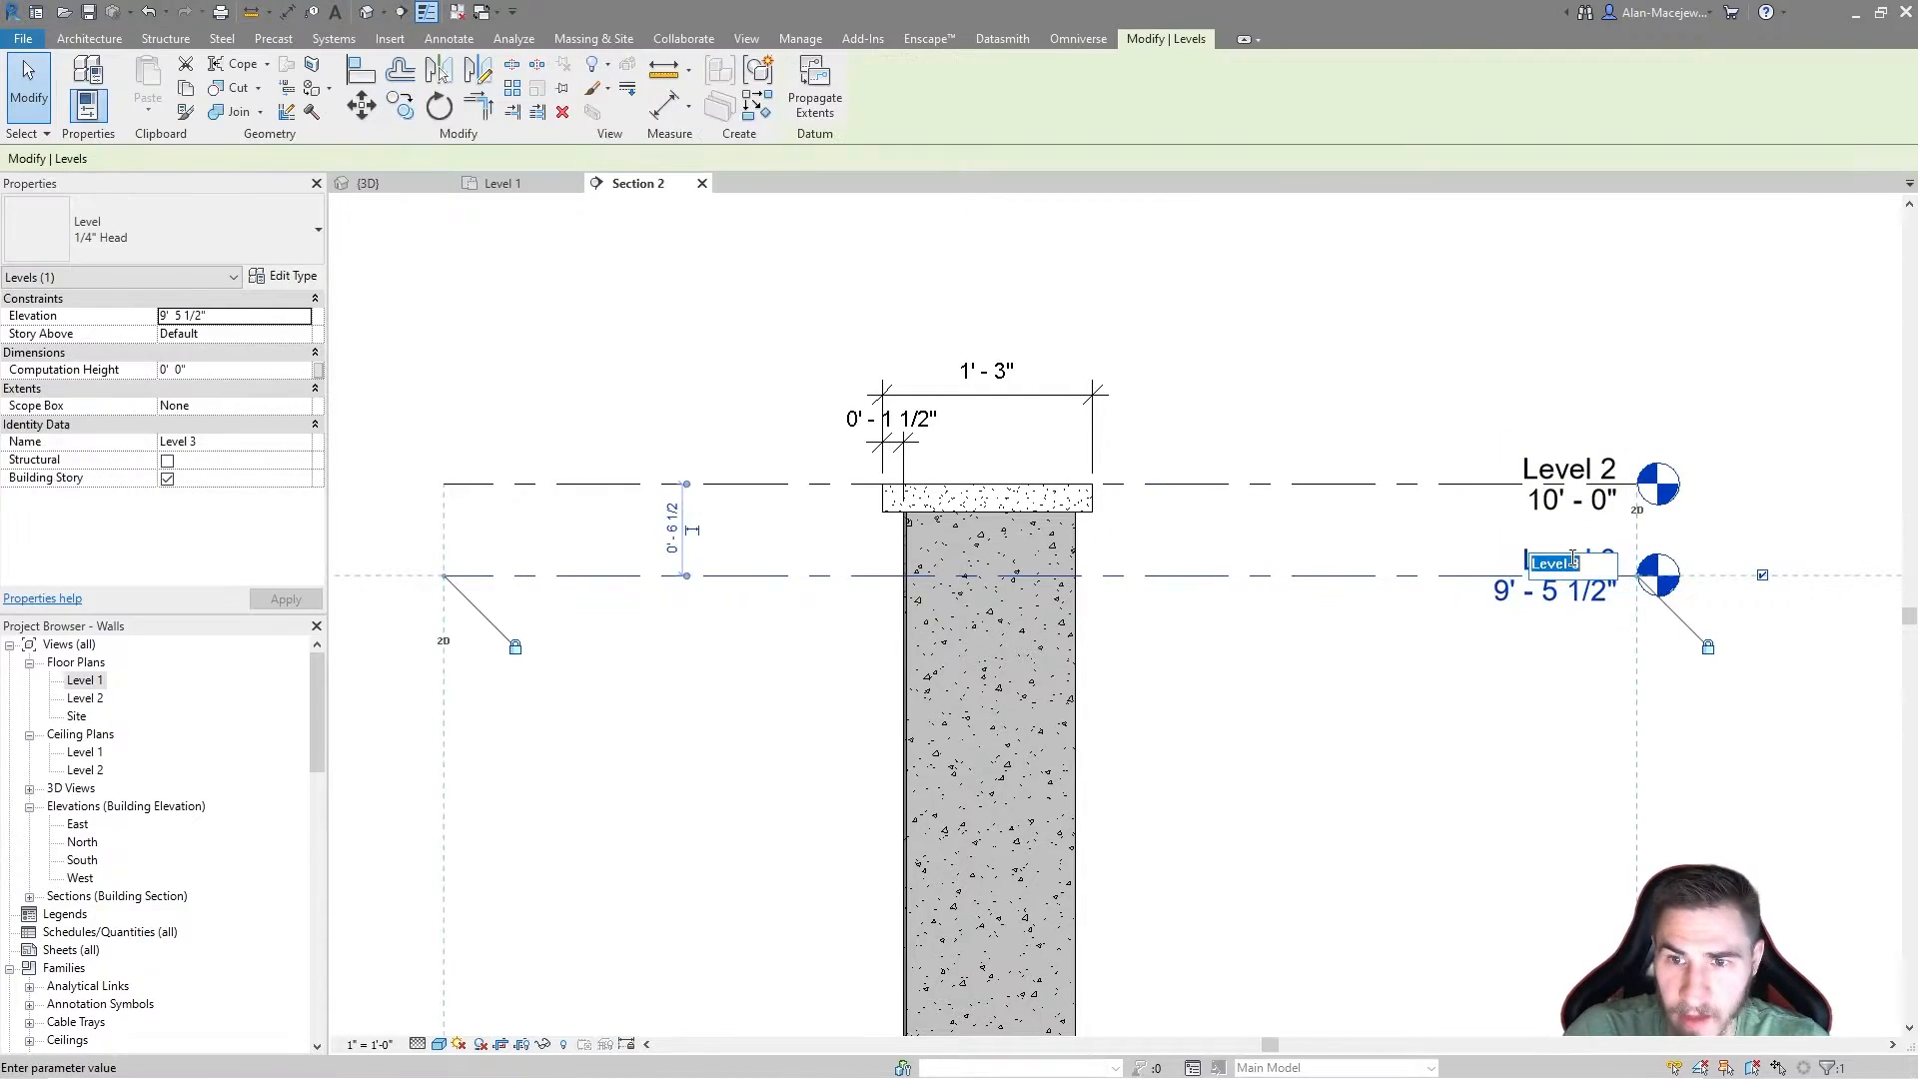
text(WATER LEVEL)
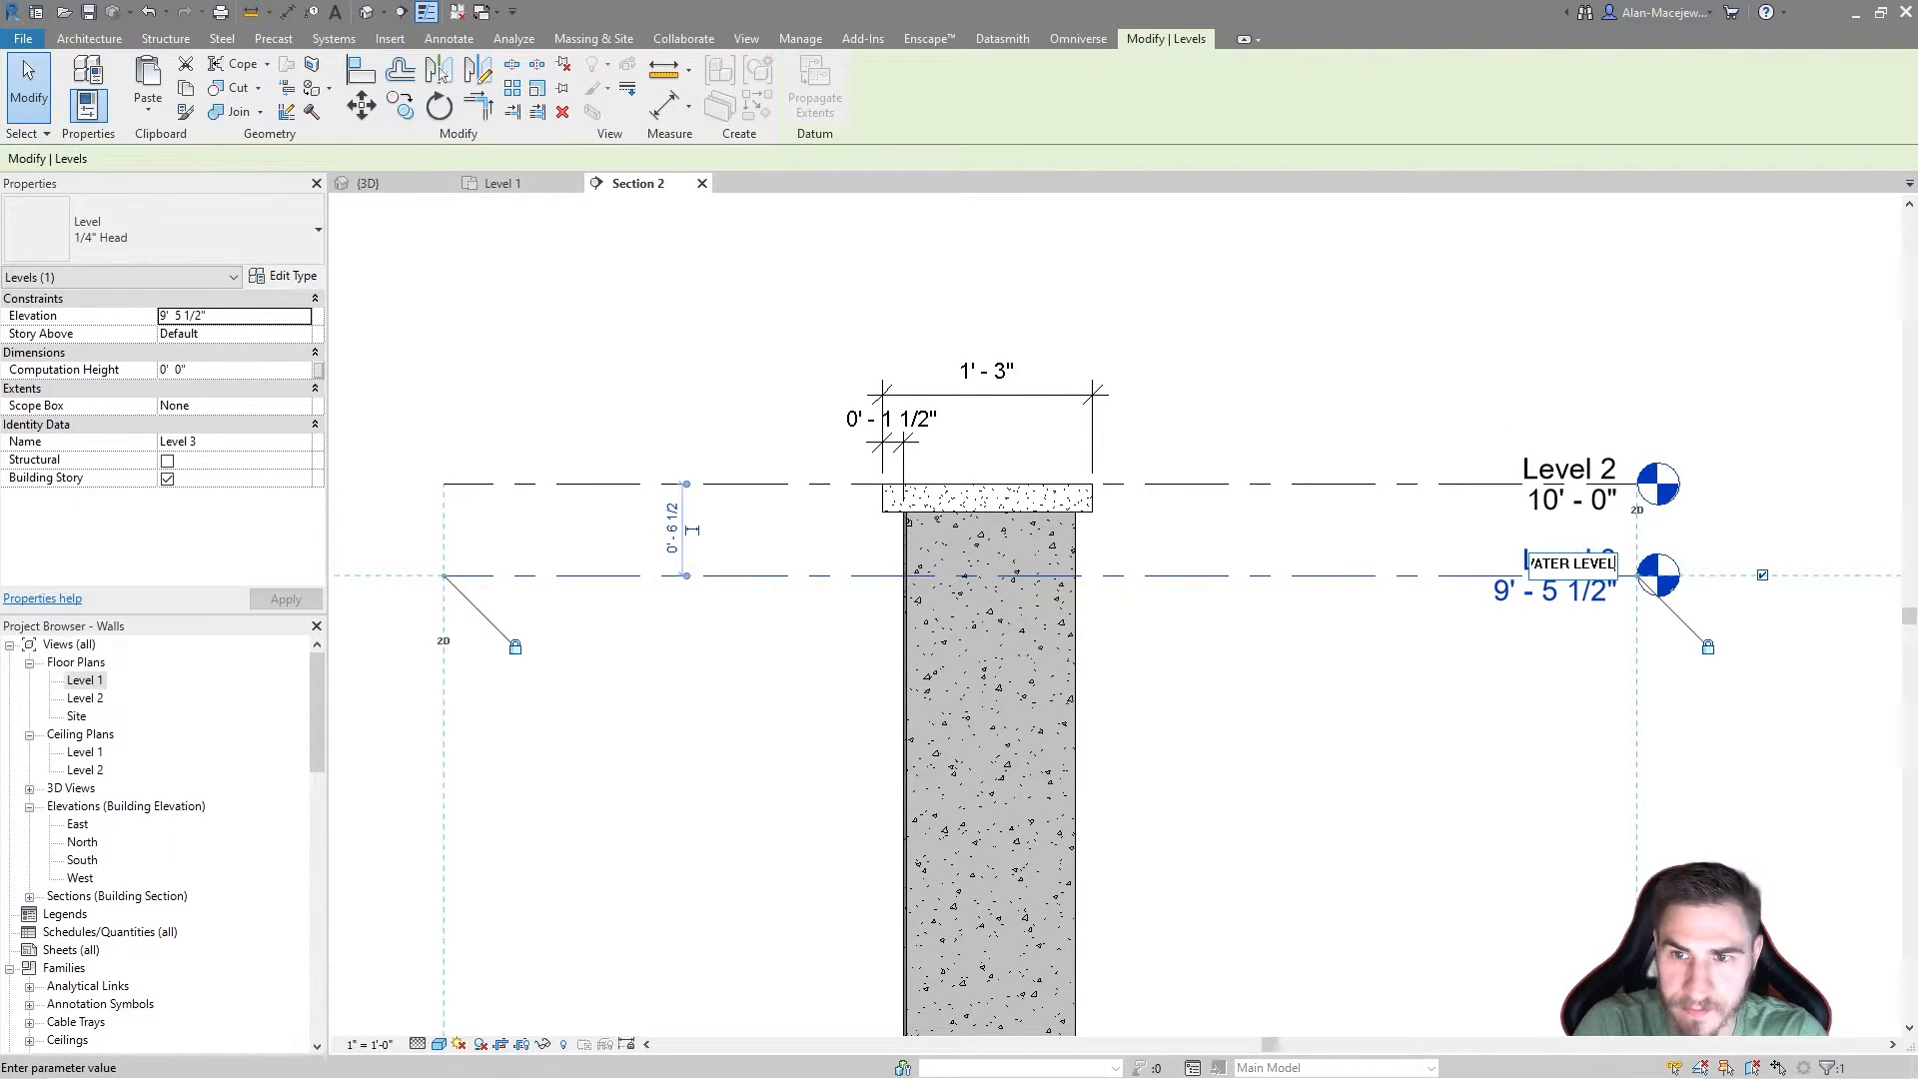
key(Return)
click(1299, 719)
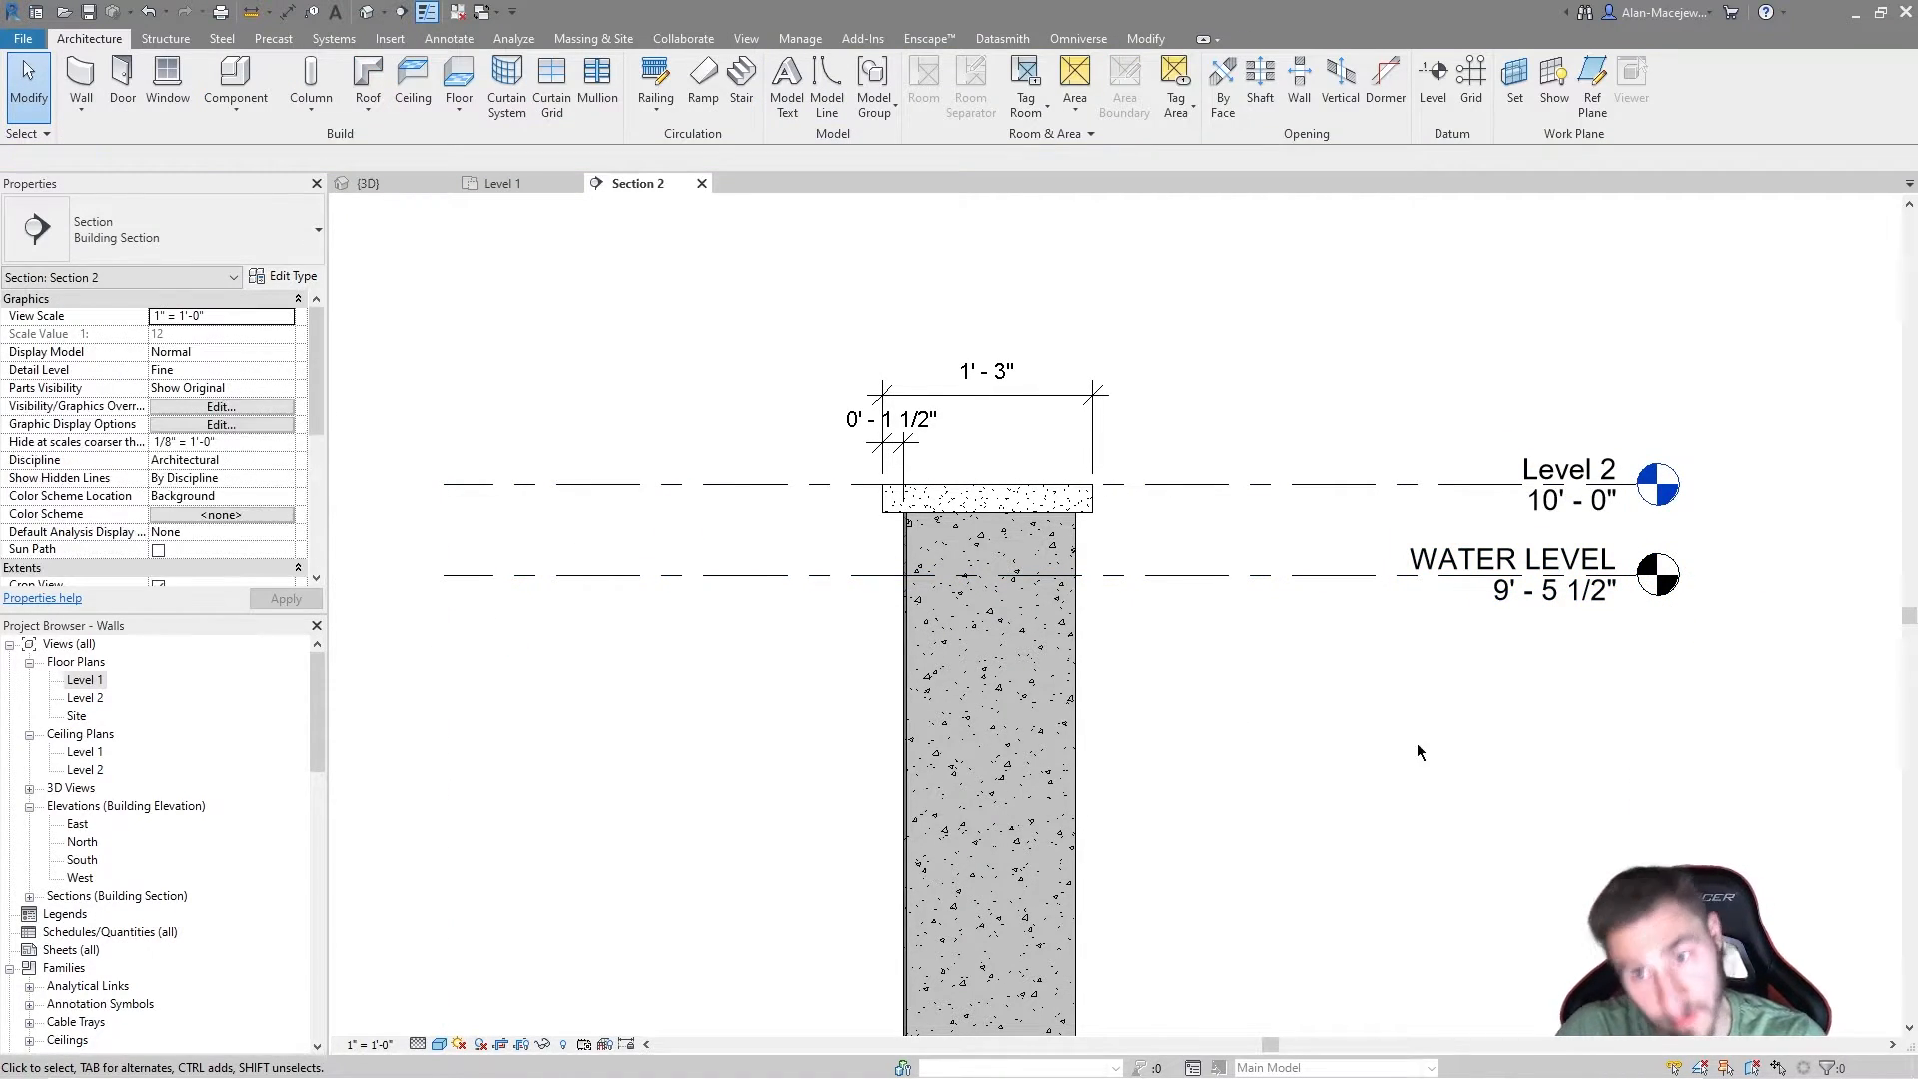
Step: Add a vertical aligned dimension string from the tile band's lower edge to the underside of the coping and Level 2
scroll(831, 542, up, 3)
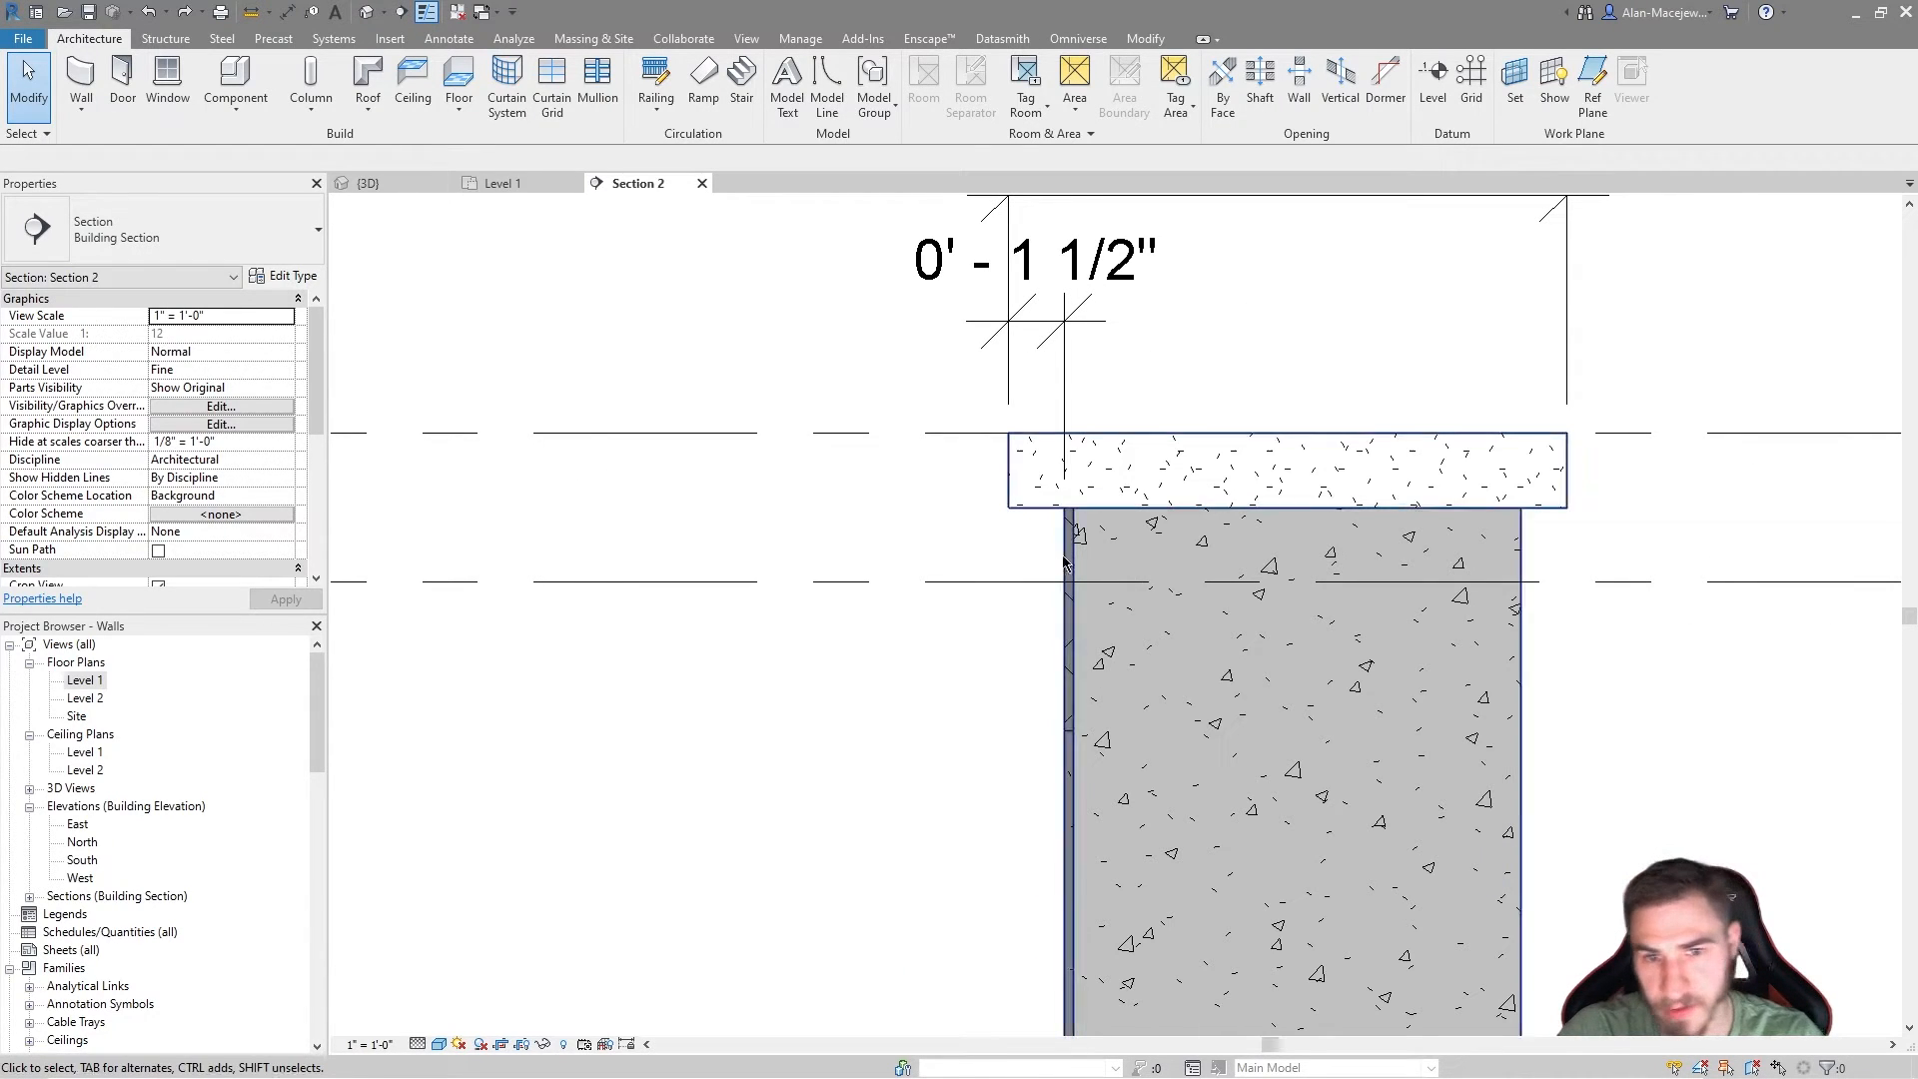
scroll(1069, 645, up, 2)
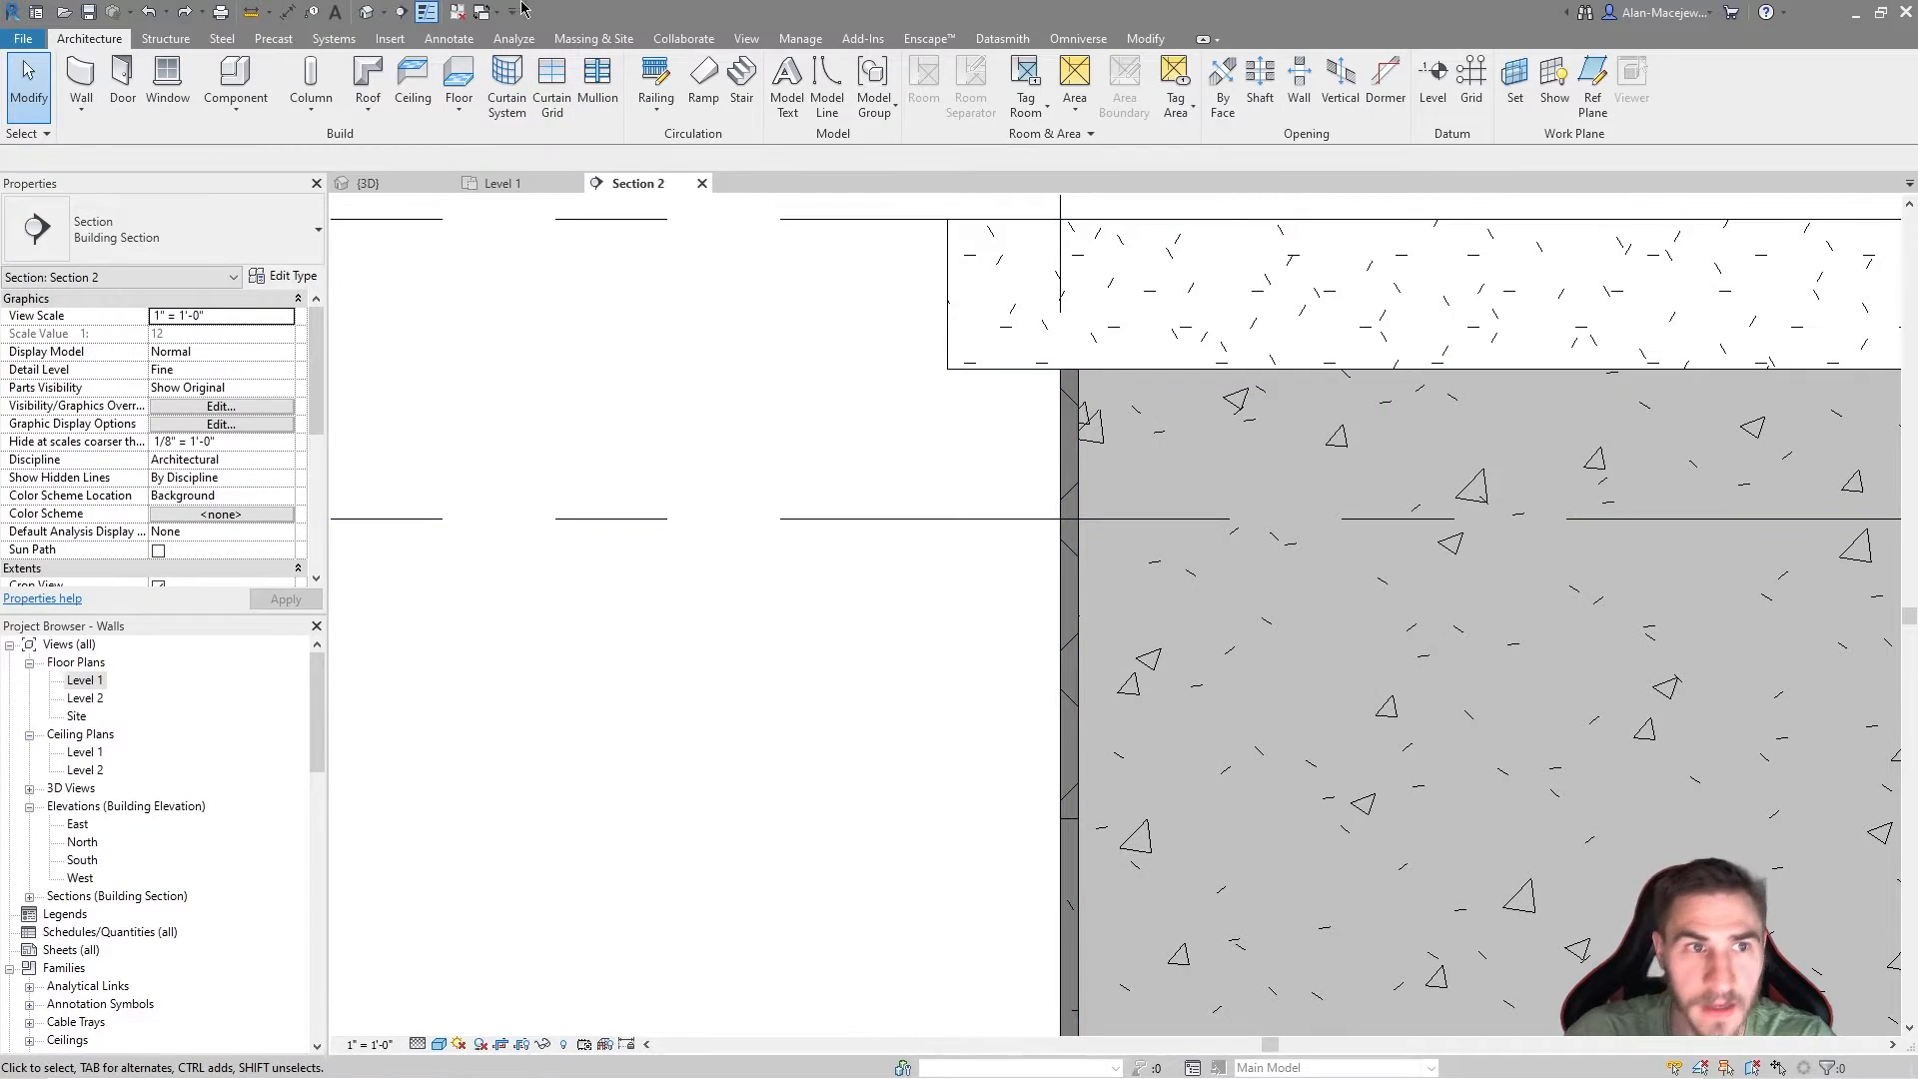
click(289, 14)
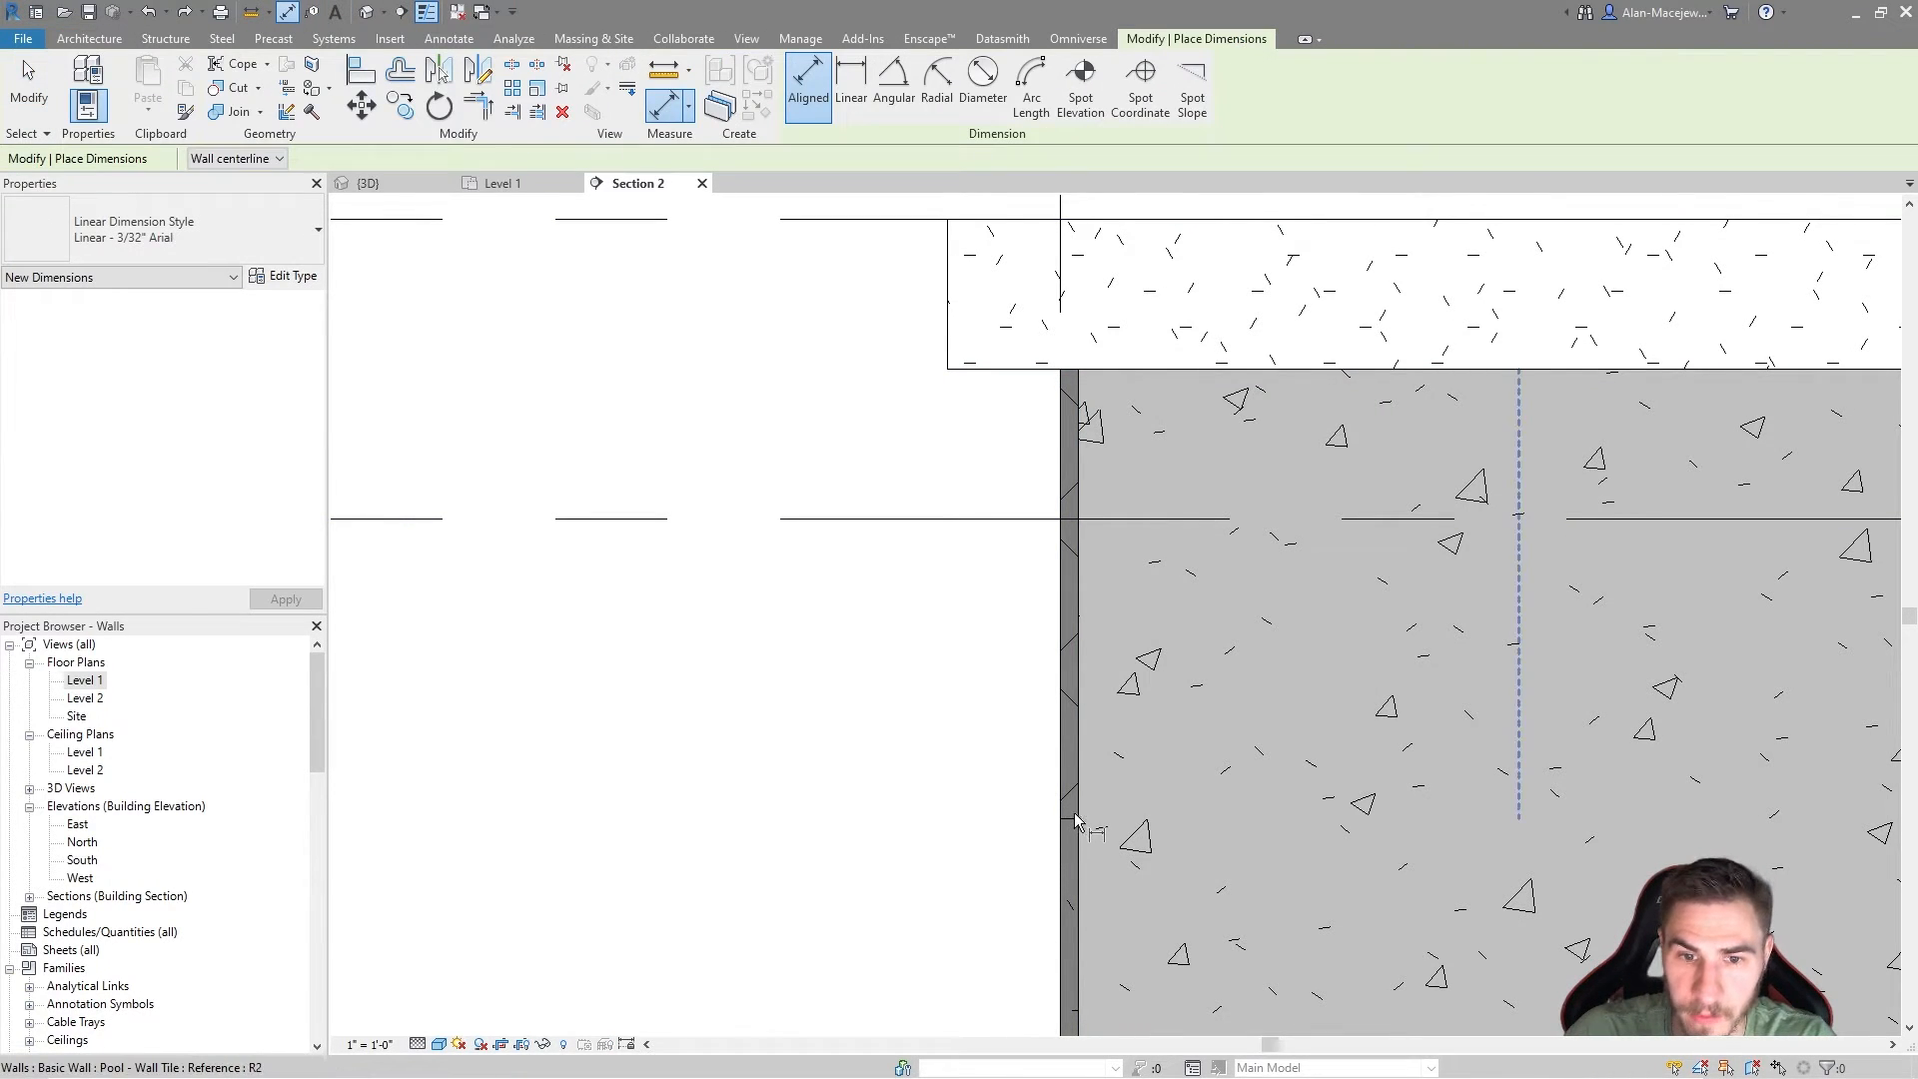
key(Tab)
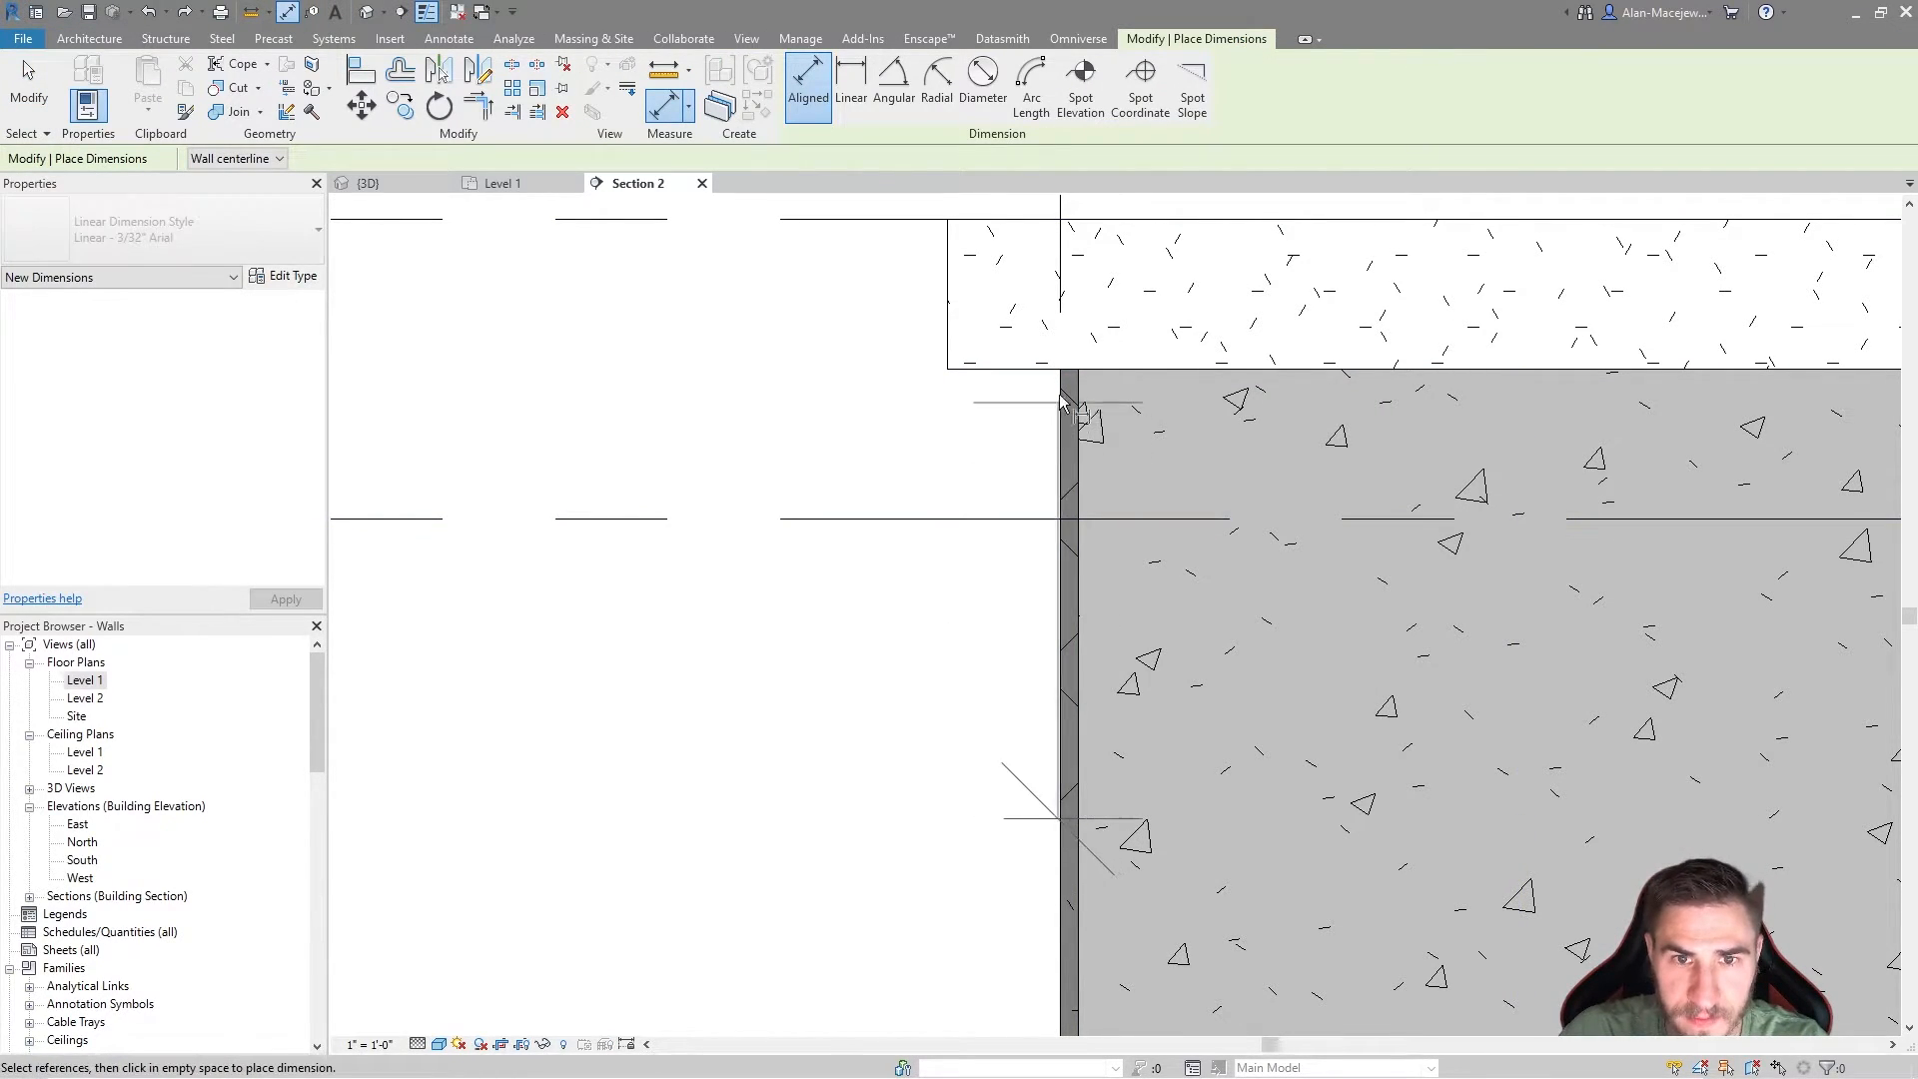
click(1074, 819)
click(1067, 371)
click(862, 219)
scroll(999, 560, down, 2)
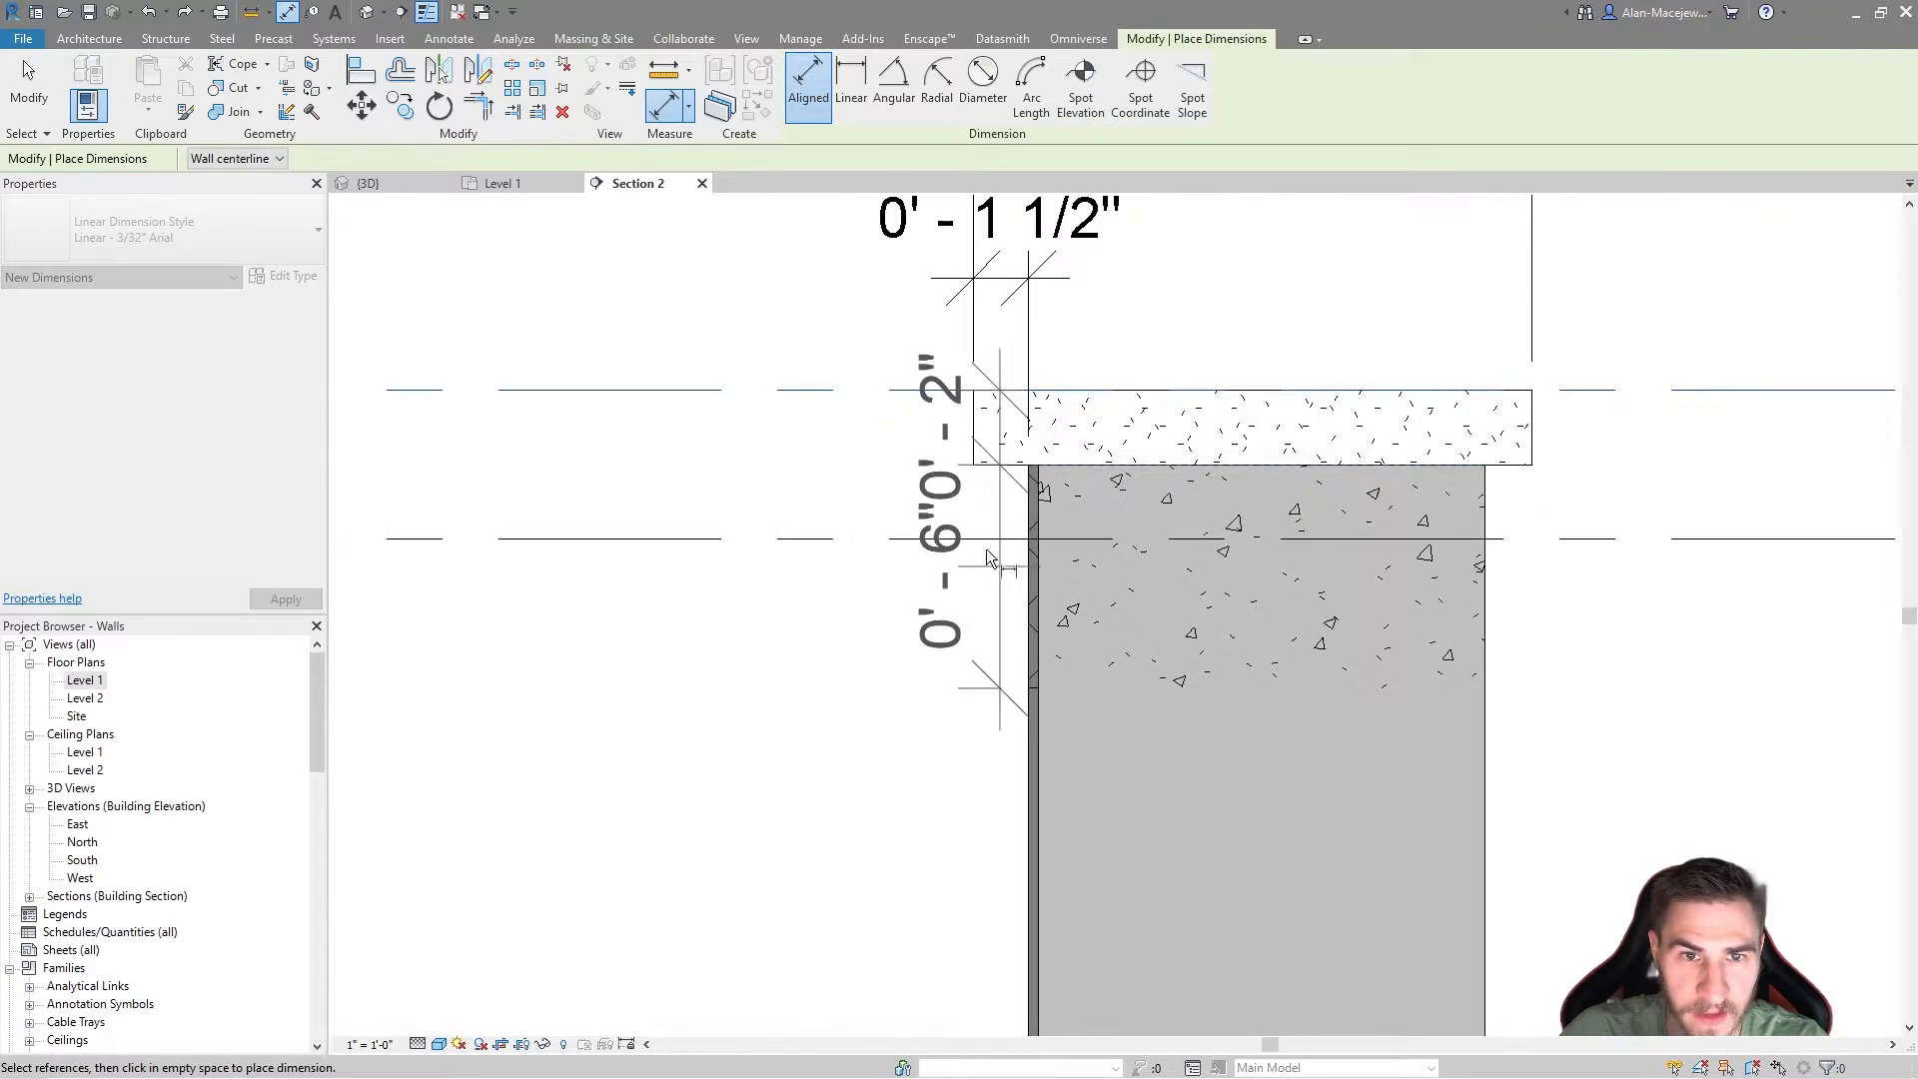
click(710, 297)
key(Escape)
key(Escape)
Step: Set the WATER LEVEL line's distance below Level 2 to 5"
click(807, 390)
middle_drag(807, 391, 913, 430)
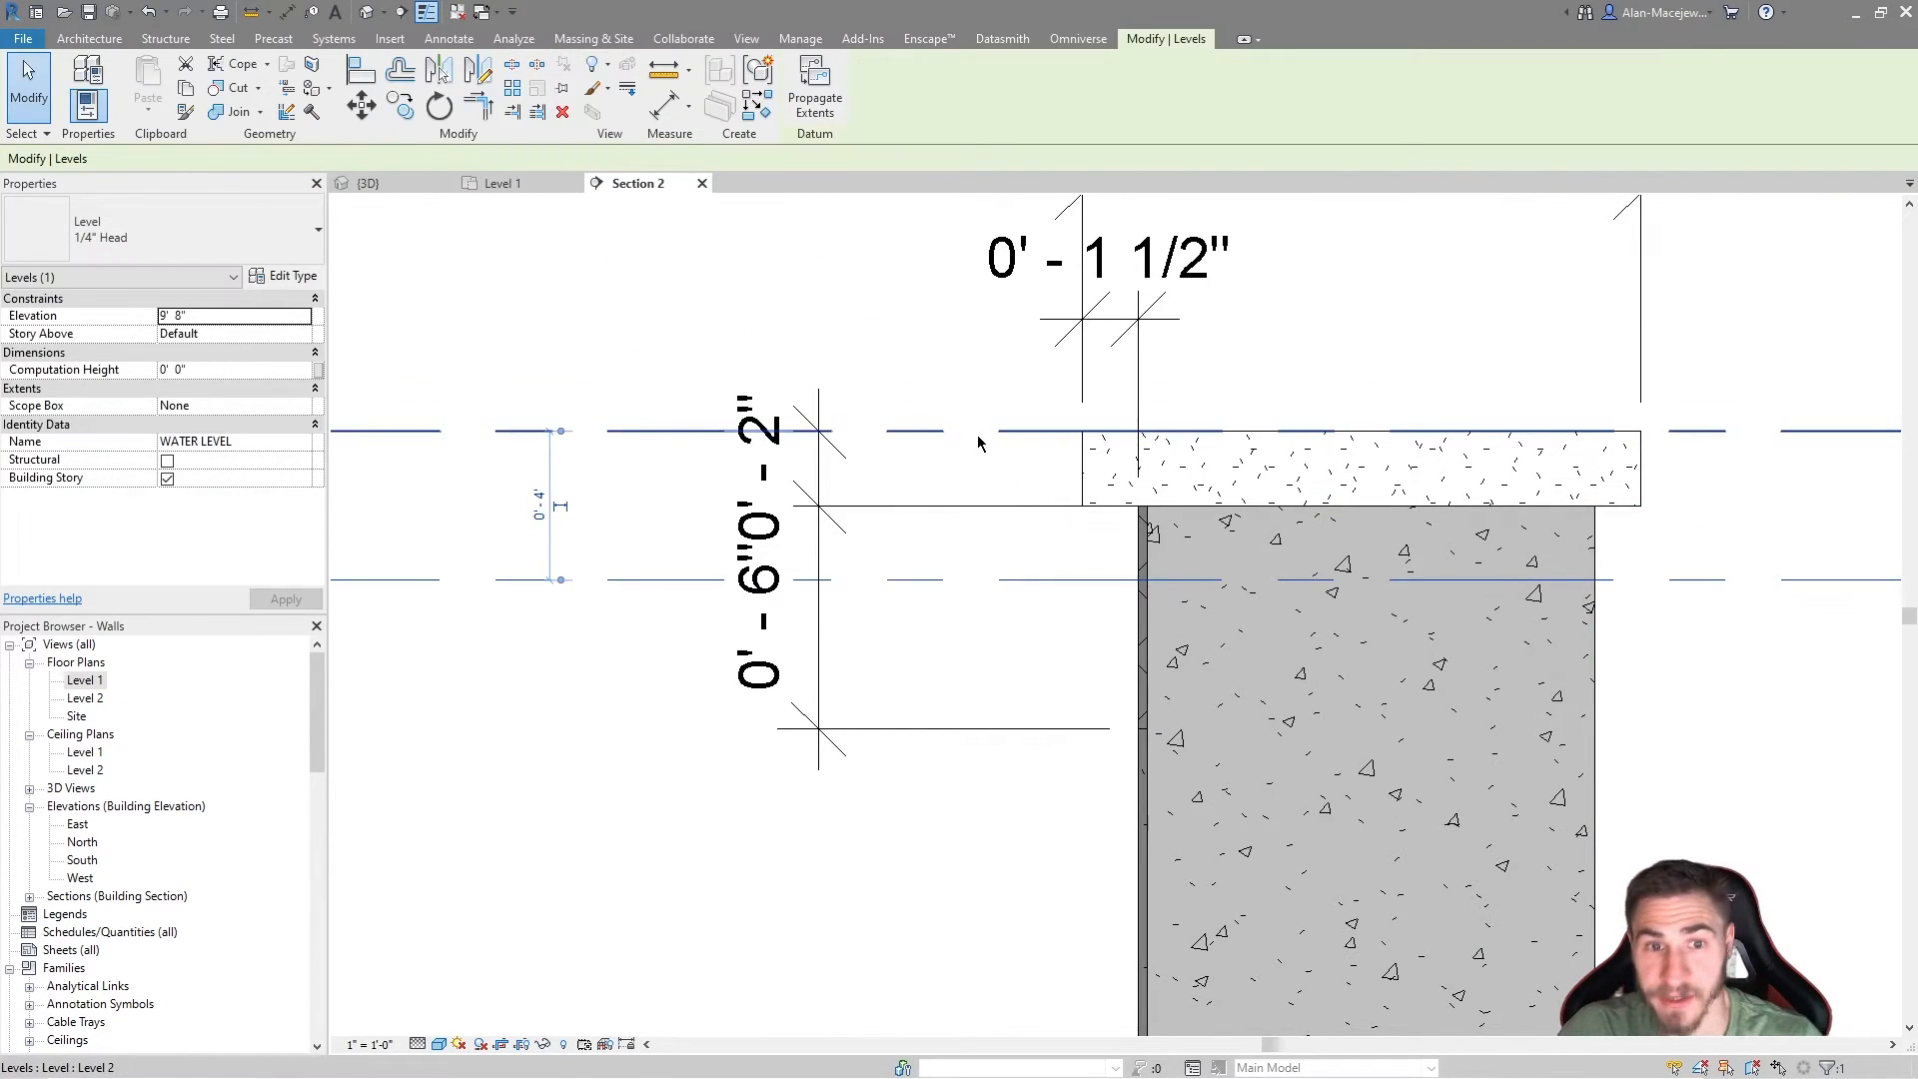
click(938, 506)
key(Escape)
click(529, 500)
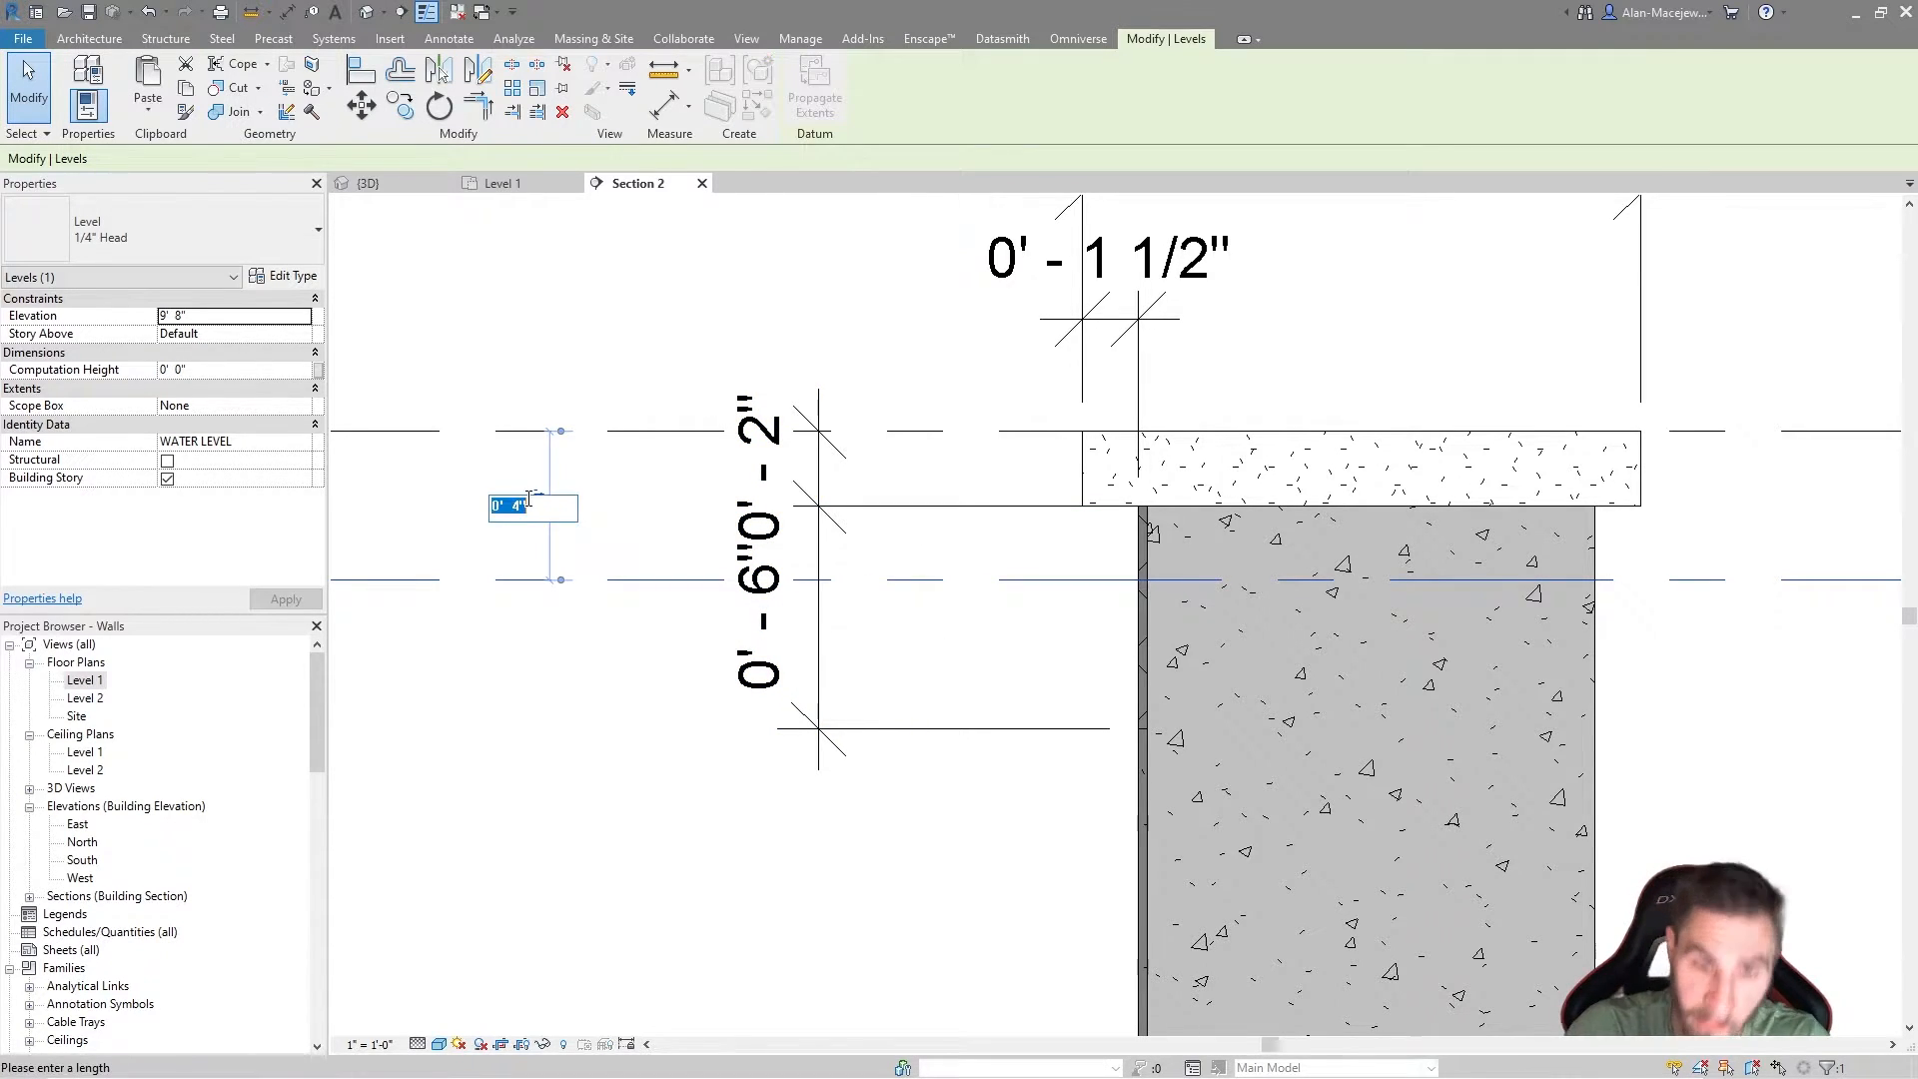
text(5")
key(Return)
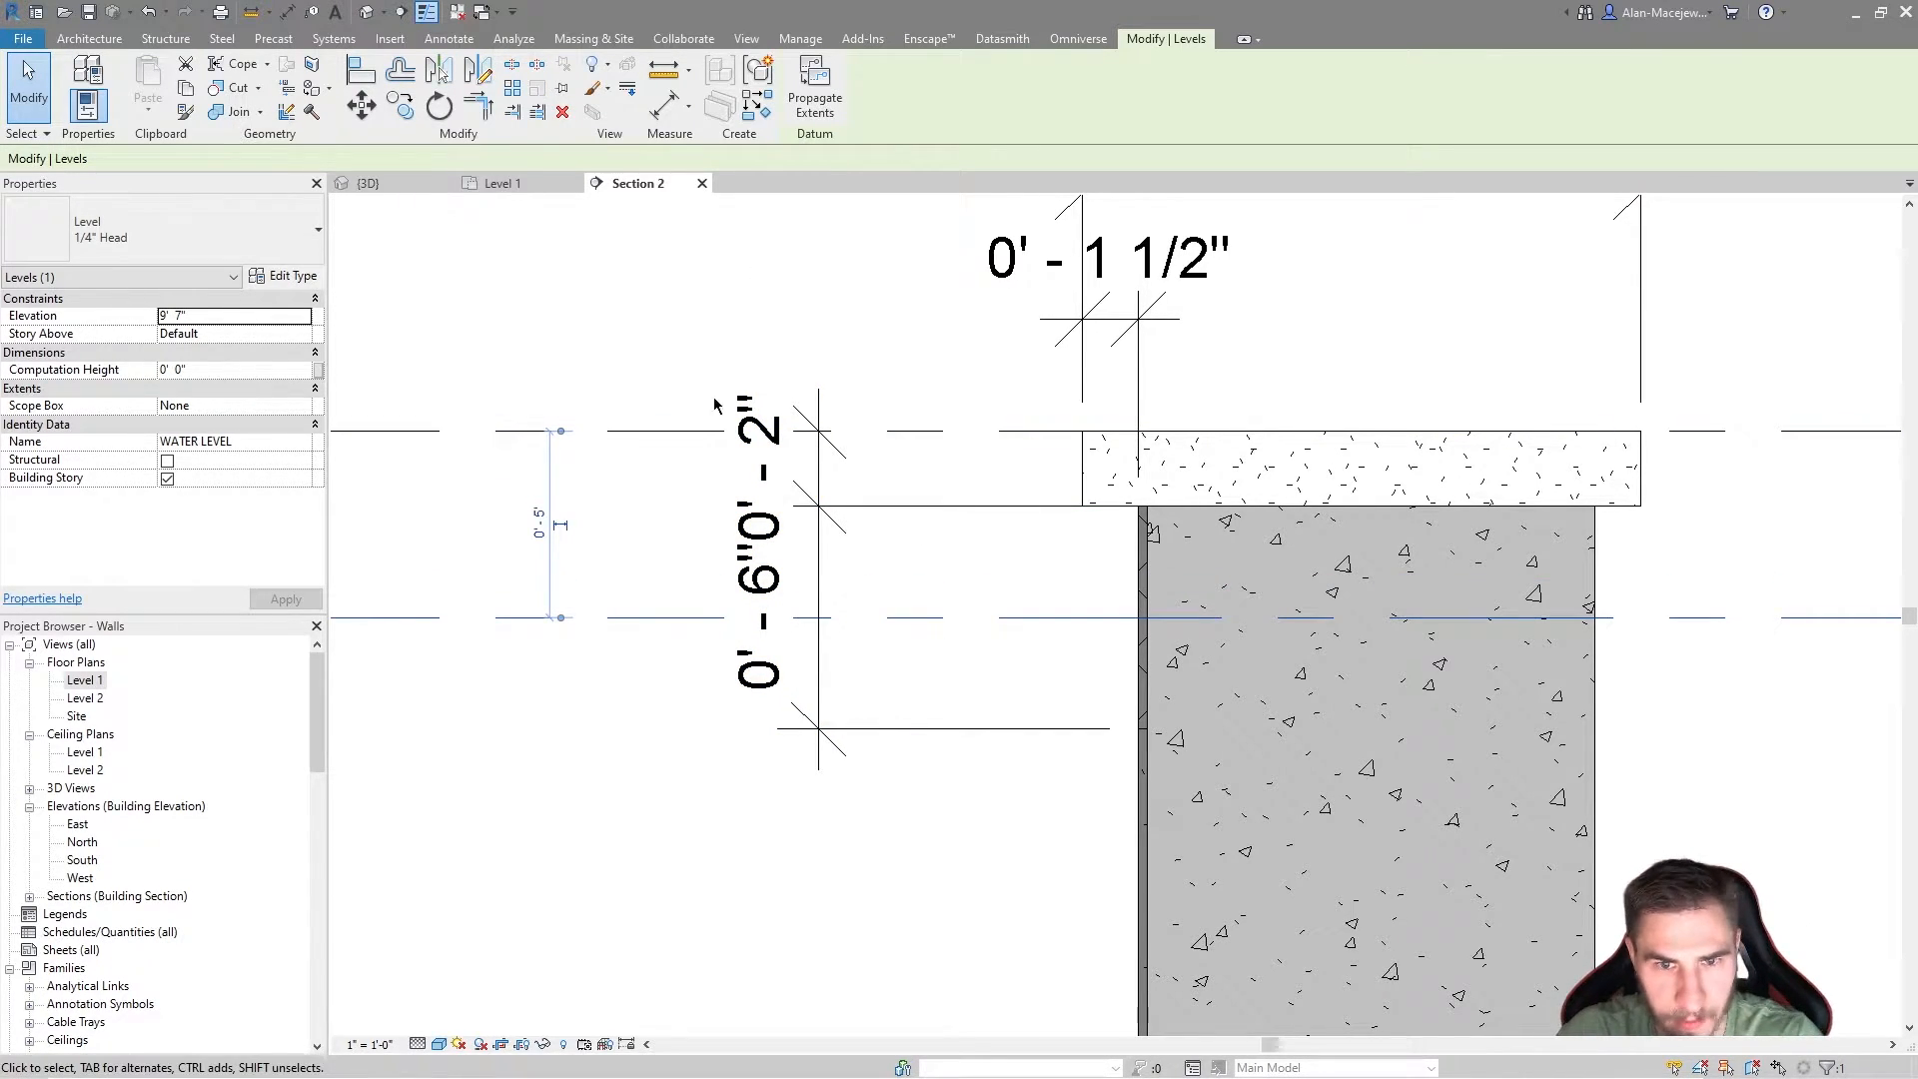
Step: Delete the vertical dimension string beside the coping and tile band
key(Escape)
scroll(500, 728, down, 4)
click(575, 588)
key(Delete)
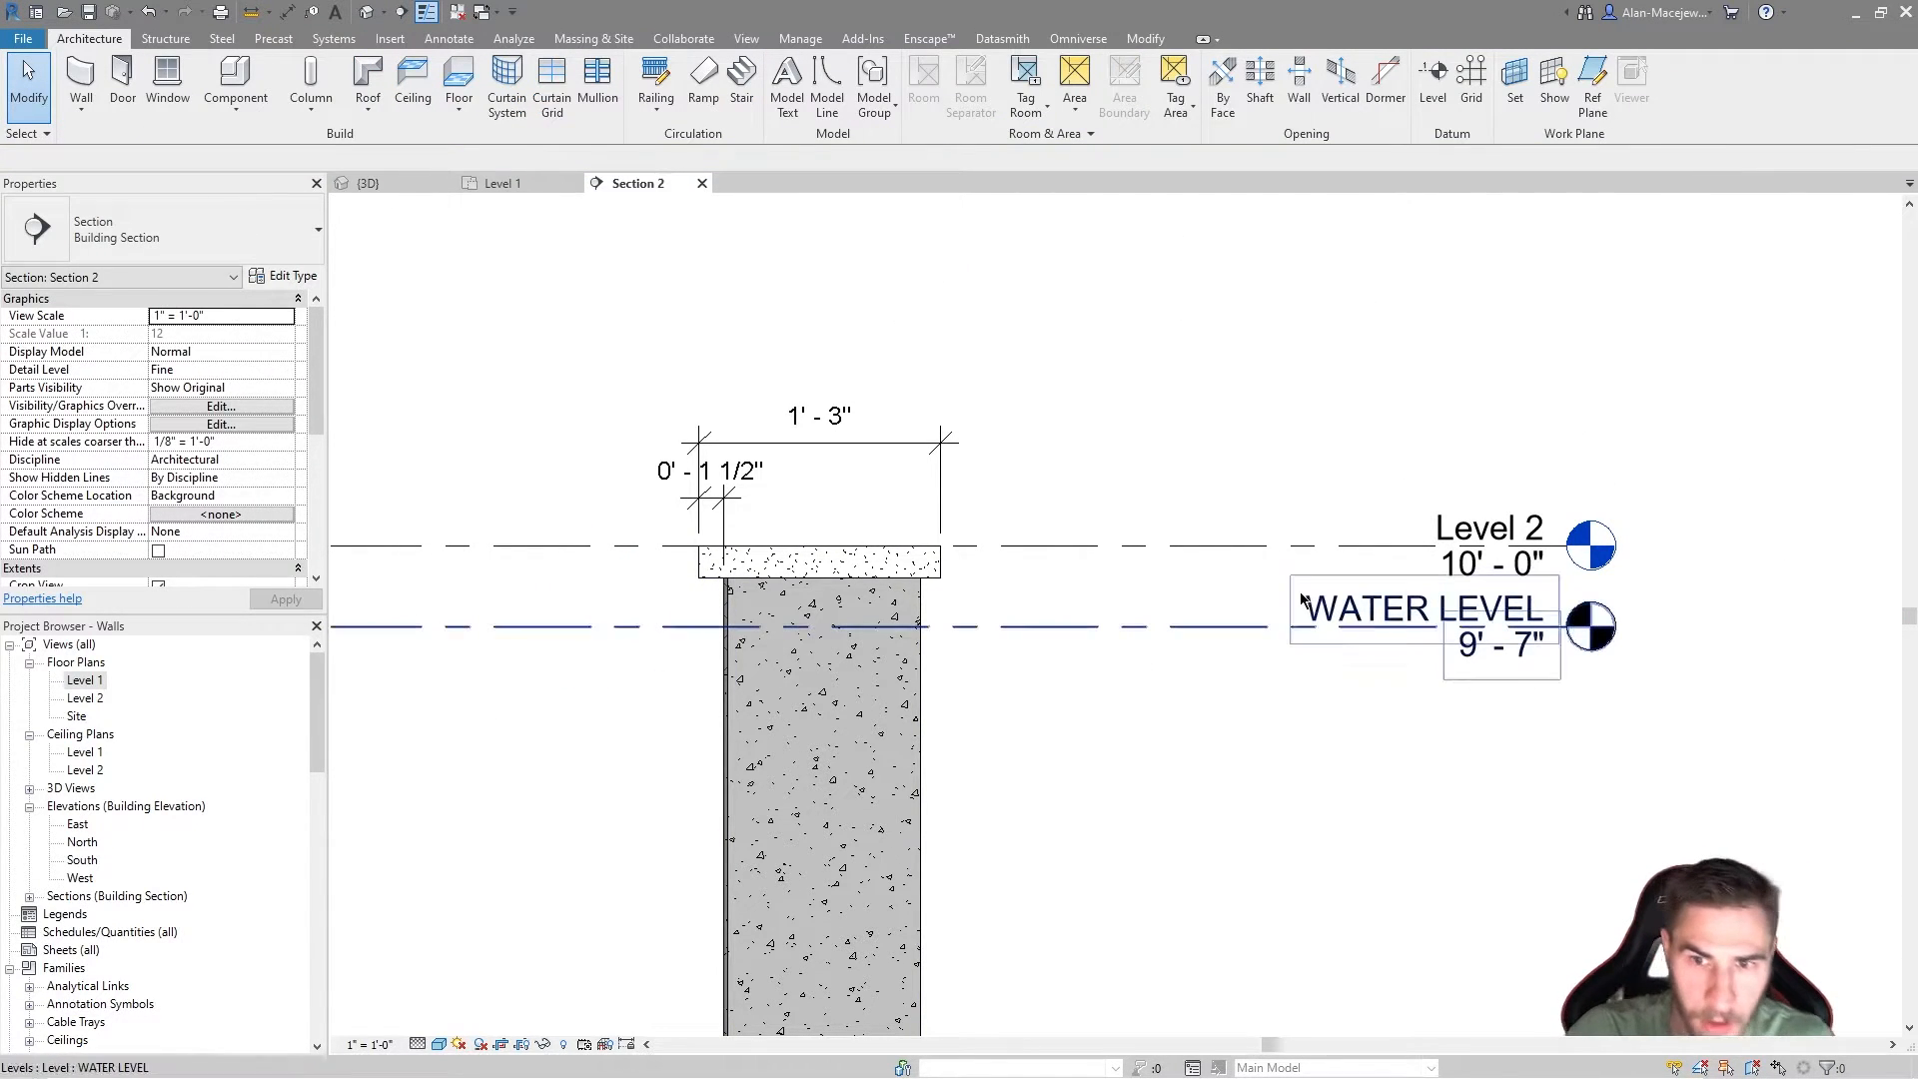
Step: Open the 3D view of the pool wall
scroll(1250, 633, down, 2)
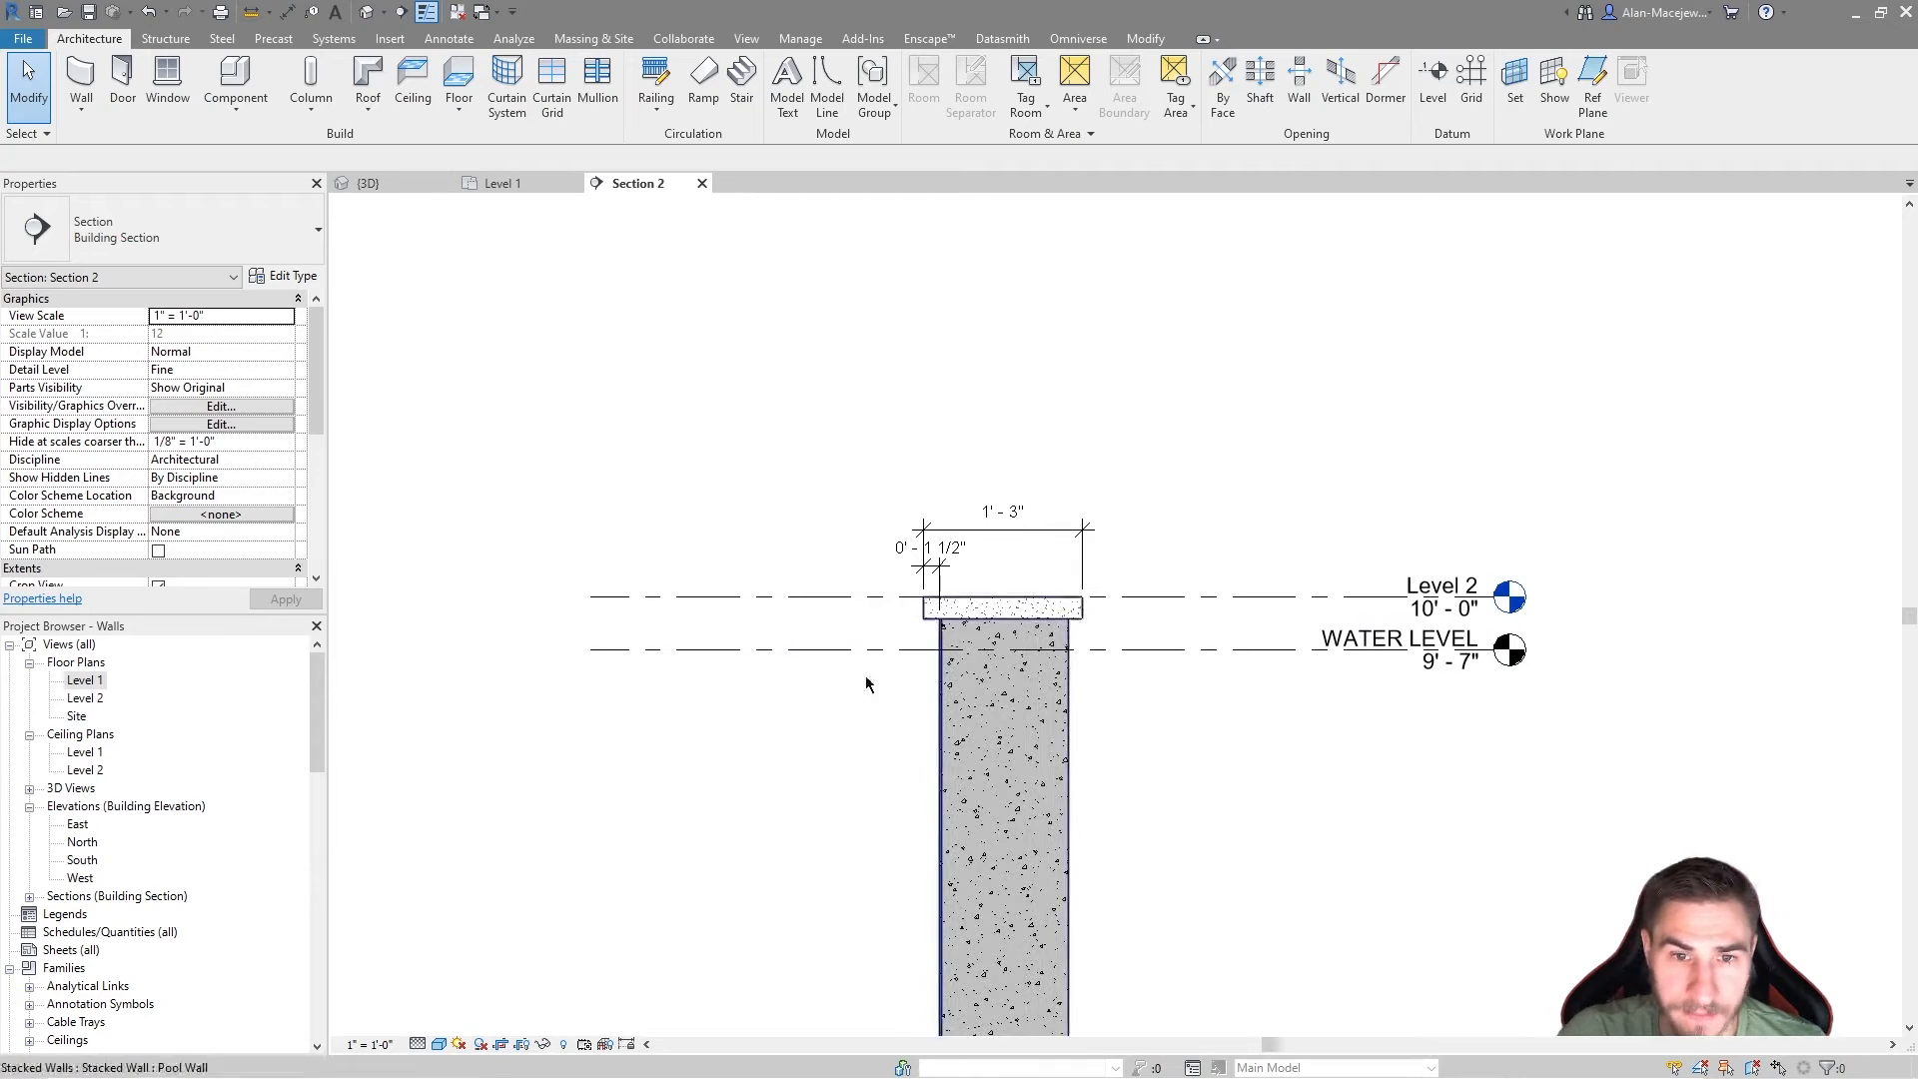
click(385, 184)
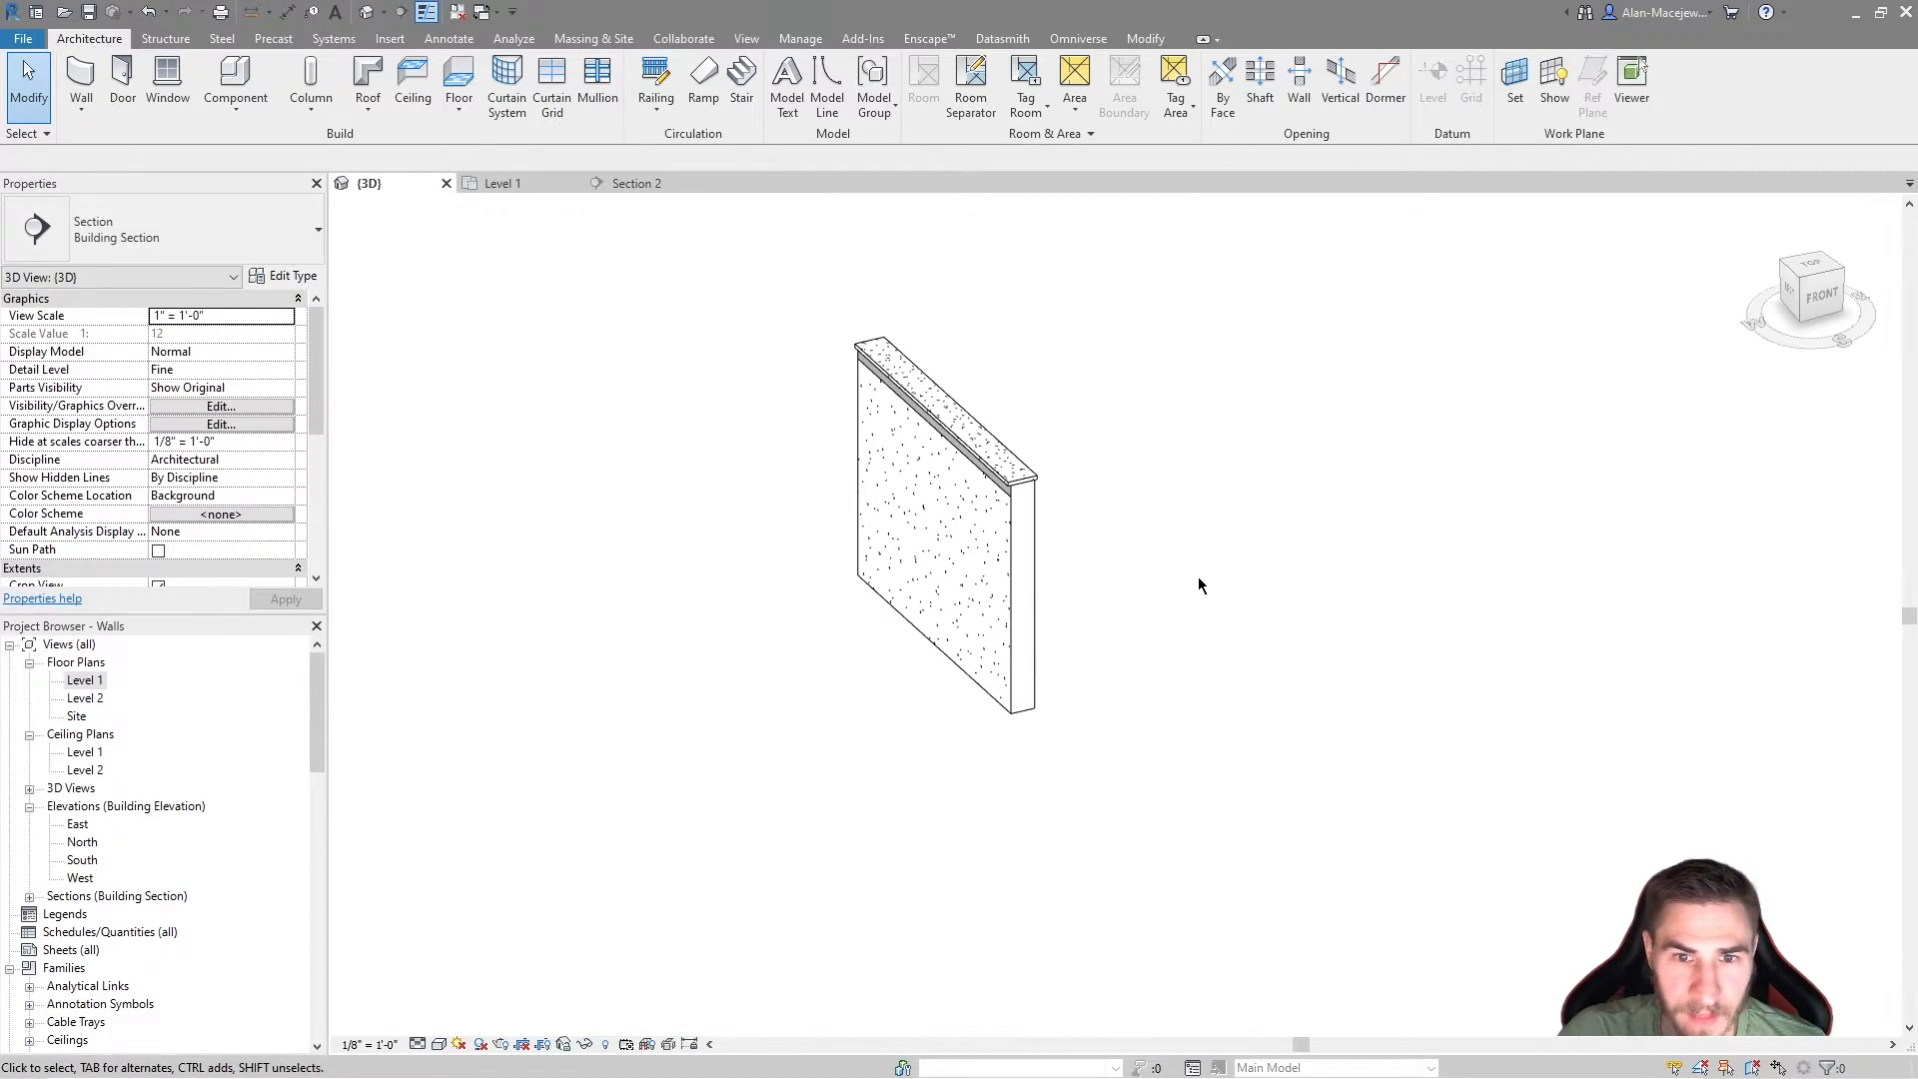
Step: Draw connected Pool Wall segments in the Level 1 plan: a diagonal, an 8' vertical and a horizontal about 22'-6" long
click(1007, 529)
scroll(1009, 480, down, 2)
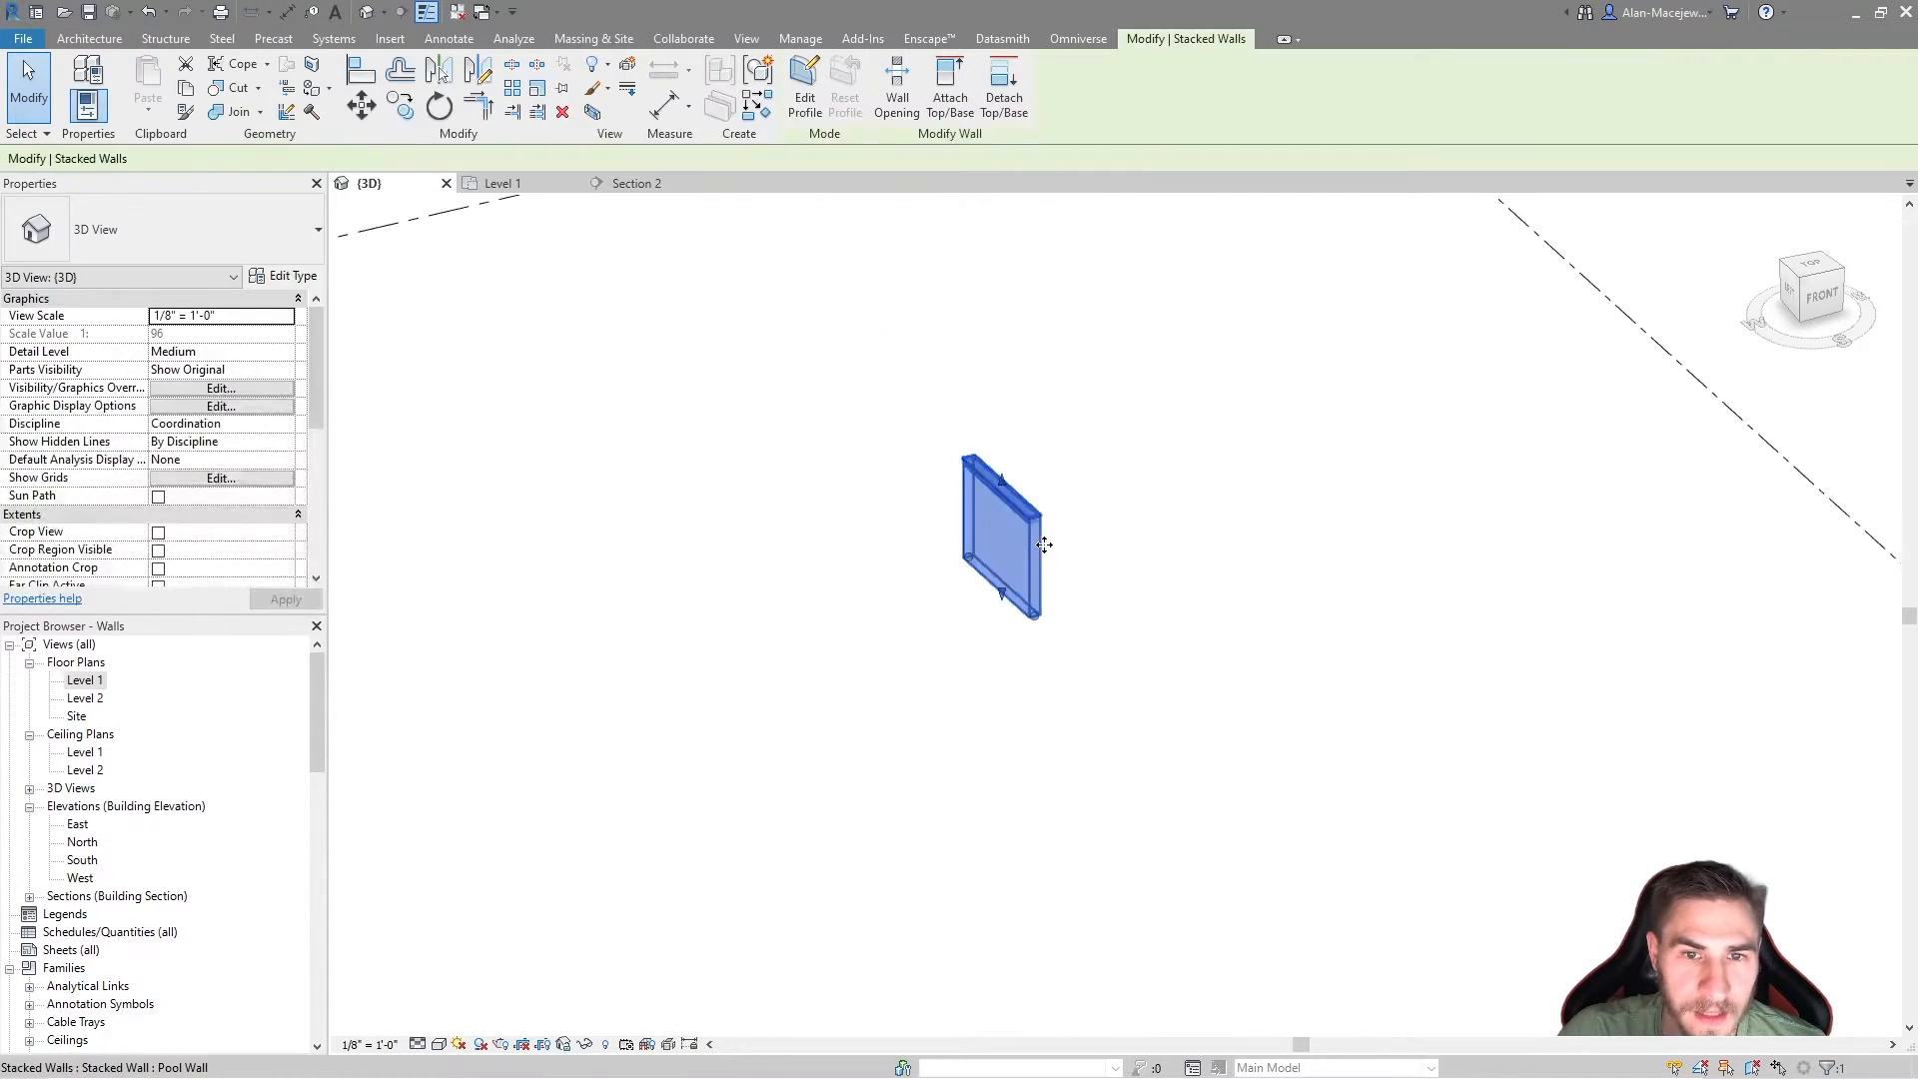
click(922, 561)
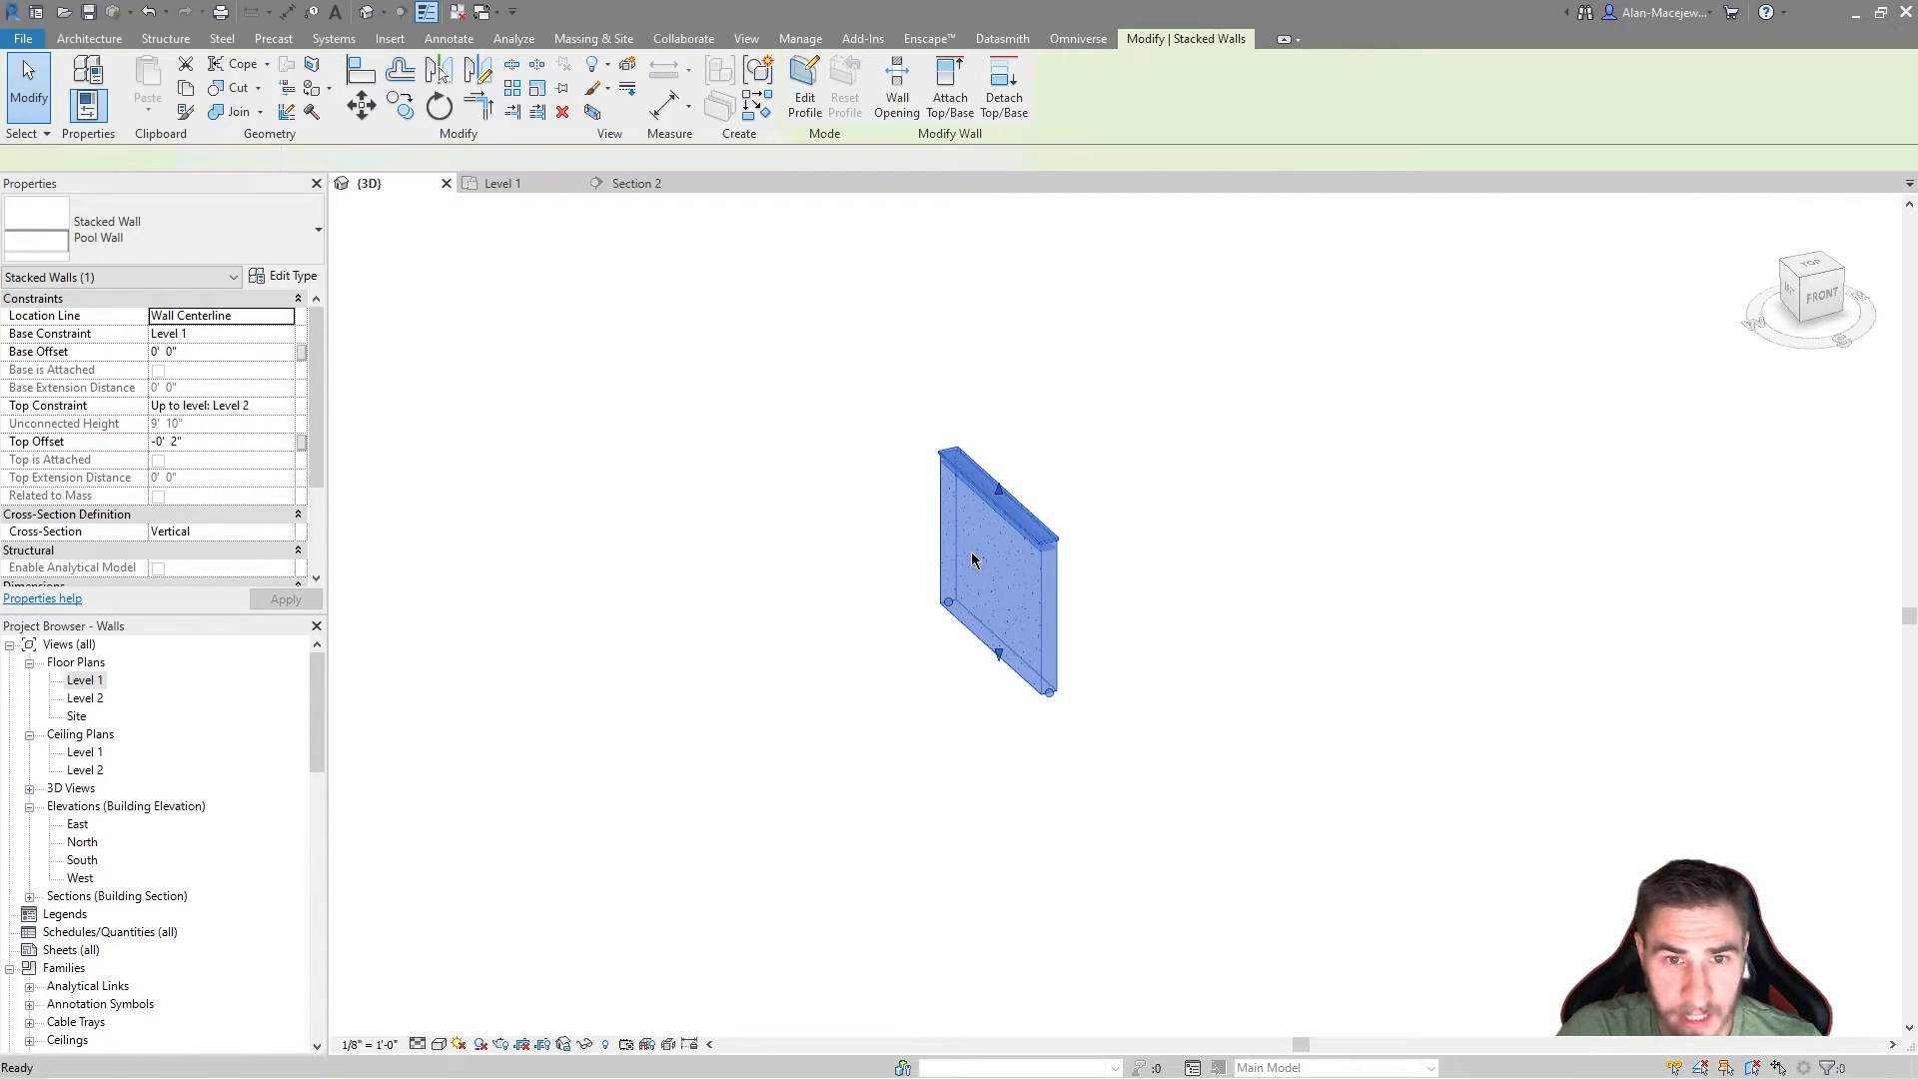
key(Escape)
key(w)
key(a)
click(505, 183)
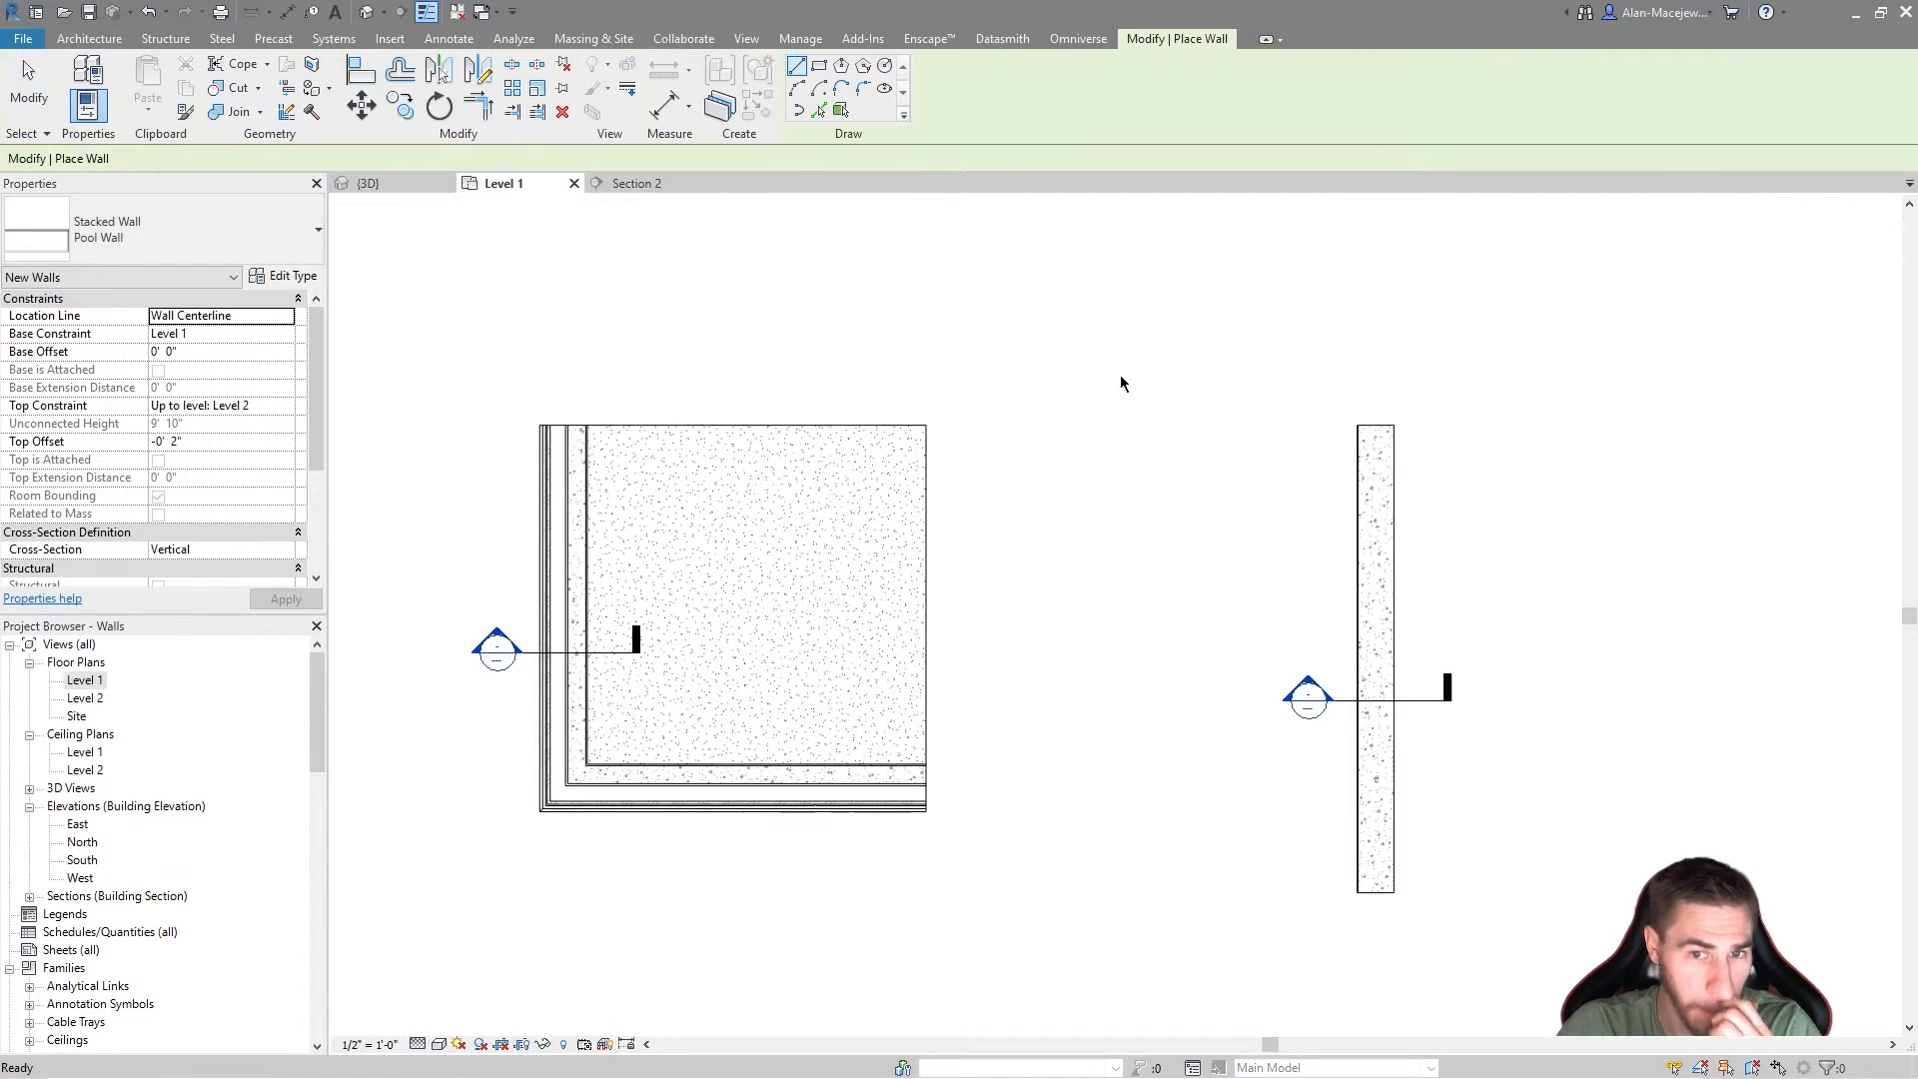
scroll(1077, 682, down, 3)
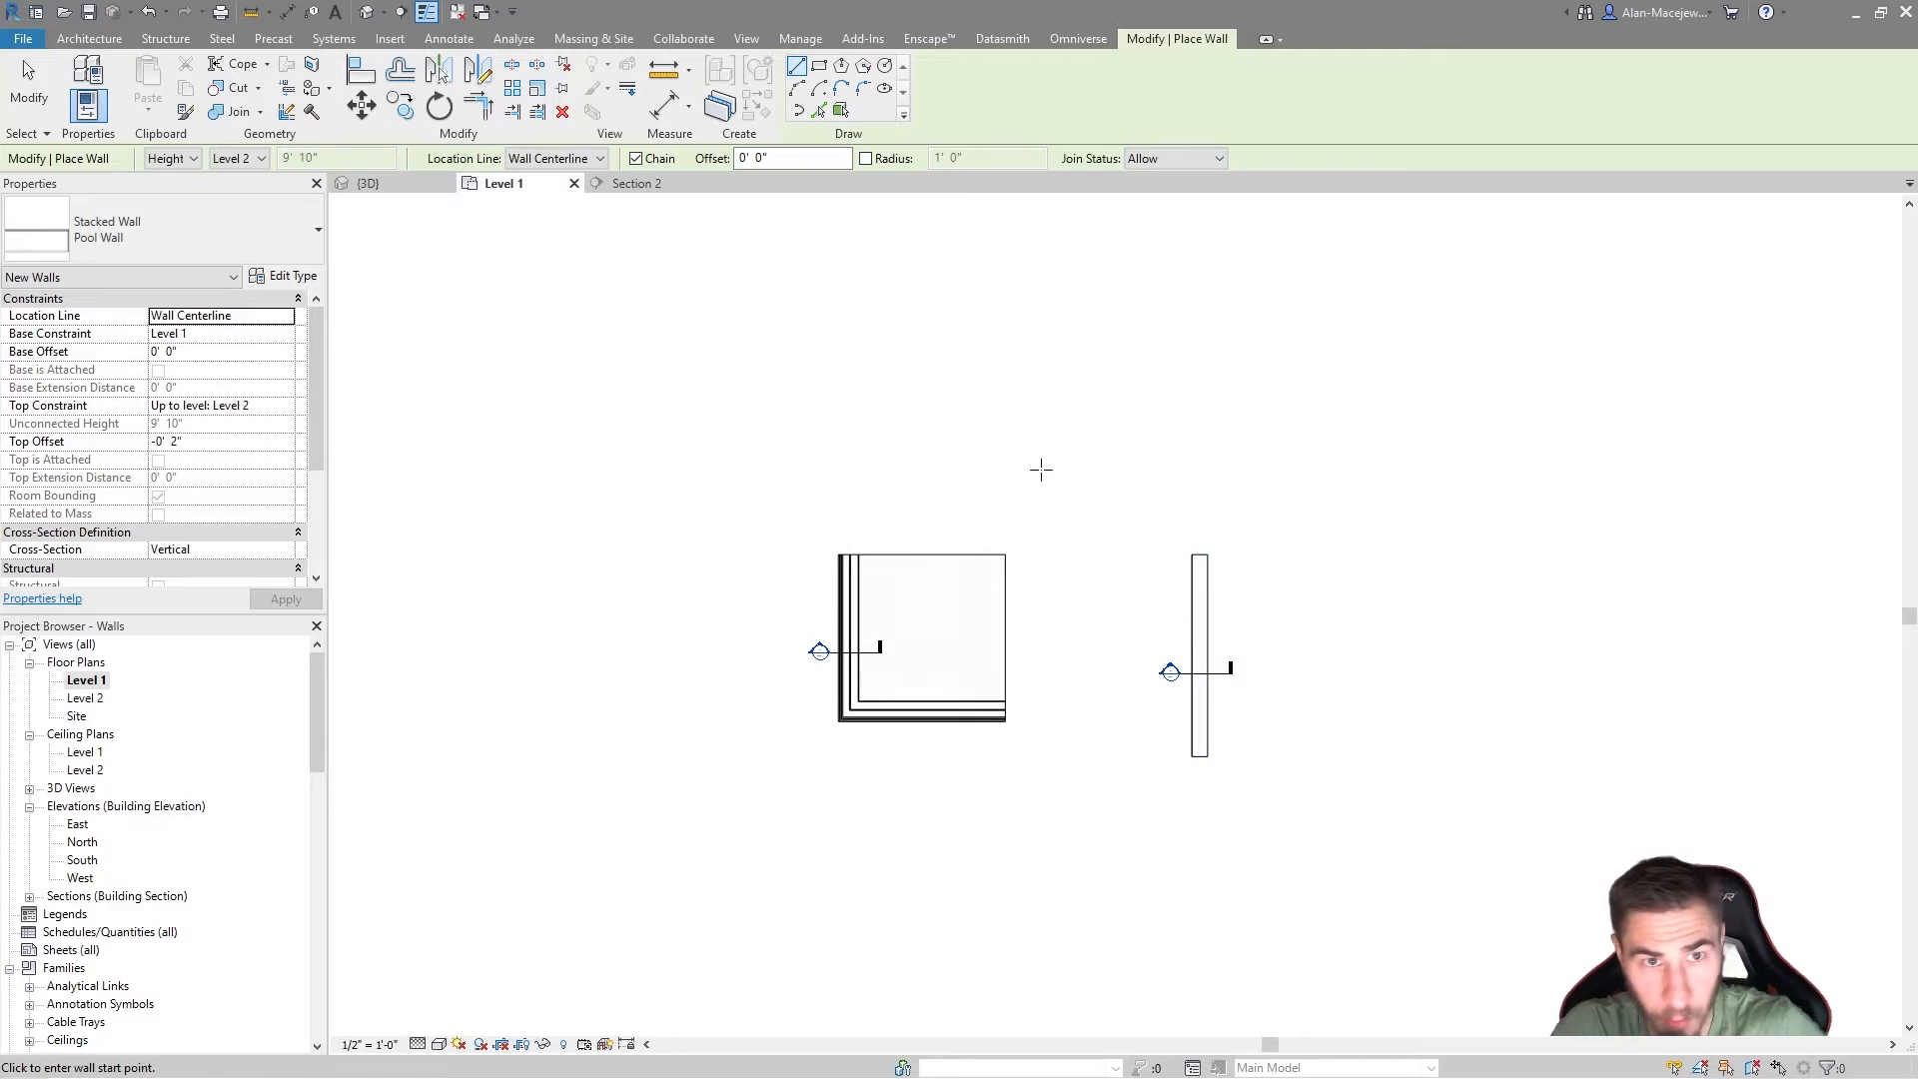
middle_drag(1238, 462, 1058, 574)
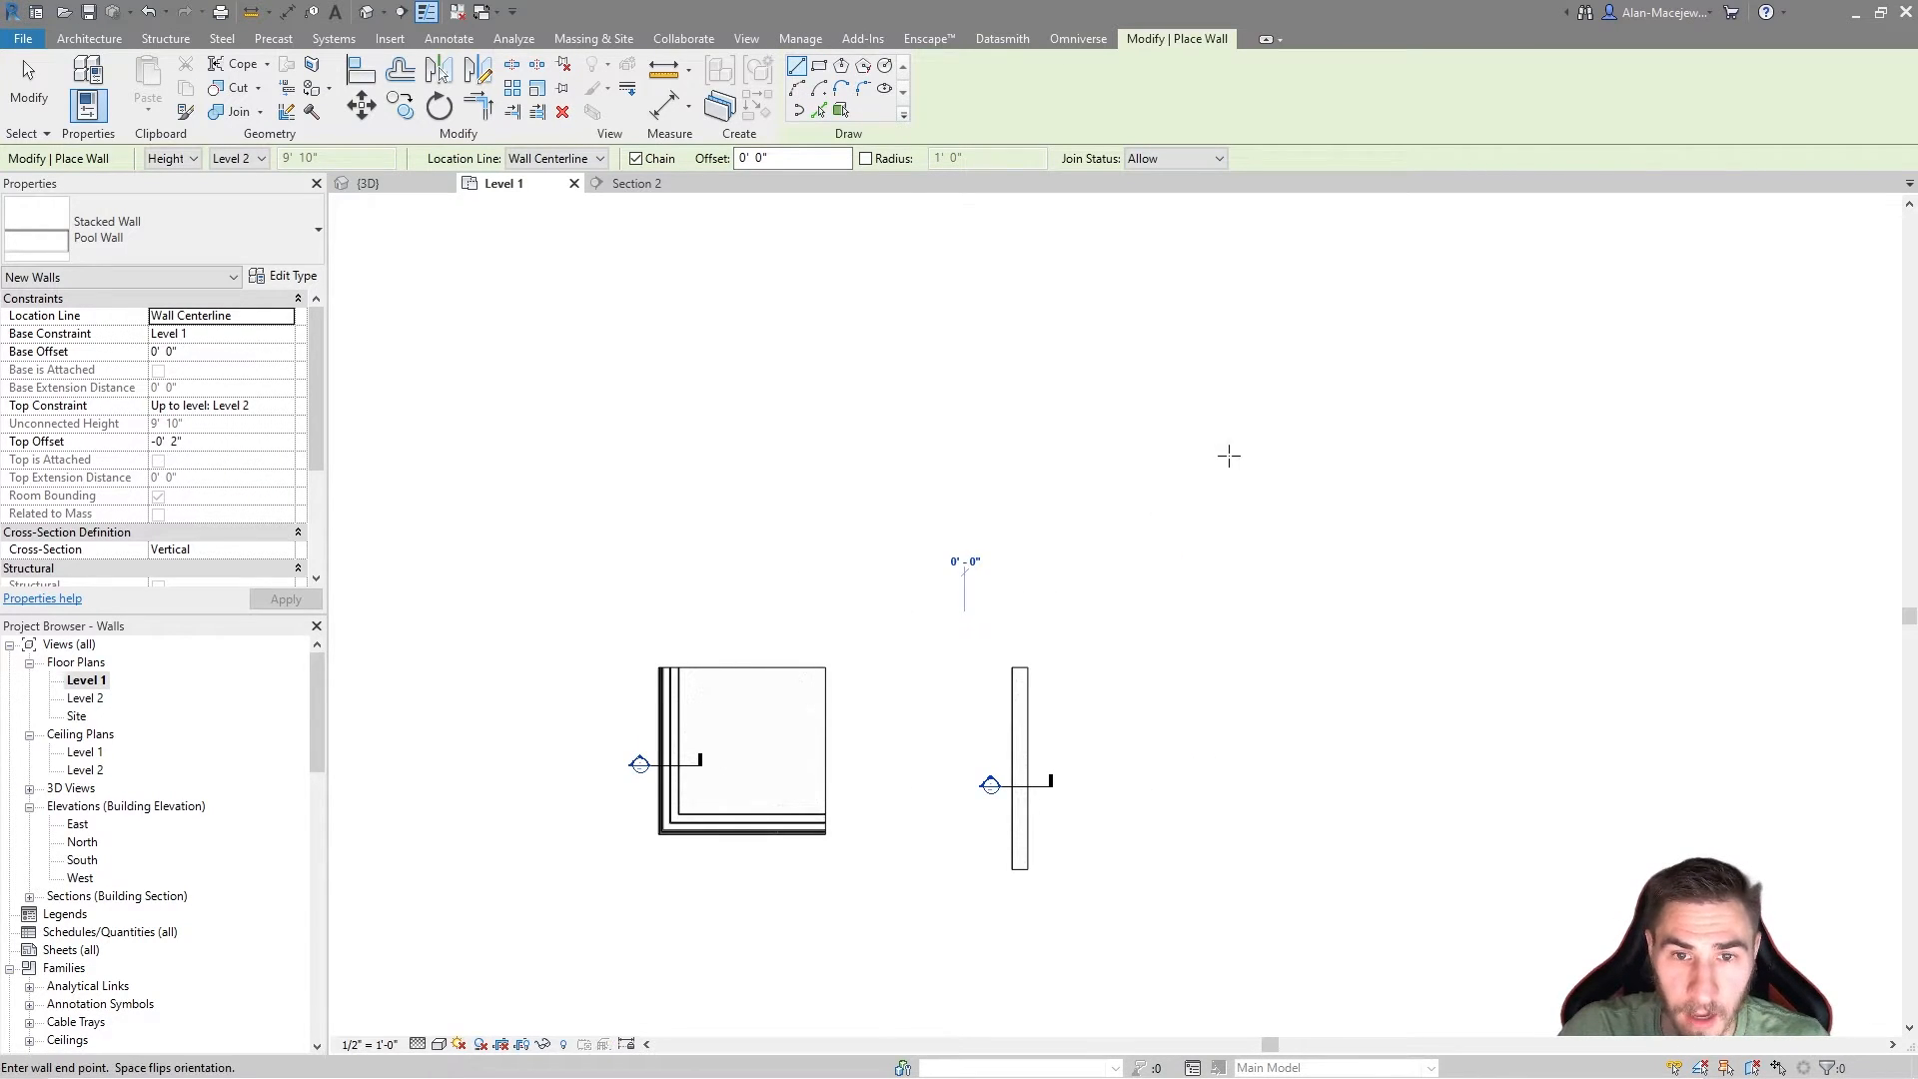
click(1129, 450)
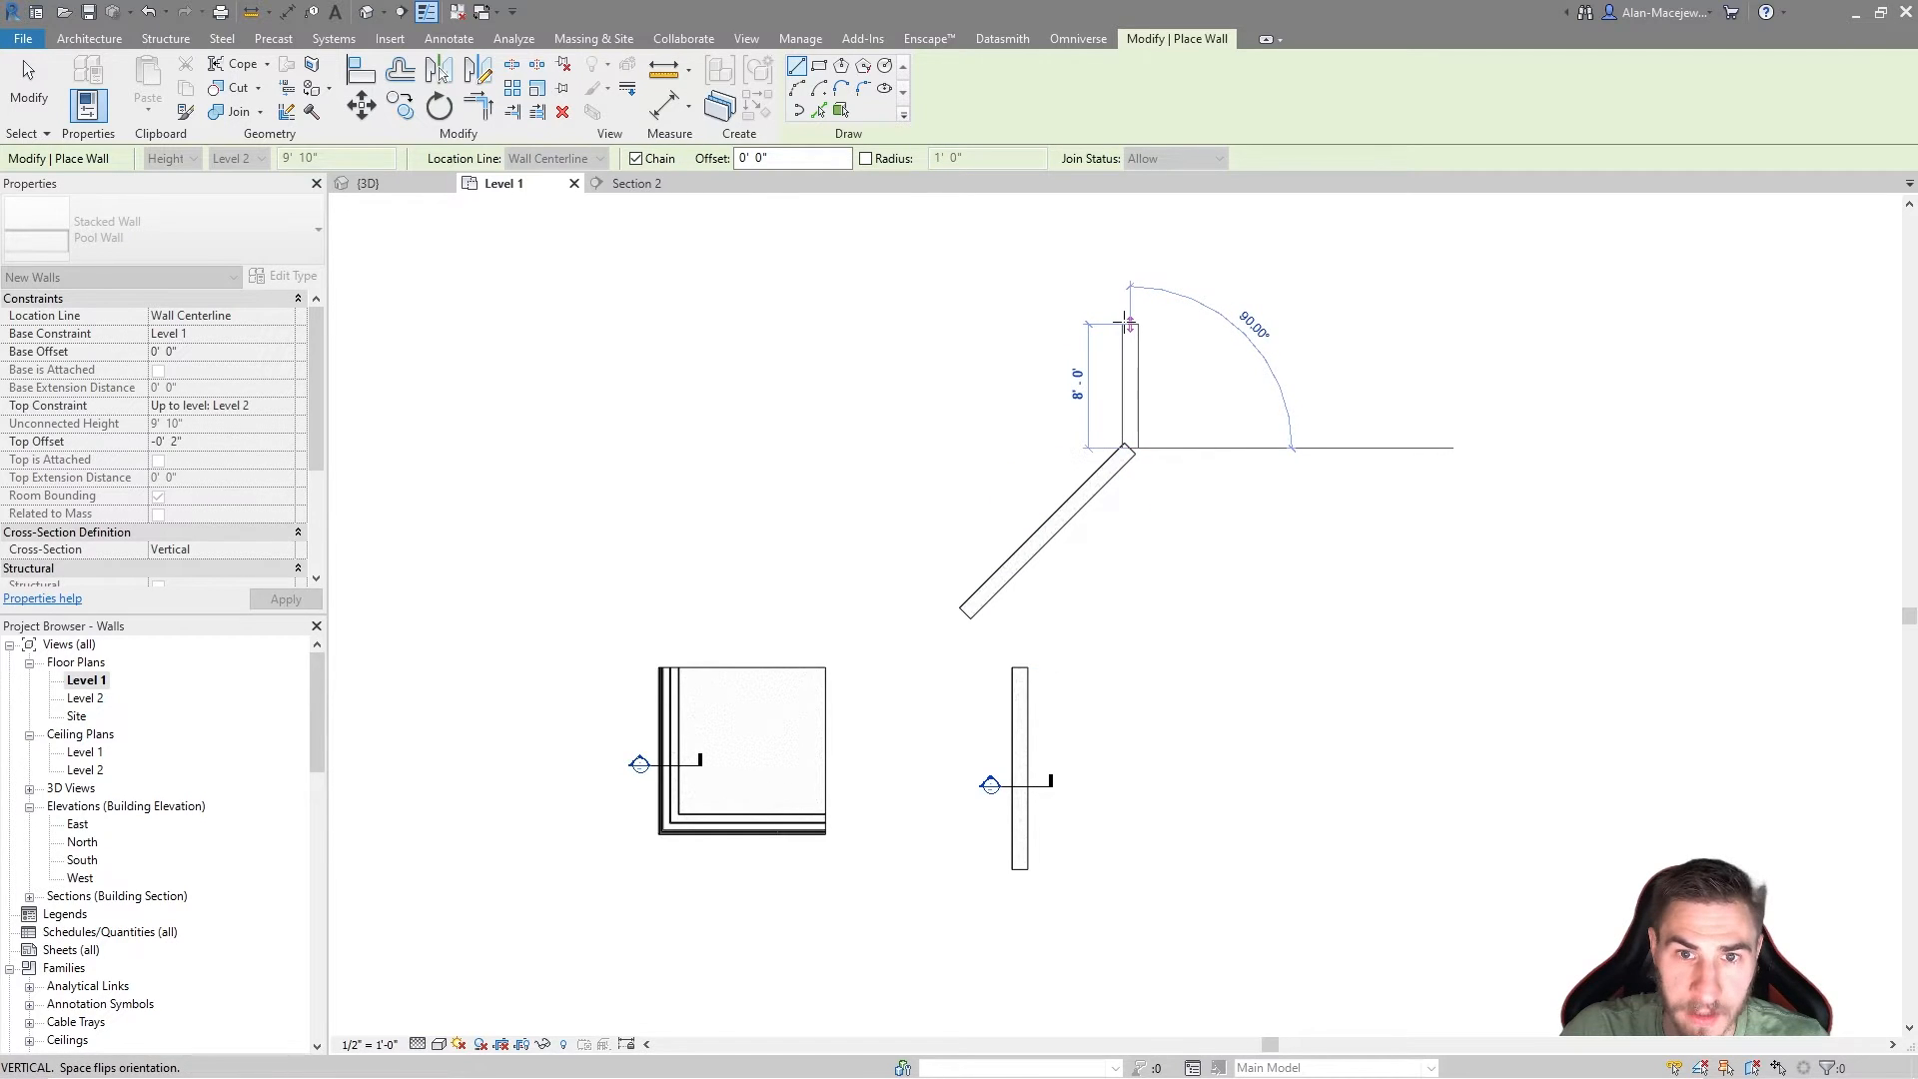
click(850, 326)
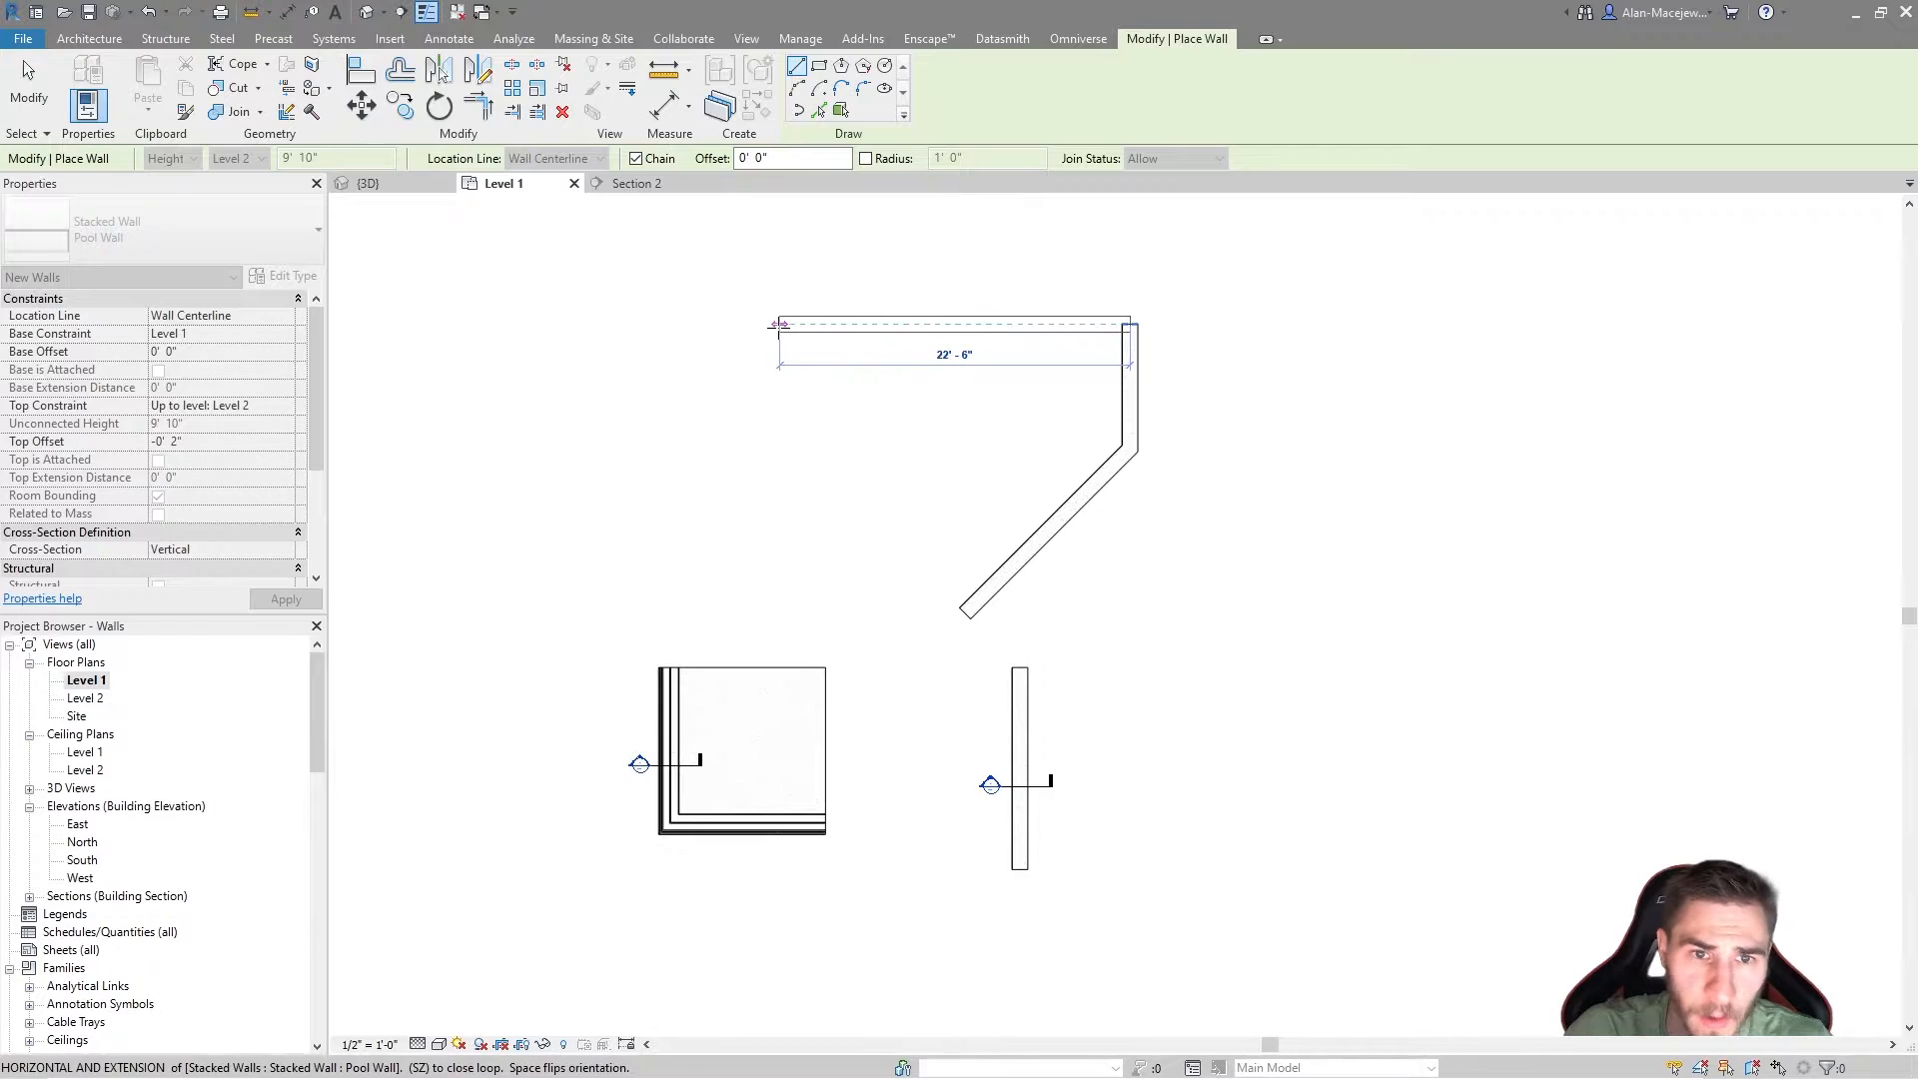
click(772, 324)
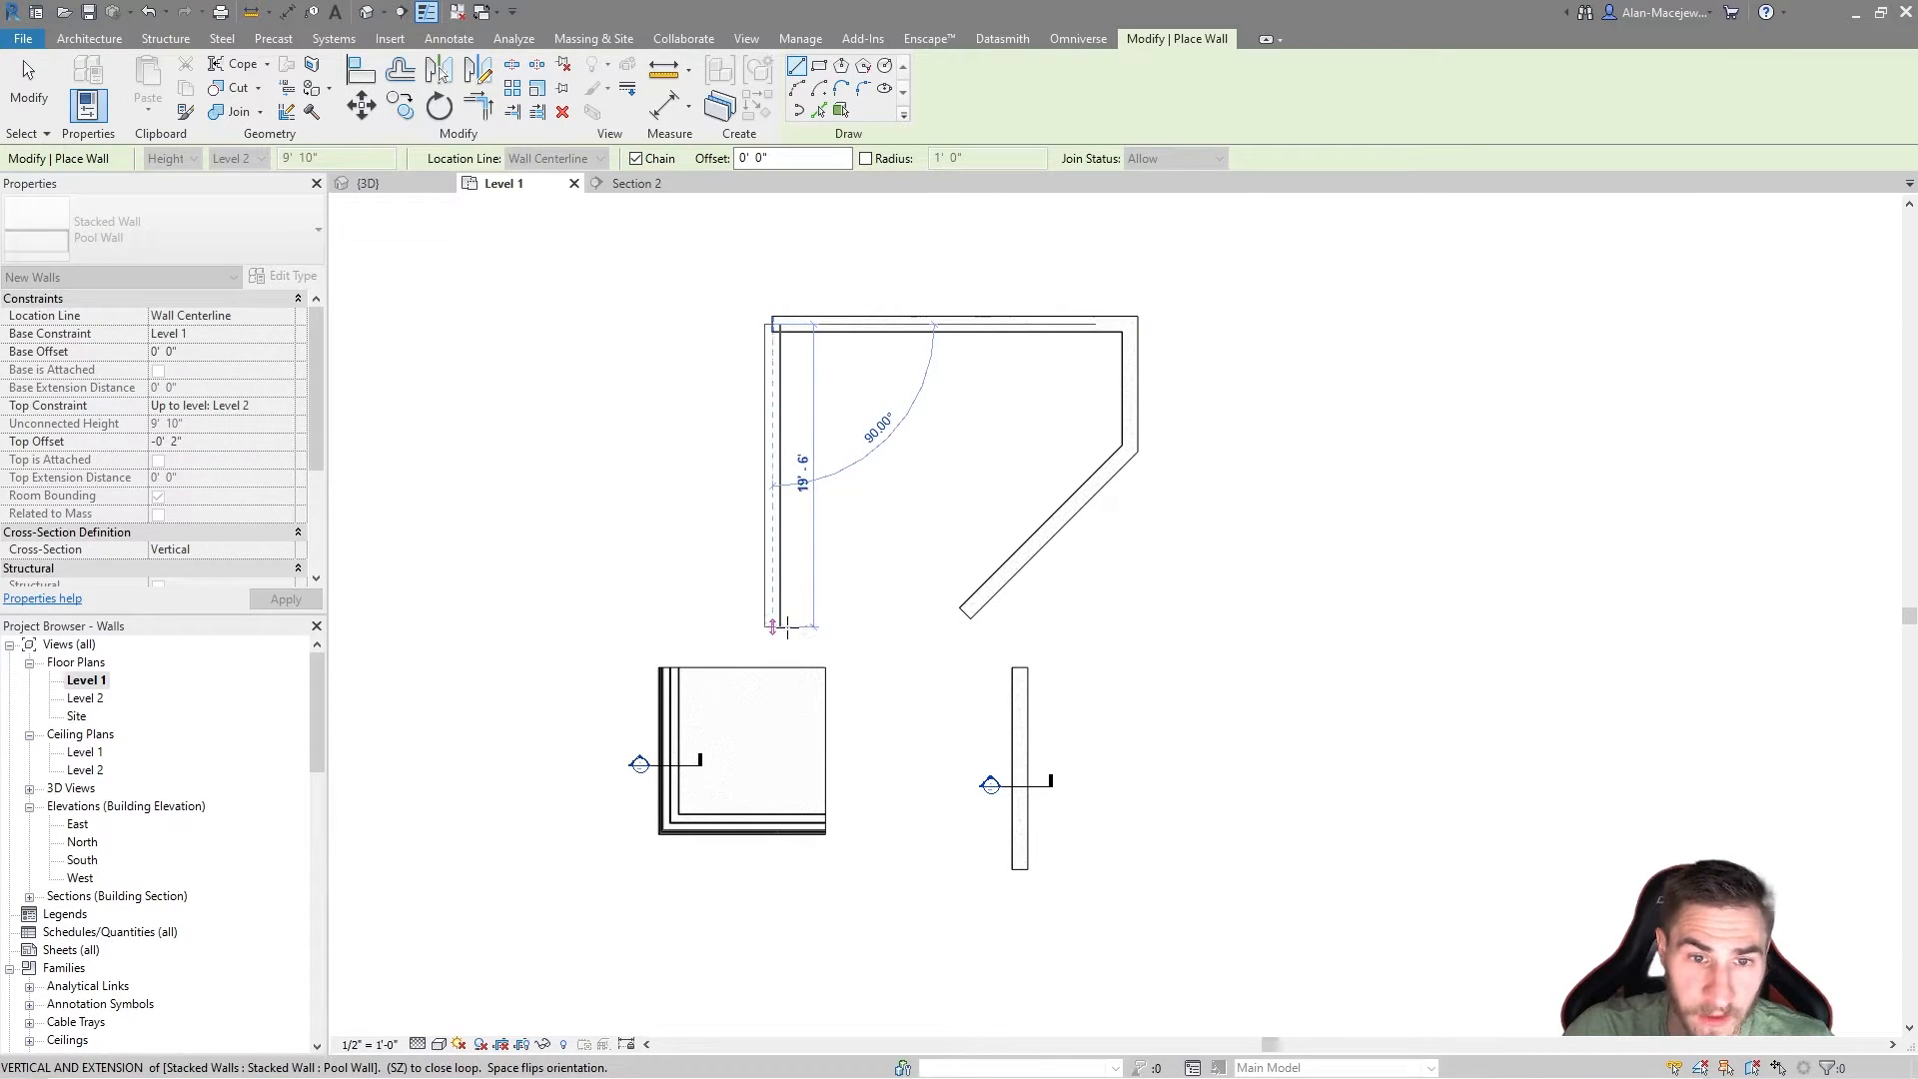
key(Escape)
key(Escape)
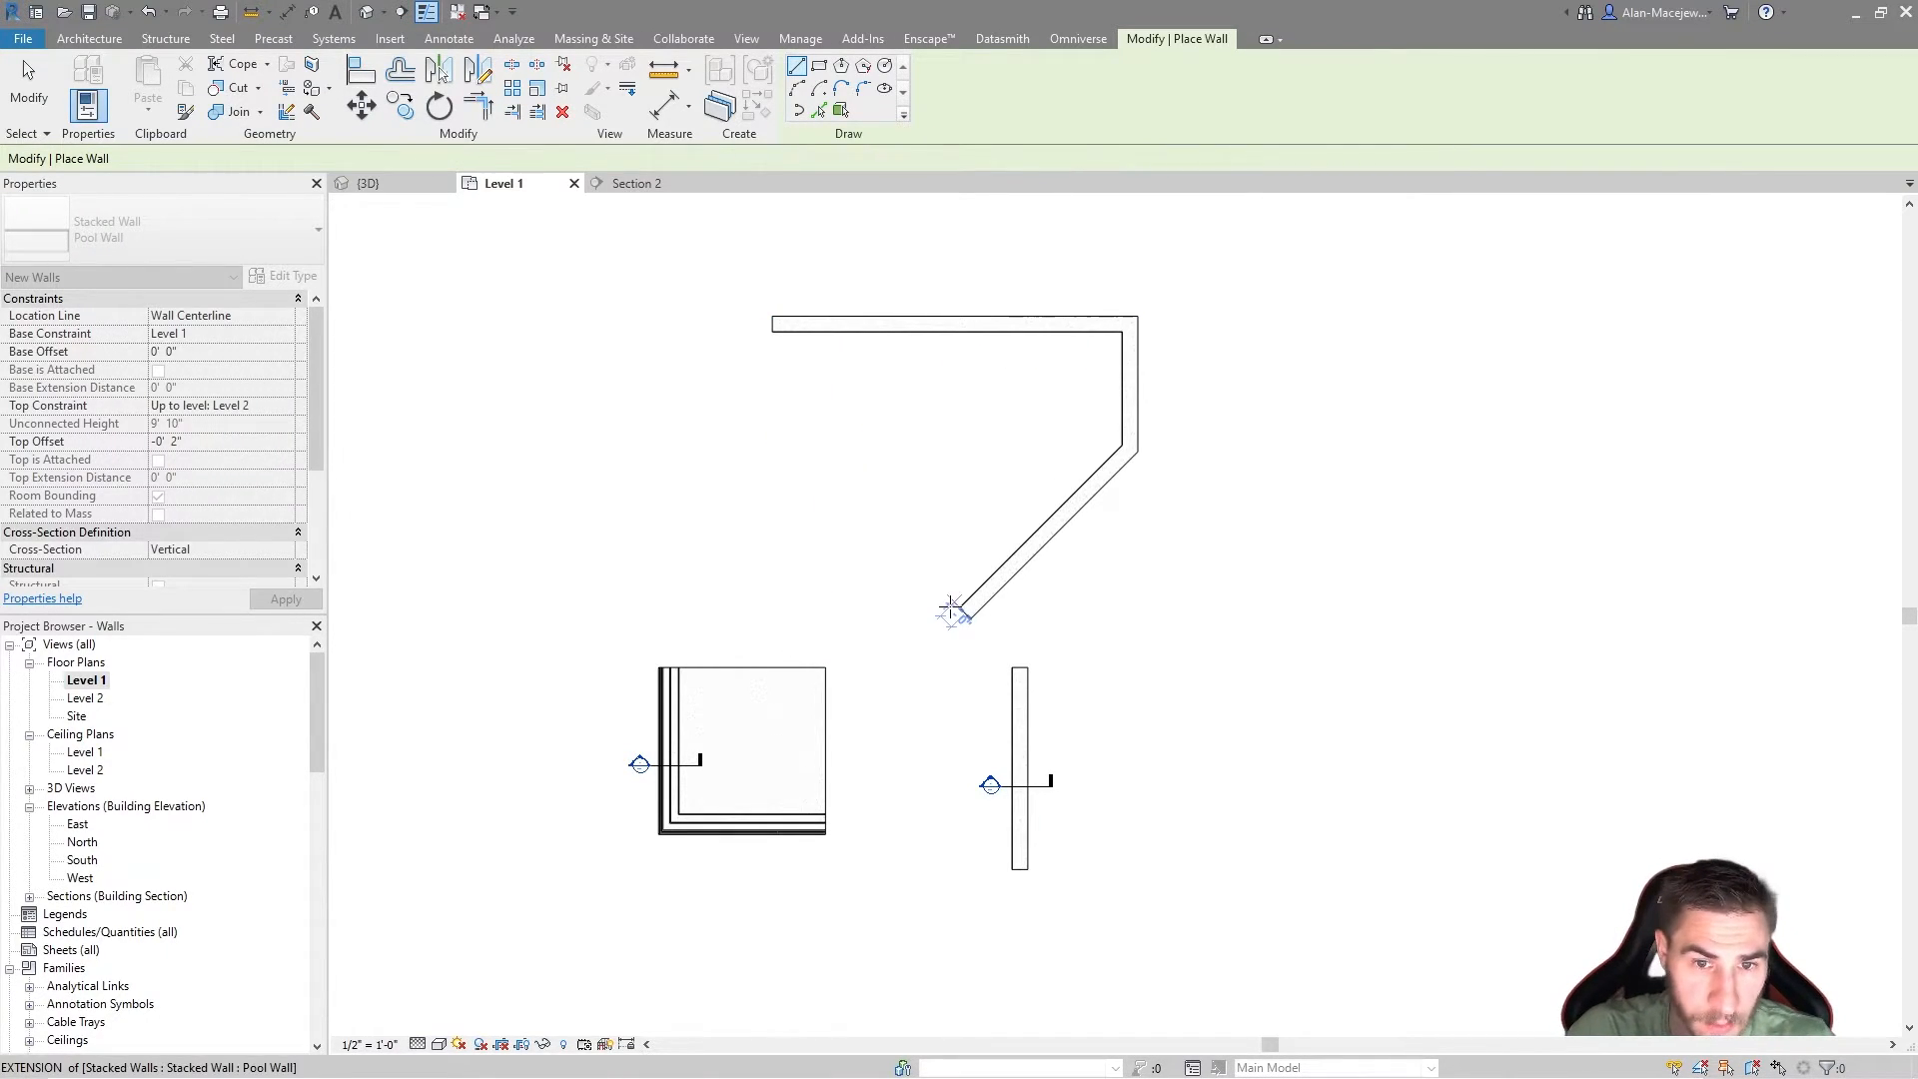
Step: Close the pool outline with a horizontal wall about 11'-6" long from the diagonal's lower end and a vertical wall about 18' long
click(955, 607)
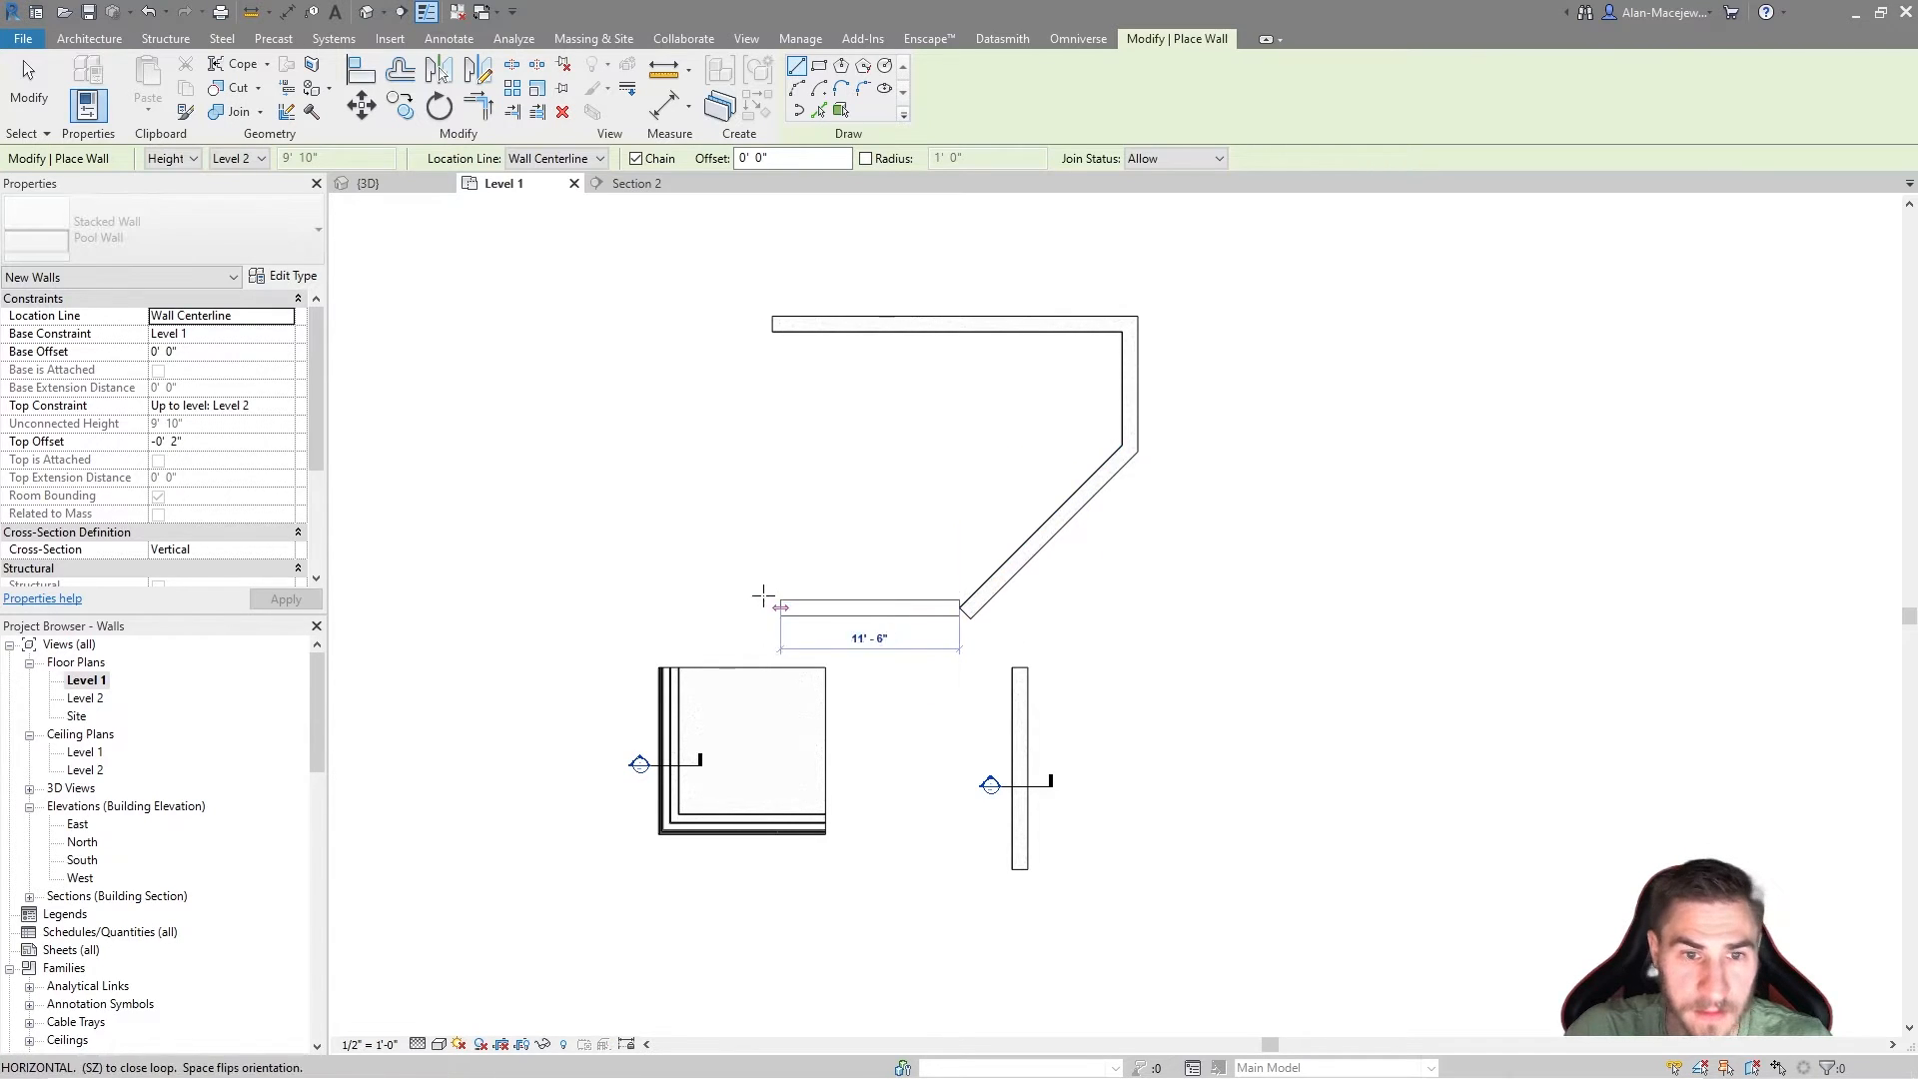
click(777, 579)
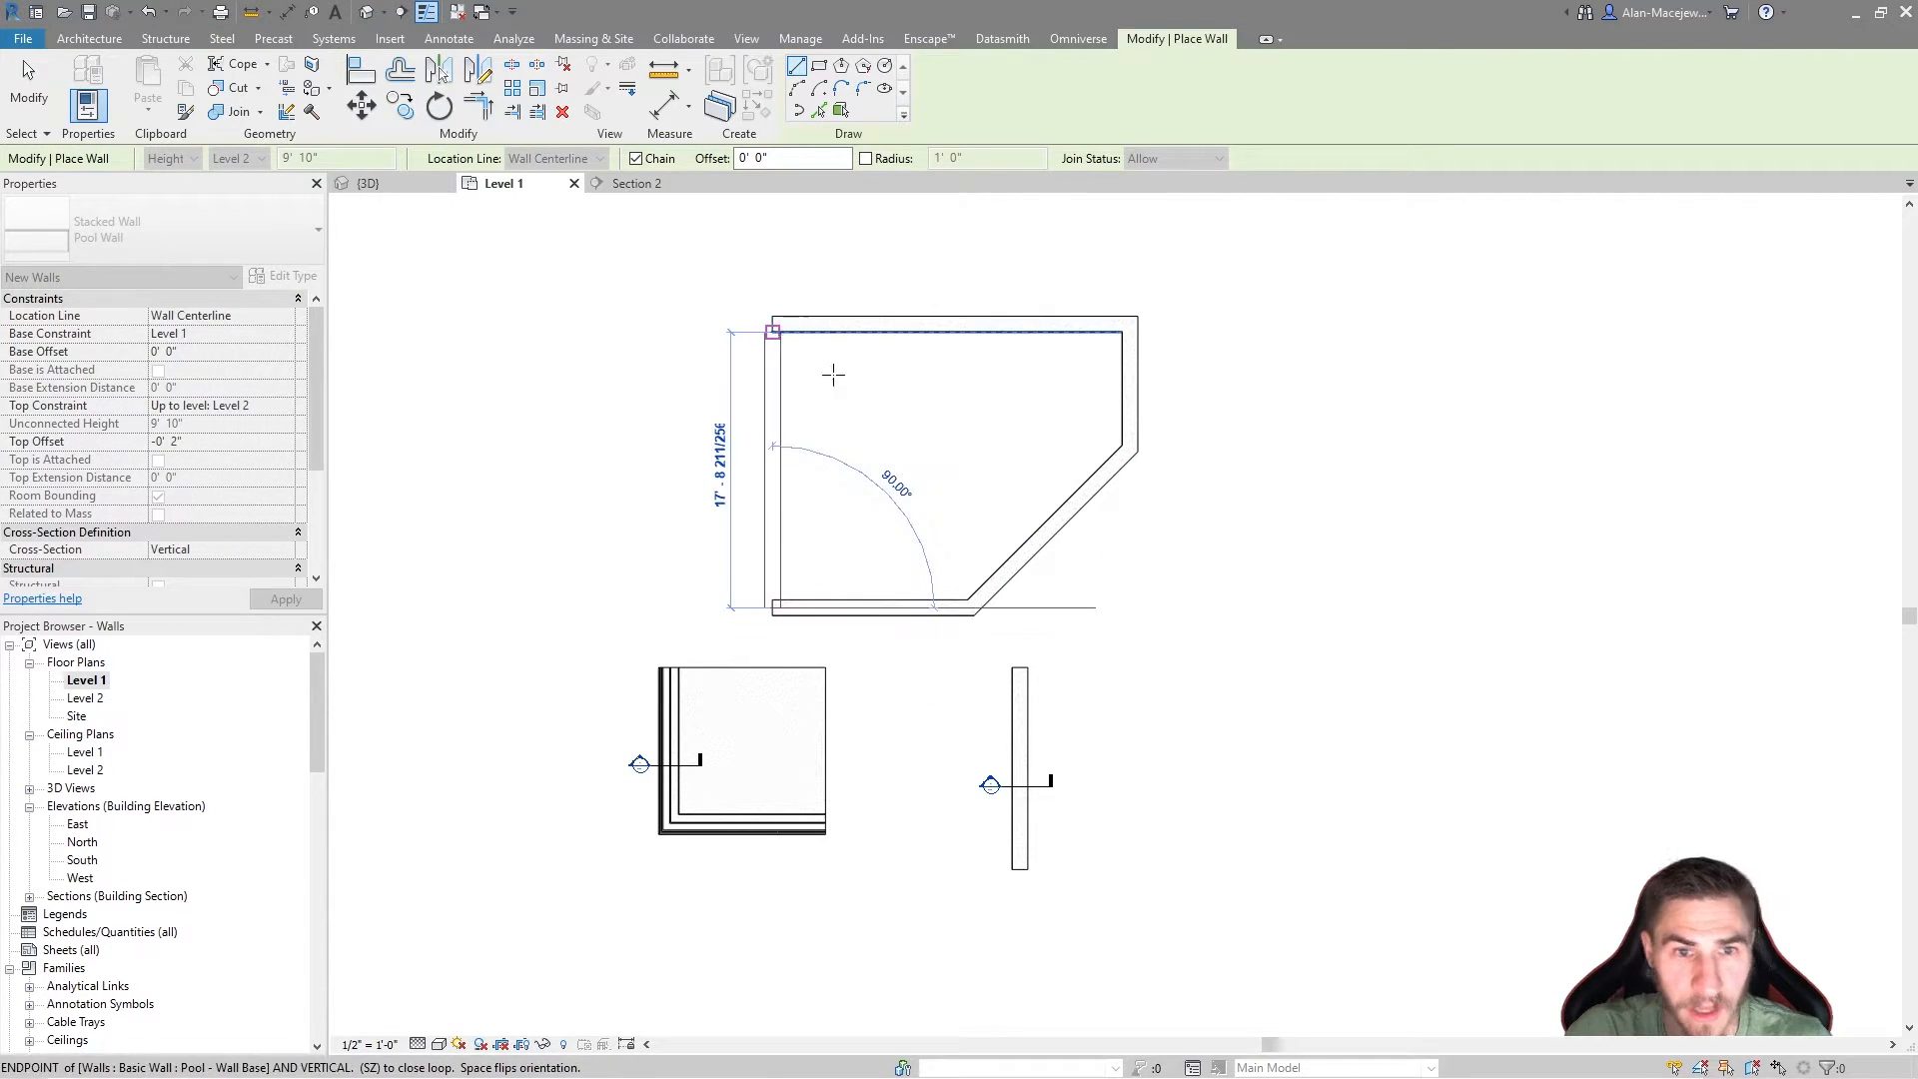
click(771, 322)
key(Escape)
key(Escape)
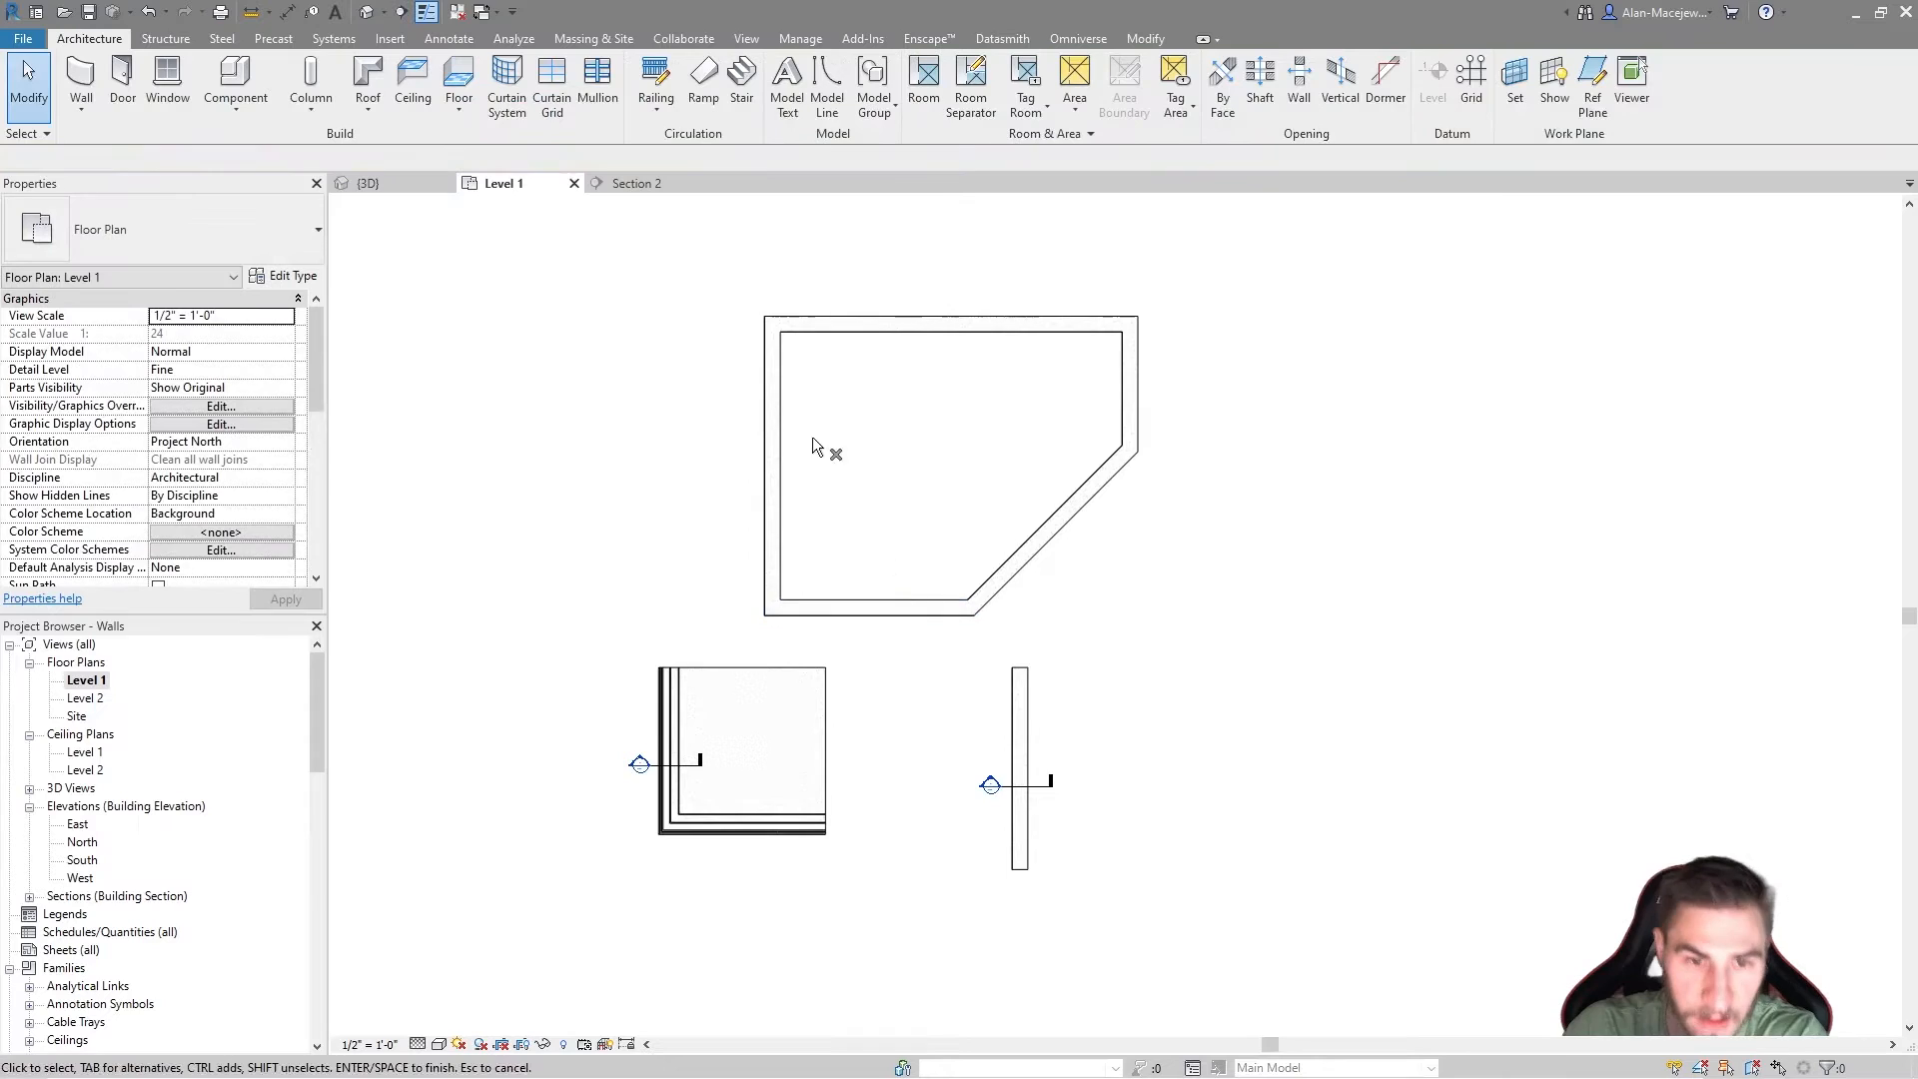
Step: Replace the lower horizontal wall with a 180° arc Pool Wall of about 6'-4" radius joining the vertical and diagonal walls
click(883, 615)
key(Delete)
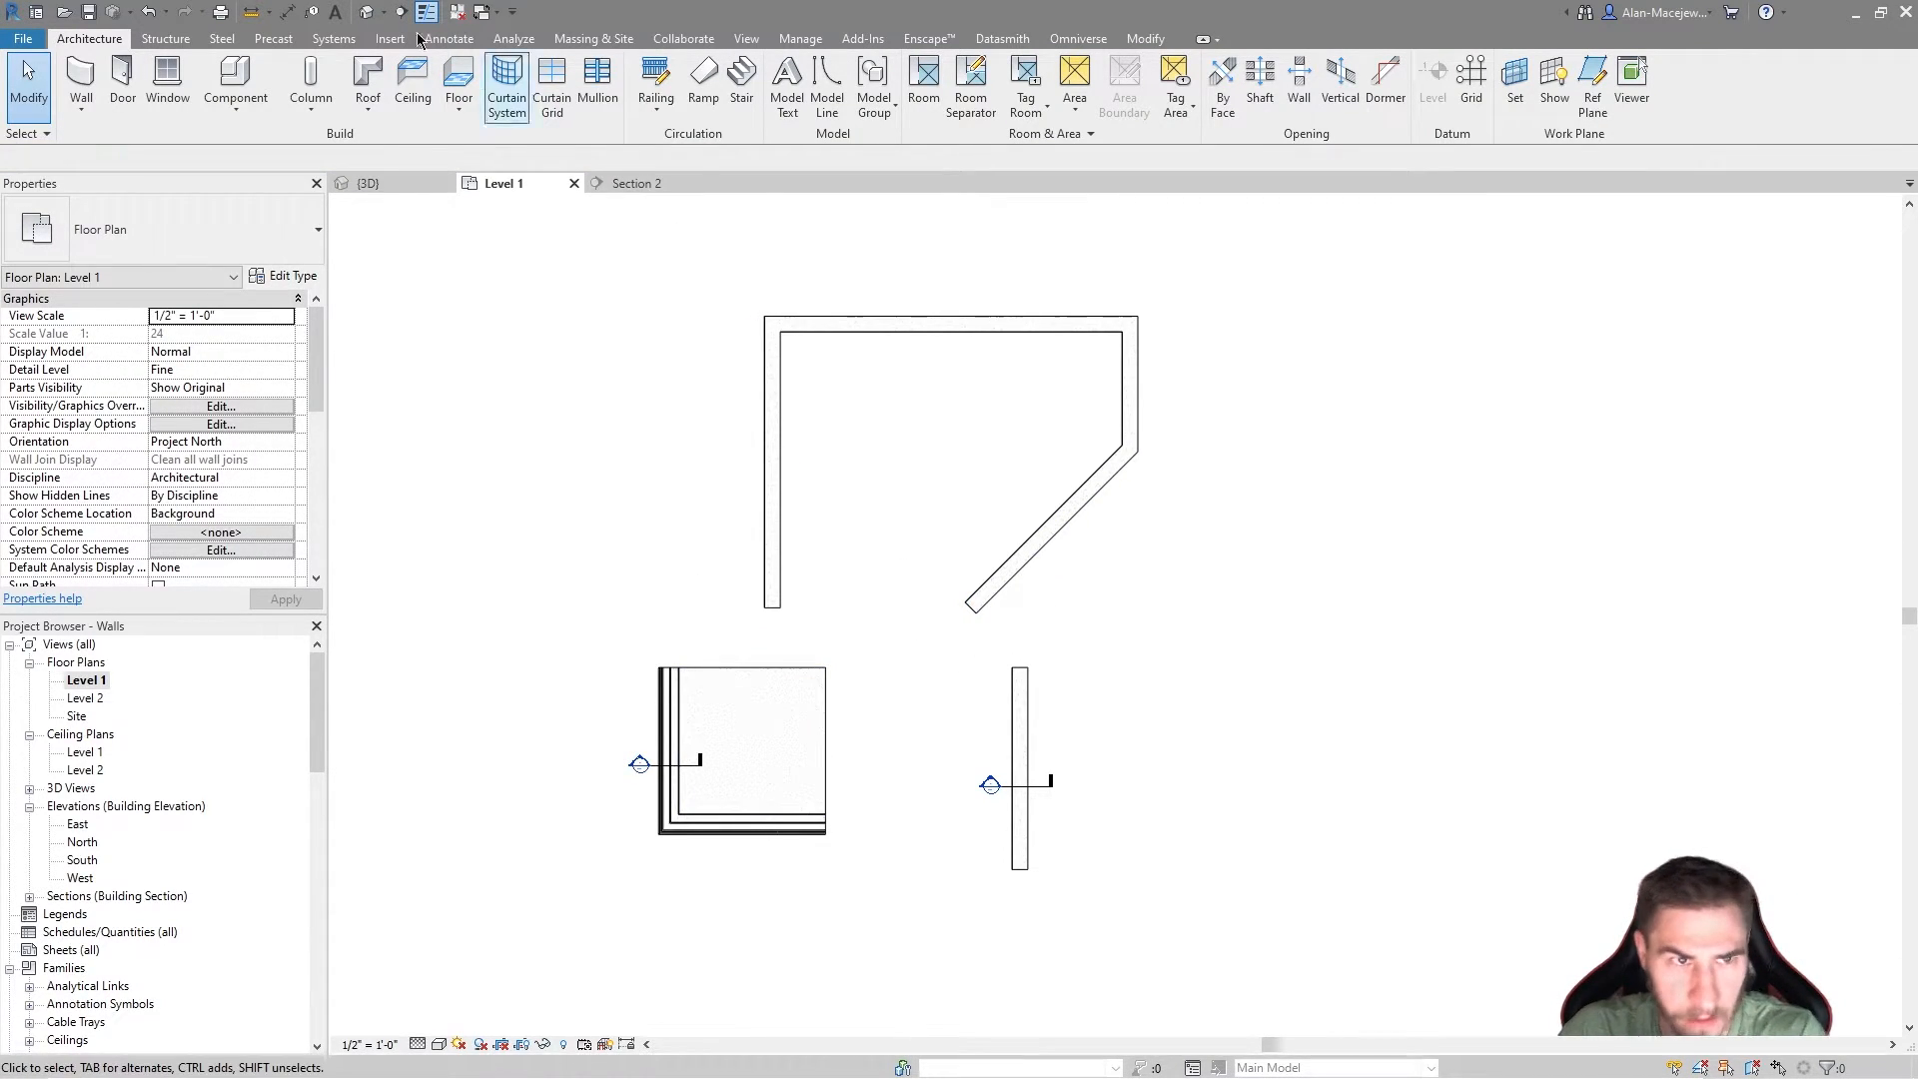
click(767, 463)
key(c)
key(s)
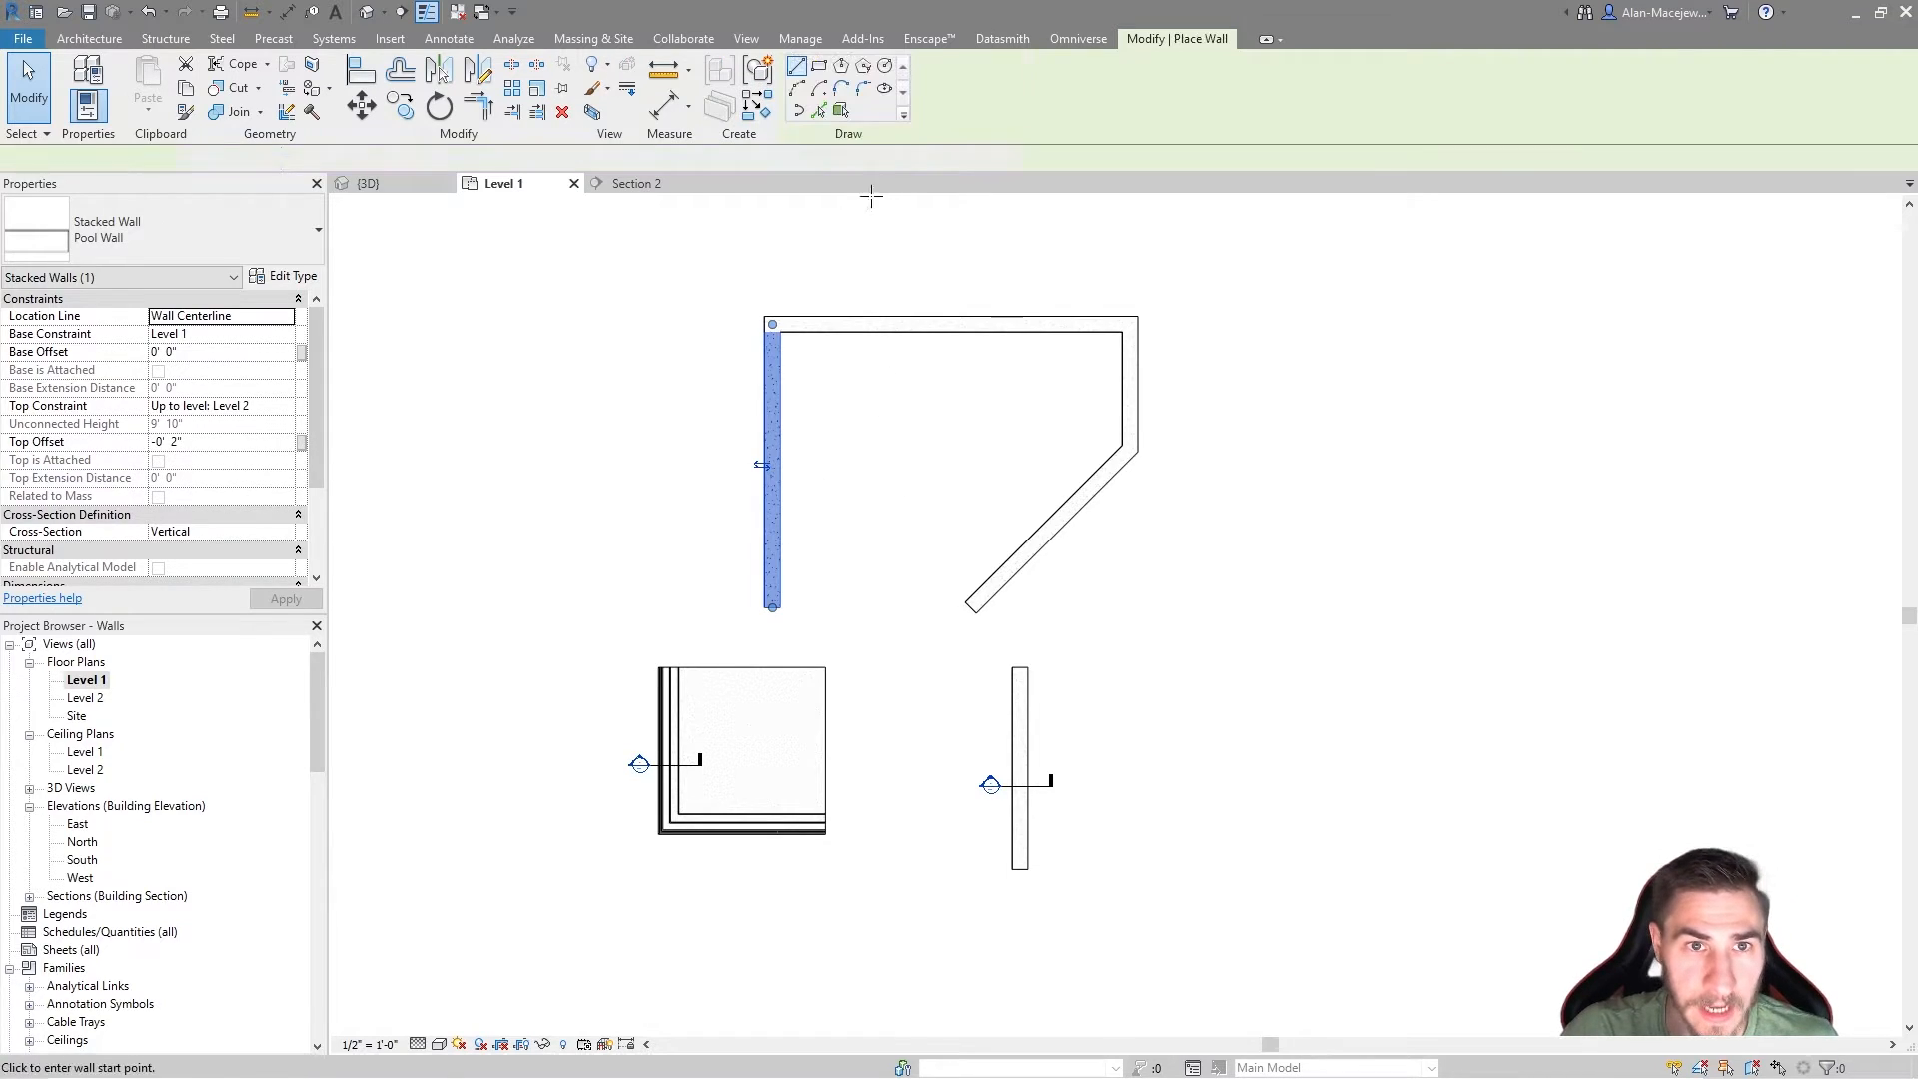
click(774, 610)
click(972, 607)
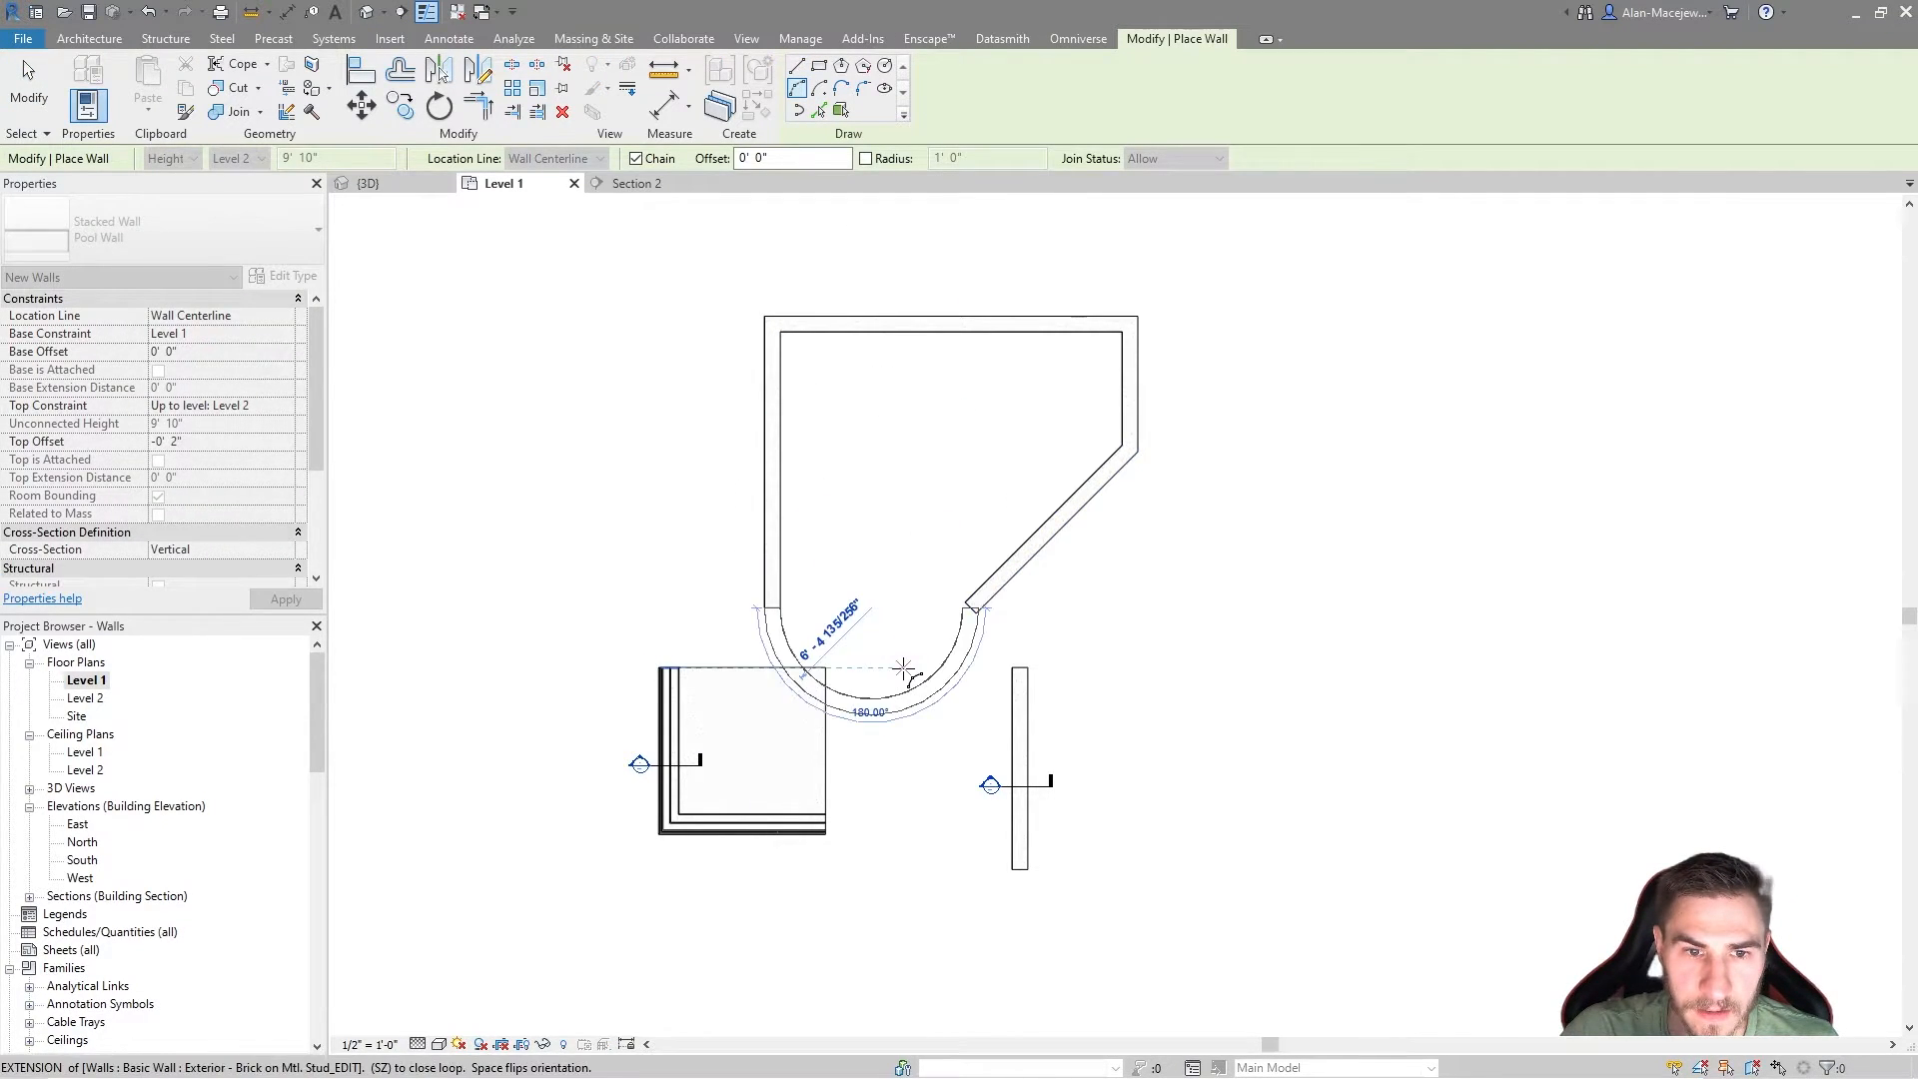
click(1032, 605)
key(Escape)
key(Escape)
Step: Move the brick wall corner sample, together with its section marker, clear of the pool outline
scroll(955, 613, up, 2)
scroll(877, 685, down, 2)
drag(567, 880, 894, 631)
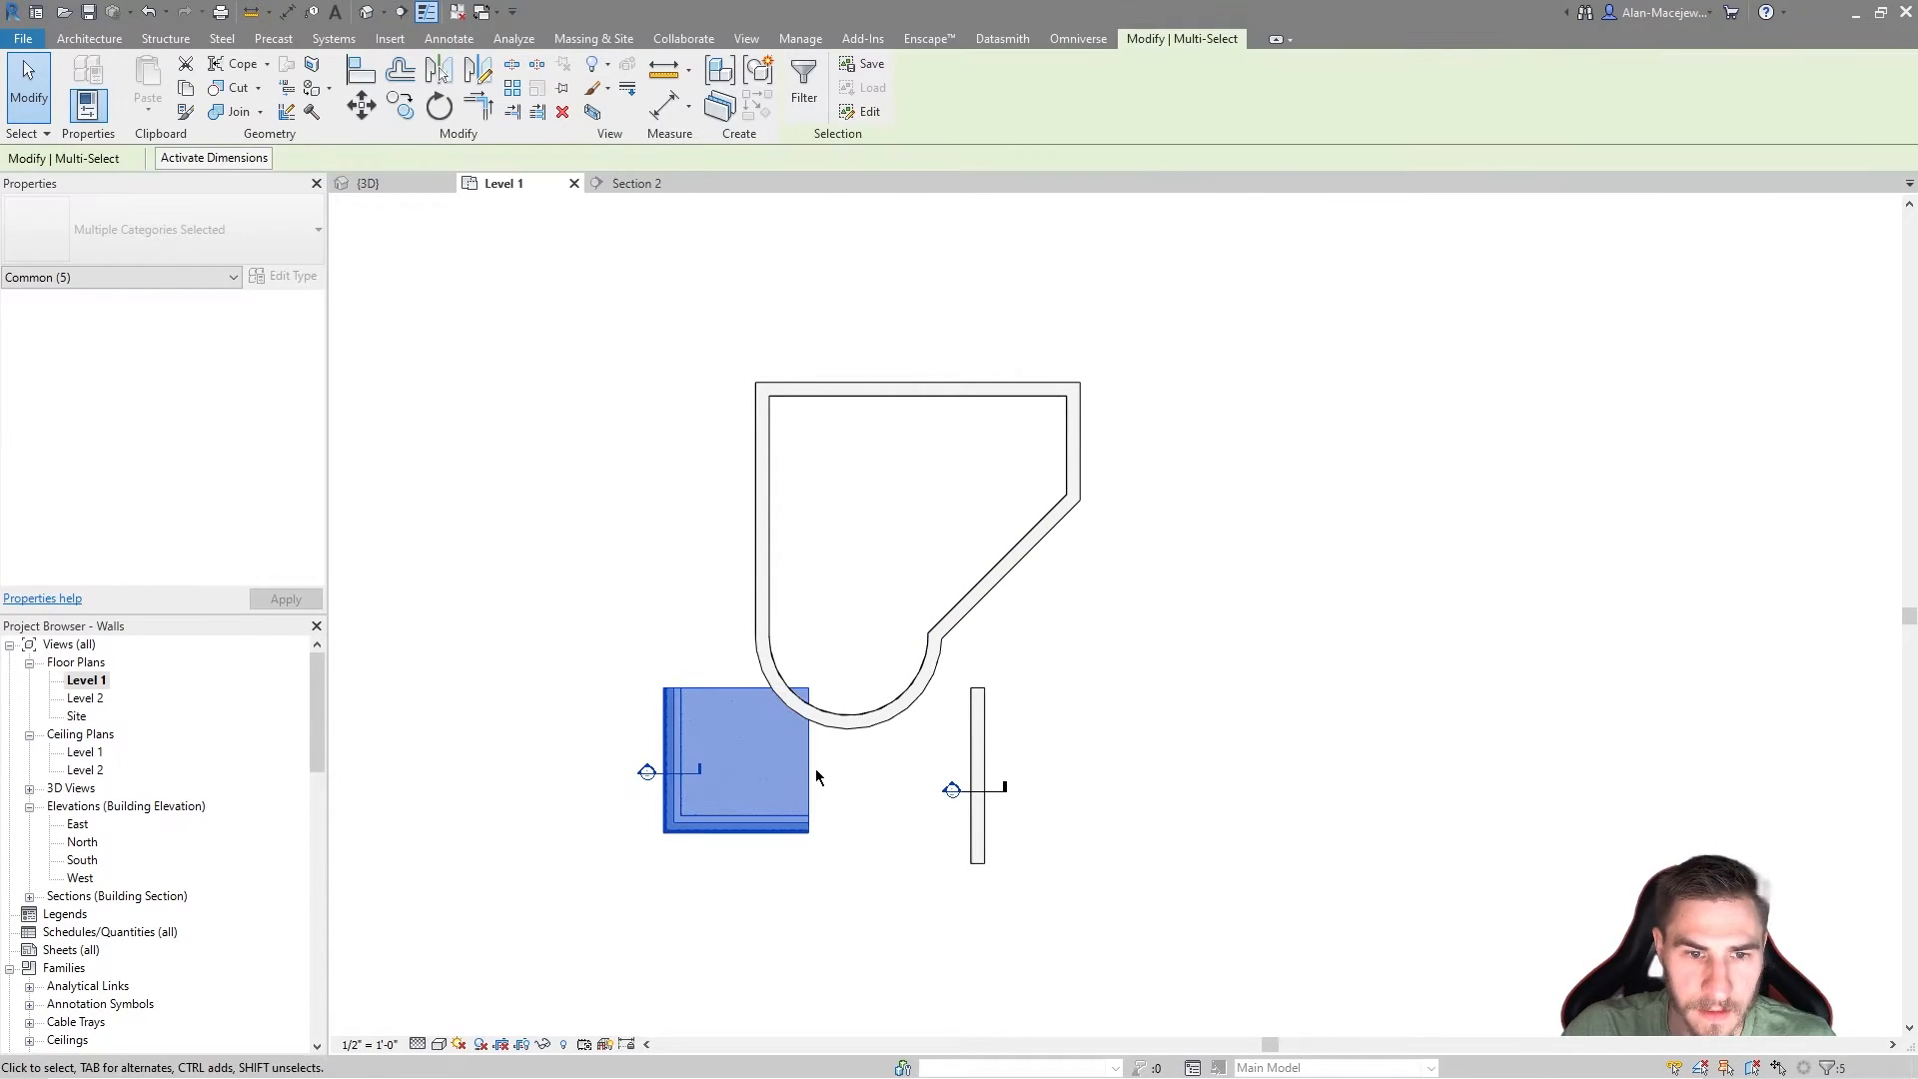
drag(645, 901, 645, 901)
Step: Delete the standalone Pool Wall and move its section marker across the pool's short vertical wall
click(1029, 794)
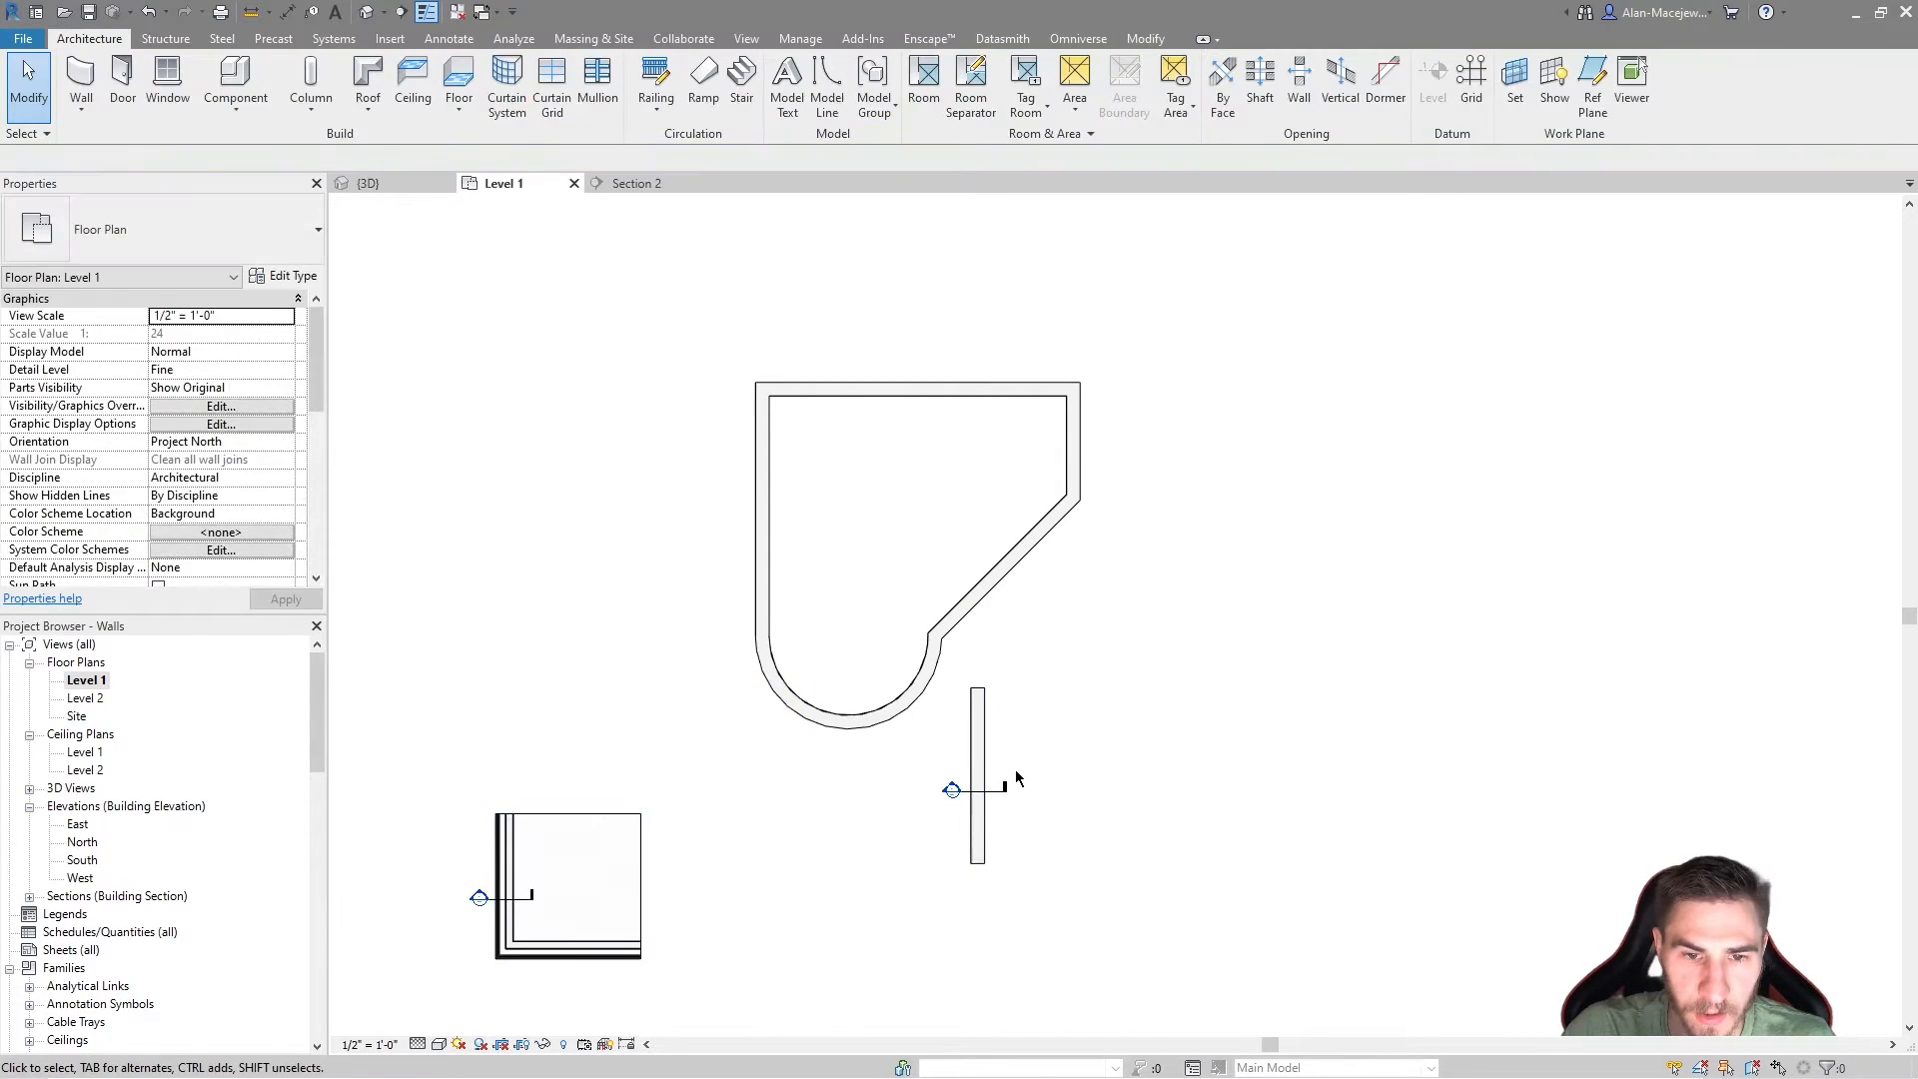
click(983, 757)
key(Delete)
mouse_move(966, 795)
mouse_down()
mouse_move(736, 522)
mouse_move(977, 744)
mouse_move(1059, 450)
mouse_move(1084, 464)
mouse_up()
click(998, 376)
Step: Examine the pool in the 3D view, checking the coping and which side the tile band faces at the corners and curved wall
click(379, 187)
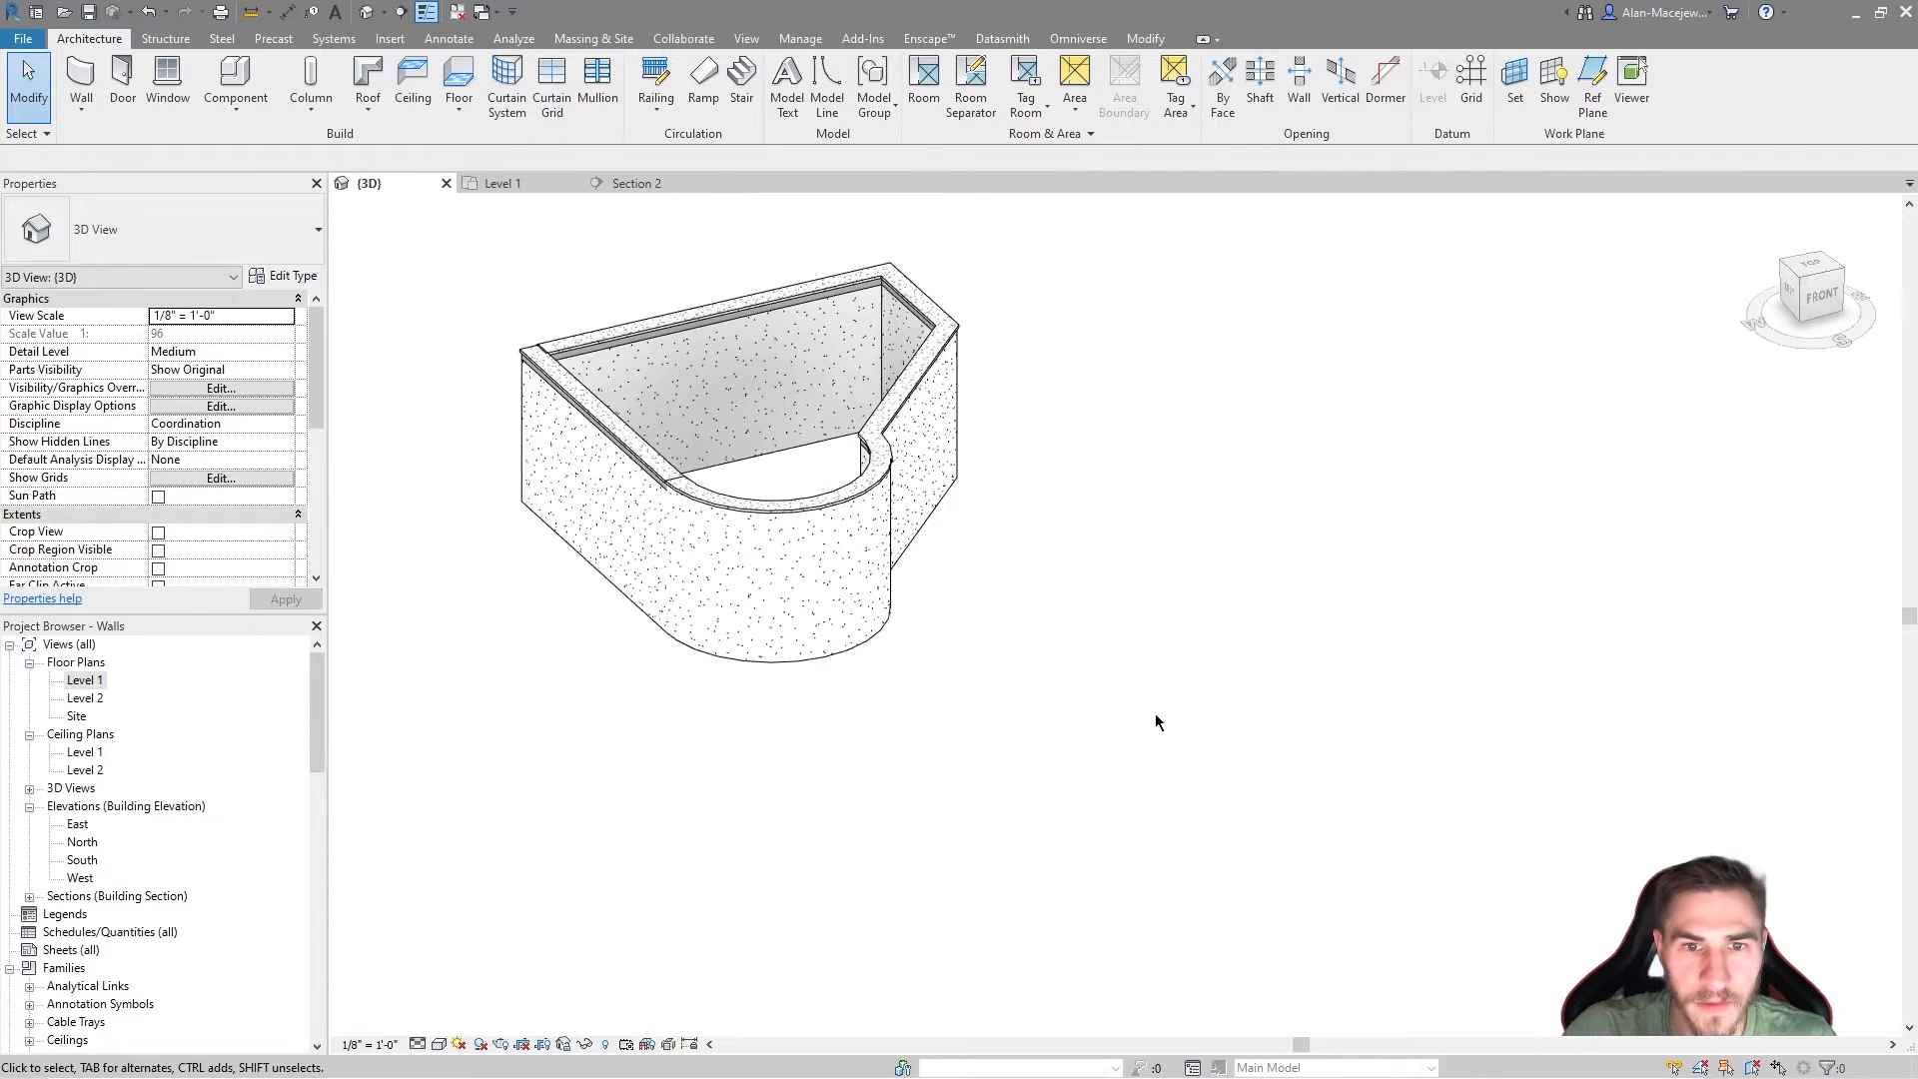
scroll(1091, 315, up, 6)
scroll(947, 275, up, 2)
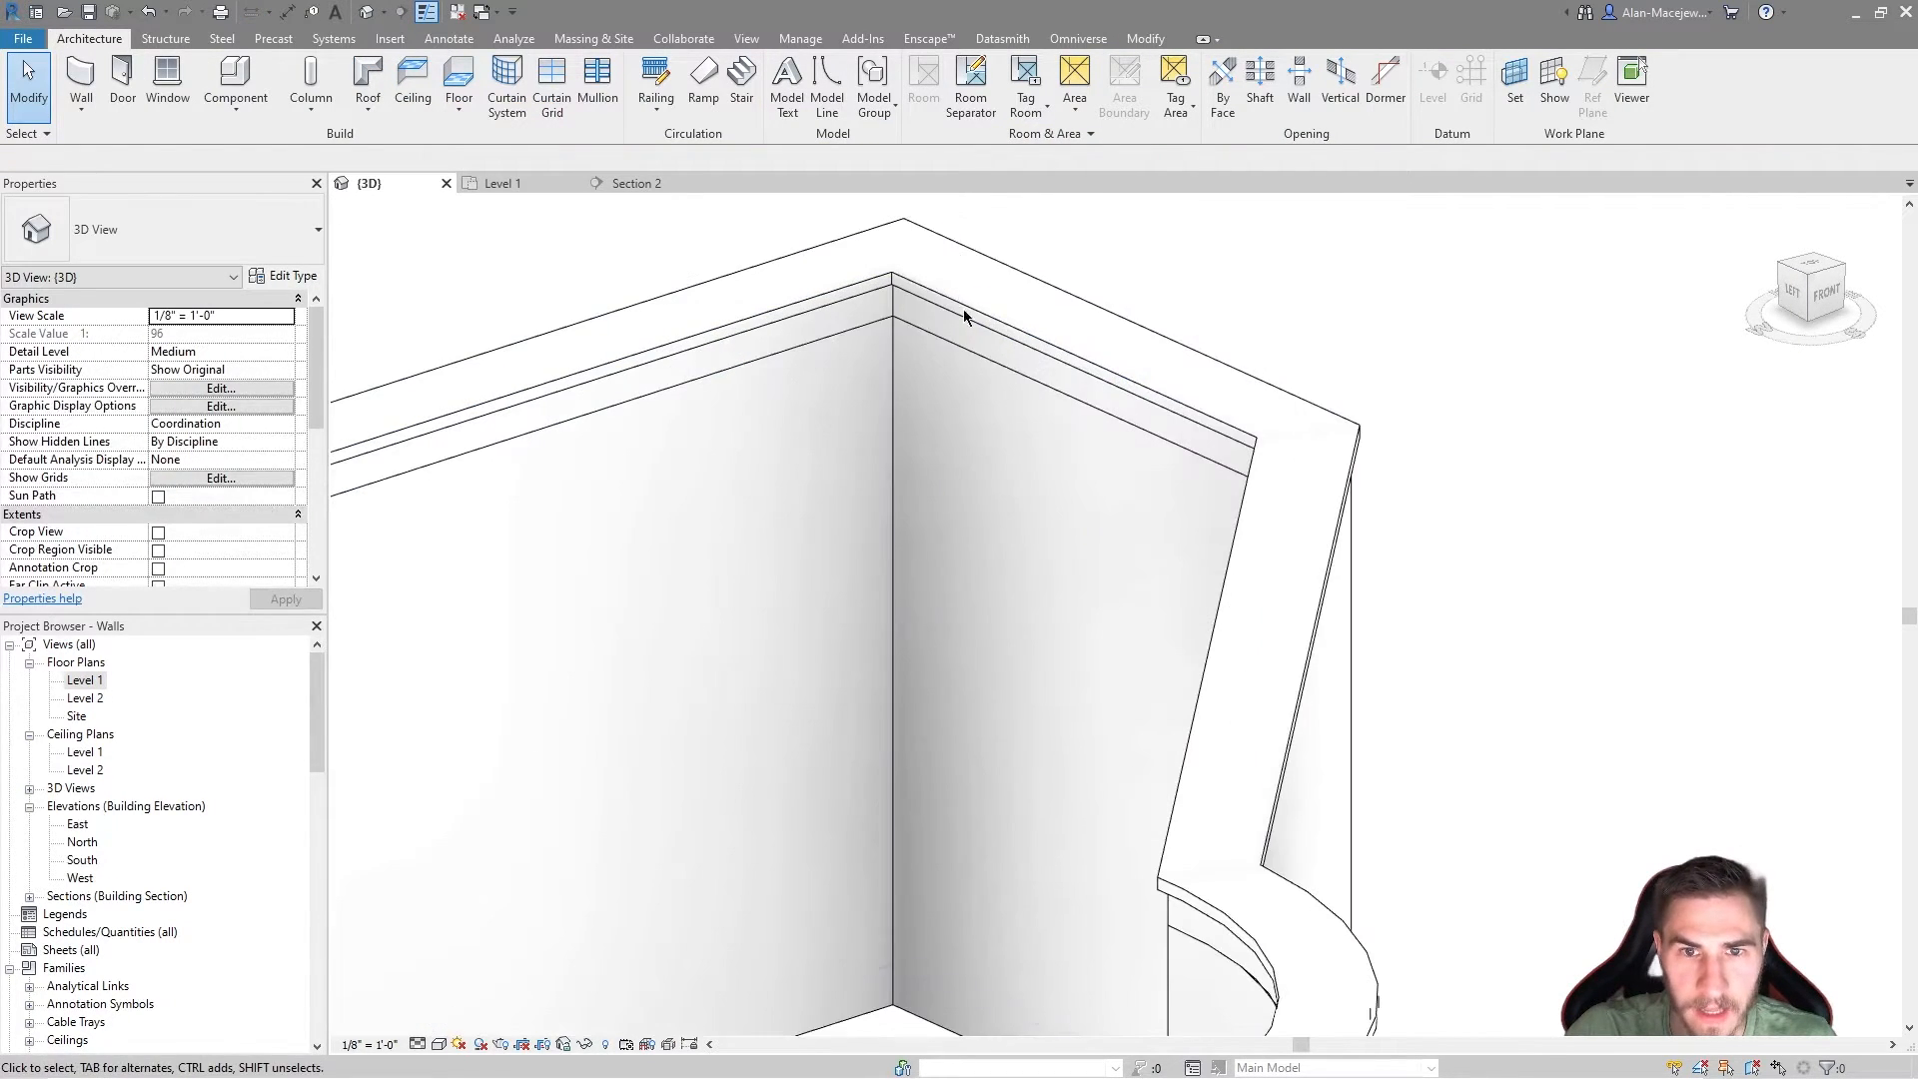
scroll(1263, 445, down, 3)
shift+middle_drag(1237, 517, 1332, 470)
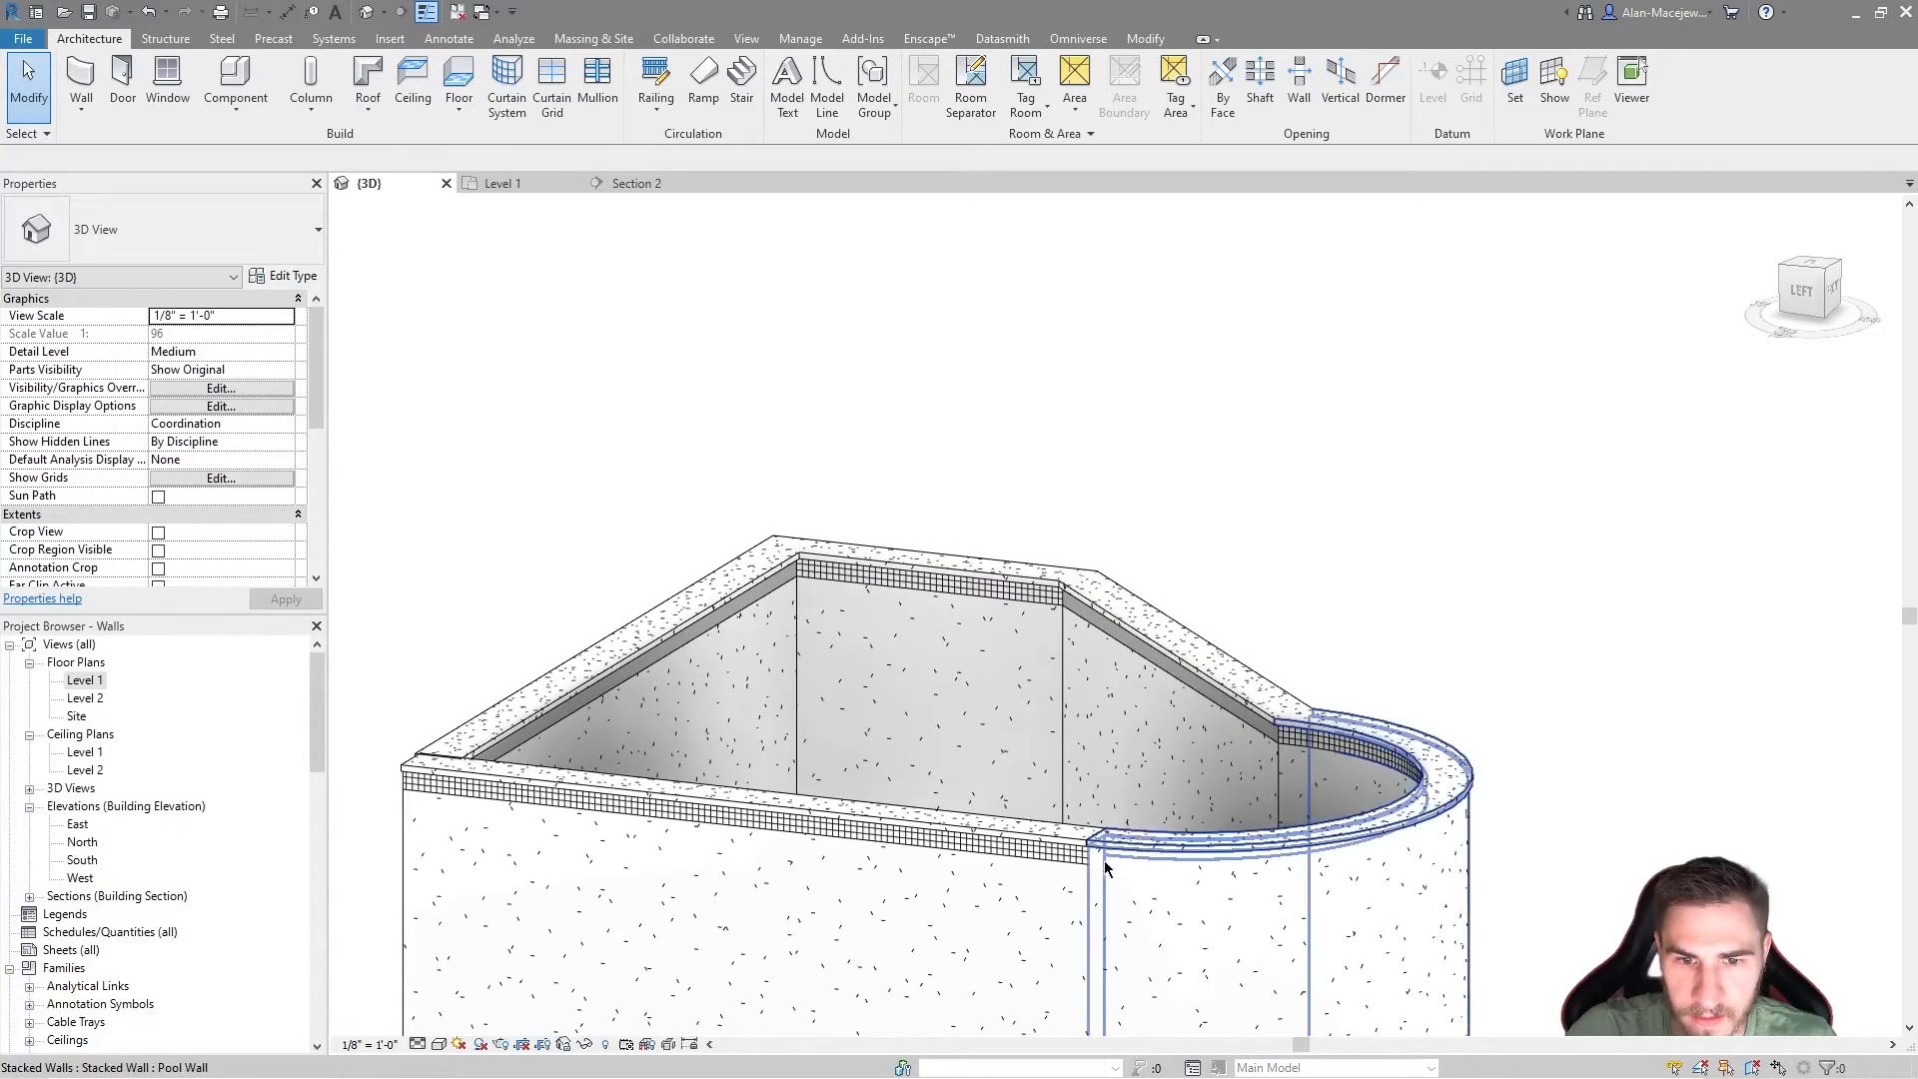
shift+middle_drag(1158, 855, 1319, 698)
scroll(1318, 698, up, 10)
scroll(1329, 814, down, 8)
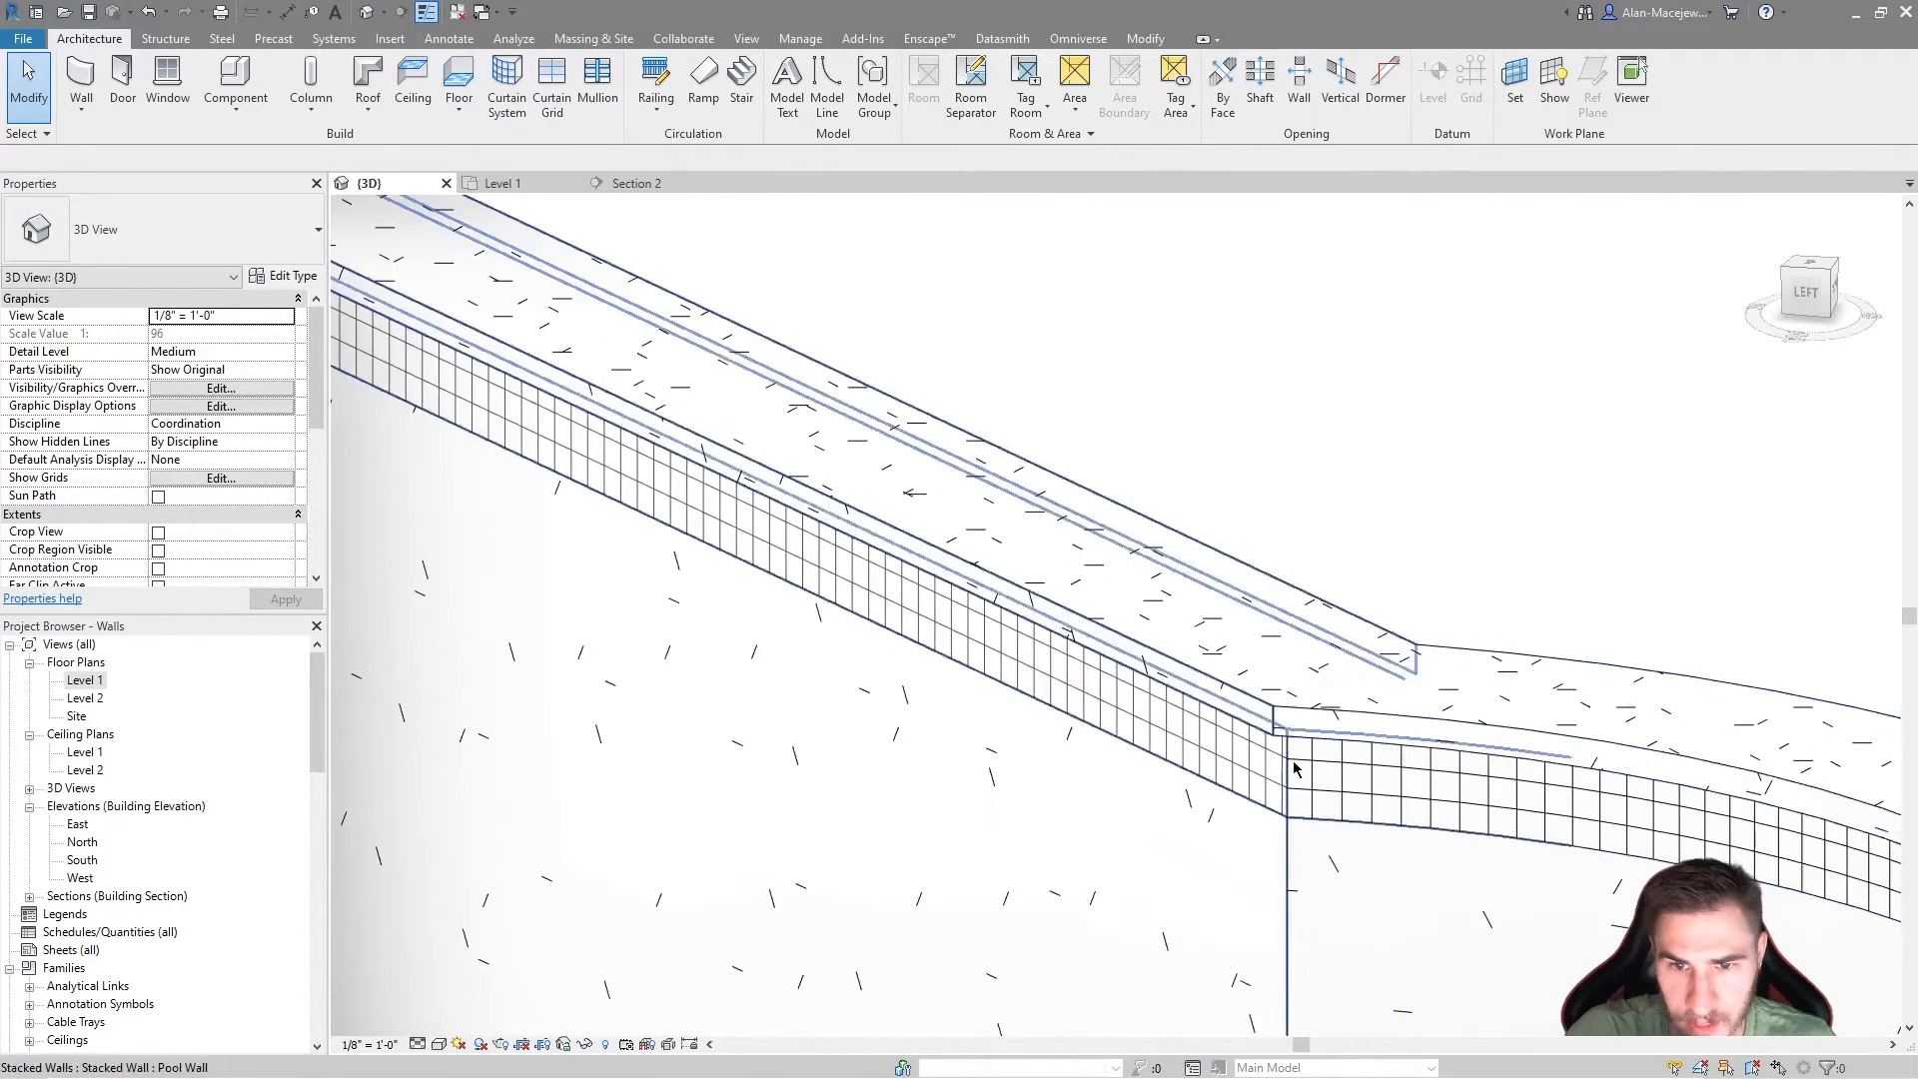
shift+middle_drag(1254, 719, 1075, 628)
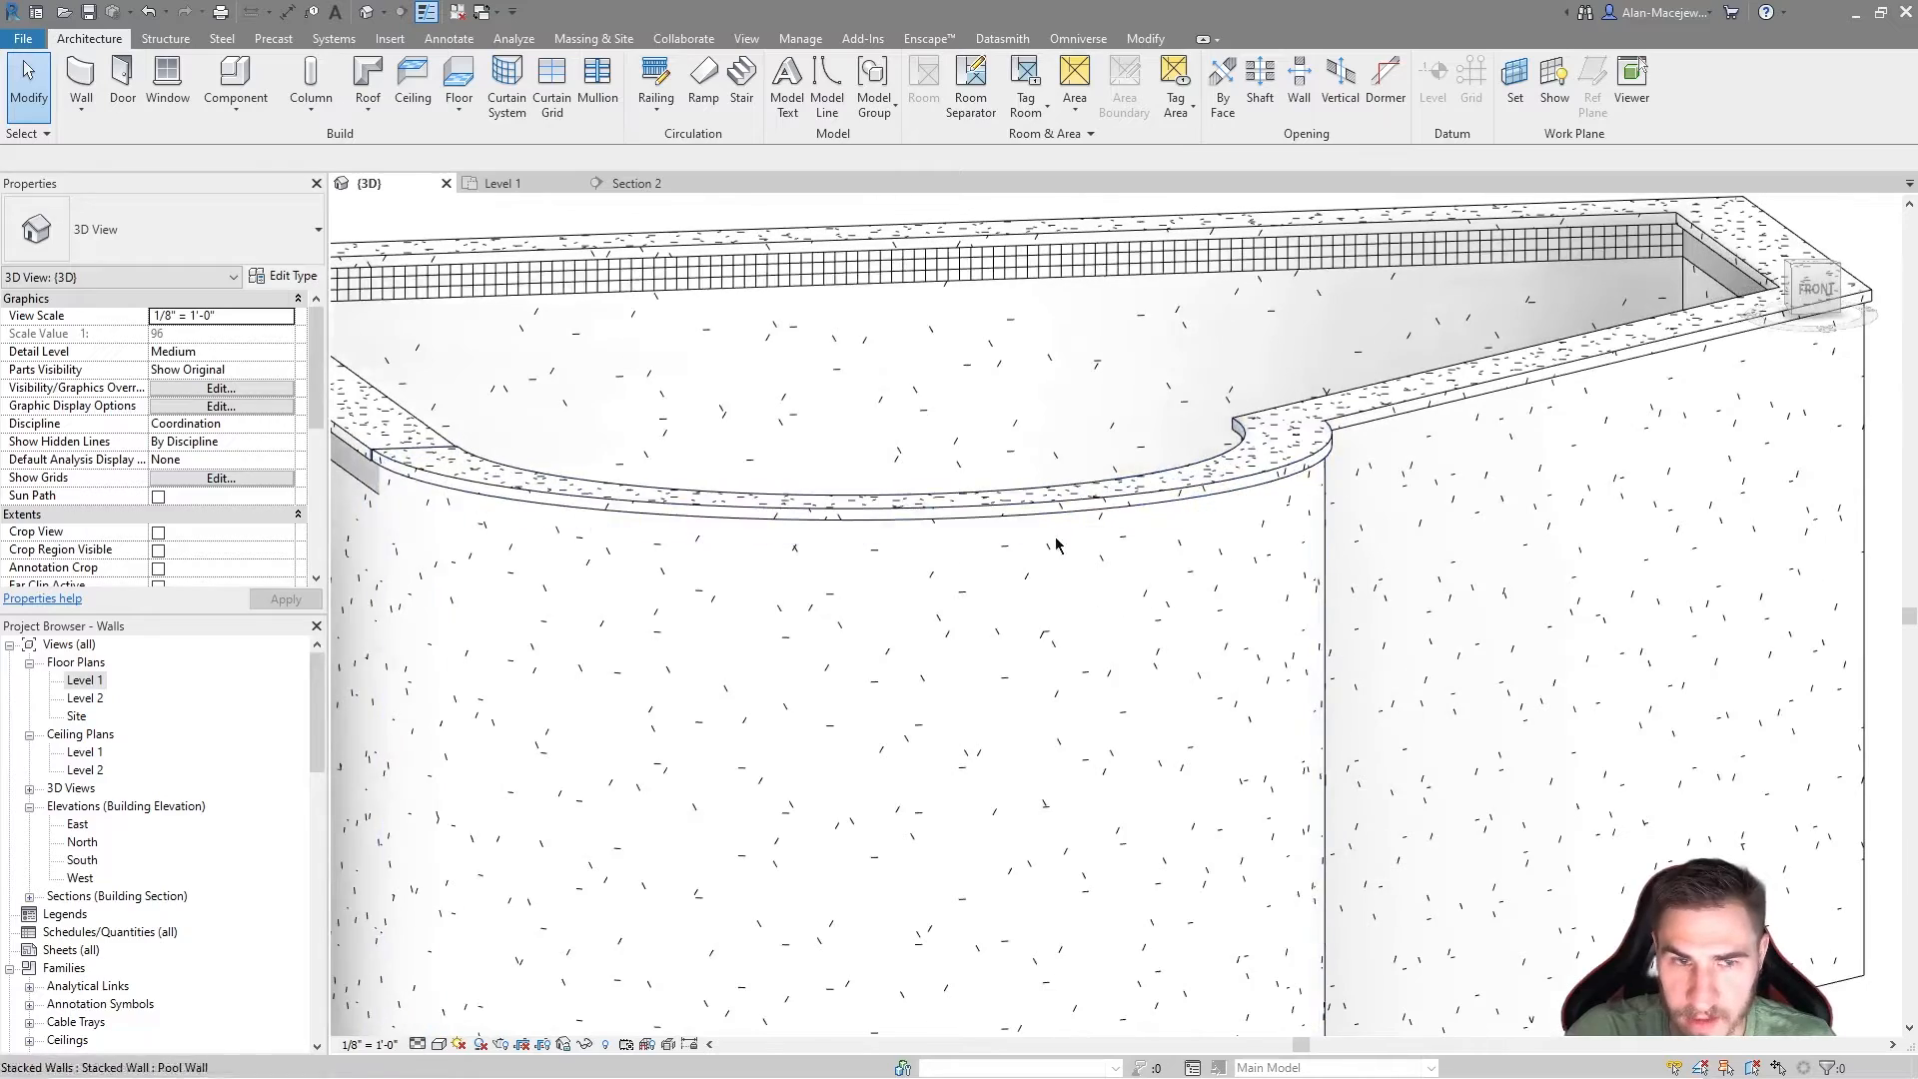
middle_drag(648, 565, 1314, 693)
shift+middle_drag(1105, 598, 721, 605)
click(964, 712)
mouse_move(566, 708)
shift+middle_down()
mouse_move(538, 627)
mouse_move(771, 579)
mouse_move(837, 603)
shift+middle_up()
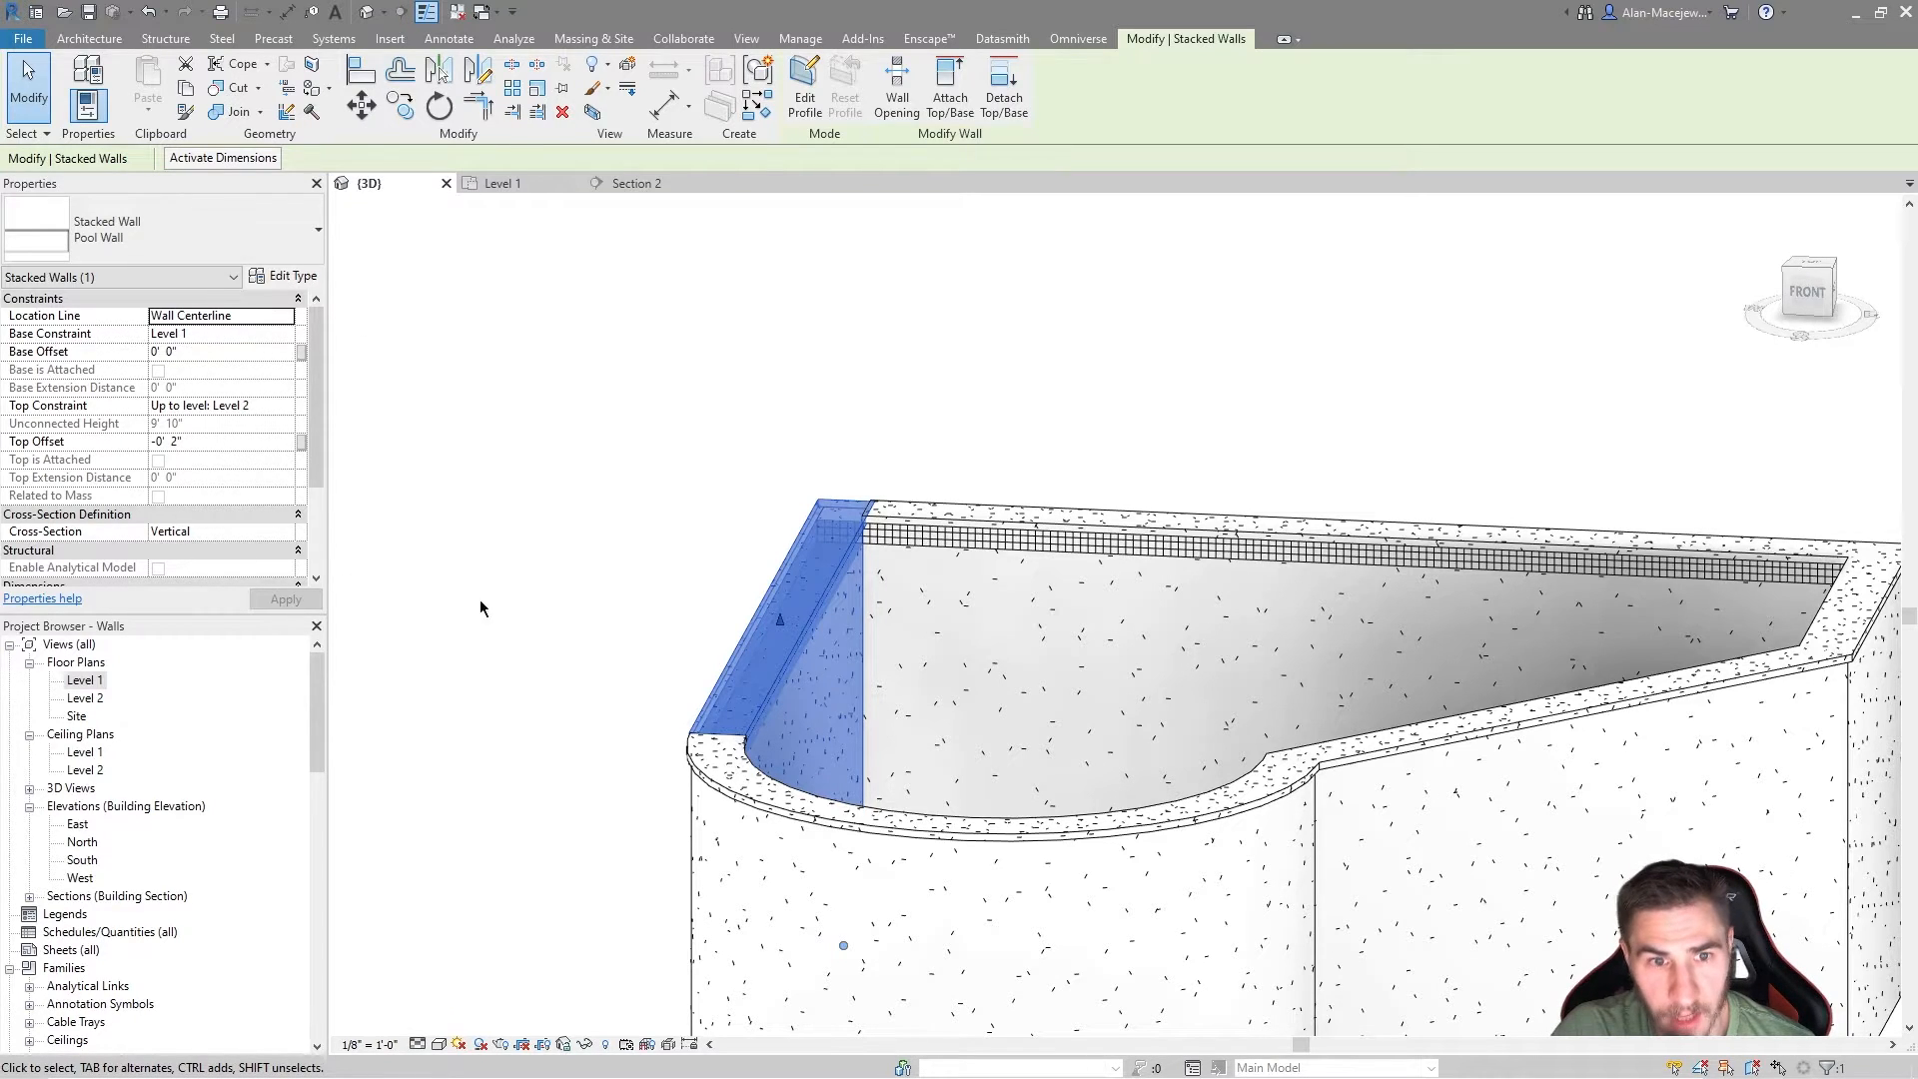
Step: Set the location line of the pool's long back wall to Finish Face: Exterior
click(1075, 542)
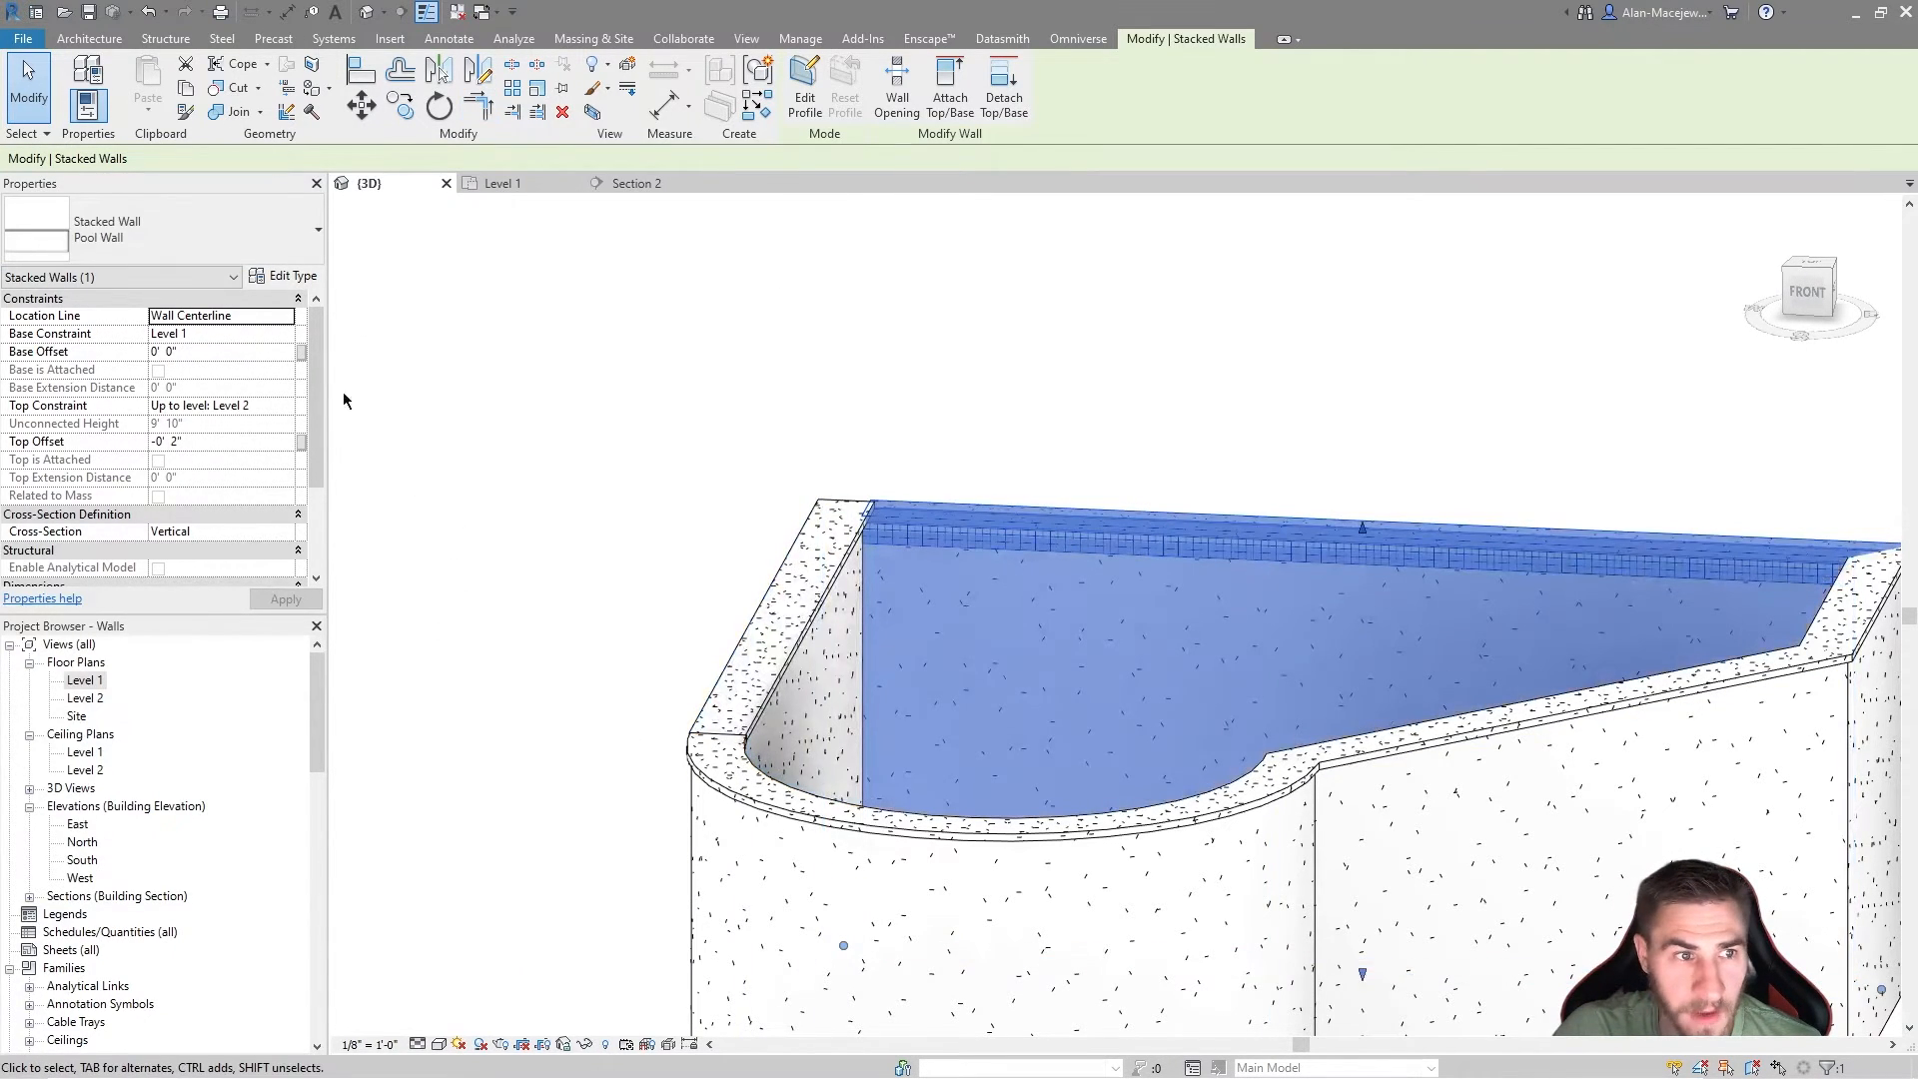
click(295, 320)
click(220, 372)
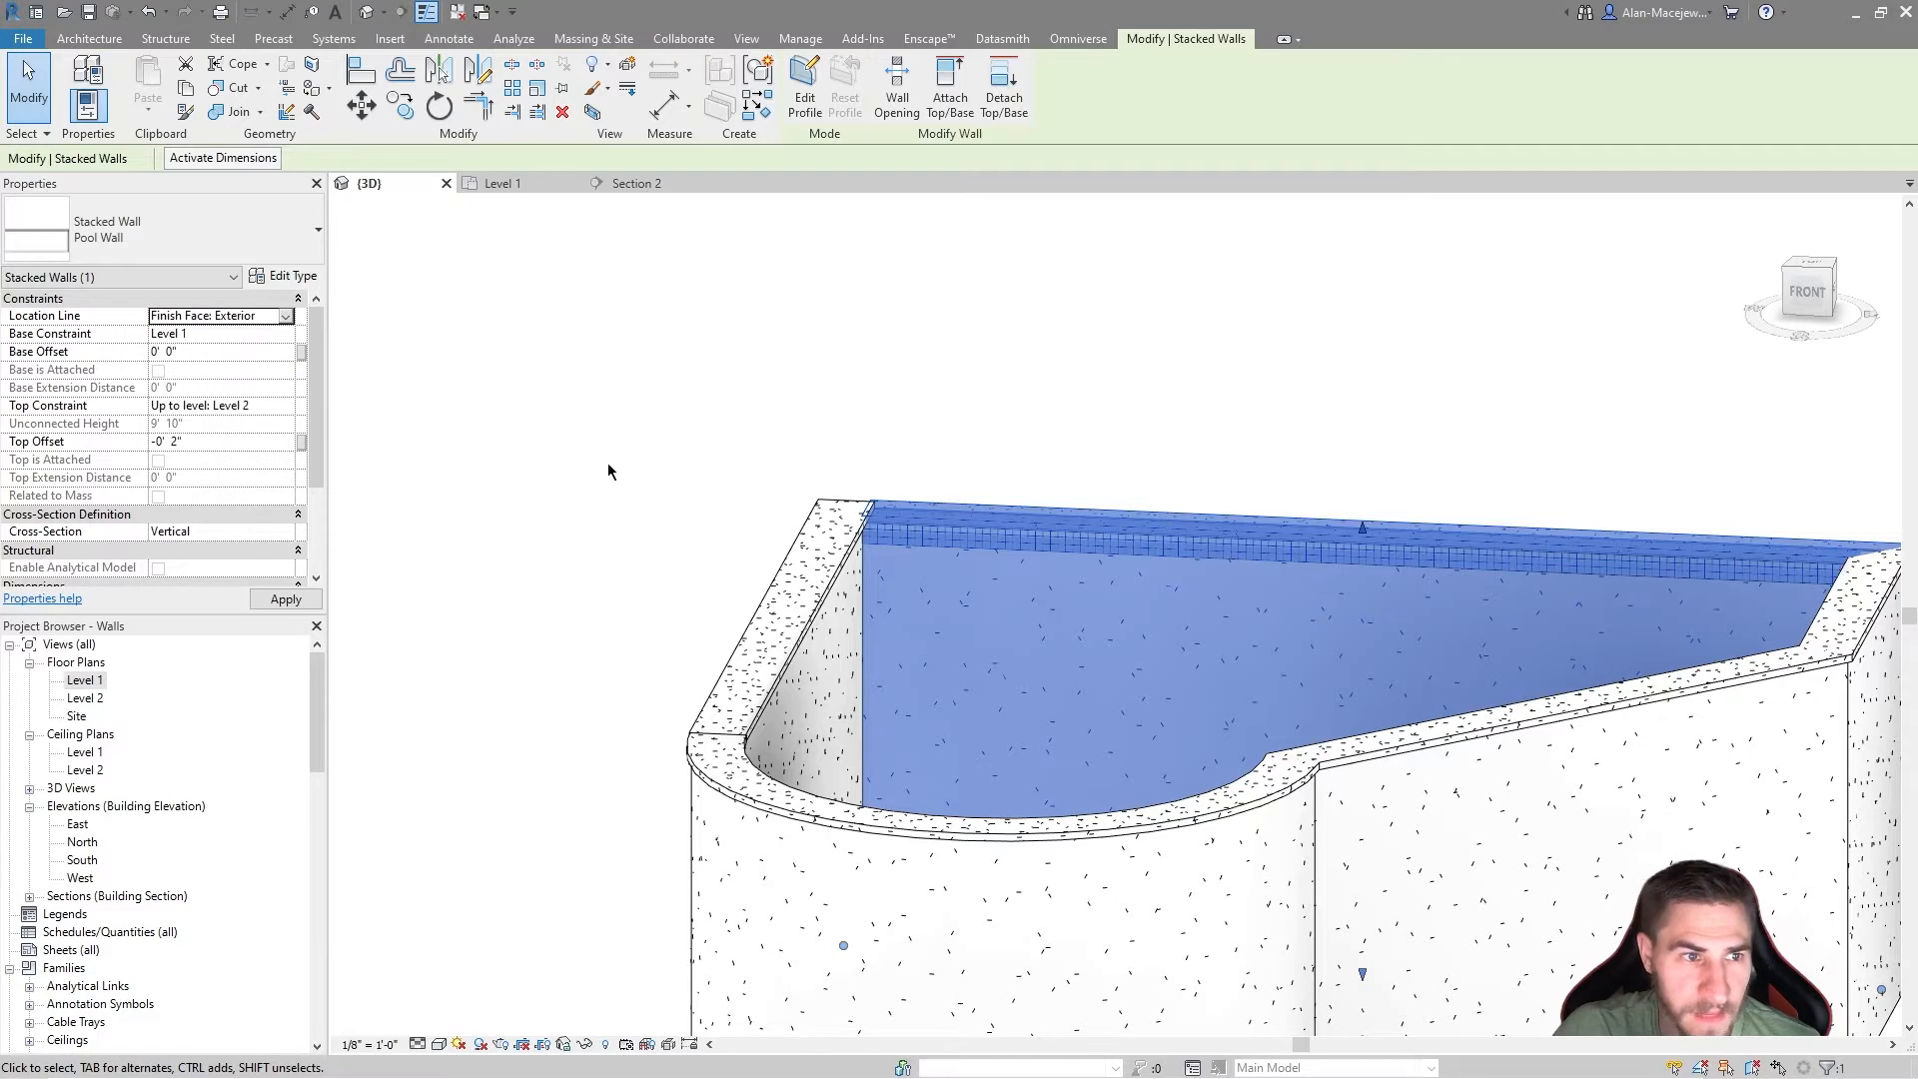
click(1026, 430)
shift+middle_drag(1026, 430, 1515, 883)
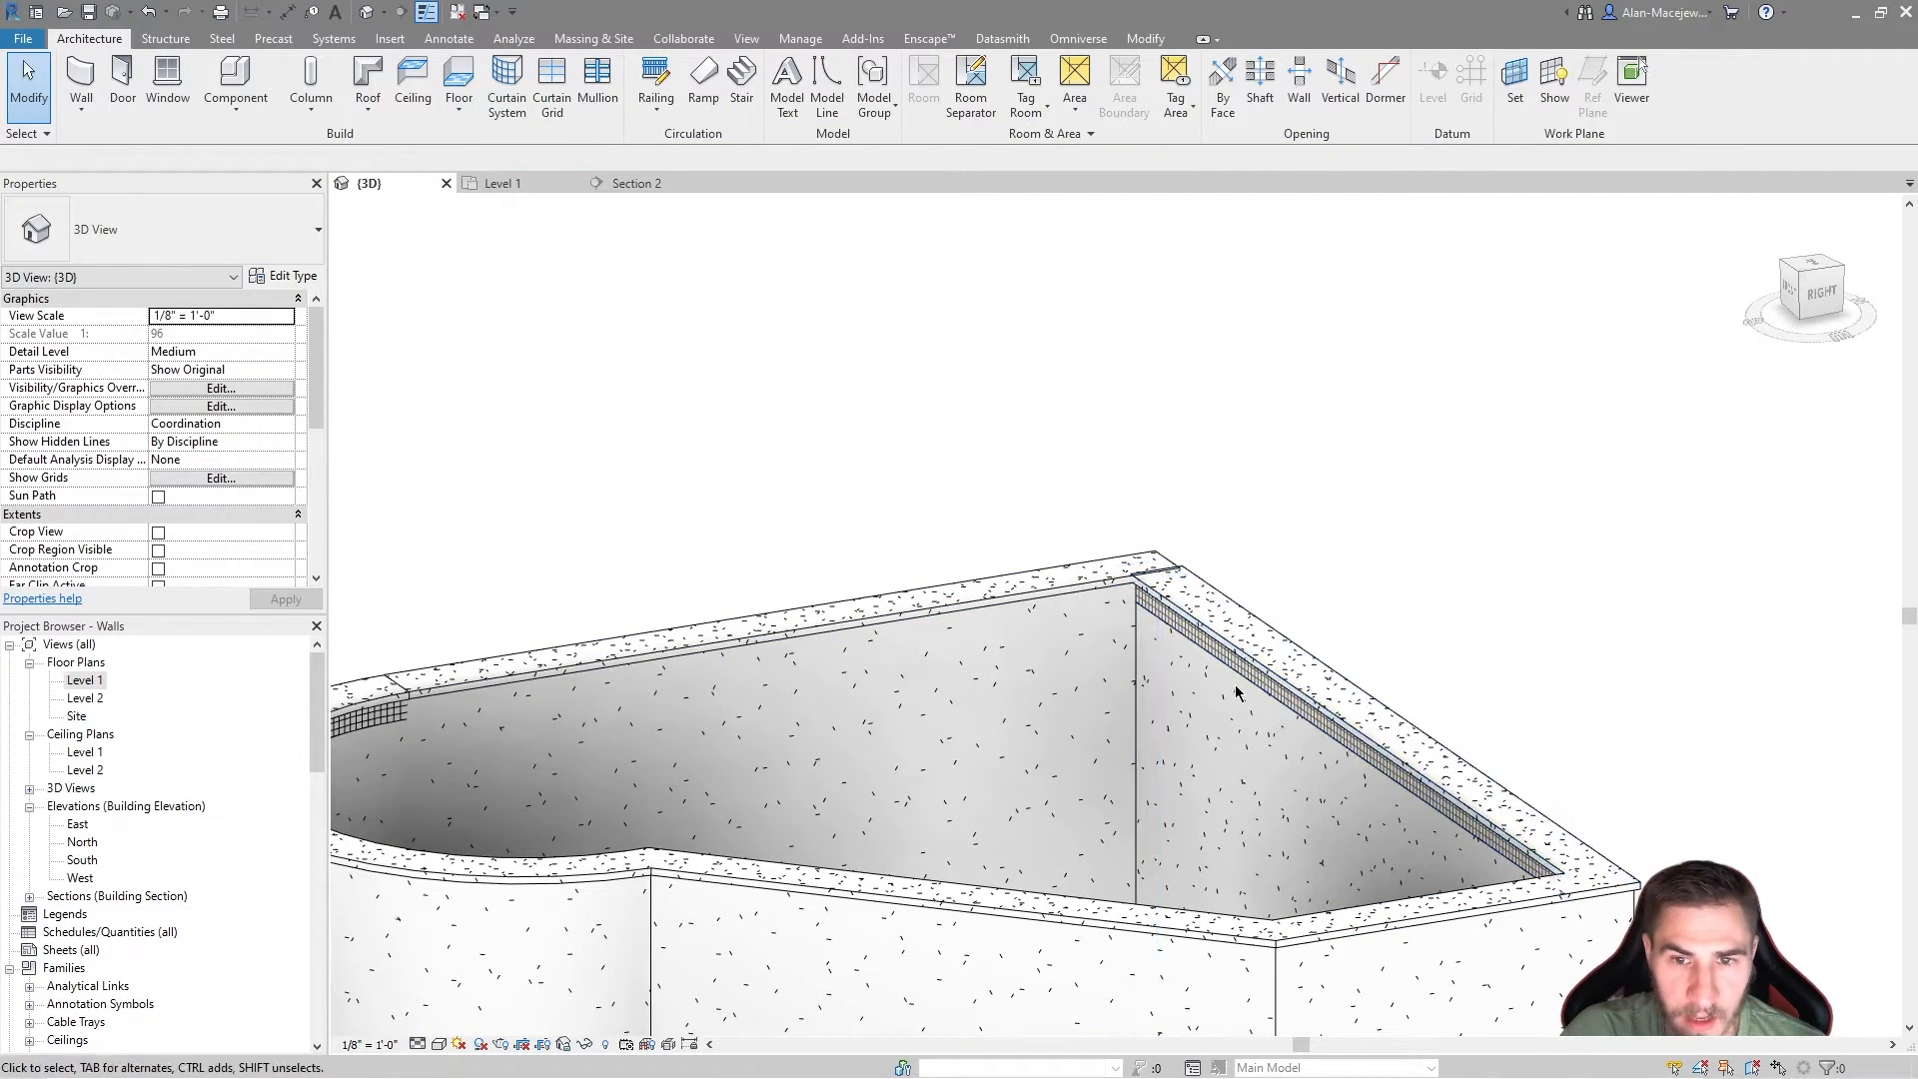
Step: Flip the long straight wall beside the arc so its tile band faces the pool, and return its location line to Wall Centerline
click(1124, 611)
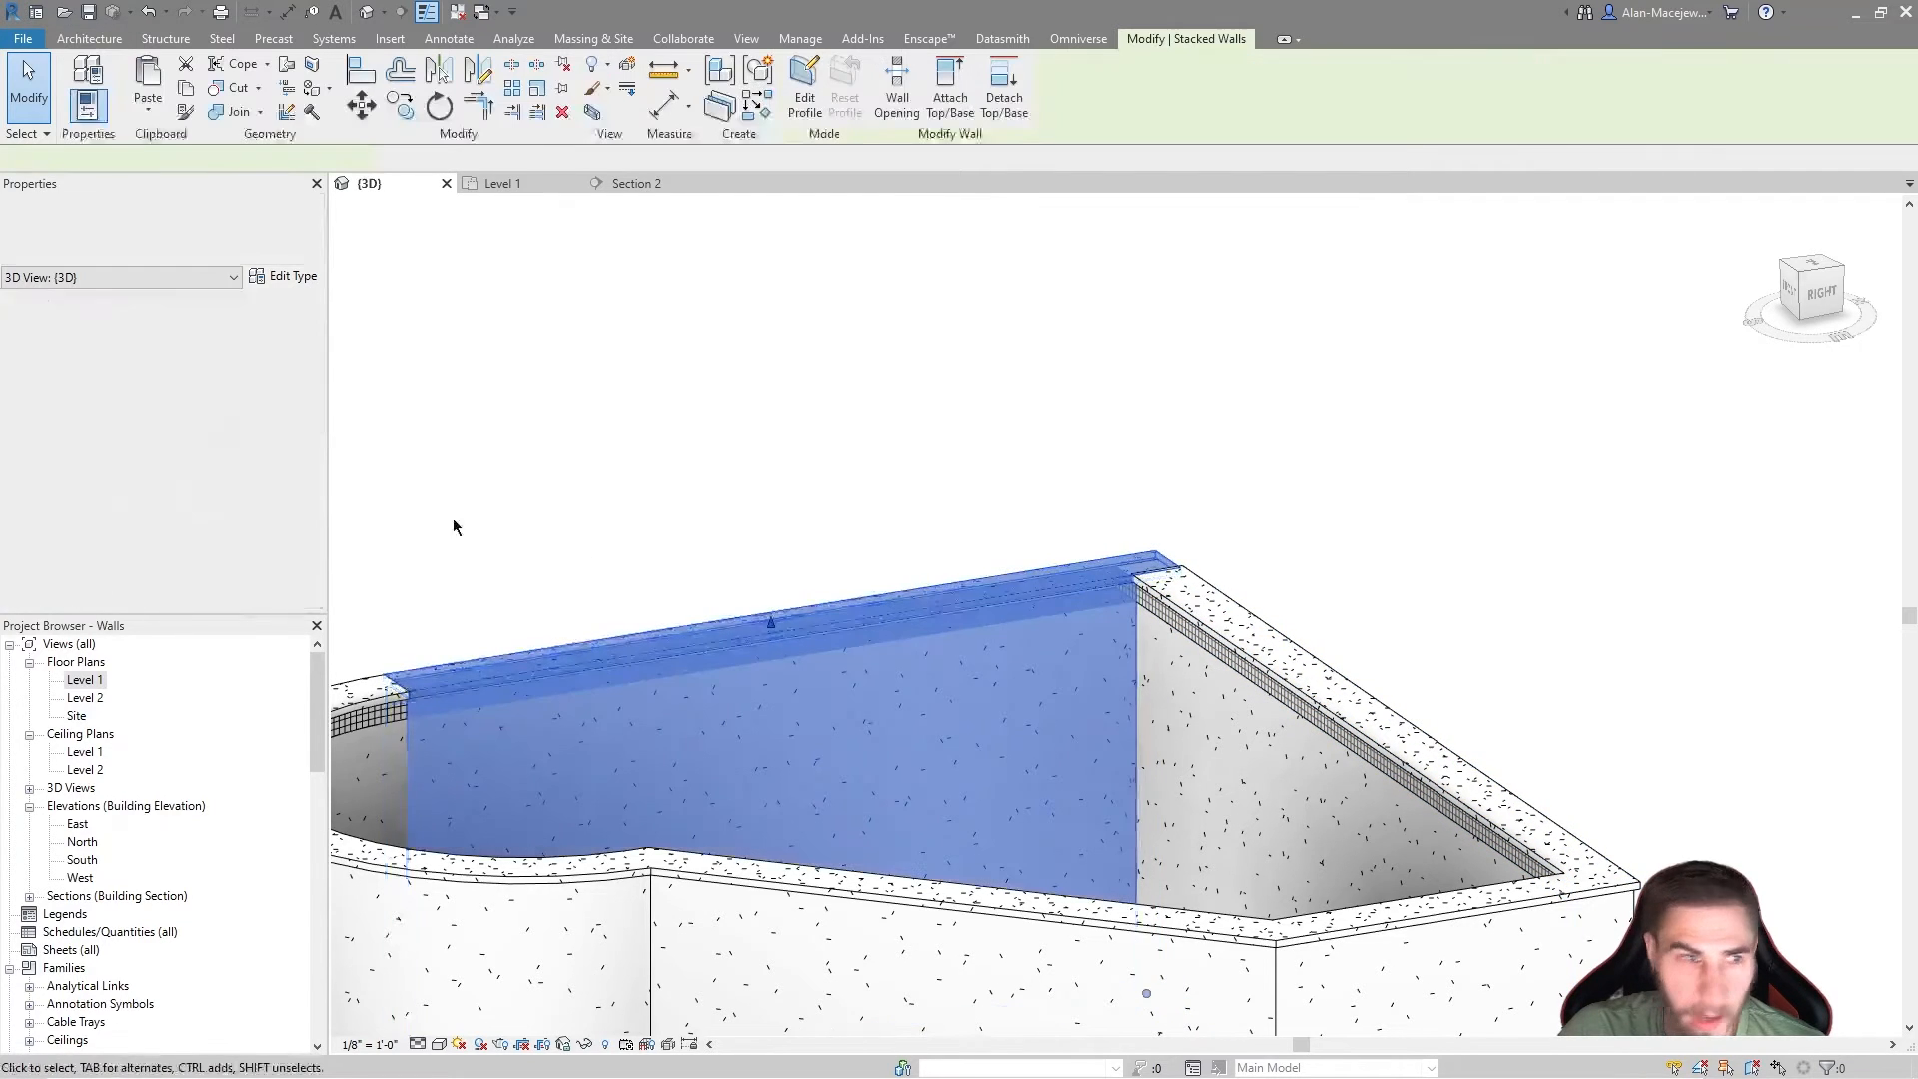
click(286, 316)
click(200, 341)
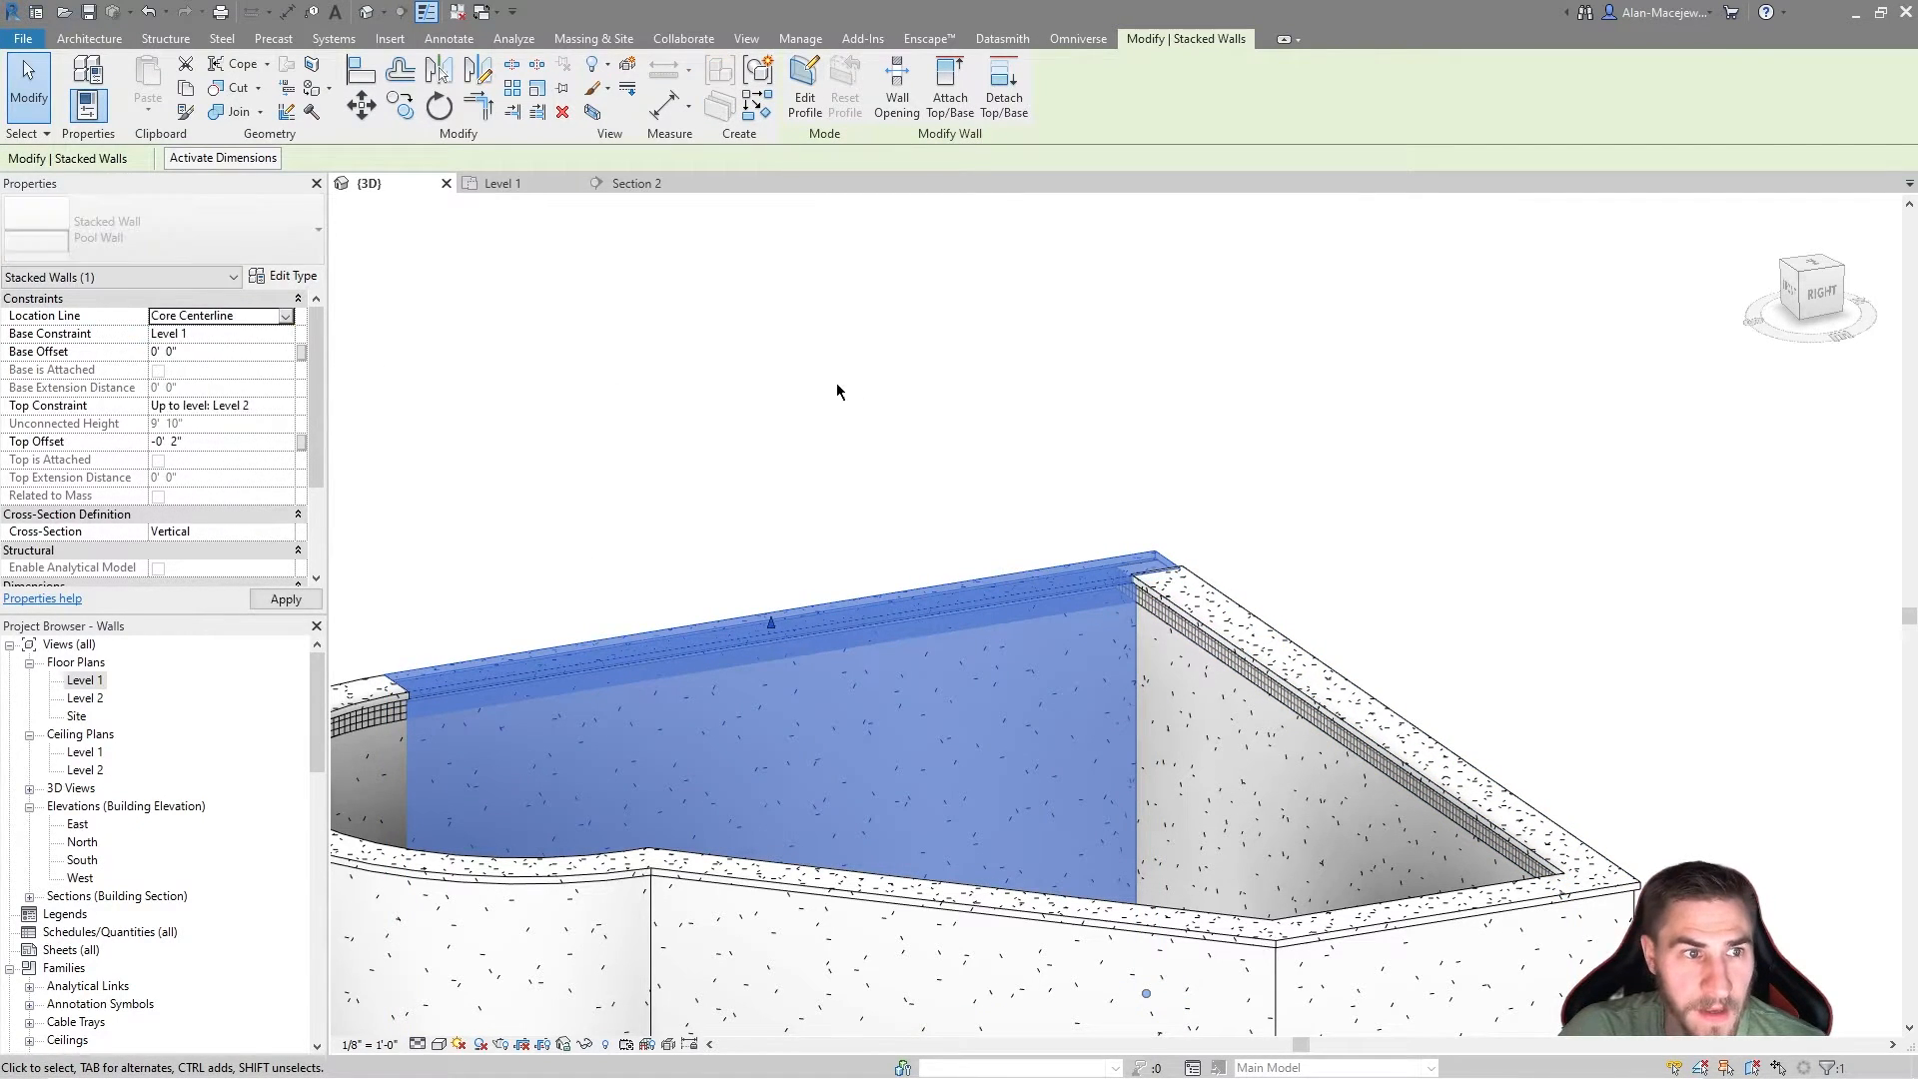
click(283, 321)
click(187, 339)
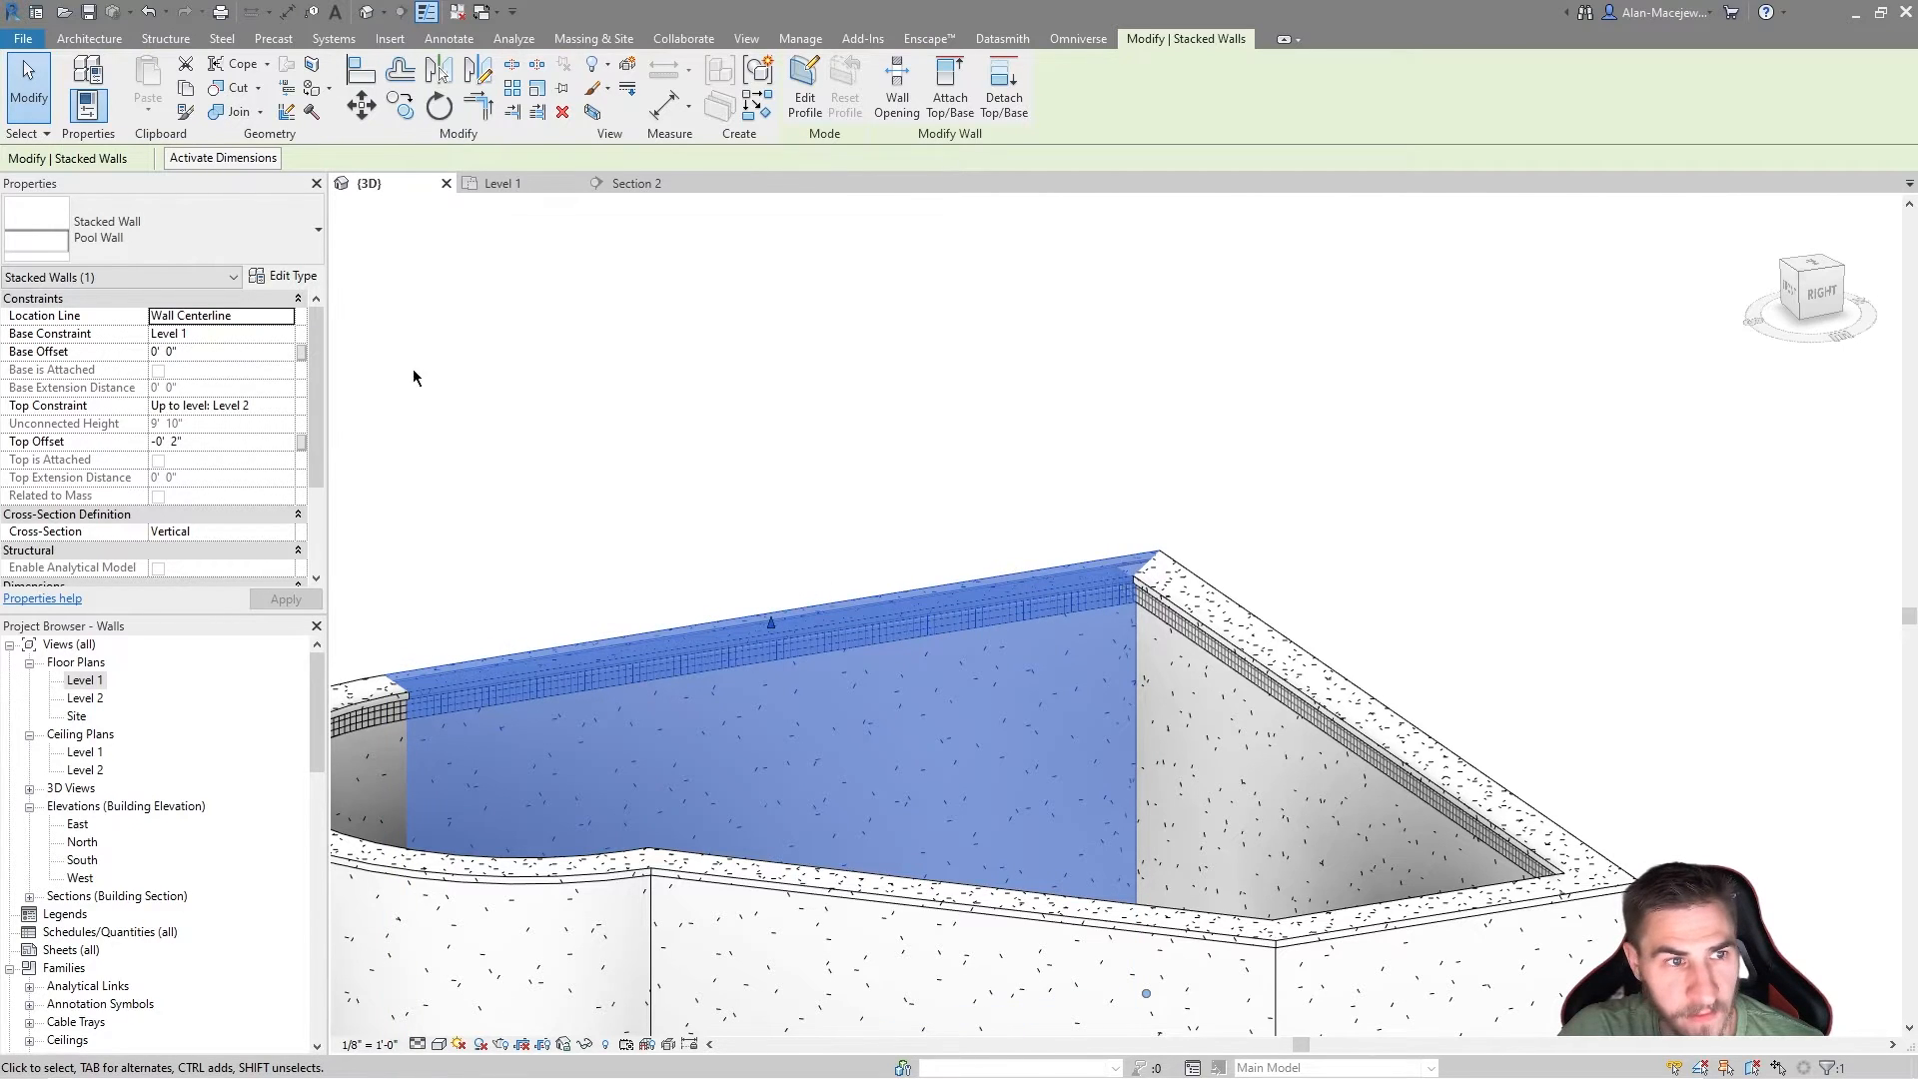
Step: Set the location line of the straight wall beside the arc to Finish Face: Interior
click(283, 318)
click(252, 377)
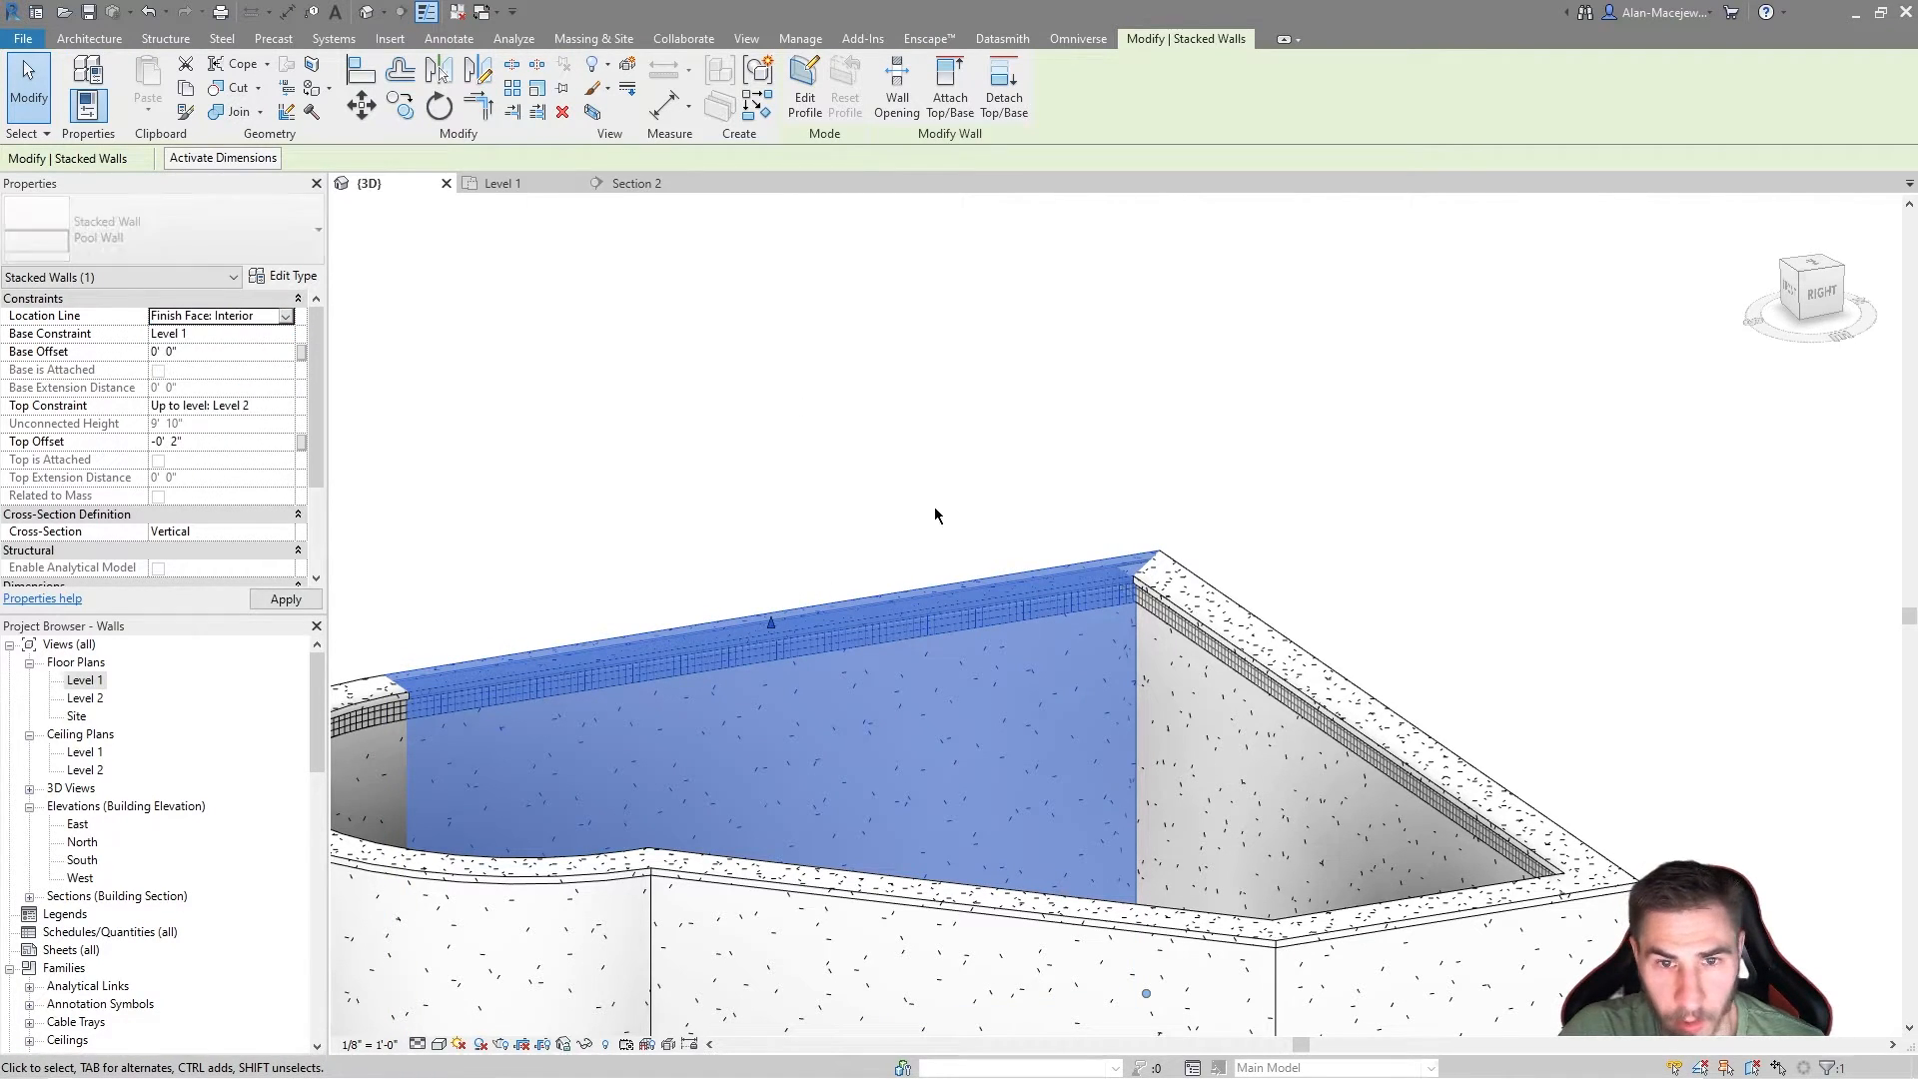
click(1087, 530)
Step: Examine the whole pool in 3D from several angles, including the curved end and its adjoining walls
shift+middle_drag(919, 490, 1149, 699)
scroll(1149, 699, down, 5)
shift+middle_drag(1353, 655, 1007, 876)
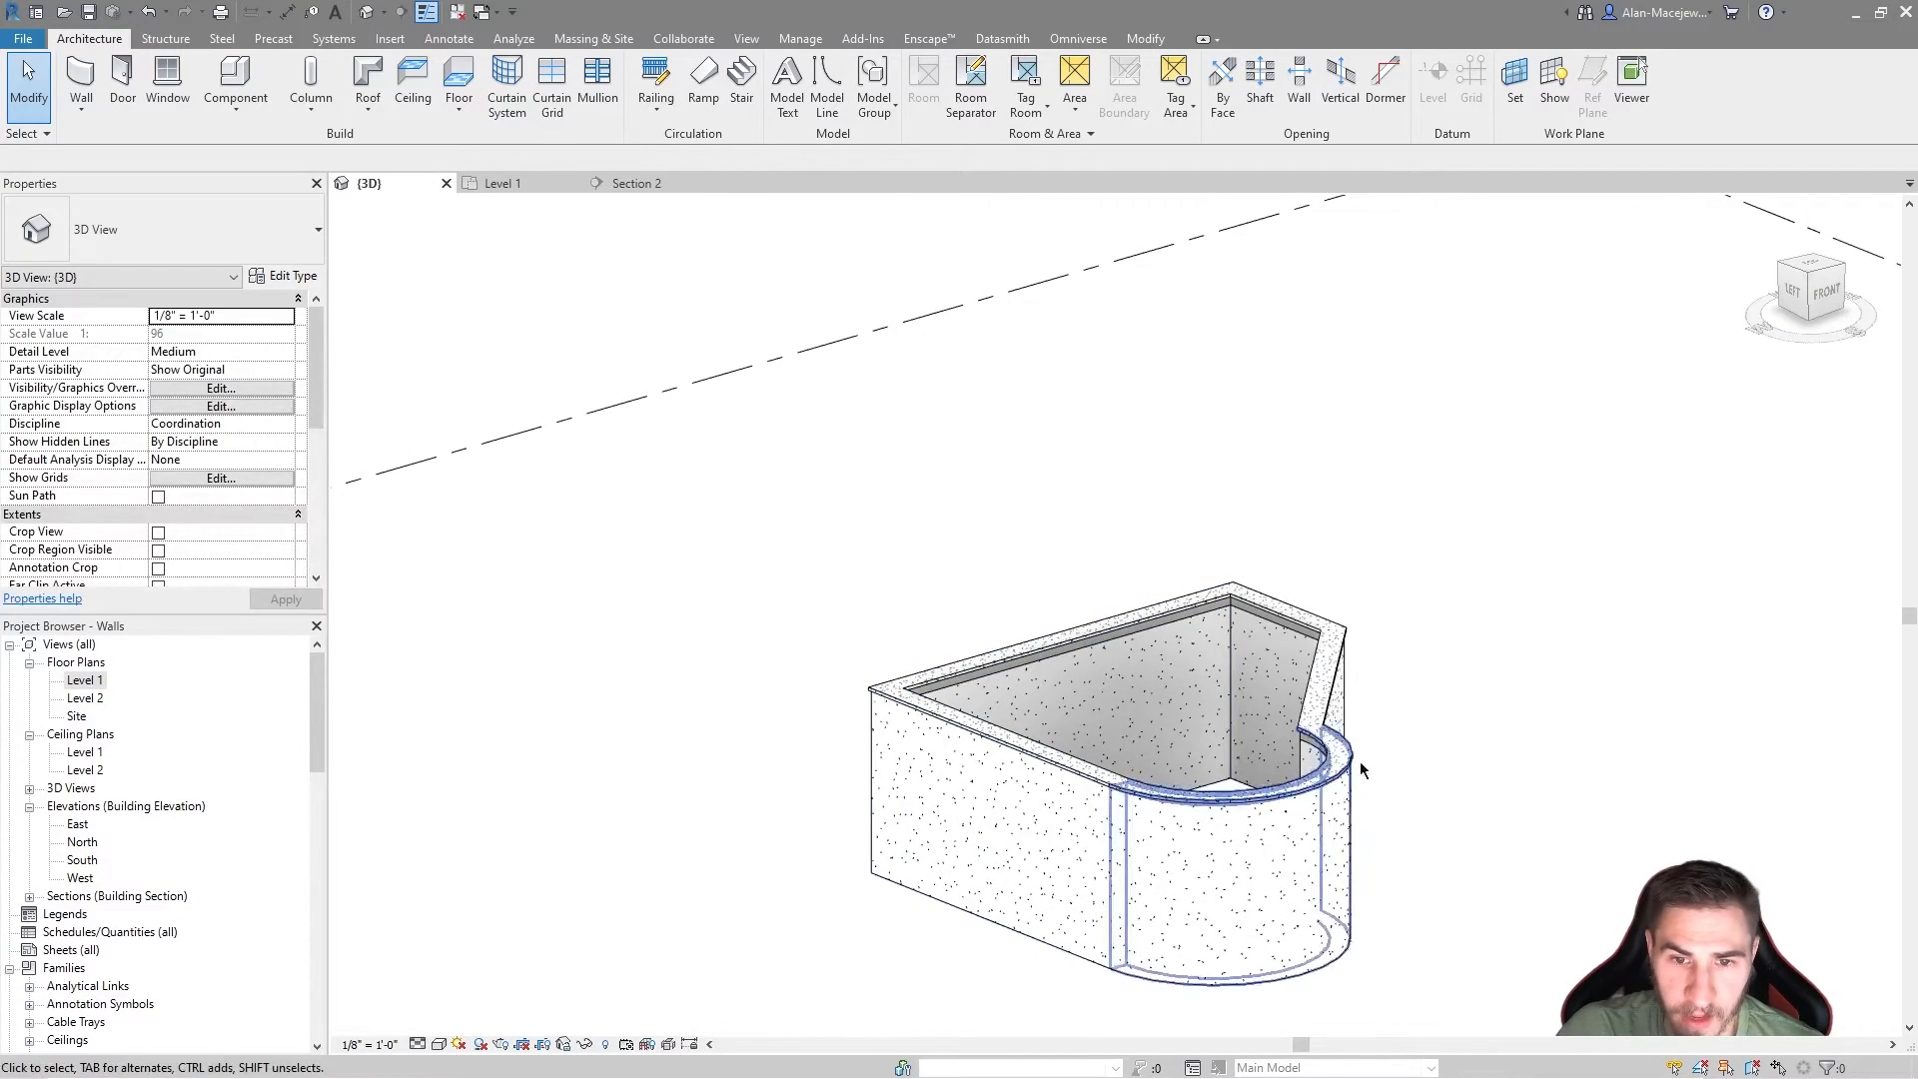
middle_drag(1361, 778, 1169, 794)
scroll(1049, 715, down, 3)
middle_drag(1218, 589, 1141, 609)
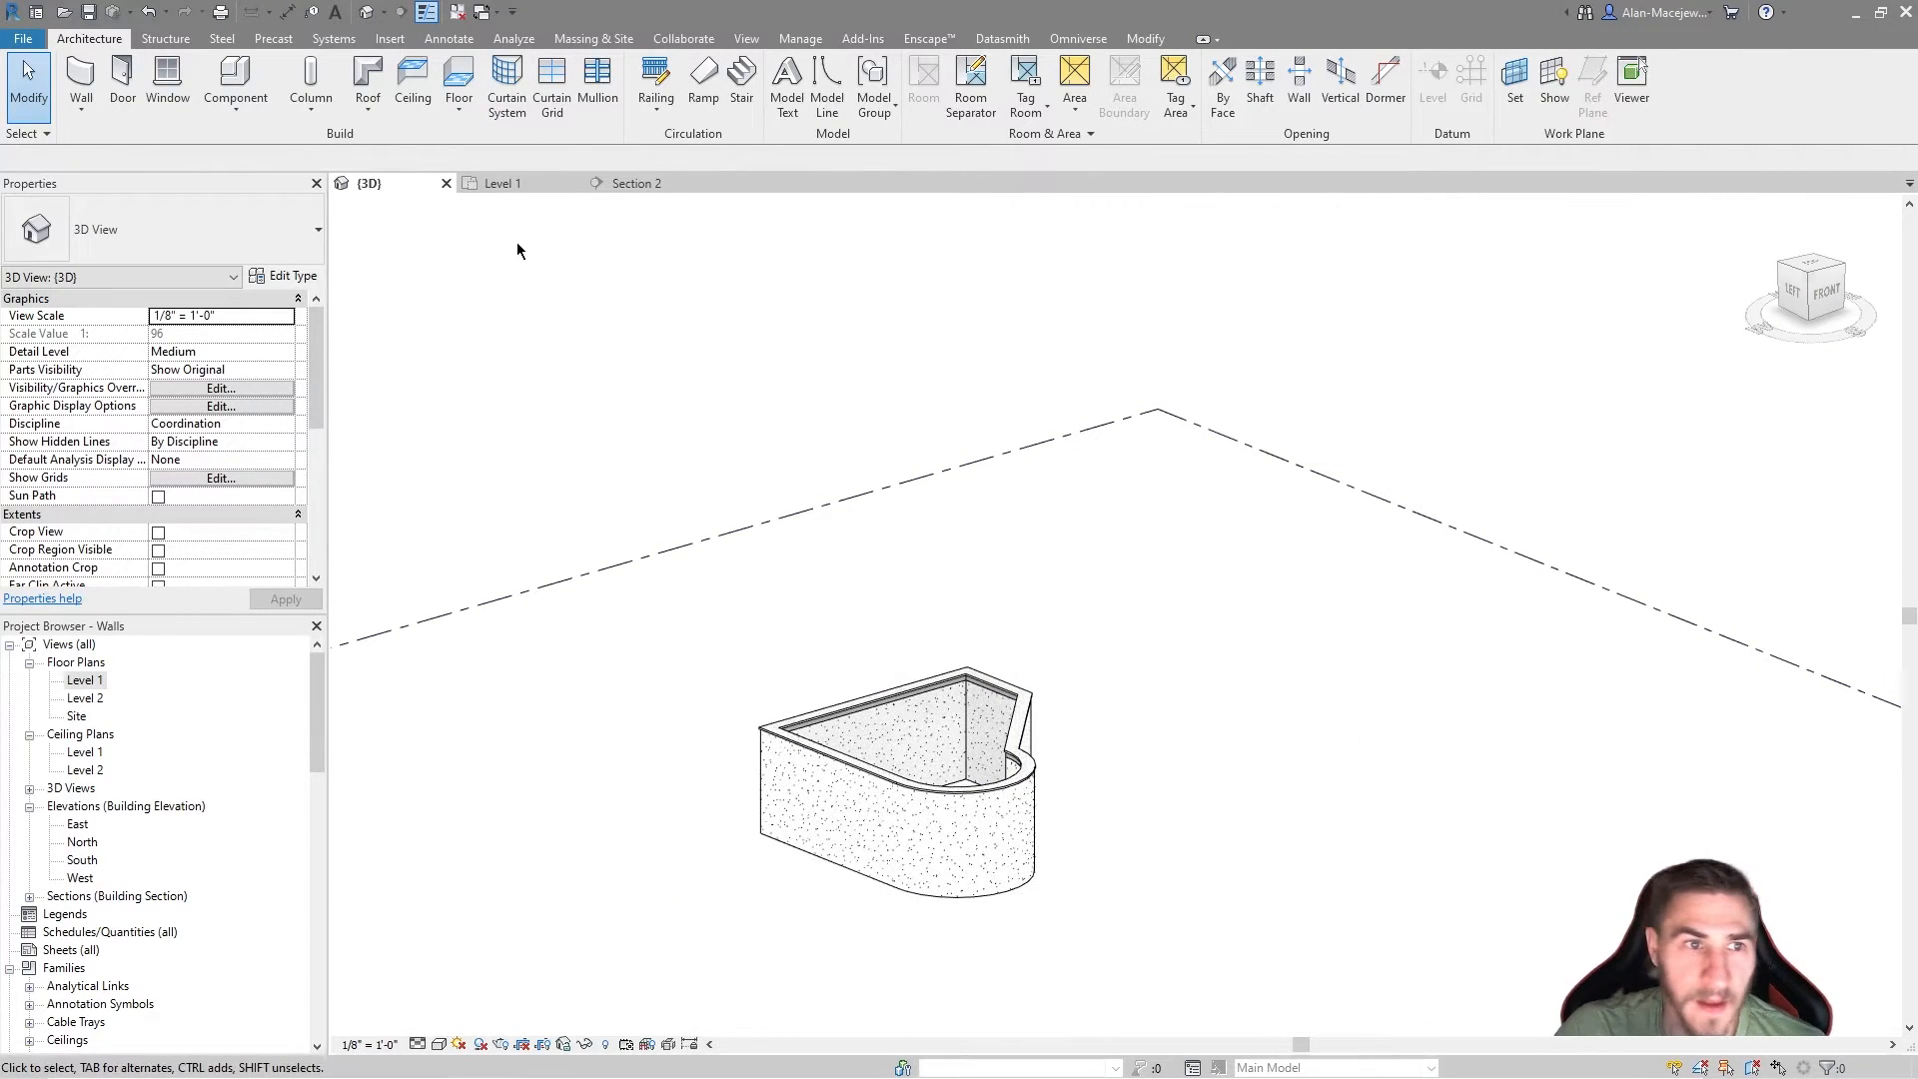
Step: Open Section 2 and examine the pool wall's coping and tile band against Level 2 and the water level
click(500, 183)
click(636, 184)
scroll(1256, 706, down, 3)
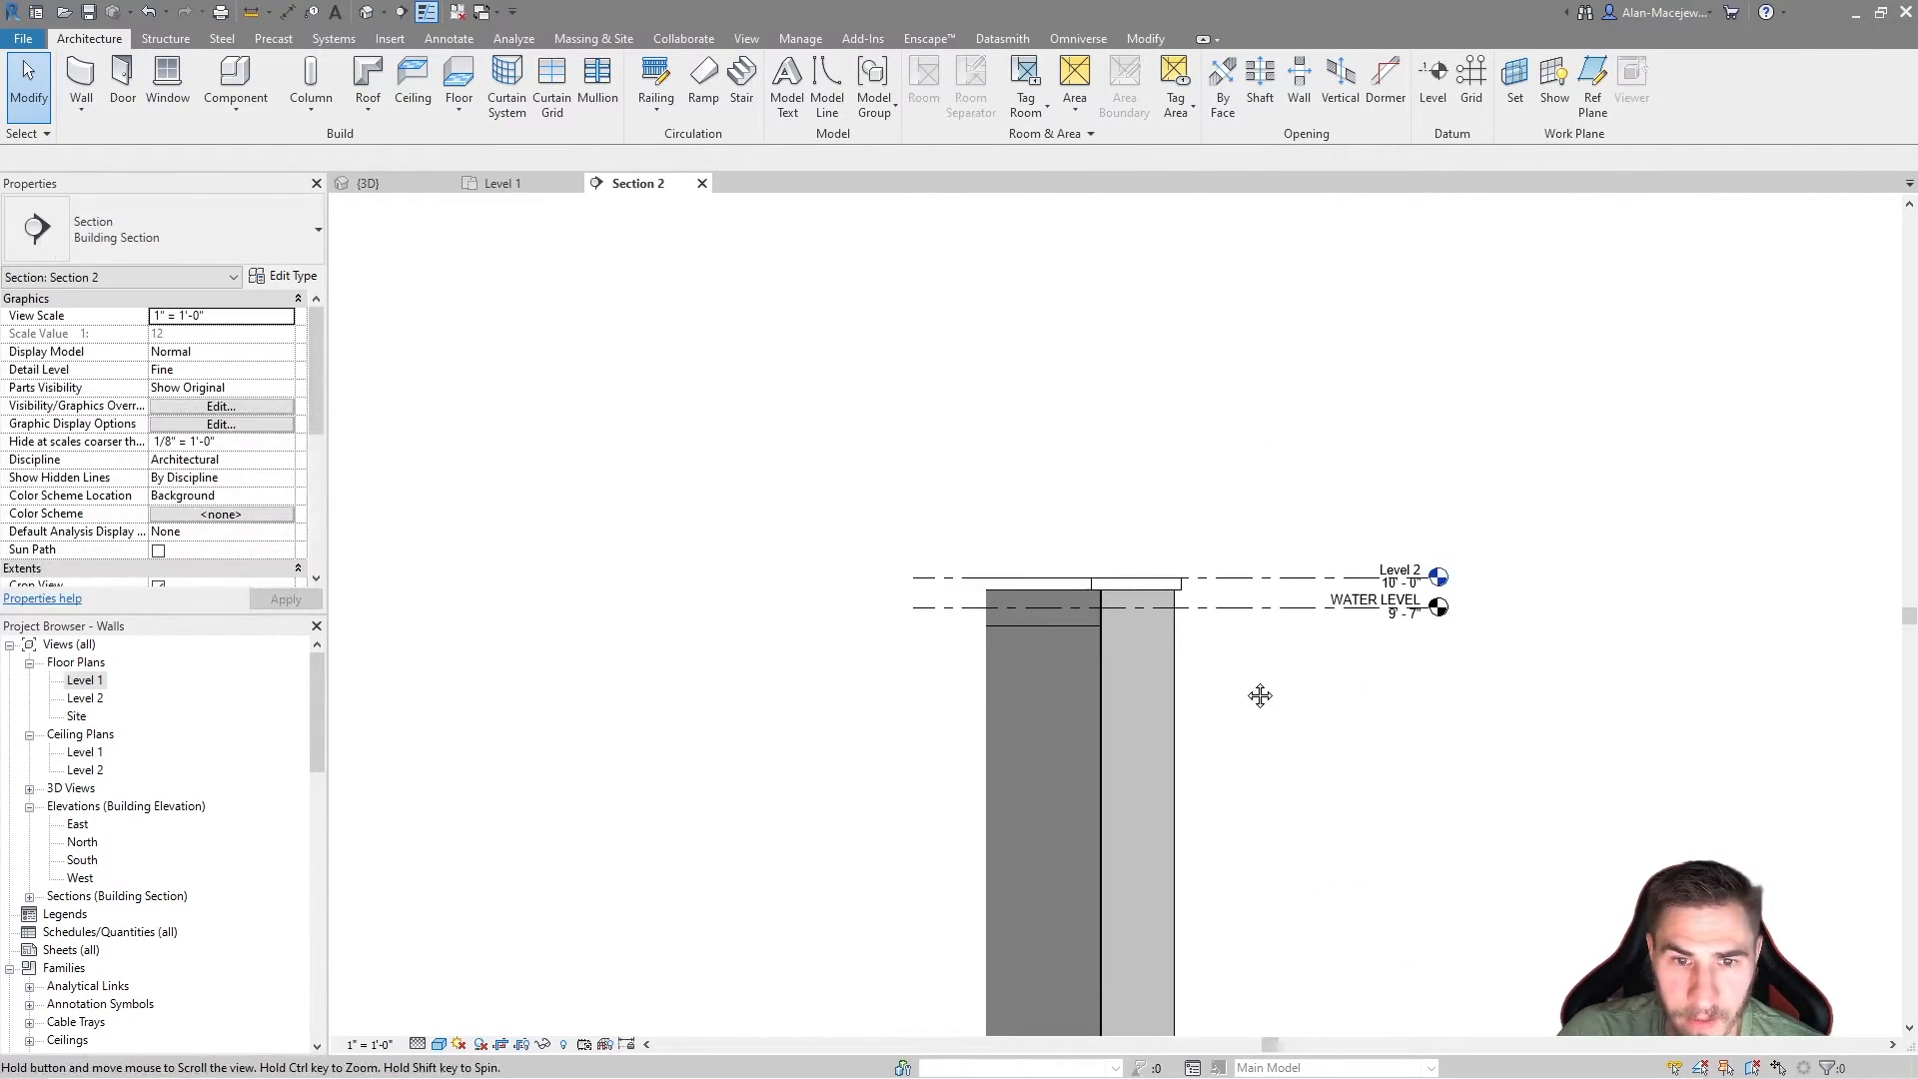
middle_drag(1256, 706, 1242, 419)
scroll(1242, 420, down, 2)
scroll(1117, 950, down, 2)
scroll(1186, 686, up, 4)
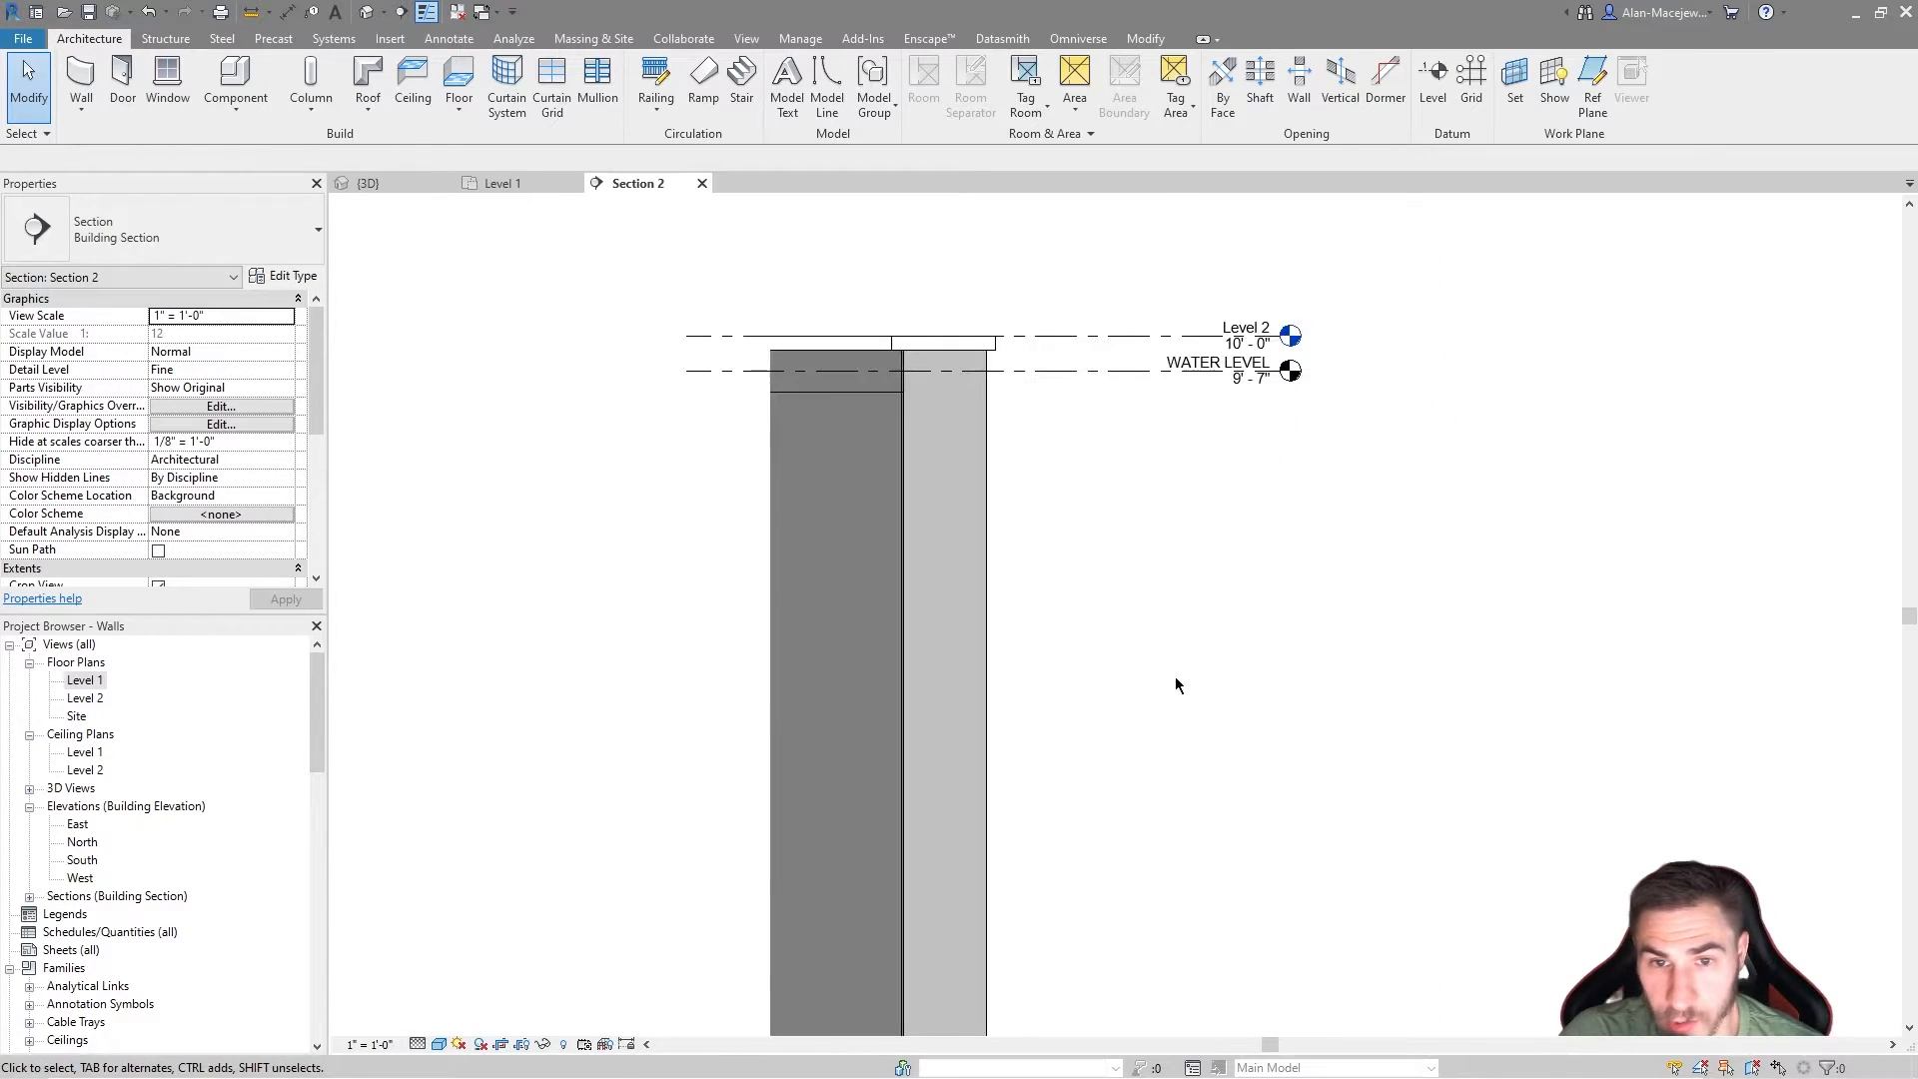
middle_drag(1194, 525, 1261, 534)
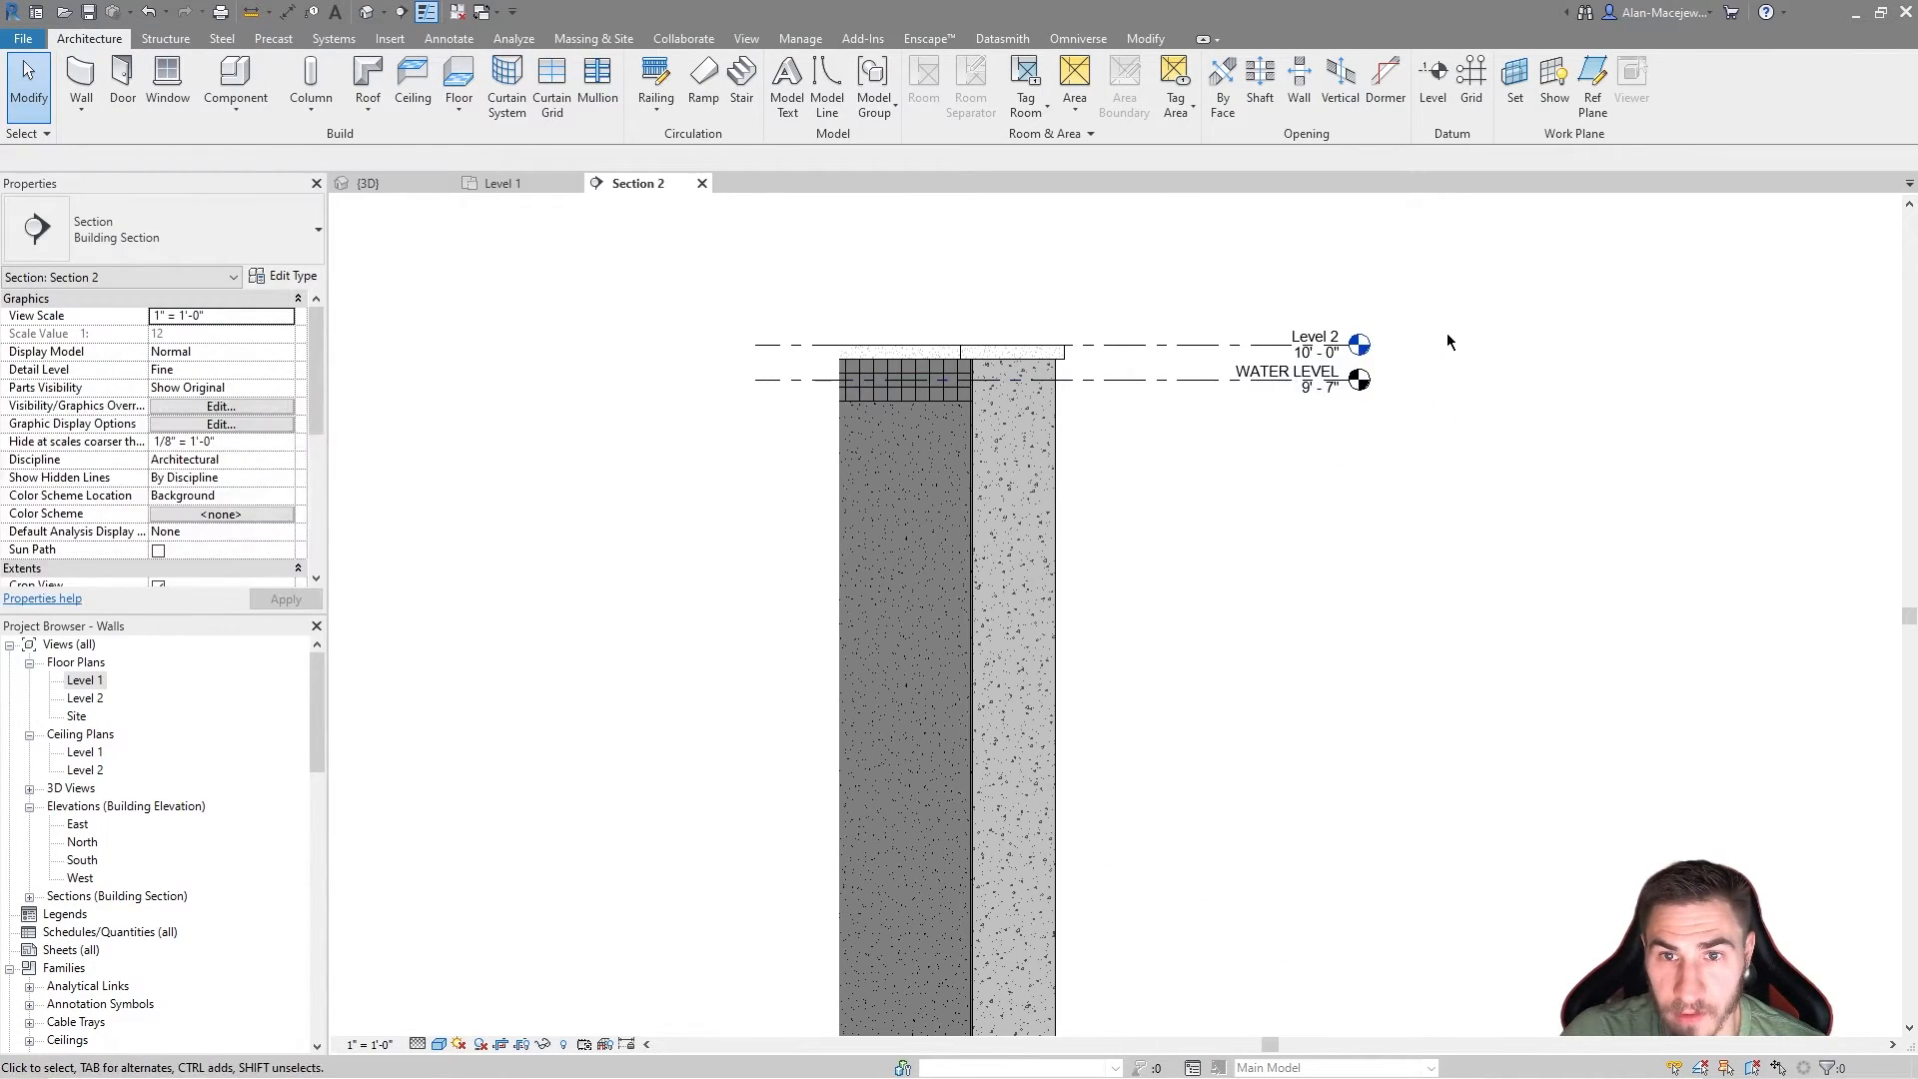
Step: Lower Level 2 to an elevation of 5' 0" and the WATER LEVEL to 4' 7"
click(1317, 391)
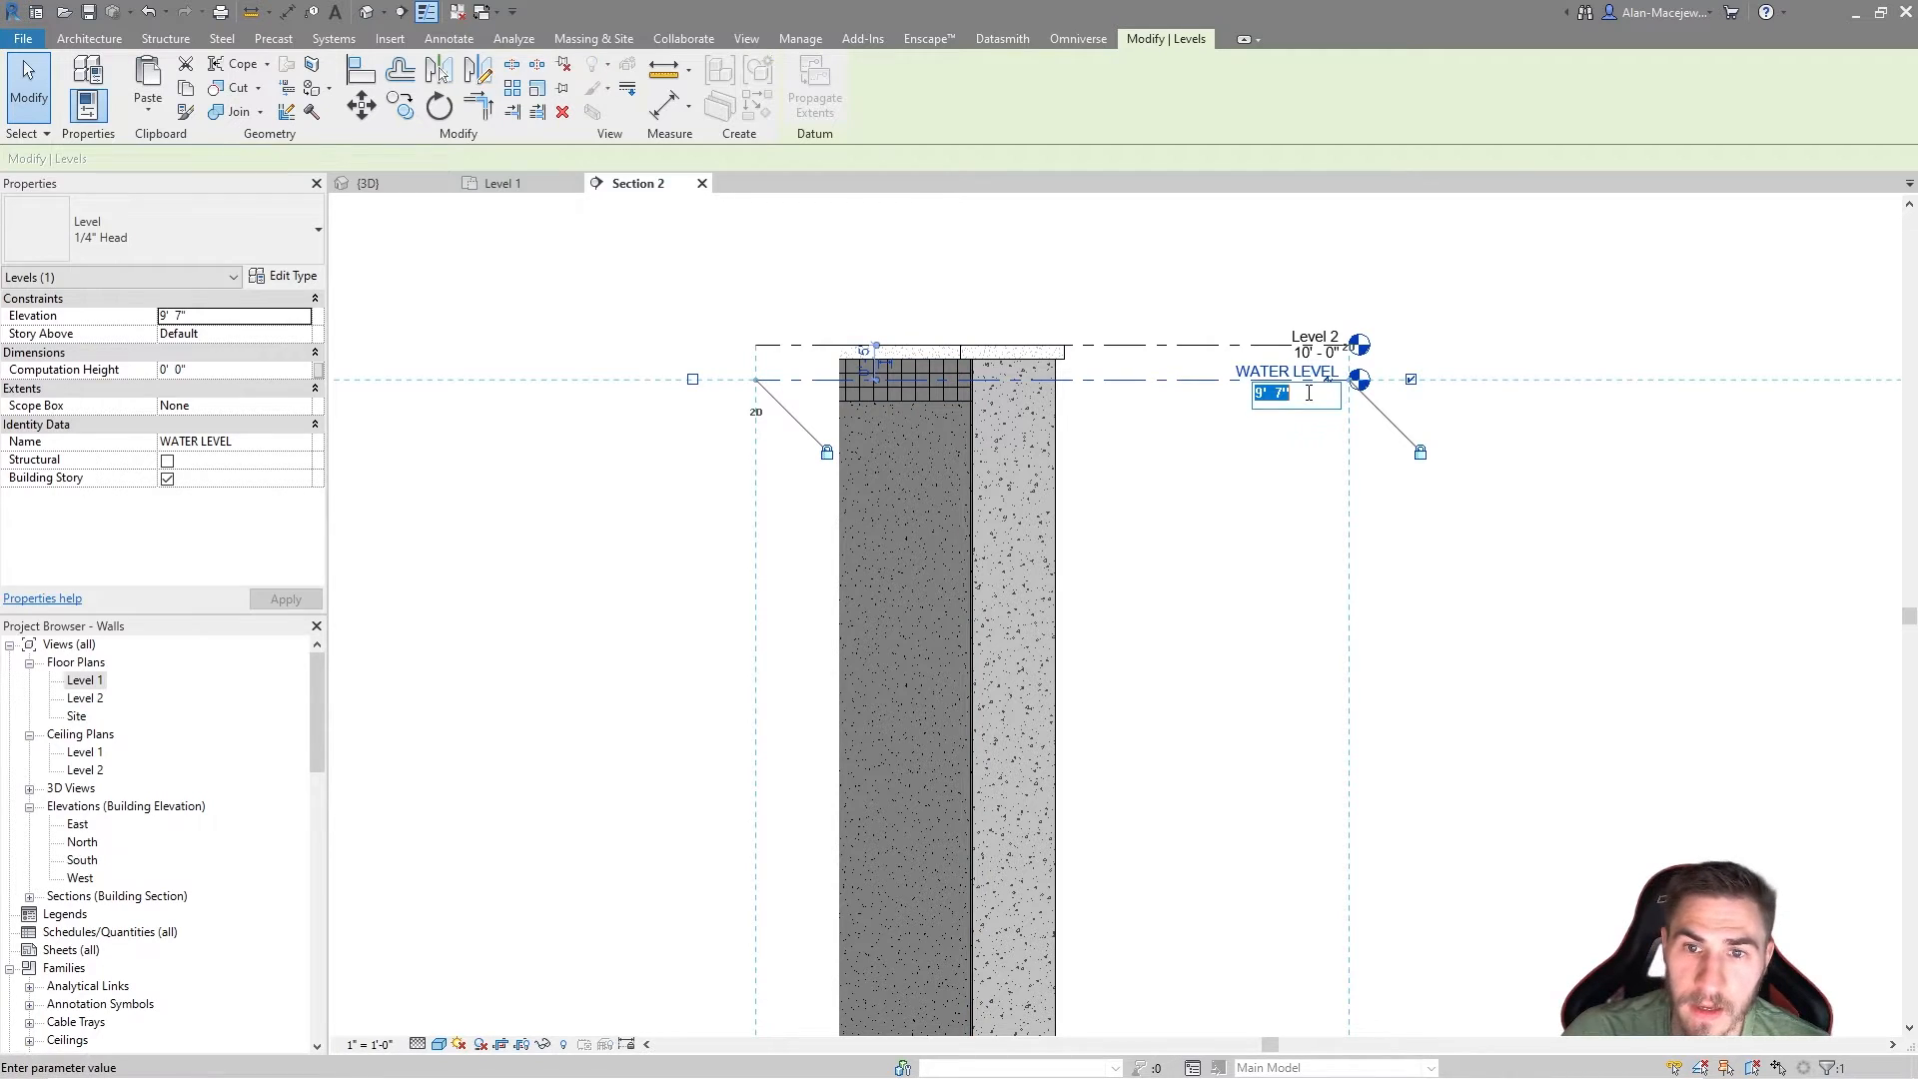
click(1299, 345)
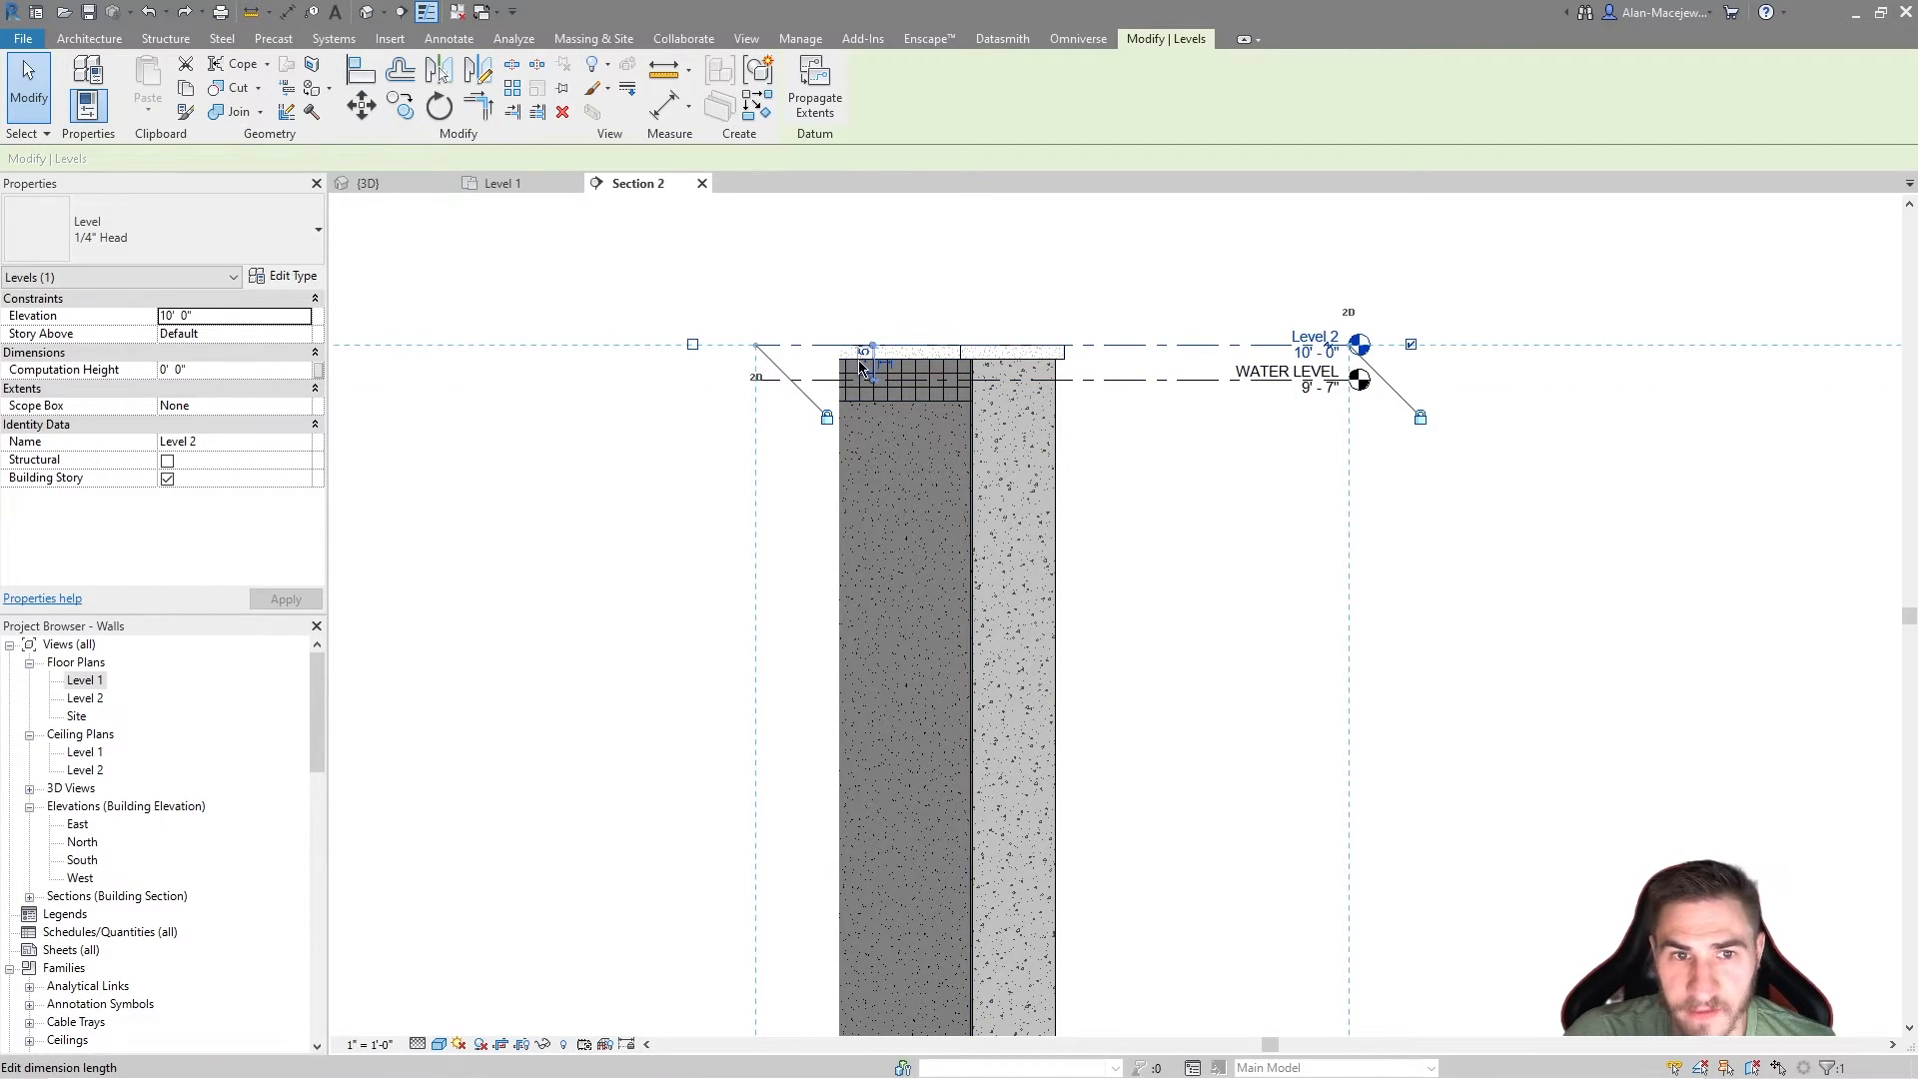
click(1315, 391)
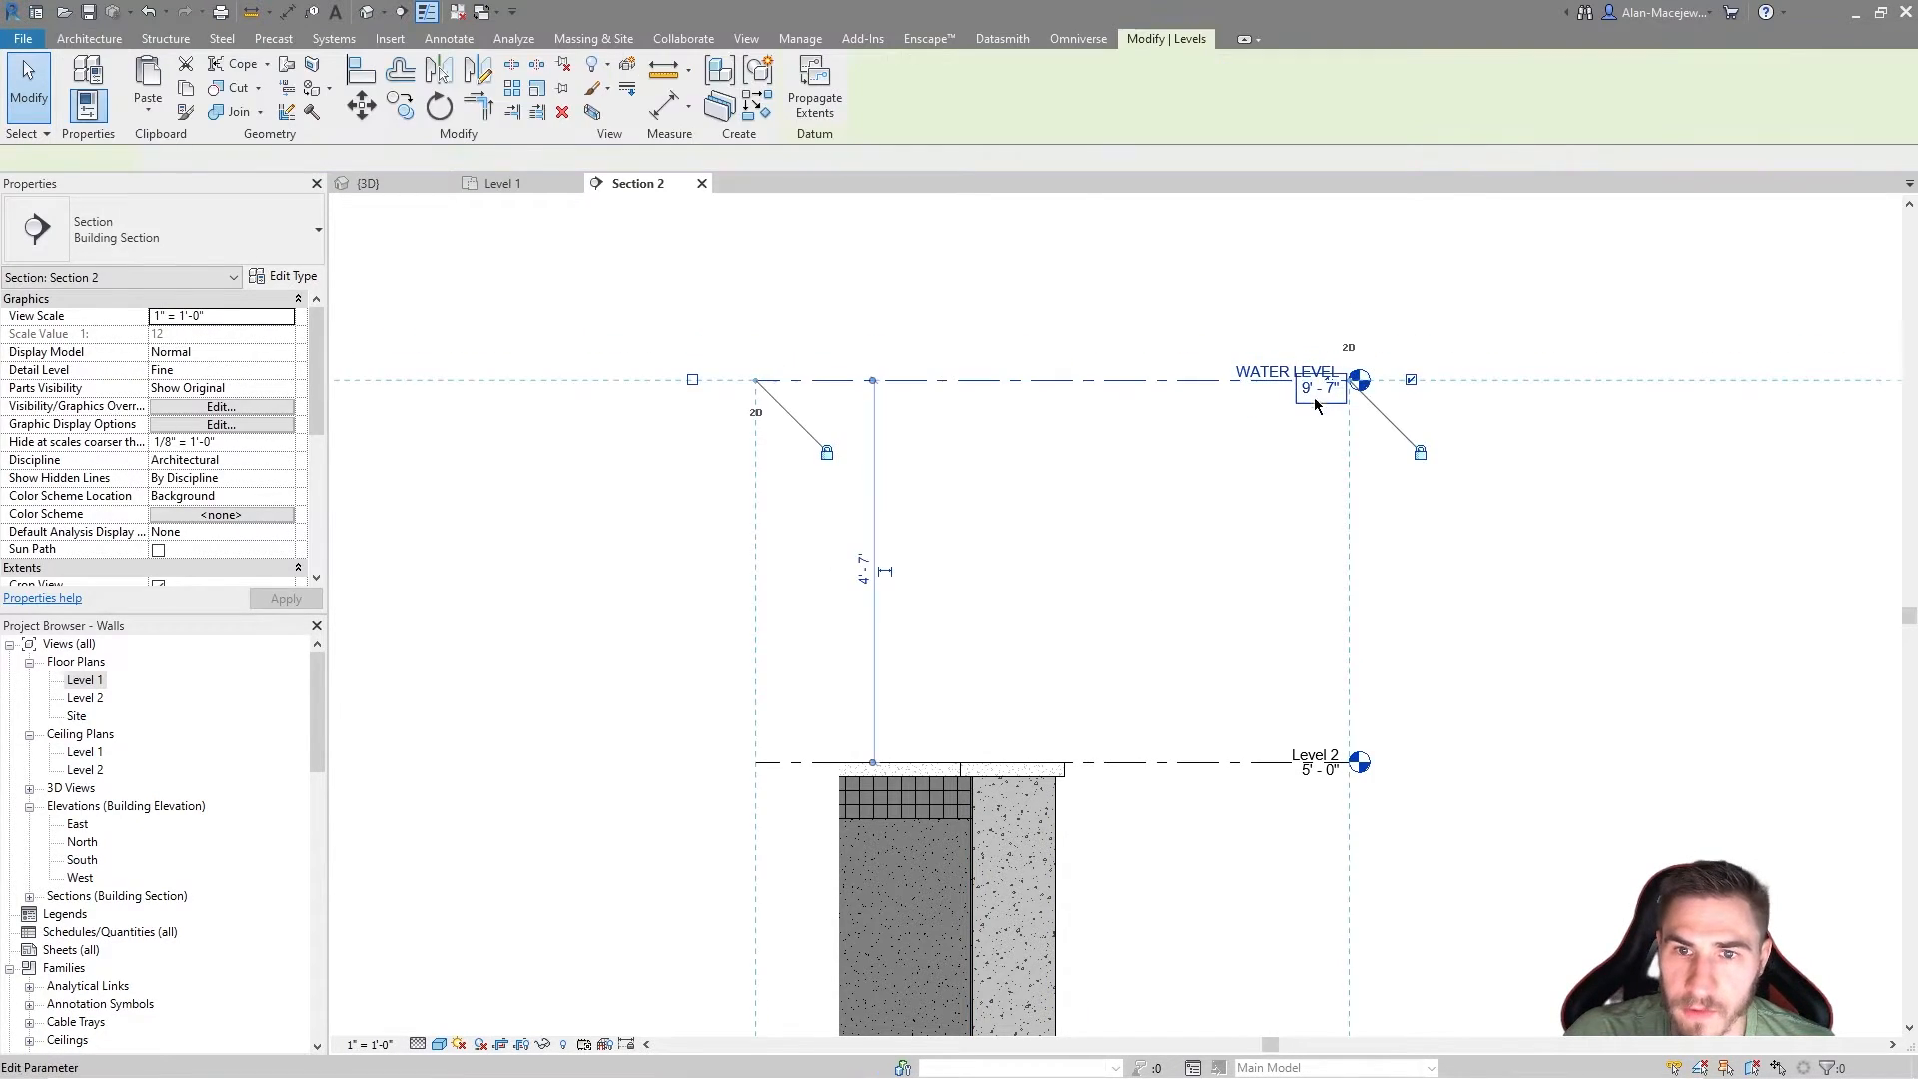
click(1317, 391)
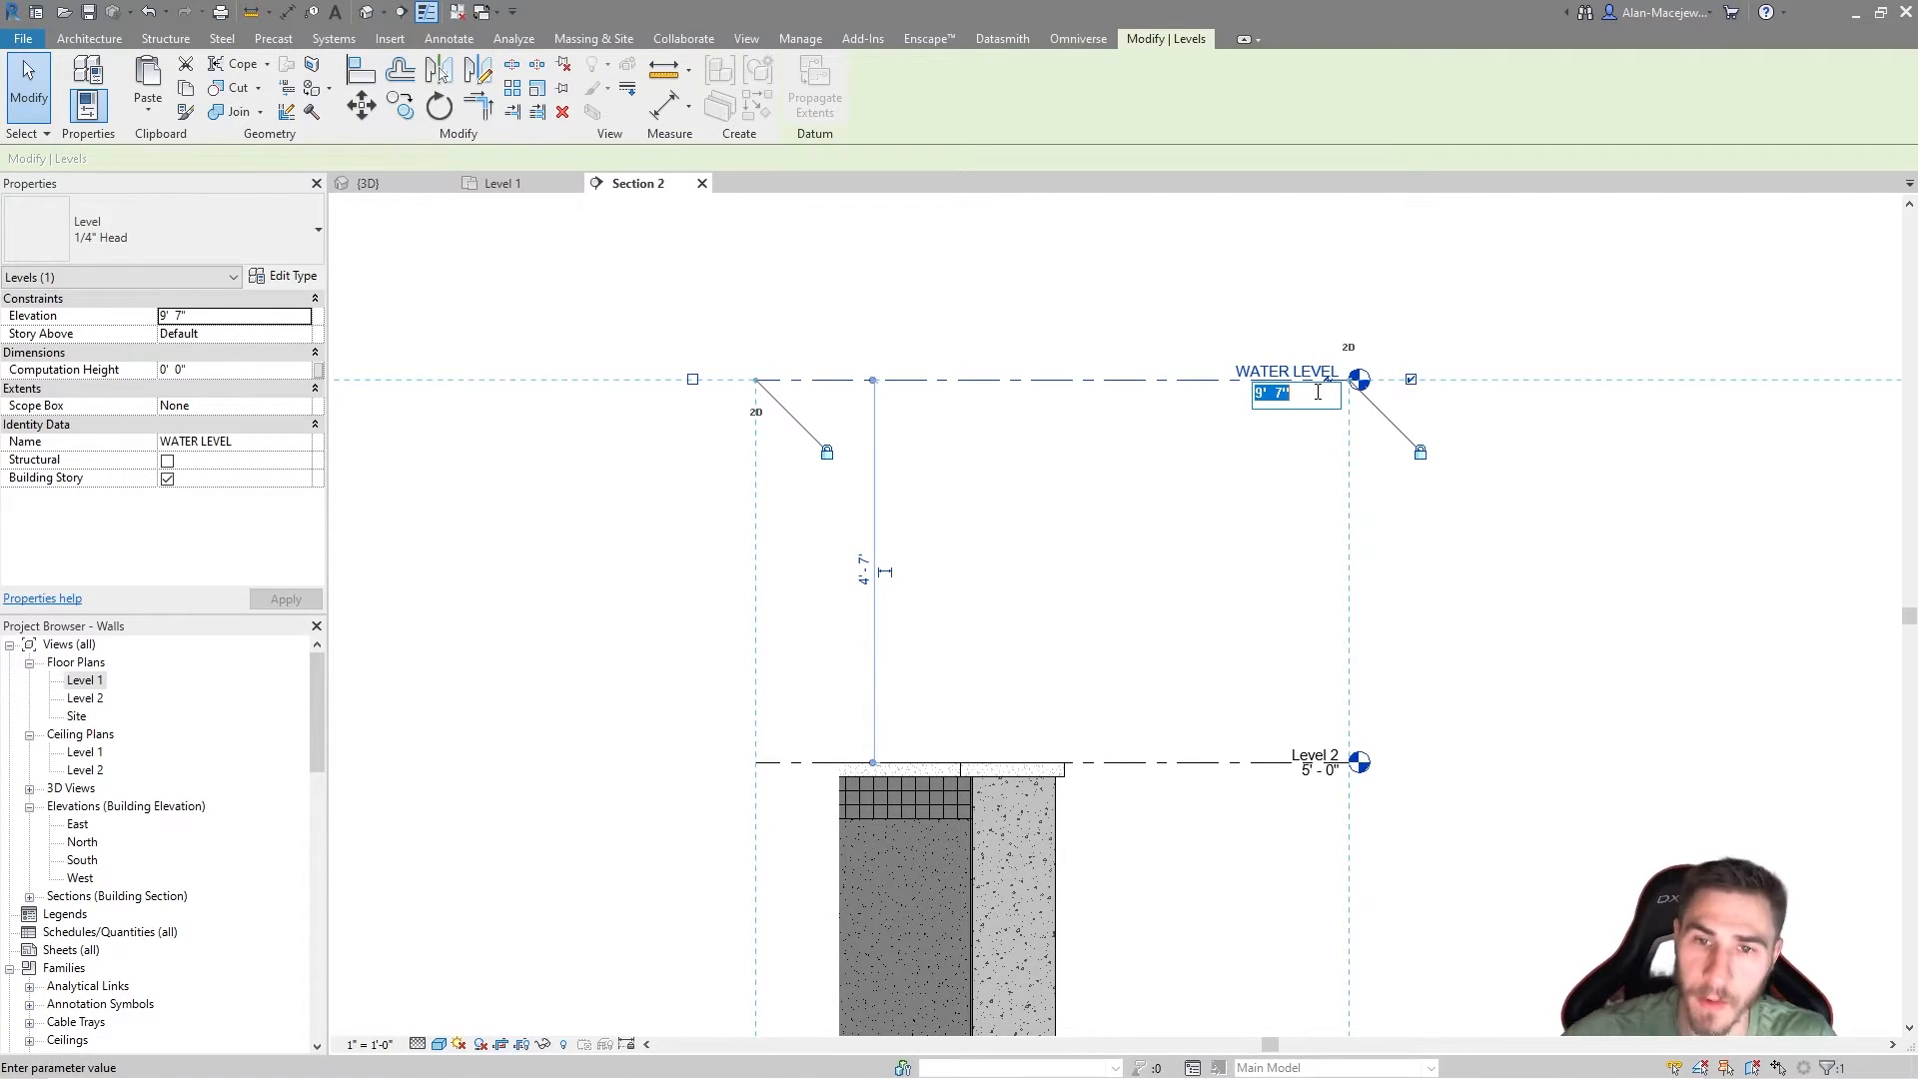
text(4' 7)
key(Return)
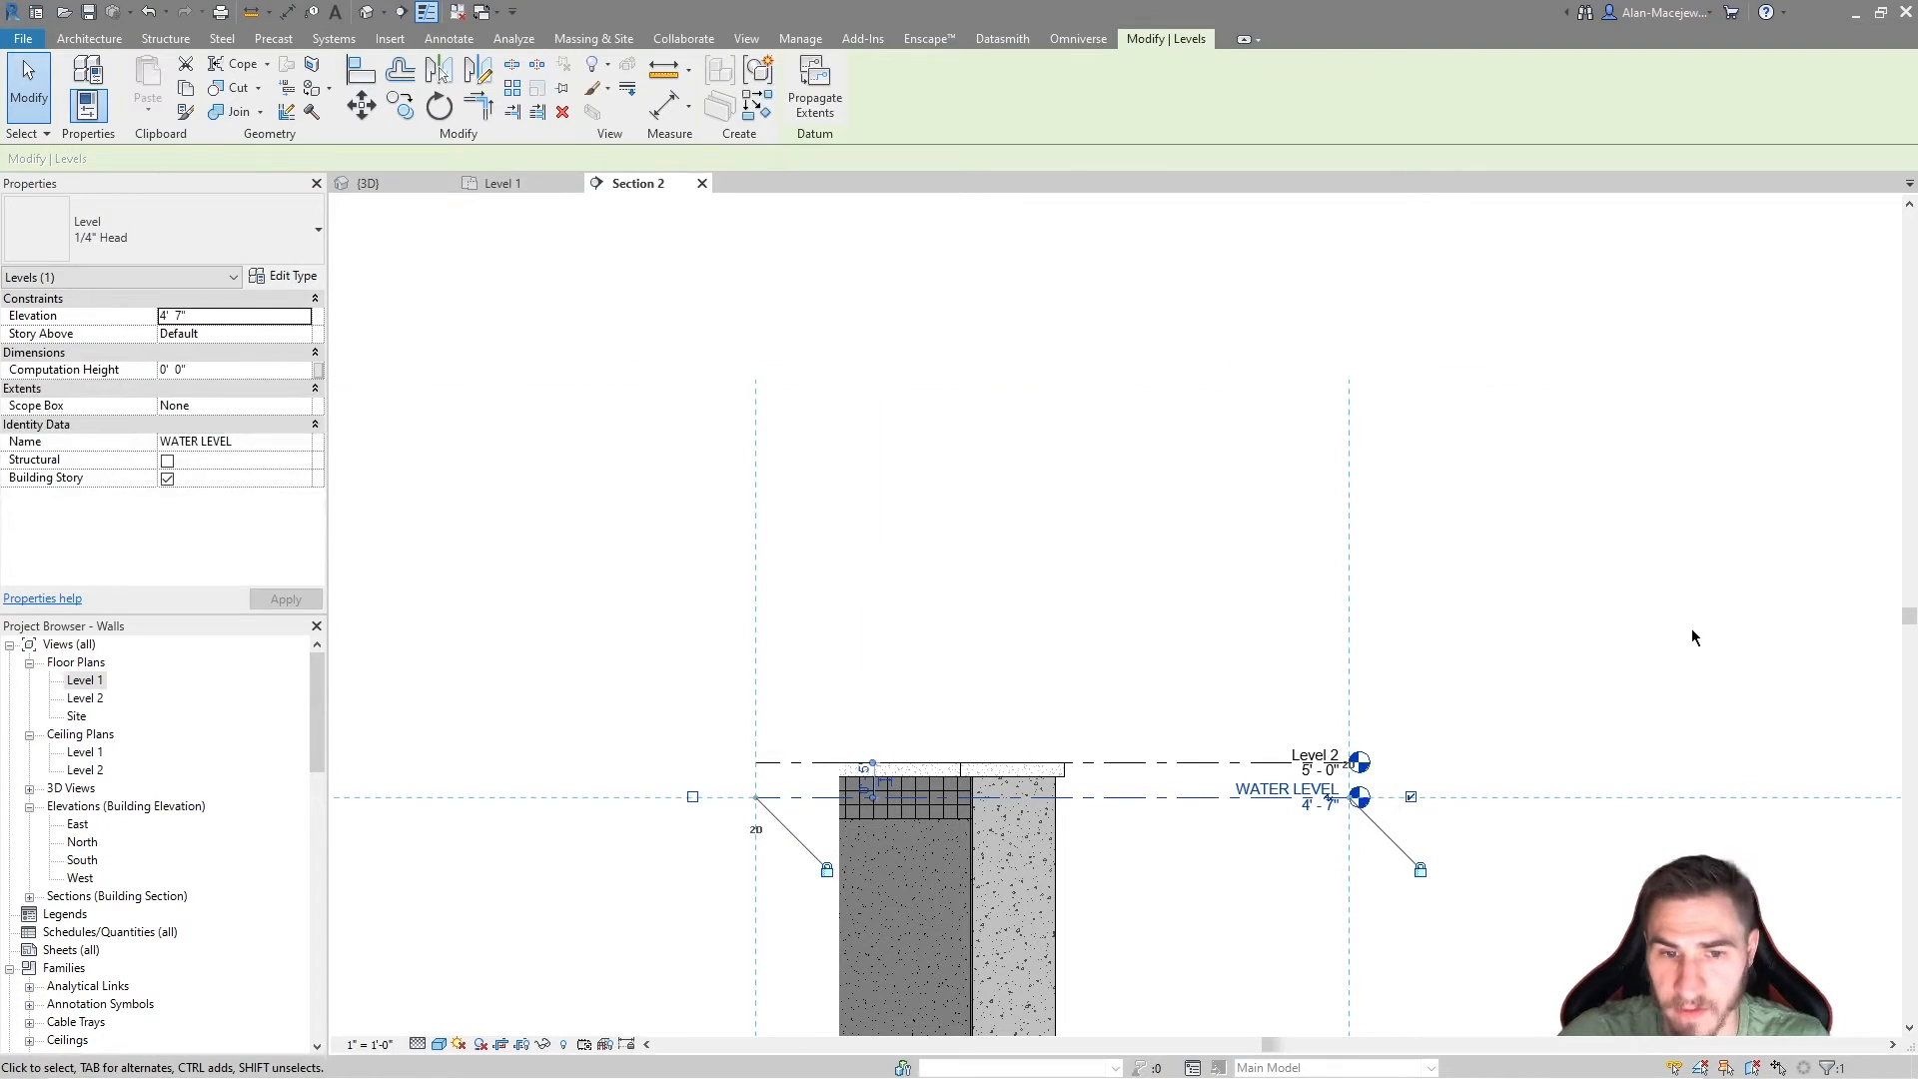
click(1688, 640)
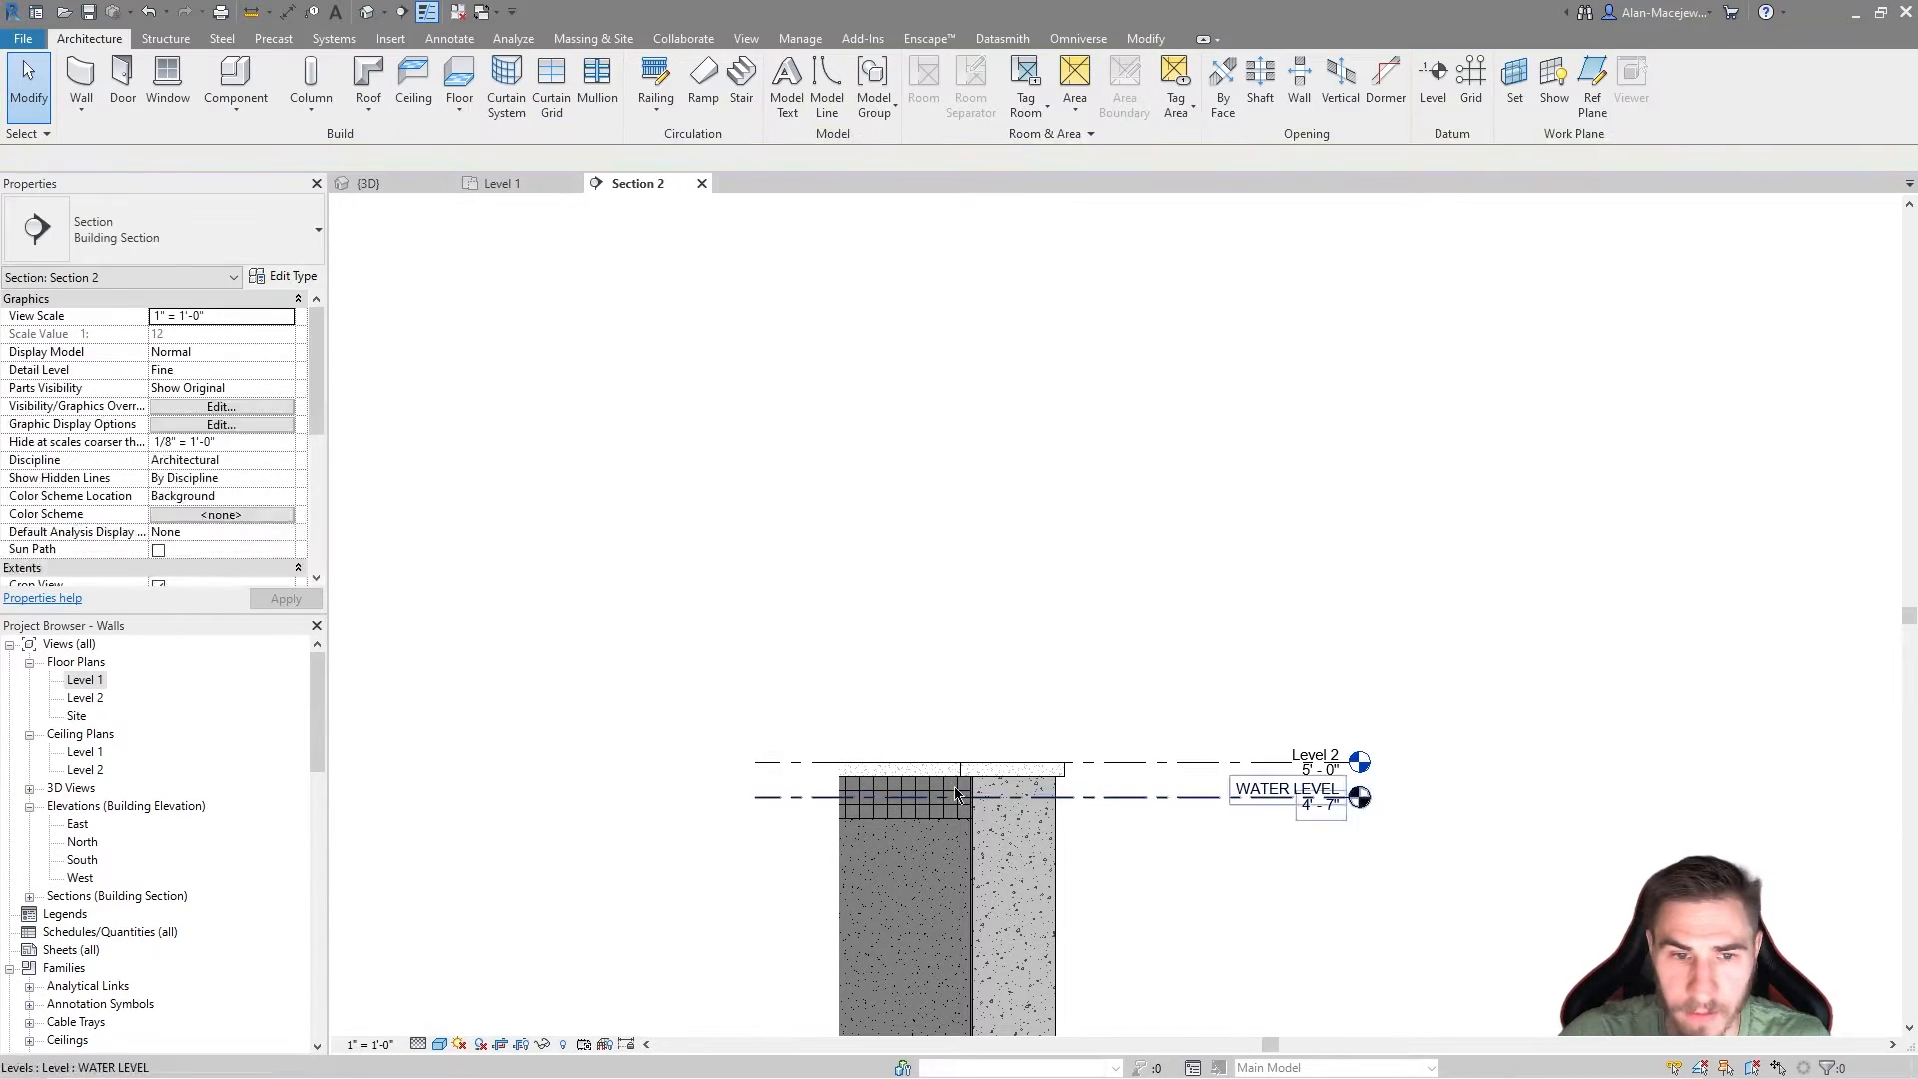
Step: Examine the shortened pool walls in 3D from several angles, including the corner joins and the curved end
click(370, 183)
scroll(829, 787, up, 3)
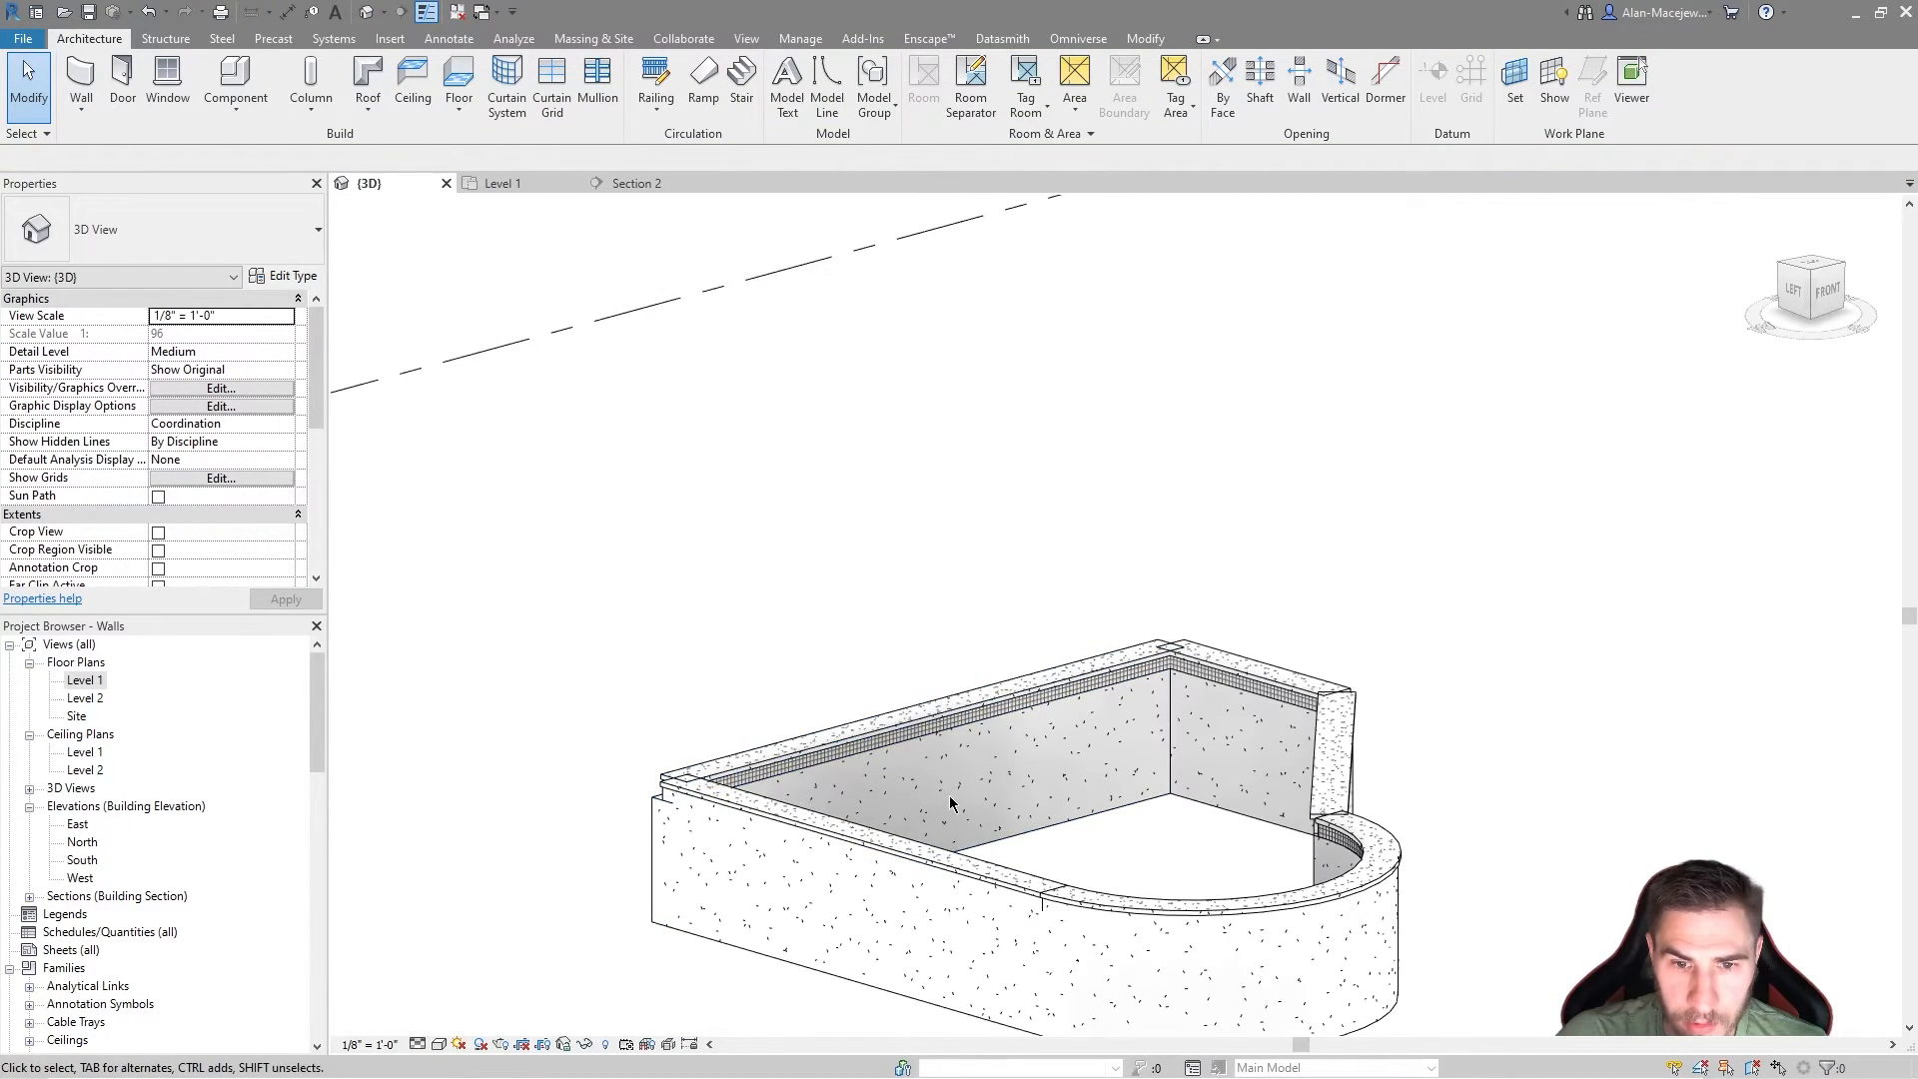
shift+middle_drag(866, 829, 974, 832)
click(585, 850)
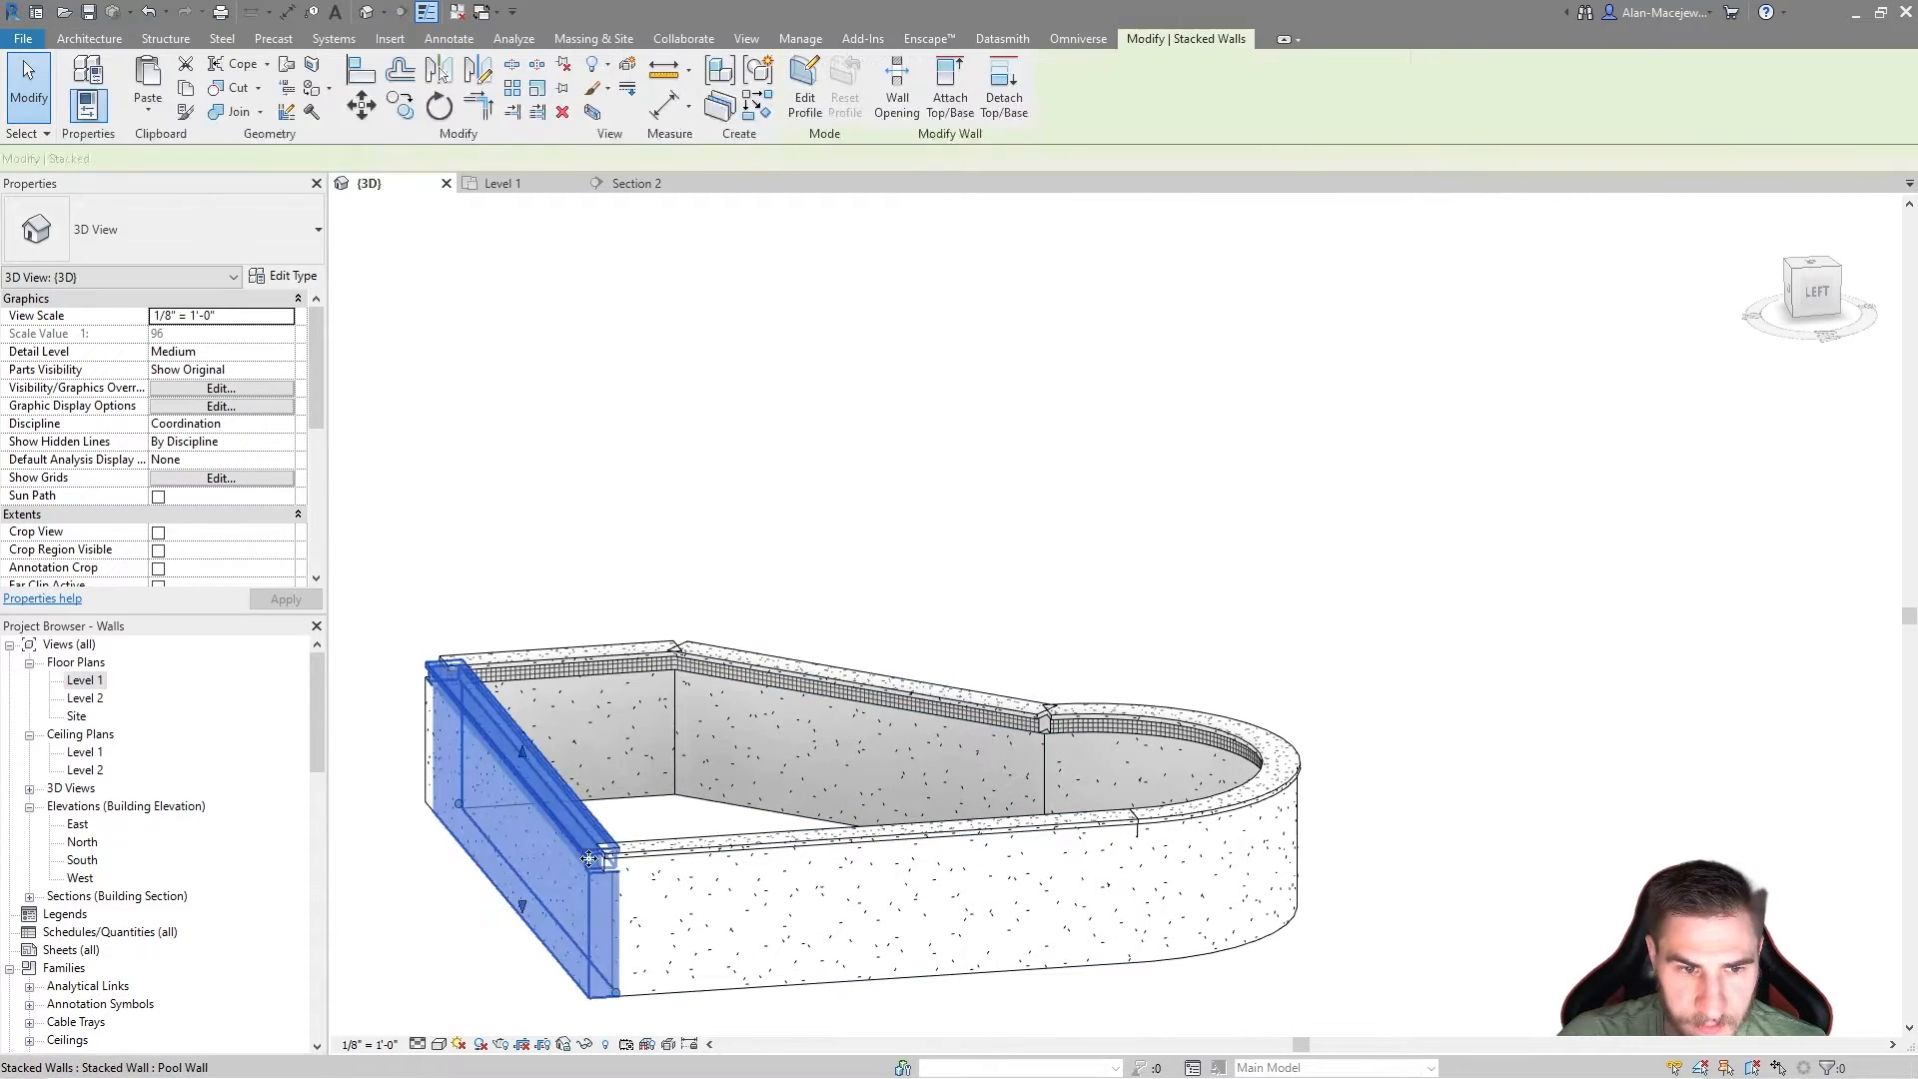
click(1084, 821)
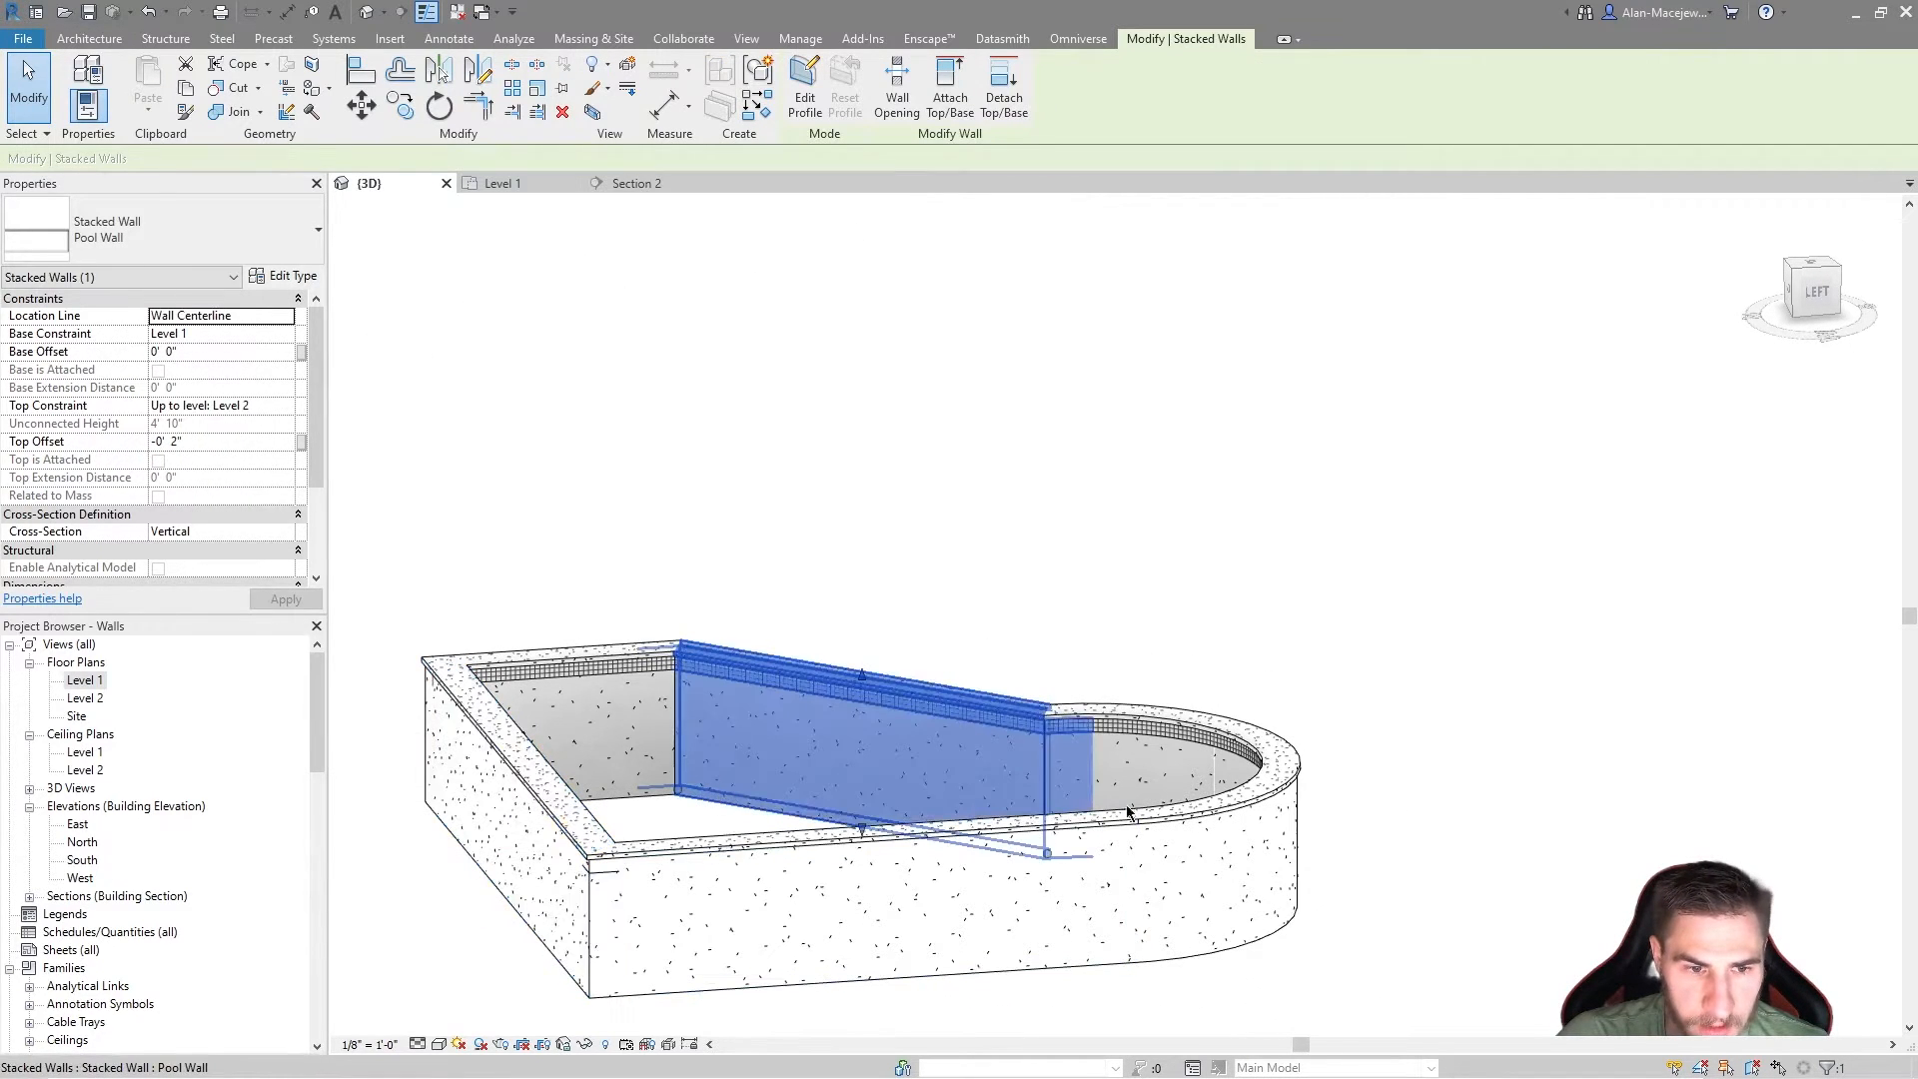
click(1153, 548)
shift+middle_drag(1153, 547, 867, 650)
shift+middle_drag(1350, 689, 893, 745)
middle_drag(944, 533, 966, 462)
scroll(1045, 587, up, 2)
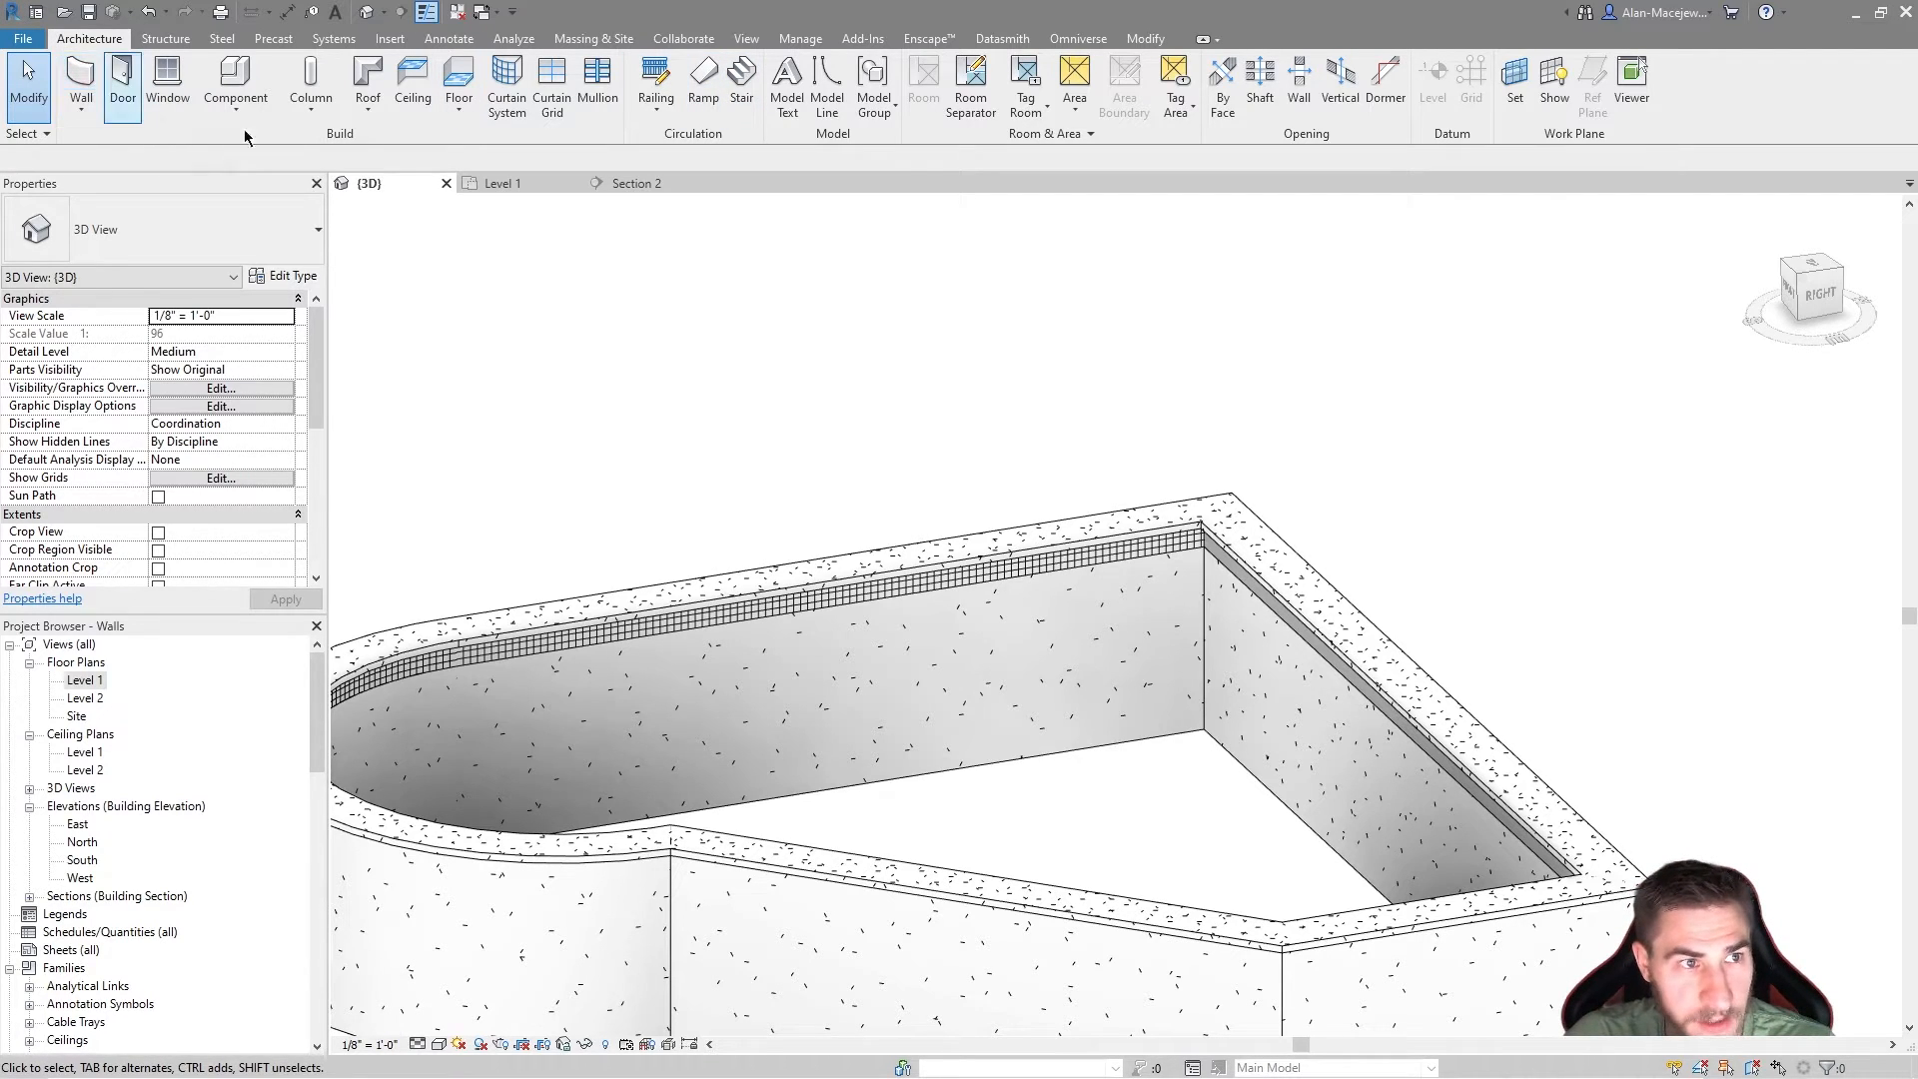
Step: Create a Generic - 3" floor on Level 1, picking the chain of inner pool wall base edges as its boundary
click(468, 74)
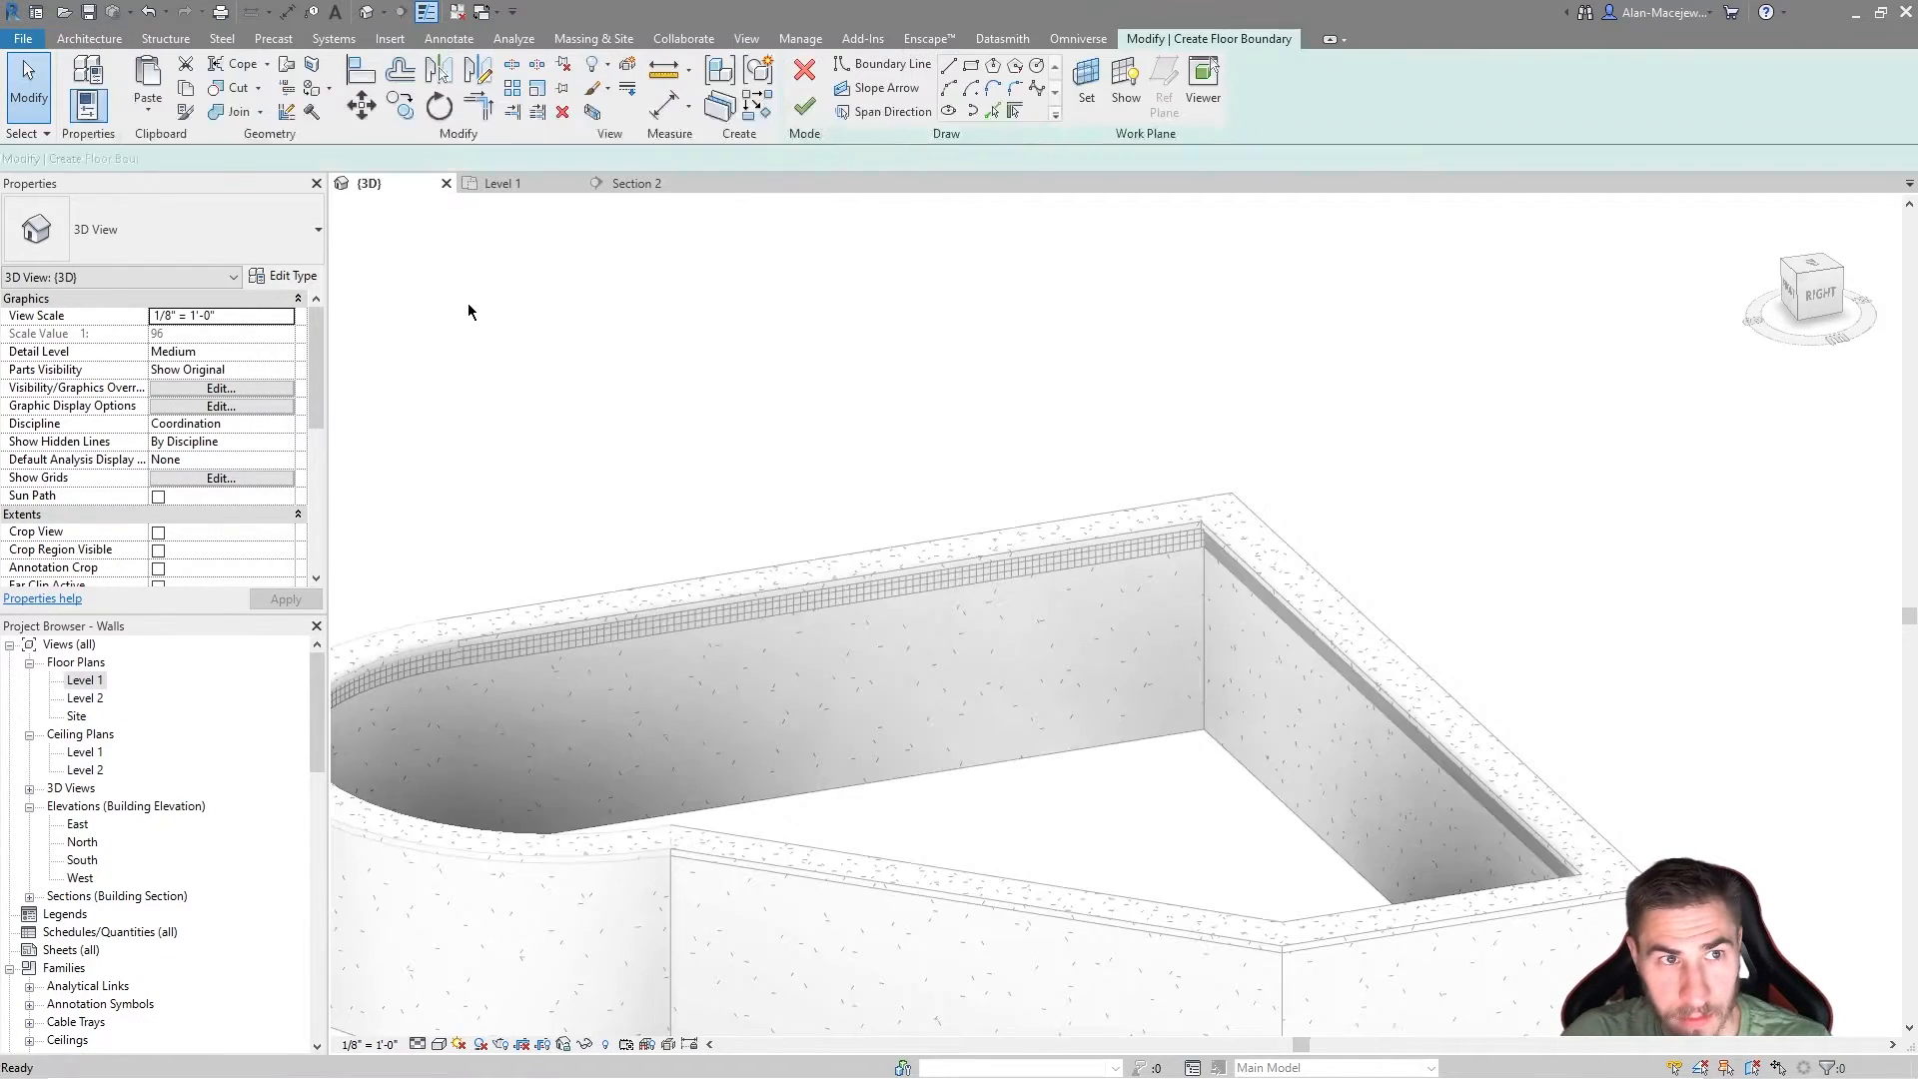
click(971, 65)
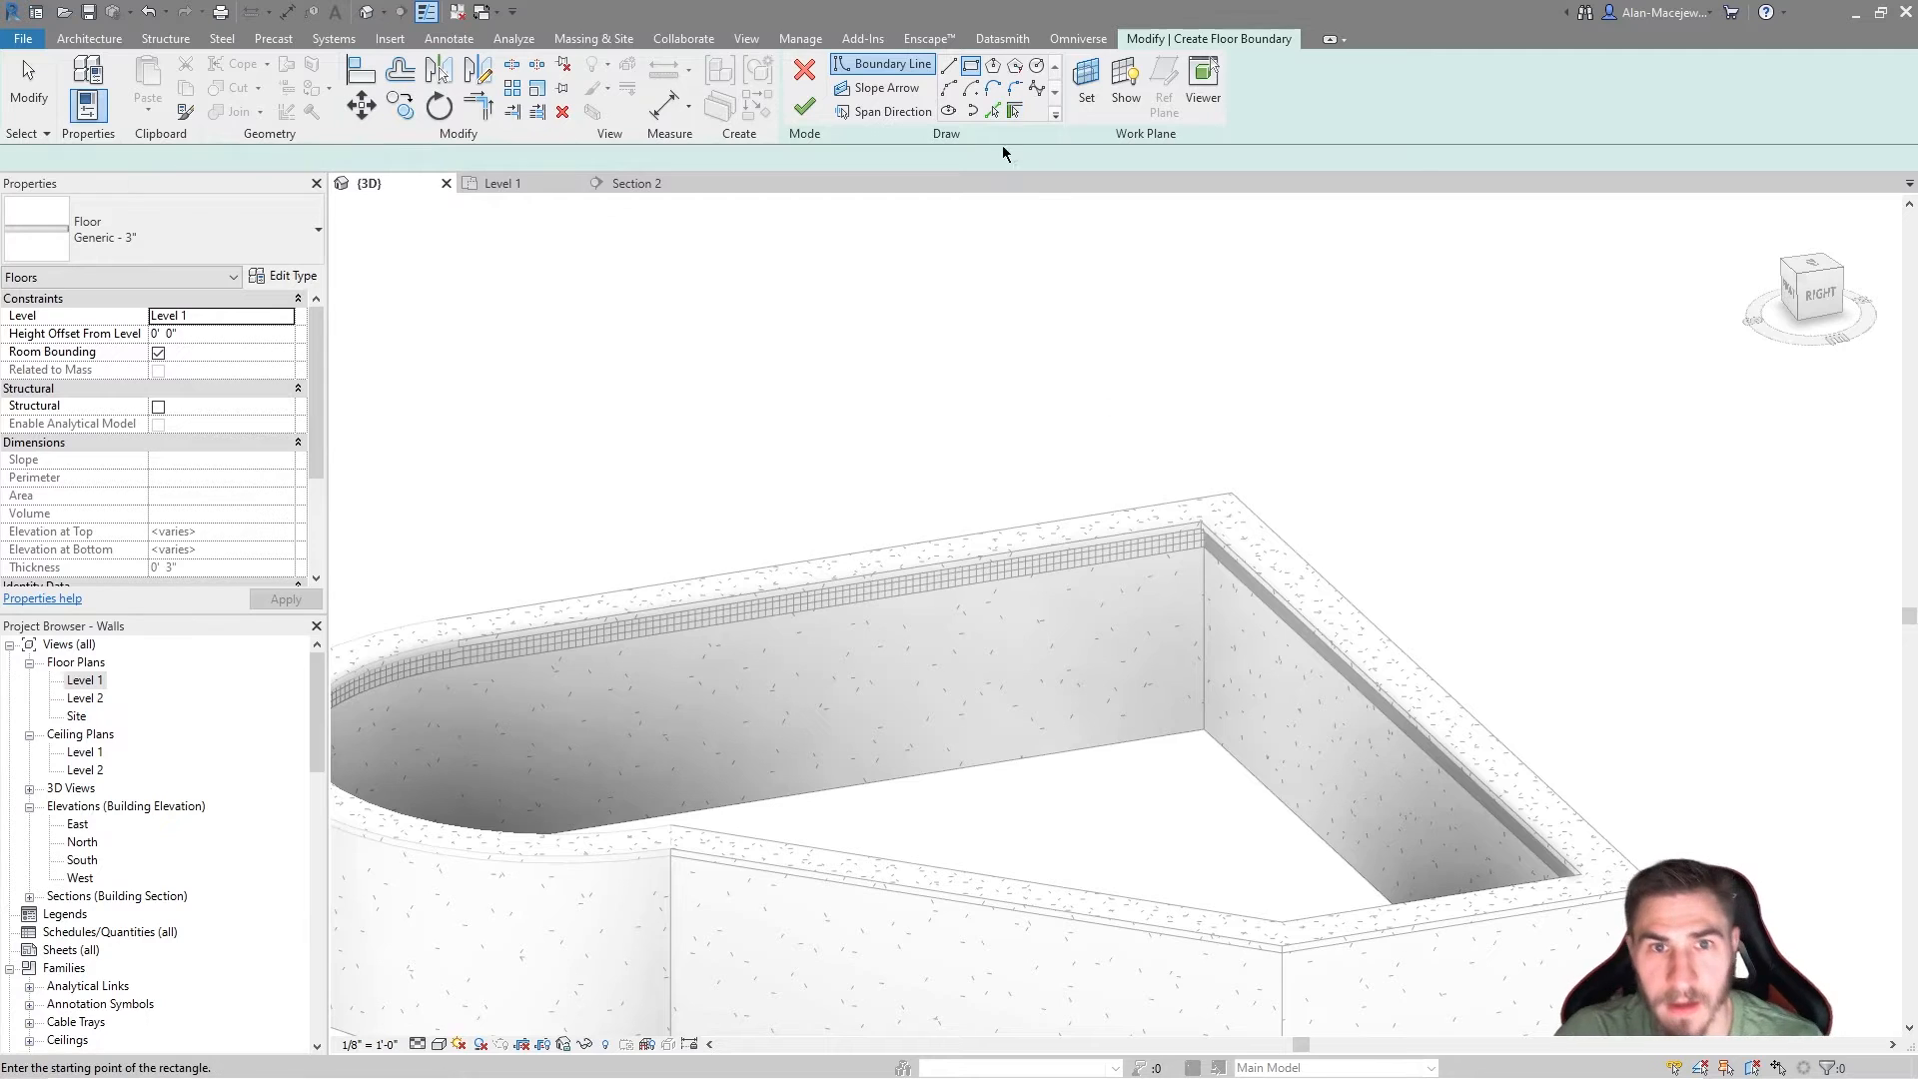
click(994, 112)
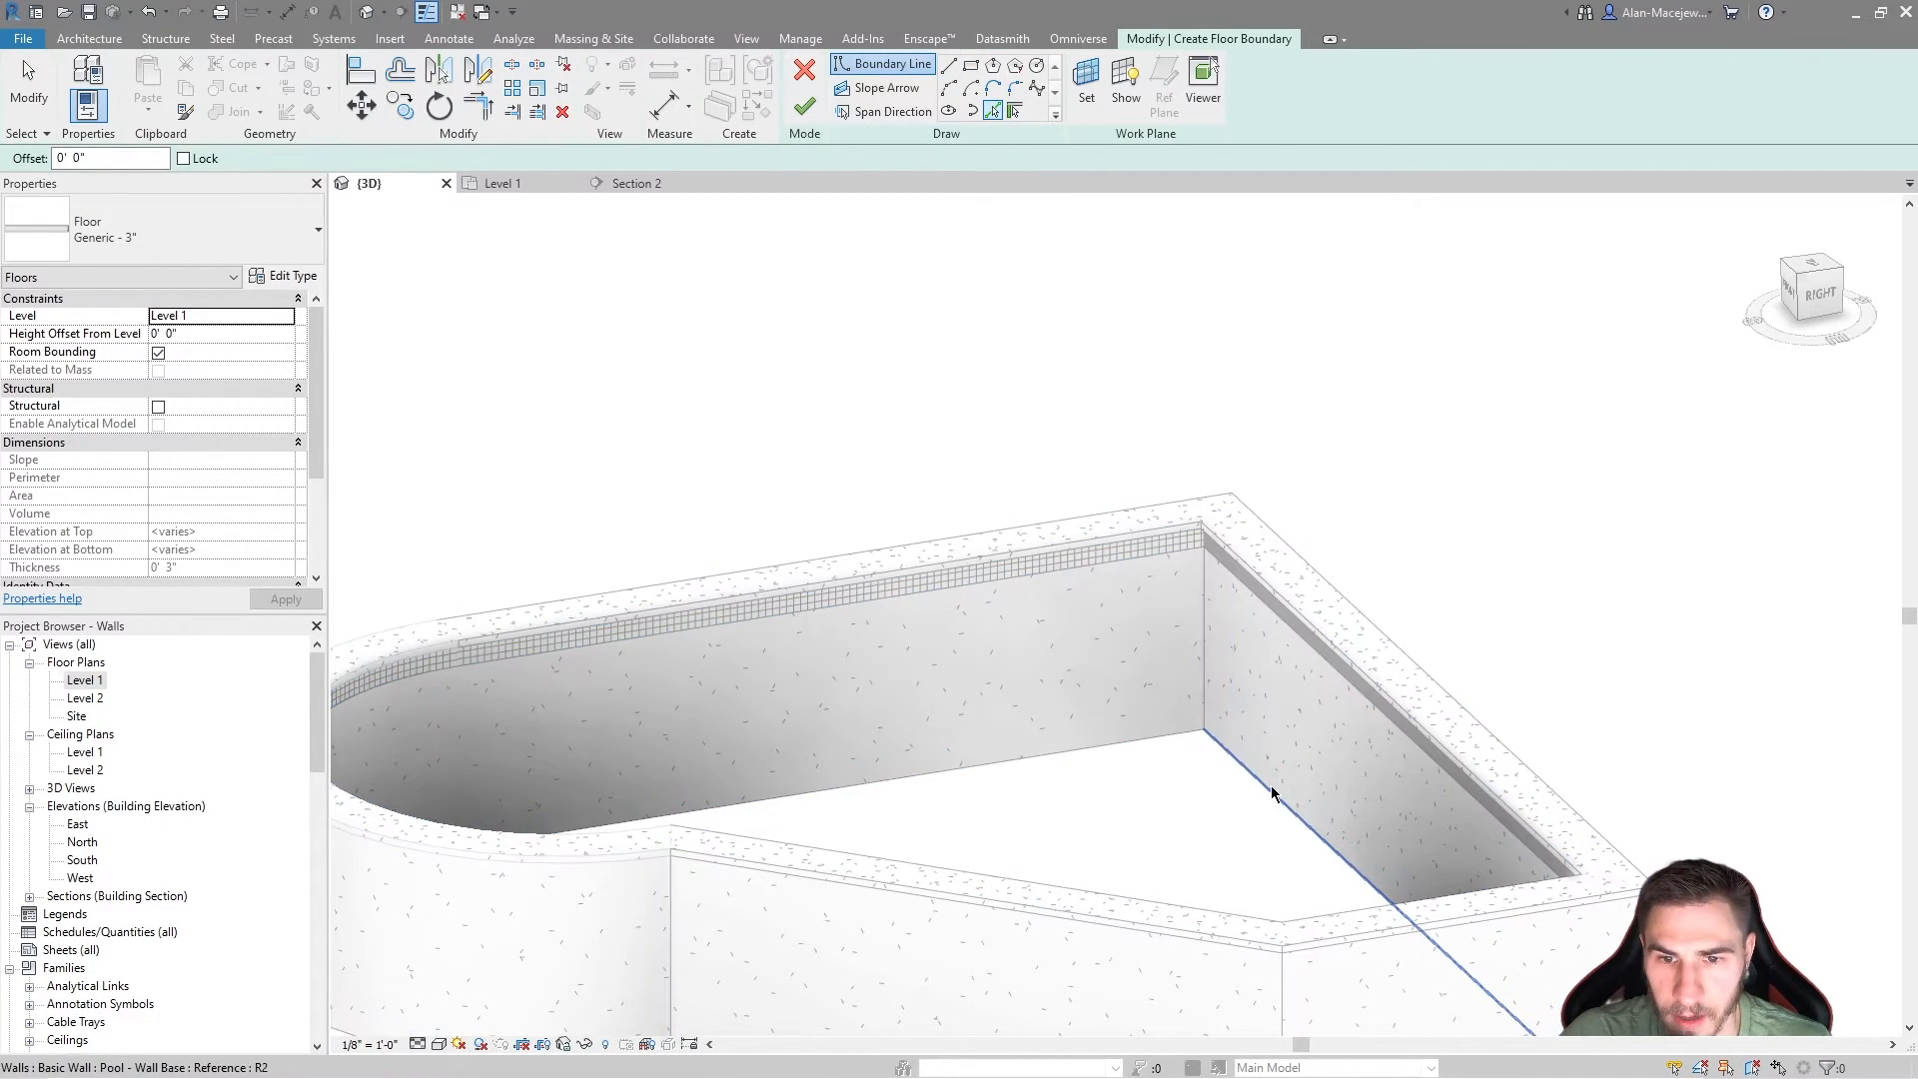
key(Tab)
click(1273, 793)
mouse_move(1273, 792)
shift+middle_down()
mouse_move(1113, 847)
mouse_move(1311, 1054)
mouse_move(1015, 372)
mouse_move(1186, 683)
mouse_move(873, 390)
mouse_move(1070, 543)
shift+middle_up()
click(804, 106)
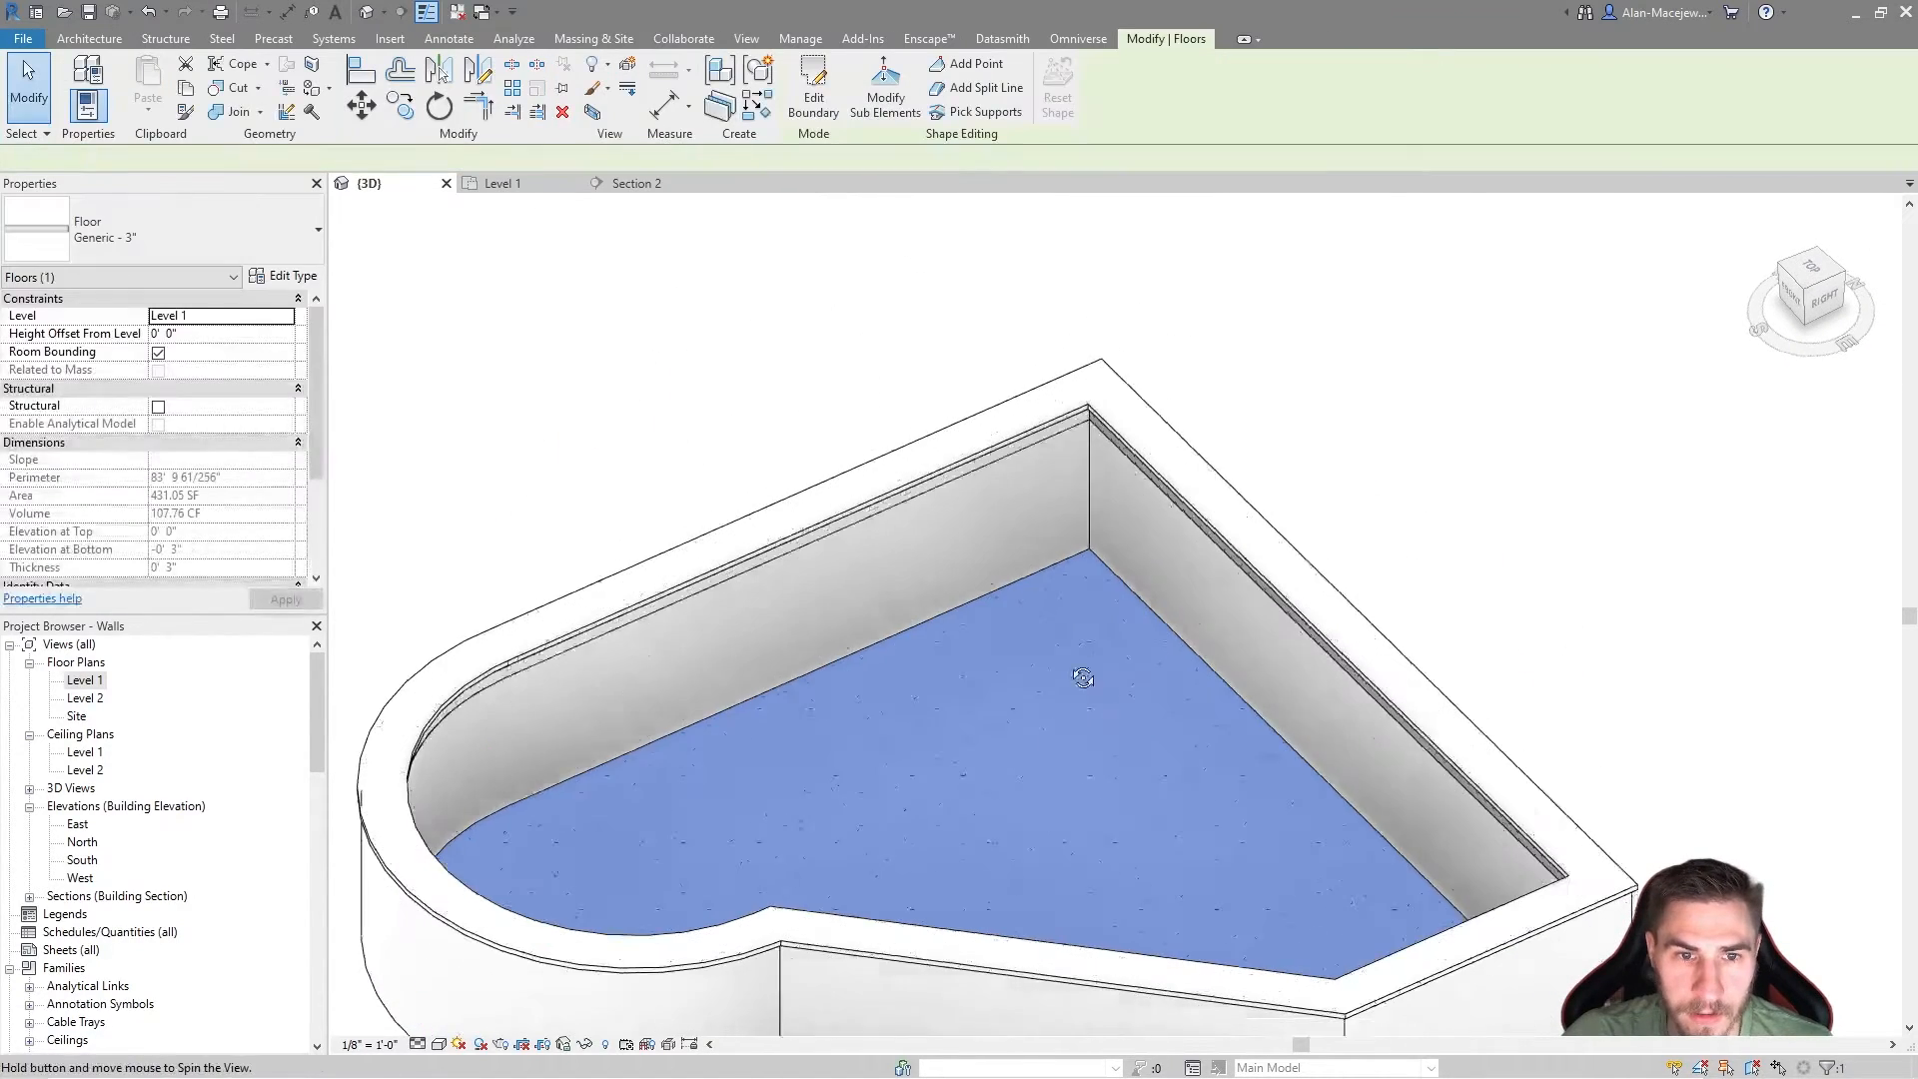
Step: Change the pool floor's level constraint to WATER LEVEL
shift+middle_drag(1079, 685, 985, 657)
click(285, 317)
click(199, 344)
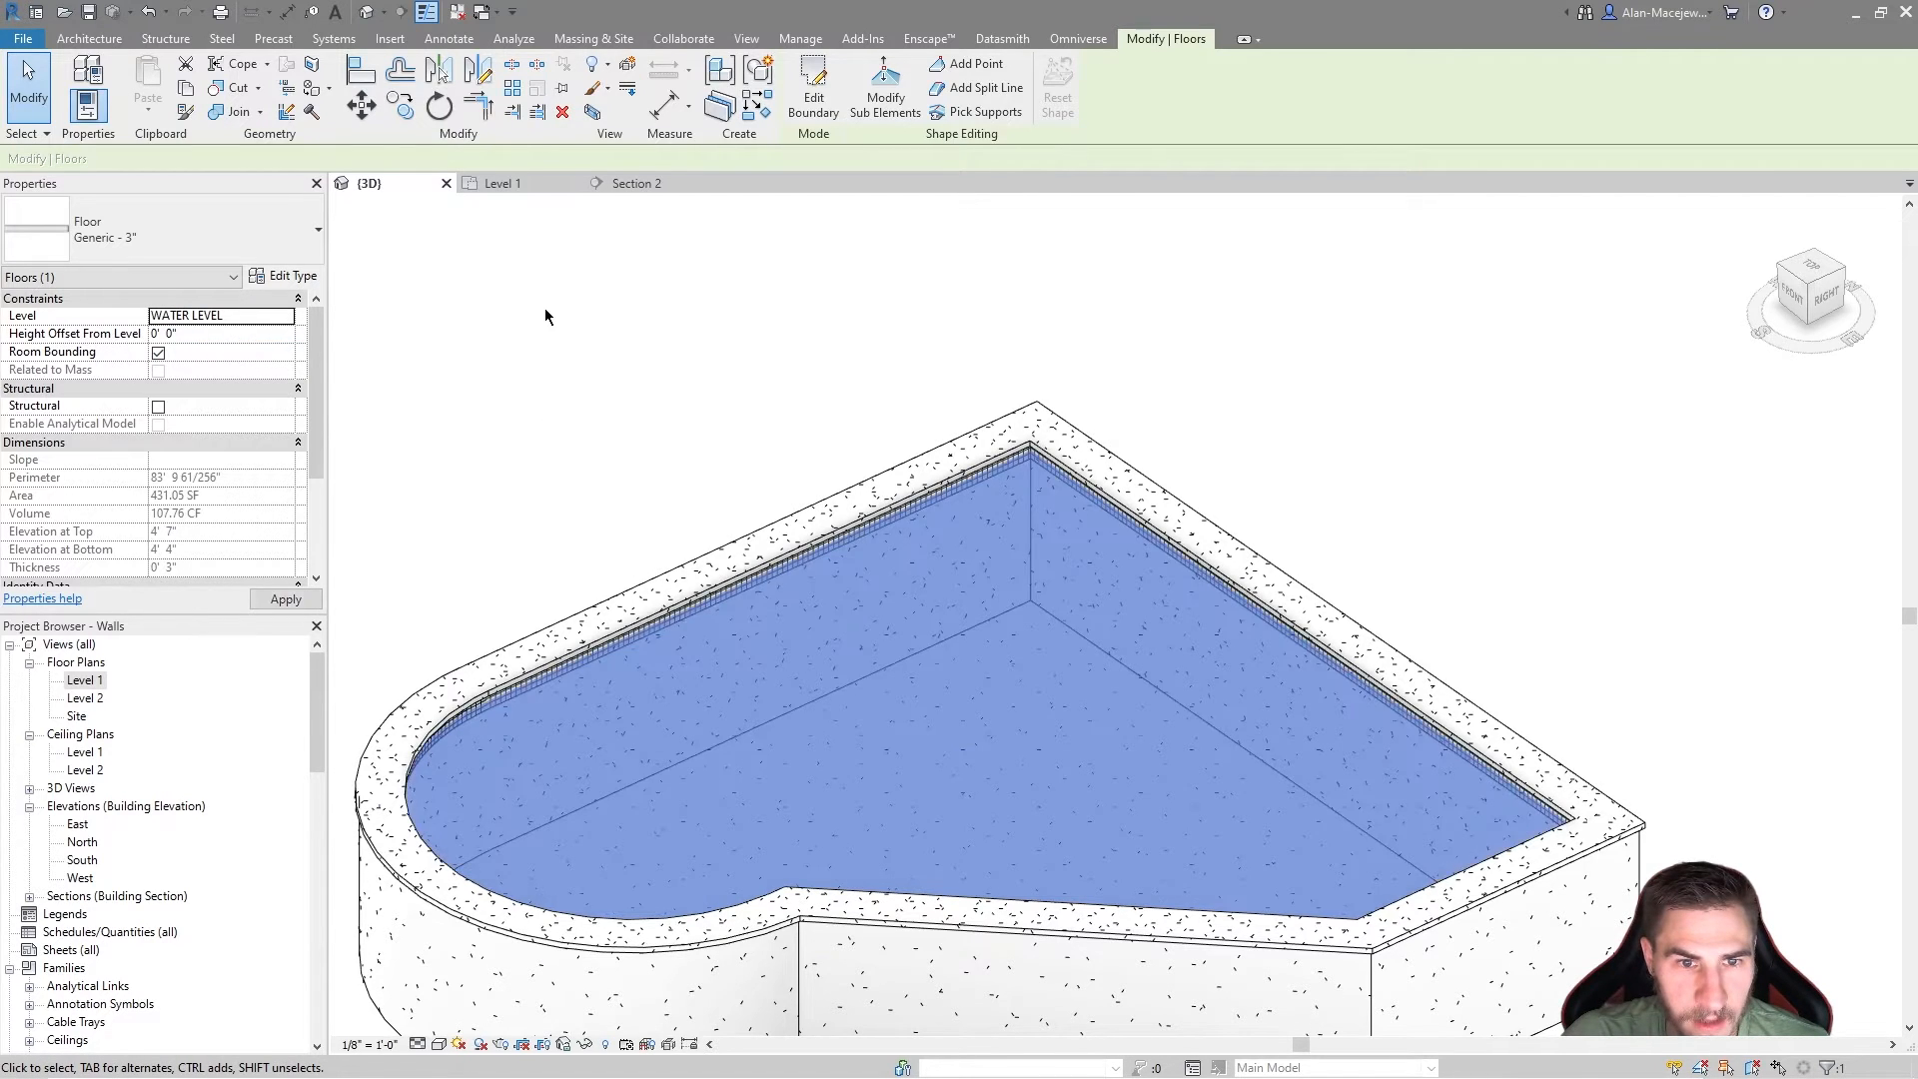
click(546, 310)
Step: Select only the floor at the water level and duplicate its type as Water
shift+middle_drag(757, 513, 781, 415)
drag(780, 309, 762, 490)
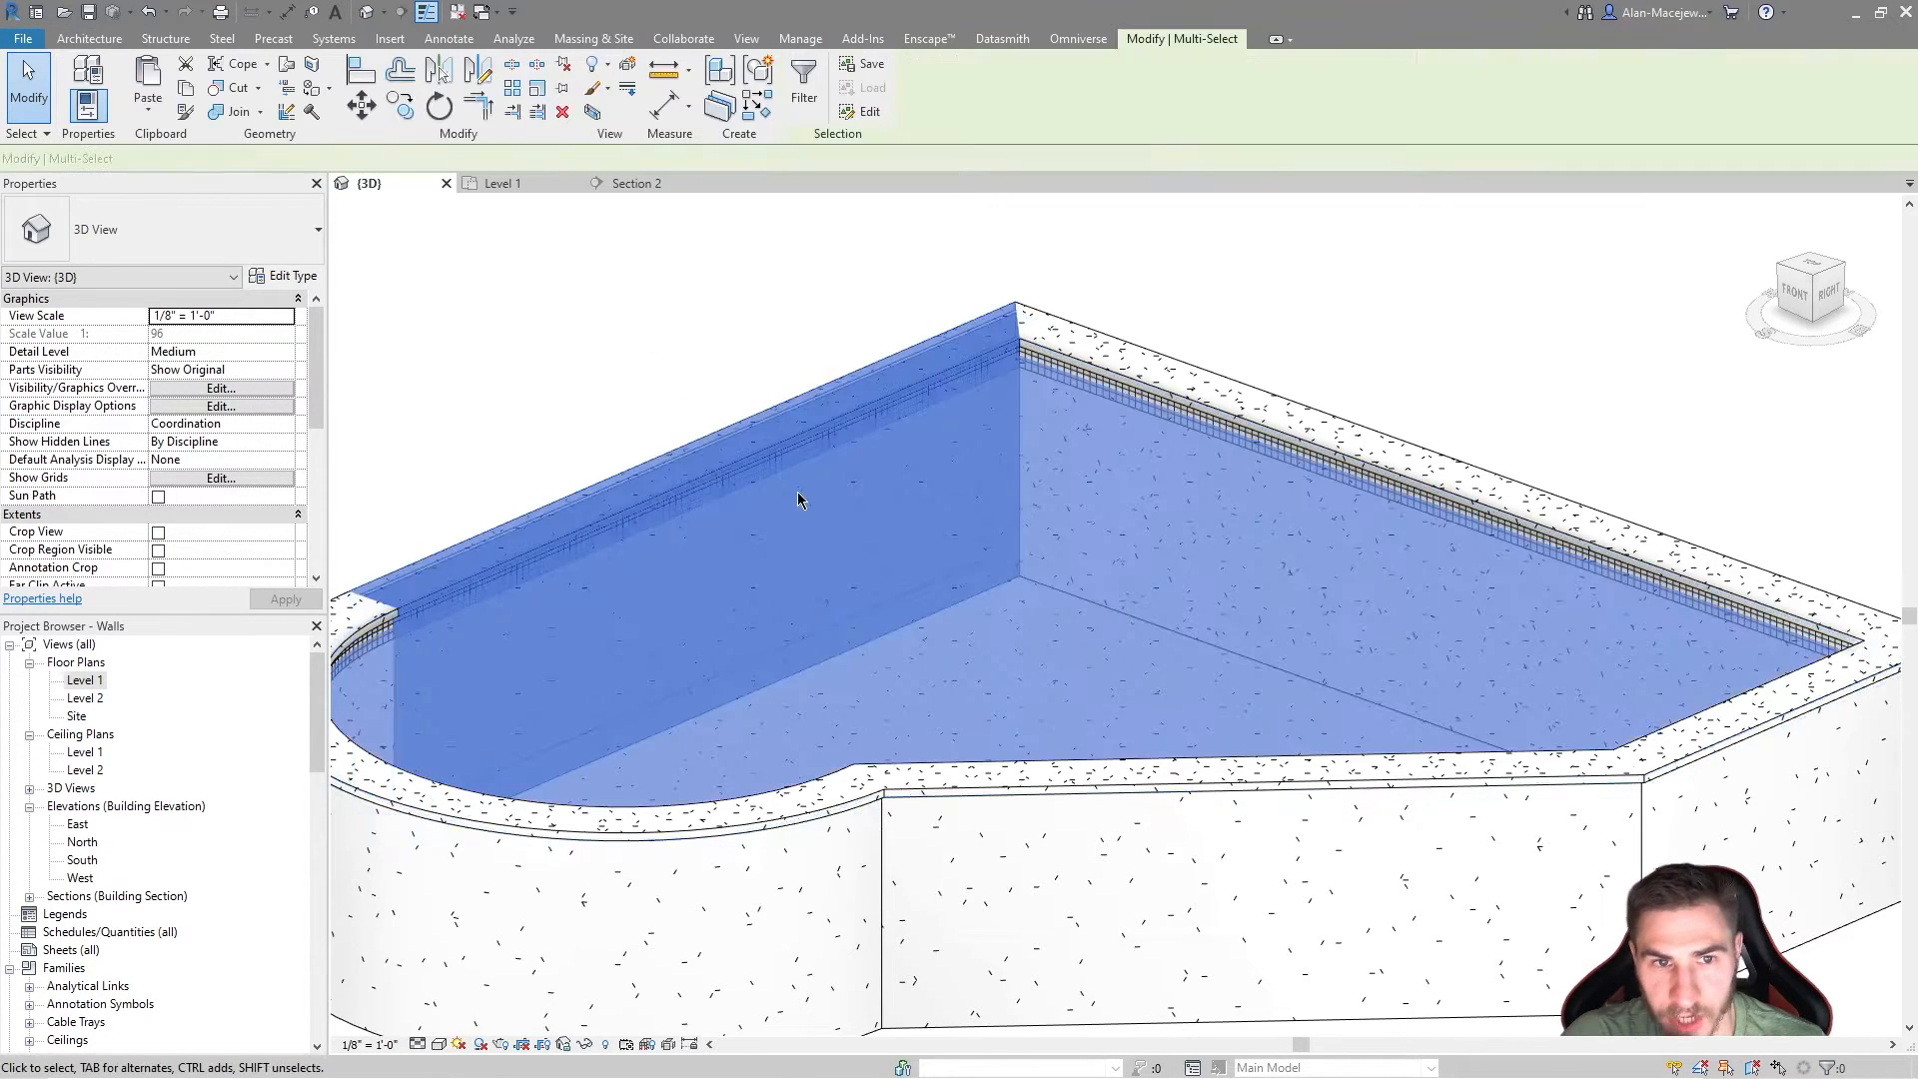
shift+click(959, 318)
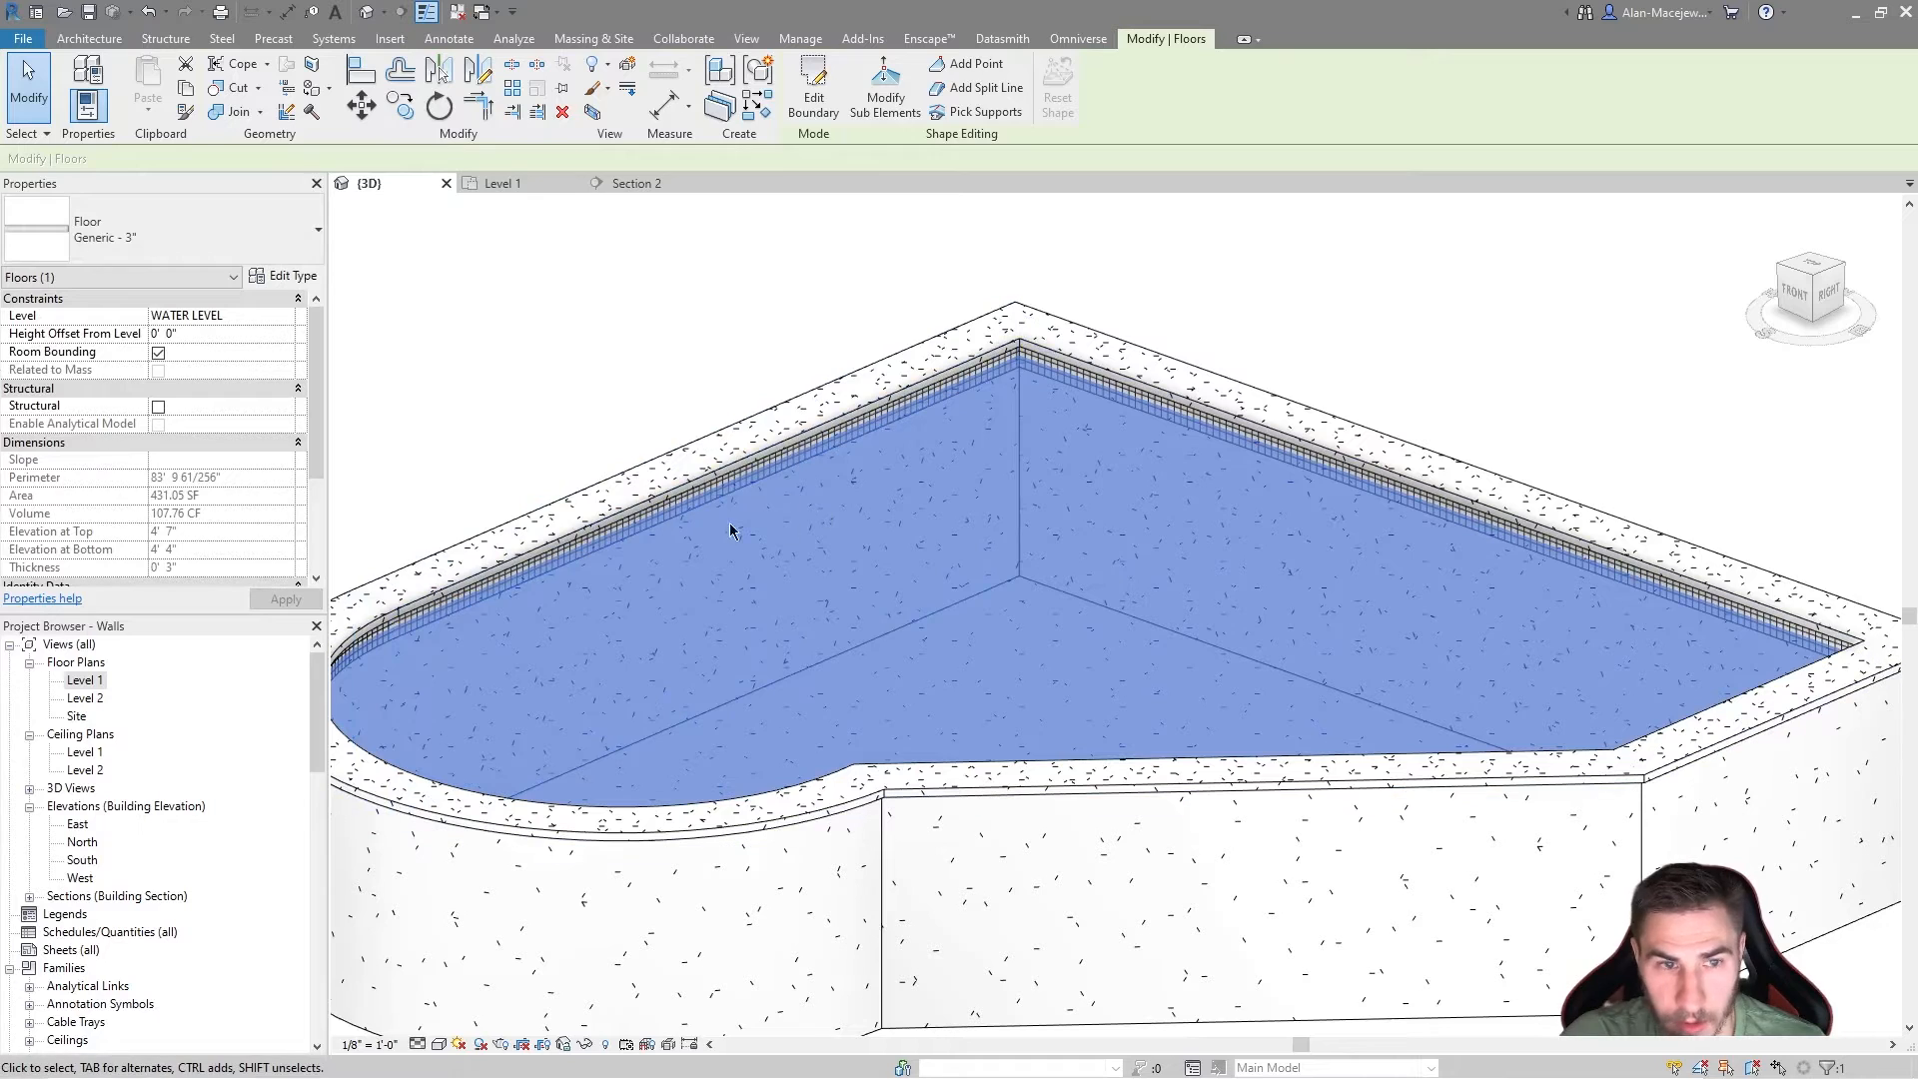
click(288, 276)
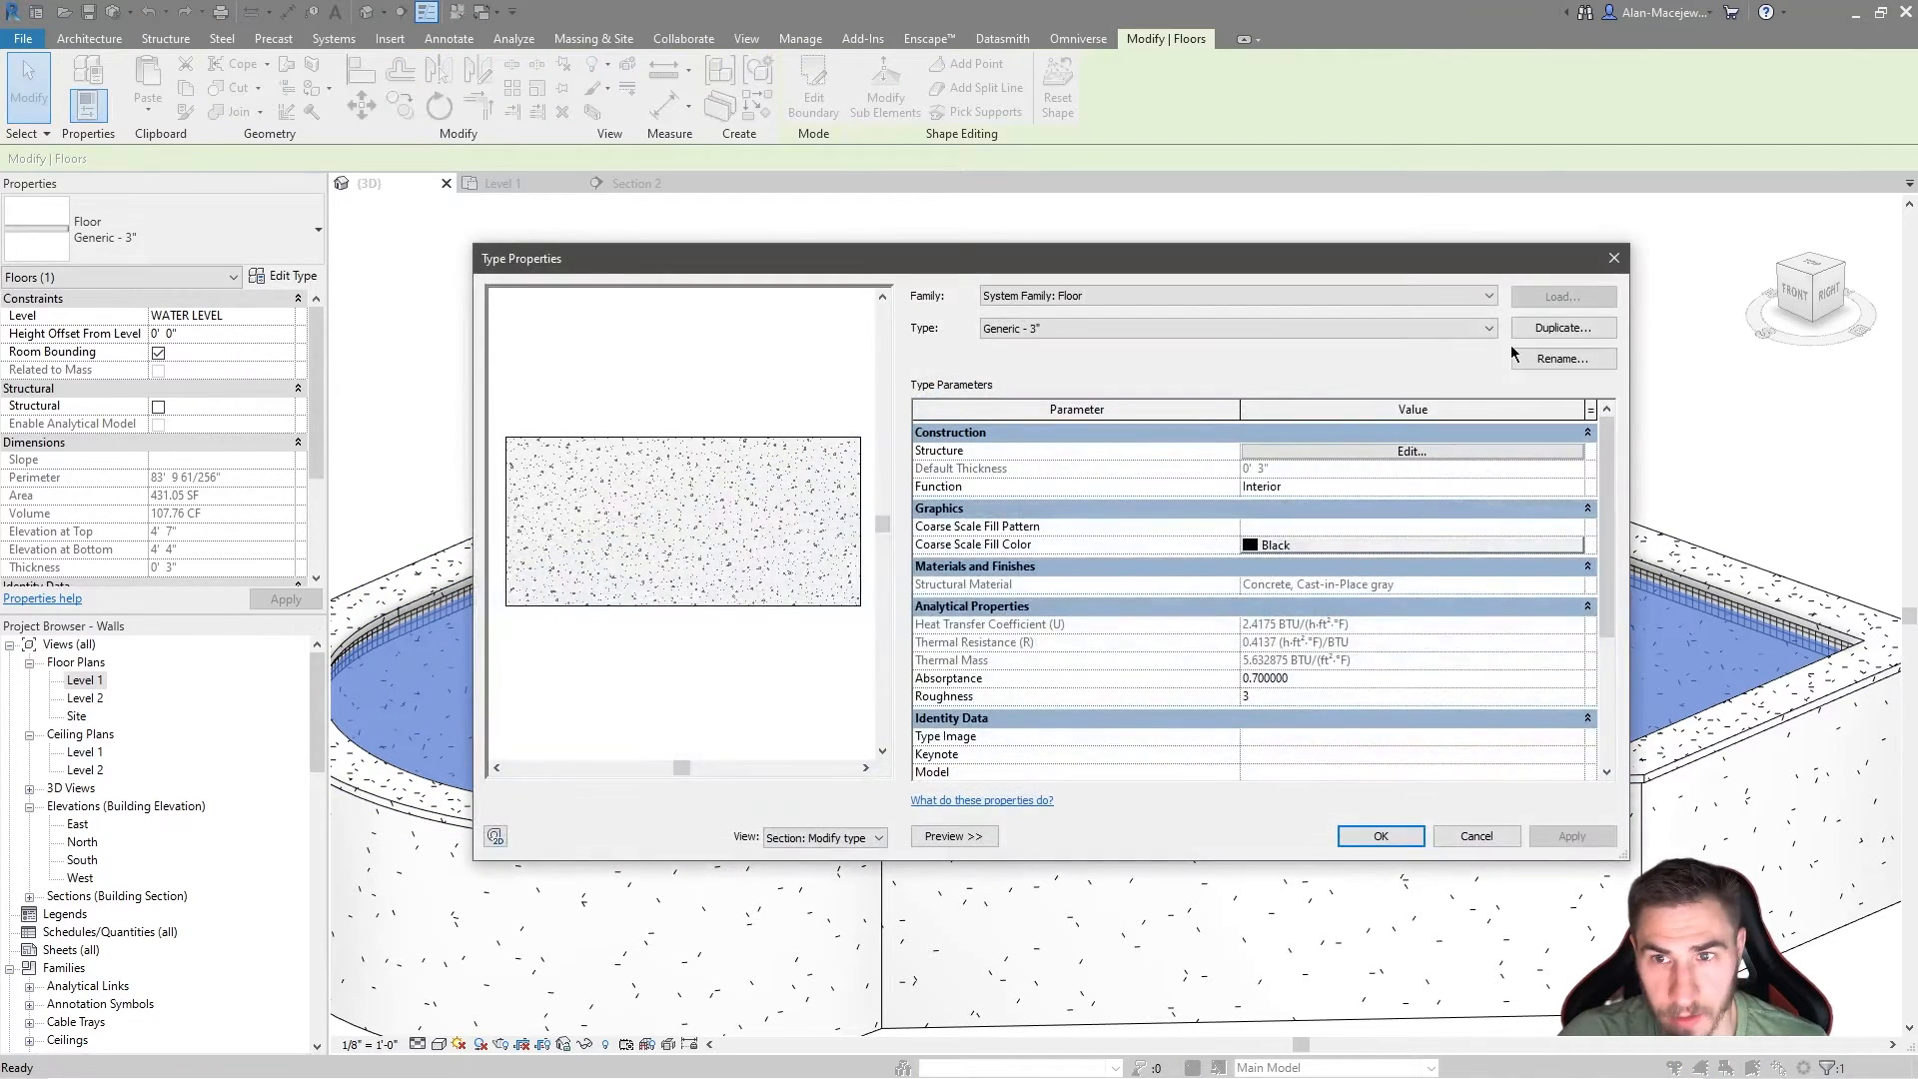
click(1544, 329)
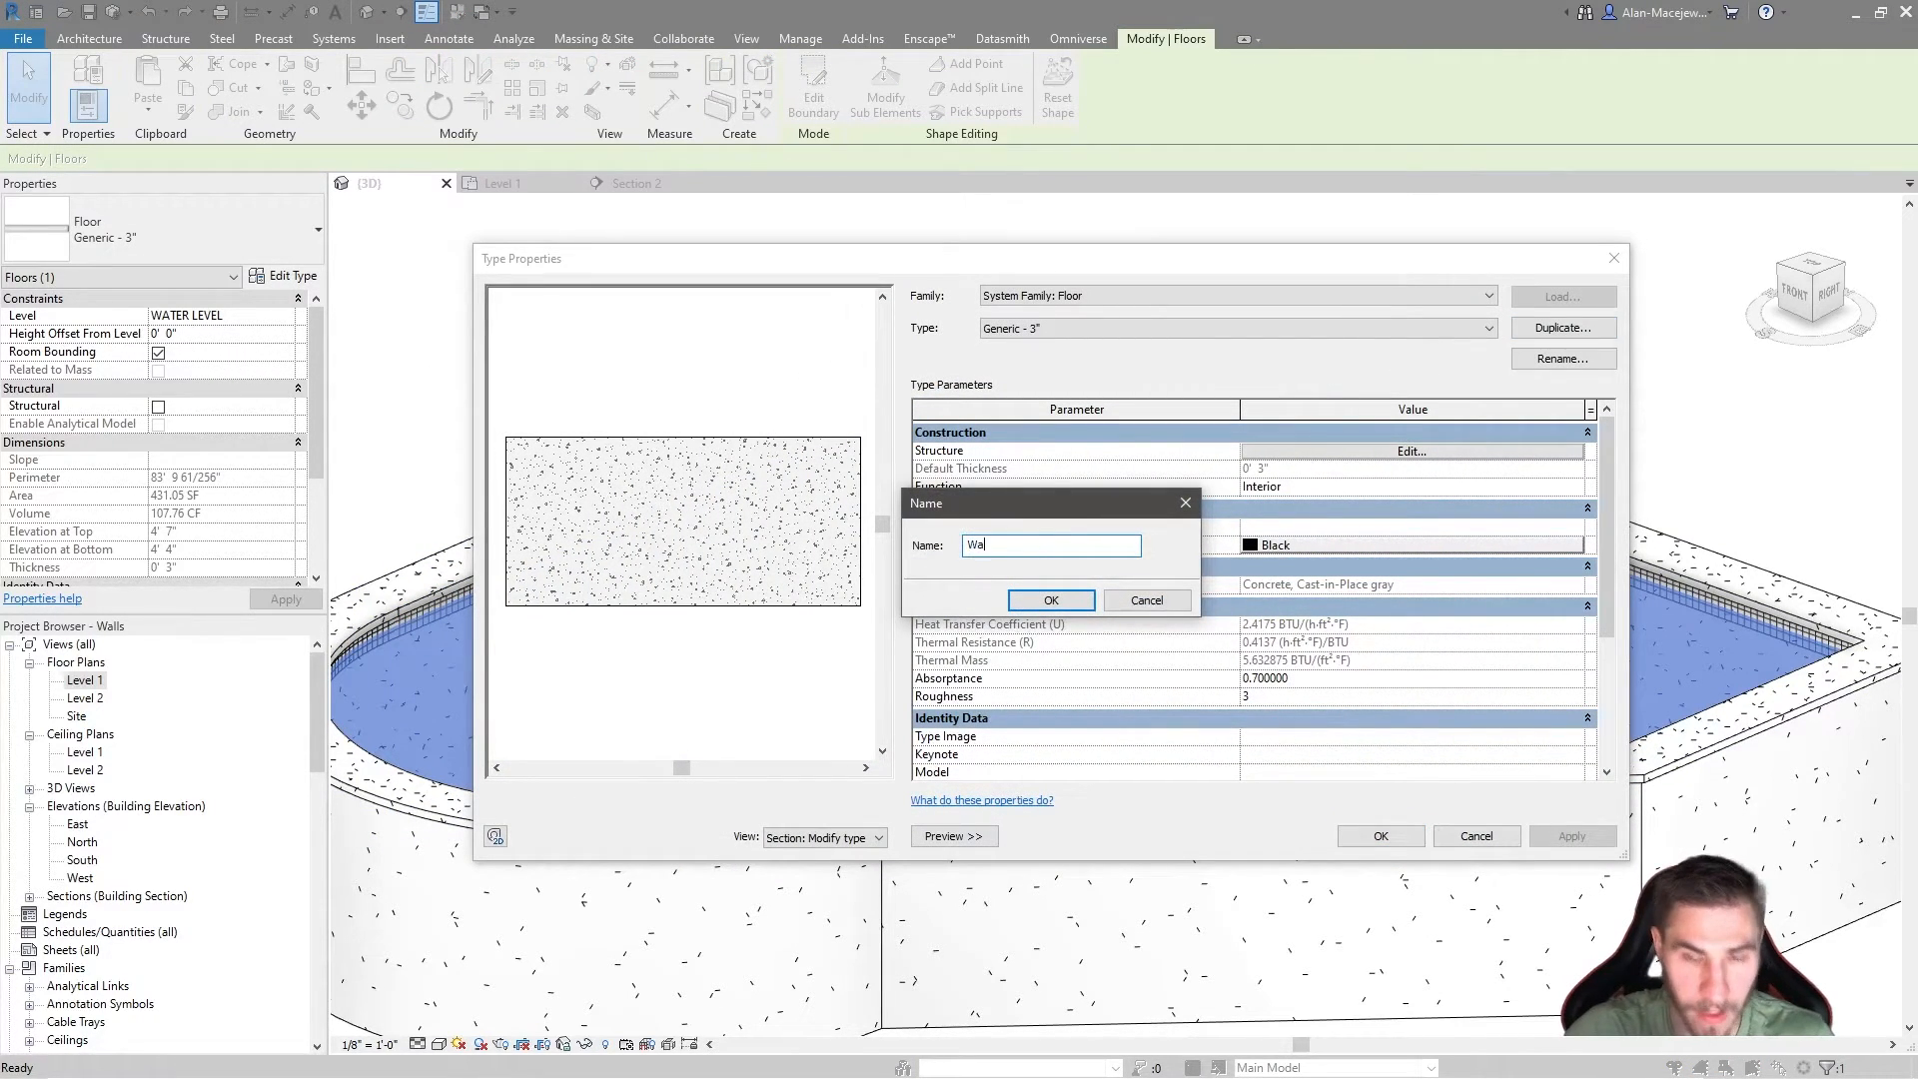
key(Return)
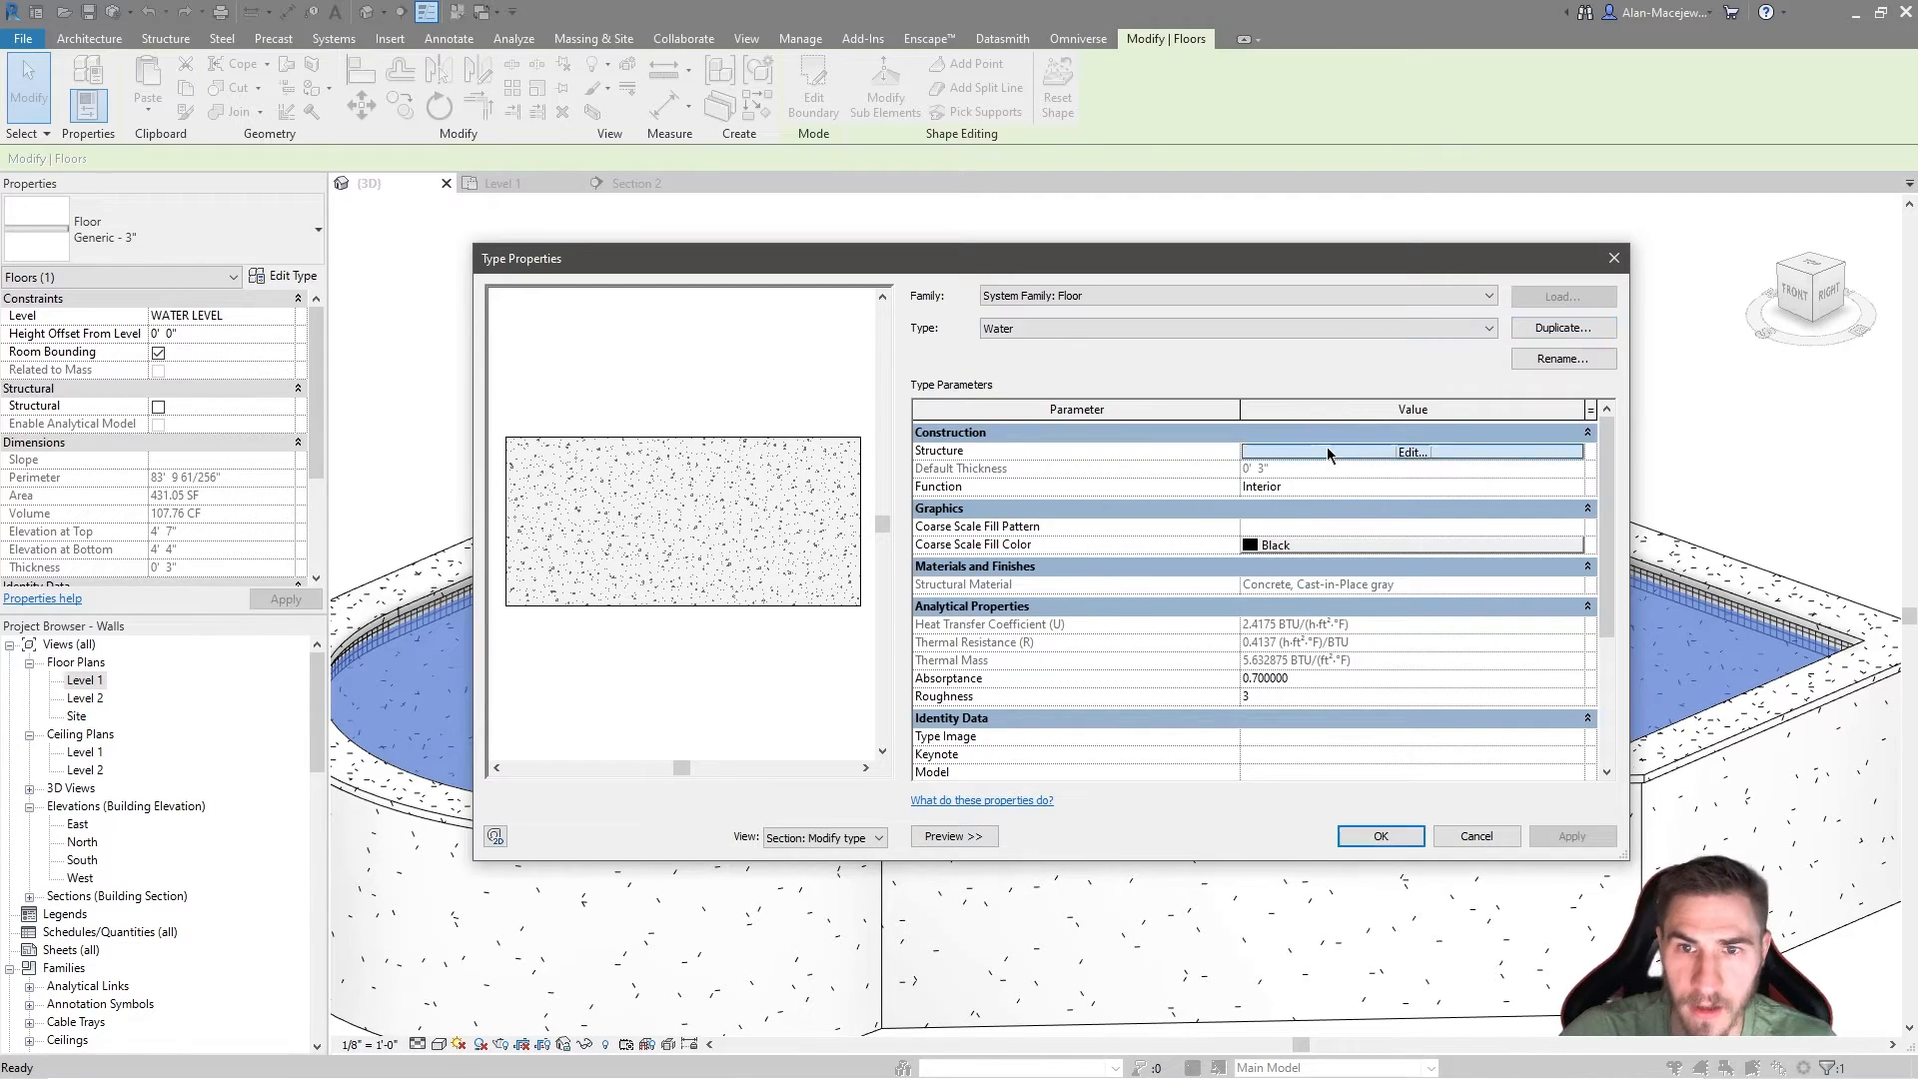
Step: Duplicate the Aluminum material as Water for the structure layer of the Water floor type
click(1410, 452)
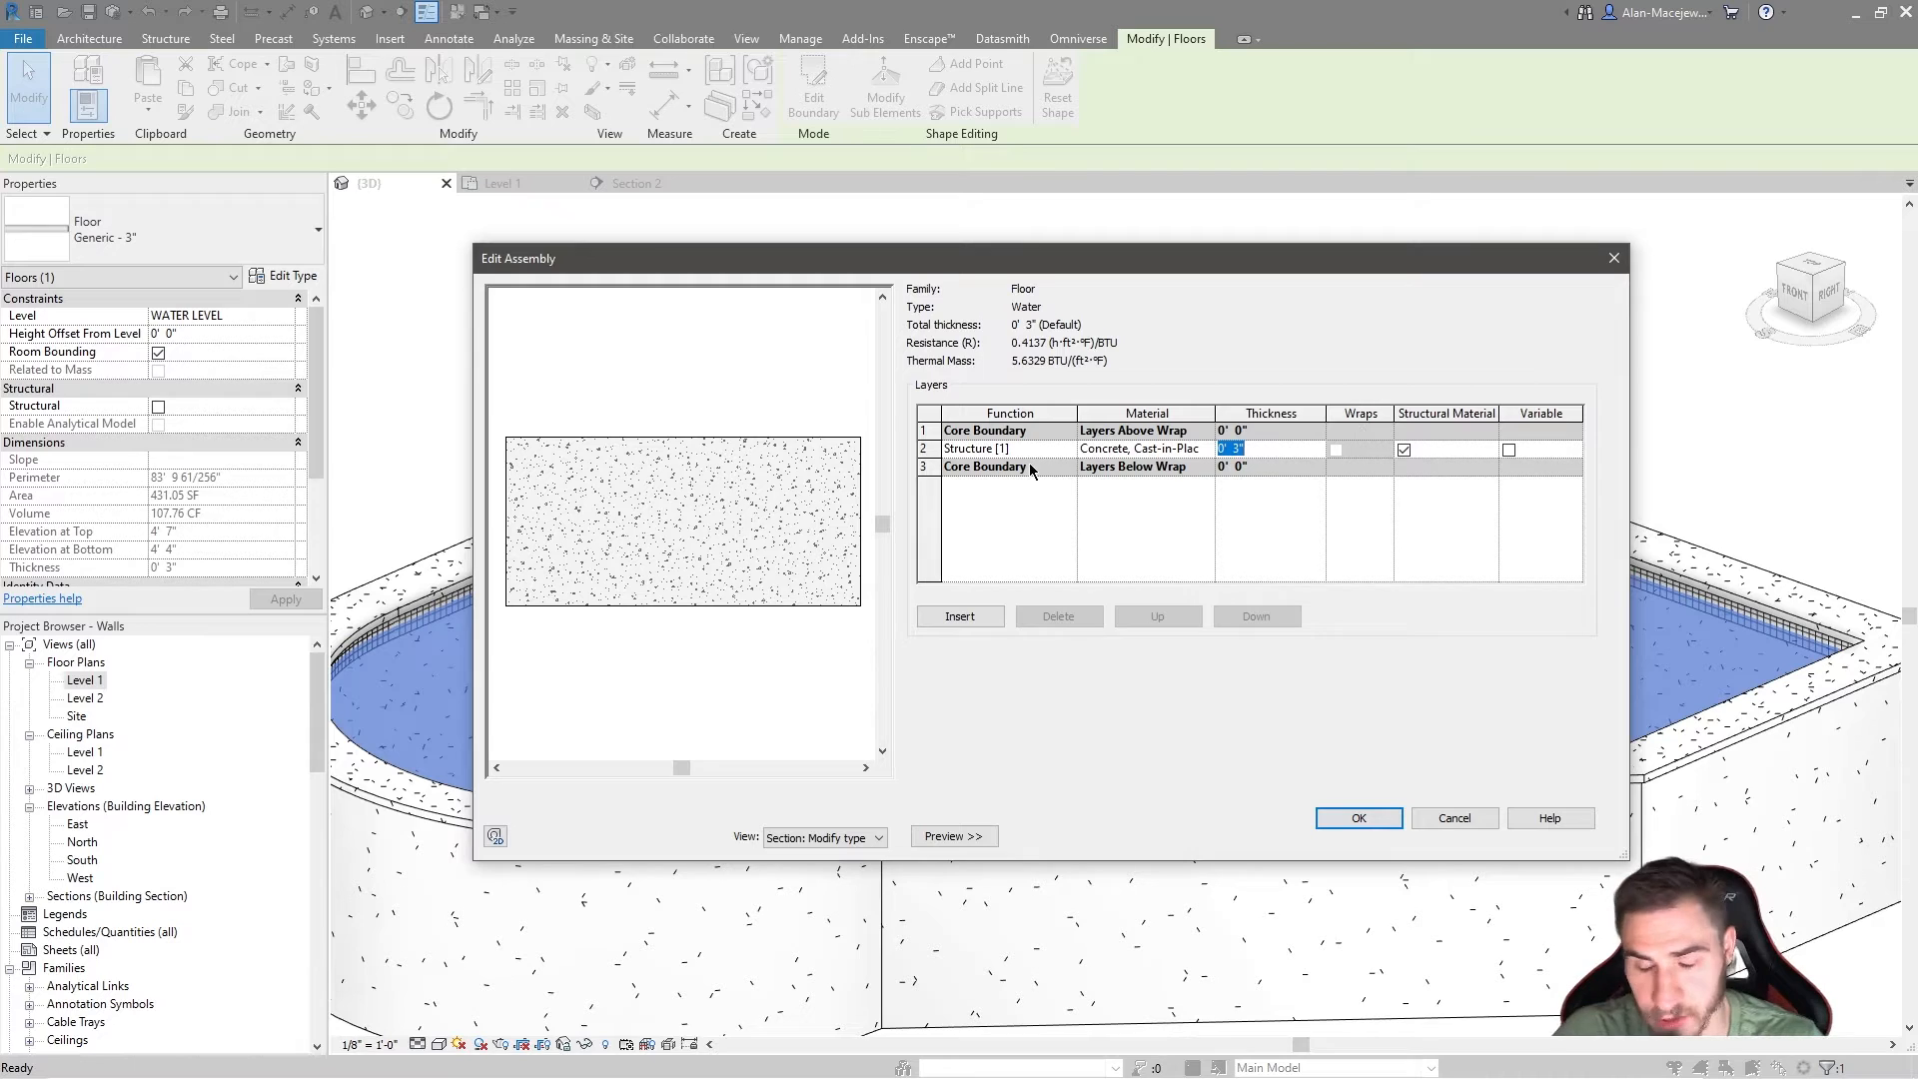
click(1209, 450)
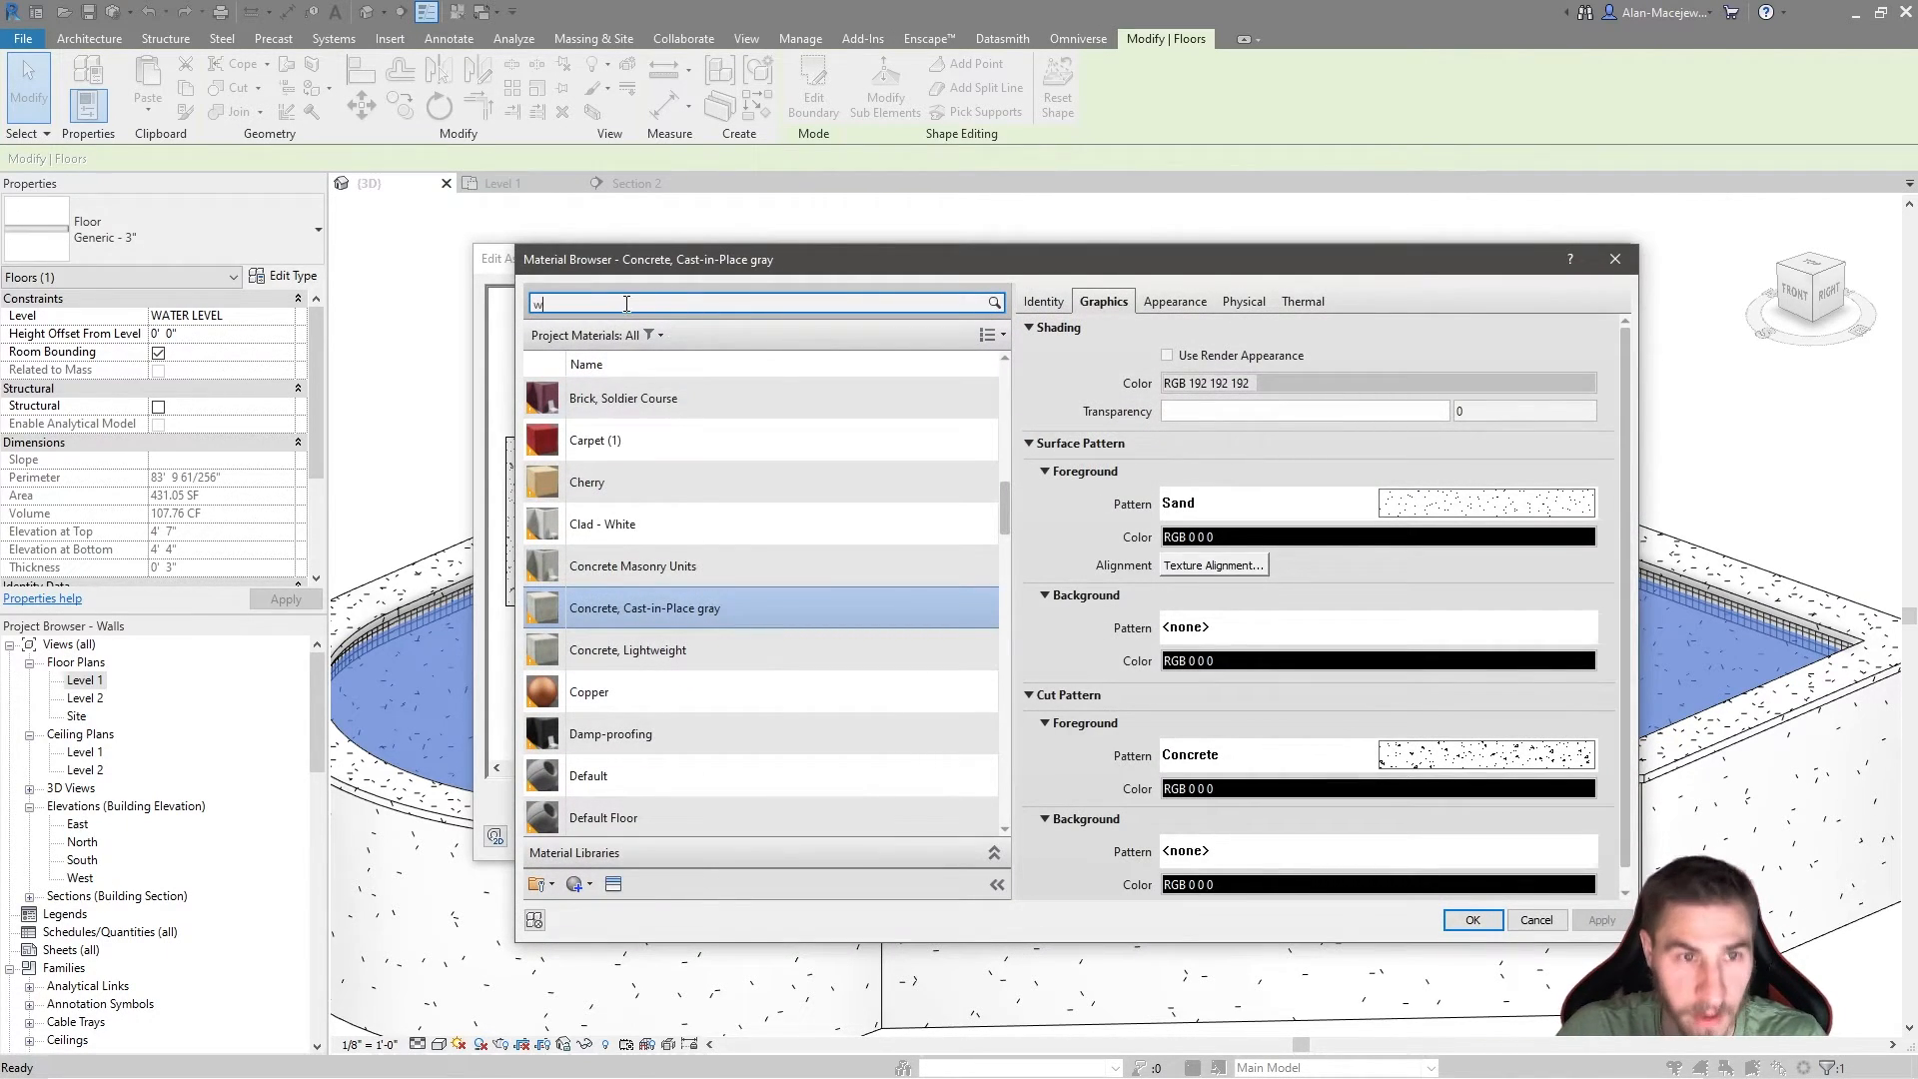
click(624, 303)
text(water)
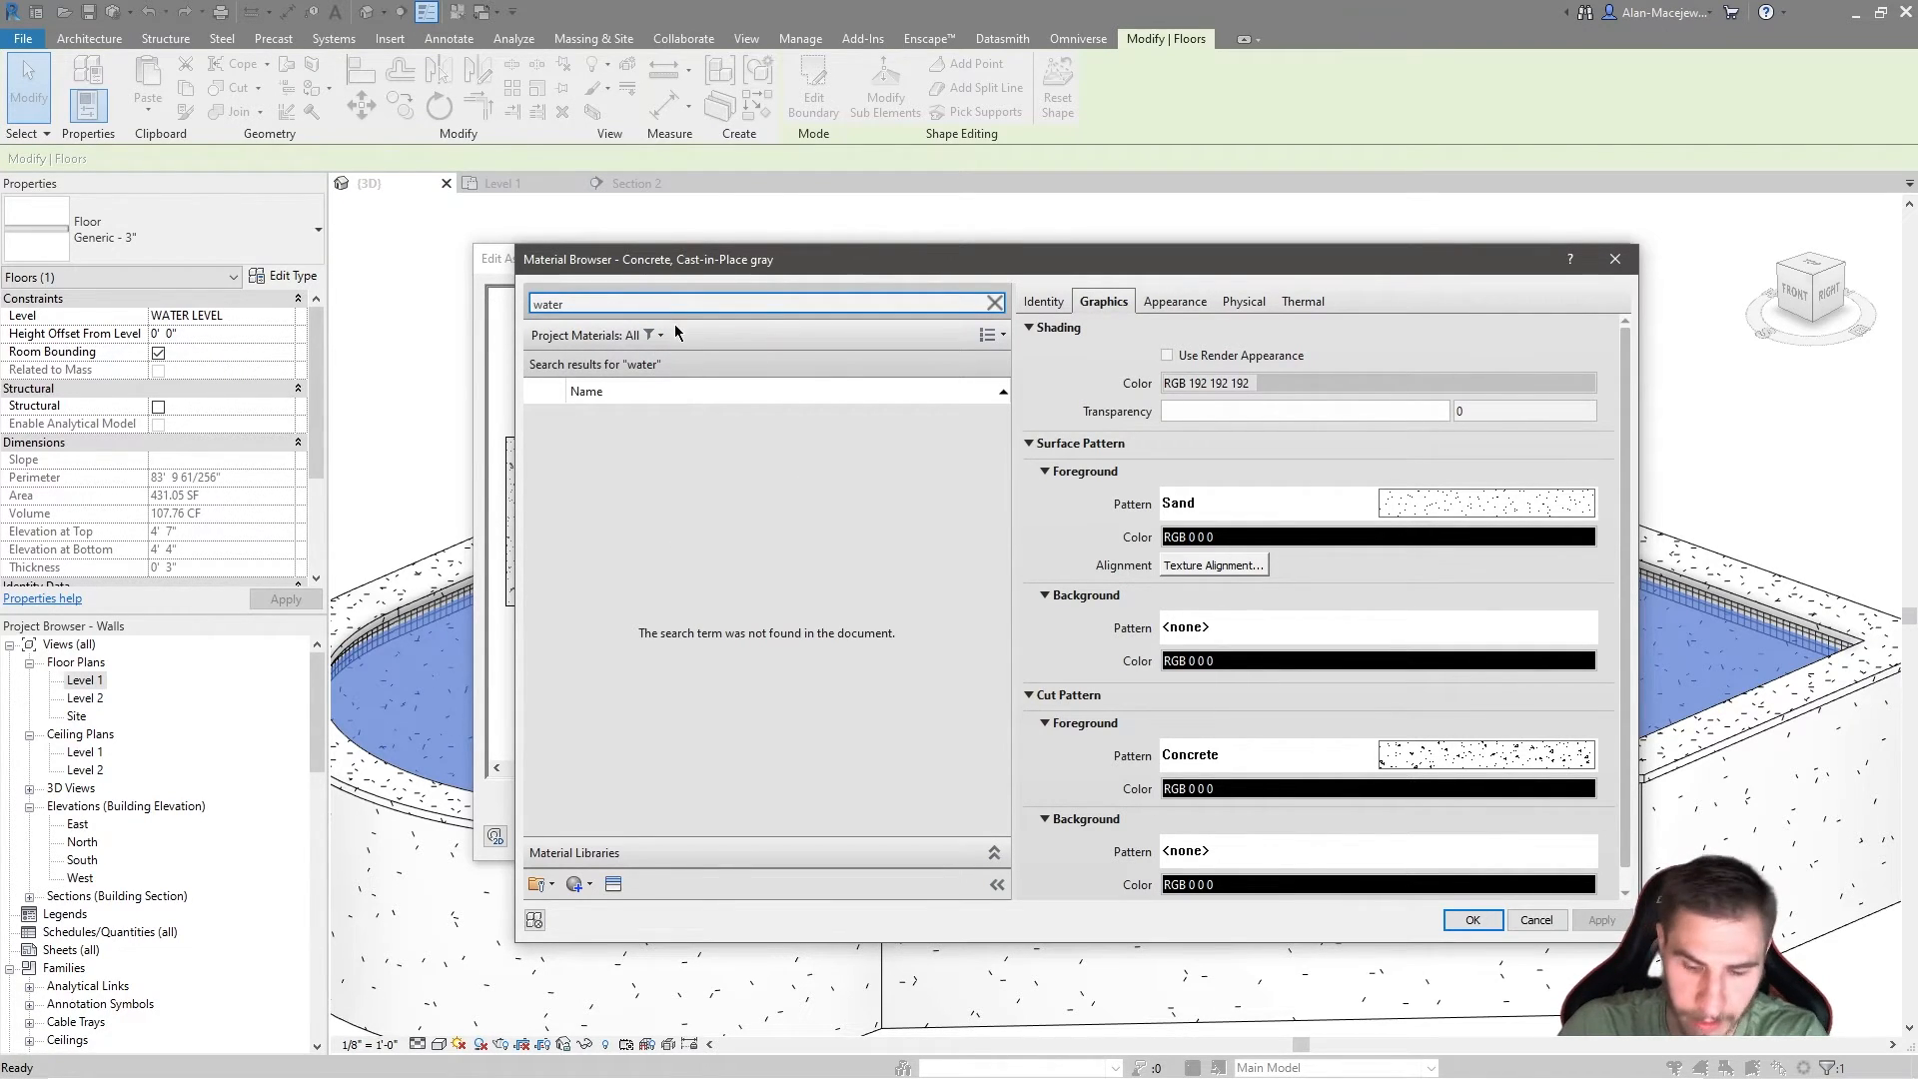
click(995, 304)
click(659, 566)
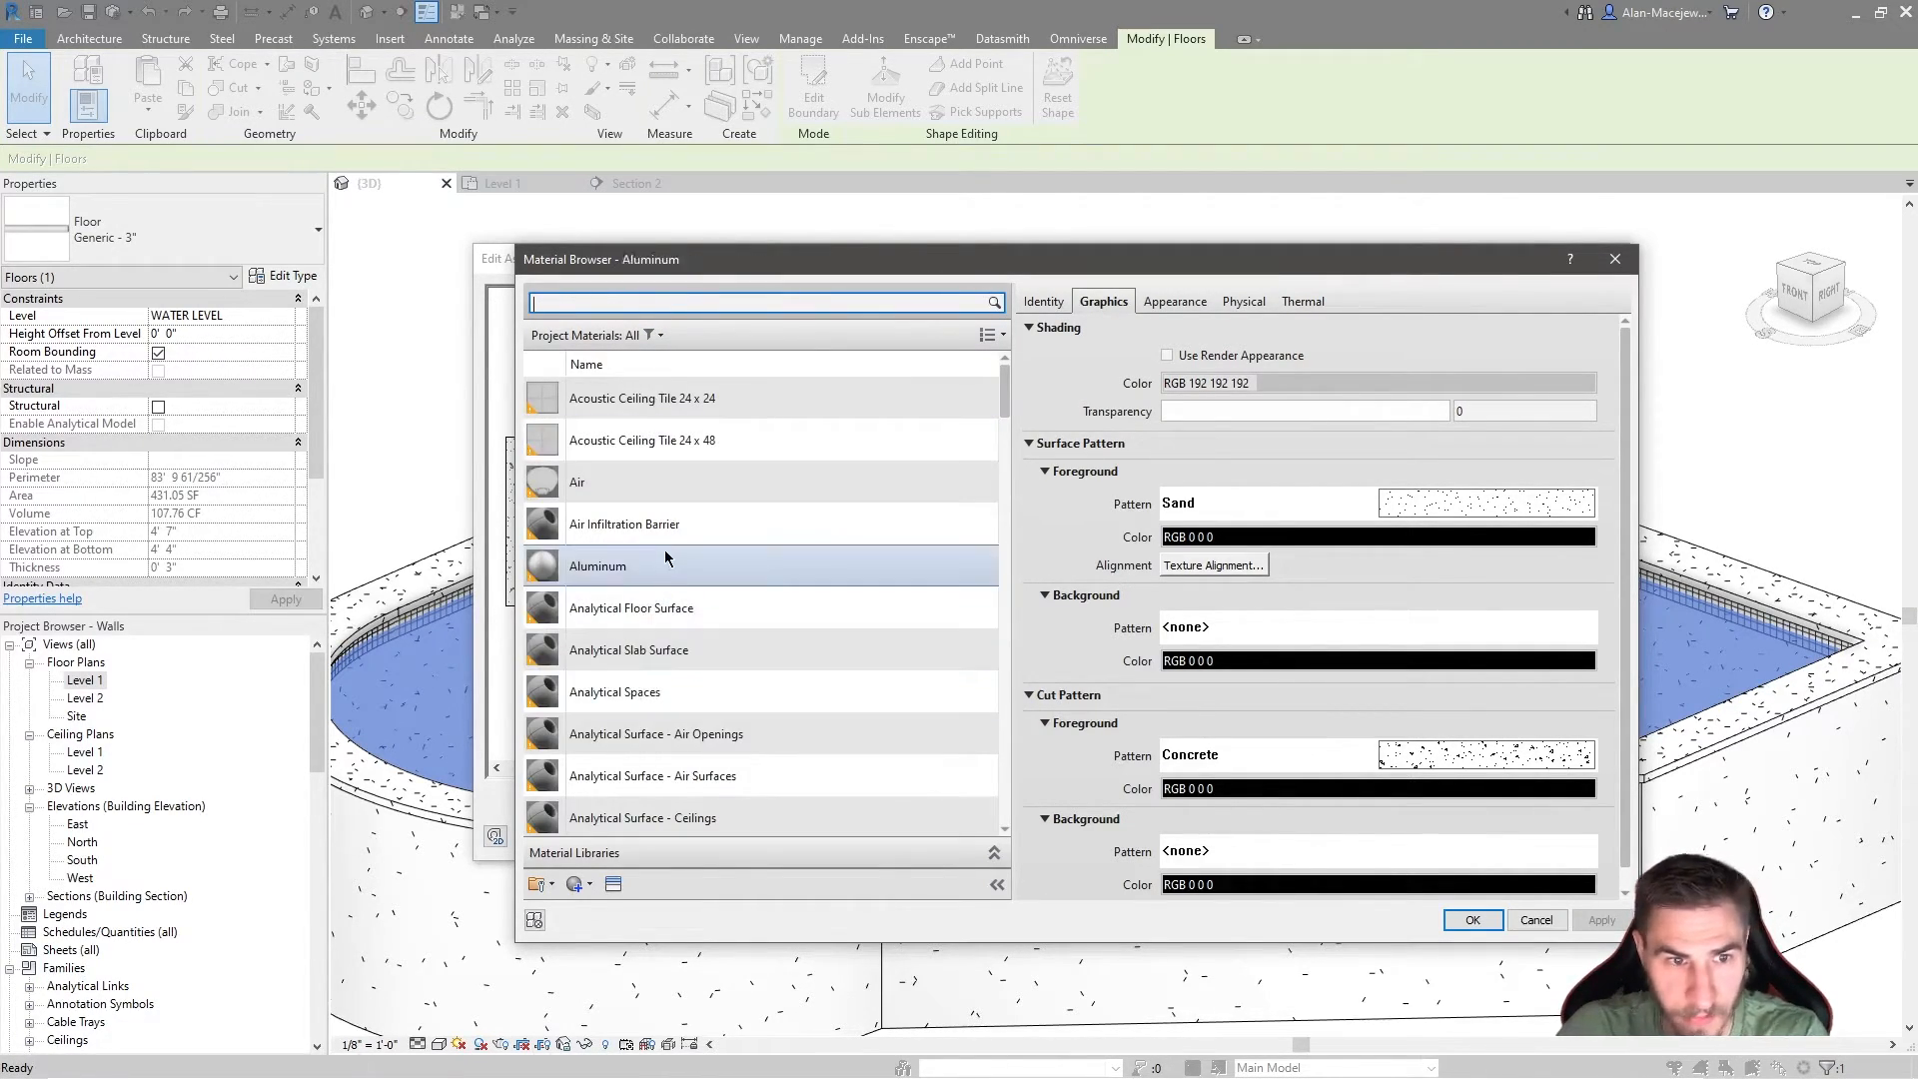
right_click(666, 565)
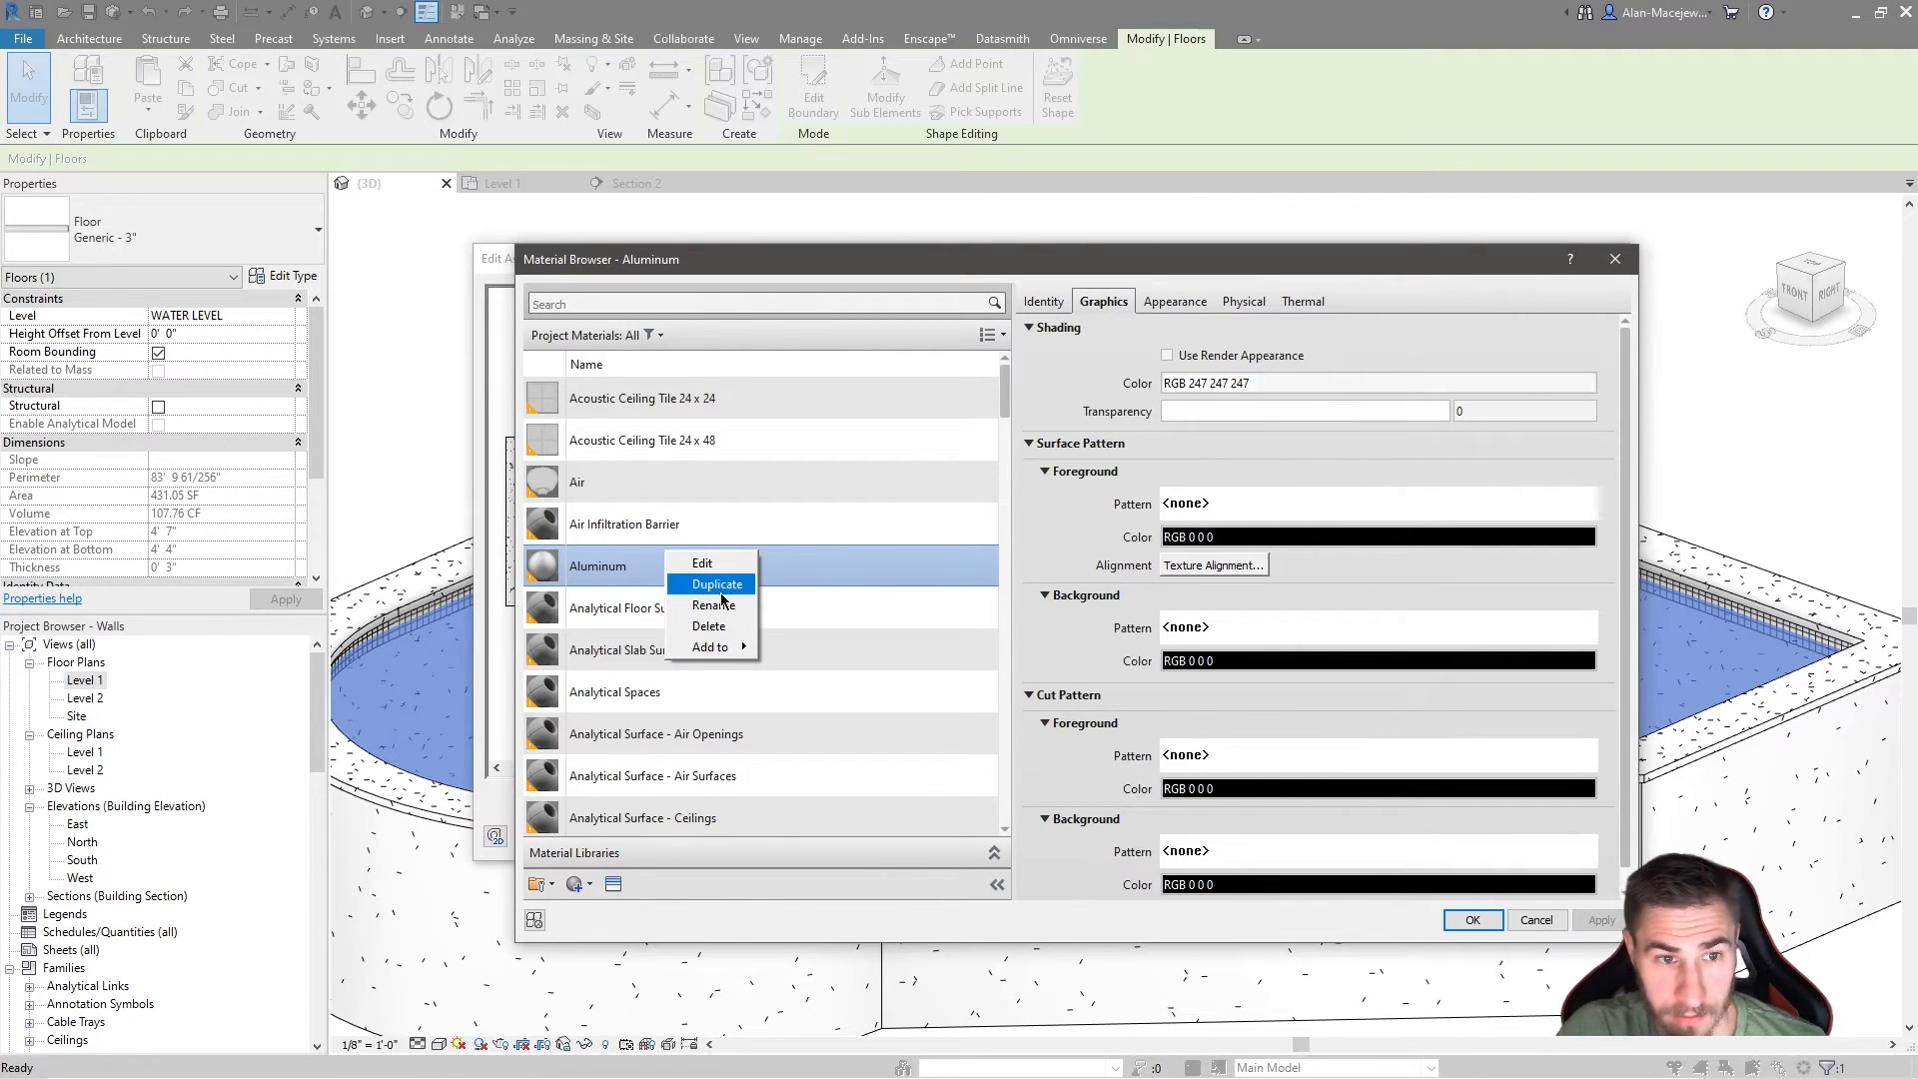
click(704, 584)
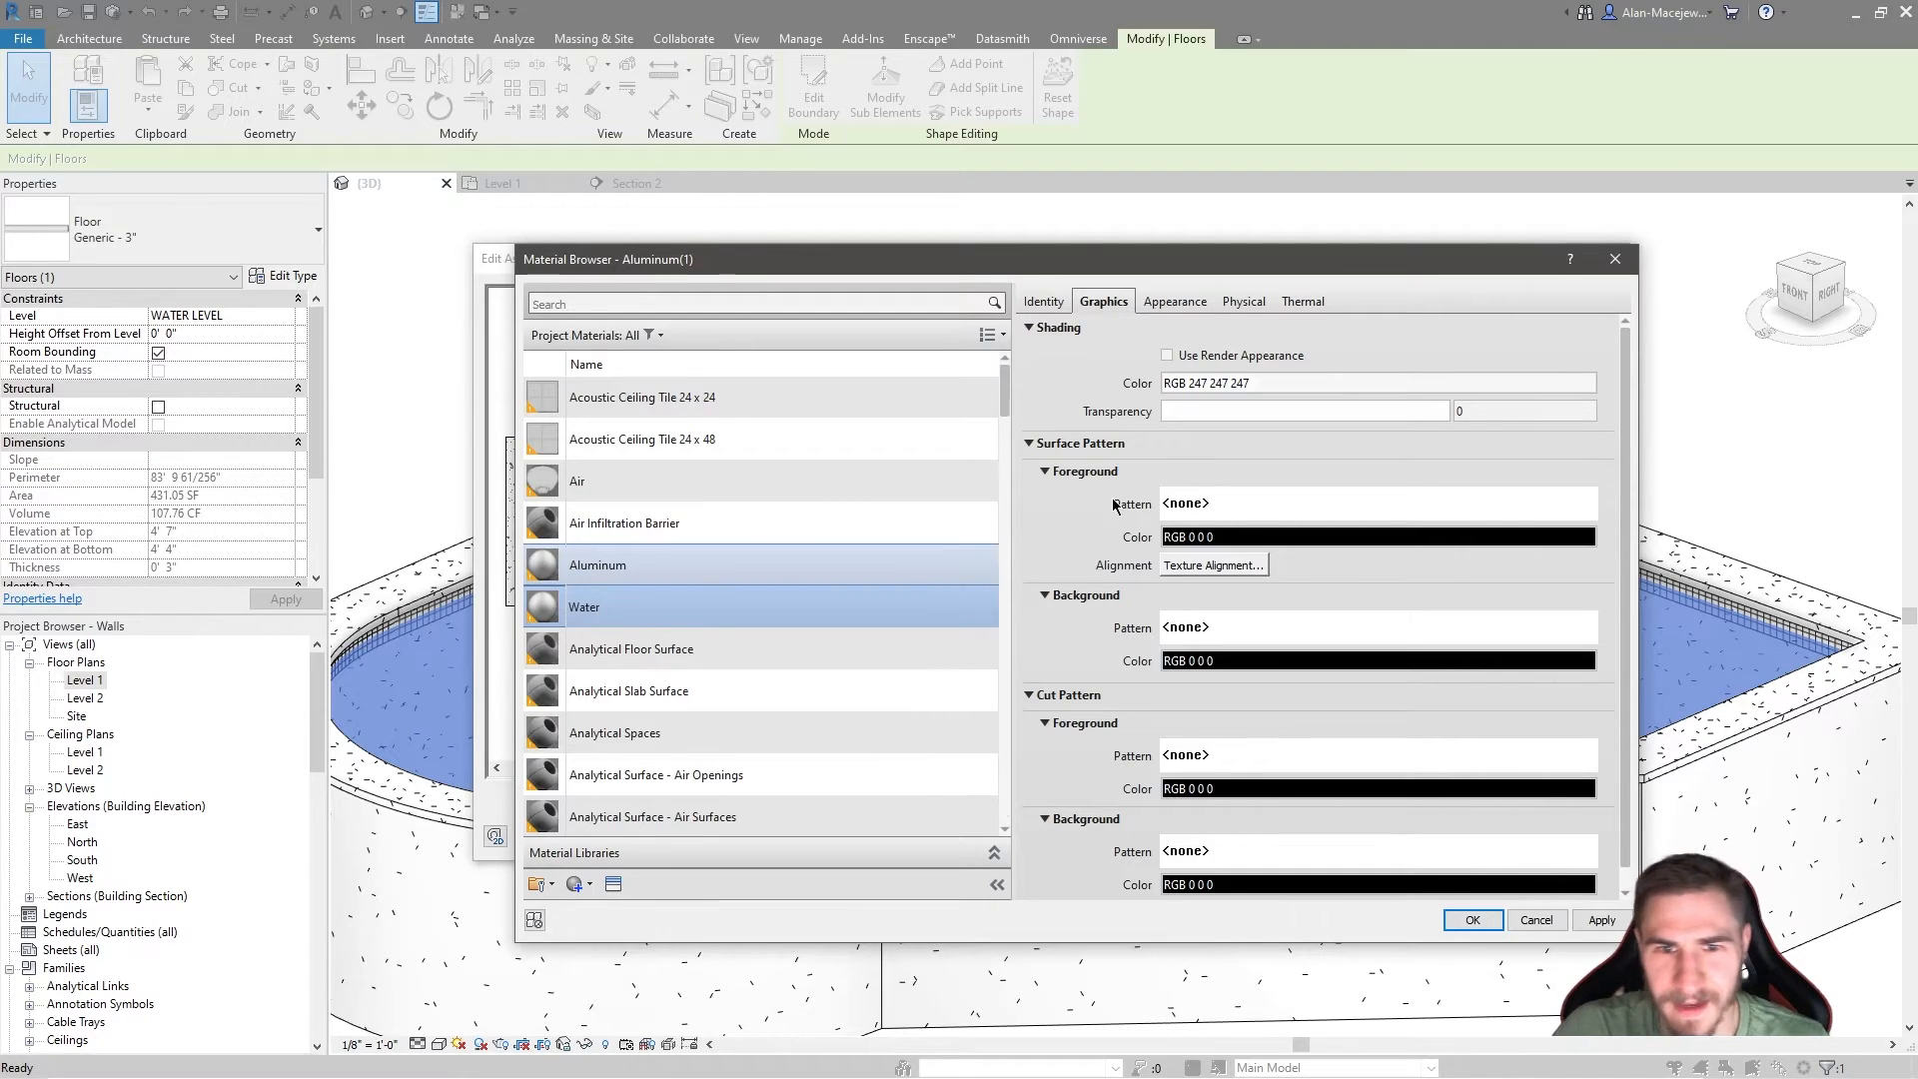
Step: Set the Water material's surface and cut foreground patterns to Solid fill
click(1225, 504)
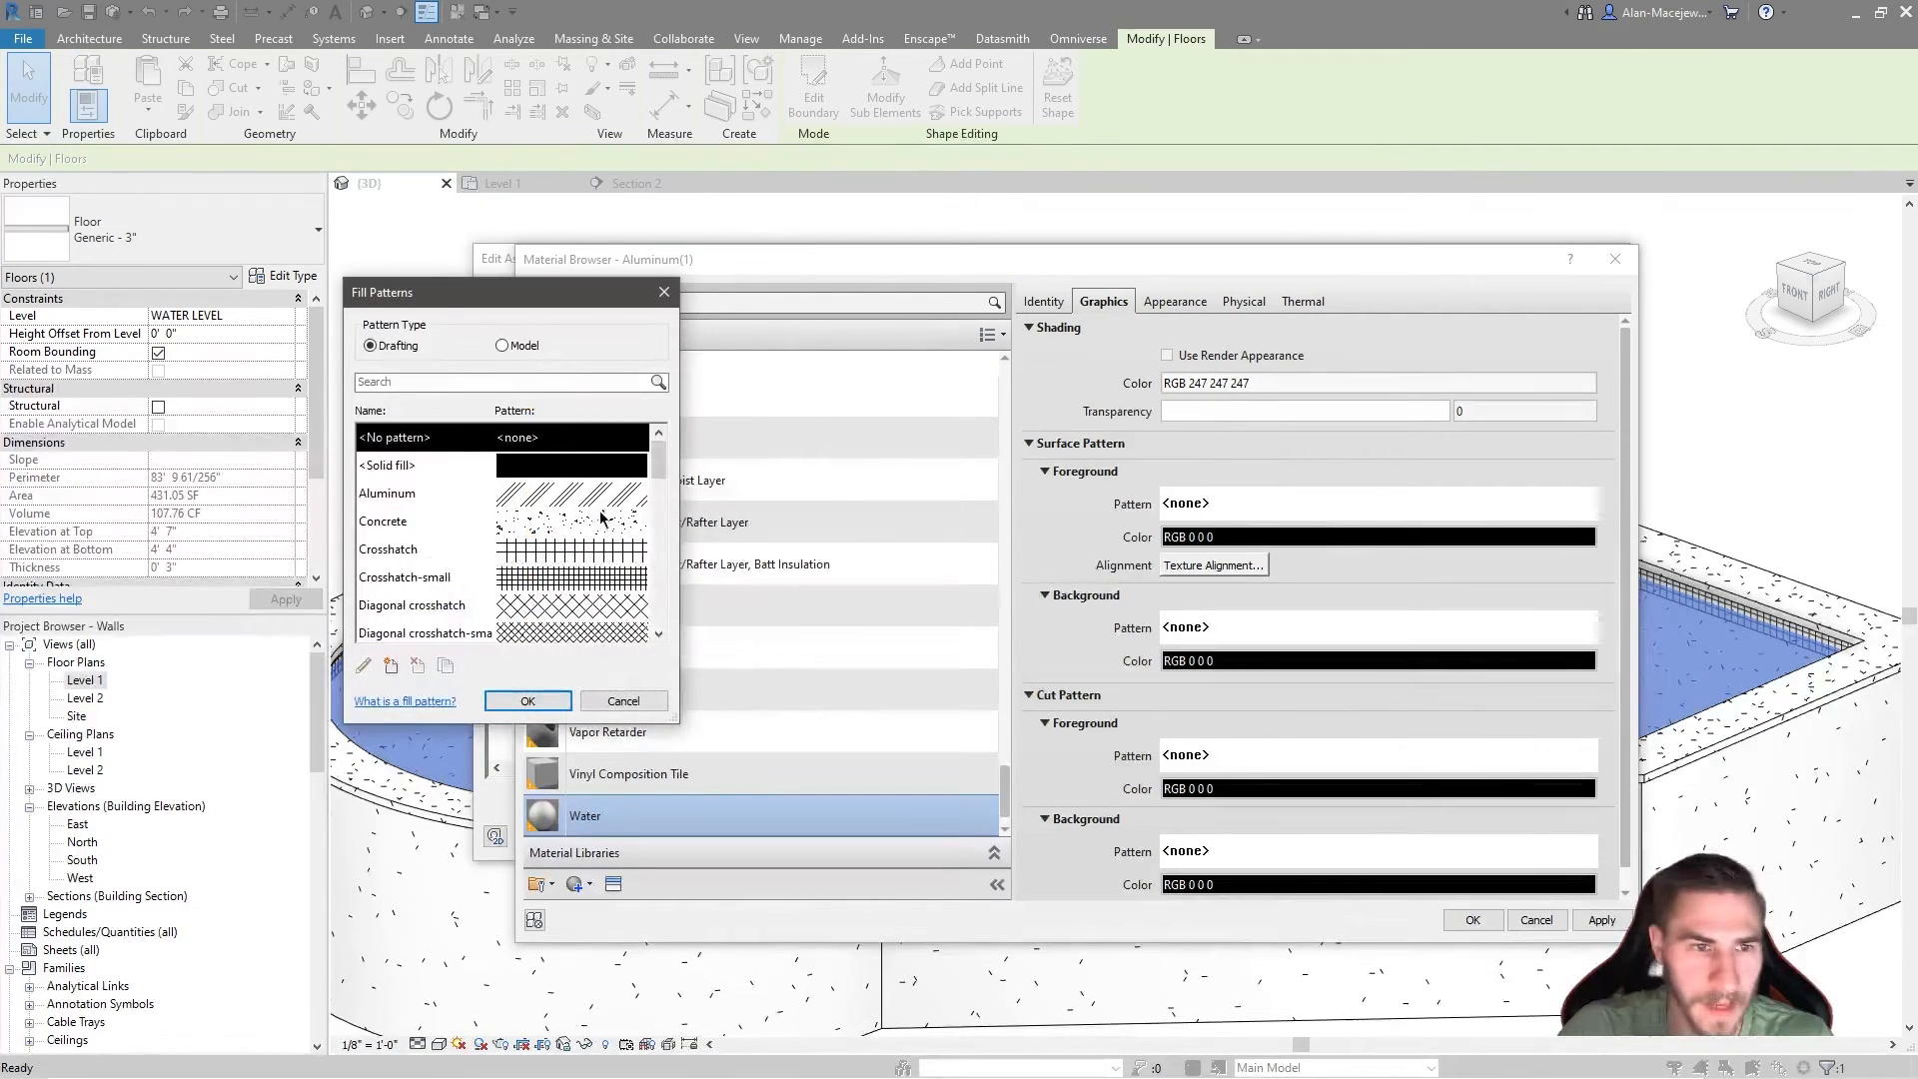
click(531, 473)
click(527, 700)
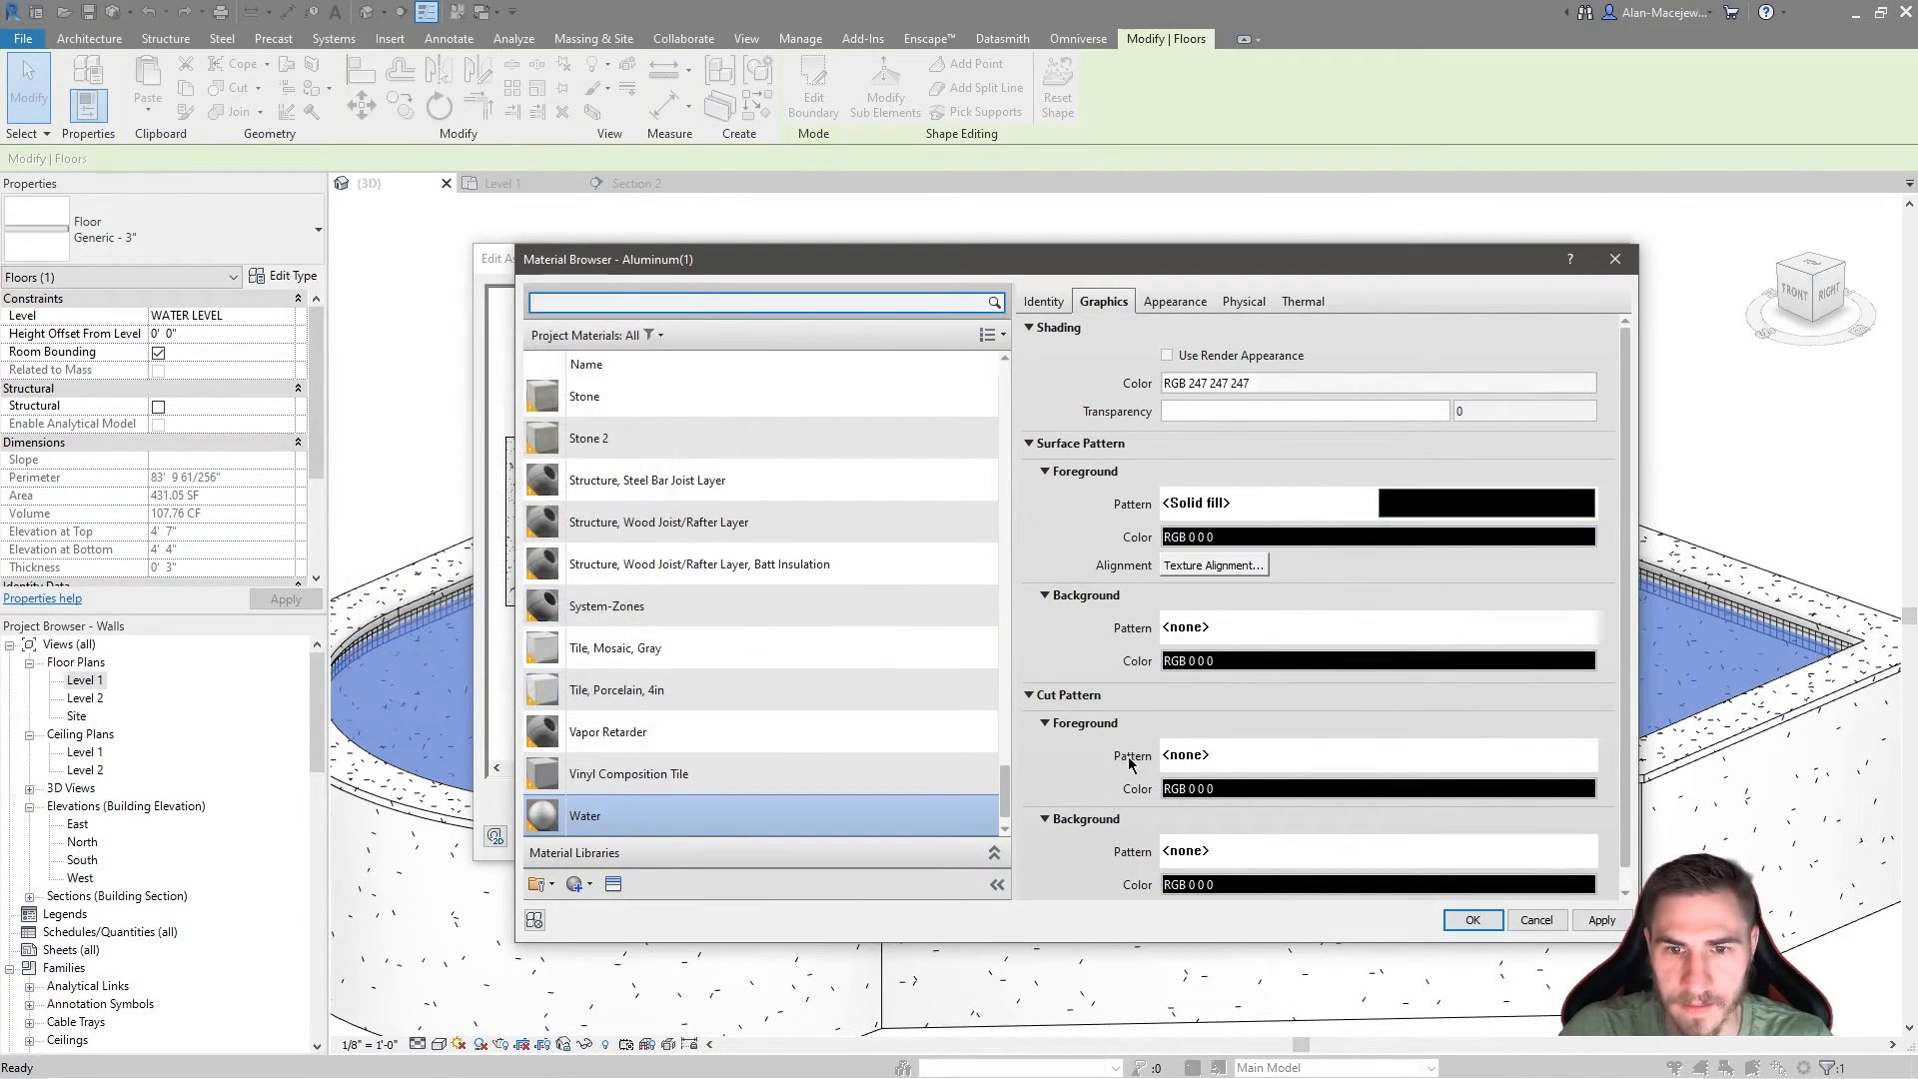
click(1269, 762)
click(555, 472)
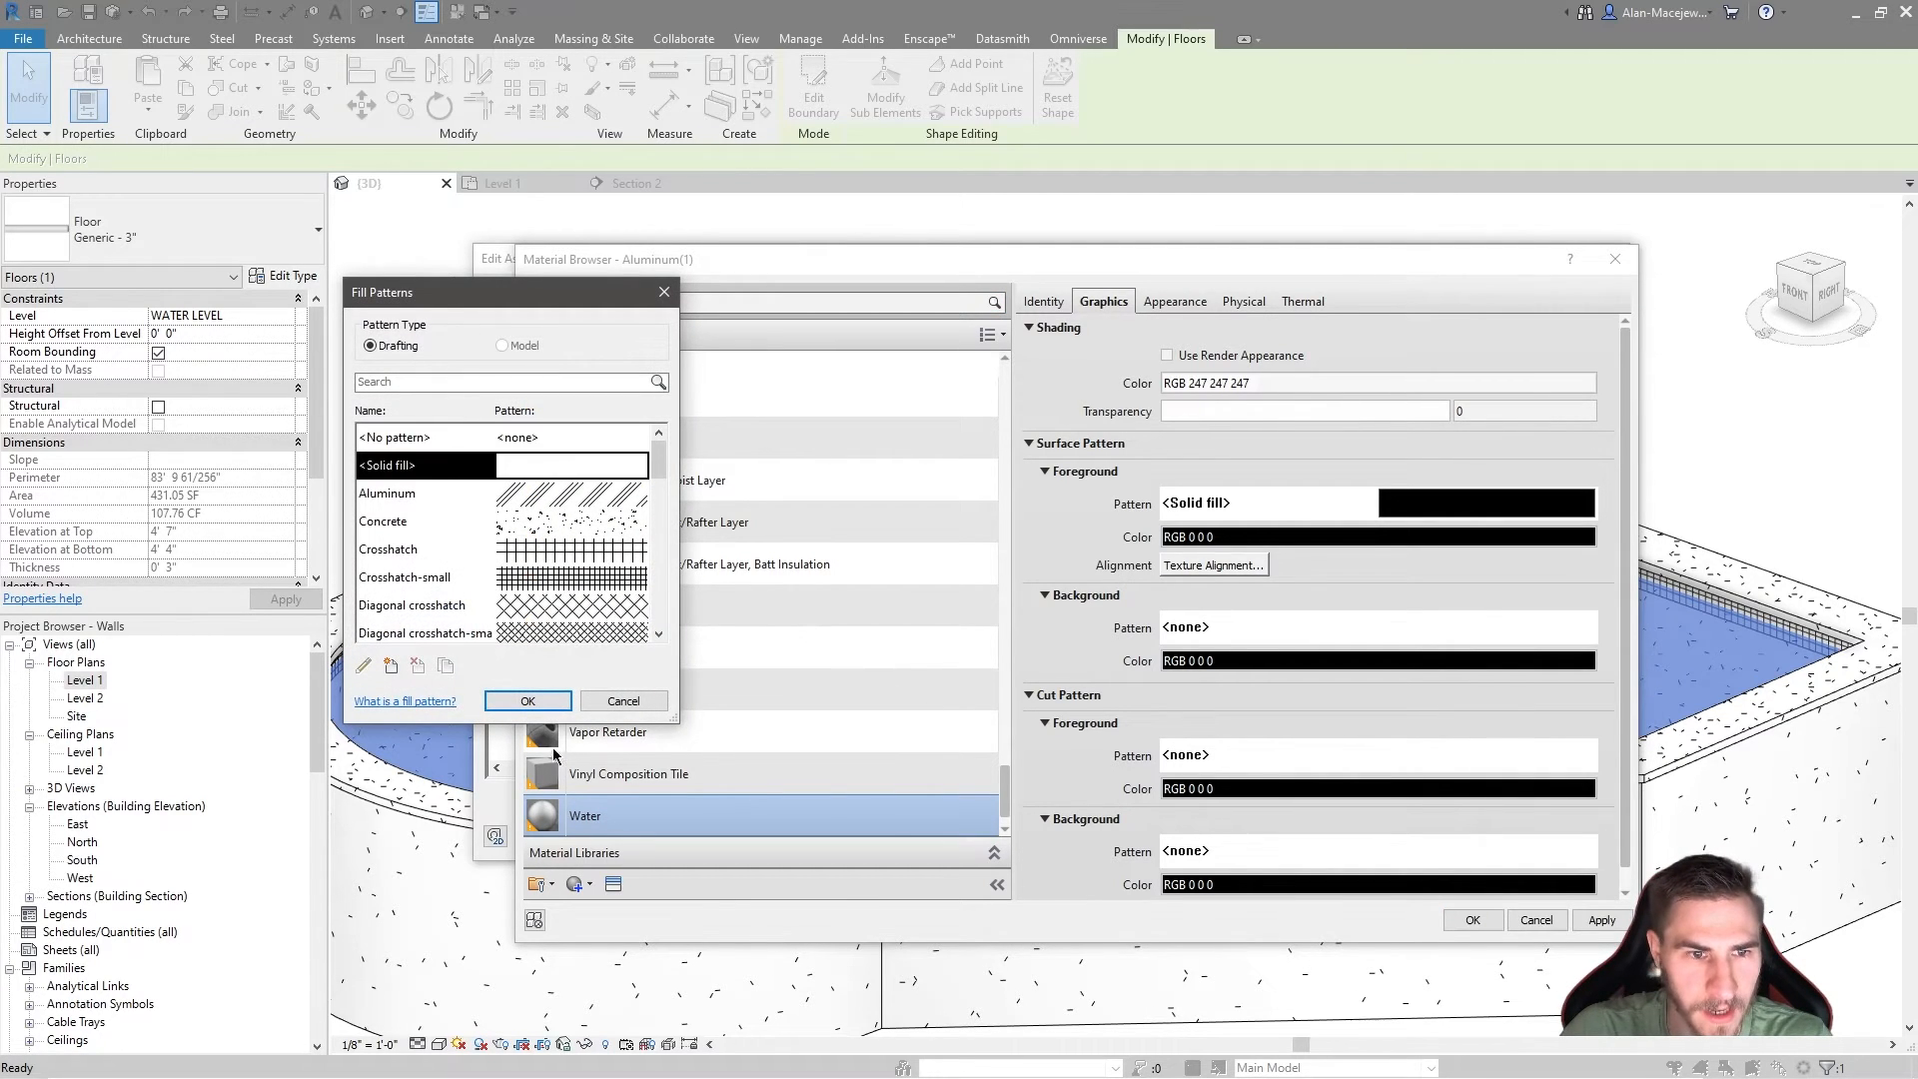
click(527, 700)
Step: Color the Water material's cut and surface foreground patterns RGB 240 248 255 and apply the material to the Water floor type
click(1286, 789)
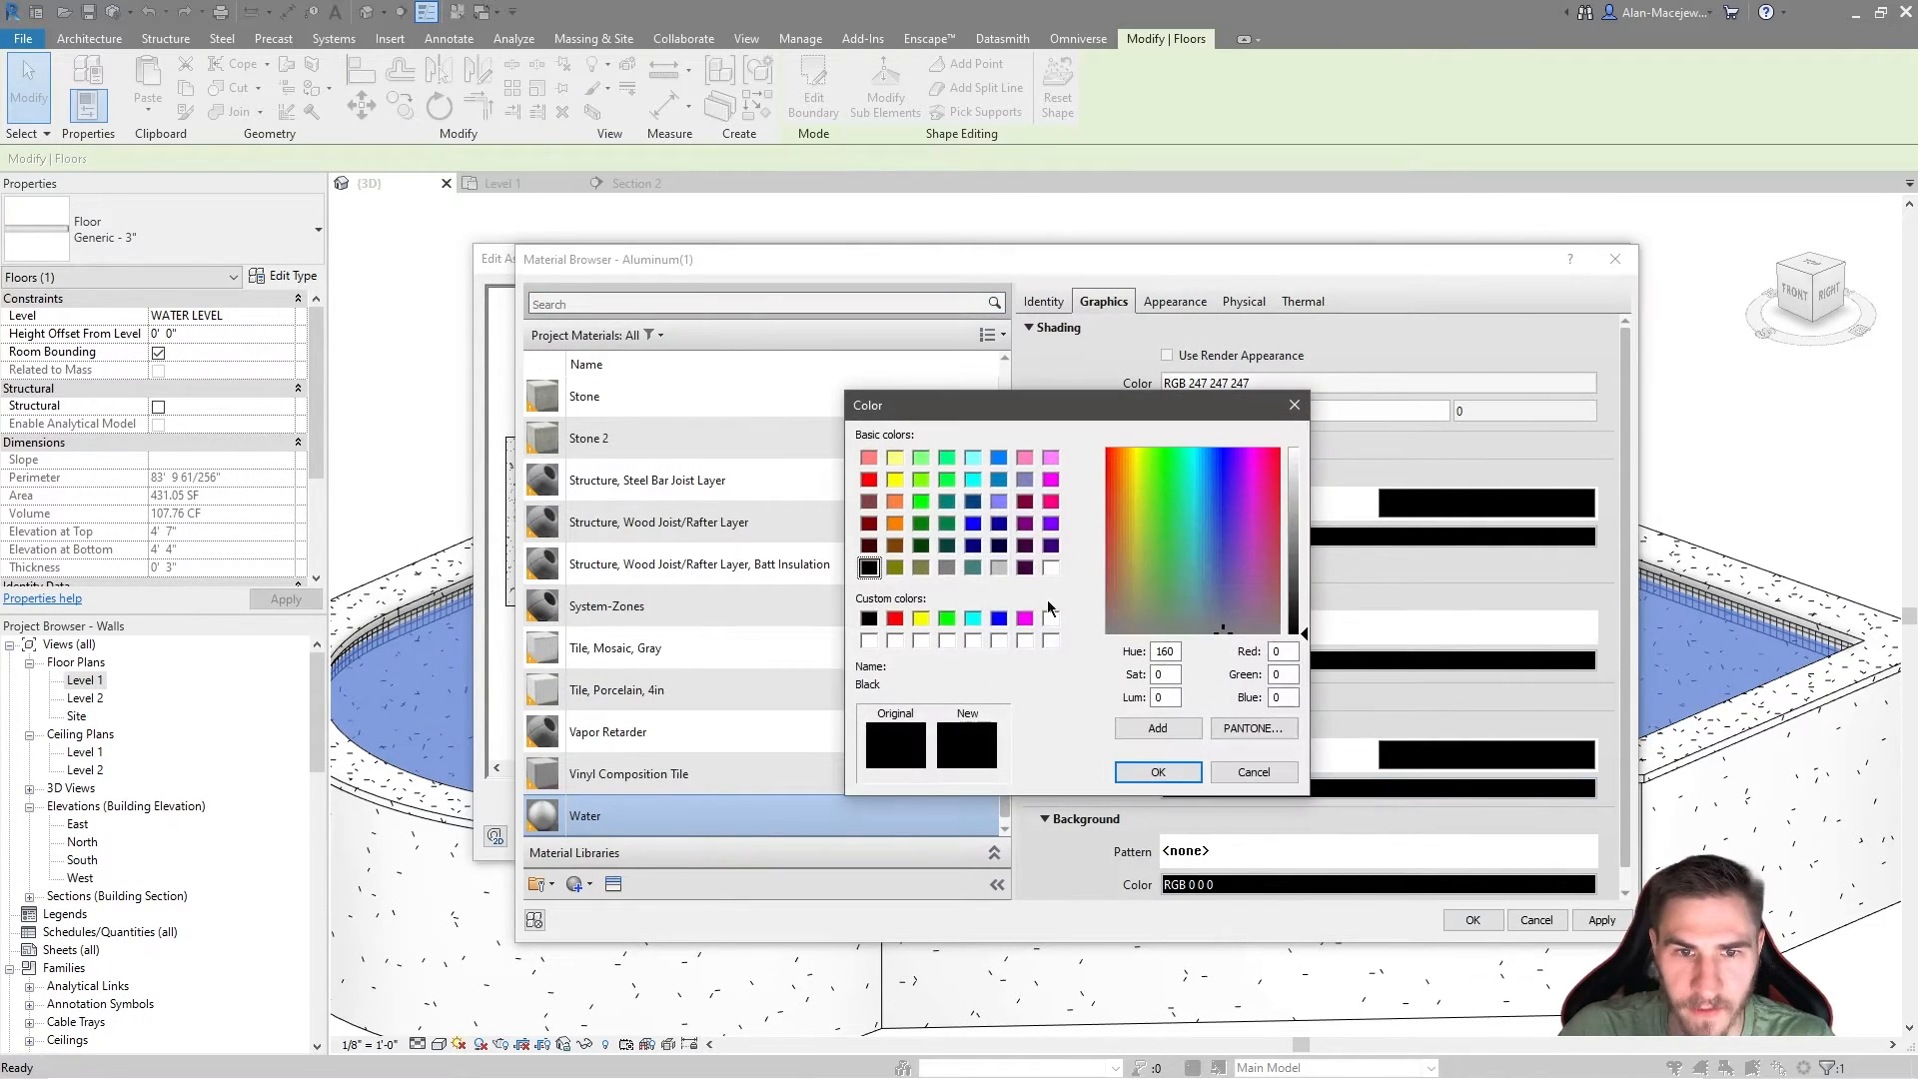
click(997, 459)
drag(1297, 486, 1303, 470)
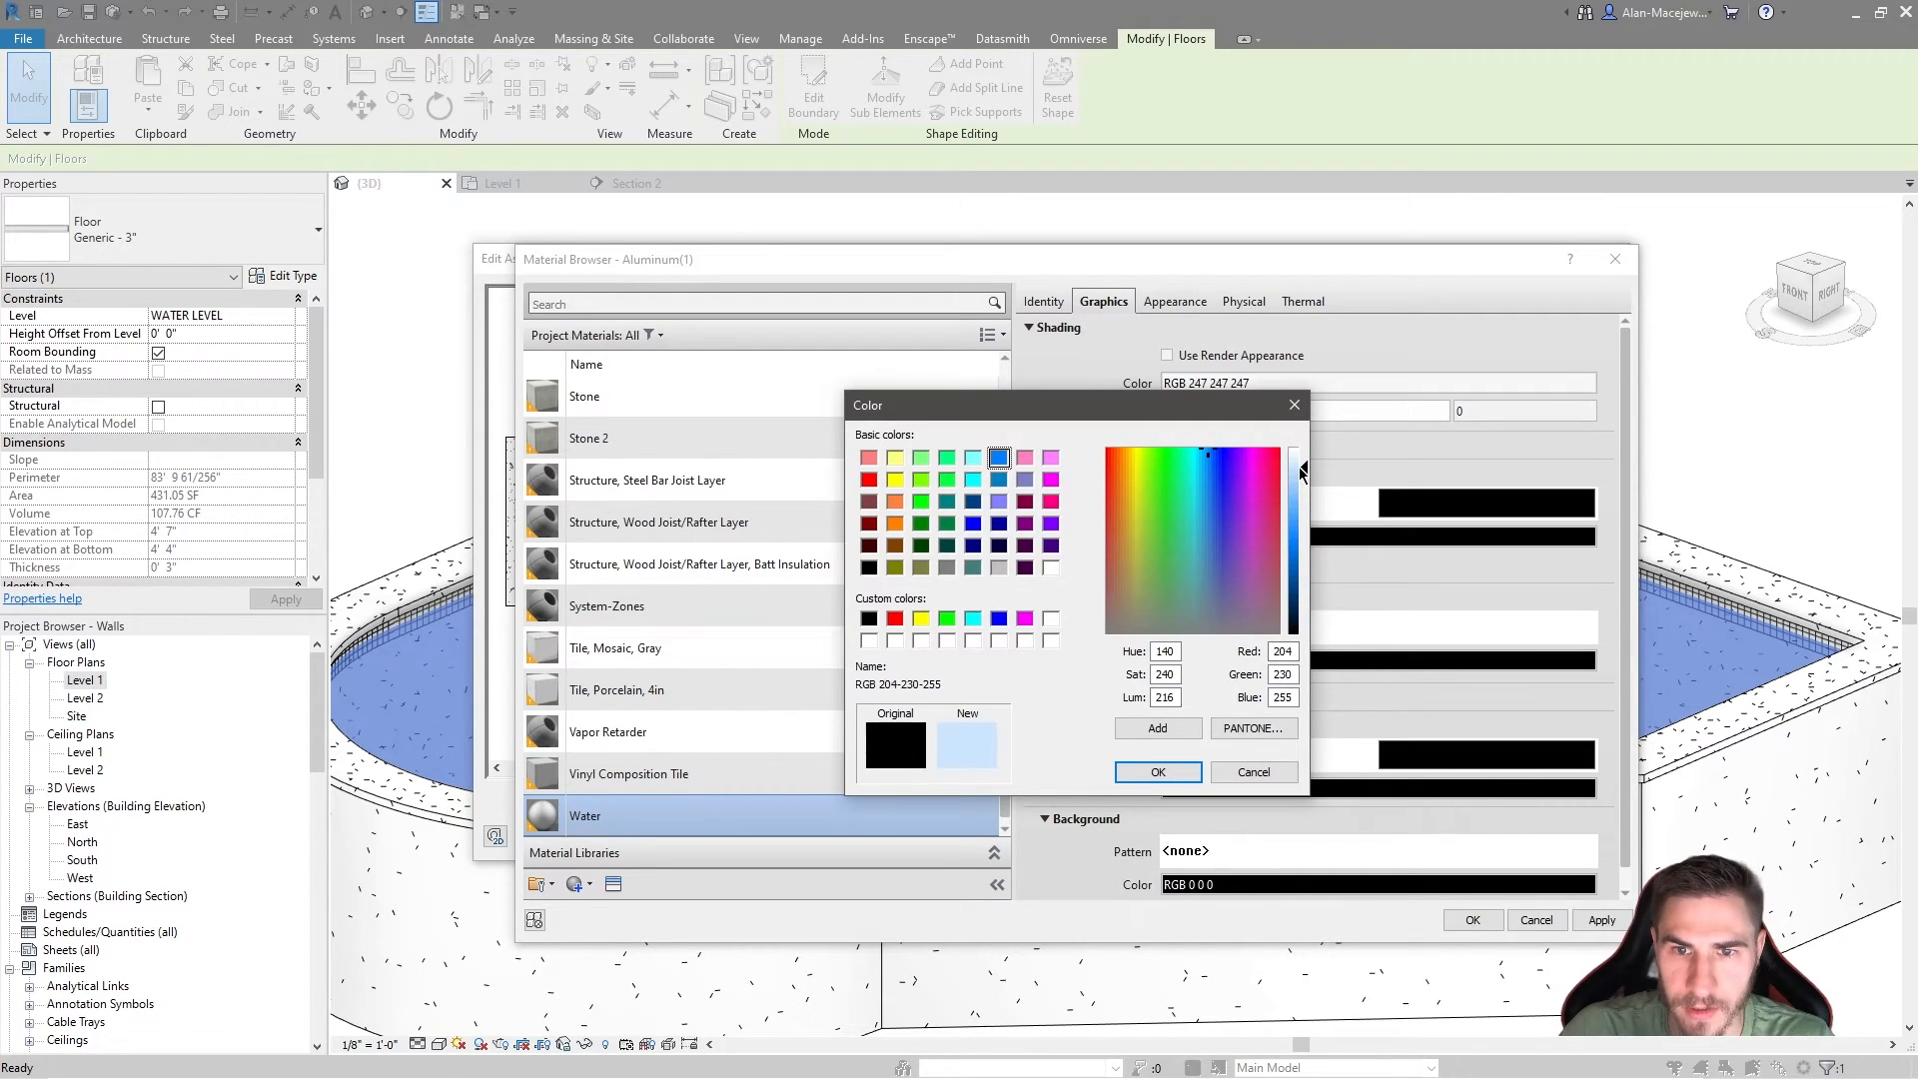
click(1154, 771)
click(1227, 540)
click(870, 619)
click(1152, 773)
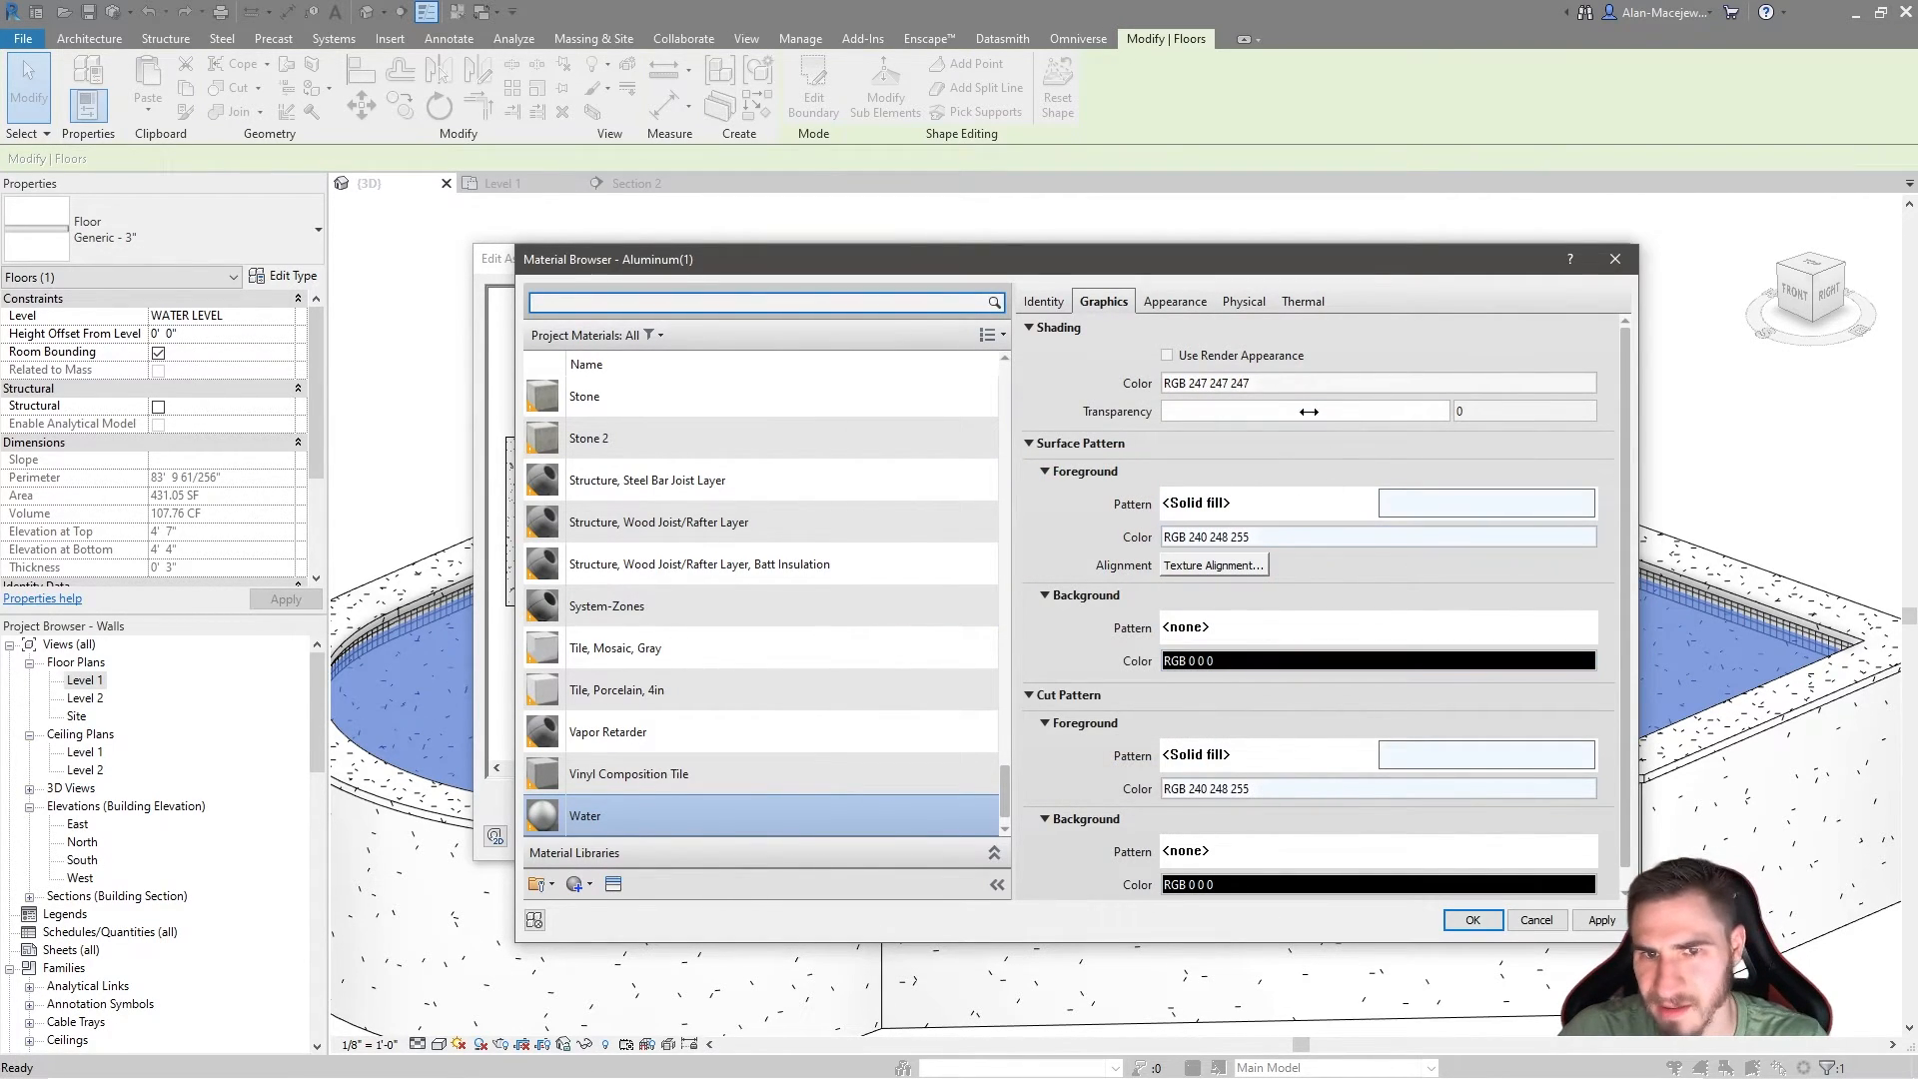
click(1299, 357)
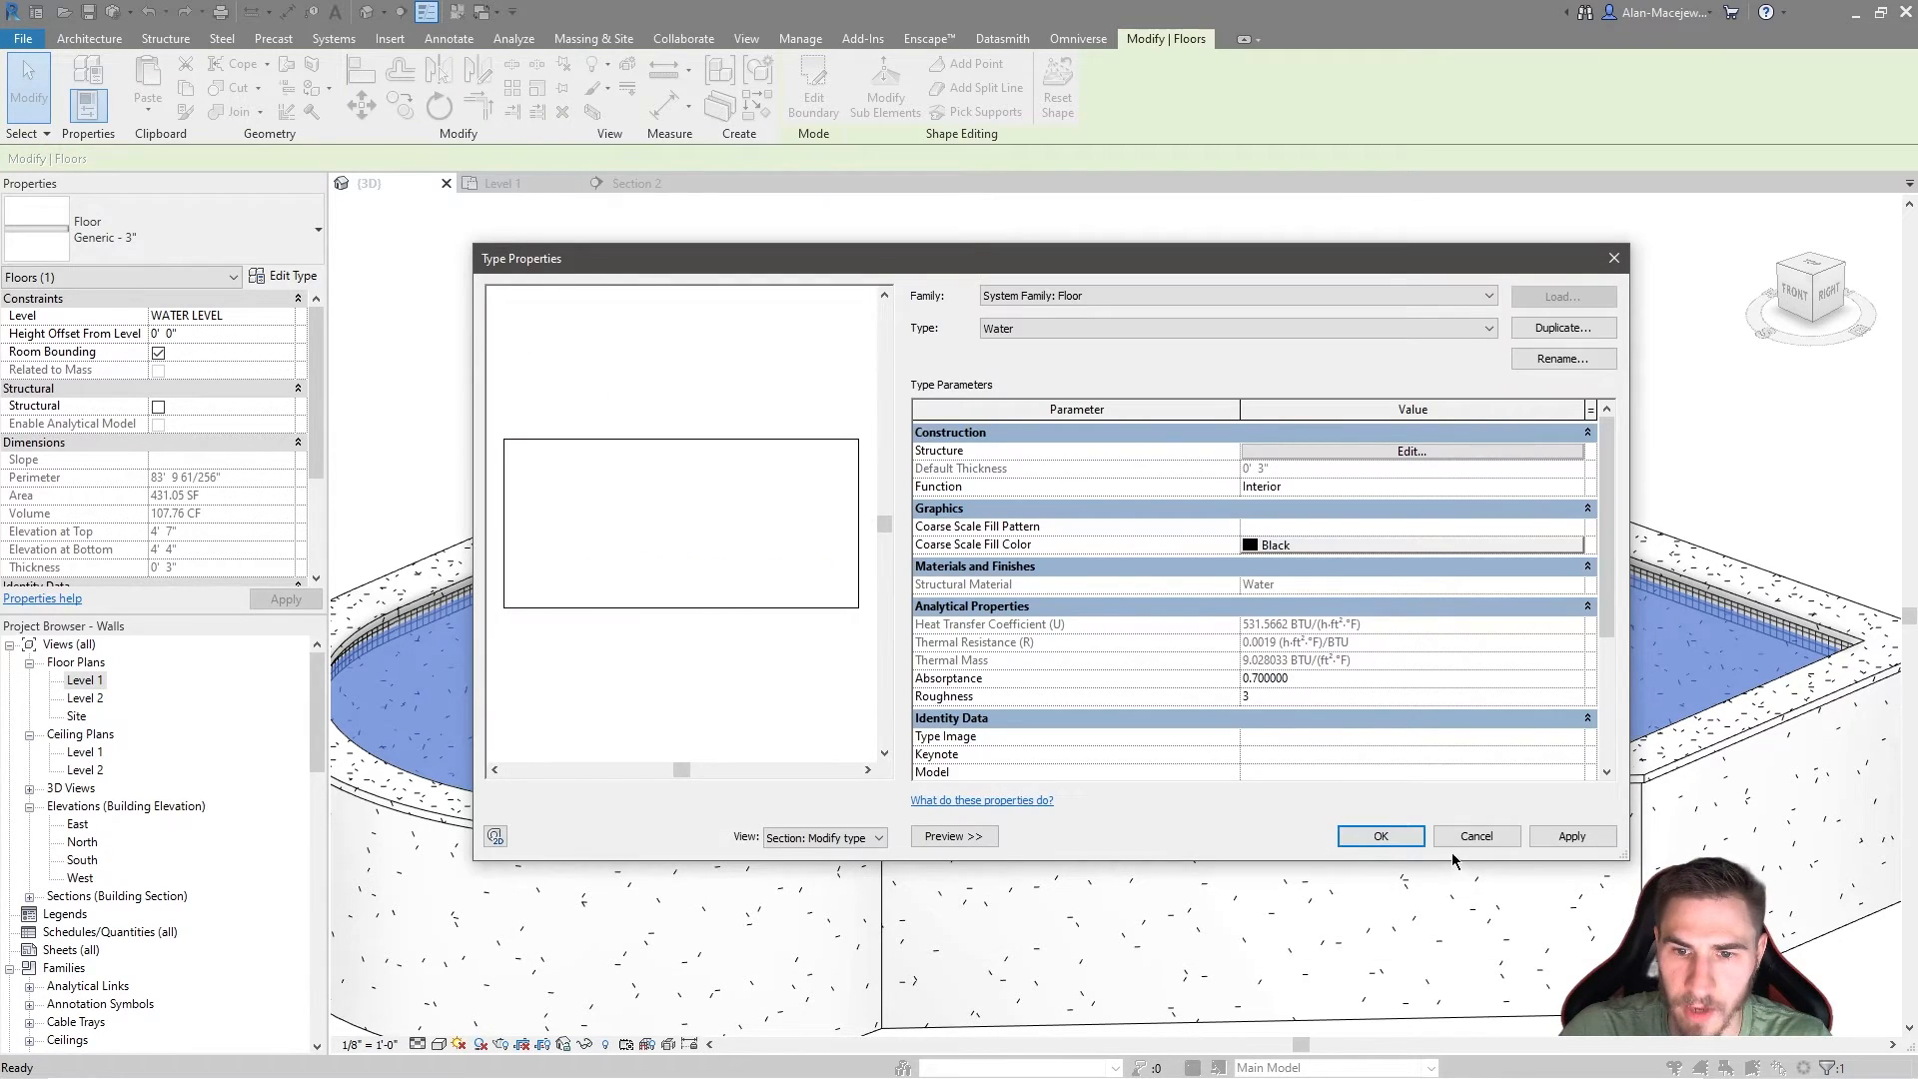
click(1406, 840)
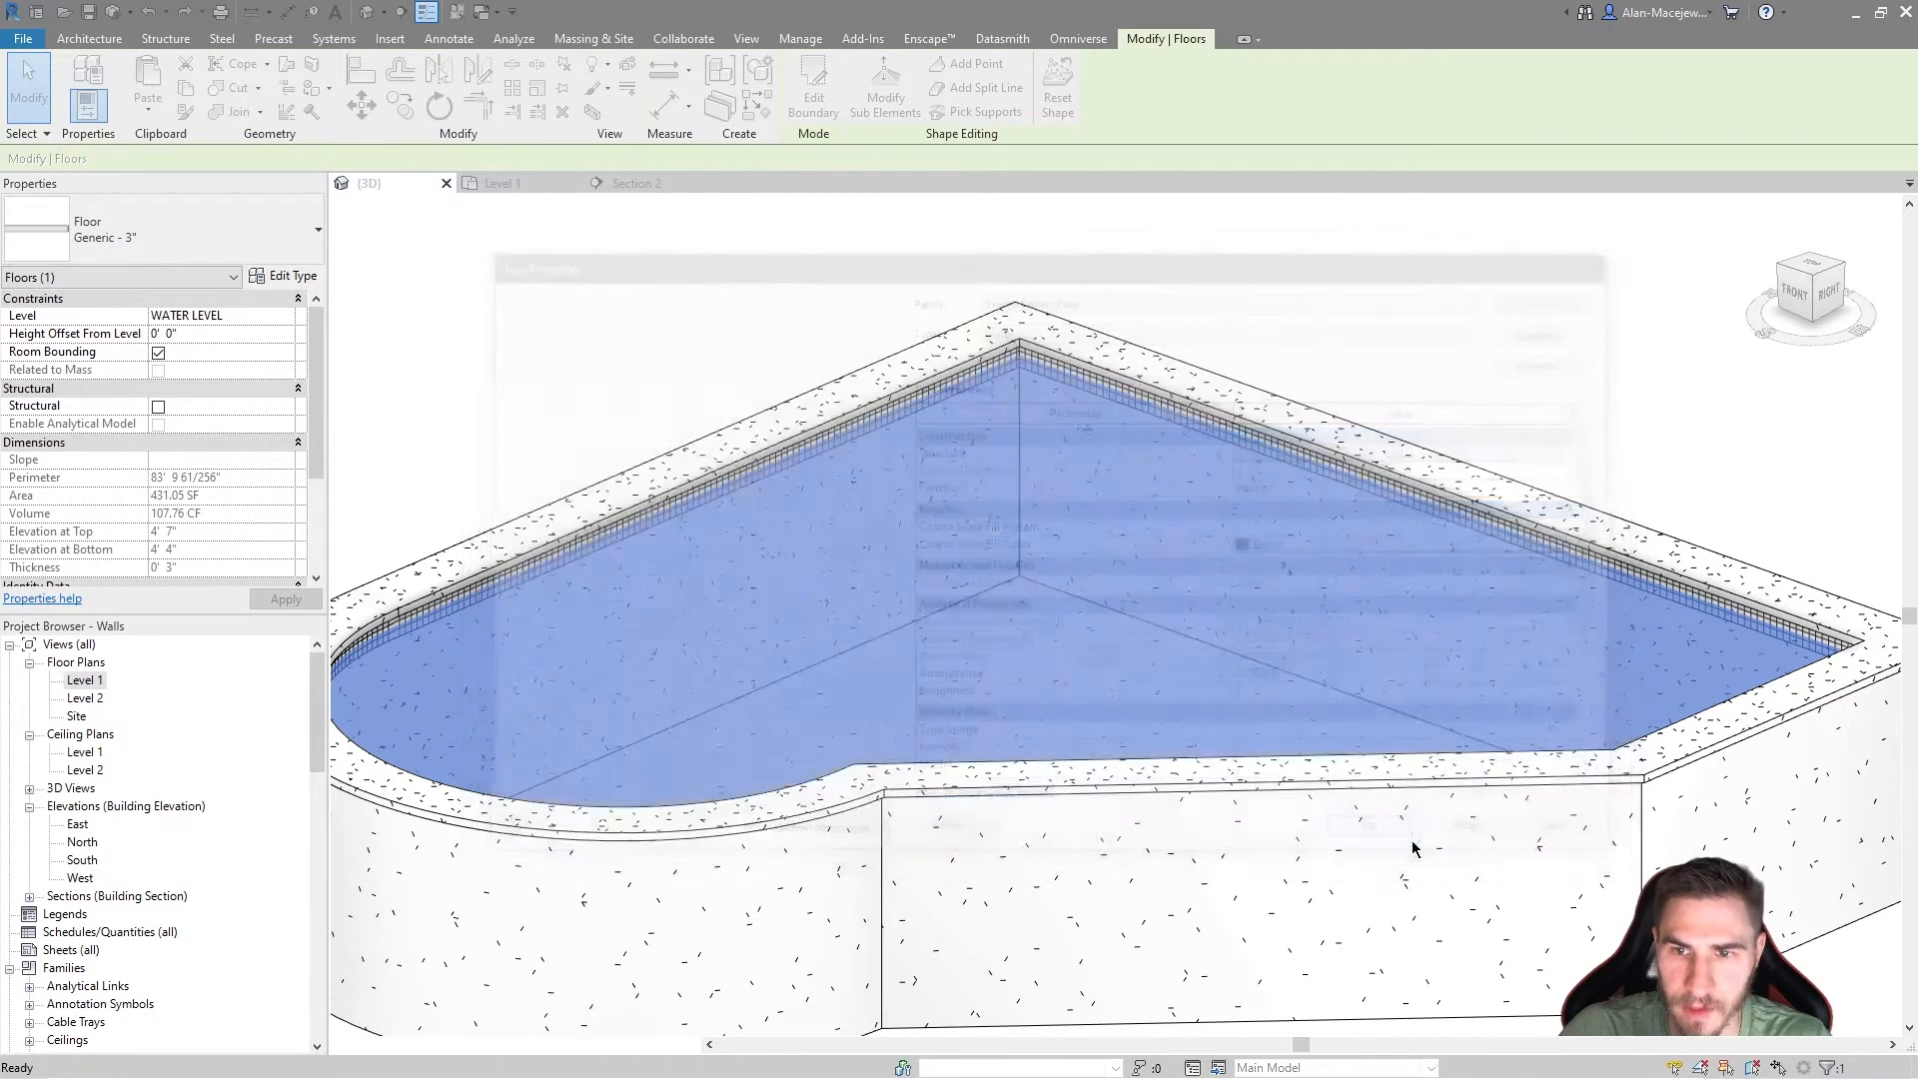
click(1403, 274)
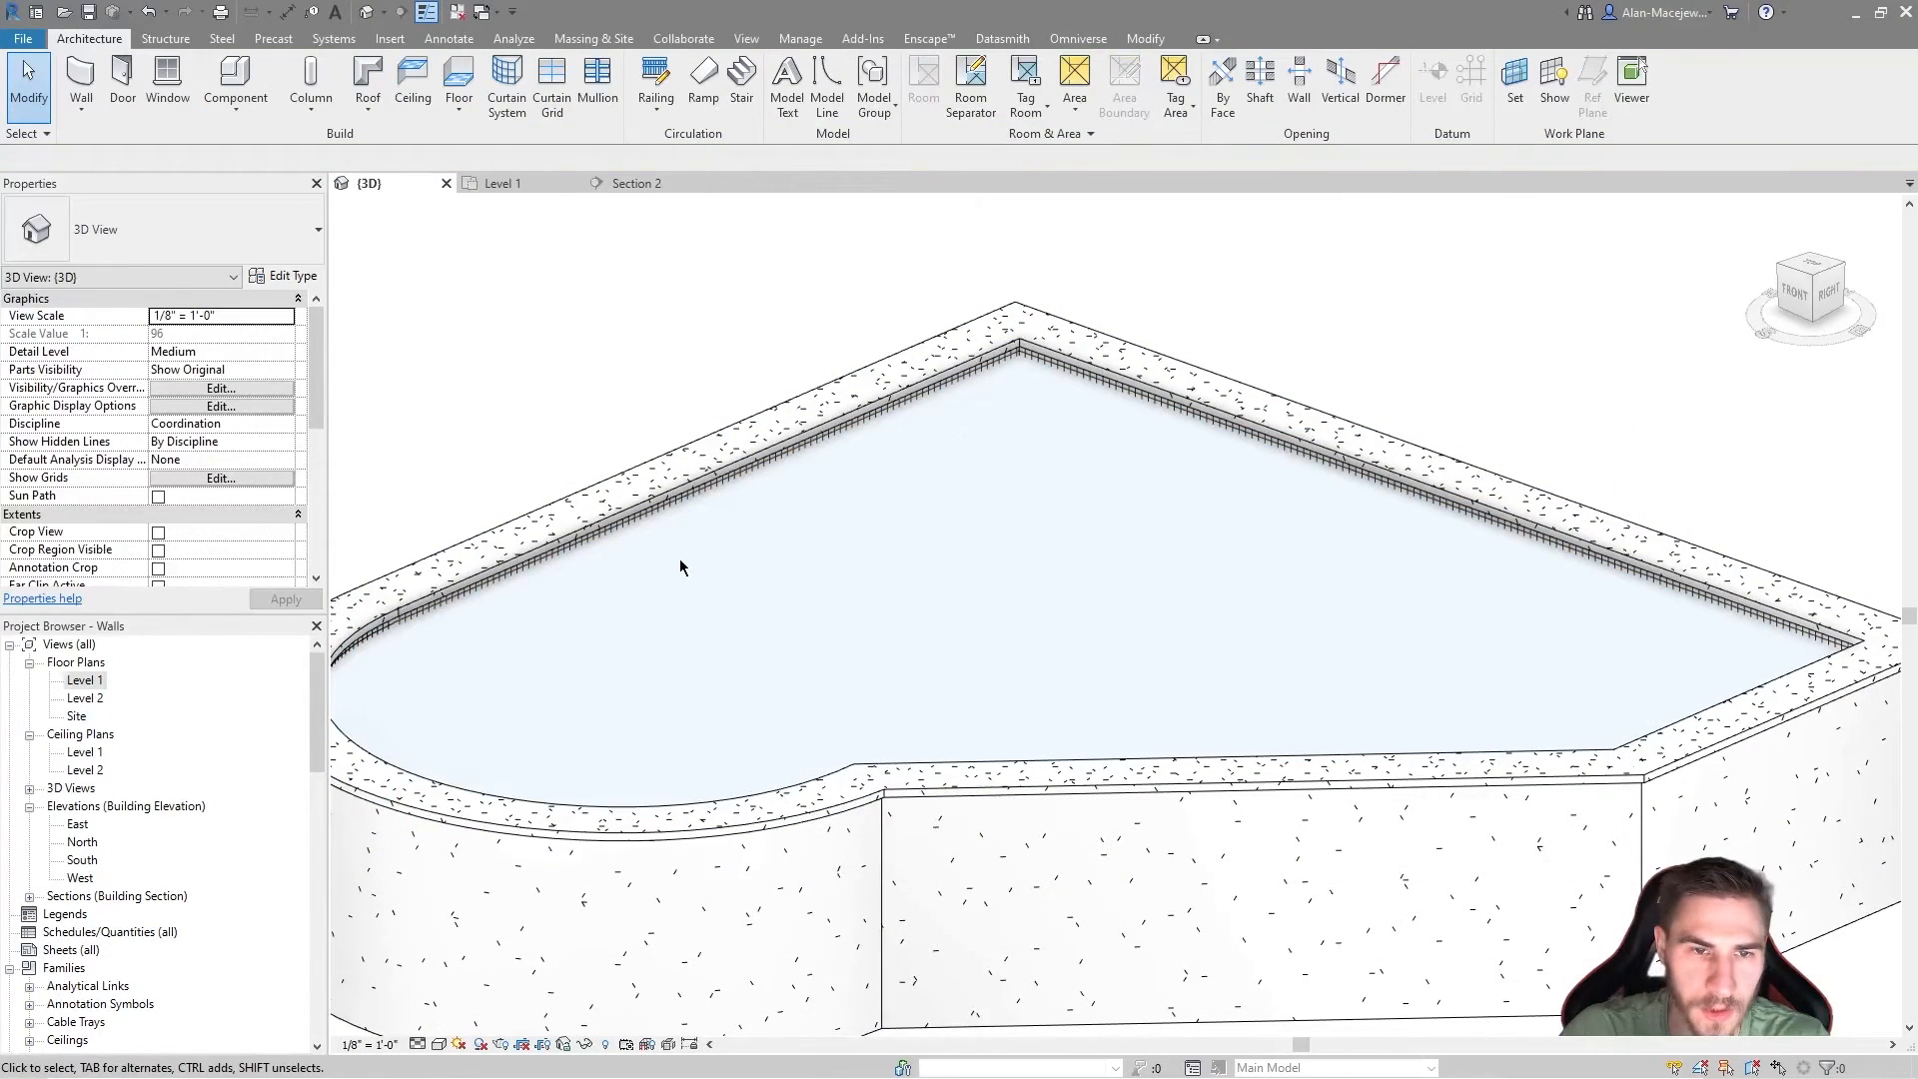
Step: Select only the Water floor and override its graphics in the 3D view with a surface transparency of 50
click(825, 444)
click(862, 477)
drag(775, 412, 776, 413)
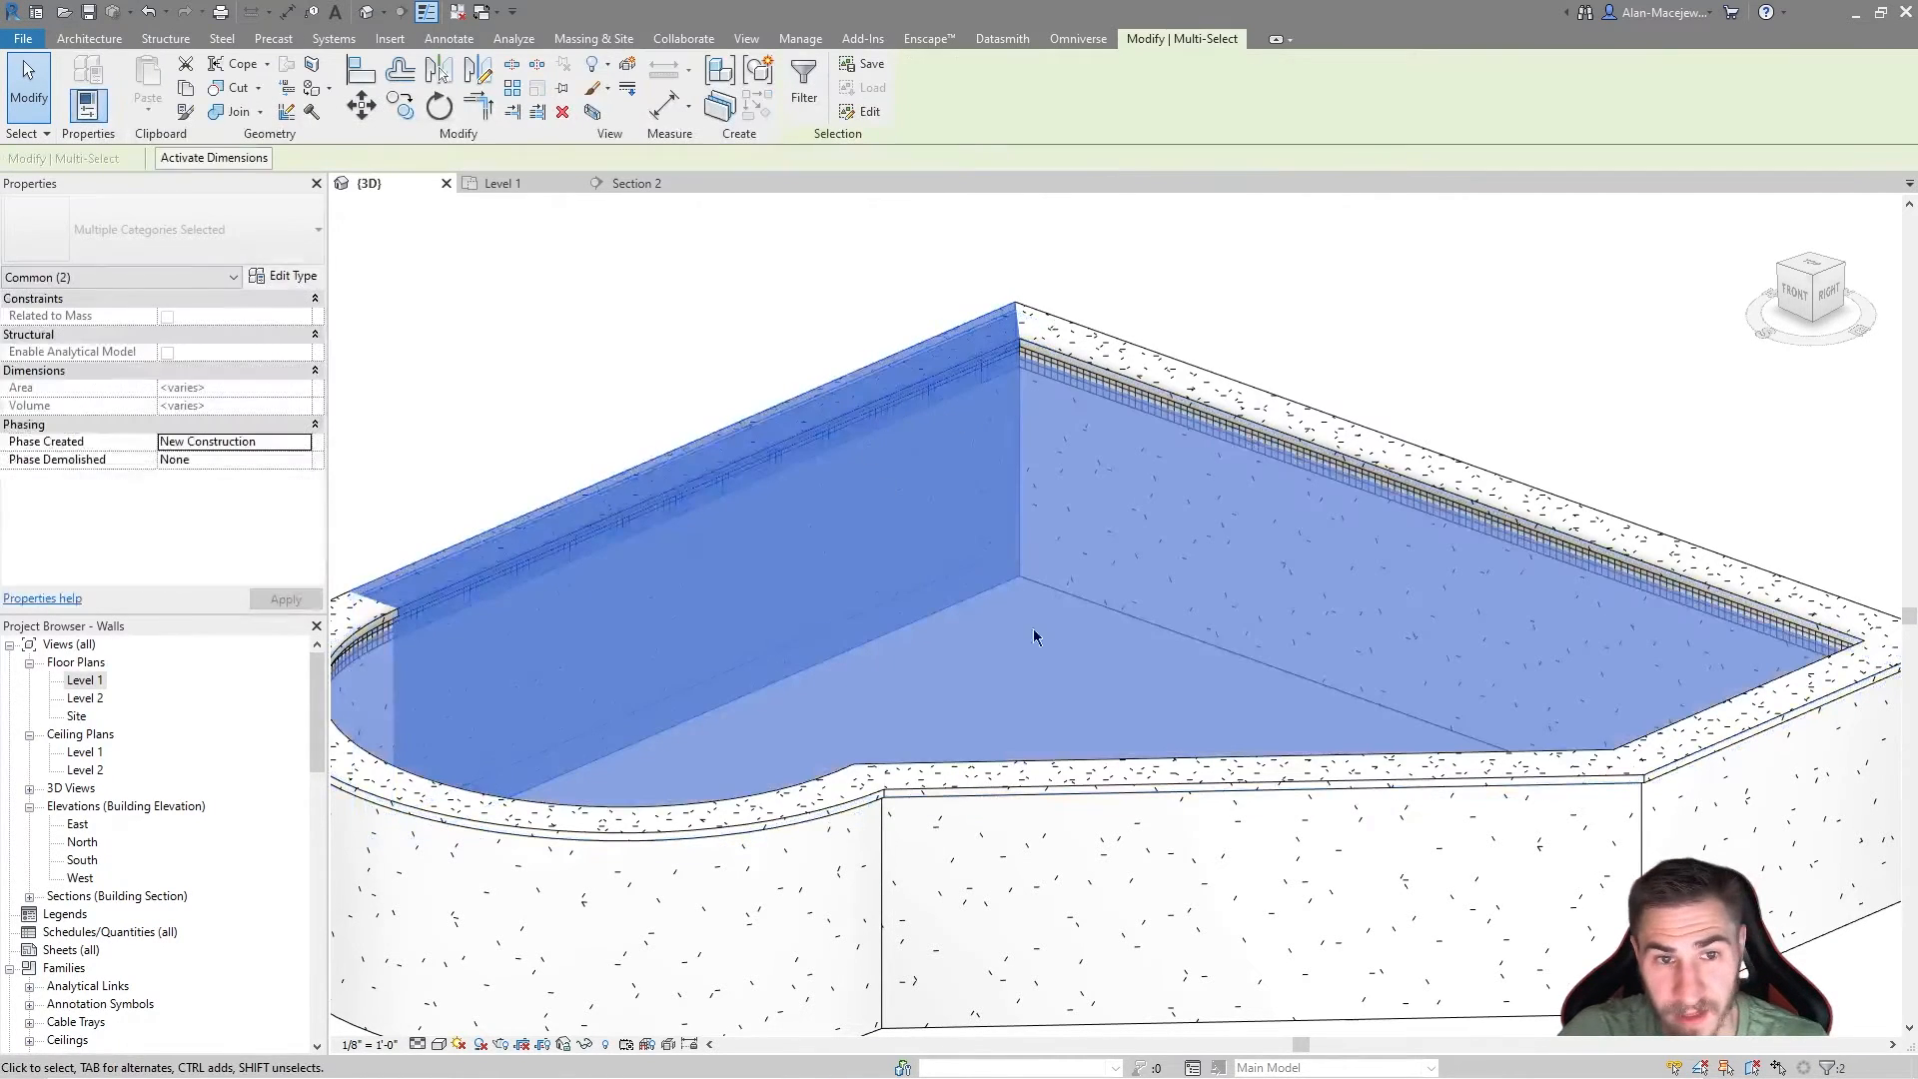
shift+click(498, 555)
click(597, 89)
click(640, 121)
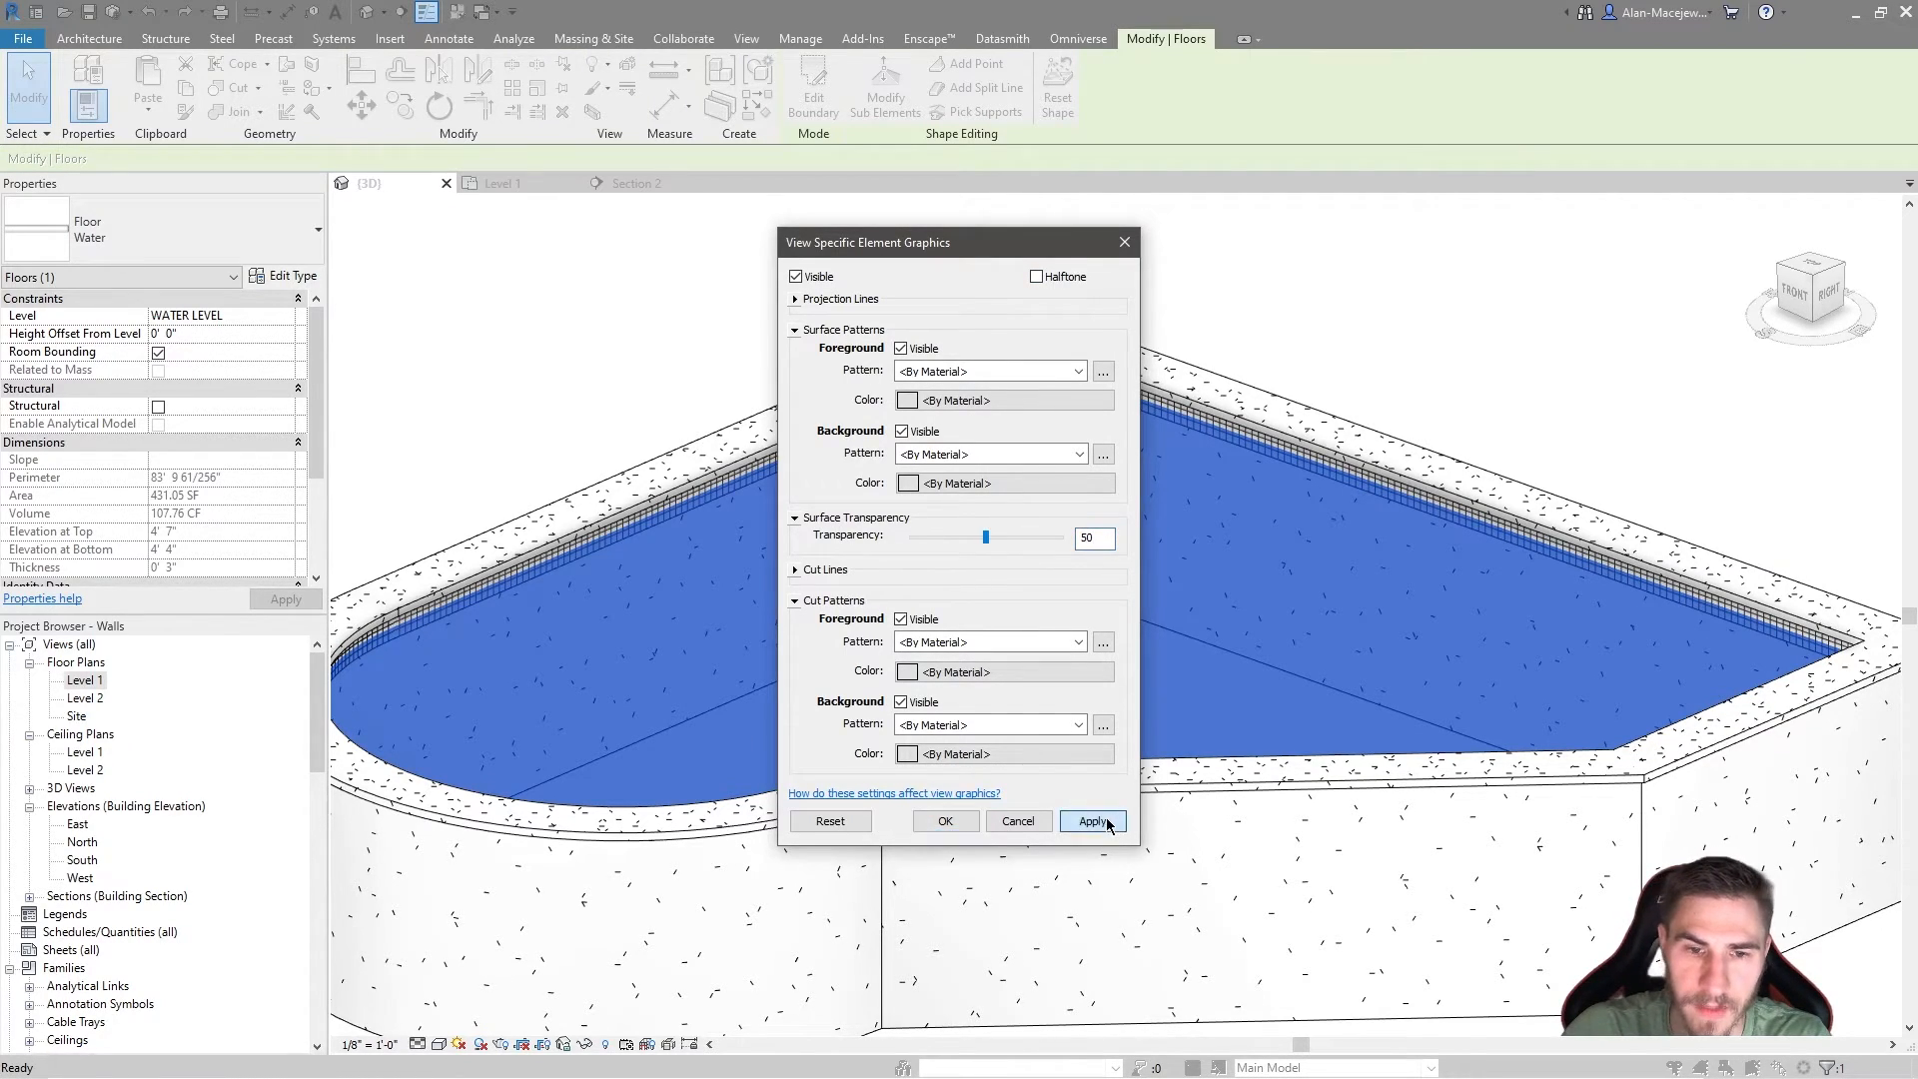
click(1092, 821)
click(945, 820)
click(1018, 290)
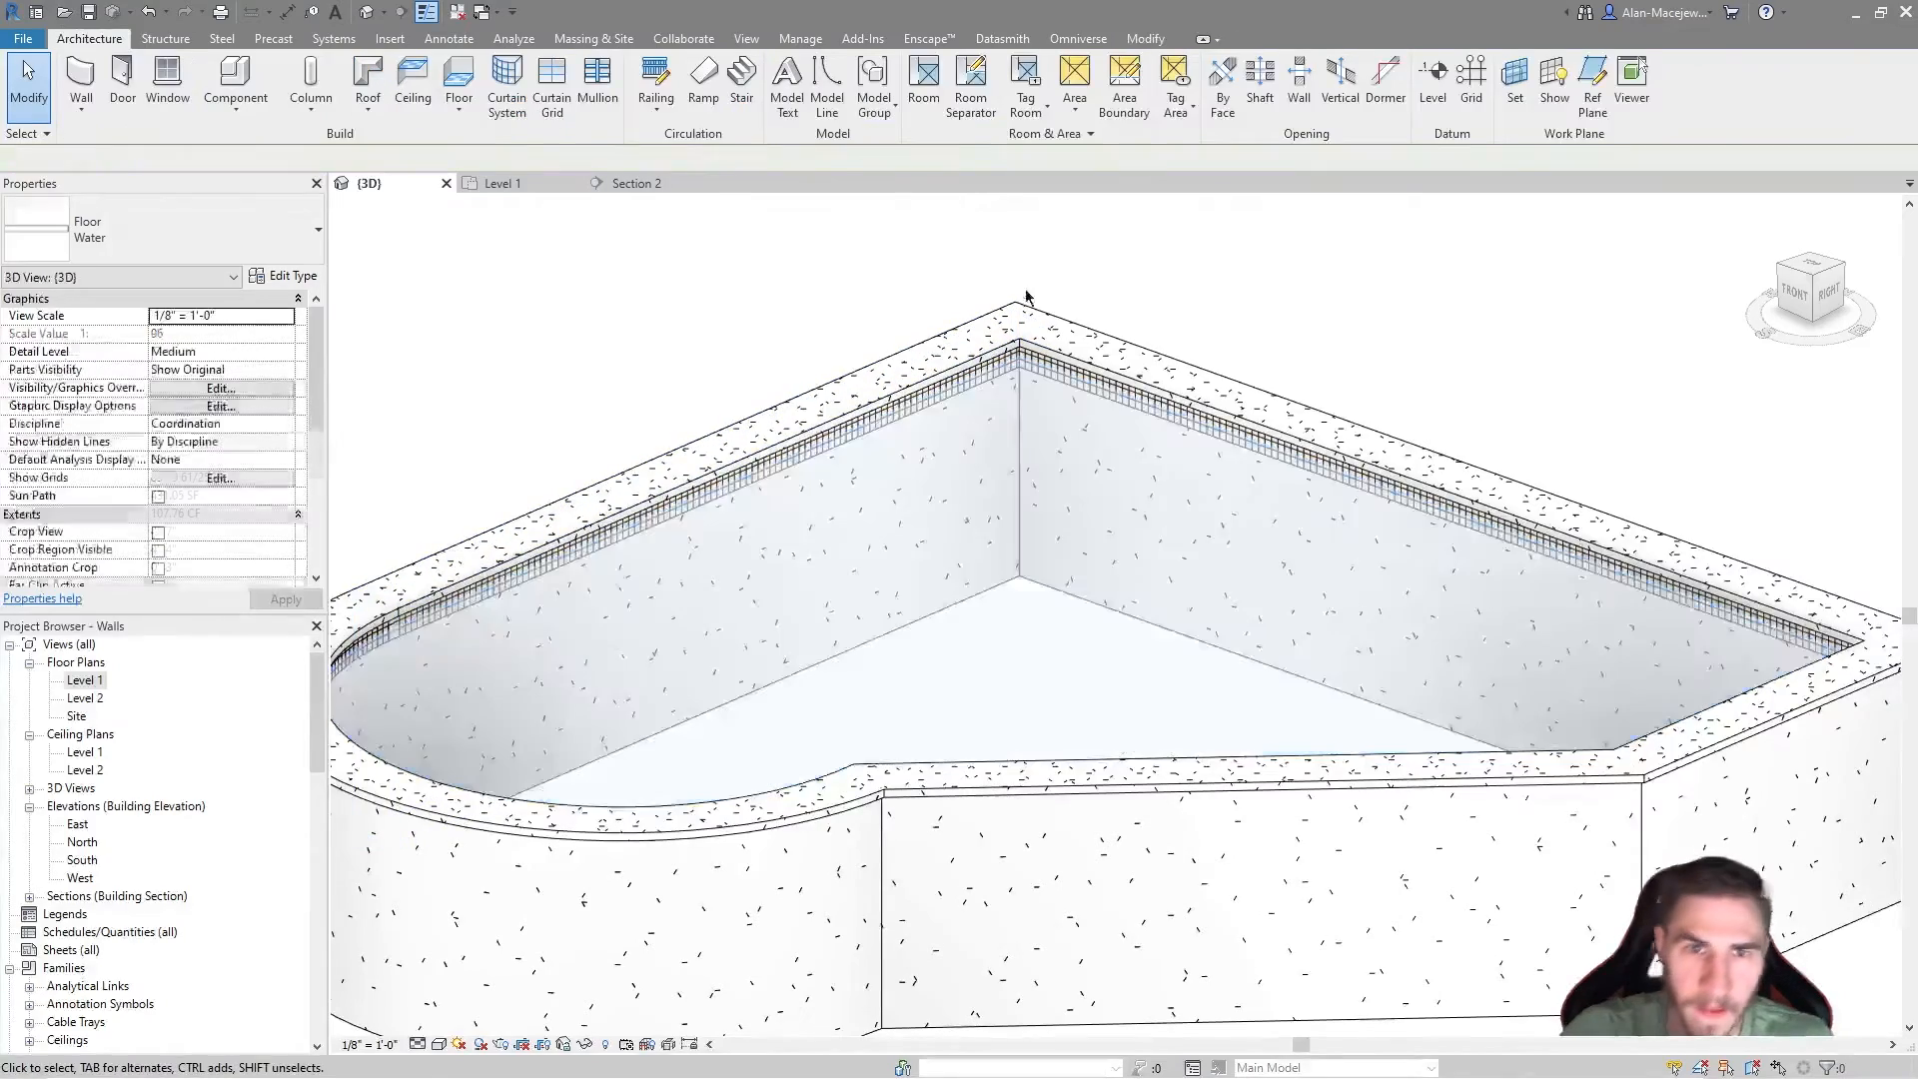
Step: Hide the long straight wall that runs into the pool's curved end in the 3D view
scroll(1059, 360, up, 5)
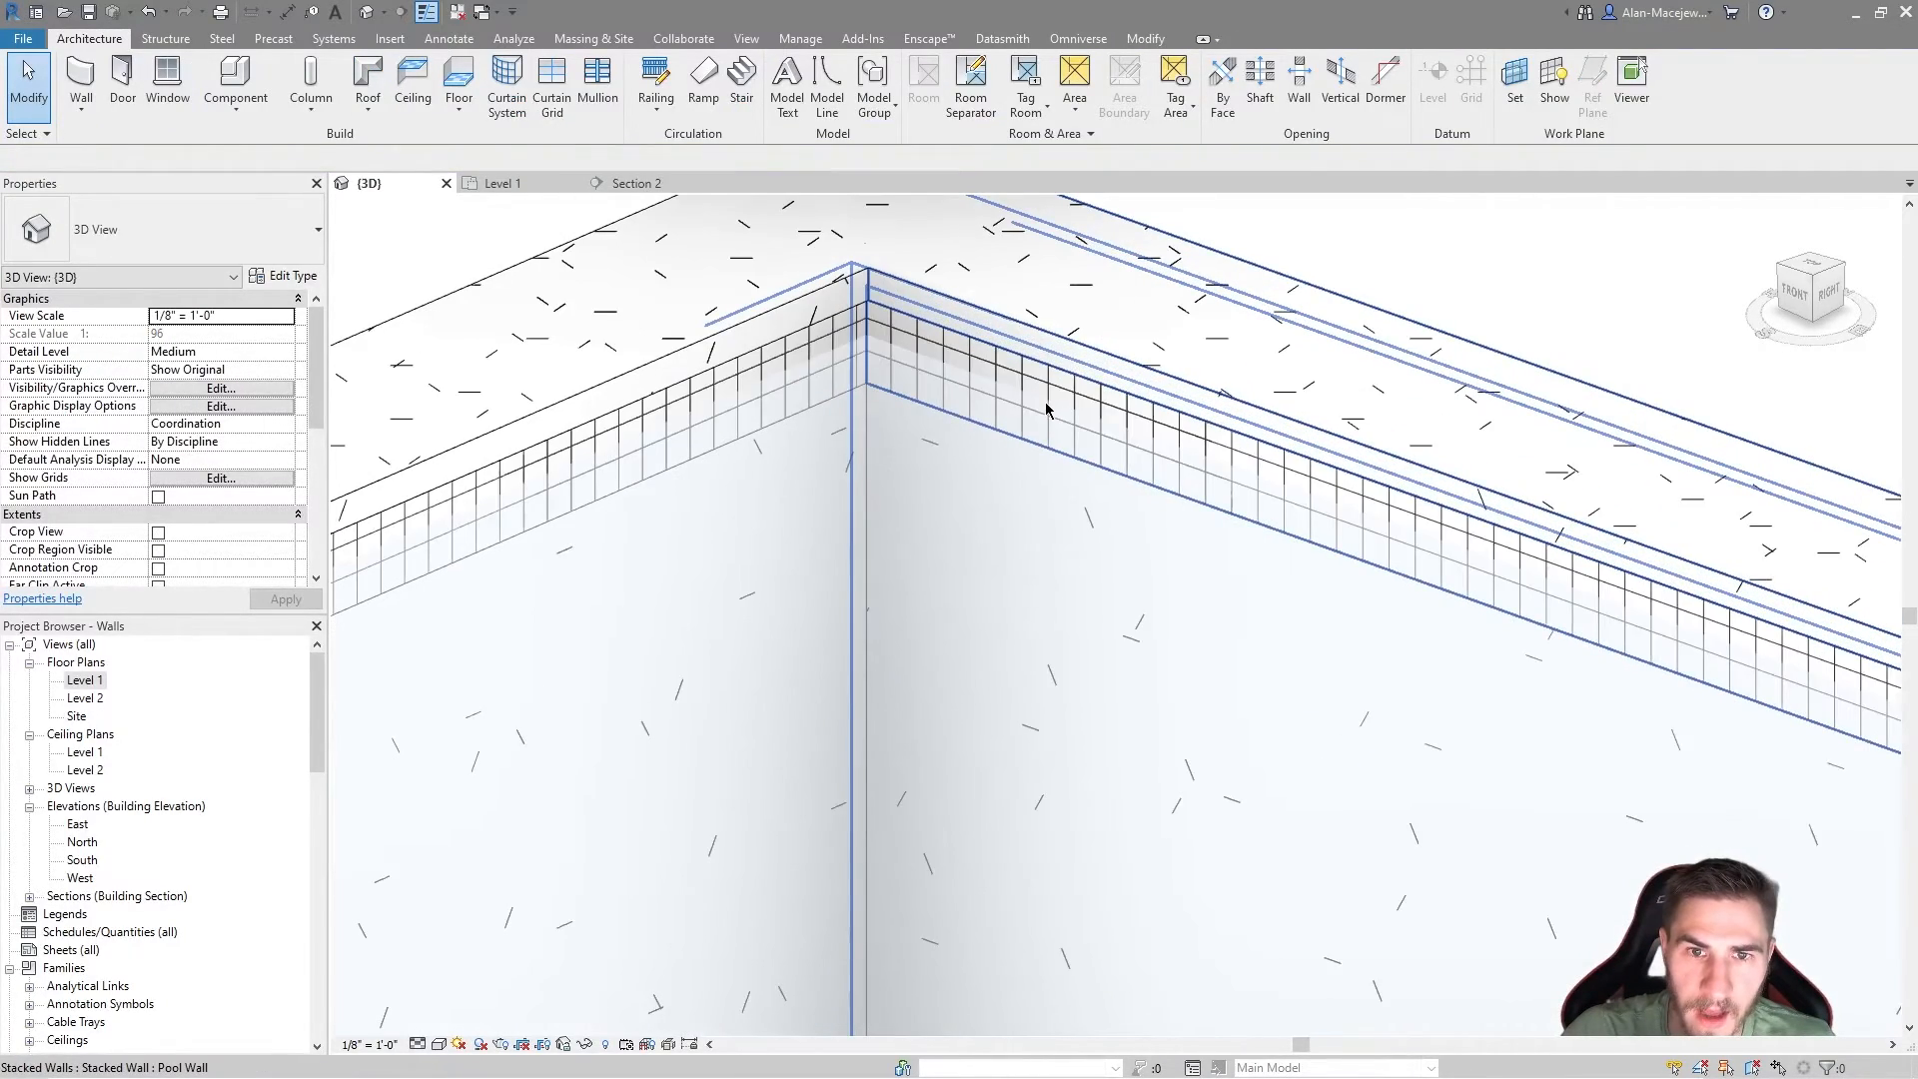
click(1046, 409)
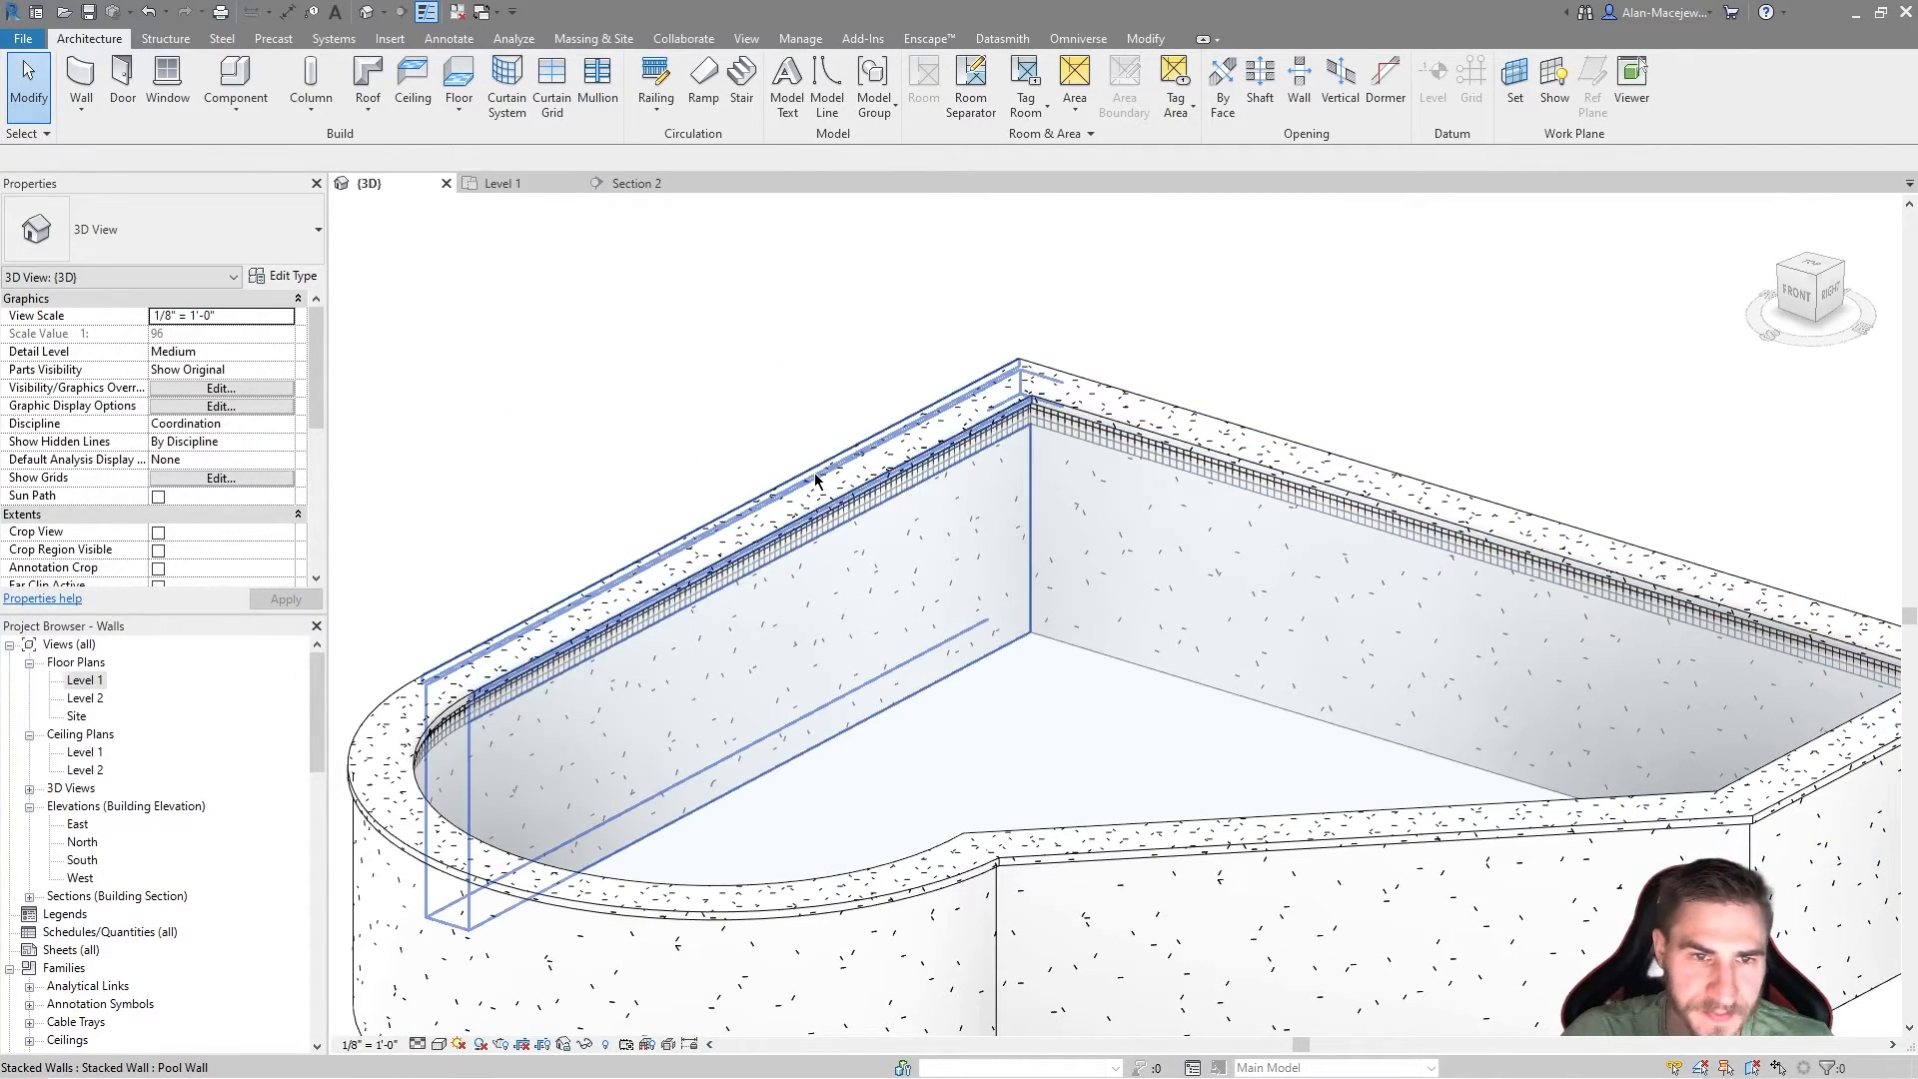
click(881, 669)
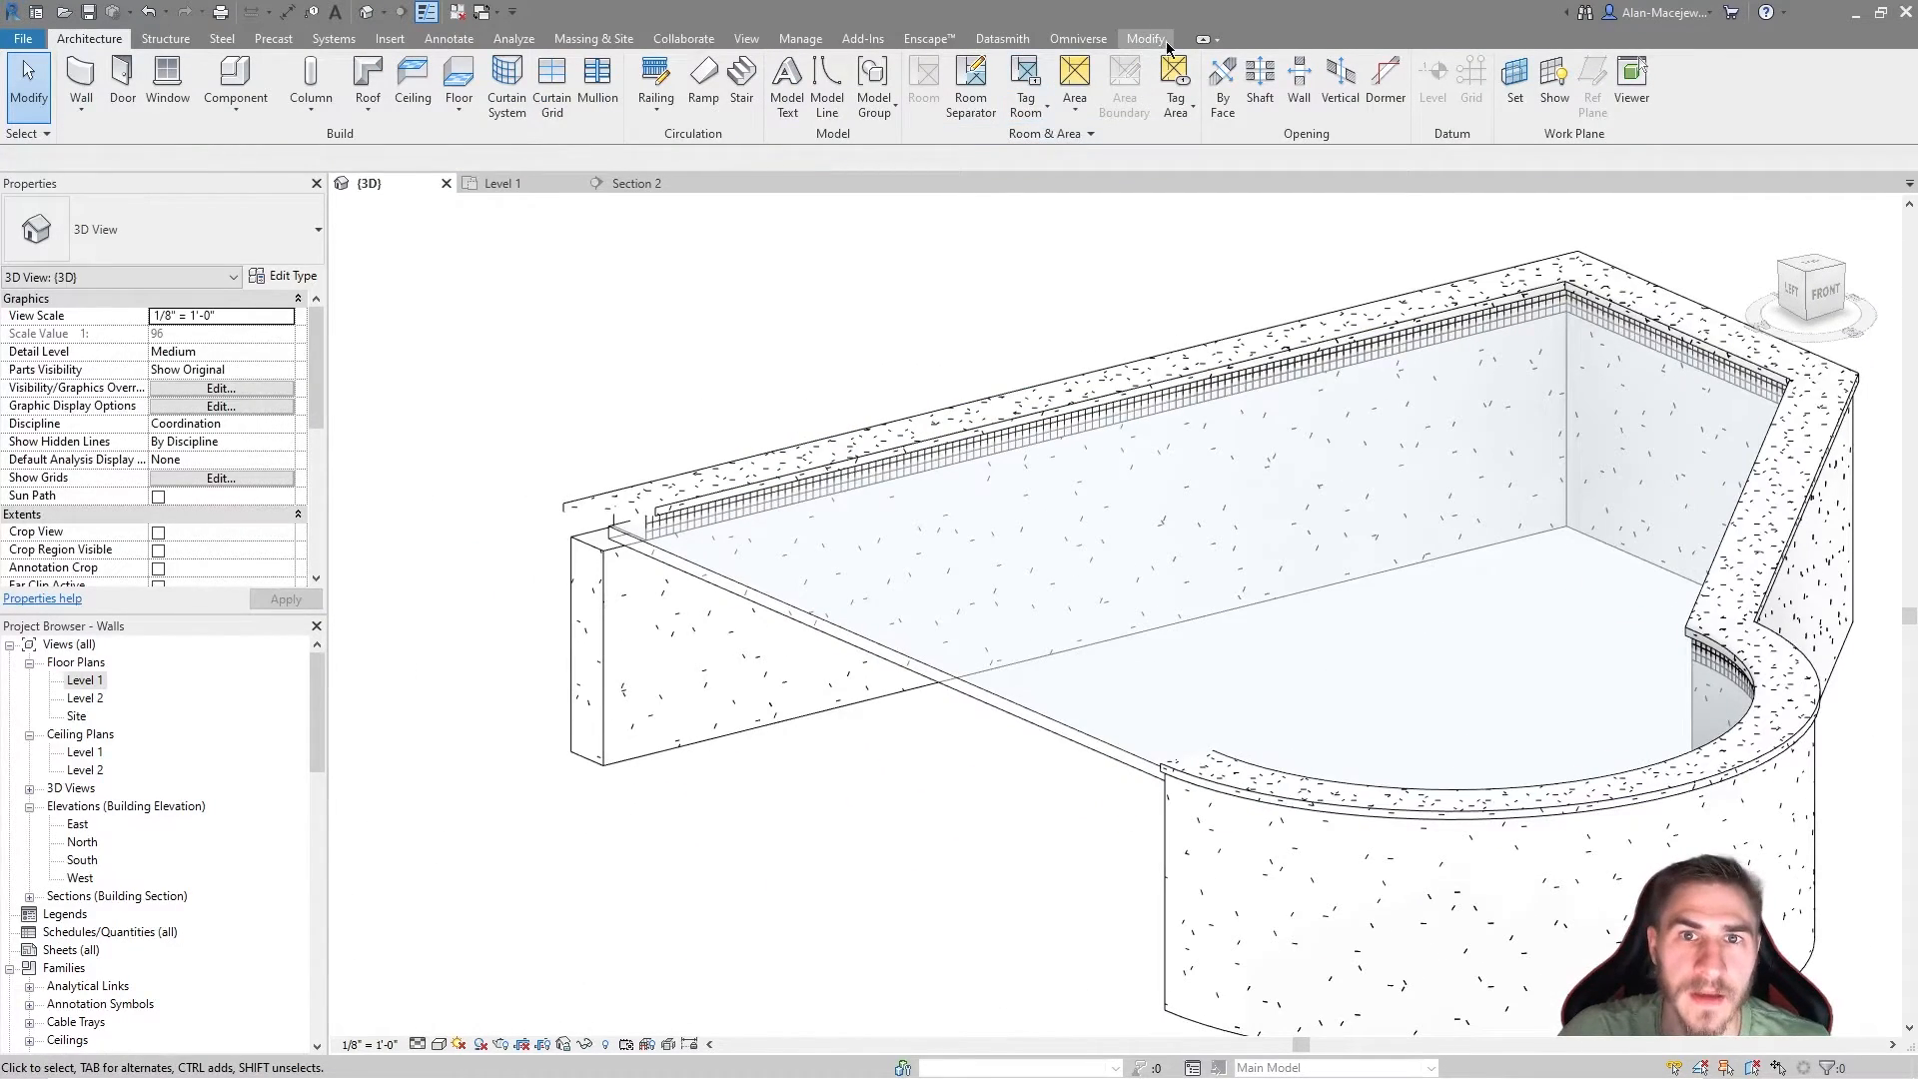
Step: Join the Water floor with the visible pool walls using Multiple Join
click(1164, 42)
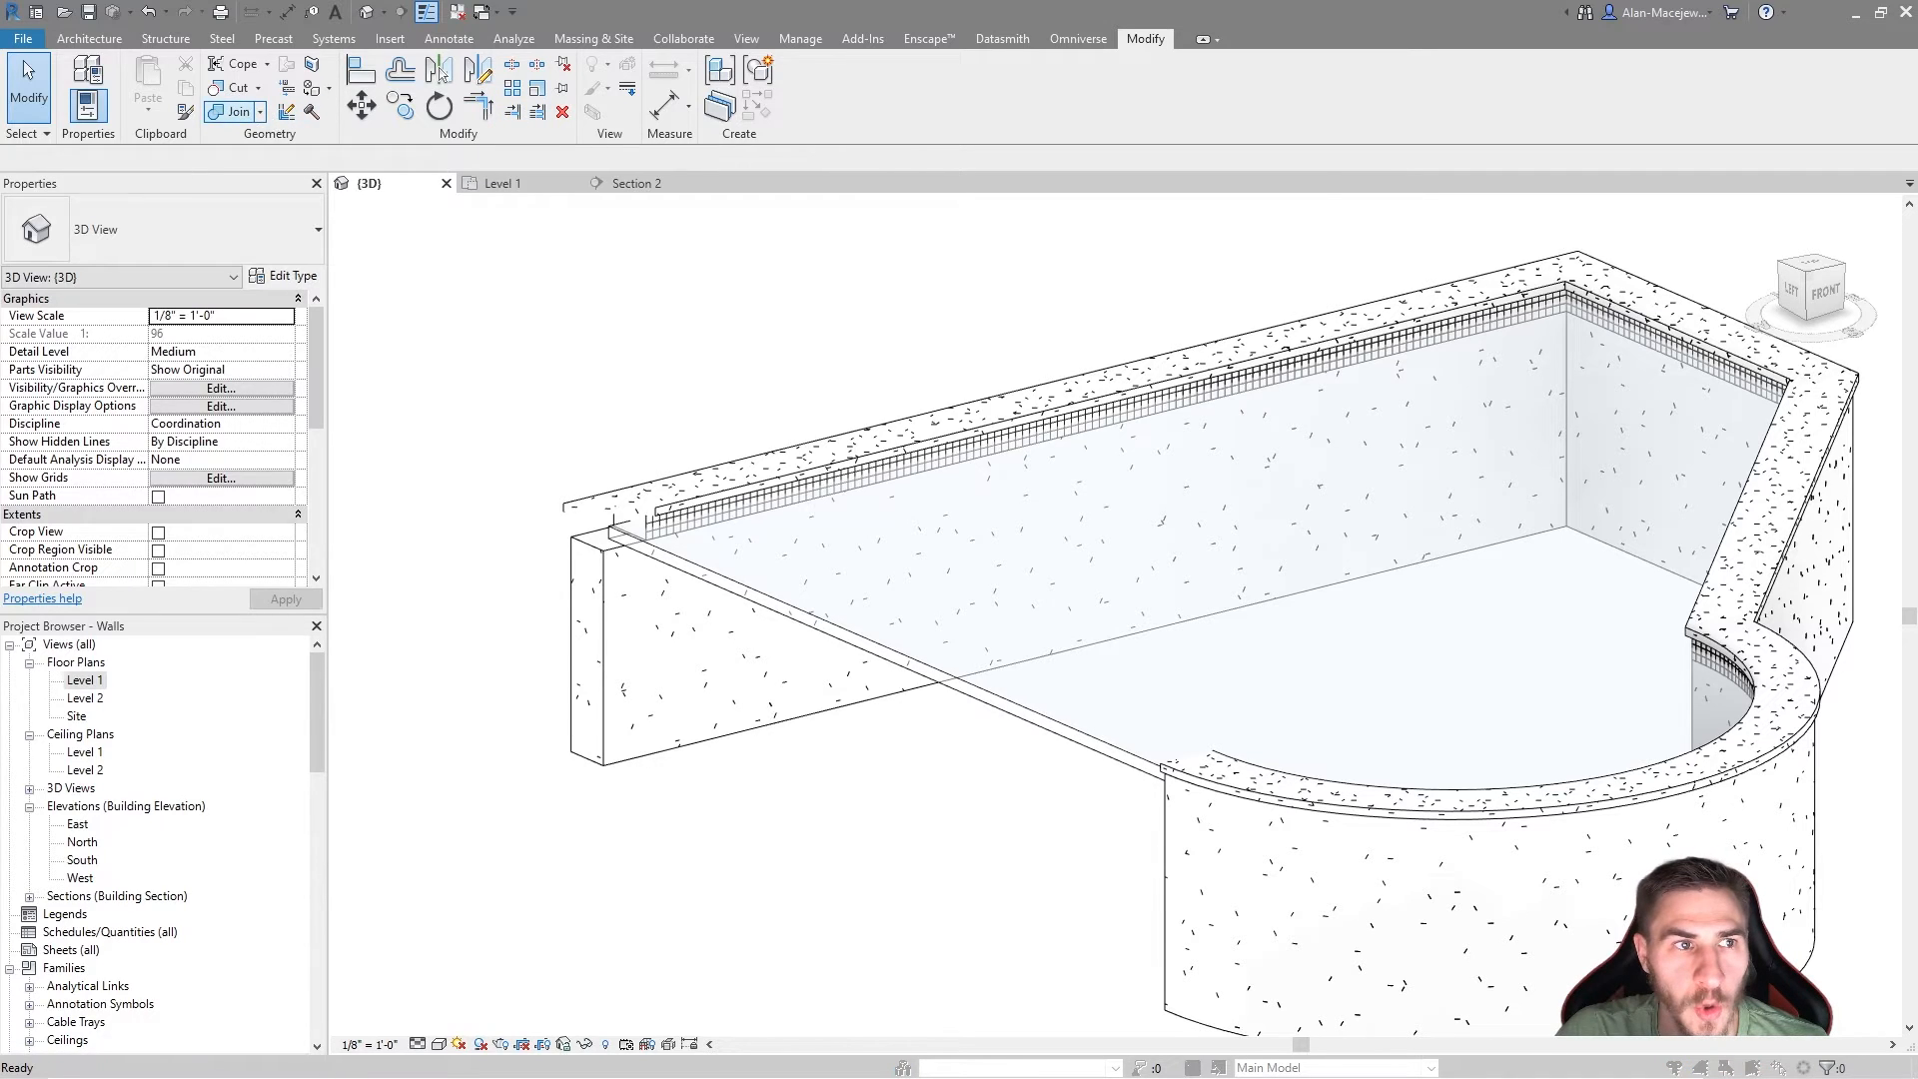
key(Escape)
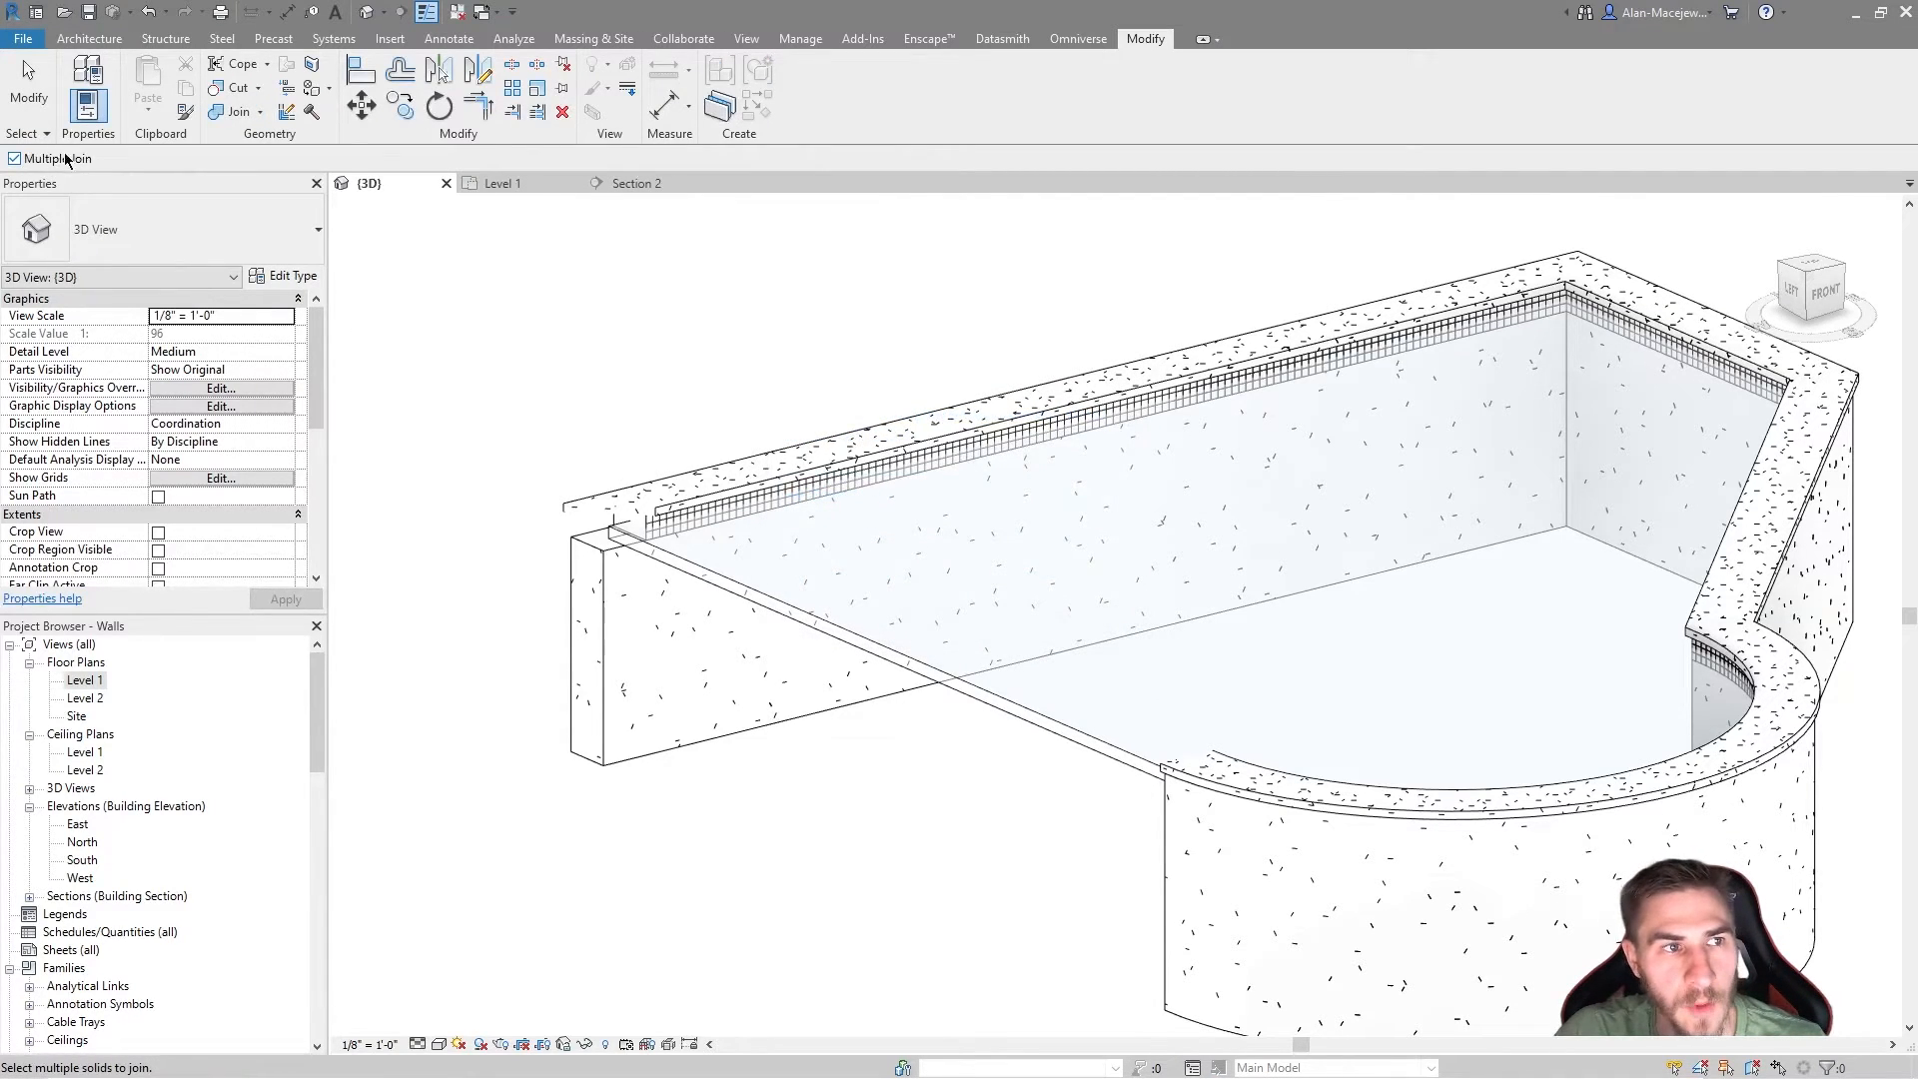
click(824, 625)
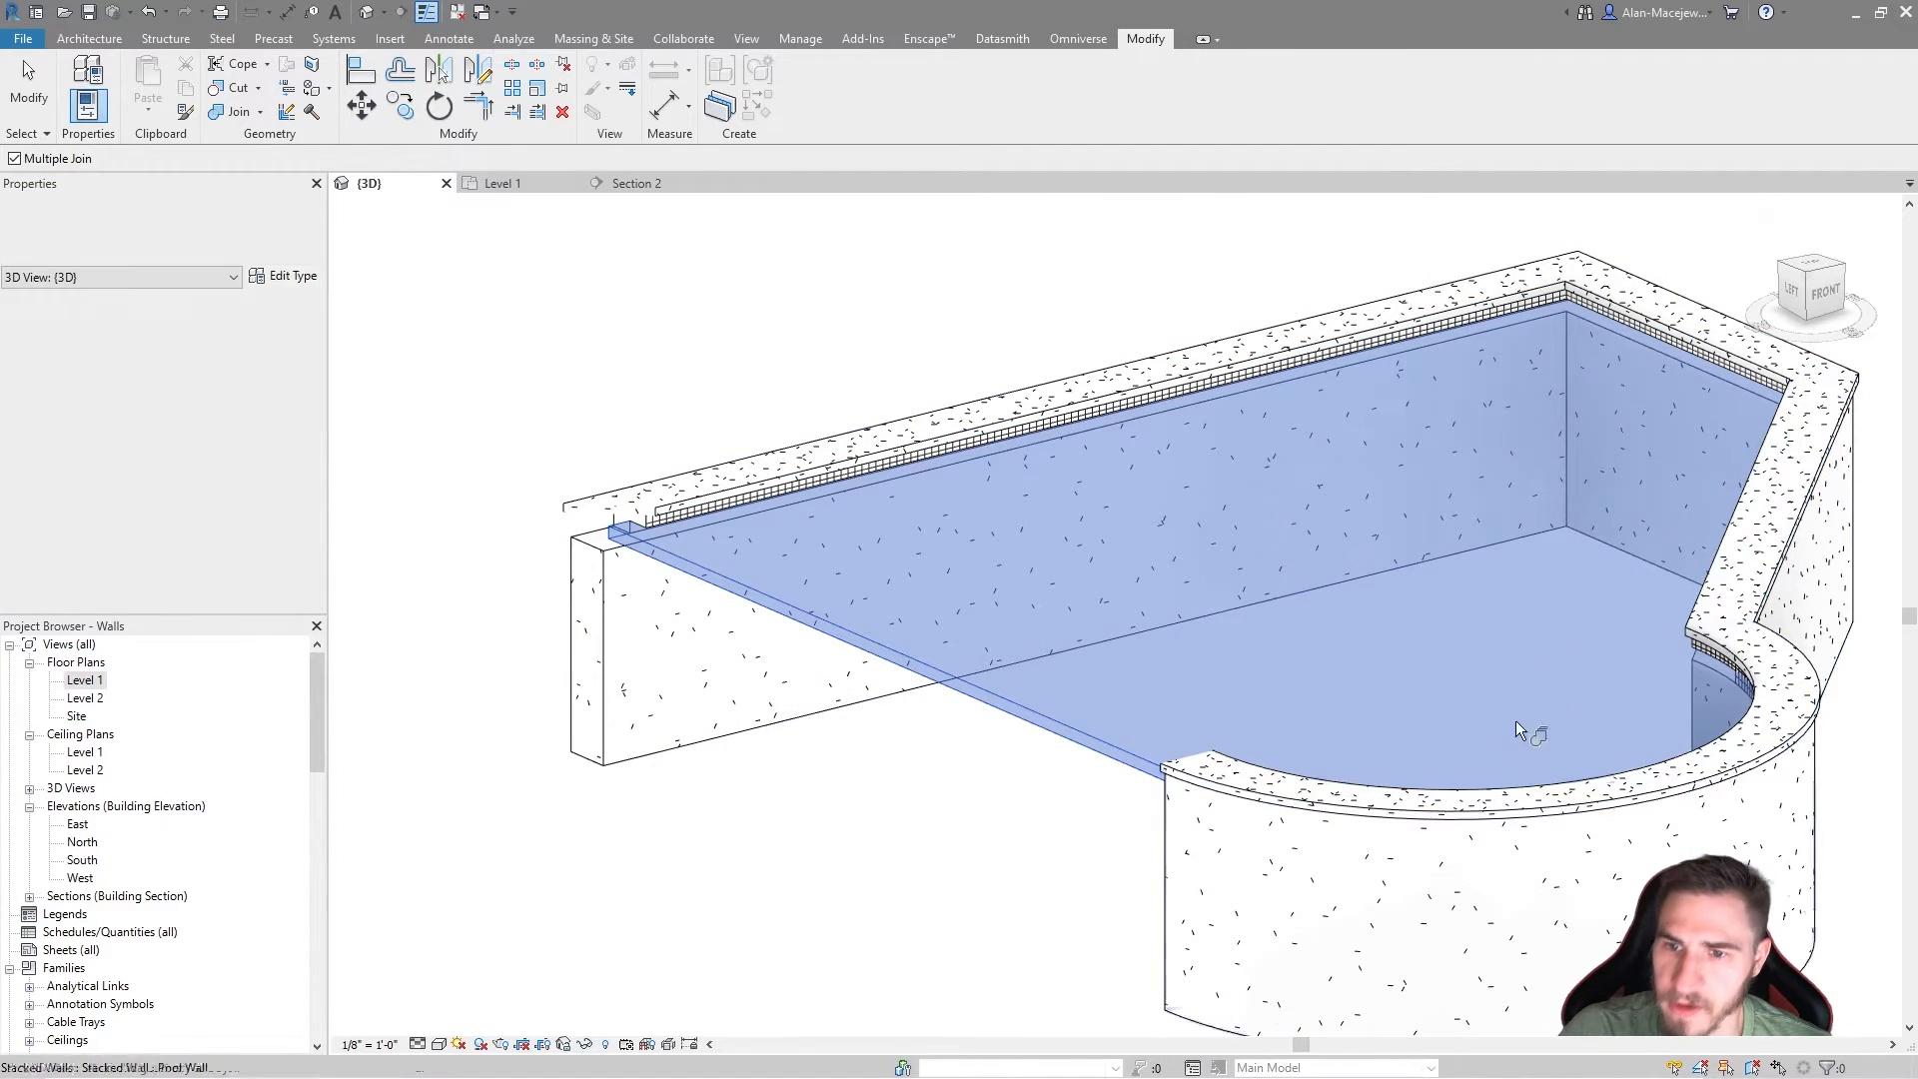
key(Escape)
key(Escape)
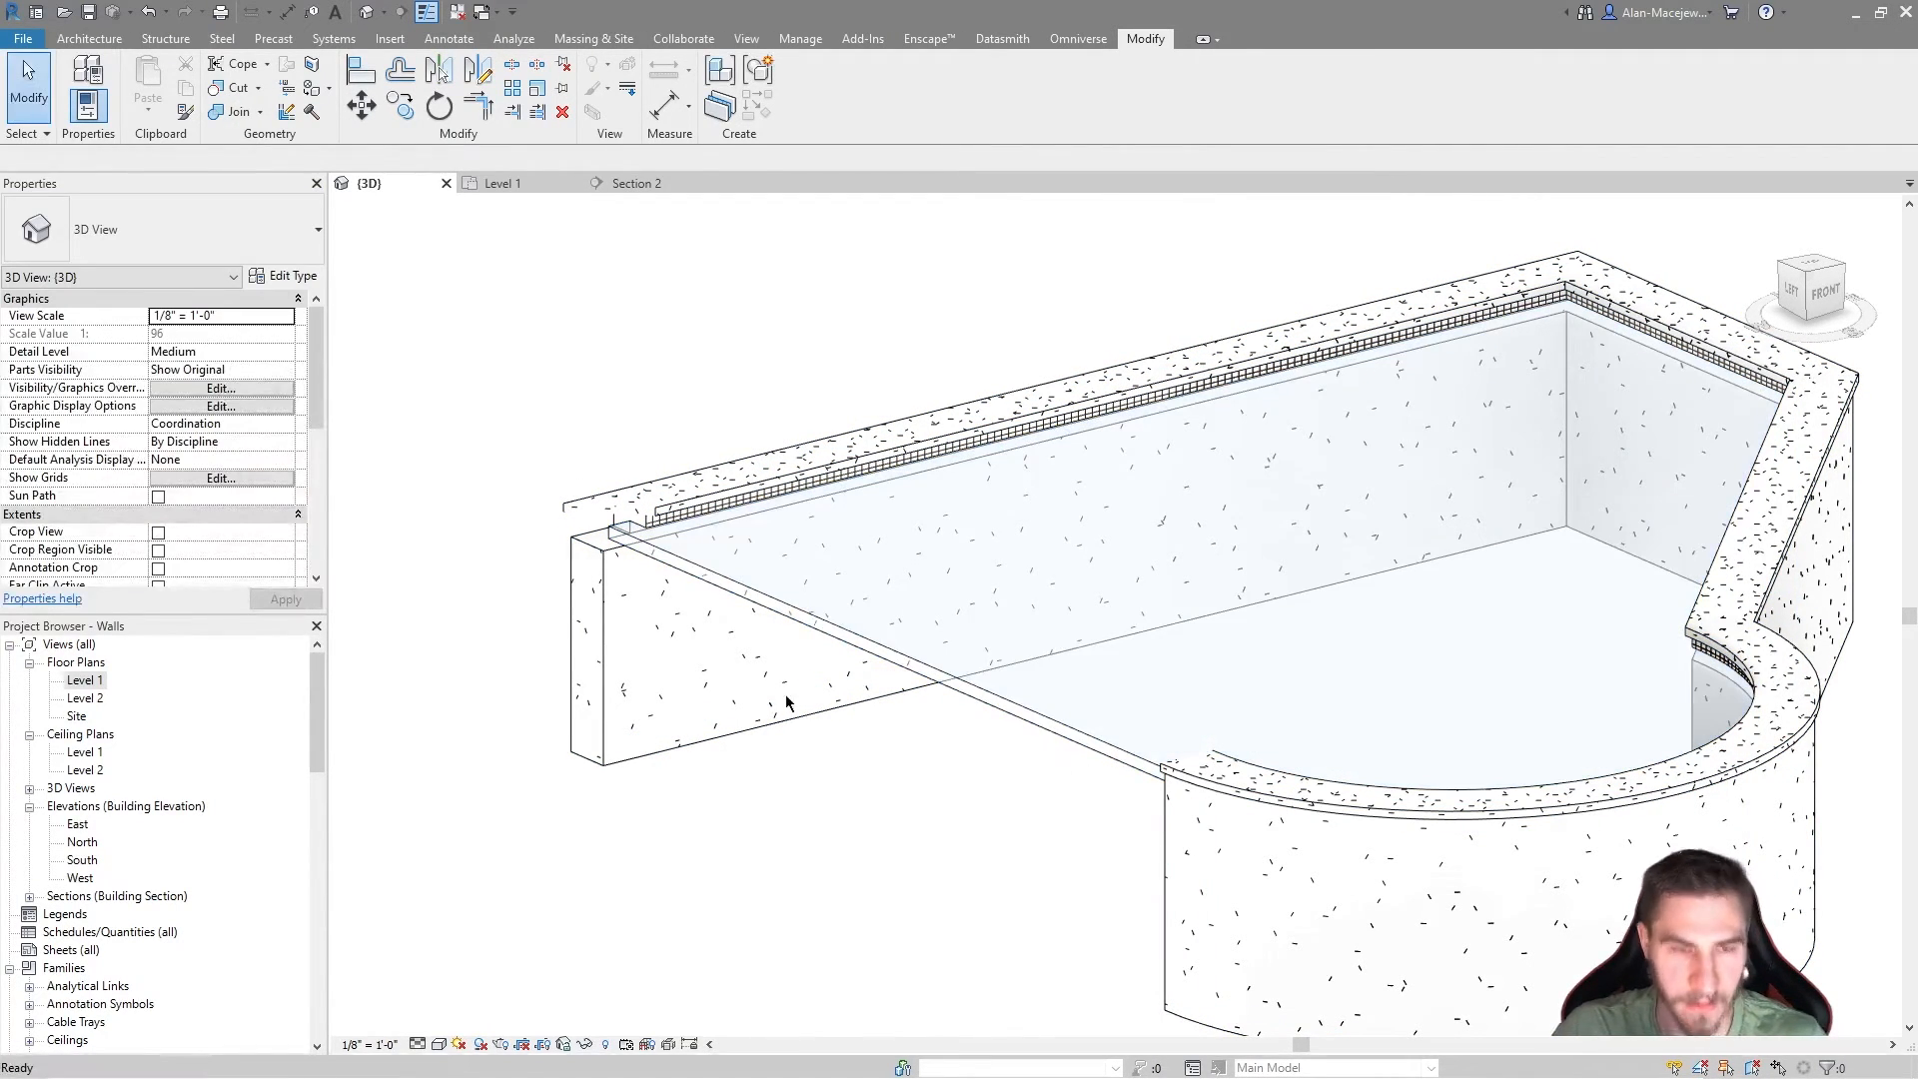
Step: Reveal the hidden elements and unhide the long straight pool wall beside the curved end
key(r)
key(h)
click(890, 656)
key(e)
key(u)
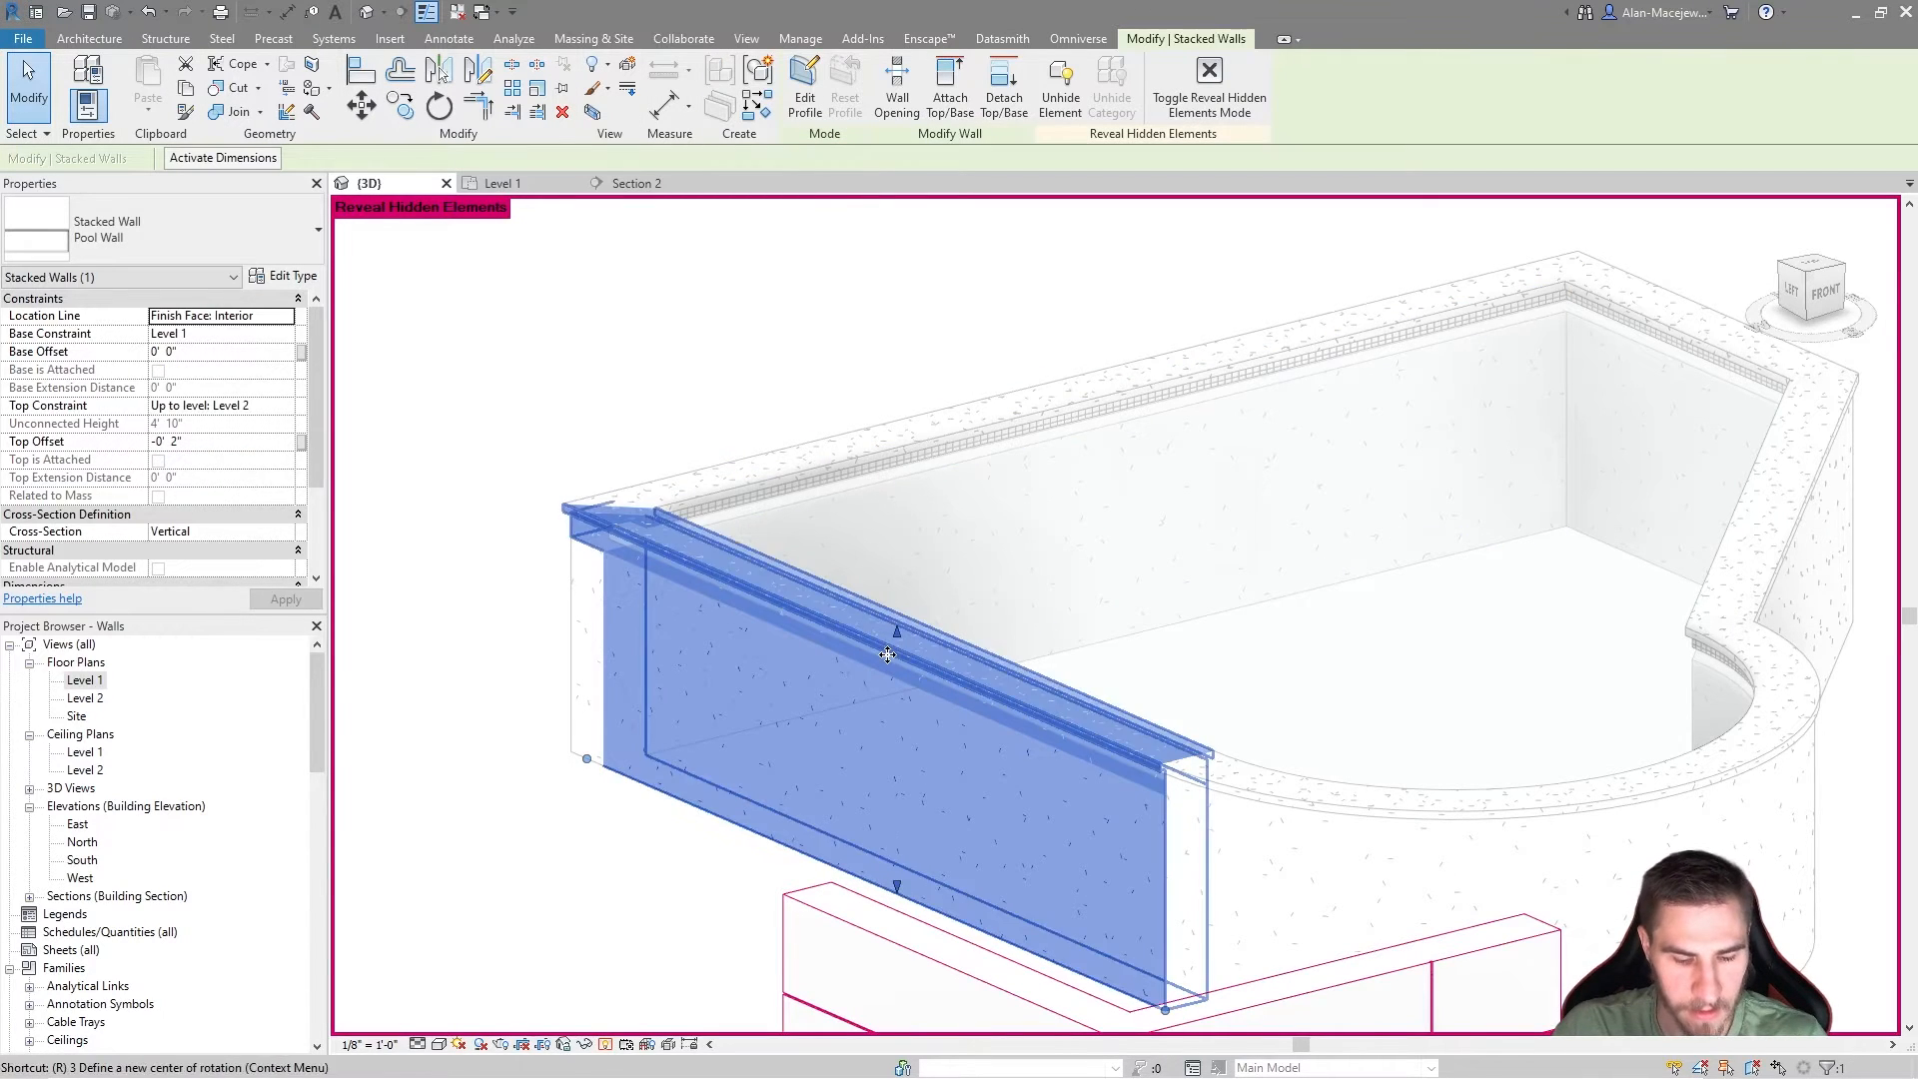
key(r)
key(h)
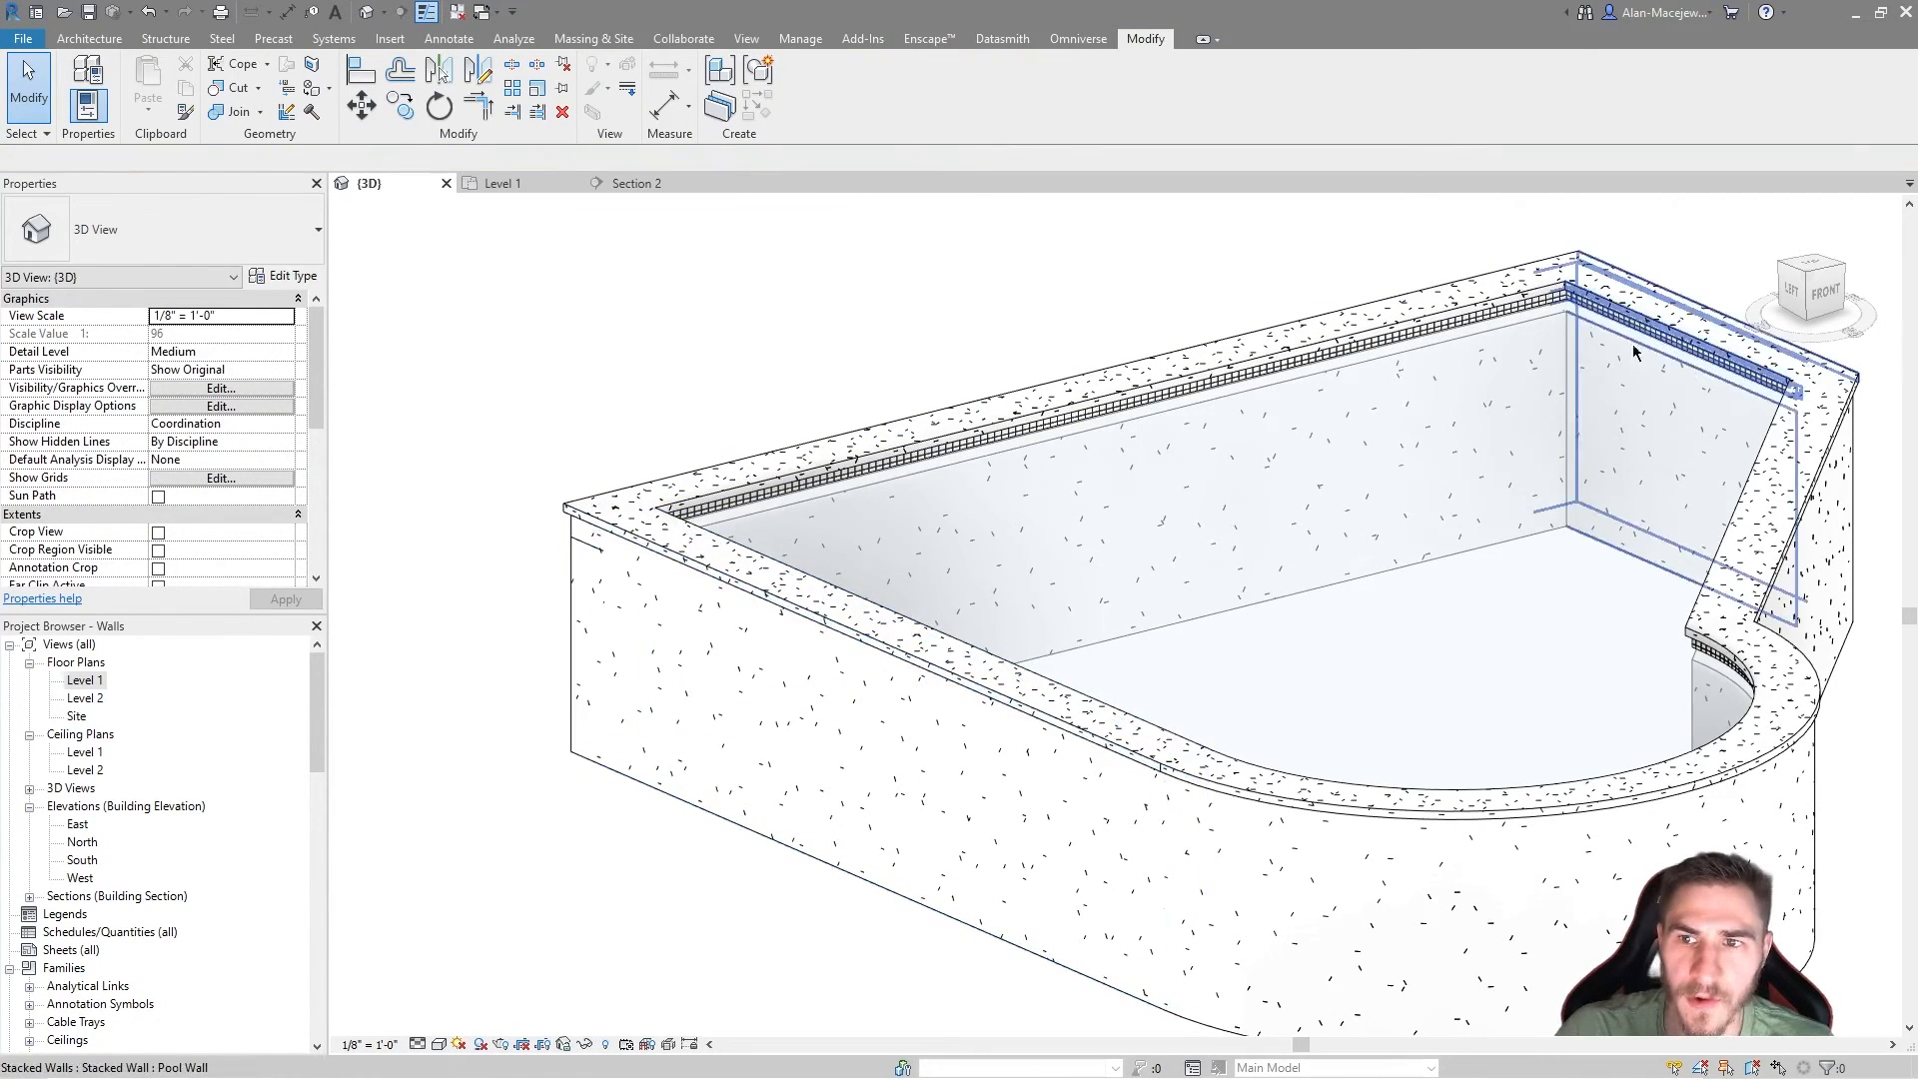
Step: Join the Water floor with the remaining pool wall
click(228, 111)
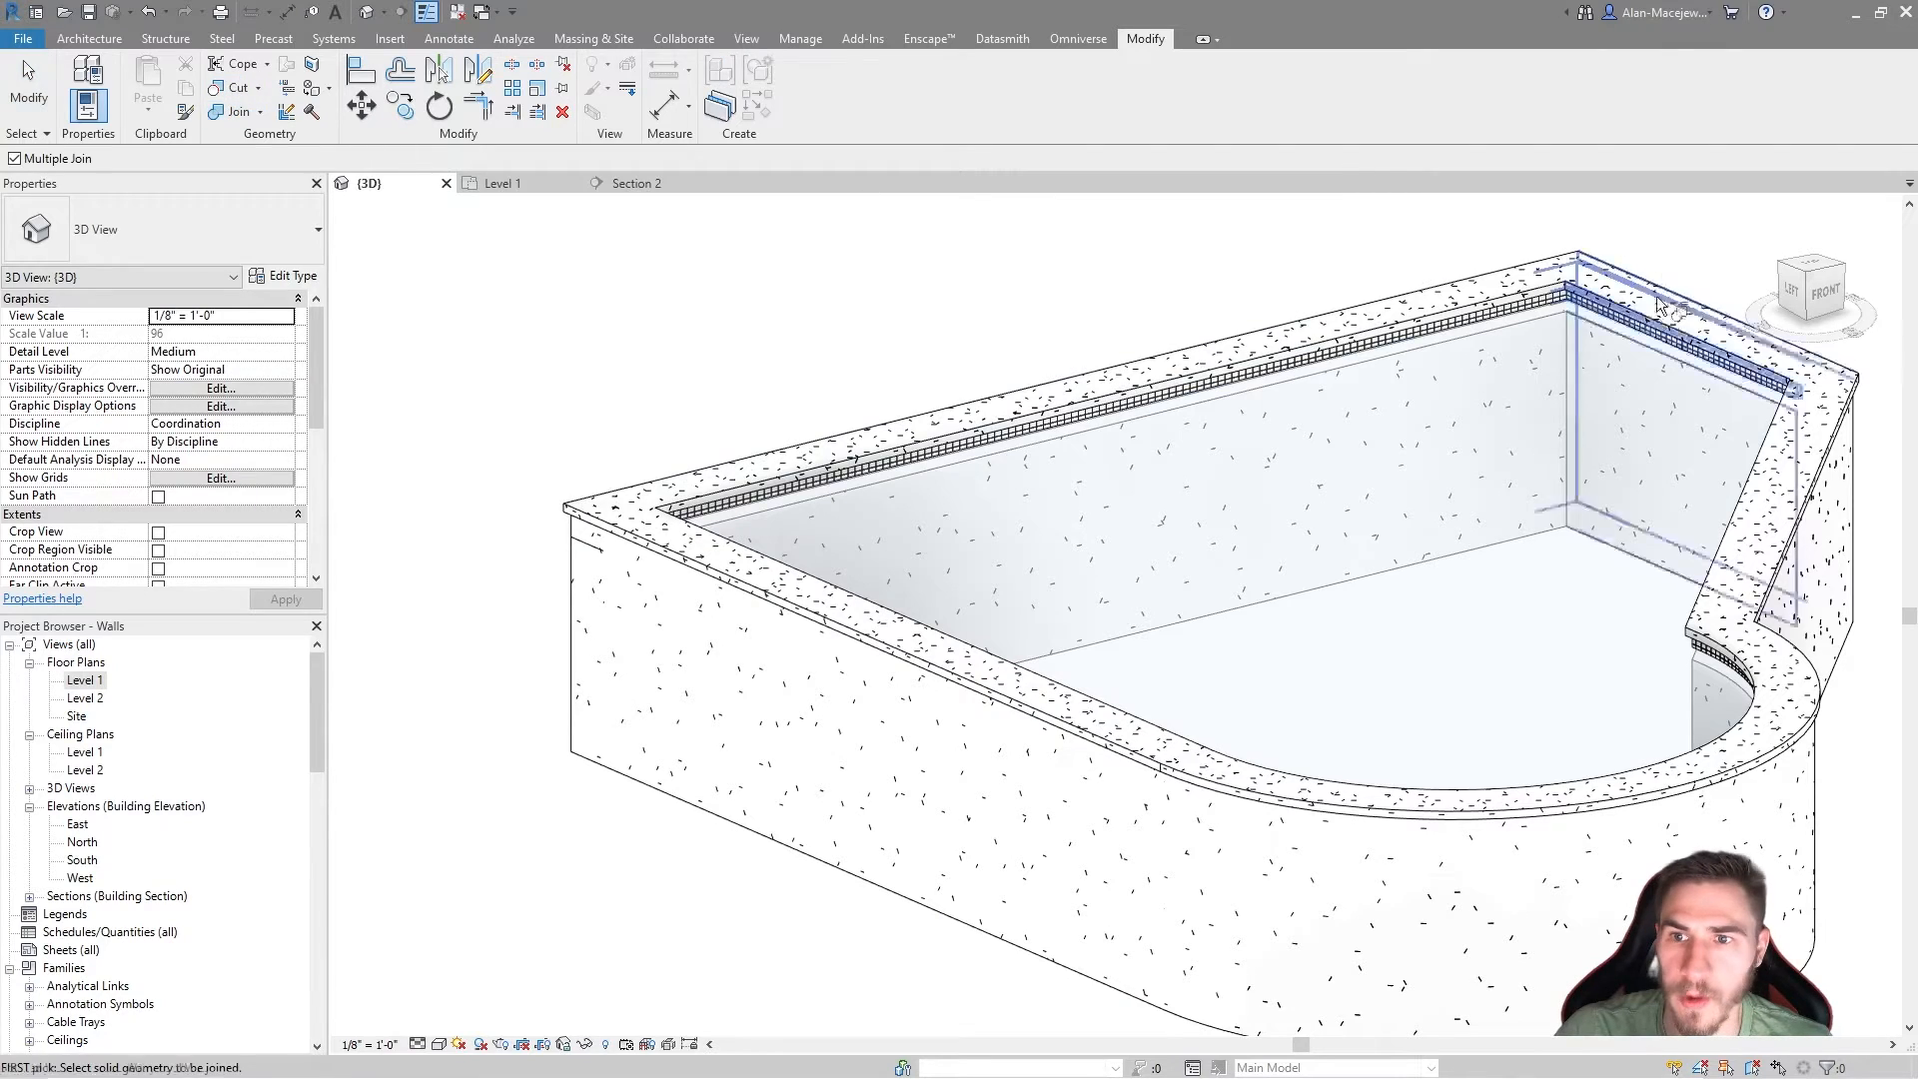
click(1628, 352)
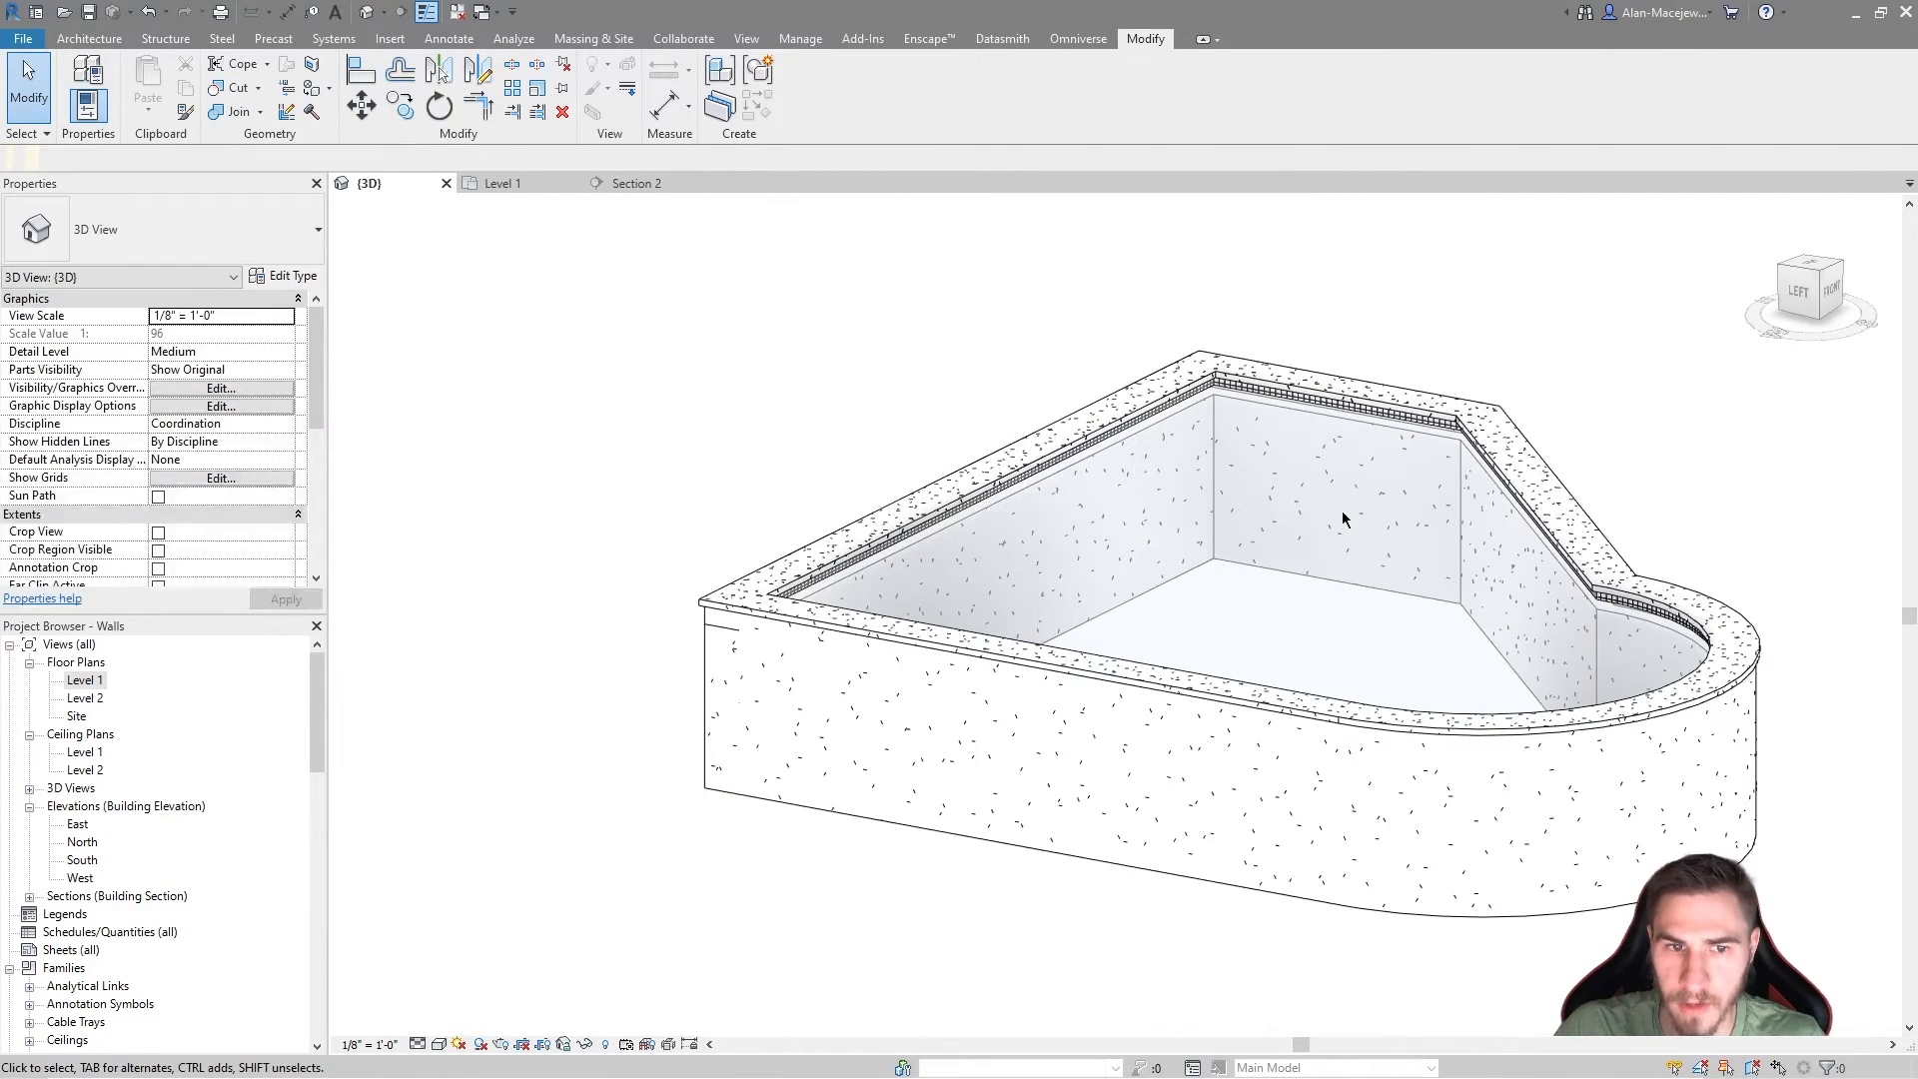
shift+middle_drag(1344, 519, 1181, 521)
shift+middle_drag(1389, 504, 1122, 556)
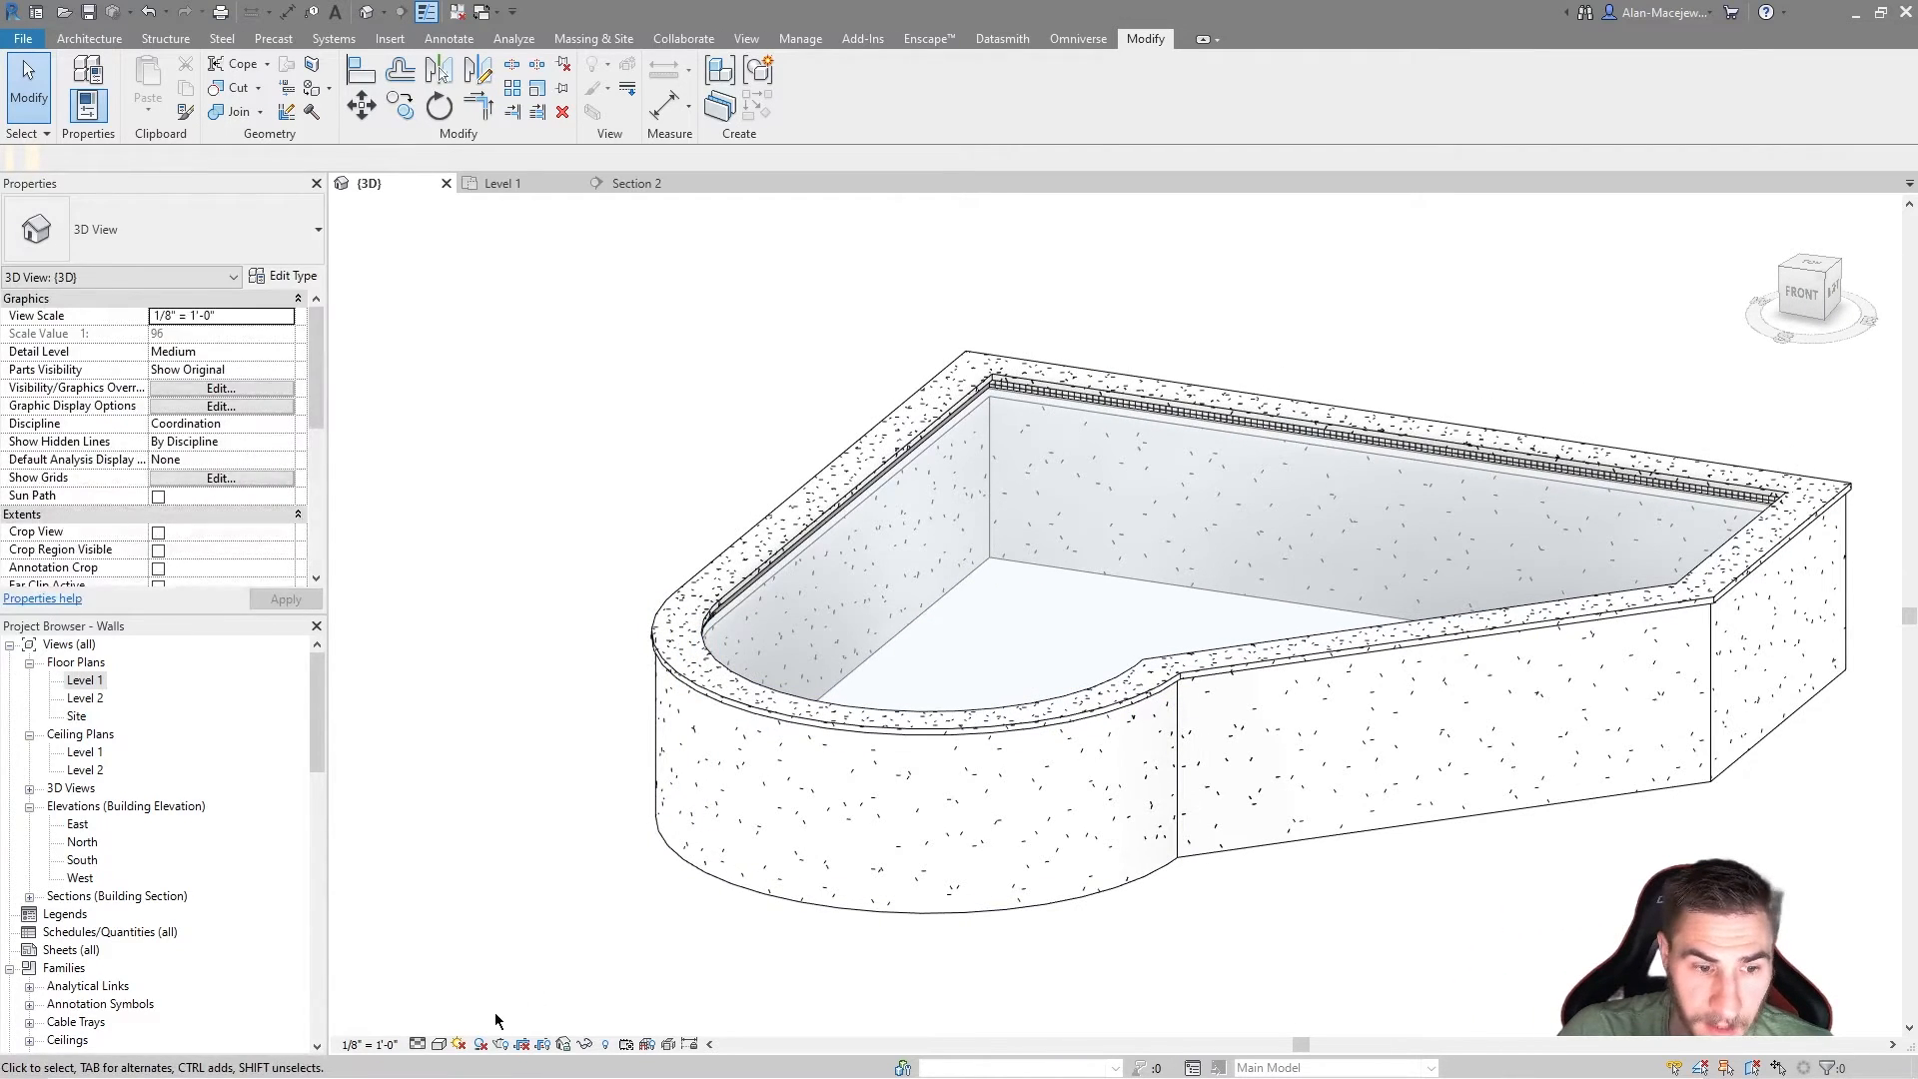
Step: Look over the 3D view's graphic display options and leave them without changes
click(441, 1045)
click(519, 912)
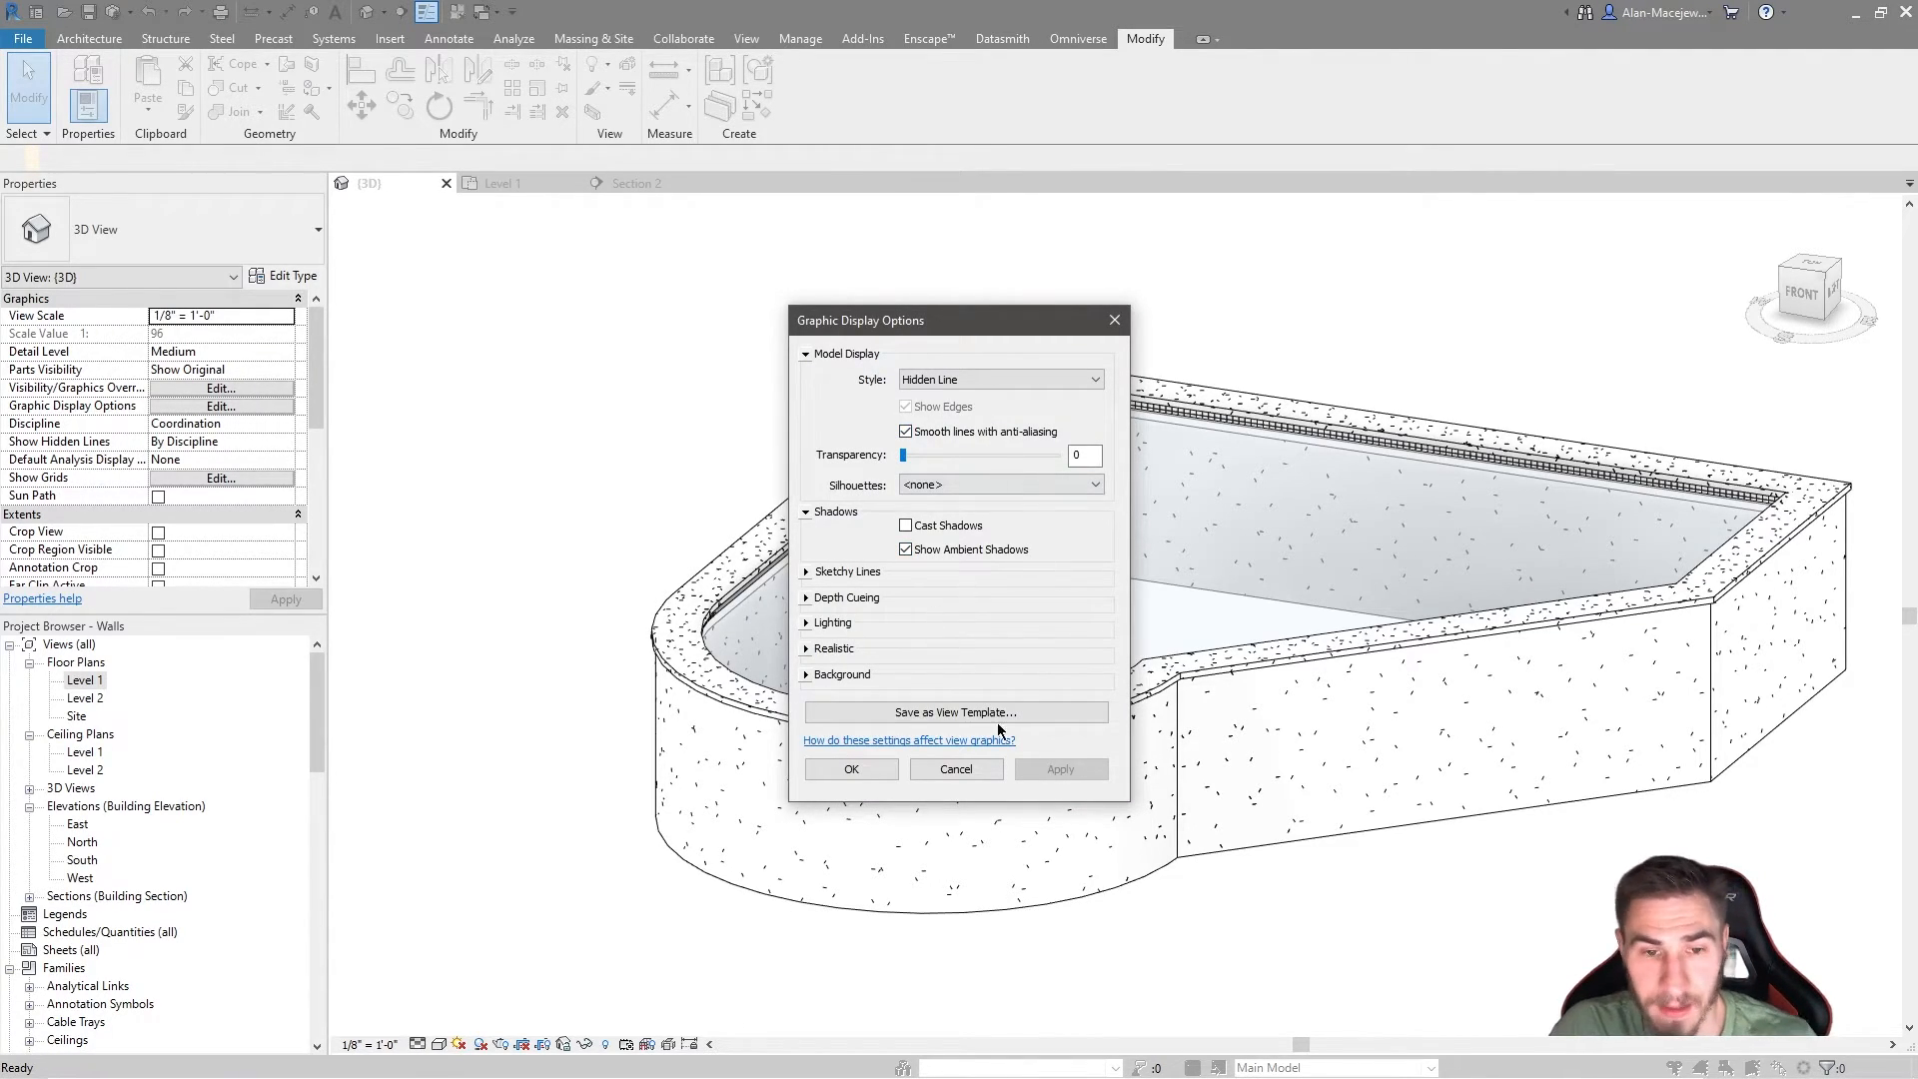
click(965, 768)
Step: Examine in Section 2 how the Water floor meets the pool wall, tile band and coping
click(638, 186)
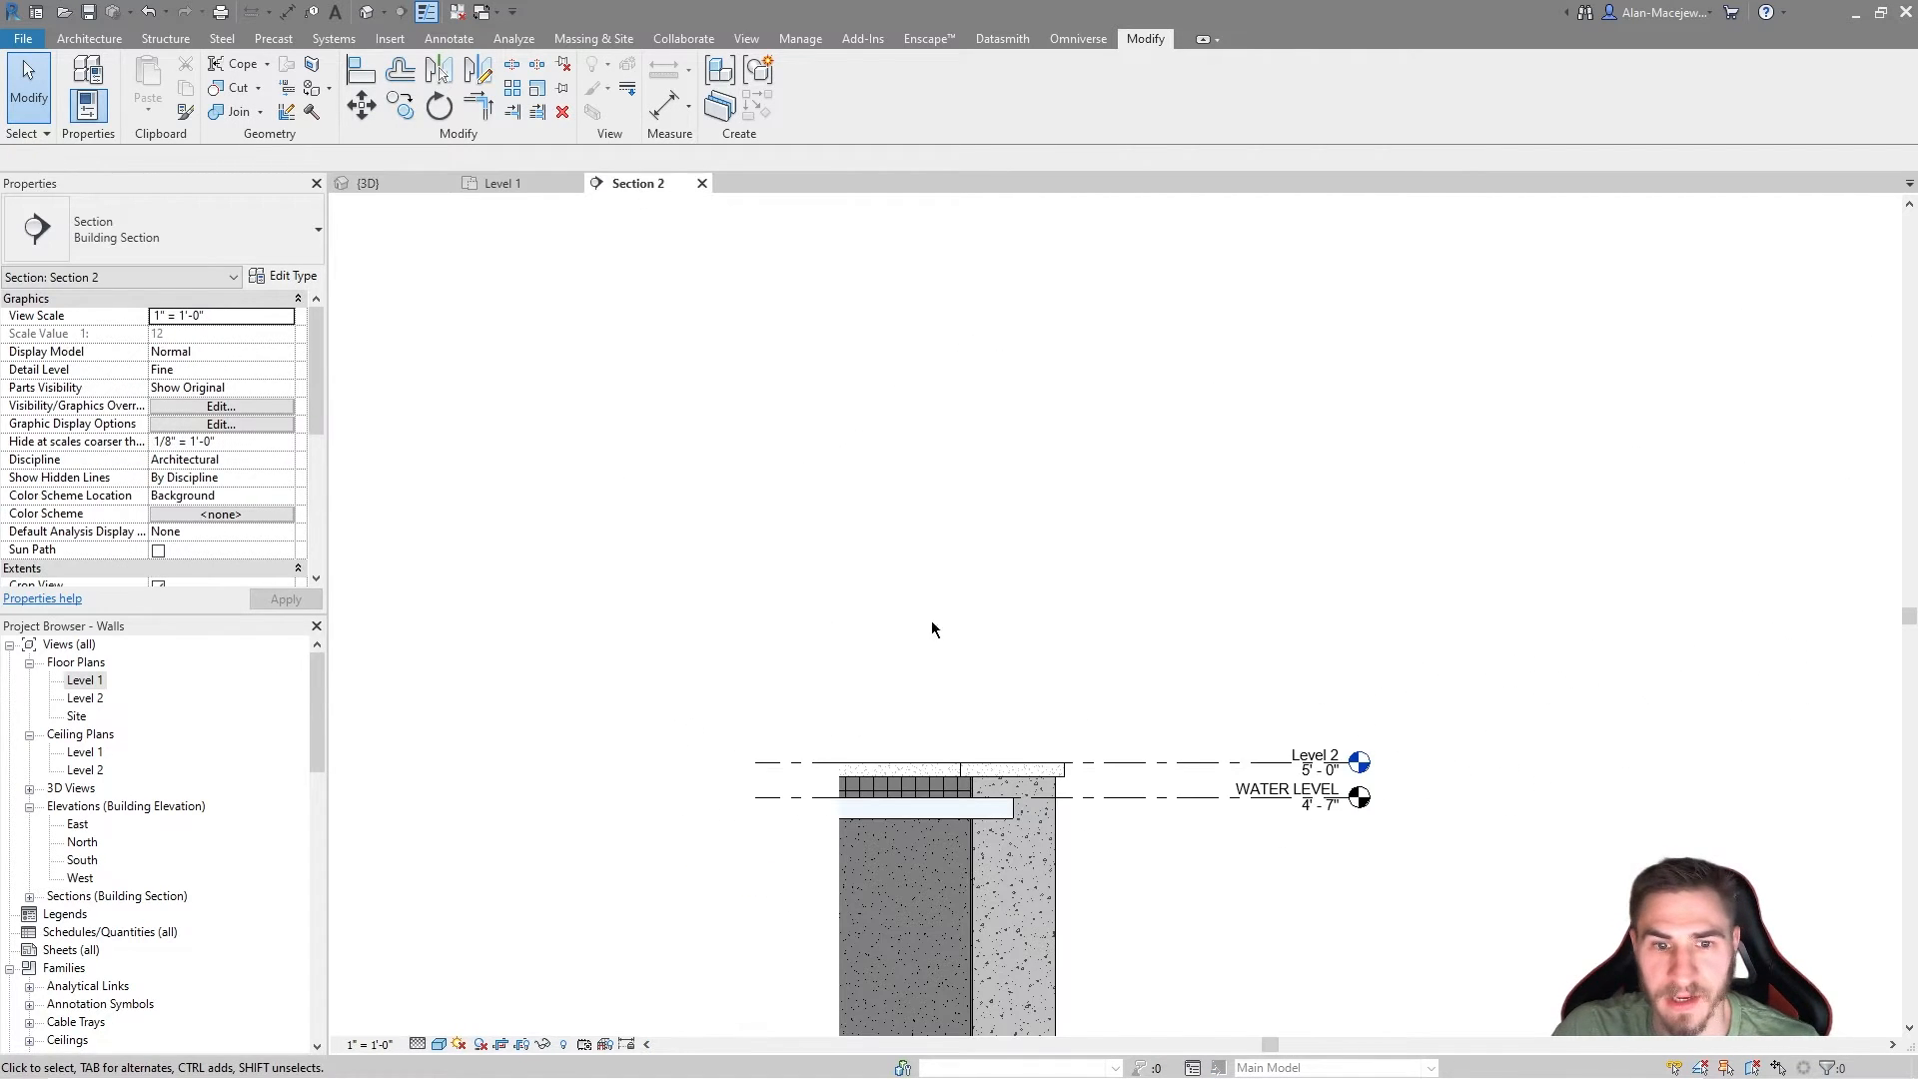
scroll(963, 492, up, 3)
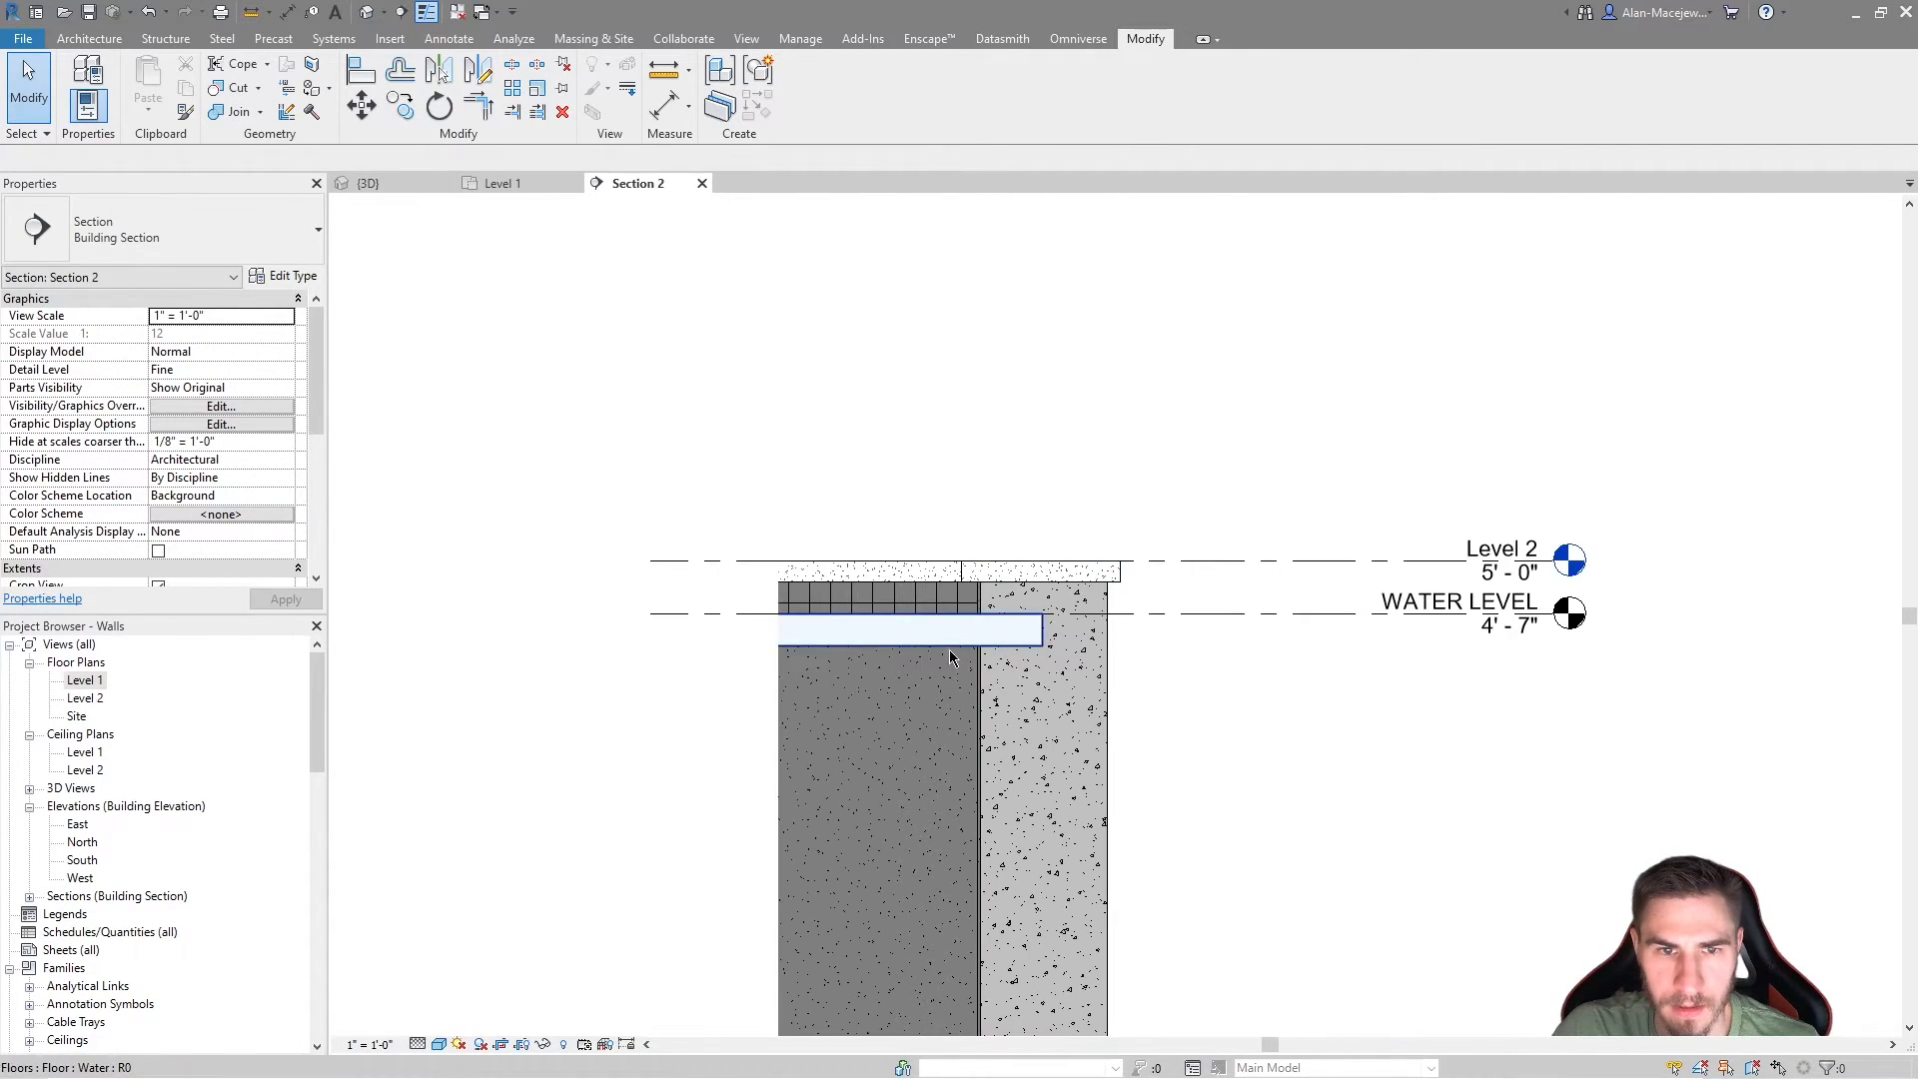
click(497, 183)
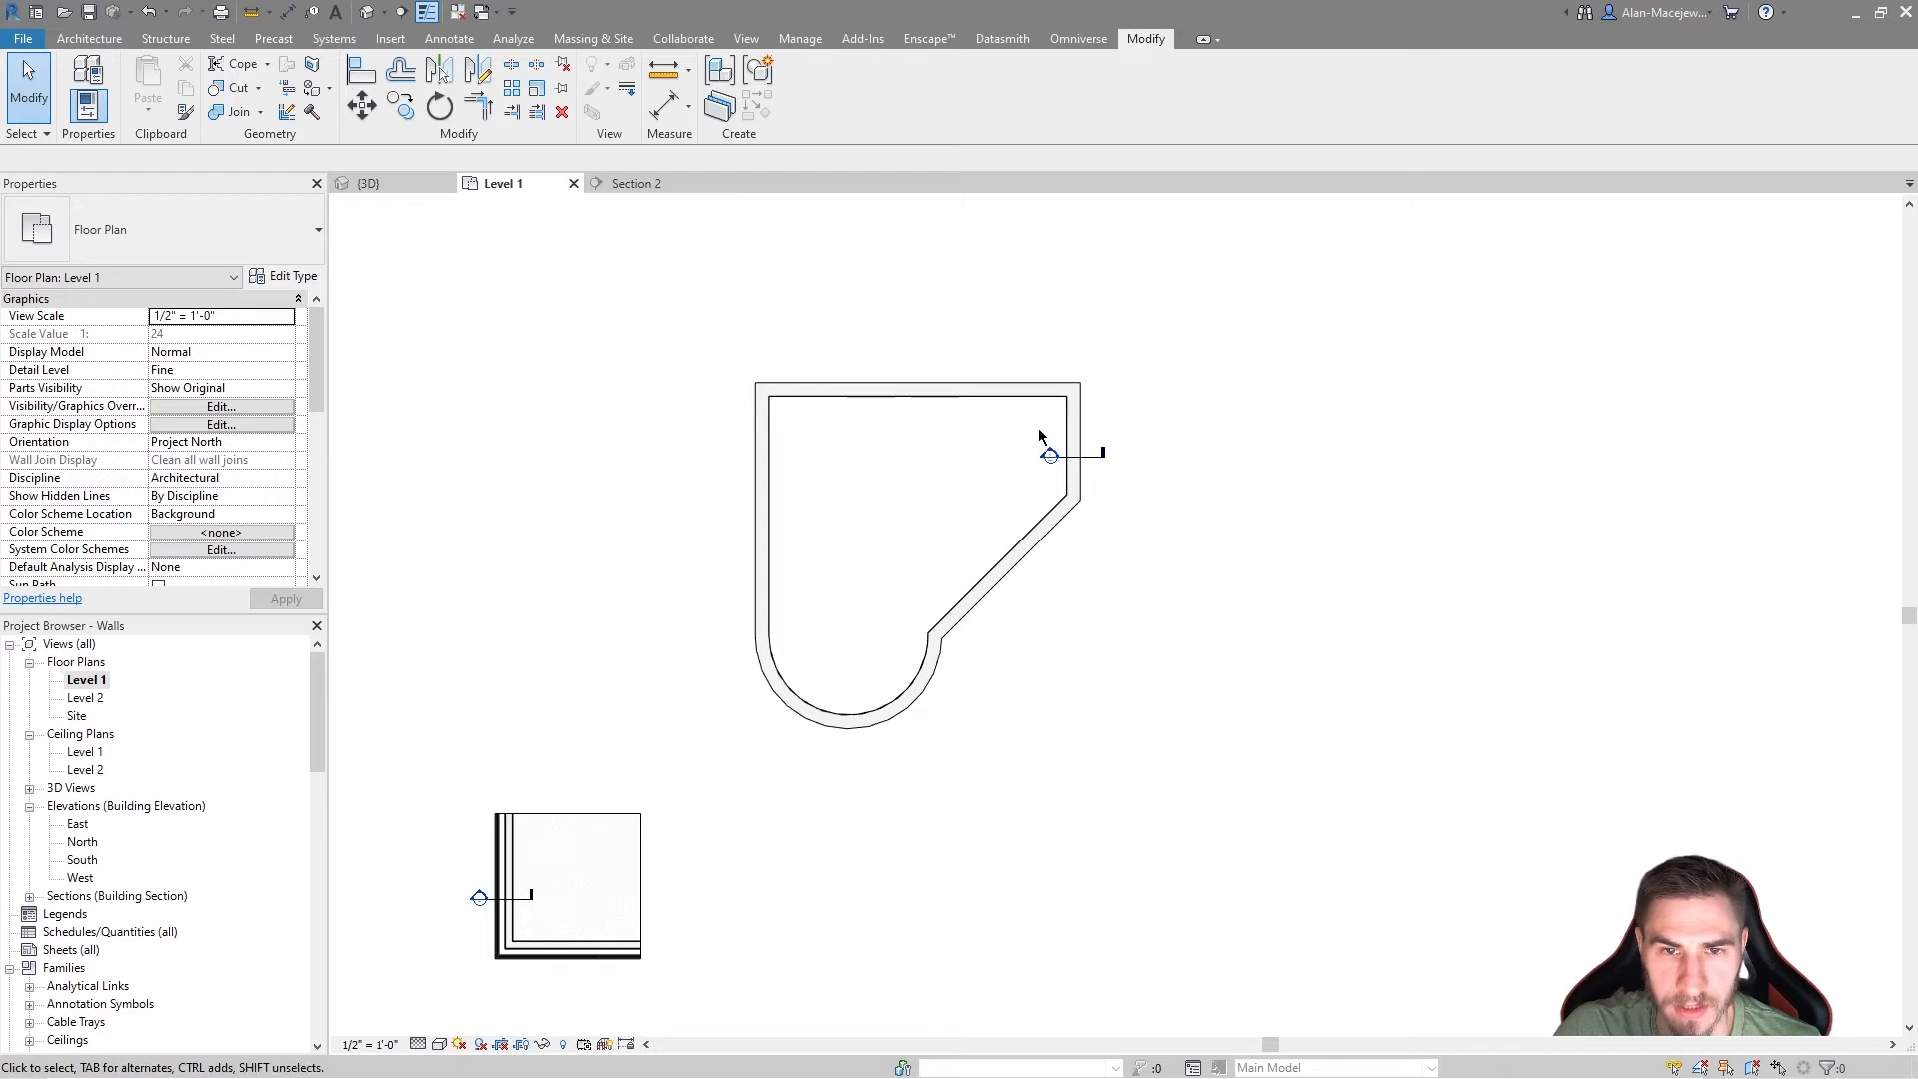
scroll(1039, 437, up, 2)
double_click(1051, 478)
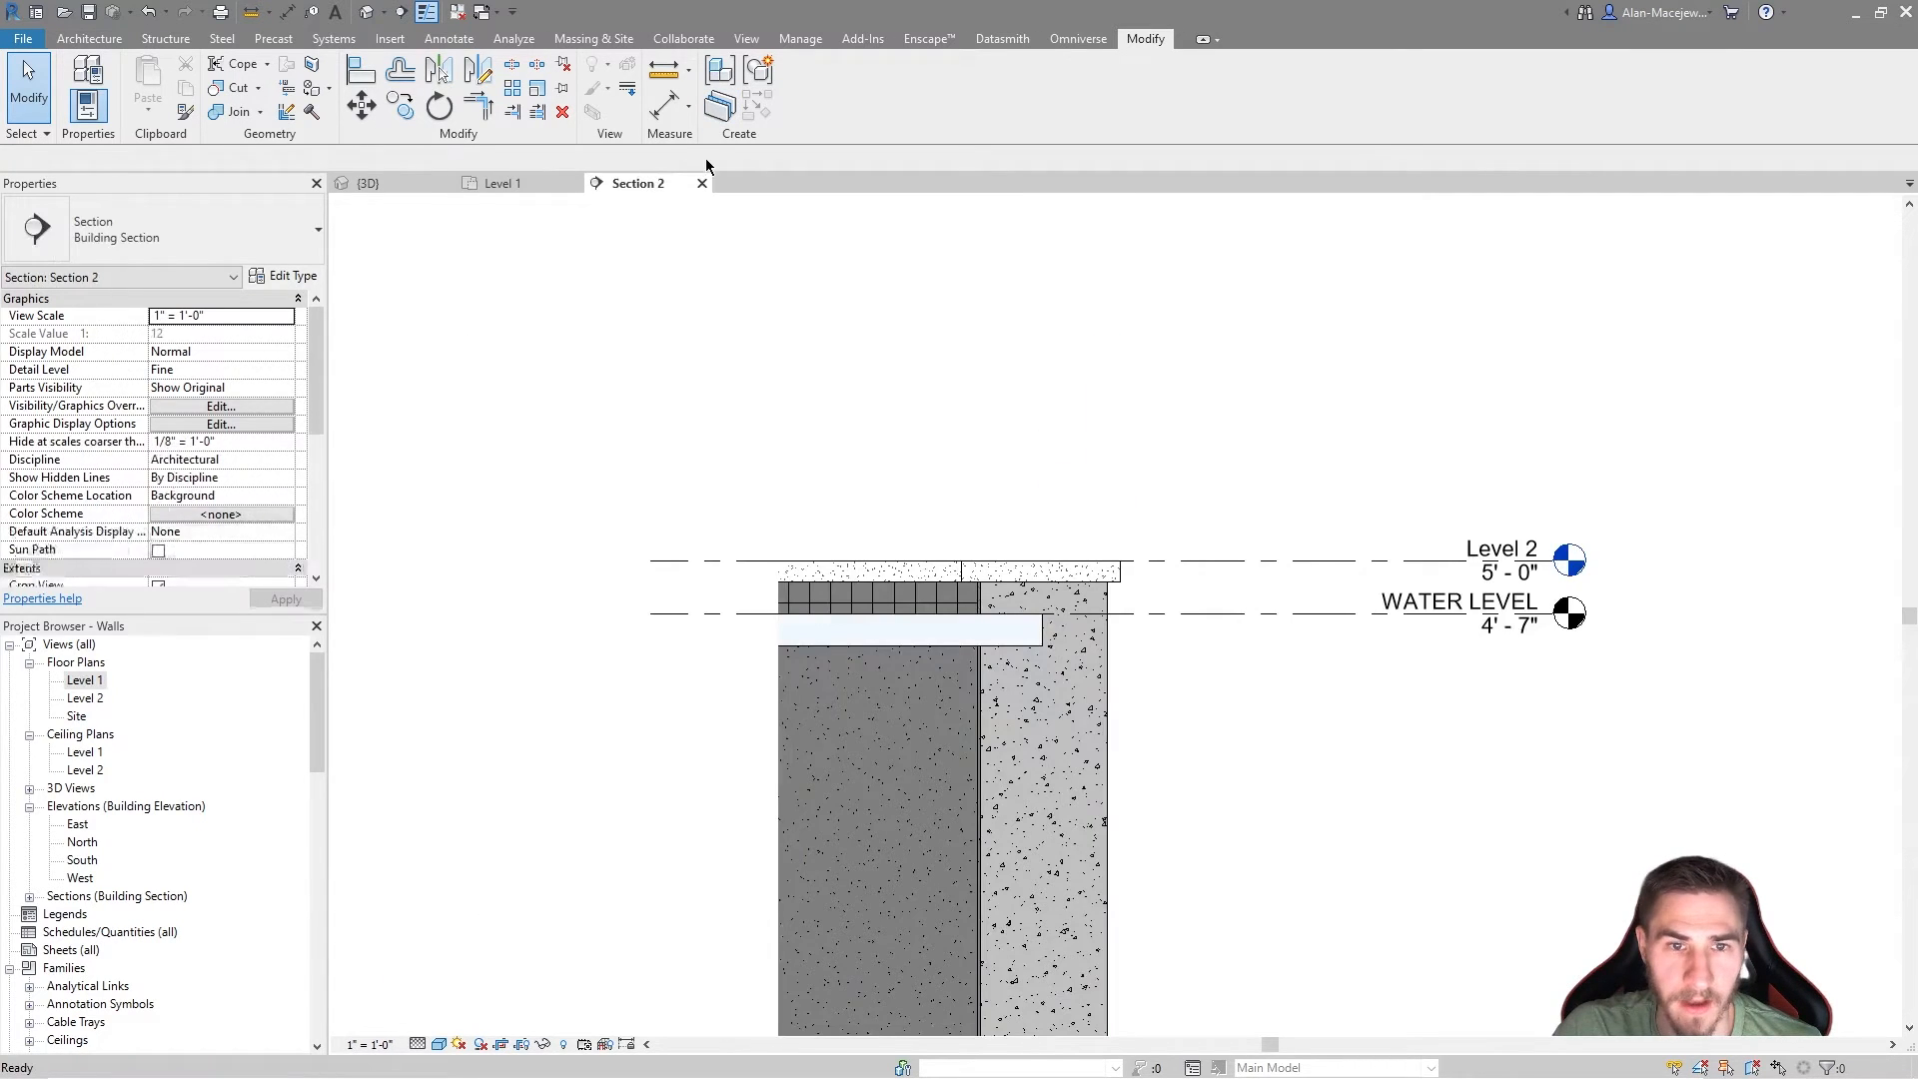
click(1055, 637)
scroll(965, 598, up, 3)
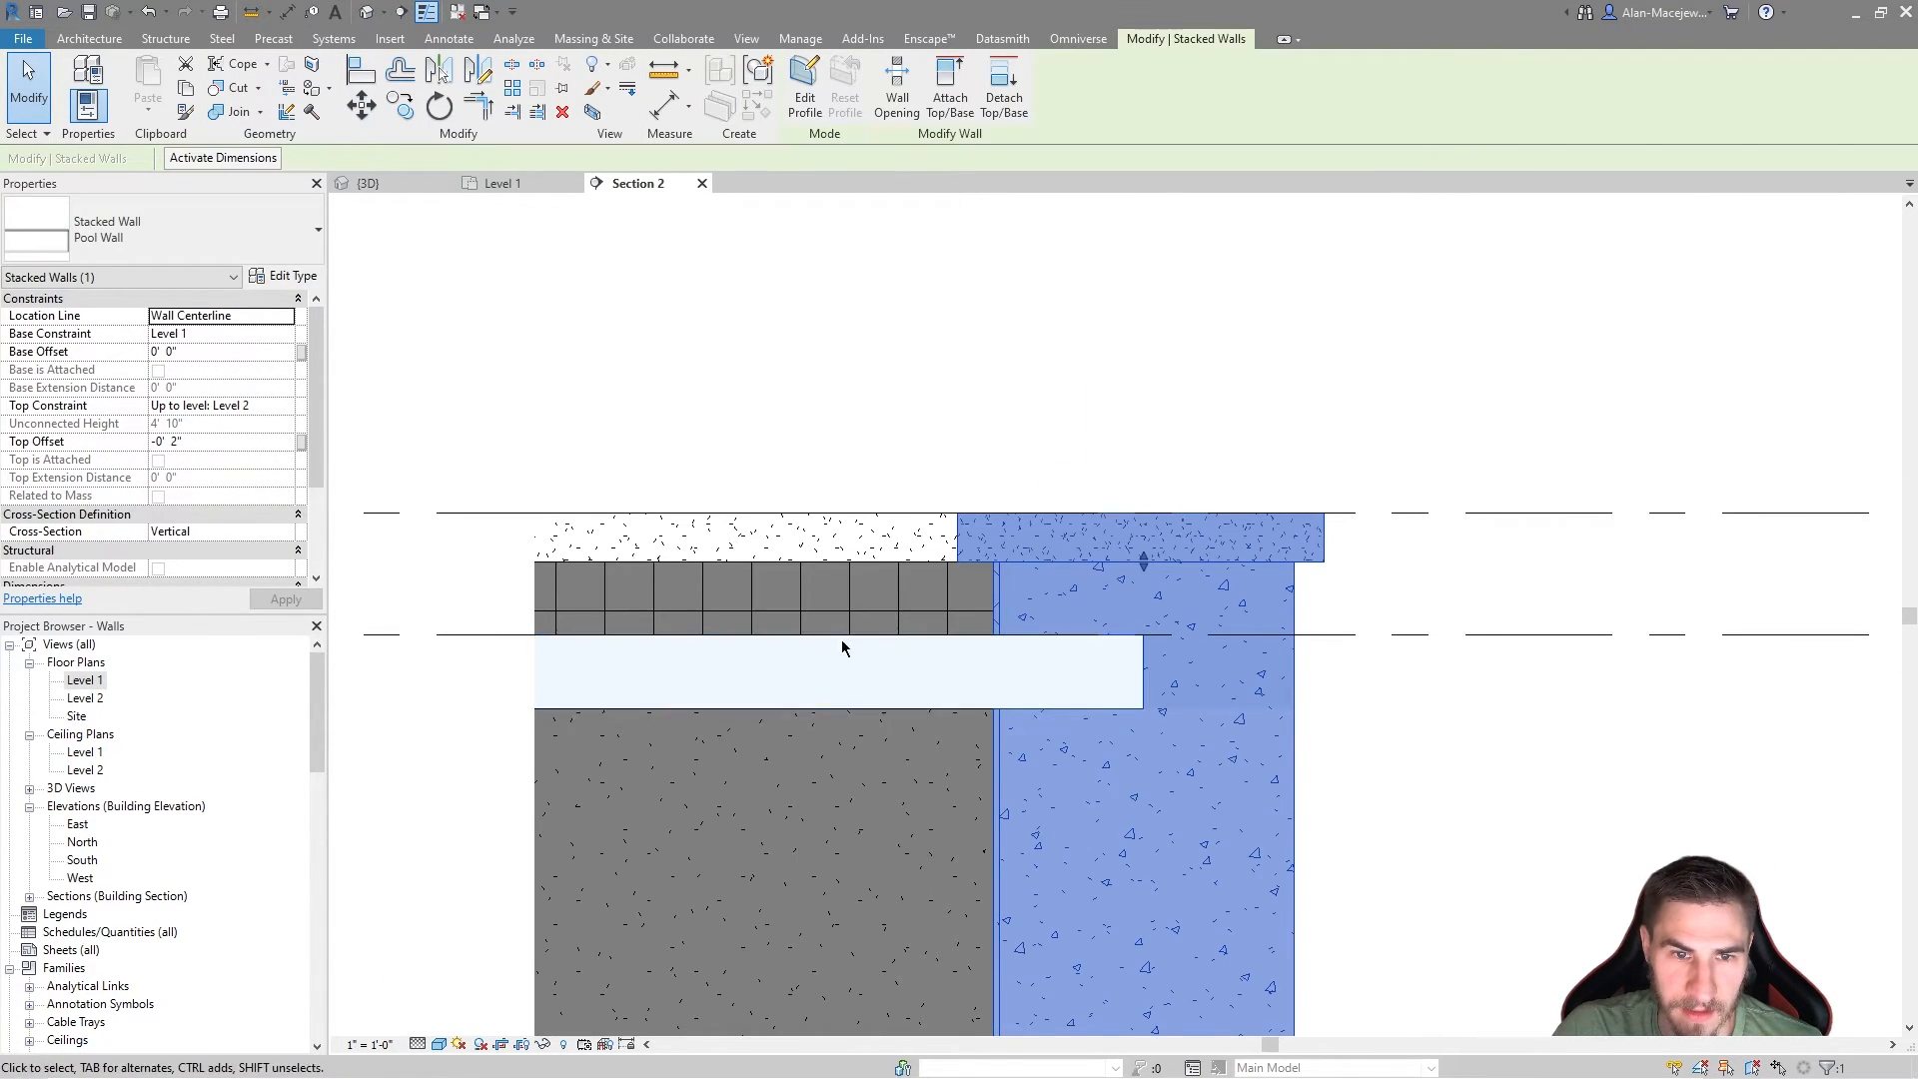
scroll(969, 710, down, 3)
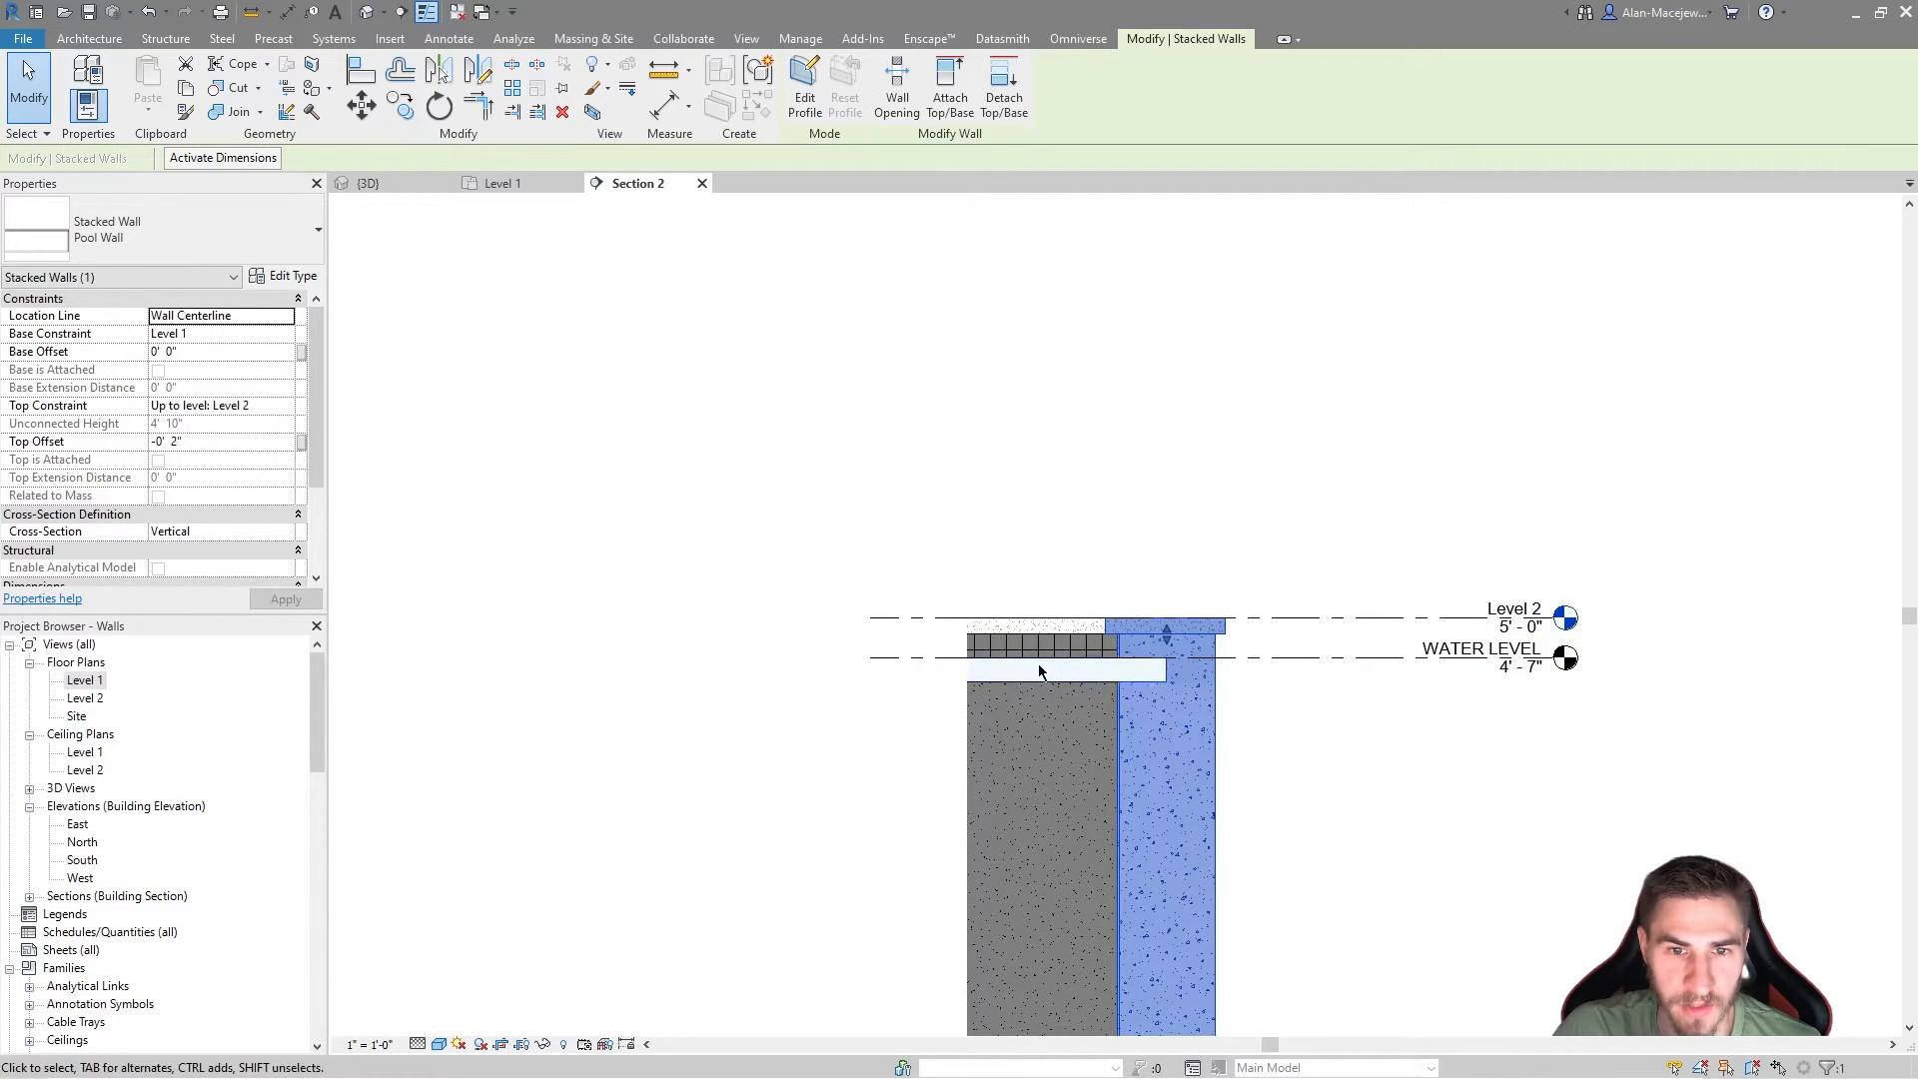
Step: Shorten the view depth of Section 2 in the Level 1 plan so it stops before the pool's back wall
click(499, 183)
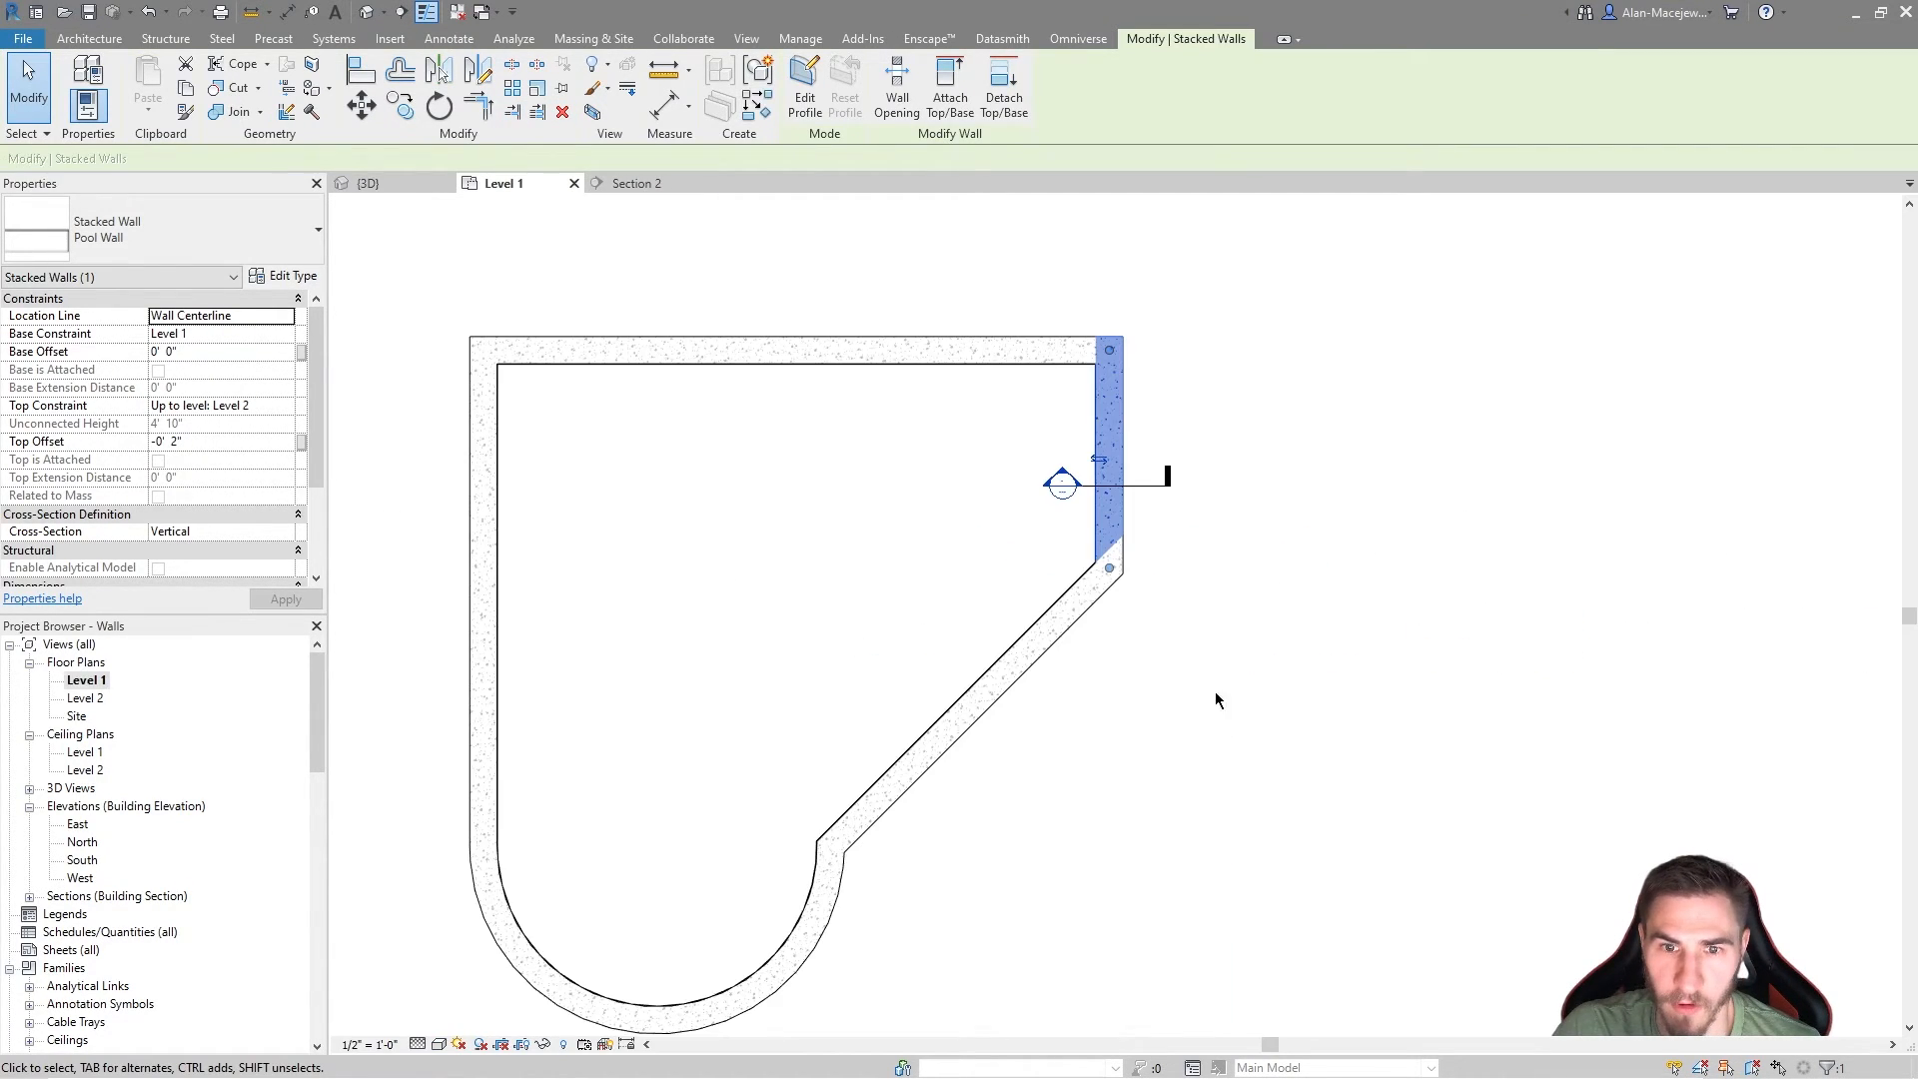
click(1167, 479)
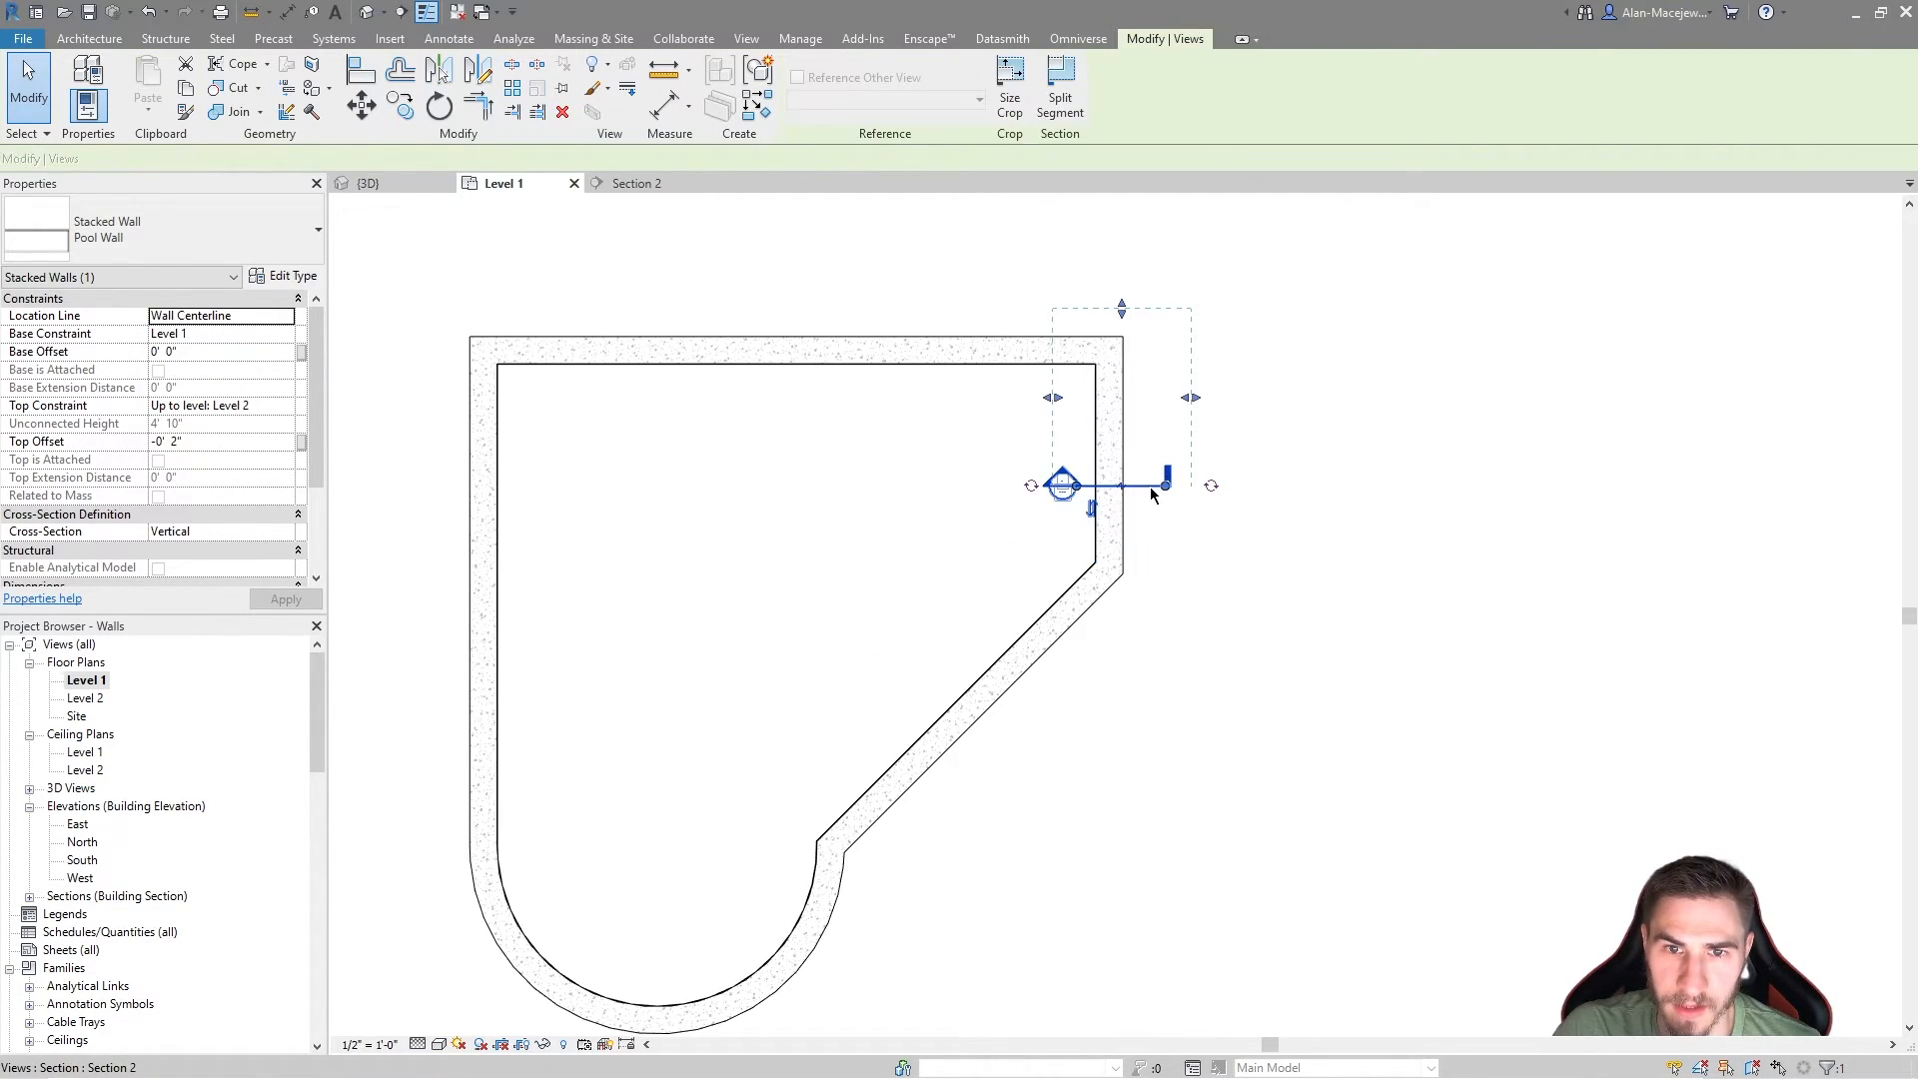
click(637, 182)
Step: Inspect the Water floor's connection to the cut pool wall at the WATER LEVEL in Section 2
scroll(1203, 719, up, 2)
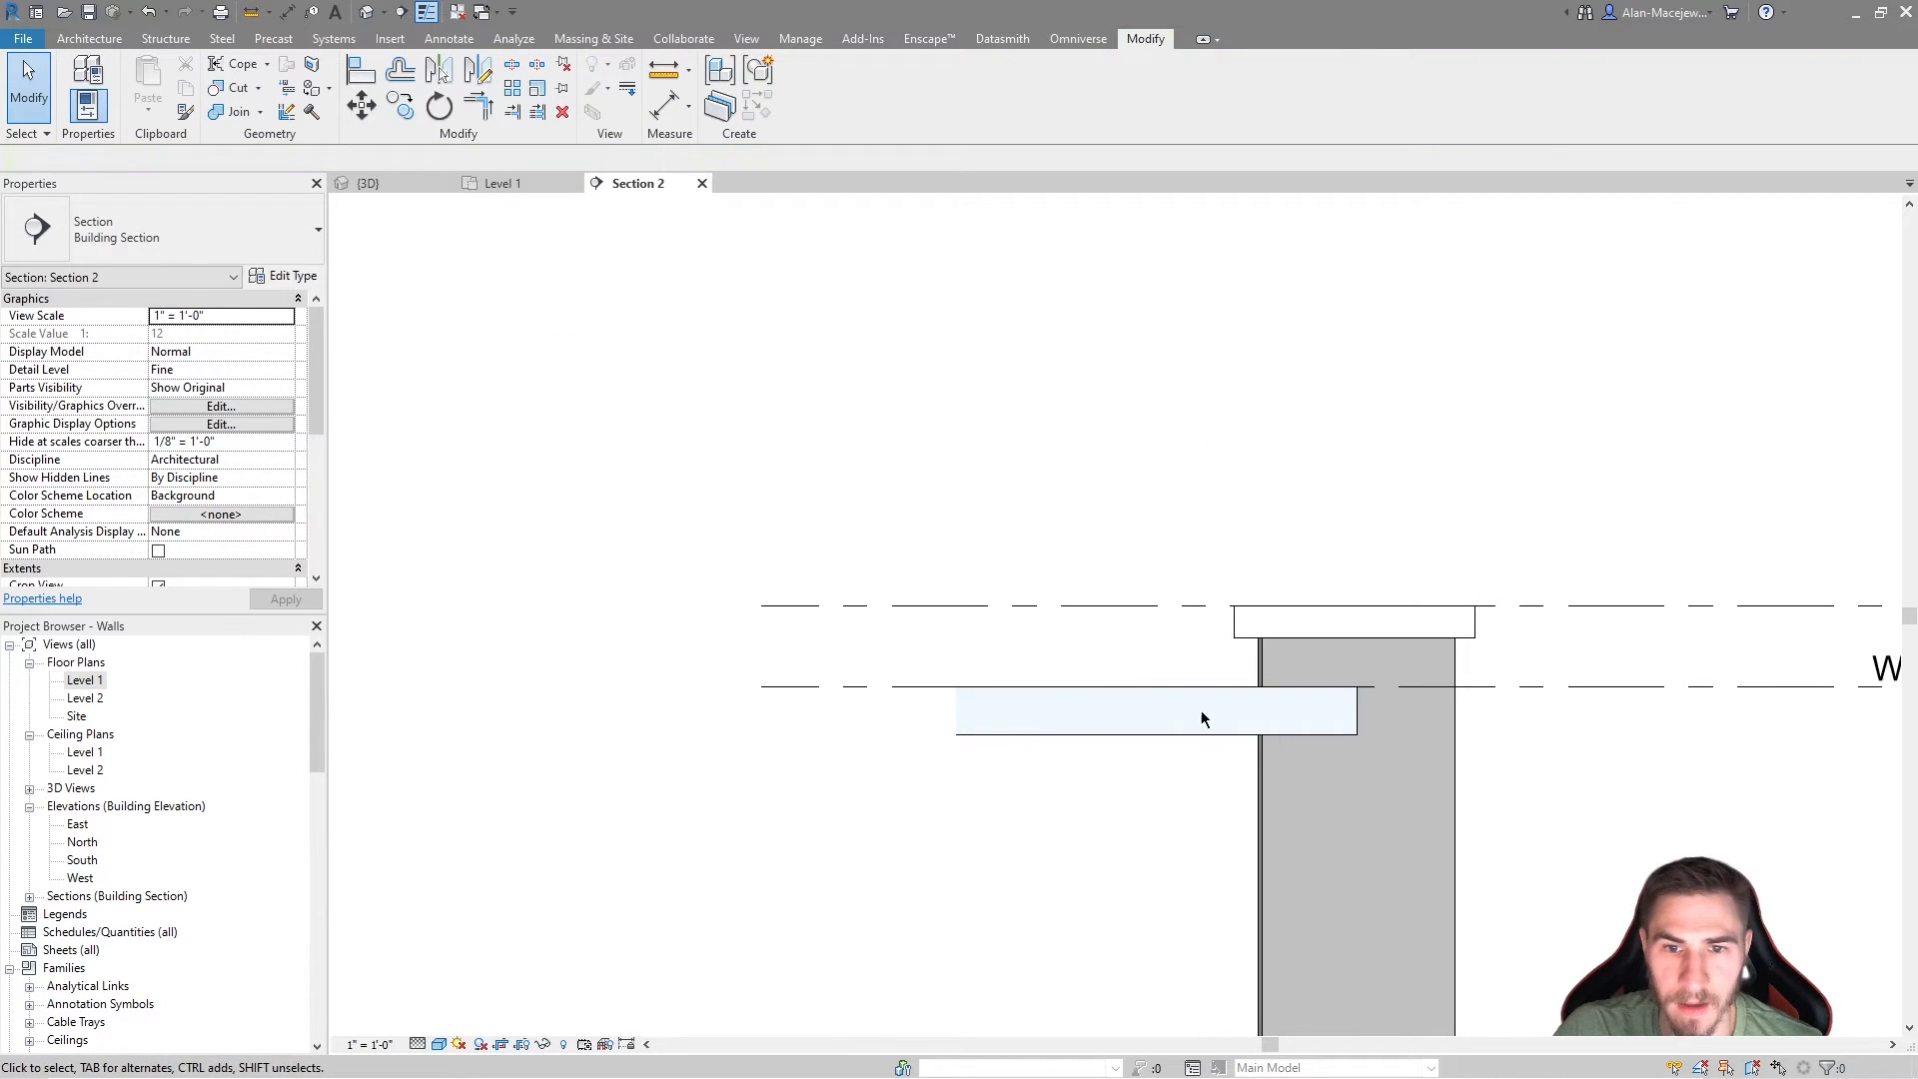
click(1347, 740)
scroll(1339, 710, down, 4)
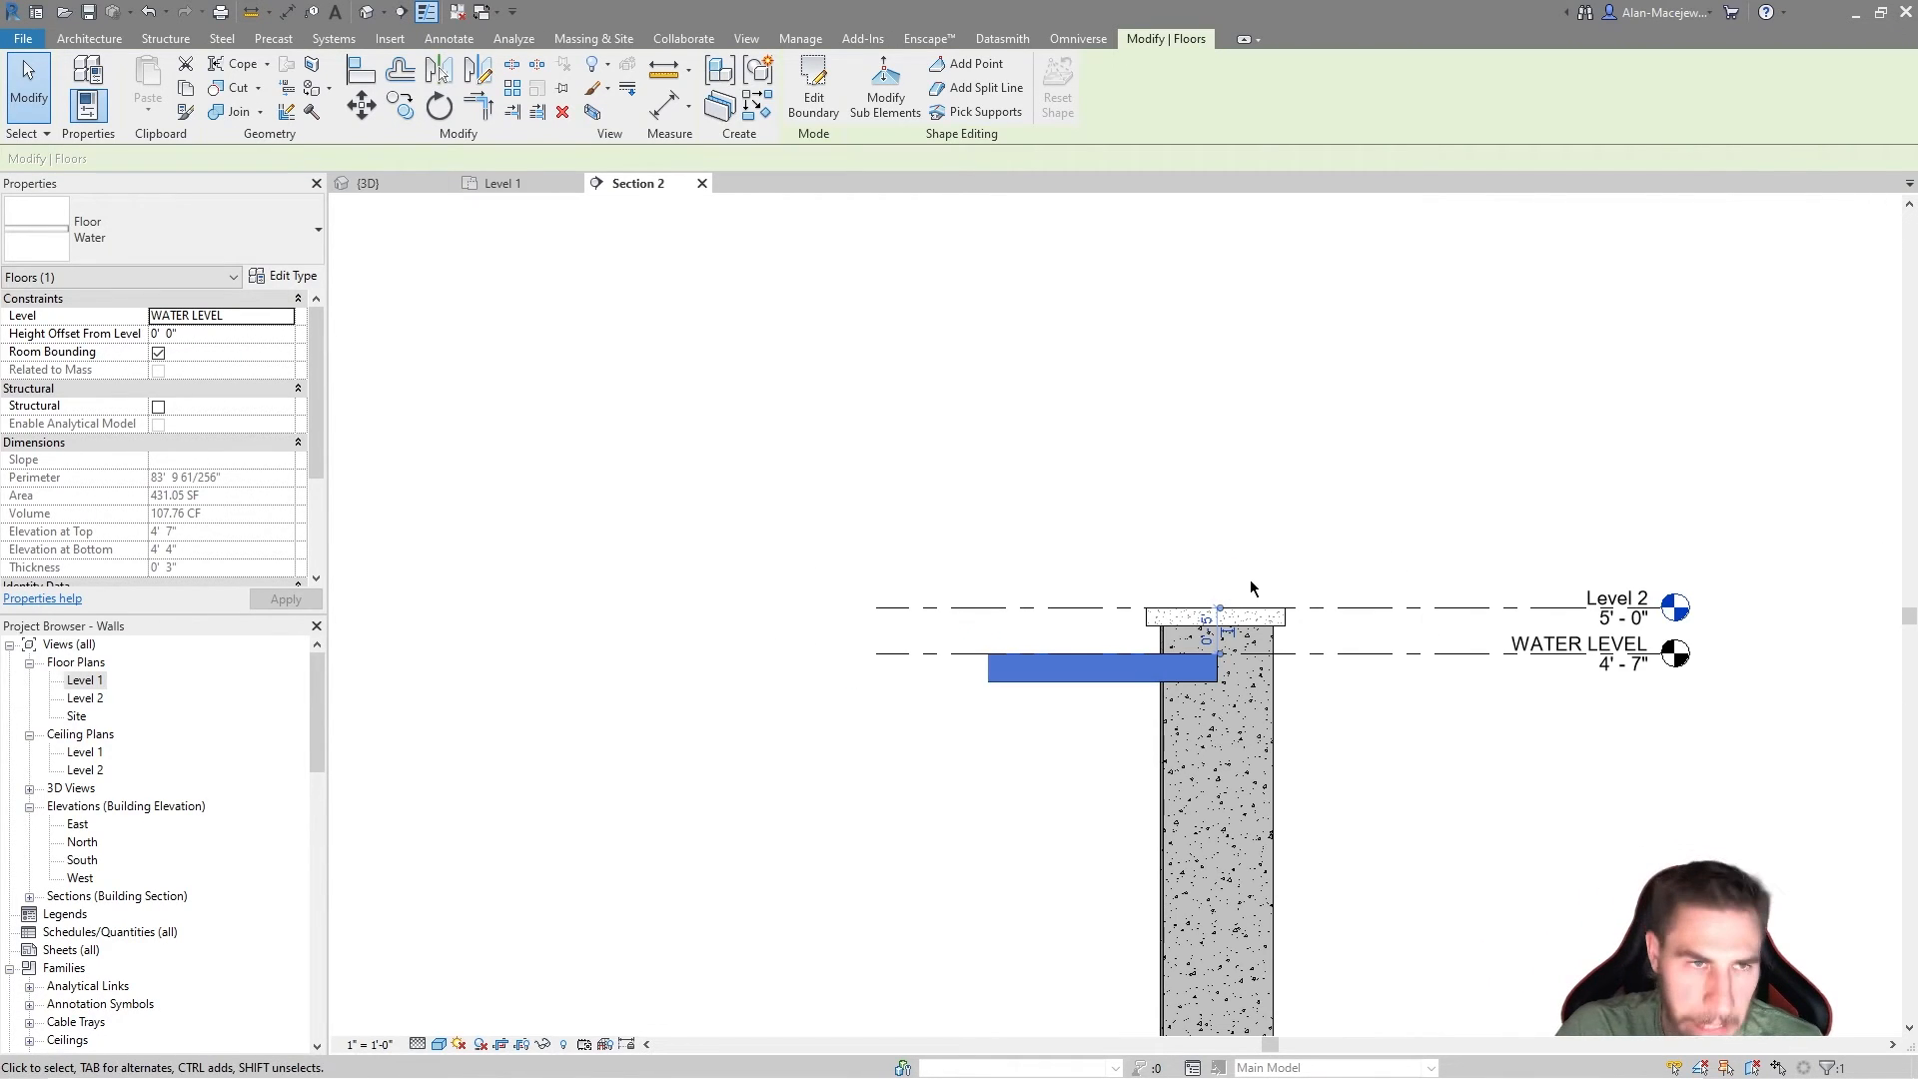
middle_drag(786, 461, 694, 387)
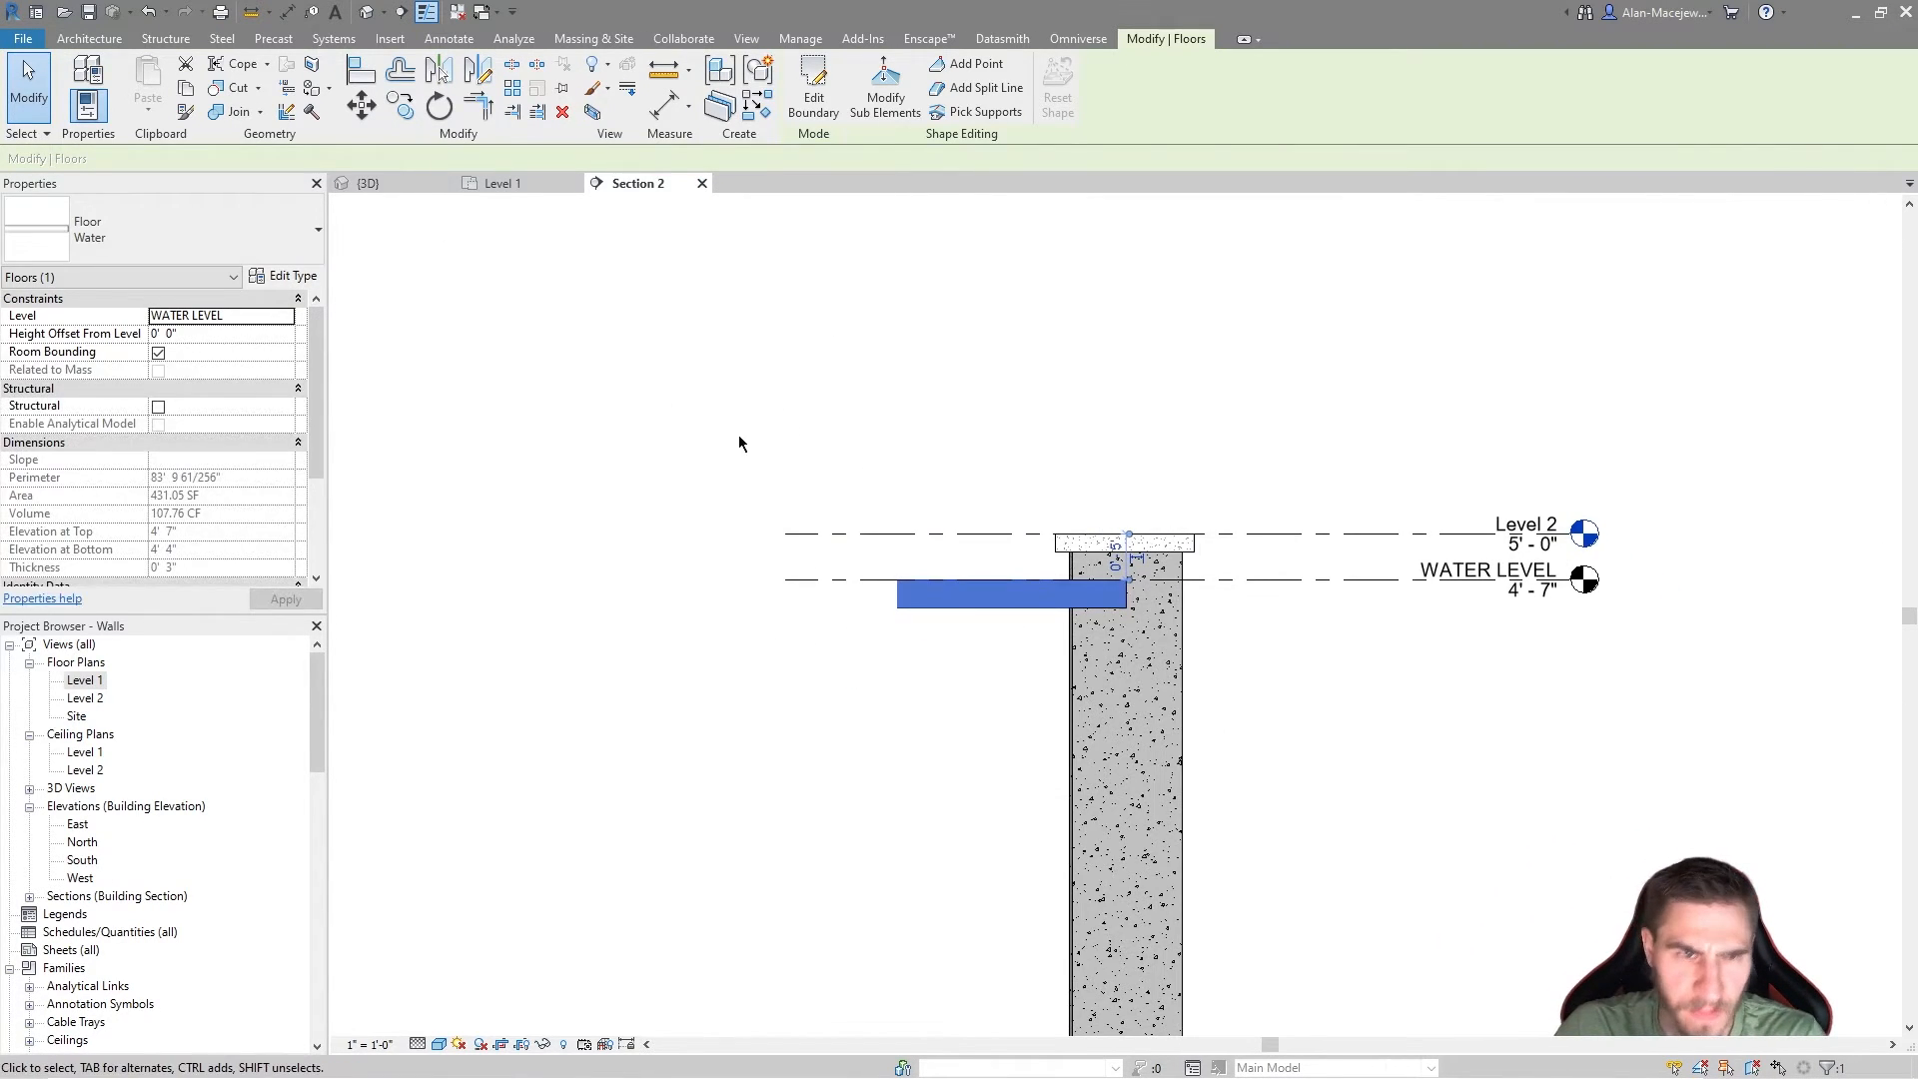
middle_drag(1272, 628, 1158, 577)
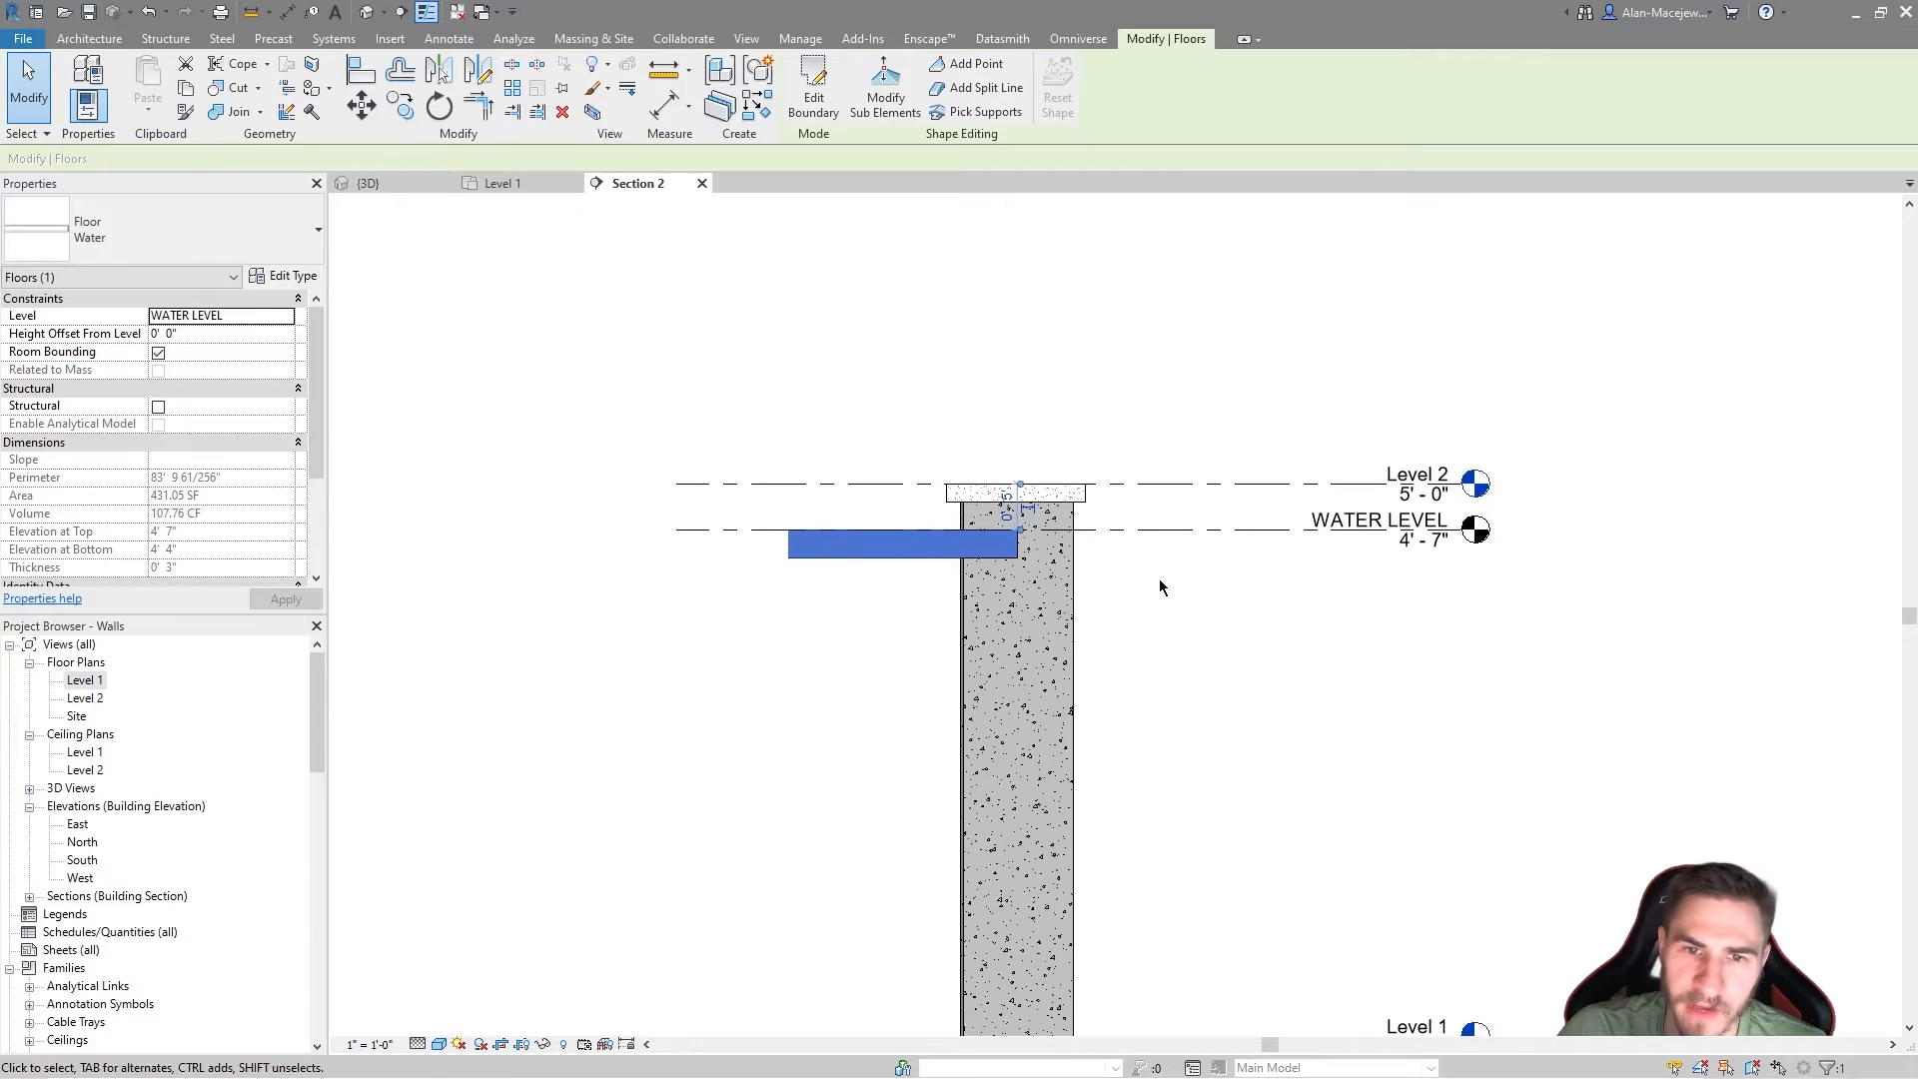
click(1161, 724)
scroll(1164, 656, up, 1)
scroll(1165, 649, down, 4)
scroll(1166, 539, up, 3)
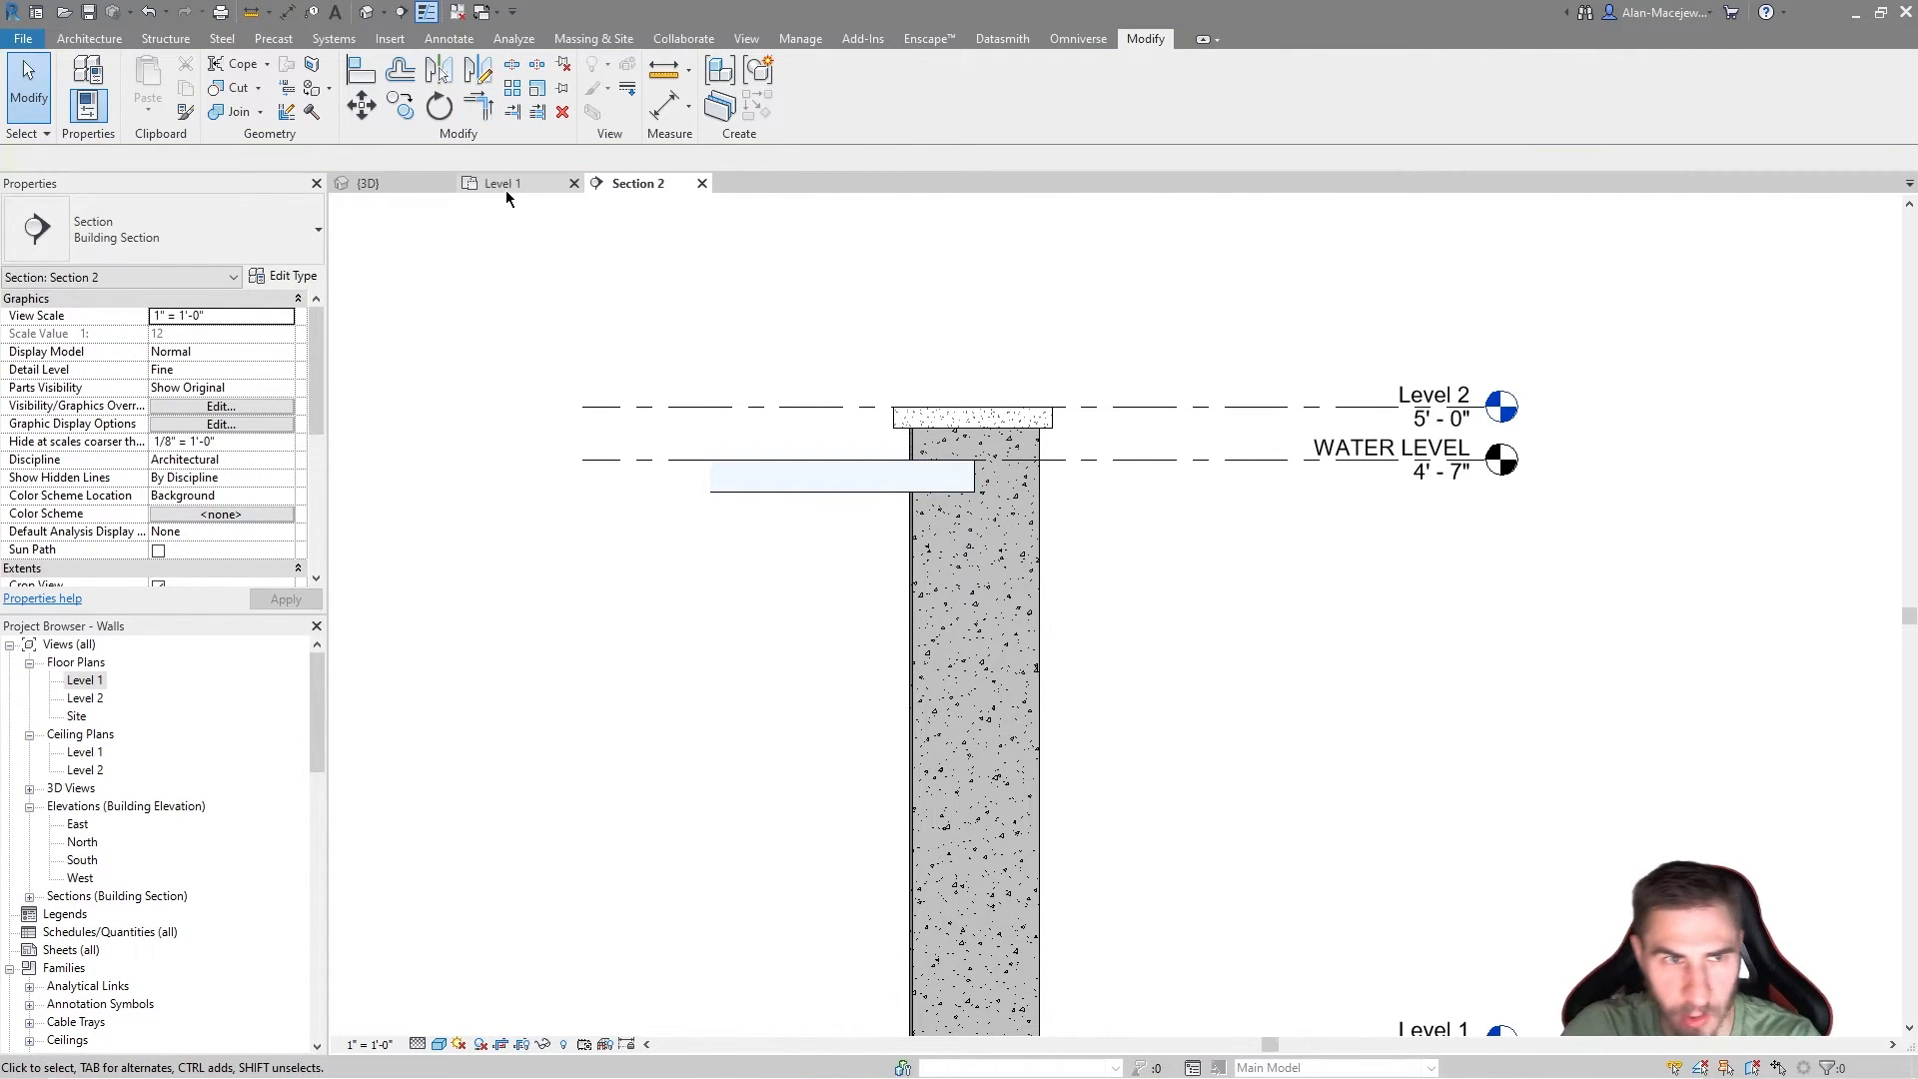
Step: Examine the pool's walls, tile band and transparent water surface in the 3D view
click(368, 184)
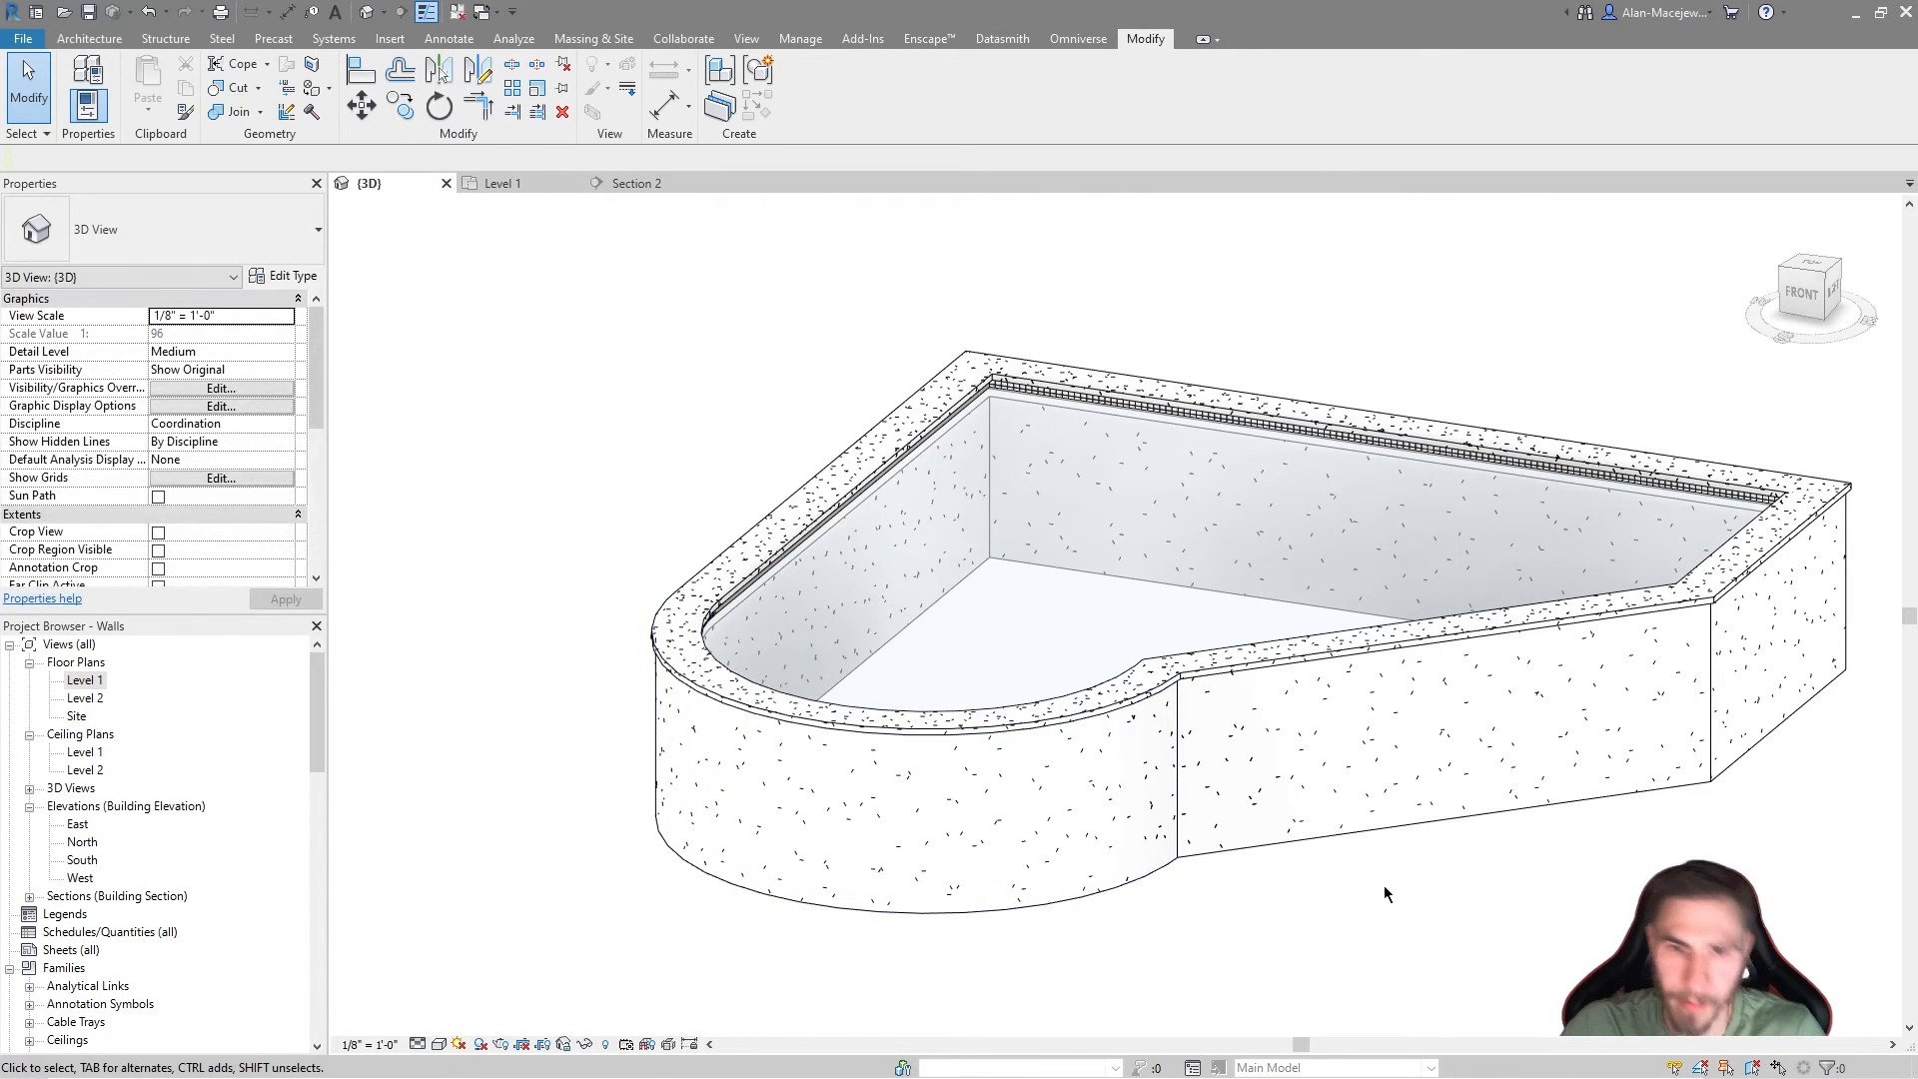
click(1399, 829)
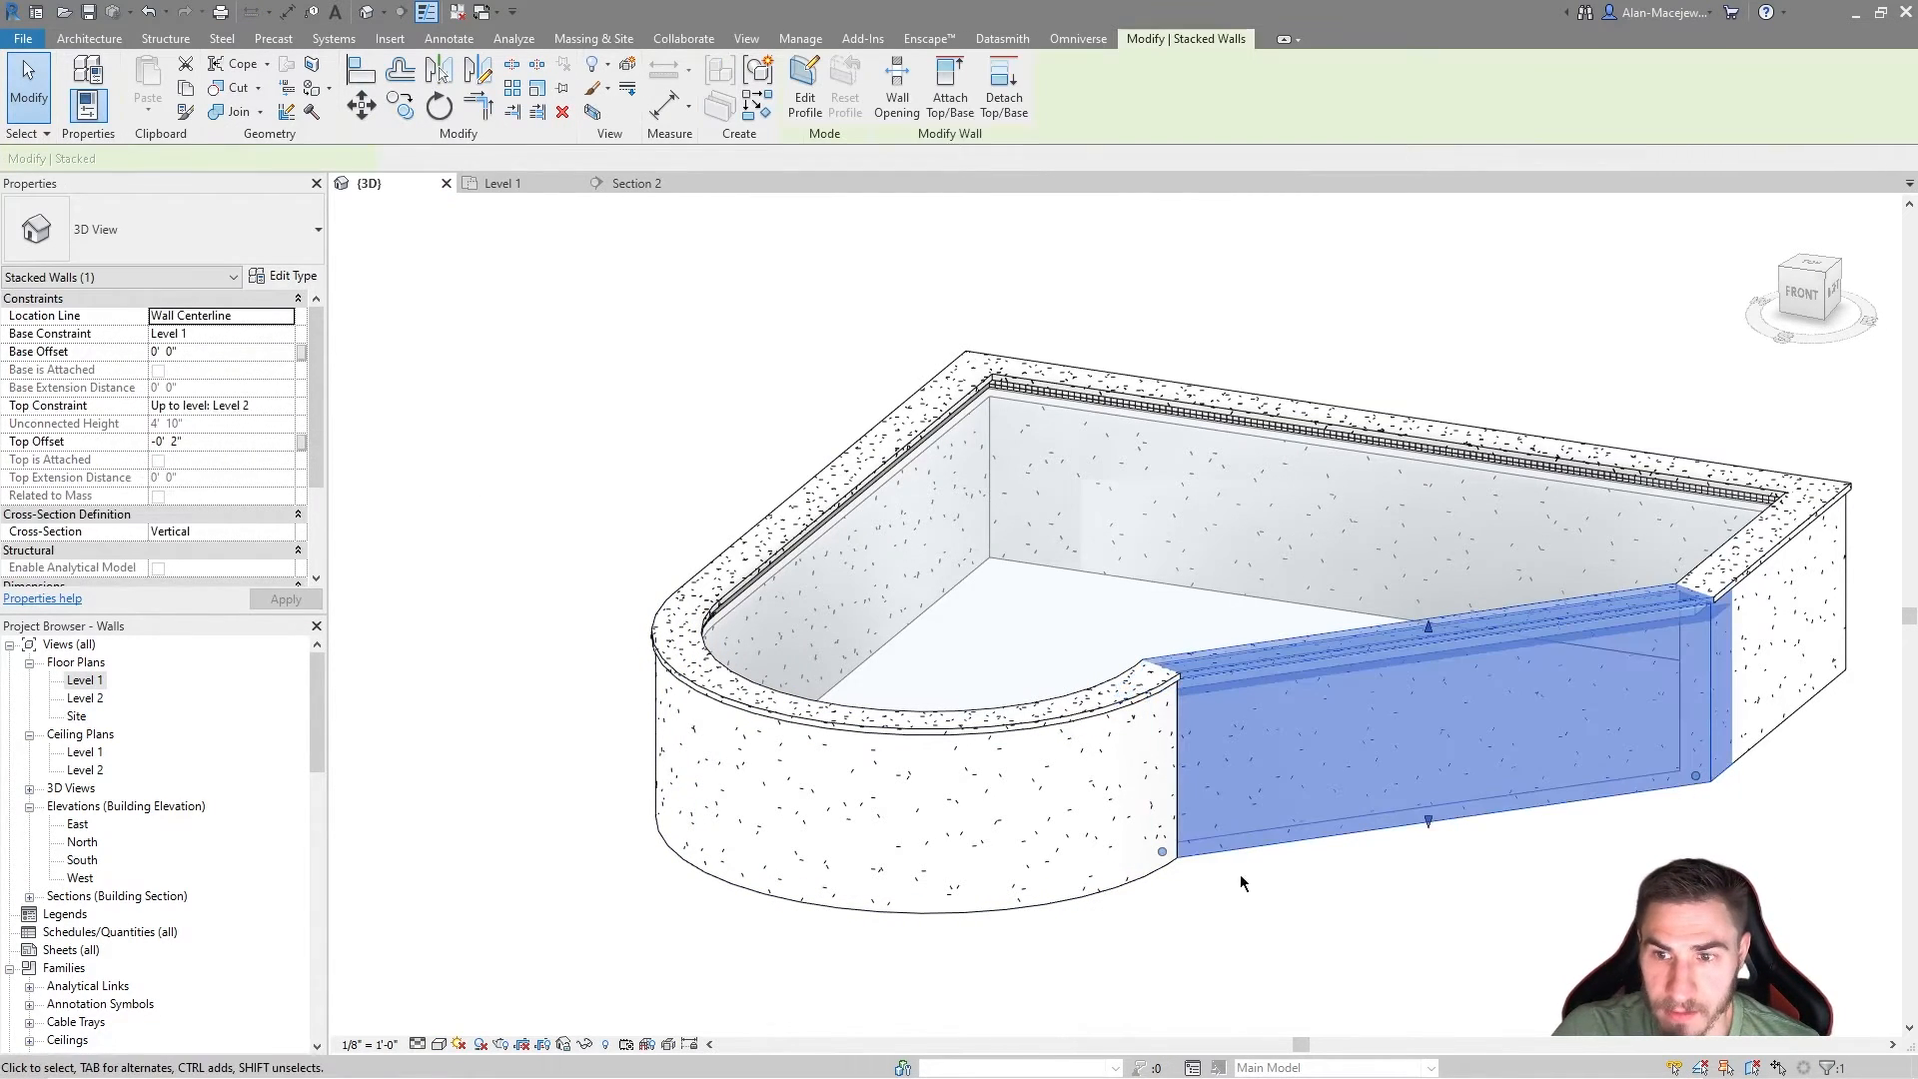
middle_drag(1379, 856, 1194, 878)
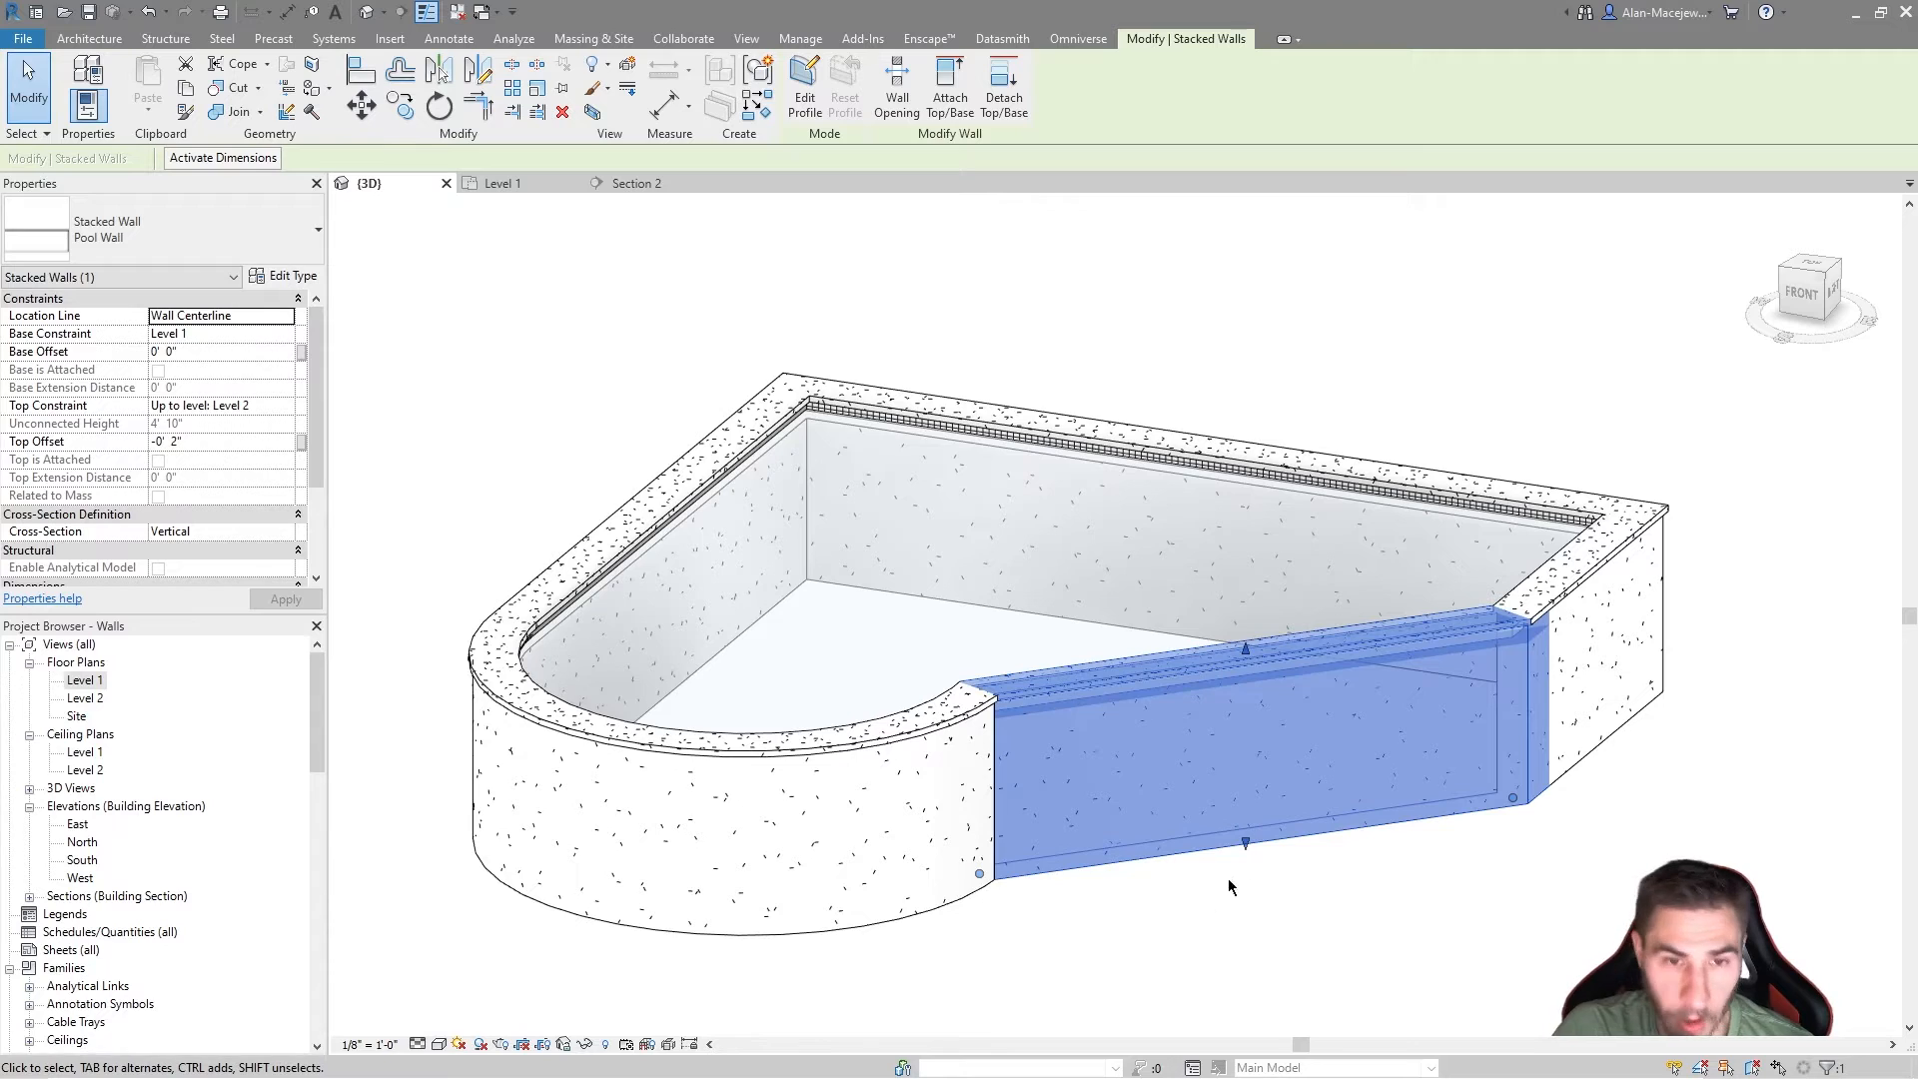
key(Escape)
scroll(892, 363, up, 5)
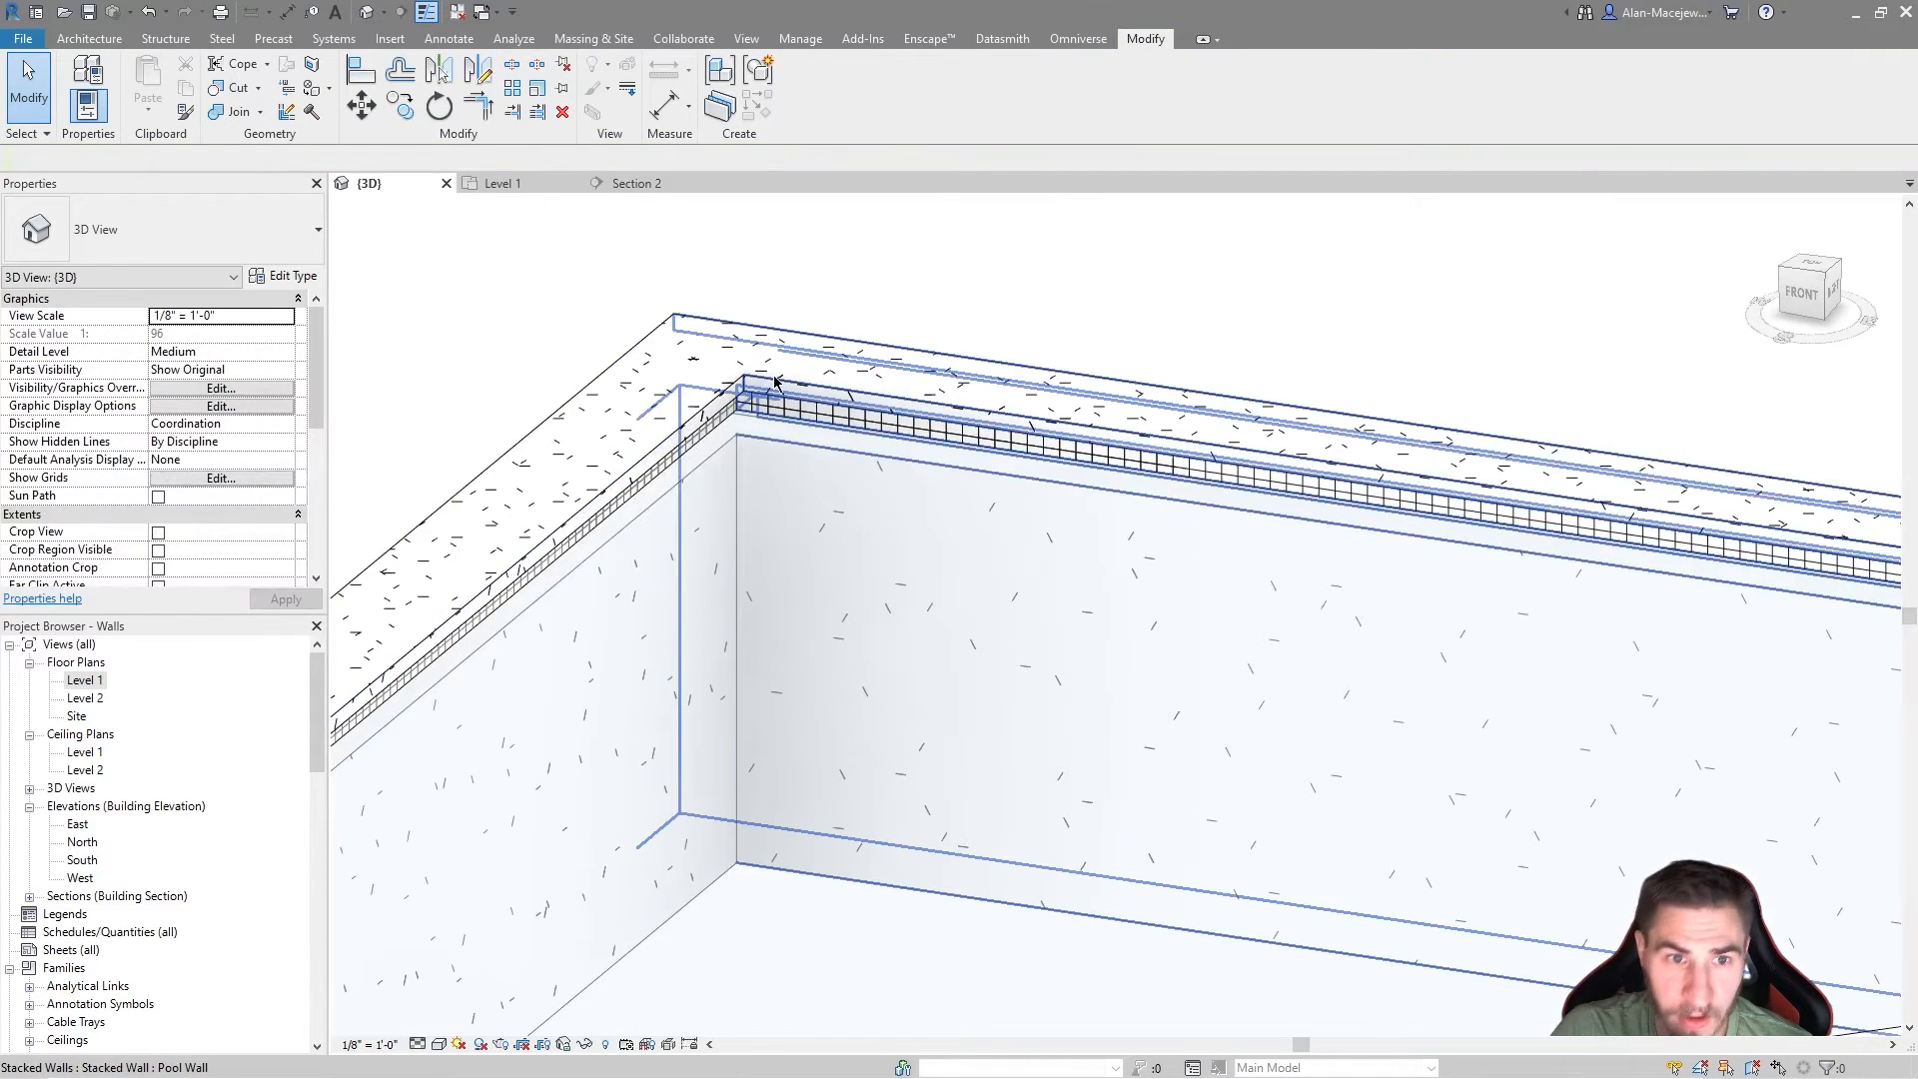
scroll(893, 363, down, 5)
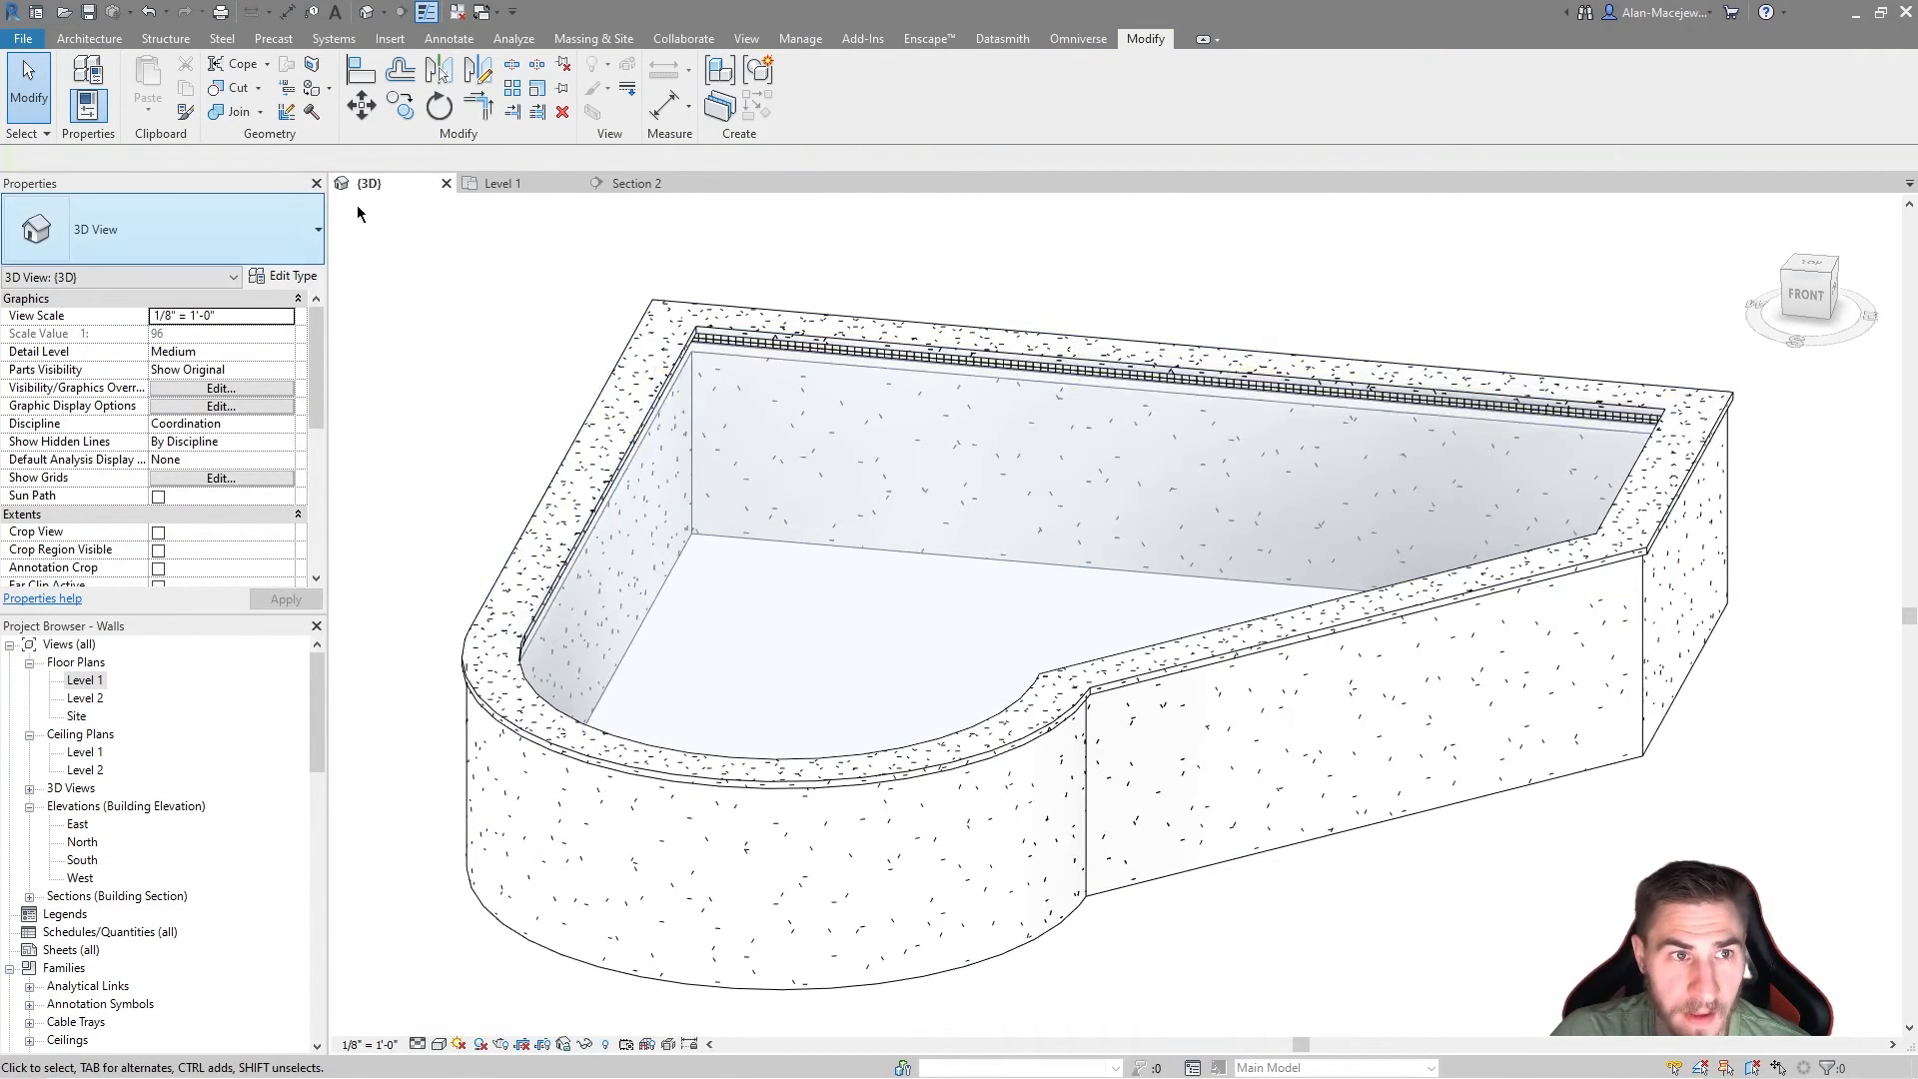
Step: Start a floor in the Level 1 plan and trace its inner boundary along the outer faces of all the pool walls
click(519, 187)
click(95, 38)
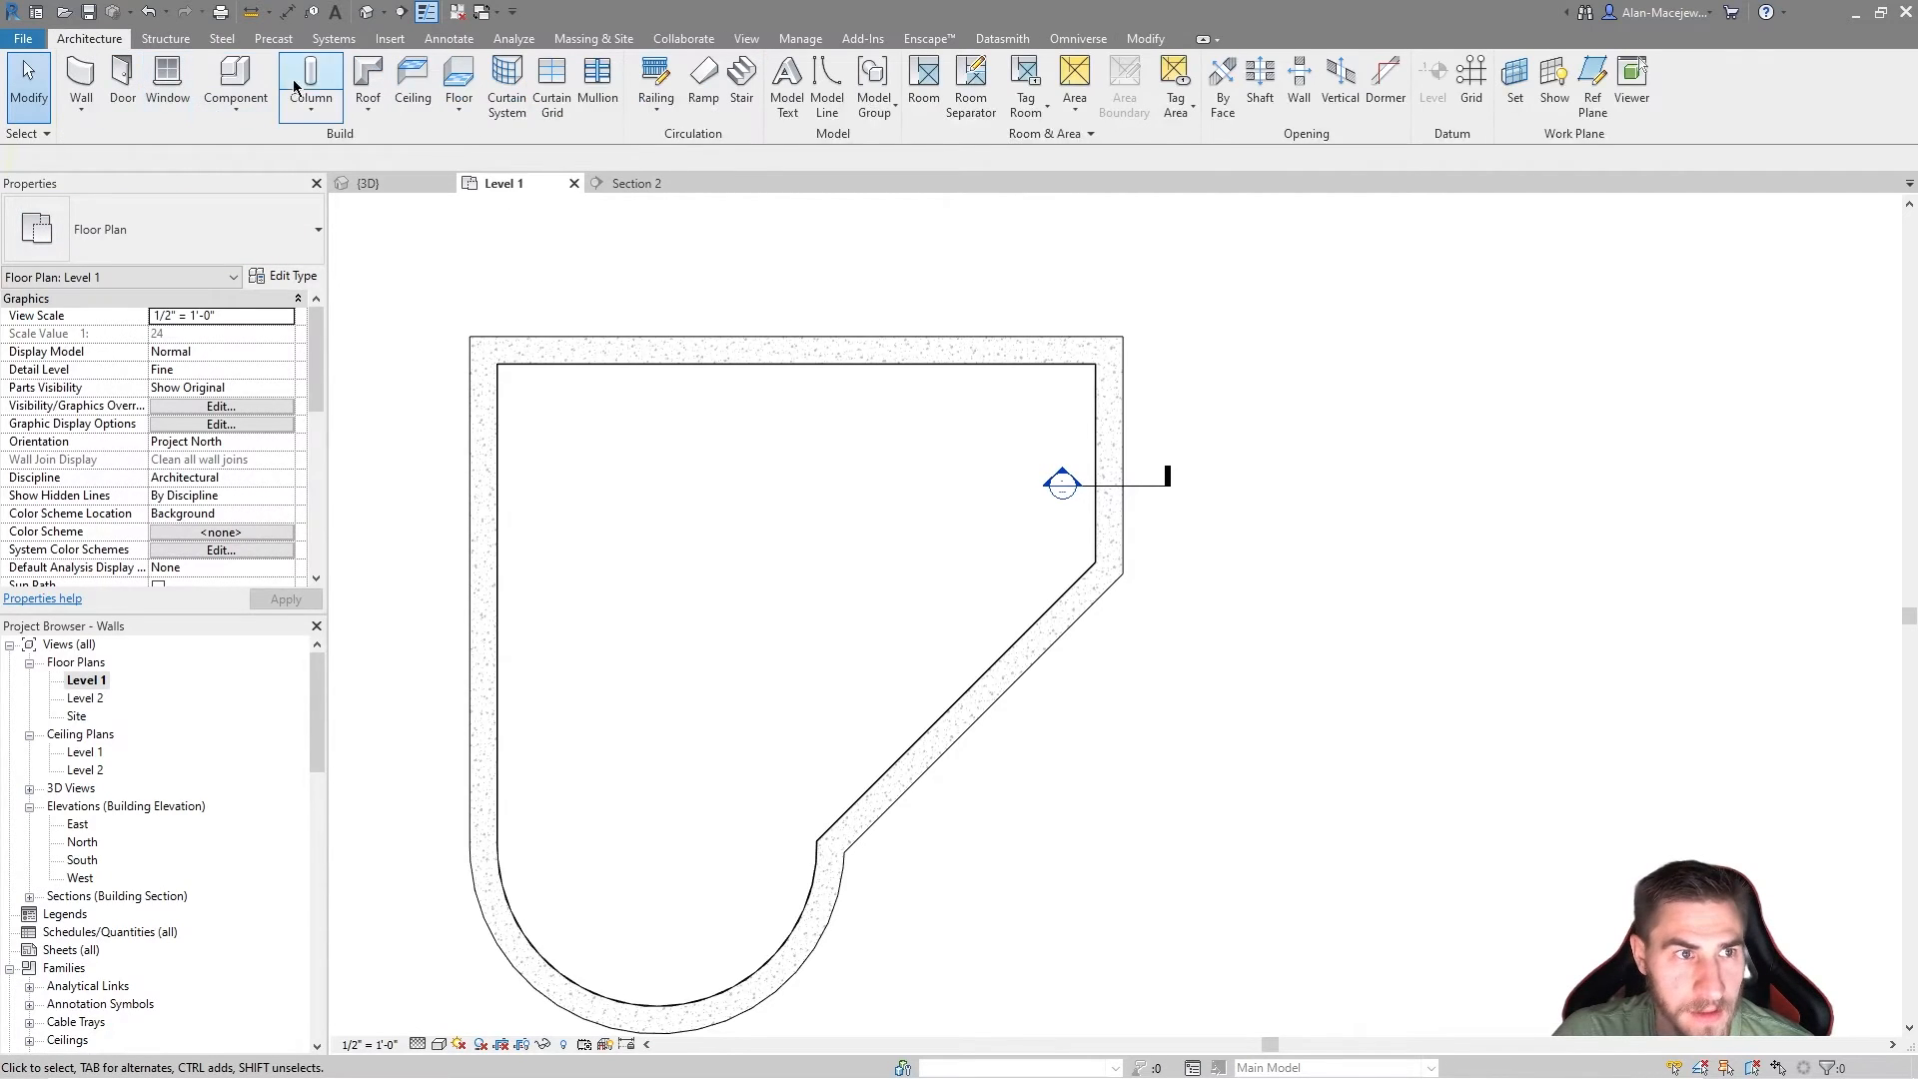
click(458, 80)
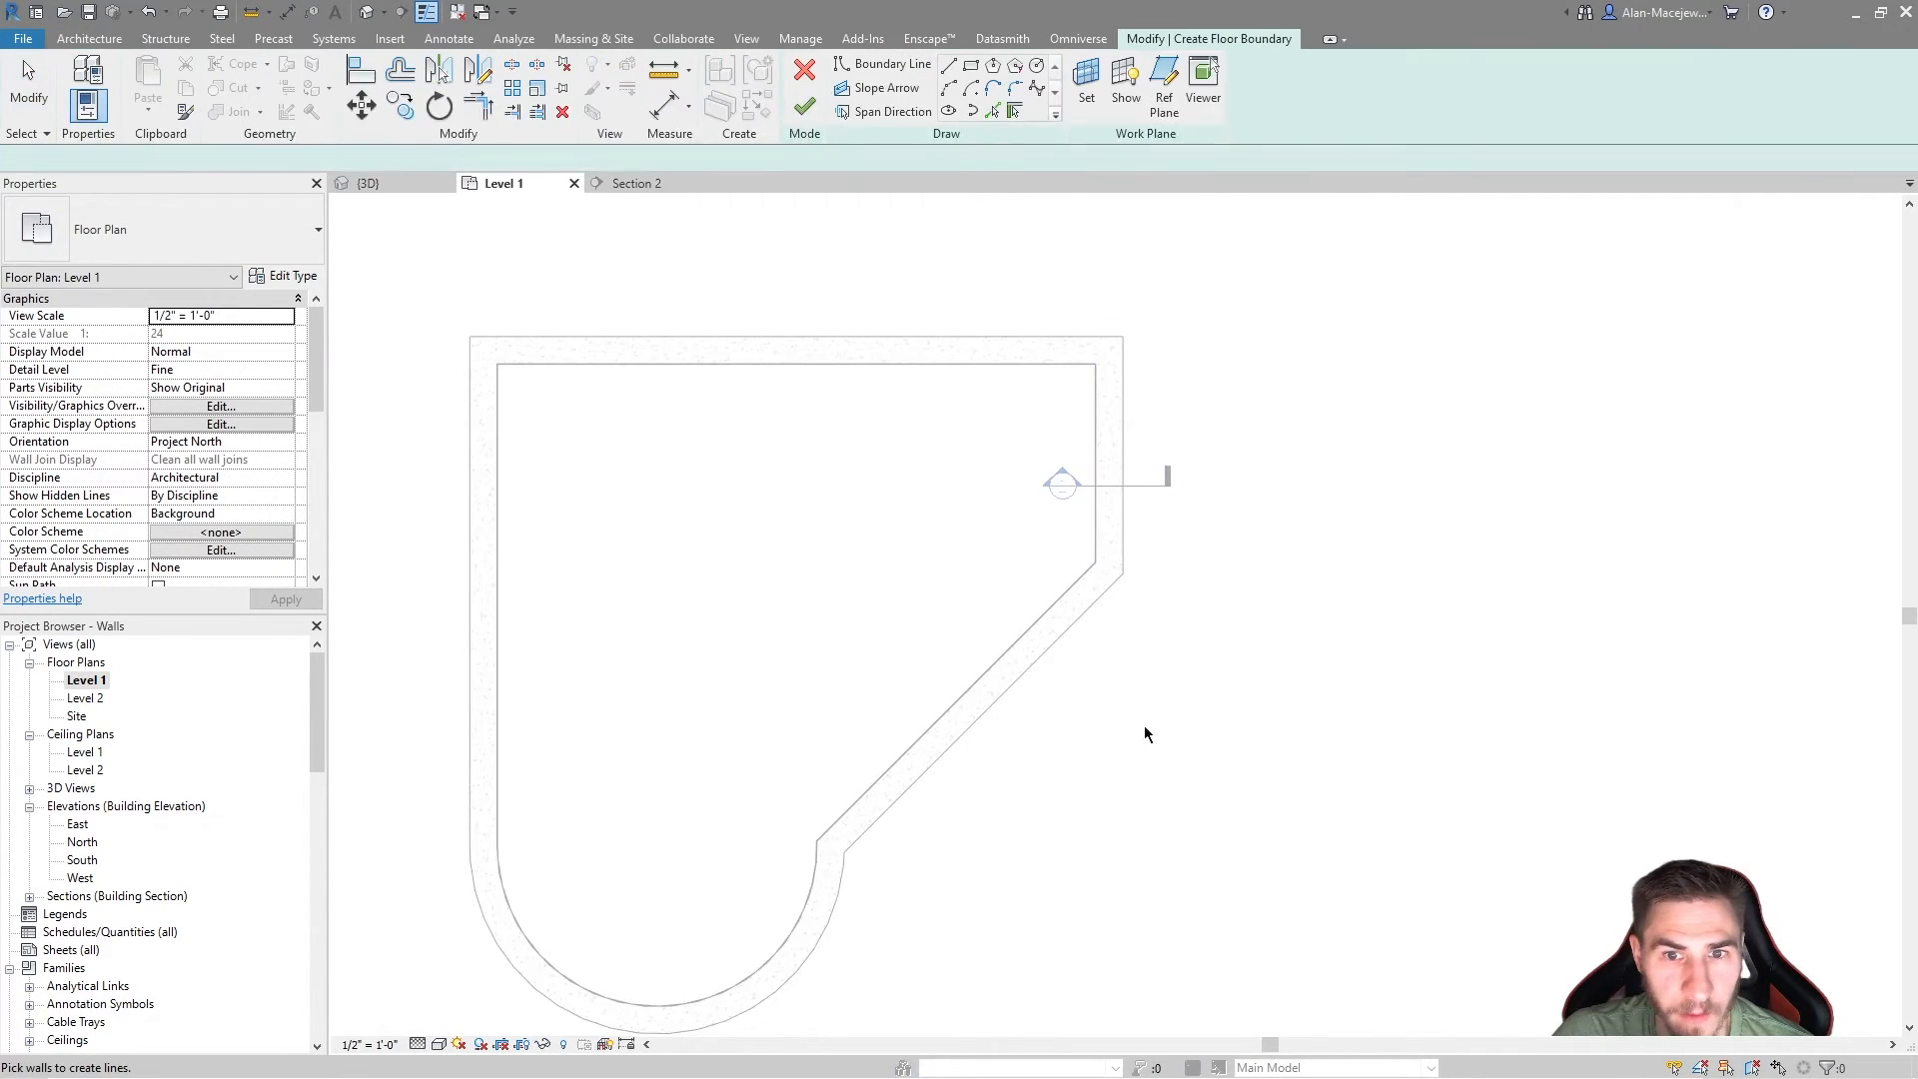
middle_drag(1186, 650, 1354, 547)
click(992, 110)
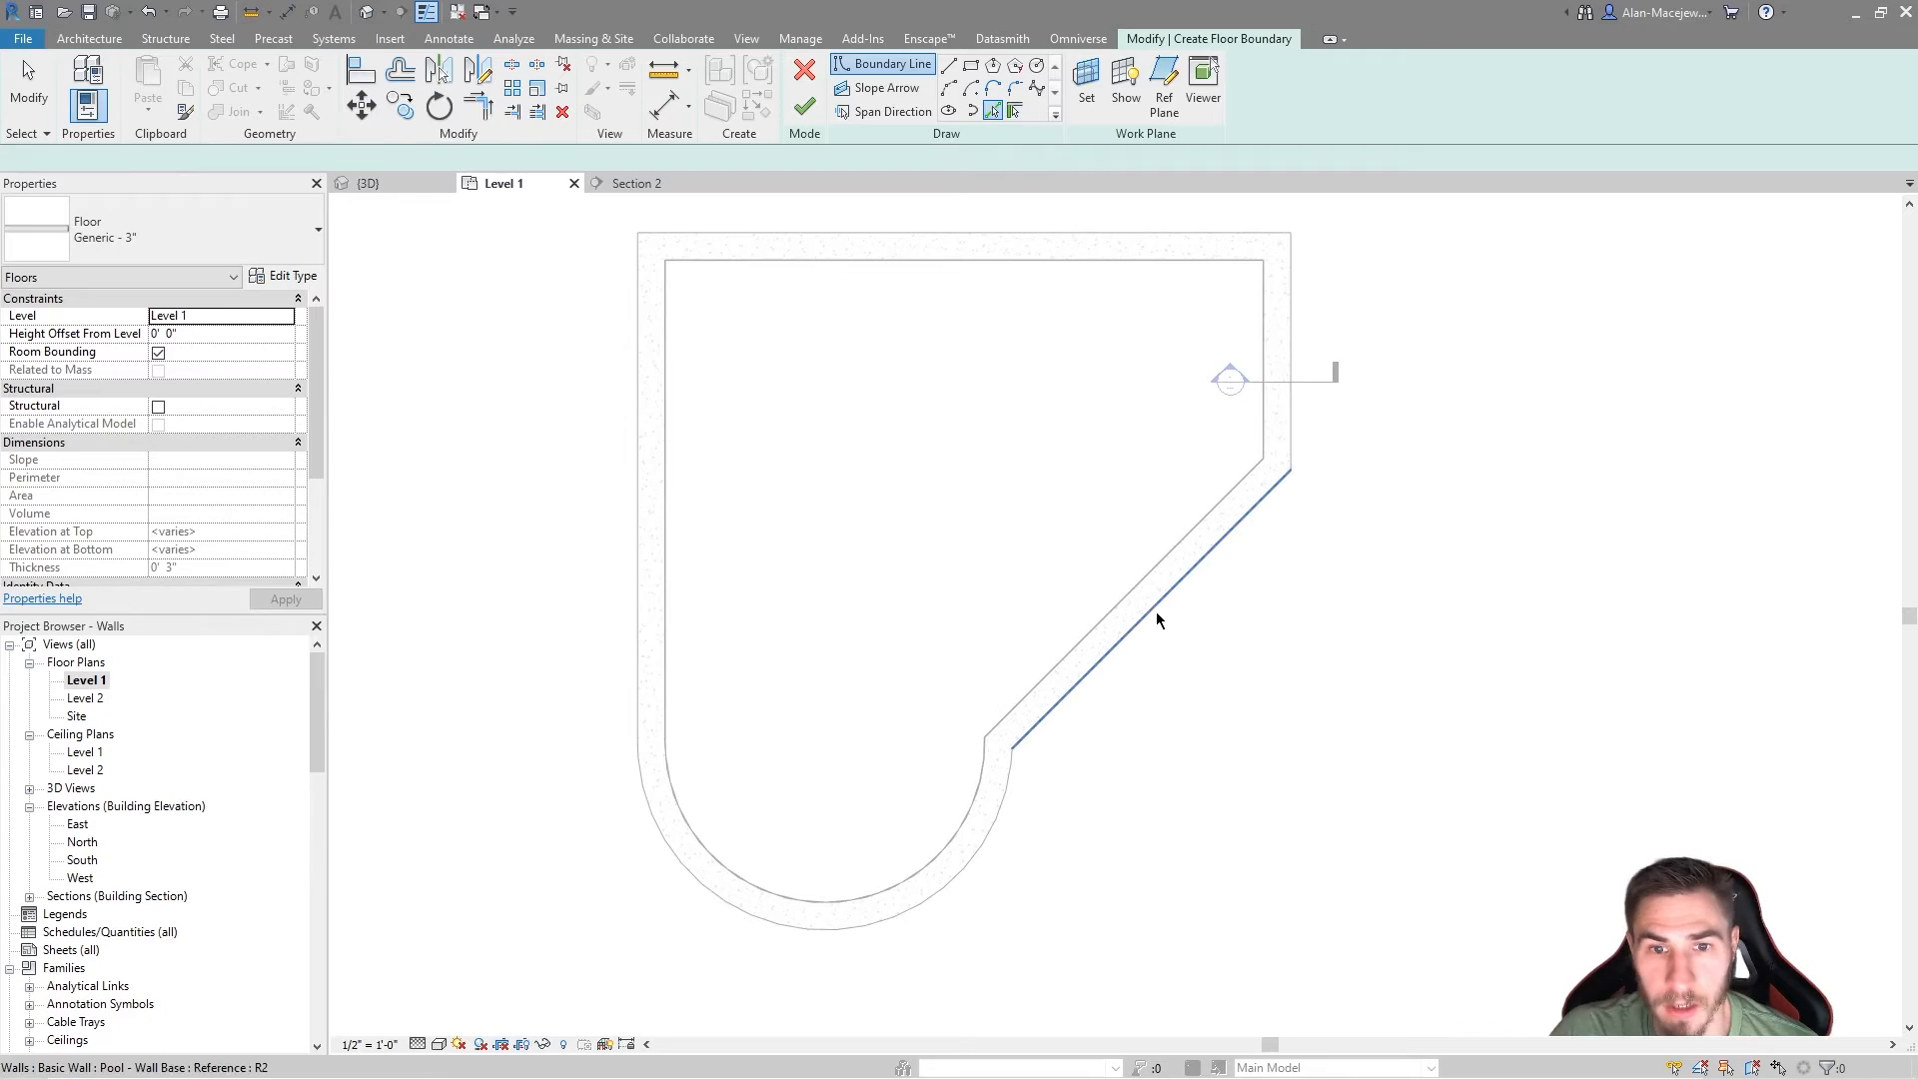
key(Tab)
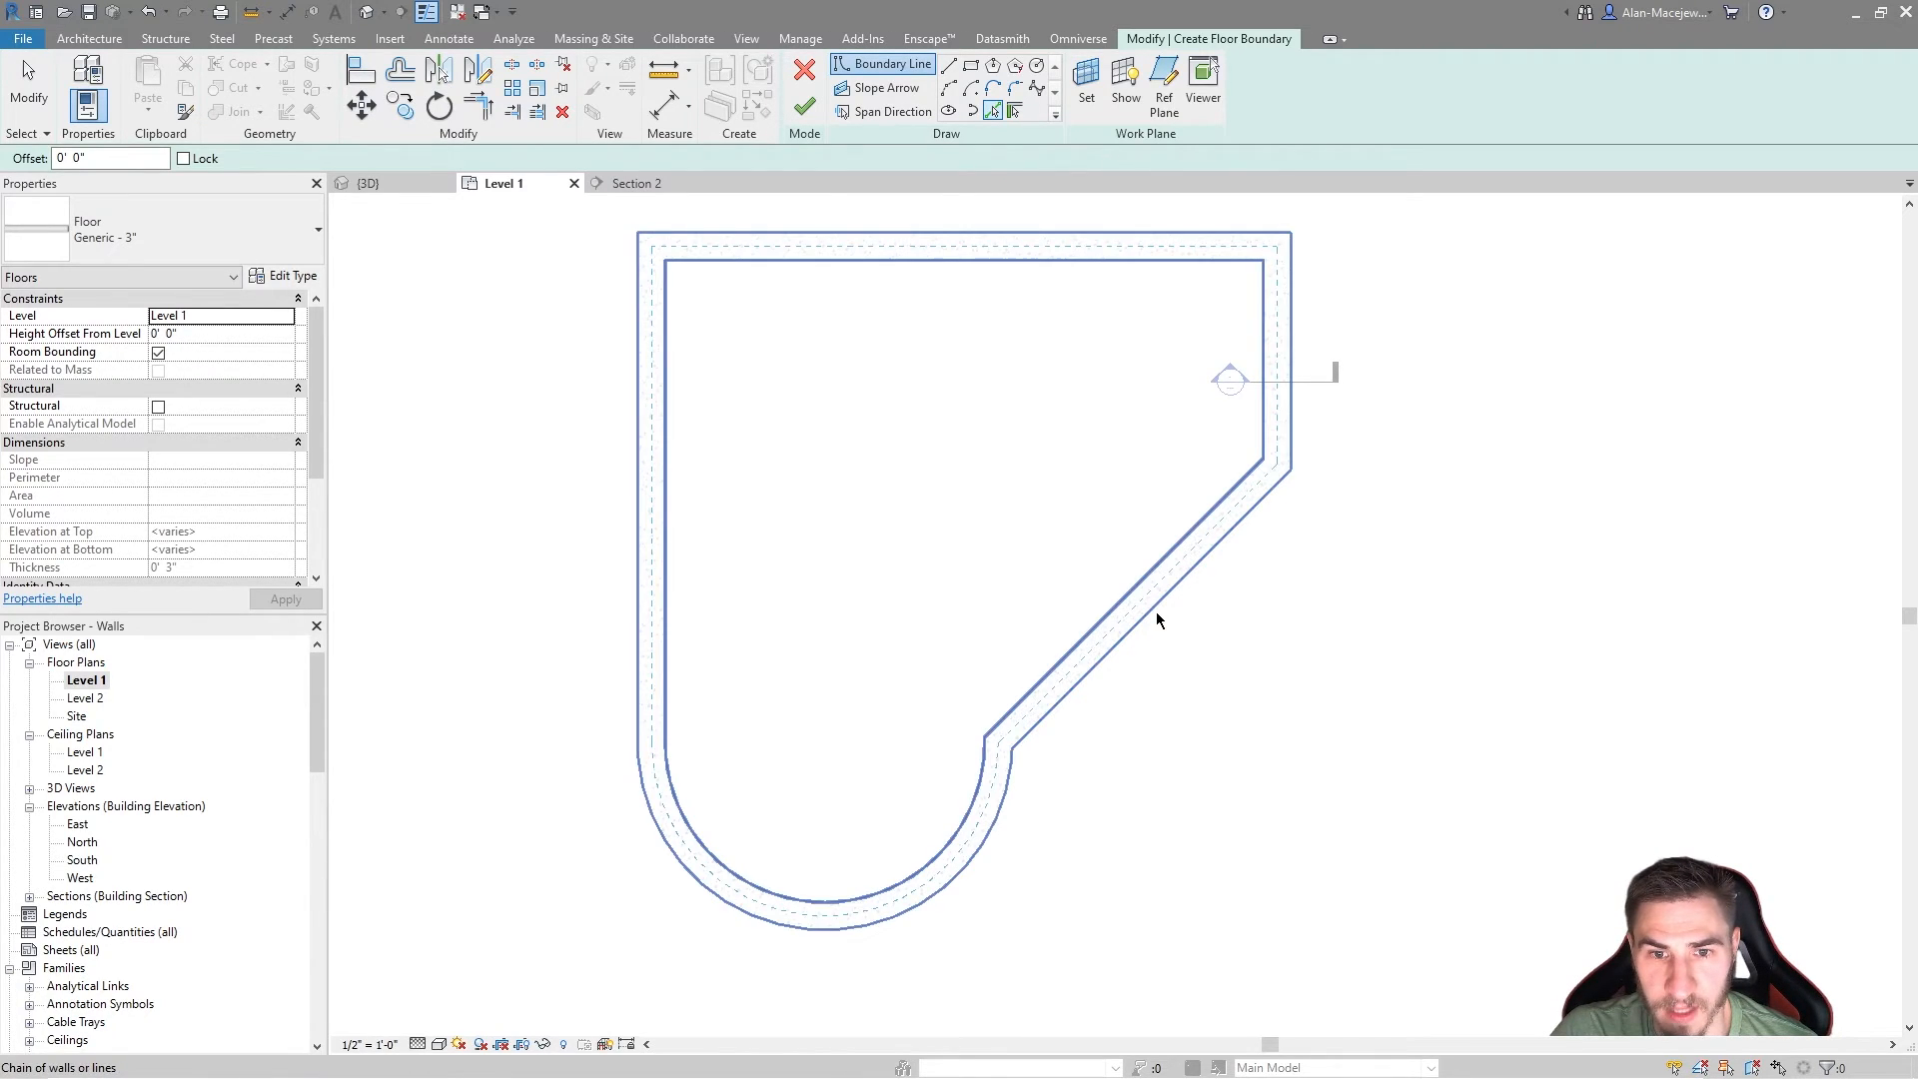
click(1226, 536)
click(1290, 295)
click(1127, 229)
click(637, 329)
click(661, 868)
key(t)
key(r)
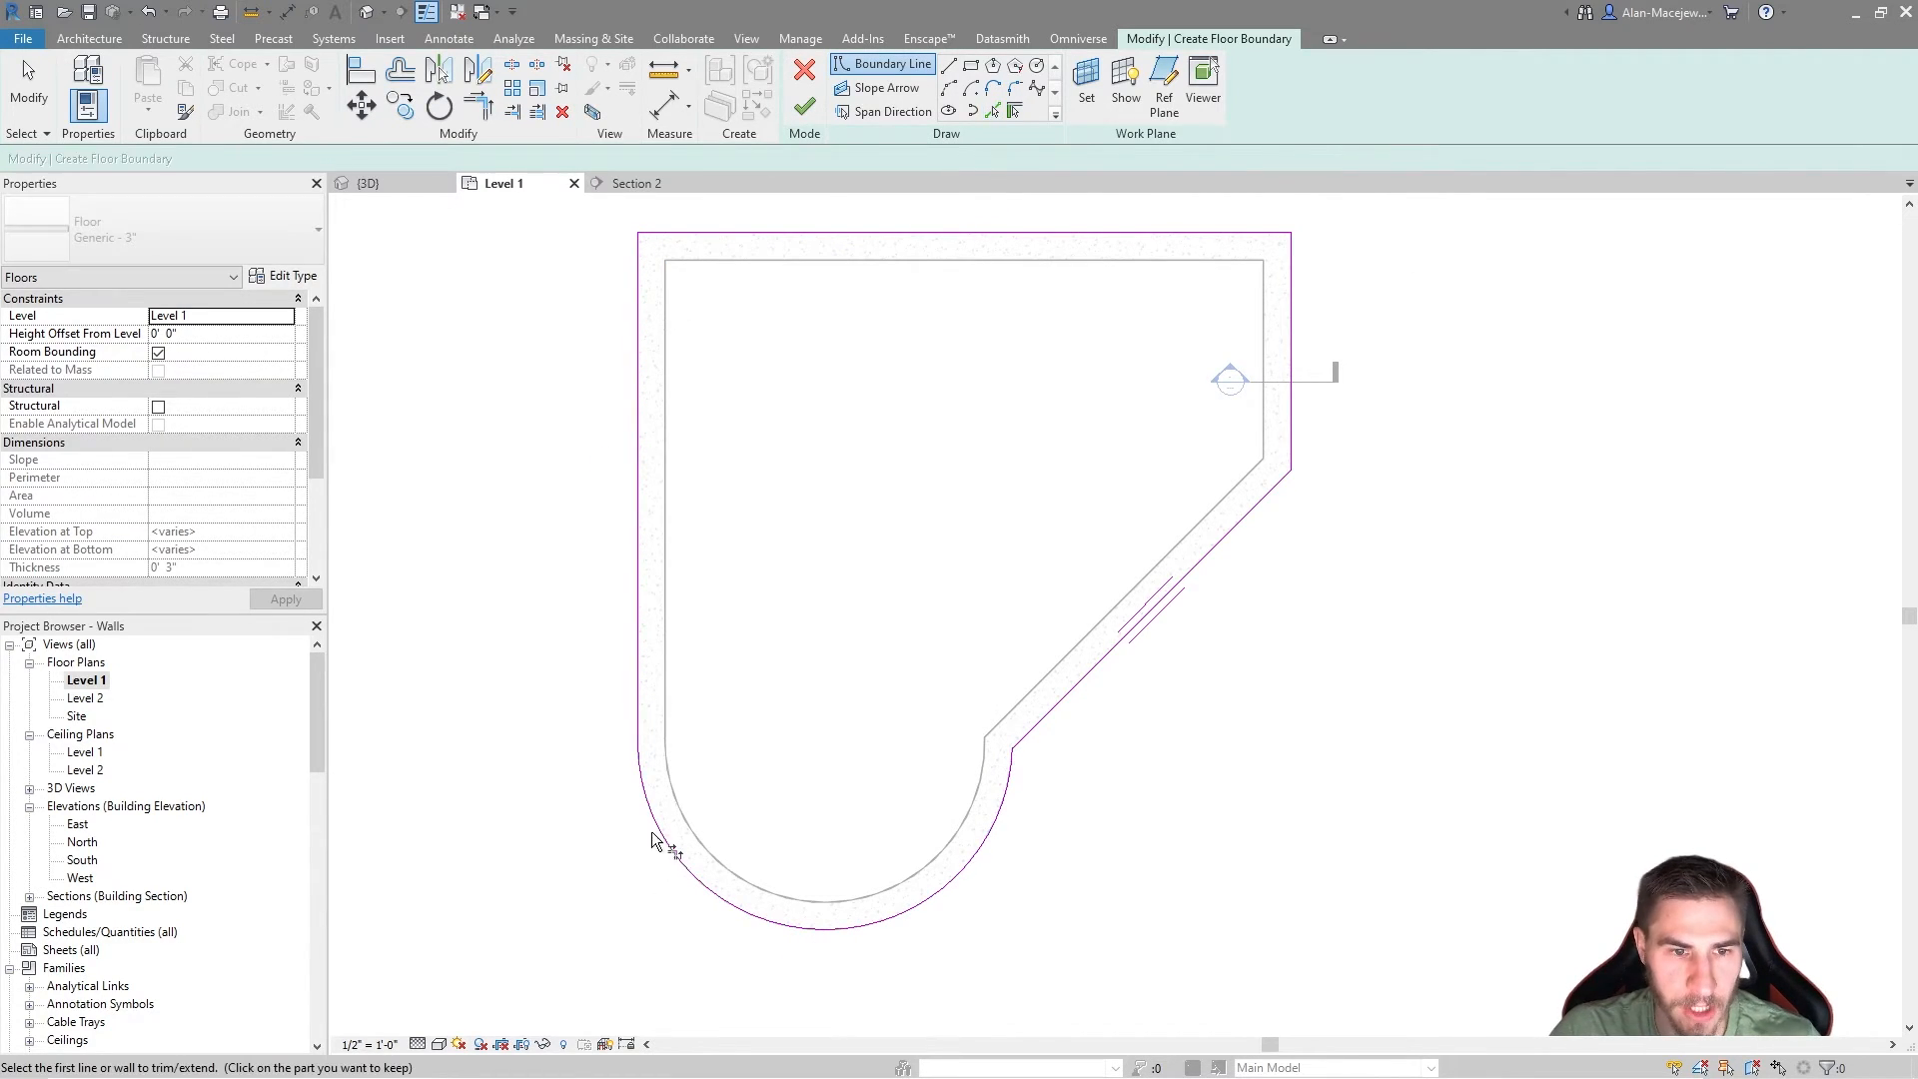
key(Escape)
scroll(498, 659, down, 2)
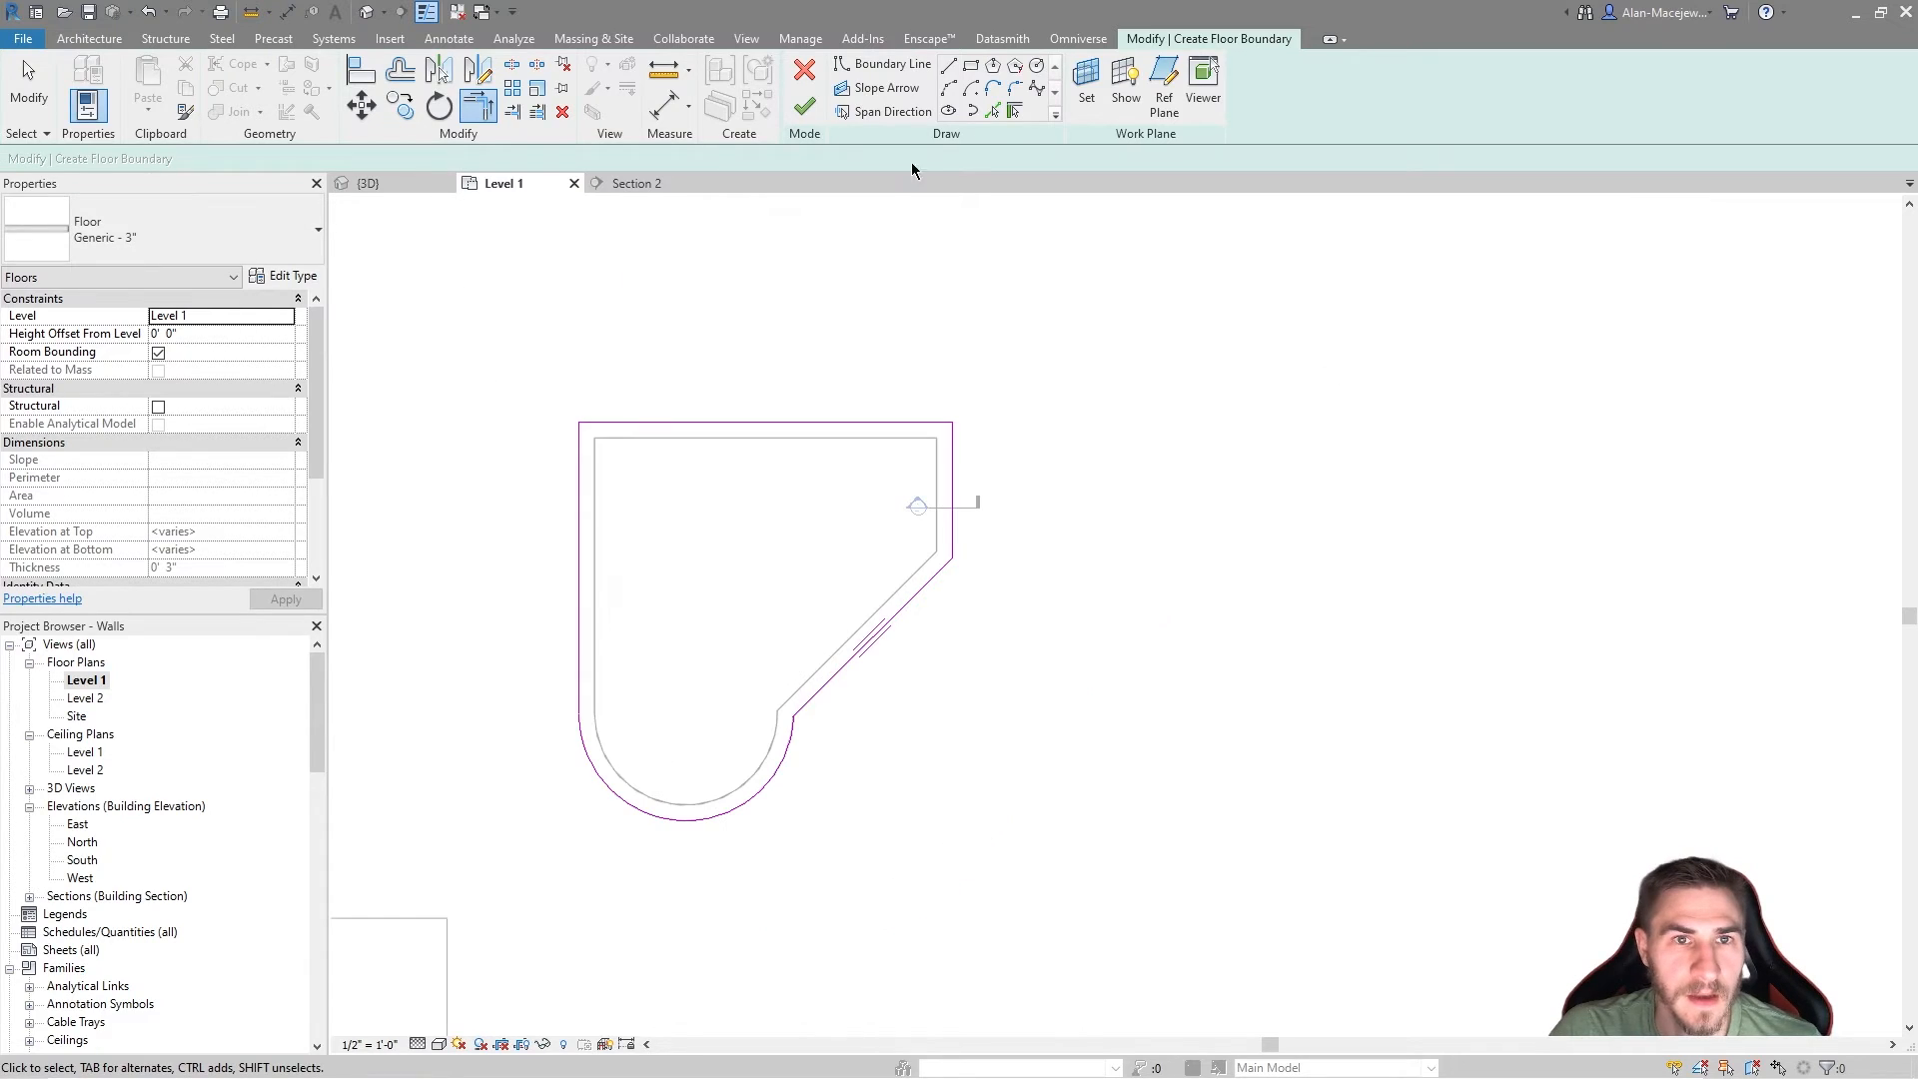
Step: Sketch a rectangular outer boundary for the floor around the whole pool, leaving a deck margin on every side
click(971, 66)
scroll(740, 500, down, 2)
click(670, 376)
click(1123, 757)
key(Escape)
key(Escape)
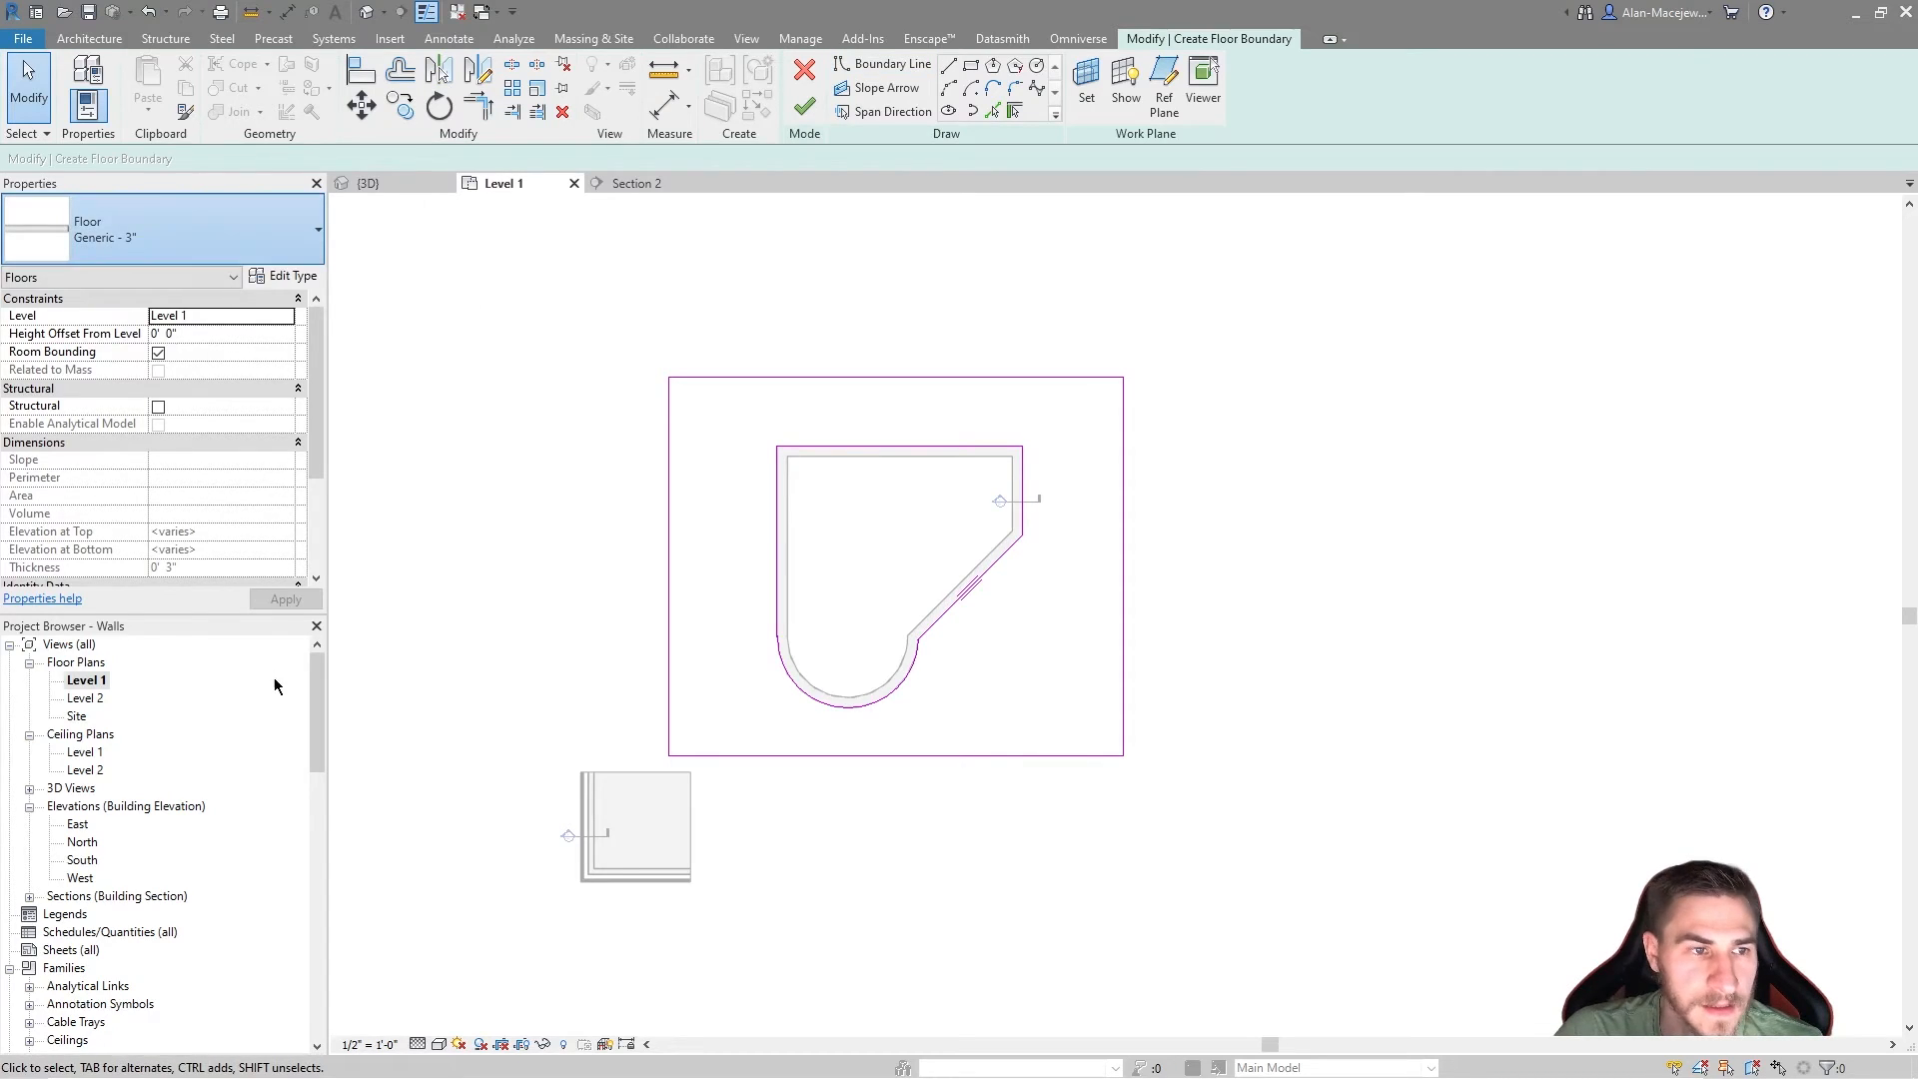
Step: Assign the type Wood Joist 10" - Ceramic Tile to the deck floor and finish its sketch
click(180, 232)
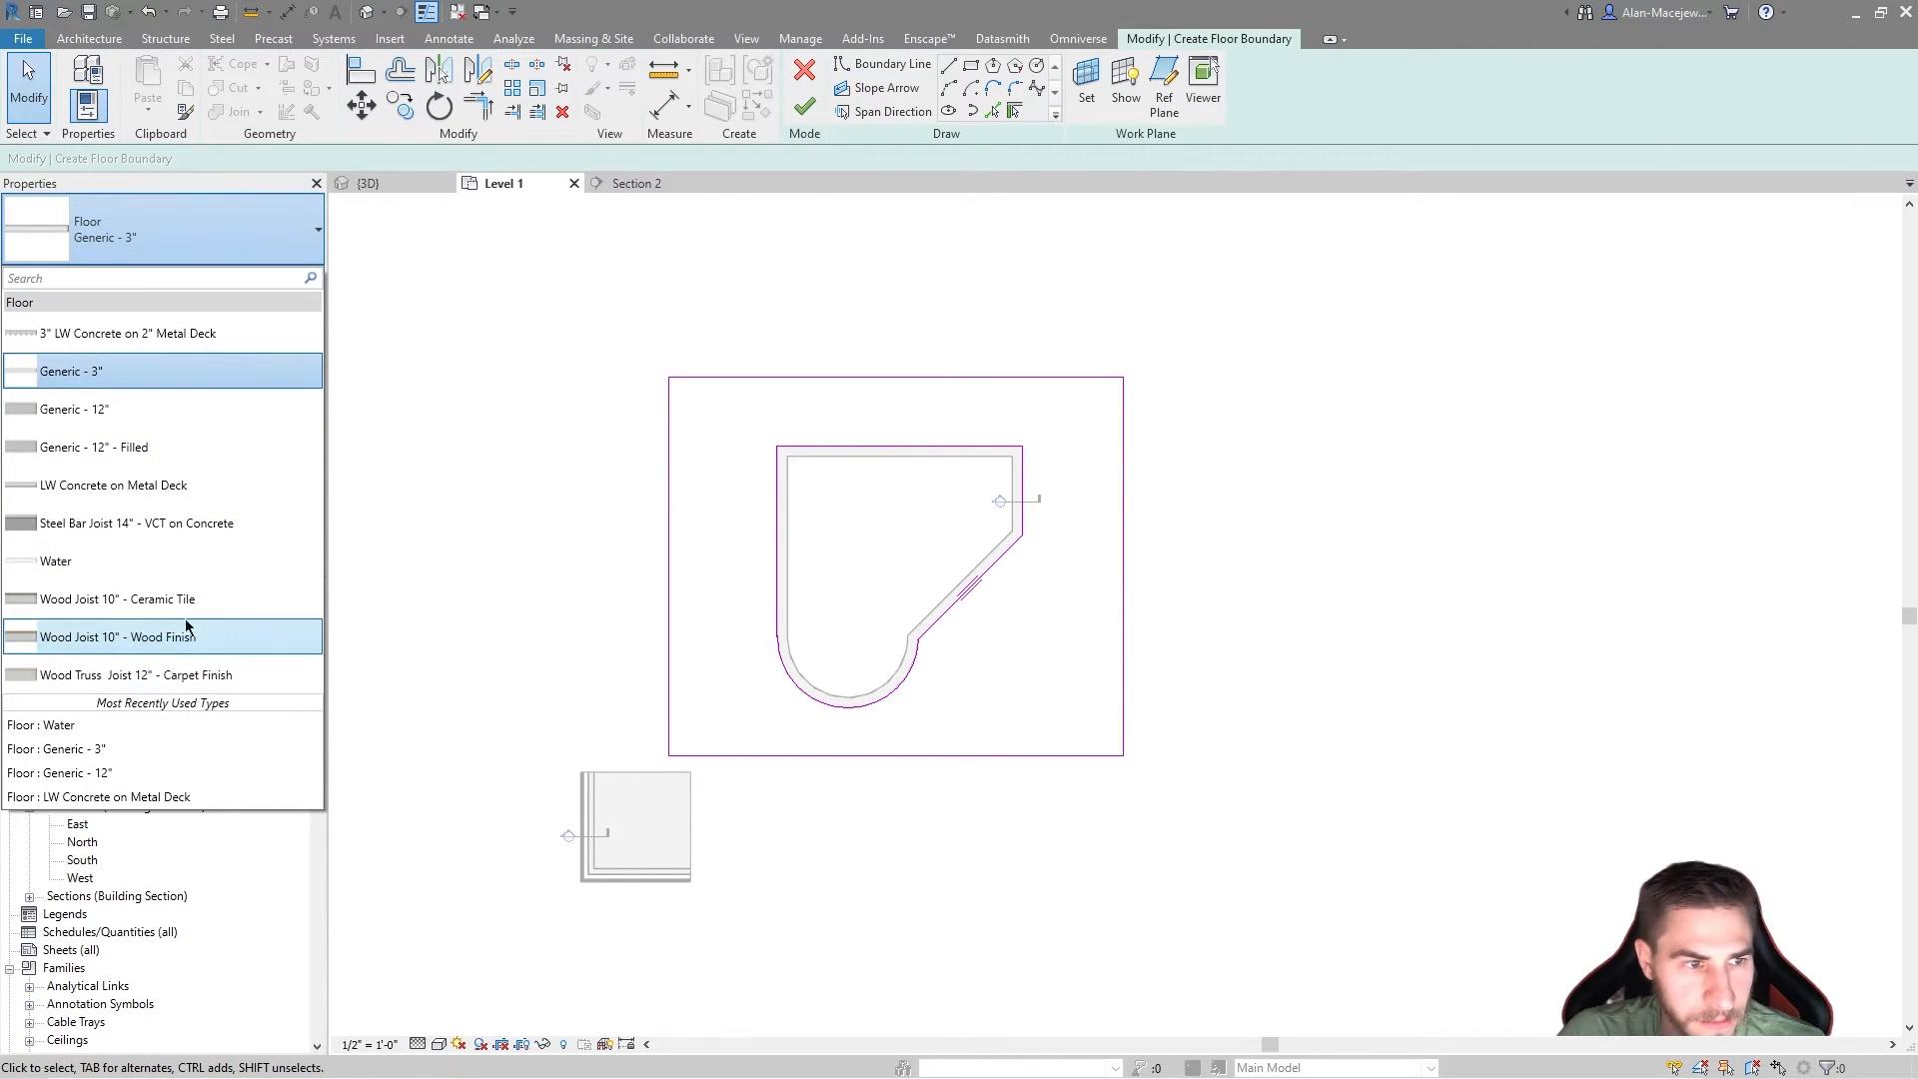
click(201, 591)
click(804, 107)
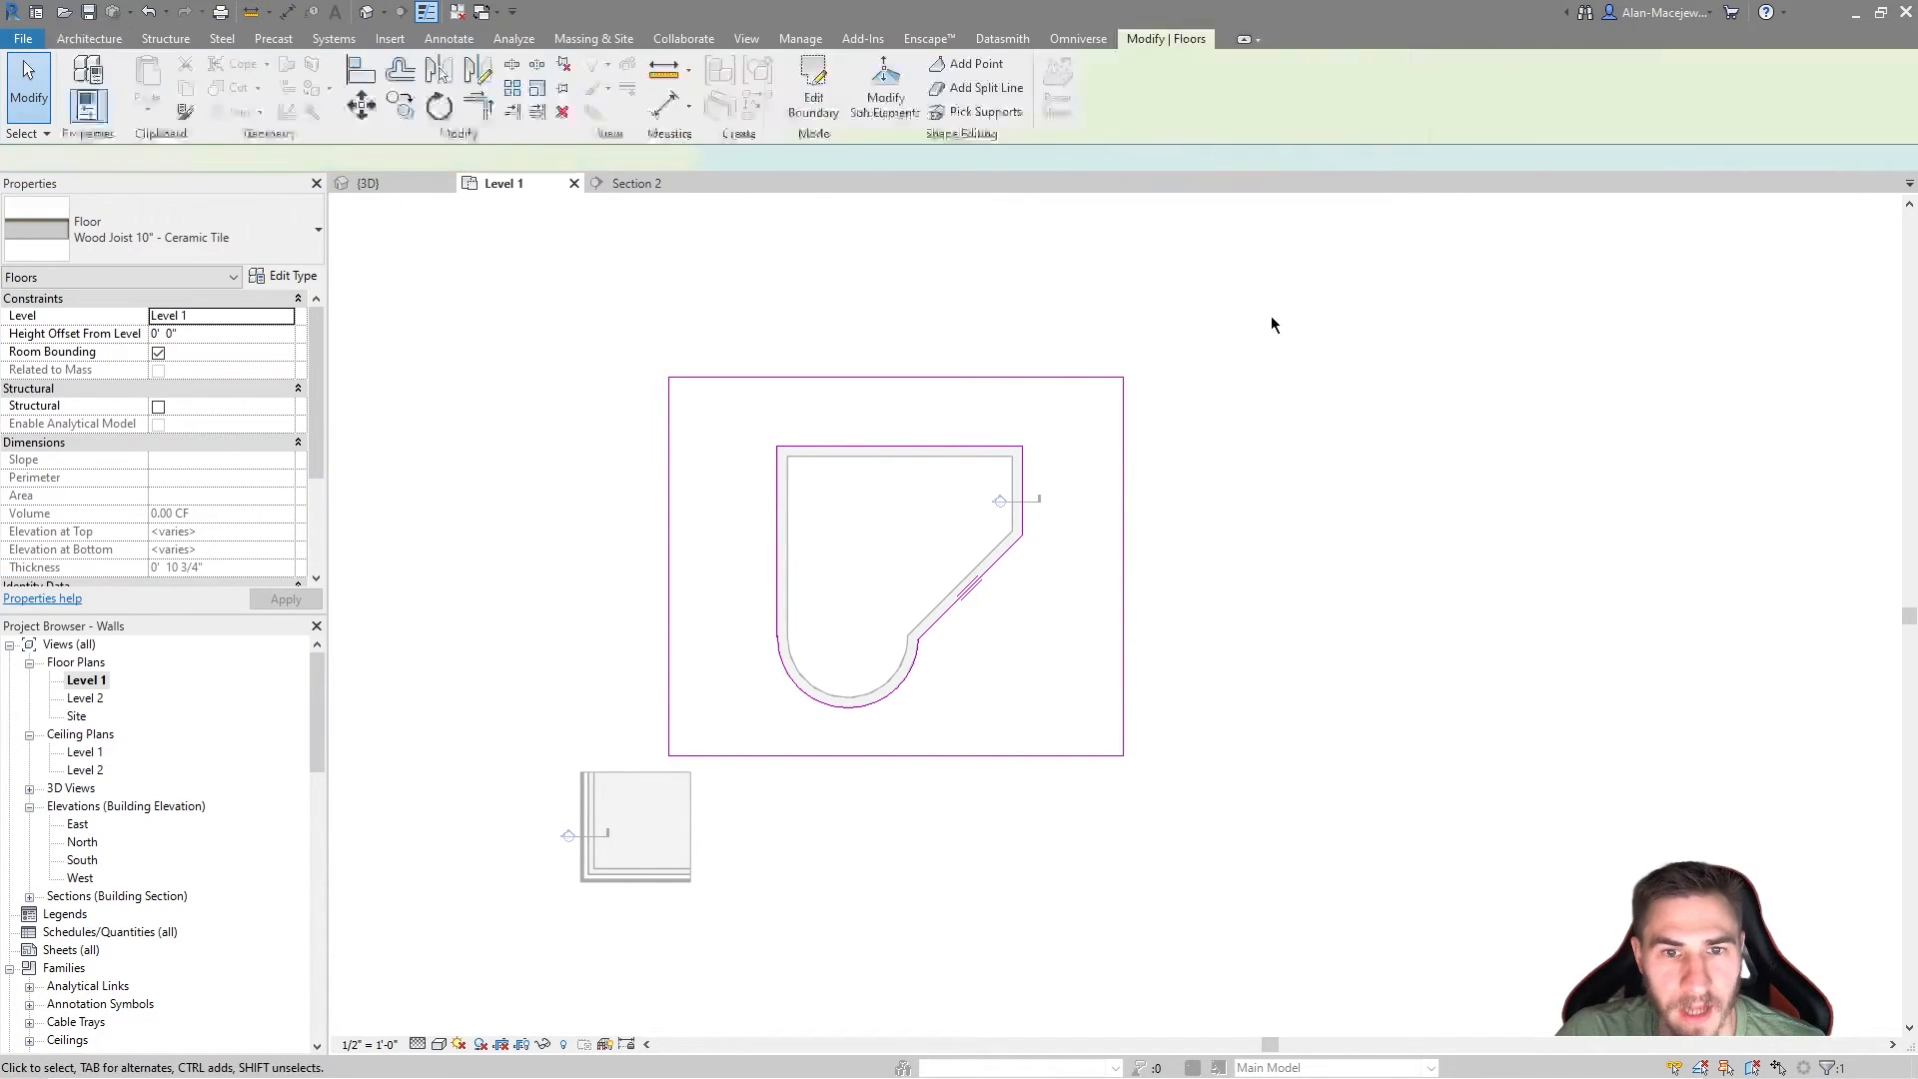
click(643, 417)
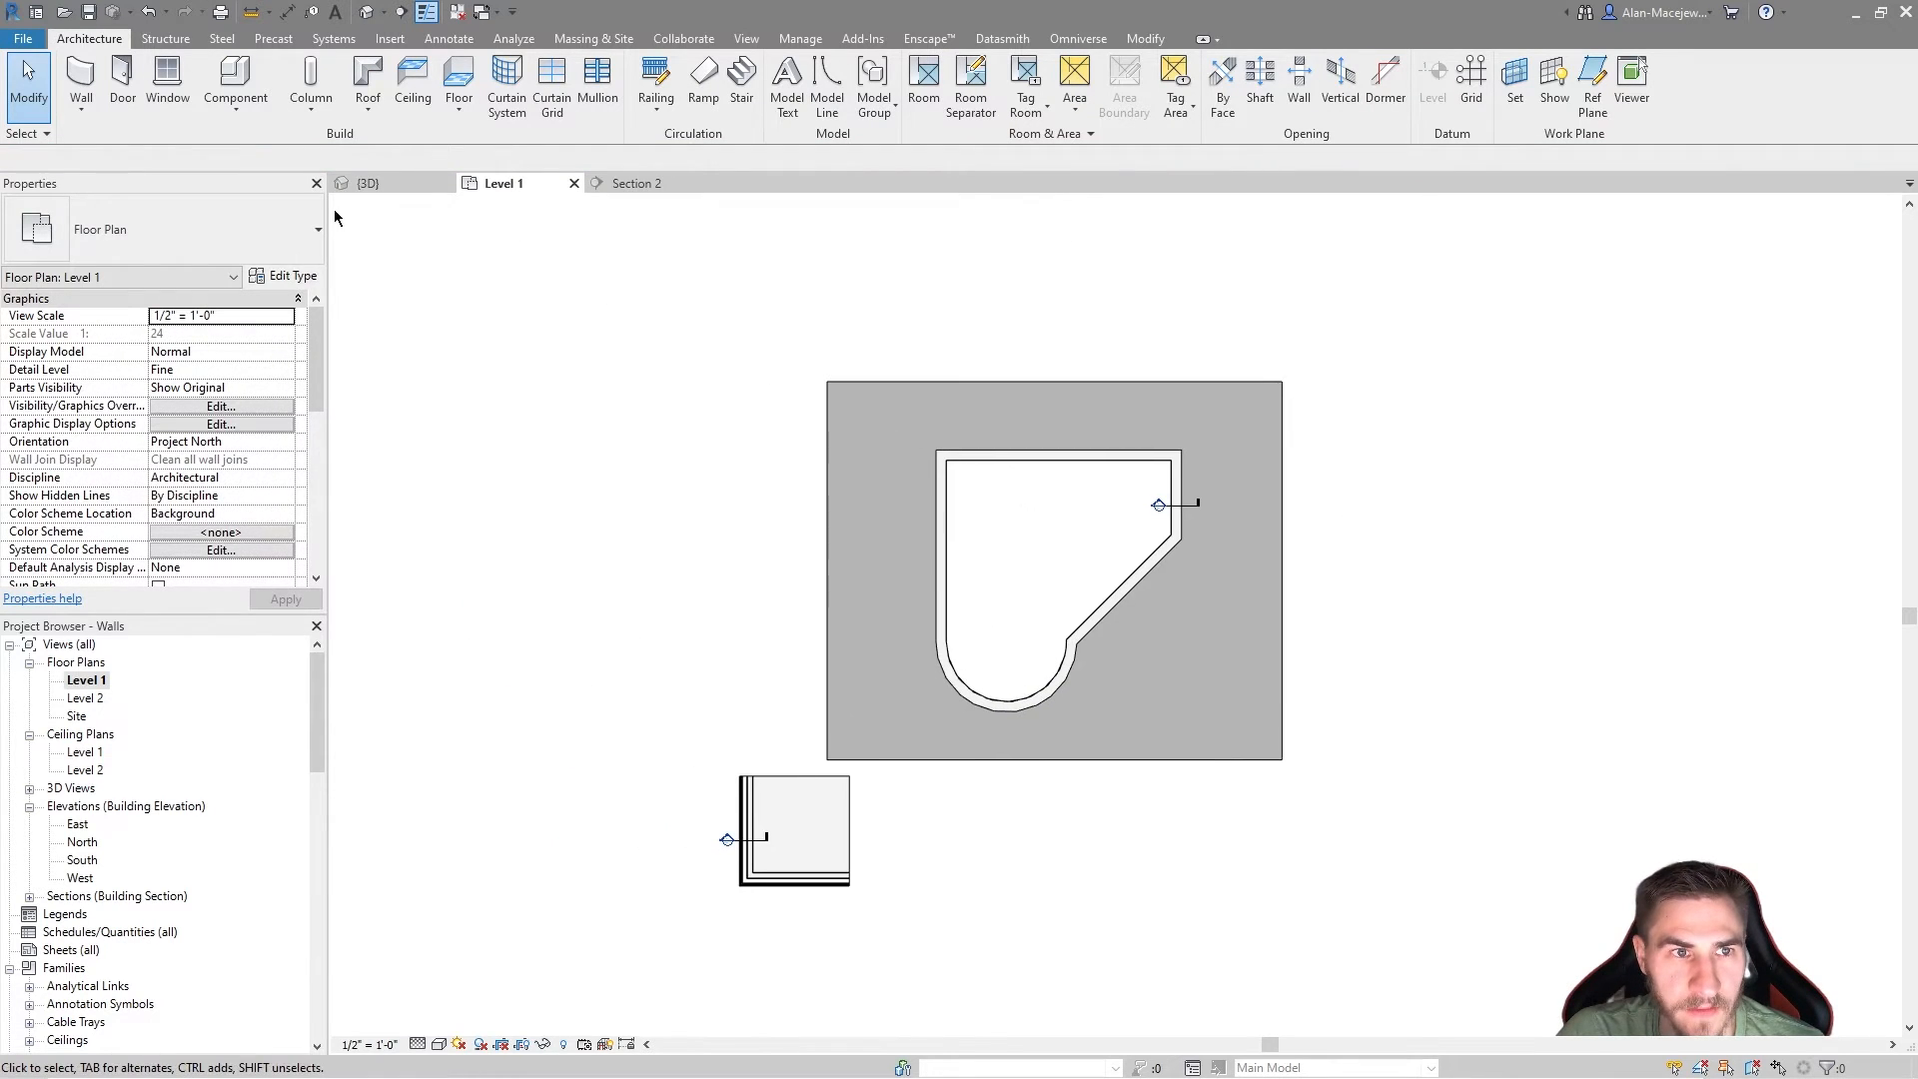
Step: Raise the deck floor to Level 2 in the 3D view
click(370, 183)
scroll(1069, 600, down, 4)
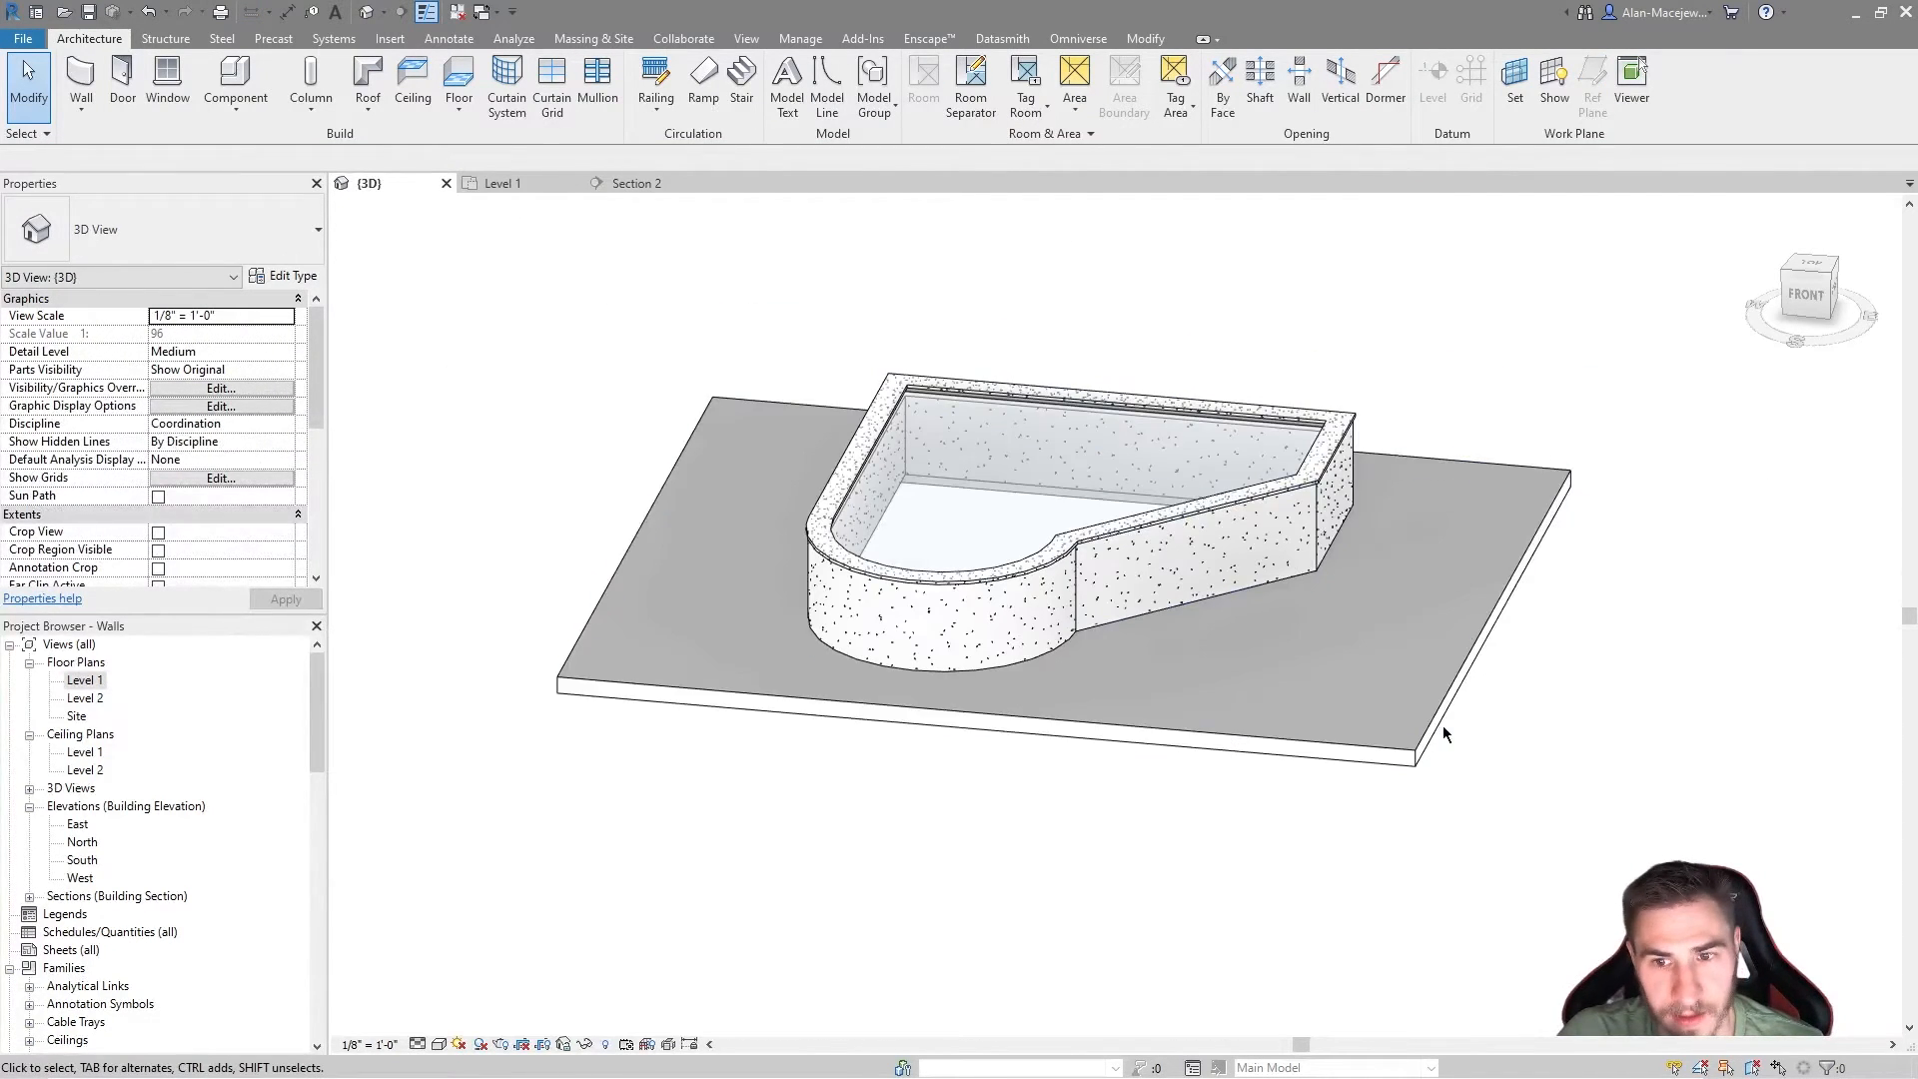
click(1438, 727)
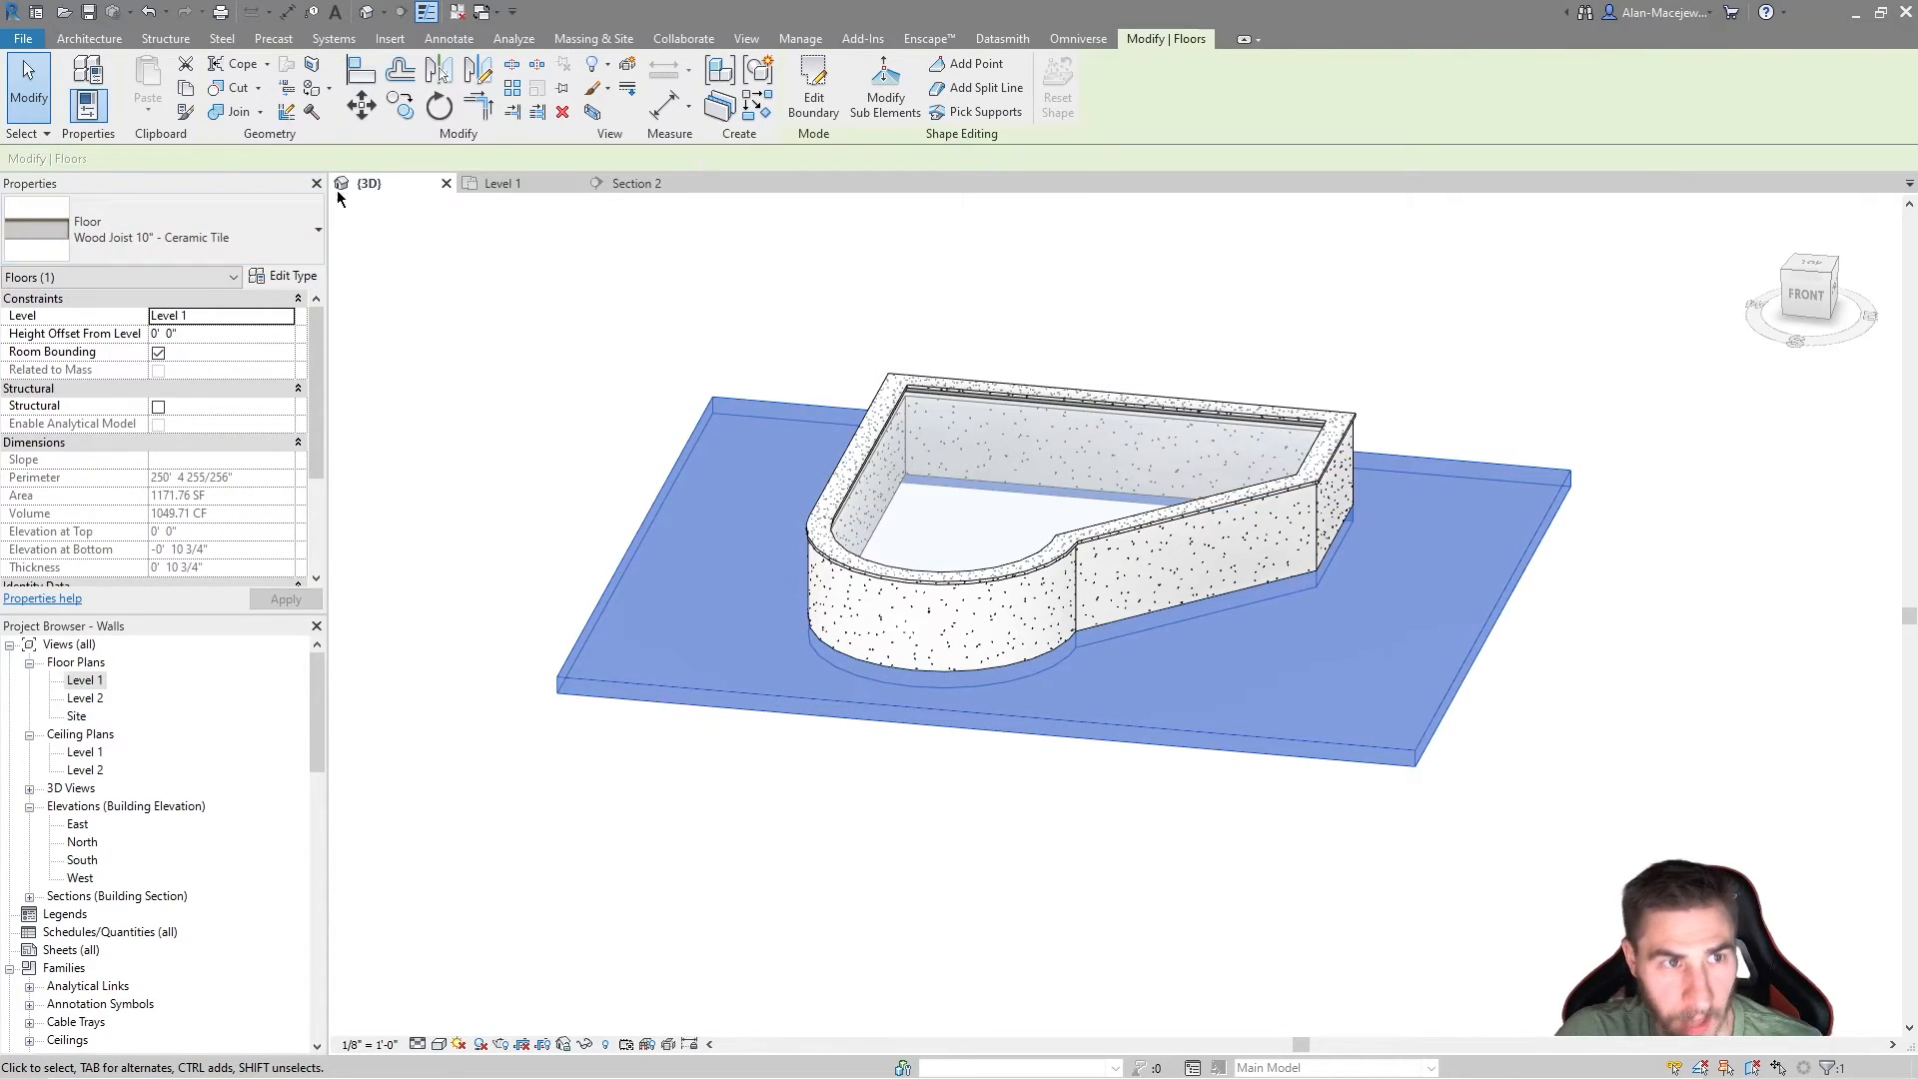
click(290, 316)
click(218, 366)
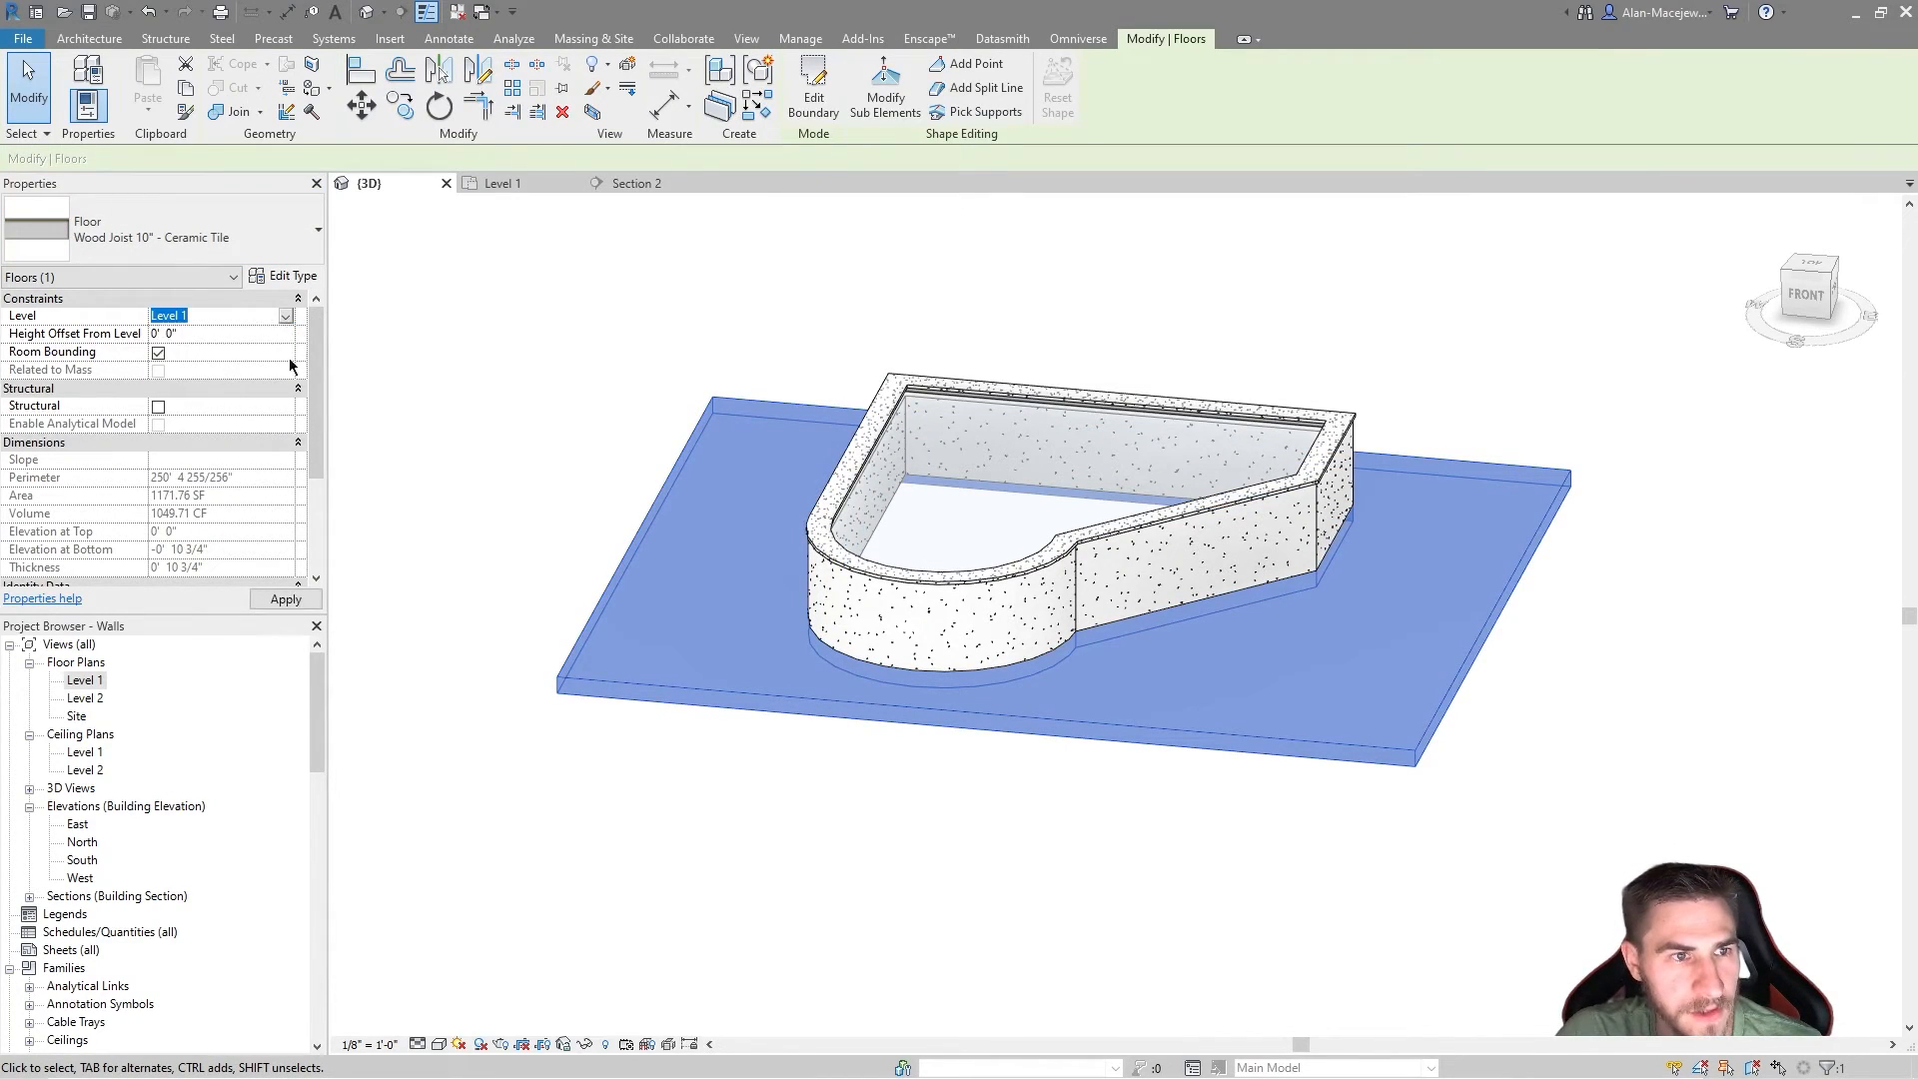
click(1354, 907)
Step: Edit the deck floor's inner boundary to follow the outer edge of the pool coping
scroll(1045, 661, up, 8)
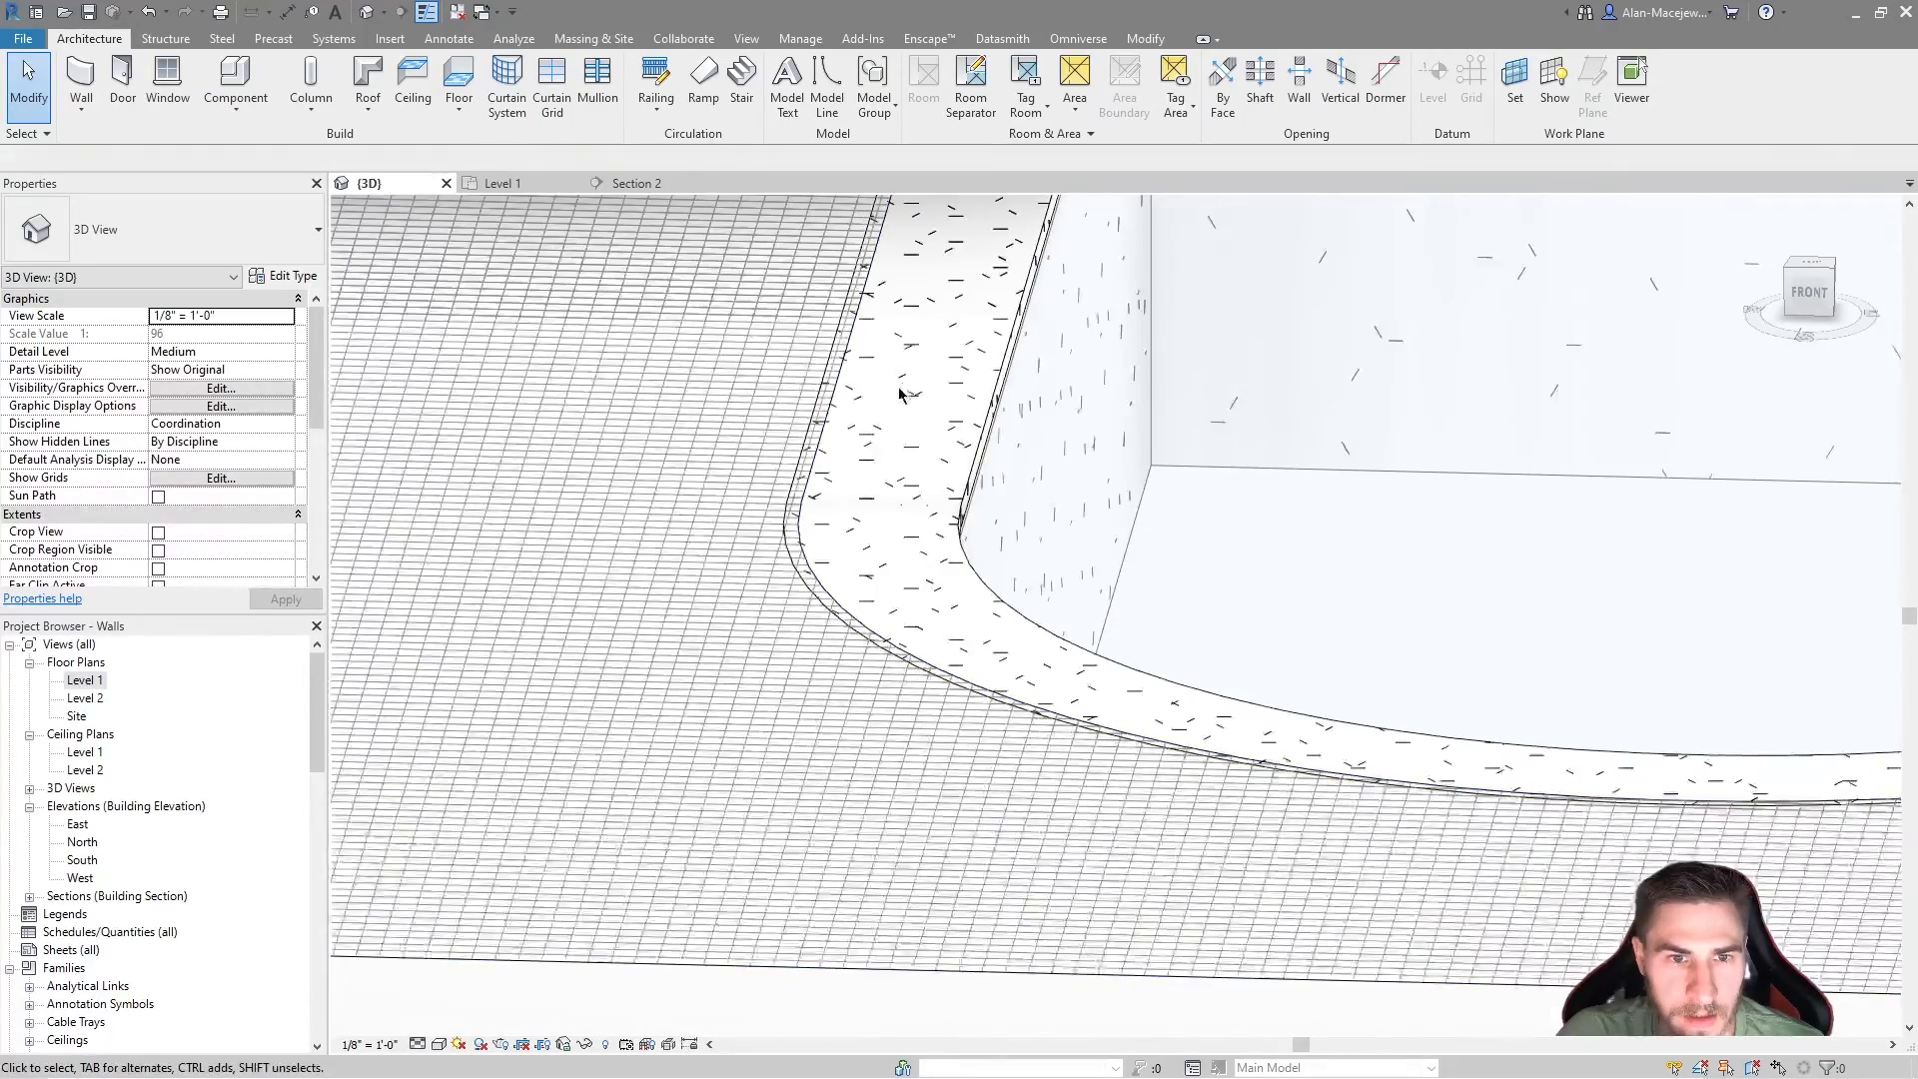
shift+middle_drag(859, 449, 662, 512)
click(648, 632)
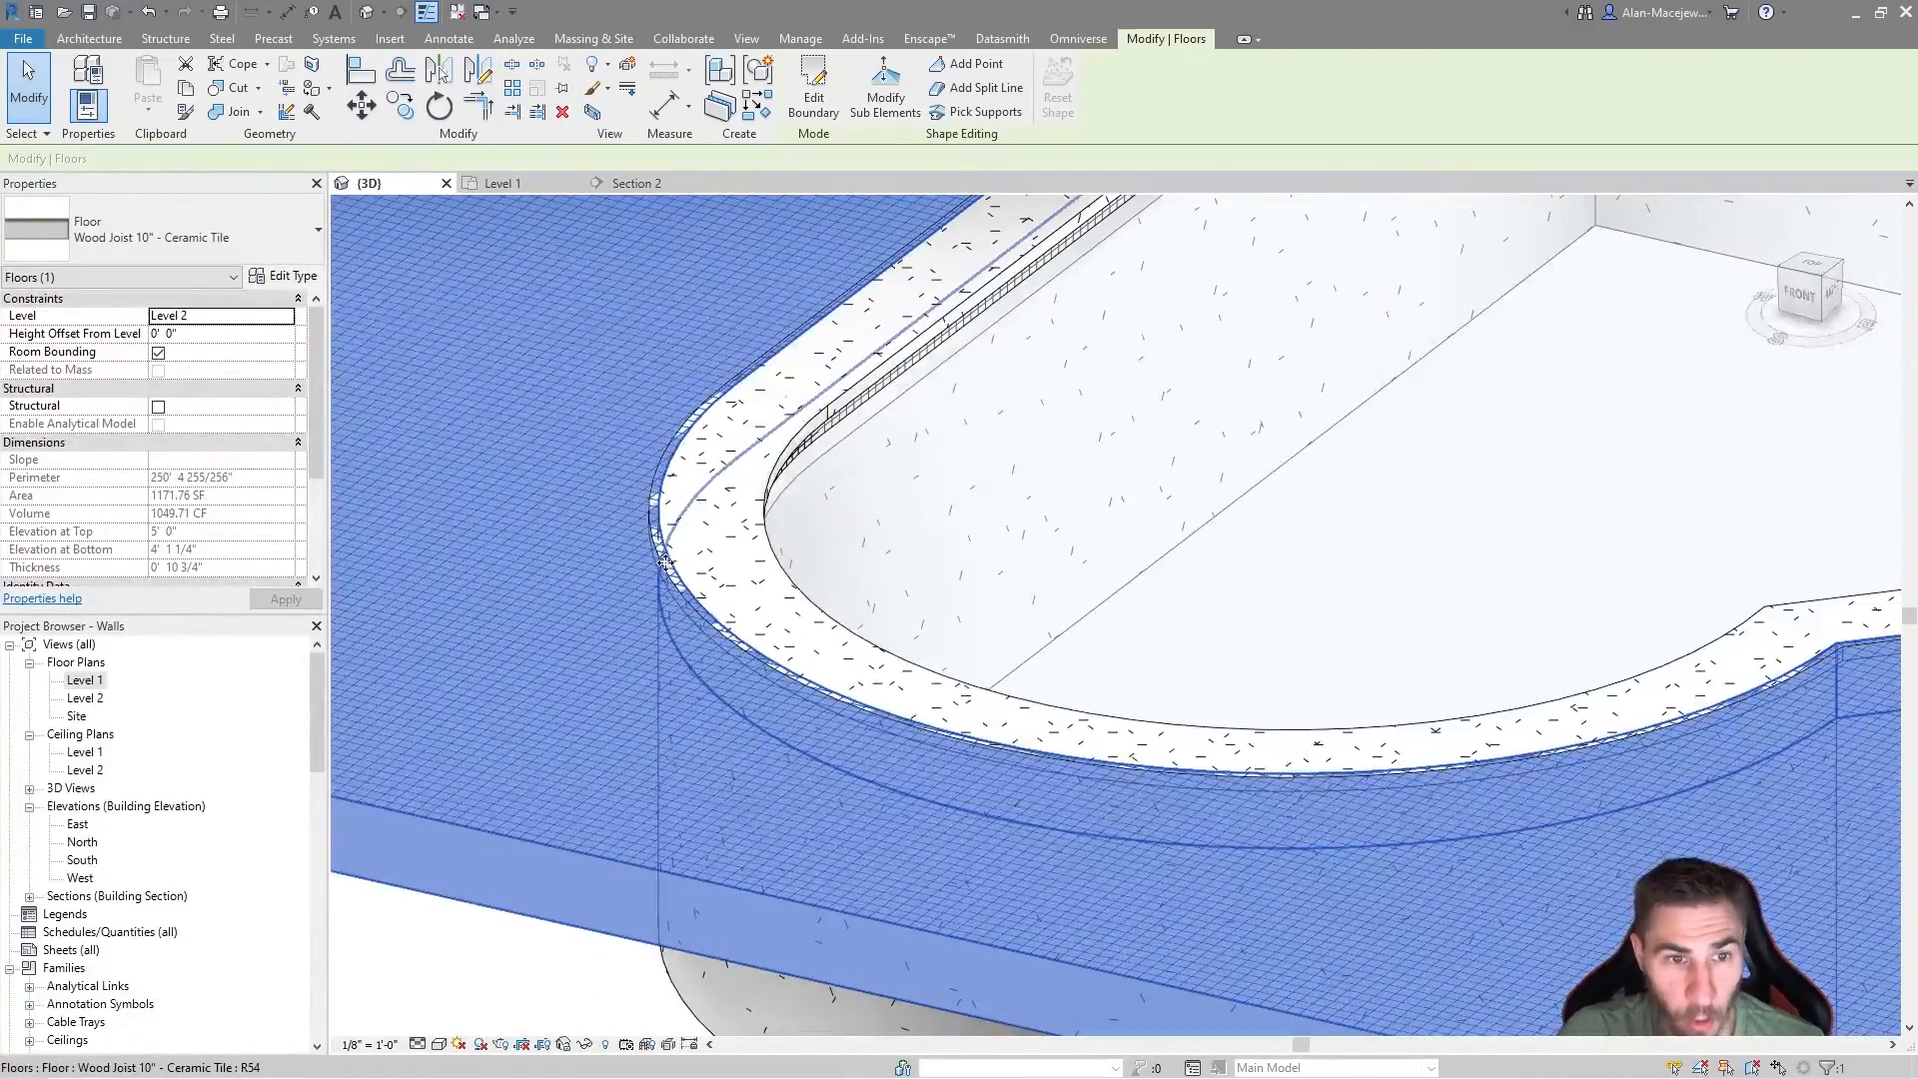
click(813, 85)
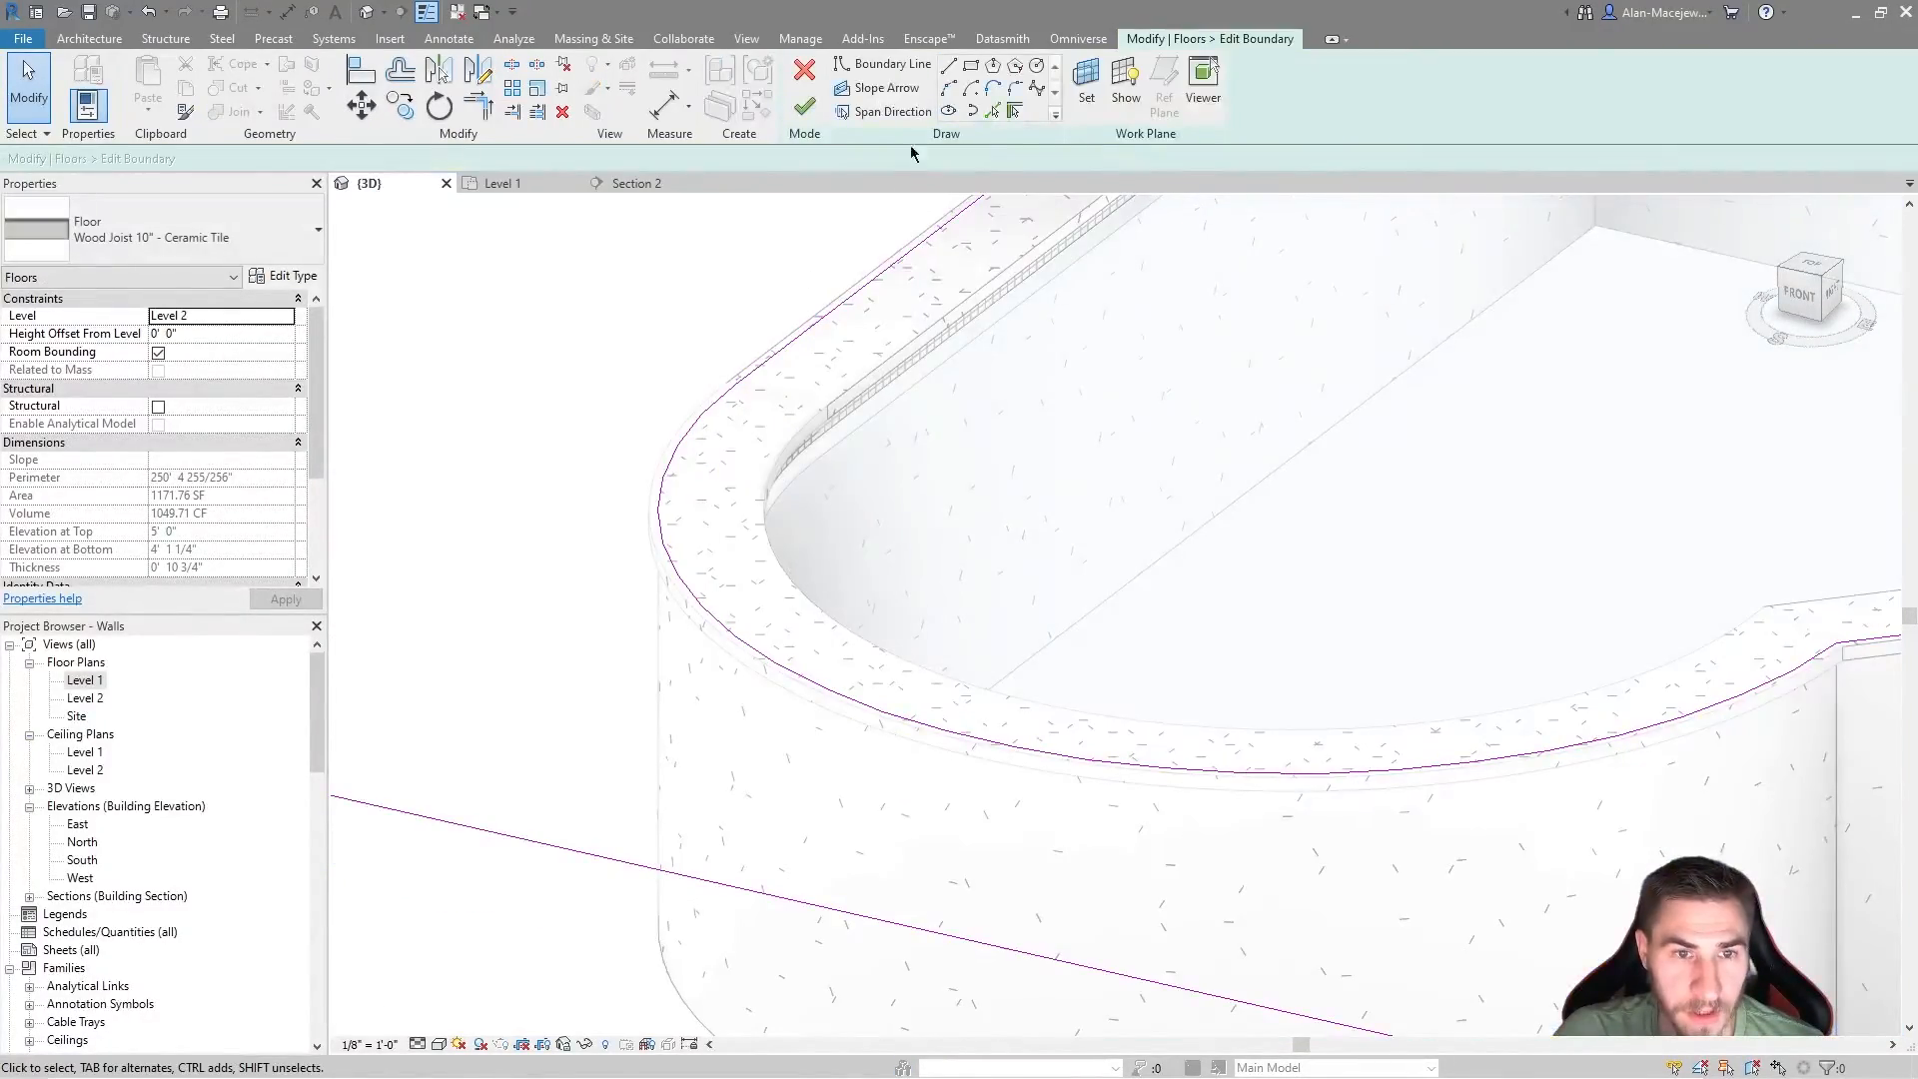
click(1002, 112)
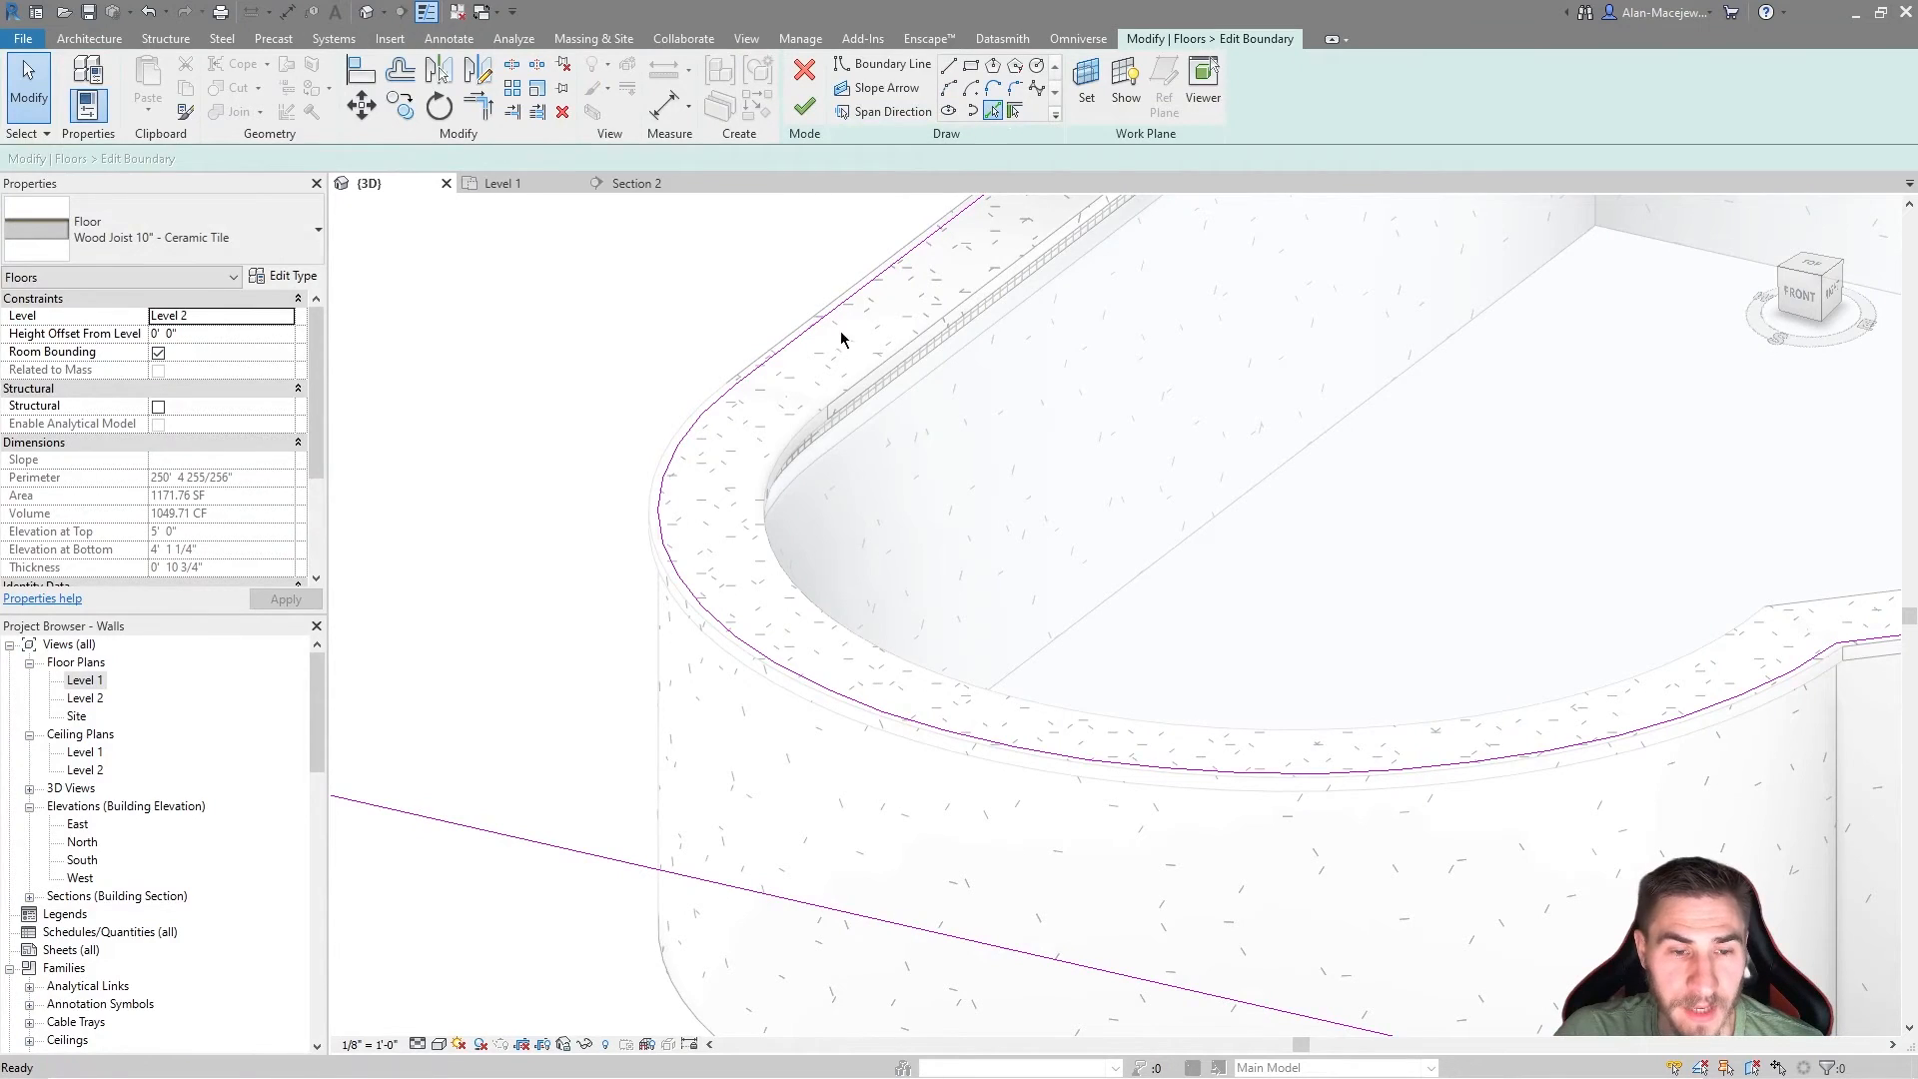
click(707, 628)
shift+middle_drag(825, 404, 1009, 490)
middle_drag(1009, 490, 1215, 553)
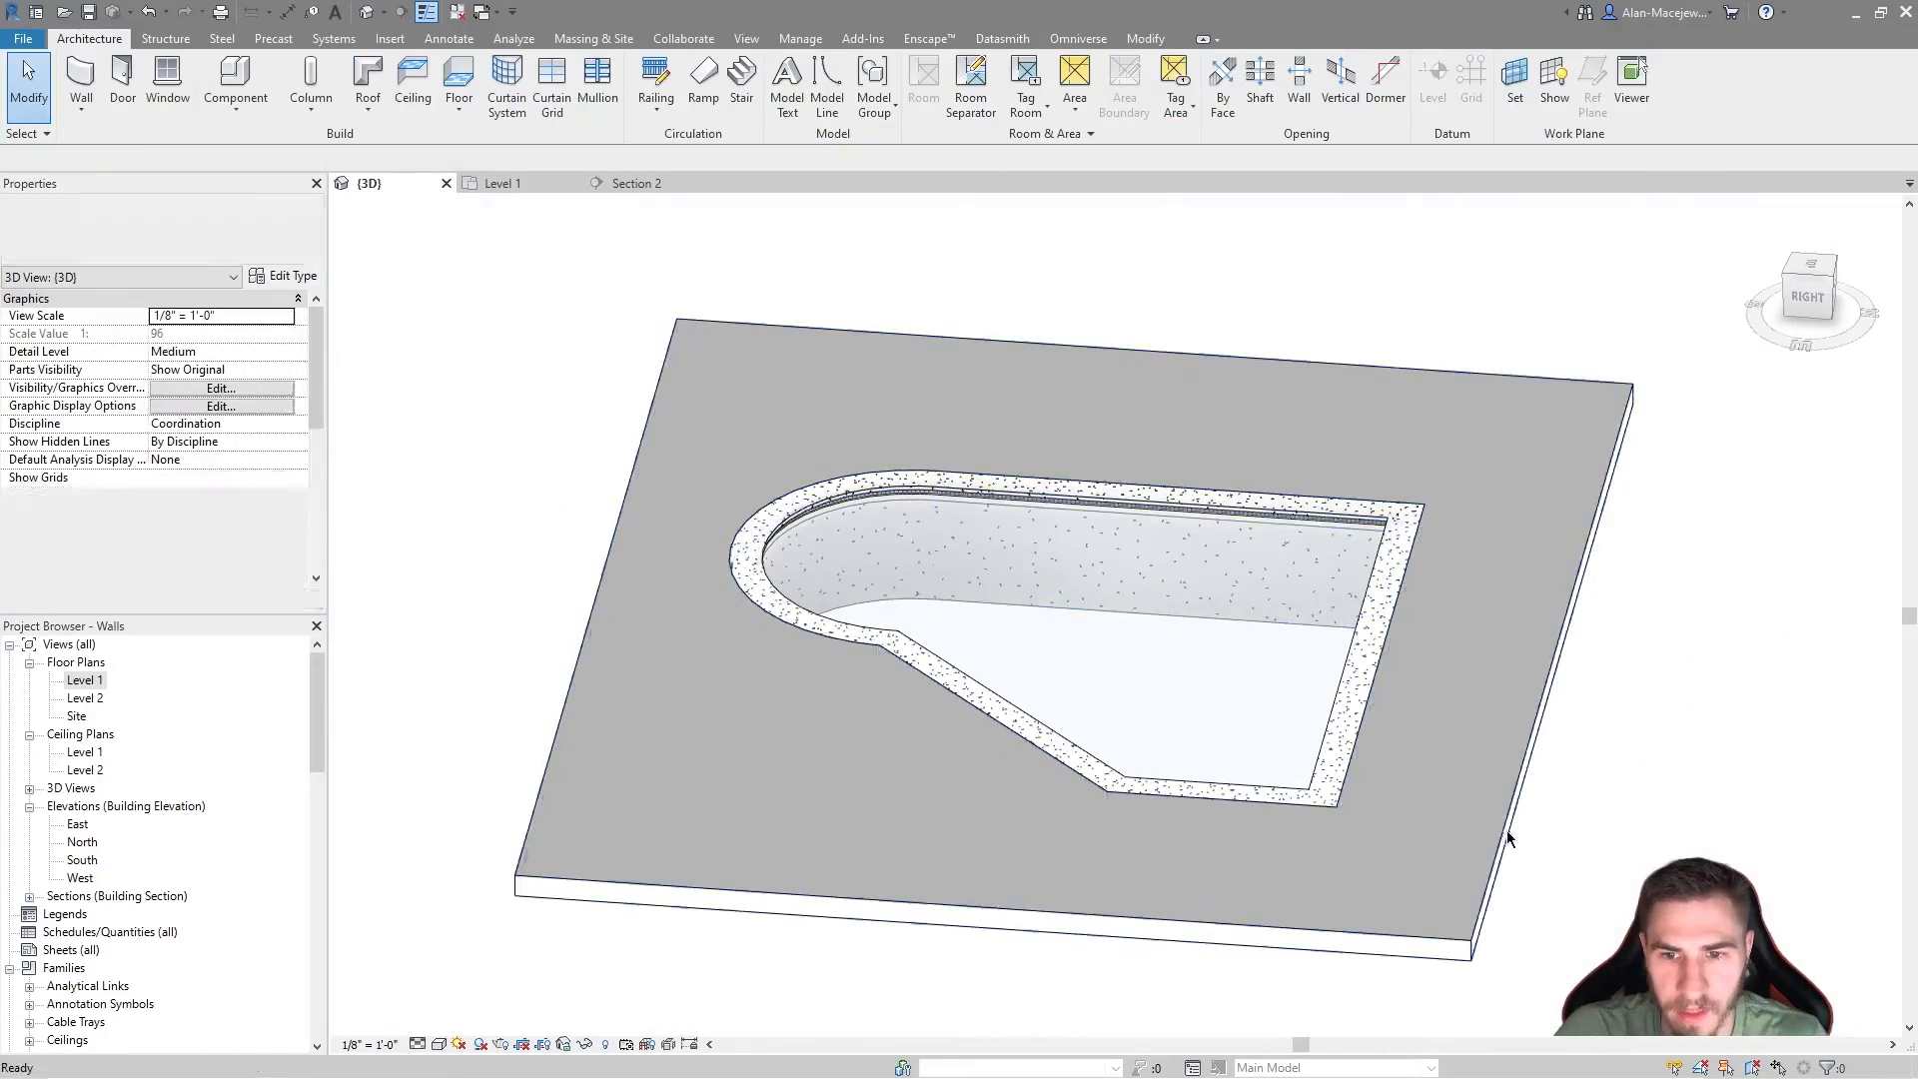
Step: Change the deck floor's type to Wood Joist 10" - Wood Finish
scroll(1406, 819, up, 5)
shift+middle_drag(1402, 819, 1370, 830)
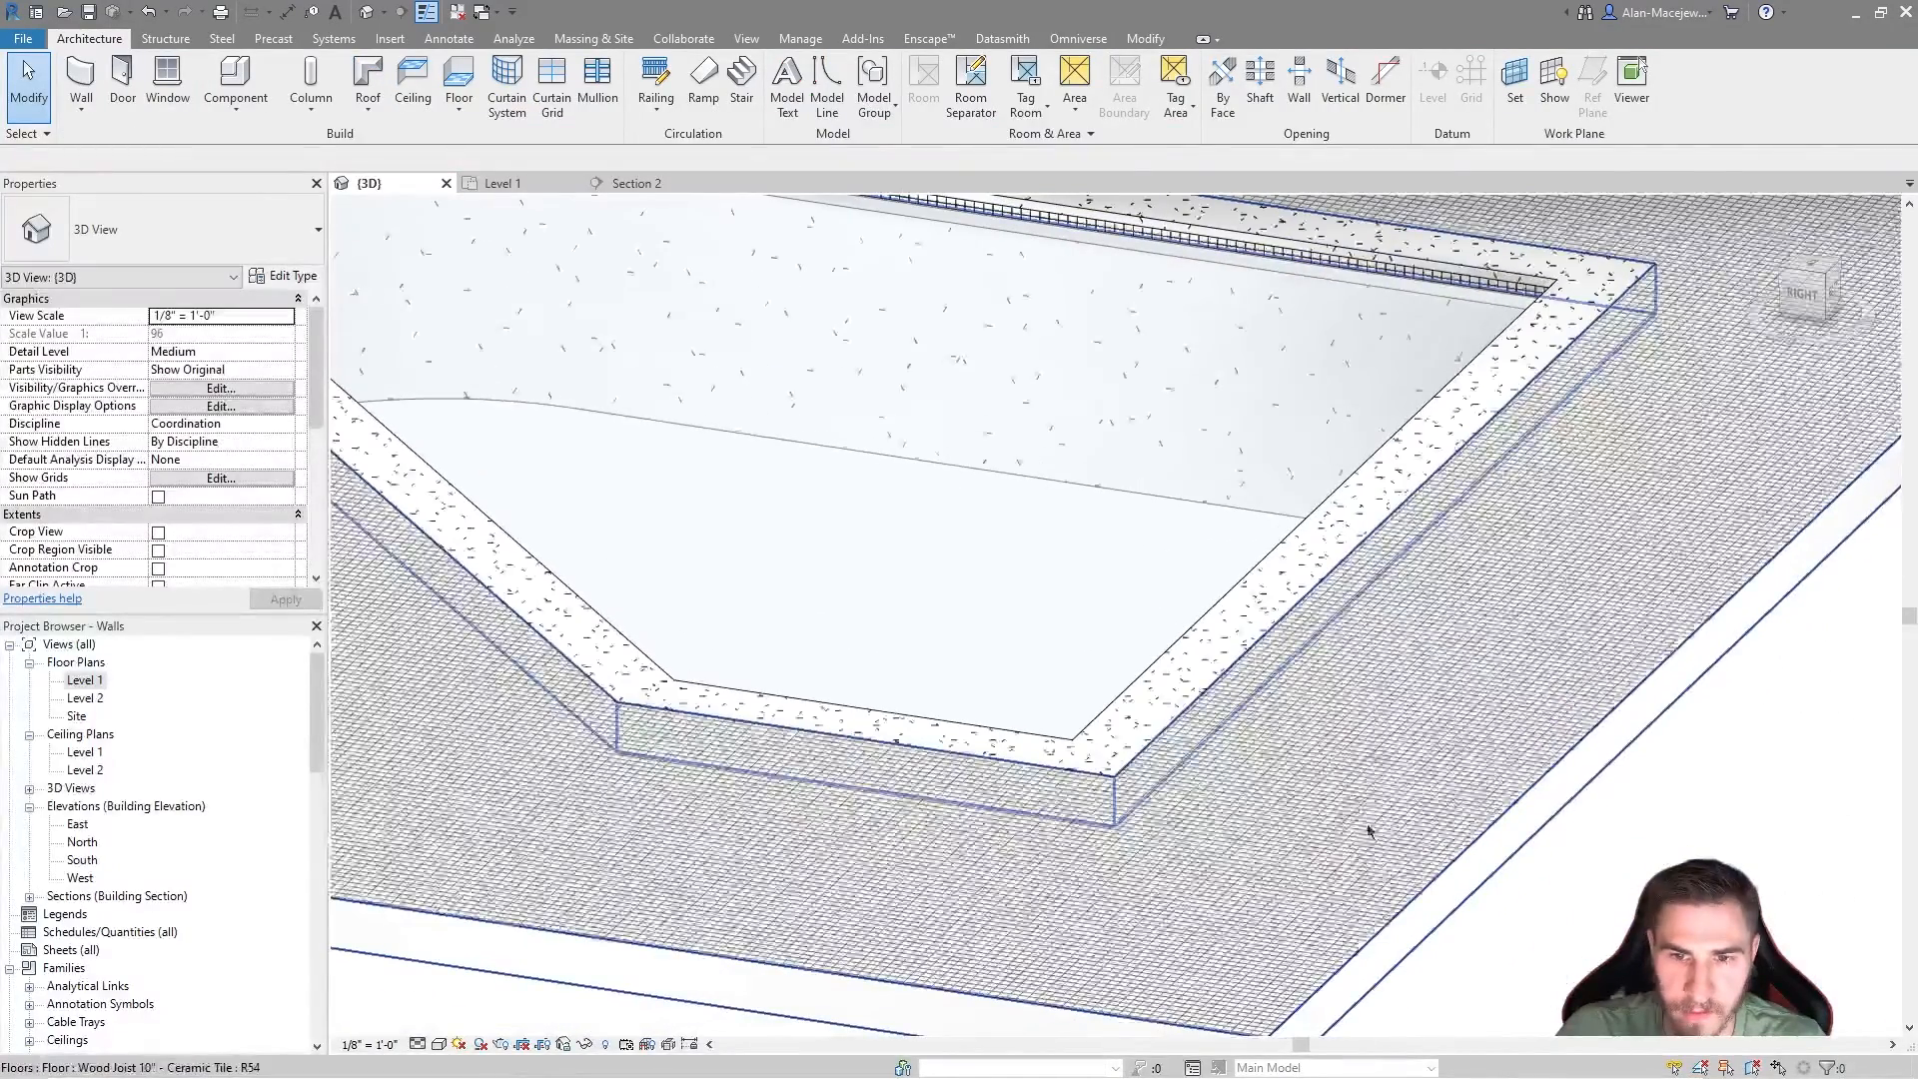
click(1402, 915)
click(224, 249)
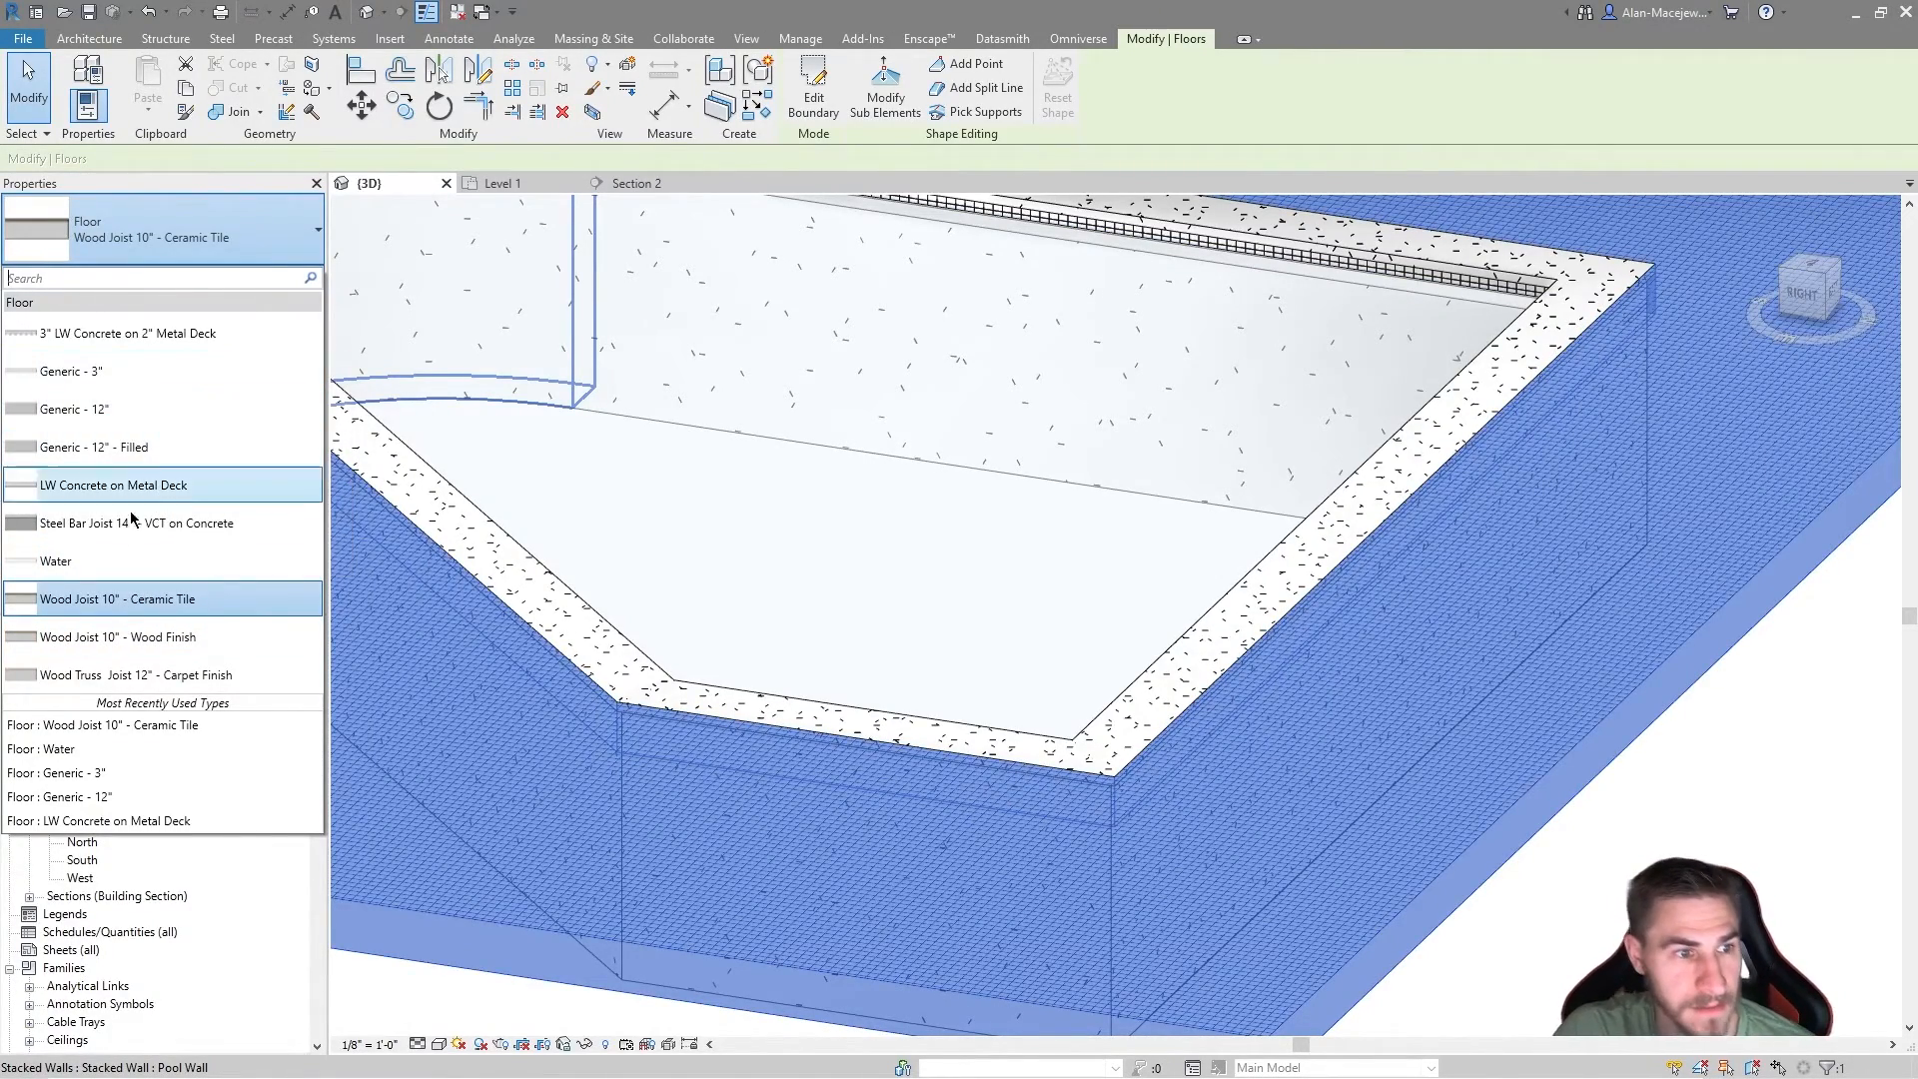
click(199, 638)
key(Escape)
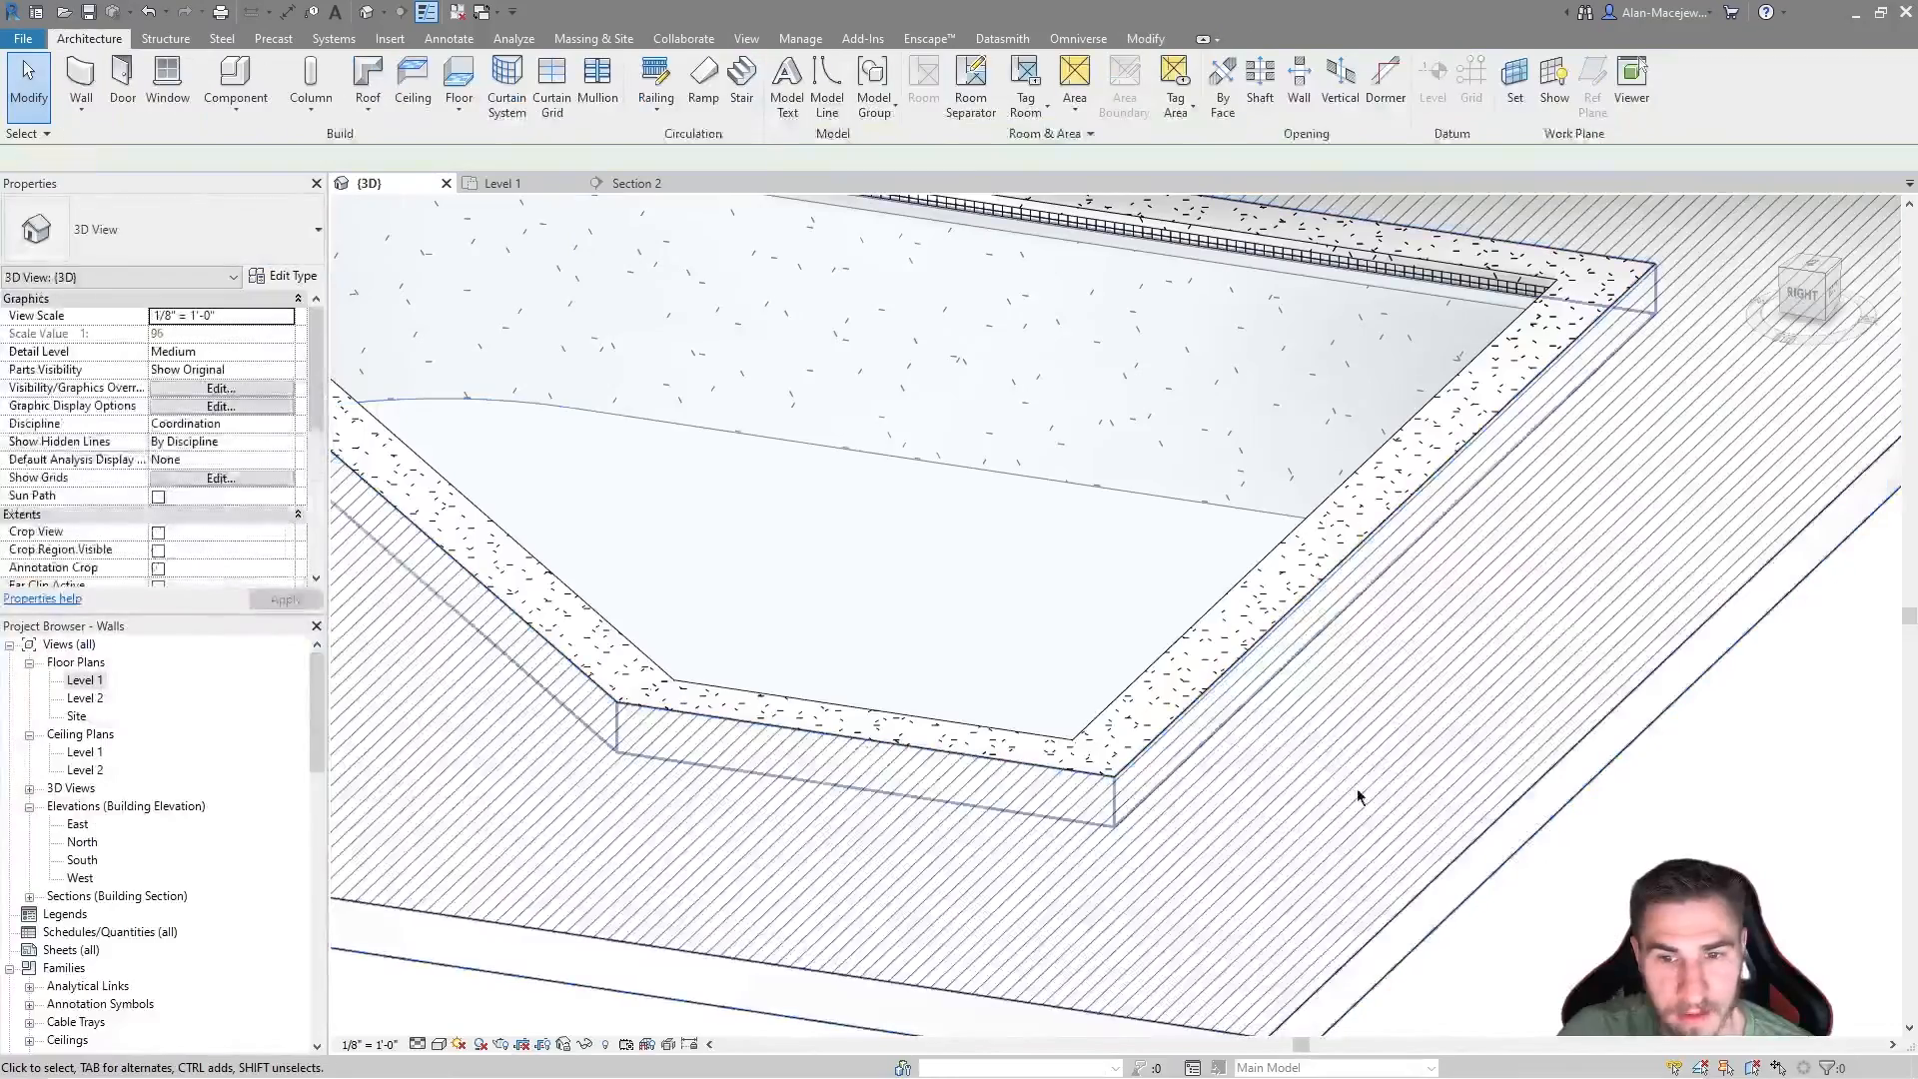
scroll(1399, 700, down, 3)
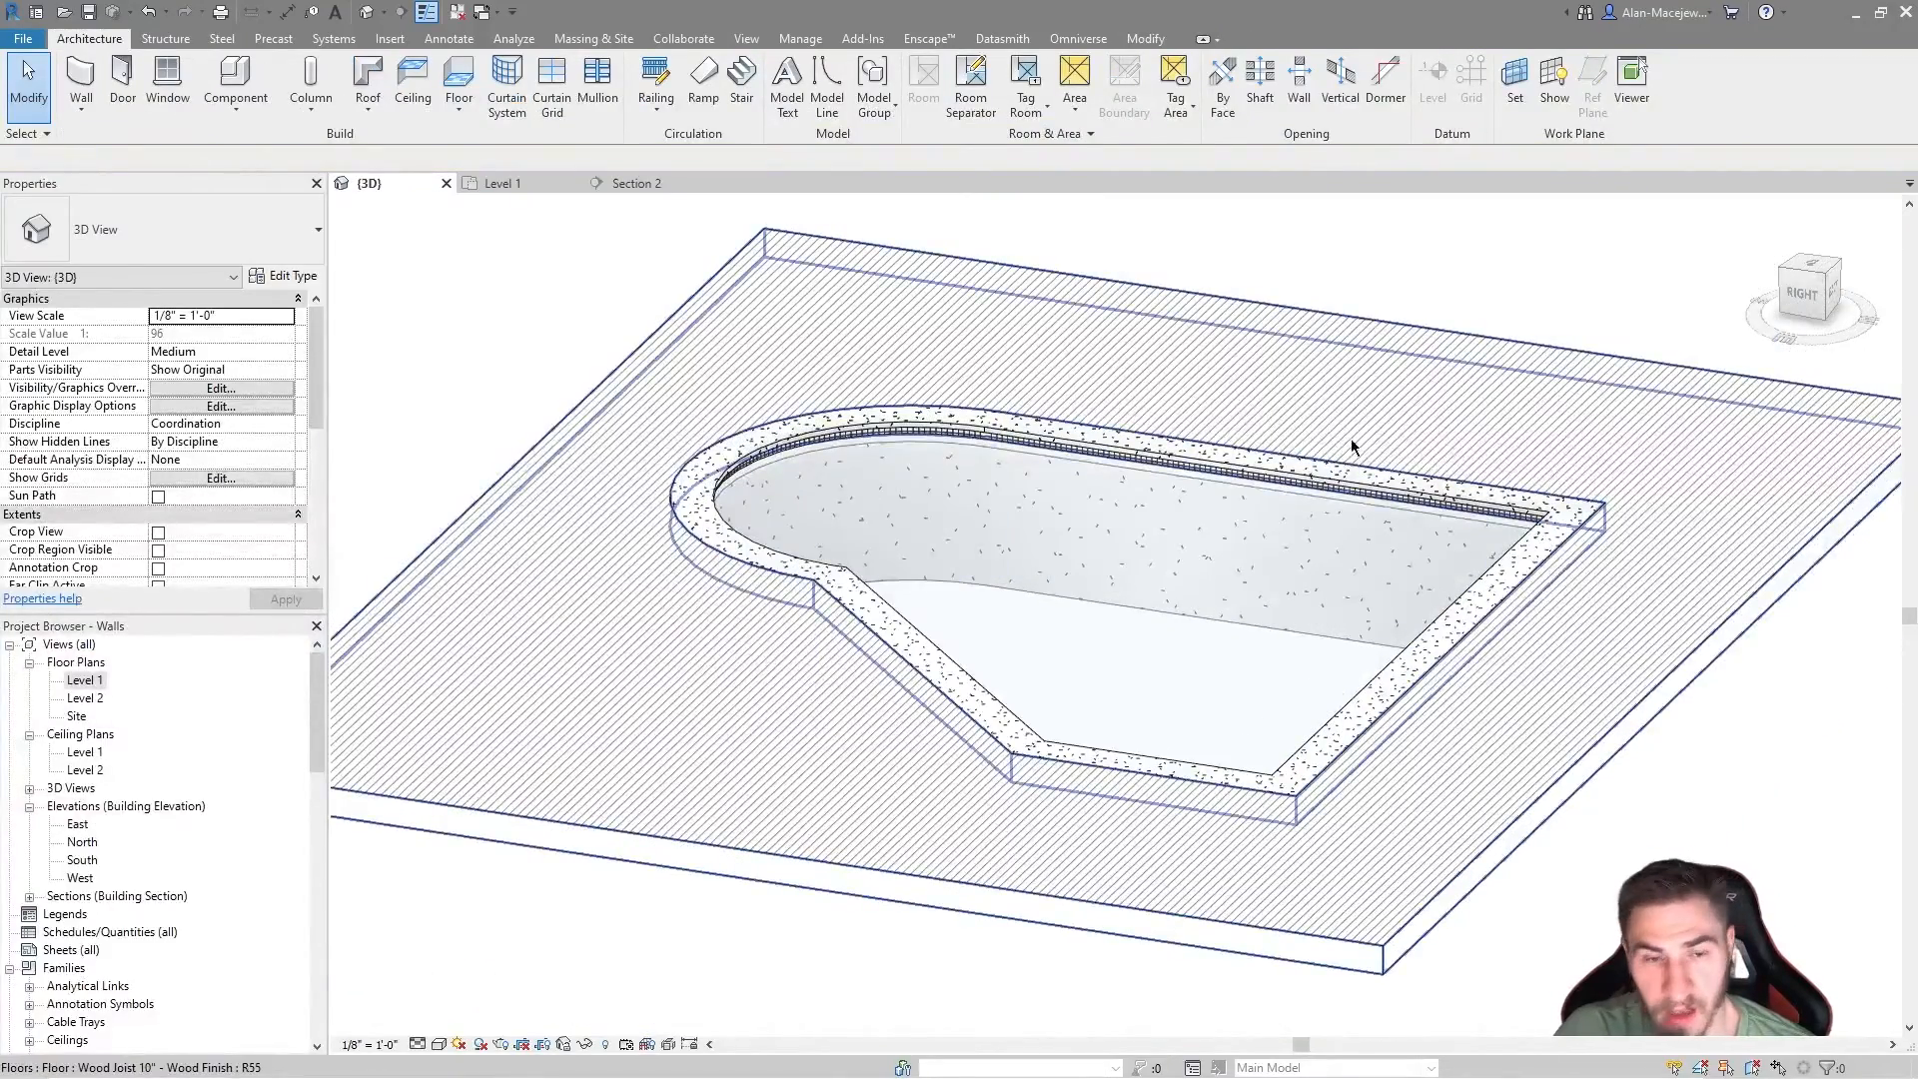
scroll(1208, 543, up, 4)
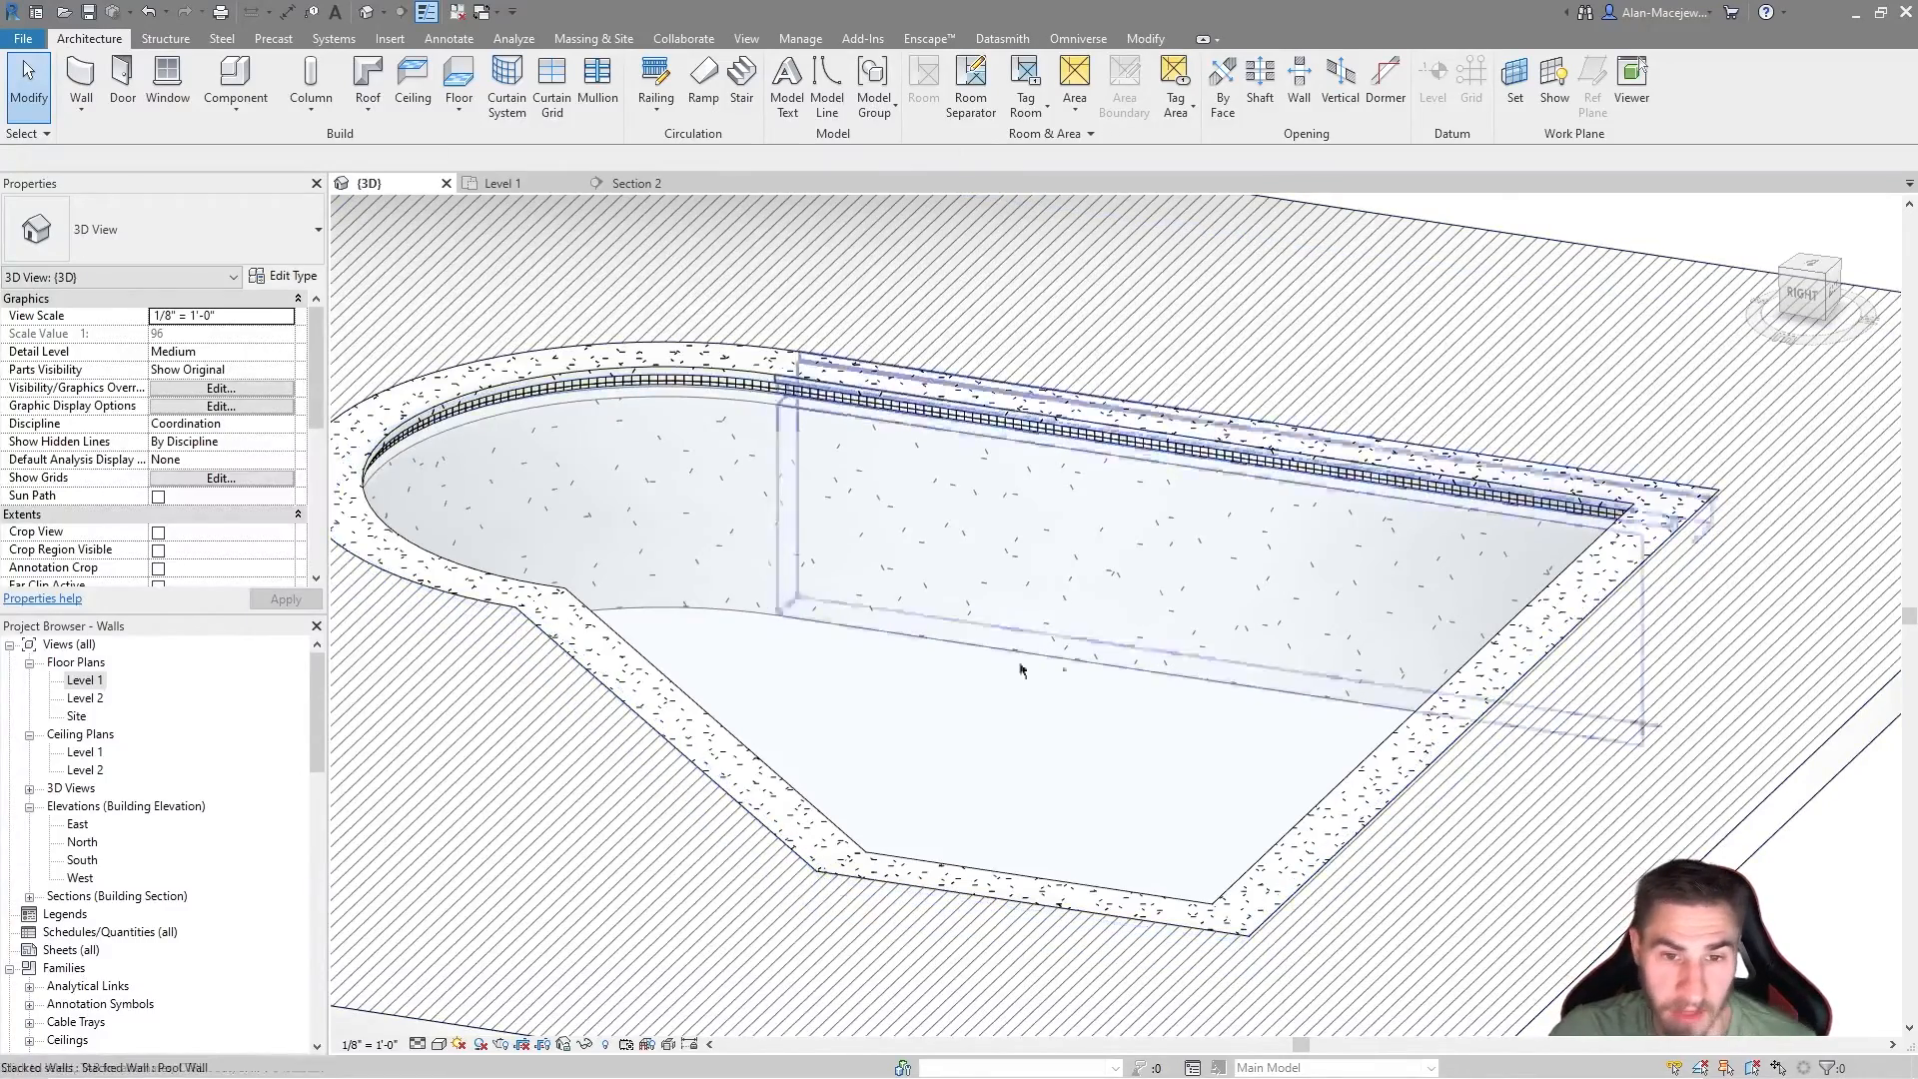
scroll(1062, 669, down, 3)
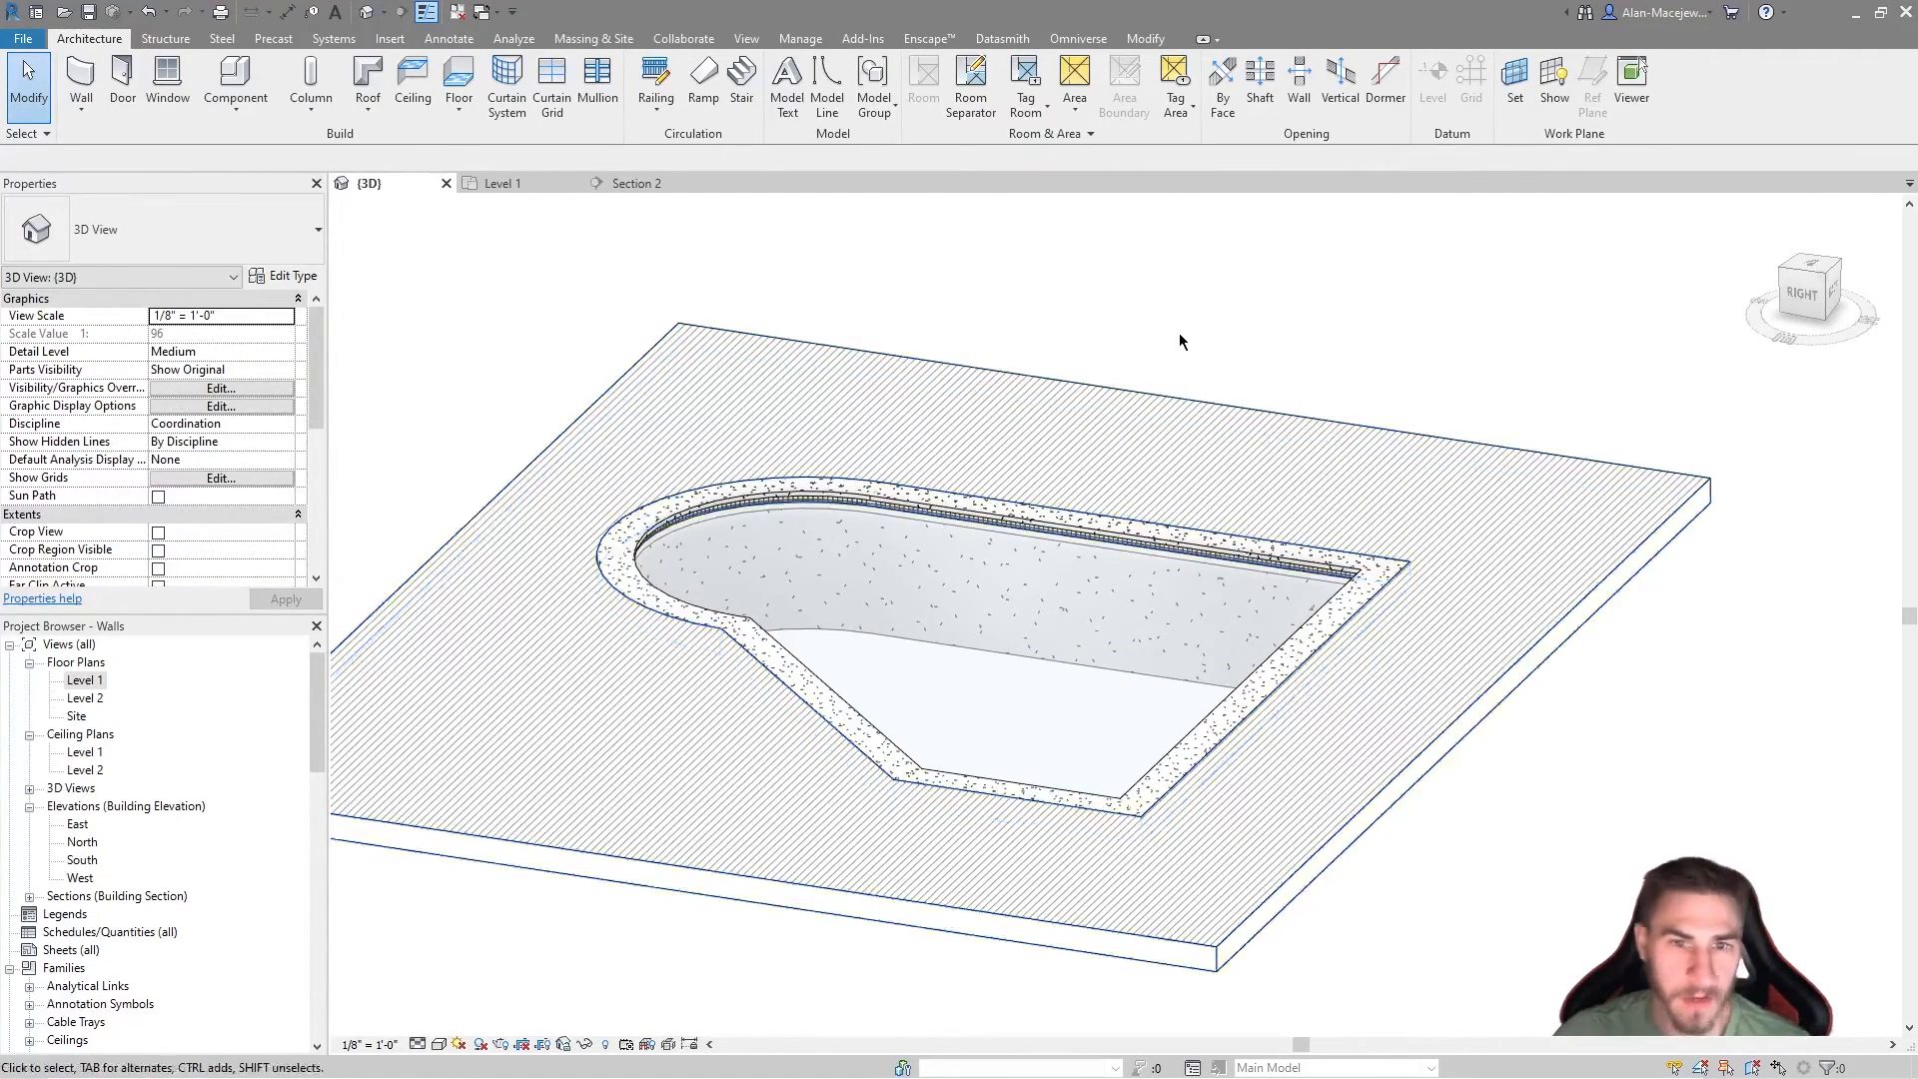
Step: Place a separate straight Pool Wall segment beside the deck, using the pool's long straight wall as the template
click(1100, 625)
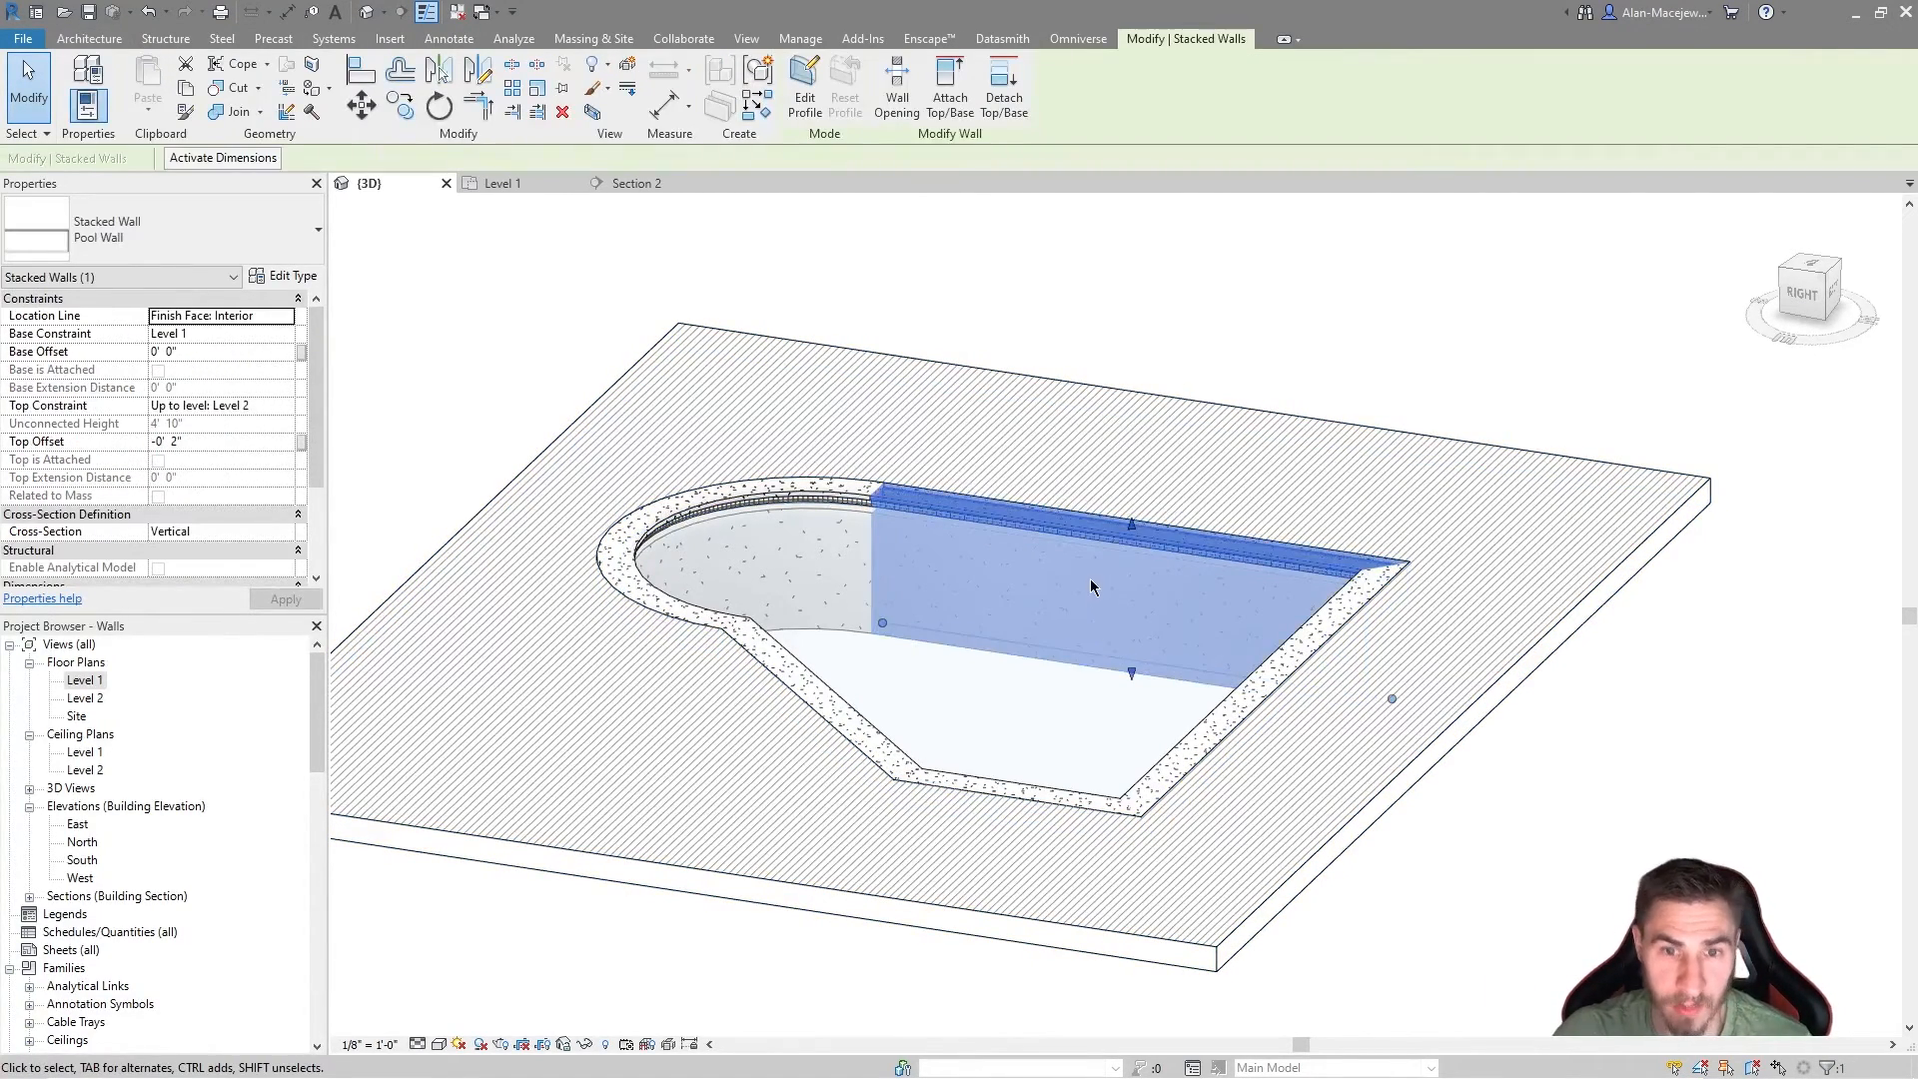
scroll(1087, 580, down, 3)
key(c)
key(s)
click(1351, 821)
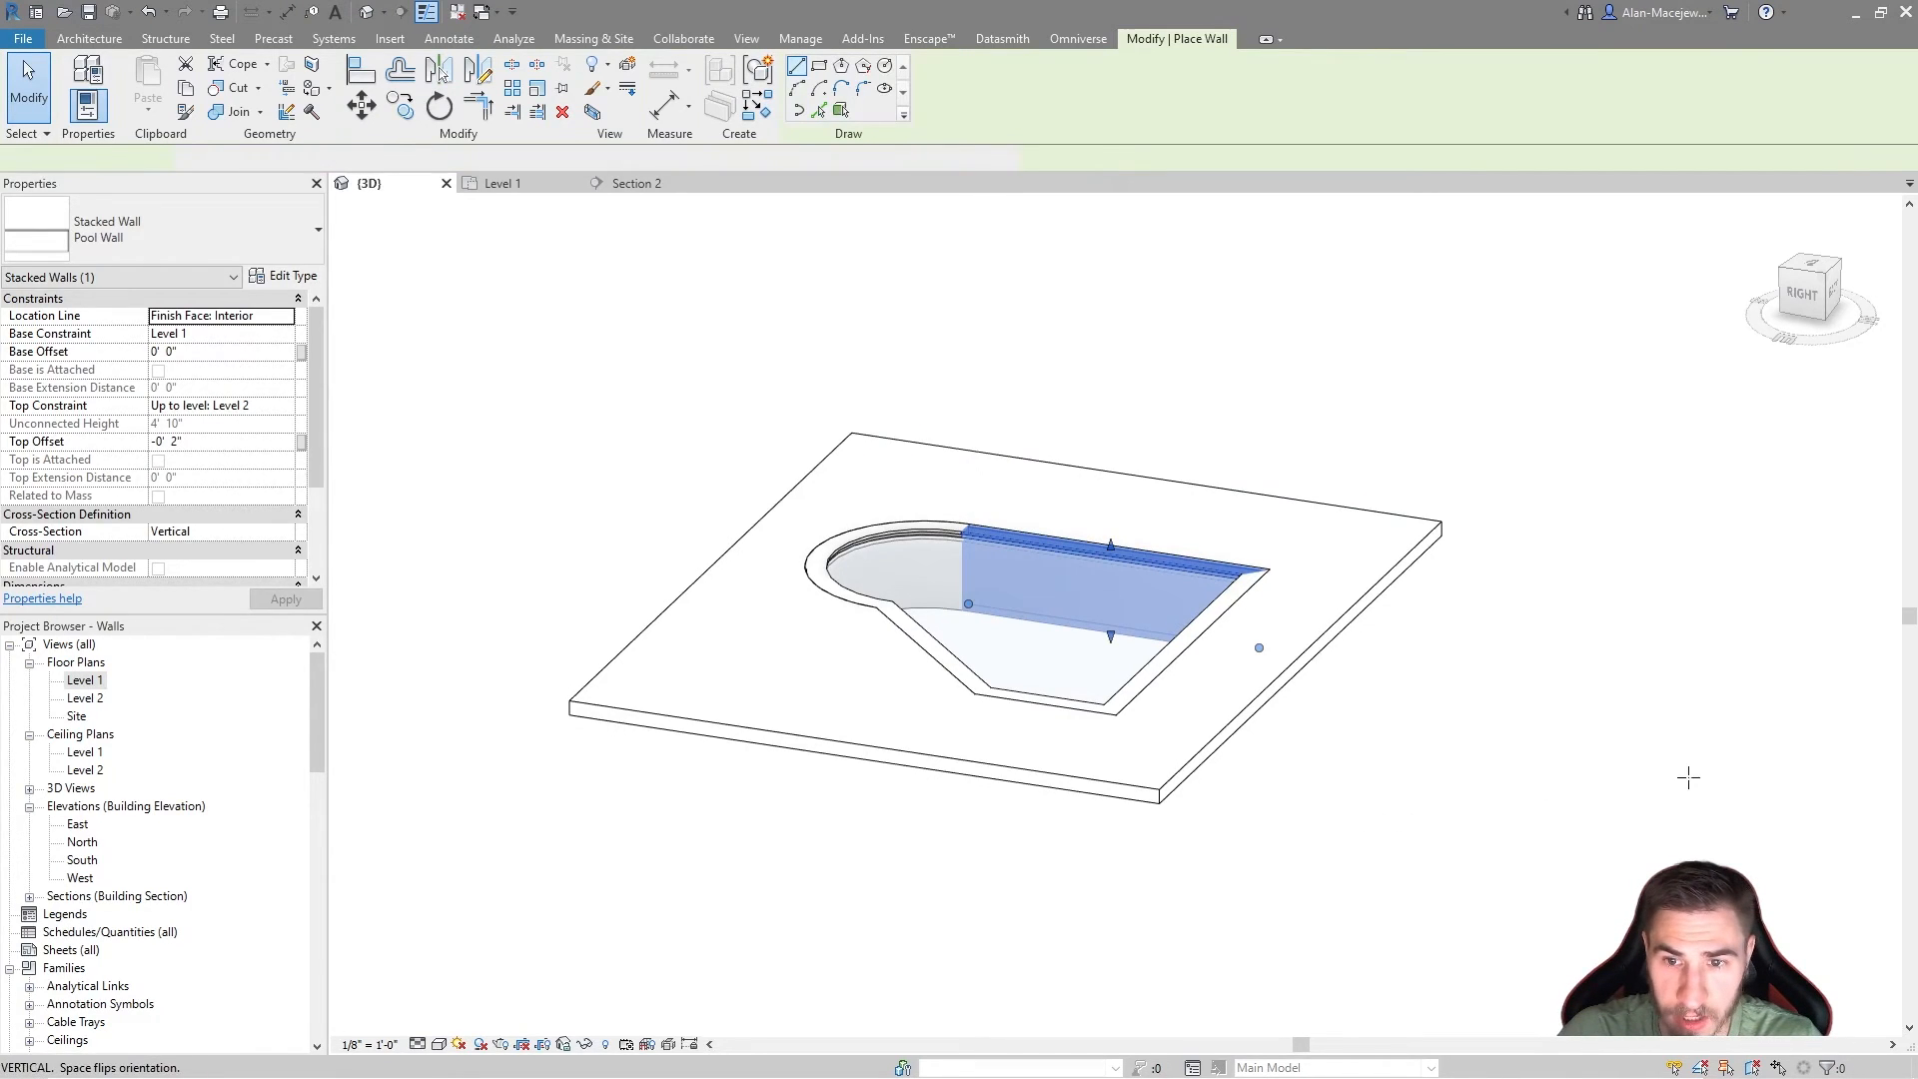
click(1615, 858)
key(Escape)
key(Escape)
Step: Examine the separate Pool Wall segment's coping and end profile, and remove the segment from the model
scroll(1621, 772, up, 5)
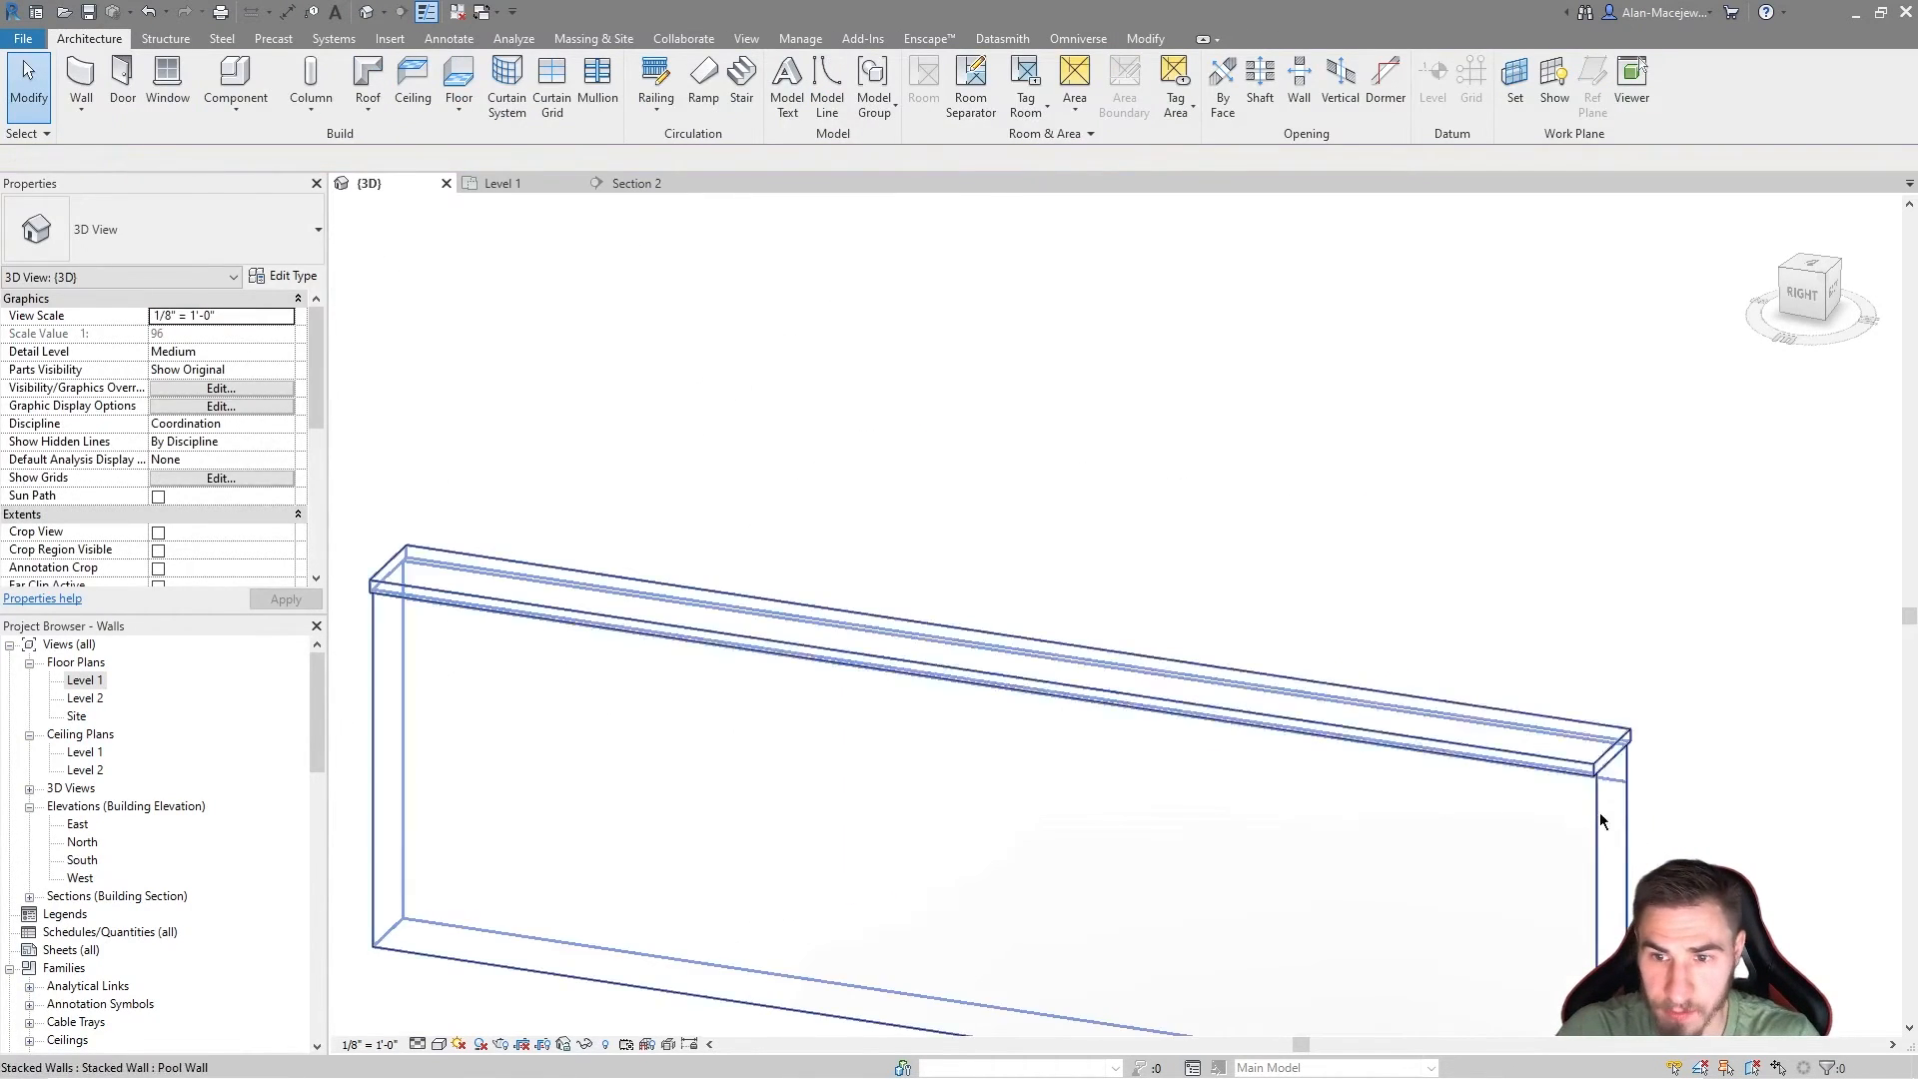
click(1616, 779)
scroll(1574, 750, down, 2)
shift+middle_drag(1569, 745, 1197, 696)
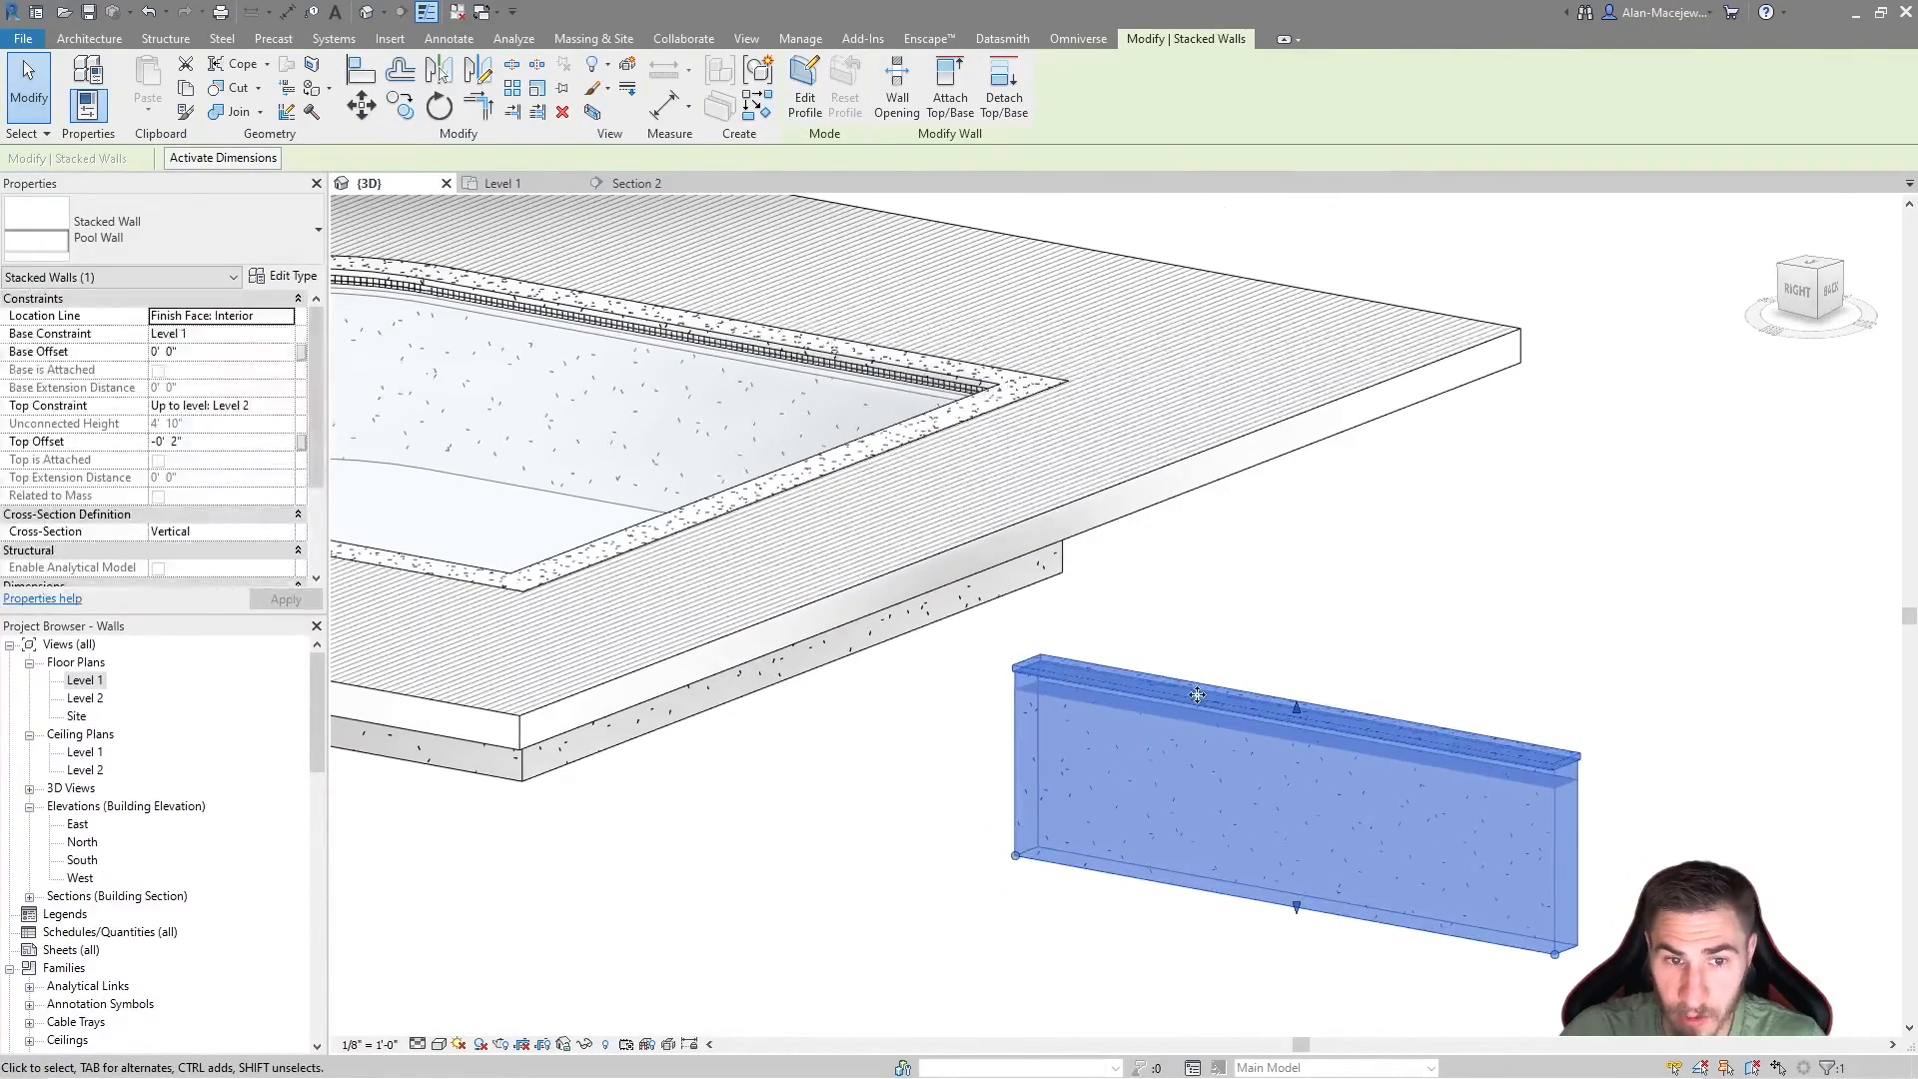
click(1170, 652)
middle_drag(1149, 614, 1352, 913)
scroll(1352, 912, down, 3)
middle_drag(1023, 676, 1049, 549)
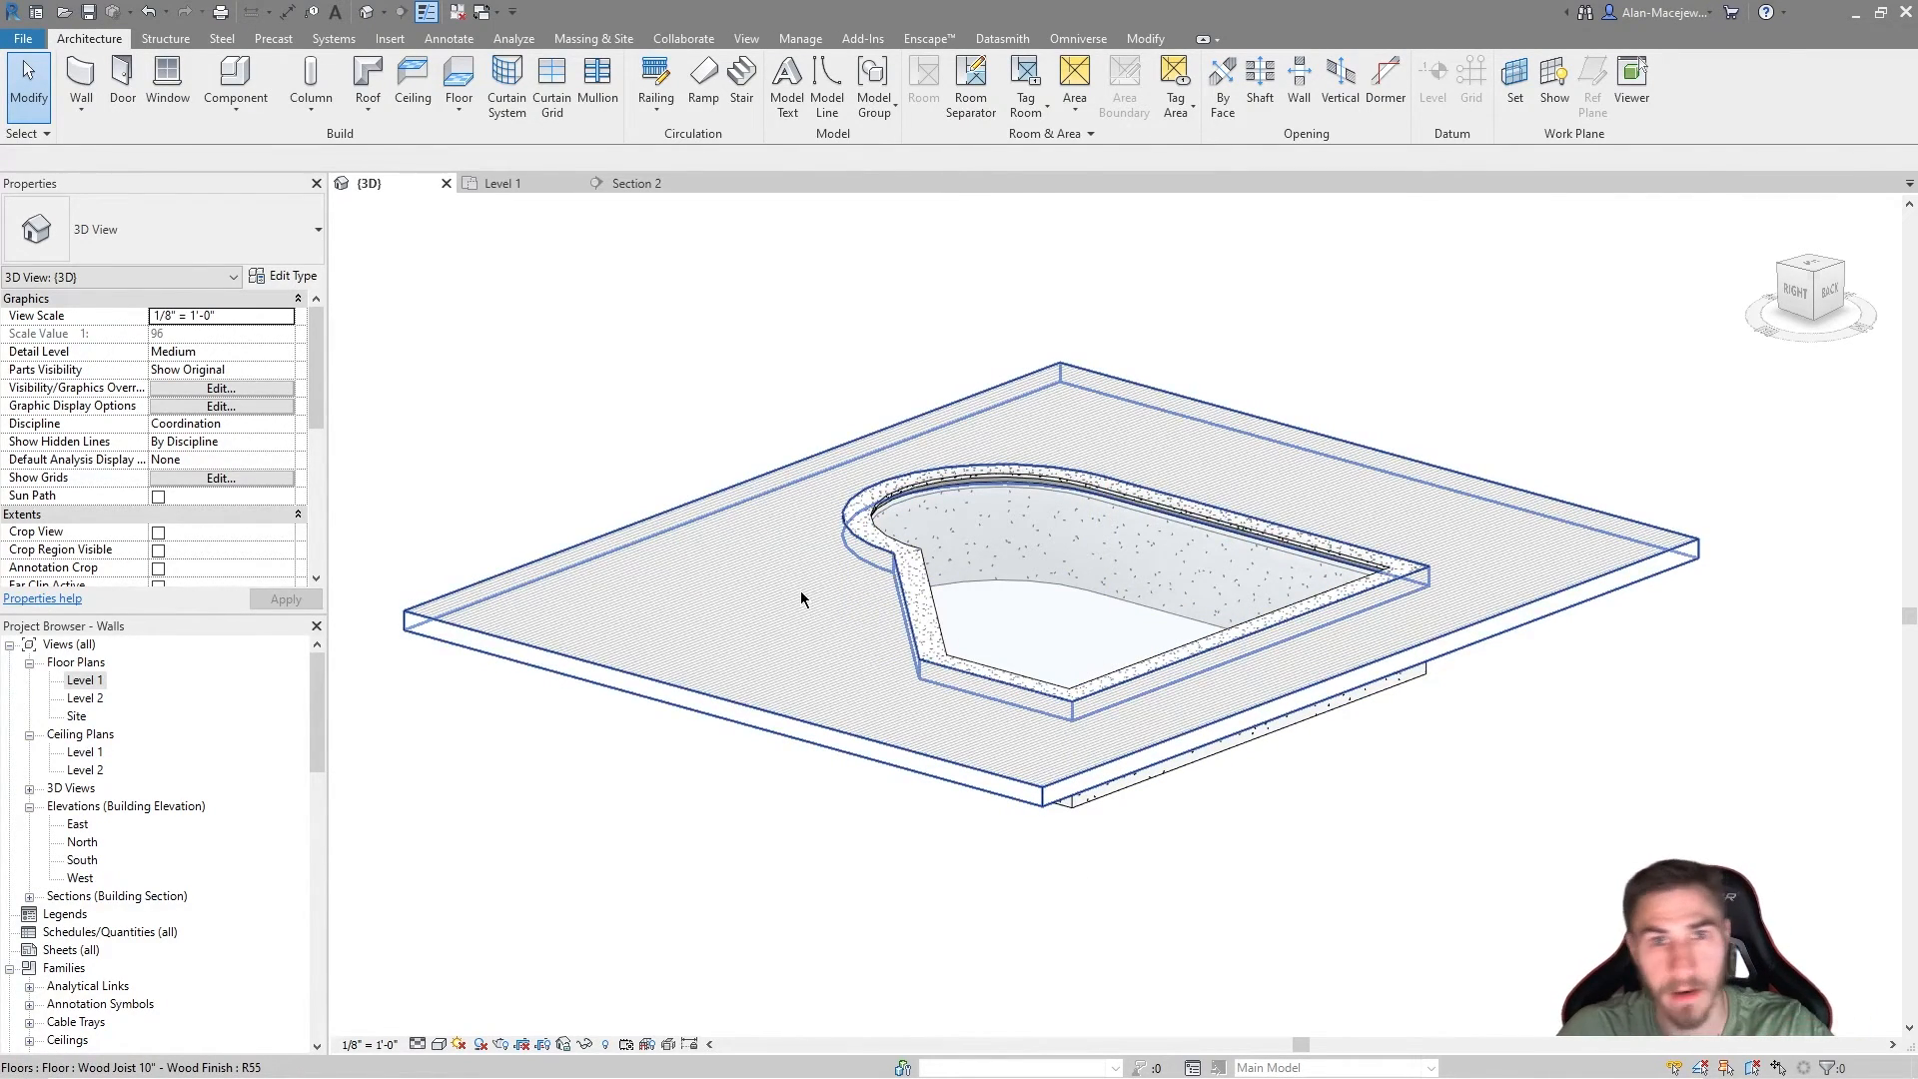
Step: Check how the deck floor meets the coping in Section 2, and examine the pool and its walls from several sides in 3D
click(637, 182)
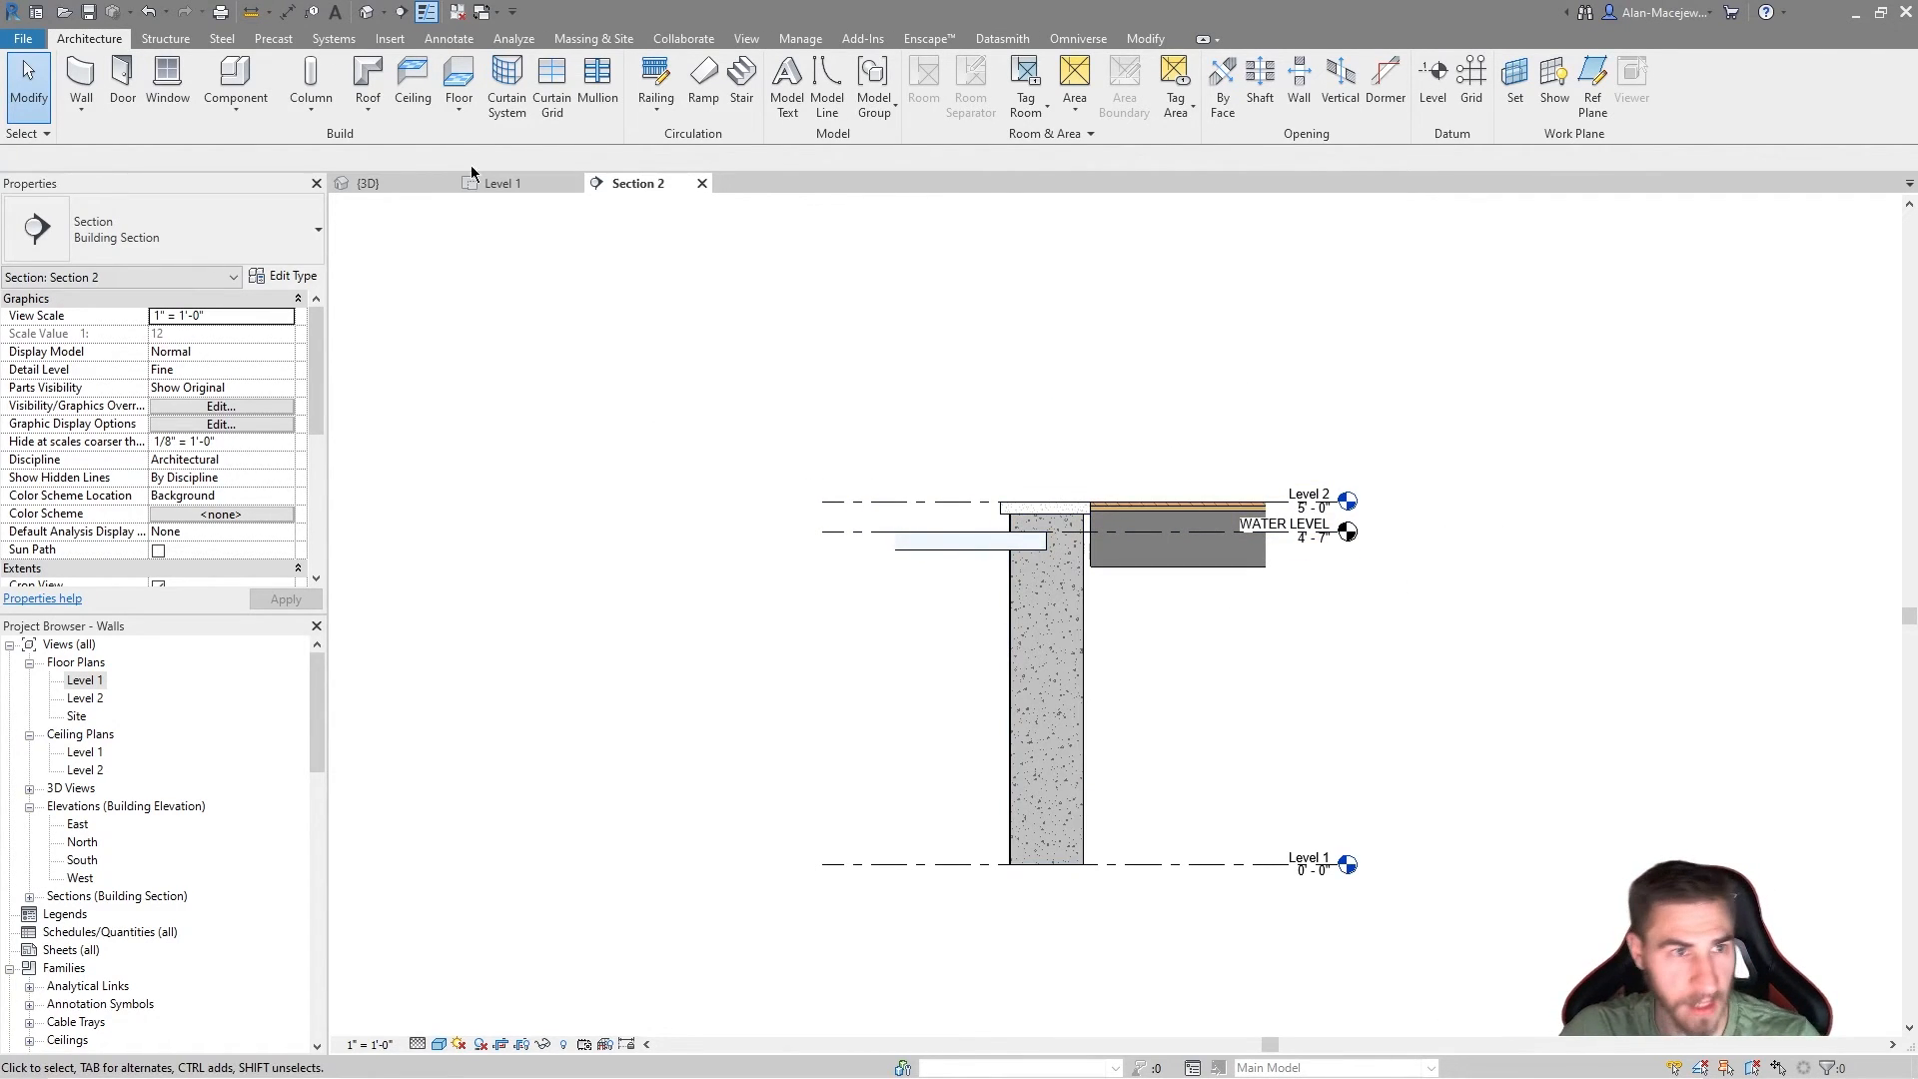
click(389, 190)
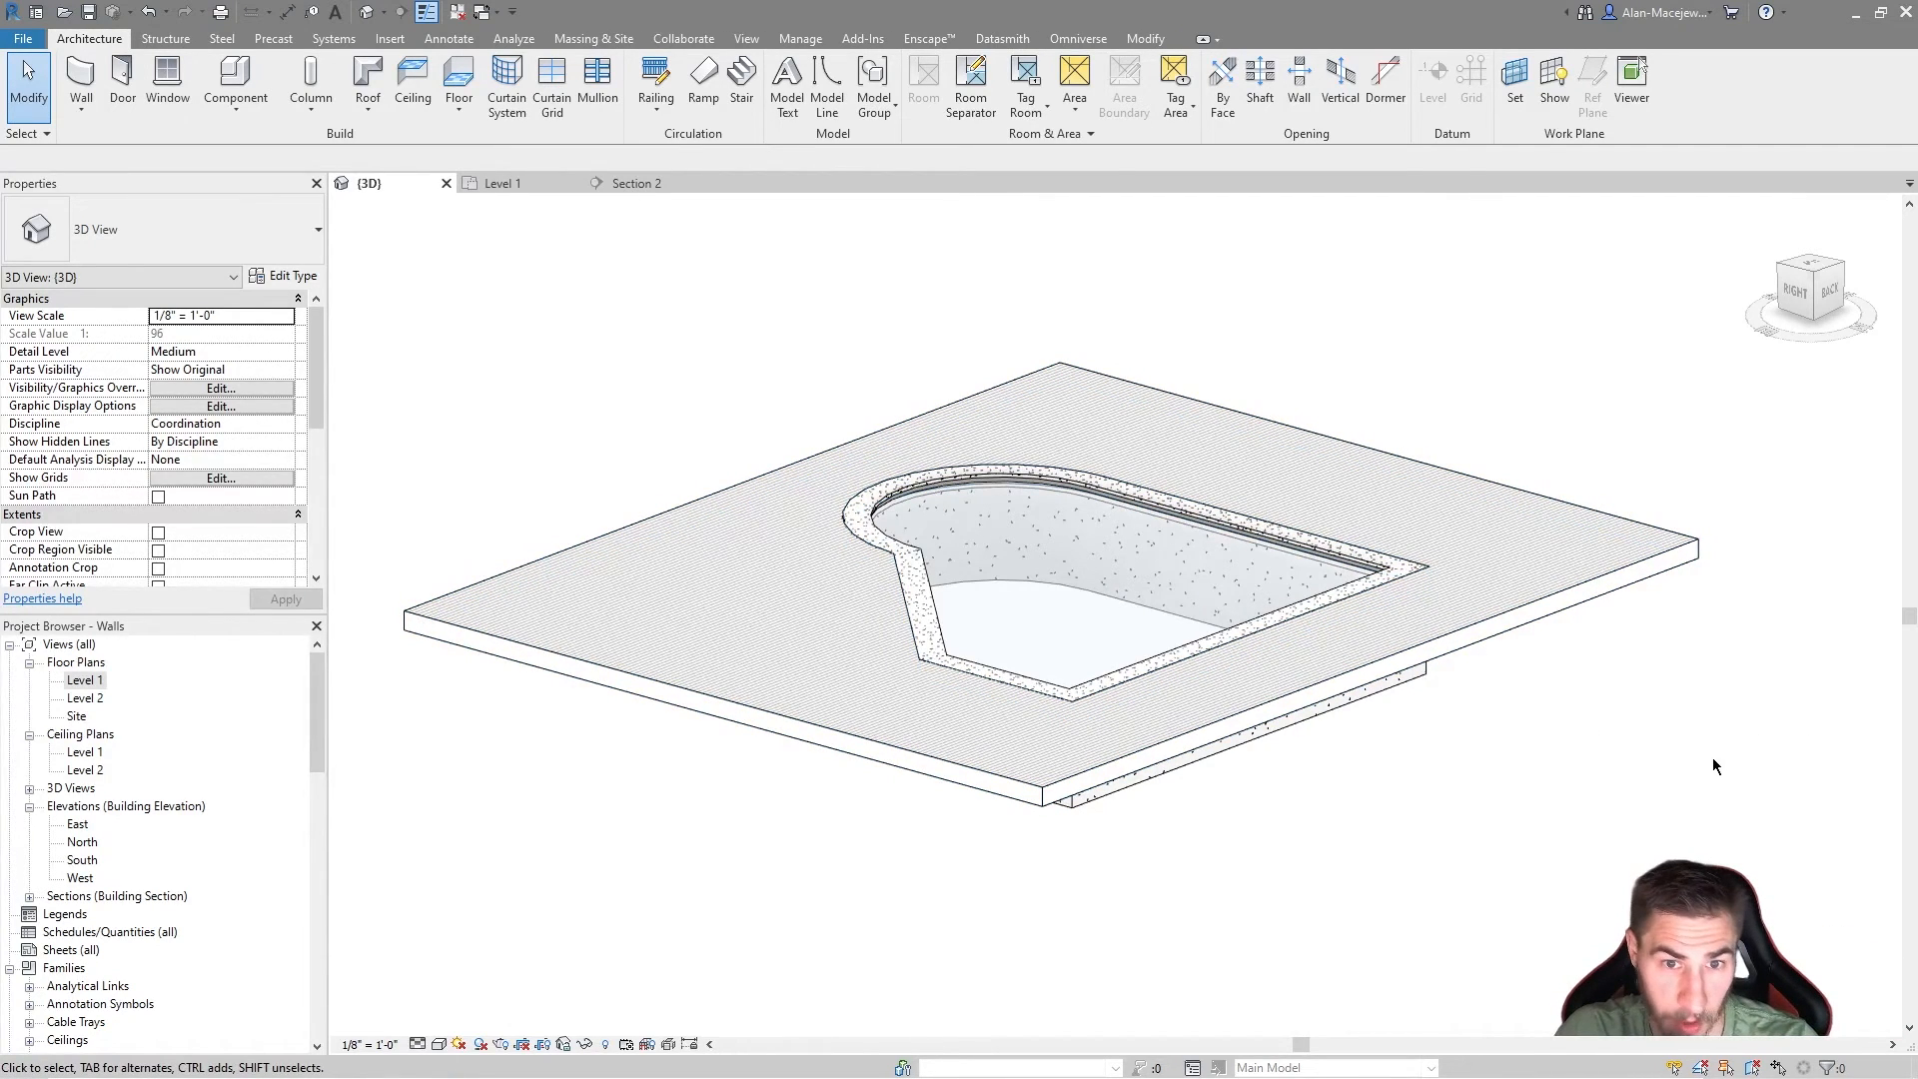
shift+middle_drag(1154, 897, 1208, 817)
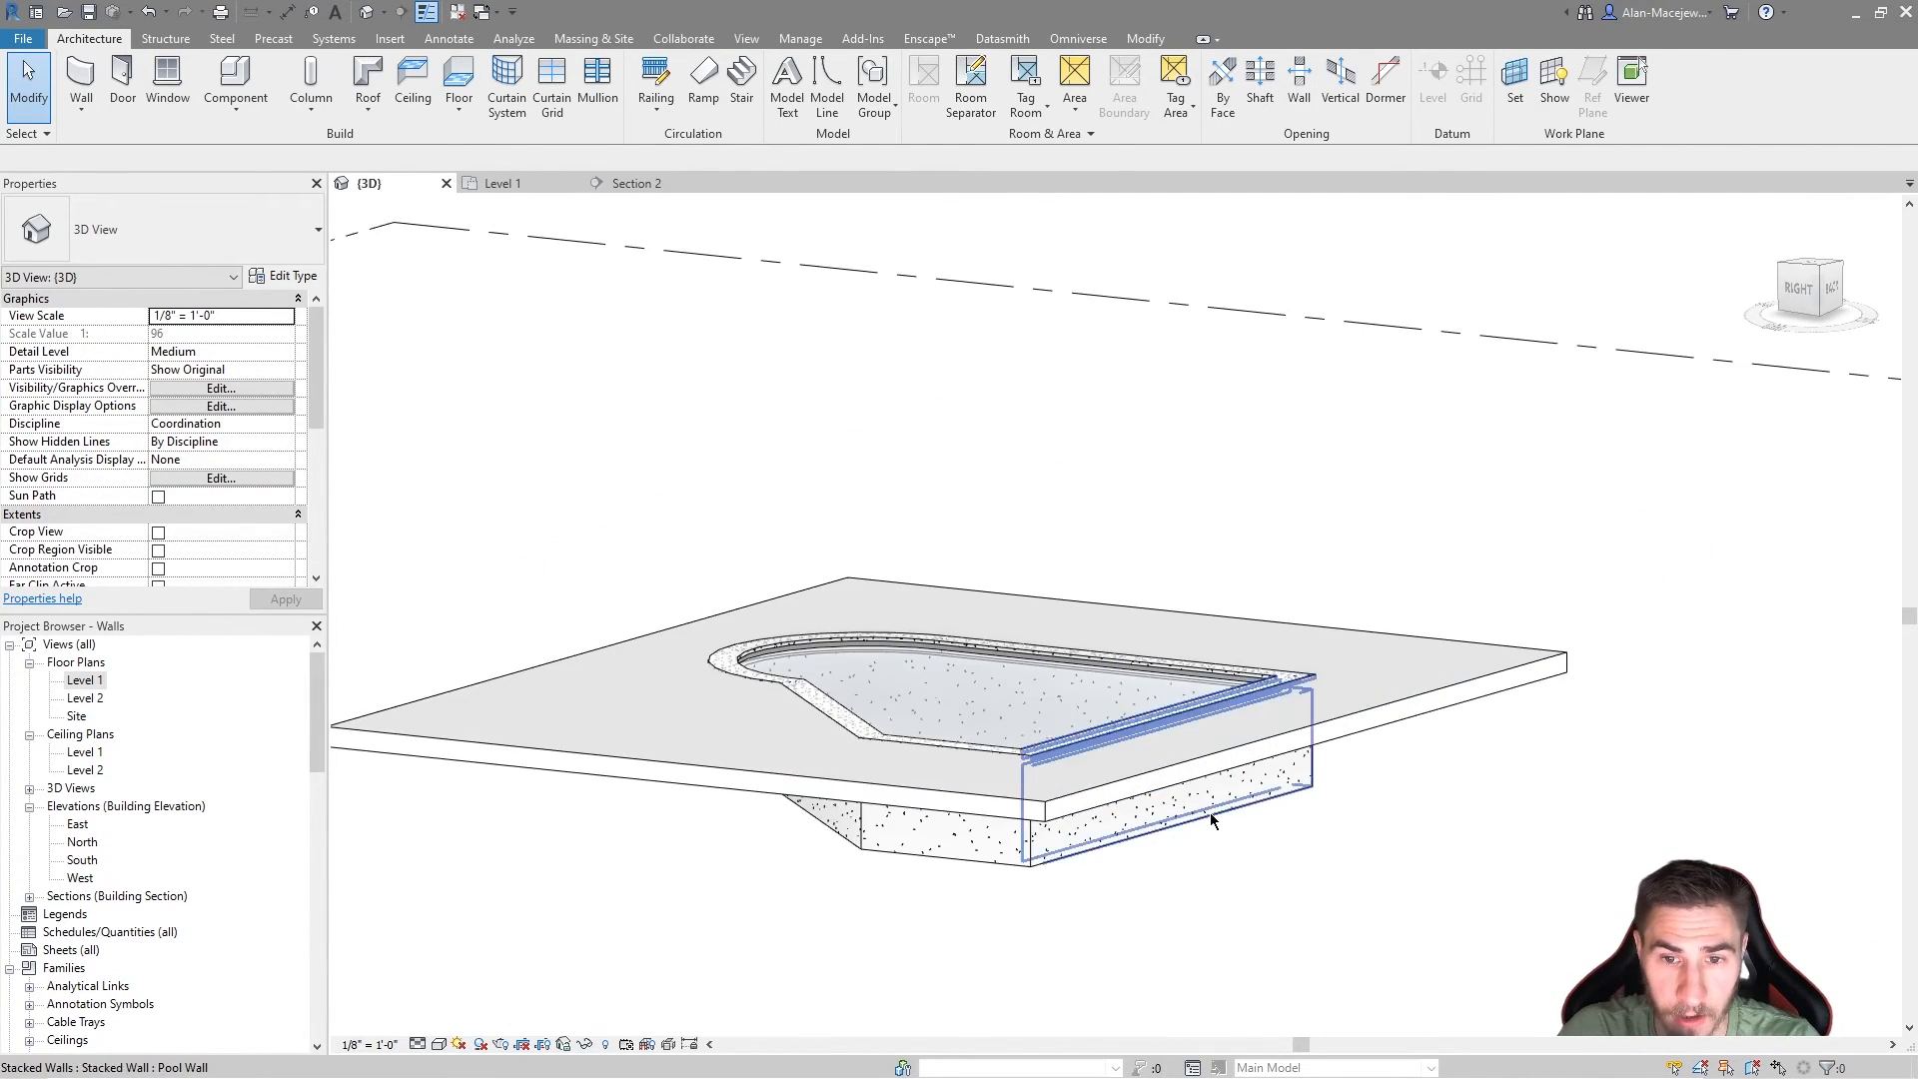
click(1207, 817)
shift+middle_drag(1426, 826, 1422, 819)
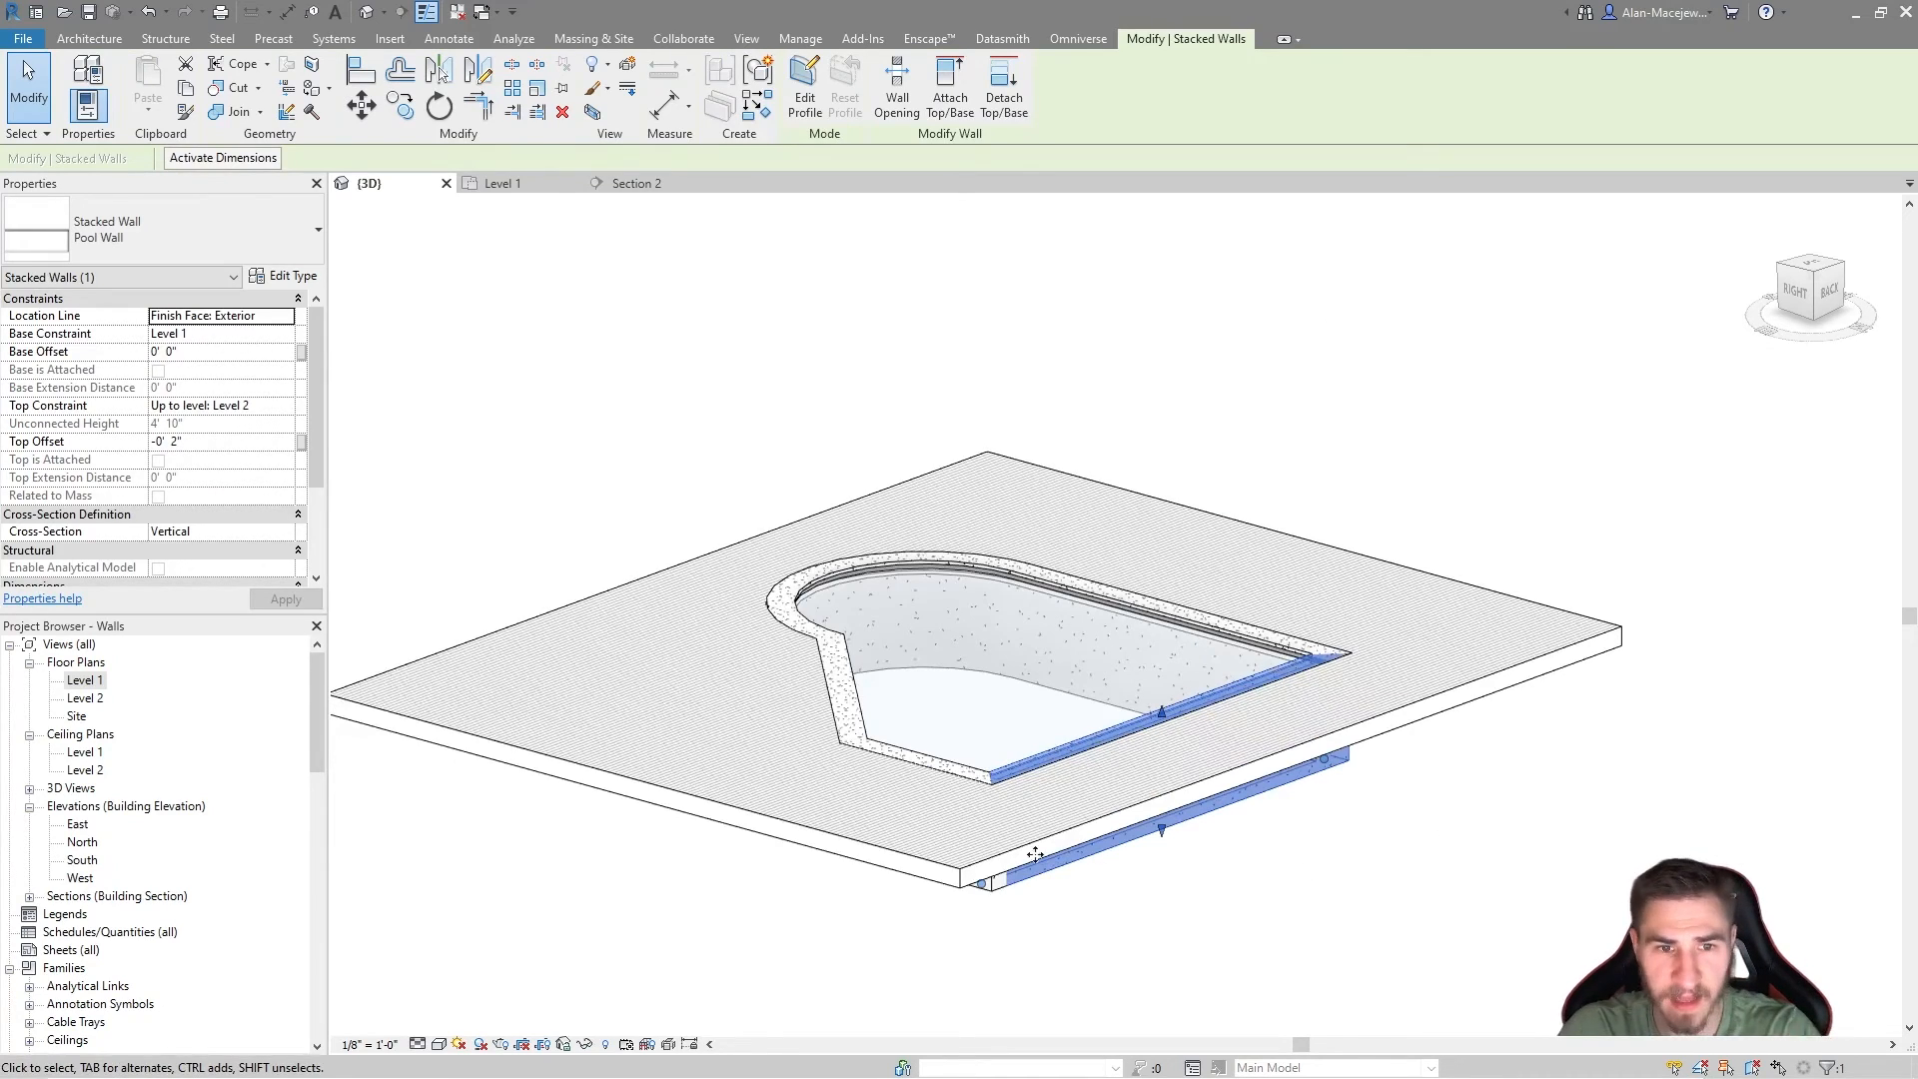
key(Escape)
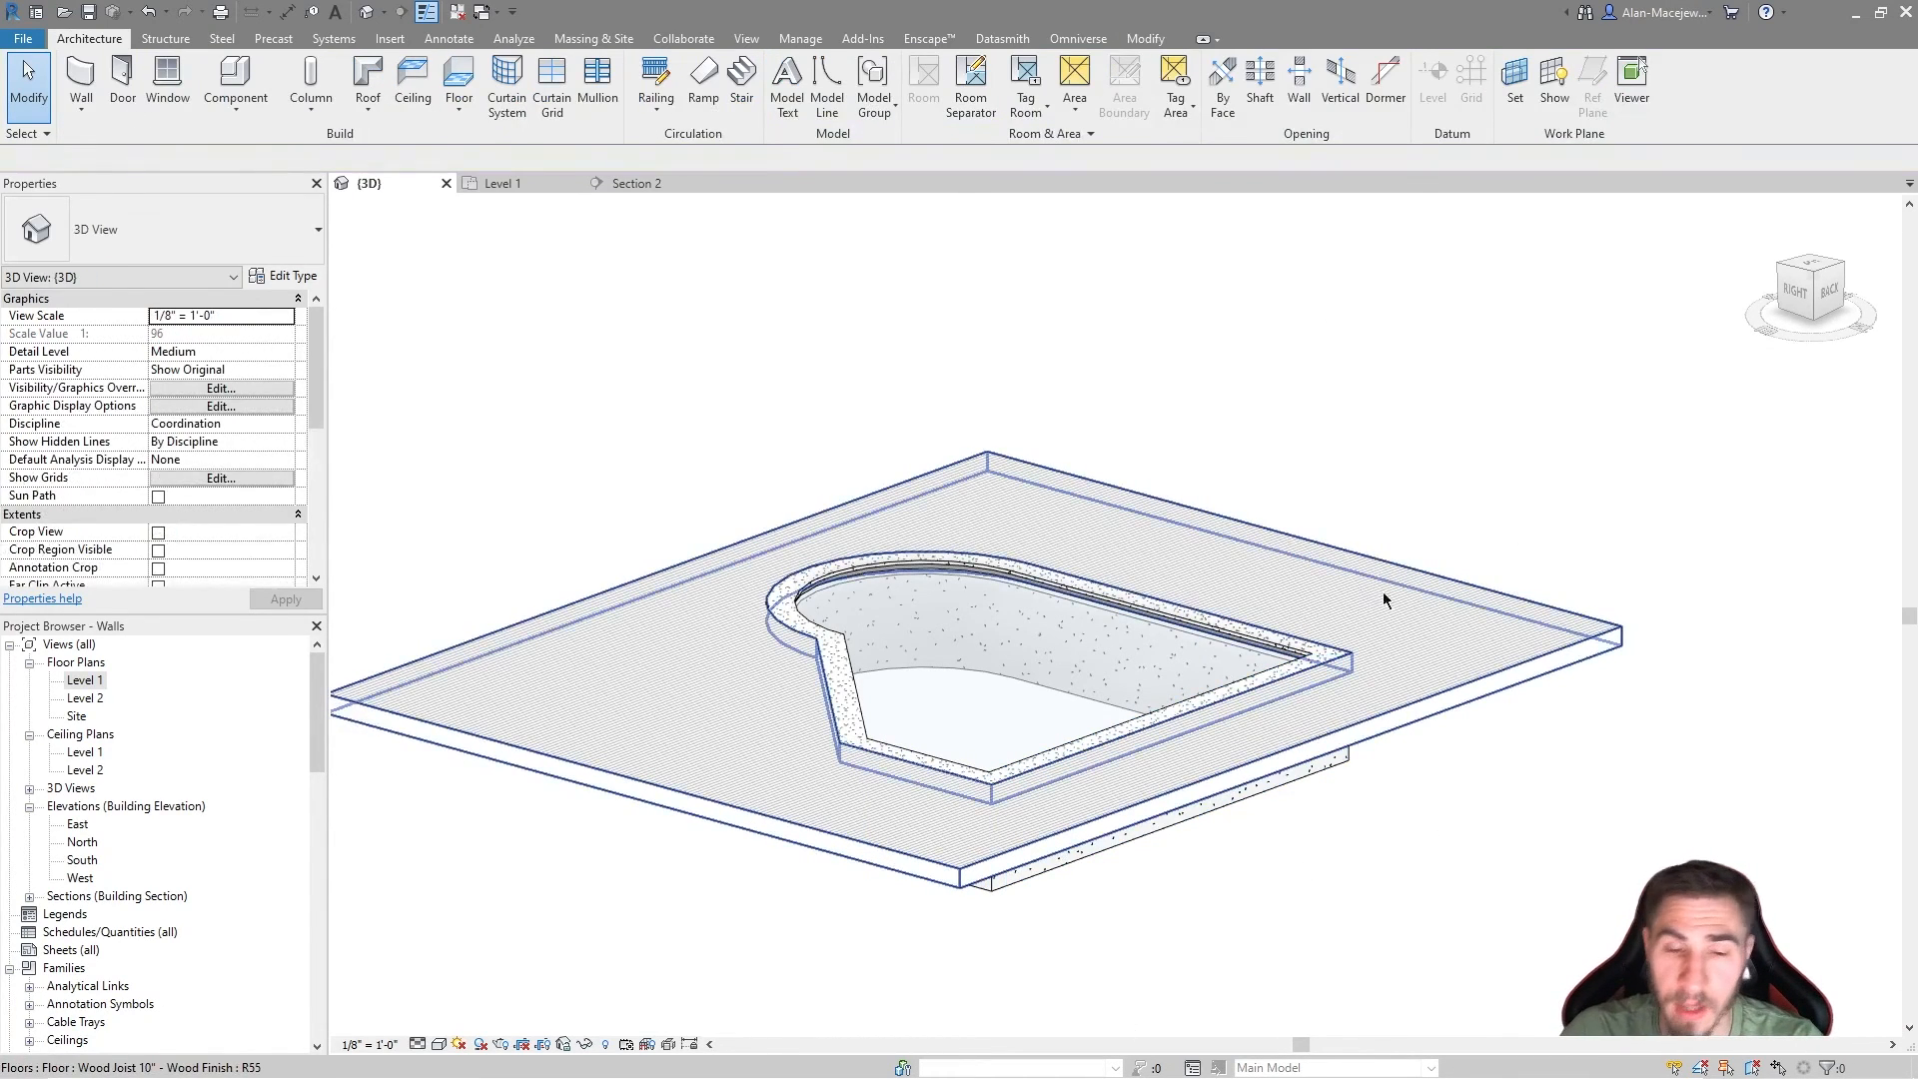
shift+middle_drag(1497, 434, 1452, 443)
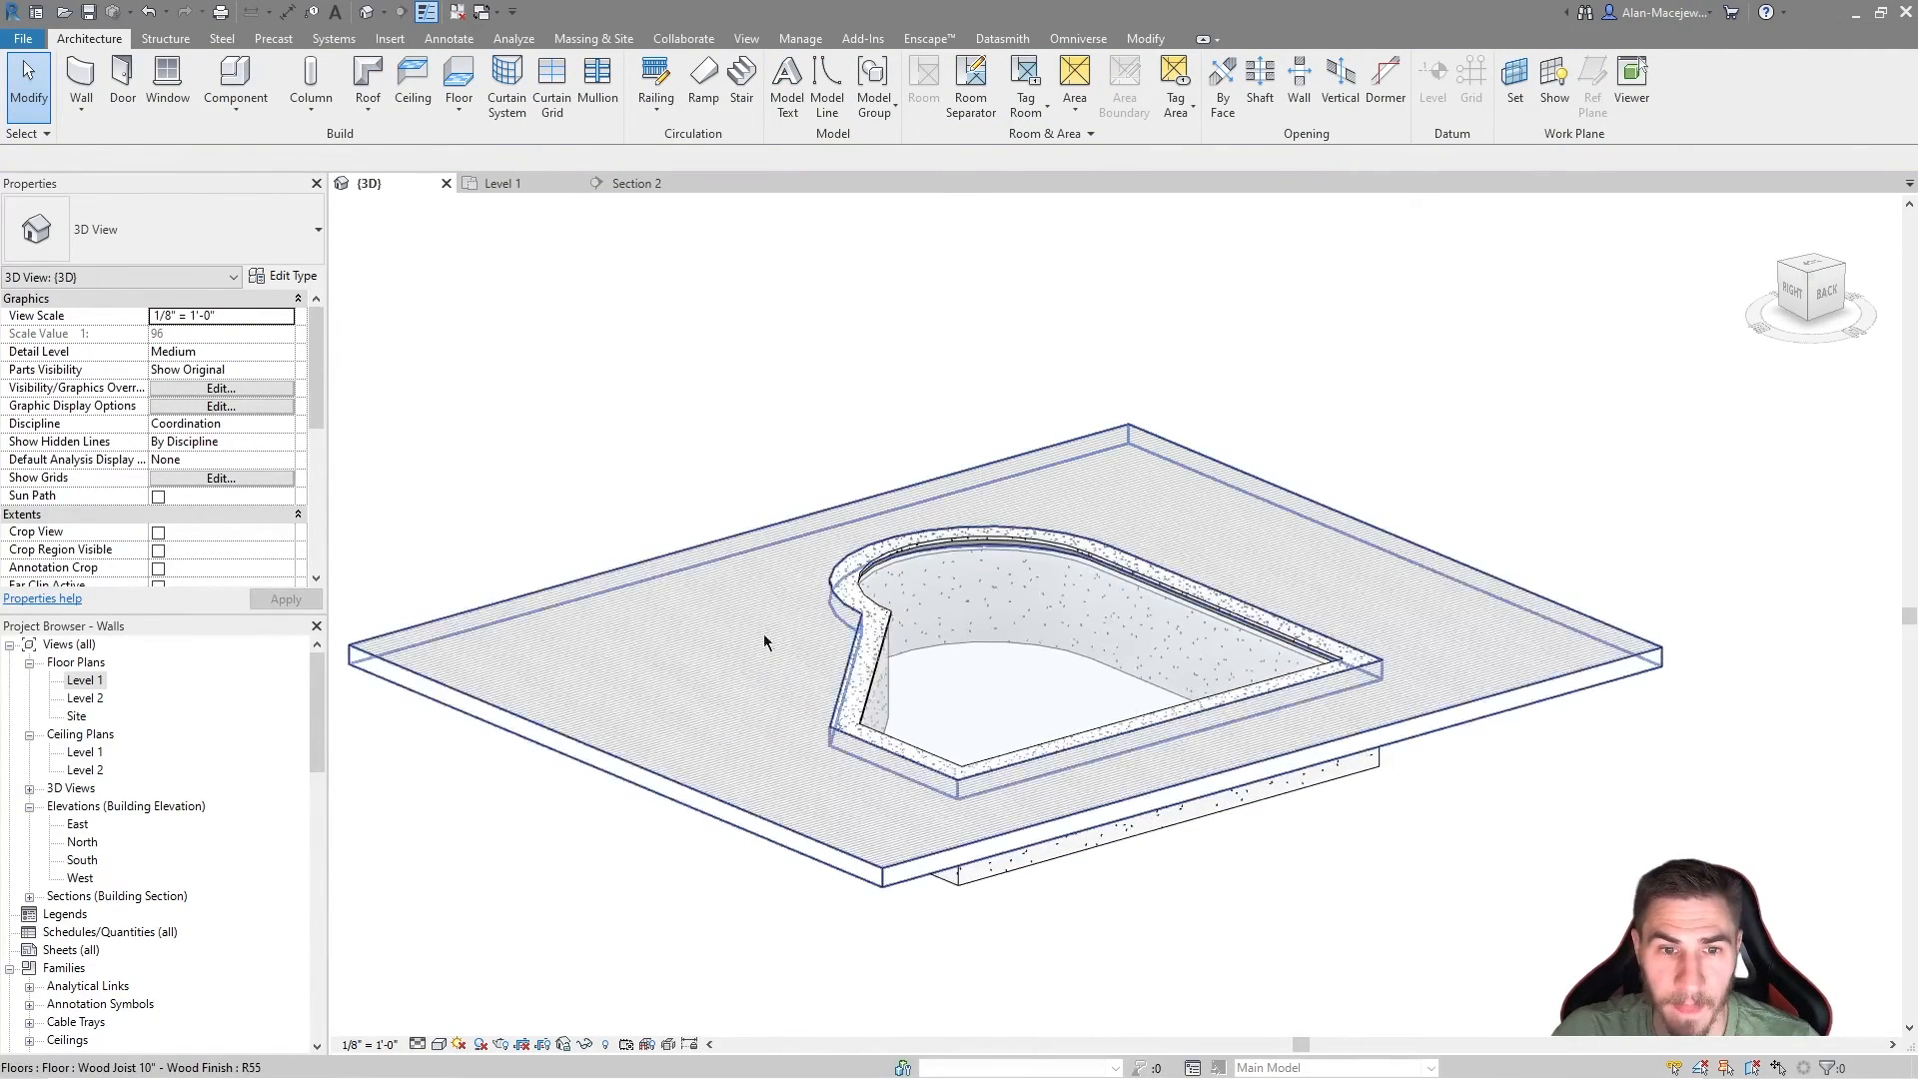
shift+middle_drag(1255, 912, 1105, 721)
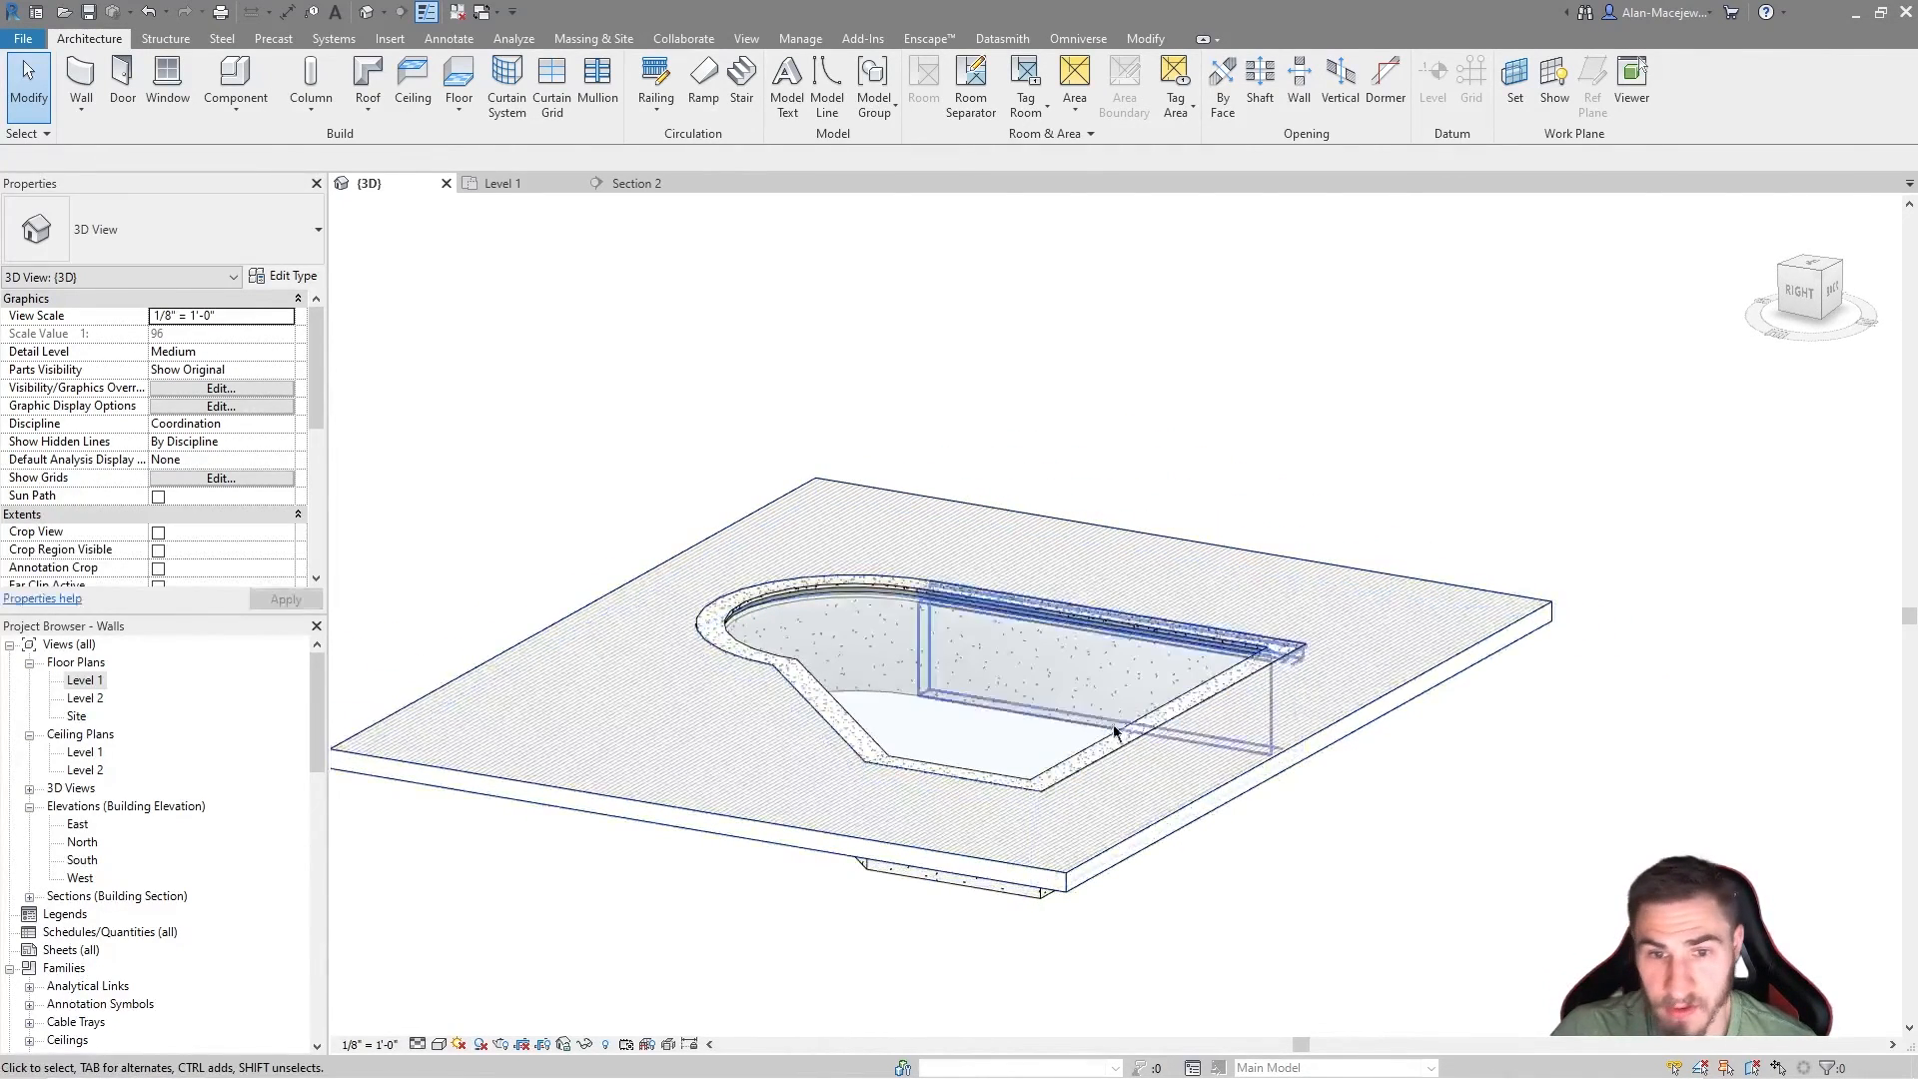
click(1129, 735)
click(1391, 912)
shift+middle_drag(1392, 912, 1199, 899)
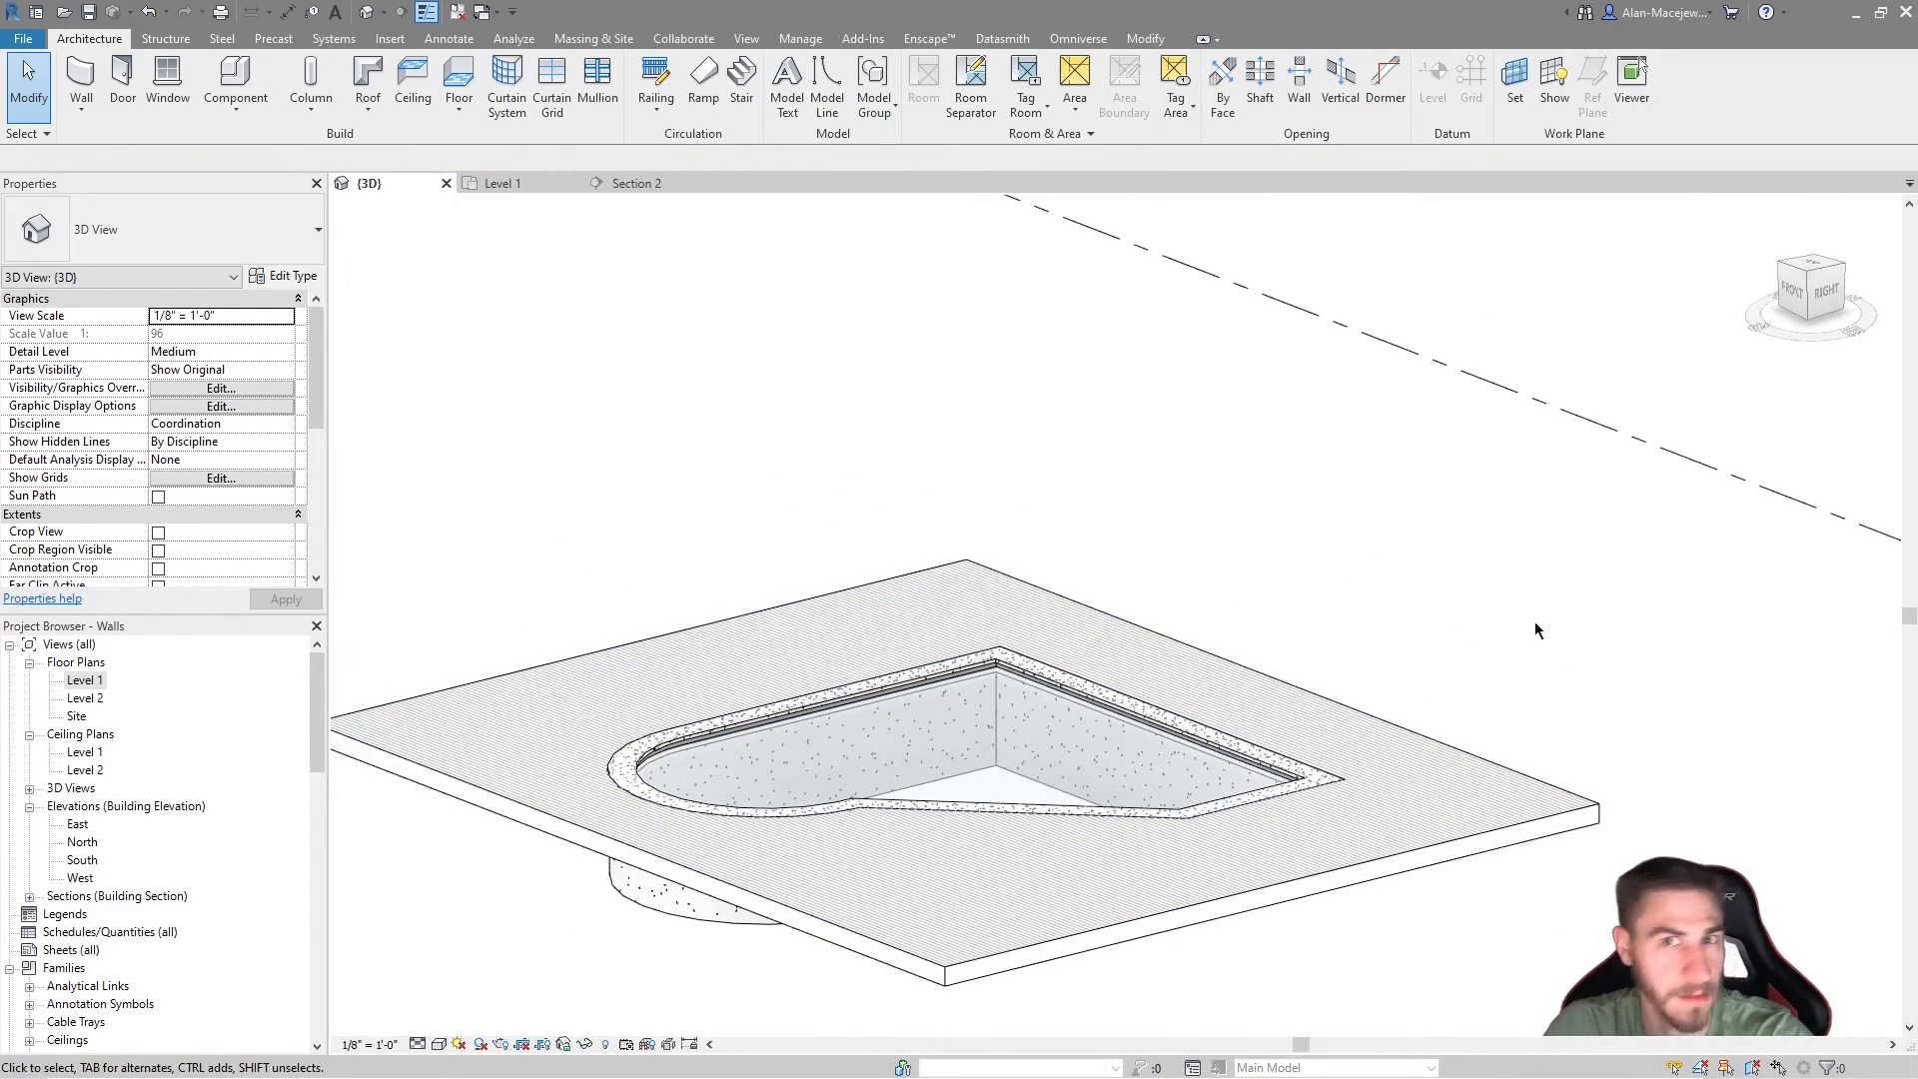